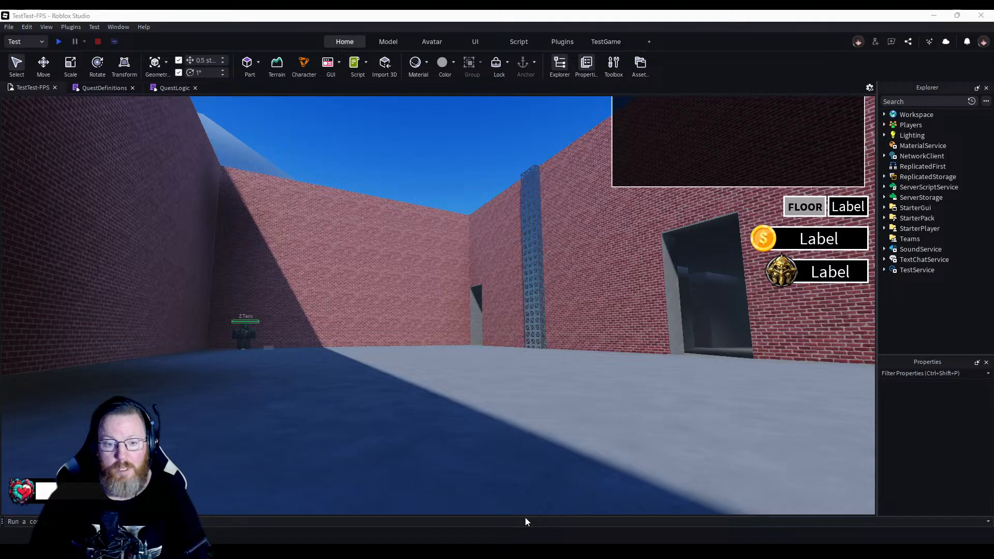
pyautogui.click(118, 28)
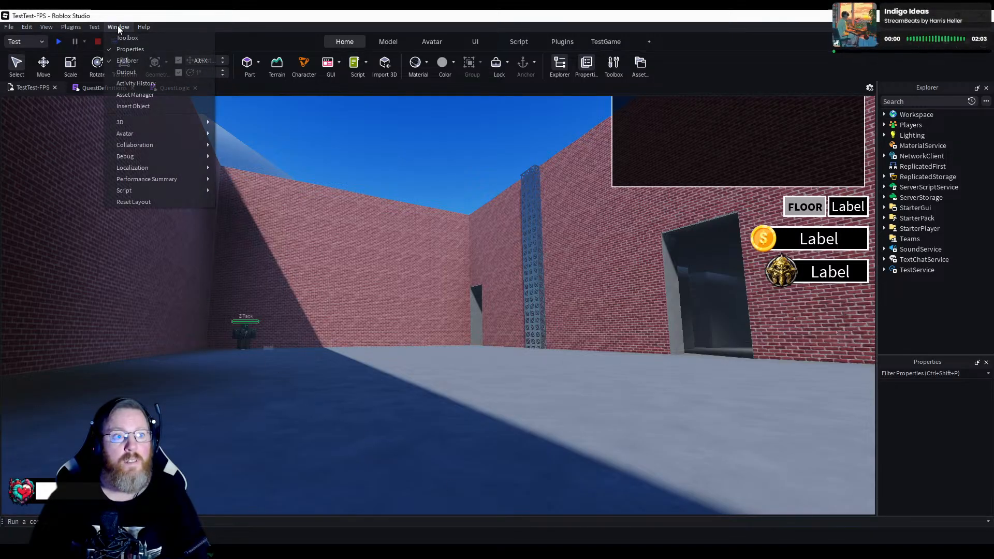
pyautogui.click(132, 75)
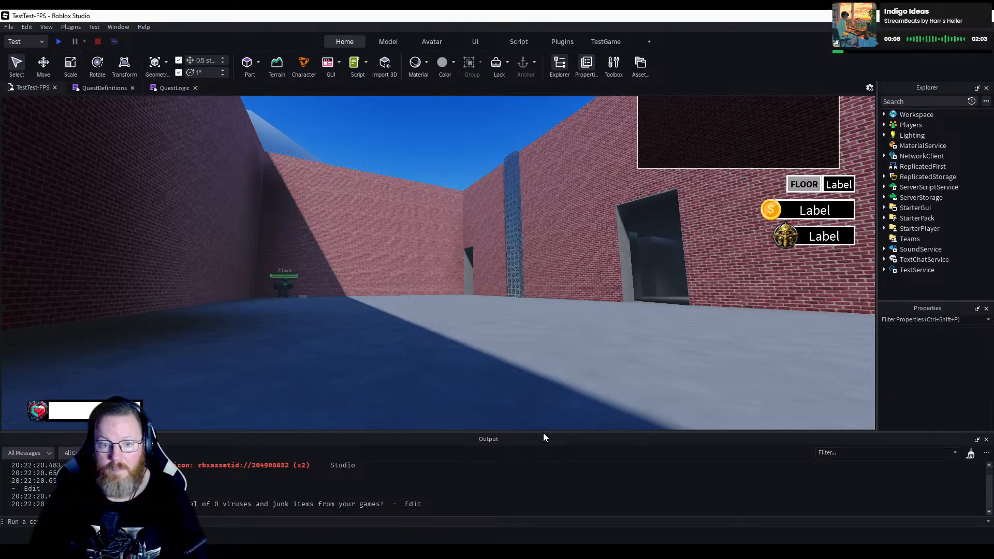
pyautogui.moveTo(543, 433); pyautogui.dragTo(551, 395)
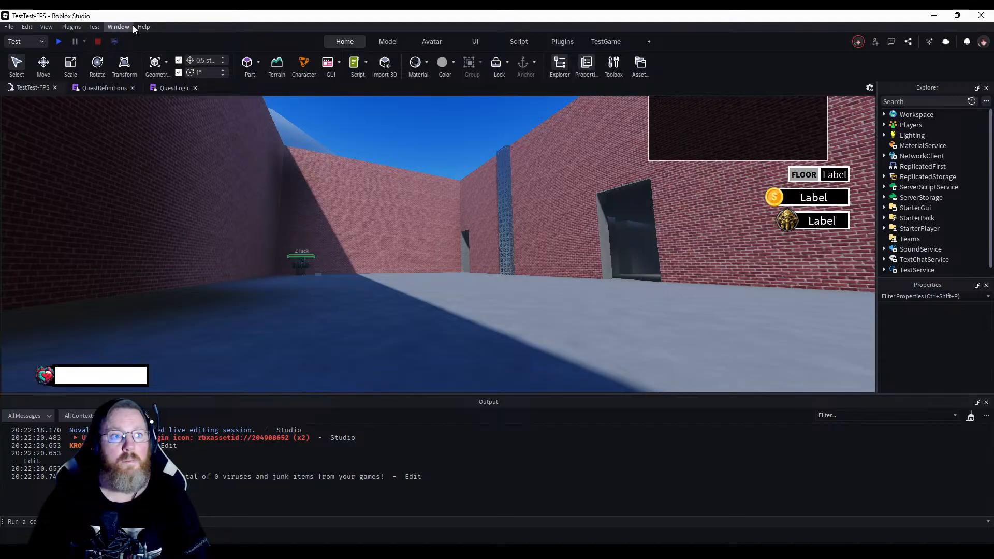
pyautogui.click(118, 27)
pyautogui.click(126, 70)
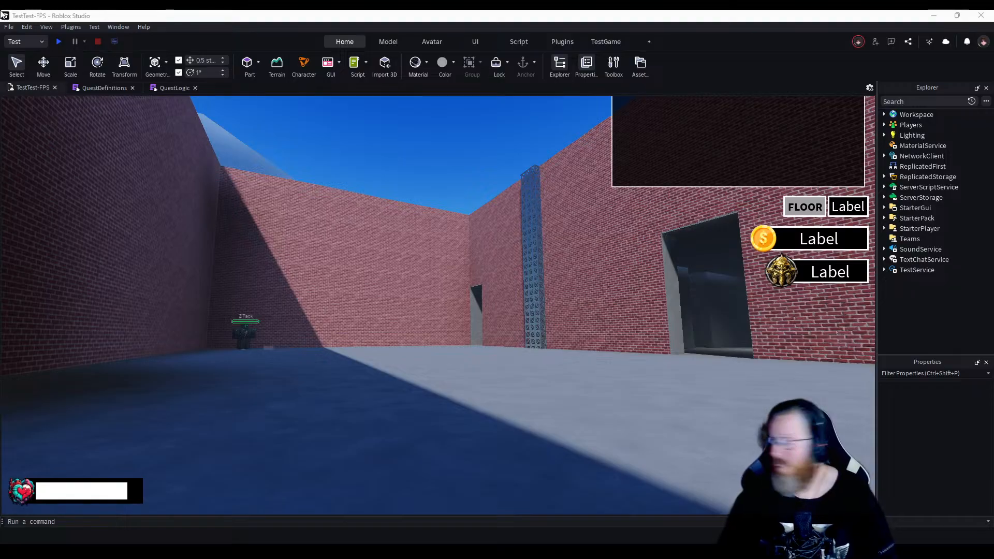
# Open the web browser and move its window off this screen to the neighbouring monitor.
pyautogui.click(244, 551)
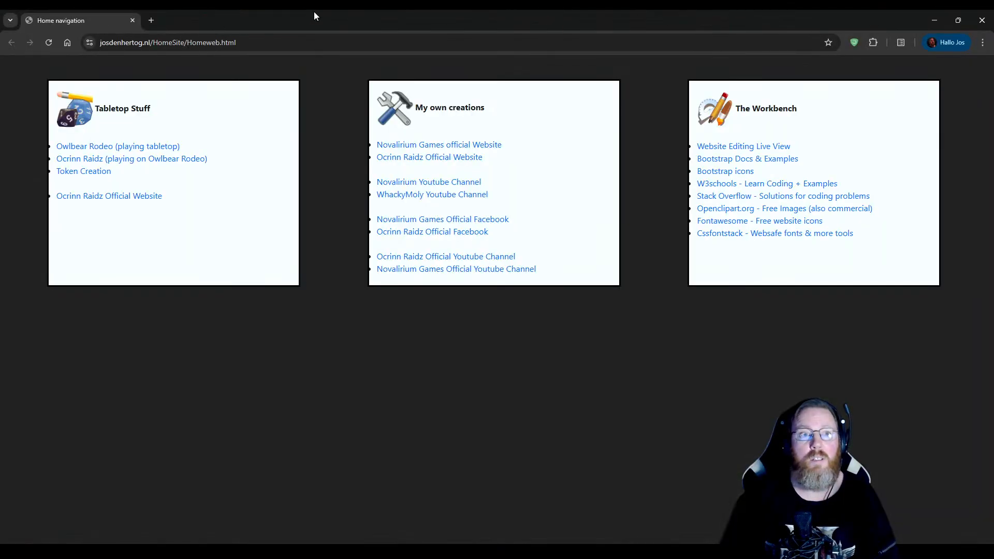
pyautogui.moveTo(314, 14); pyautogui.dragTo(993, 56)
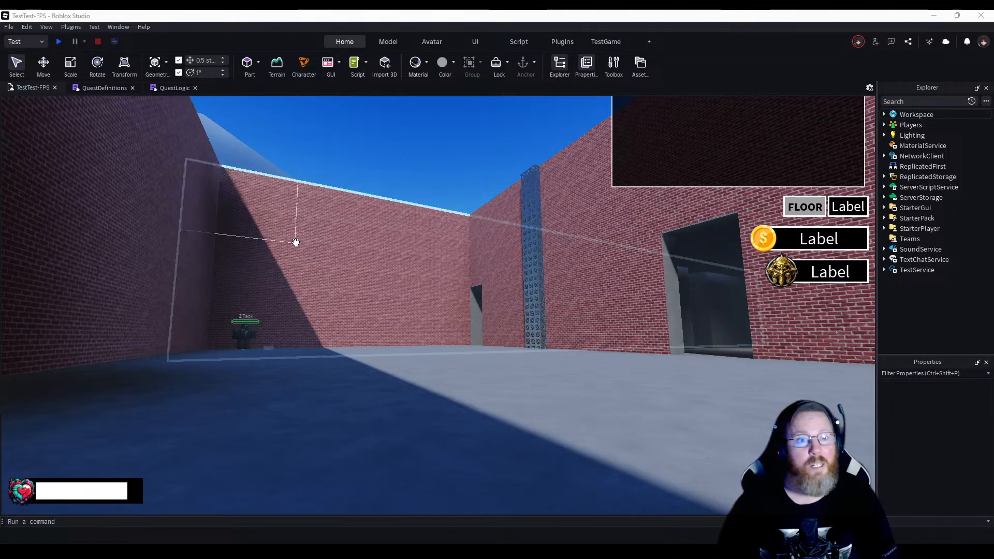
# Review the quest entries and the quest order list in the QuestDefinitions script, from The Cleaning Crew to Floor 1 Cleared.
pyautogui.click(107, 86)
pyautogui.scroll(-5, 244, 359)
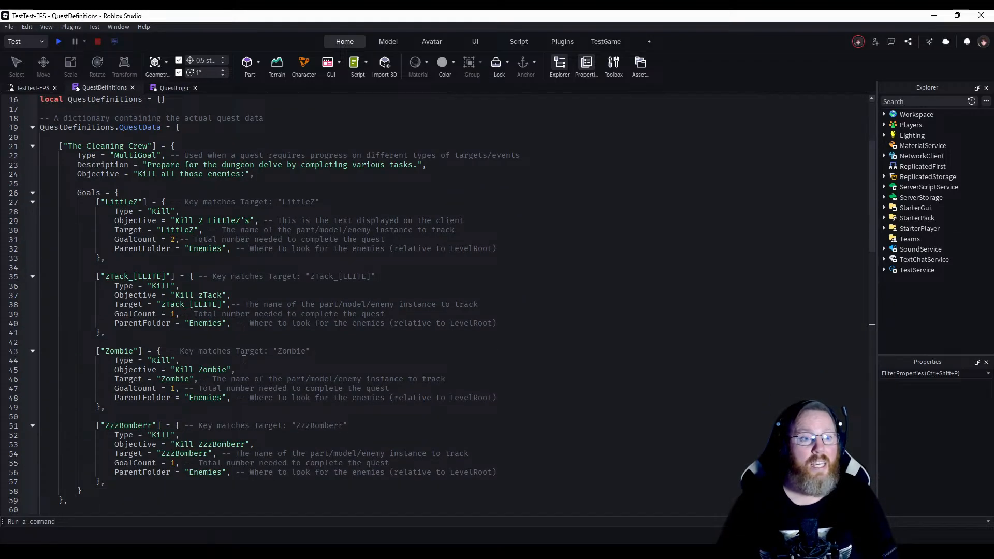
pyautogui.scroll(-20, 244, 359)
pyautogui.scroll(-1, 243, 345)
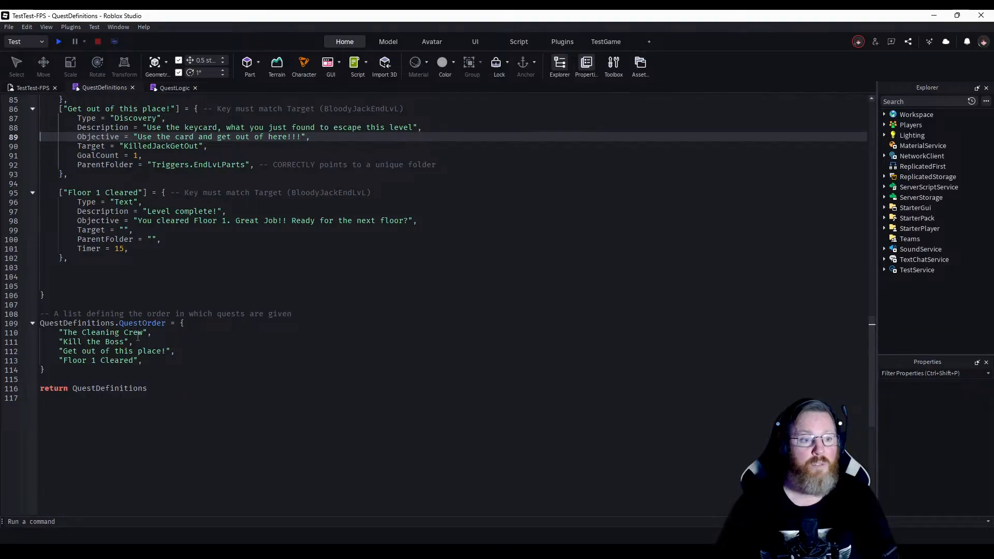
pyautogui.scroll(5, 193, 378)
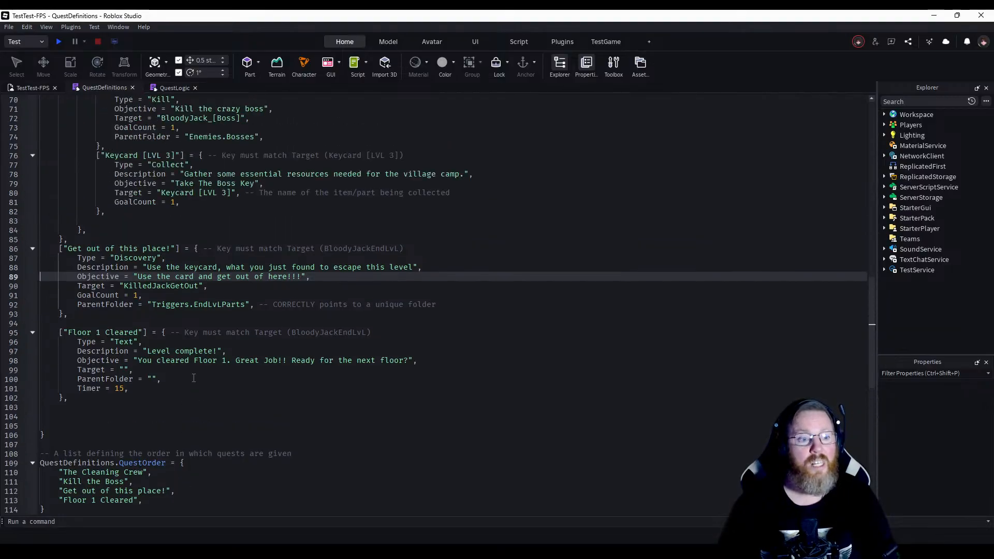
pyautogui.scroll(-7, 194, 377)
pyautogui.scroll(4, 195, 377)
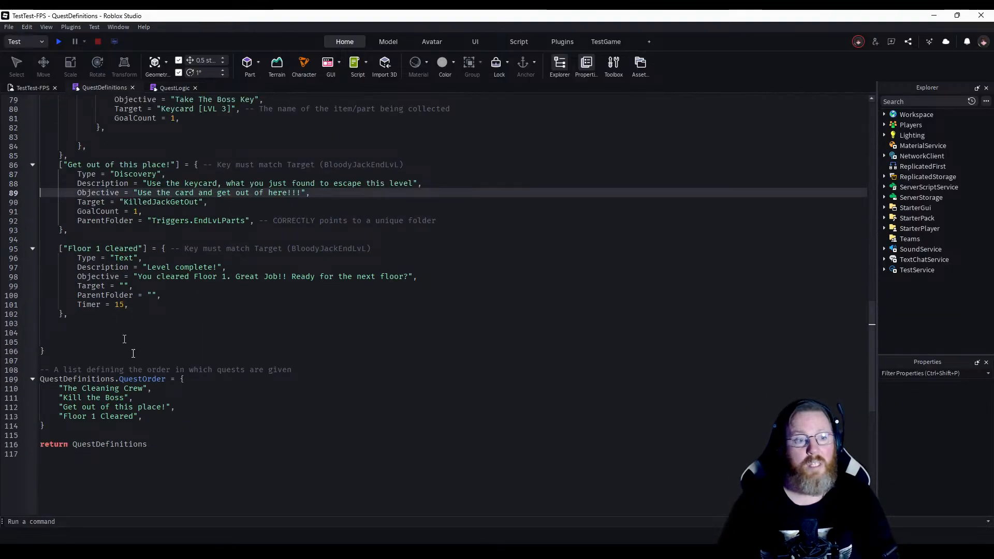
pyautogui.scroll(6, 278, 312)
pyautogui.scroll(2, 328, 310)
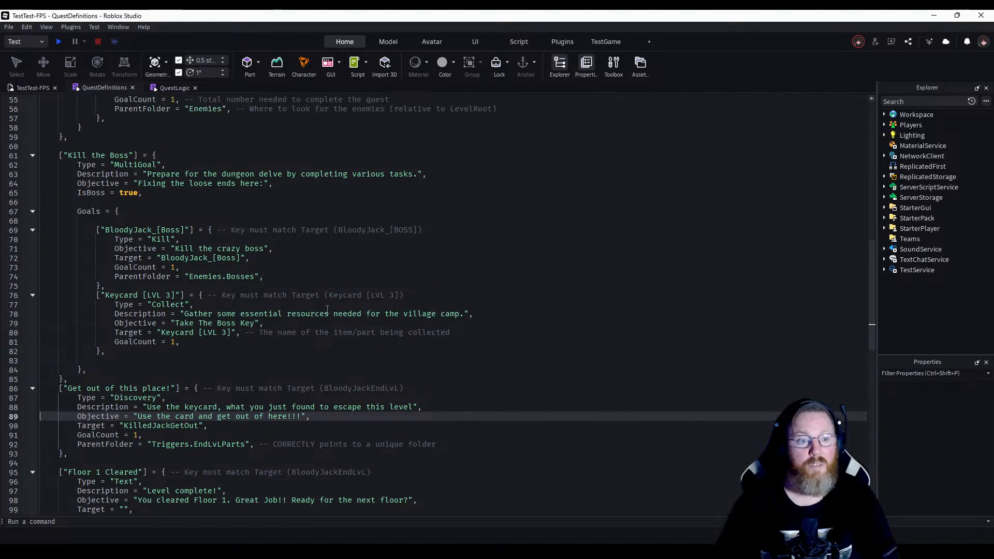
pyautogui.scroll(4, 369, 396)
pyautogui.scroll(9, 369, 395)
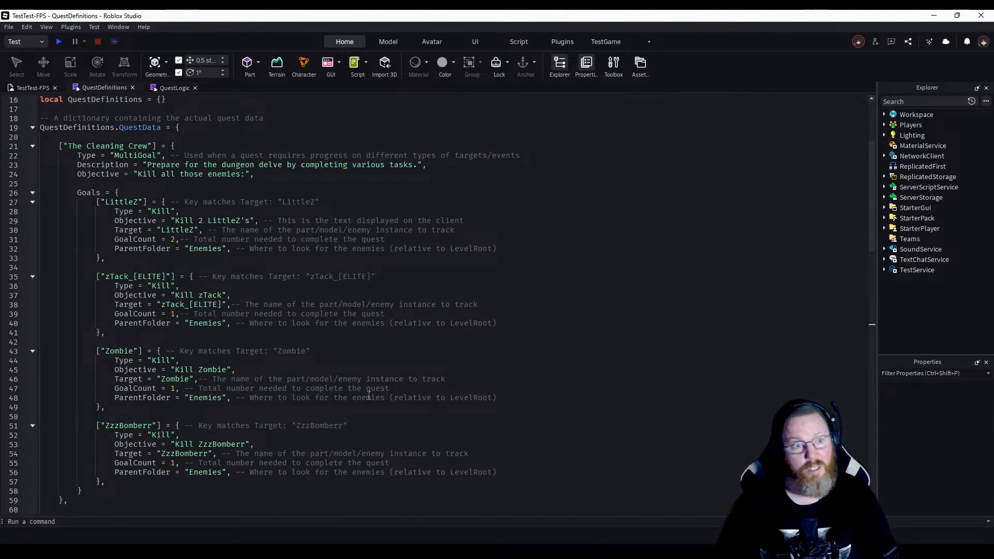
pyautogui.scroll(-5, 369, 402)
pyautogui.scroll(-5, 369, 409)
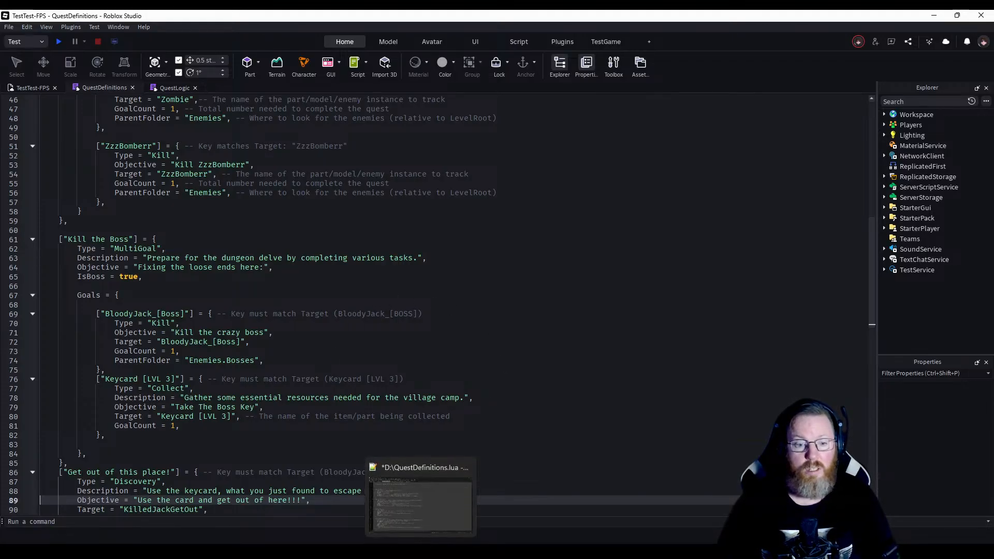
# Switch to Notepad++ and examine the example quest types and the numbered stage quests in QuestDefinitions.lua.
pyautogui.click(420, 552)
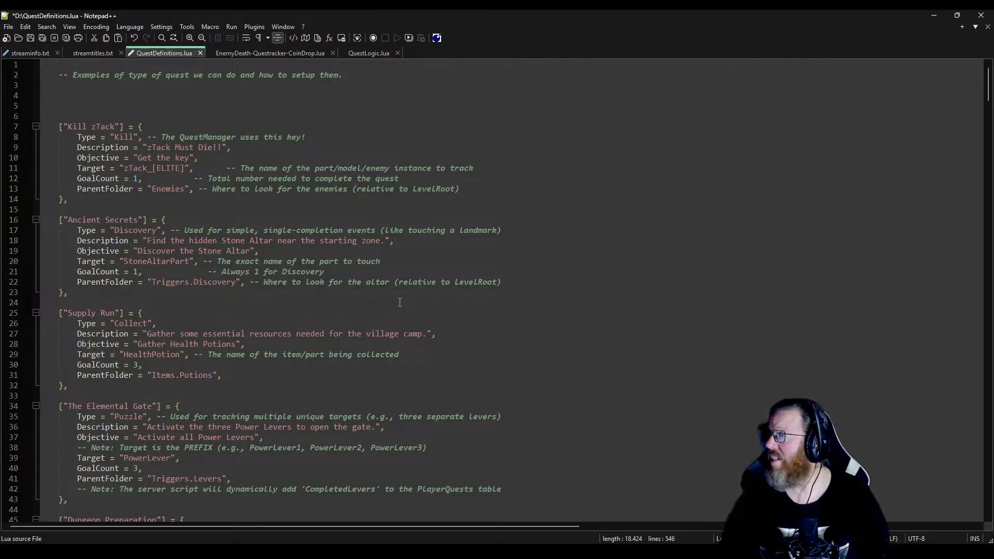
pyautogui.scroll(-14, 400, 302)
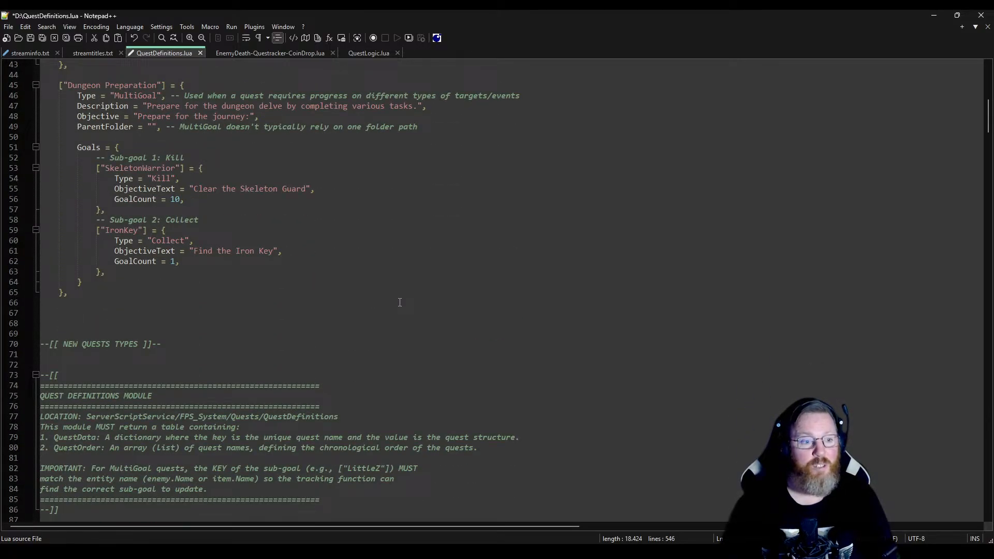
pyautogui.scroll(5, 399, 303)
pyautogui.scroll(-20, 398, 307)
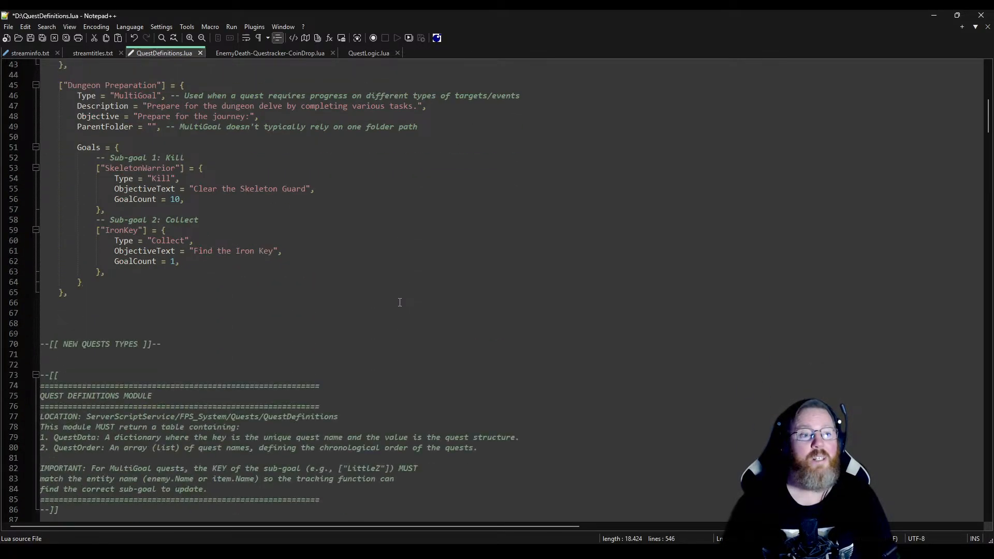
pyautogui.scroll(2, 396, 311)
pyautogui.scroll(-4, 396, 311)
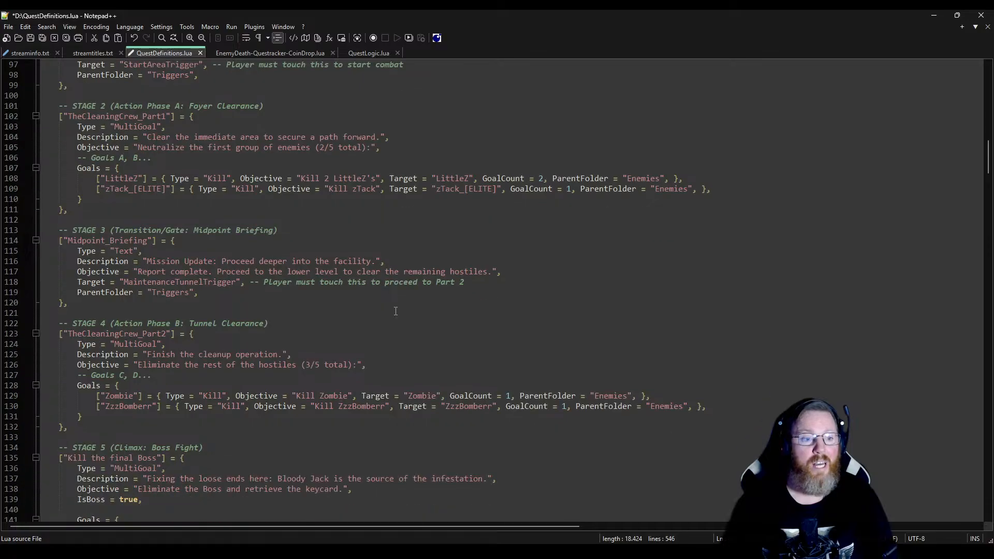
pyautogui.scroll(2, 396, 311)
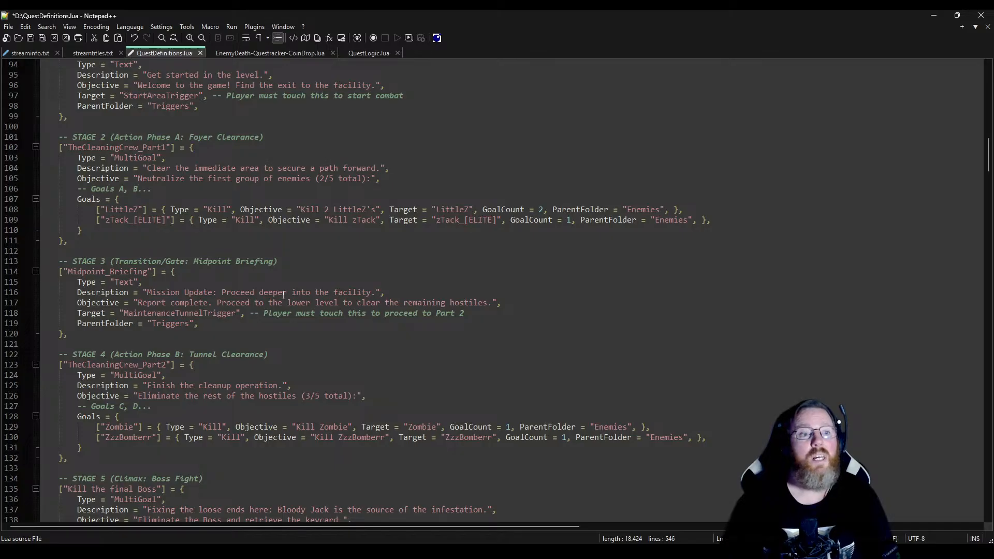
pyautogui.scroll(1, 284, 295)
pyautogui.scroll(-5, 283, 295)
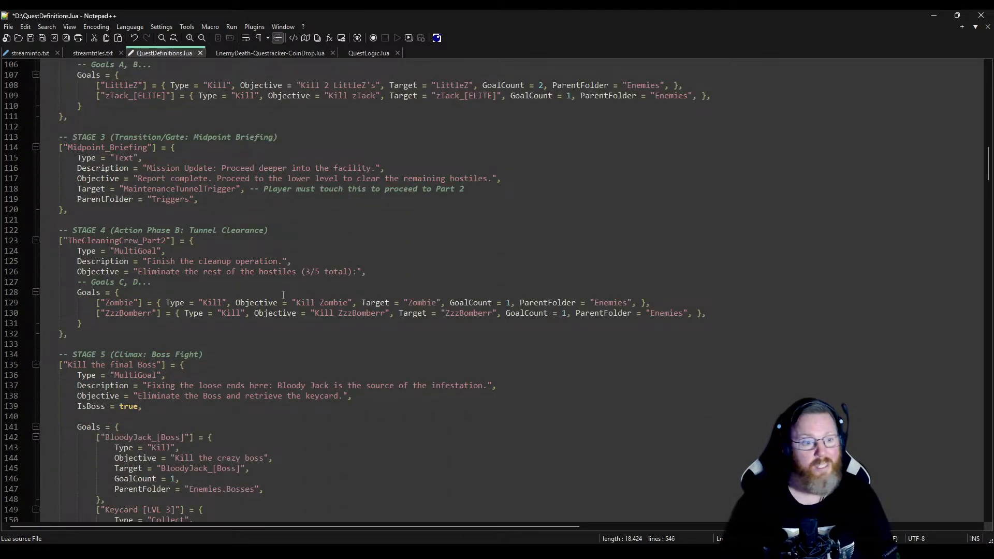
pyautogui.scroll(-5, 283, 296)
pyautogui.scroll(-10, 283, 295)
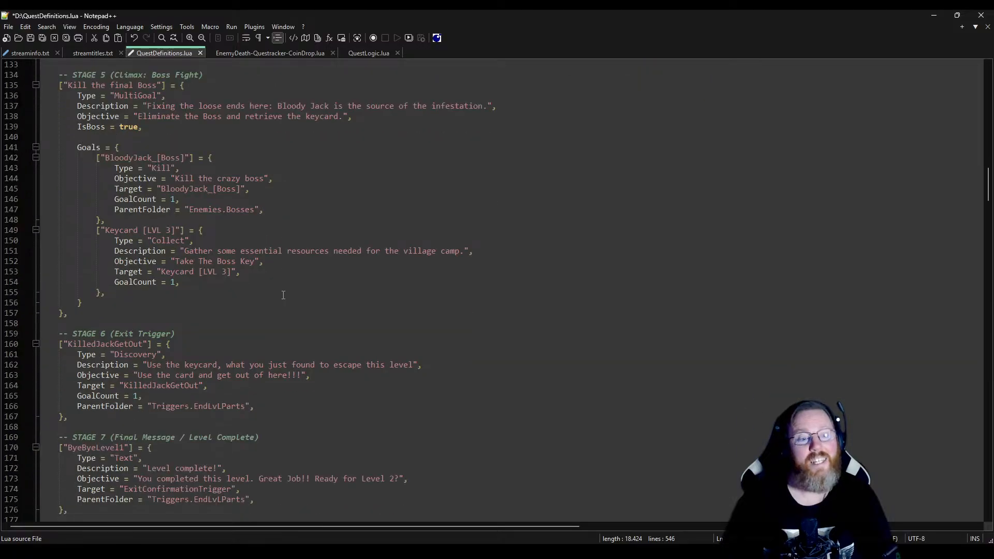
pyautogui.scroll(-20, 284, 296)
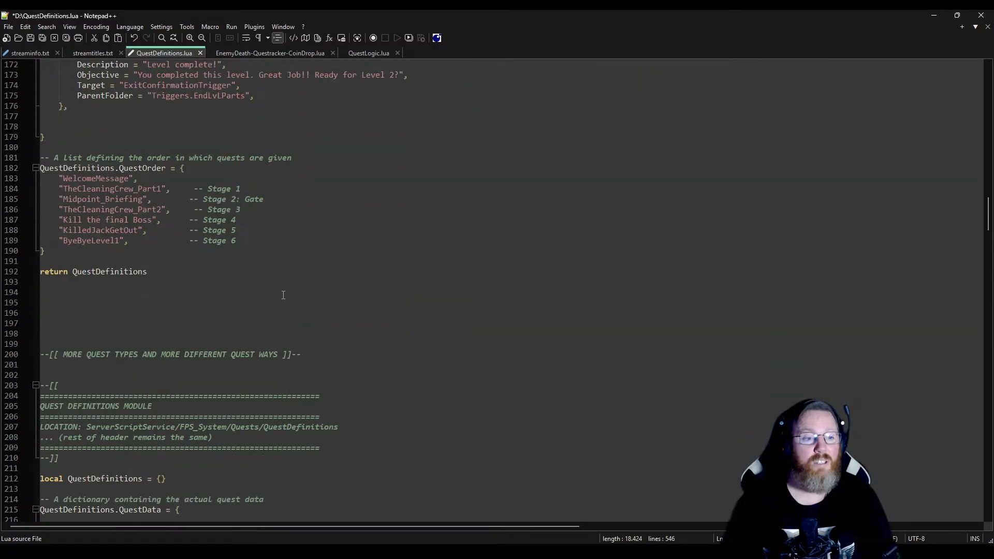
# Examine the Archivist dialogue quests, the Floor 1 Cleared entry and their quest order list in QuestDefinitions.lua.
pyautogui.scroll(-11, 284, 295)
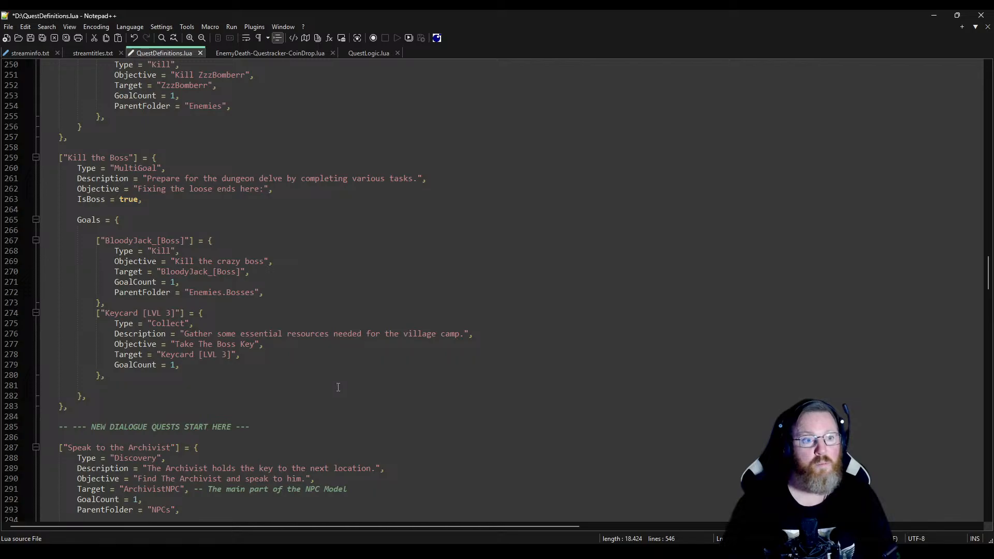
pyautogui.scroll(-15, 331, 378)
pyautogui.scroll(-1, 325, 372)
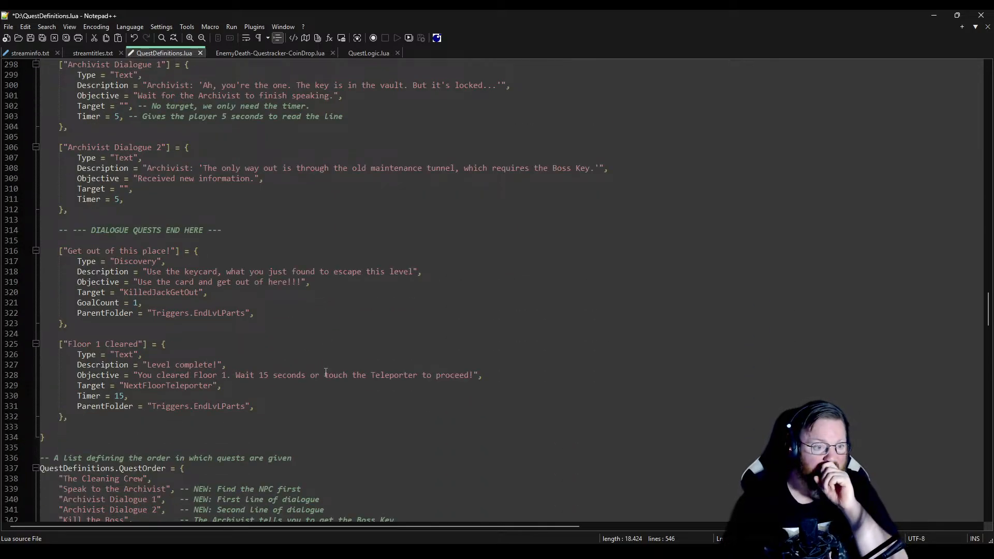
pyautogui.scroll(3, 325, 372)
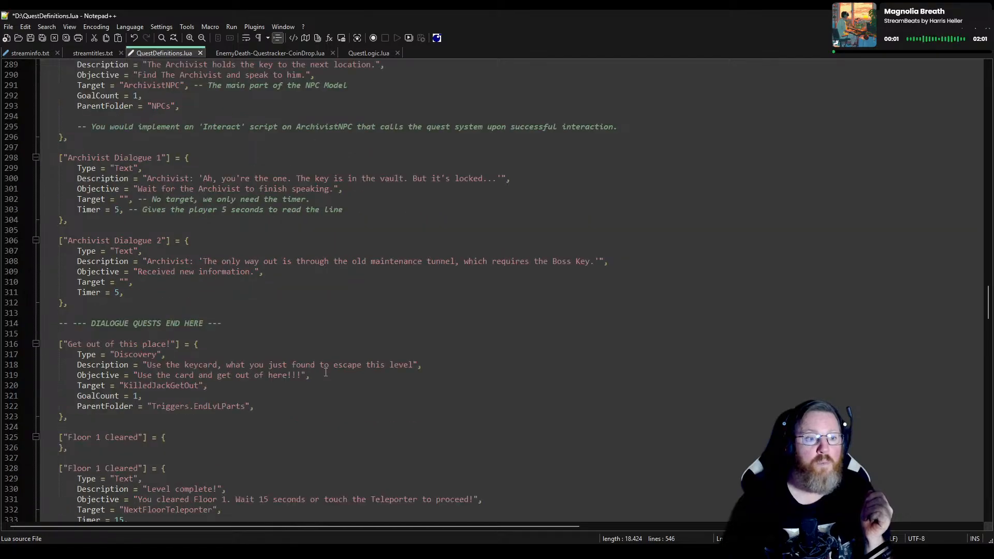
pyautogui.scroll(-5, 325, 373)
pyautogui.scroll(12, 326, 372)
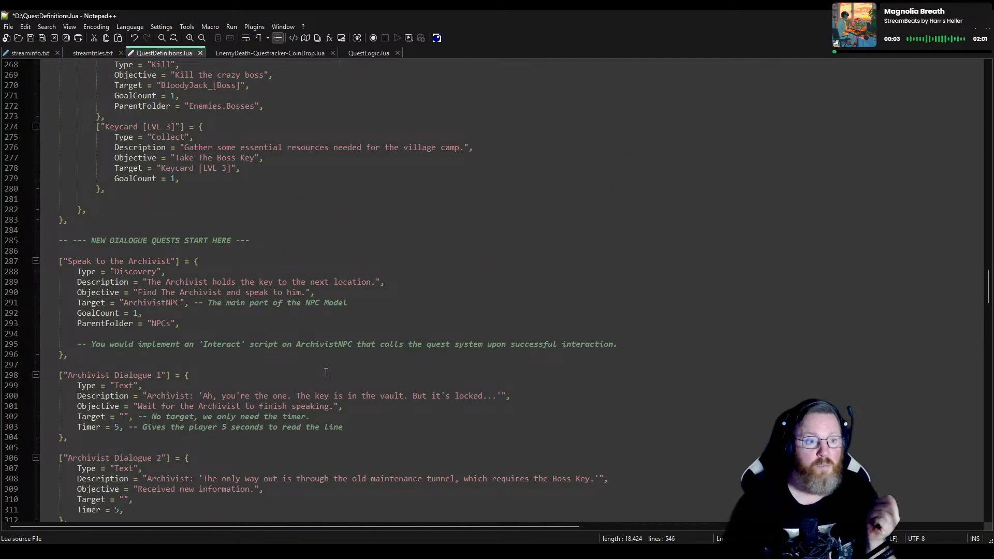
pyautogui.scroll(-20, 326, 373)
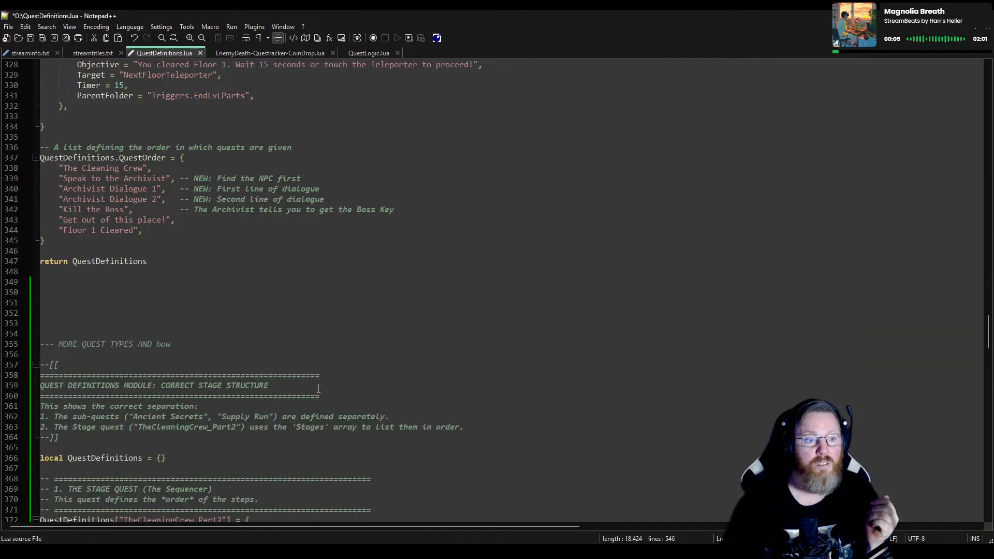
pyautogui.scroll(14, 319, 388)
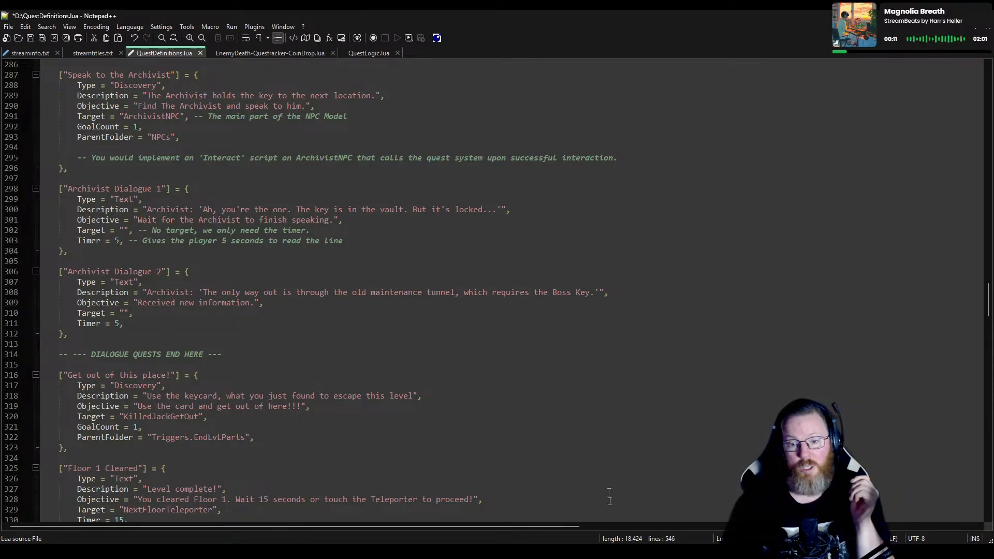
# Switch back to Roblox Studio and show the 3D view of the TestTest-FPS level.
pyautogui.click(739, 468)
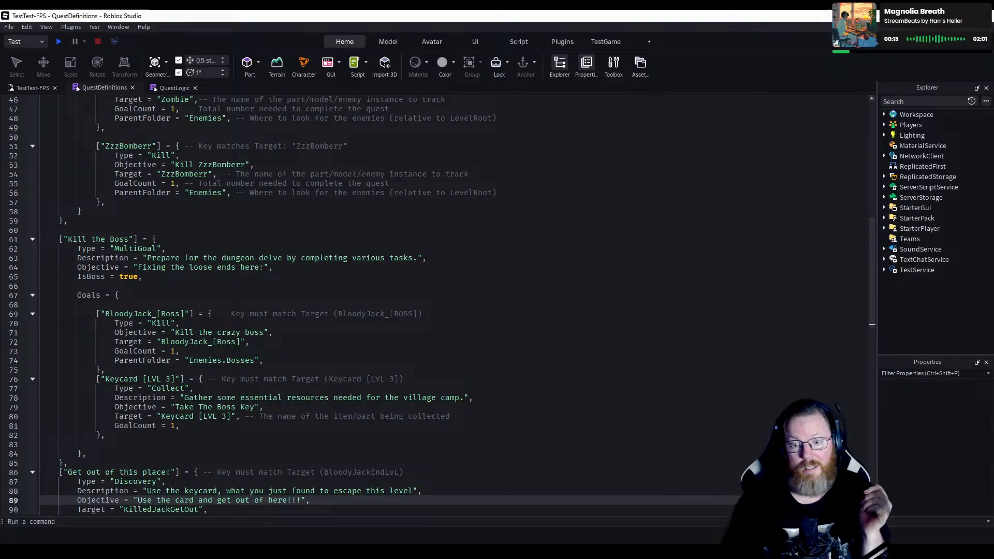
pyautogui.click(24, 88)
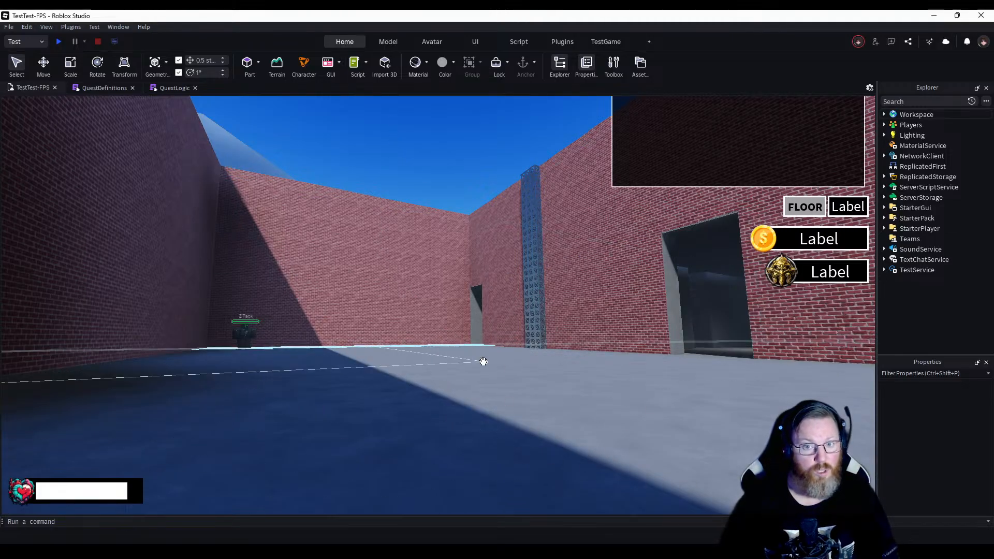
pyautogui.moveTo(483, 362); pyautogui.dragTo(570, 290)
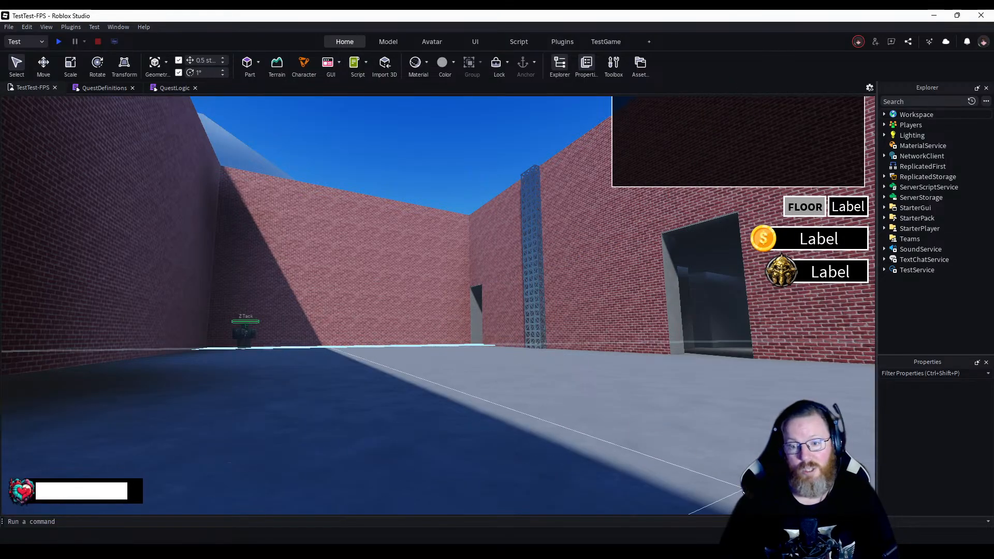
# Return to Notepad++ and examine the Archivist Dialogue 2 entry's lines, the quest order list and the sequential Stages quest example.
pyautogui.click(419, 552)
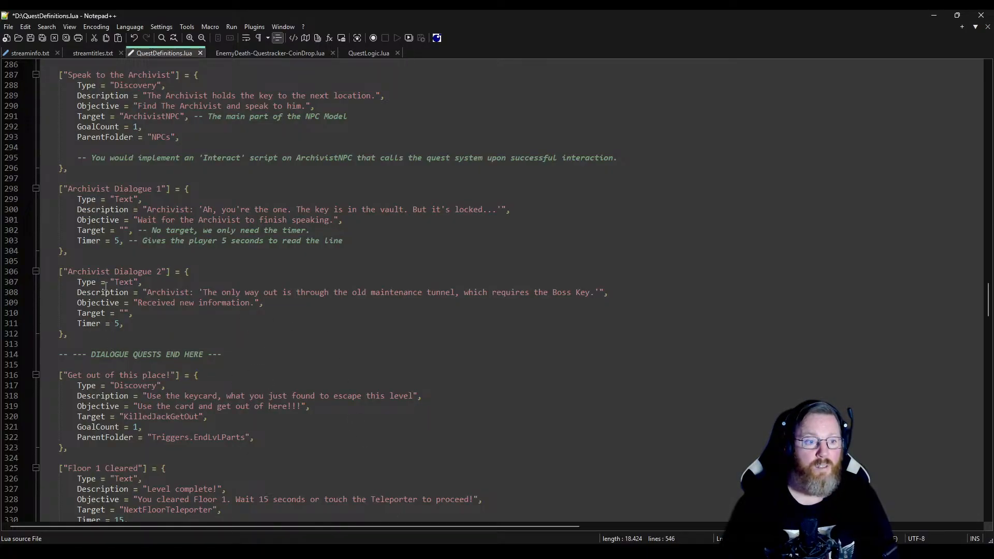
pyautogui.moveTo(125, 322); pyautogui.dragTo(76, 322)
pyautogui.click(174, 319)
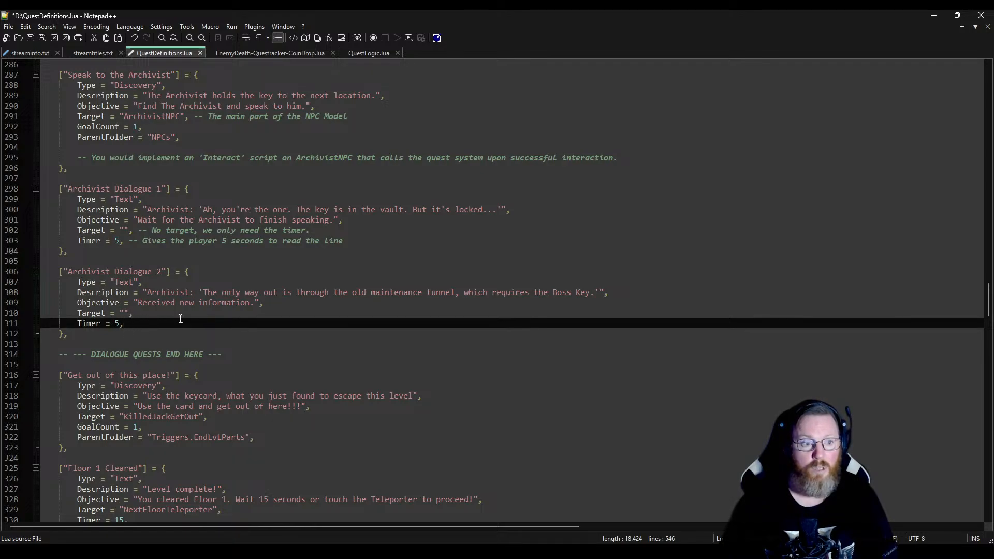
pyautogui.moveTo(180, 319); pyautogui.dragTo(56, 280)
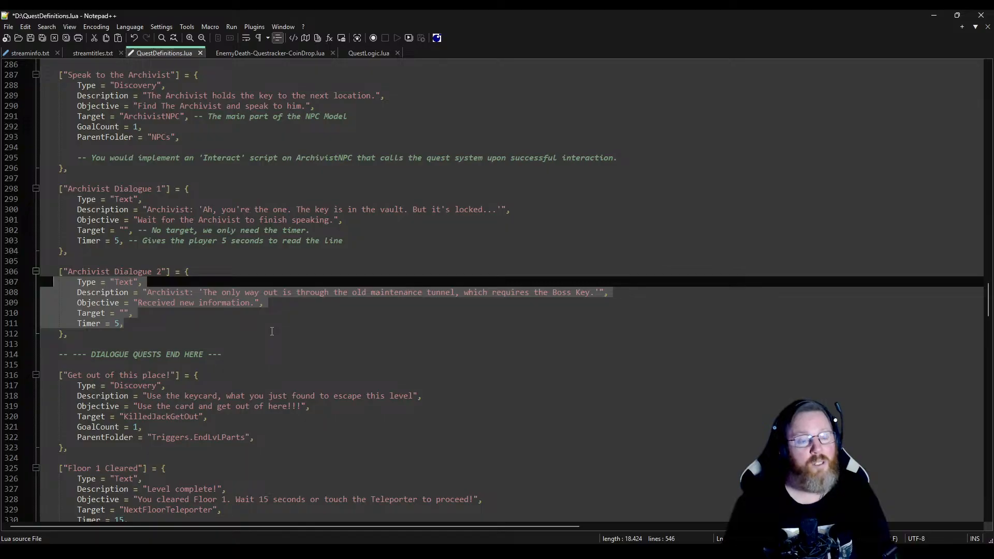
pyautogui.scroll(-9, 272, 331)
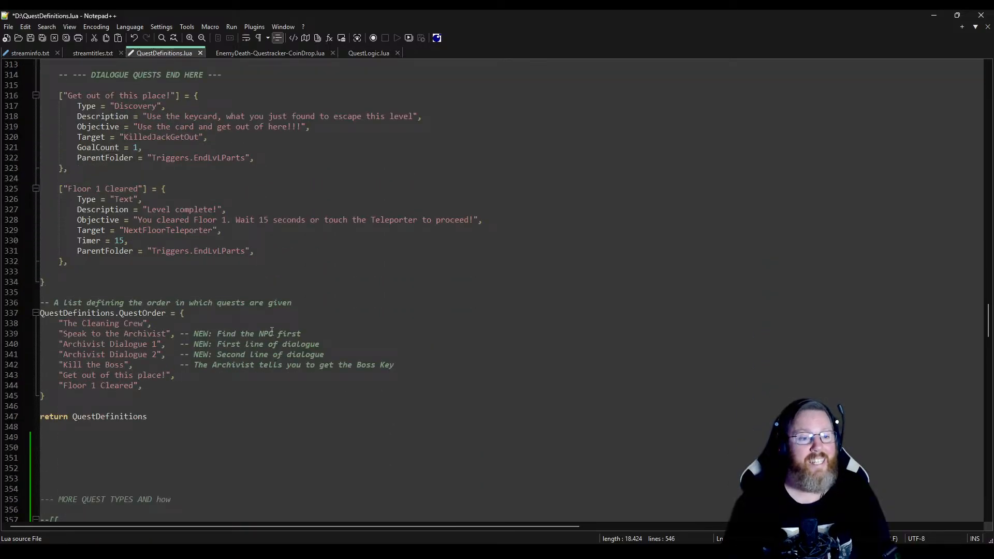
pyautogui.scroll(-20, 272, 332)
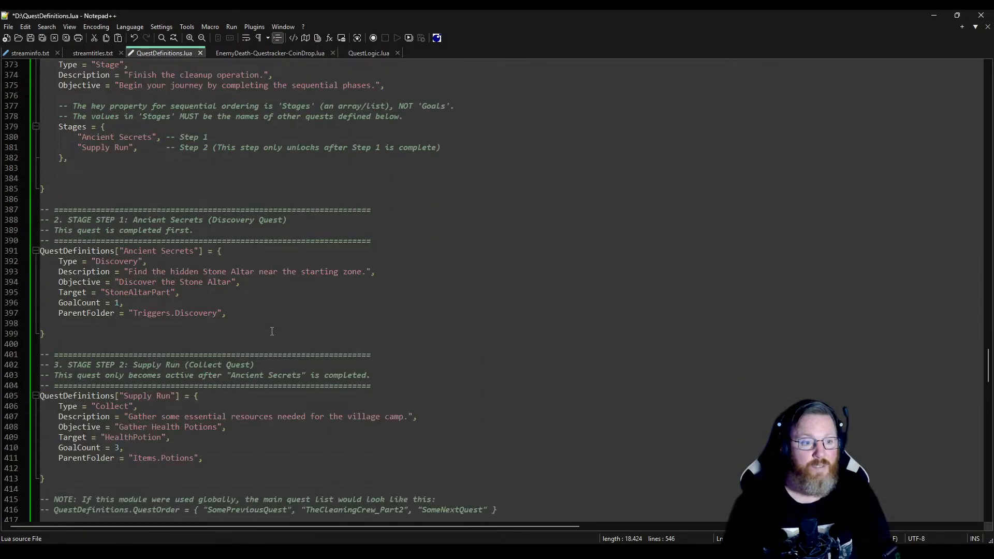
# Examine the TheCleaningCrew_Part2 sequencer example and its two stage steps, Ancient Secrets and Supply Run, in QuestDefinitions.lua.
pyautogui.scroll(5, 272, 332)
pyautogui.scroll(-2, 272, 331)
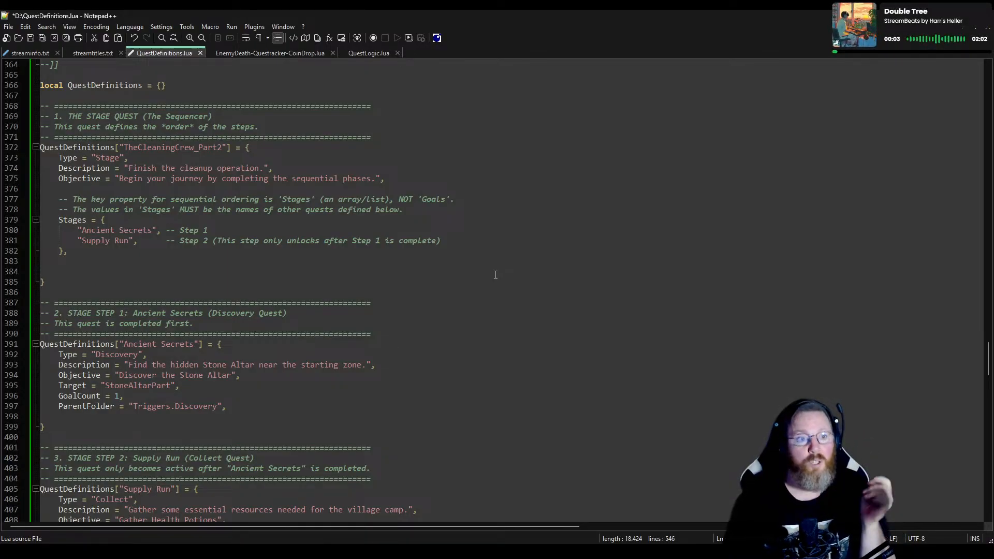
pyautogui.scroll(-4, 134, 282)
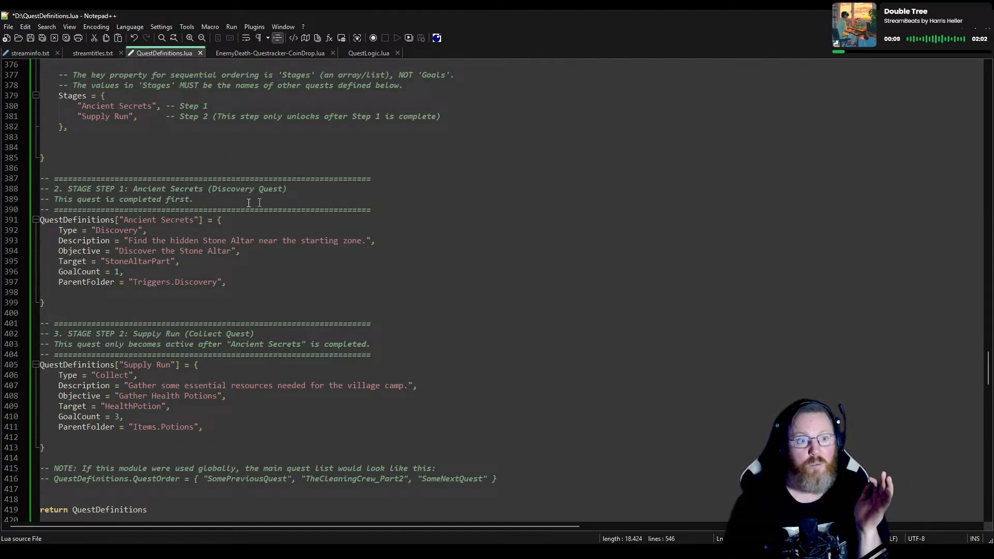
pyautogui.moveTo(54, 174); pyautogui.dragTo(204, 299)
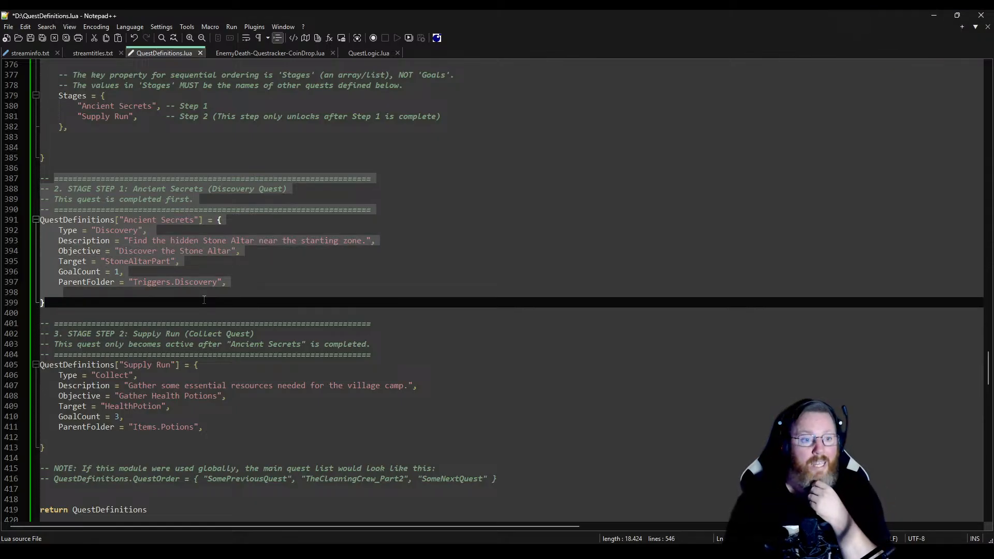
pyautogui.scroll(-5, 204, 299)
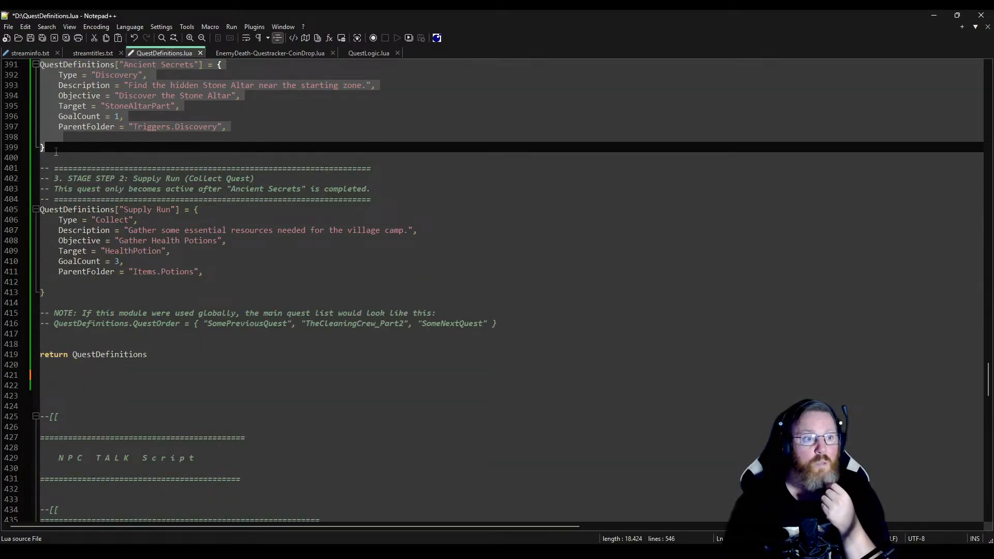
pyautogui.moveTo(41, 168); pyautogui.dragTo(264, 276)
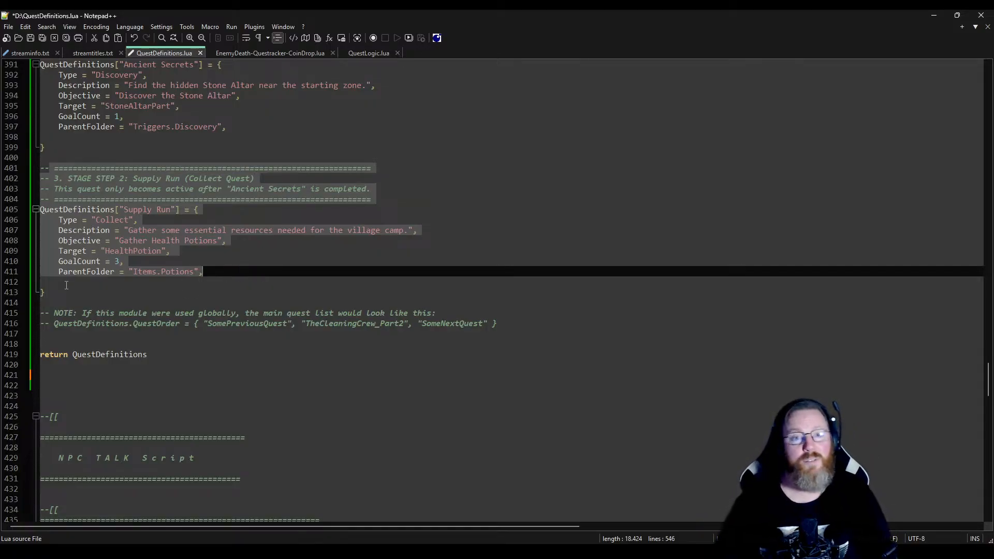
pyautogui.click(527, 150)
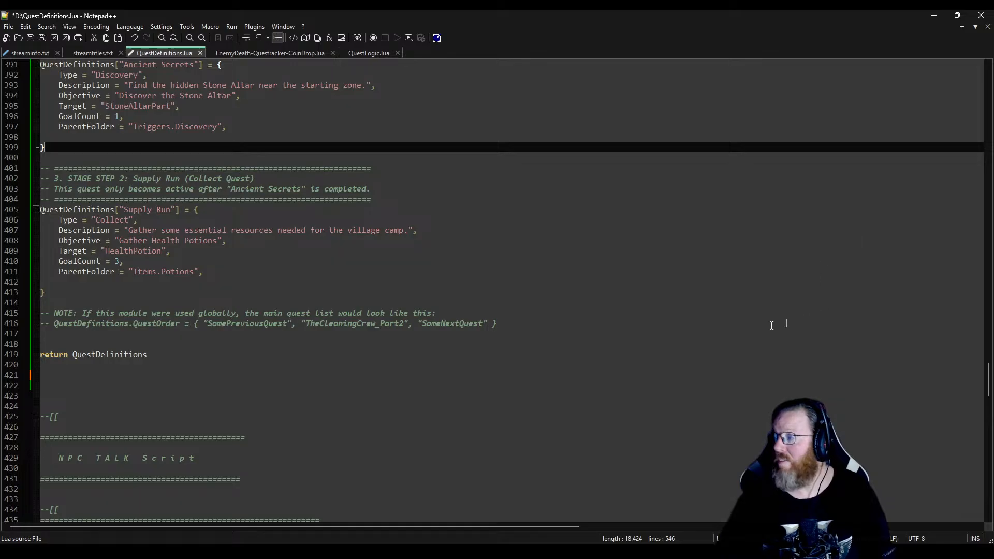
# Examine the Archivist NPC interaction script, including its dependencies, ClickDetector setup and onNpcClicked quest advancement function.
pyautogui.scroll(-12, 752, 327)
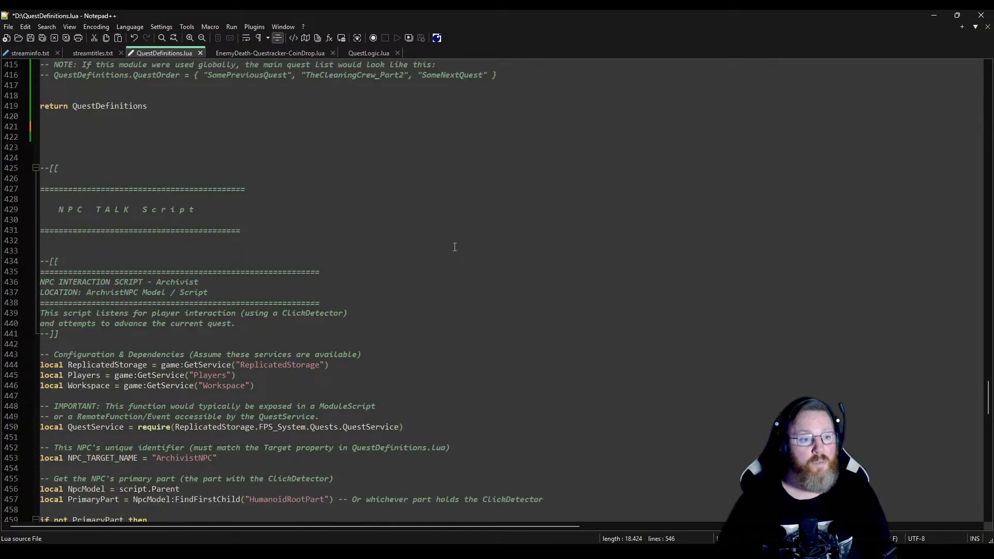
pyautogui.scroll(-2, 454, 248)
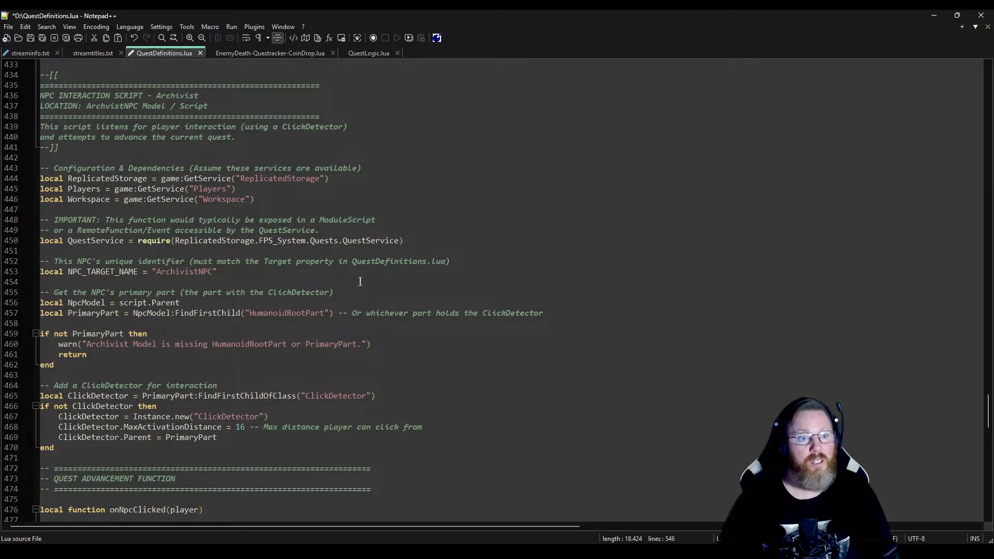
pyautogui.scroll(-5, 338, 295)
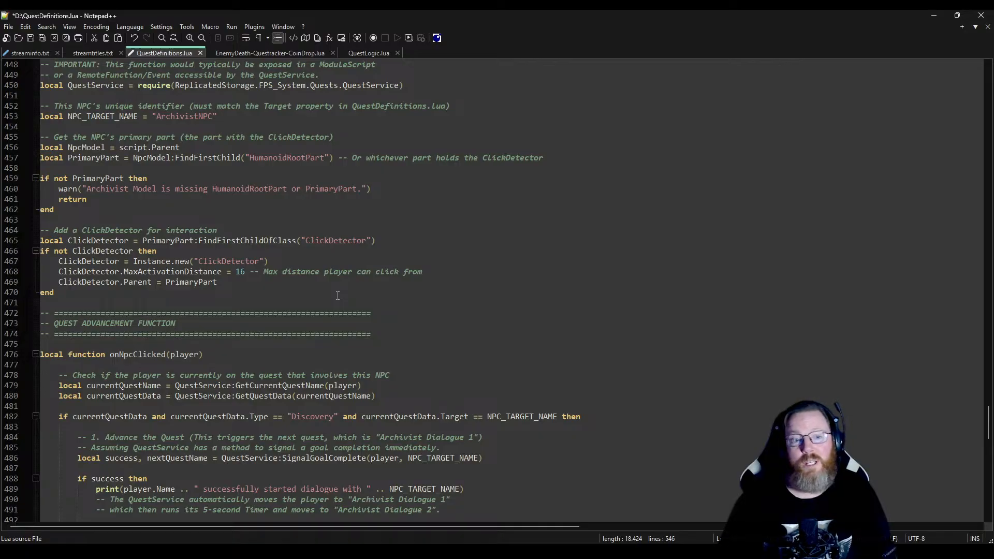
pyautogui.scroll(-8, 338, 295)
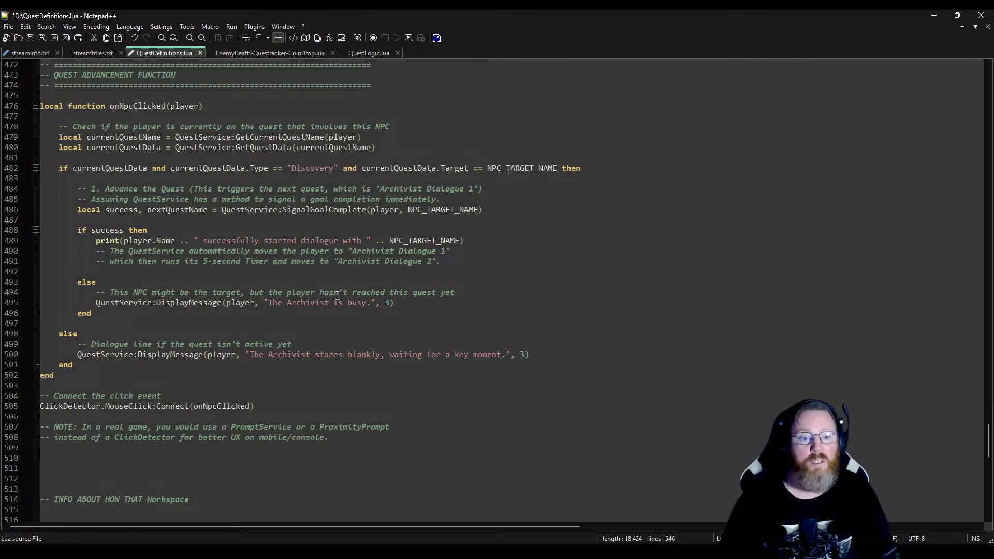
pyautogui.scroll(9, 337, 296)
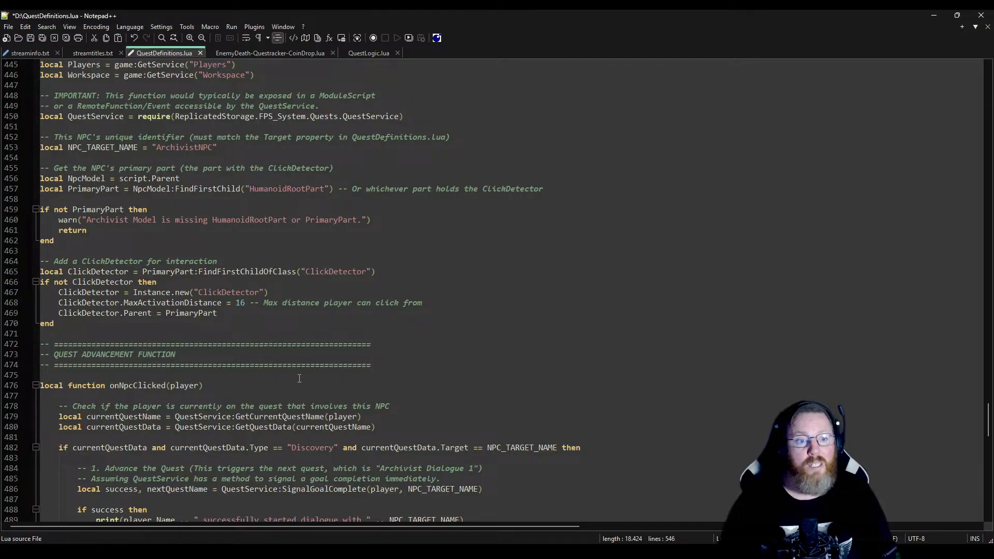
pyautogui.scroll(7, 296, 403)
pyautogui.scroll(-5, 299, 379)
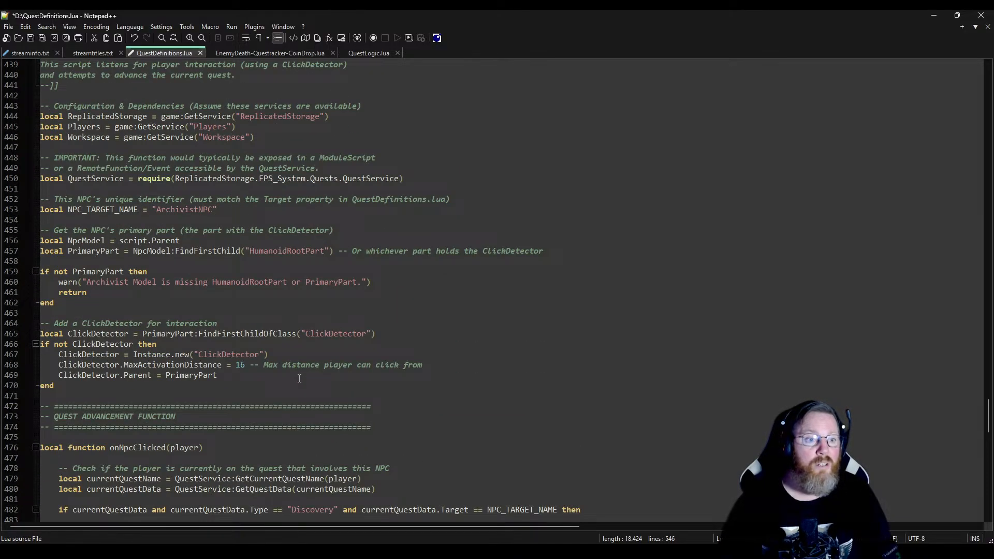
pyautogui.scroll(-2, 299, 379)
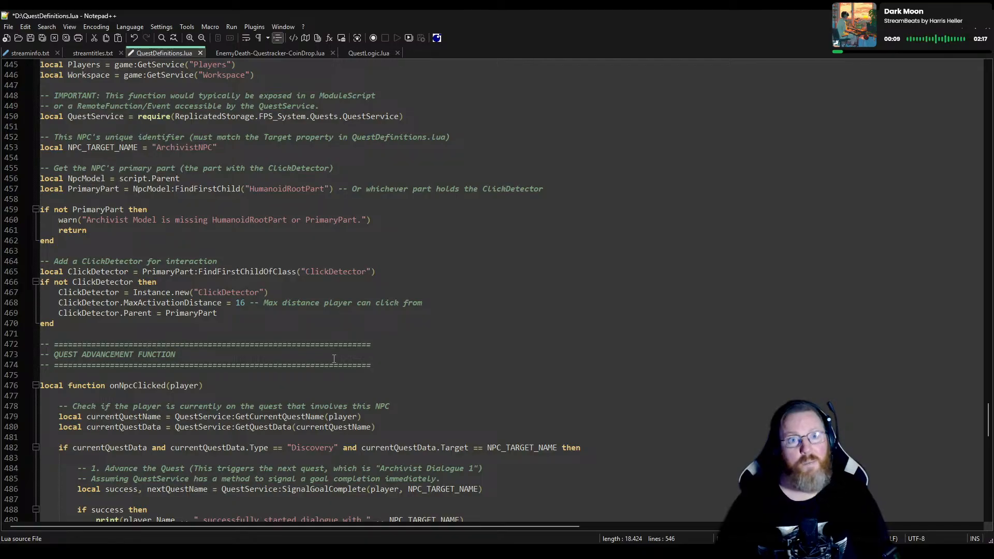
pyautogui.scroll(-12, 378, 303)
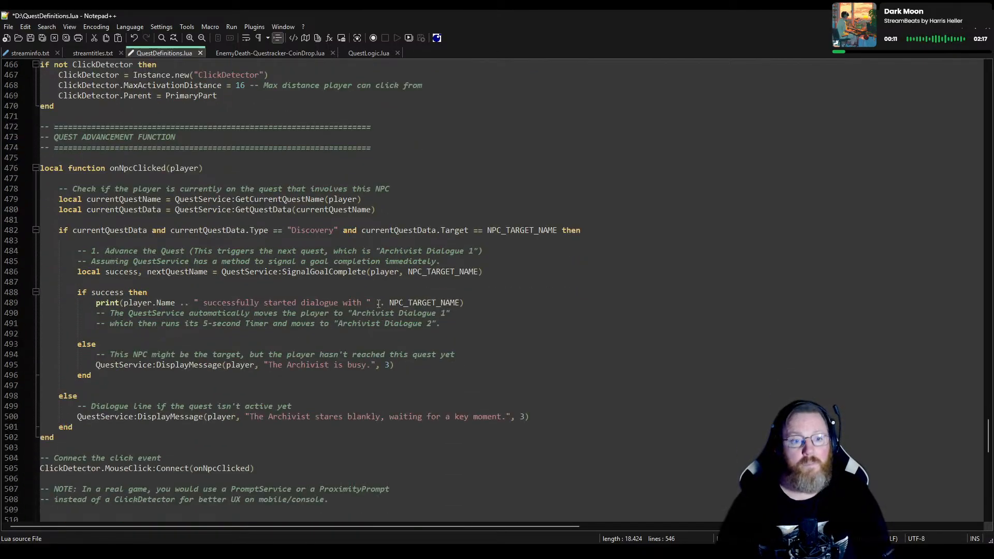
# Examine the closing notes on the NPC interaction script and the key takeaways for Archivist.lua.
pyautogui.scroll(-4, 378, 304)
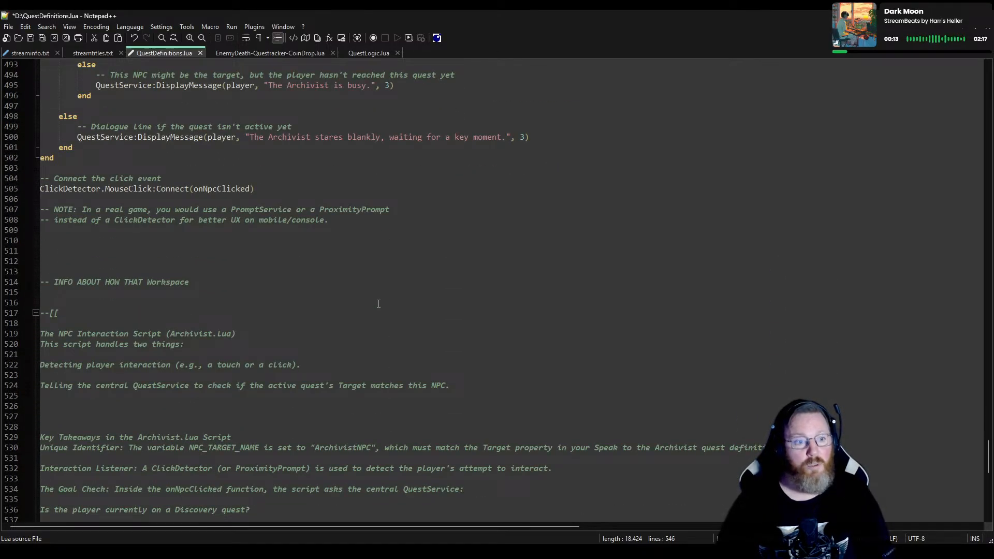
pyautogui.scroll(-4, 379, 304)
pyautogui.scroll(14, 379, 304)
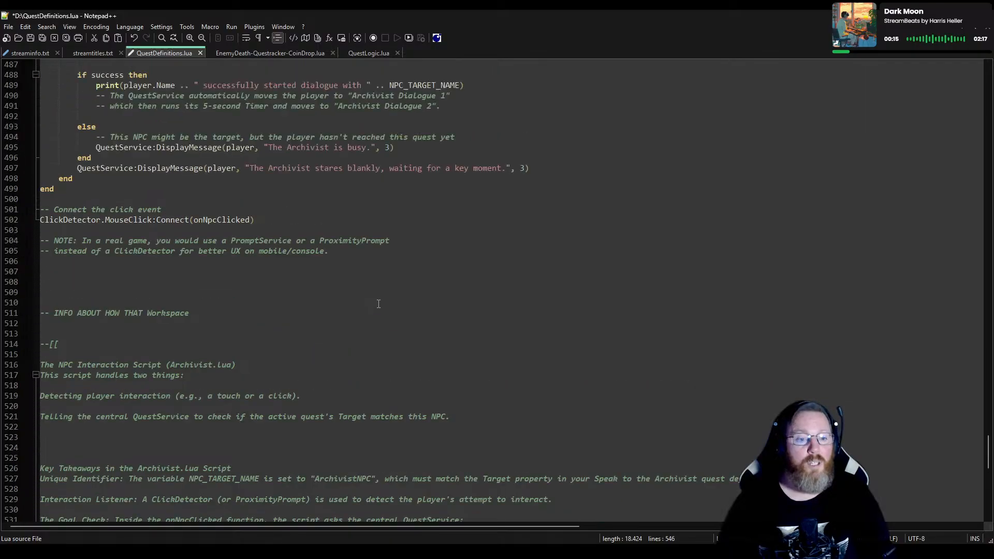
pyautogui.scroll(8, 378, 304)
pyautogui.scroll(-20, 378, 303)
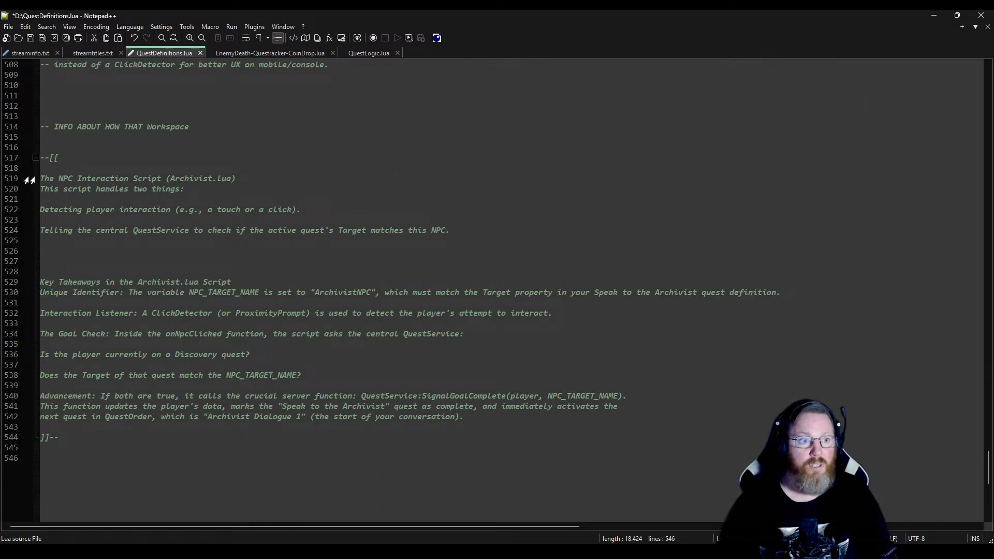
pyautogui.moveTo(50, 167); pyautogui.dragTo(207, 439)
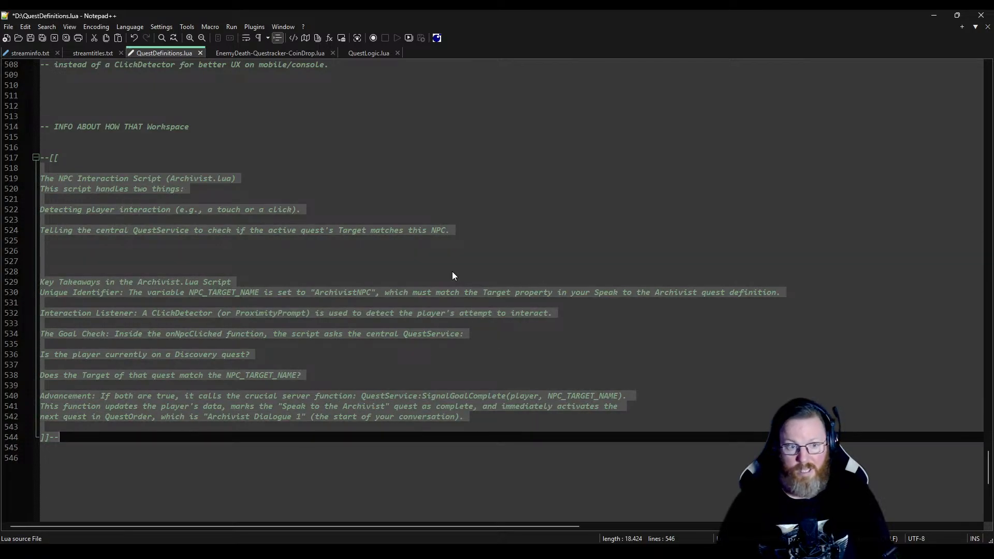
pyautogui.click(557, 165)
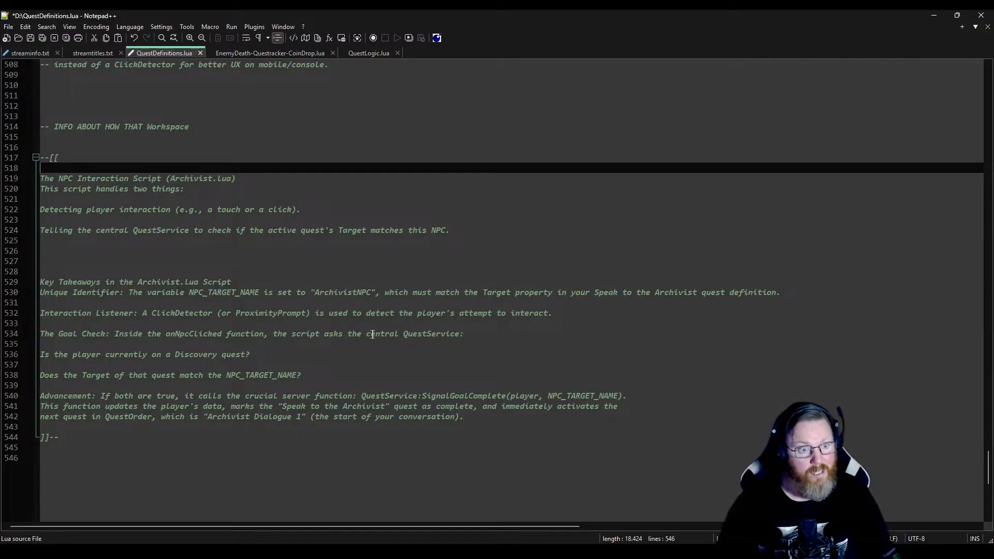
# Look back through the quest definitions up to the example quest types at the start of QuestDefinitions.lua.
pyautogui.scroll(20, 351, 340)
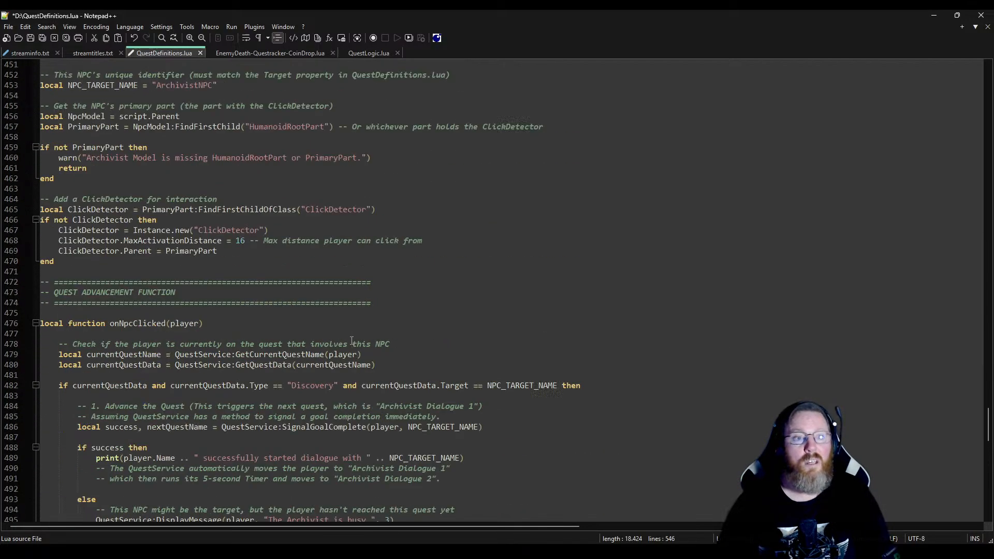
pyautogui.scroll(20, 305, 359)
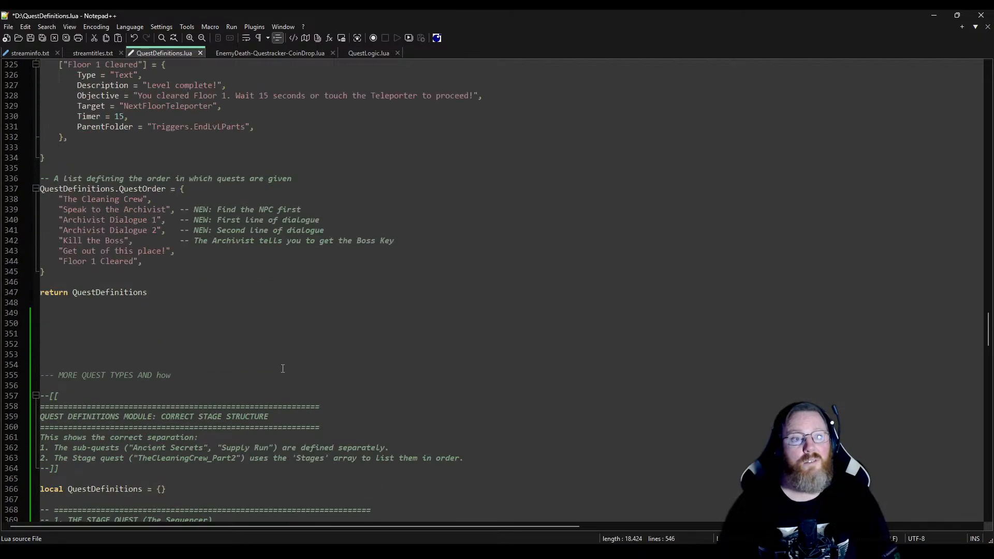
pyautogui.scroll(20, 284, 363)
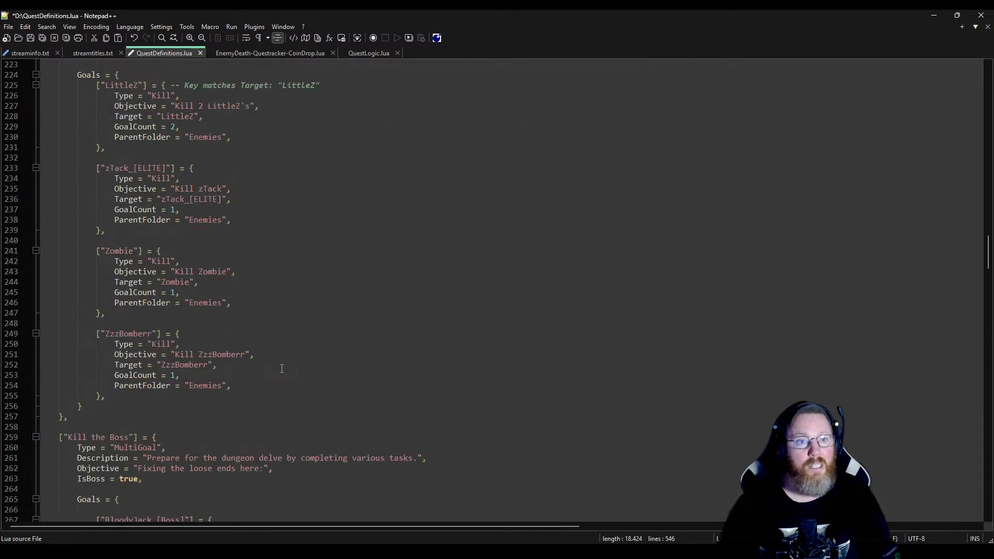
pyautogui.scroll(20, 287, 367)
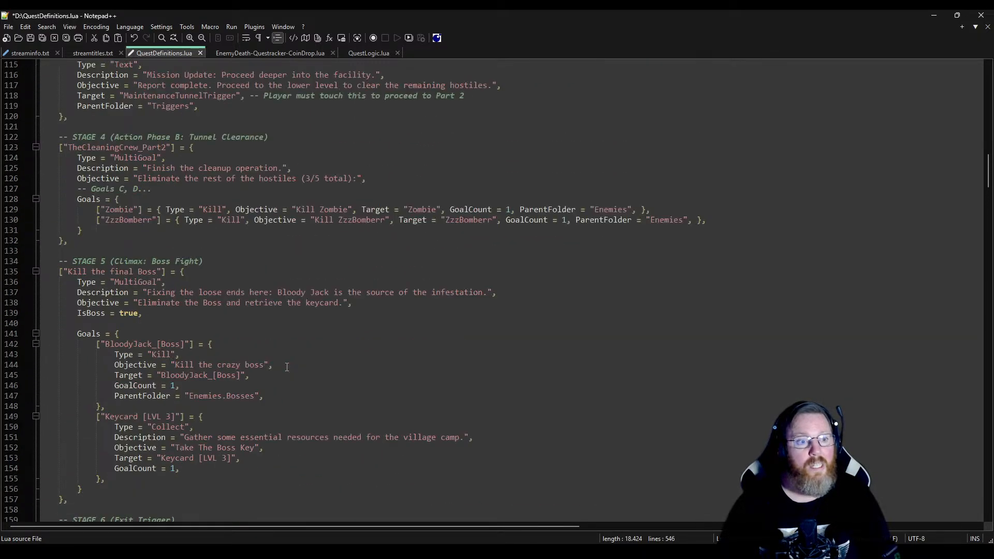
pyautogui.scroll(20, 287, 367)
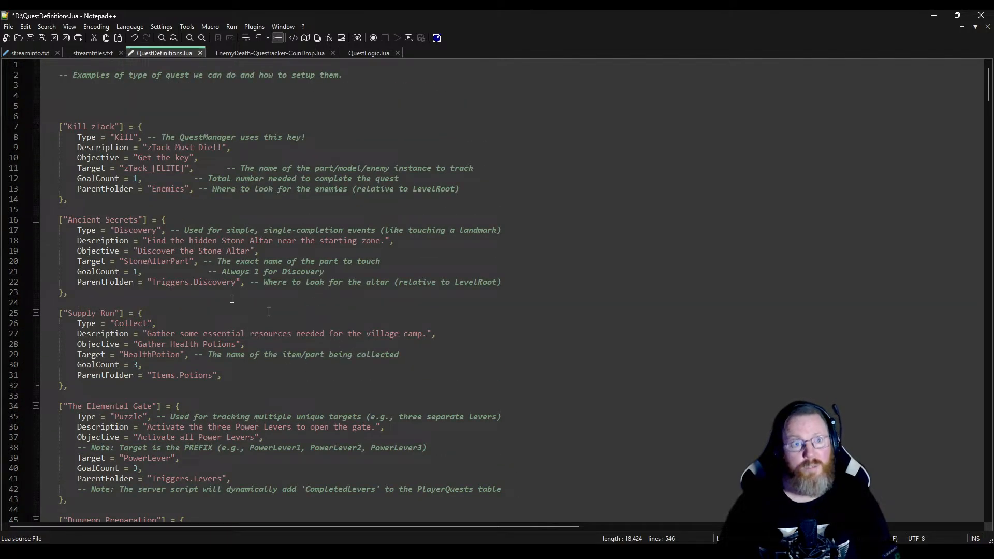
# Open EnemyDeath-Questracker-CoinDrop.lua and examine its explosion, respawn, coin drop and quest tracking code.
pyautogui.click(236, 54)
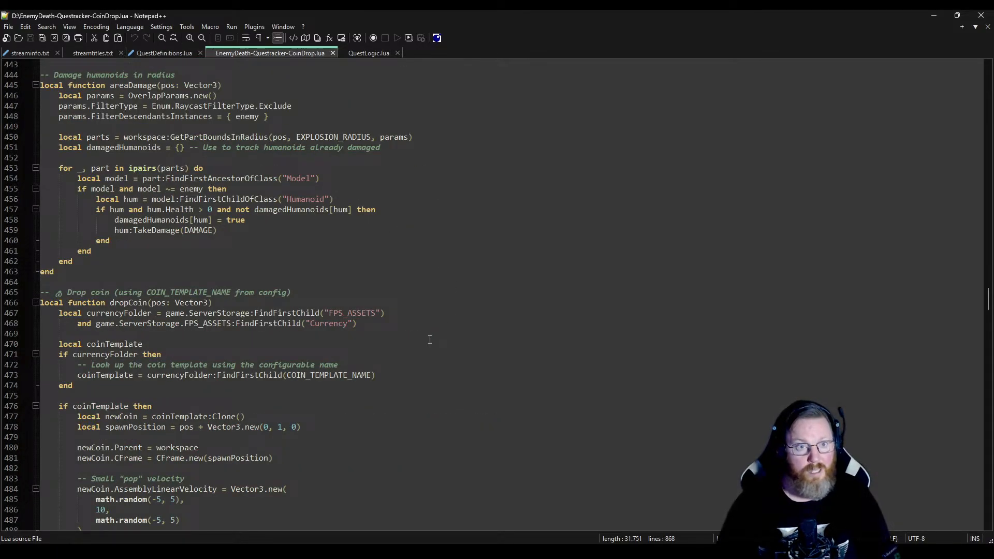
pyautogui.scroll(20, 430, 339)
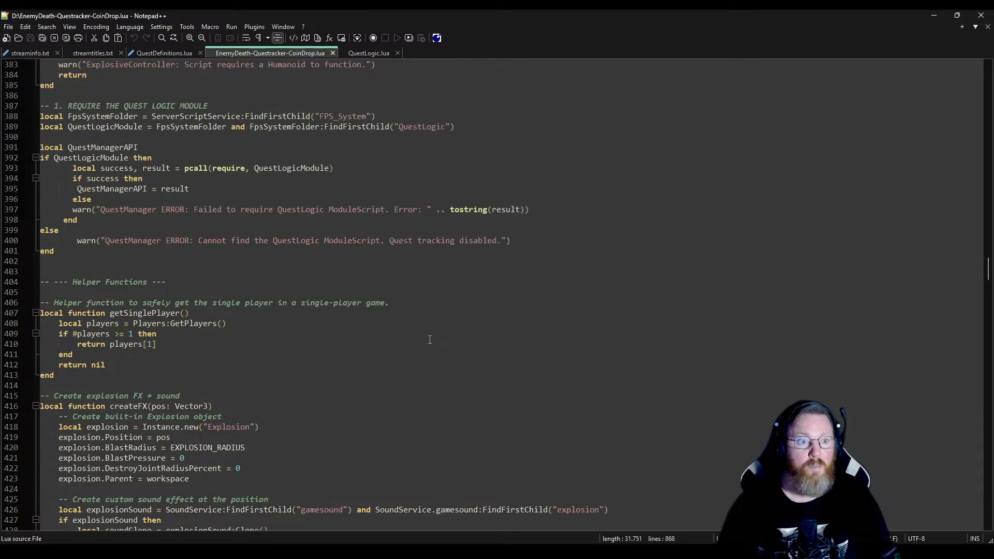
pyautogui.scroll(20, 429, 340)
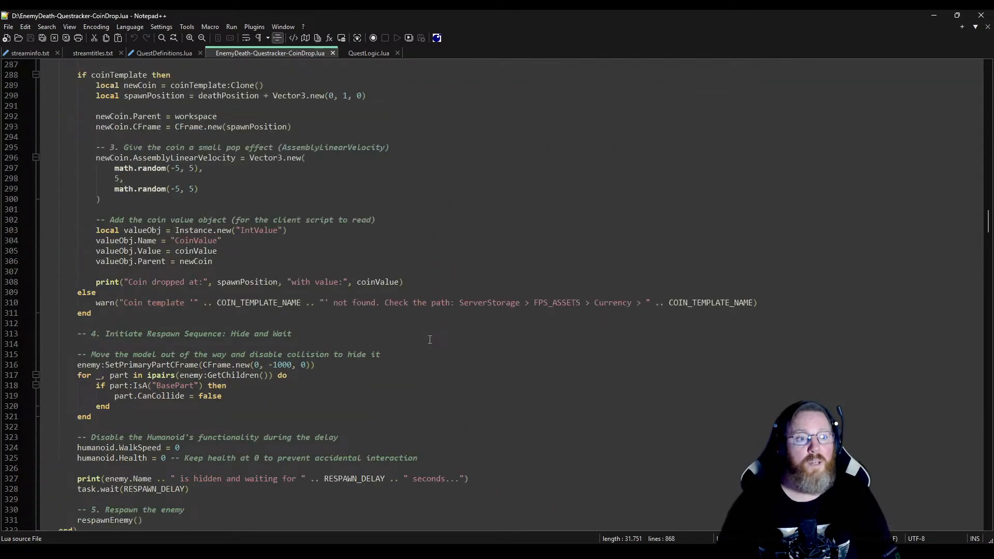
pyautogui.scroll(4, 429, 340)
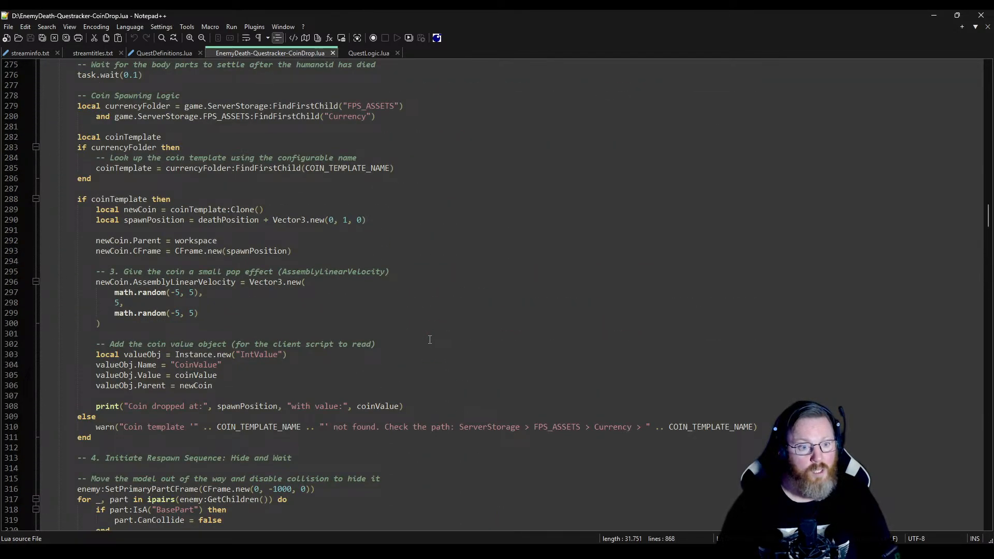
pyautogui.scroll(20, 430, 339)
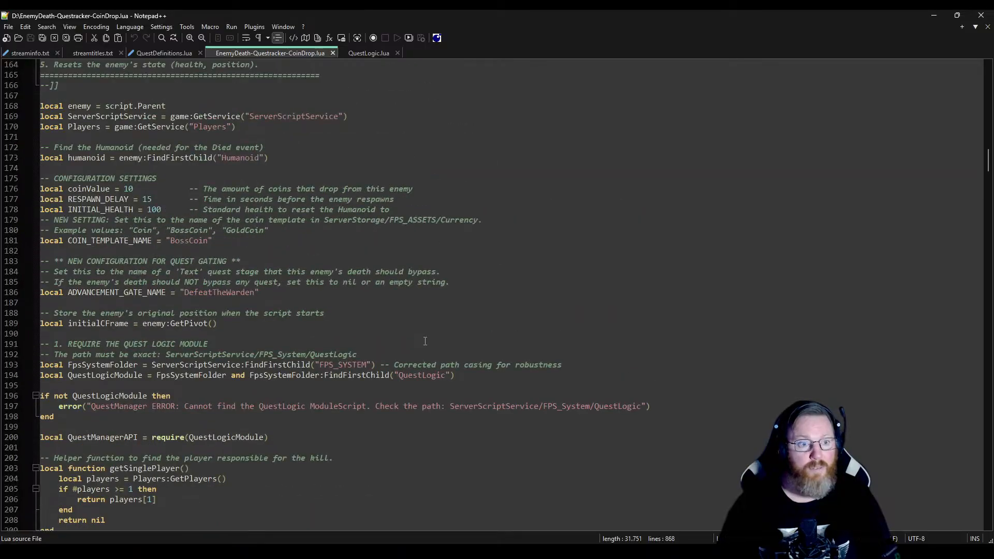
pyautogui.scroll(20, 426, 341)
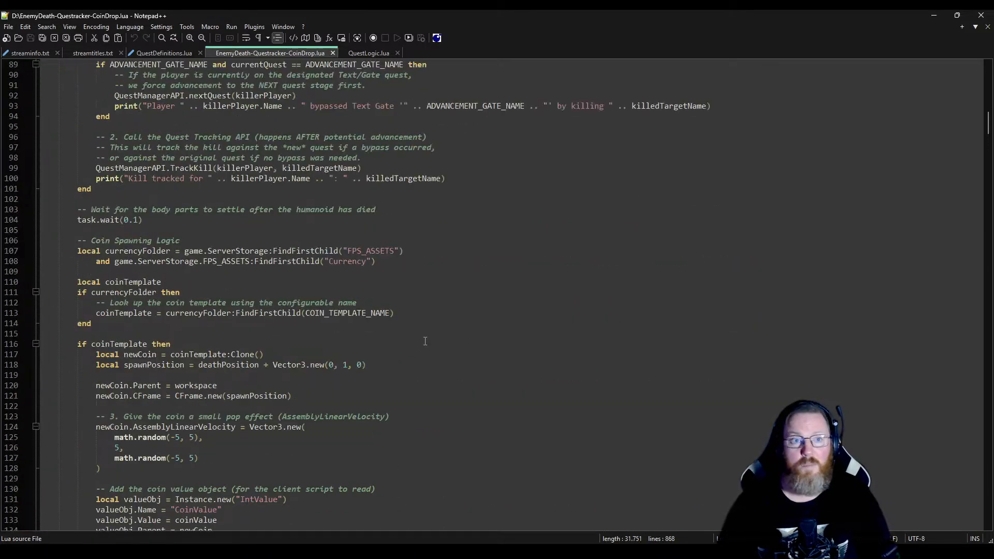
pyautogui.scroll(20, 425, 341)
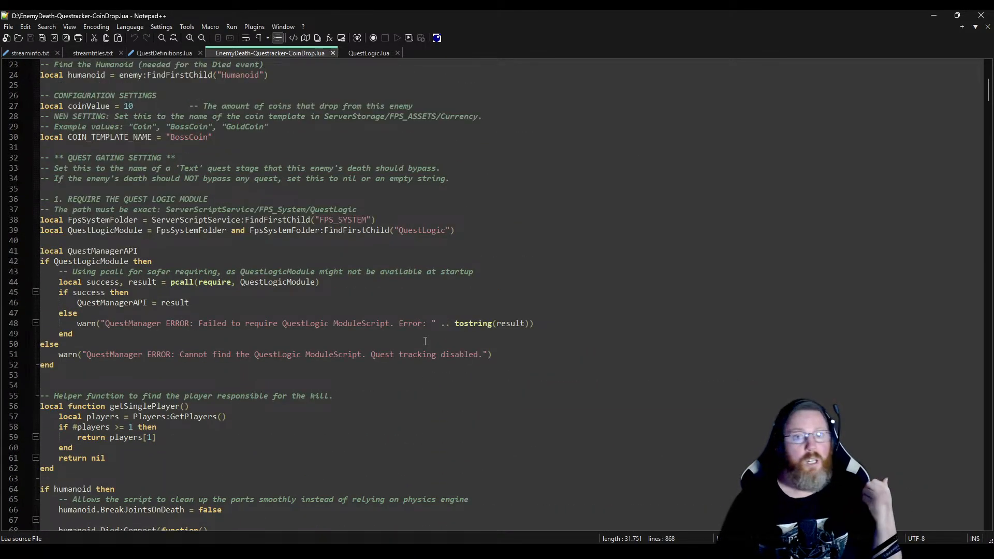
# Examine the Version 1 No Respawn enemy death handler's description and its COIN_TEMPLATE_NAME setting.
pyautogui.scroll(8, 425, 341)
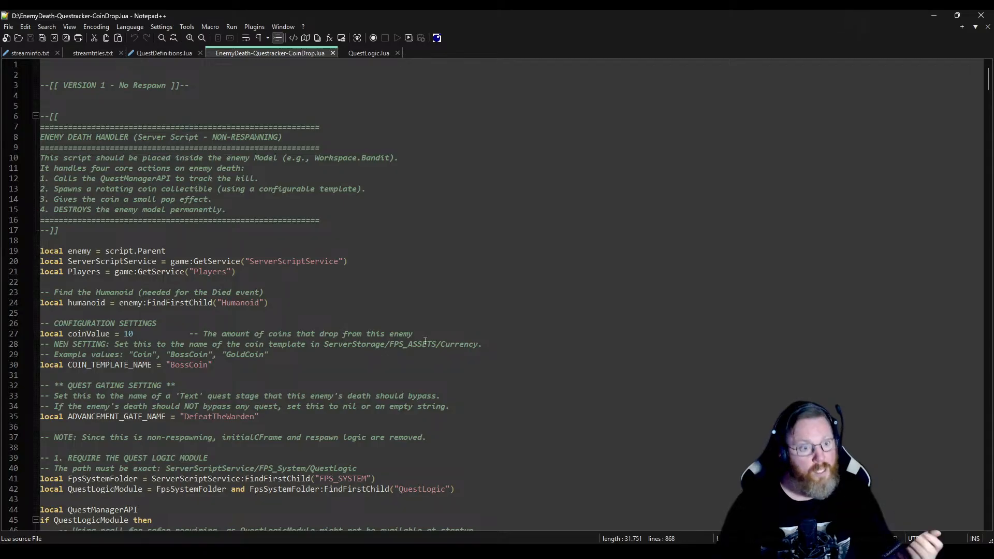
pyautogui.scroll(-3, 354, 383)
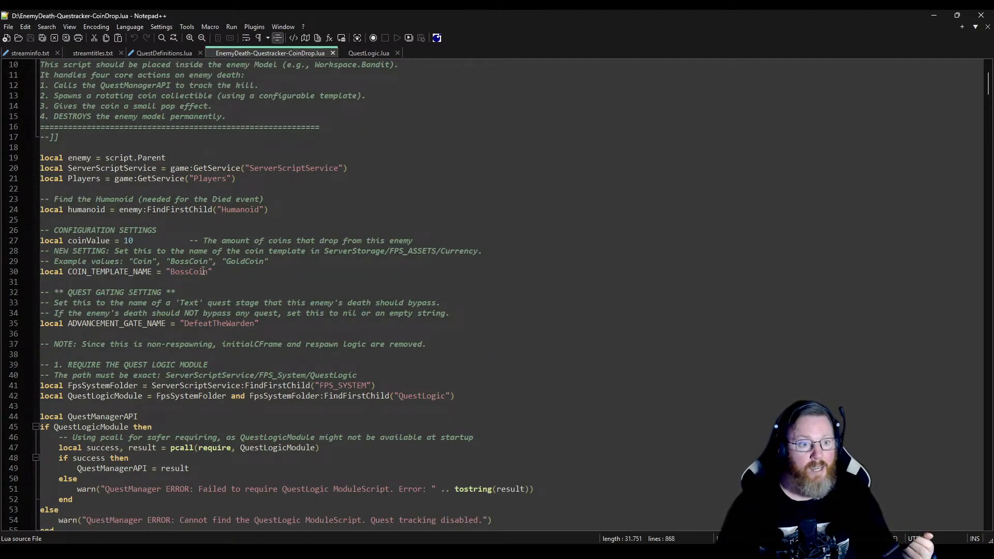
pyautogui.moveTo(223, 272); pyautogui.dragTo(35, 280)
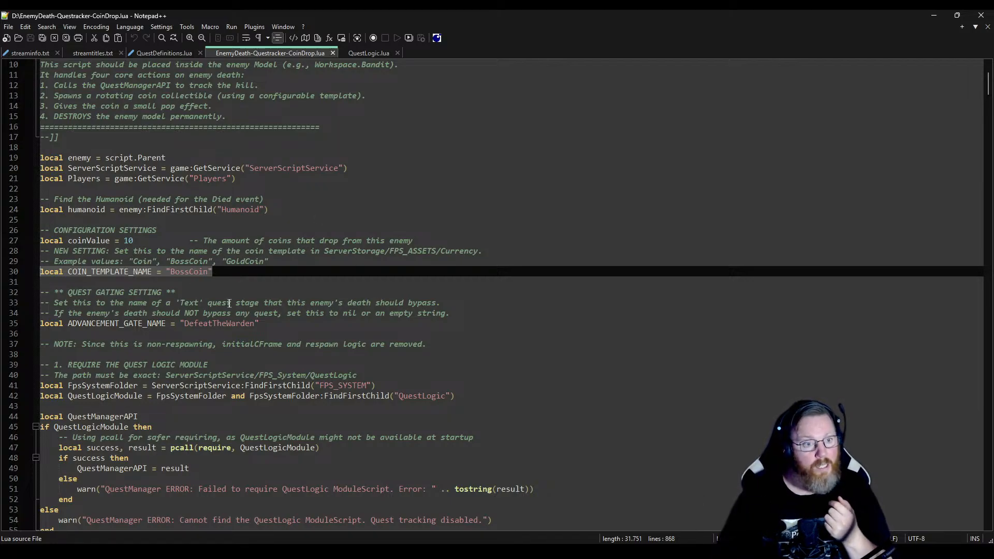
pyautogui.click(245, 283)
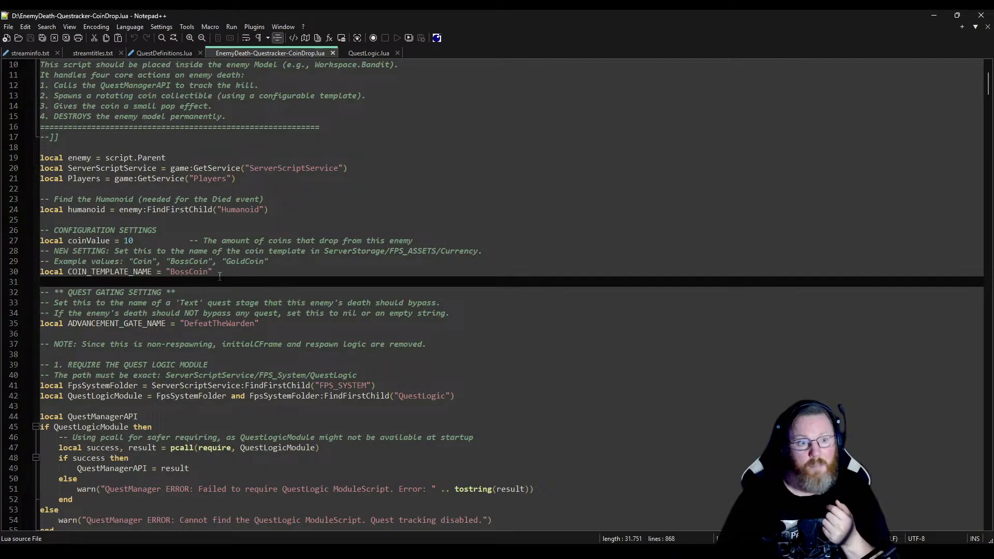
# Remove "GoldCoin" from the example values comment above the COIN_TEMPLATE_NAME setting, leaving "Coin" and "BossCoin".
pyautogui.moveTo(222, 271); pyautogui.dragTo(31, 272)
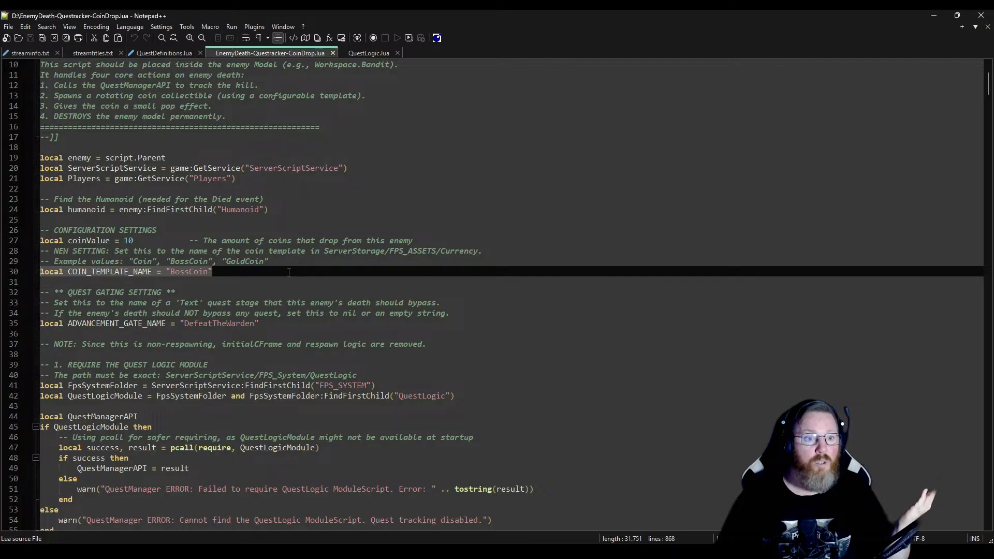
pyautogui.click(271, 259)
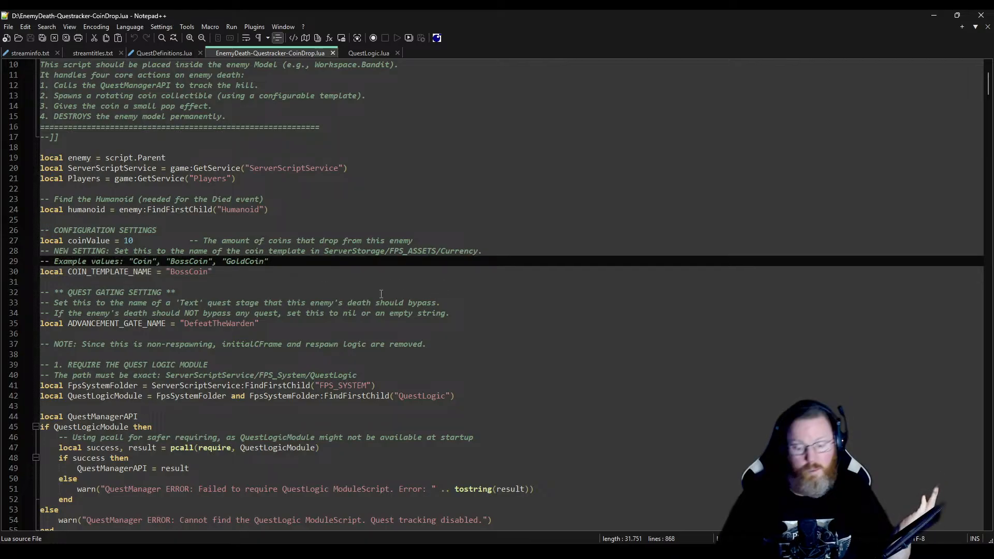
pyautogui.press('BackSpace')
pyautogui.press('BackSpace')
pyautogui.press('BackSpace')
pyautogui.press('BackSpace')
pyautogui.press('BackSpace')
pyautogui.press('BackSpace')
pyautogui.press('BackSpace')
pyautogui.press('BackSpace')
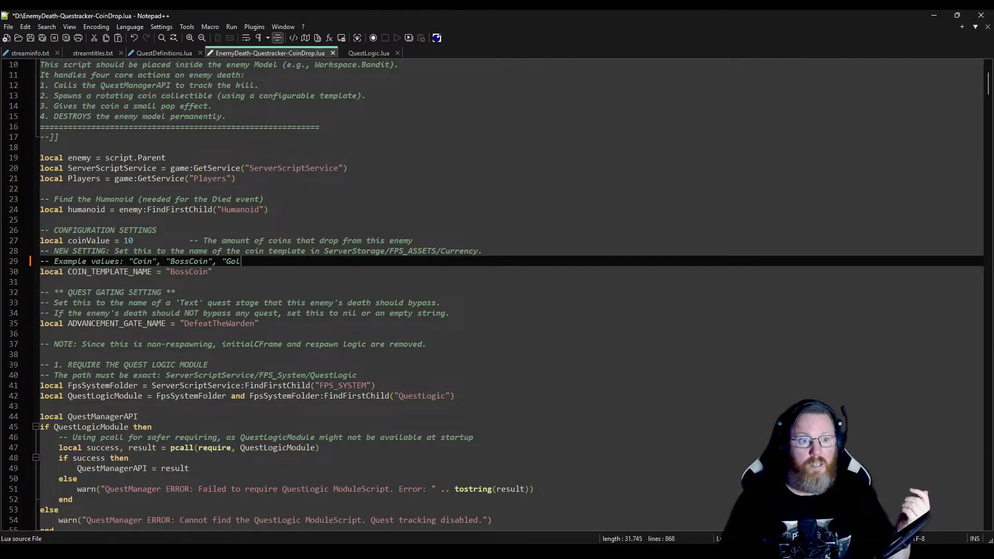
pyautogui.press('BackSpace')
pyautogui.press('BackSpace')
pyautogui.press('BackSpace')
pyautogui.press('BackSpace')
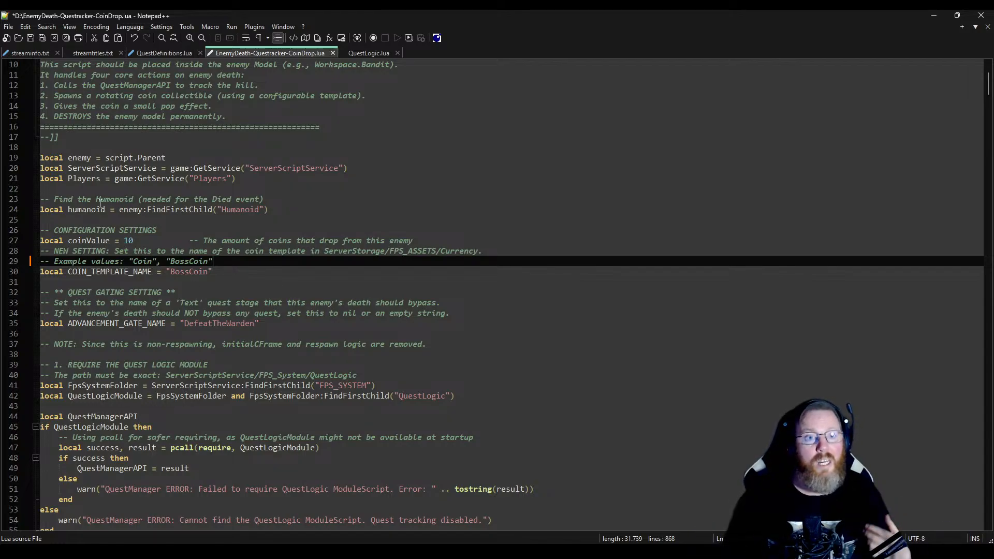
# Open QuestLogic.lua and look back through its trigger setup, progress tracking and client update functions up to the header and configuration.
pyautogui.click(355, 52)
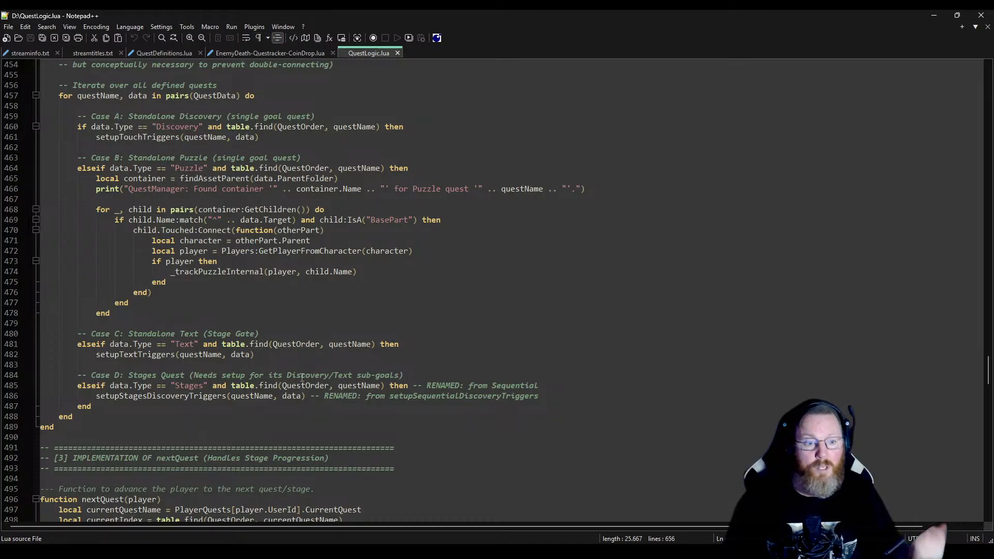
pyautogui.scroll(7, 284, 399)
pyautogui.scroll(20, 284, 399)
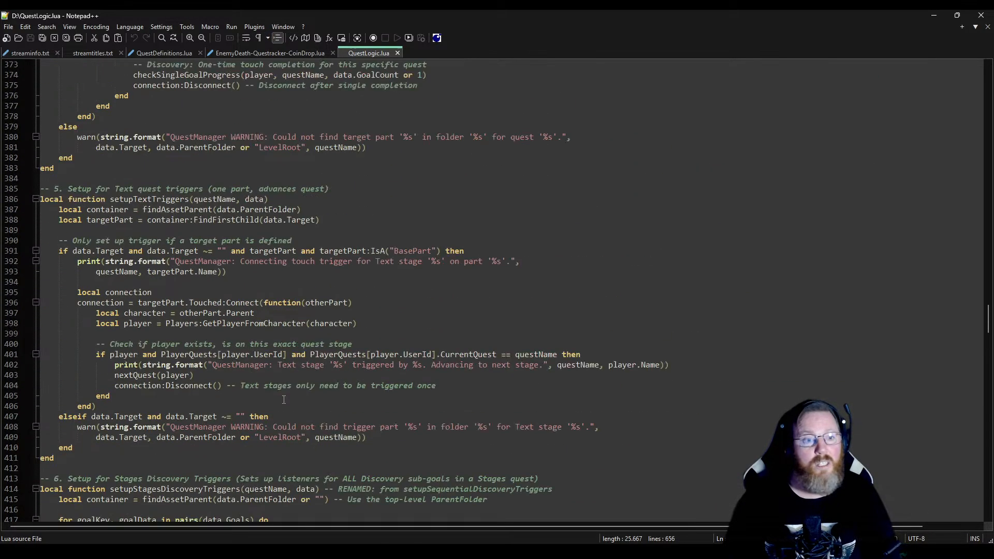
pyautogui.scroll(20, 283, 399)
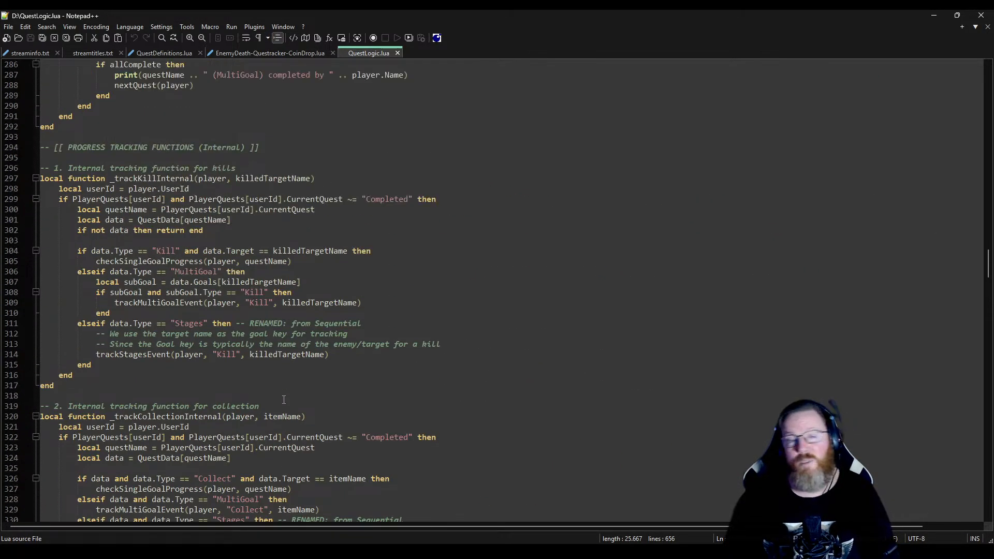
pyautogui.scroll(20, 284, 399)
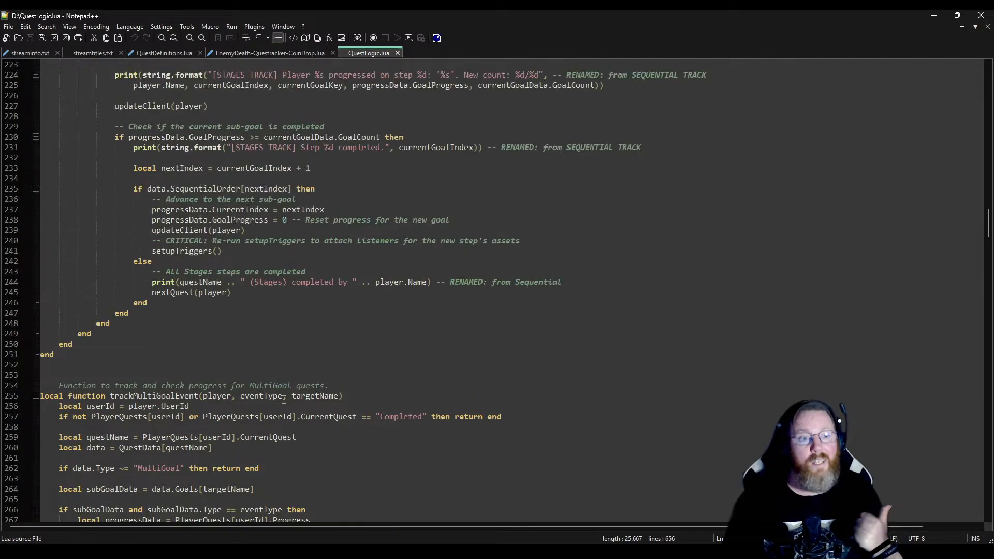
pyautogui.scroll(20, 283, 400)
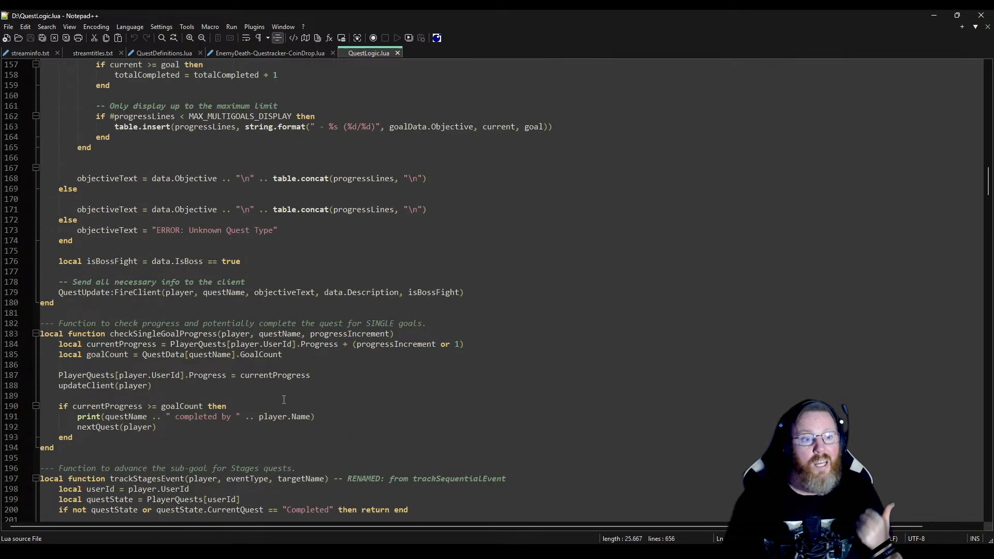
pyautogui.scroll(6, 284, 399)
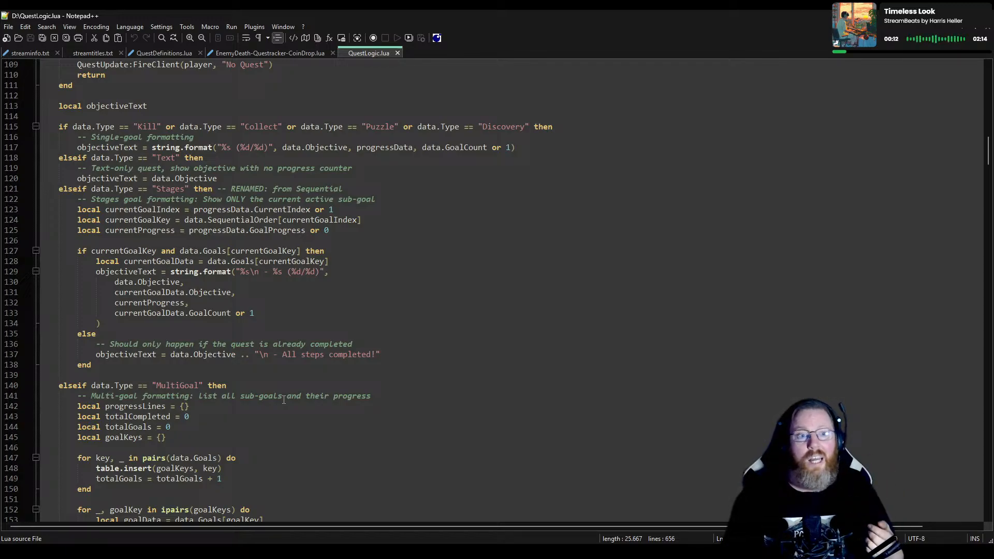
pyautogui.scroll(8, 283, 399)
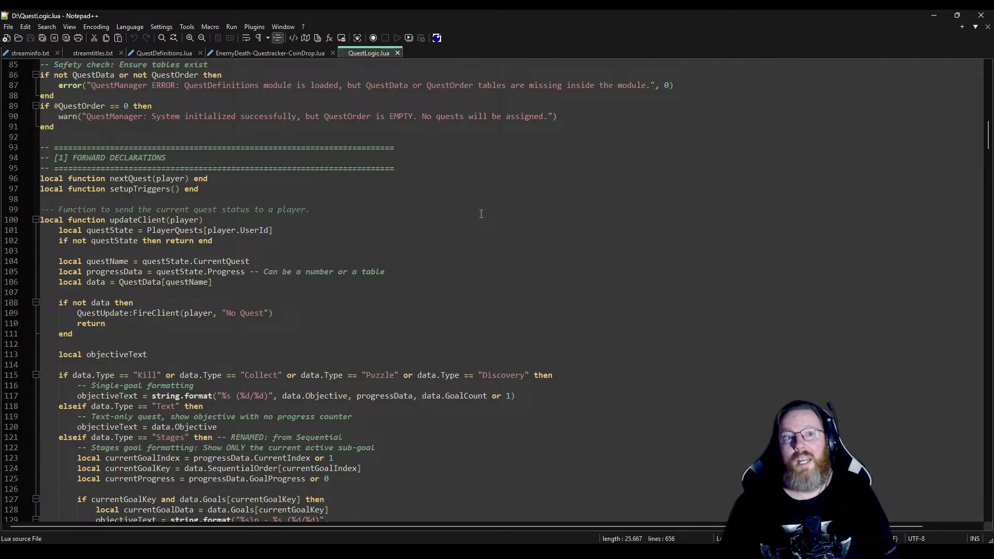
pyautogui.scroll(20, 363, 308)
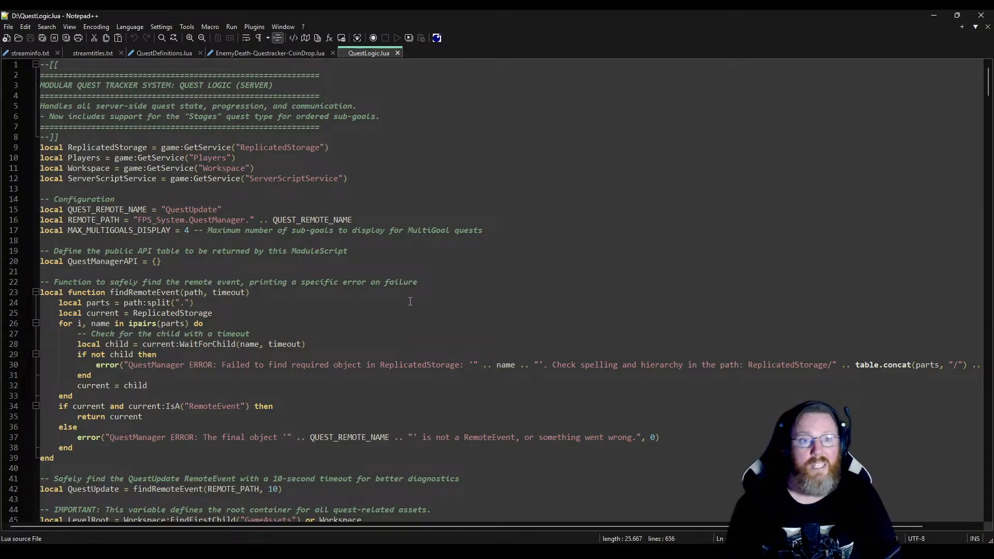
# Return to QuestDefinitions.lua and examine the new quest types, the KilledJackGetOut exit trigger, the quest order and the additional quest types section.
pyautogui.click(163, 53)
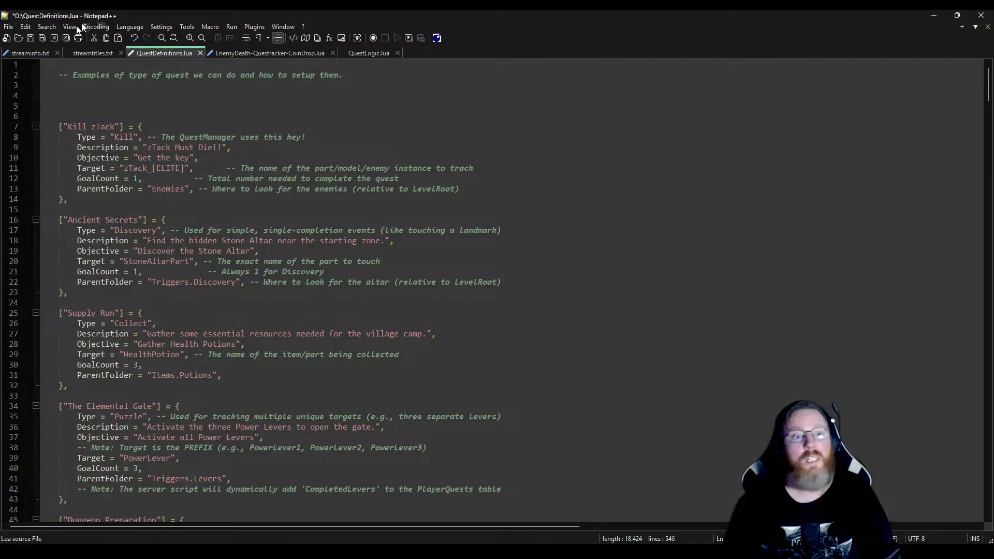
pyautogui.scroll(-20, 304, 355)
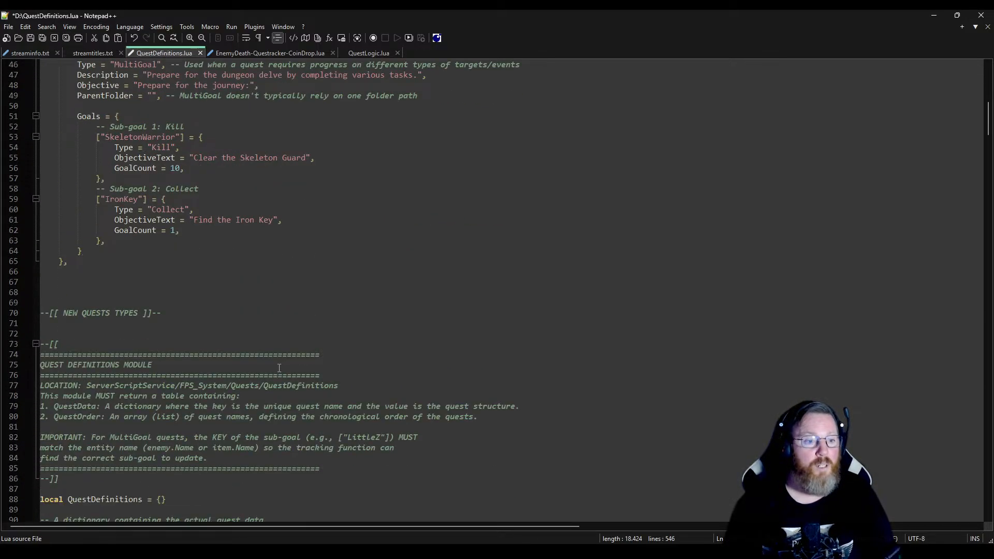
pyautogui.scroll(-13, 246, 386)
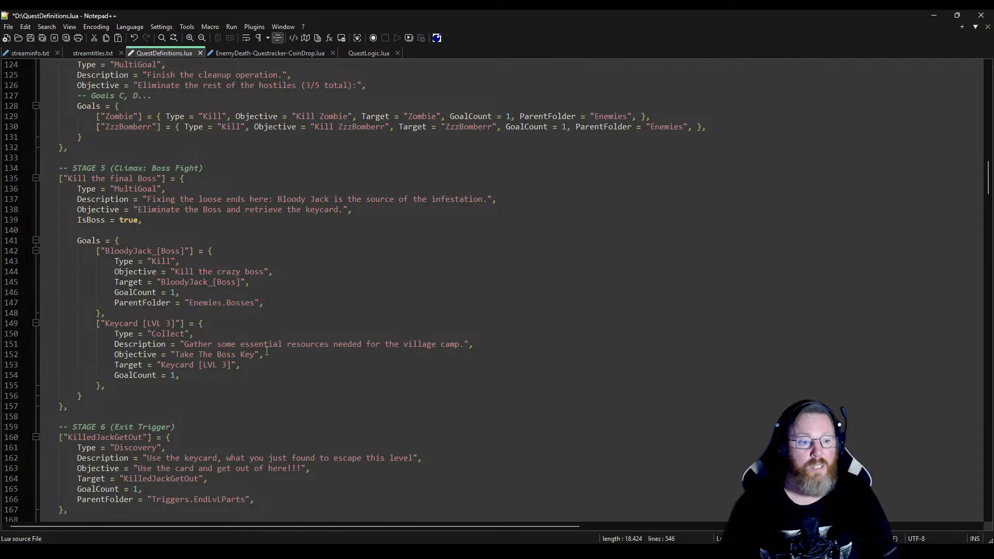
pyautogui.scroll(-6, 266, 351)
pyautogui.scroll(-2, 267, 351)
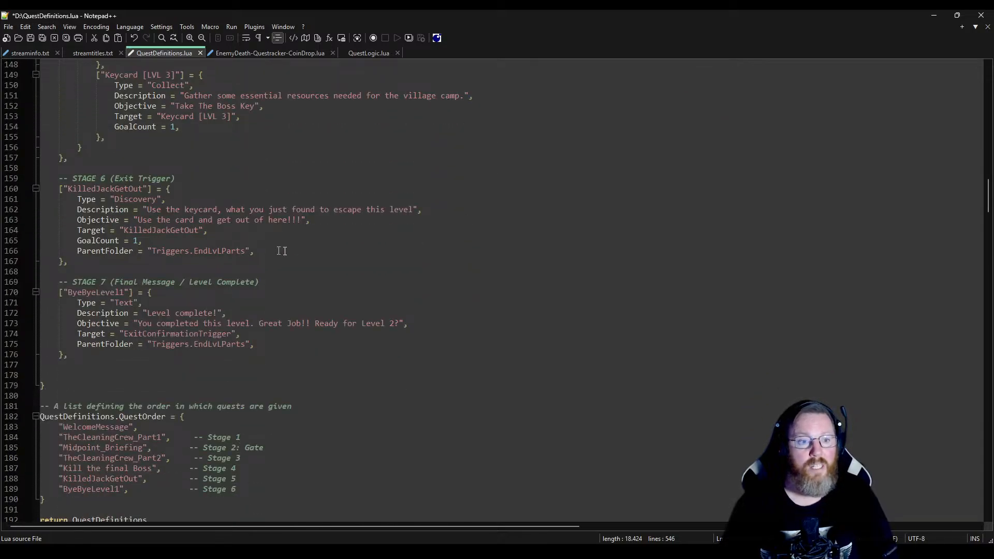
pyautogui.moveTo(268, 251); pyautogui.dragTo(59, 188)
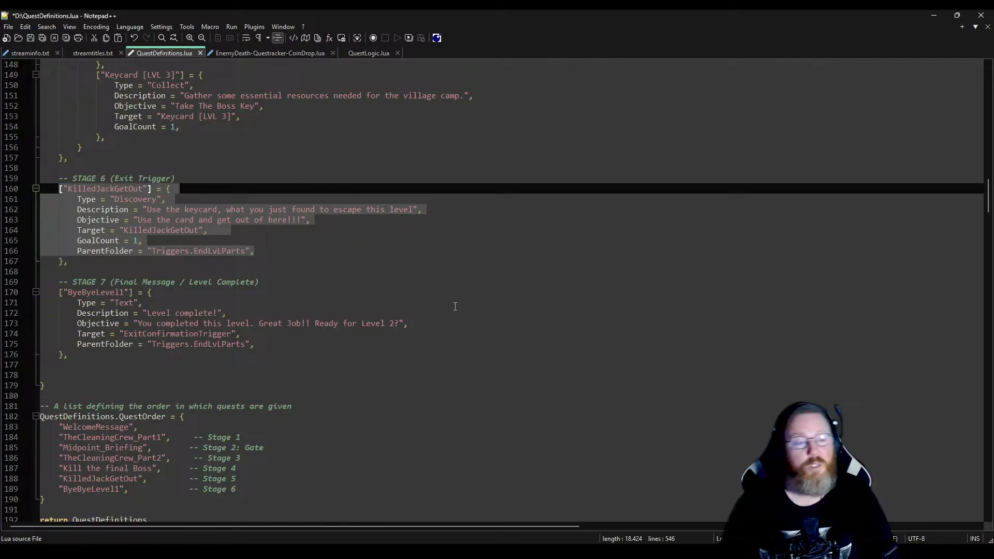
pyautogui.scroll(-7, 455, 306)
pyautogui.scroll(-17, 455, 307)
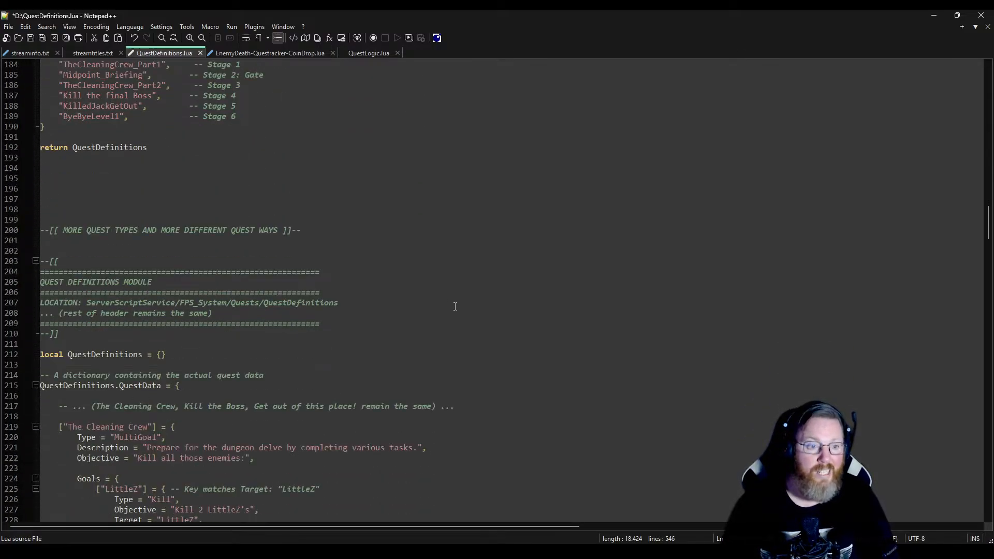
pyautogui.scroll(-4, 439, 320)
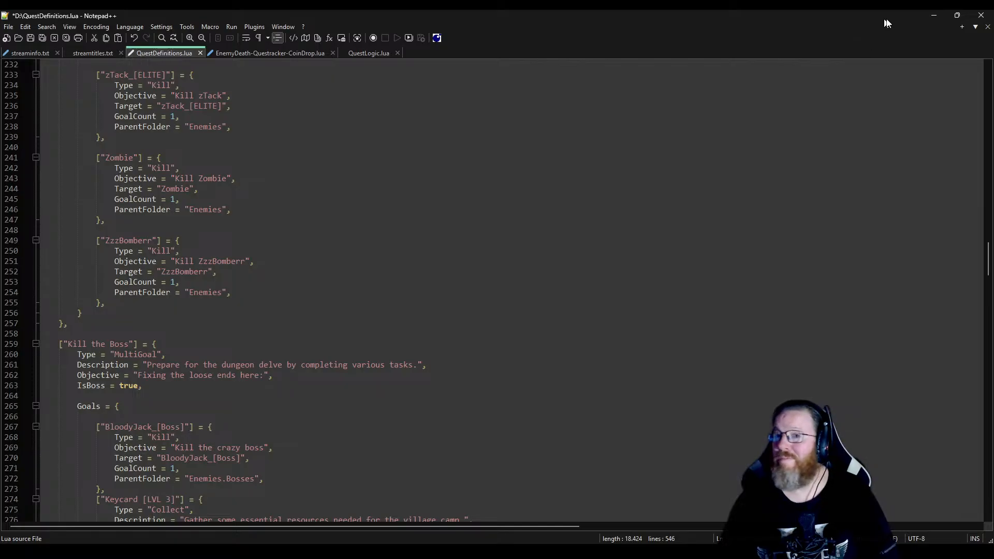
# Switch to Roblox Studio and look over the TestTest-FPS level, including the opening with red bars and the rooms from above.
pyautogui.click(934, 19)
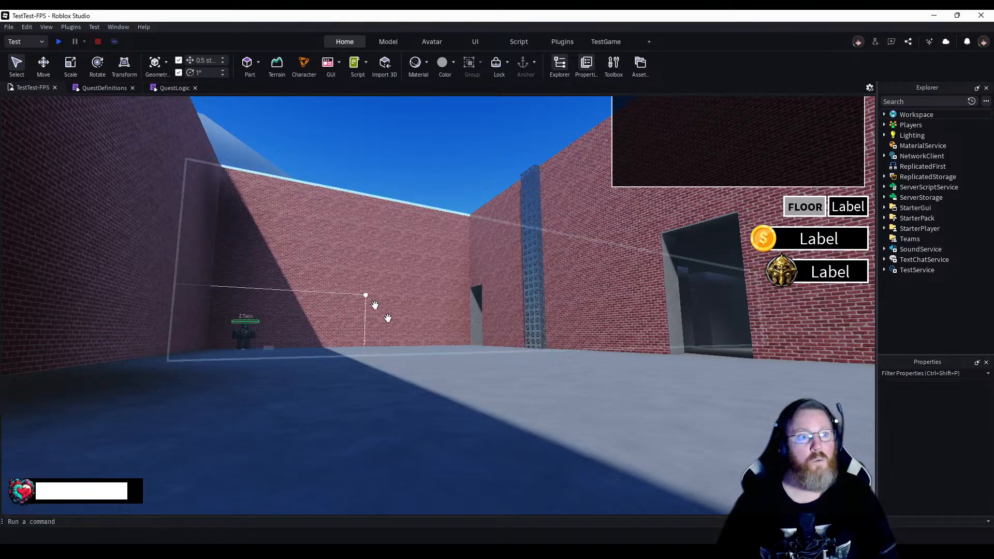
pyautogui.moveTo(541, 408)
pyautogui.mouseDown(button='right')
pyautogui.moveTo(523, 409)
pyautogui.moveTo(541, 408)
pyautogui.mouseUp(button='right')
pyautogui.press('w')
pyautogui.press('s')
pyautogui.click(541, 408)
pyautogui.press('w')
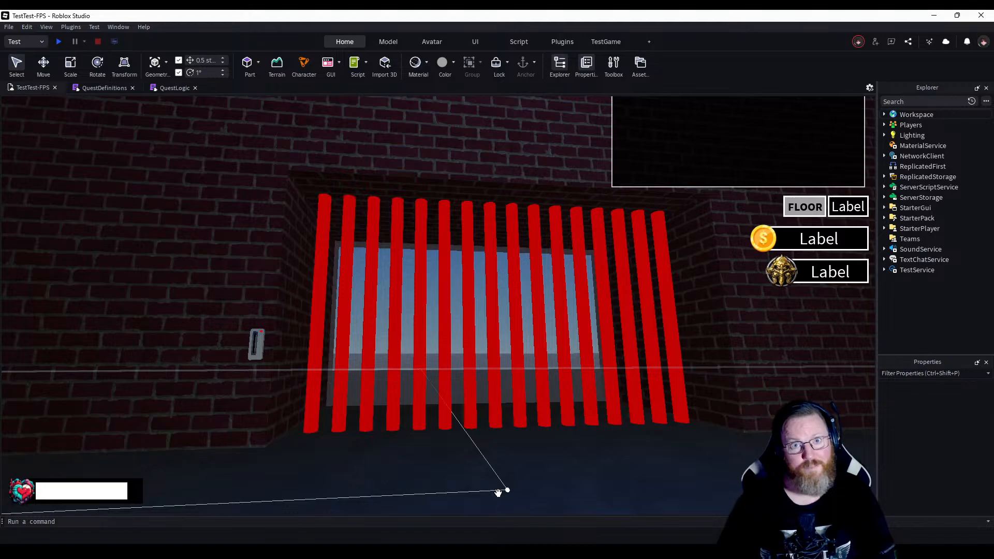
pyautogui.moveTo(610, 483)
pyautogui.mouseDown(button='right')
pyautogui.moveTo(604, 457)
pyautogui.moveTo(606, 484)
pyautogui.mouseUp(button='right')
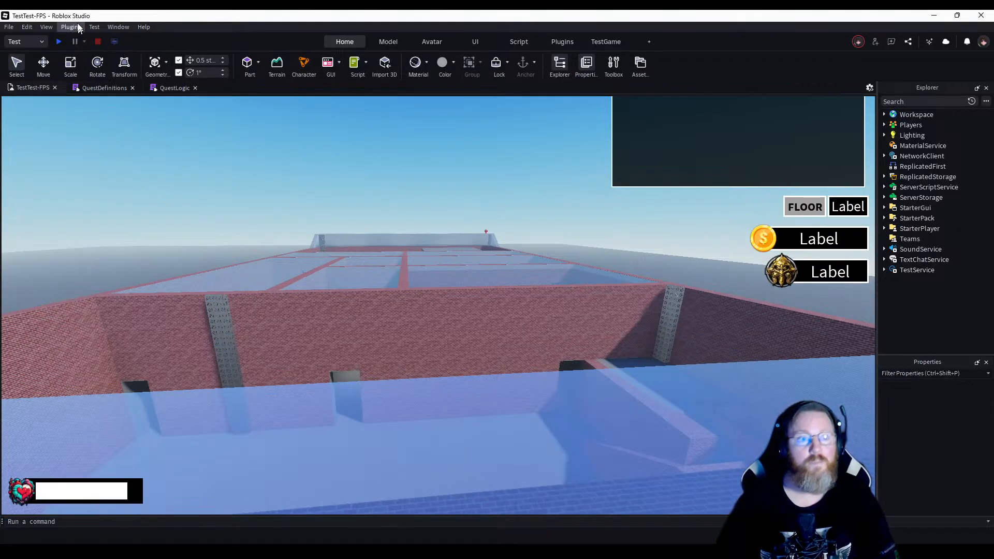
# Set the test mode to Test Here and start a playtest from the current view of the level.
pyautogui.click(36, 40)
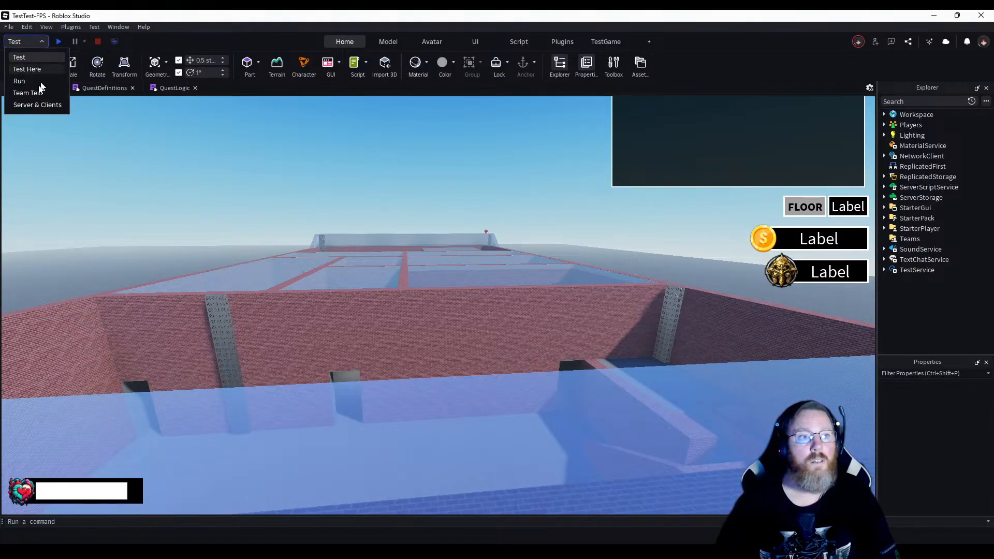
pyautogui.click(42, 67)
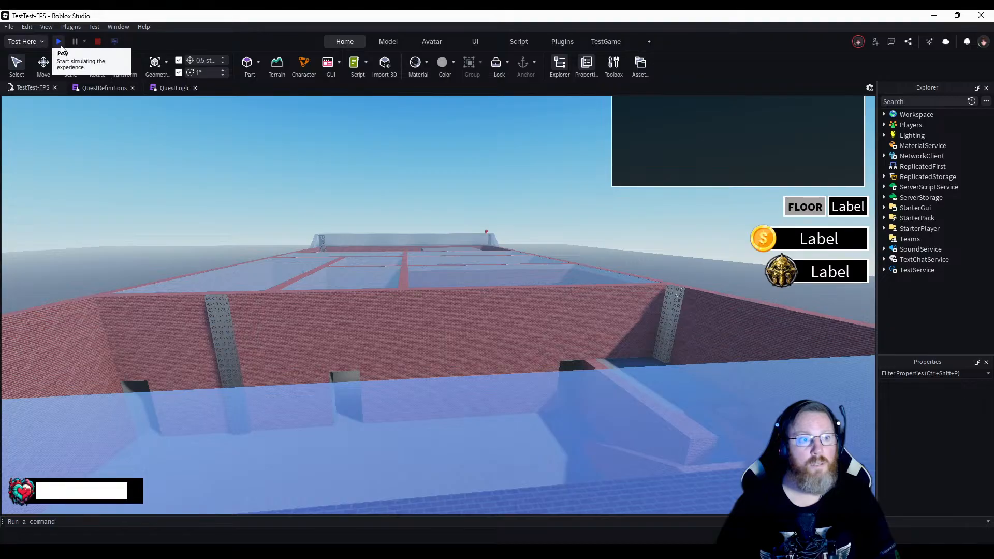
pyautogui.click(59, 43)
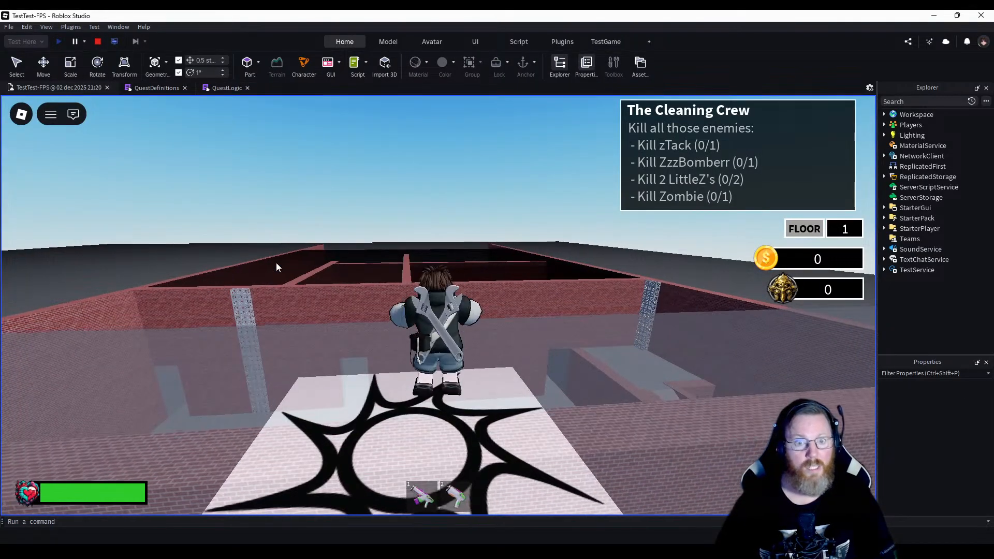
# Equip the first weapon, enter the level, kill the Zombie for The Cleaning Crew quest and collect its coin.
pyautogui.press('1')
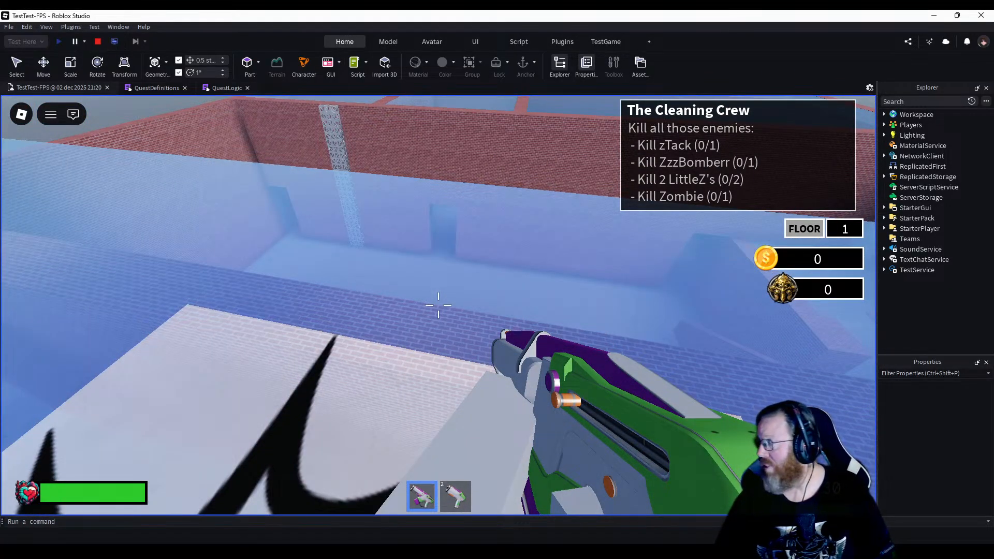
pyautogui.press('w')
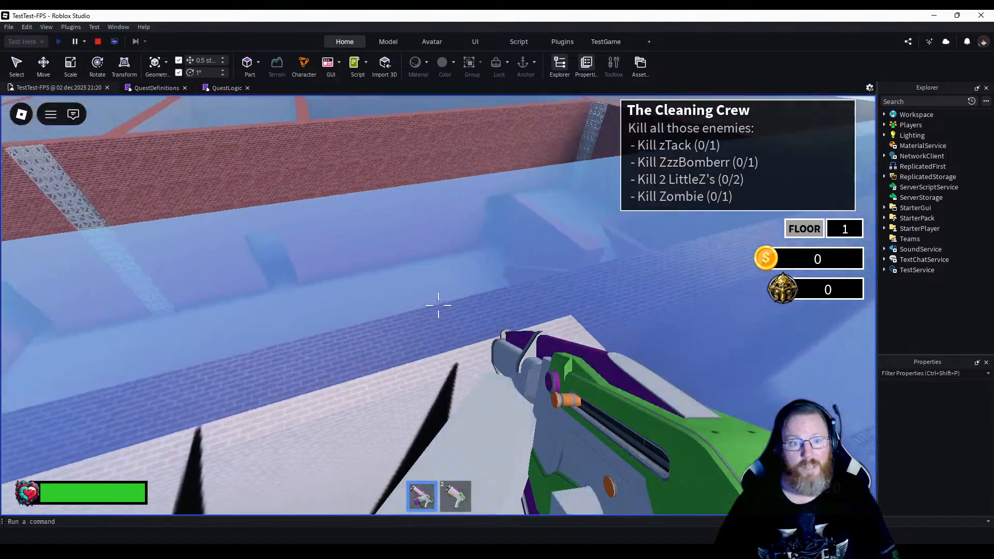
pyautogui.press('w')
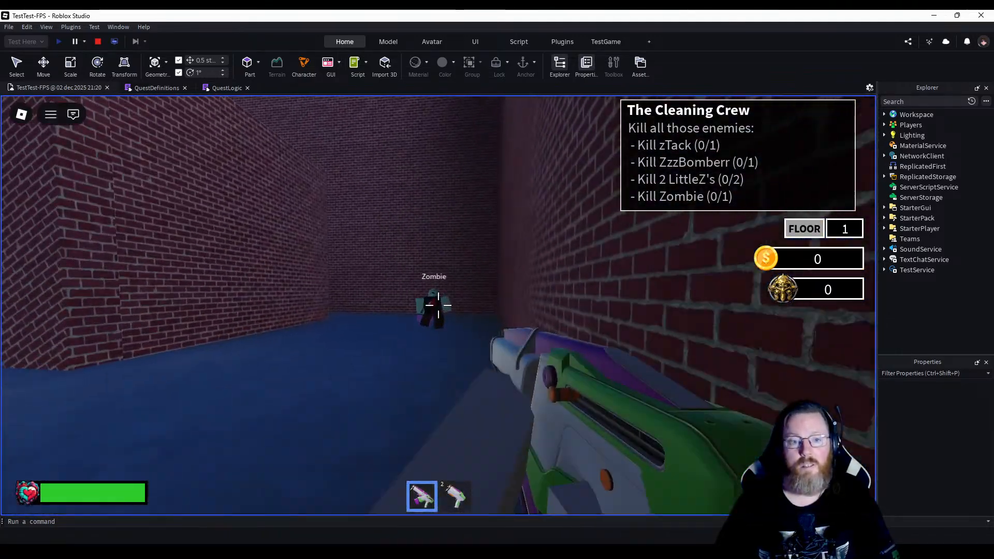
pyautogui.click(437, 305)
pyautogui.press('w')
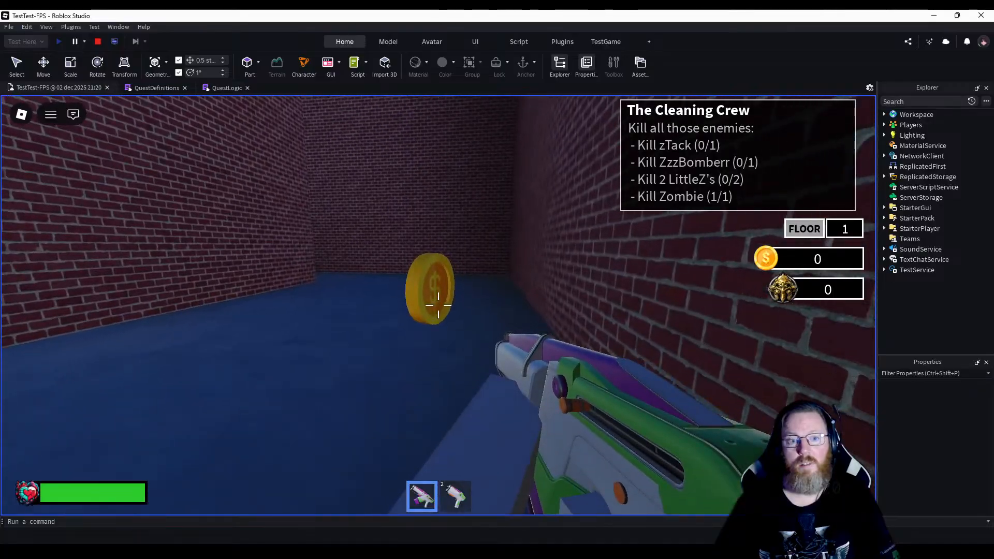
pyautogui.press('w')
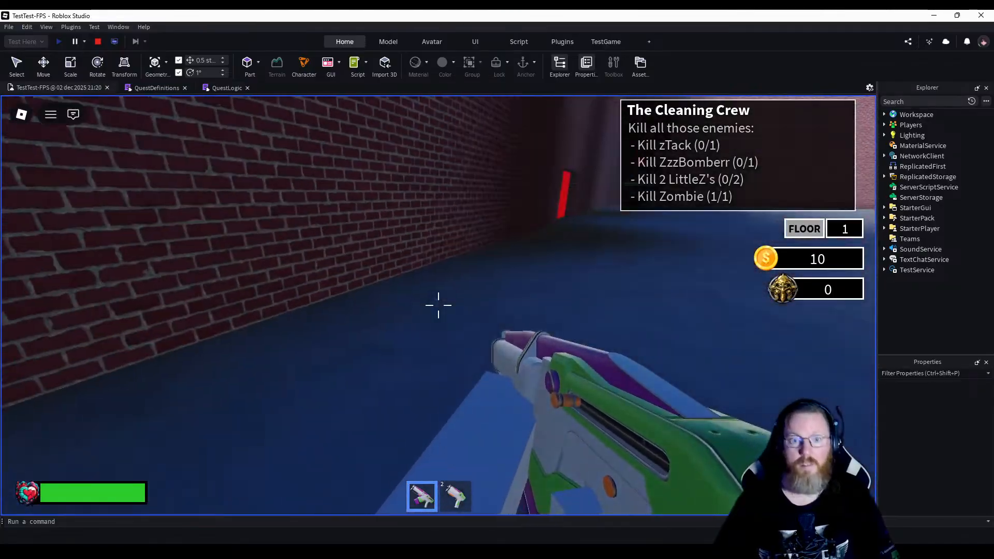
# Reload the weapon, kill Z Tack in the courtyard and collect the dropped coin.
pyautogui.press('r')
pyautogui.press('w')
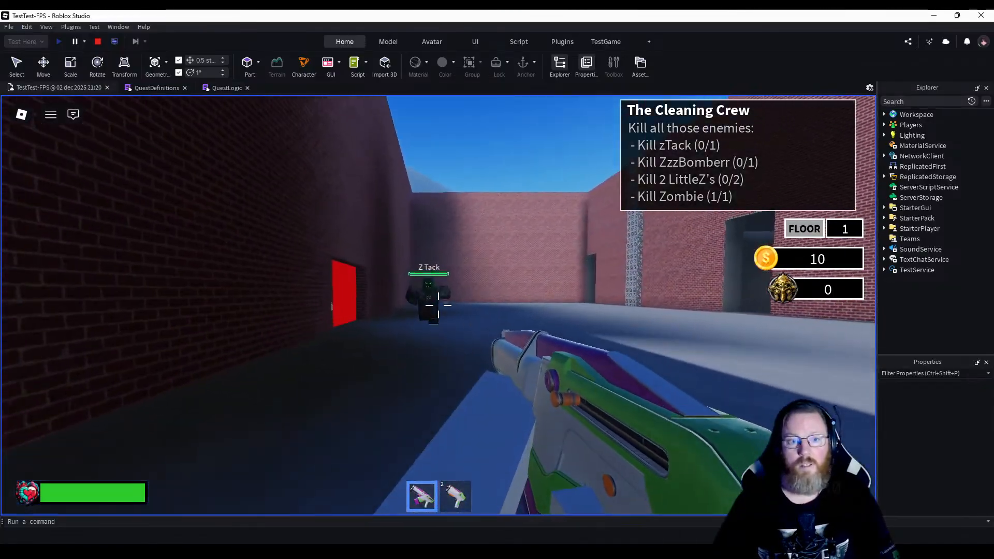
pyautogui.press('w')
pyautogui.click(438, 305)
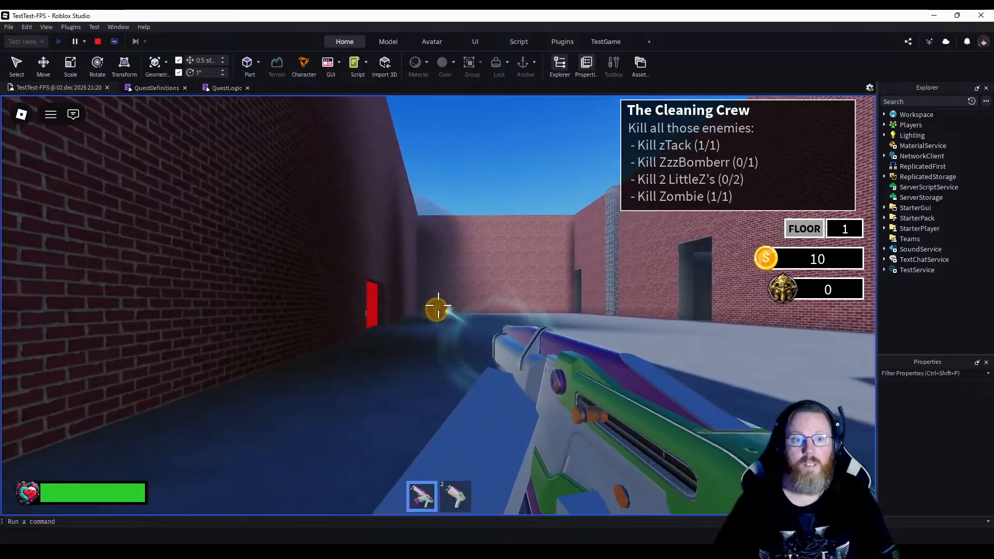
pyautogui.press('w')
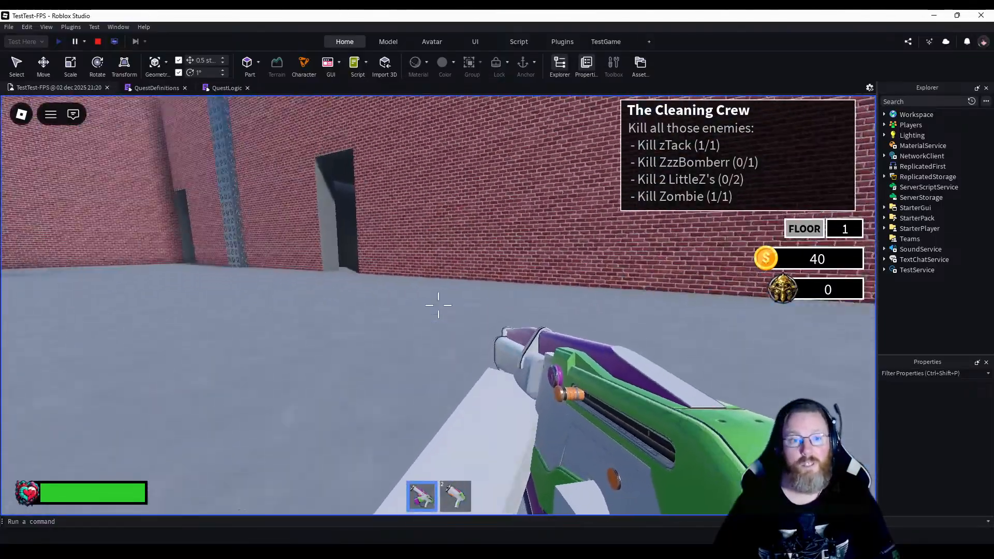
# Enter the dark building from the courtyard, find the ZzzBomberr around the corner and shoot it dead.
pyautogui.press('w')
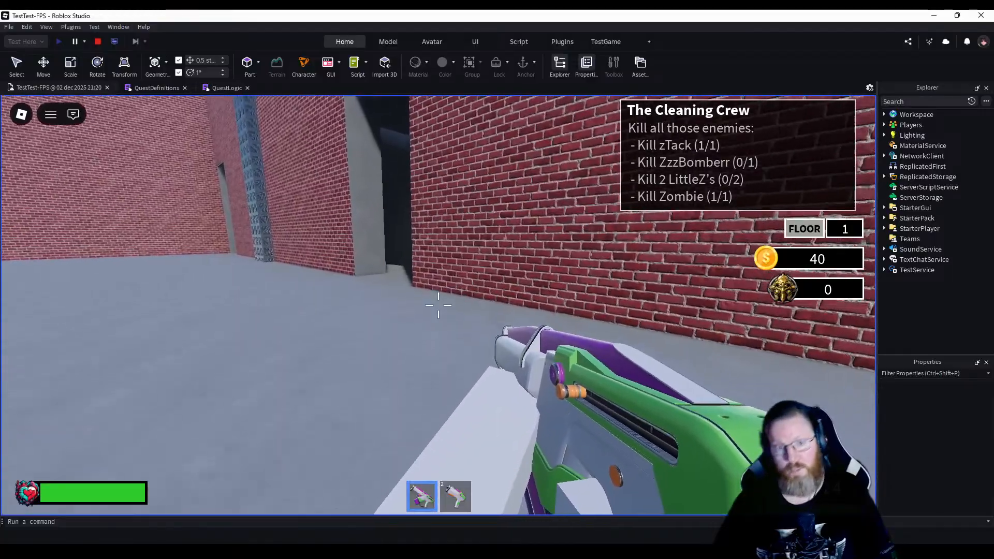
pyautogui.press('w')
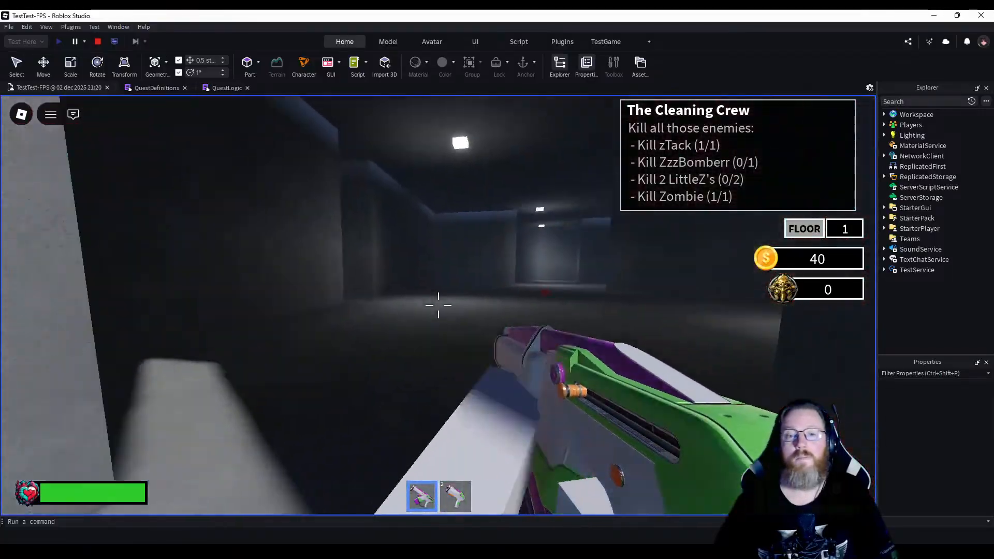
pyautogui.press('w')
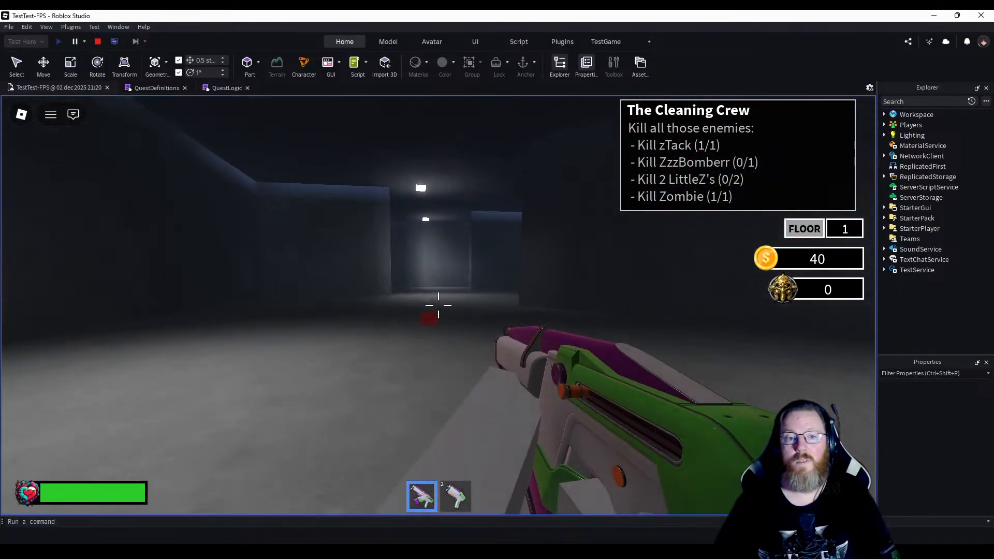
pyautogui.press('w')
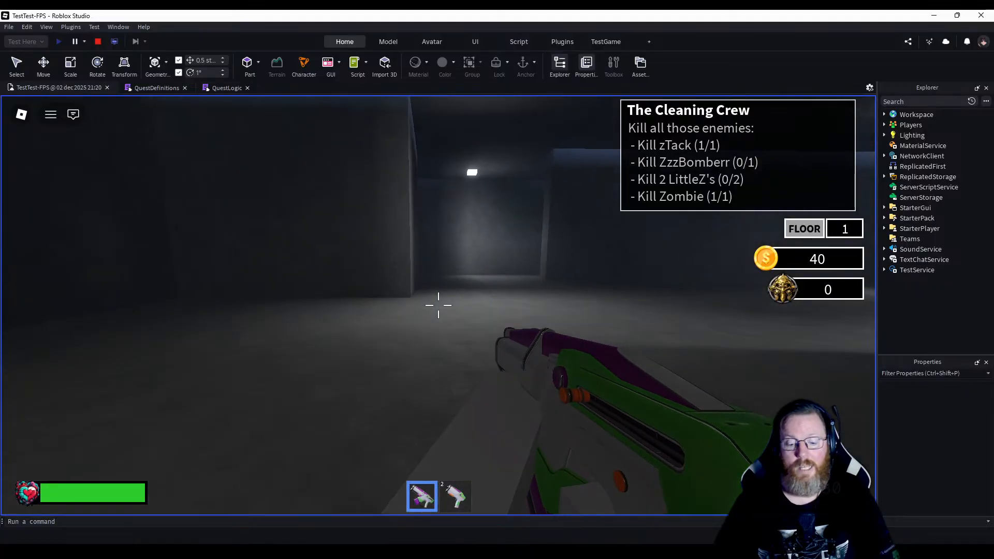
pyautogui.press('d')
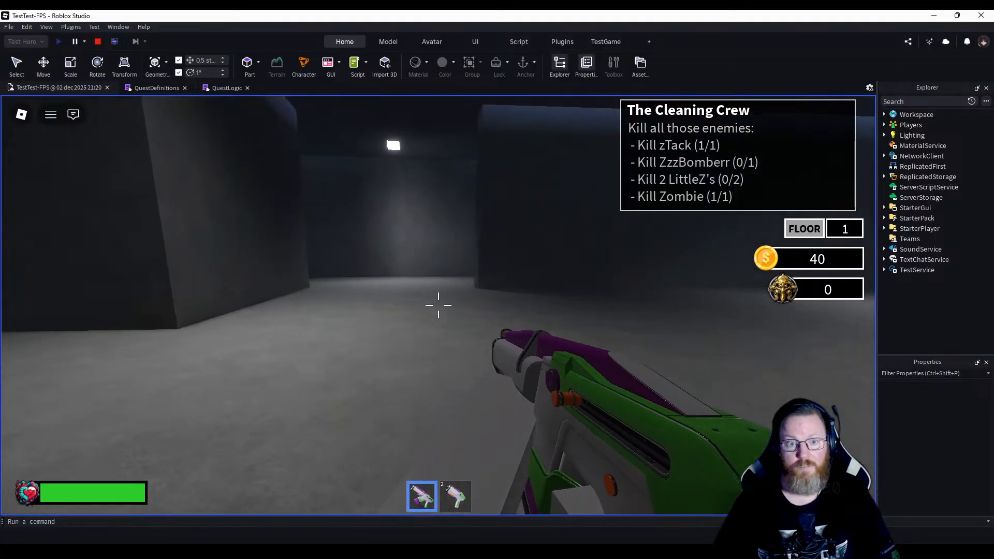
pyautogui.press('a')
pyautogui.press('w')
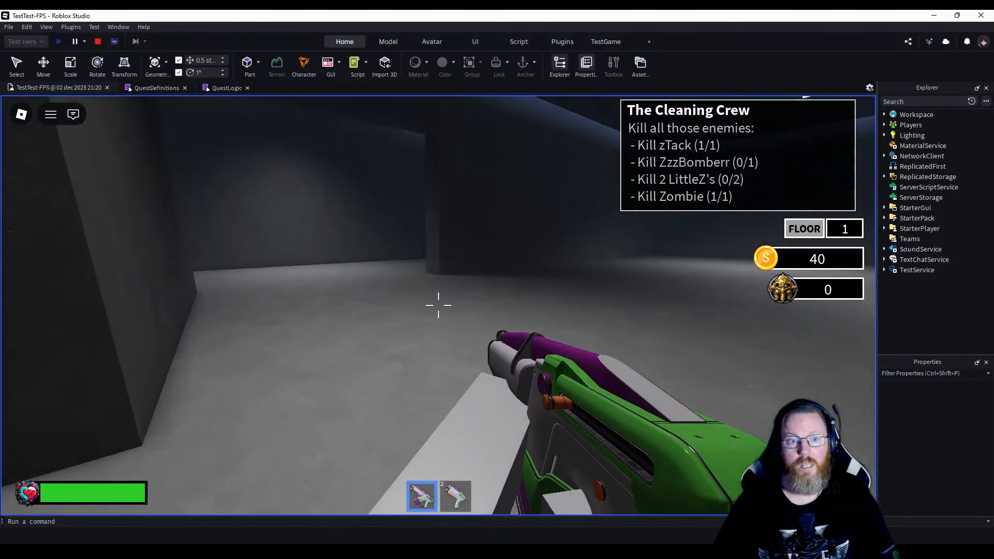
pyautogui.press('s')
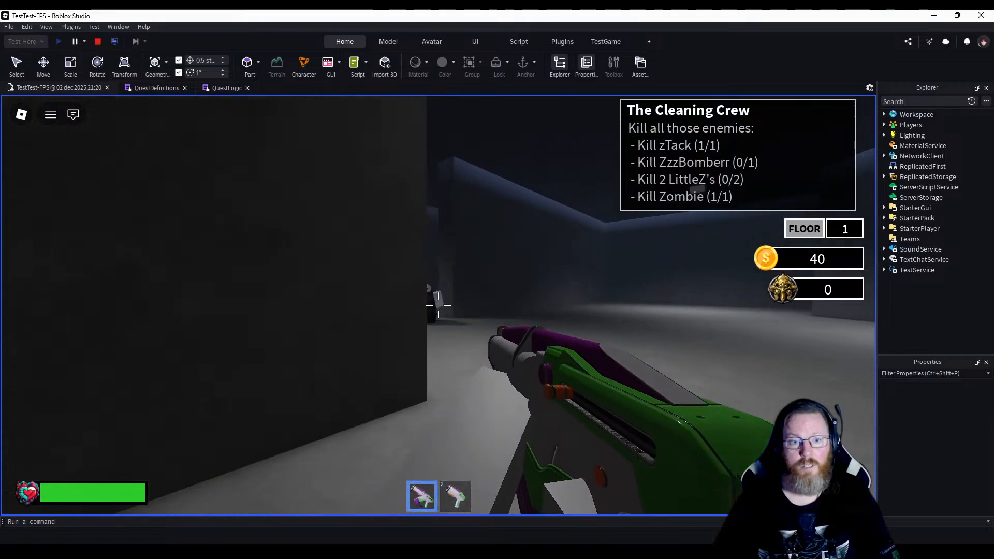
pyautogui.click(438, 305)
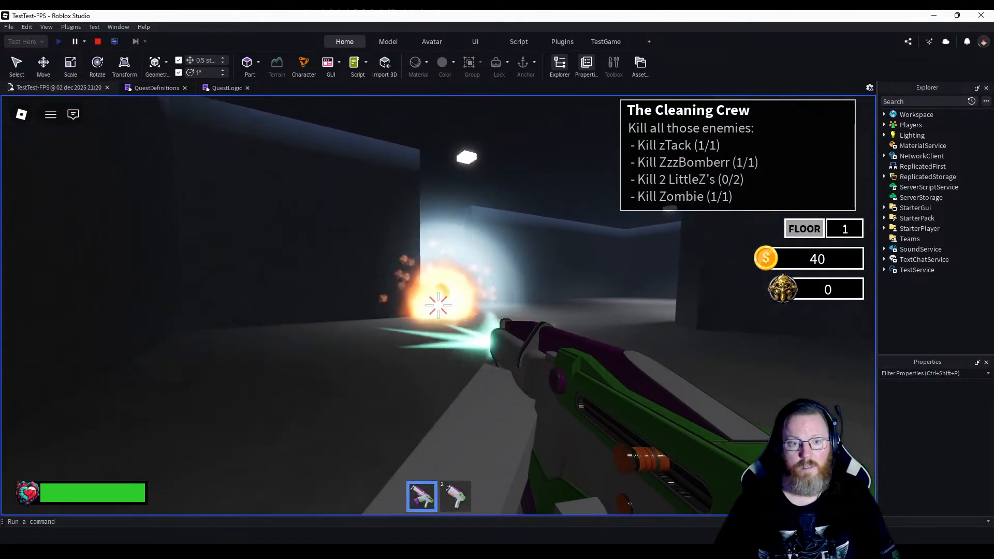
# Advance down the dark corridor and kill the two LittleZ enemies to finish The Cleaning Crew quest.
pyautogui.press('w')
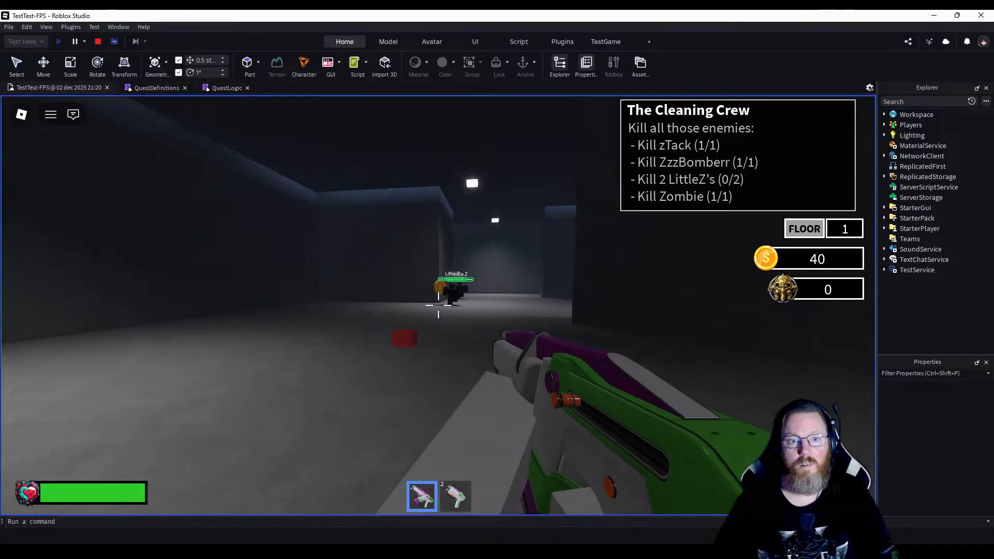
pyautogui.click(438, 305)
pyautogui.click(438, 305)
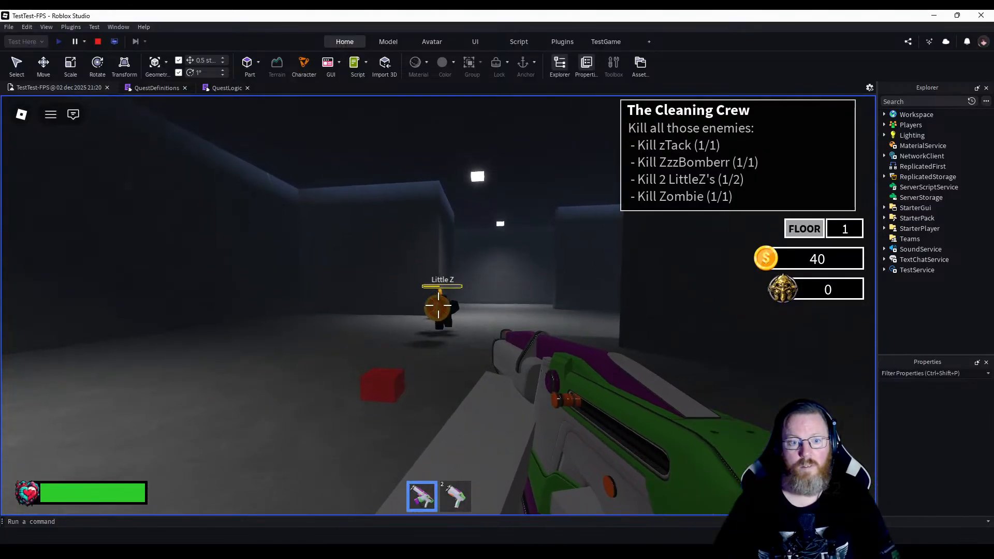
pyautogui.click(439, 305)
pyautogui.click(438, 305)
# Collect the coins dropped by the enemies in the dark corridor.
pyautogui.press('w')
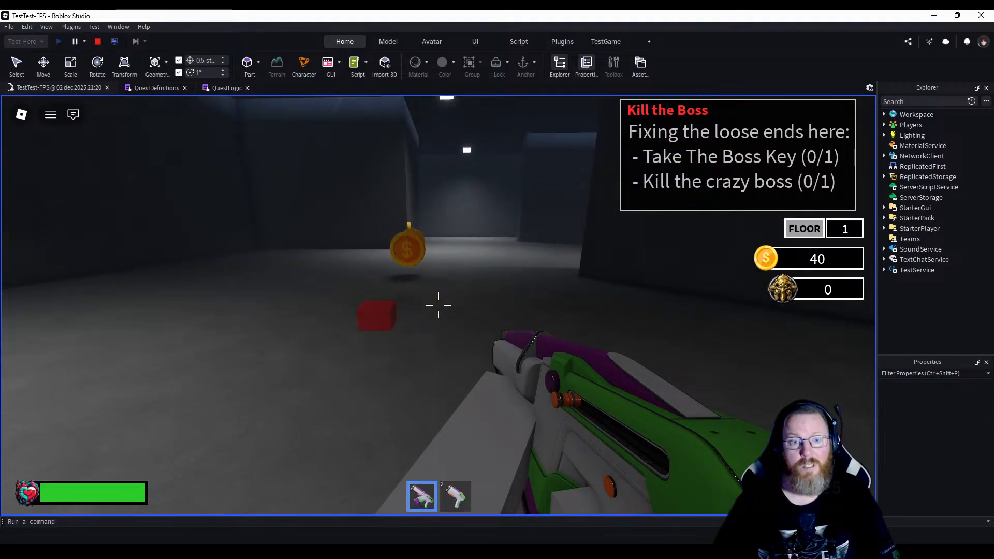
pyautogui.press('w')
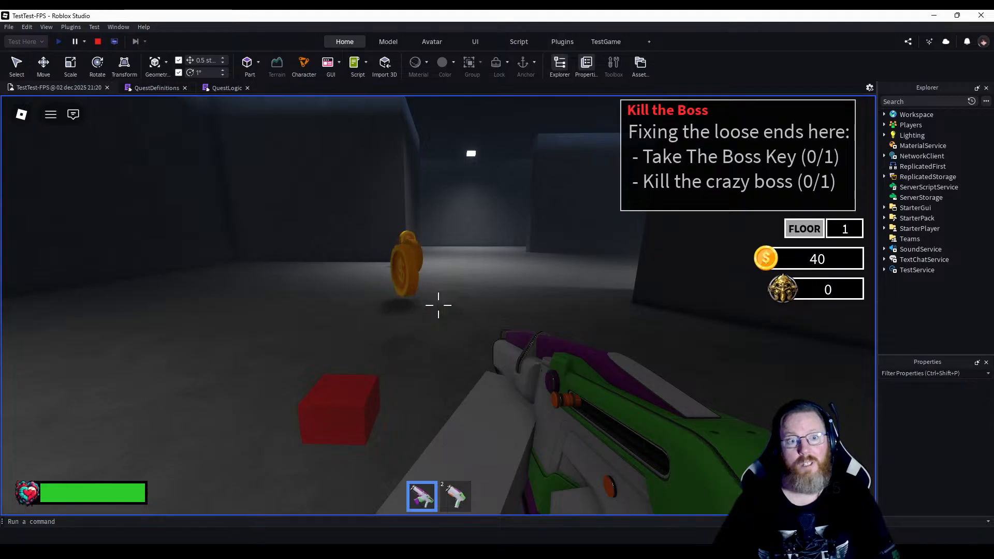
pyautogui.press('w')
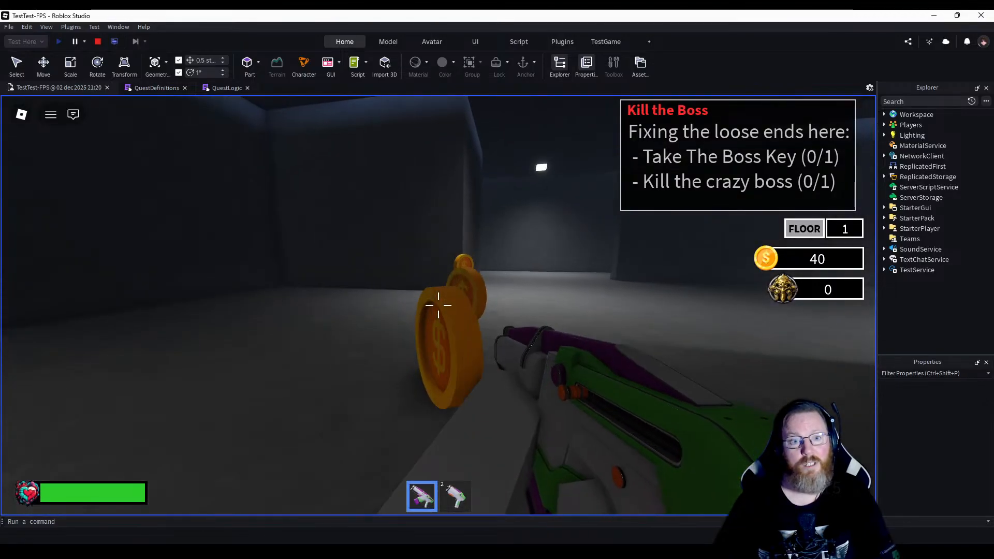
pyautogui.press('w')
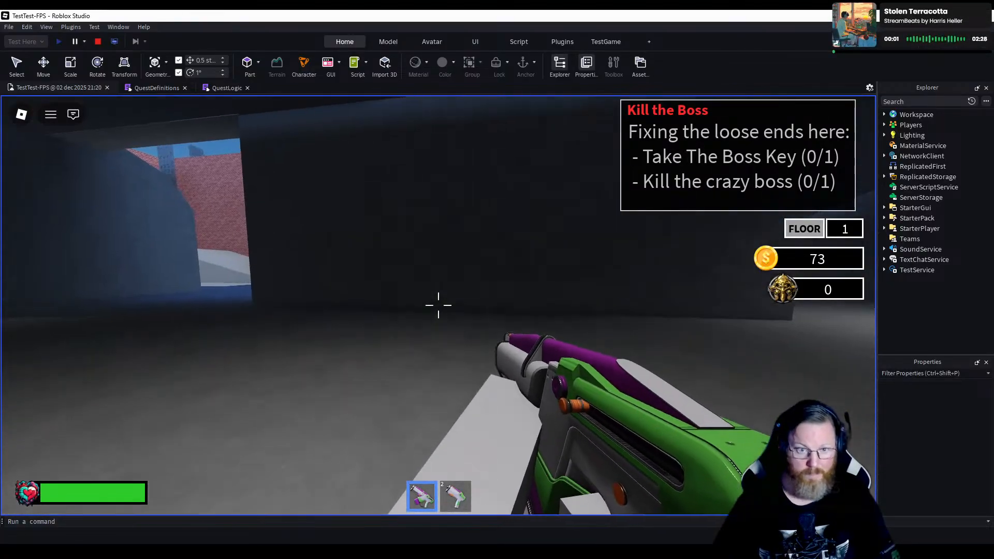
# Leave the dark building and cross the brick courtyards to the boss arena with the cardboard boxes.
pyautogui.press('w')
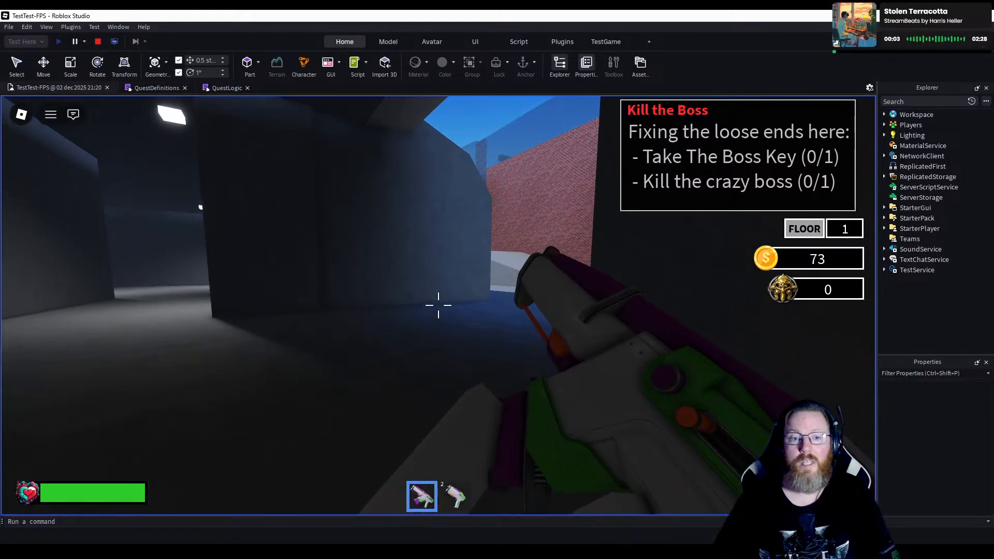
pyautogui.press('w')
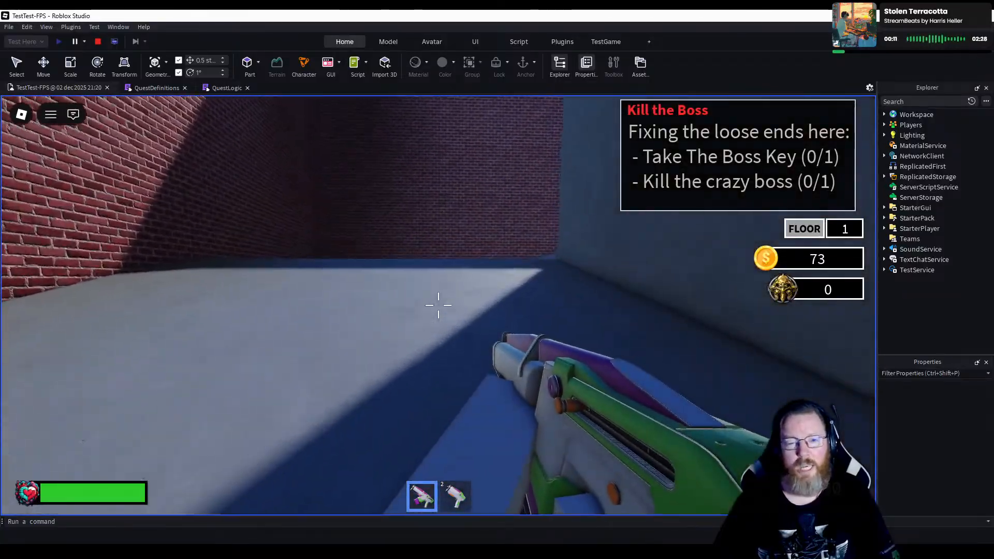
pyautogui.press('w')
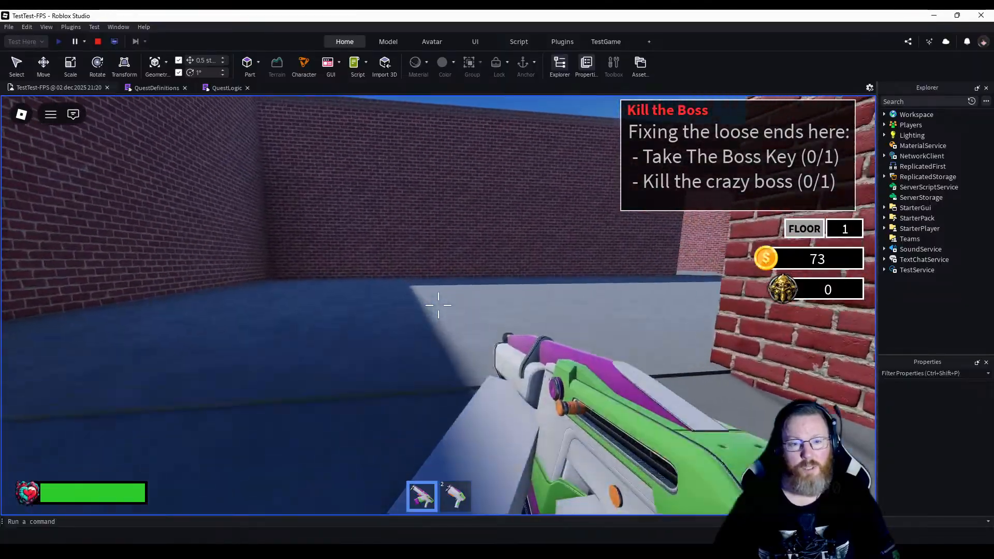
pyautogui.press('w')
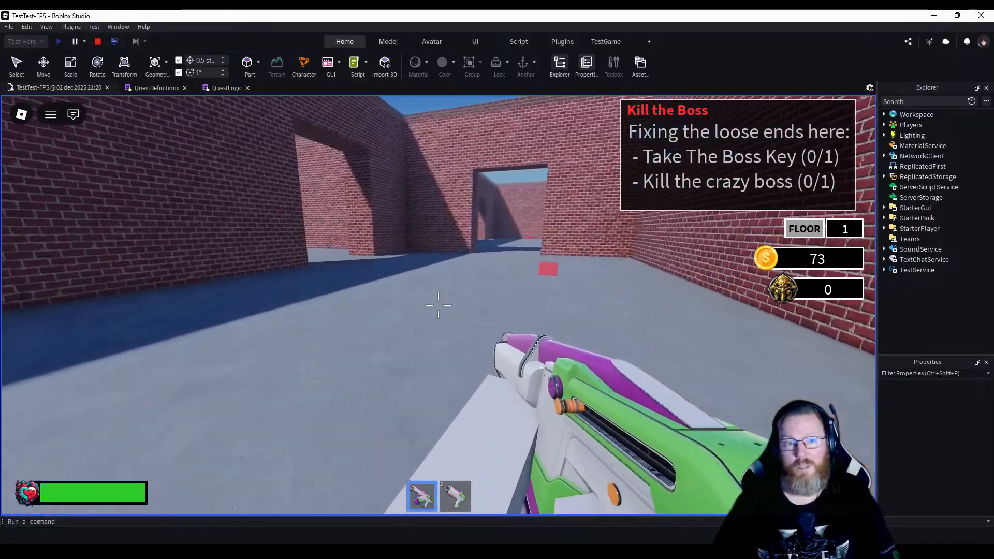
pyautogui.press('w')
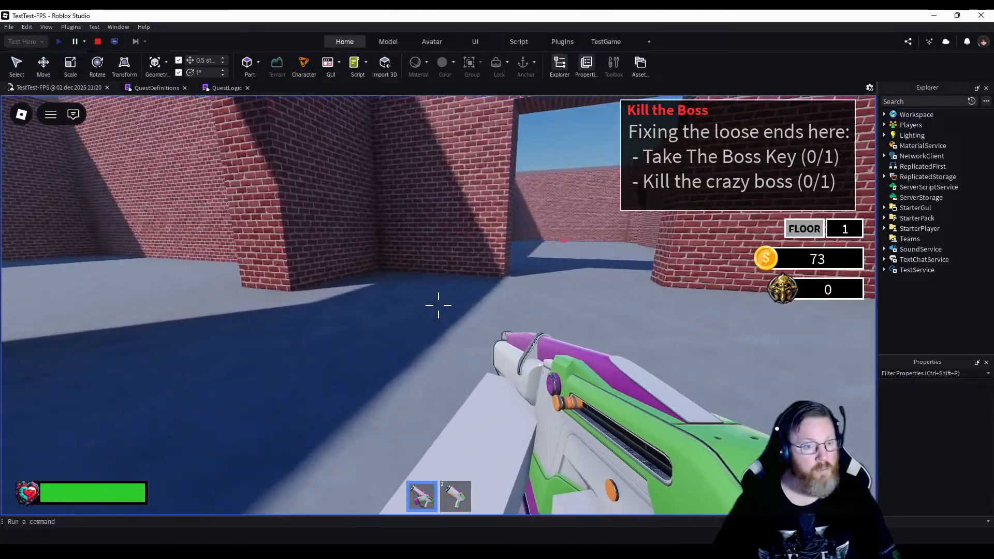
pyautogui.press('w')
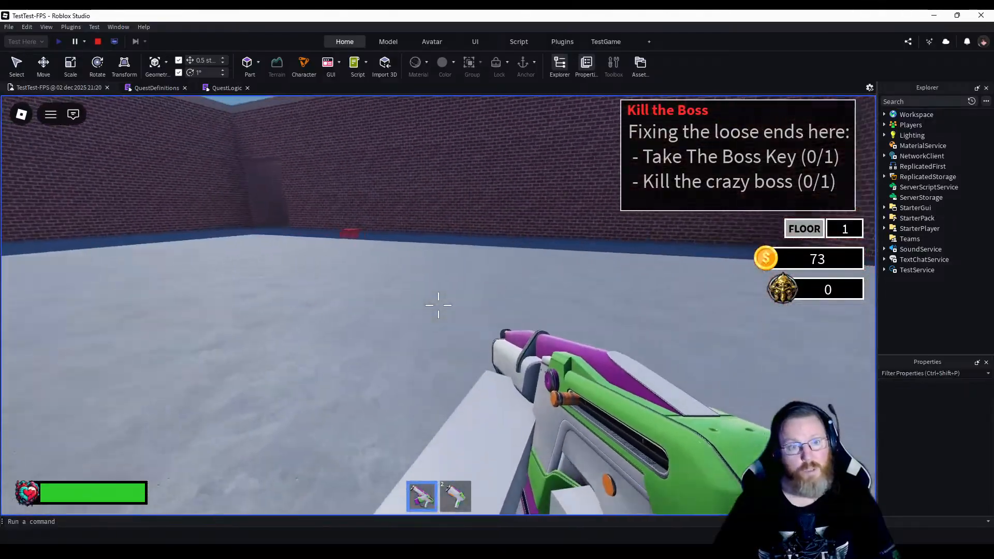
pyautogui.press('w')
pyautogui.press('w')
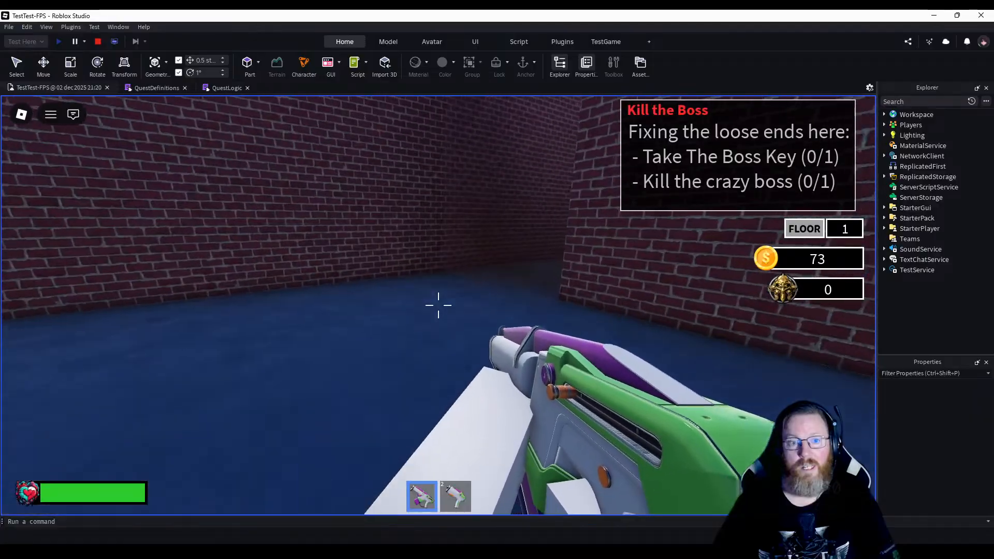
pyautogui.press('w')
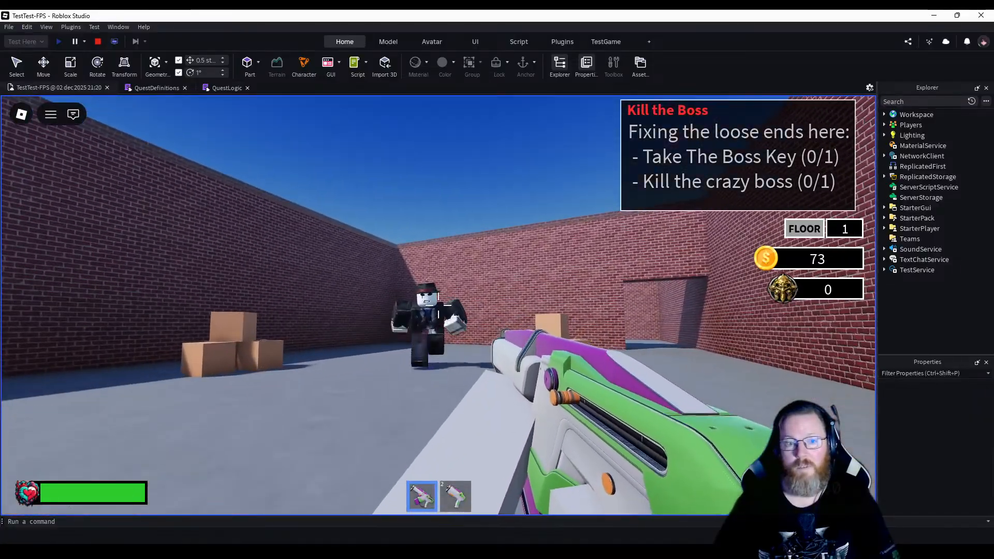
# Kill the boss, then collect its skull token and the Keycard [LVL 3] for the Kill the Boss quest.
pyautogui.press('w')
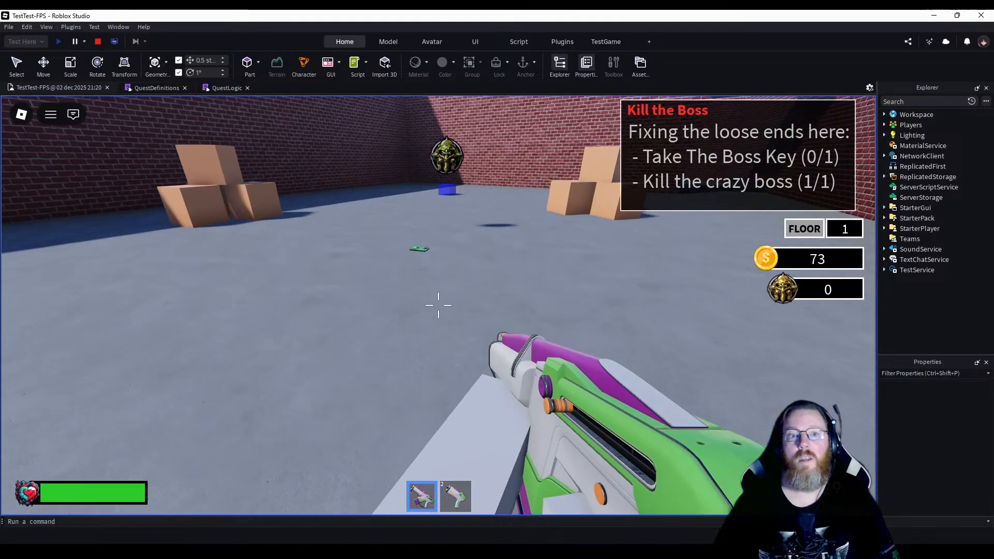
pyautogui.press('w')
pyautogui.press('e')
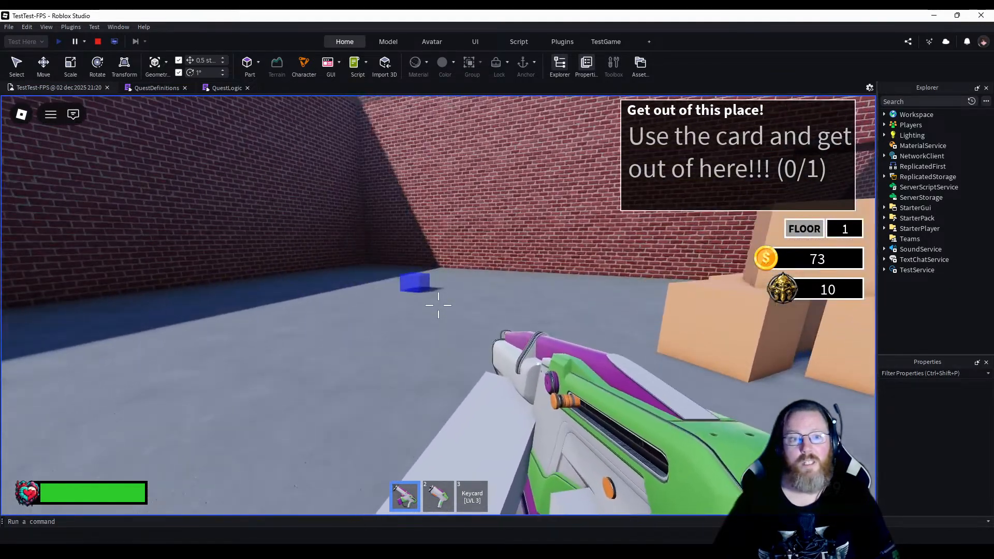
# Put the weapon away and run out of the boss arena into the adjoining brick courtyard.
pyautogui.press('1')
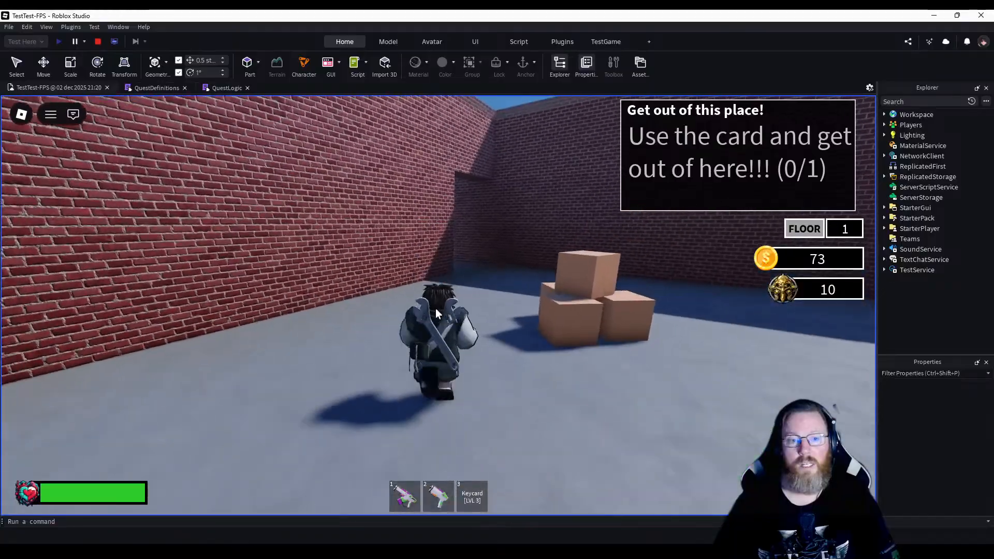
pyautogui.press('w')
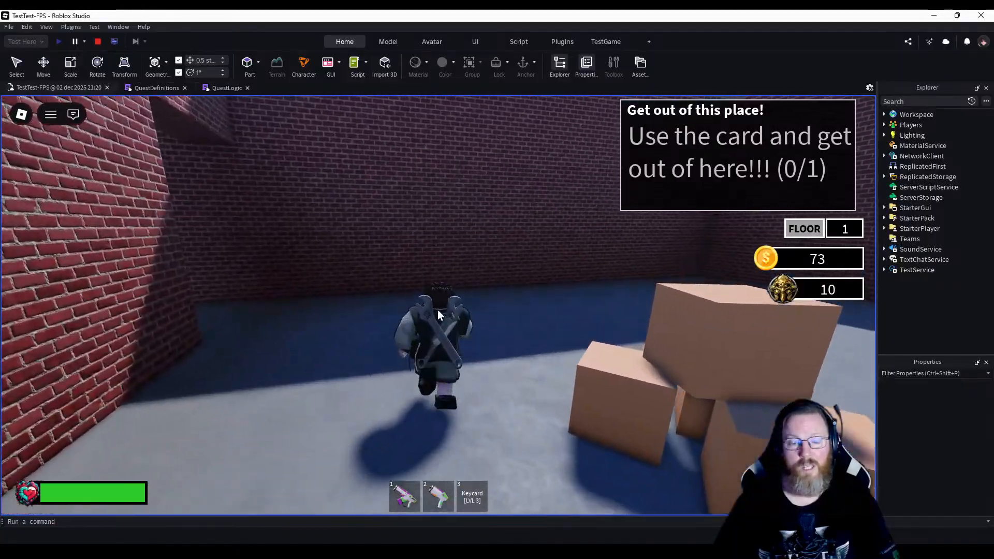
pyautogui.press('w')
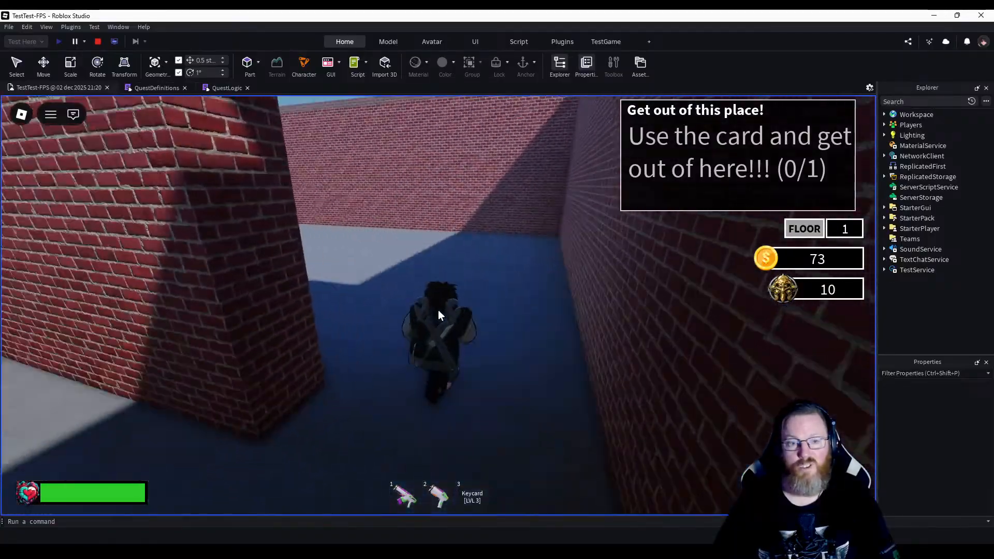
pyautogui.press('w')
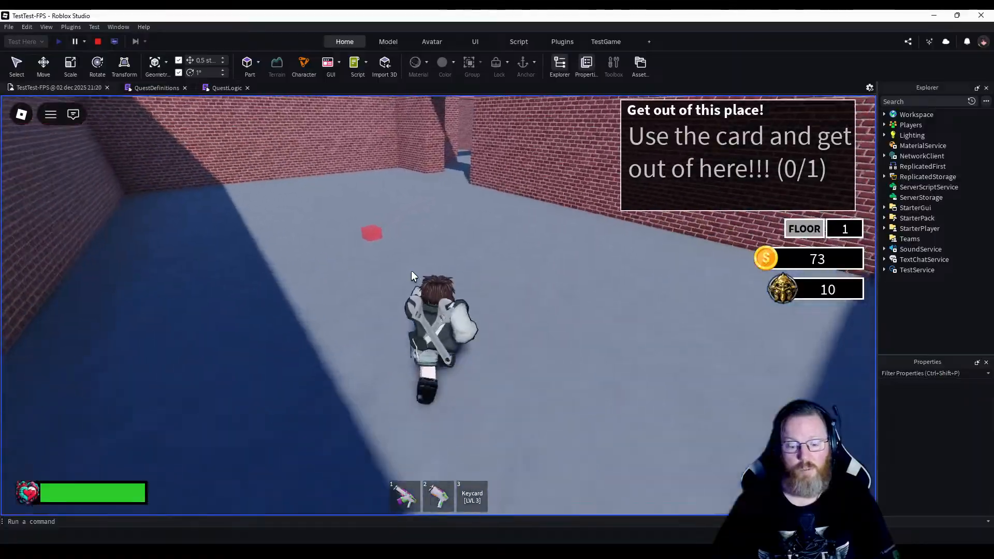
pyautogui.press('w')
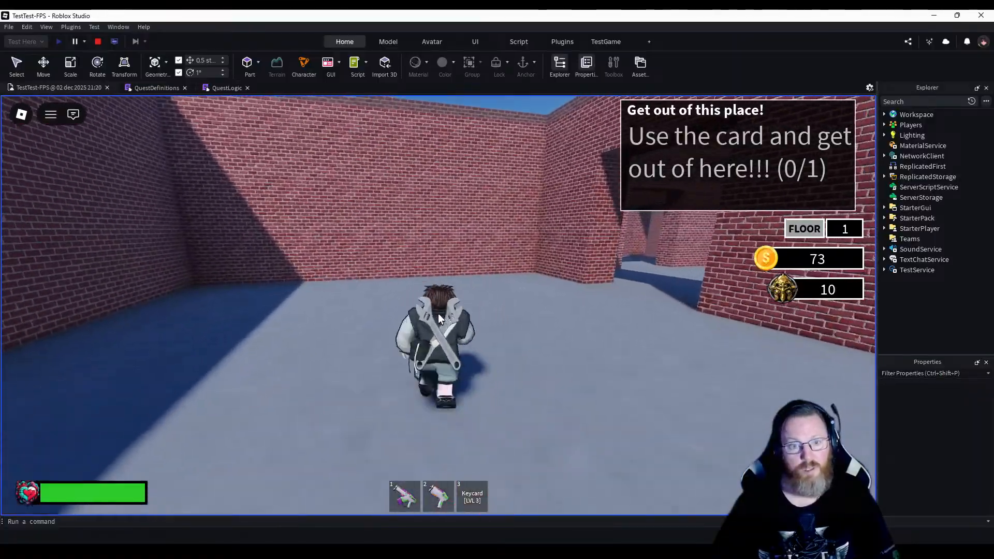
# Equip the first gun and run through the brick courtyards into the shaded passage beside the concrete wall.
pyautogui.press('1')
pyautogui.press('w')
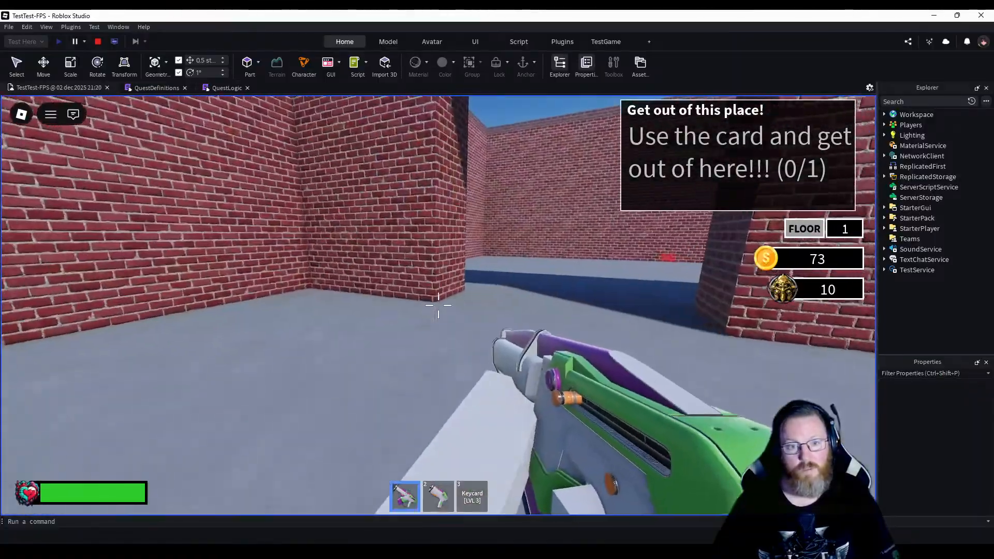
pyautogui.press('w')
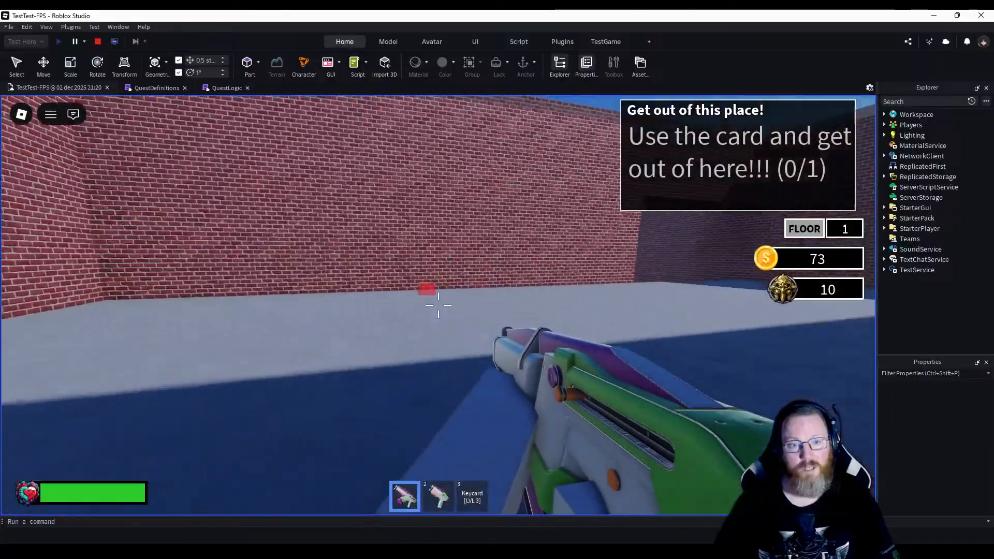
pyautogui.press('w')
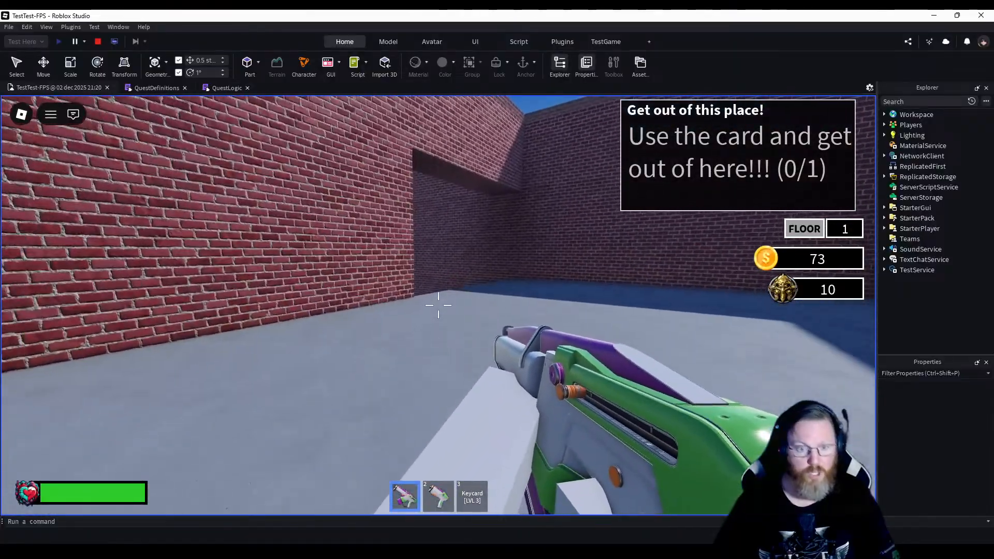
pyautogui.press('w')
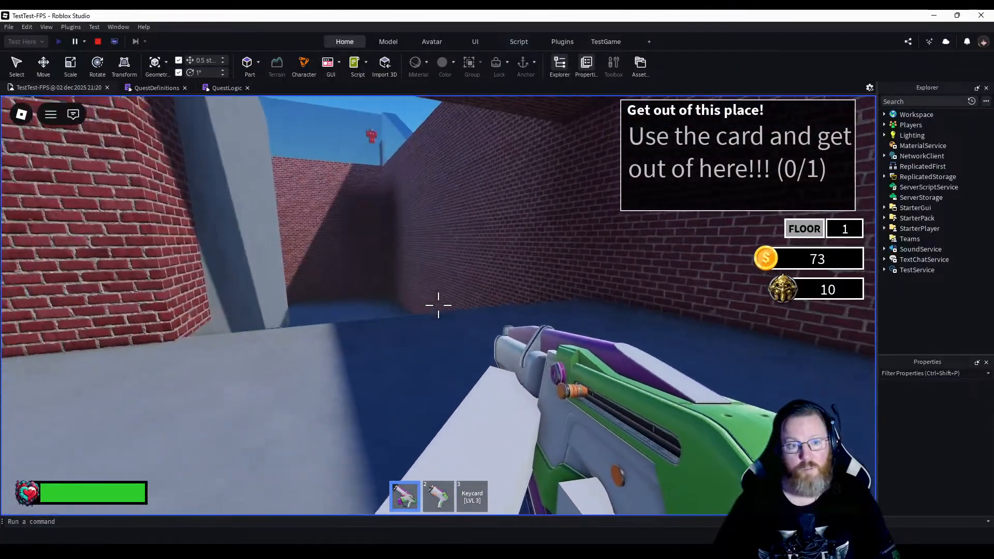
pyautogui.press('w')
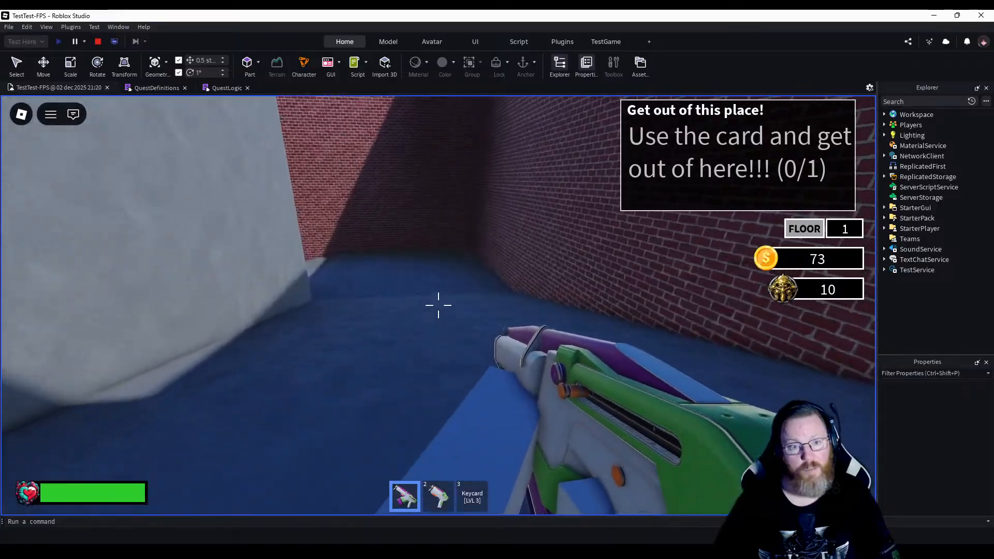
# Put the gun away and follow the brick passage past the concrete walls into the entrance of the dark building.
pyautogui.press('1')
pyautogui.press('w')
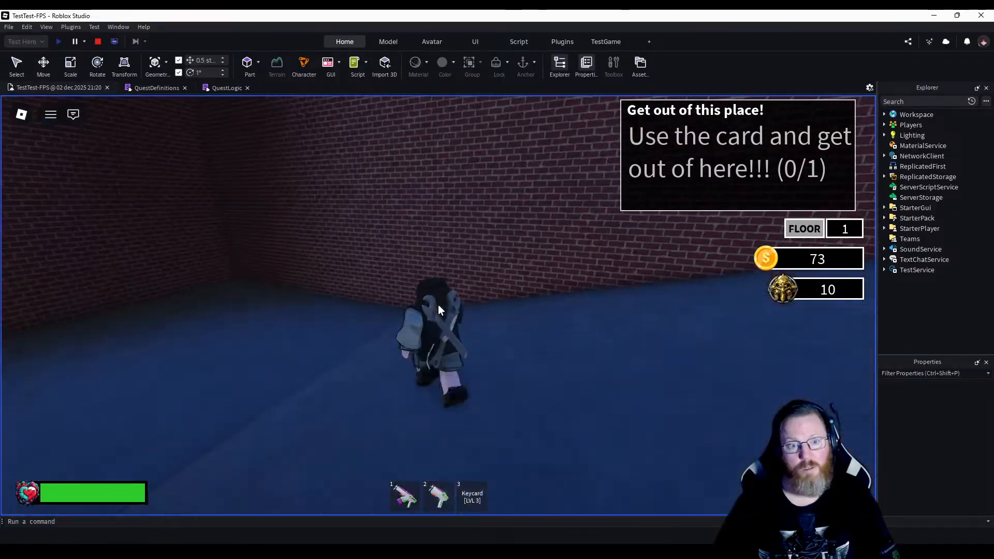
pyautogui.press('w')
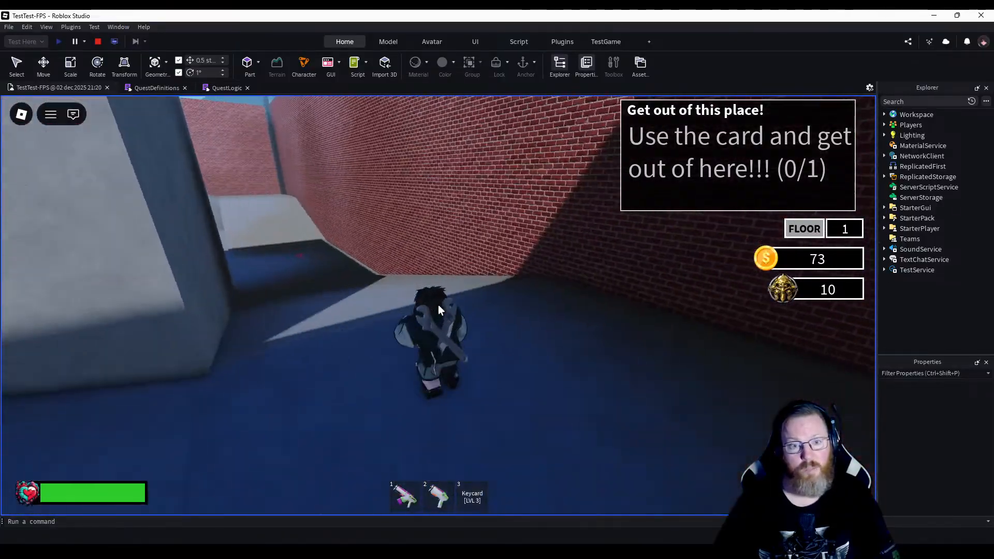
pyautogui.press('w')
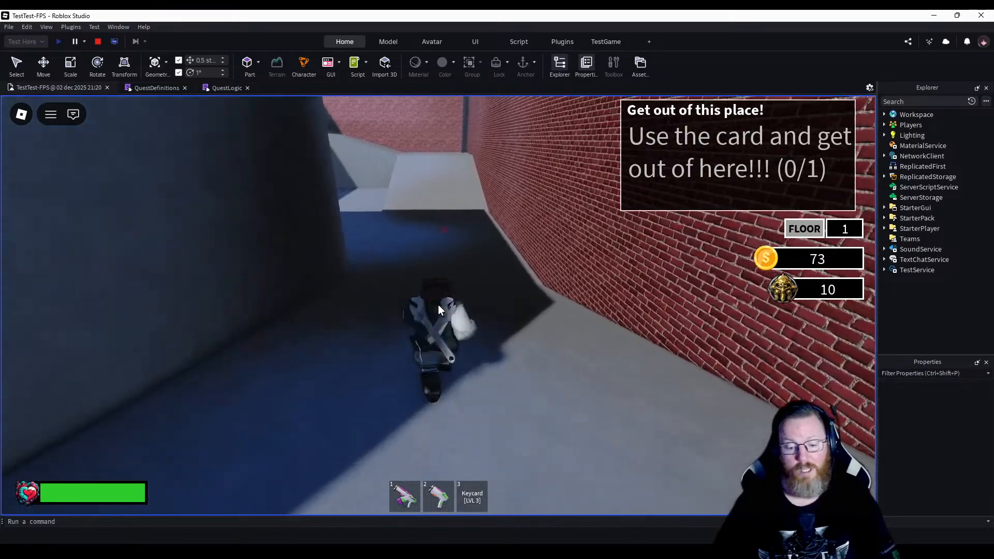
pyautogui.press('w')
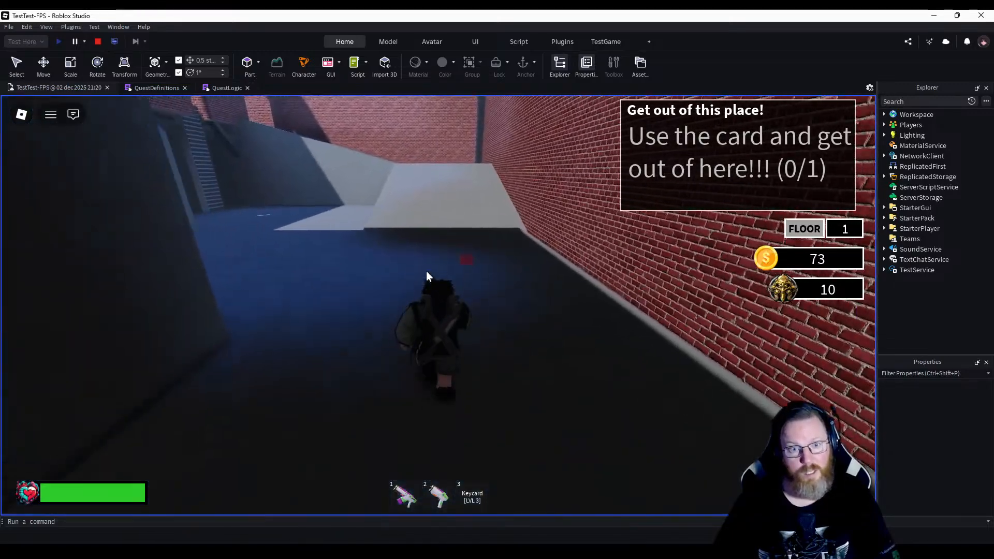
pyautogui.press('w')
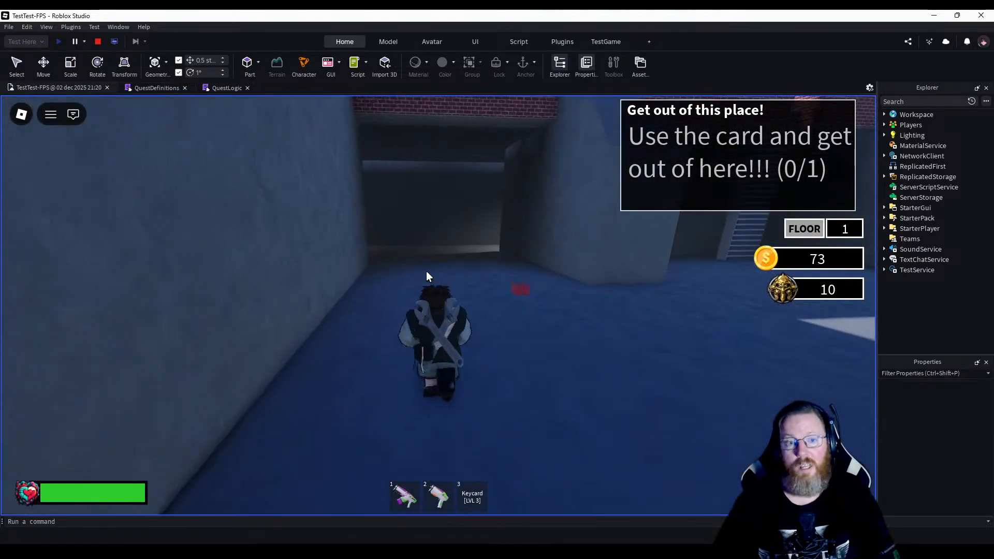
pyautogui.press('w')
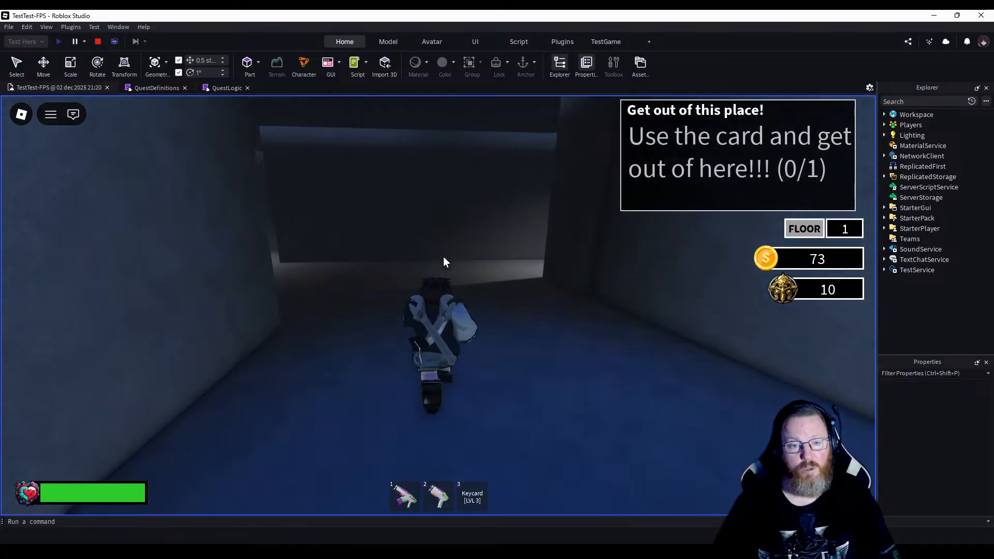
# Run through the winding dark corridors of the building and out into the sunlit brick courtyard.
pyautogui.press('w')
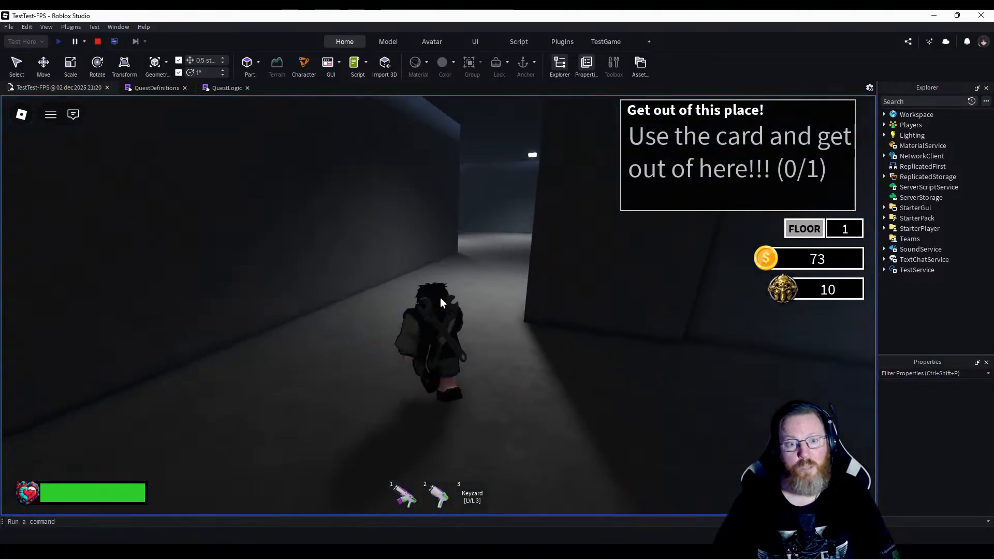
pyautogui.press('w')
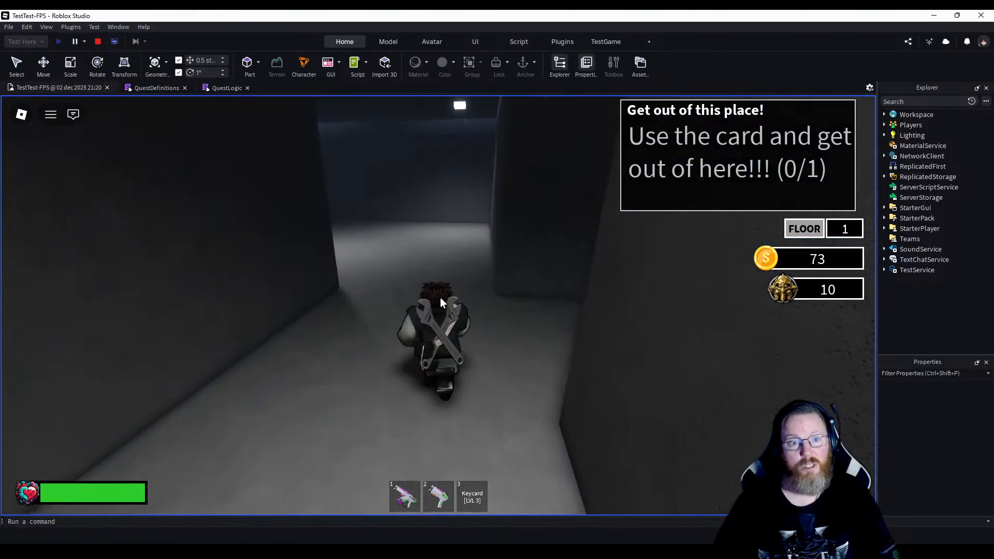
pyautogui.press('w')
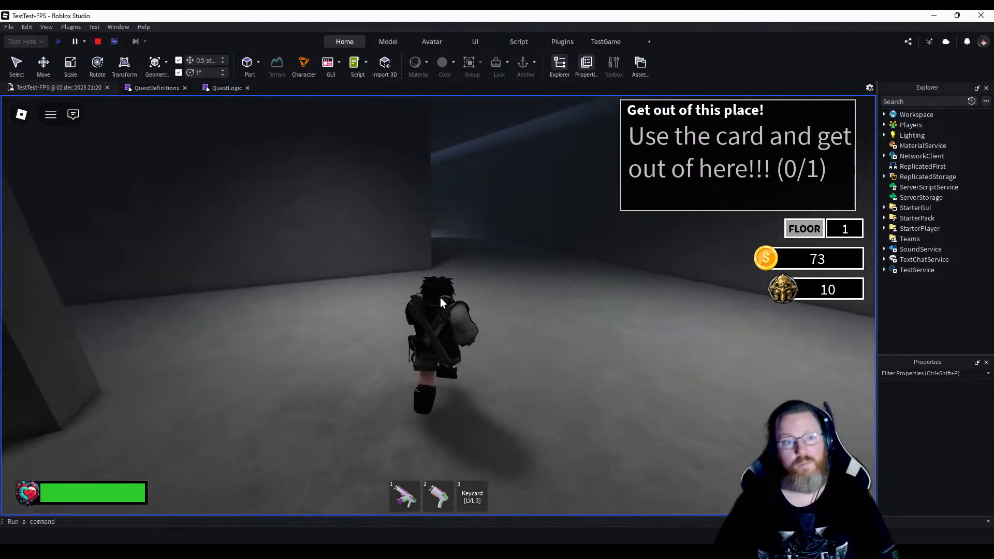
pyautogui.press('w')
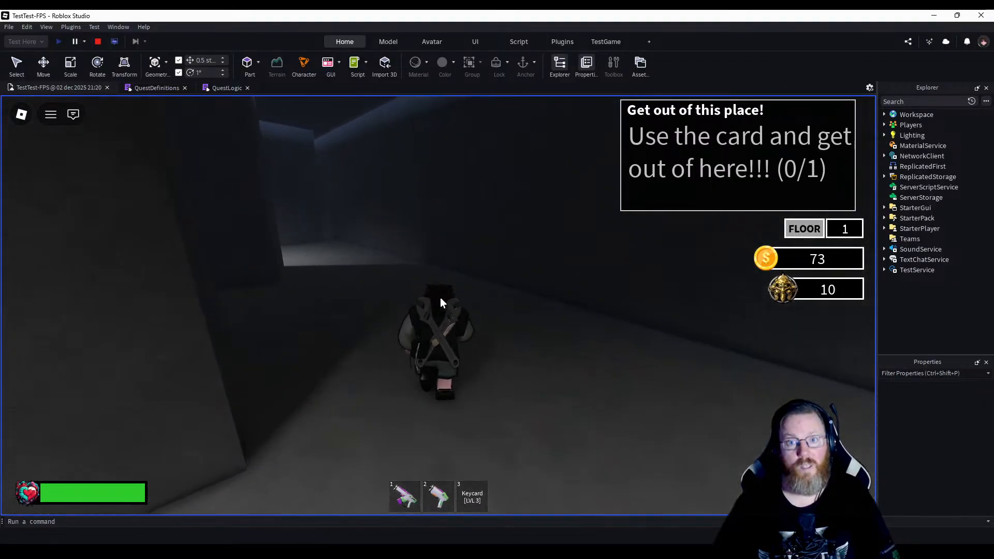
pyautogui.press('w')
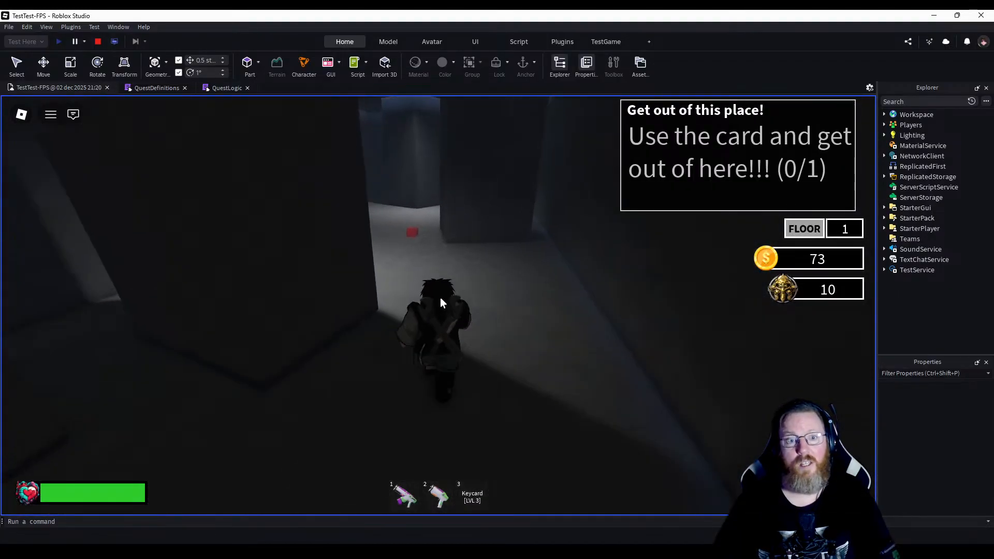
pyautogui.press('w')
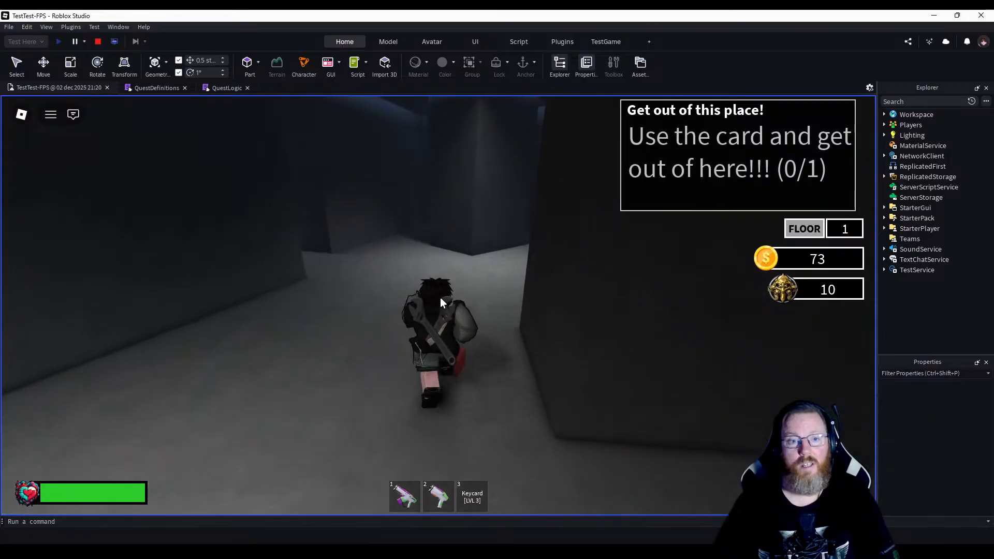
pyautogui.press('w')
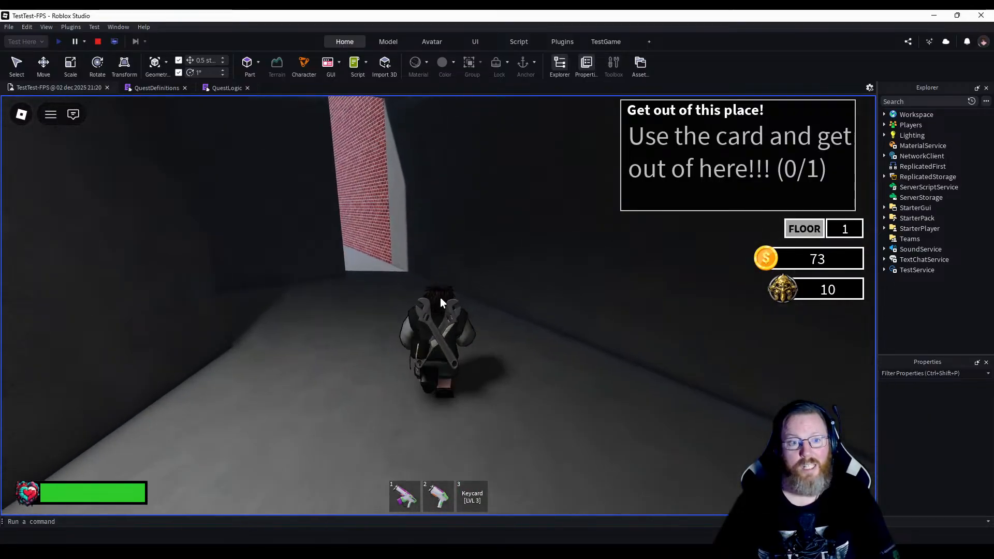
pyautogui.press('w')
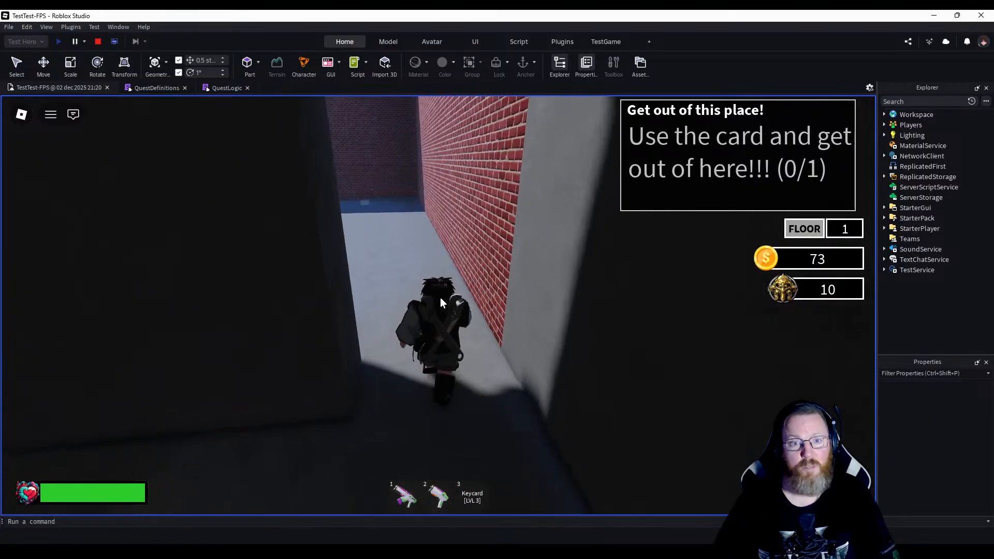
pyautogui.press('w')
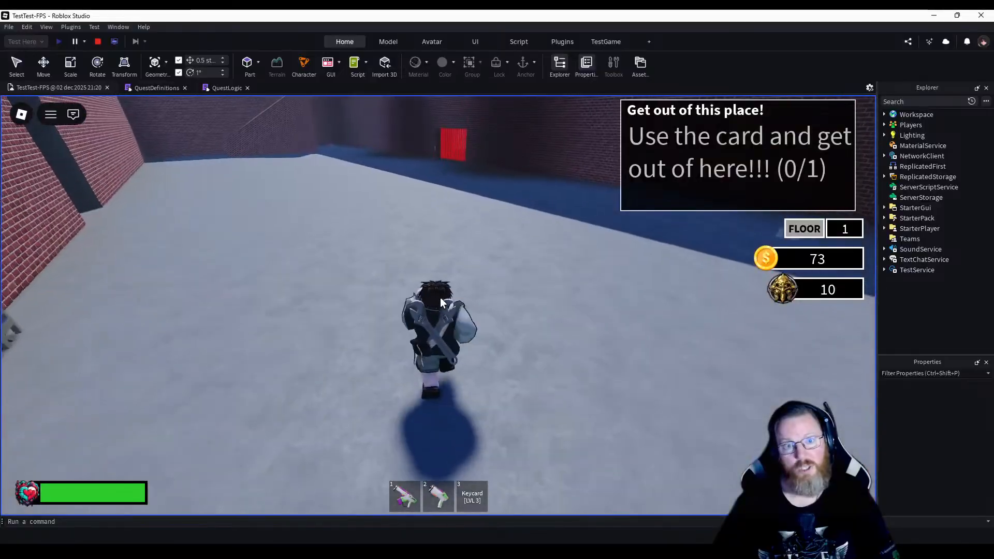
# Cross the courtyard to the gate with the red bars in the shaded brick wall.
pyautogui.press('w')
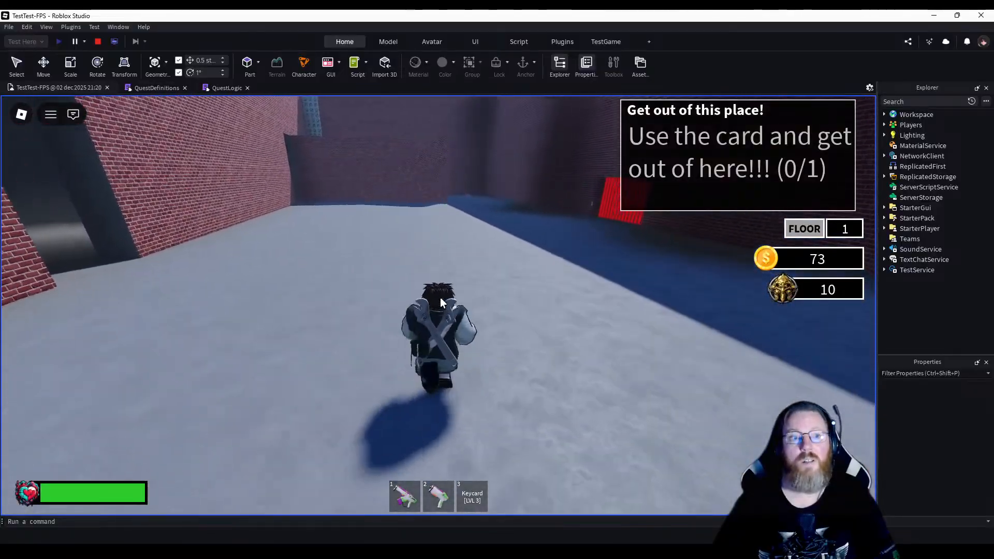
pyautogui.press('w')
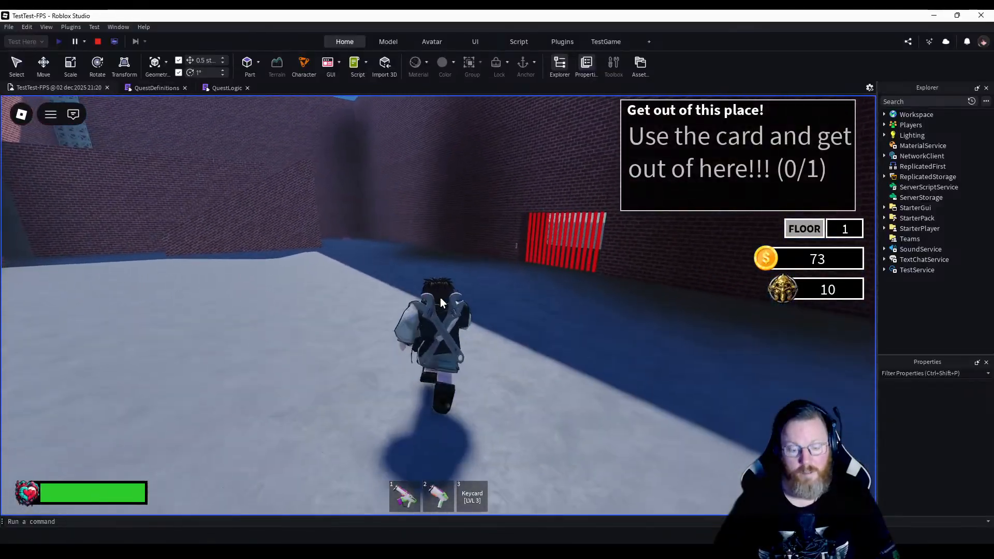
pyautogui.press('w')
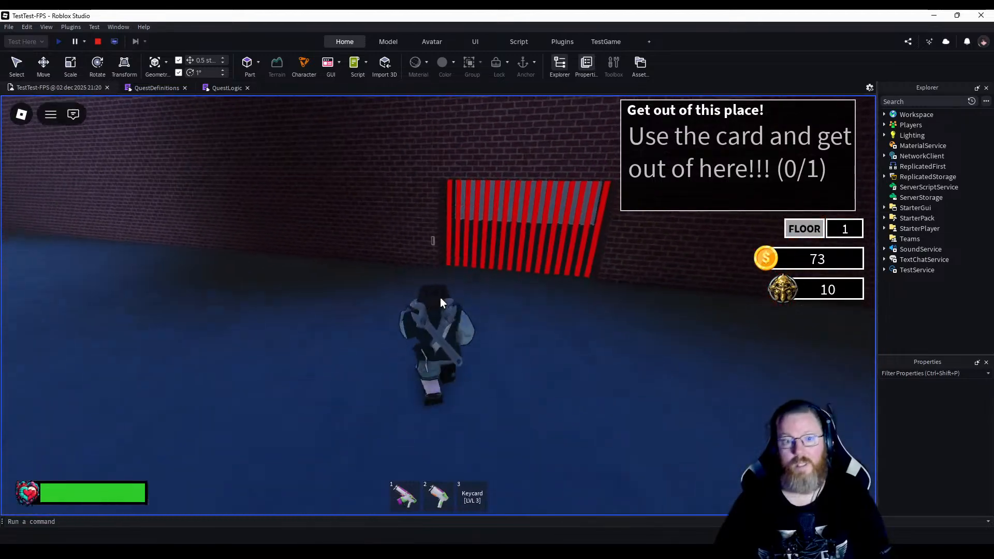
# Open the red barred gate with the Keycard [LVL 3] and walk into the opening to finish the Get out of this place! quest.
pyautogui.moveTo(440, 297); pyautogui.dragTo(440, 297, button='right')
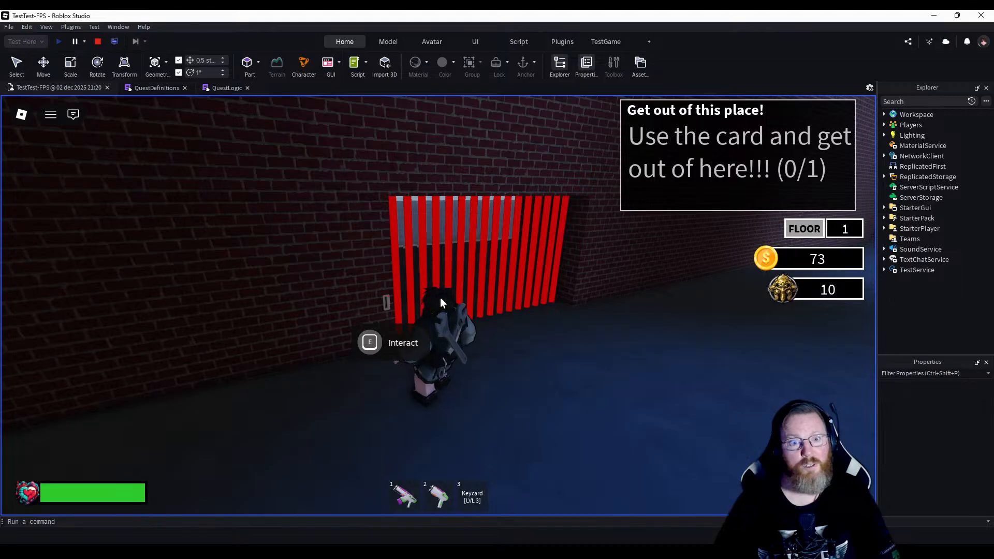
pyautogui.moveTo(440, 297); pyautogui.dragTo(440, 297, button='right')
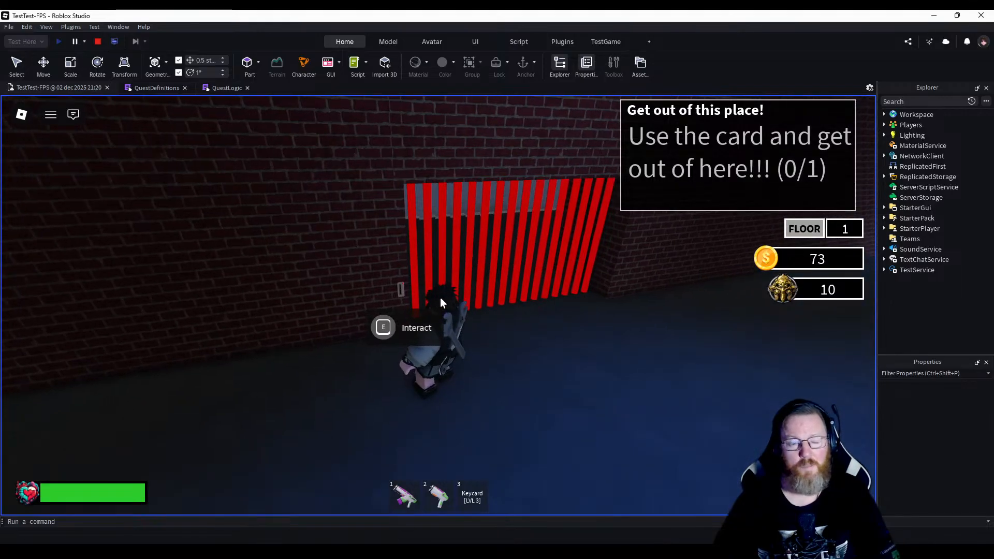
pyautogui.press('e')
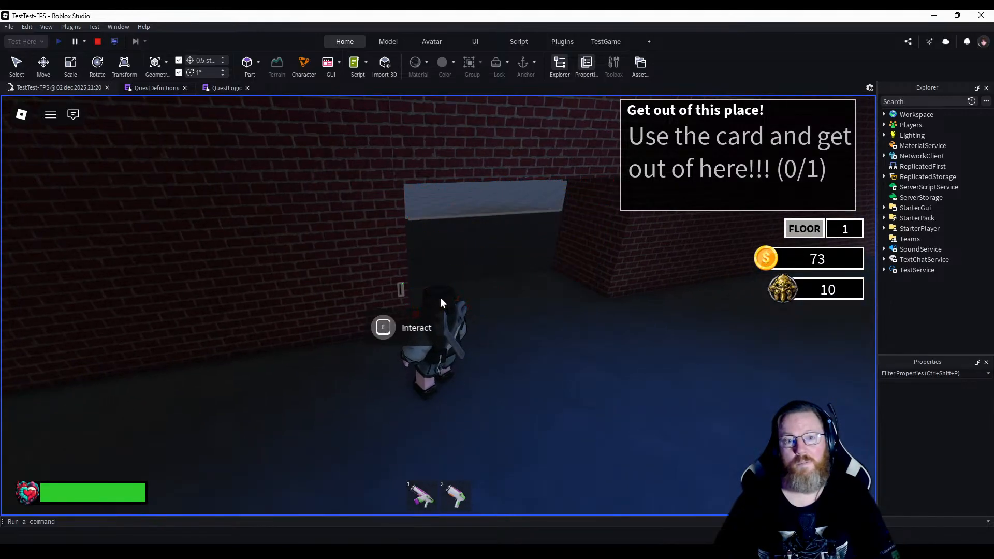
pyautogui.press('w')
pyautogui.moveTo(440, 297); pyautogui.dragTo(440, 297, button='right')
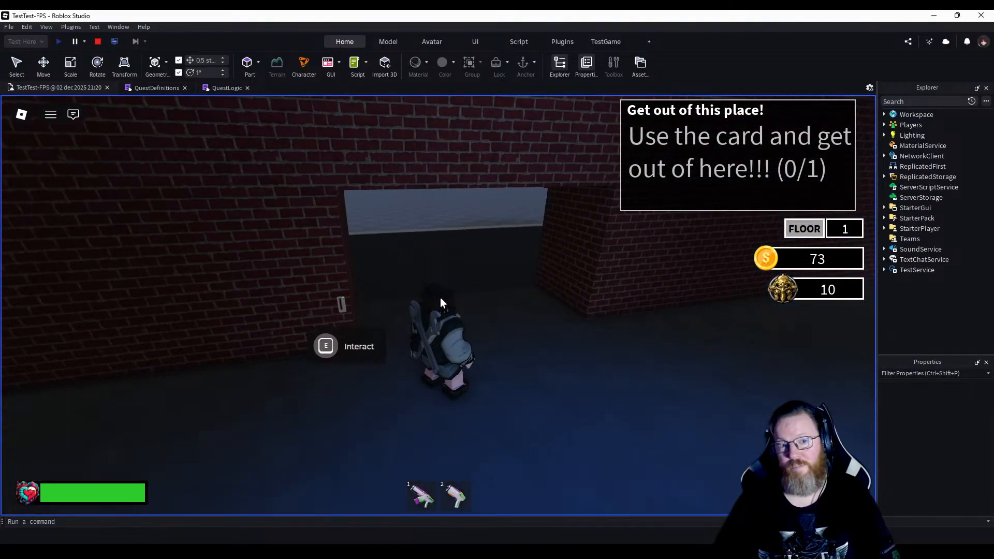
pyautogui.press('w')
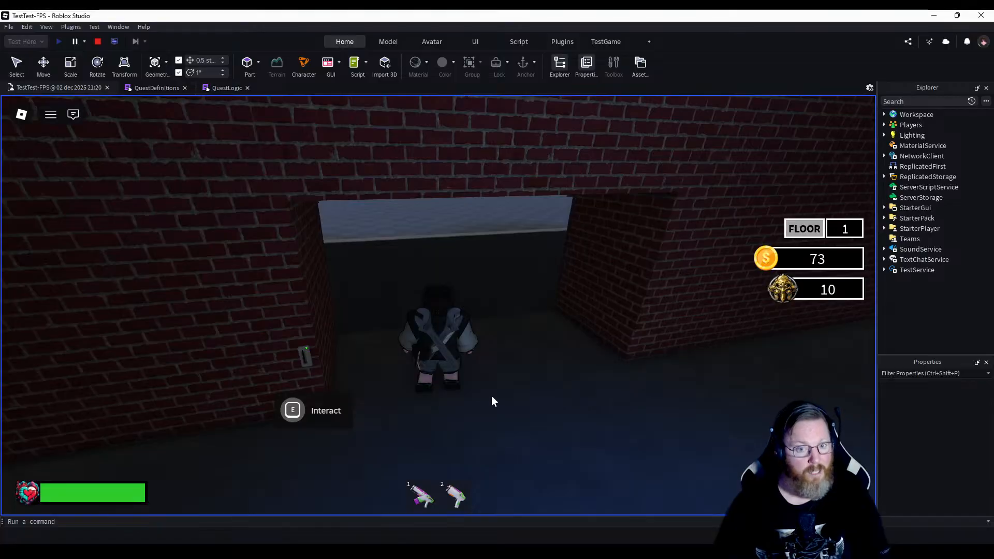
pyautogui.press('w')
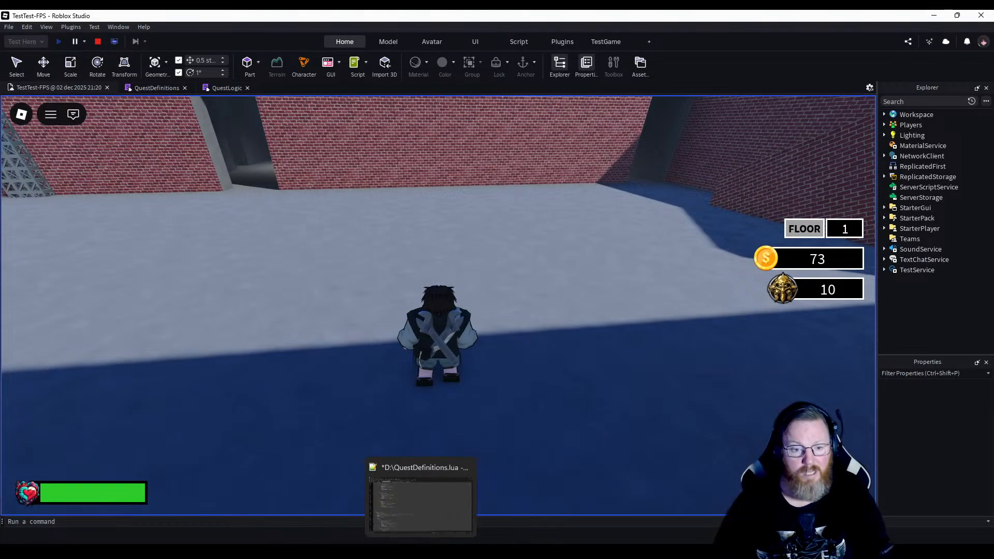
# Switch to QuestDefinitions.lua in Notepad++ and review the staged quest definitions, the quest order list and the Dungeon Preparation example.
pyautogui.click(422, 551)
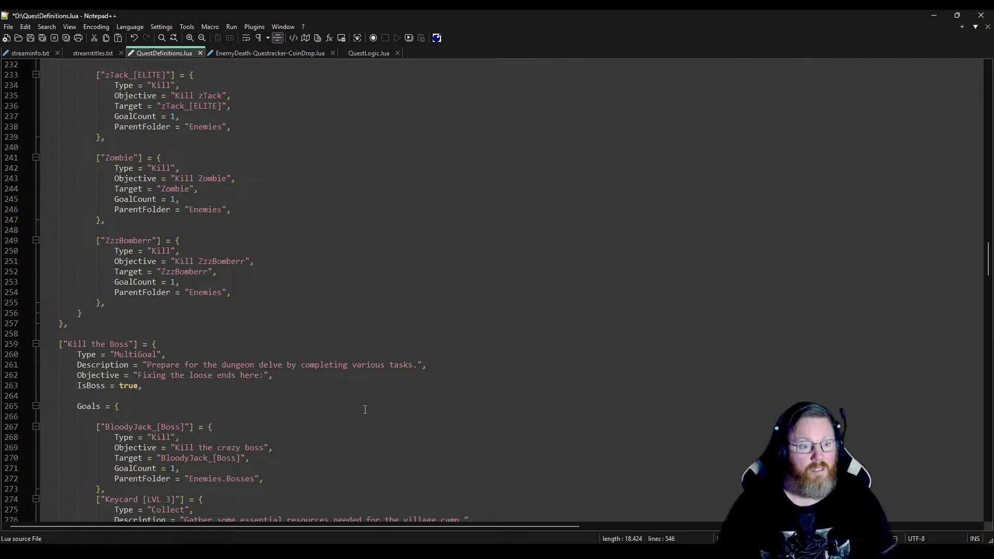
pyautogui.scroll(20, 365, 409)
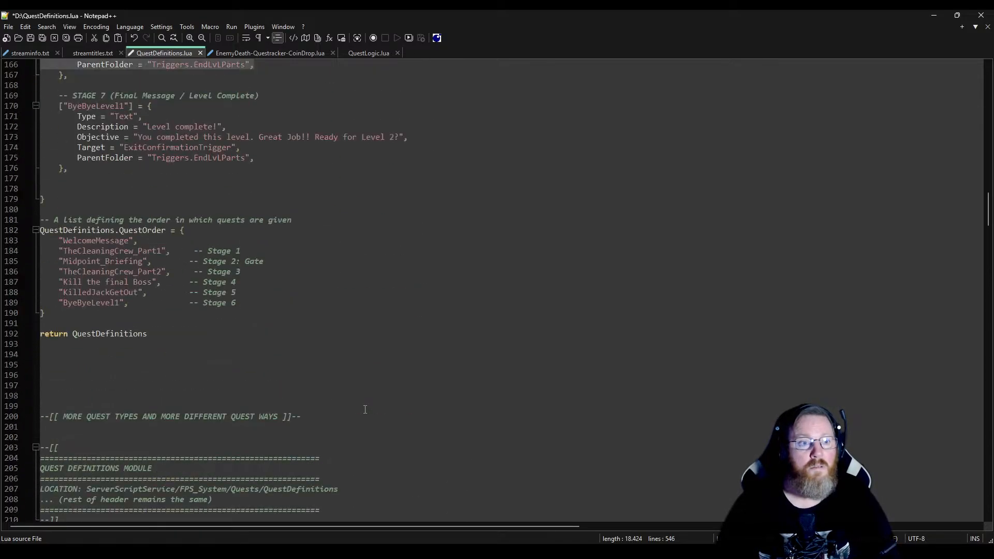
pyautogui.scroll(8, 365, 409)
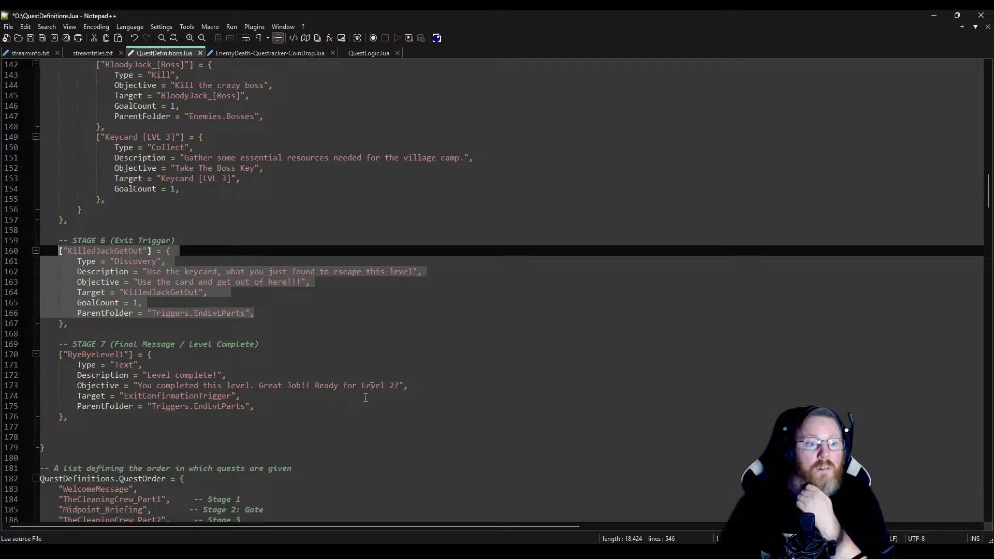
pyautogui.click(365, 398)
pyautogui.scroll(16, 414, 357)
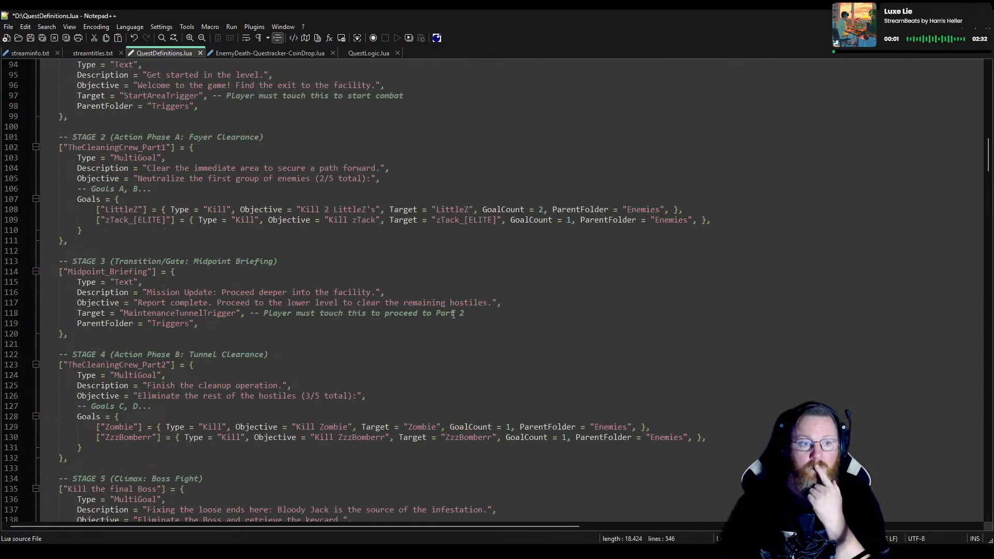
pyautogui.scroll(3, 453, 315)
pyautogui.scroll(-8, 451, 315)
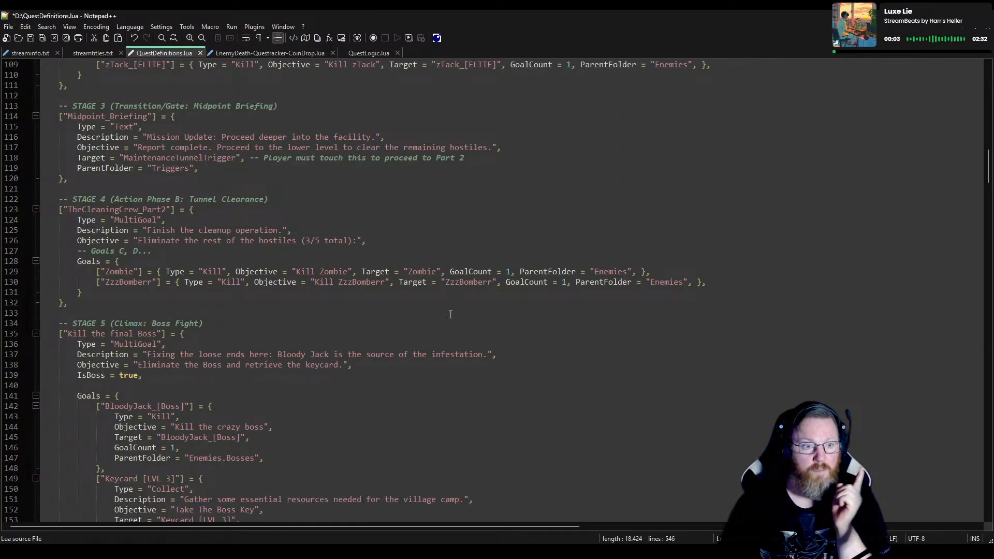
pyautogui.scroll(20, 450, 314)
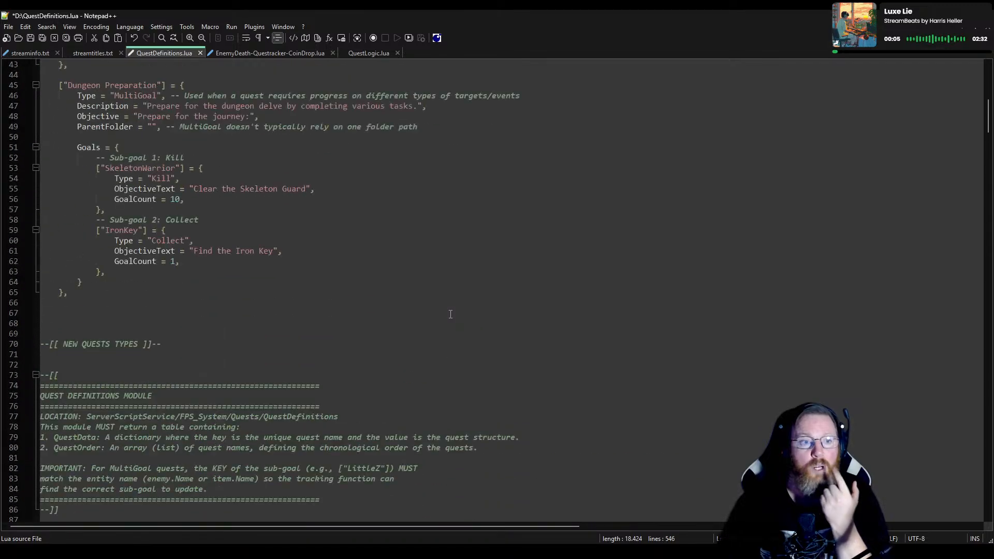
# Review the quest examples in QuestDefinitions.lua down to the Archivist dialogue version, highlighting its Floor 1 Cleared definition.
pyautogui.scroll(-3, 451, 314)
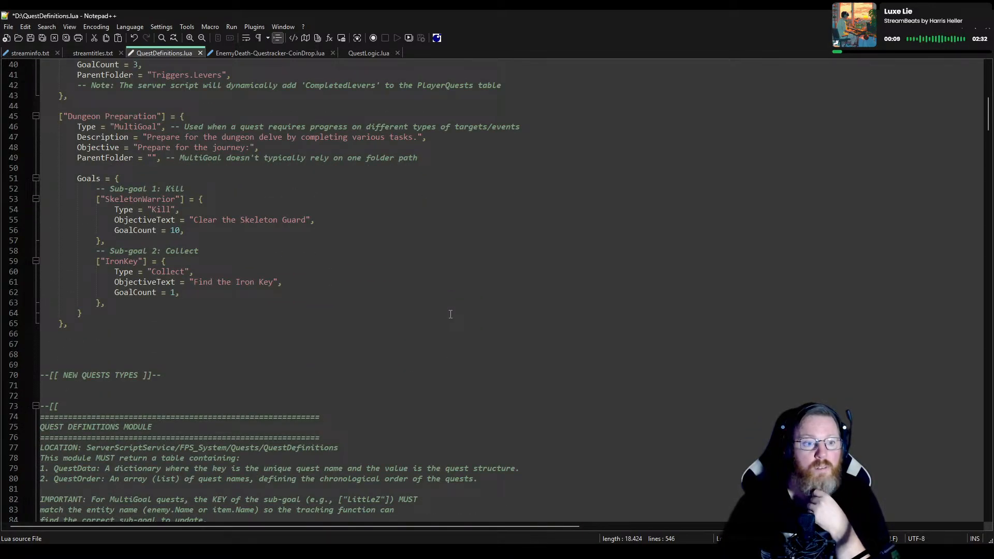
pyautogui.scroll(13, 450, 314)
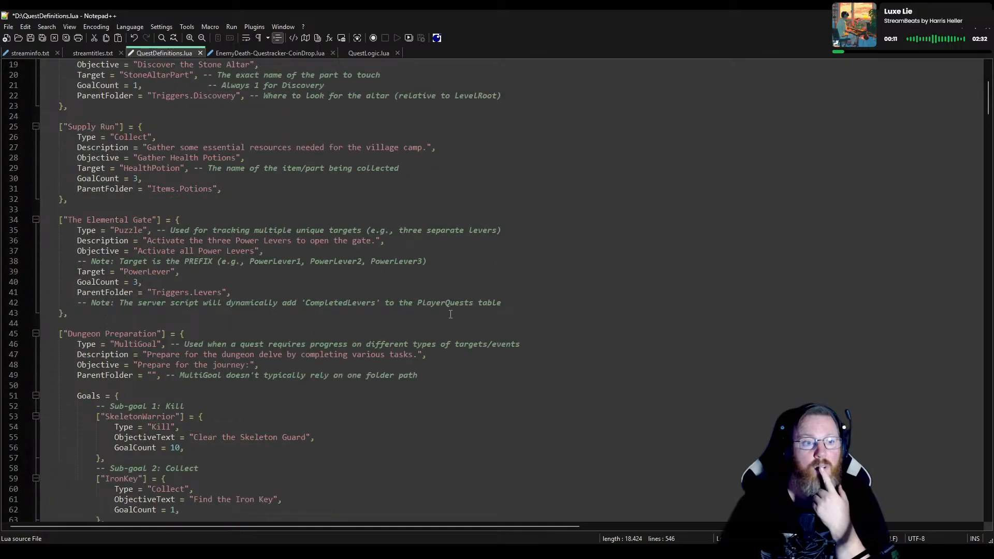
pyautogui.scroll(-20, 446, 305)
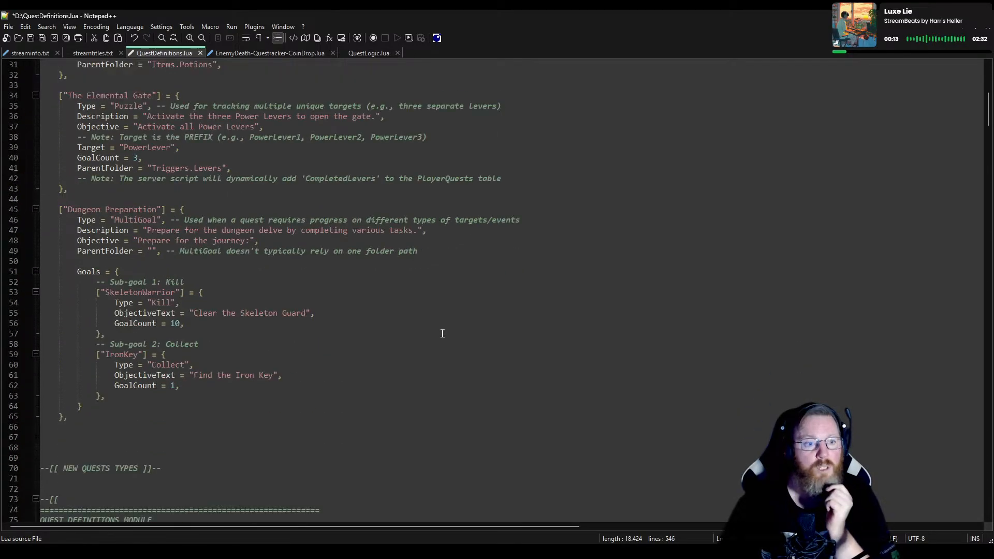
pyautogui.scroll(-18, 423, 454)
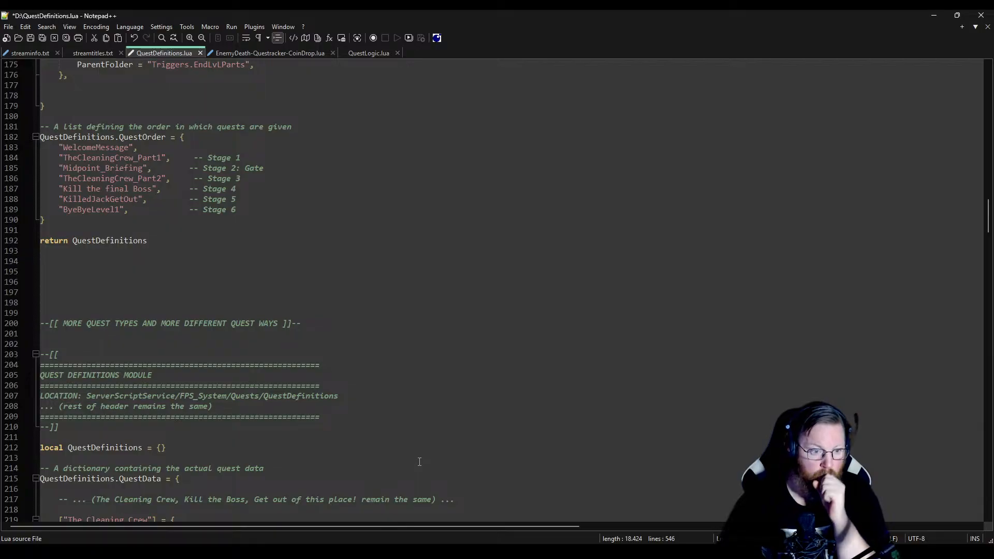
pyautogui.scroll(-20, 417, 466)
pyautogui.scroll(-4, 409, 475)
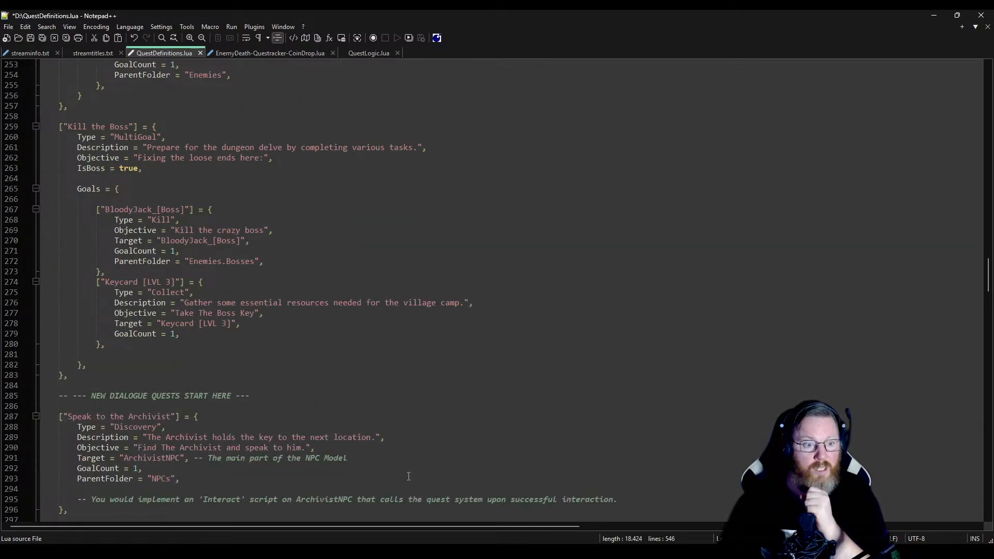
pyautogui.scroll(-17, 412, 424)
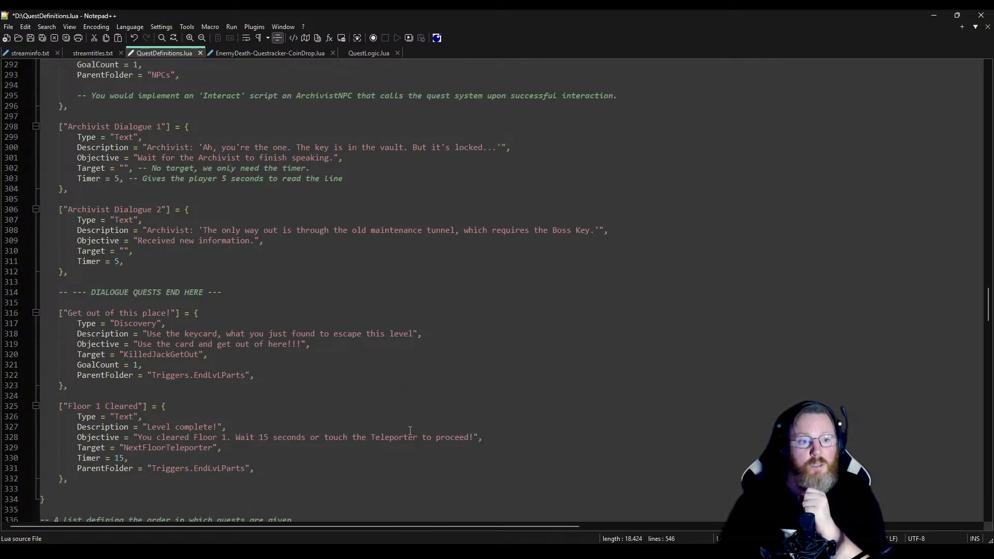
pyautogui.scroll(-1, 410, 431)
pyautogui.scroll(1, 407, 435)
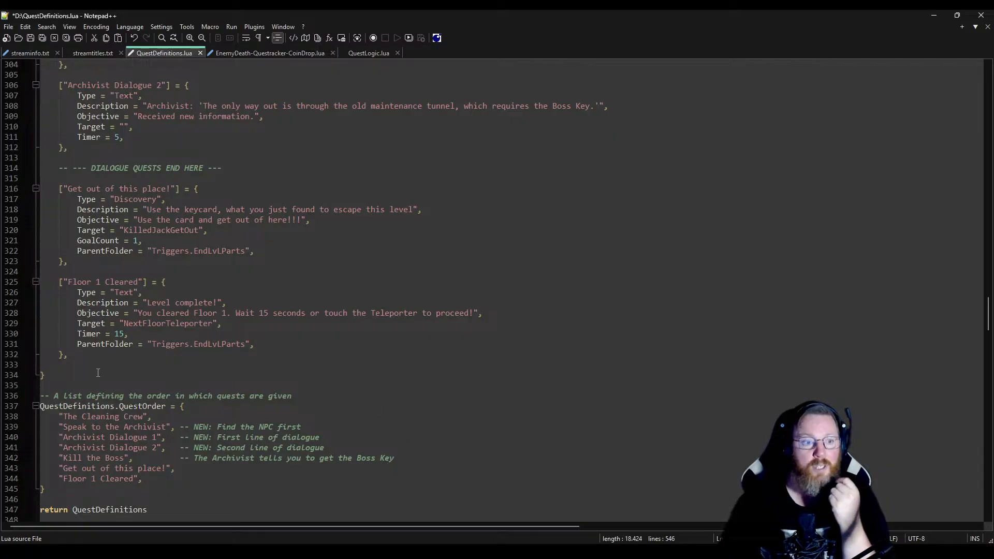
pyautogui.moveTo(254, 344); pyautogui.dragTo(43, 274)
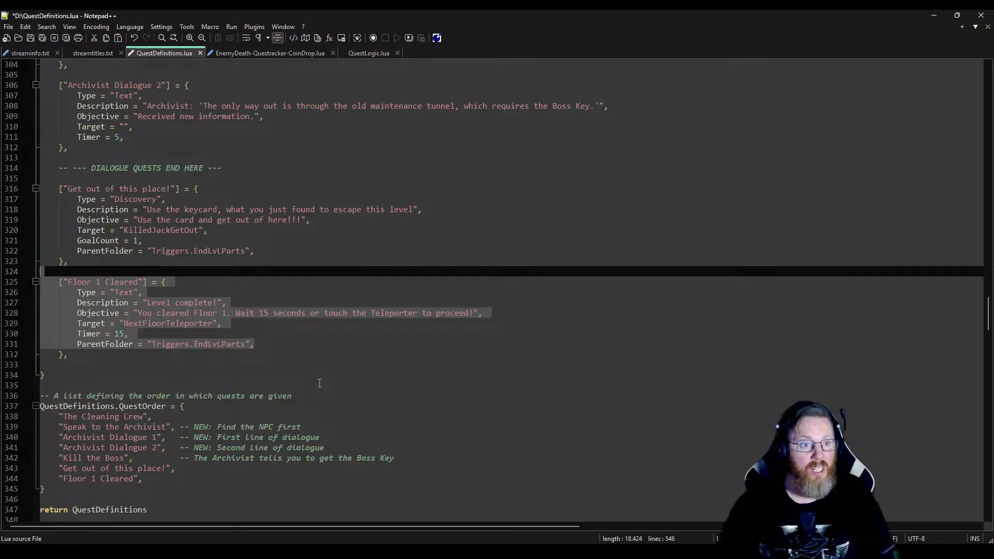
pyautogui.click(318, 281)
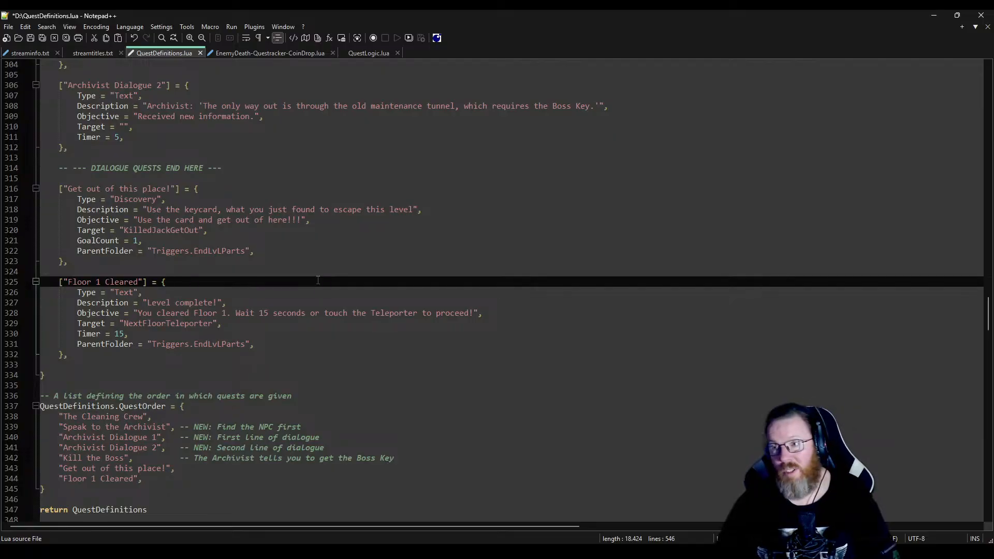
# Look back over the Kill the Boss and The Cleaning Crew definitions up to that version's module header.
pyautogui.scroll(11, 318, 280)
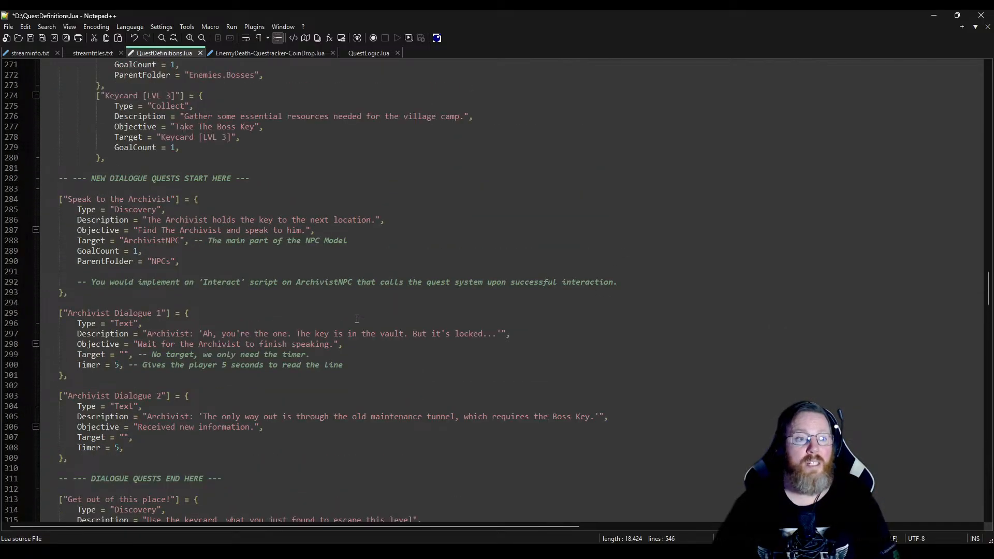
pyautogui.scroll(10, 357, 318)
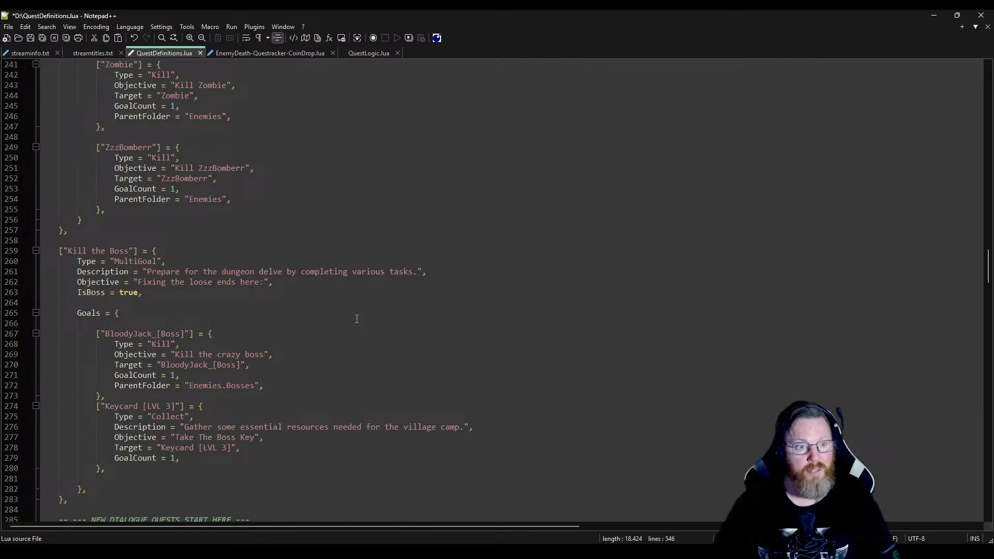
pyautogui.scroll(14, 357, 318)
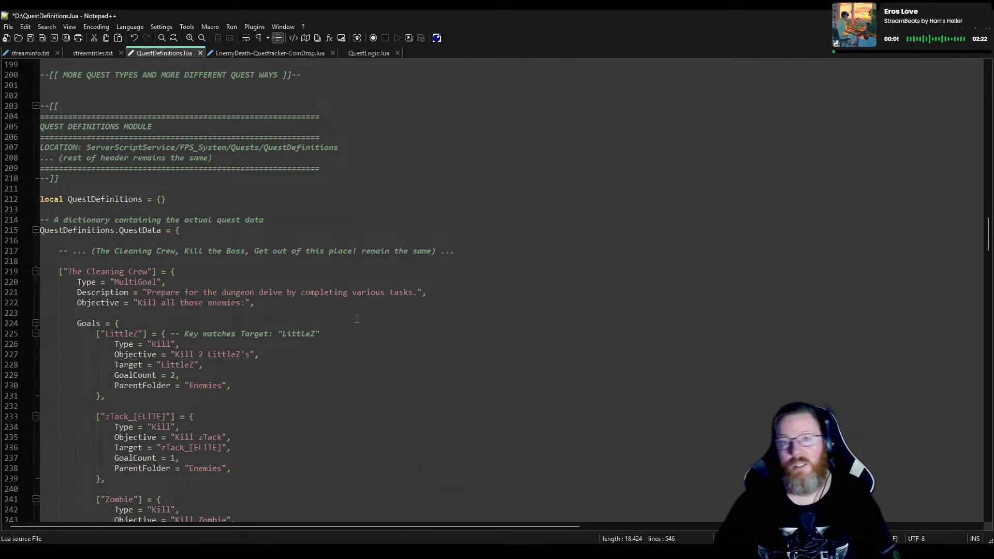
pyautogui.scroll(-5, 357, 318)
pyautogui.scroll(3, 357, 318)
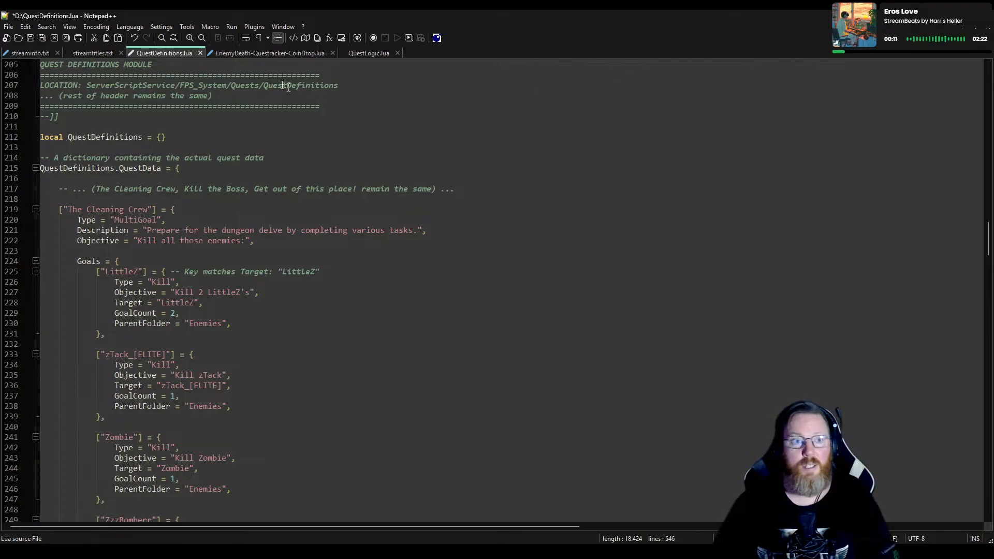
# Open EnemyDeath-Questracker-CoinDrop.lua and examine its header comment and configuration settings from the first line.
pyautogui.click(266, 52)
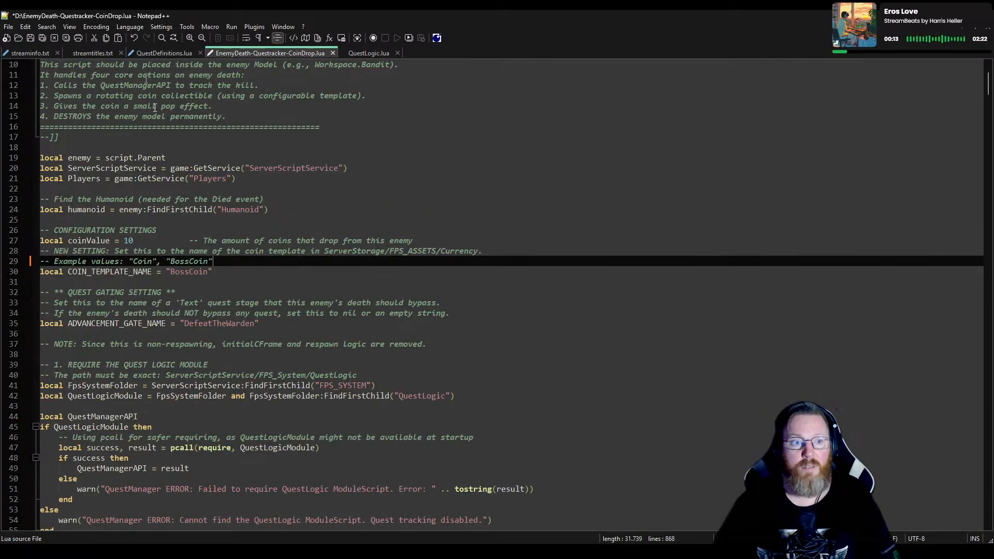
pyautogui.scroll(3, 308, 323)
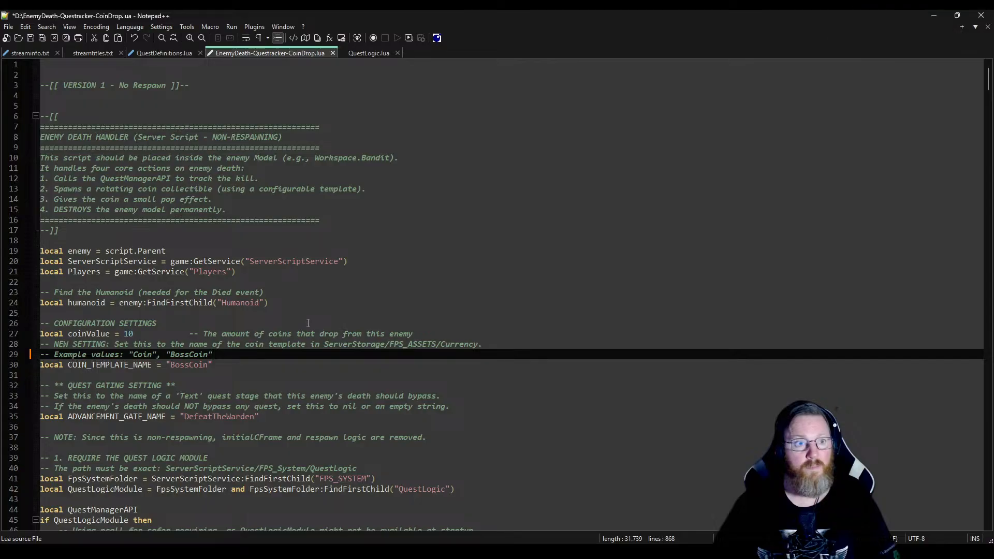
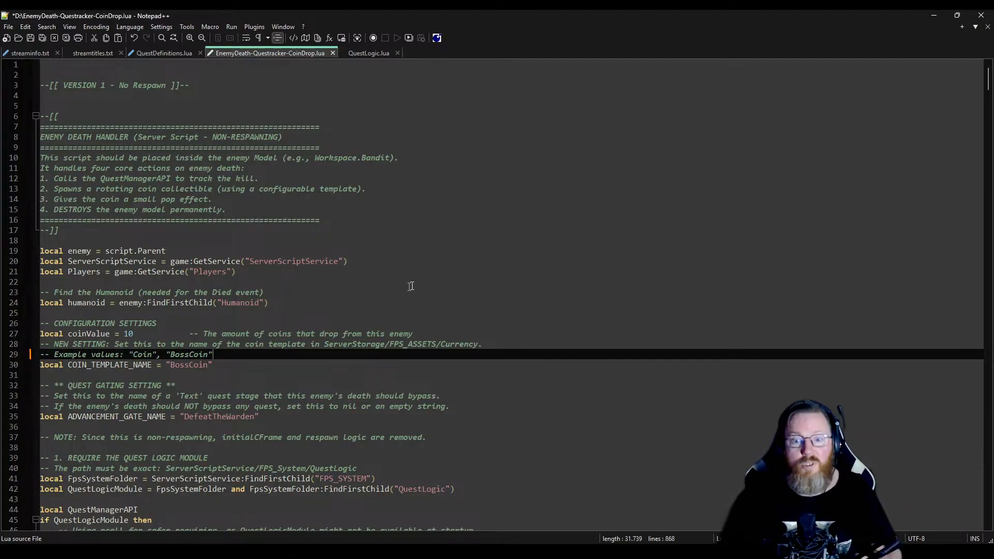
# Switch to Roblox Studio and stop the running playtest of TestTest-FPS.
pyautogui.hotkey('alt', 'Tab')
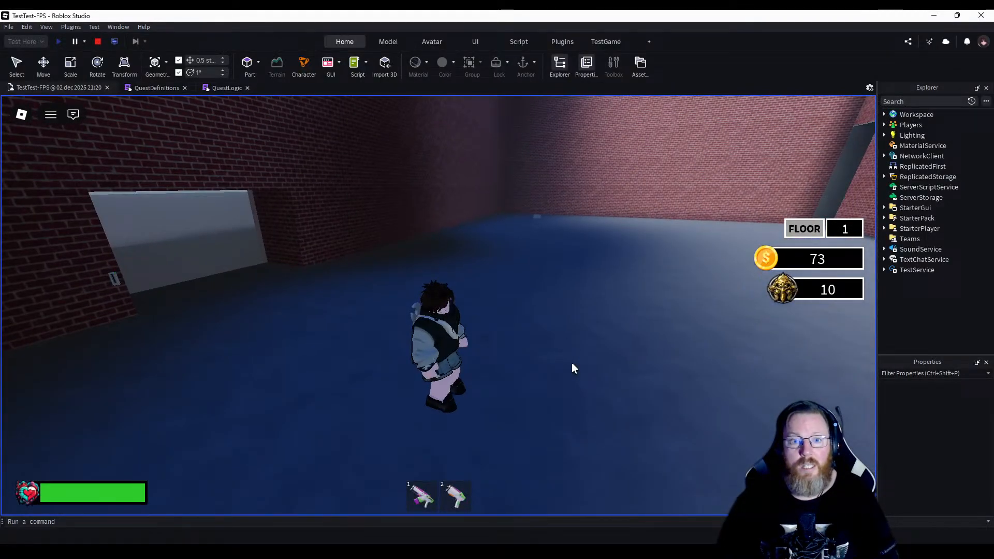
pyautogui.moveTo(571, 363); pyautogui.dragTo(570, 370, button='right')
pyautogui.press('w')
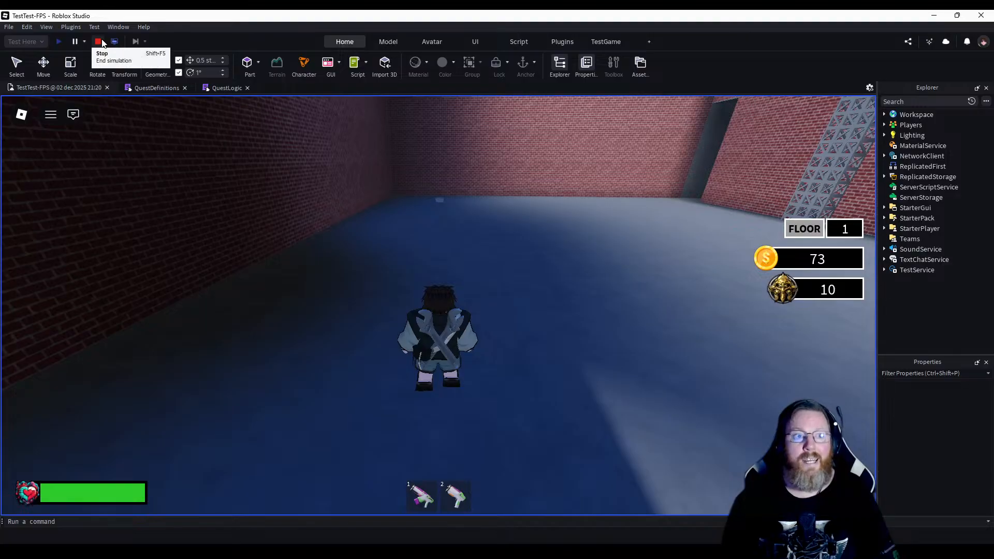
pyautogui.click(98, 41)
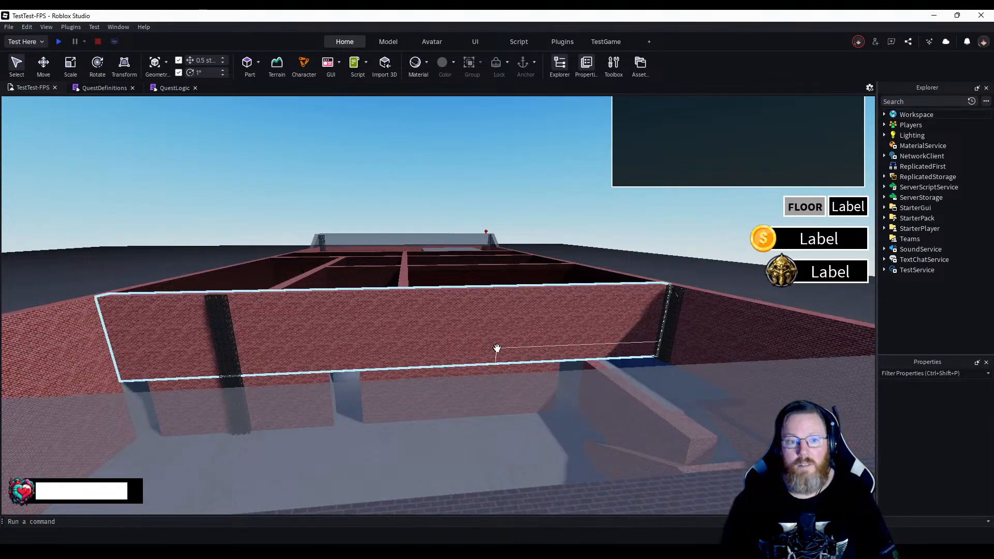
# Fly from above the courtyard into the dark building and examine the red block on the floor.
pyautogui.scroll(10, 513, 324)
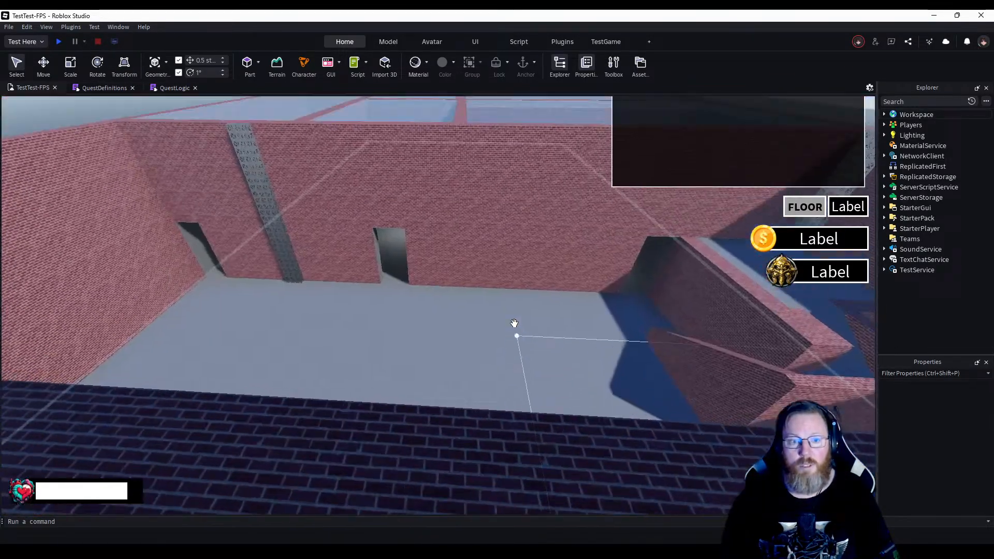
pyautogui.moveTo(514, 323); pyautogui.dragTo(514, 324, button='right')
pyautogui.press('w')
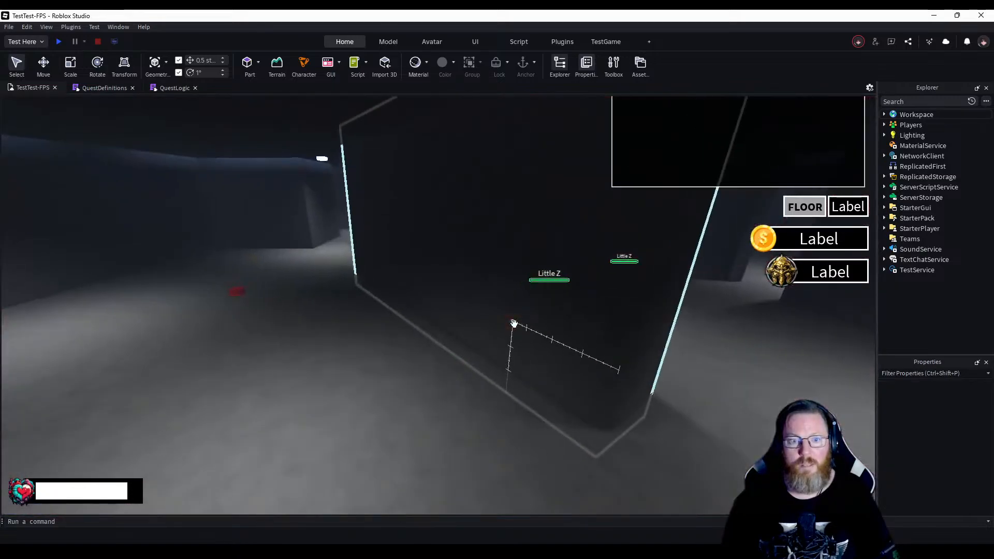
pyautogui.moveTo(453, 332); pyautogui.dragTo(457, 332, button='right')
pyautogui.press('w')
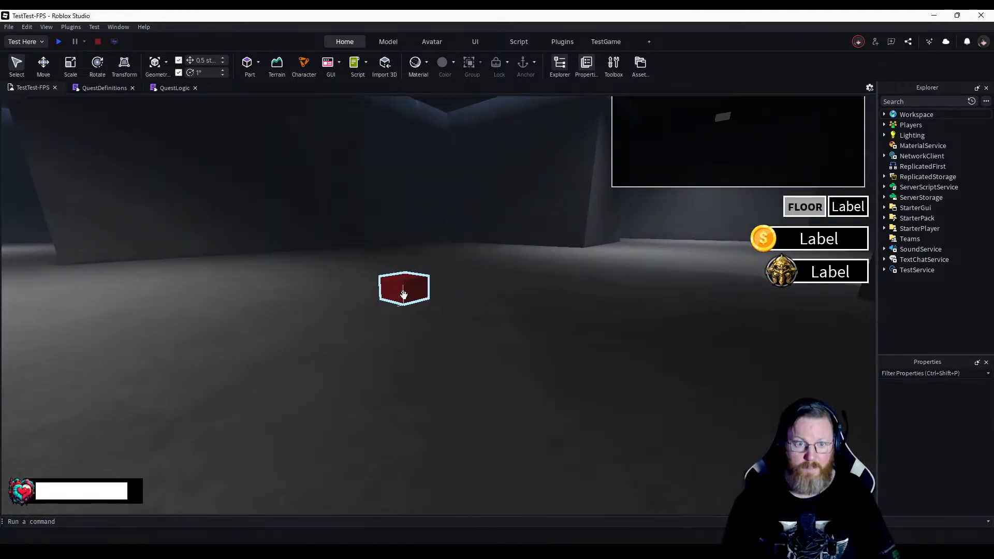
pyautogui.press('w')
pyautogui.press('w')
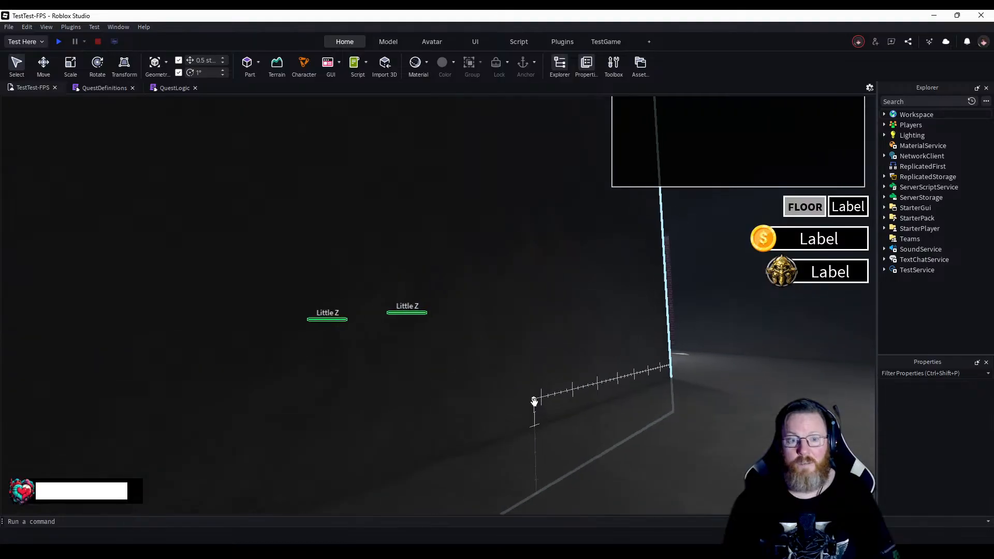
pyautogui.press('w')
pyautogui.moveTo(534, 403); pyautogui.dragTo(542, 411, button='right')
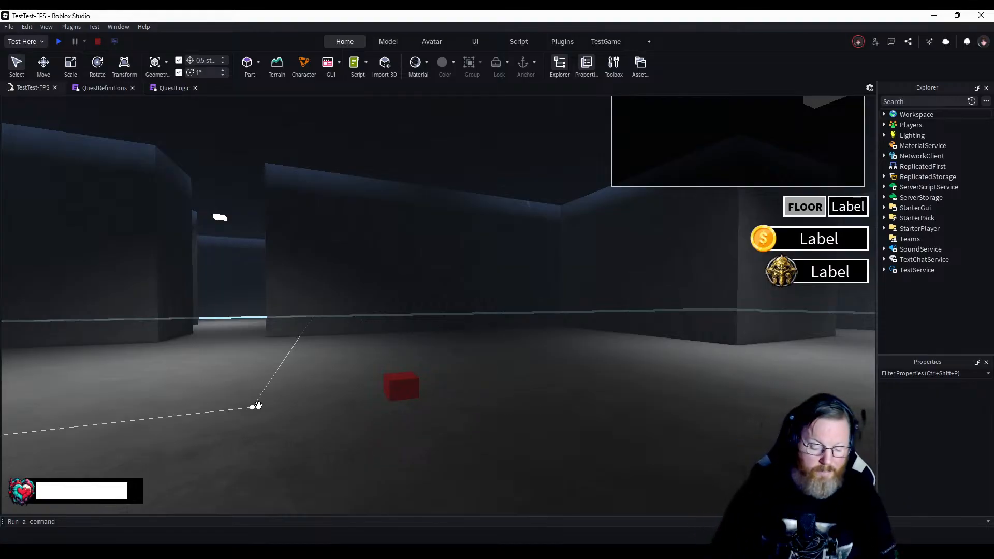
# Inspect the two Little Z enemies in the dark room and look toward the doorway to the courtyard.
pyautogui.moveTo(521, 359); pyautogui.dragTo(522, 360, button='right')
pyautogui.press('w')
pyautogui.press('w')
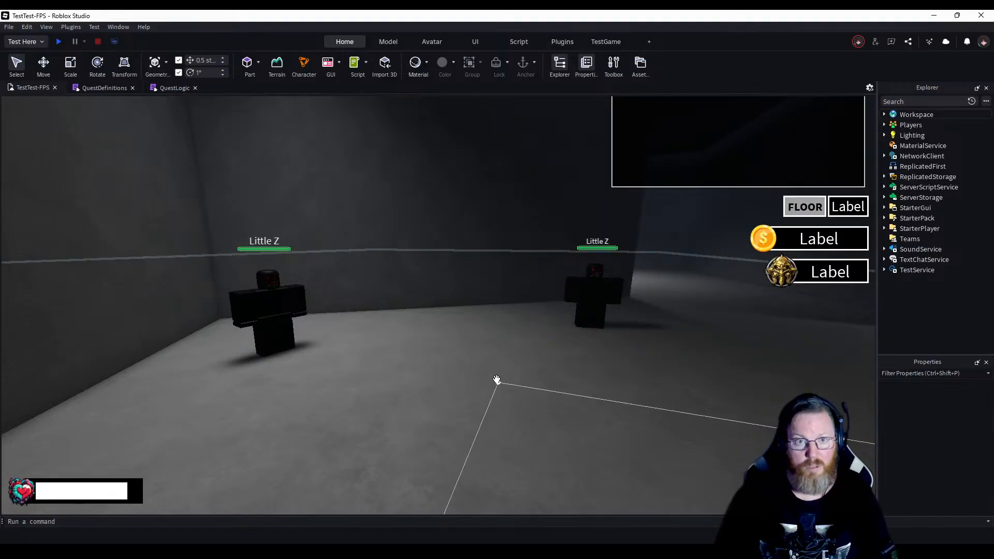
pyautogui.moveTo(428, 348); pyautogui.dragTo(428, 348, button='right')
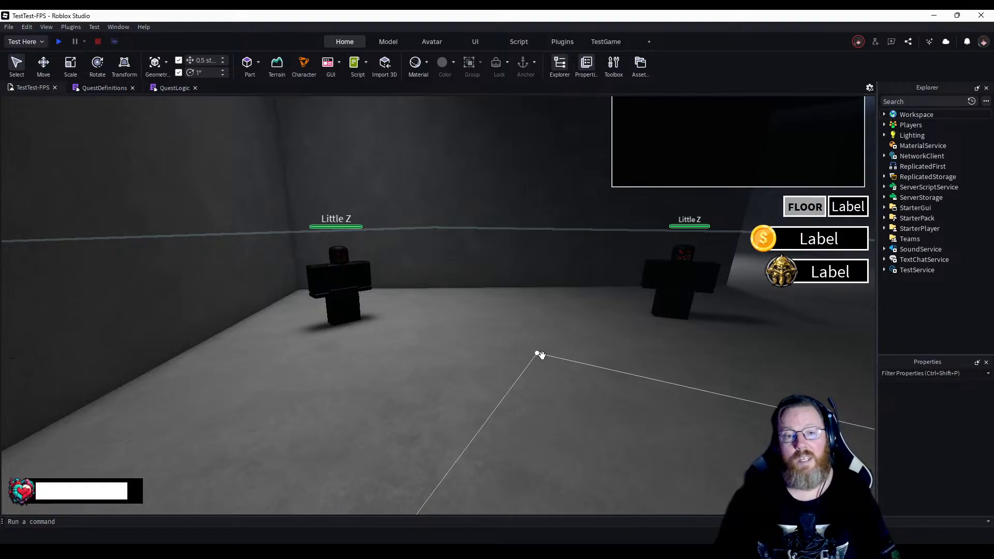
pyautogui.moveTo(442, 326); pyautogui.dragTo(444, 323, button='right')
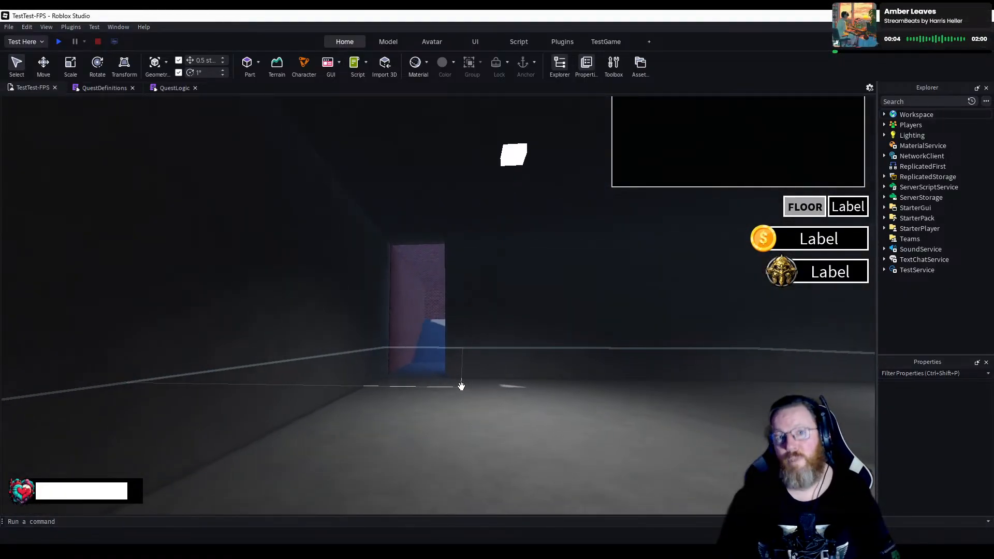
# Go through the doorway into the brick courtyard and inspect the ZTack enemy in the shaded corner.
pyautogui.press('w')
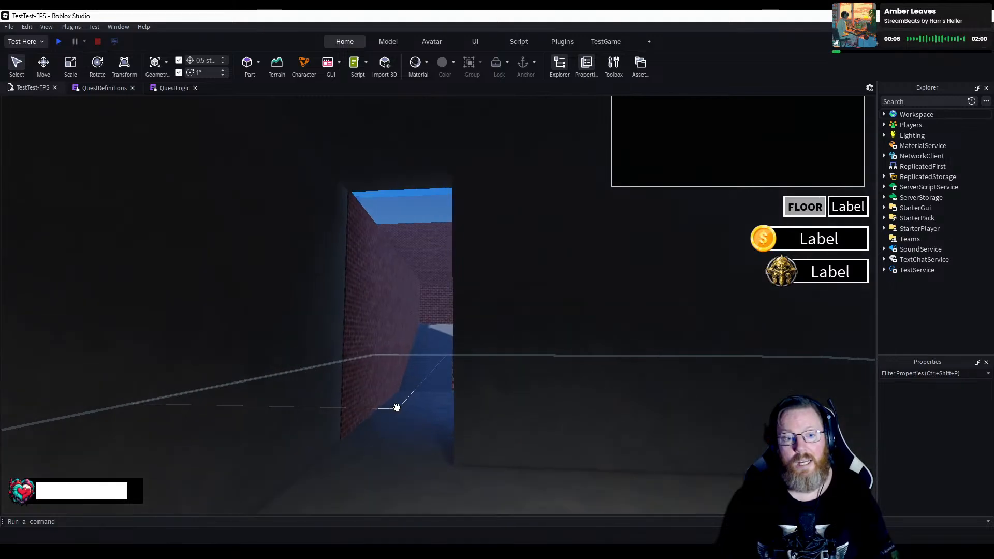
pyautogui.press('w')
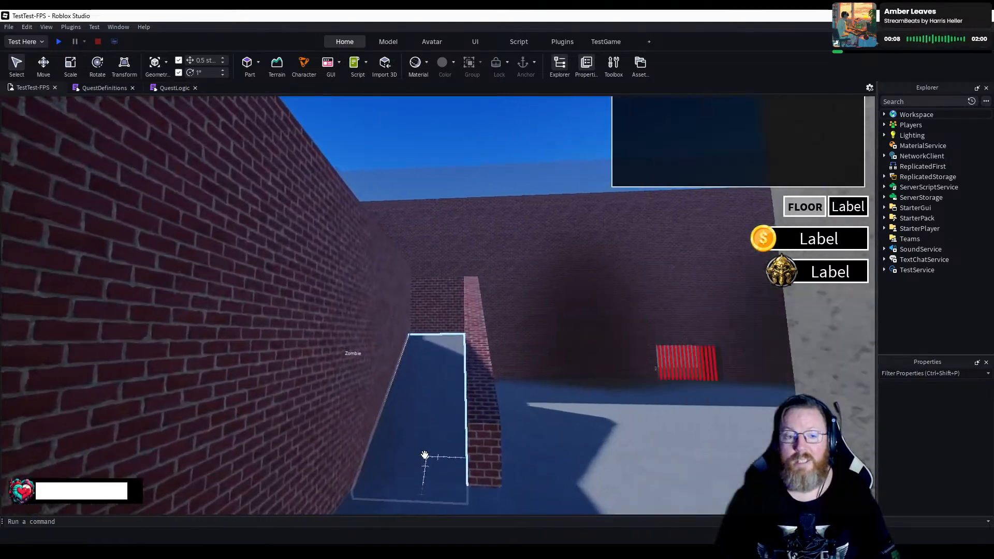
pyautogui.press('w')
pyautogui.moveTo(425, 454); pyautogui.dragTo(425, 454, button='right')
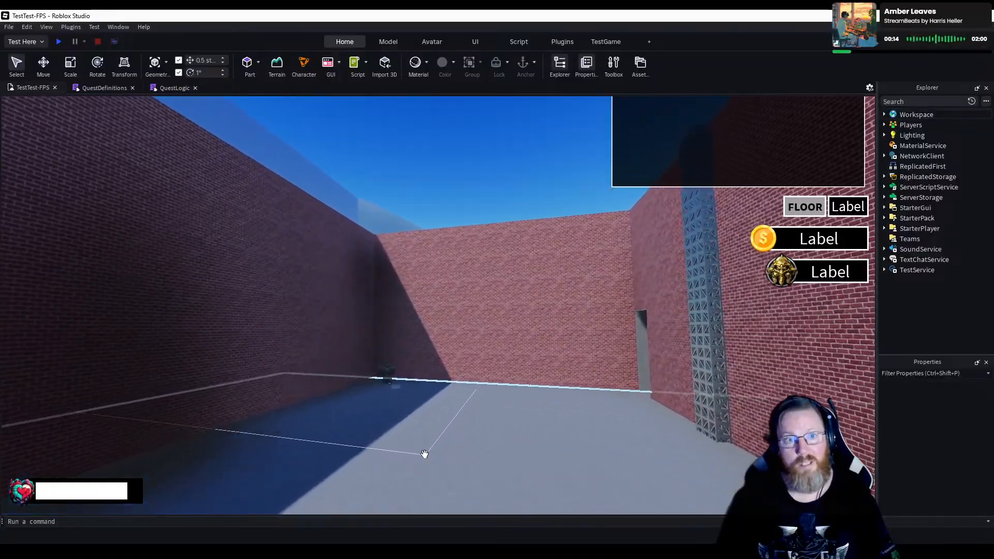
pyautogui.press('w')
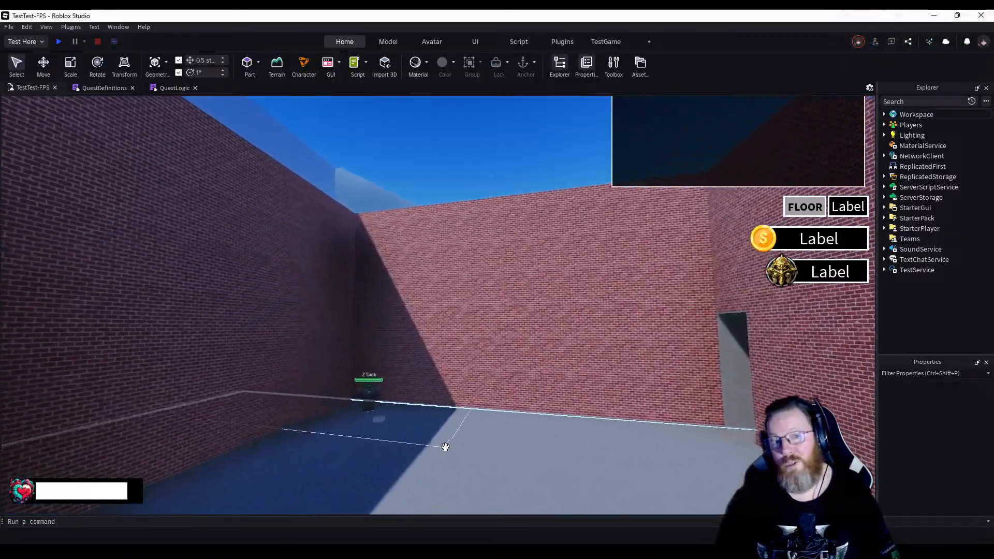
# Head back across the courtyard past the sloped brick wall and enter the doorway to the dark corridor.
pyautogui.moveTo(446, 446); pyautogui.dragTo(445, 446, button='right')
pyautogui.press('w')
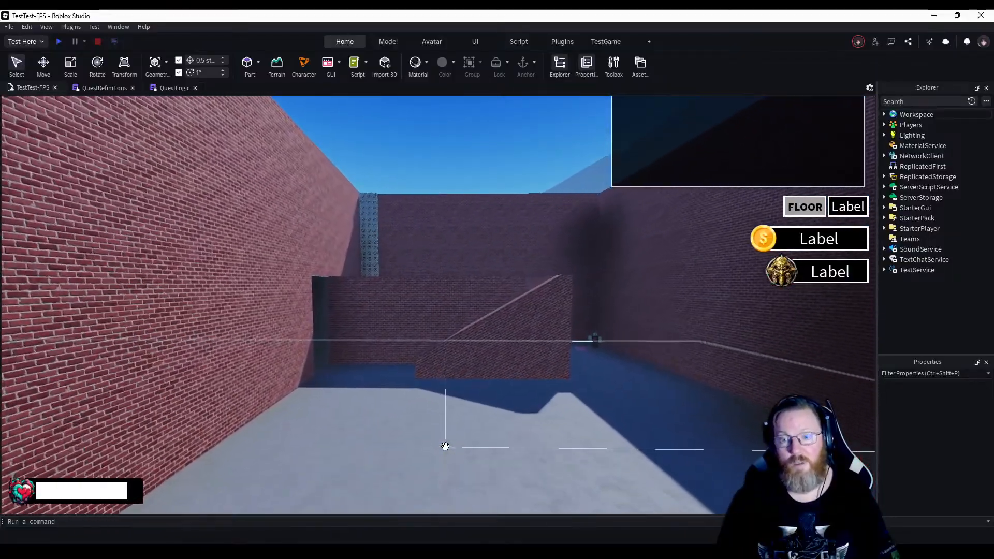
pyautogui.press('w')
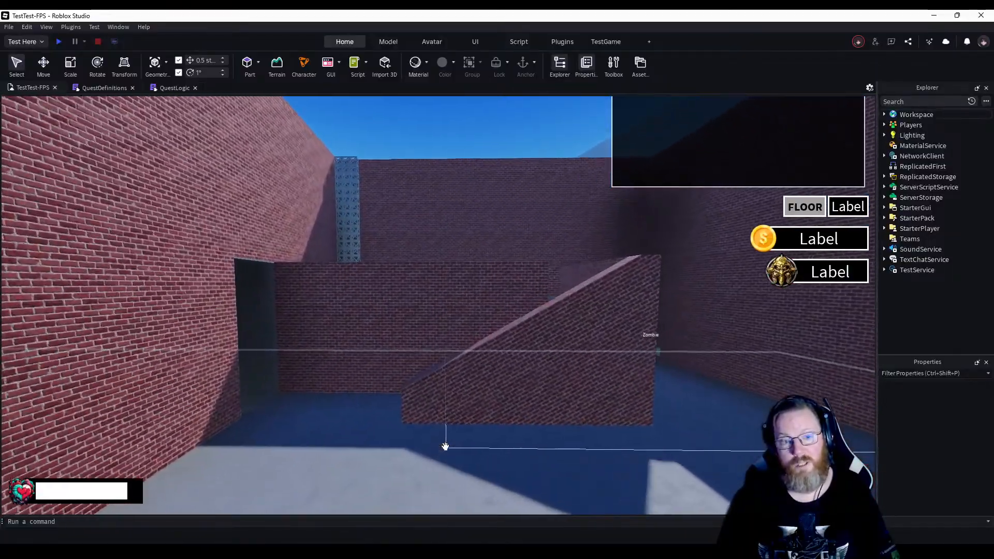
pyautogui.press('w')
pyautogui.moveTo(445, 446); pyautogui.dragTo(445, 446, button='right')
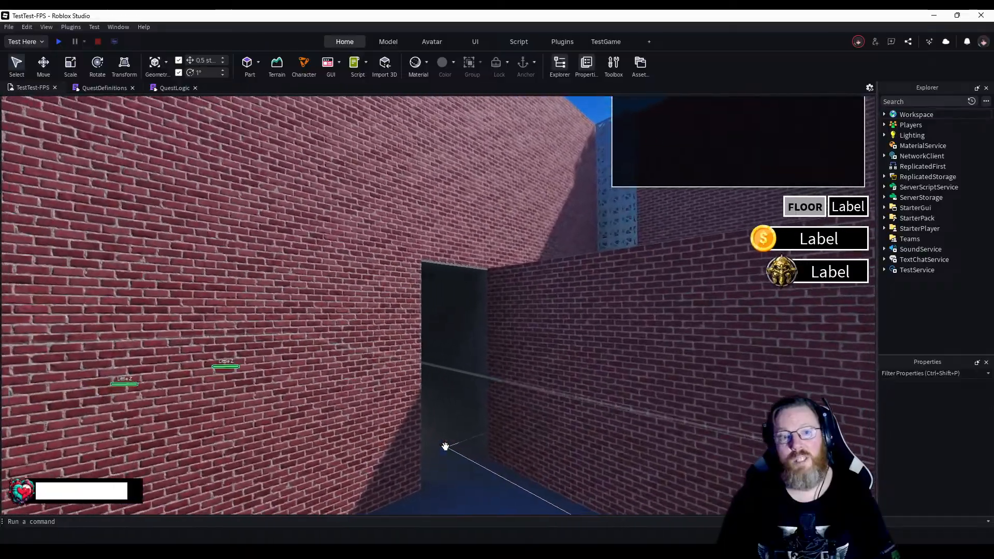
pyautogui.press('w')
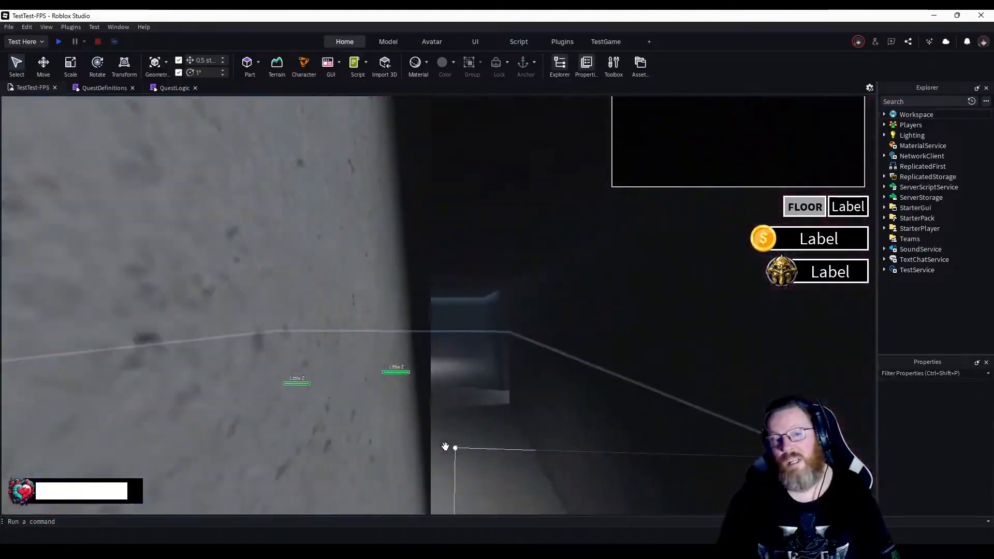
# Fly through the dark corridor and rooms to the brick-edged opening, looking over the interior walls and lit floor areas.
pyautogui.press('w')
pyautogui.moveTo(446, 446); pyautogui.dragTo(445, 446, button='right')
pyautogui.press('w')
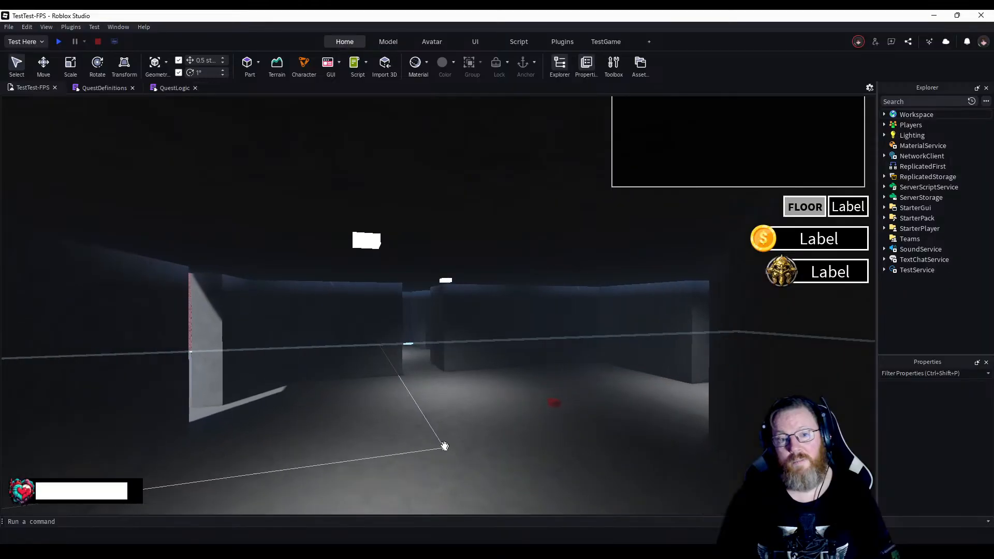
pyautogui.press('w')
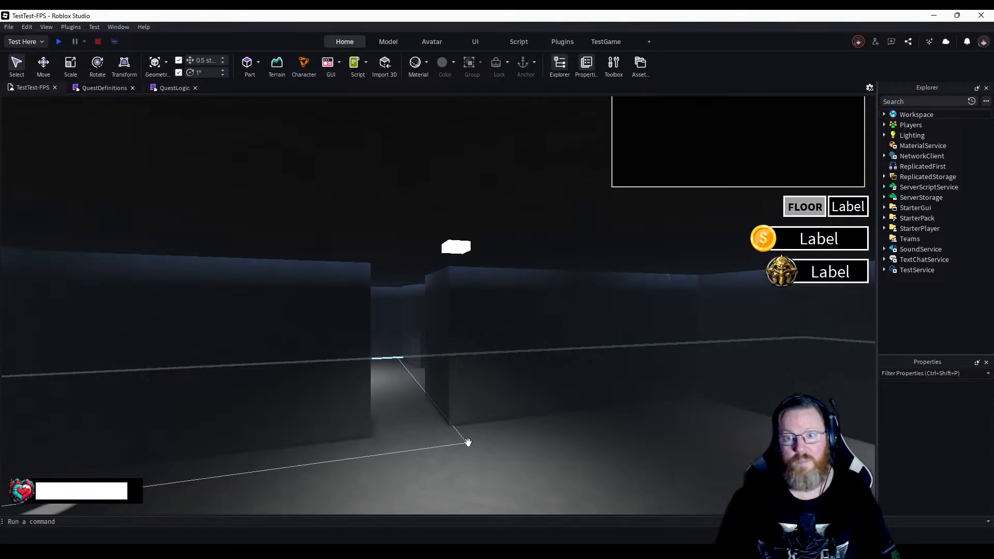
pyautogui.press('w')
pyautogui.moveTo(470, 467); pyautogui.dragTo(470, 467, button='right')
pyautogui.press('w')
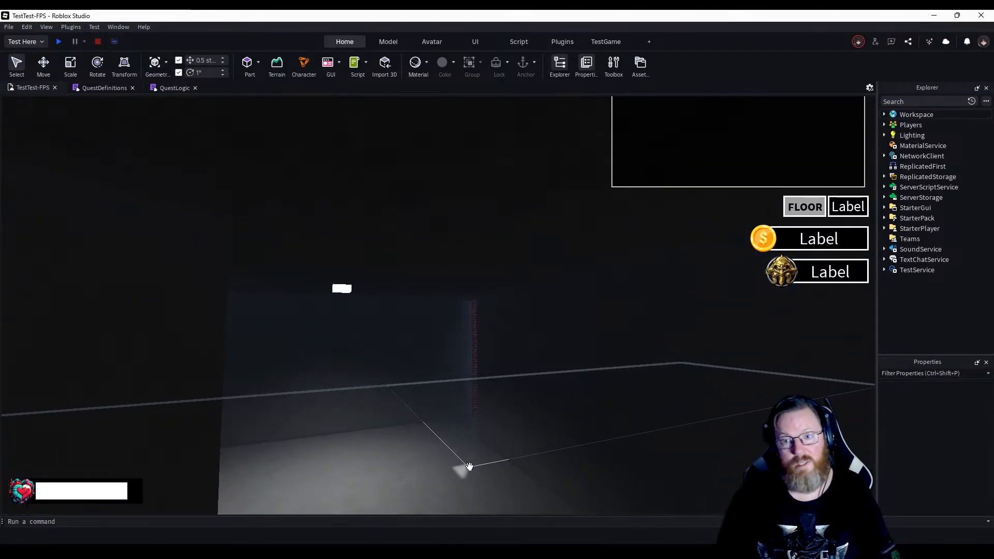
pyautogui.press('w')
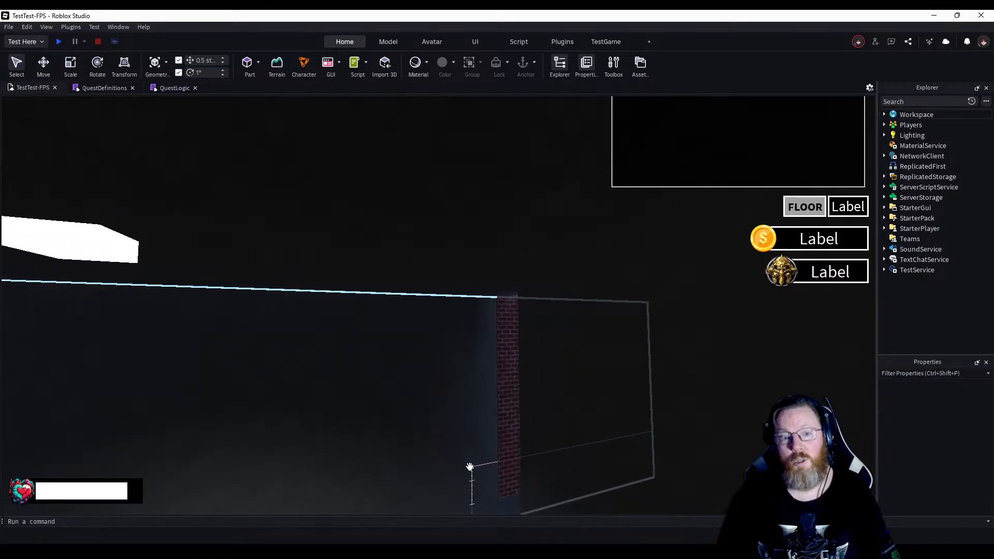
pyautogui.press('w')
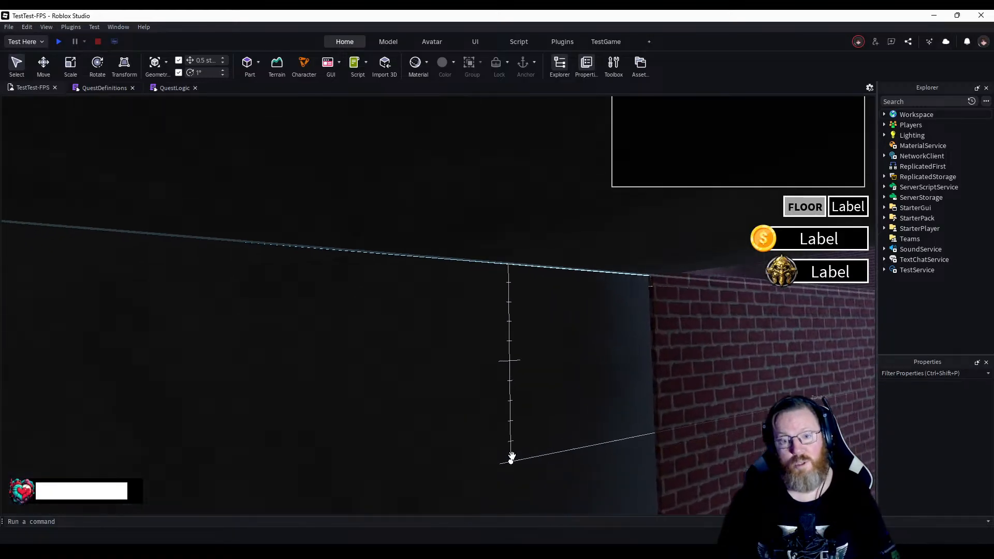
# Pass the brick walls, enter the doorway to the dark building and inspect the two Little Z enemies.
pyautogui.press('w')
pyautogui.moveTo(512, 456); pyautogui.dragTo(513, 455, button='right')
pyautogui.press('w')
pyautogui.press('w')
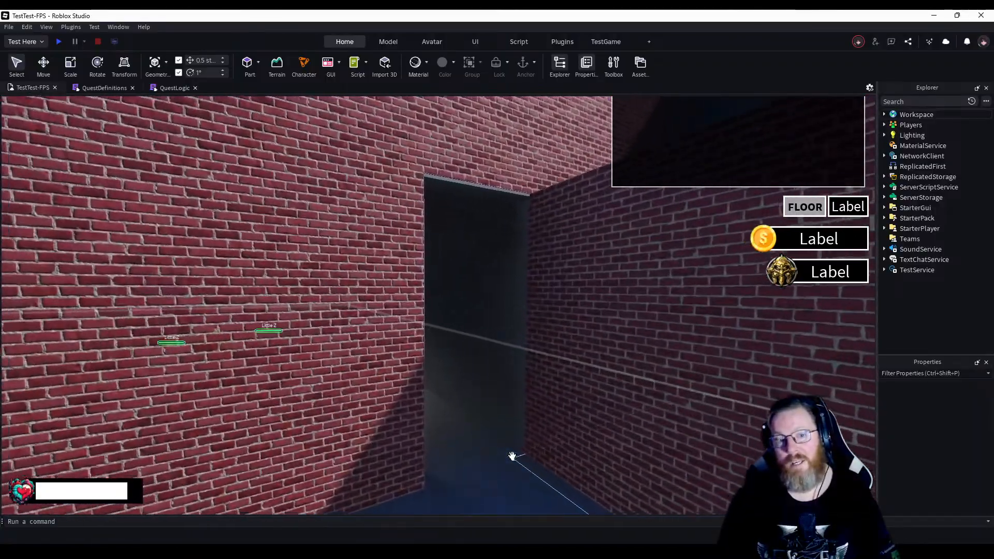
pyautogui.press('w')
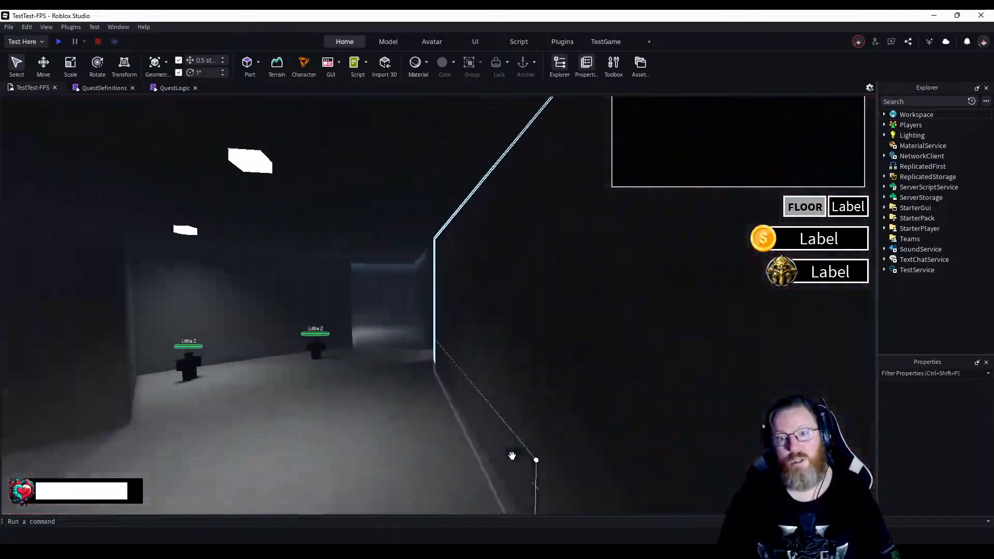
pyautogui.press('w')
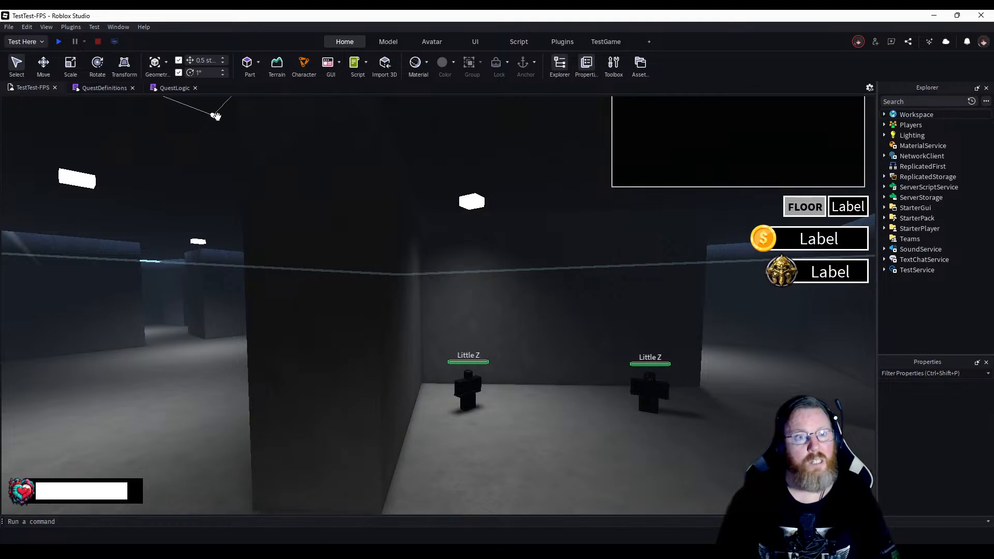
# Disable Enable Camera in the game's Communication settings and save the change.
pyautogui.click(27, 27)
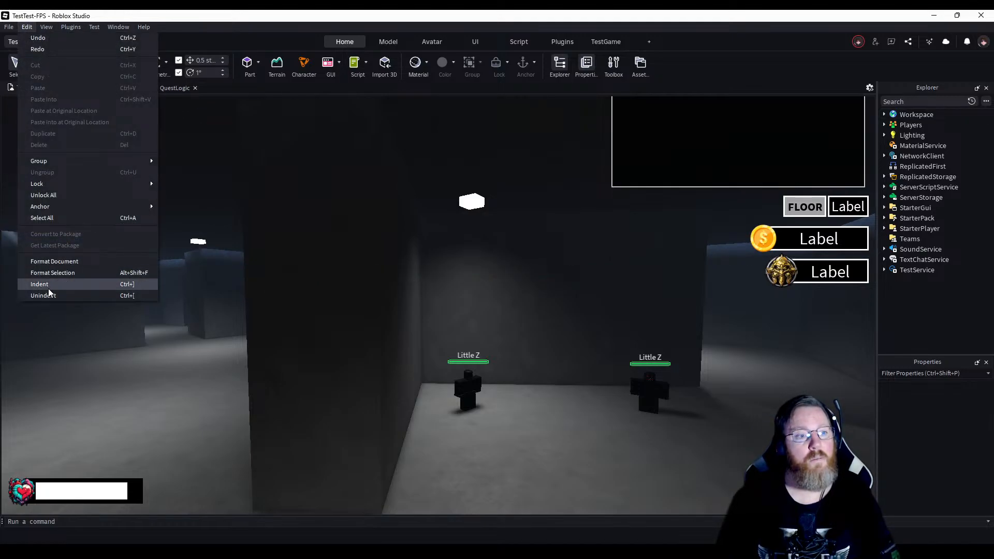
pyautogui.moveTo(8, 28)
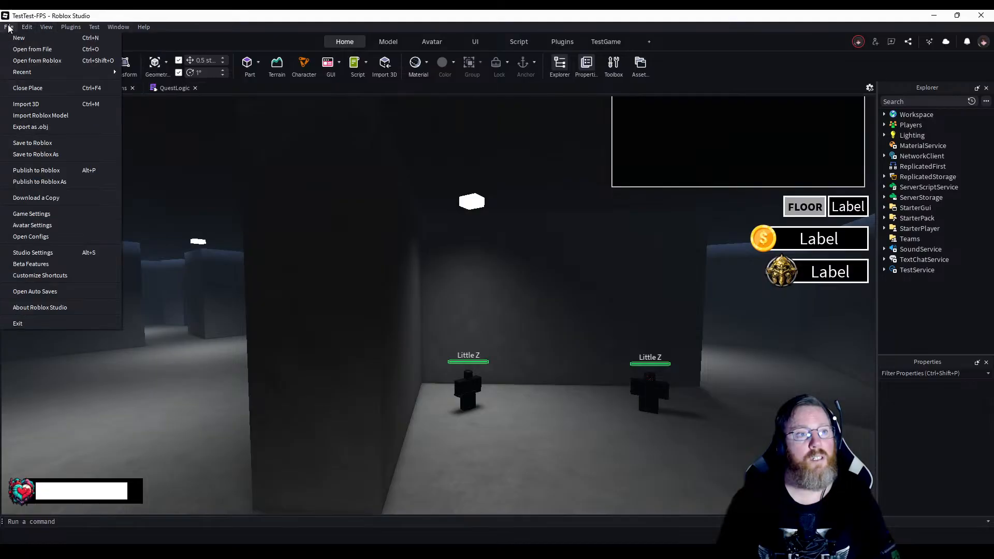
pyautogui.click(39, 214)
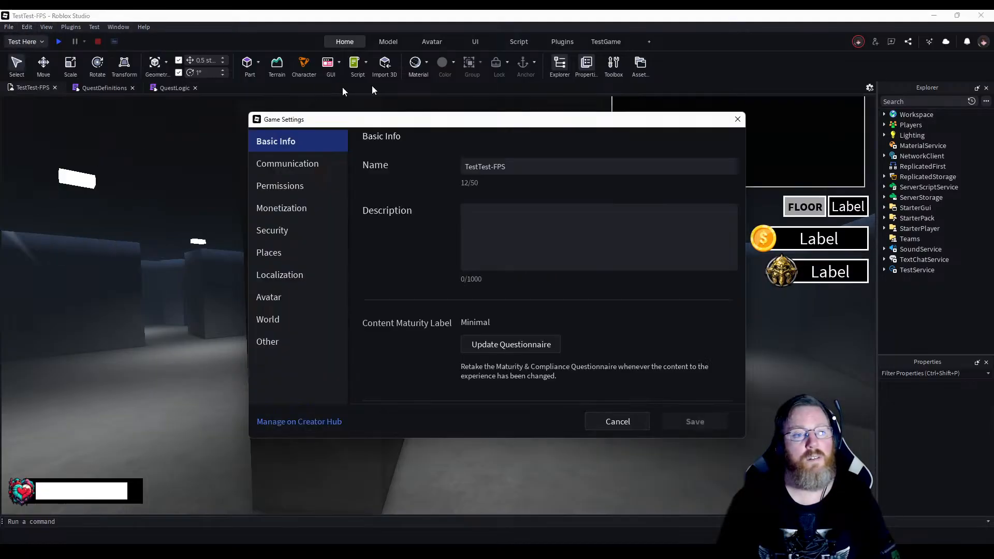
pyautogui.click(277, 164)
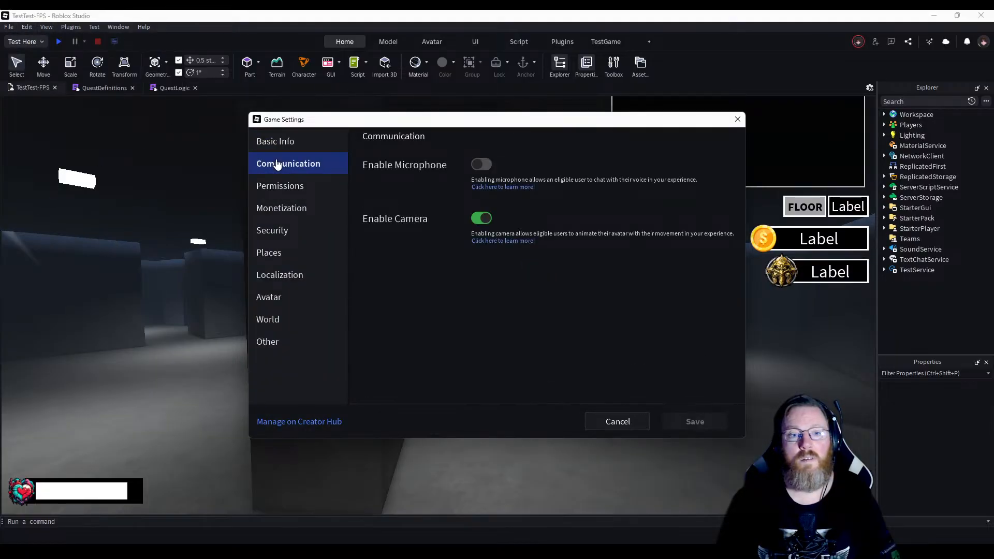
pyautogui.click(481, 218)
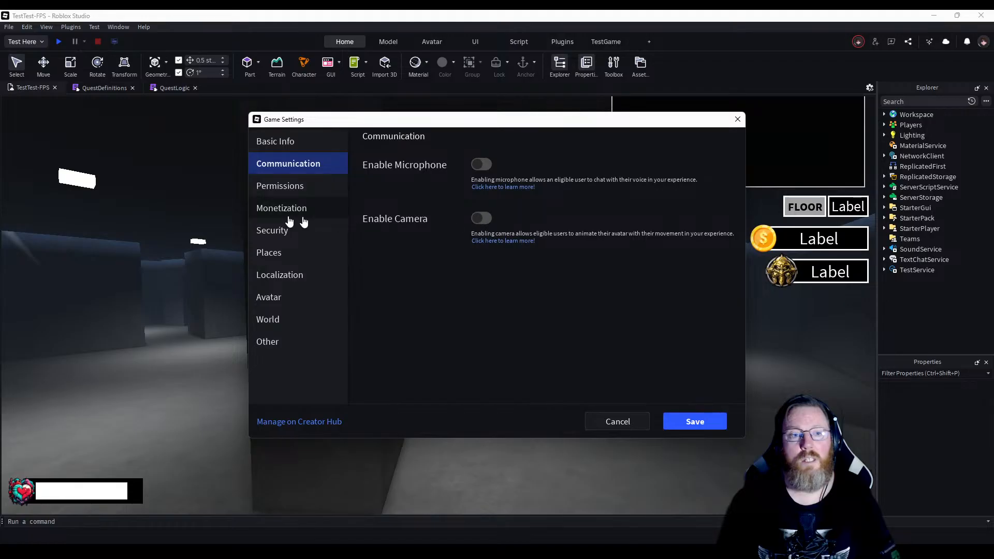
pyautogui.click(713, 424)
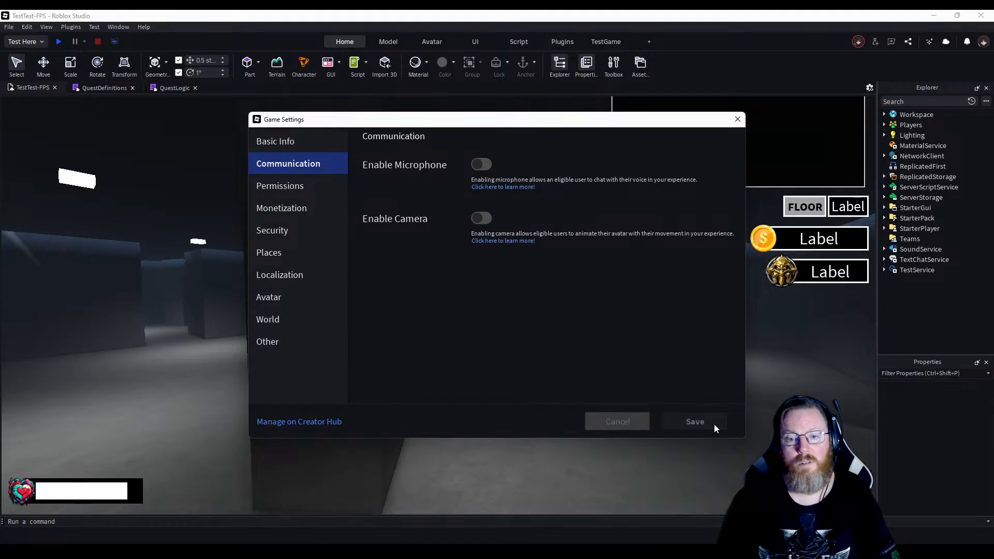
# Review the game's Security settings, including Allow HTTP Requests and Studio access to API services, and leave without saving.
pyautogui.click(9, 27)
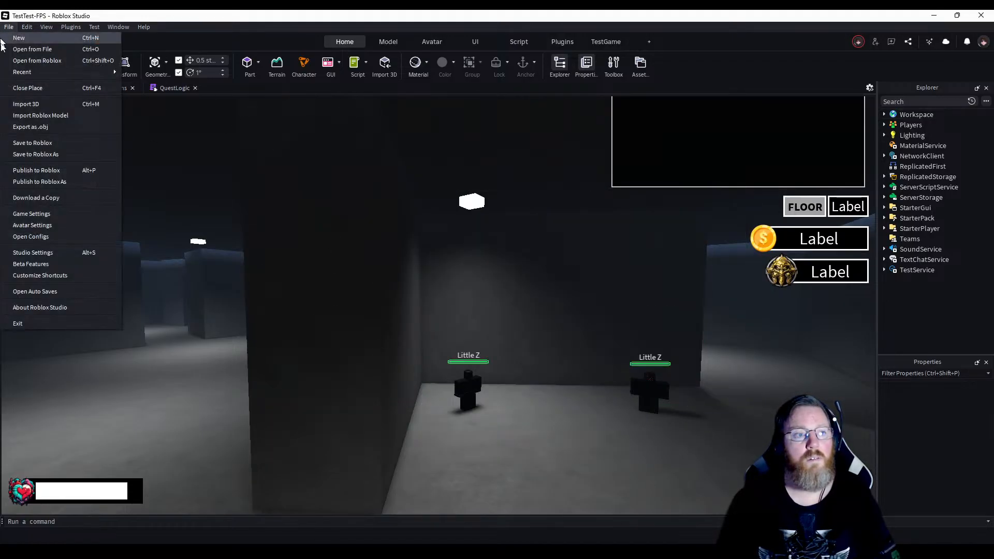
pyautogui.click(35, 217)
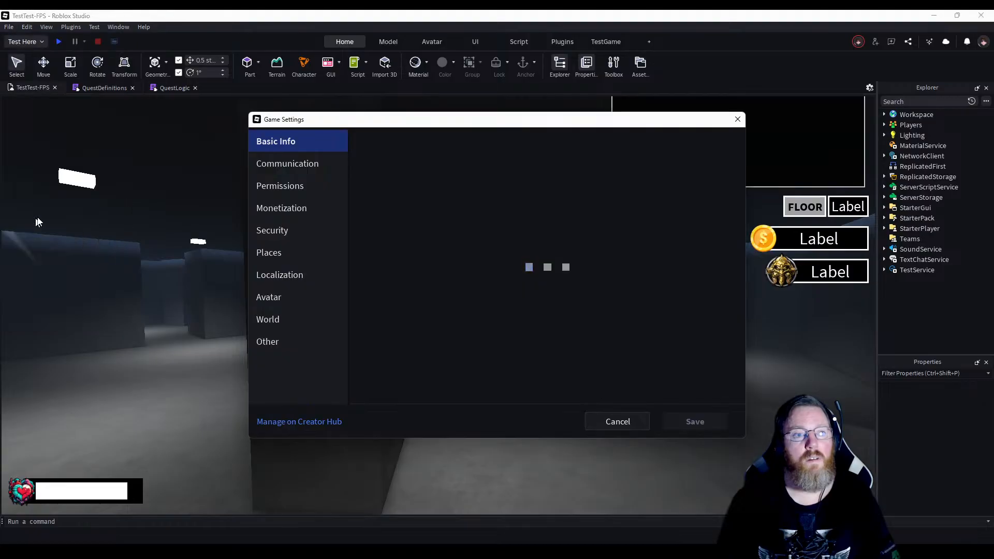
pyautogui.click(279, 232)
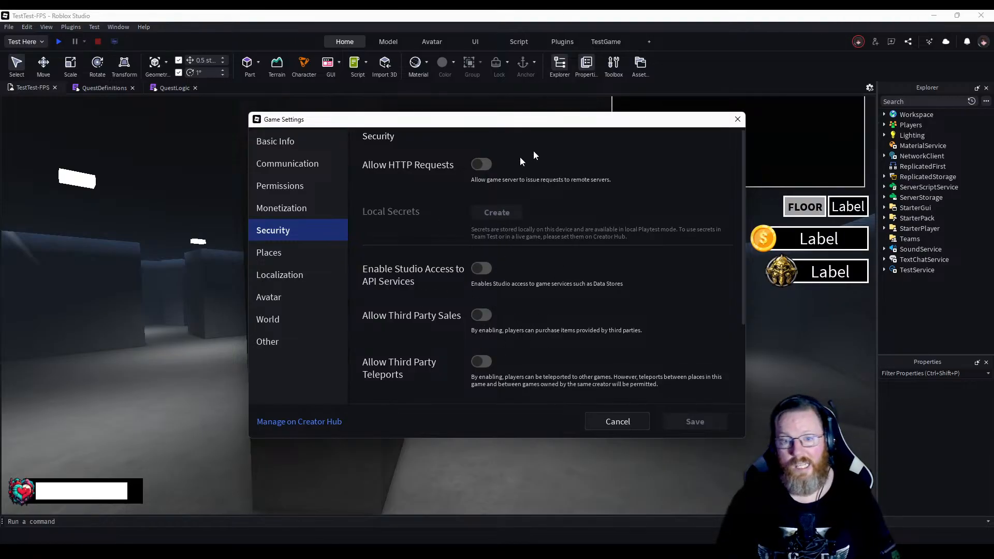
pyautogui.click(601, 426)
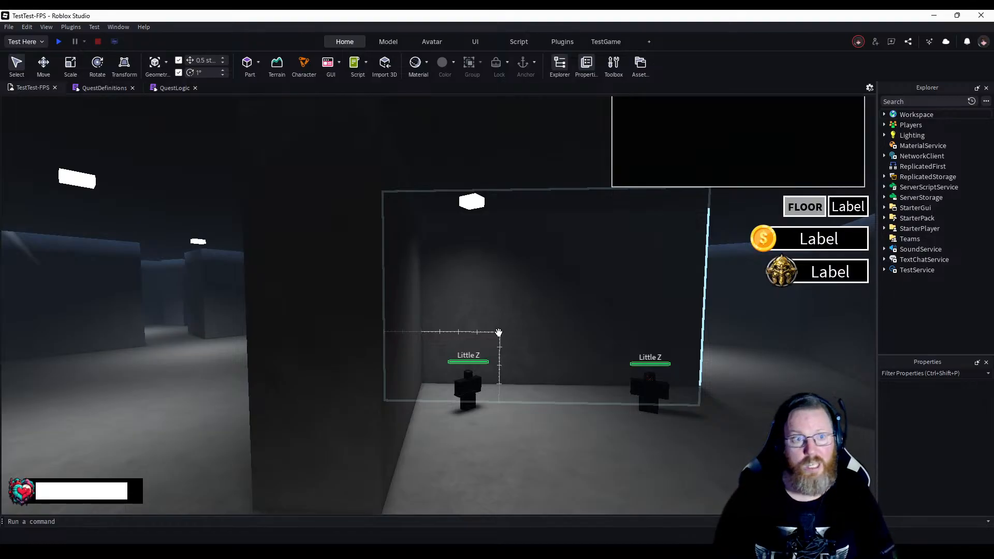
# Look over the QuestDefinitions and QuestLogic scripts and return to the 3D level view.
pyautogui.click(170, 88)
pyautogui.click(104, 88)
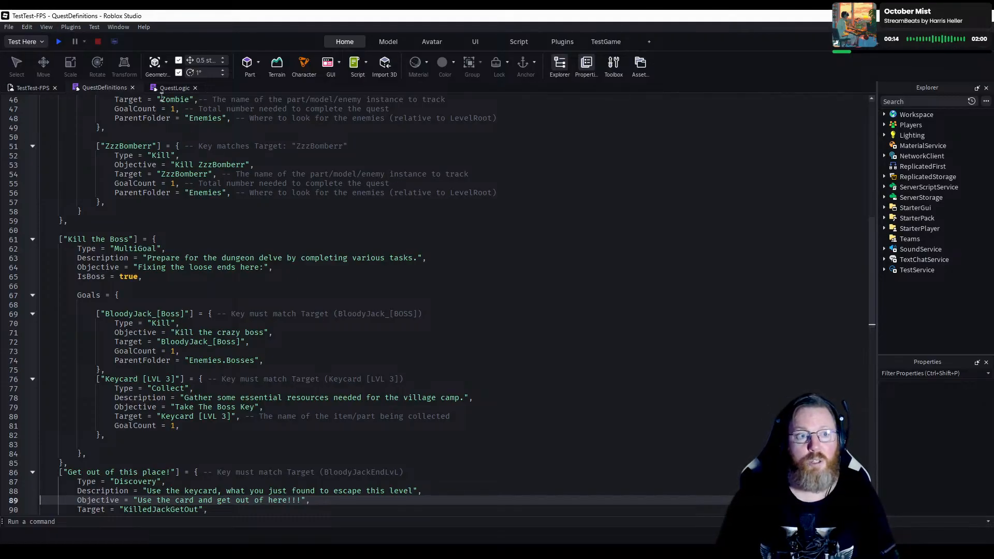
pyautogui.click(160, 89)
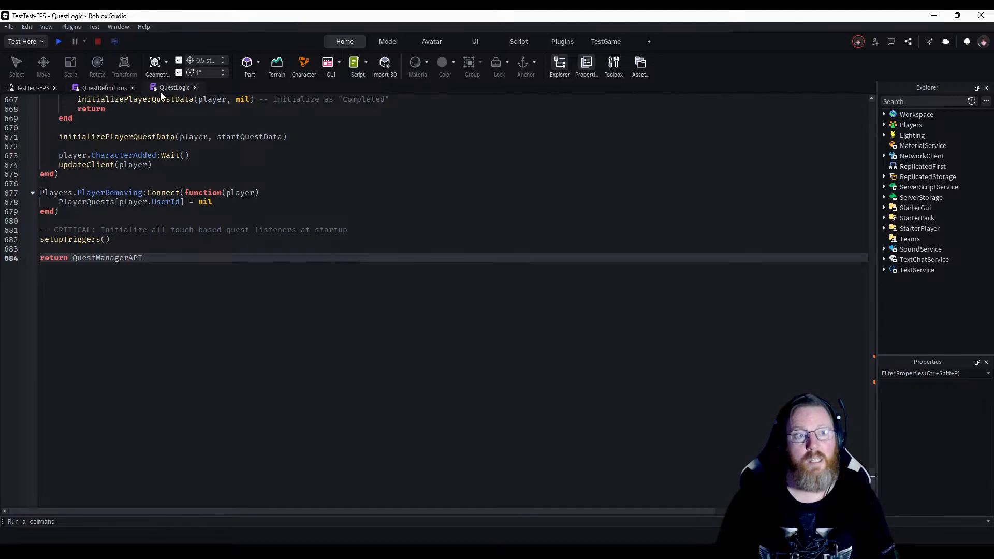
pyautogui.click(25, 88)
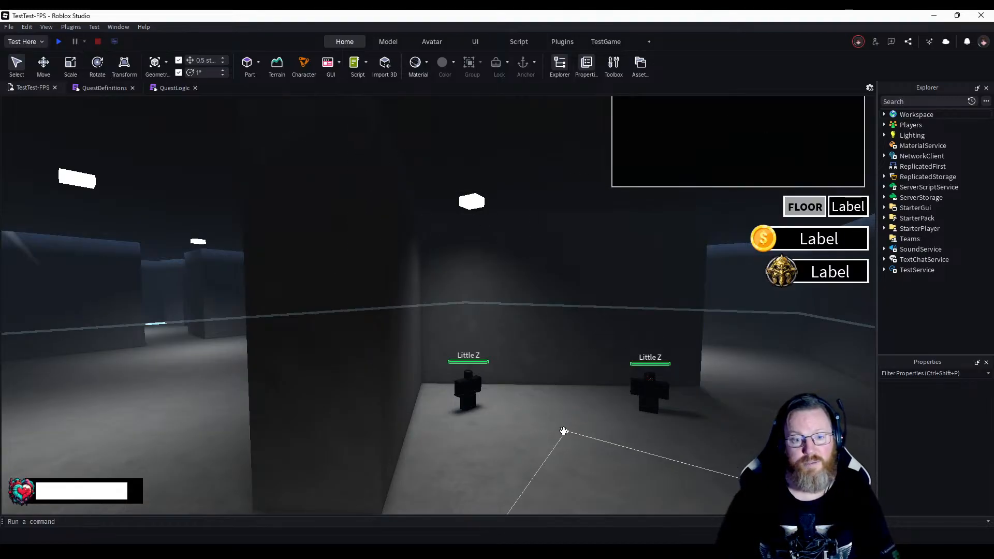
# Fly from the Little Z room out into the brick courtyard and inspect the Zombie beyond the sloped wall.
pyautogui.moveTo(563, 431); pyautogui.dragTo(539, 426, button='right')
pyautogui.press('w')
pyautogui.press('w')
pyautogui.press('w')
pyautogui.press('w')
pyautogui.press('w')
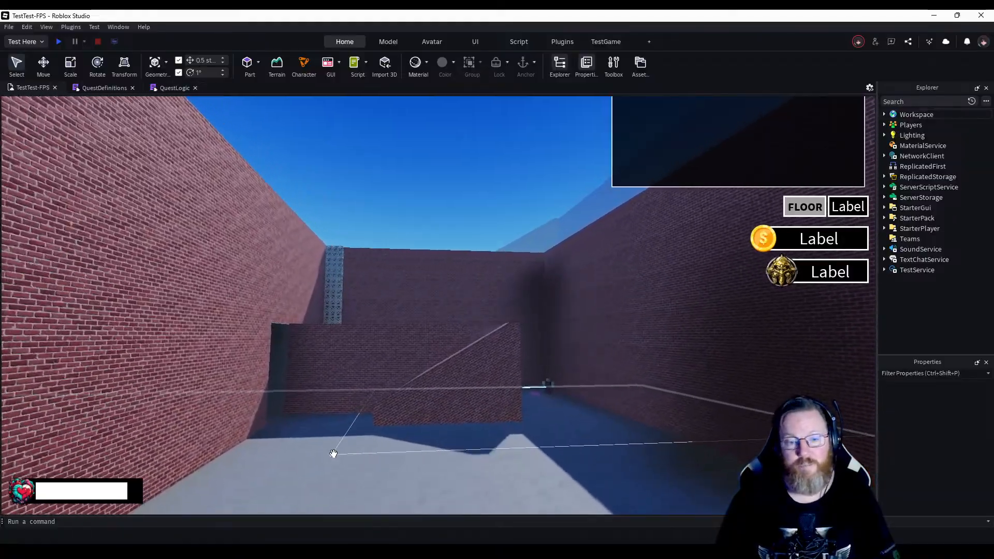
pyautogui.press('w')
pyautogui.moveTo(334, 454); pyautogui.dragTo(331, 453, button='right')
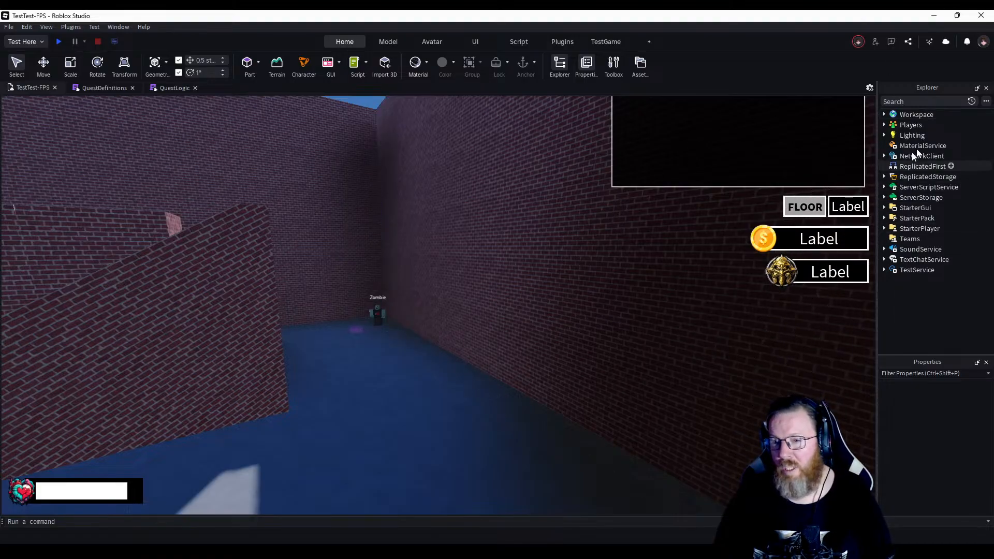
# Close the Explorer and Properties panels and restore both.
pyautogui.click(986, 88)
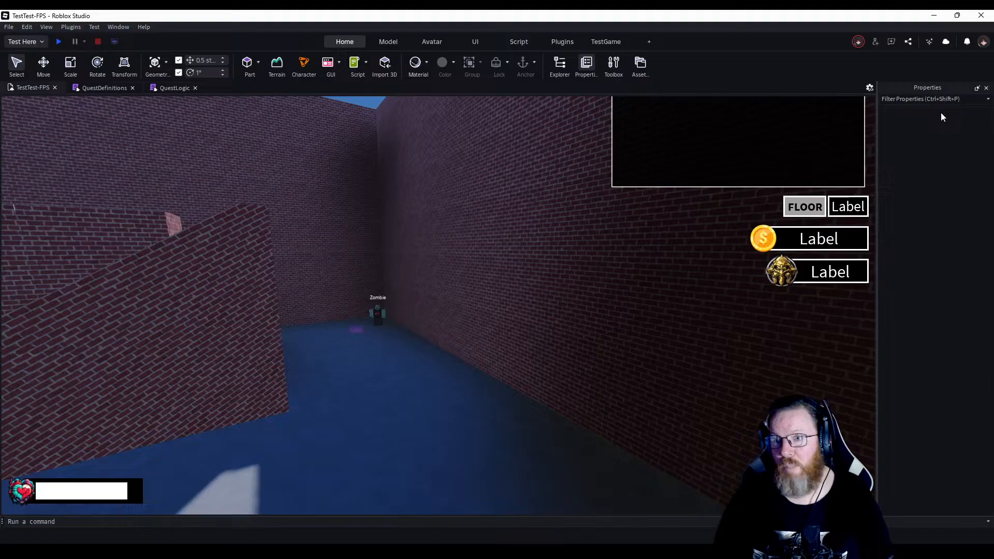
pyautogui.click(986, 88)
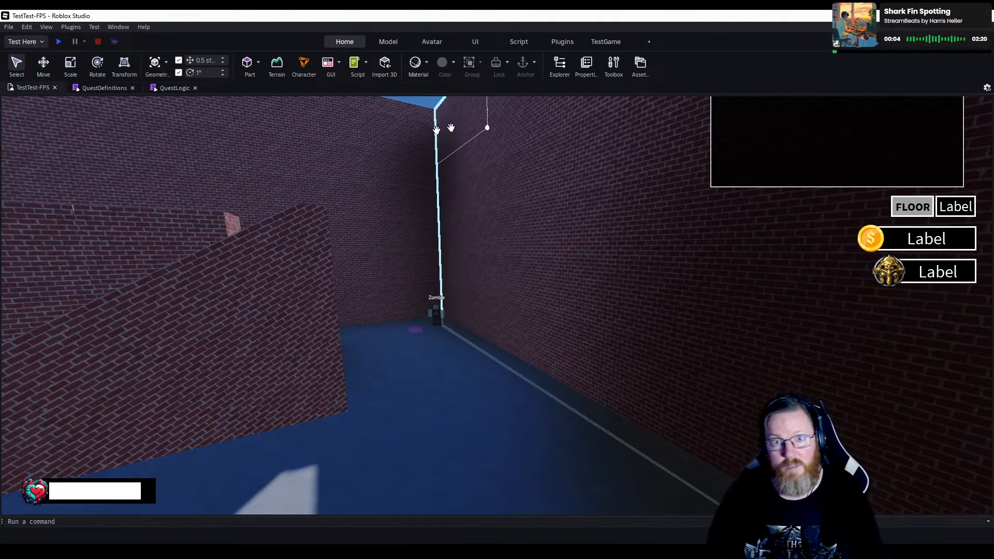
pyautogui.click(586, 63)
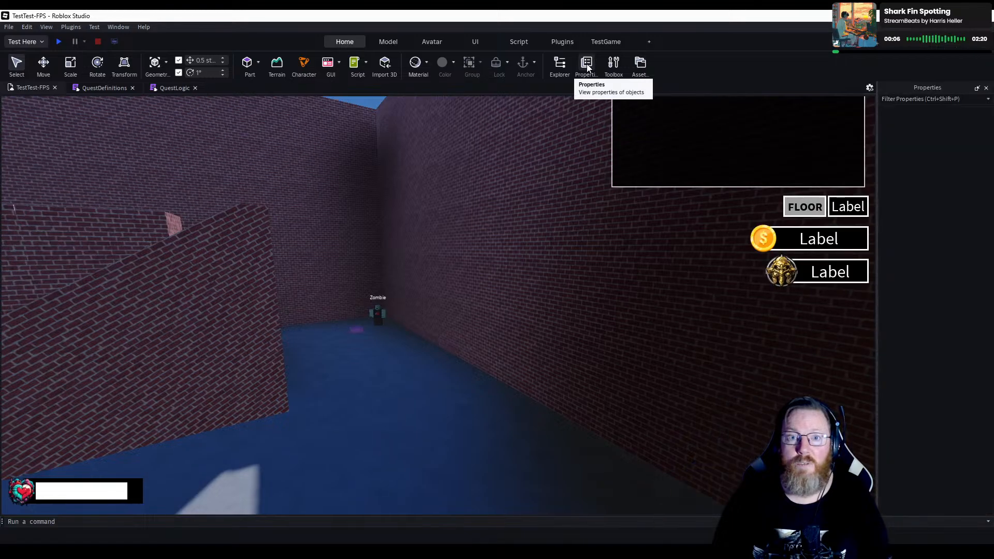
pyautogui.click(559, 63)
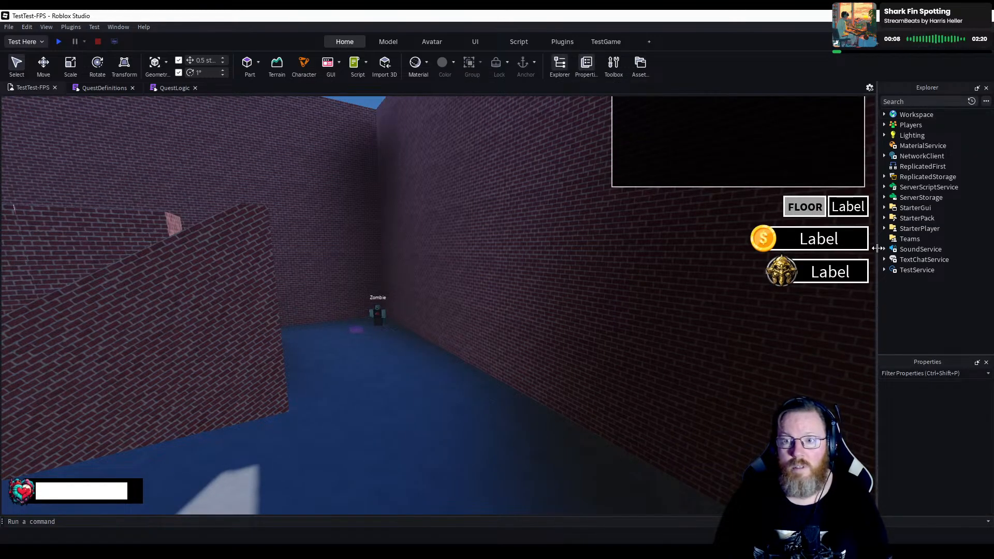
# Try a very wide and a narrow Explorer and Properties layout, and settle on a moderately narrow width.
pyautogui.moveTo(877, 250); pyautogui.dragTo(315, 290)
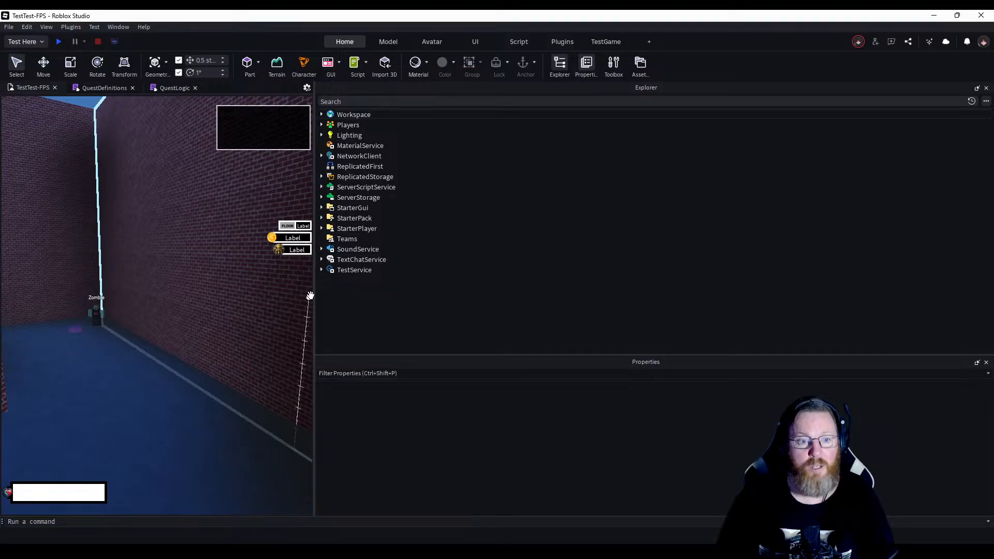
pyautogui.moveTo(314, 296); pyautogui.dragTo(920, 304)
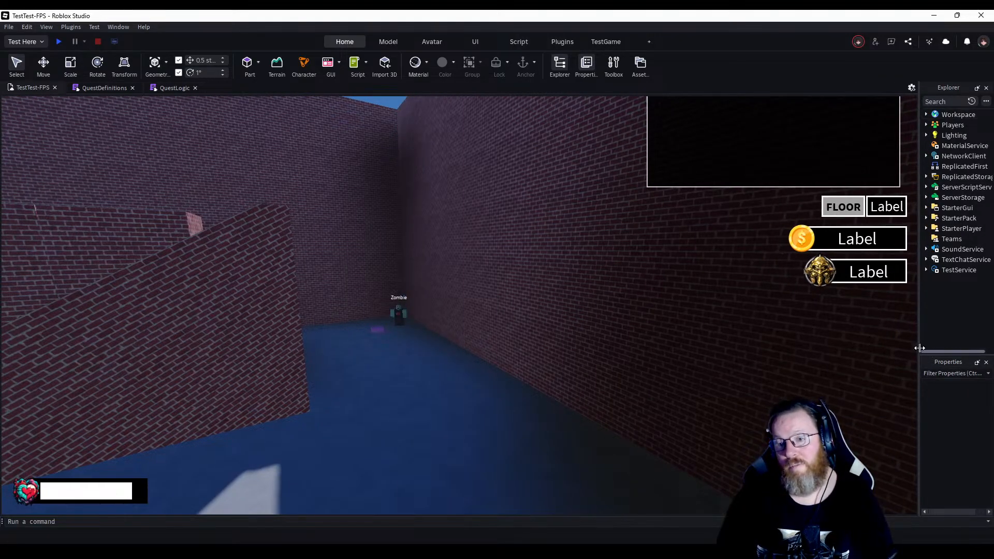
pyautogui.moveTo(919, 349); pyautogui.dragTo(867, 359)
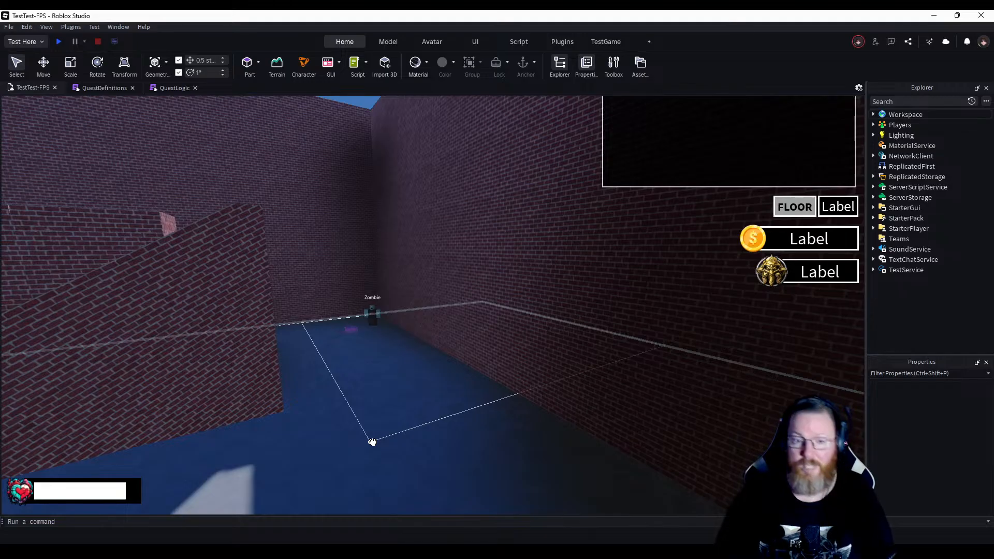
# Fly up out of the courtyard and view the level from above its walls beside the spawn platform.
pyautogui.moveTo(373, 443); pyautogui.dragTo(370, 451, button='right')
pyautogui.press('w')
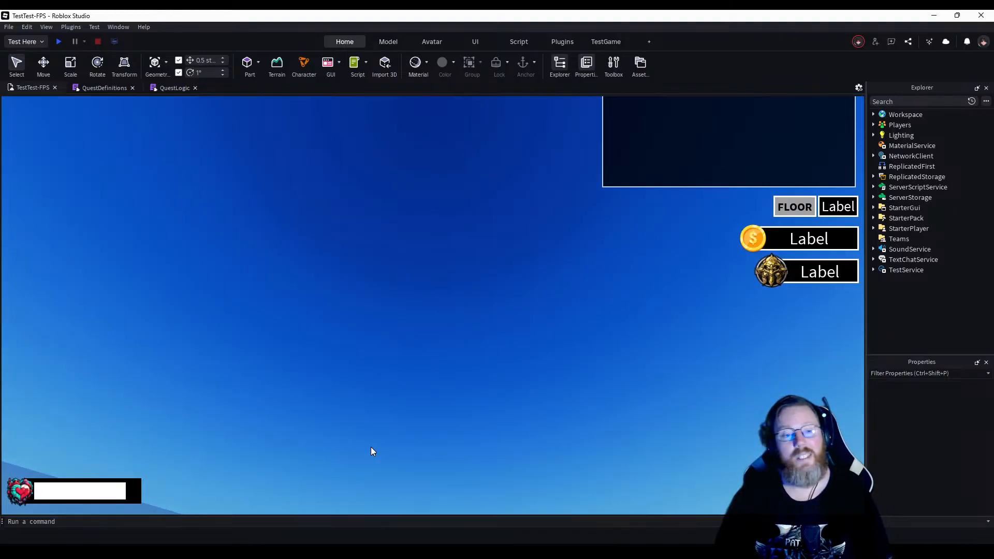
pyautogui.moveTo(371, 447); pyautogui.dragTo(371, 446, button='right')
pyautogui.press('w')
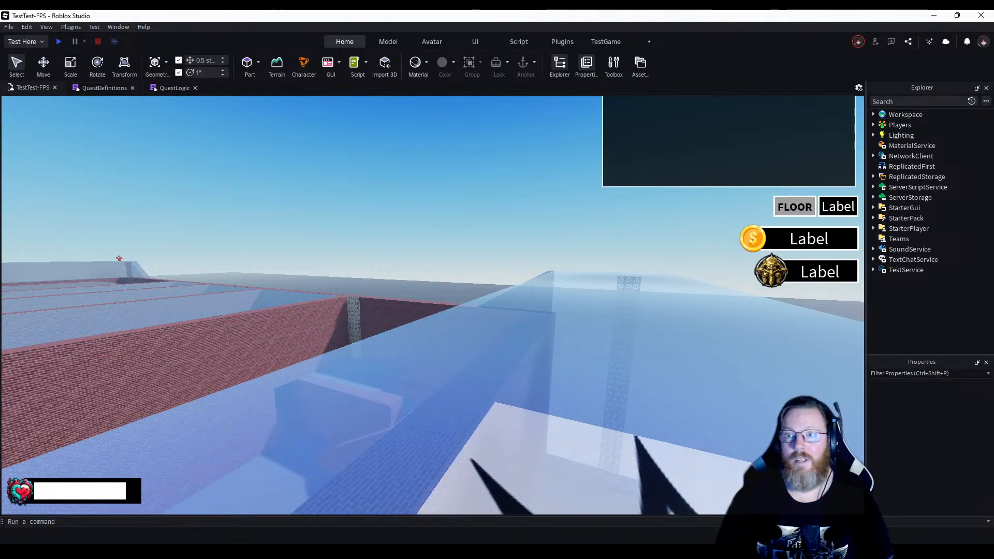
# Hide the Explorer and Properties panels, start a playtest and equip the first weapon.
pyautogui.click(986, 89)
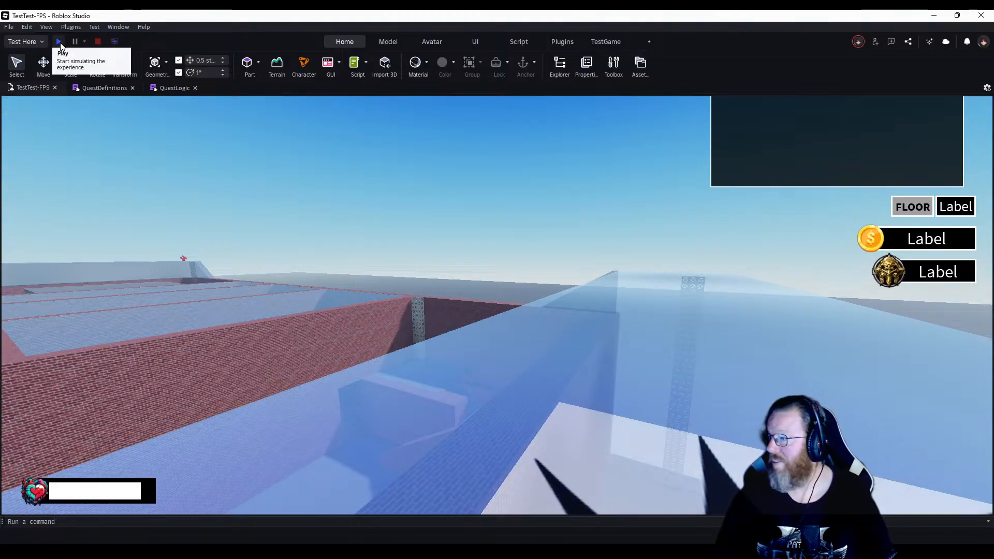
pyautogui.click(60, 46)
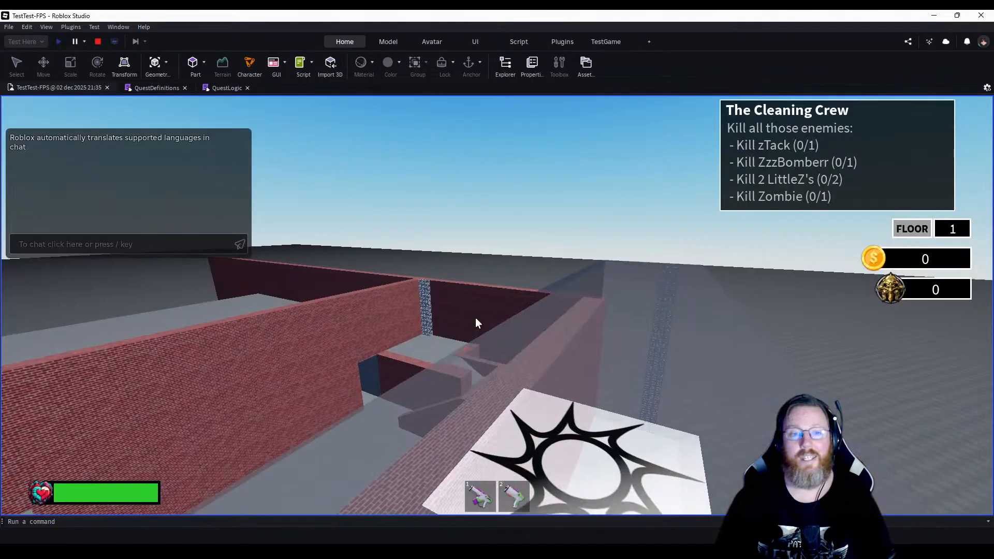
pyautogui.press('1')
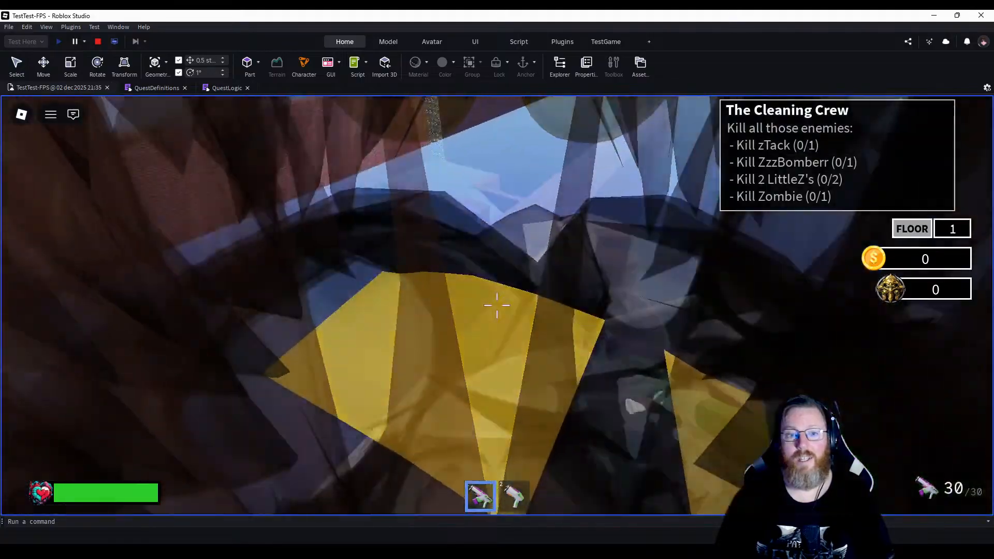
# Move down into the brick-walled area, shoot the Zombie, reload the weapon and collect the dropped coin.
pyautogui.press('w')
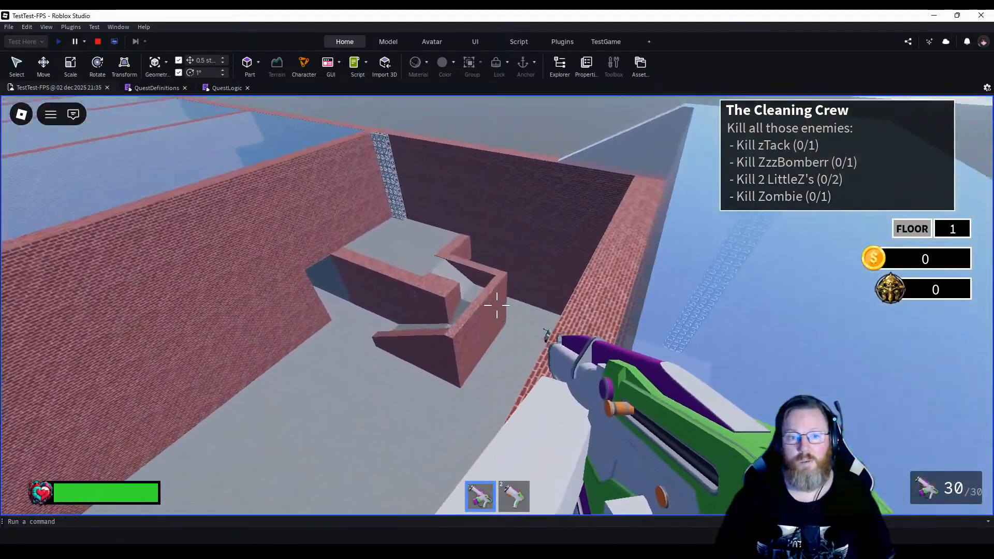
pyautogui.press('w')
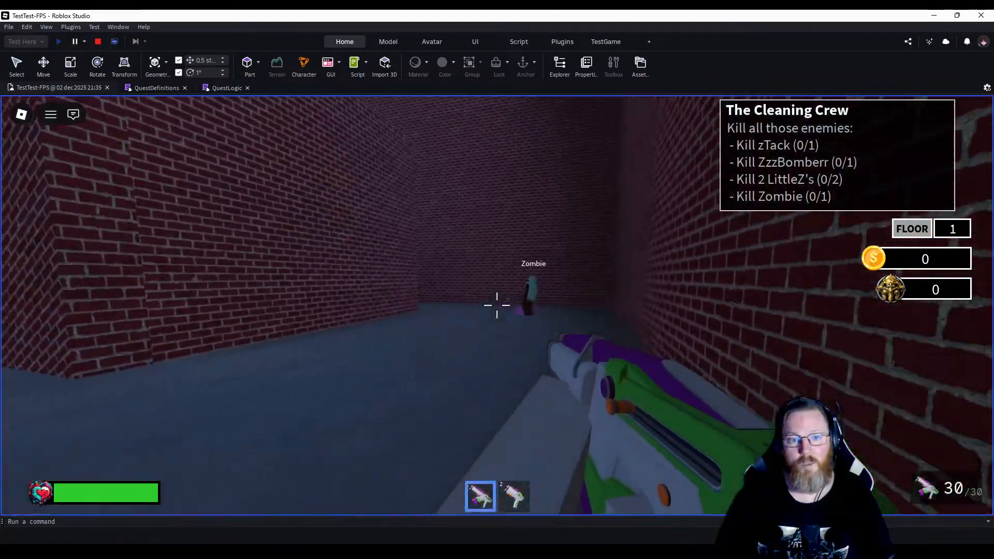
pyautogui.moveTo(497, 306); pyautogui.dragTo(496, 306)
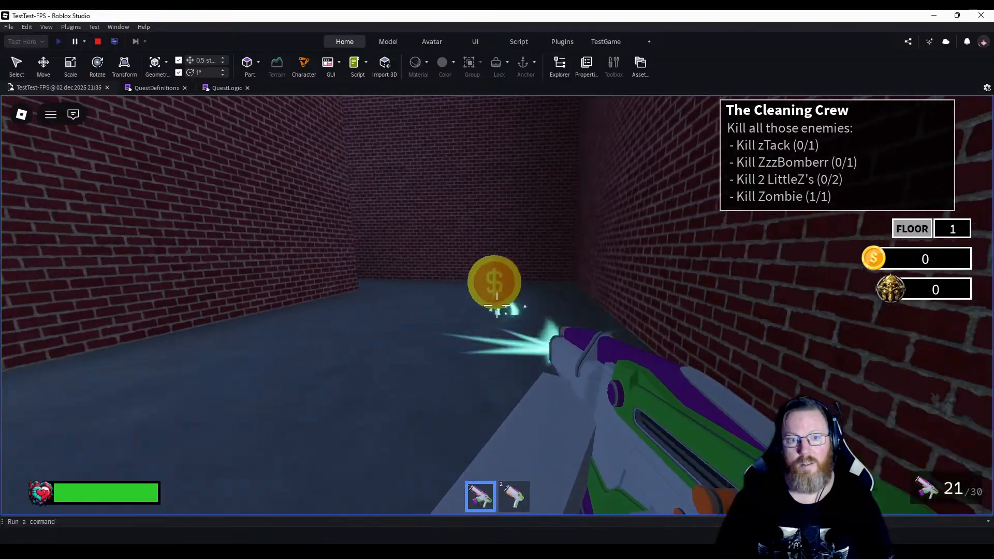
pyautogui.press('r')
pyautogui.press('w')
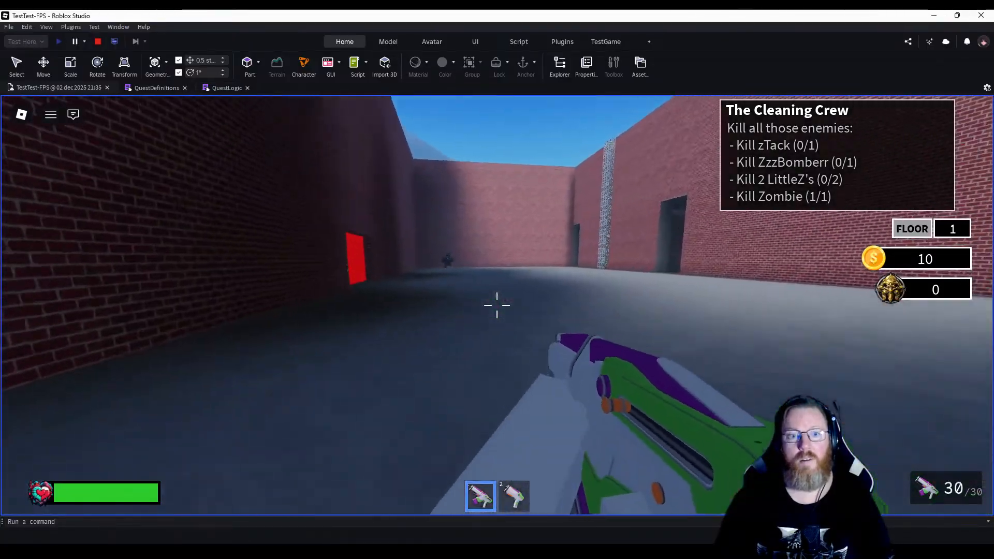
# Cross the courtyard past the red barred gate, shoot the zTack enemy and collect its coin.
pyautogui.press('w')
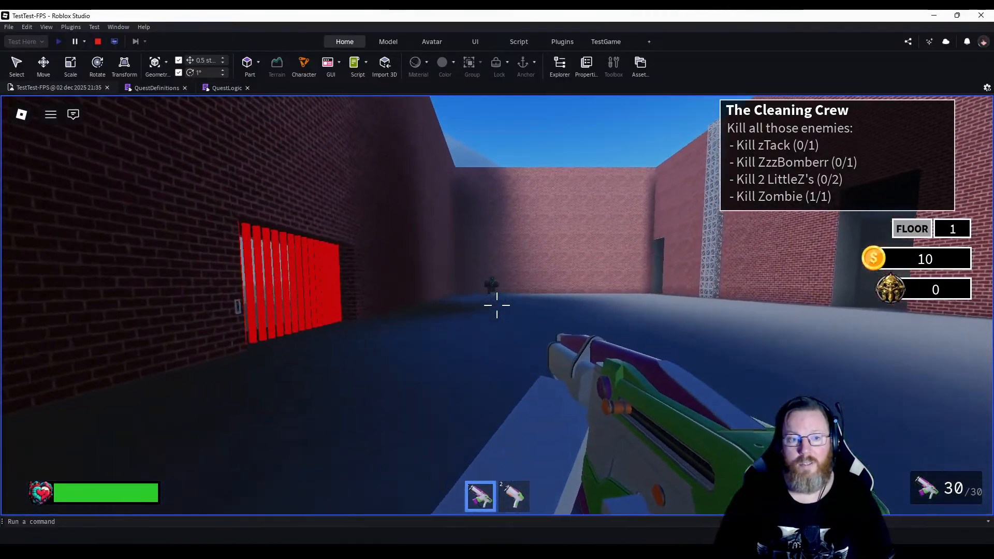
pyautogui.press('w')
pyautogui.press('w')
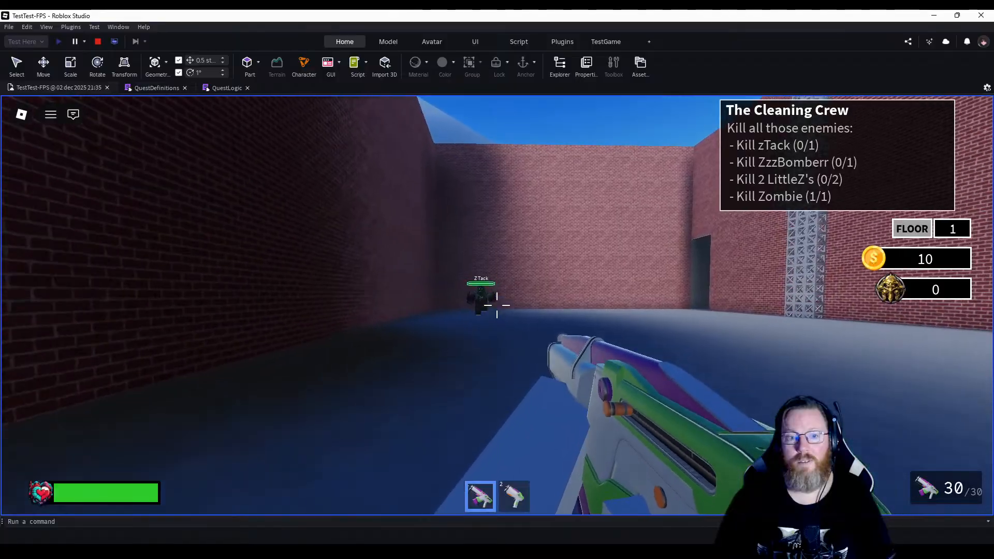
pyautogui.click(496, 305)
pyautogui.click(496, 305)
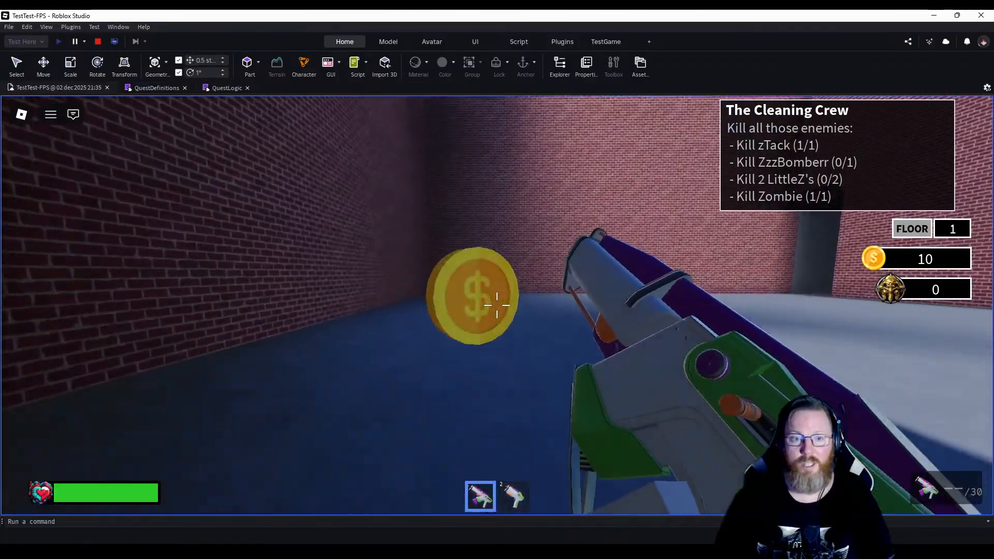
pyautogui.press('w')
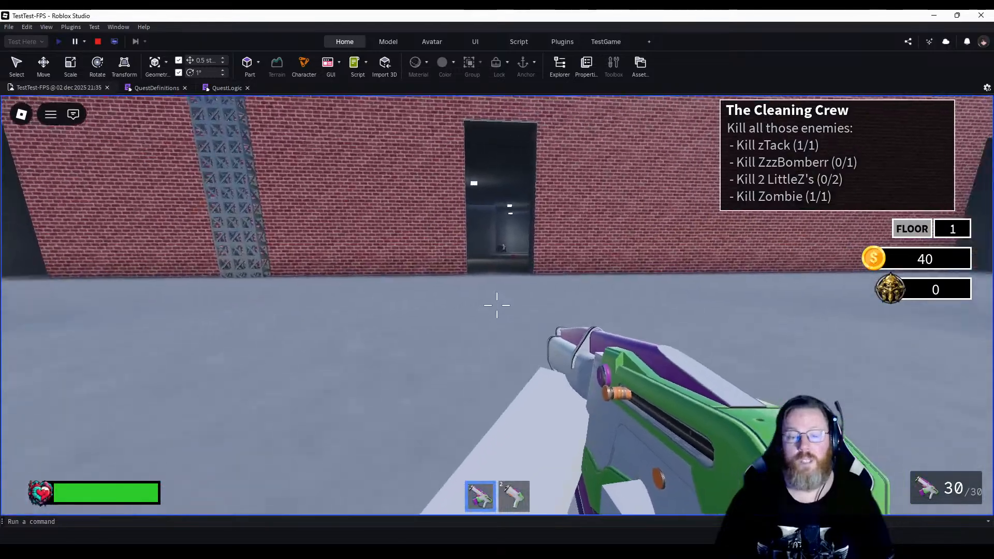
# Enter the dark concrete building through the brick wall's doorway and inspect the red block on its floor.
pyautogui.press('w')
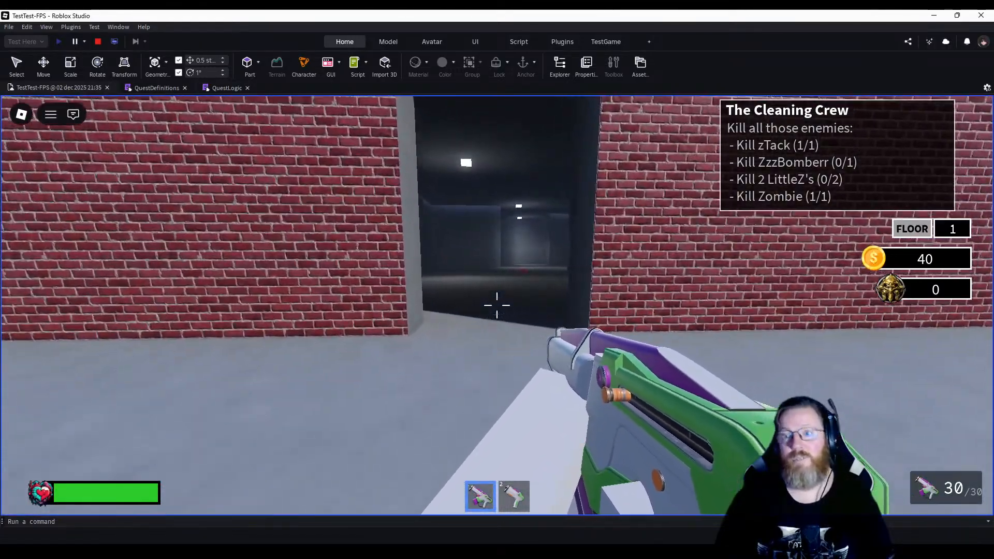
pyautogui.press('w')
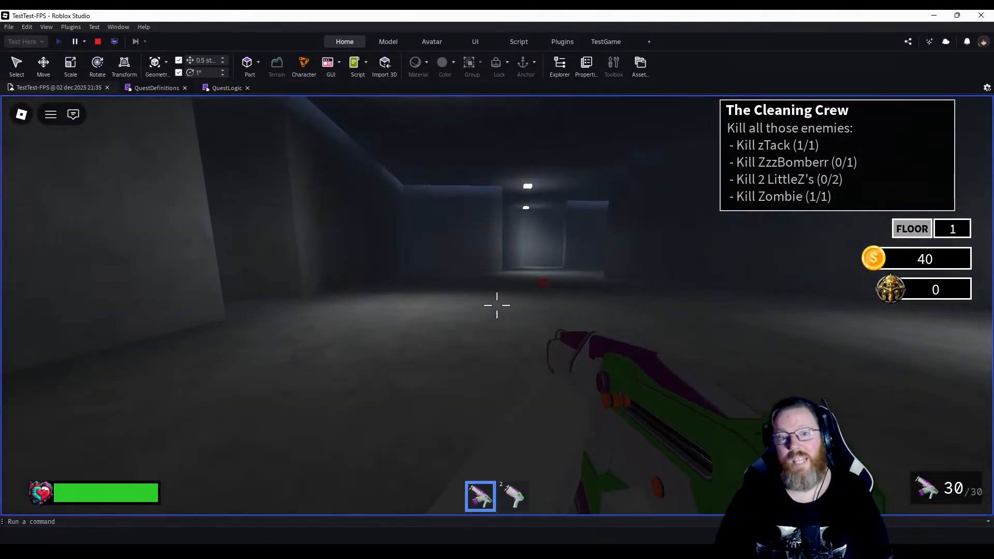
pyautogui.press('w')
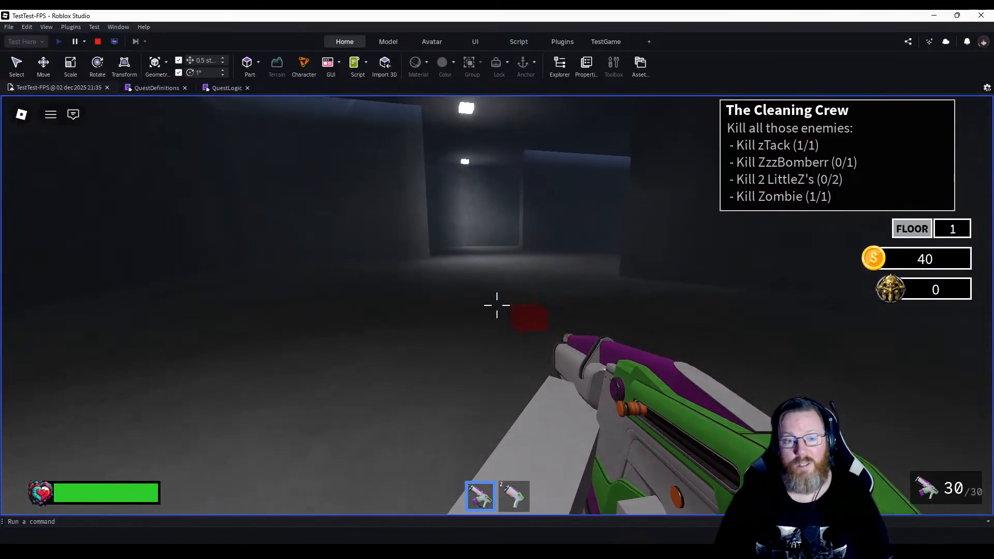
pyautogui.press('w')
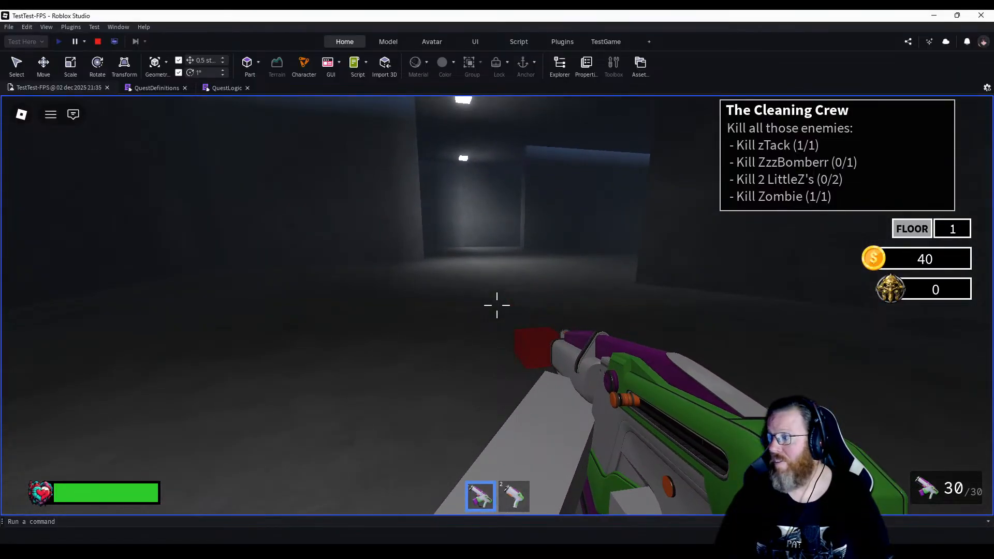
pyautogui.press('s')
pyautogui.press('w')
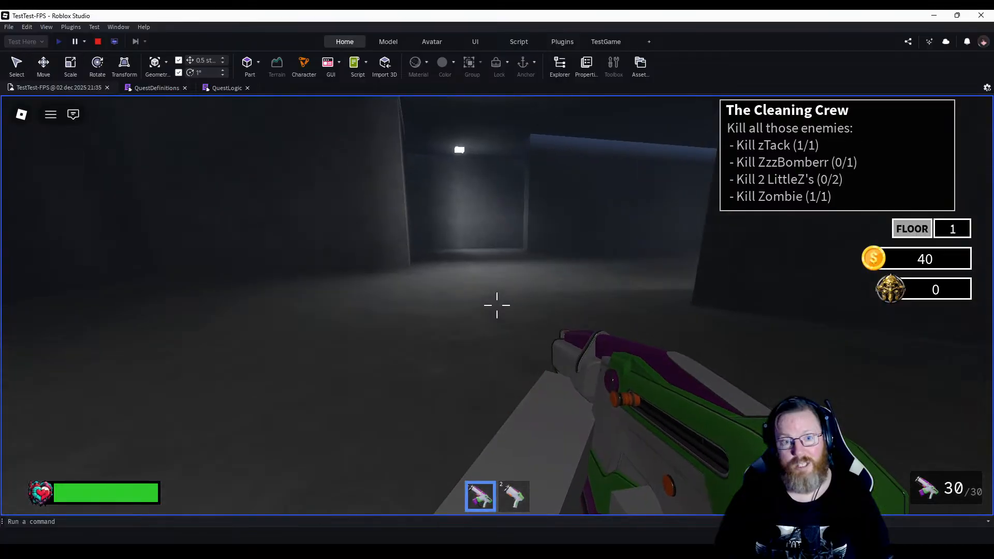
pyautogui.press('s')
pyautogui.press('d')
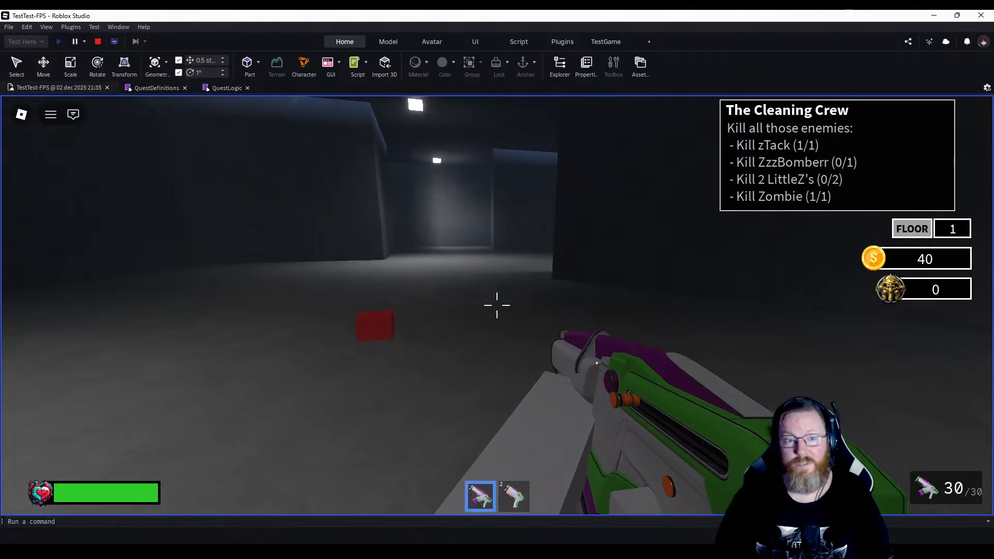
pyautogui.press('s')
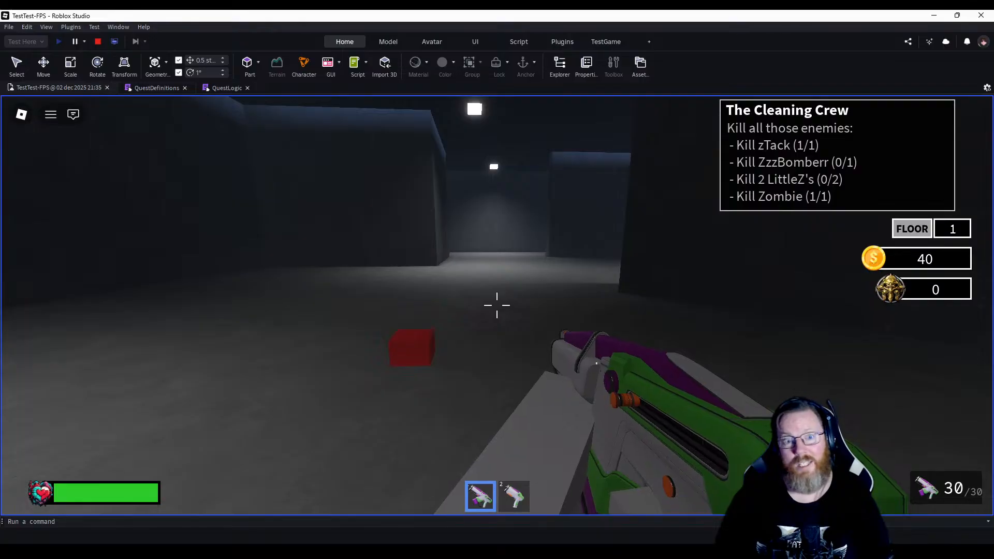
# Advance deeper into the dark building, shoot both Little Z enemies and collect their coins.
pyautogui.press('w')
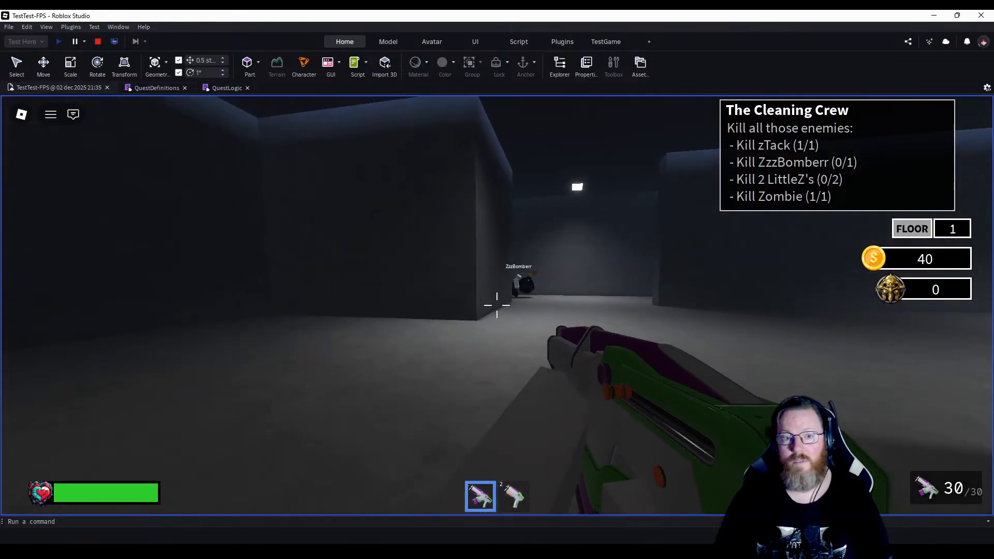
pyautogui.press('w')
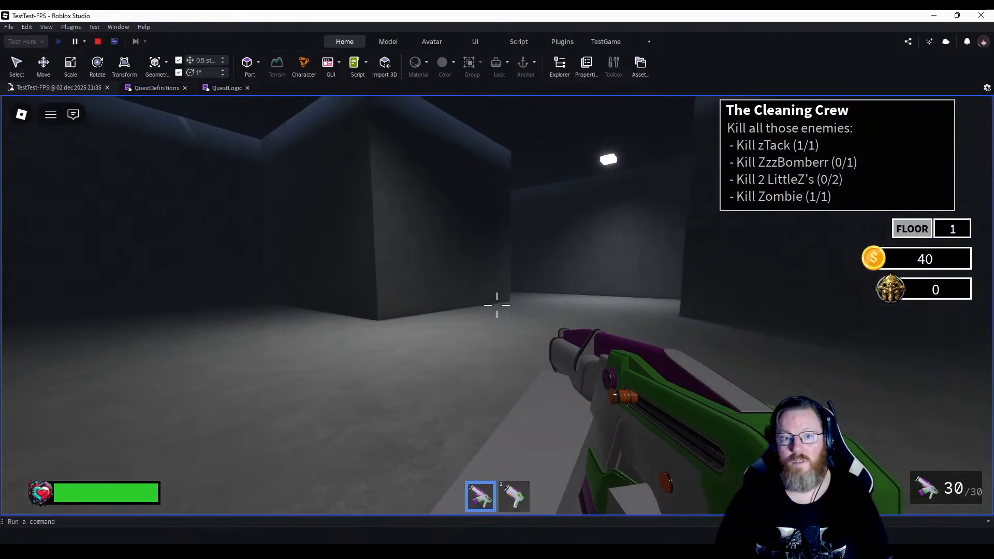
pyautogui.press('w')
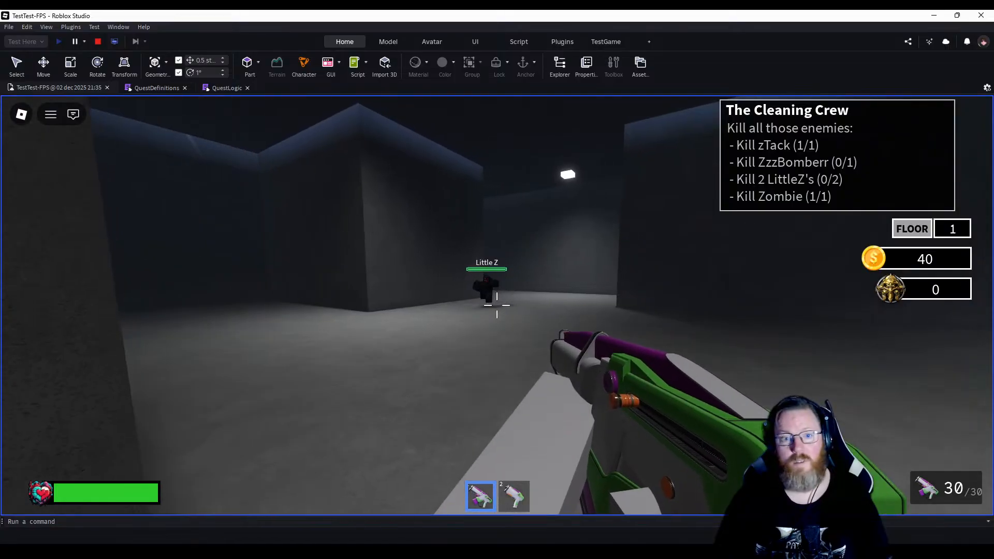
pyautogui.click(496, 305)
pyautogui.click(496, 305)
pyautogui.click(496, 305)
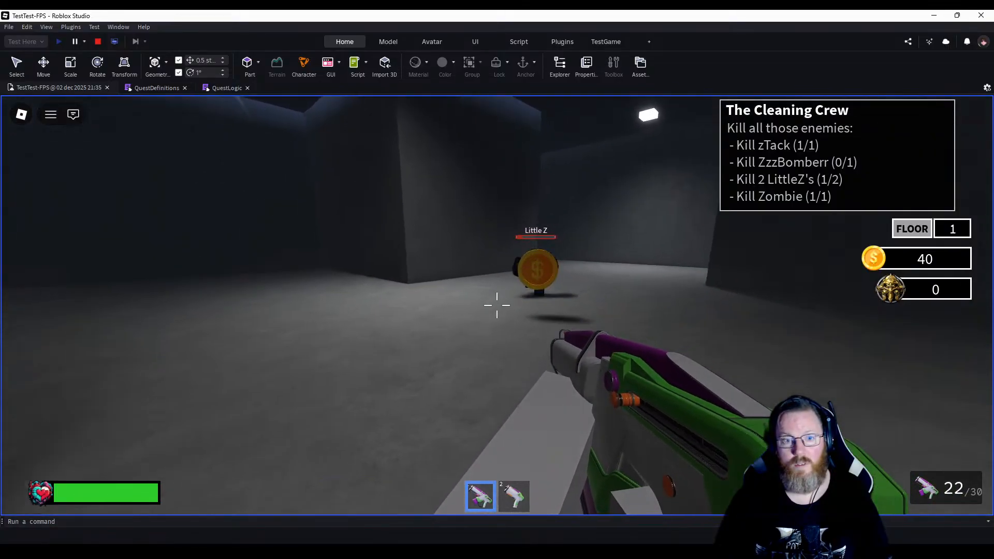
pyautogui.click(496, 305)
pyautogui.click(497, 305)
pyautogui.press('w')
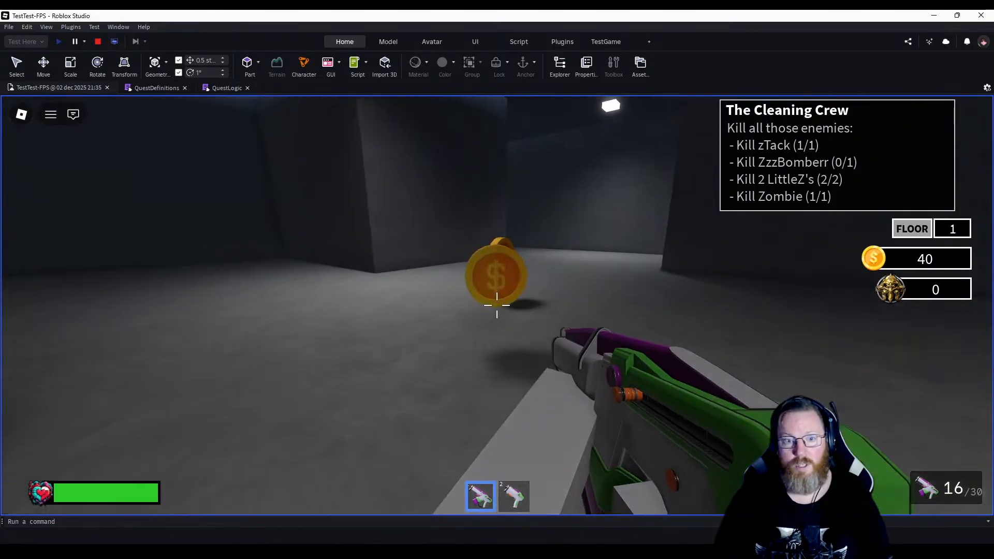
pyautogui.press('w')
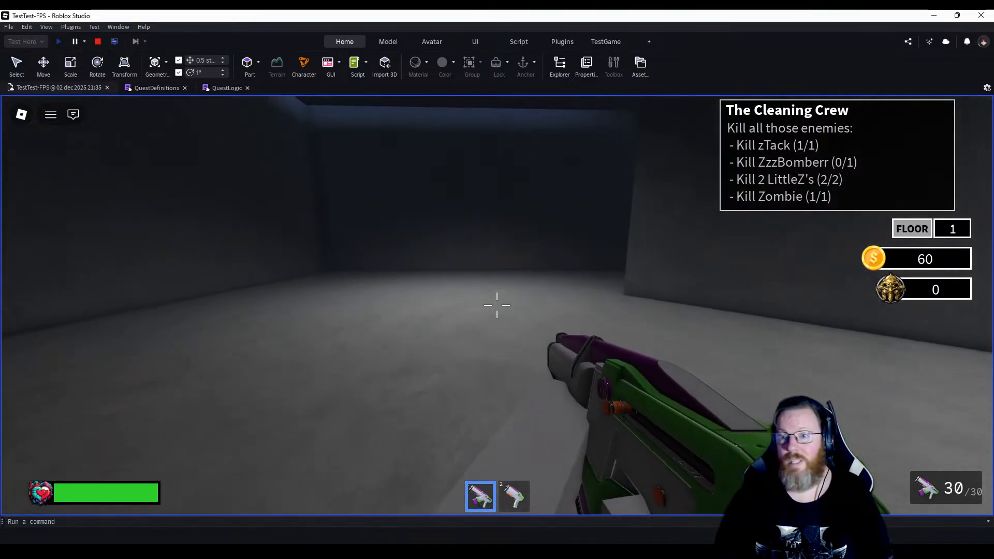
# Track down the ZzzBomberr through the dark corridors, shoot it from a distance and collect its coin.
pyautogui.press('w')
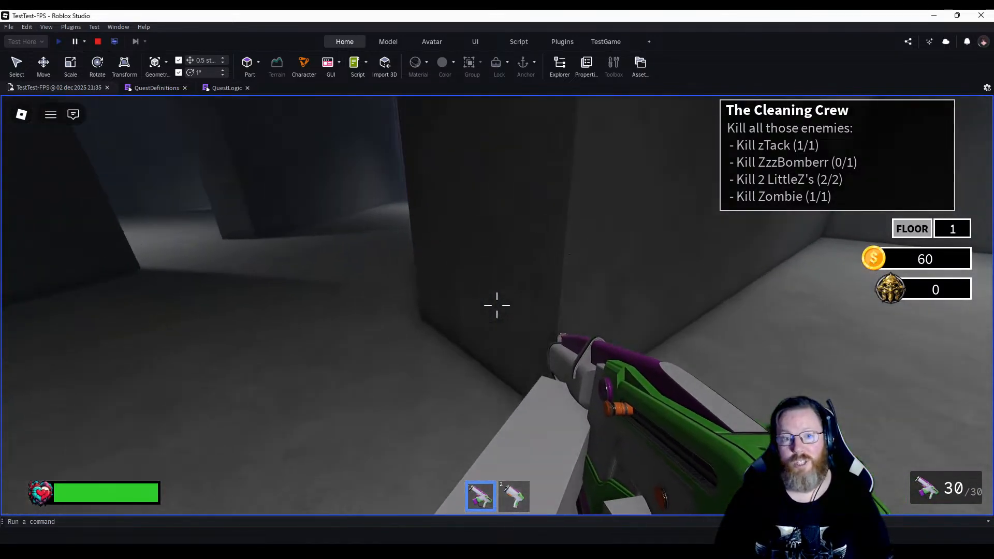
pyautogui.press('w')
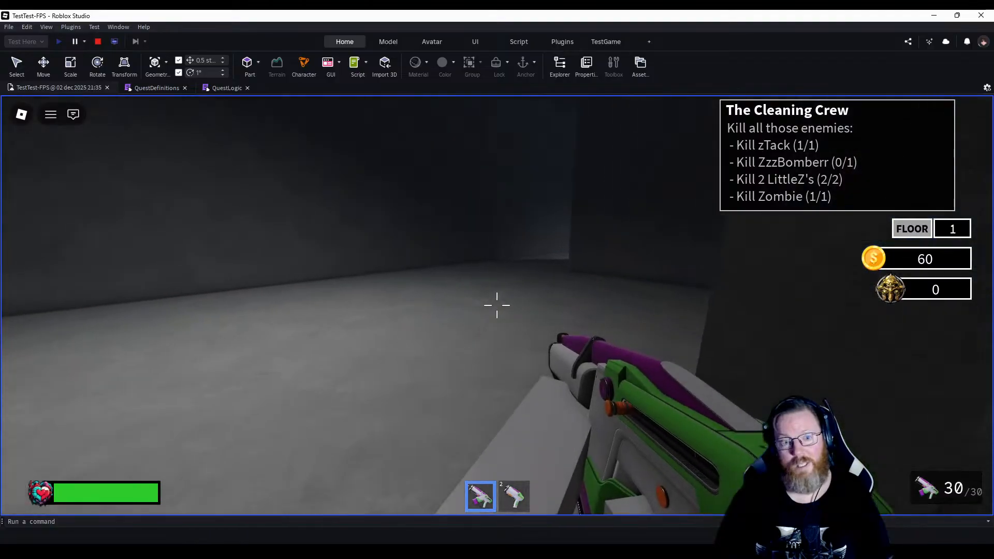
pyautogui.press('w')
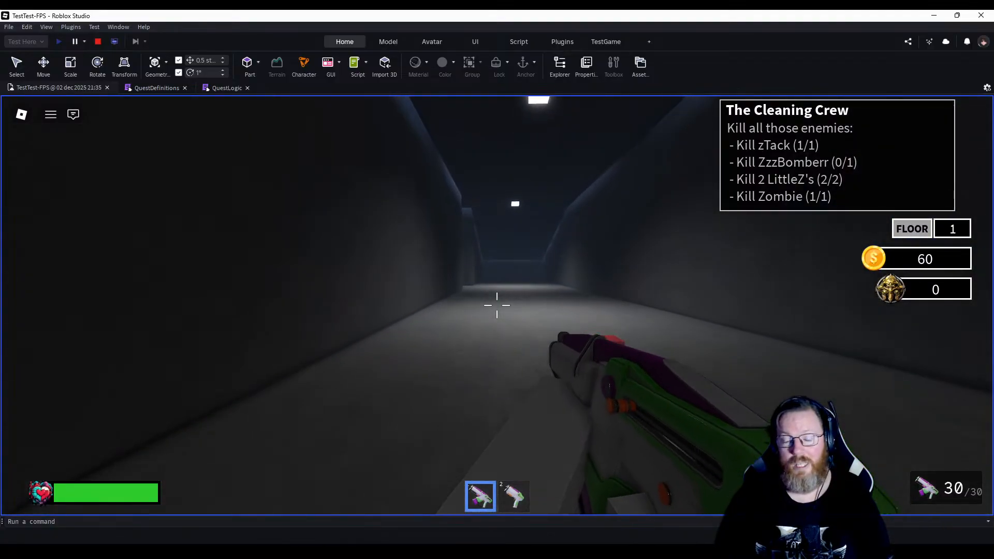
pyautogui.press('w')
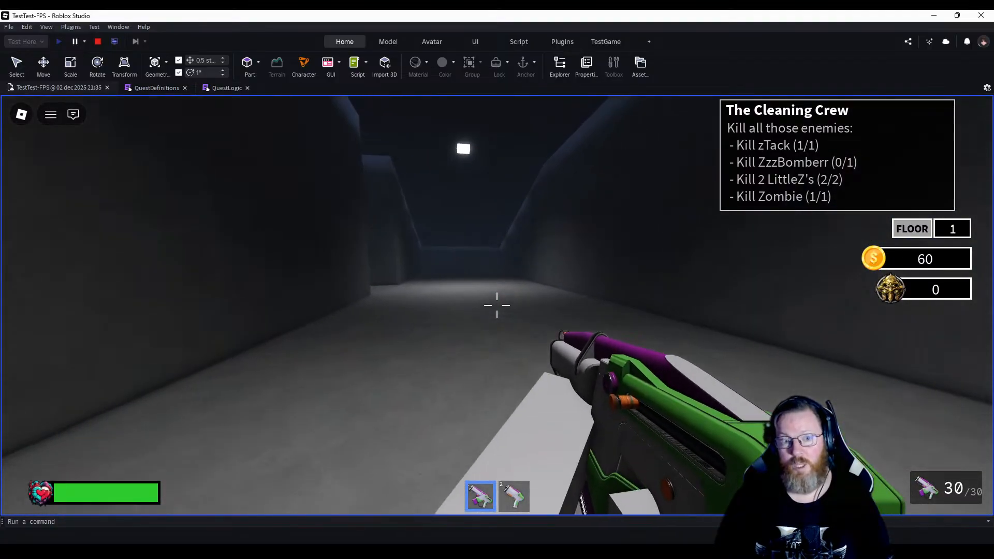
pyautogui.press('w')
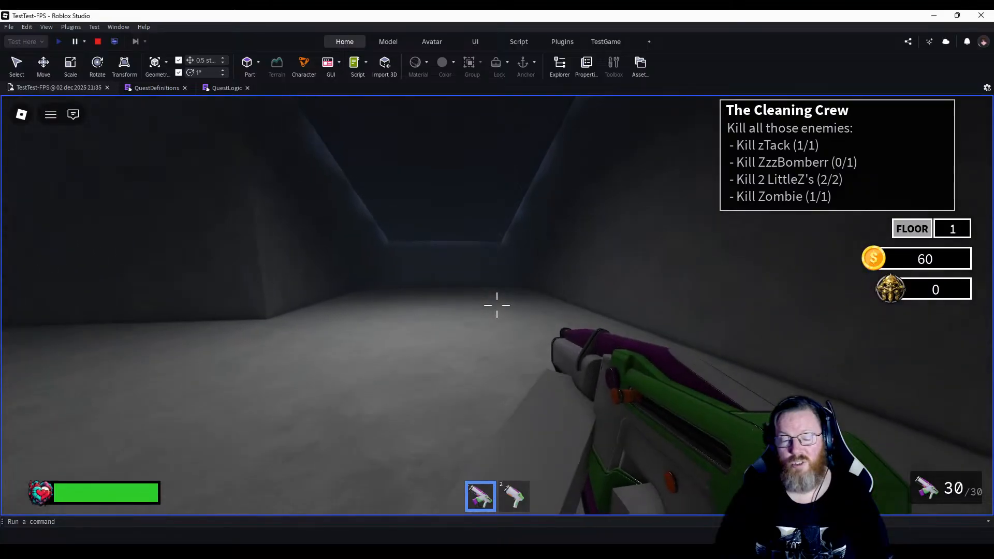
pyautogui.press('w')
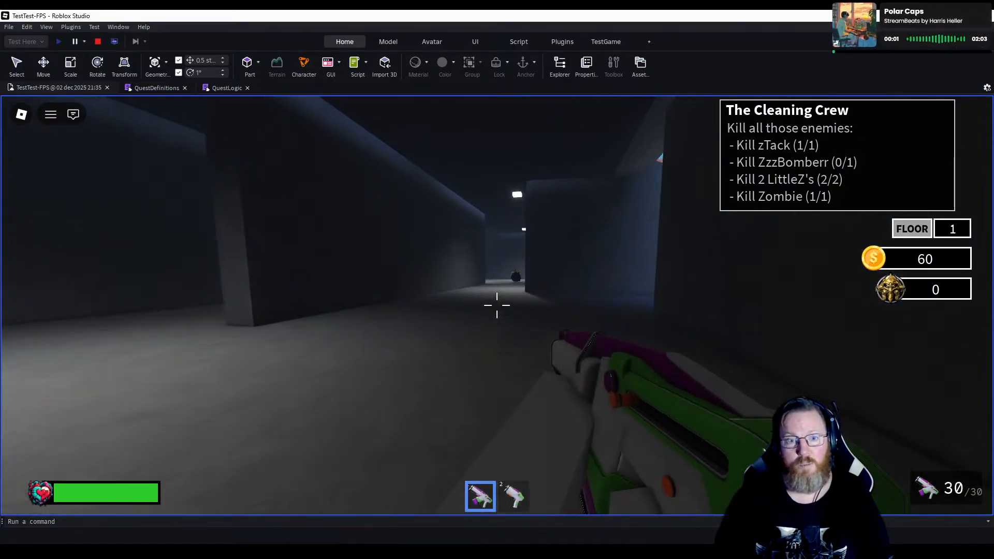
pyautogui.press('w')
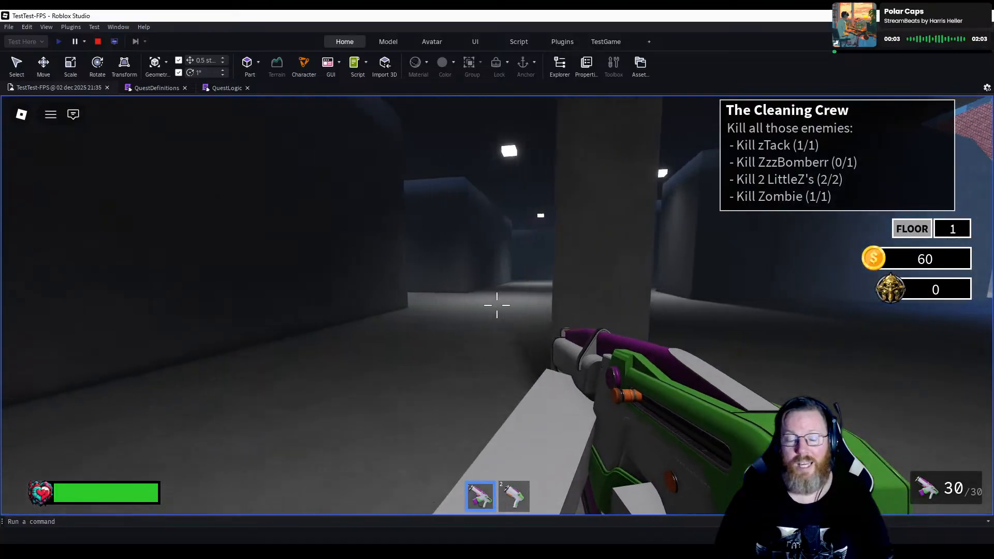
pyautogui.press('w')
pyautogui.press('w')
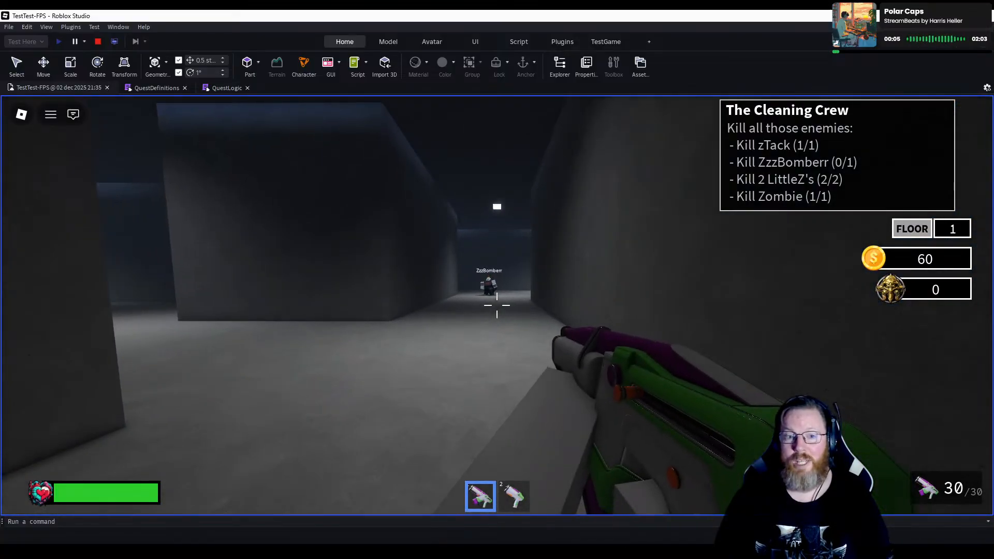
pyautogui.press('w')
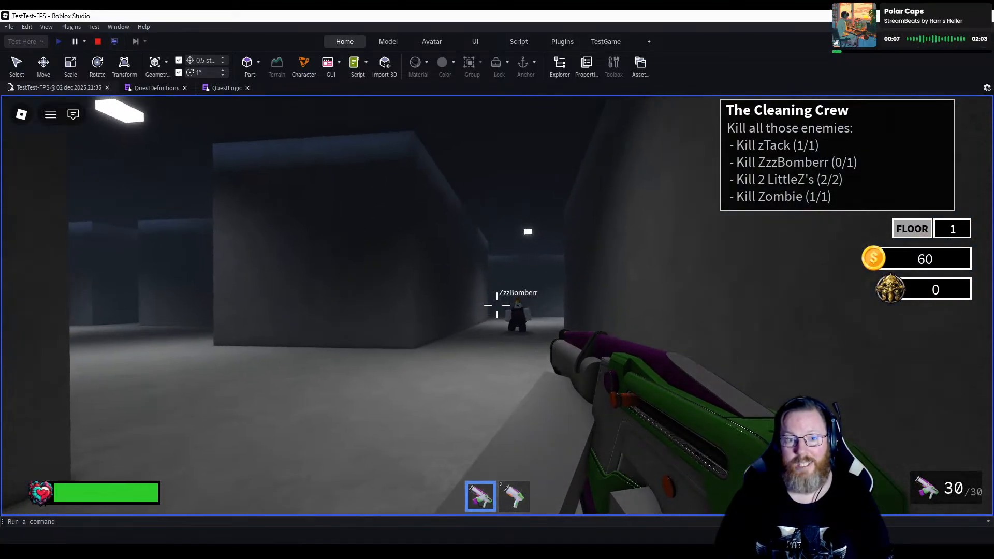
pyautogui.click(497, 305)
pyautogui.click(497, 306)
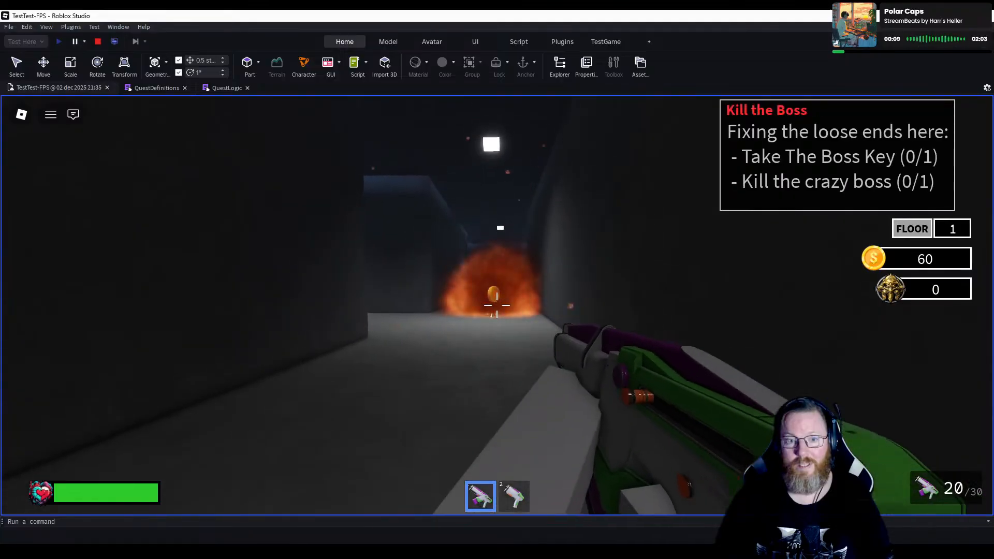
pyautogui.press('w')
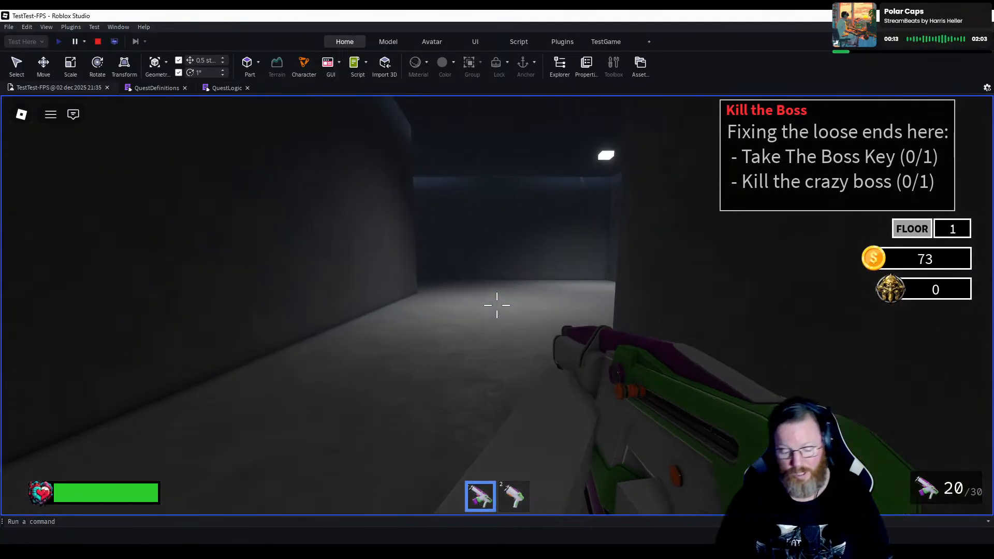
# Reload the rifle, leave the dark concrete building and follow the passage between the brick wall and the concrete block.
pyautogui.press('w')
pyautogui.press('r')
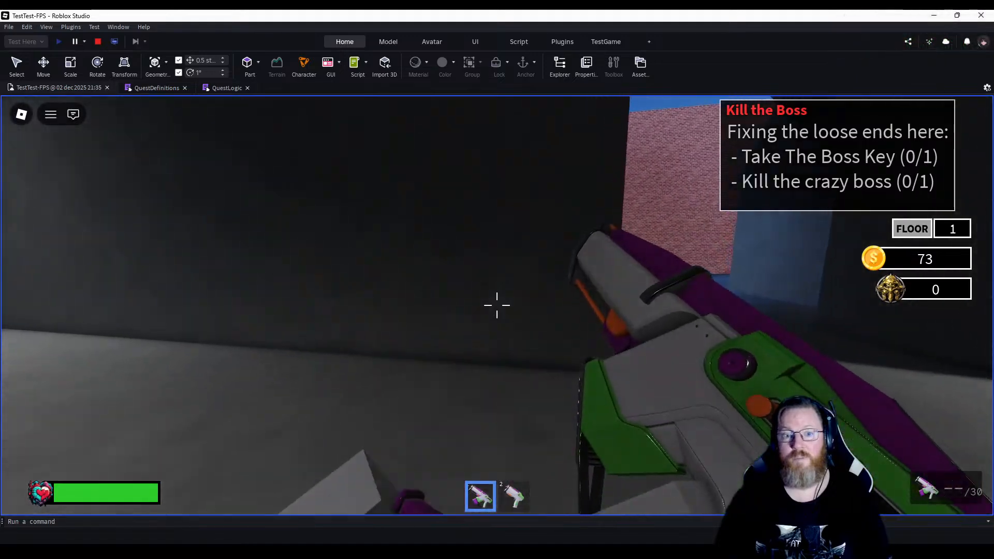
pyautogui.press('w')
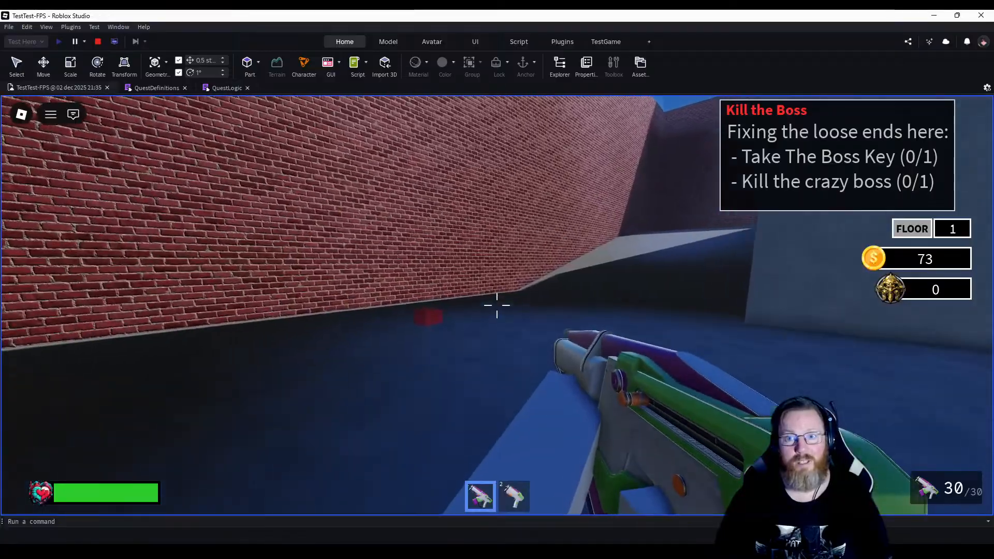
pyautogui.press('w')
pyautogui.press('w')
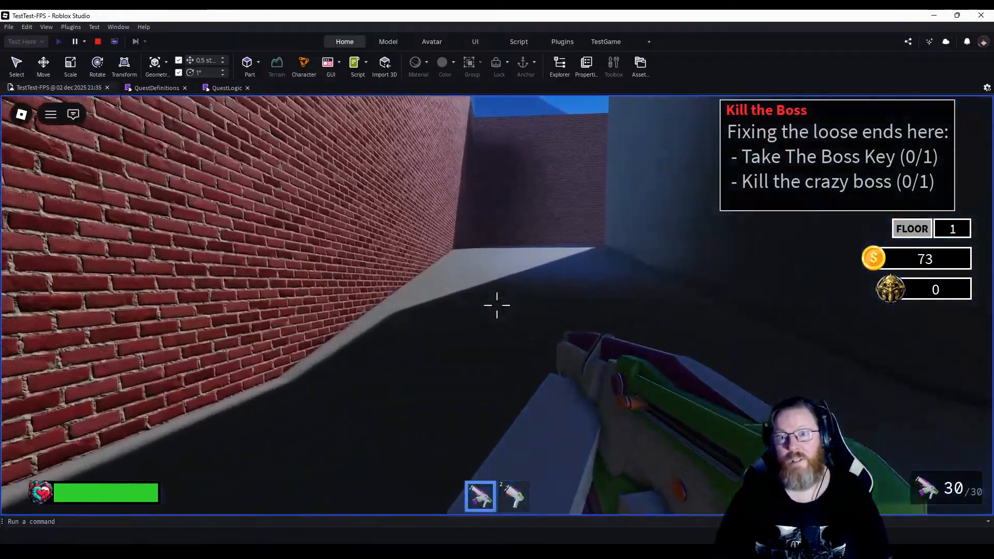
pyautogui.press('w')
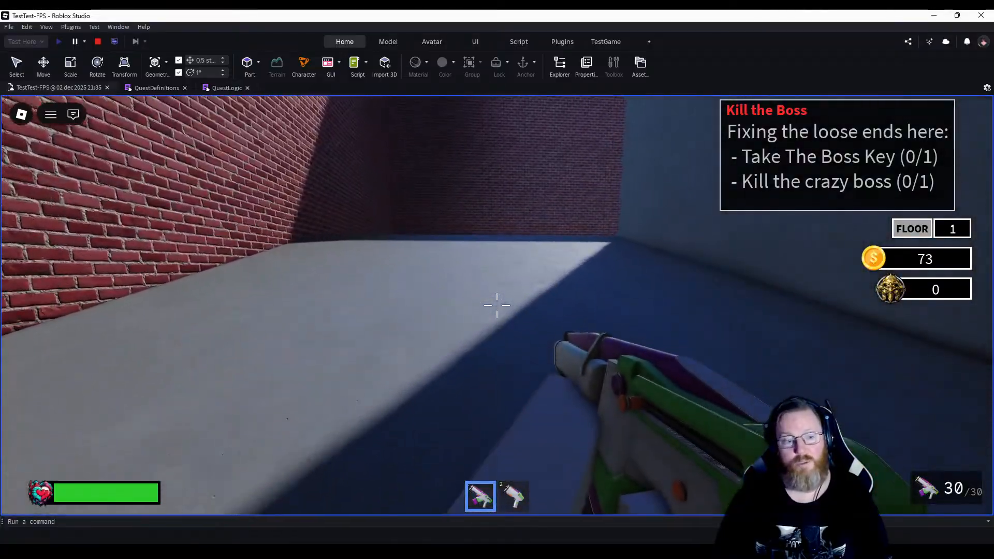
pyautogui.press('w')
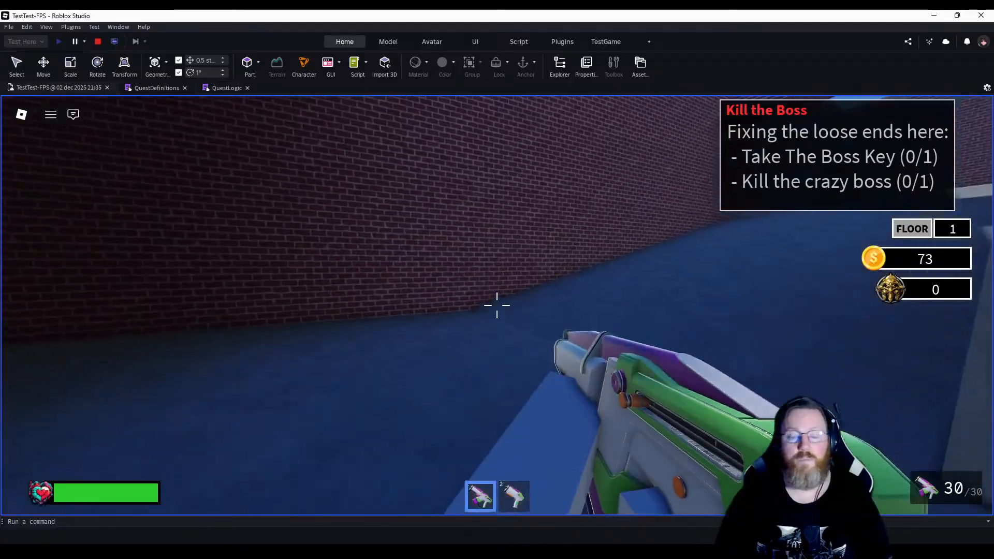
# Cross the brick-walled yards past the red block and reach the boss arena with the stacked boxes.
pyautogui.press('w')
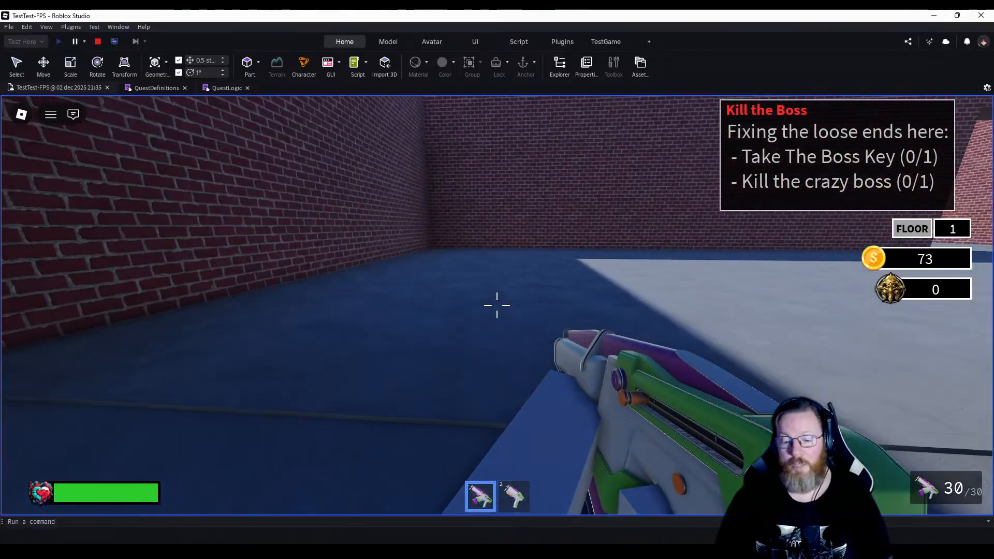
pyautogui.press('w')
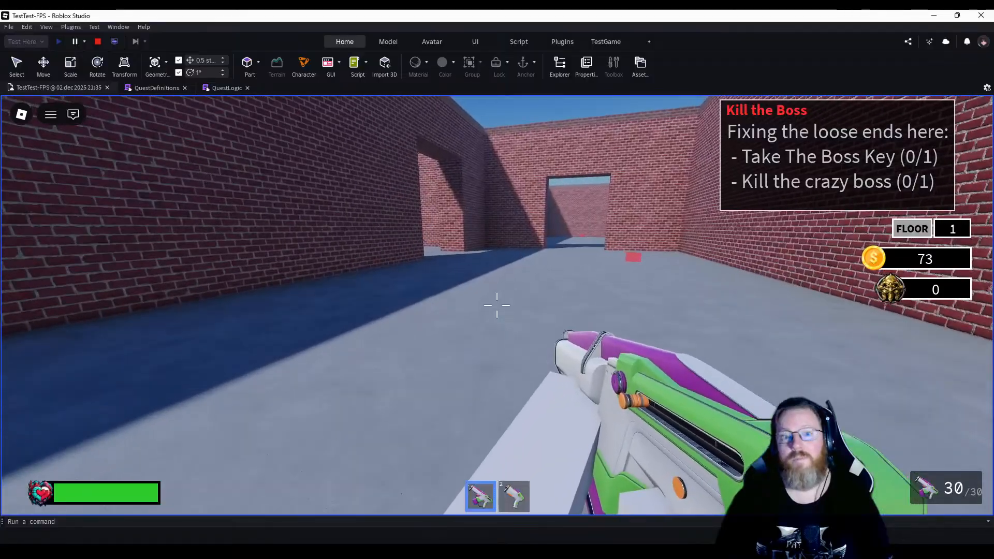
pyautogui.press('w')
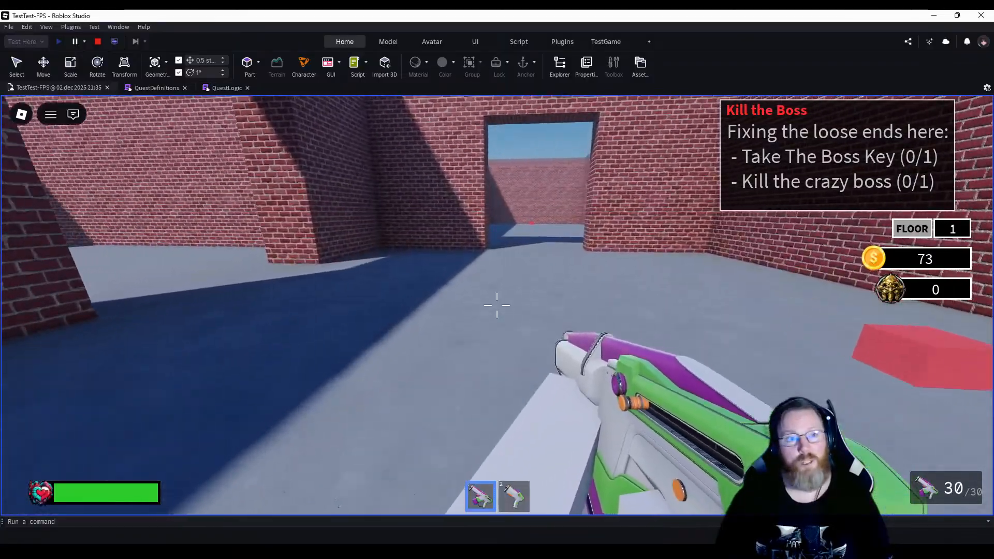
pyautogui.press('w')
pyautogui.press('w')
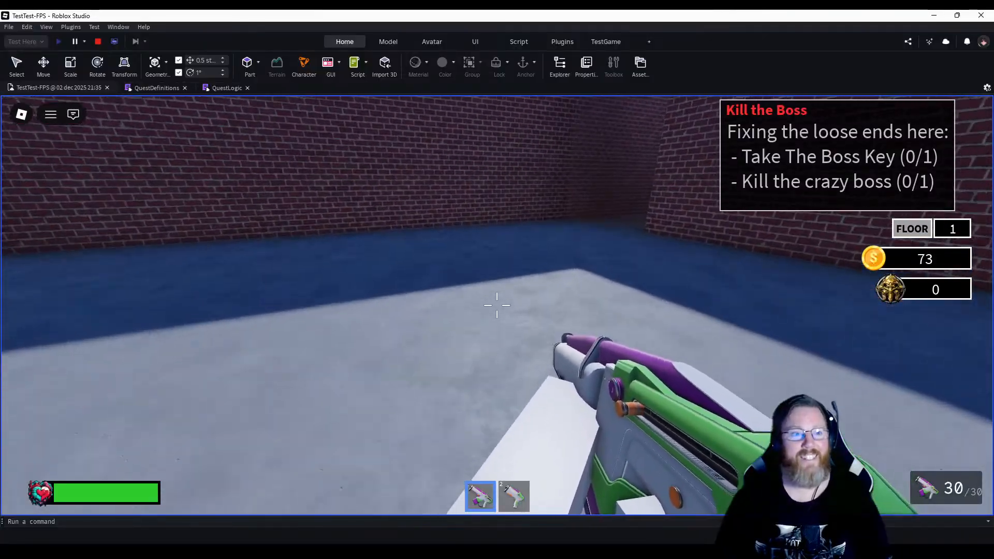
pyautogui.press('w')
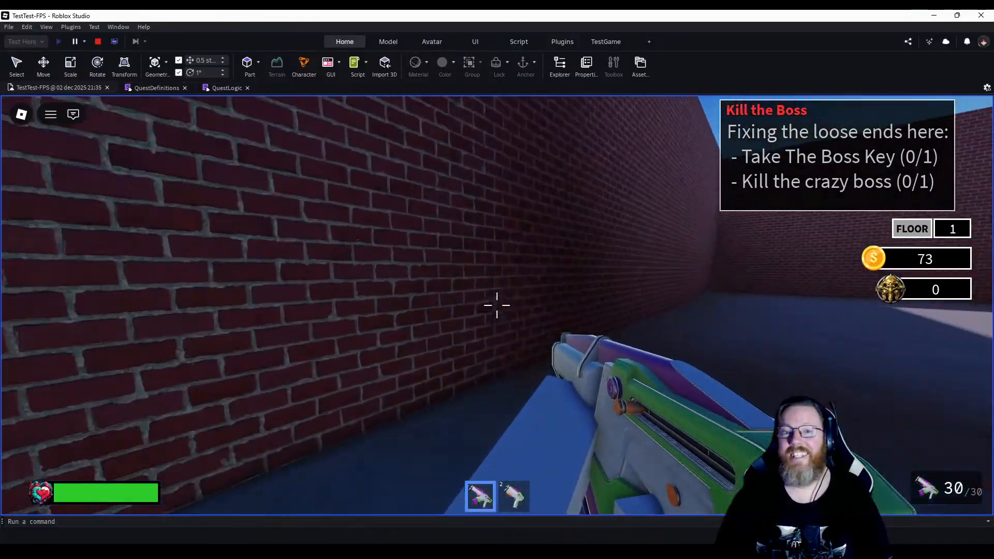
pyautogui.press('w')
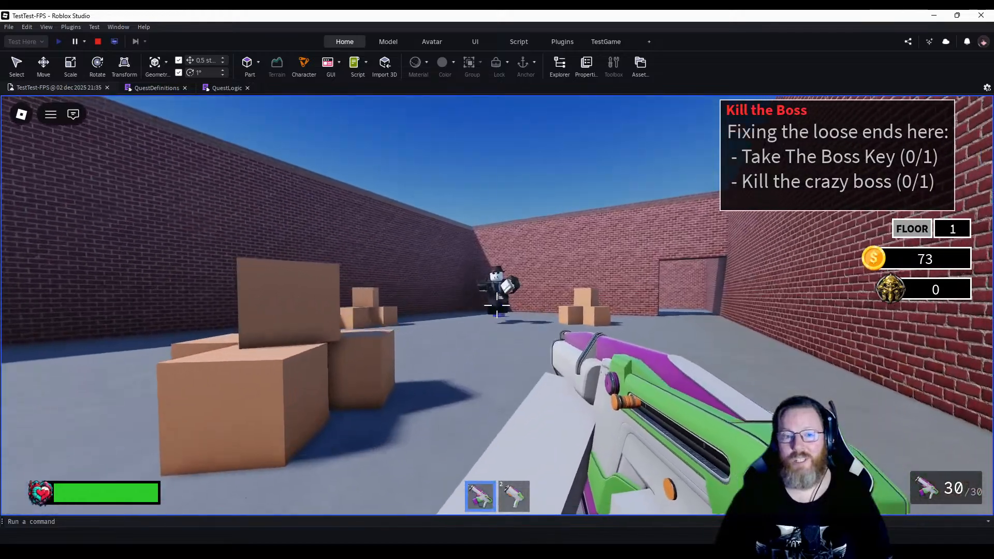
# Shoot the boss between the box stacks and collect the golden emblem and boss keycard it drops.
pyautogui.click(497, 305)
pyautogui.click(497, 305)
pyautogui.press('w')
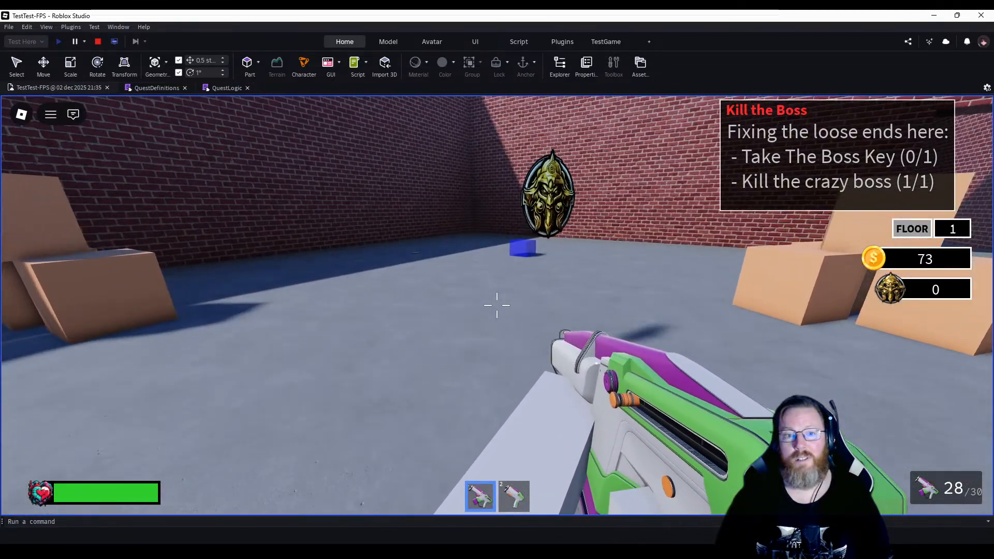
pyautogui.press('w')
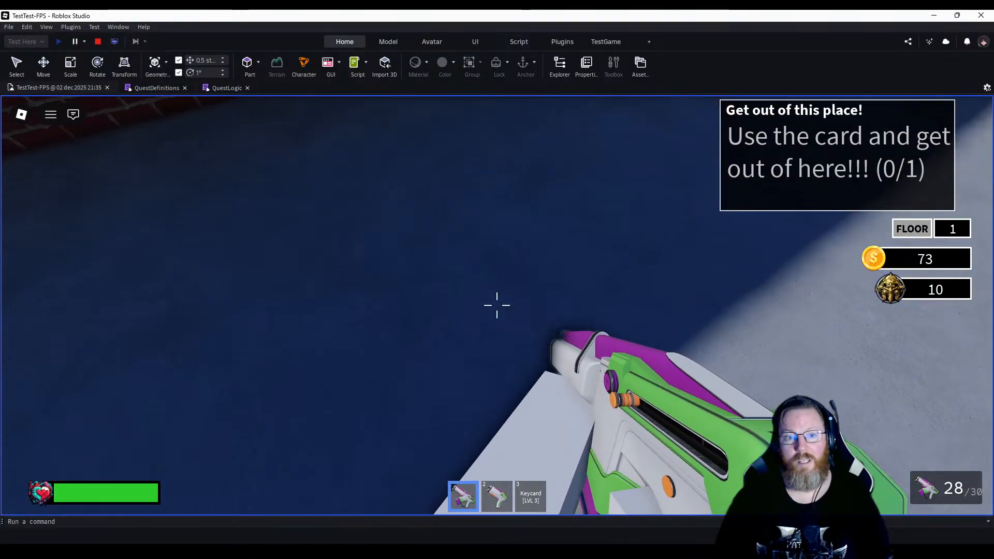
# Leave the boss arena through the doorway beside the boxes and head back through the brick-walled yards.
pyautogui.press('w')
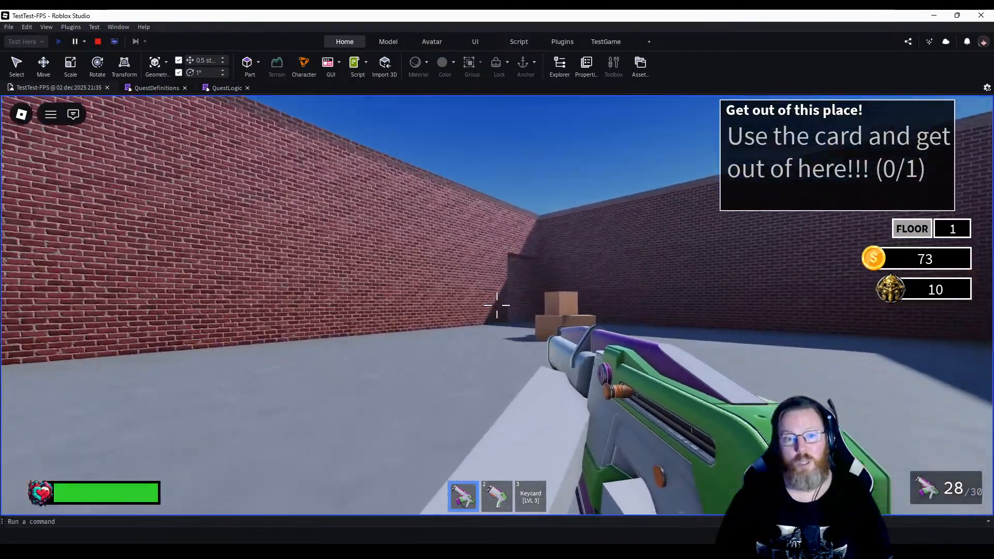
pyautogui.press('w')
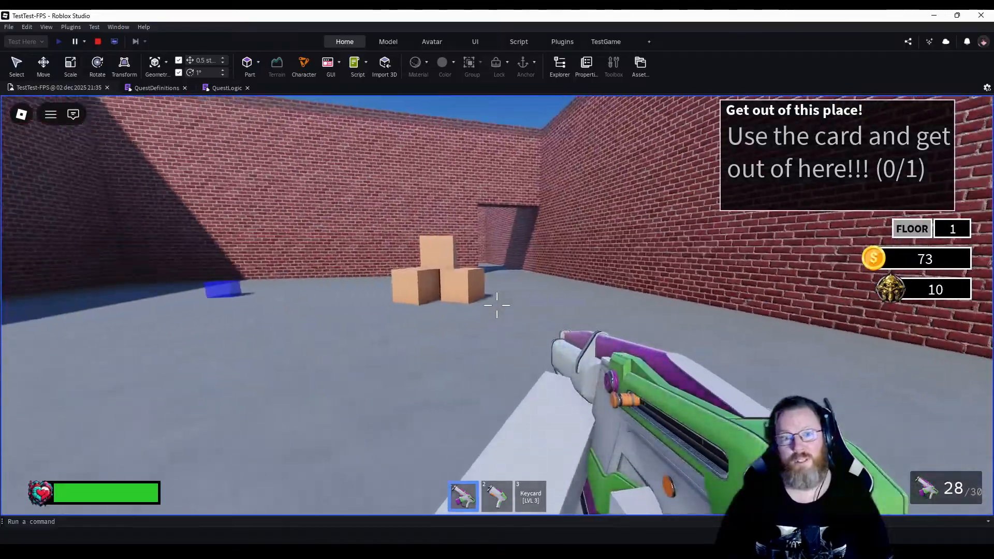
pyautogui.press('w')
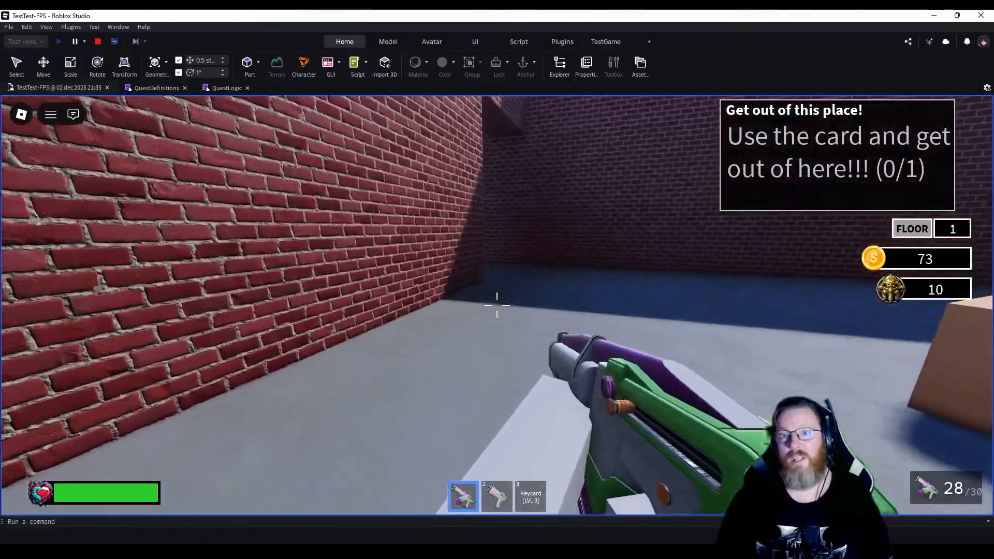
pyautogui.press('w')
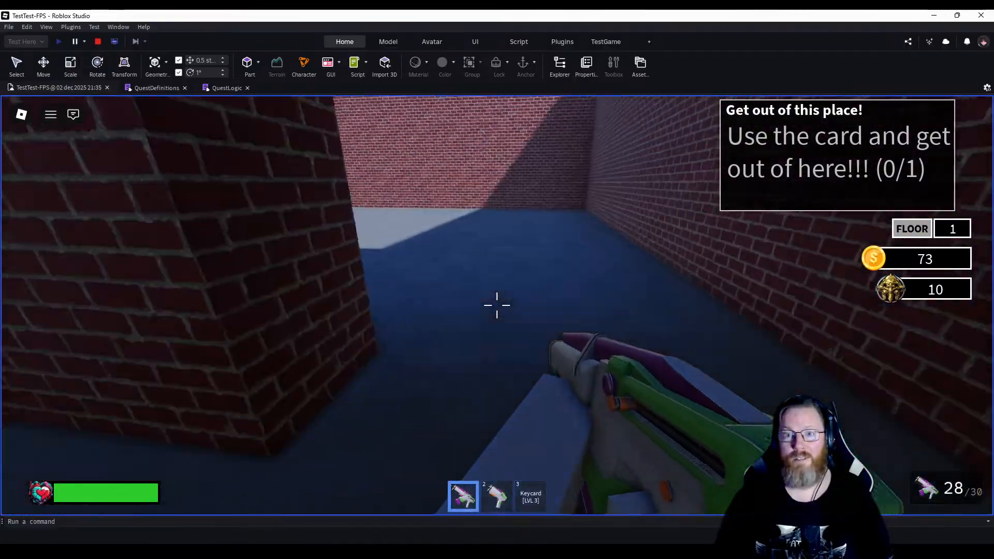
pyautogui.press('w')
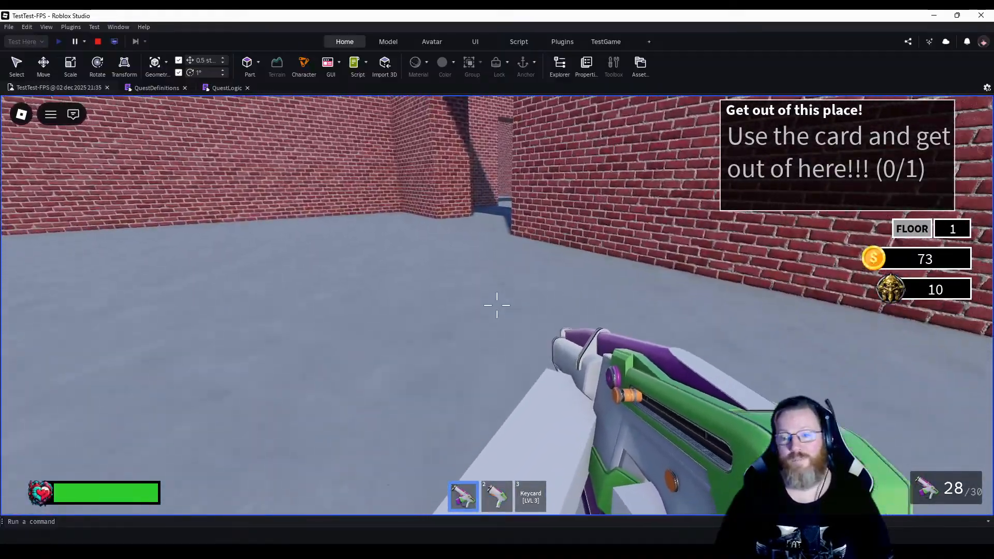
pyautogui.press('w')
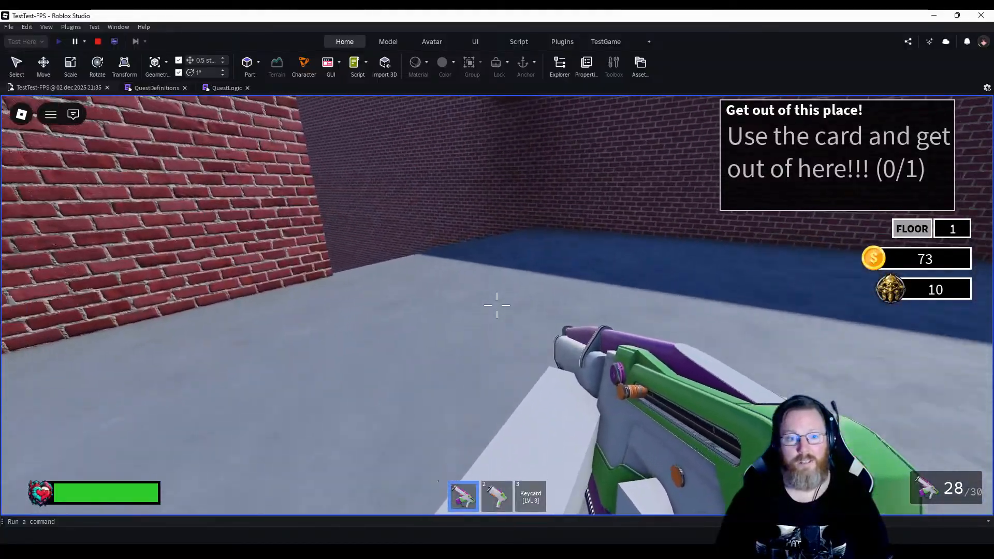
# Run with the rifle put away past the concrete block, re-equip it and approach the dark building's entrance.
pyautogui.press('1')
pyautogui.press('w')
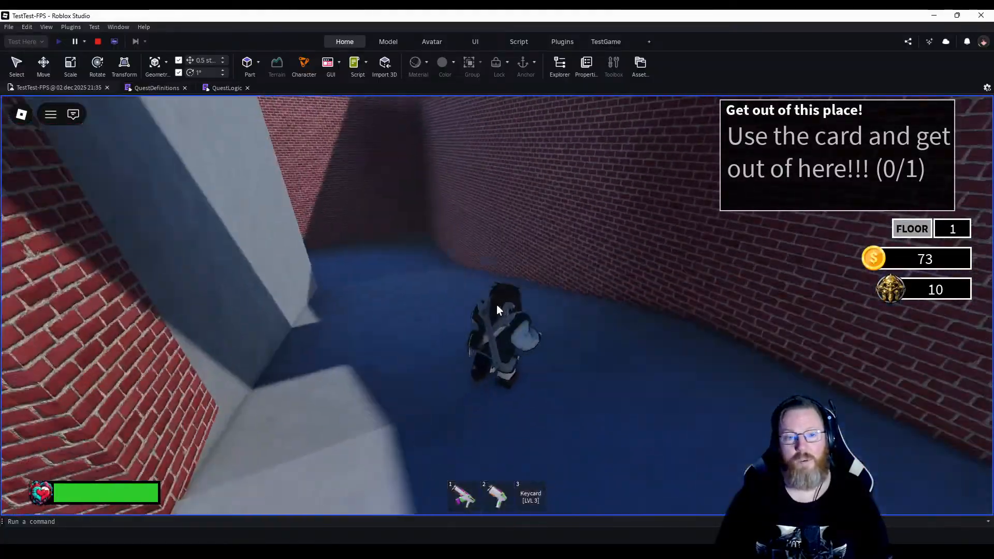
pyautogui.press('w')
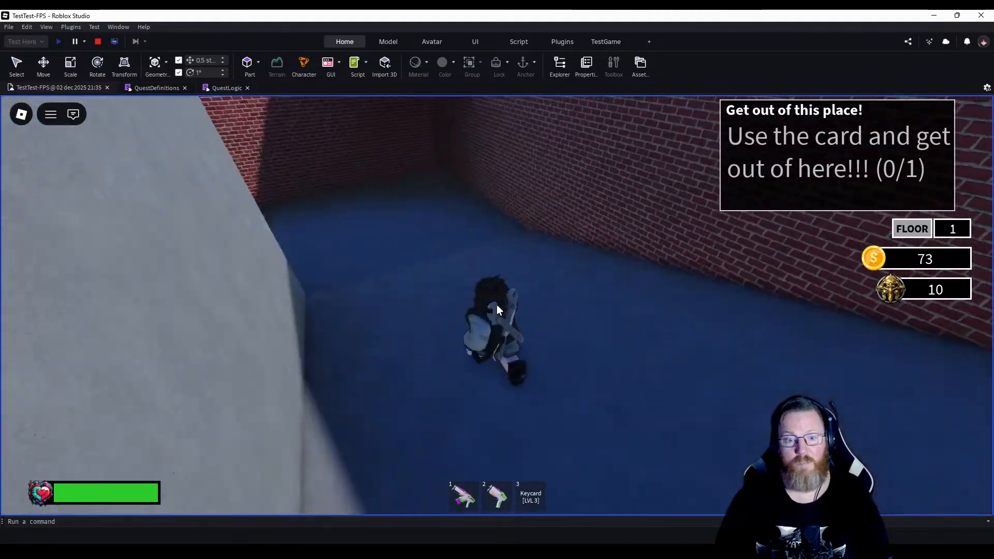
pyautogui.press('w')
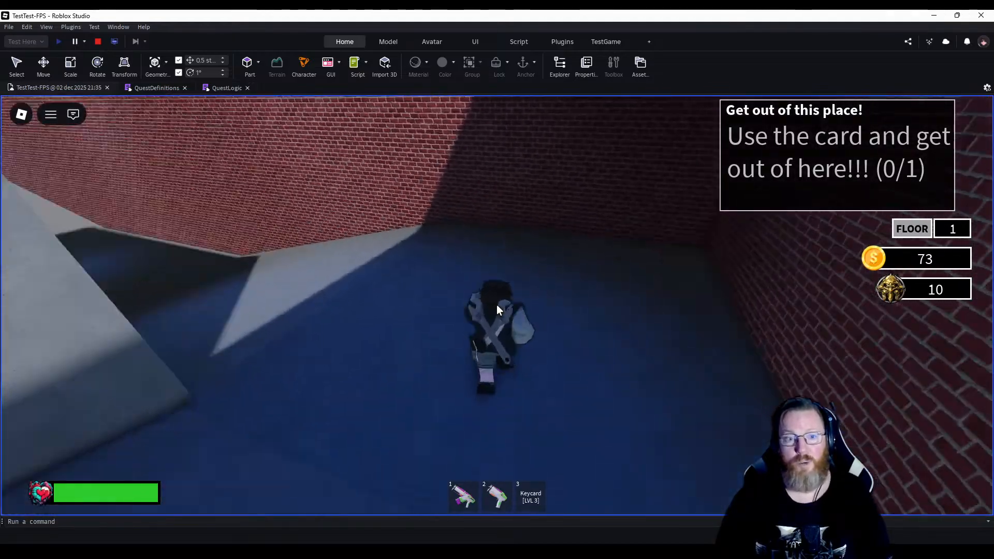
pyautogui.press('w')
pyautogui.press('1')
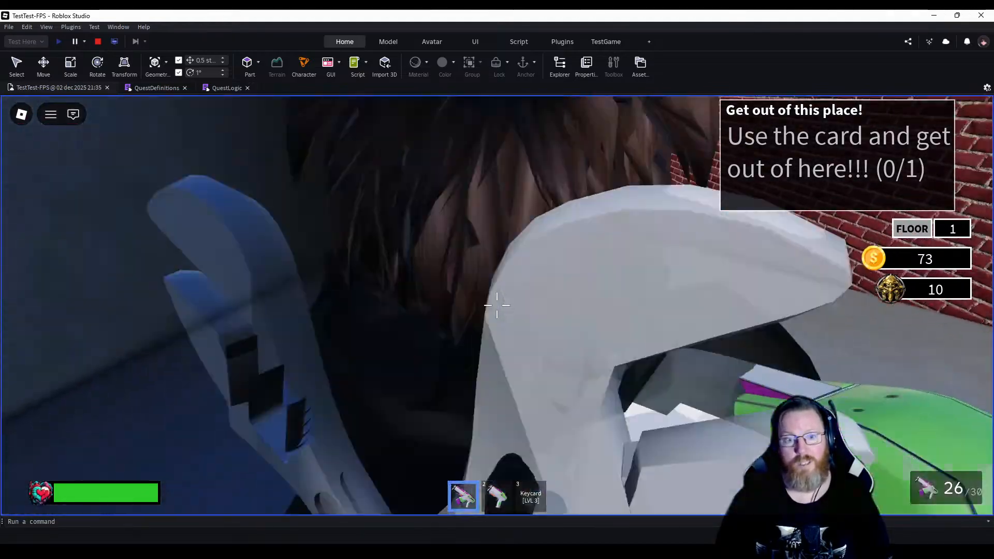
pyautogui.press('w')
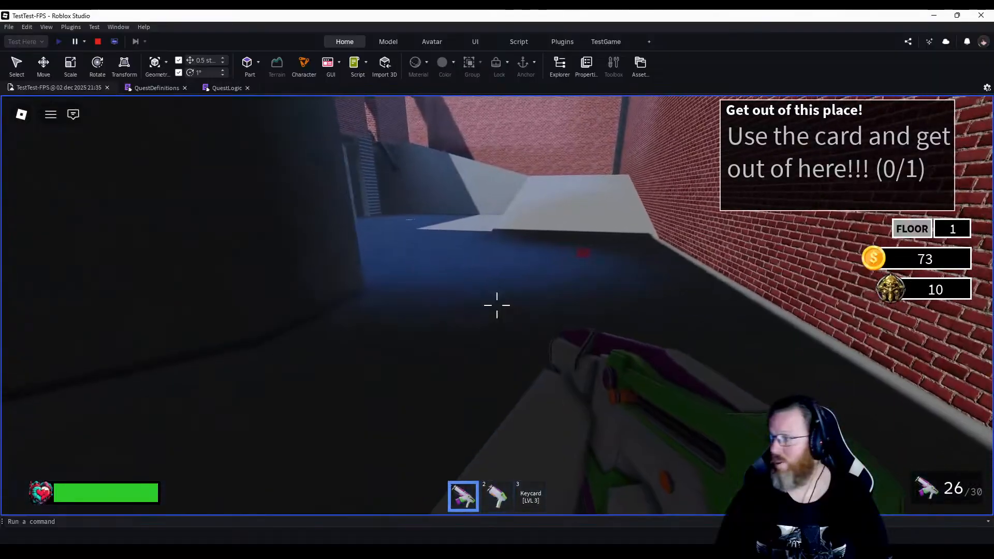
pyautogui.press('w')
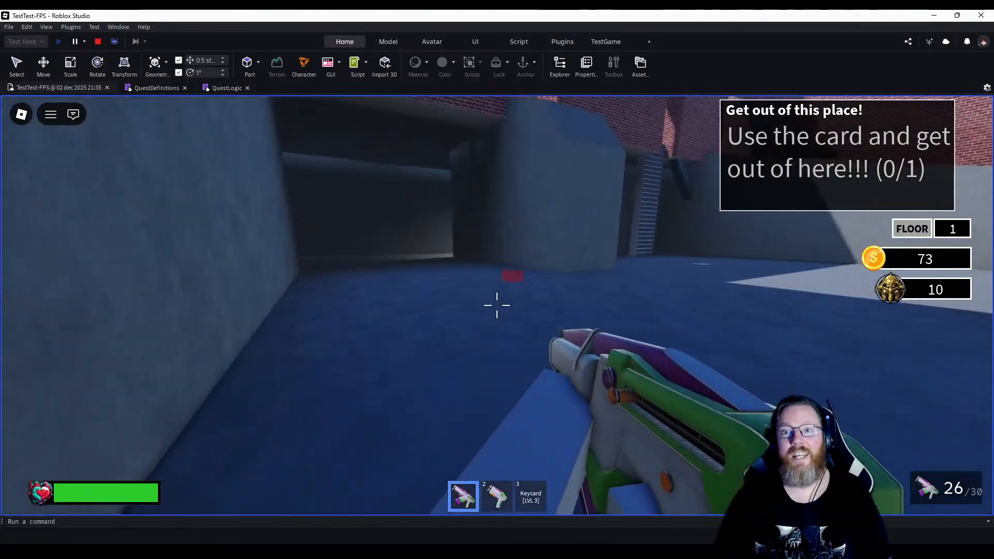
# Enter the dark concrete building with the rifle put away, follow its corridor and draw the rifle again.
pyautogui.press('1')
pyautogui.press('w')
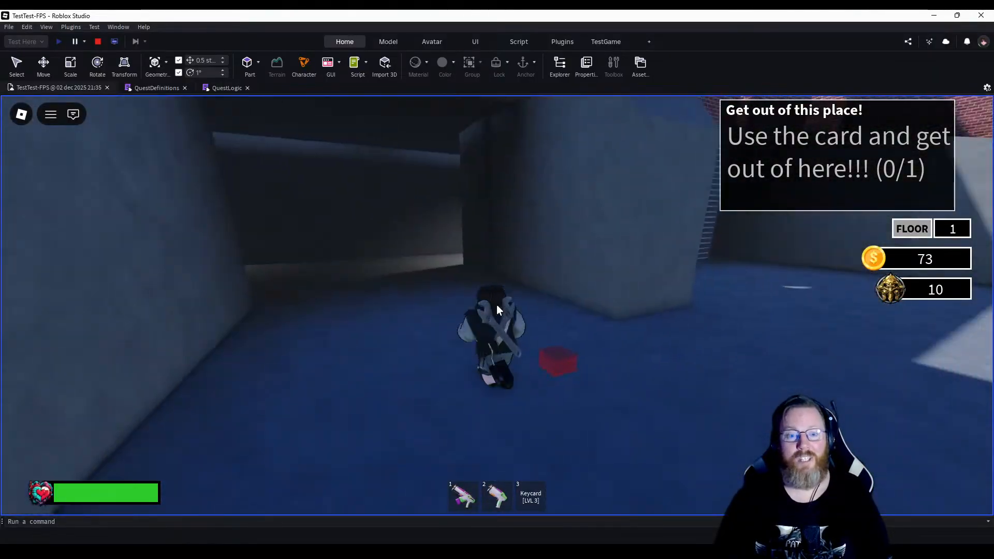
pyautogui.press('w')
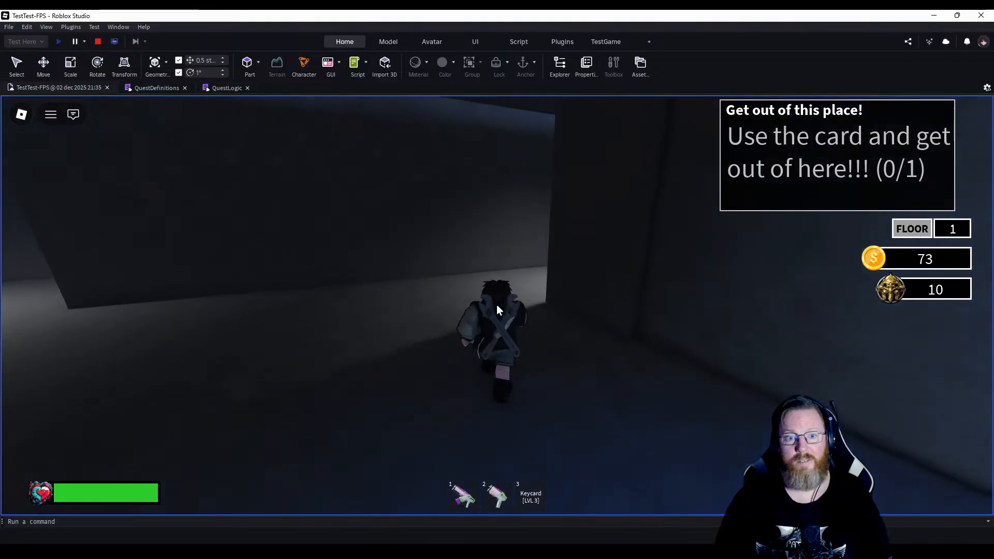
pyautogui.press('w')
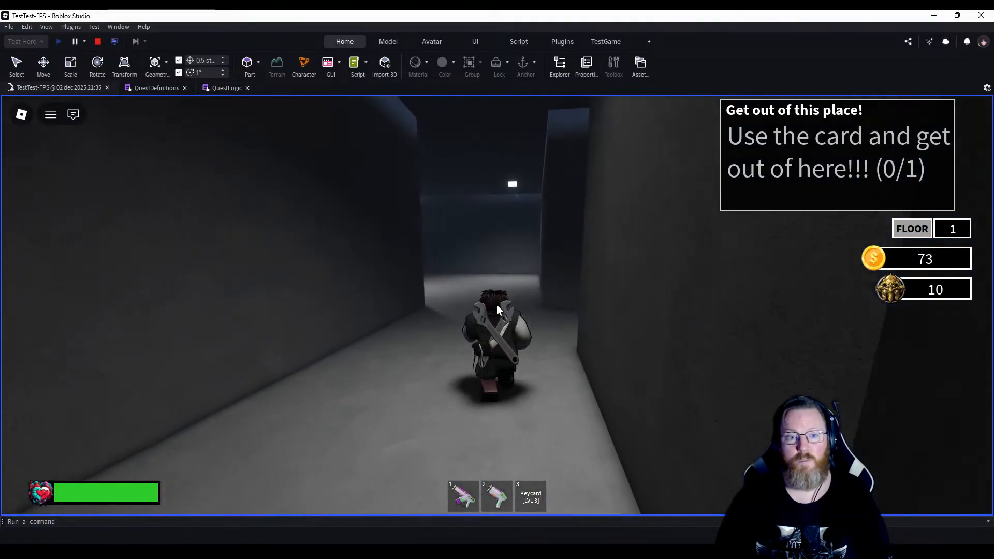
pyautogui.press('1')
pyautogui.press('w')
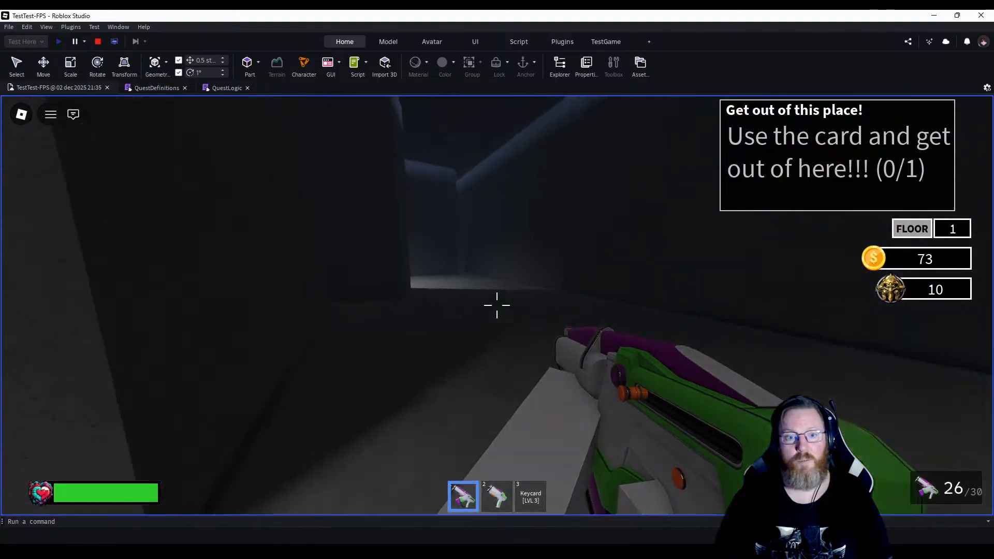
# Put the rifle away and run through the dark concrete corridors out into the brick-walled yard.
pyautogui.press('1')
pyautogui.press('w')
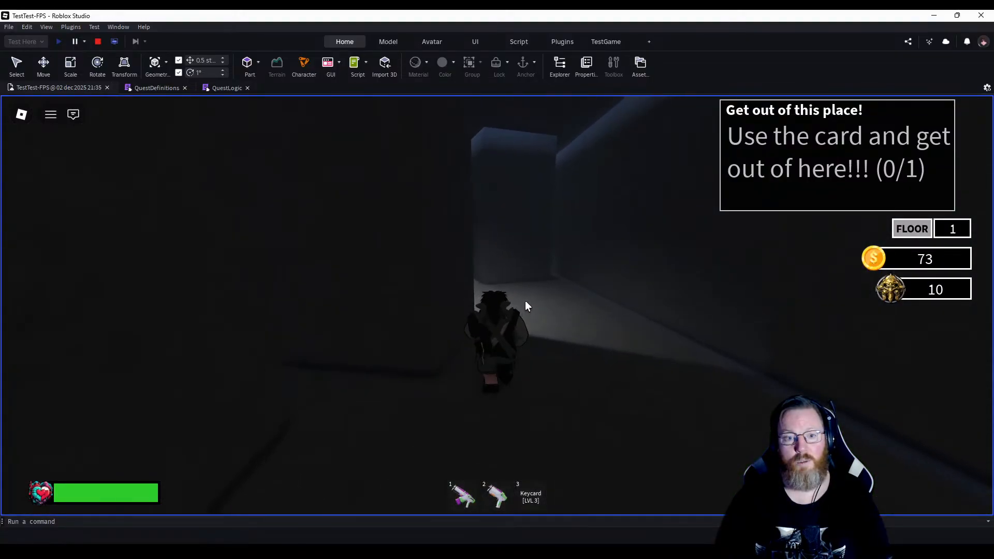
pyautogui.press('w')
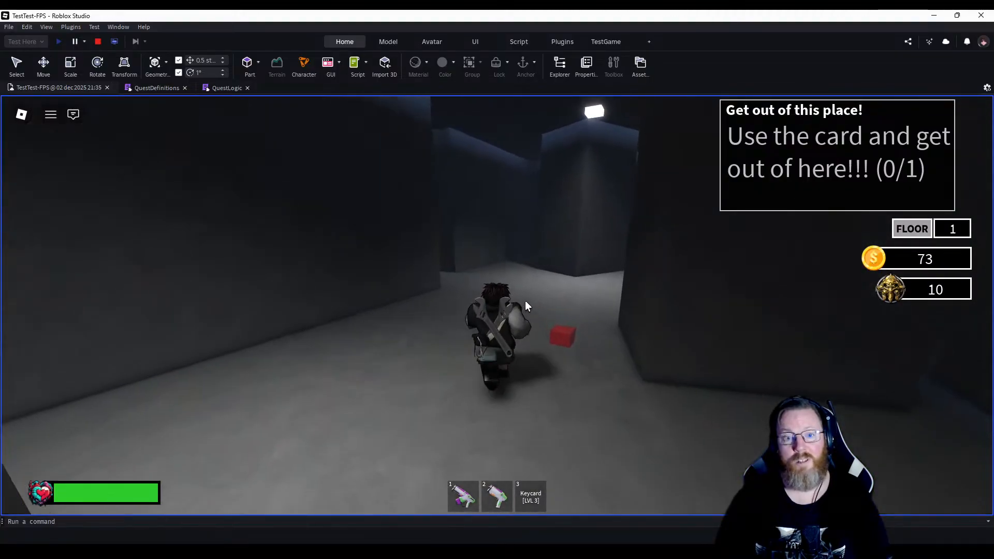
pyautogui.press('w')
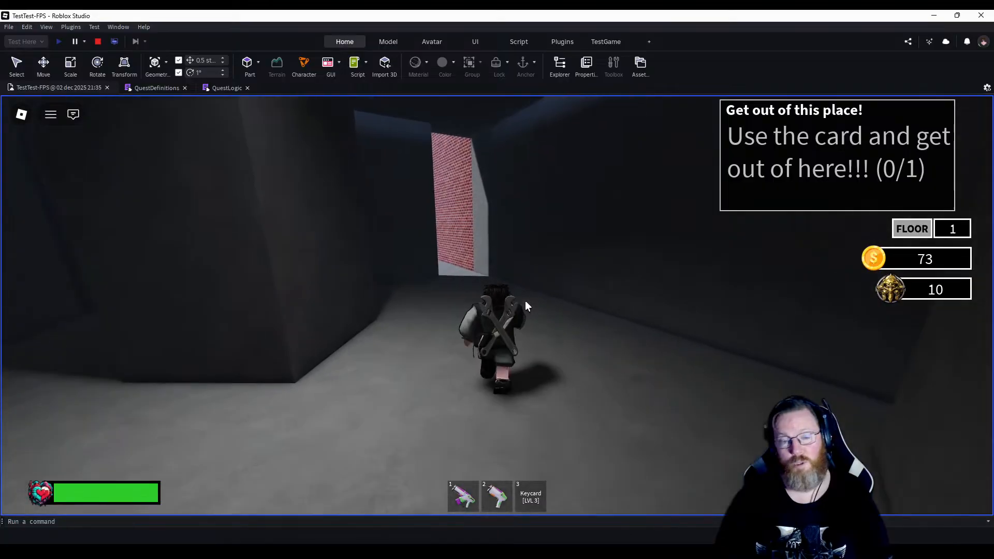
pyautogui.press('w')
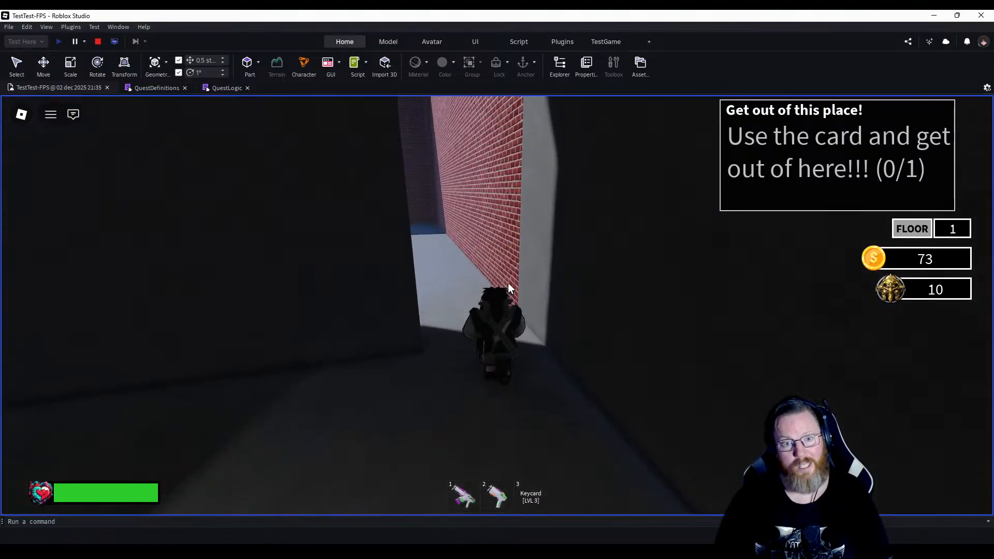
pyautogui.press('w')
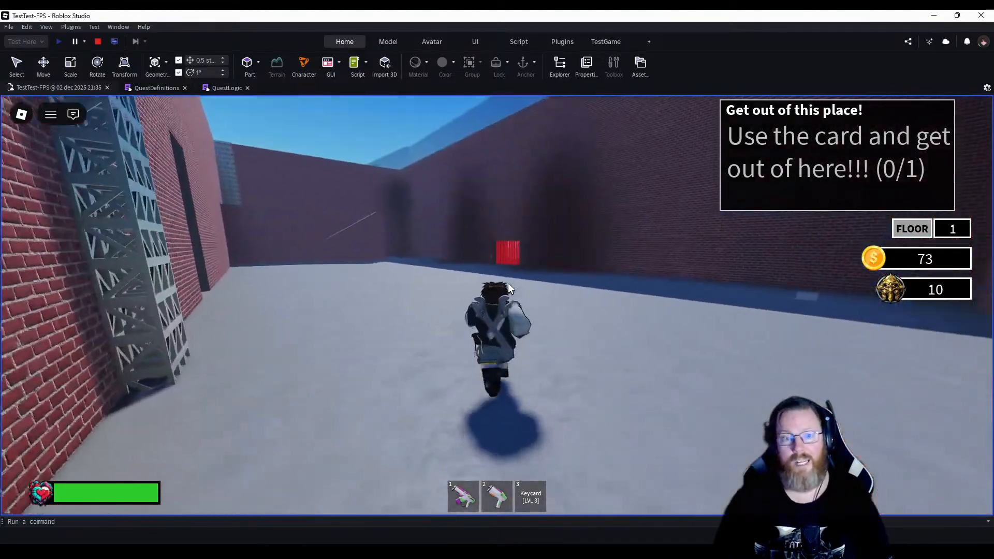
# Cross the brick yard to the red barred gate, use the keycard at its reader and walk up to the opened doorway.
pyautogui.press('w')
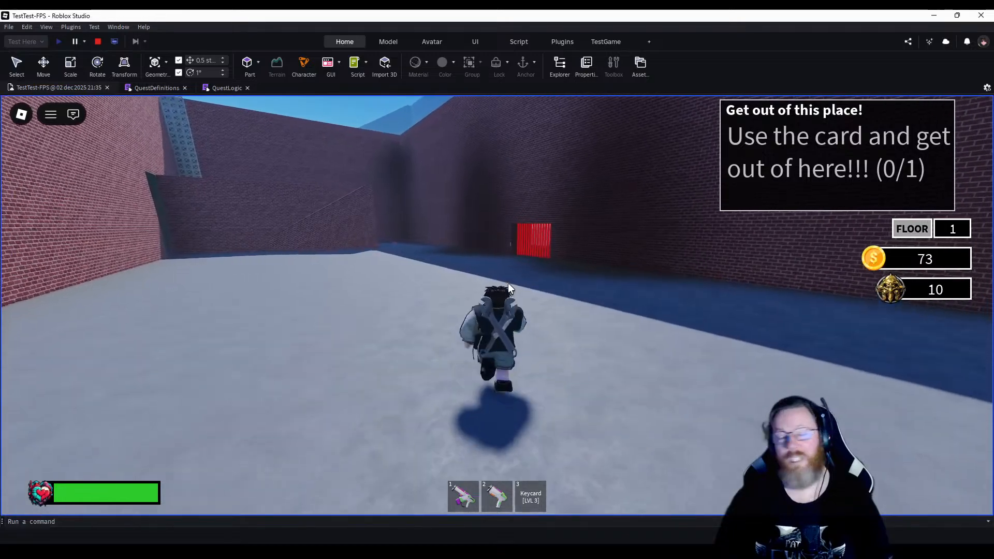
pyautogui.press('w')
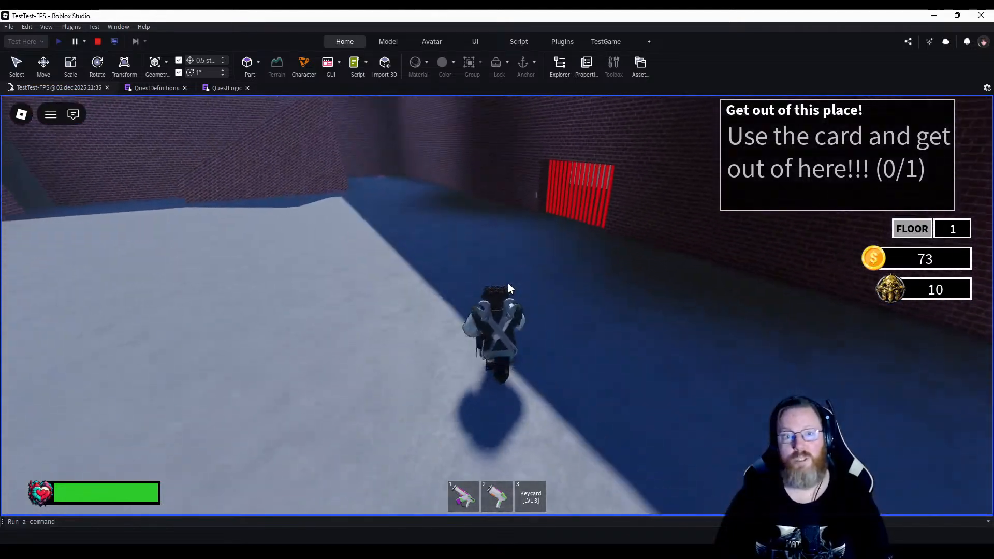
pyautogui.press('w')
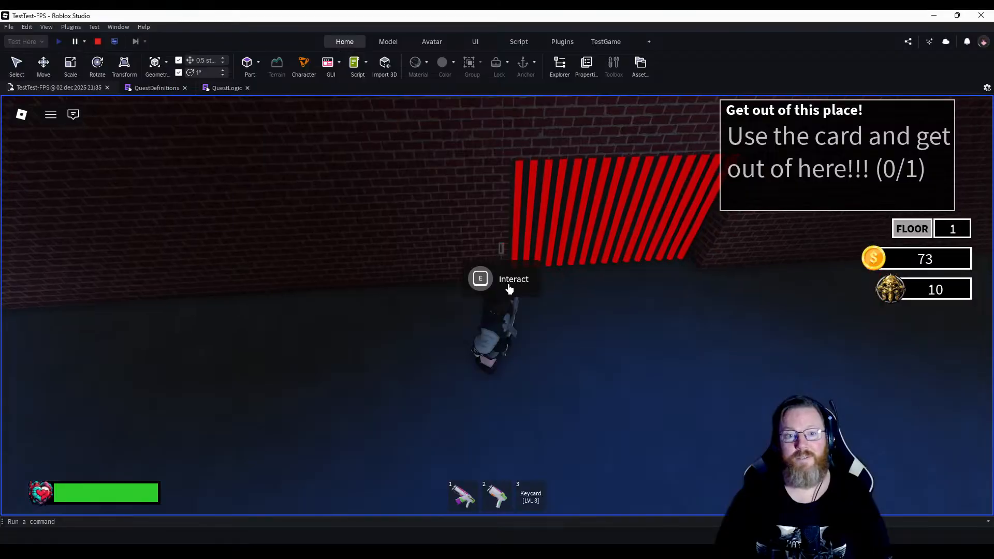
pyautogui.moveTo(509, 289); pyautogui.dragTo(509, 288, button='right')
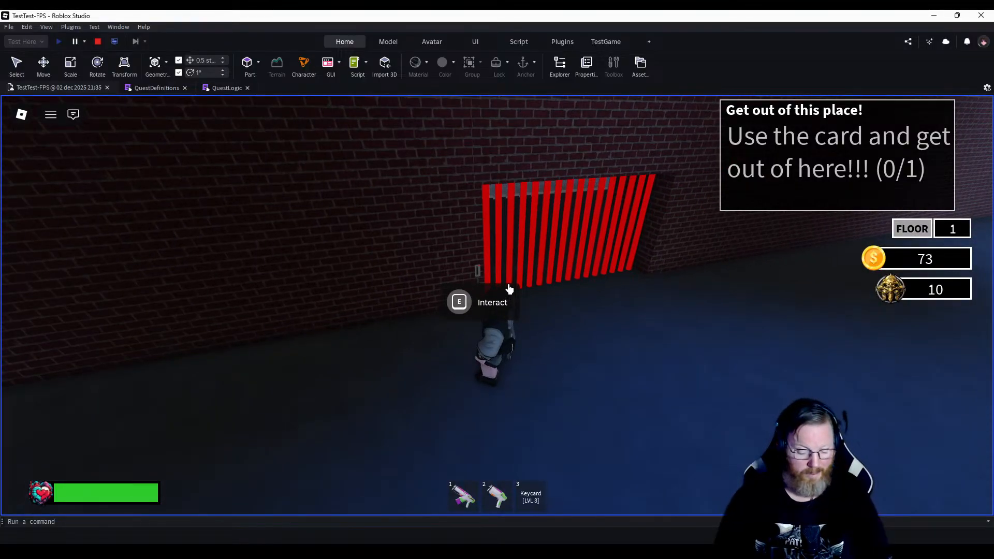
pyautogui.press('e')
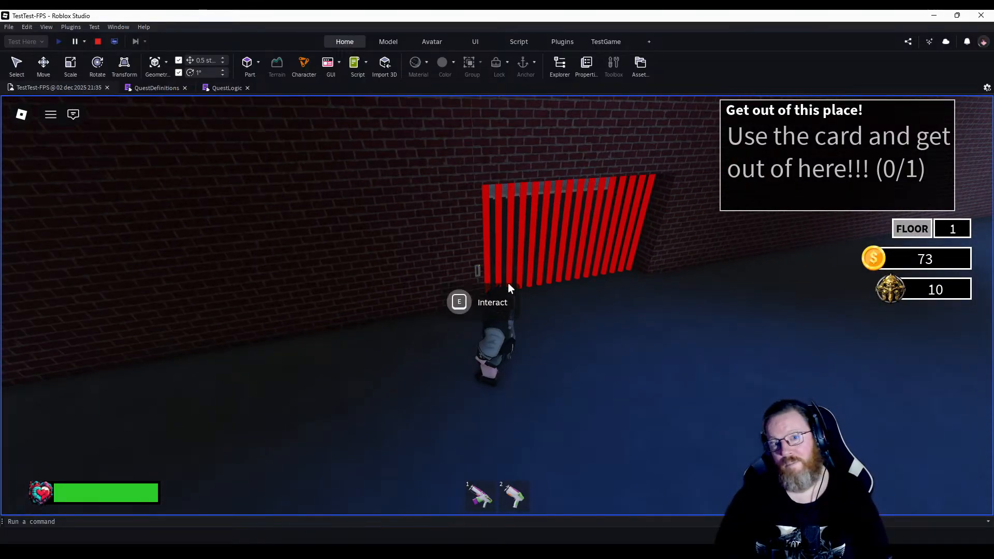
pyautogui.press('w')
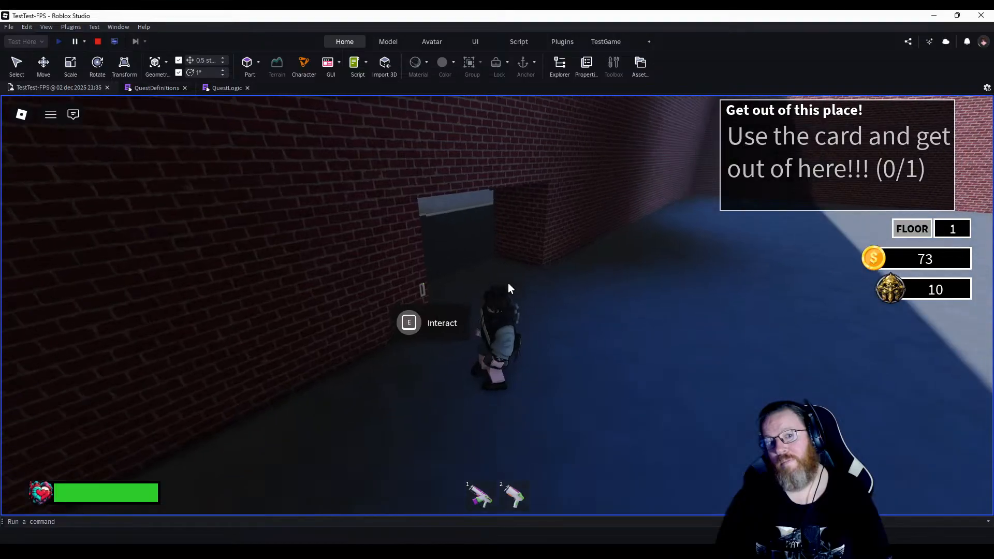
pyautogui.press('w')
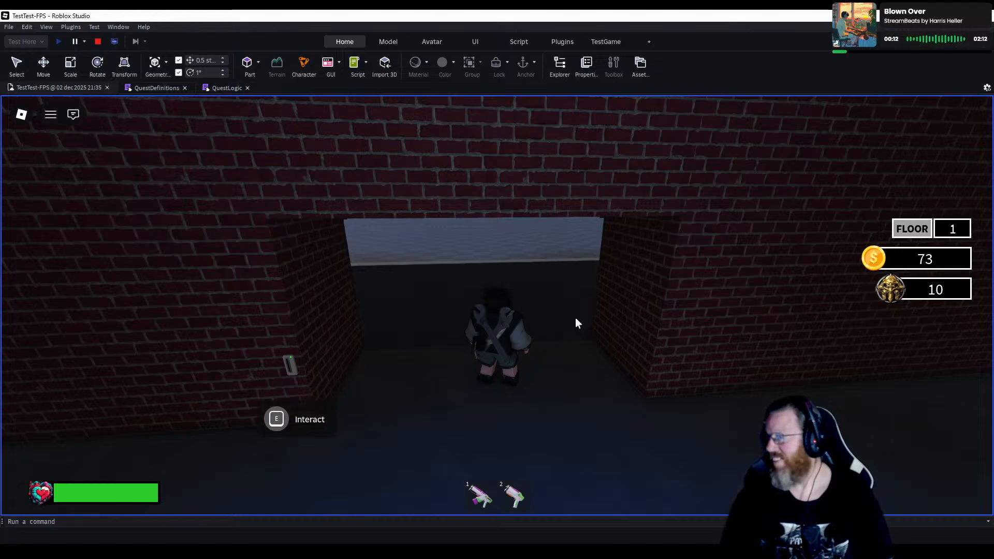
# Examine the card reader beside the opened gate up close, including its indicator light.
pyautogui.press('s')
pyautogui.moveTo(575, 326); pyautogui.dragTo(576, 325, button='right')
pyautogui.press('w')
pyautogui.press('w')
pyautogui.scroll(5, 575, 324)
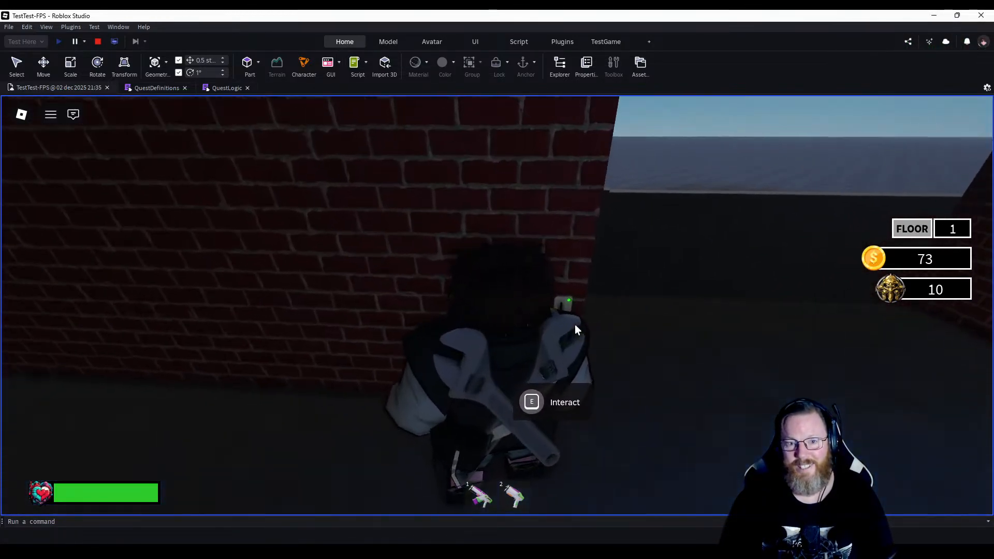
pyautogui.scroll(3, 575, 325)
pyautogui.moveTo(636, 322); pyautogui.dragTo(636, 322, button='right')
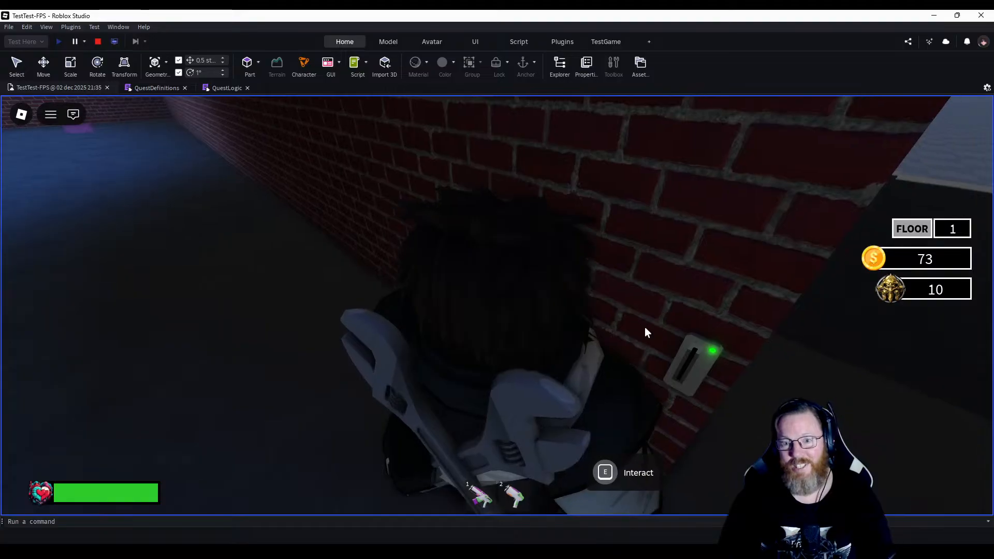
pyautogui.click(715, 350)
pyautogui.click(713, 352)
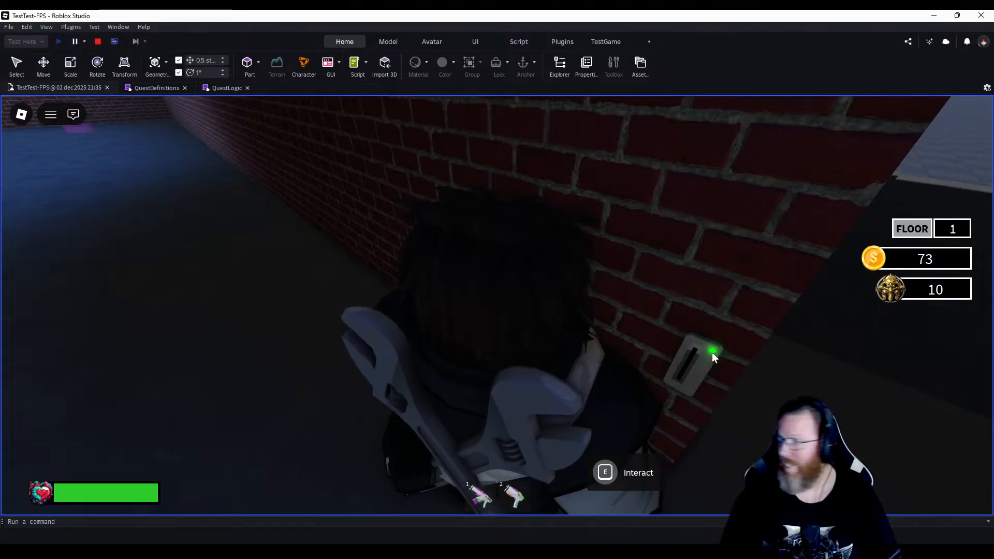
pyautogui.click(713, 352)
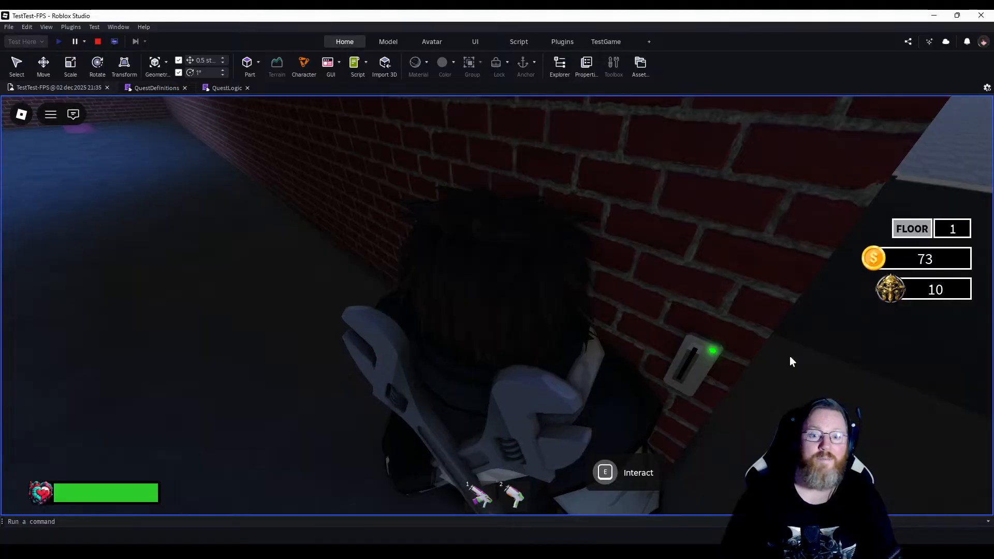
# Stop the playtest and fly the editor view to the card reader beside the red gate bars to inspect its indicator light.
pyautogui.click(97, 42)
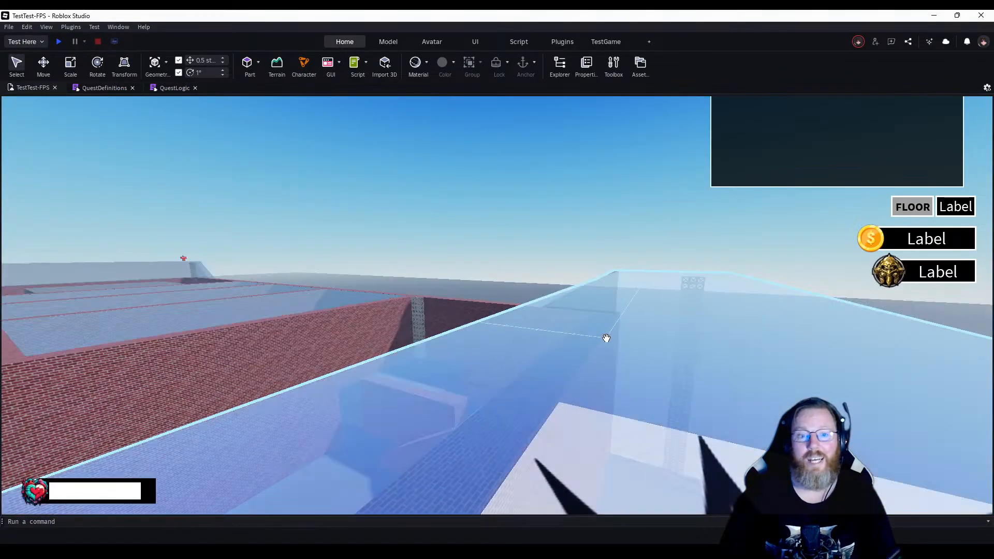
pyautogui.scroll(2, 595, 330)
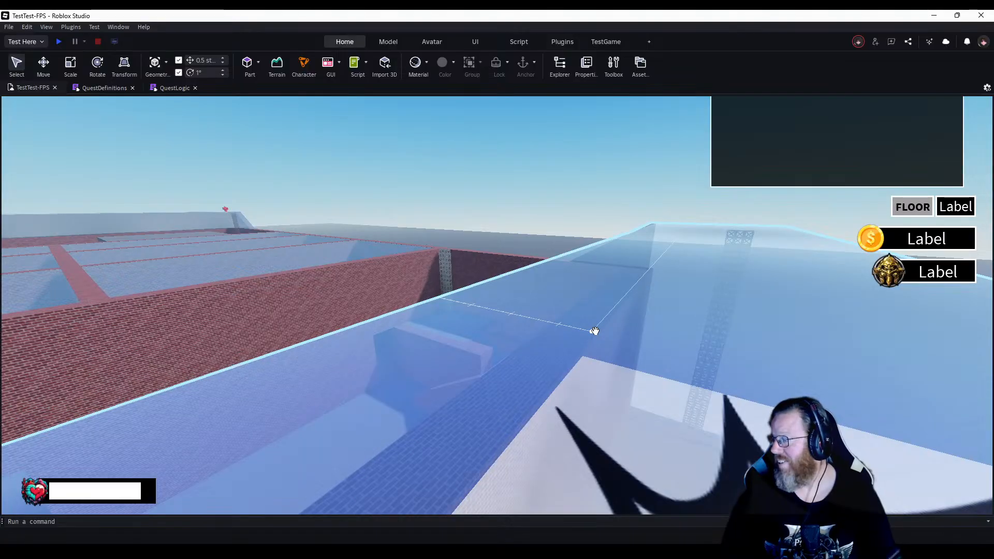
pyautogui.scroll(2, 595, 330)
pyautogui.press('w')
pyautogui.moveTo(595, 331); pyautogui.dragTo(595, 331, button='right')
pyautogui.press('w')
pyautogui.press('w')
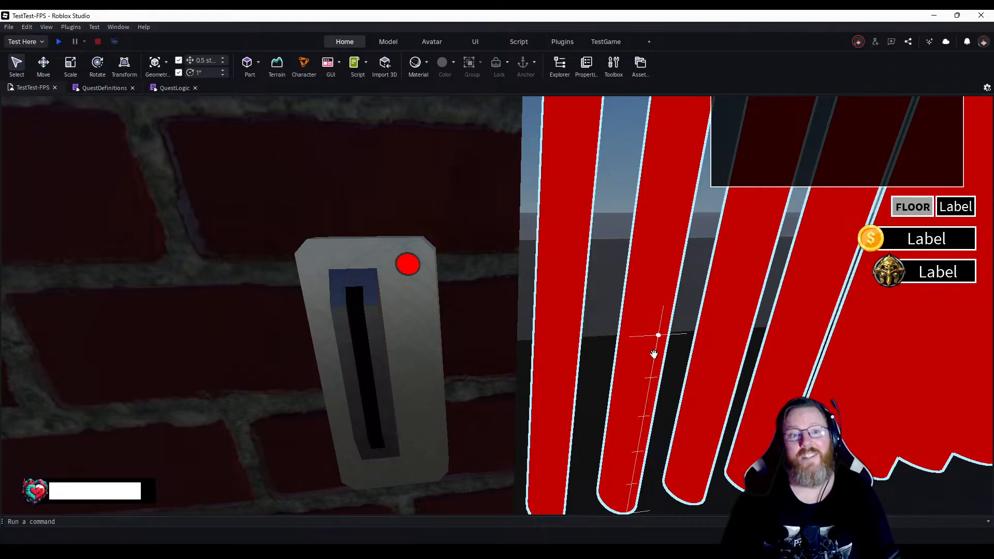
pyautogui.moveTo(359, 205); pyautogui.dragTo(359, 205, button='right')
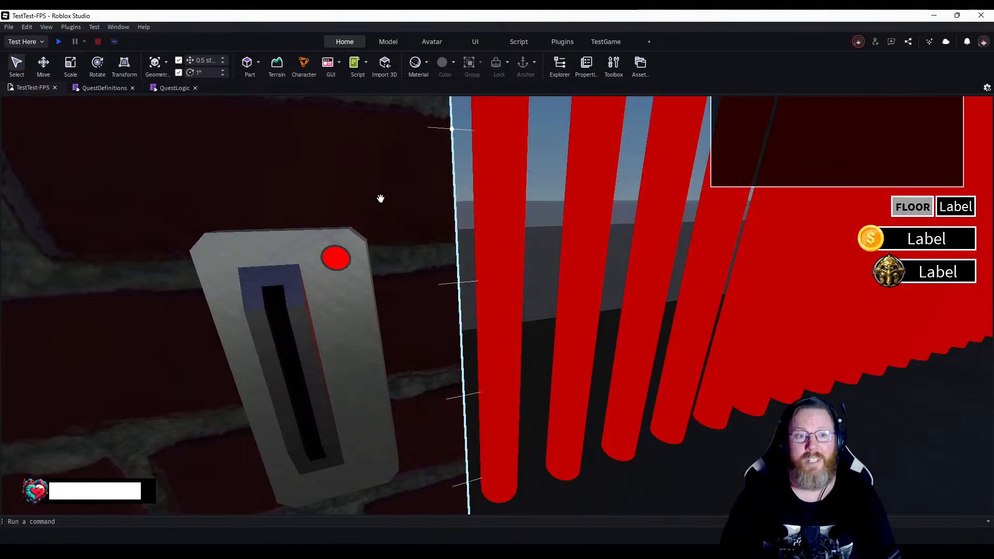
# Survey the brick yard from the gate area, past the low inner walls to the lattice tower in the far corner.
pyautogui.moveTo(379, 201); pyautogui.dragTo(378, 200, button='right')
pyautogui.press('w')
pyautogui.press('w')
pyautogui.press('w')
pyautogui.press('w')
pyautogui.press('w')
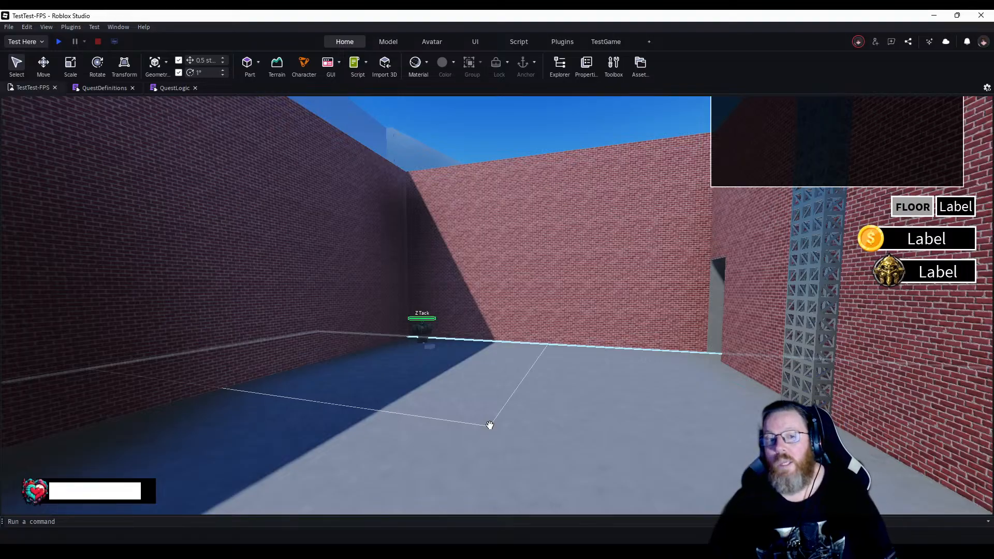
pyautogui.moveTo(428, 414); pyautogui.dragTo(429, 417, button='right')
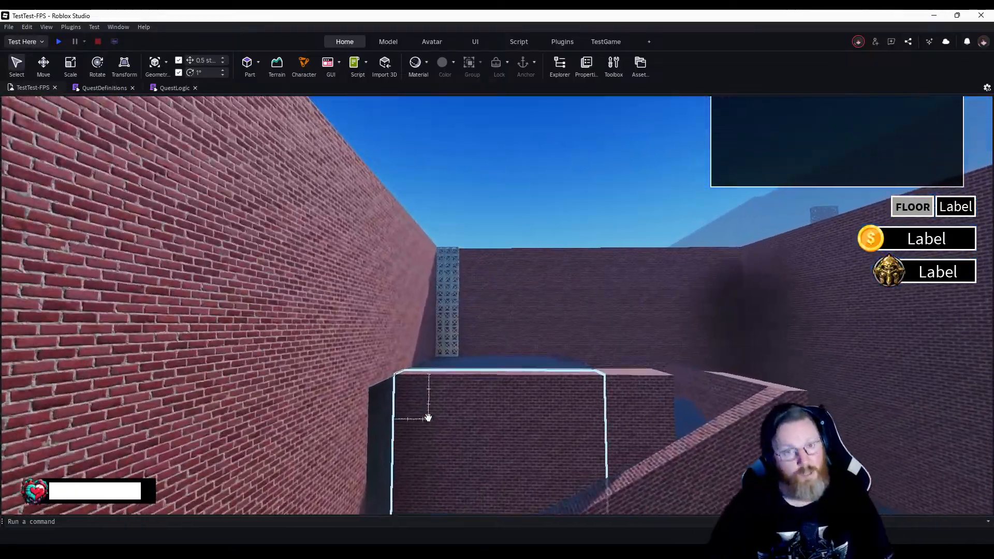
pyautogui.press('w')
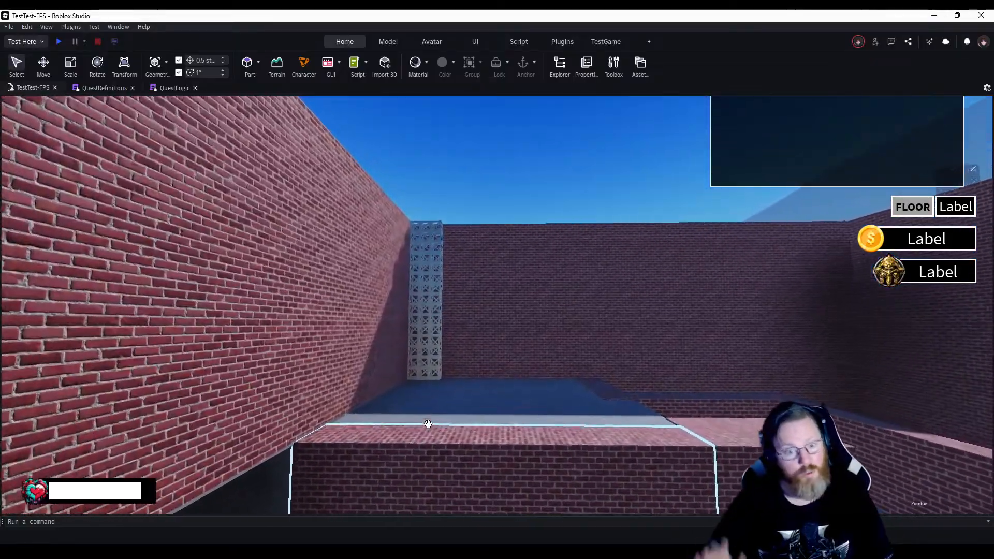
pyautogui.press('w')
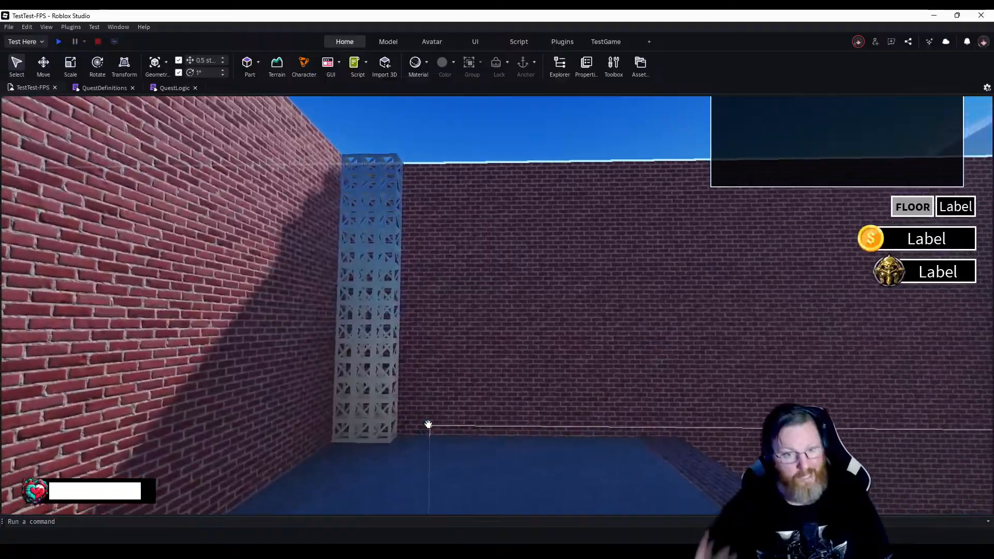
pyautogui.press('w')
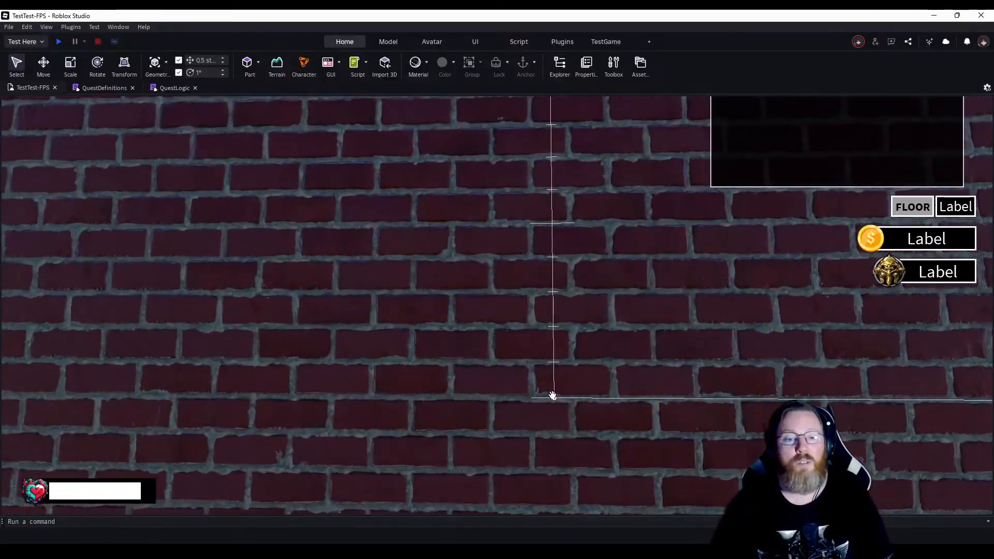
# Examine the yard's end with the ZTack enemy and grey doorway, and look back past the red gate.
pyautogui.moveTo(553, 395); pyautogui.dragTo(515, 422, button='right')
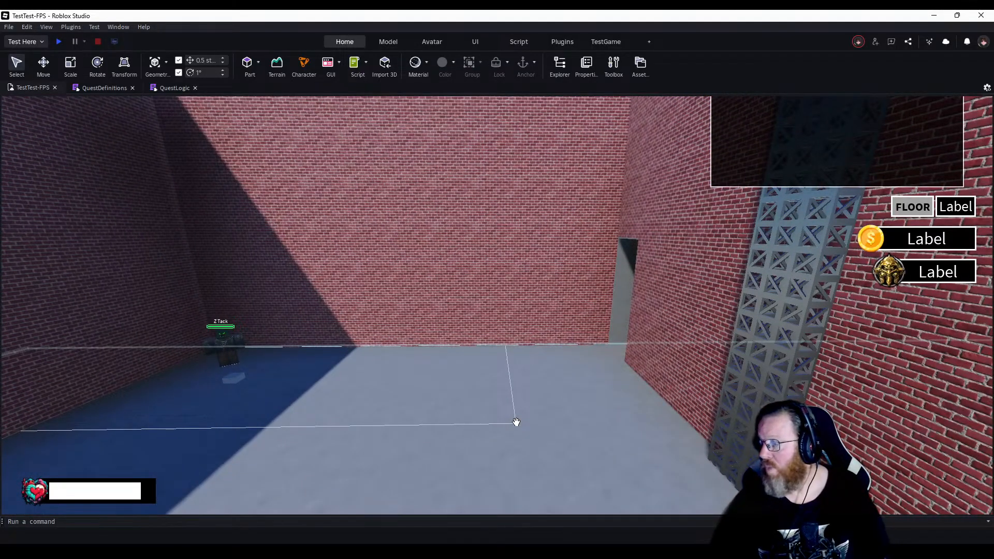
pyautogui.moveTo(516, 422); pyautogui.dragTo(510, 424)
pyautogui.press('w')
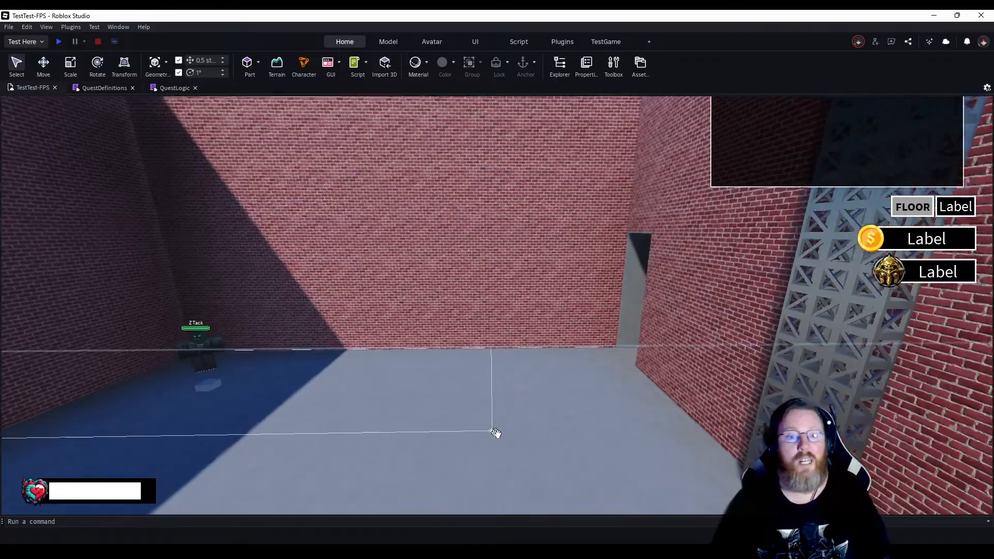
pyautogui.press('w')
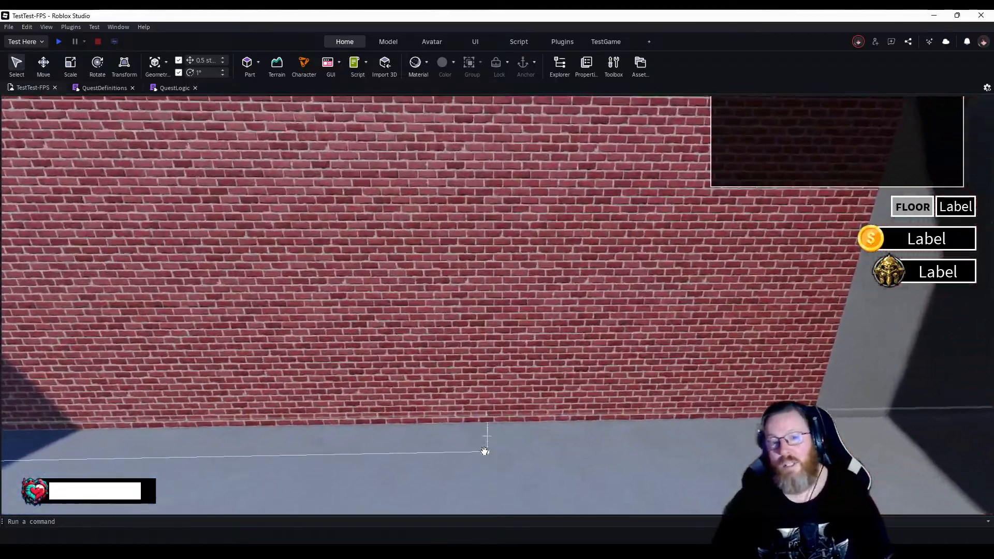
pyautogui.moveTo(484, 452); pyautogui.dragTo(484, 452, button='right')
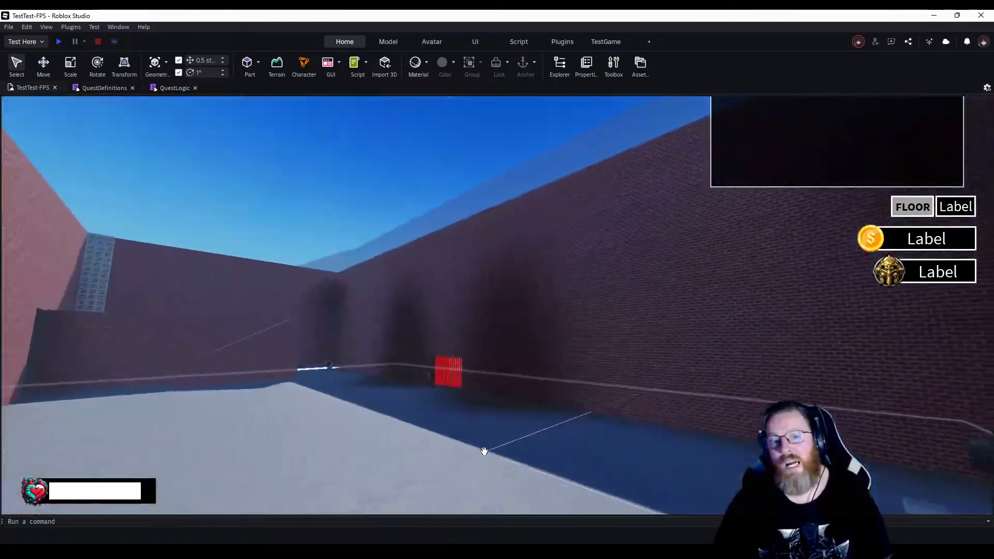
pyautogui.press('w')
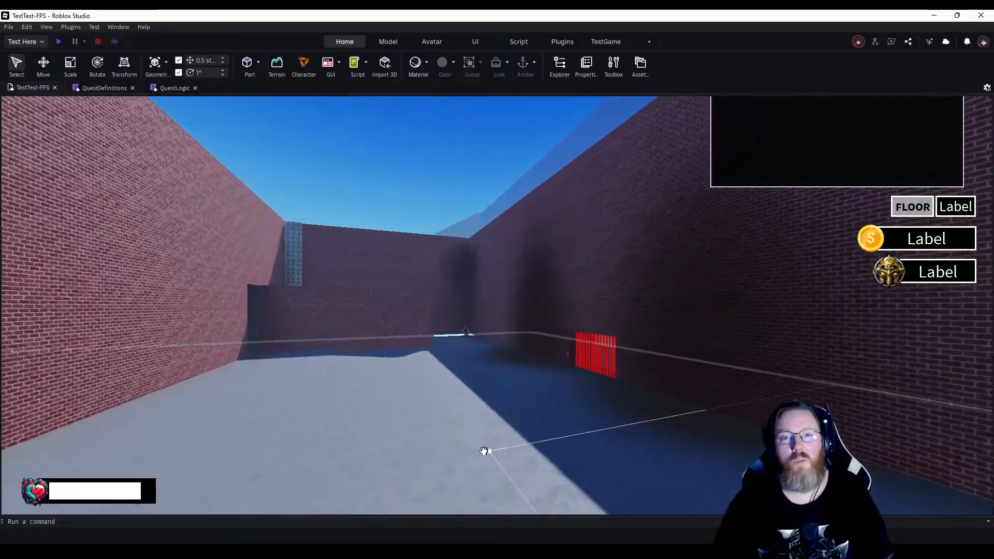
pyautogui.press('w')
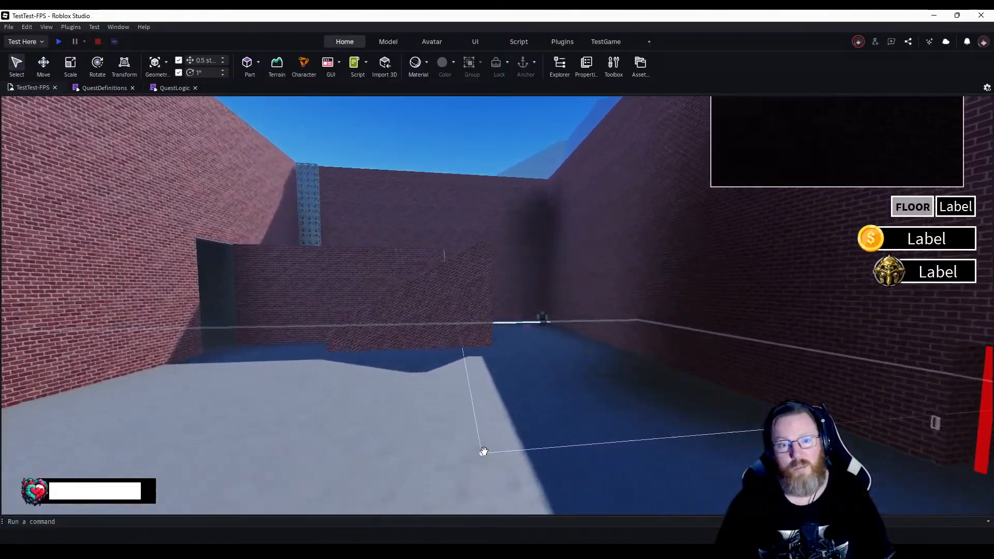
pyautogui.press('w')
# Survey the full length of the brick yard, with the red gate in its side wall and the low inner wall.
pyautogui.moveTo(485, 452); pyautogui.dragTo(484, 452, button='right')
pyautogui.press('w')
pyautogui.press('w')
pyautogui.press('w')
pyautogui.press('w')
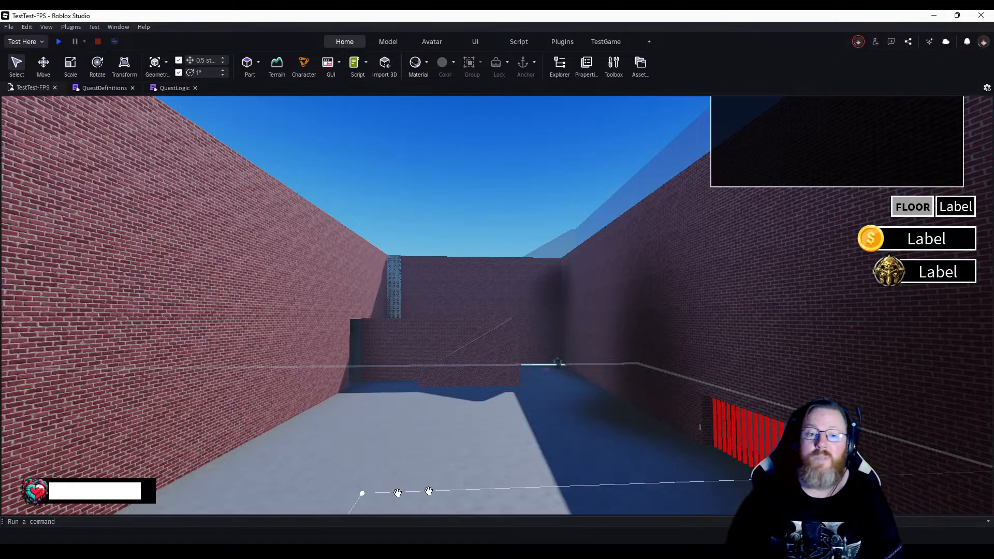
pyautogui.click(509, 330)
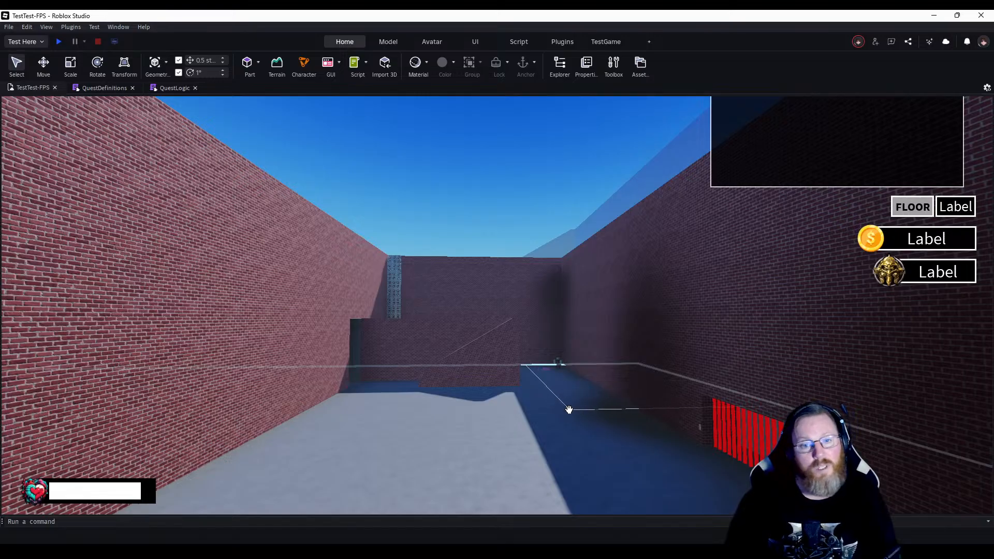
pyautogui.moveTo(568, 409); pyautogui.dragTo(569, 410, button='right')
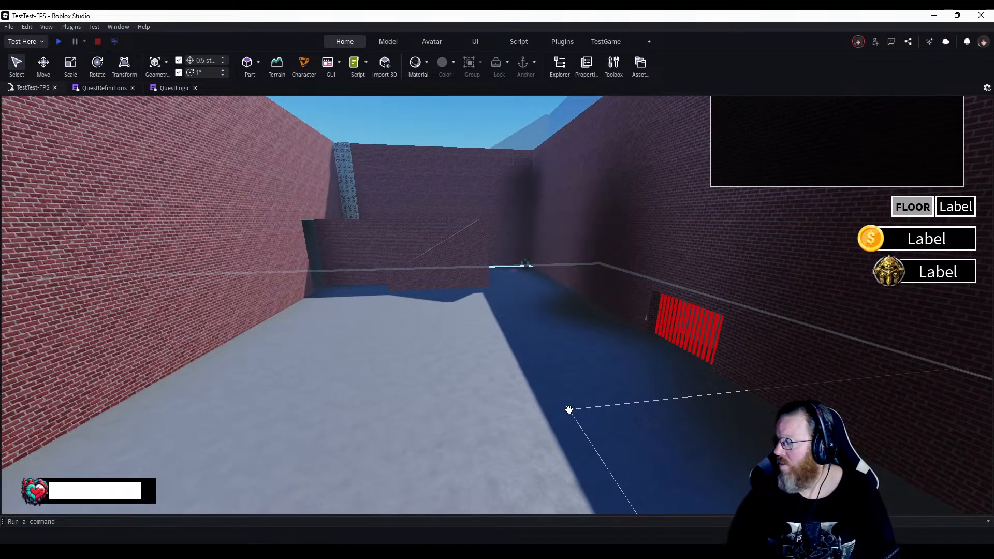
pyautogui.moveTo(569, 409); pyautogui.dragTo(569, 409, button='right')
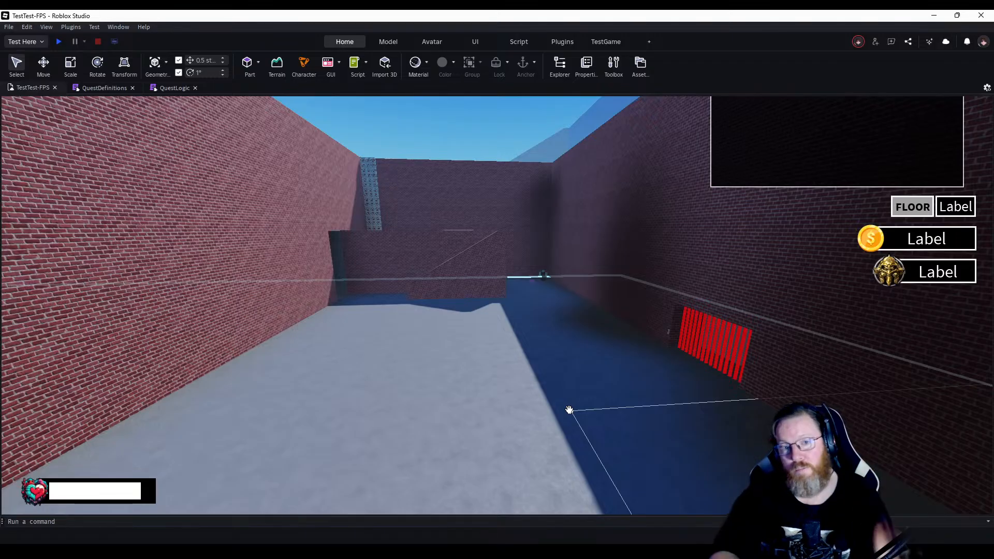
# Fly the editor view up over the brick yard's outer wall and start a playtest from above the transparent roof.
pyautogui.scroll(-5, 559, 413)
pyautogui.moveTo(559, 413); pyautogui.dragTo(559, 413, button='right')
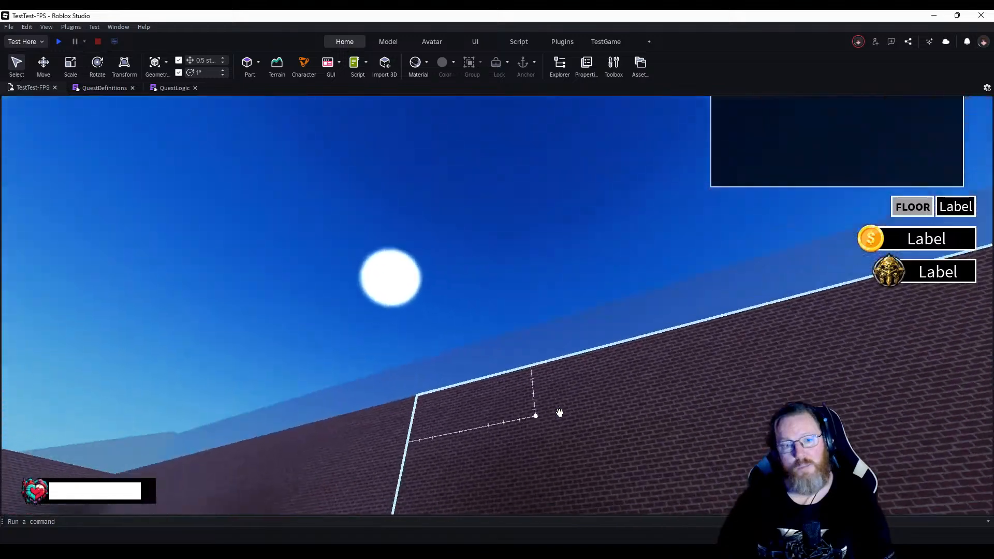
pyautogui.press('w')
pyautogui.press('w')
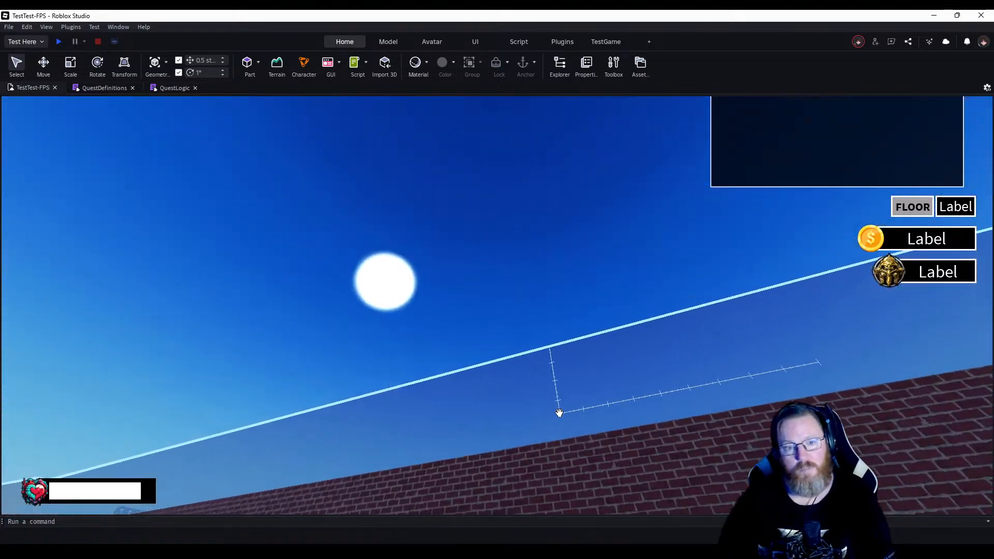
pyautogui.moveTo(559, 414); pyautogui.dragTo(559, 413, button='right')
pyautogui.press('w')
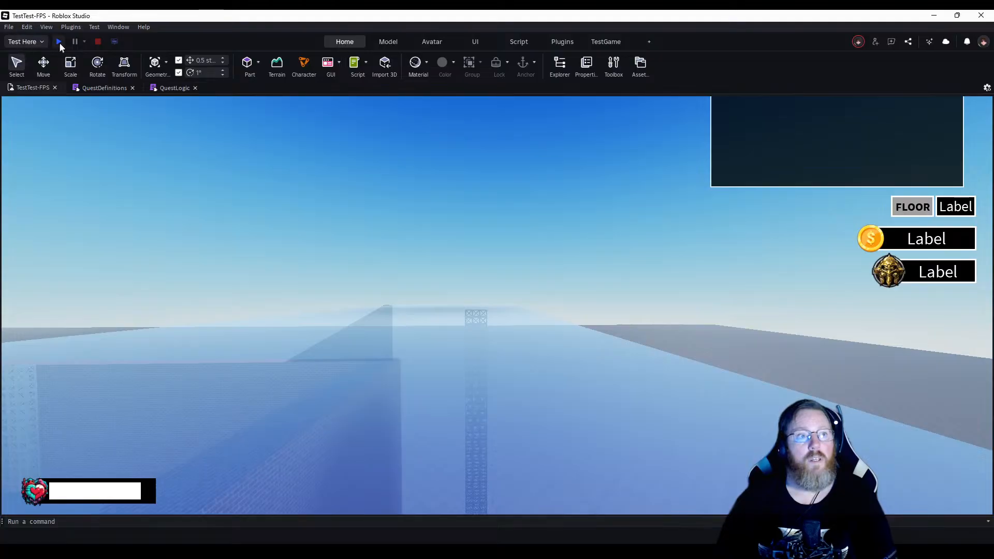
pyautogui.click(59, 42)
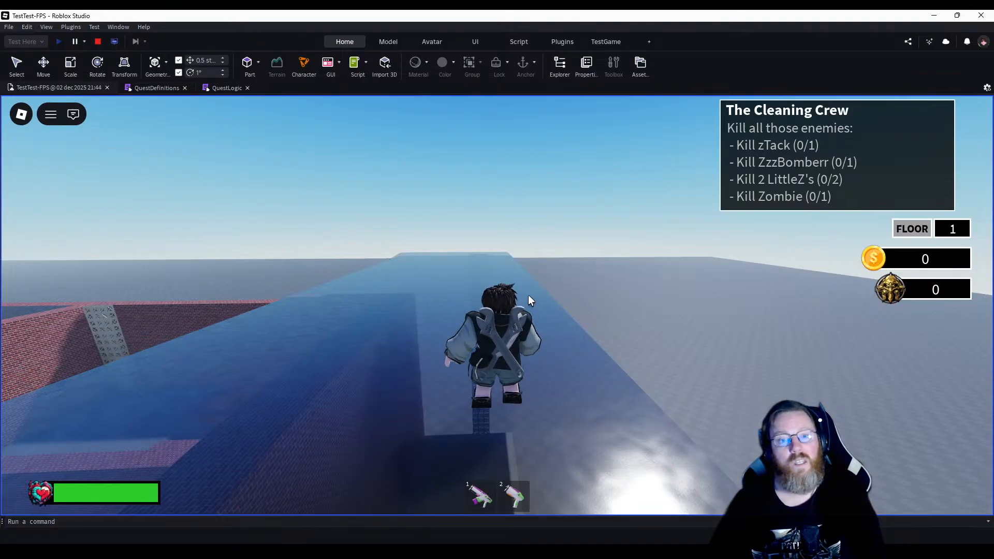
# Run the character along the transparent roof and wall top, turning to look down into the brick yard.
pyautogui.press('w')
pyautogui.press('w')
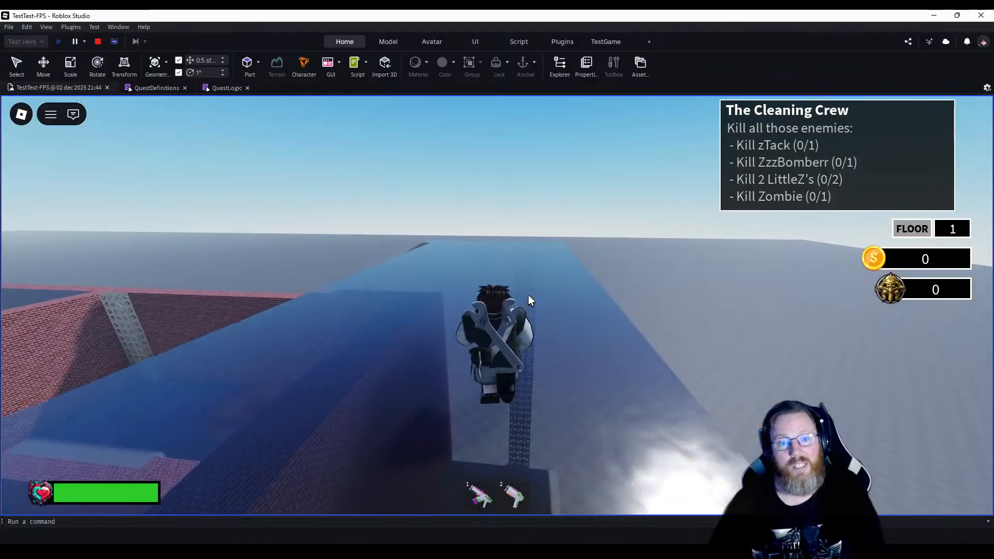
pyautogui.press('w')
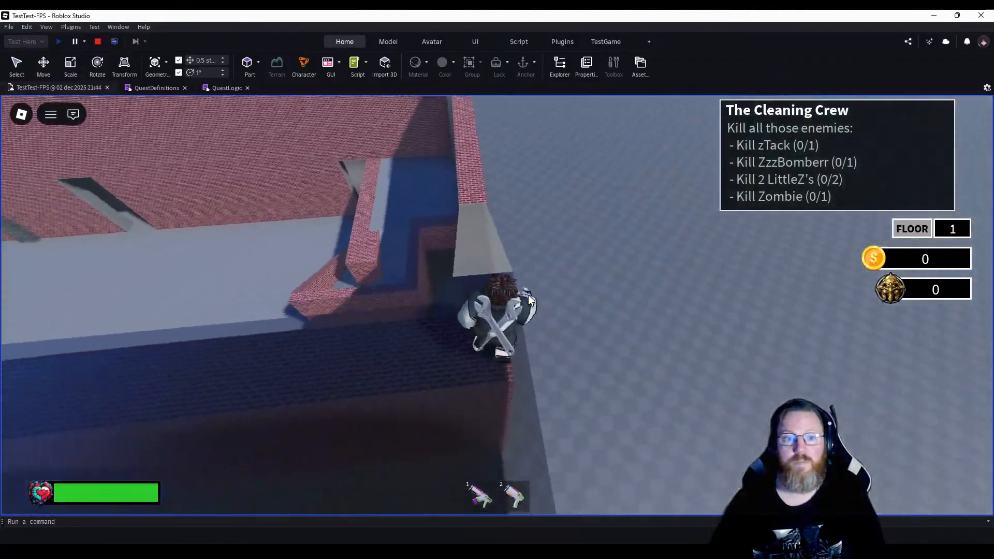
pyautogui.press('w')
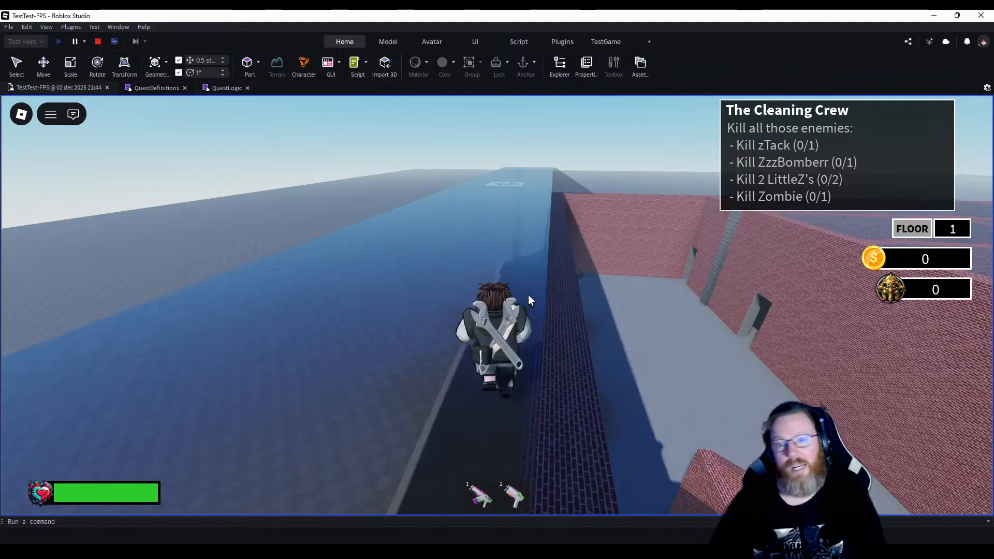
pyautogui.press('w')
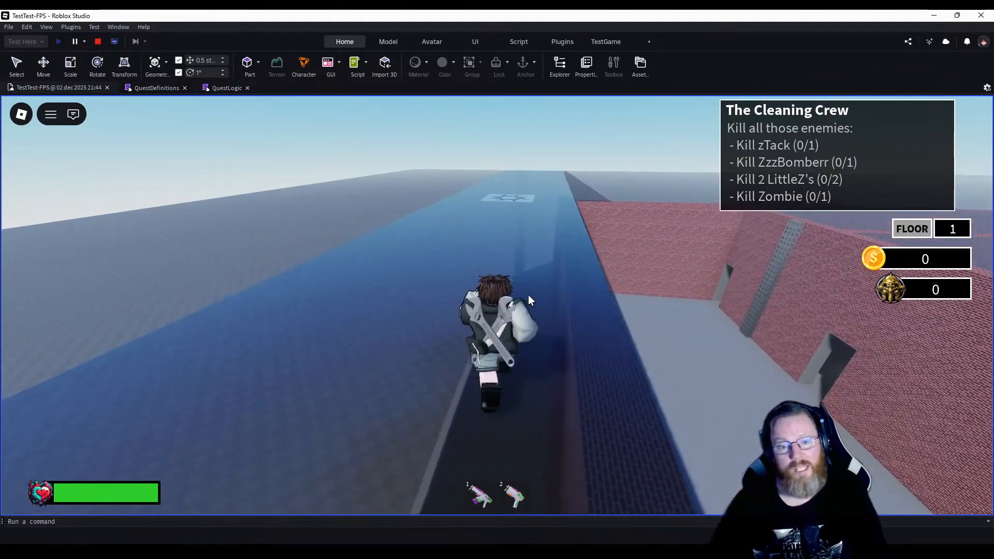
# Run across the sun-patterned spawn plate and along the wall top to inspect the roof beyond it.
pyautogui.scroll(5, 528, 294)
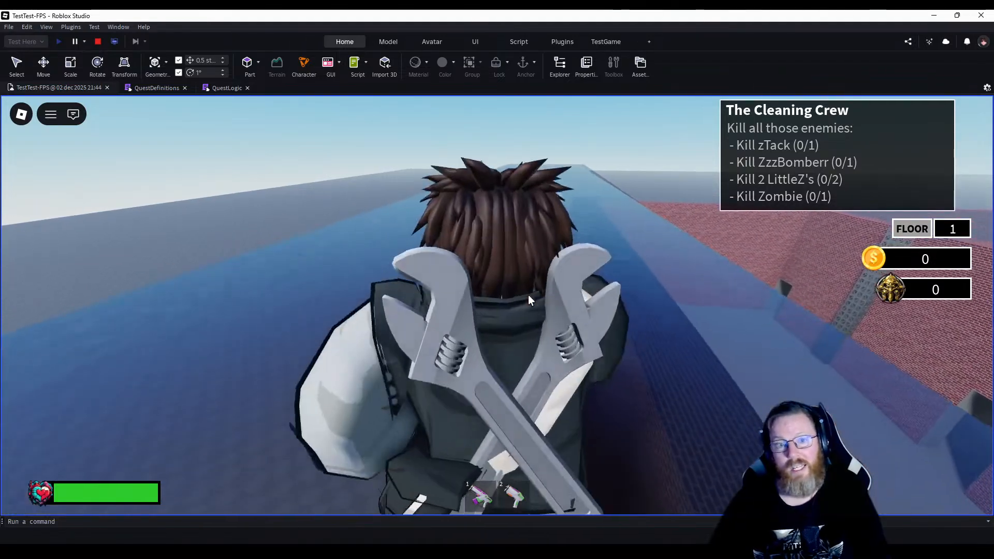
pyautogui.scroll(-4, 528, 294)
pyautogui.press('w')
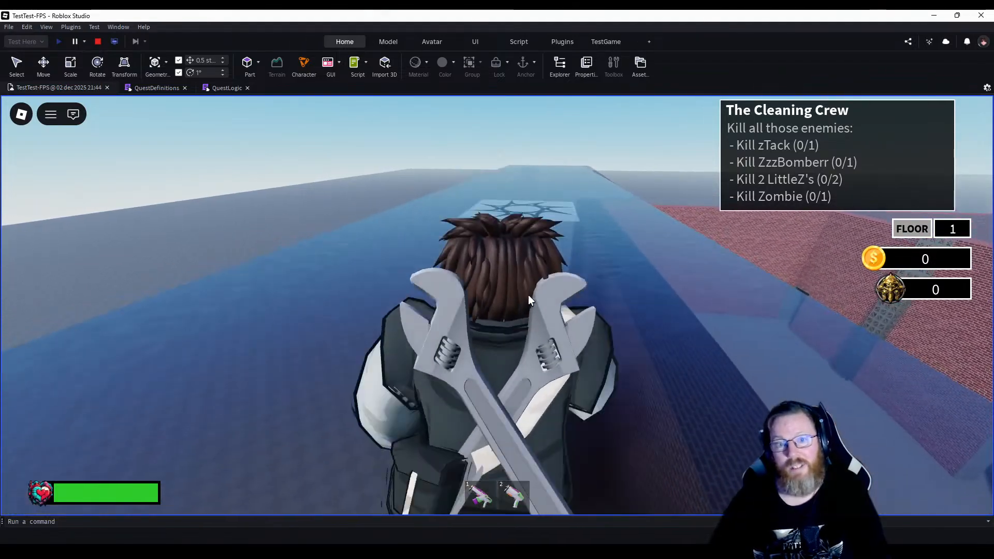
pyautogui.press('w')
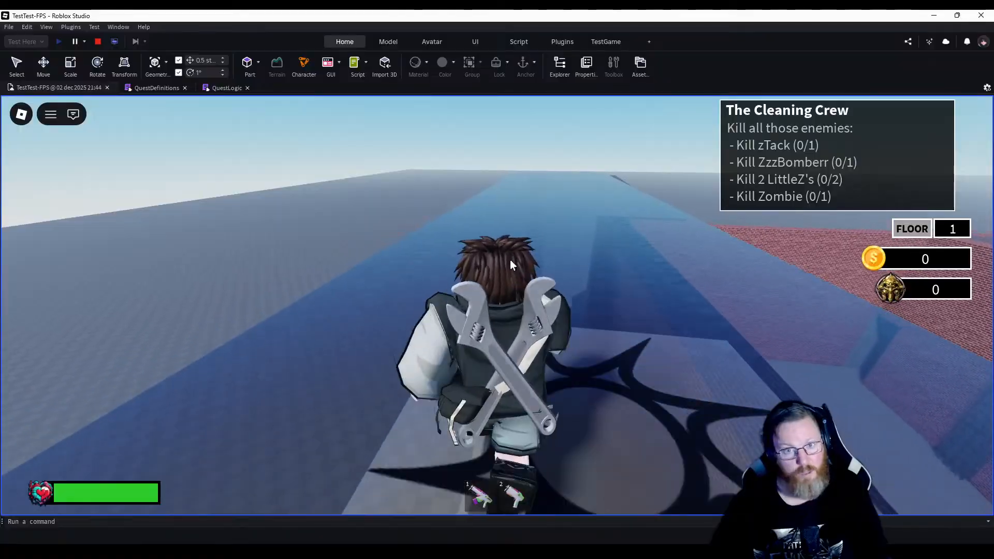
pyautogui.press('w')
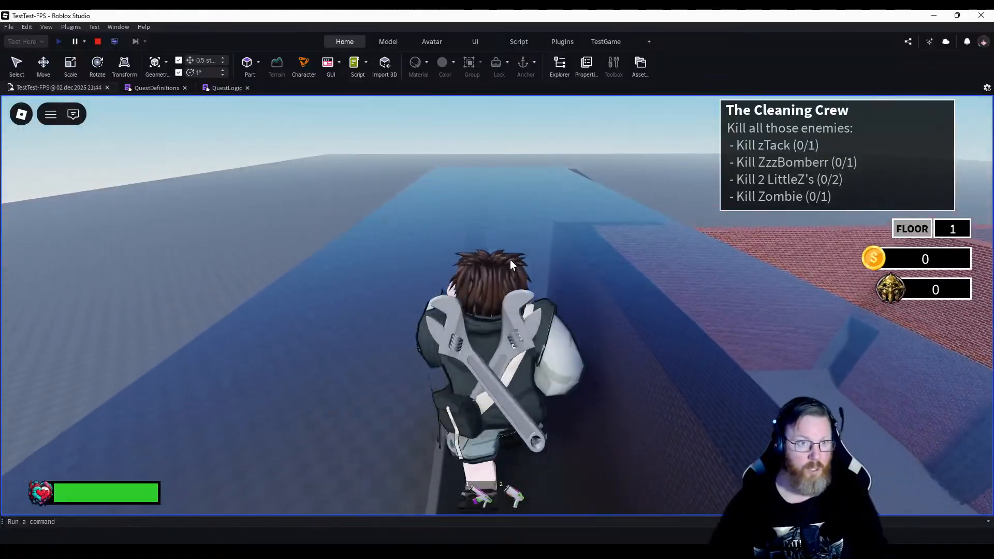
pyautogui.press('w')
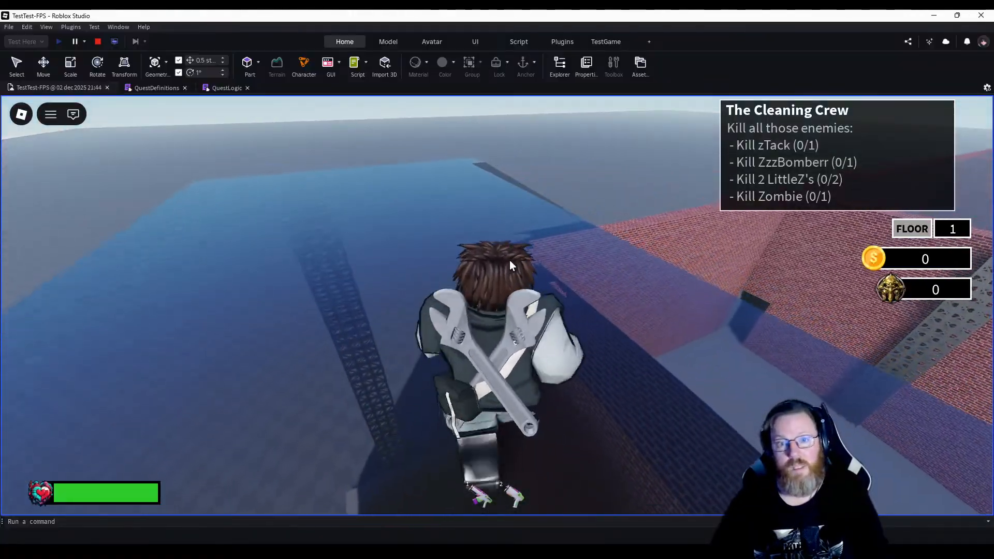
# Turn back toward the spawn plate and look down at the yard's low inner walls from the wall top.
pyautogui.moveTo(509, 260); pyautogui.dragTo(510, 259, button='right')
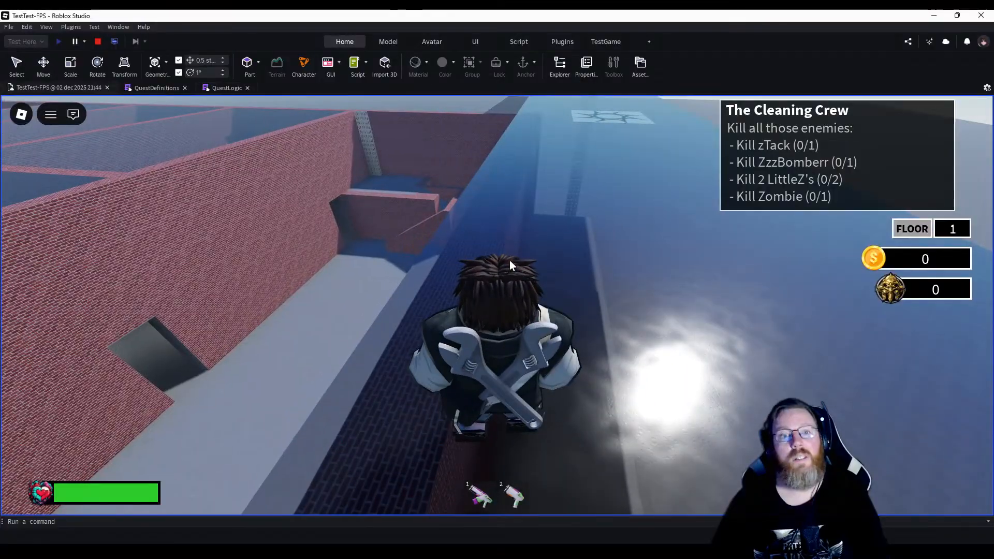
pyautogui.moveTo(542, 214); pyautogui.dragTo(541, 214, button='right')
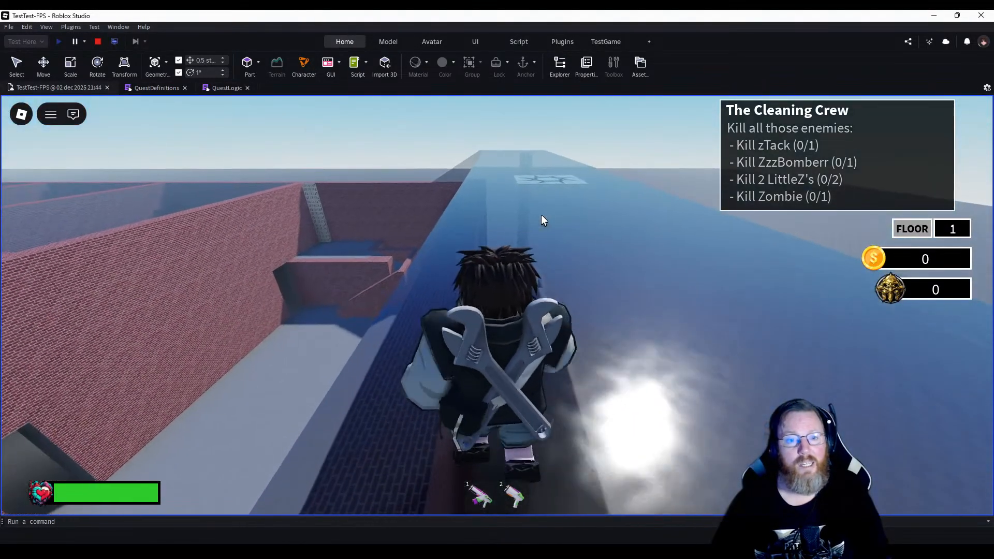
pyautogui.scroll(4, 542, 213)
pyautogui.scroll(-5, 541, 213)
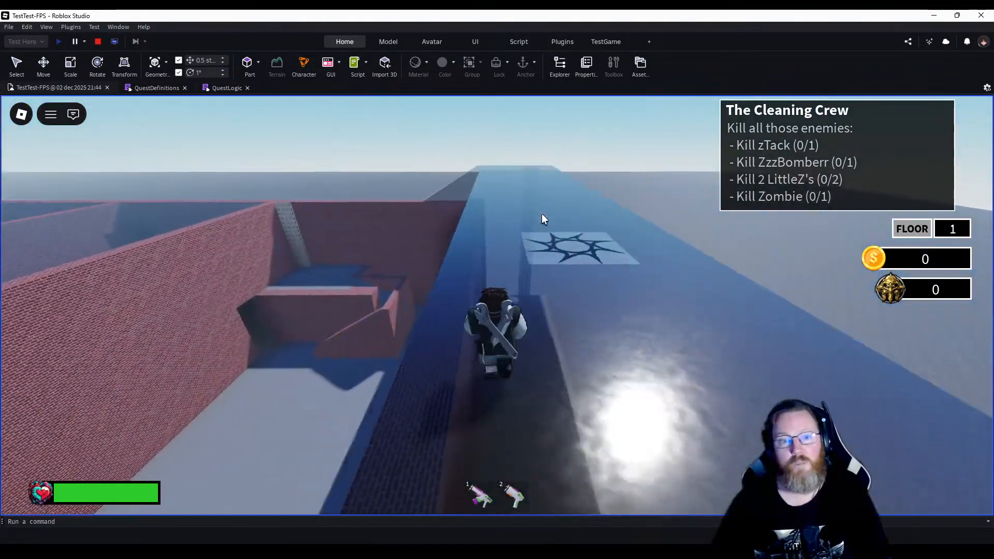
pyautogui.press('w')
pyautogui.moveTo(579, 284); pyautogui.dragTo(579, 284, button='right')
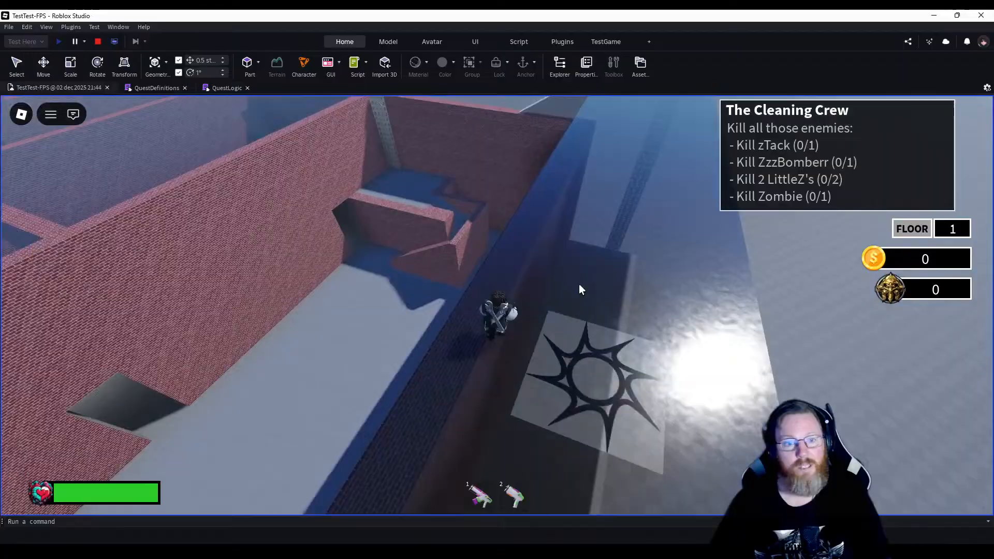
# Equip the first weapon on the wall top, and leave the experience to end the playtest.
pyautogui.press('1')
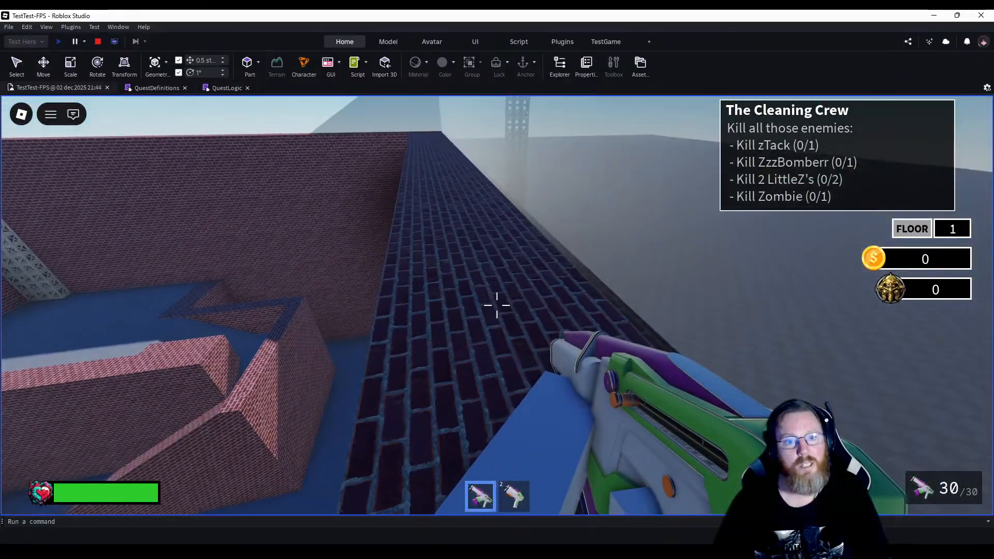
pyautogui.press('Escape')
pyautogui.click(386, 460)
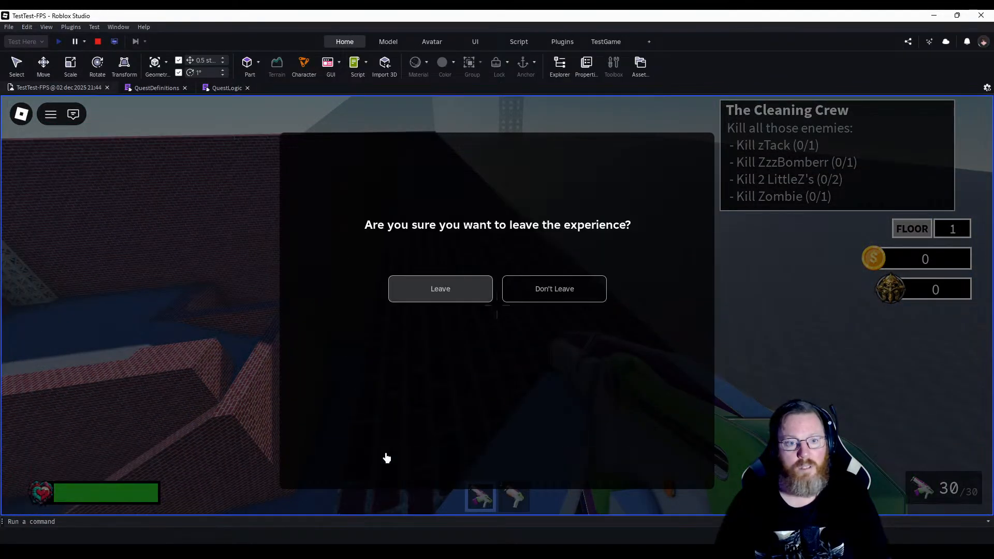
pyautogui.click(457, 288)
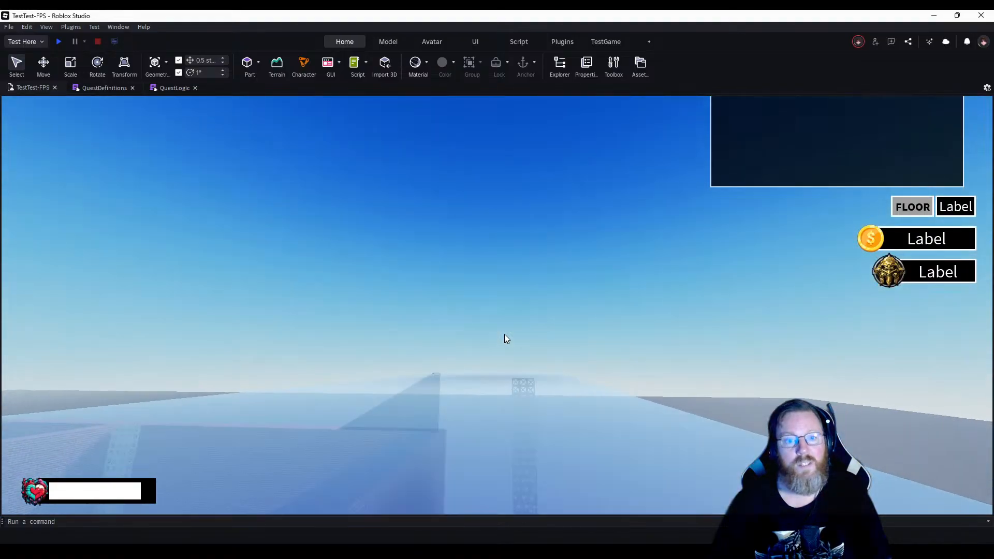
# Move the editor view beside the brick yard's outer wall and start a new playtest there.
pyautogui.moveTo(505, 334); pyautogui.dragTo(504, 334, button='right')
pyautogui.press('w')
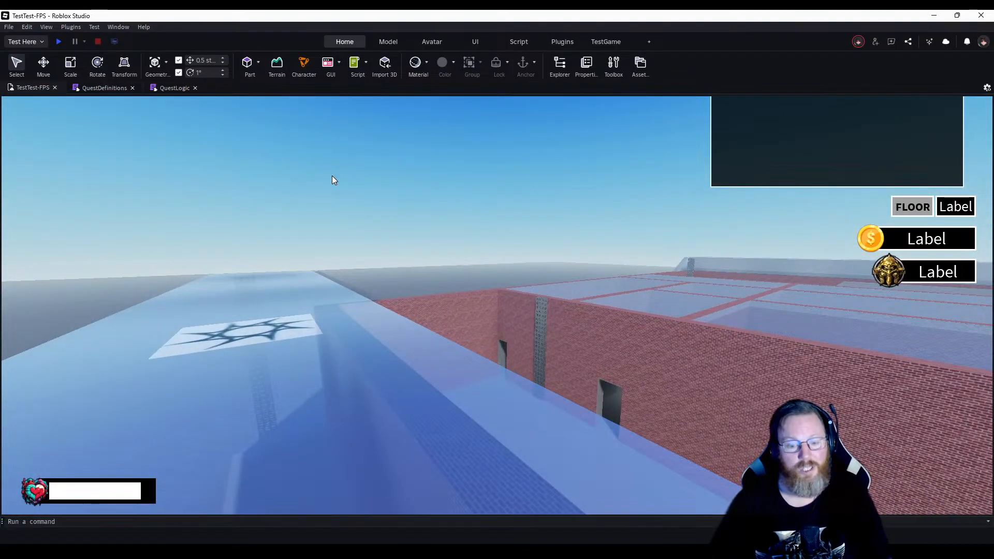
pyautogui.click(58, 43)
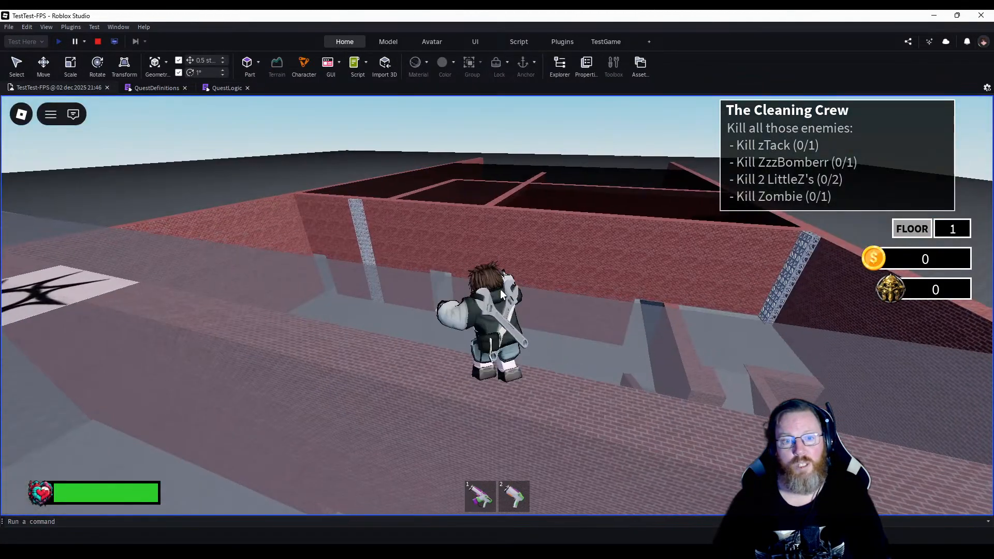
# Equip the first weapon, enter the brick yard, kill the Zombie and collect its dropped coin.
pyautogui.moveTo(500, 288); pyautogui.dragTo(501, 289, button='right')
pyautogui.press('1')
pyautogui.press('w')
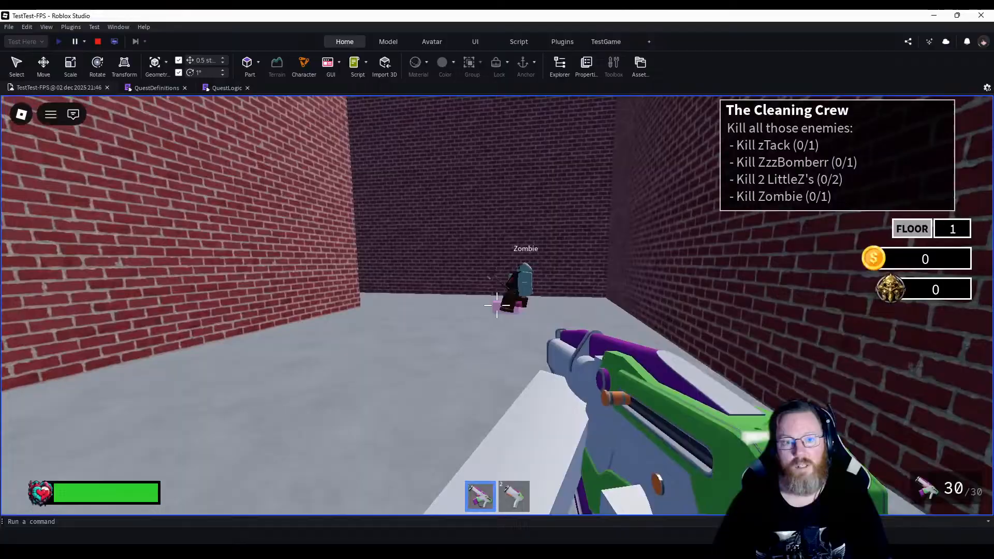
pyautogui.moveTo(497, 306); pyautogui.dragTo(497, 305)
pyautogui.press('w')
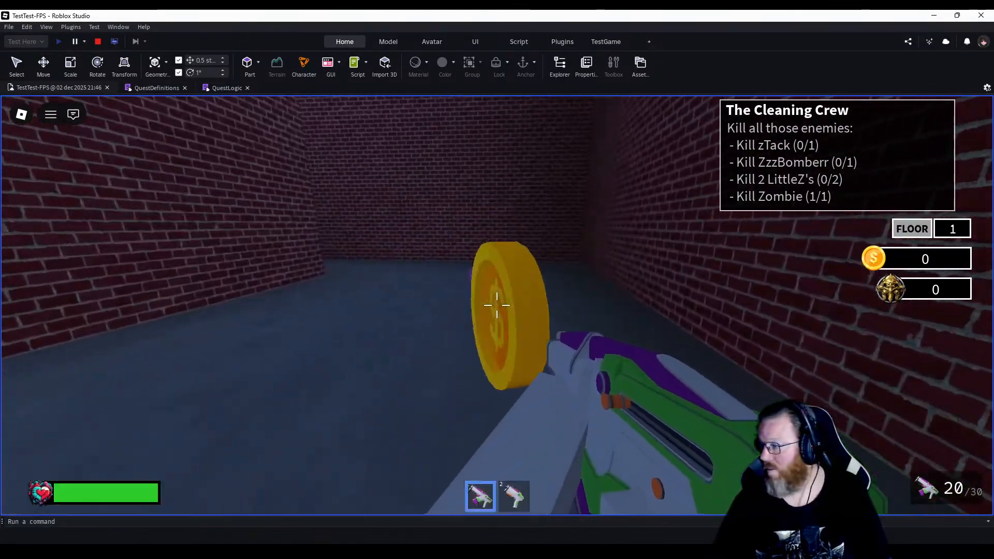
pyautogui.press('w')
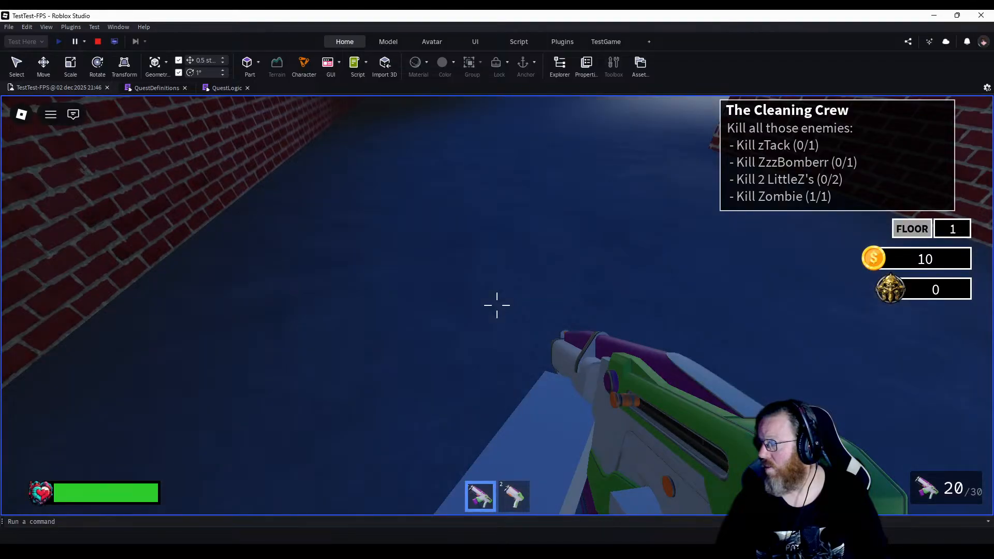
# Walk through the yard past the red gate and aim at the Z Tack enemy at the far end.
pyautogui.press('w')
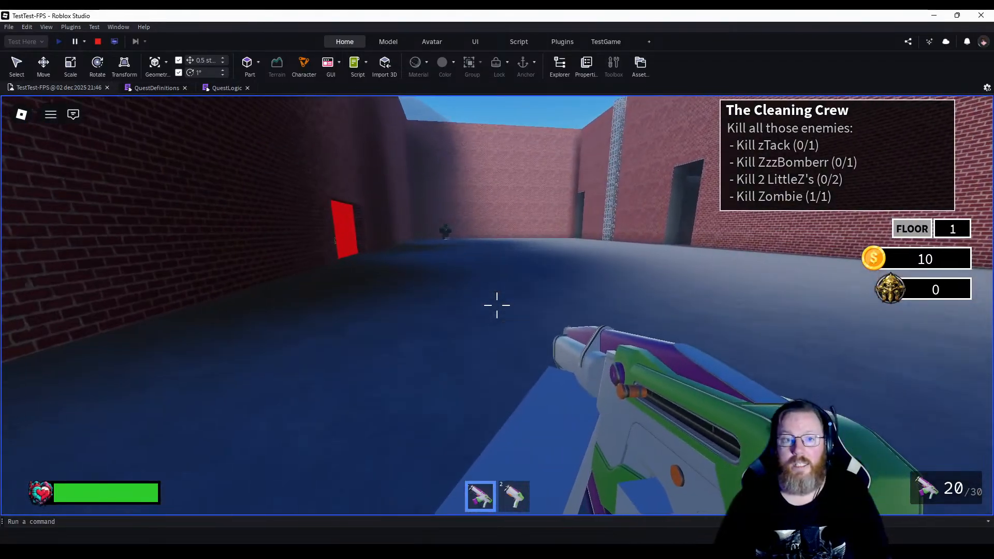
pyautogui.press('w')
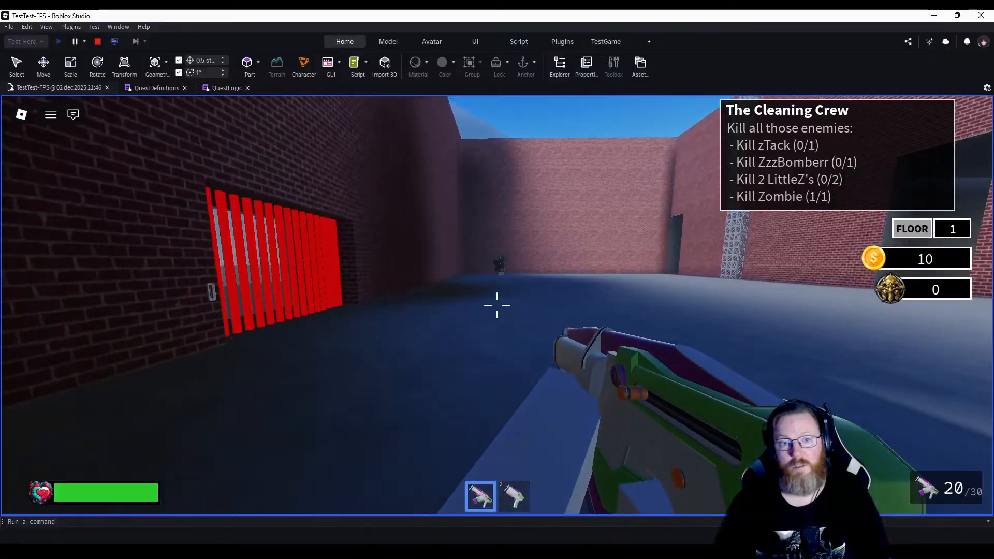
pyautogui.press('w')
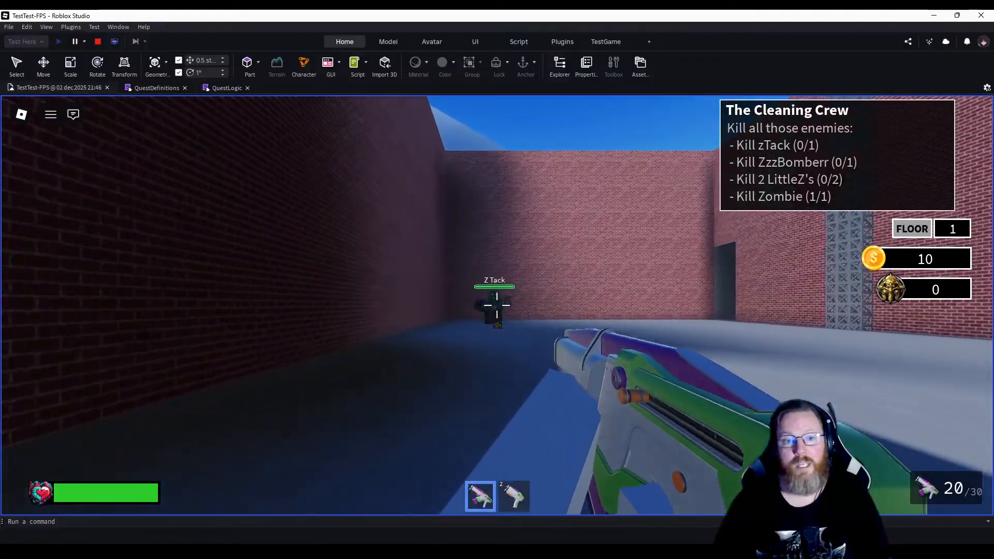
# Shoot the Z Tack enemy in the playtest until it dies and collect the coin it drops.
pyautogui.moveTo(496, 305); pyautogui.dragTo(496, 305)
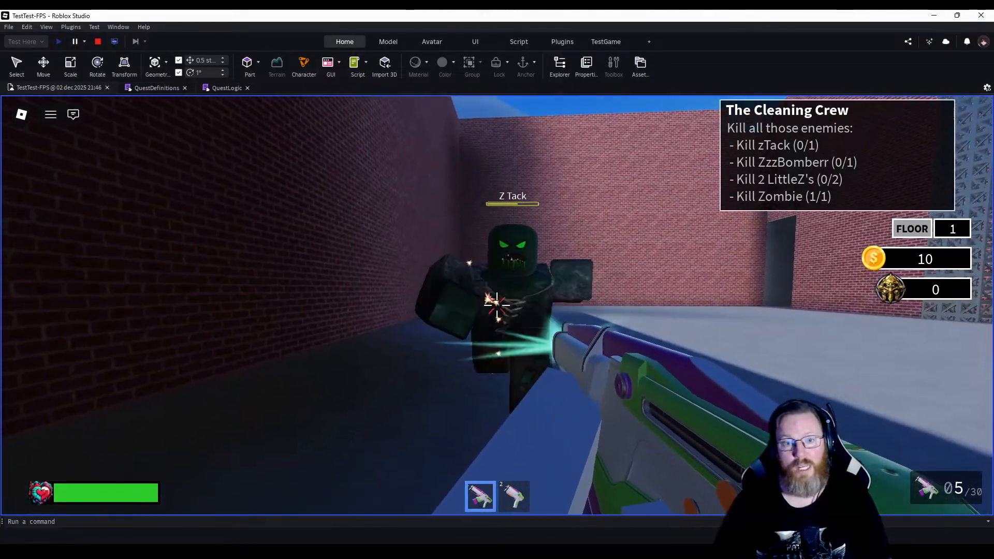
pyautogui.press('s')
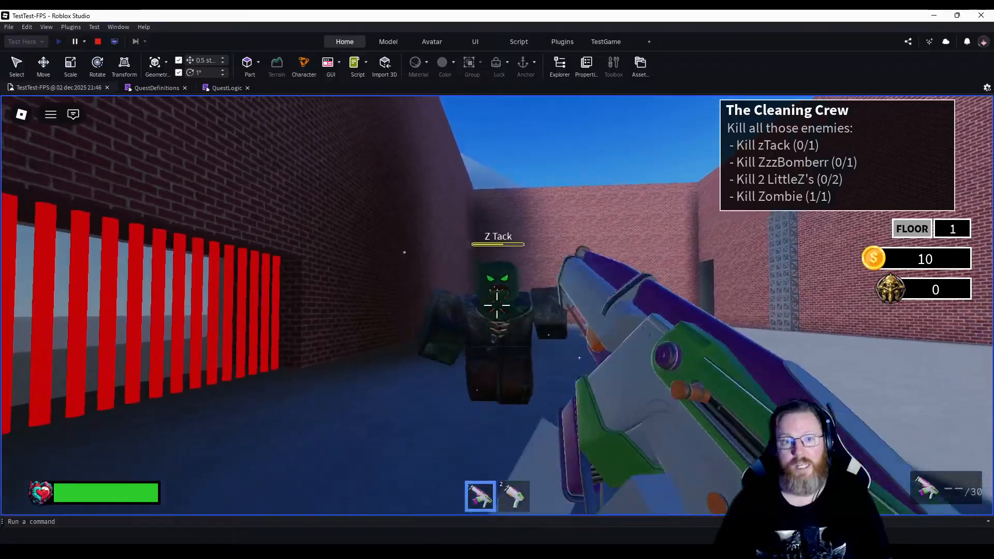
pyautogui.press('s')
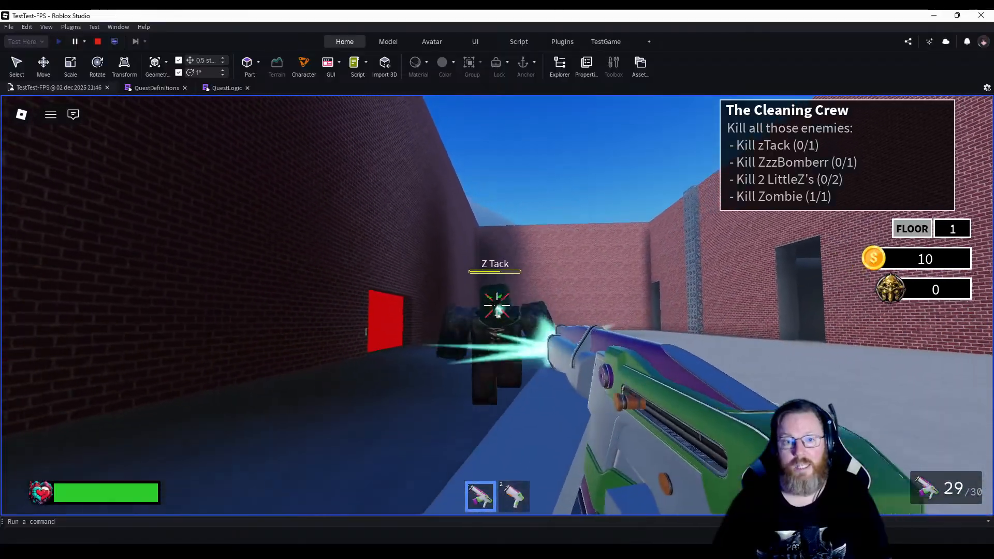
pyautogui.moveTo(497, 306); pyautogui.dragTo(496, 305)
pyautogui.press('w')
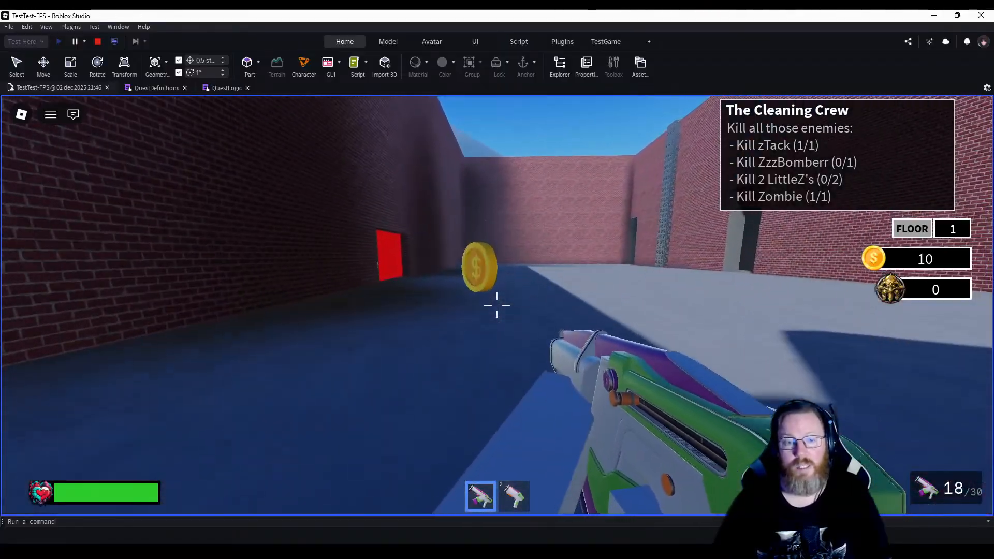
pyautogui.press('w')
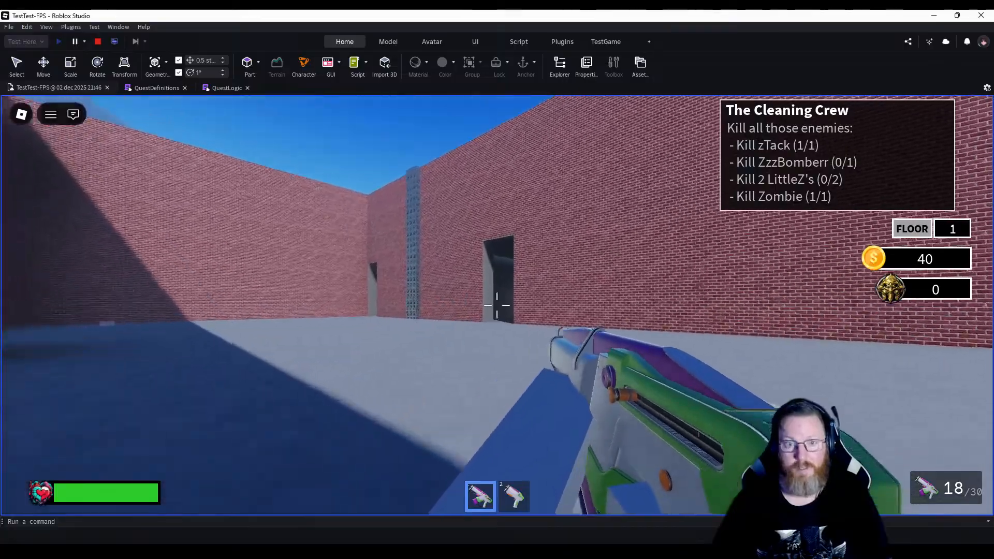
# Reload the rifle and walk through the courtyard doorway into the dark building.
pyautogui.press('r')
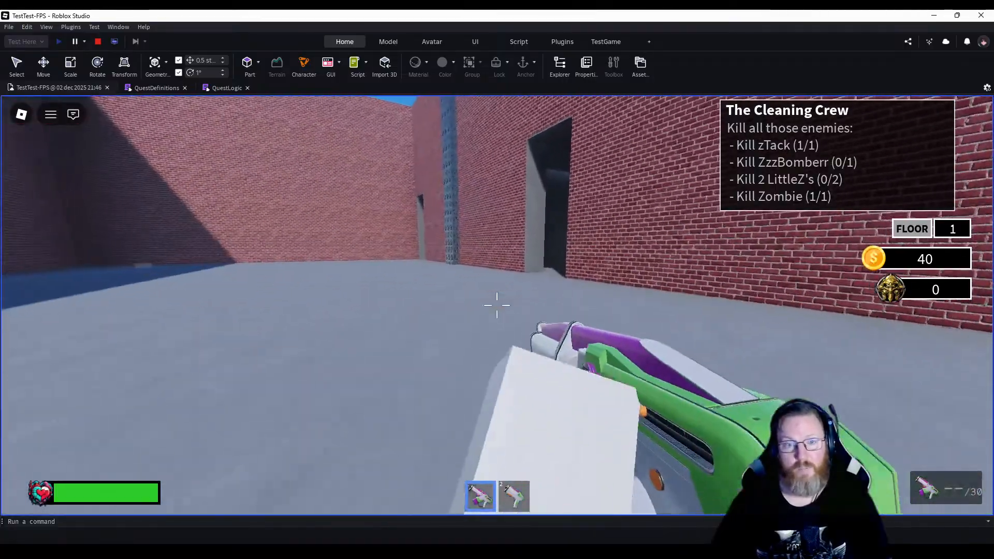
pyautogui.press('w')
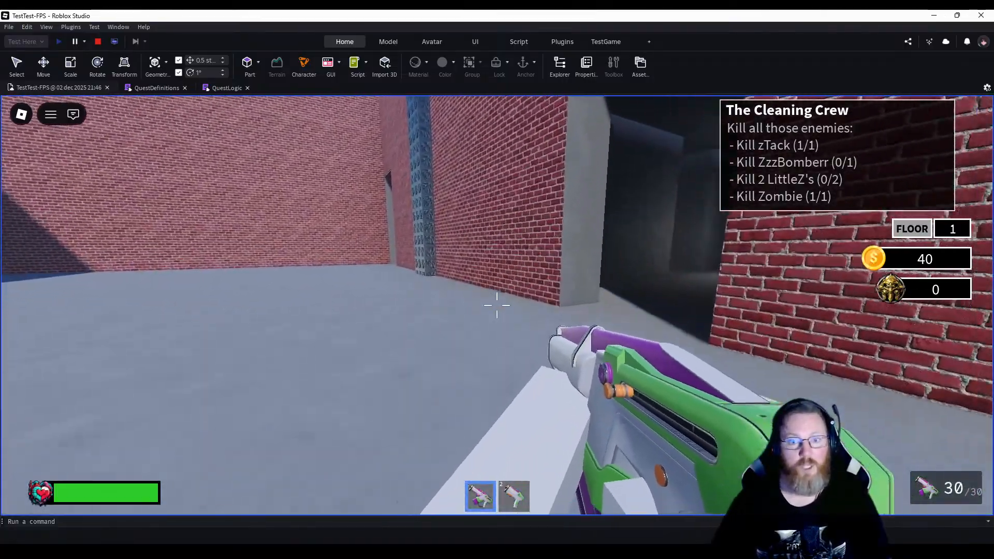
pyautogui.press('w')
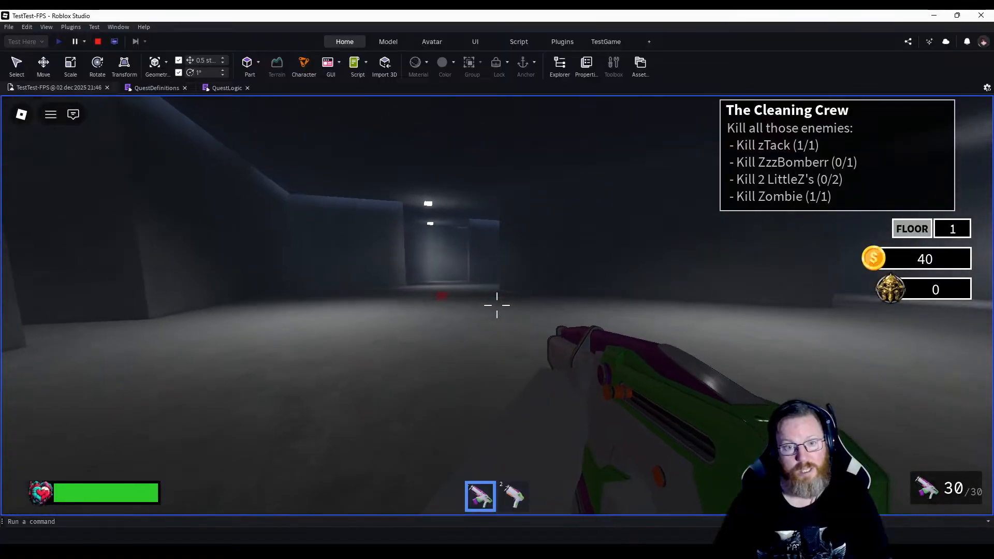
pyautogui.press('w')
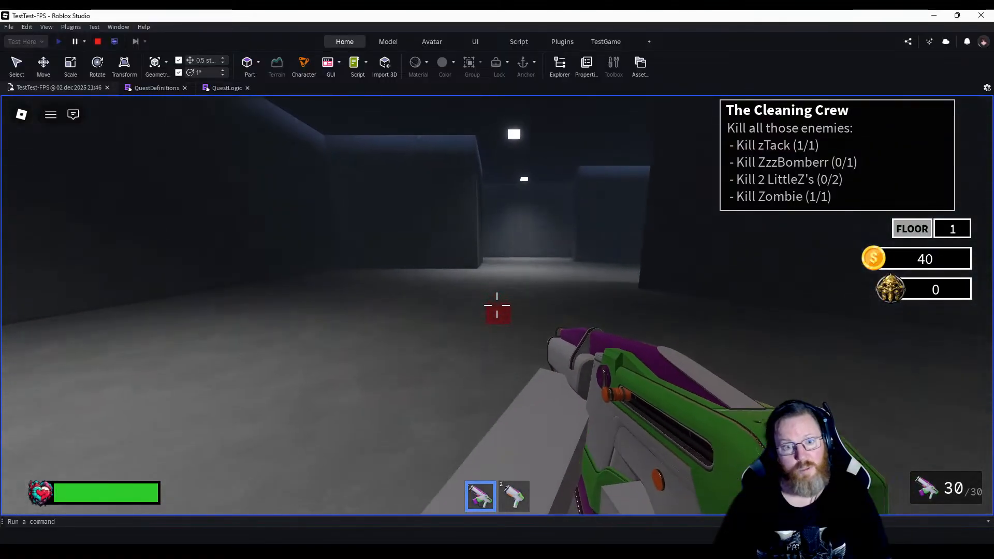
pyautogui.press('w')
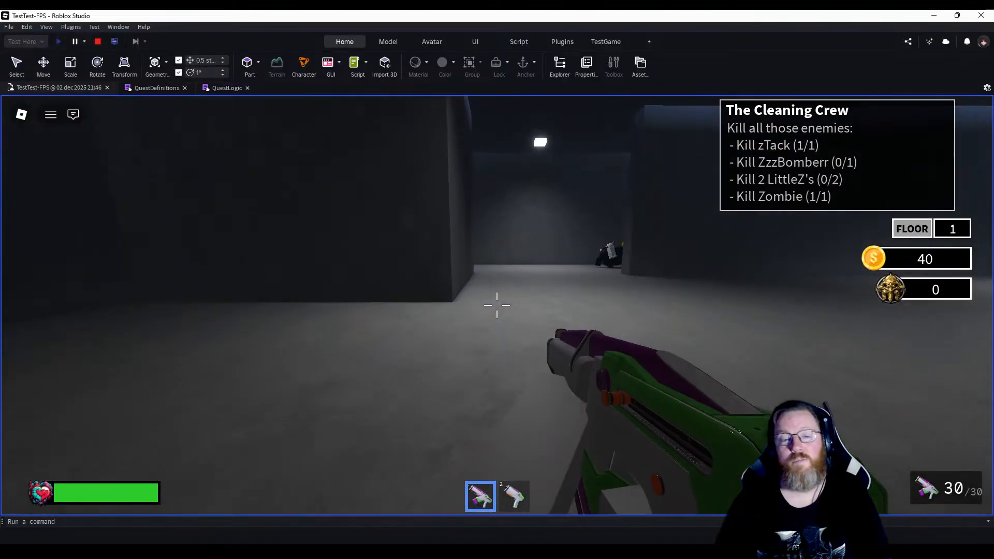
# Approach the ZzzBomberr enemy in the dark building, shoot it and reload the rifle.
pyautogui.press('w')
pyautogui.press('s')
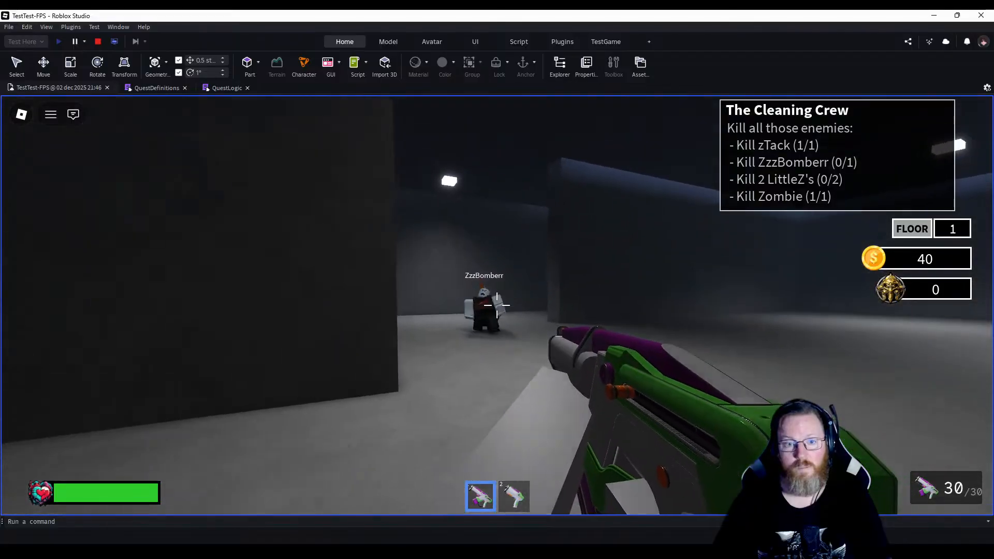
pyautogui.moveTo(496, 305); pyautogui.dragTo(496, 305)
pyautogui.press('r')
# Walk down the dark corridor and collect the dropped coins.
pyautogui.press('w')
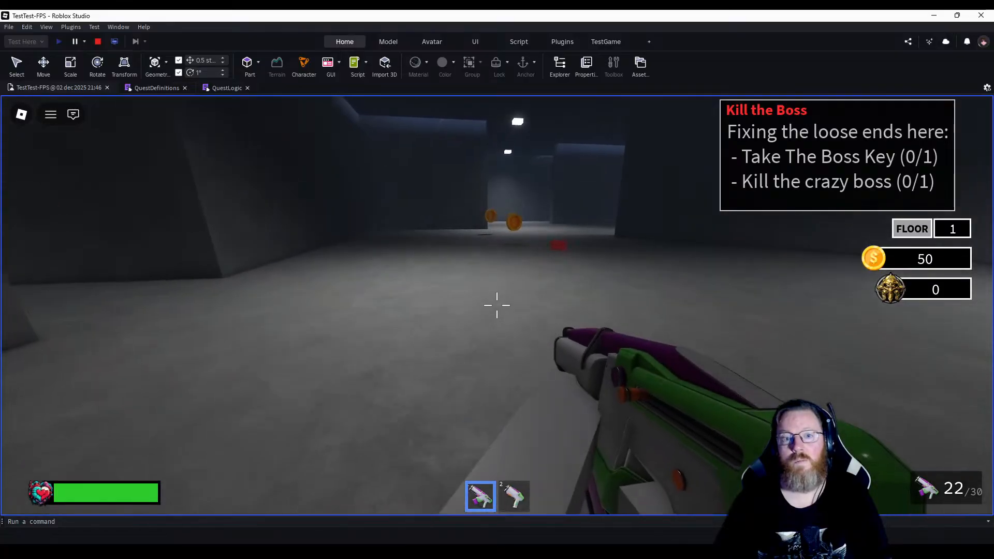
pyautogui.press('w')
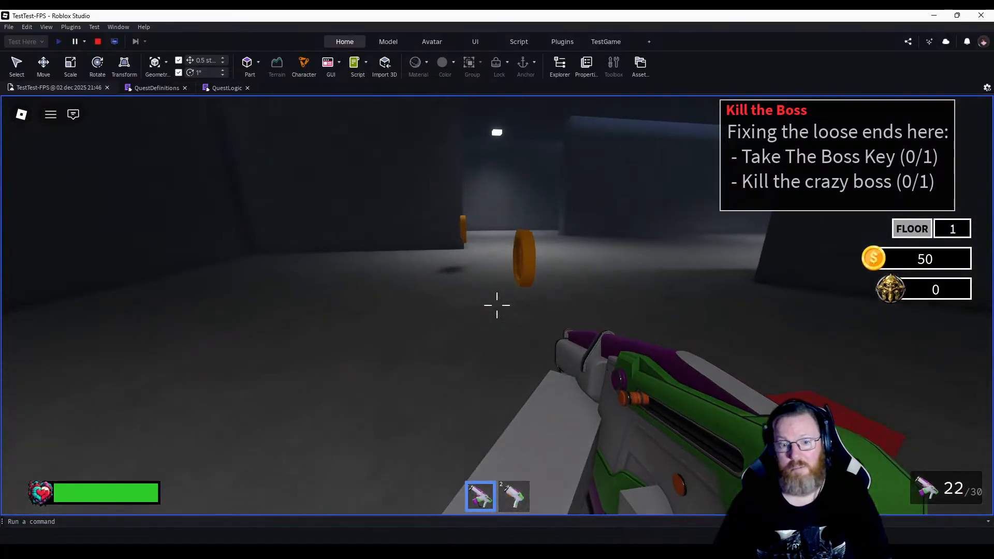
pyautogui.press('w')
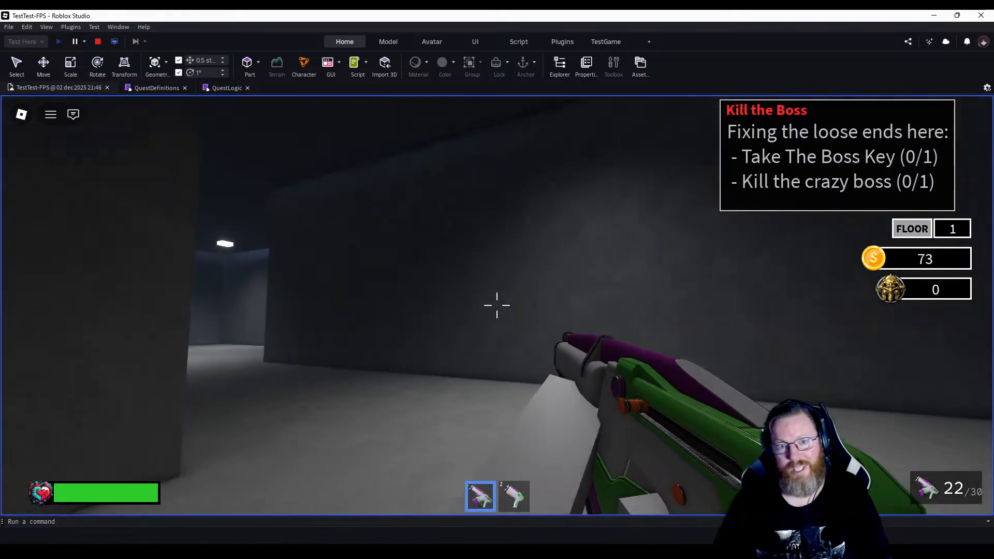
# Reload the rifle and leave the dark building through the opening to the outside.
pyautogui.press('r')
pyautogui.press('w')
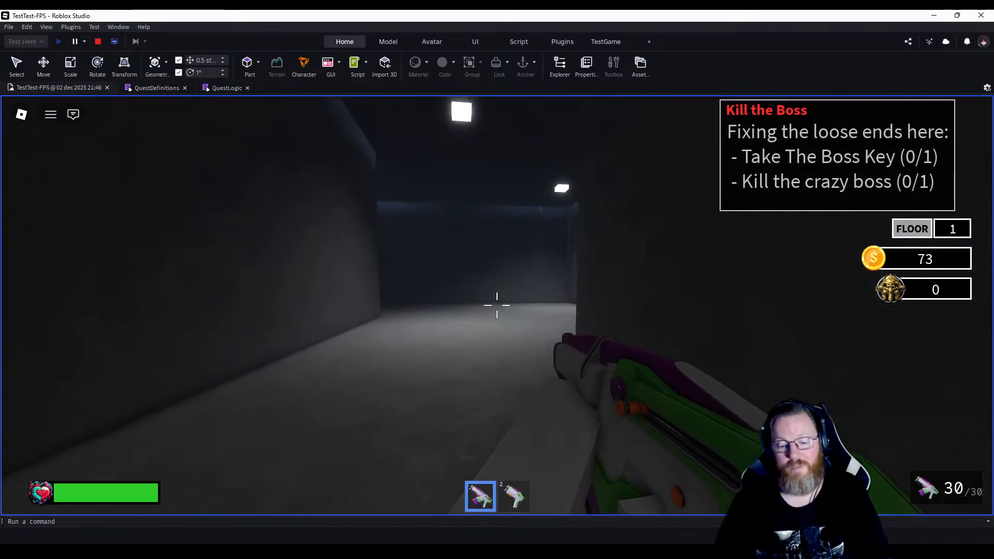
pyautogui.press('w')
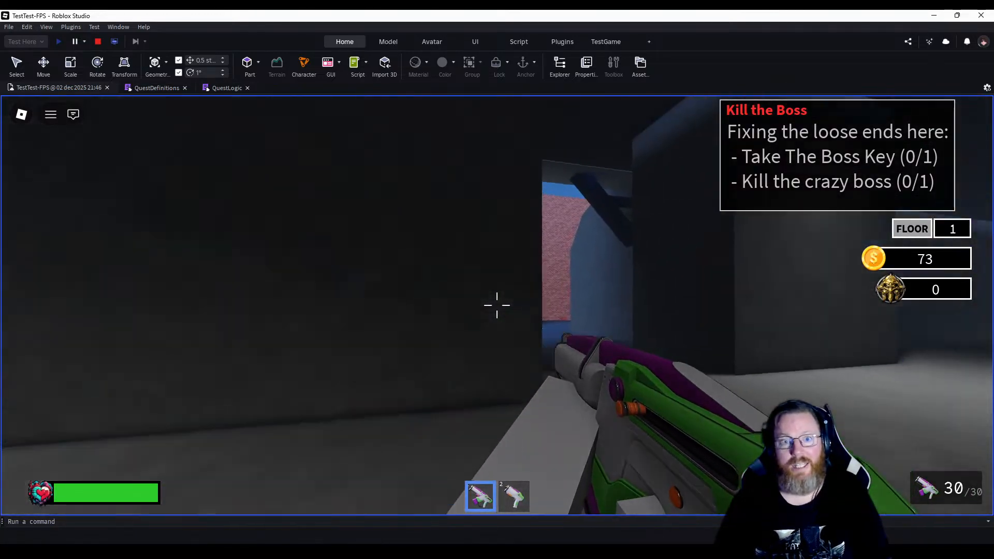
pyautogui.press('w')
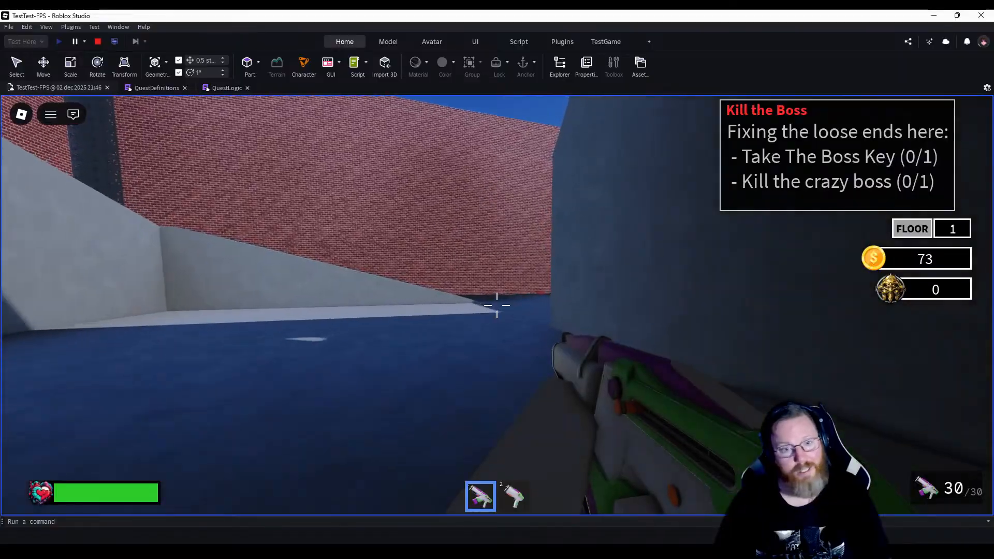
# Walk along the outdoor passage and through the brick-walled rooms to the boss area.
pyautogui.press('w')
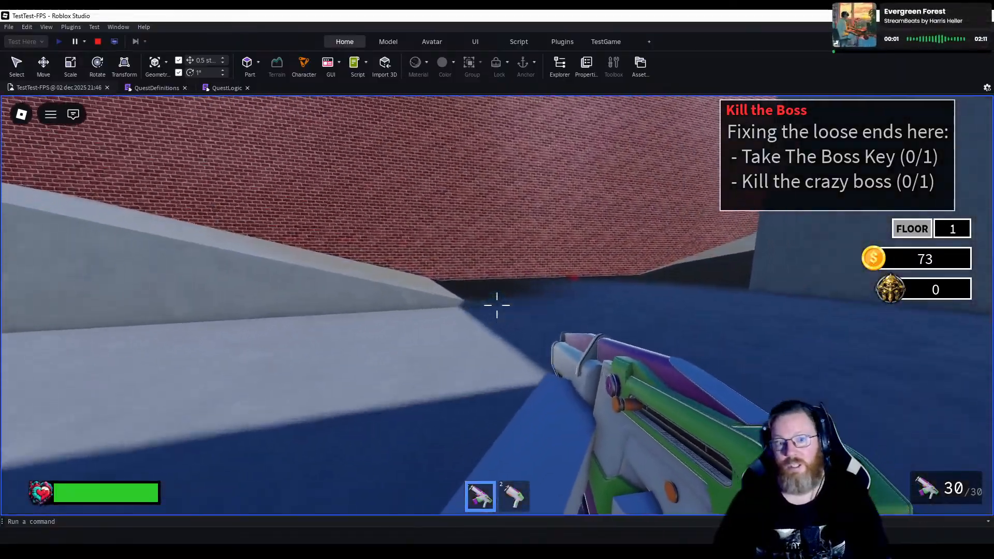
pyautogui.press('w')
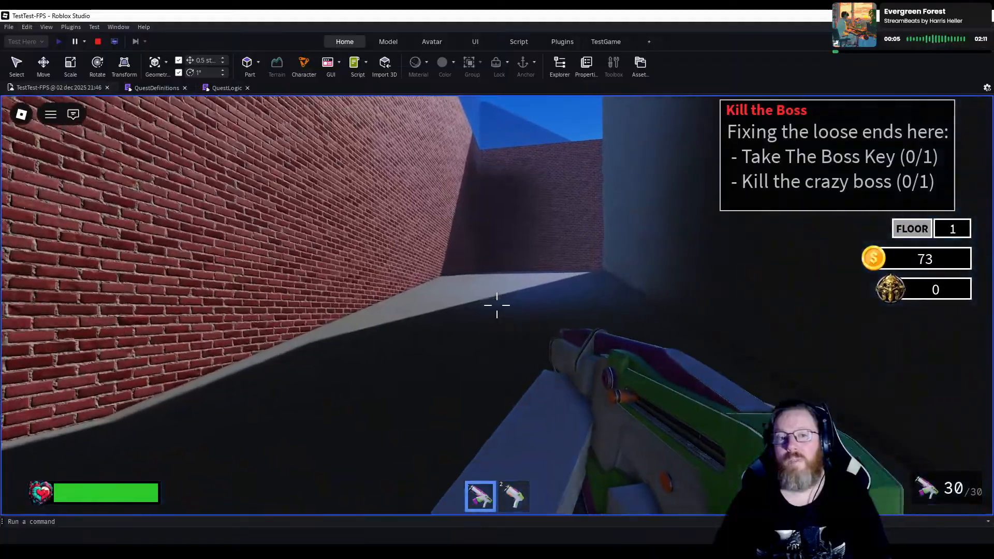
pyautogui.press('w')
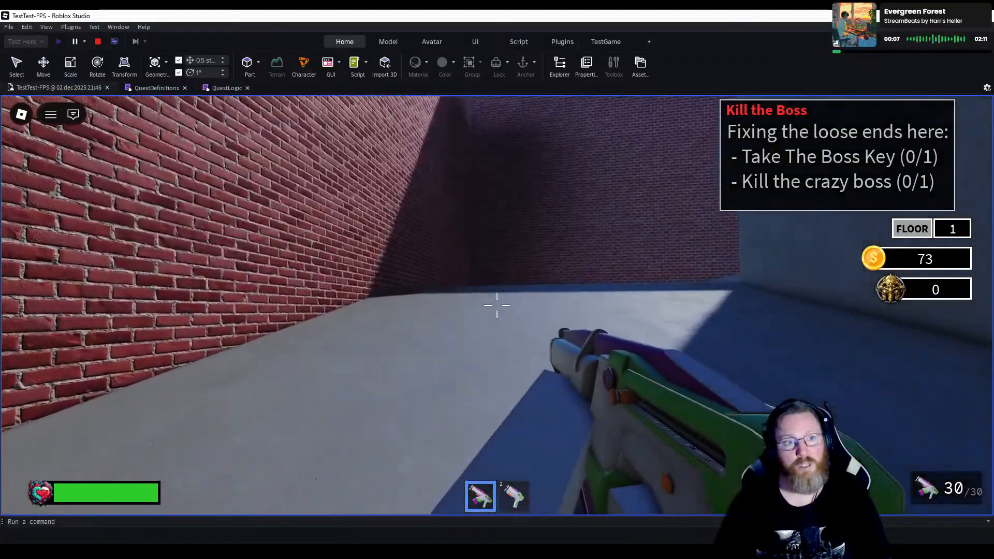
pyautogui.press('w')
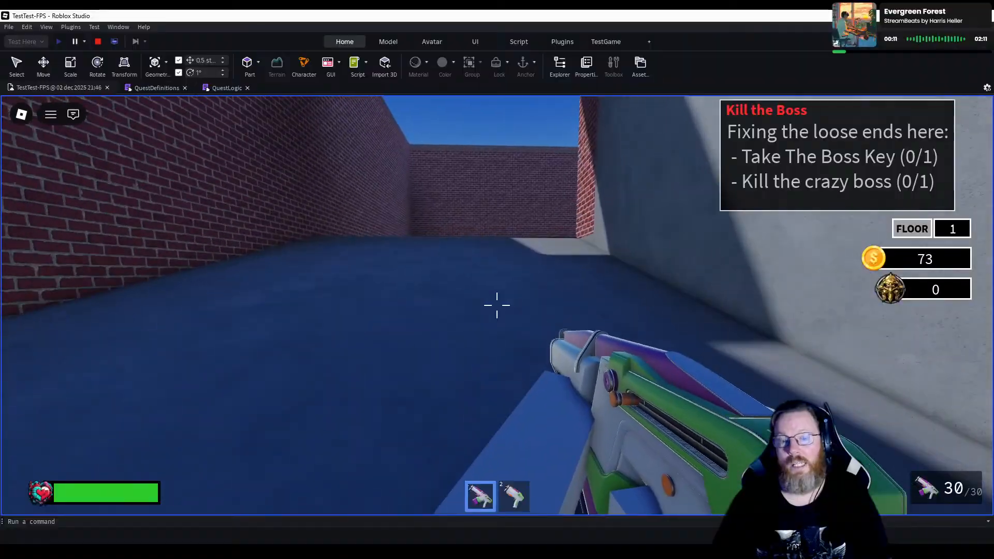
pyautogui.press('w')
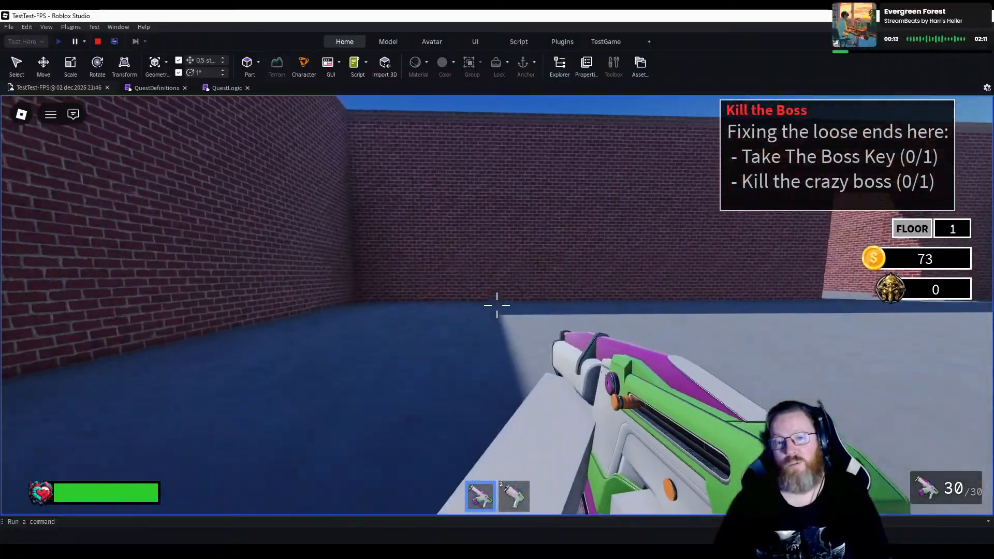
pyautogui.press('w')
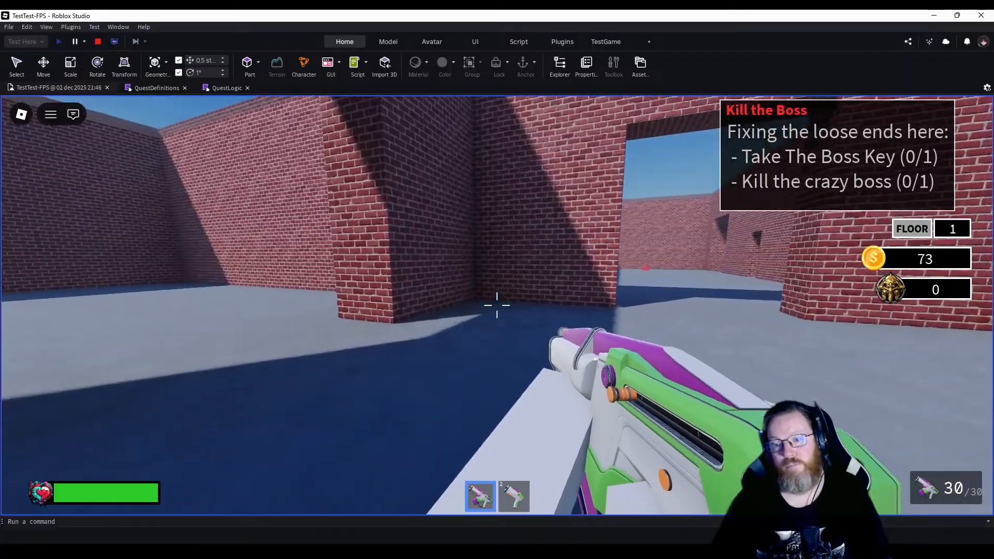
pyautogui.press('w')
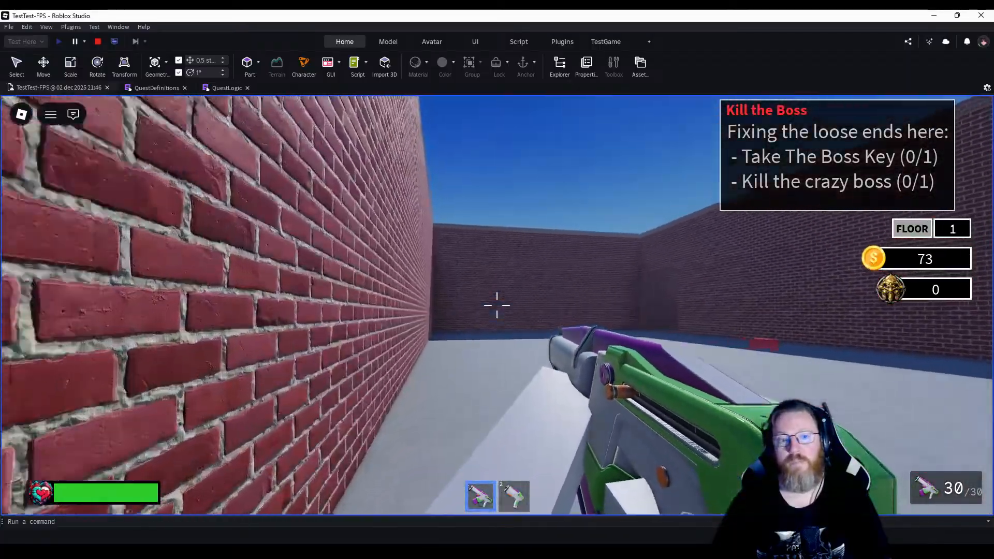
pyautogui.press('w')
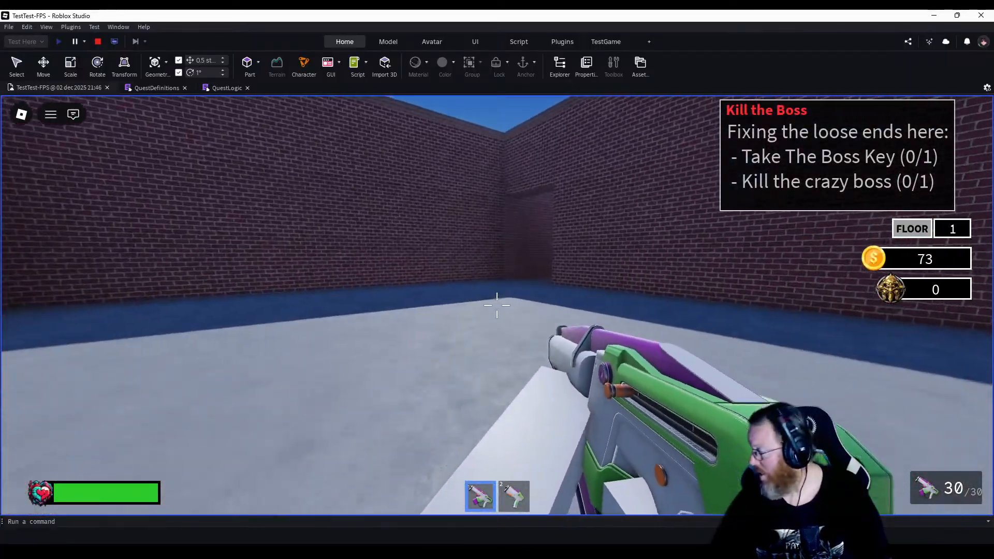
pyautogui.press('w')
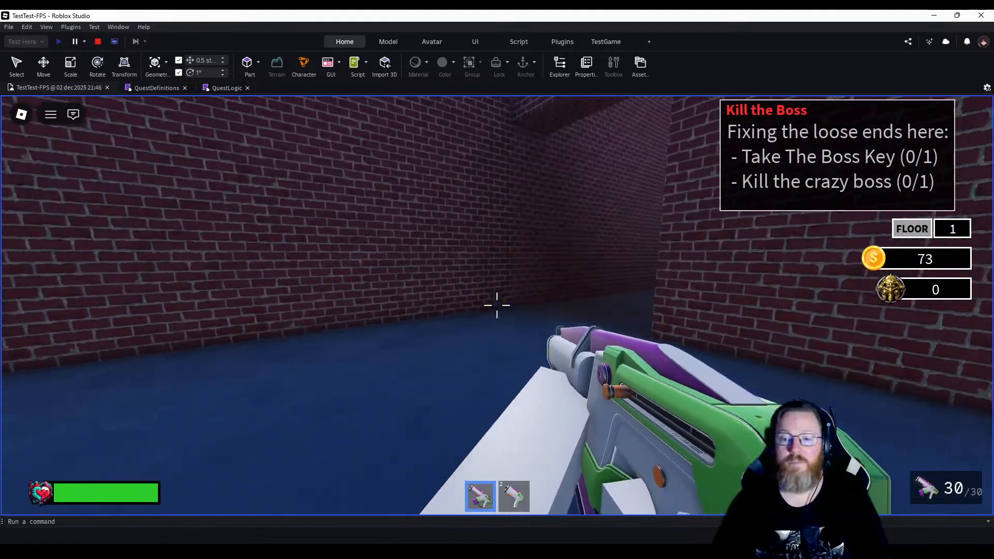
# Kill the boss near the stacked crates and pick up the keycard and token it drops.
pyautogui.press('w')
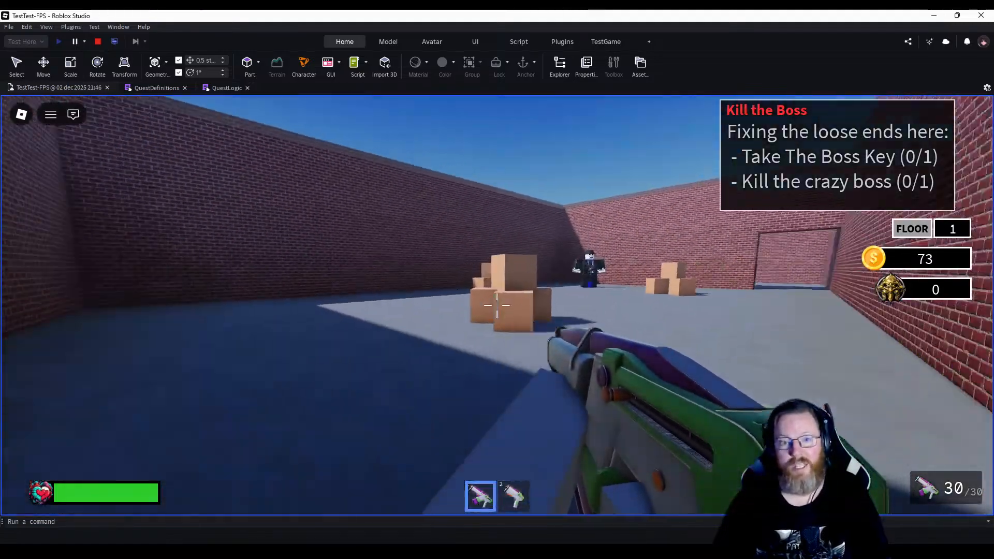
pyautogui.press('w')
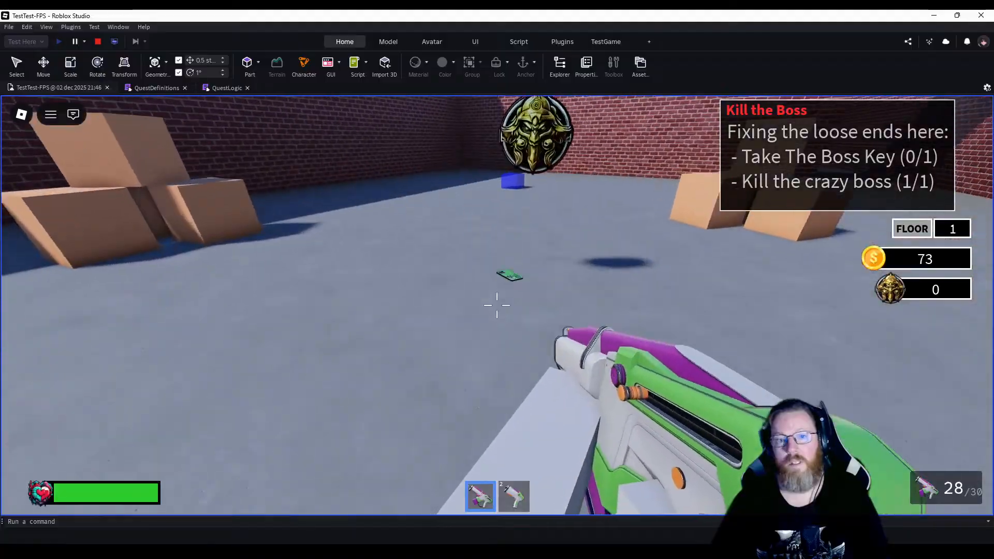
pyautogui.press('a')
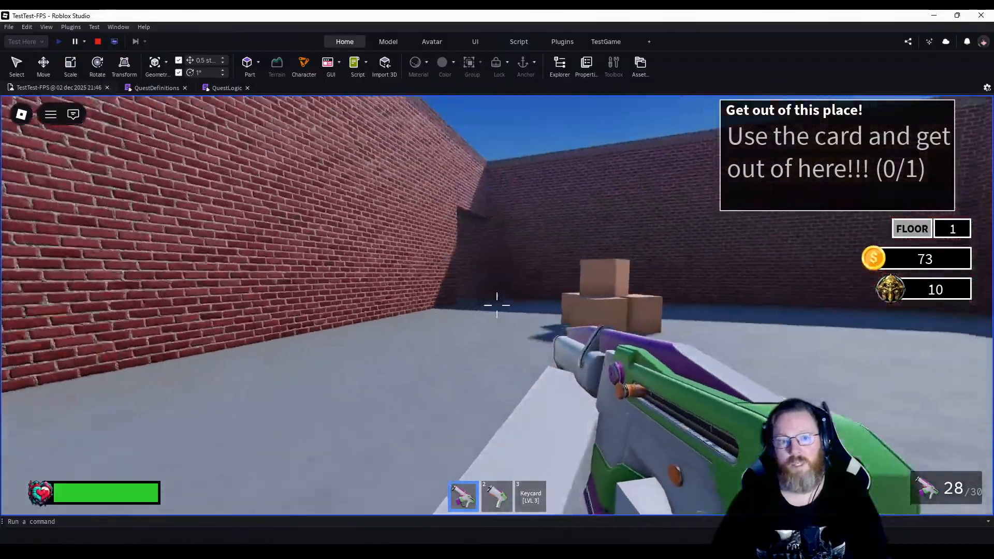
# Leave the boss area through the shaded brick opening and put away the rifle on the way to the next room.
pyautogui.press('w')
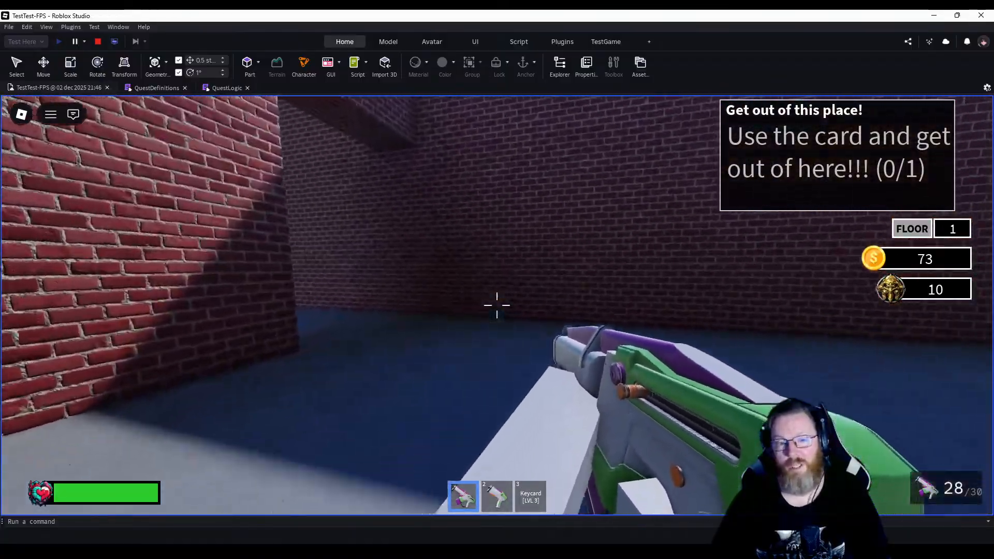
pyautogui.press('w')
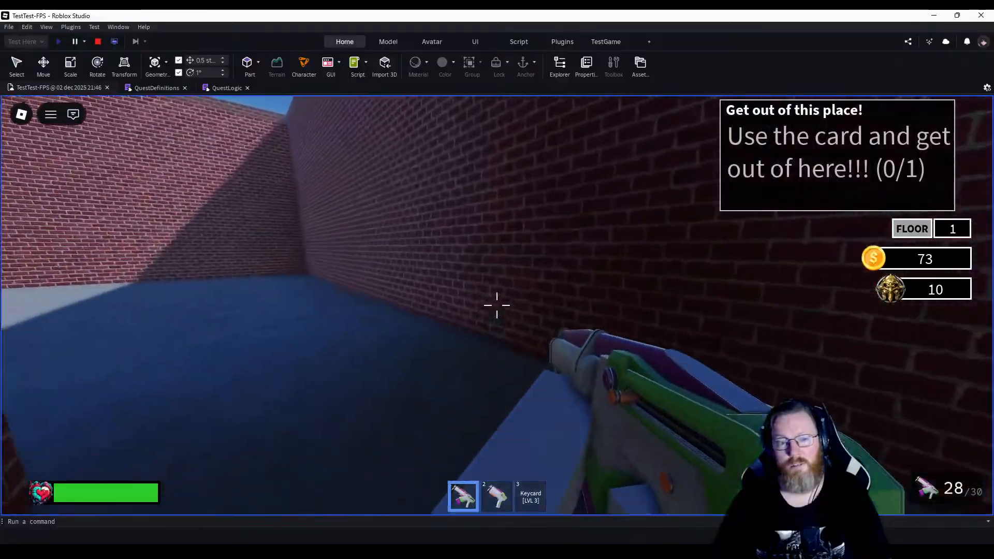
pyautogui.press('w')
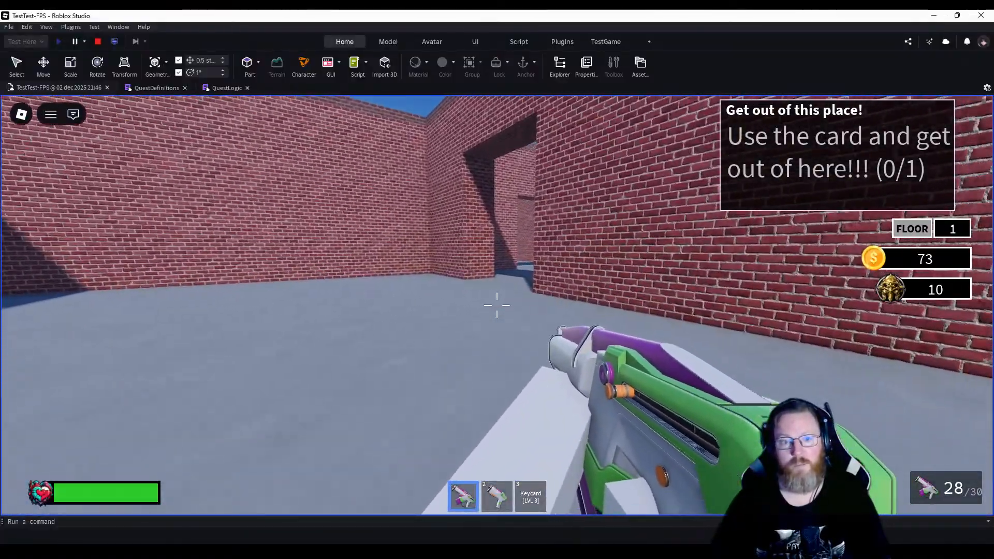
pyautogui.press('1')
pyautogui.press('w')
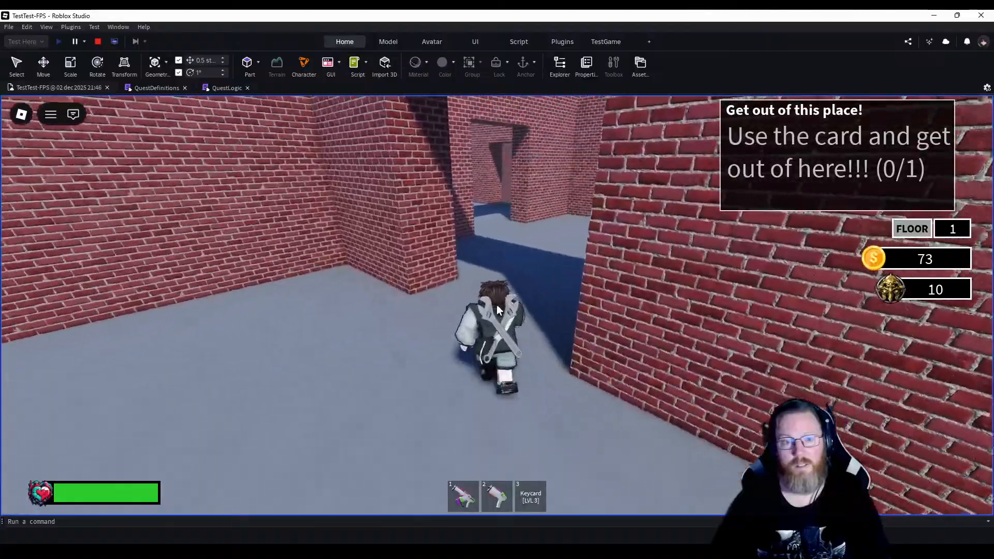
# Walk back through the brick-walled rooms and along the concrete-walled passage to the entrance of the dark building.
pyautogui.press('w')
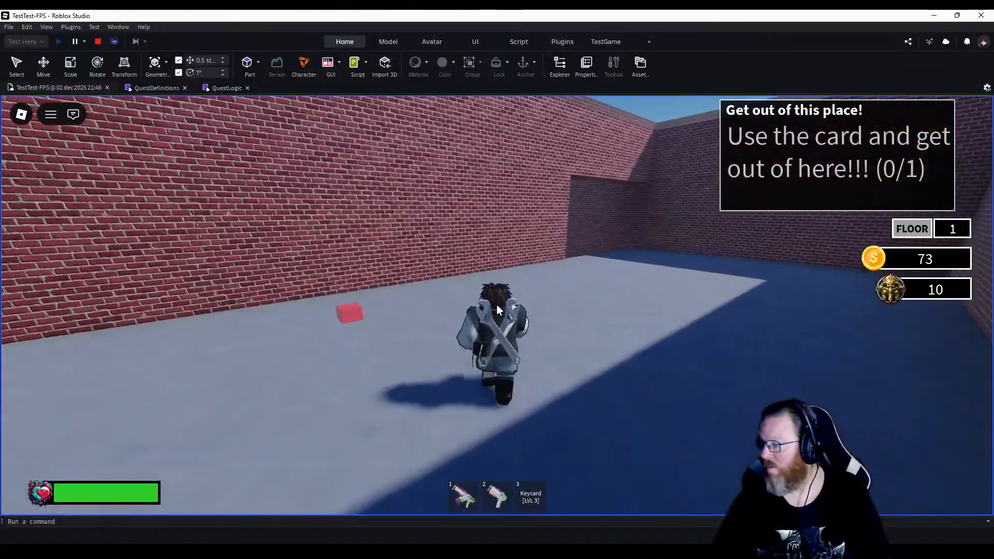
pyautogui.press('w')
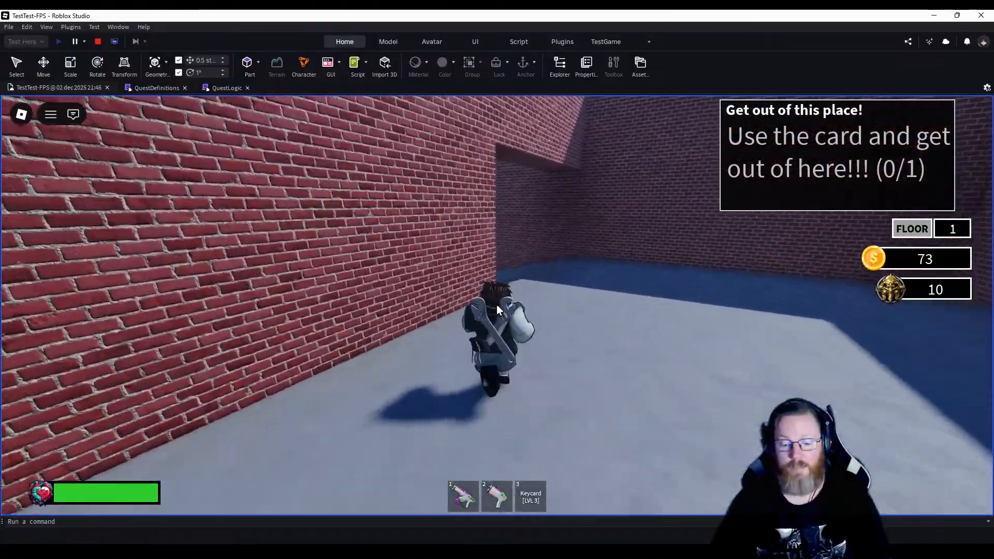
pyautogui.press('w')
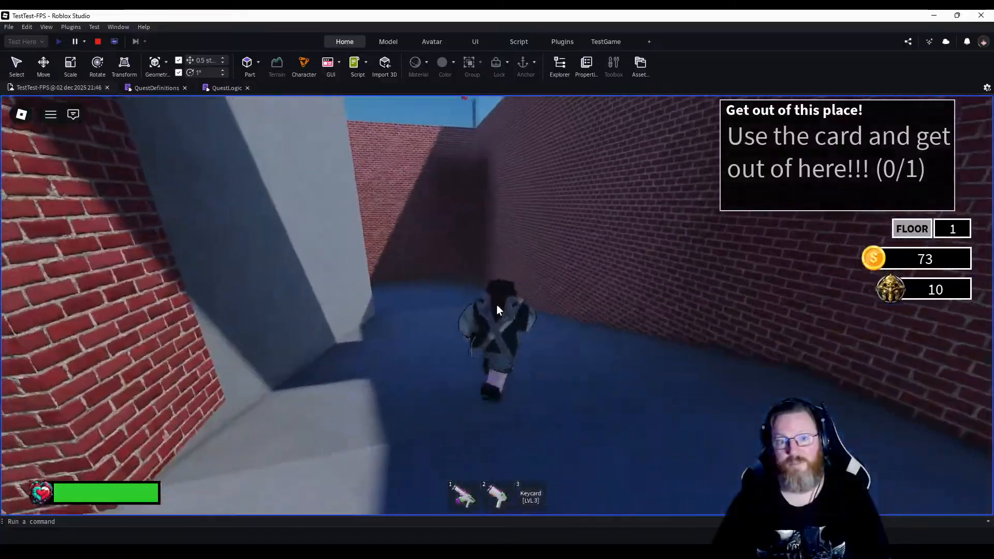
pyautogui.press('w')
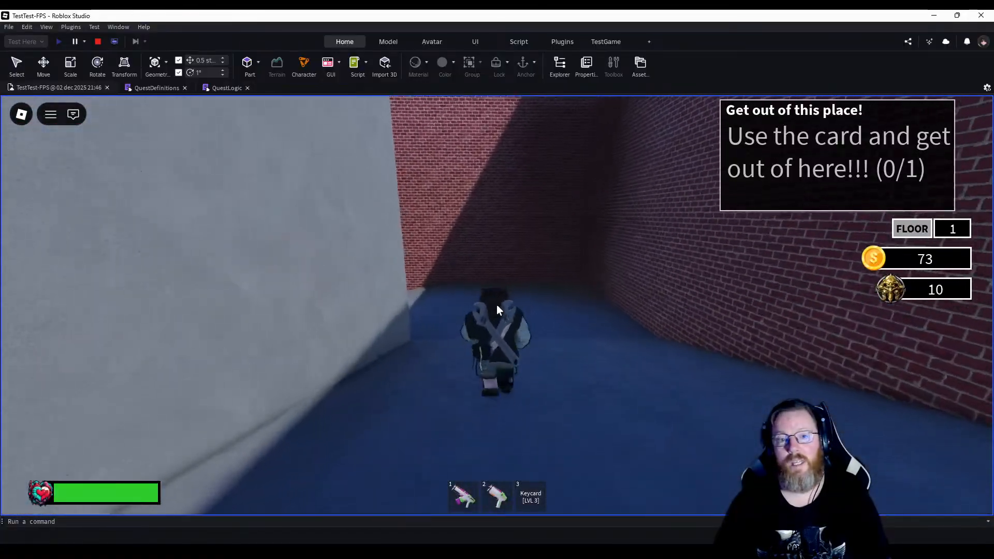
pyautogui.press('w')
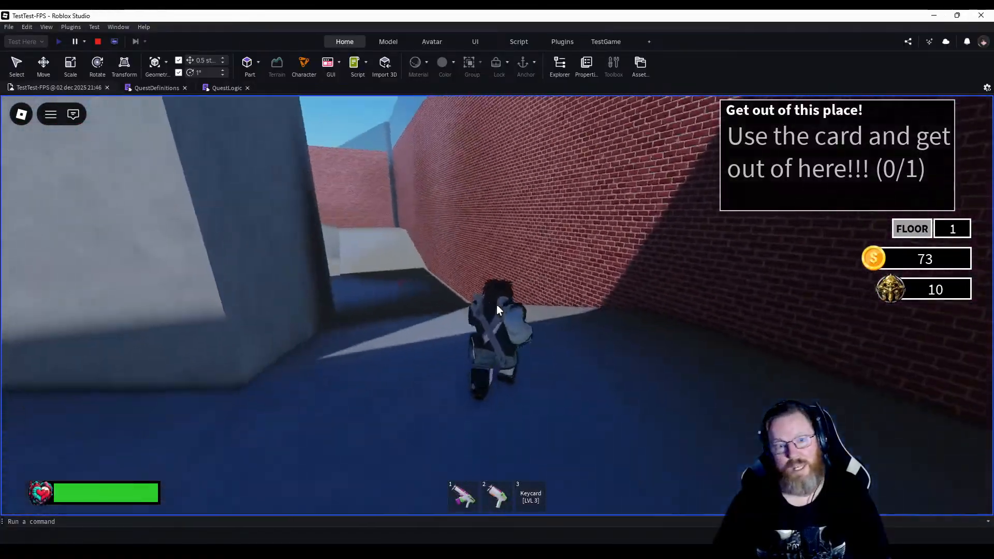
pyautogui.press('w')
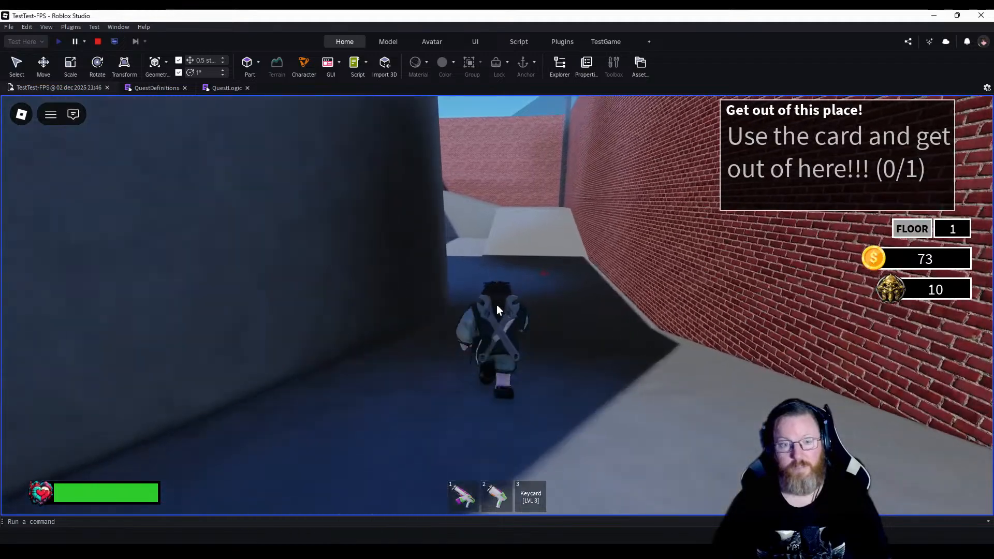
pyautogui.press('w')
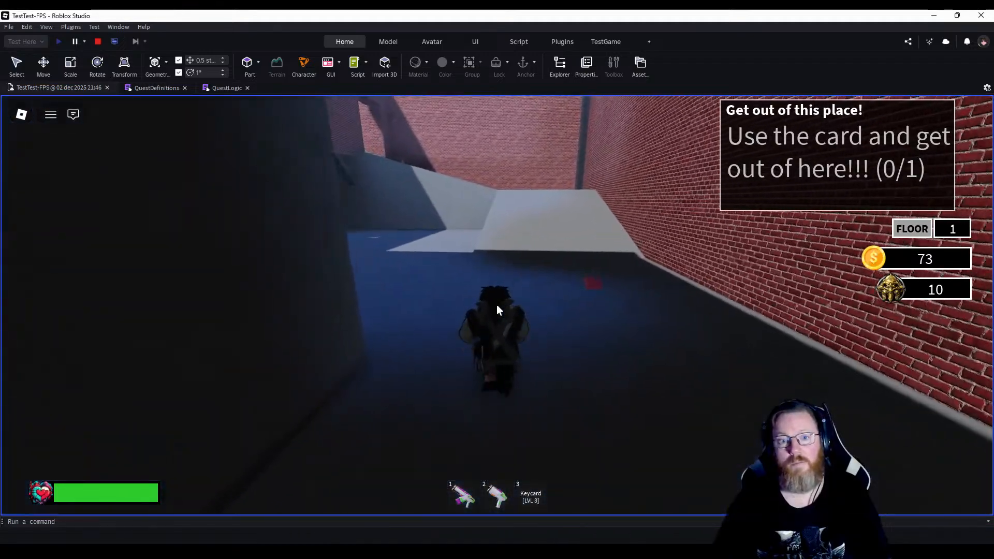
pyautogui.press('w')
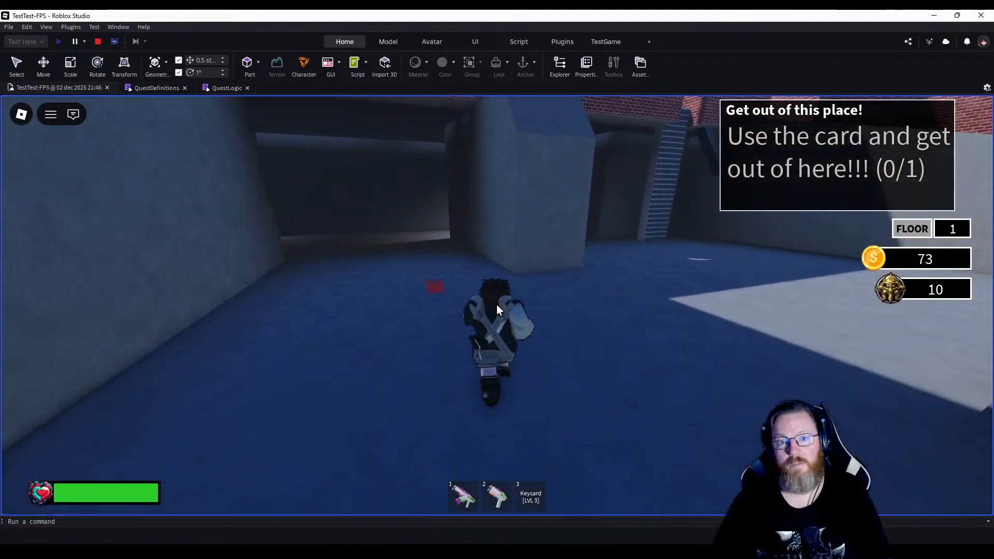
# Cross the dark building through its corridors and exit into the large brick-walled courtyard.
pyautogui.press('w')
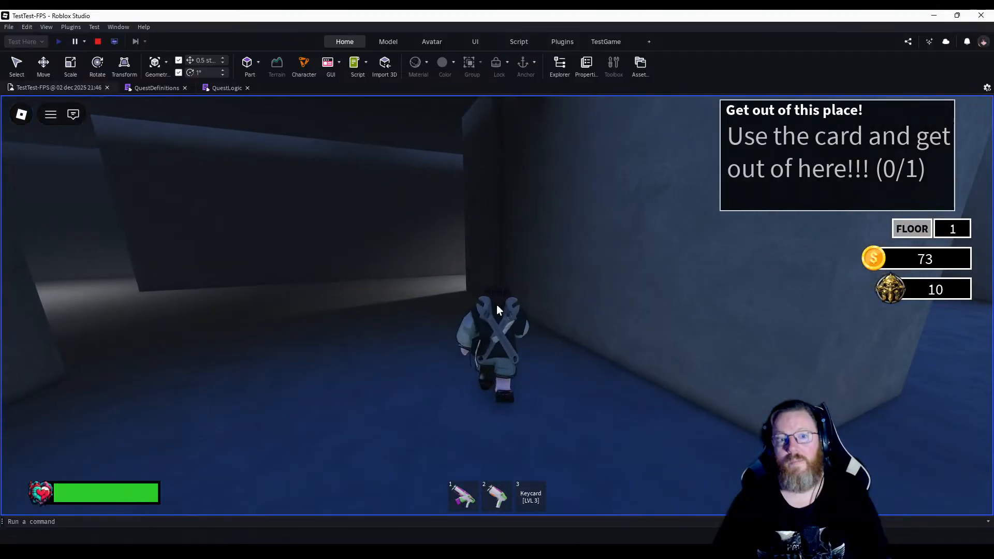
pyautogui.press('w')
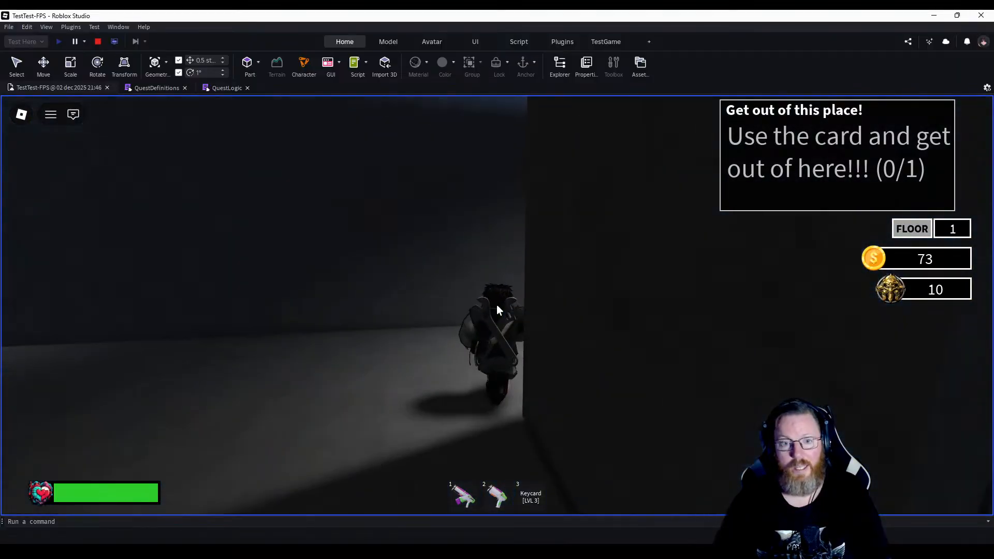
pyautogui.press('w')
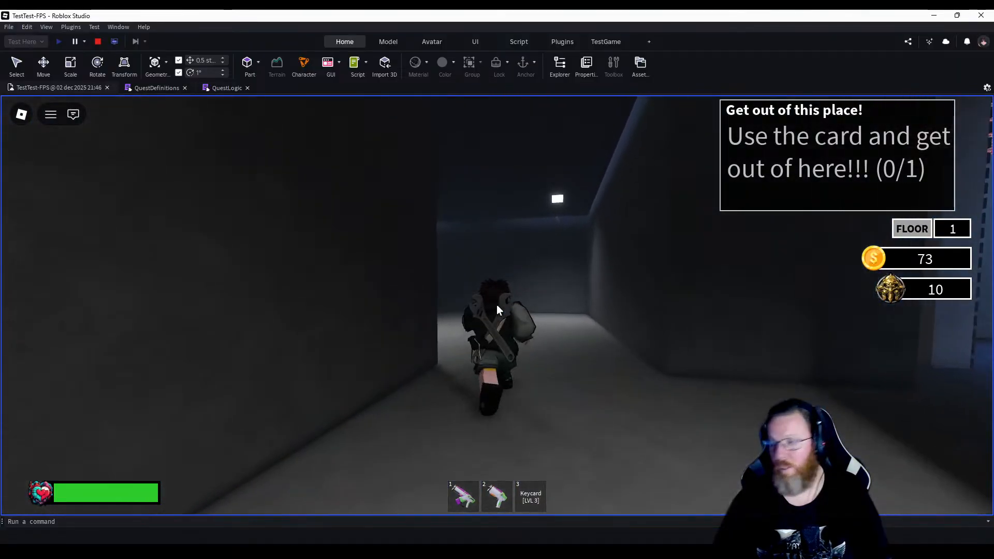
pyautogui.press('w')
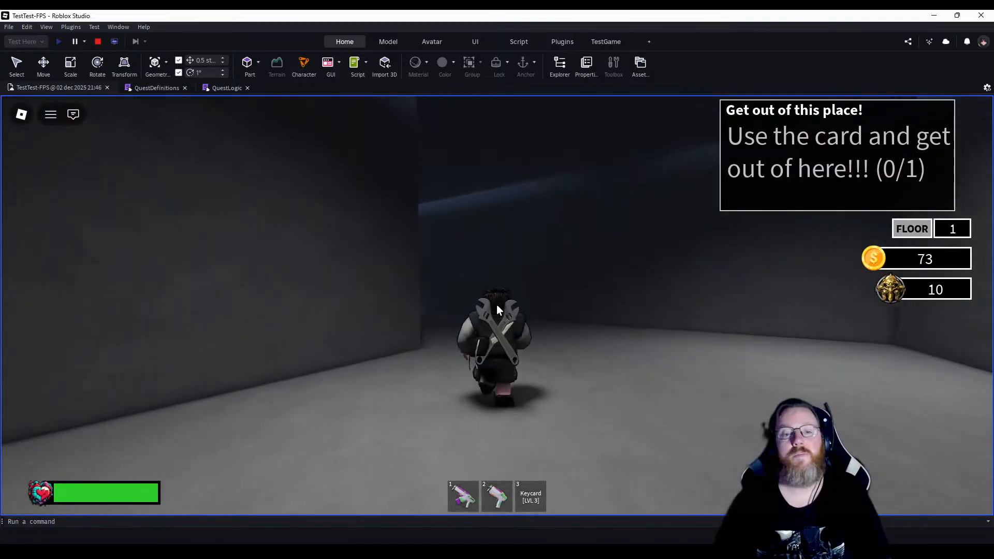
pyautogui.press('w')
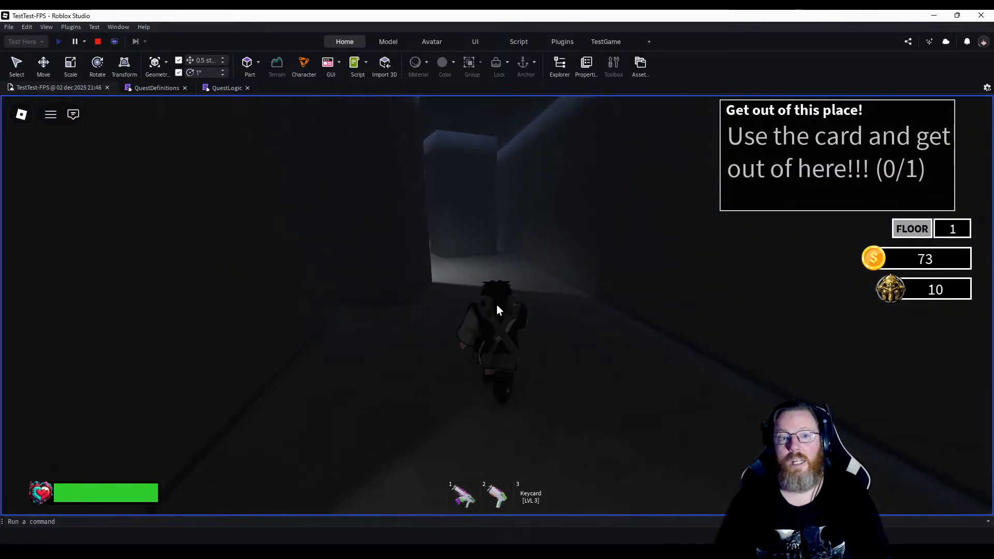
pyautogui.press('w')
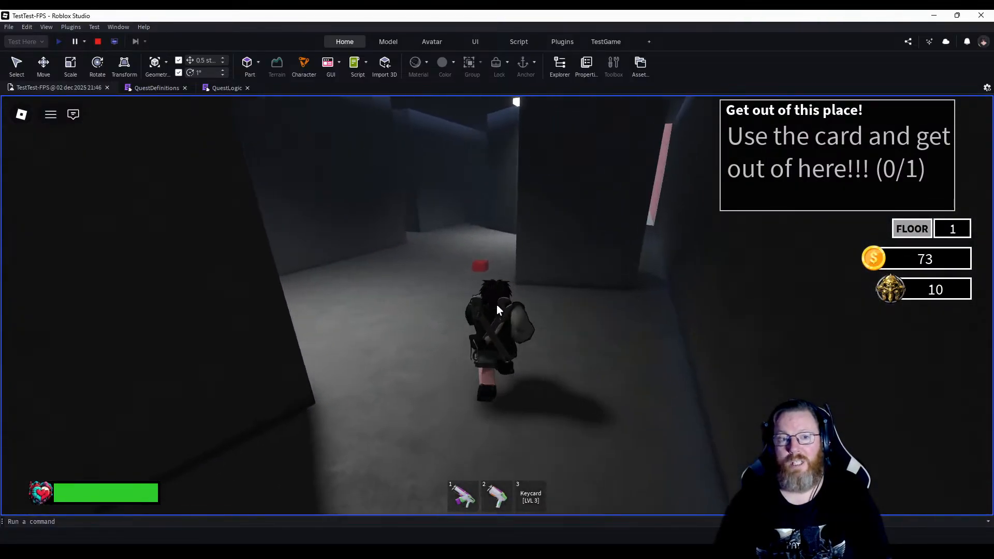
pyautogui.press('w')
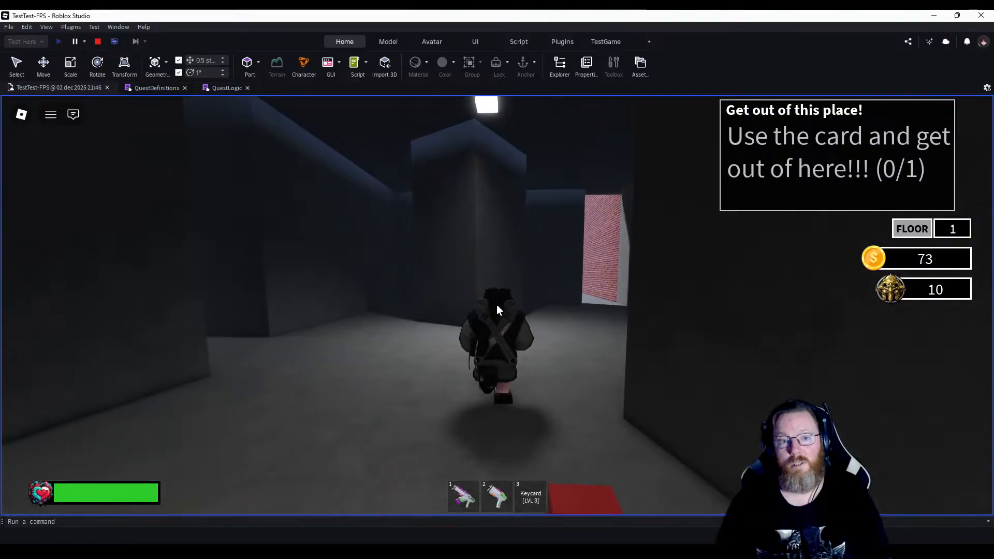
pyautogui.press('w')
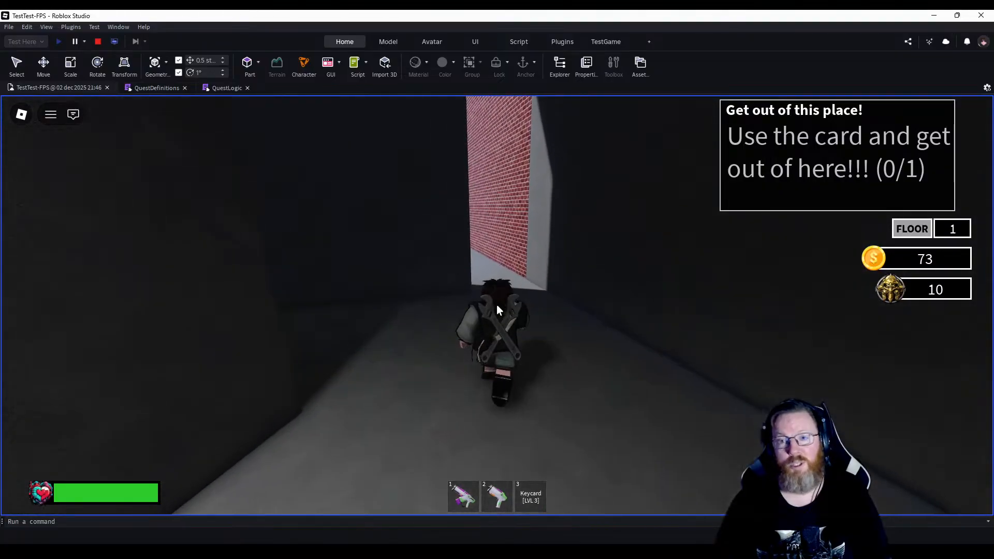
pyautogui.press('w')
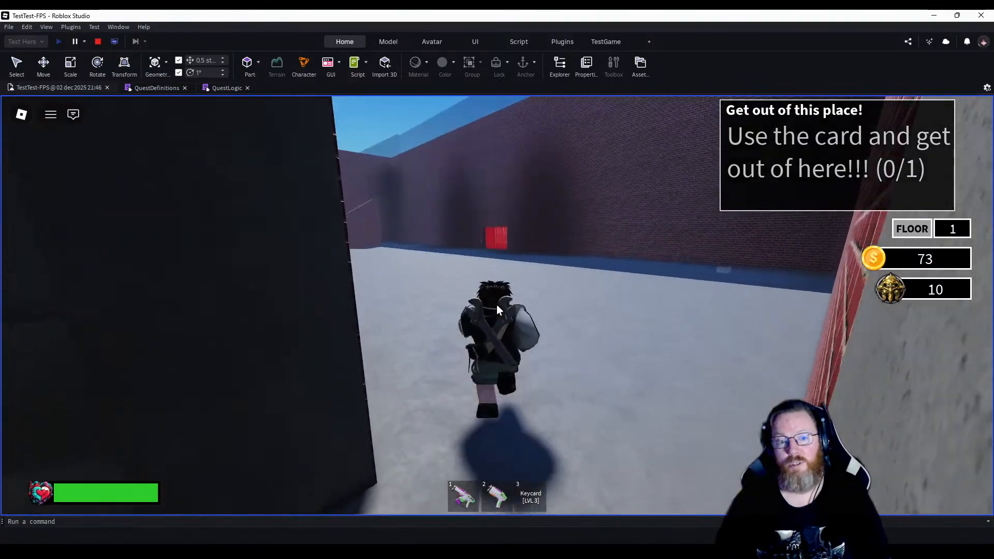
# Cross the courtyard to the red barred gate and use the level 3 keycard to complete the escape quest.
pyautogui.press('w')
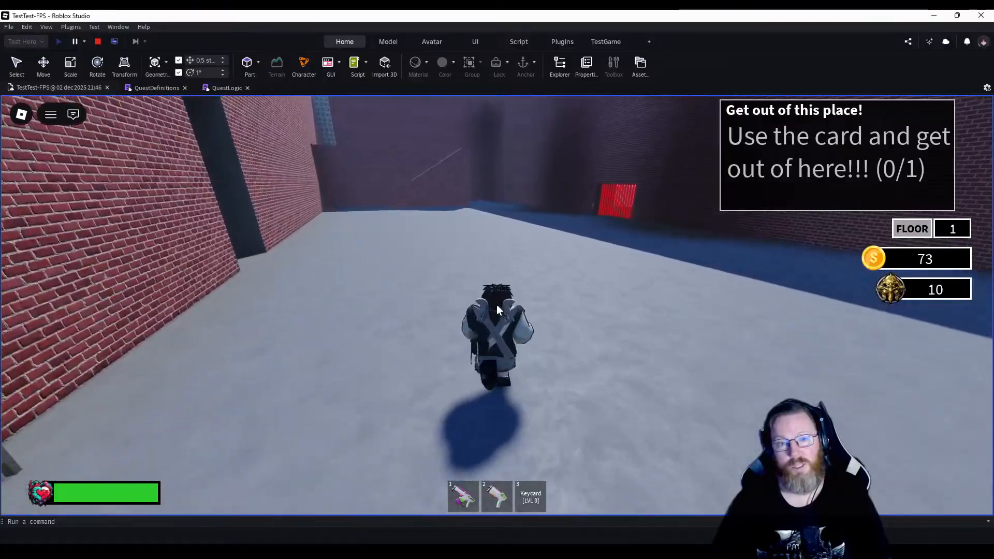
pyautogui.press('w')
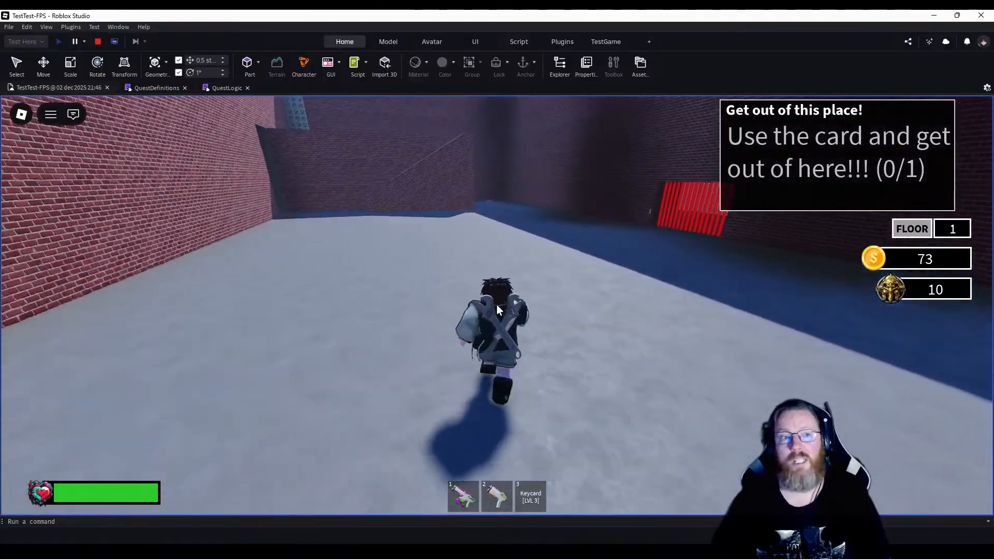
pyautogui.press('w')
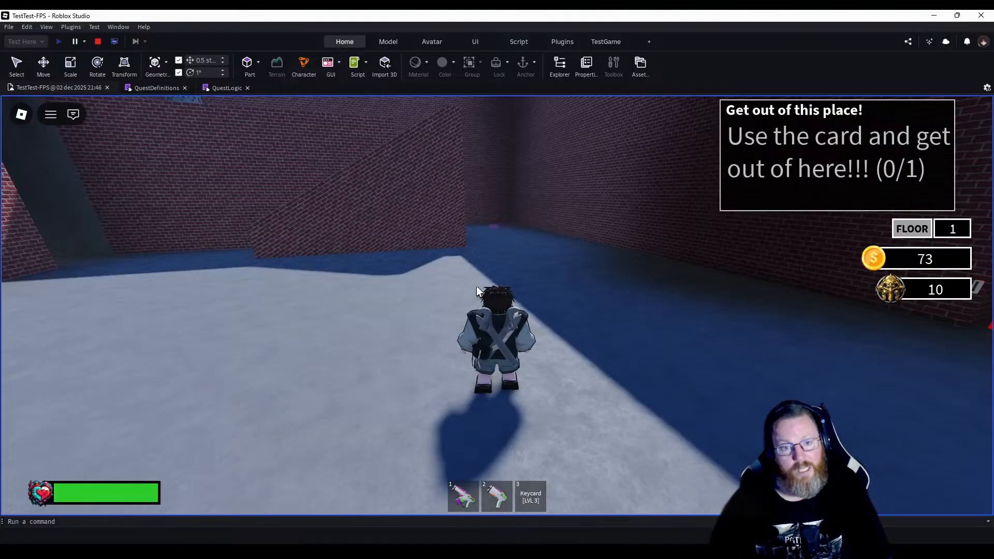
pyautogui.moveTo(412, 334); pyautogui.dragTo(412, 330, button='right')
pyautogui.press('w')
pyautogui.press('e')
pyautogui.press('w')
pyautogui.press('s')
pyautogui.press('w')
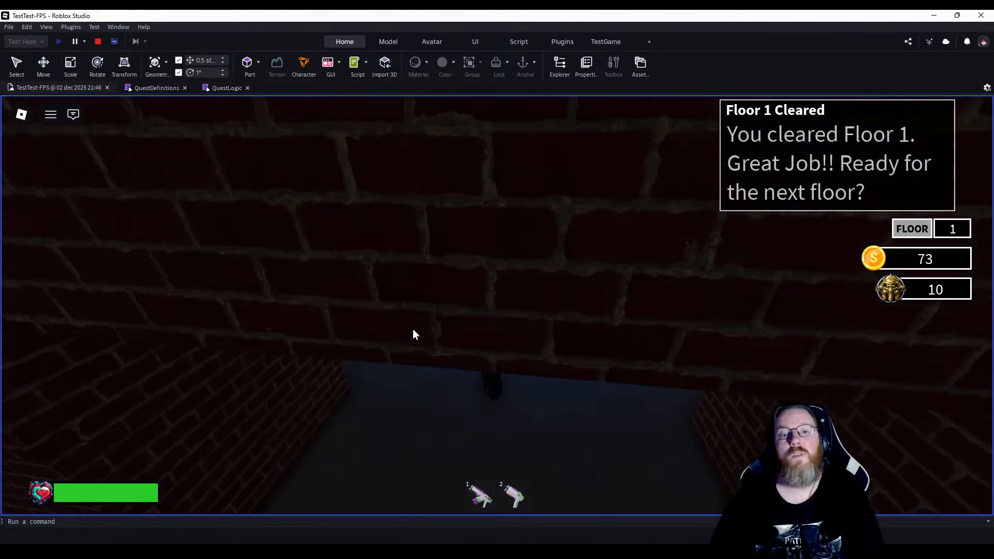
# Walk out into the sunlit courtyard and turn around to view the opened exit gate.
pyautogui.press('w')
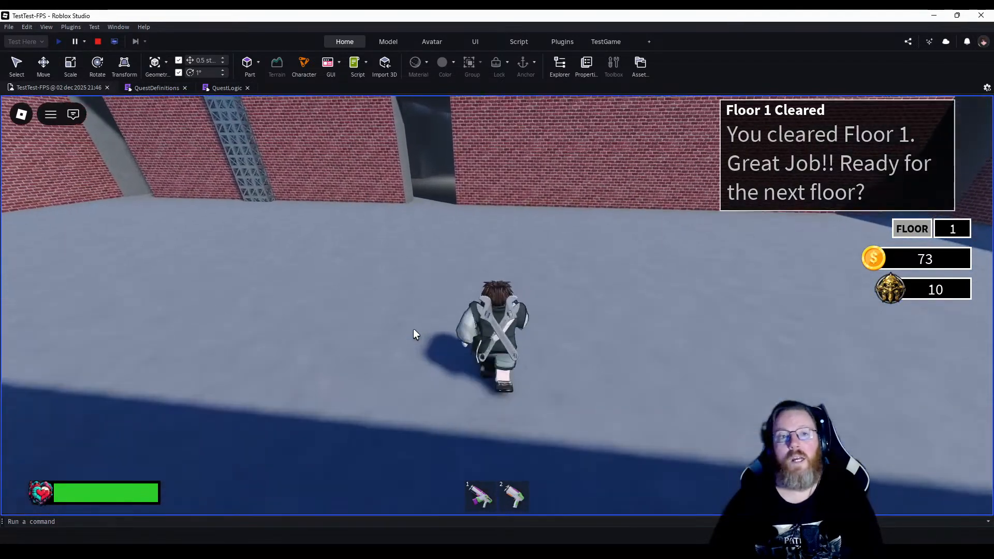
pyautogui.press('w')
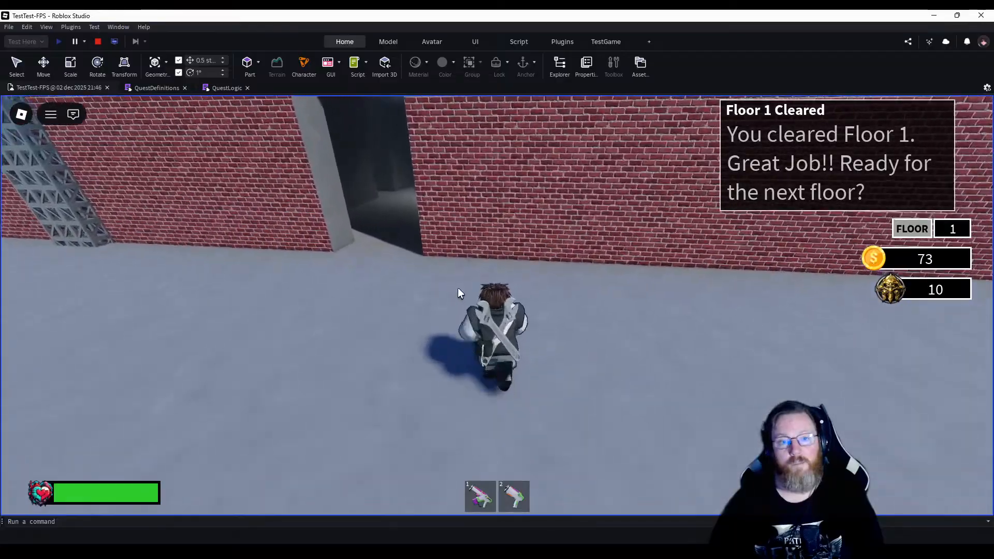
pyautogui.press('w')
pyautogui.moveTo(457, 289); pyautogui.dragTo(457, 288, button='right')
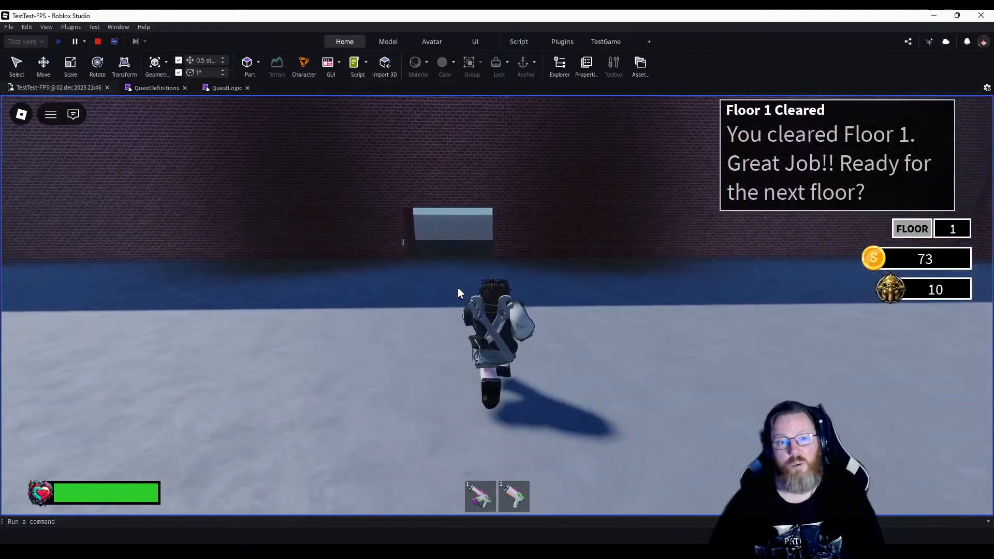
# Walk from the opened gate into the shaded brick corner and pass over the purple floor block.
pyautogui.press('w')
pyautogui.moveTo(542, 332); pyautogui.dragTo(511, 356, button='right')
pyautogui.press('w')
pyautogui.press('w')
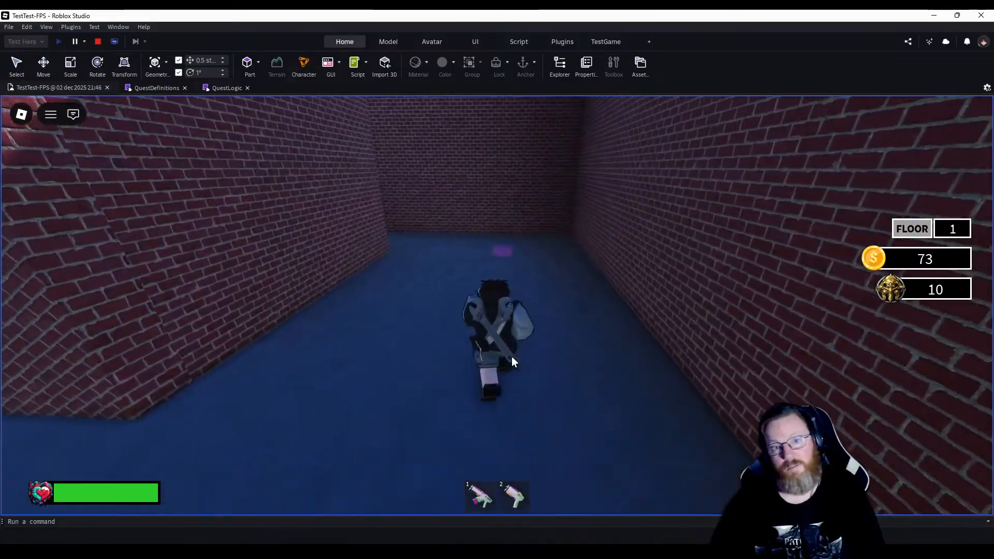
pyautogui.press('w')
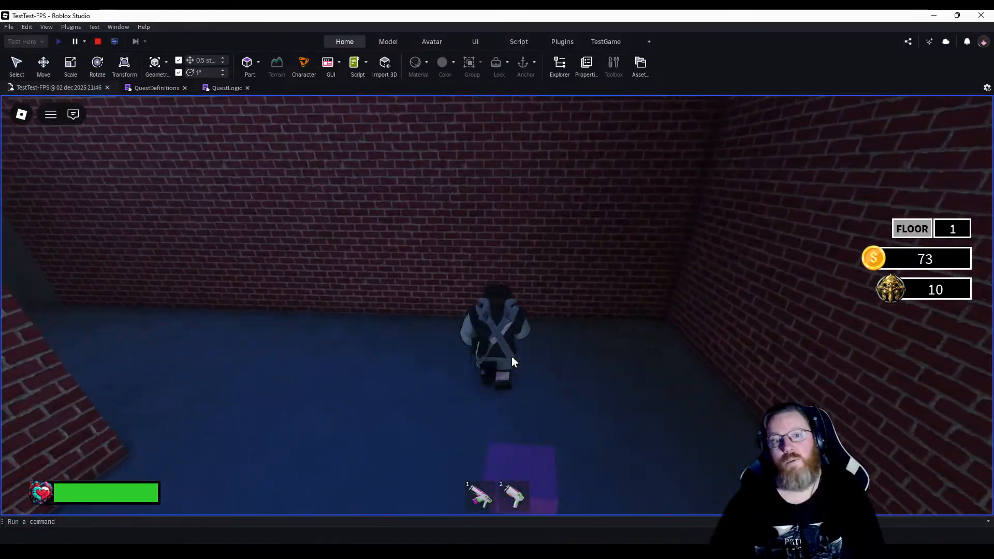
# Turn back past the opened gate and cross the courtyard to the dark building's doorway.
pyautogui.press('w')
pyautogui.moveTo(512, 356); pyautogui.dragTo(511, 357, button='right')
pyautogui.press('w')
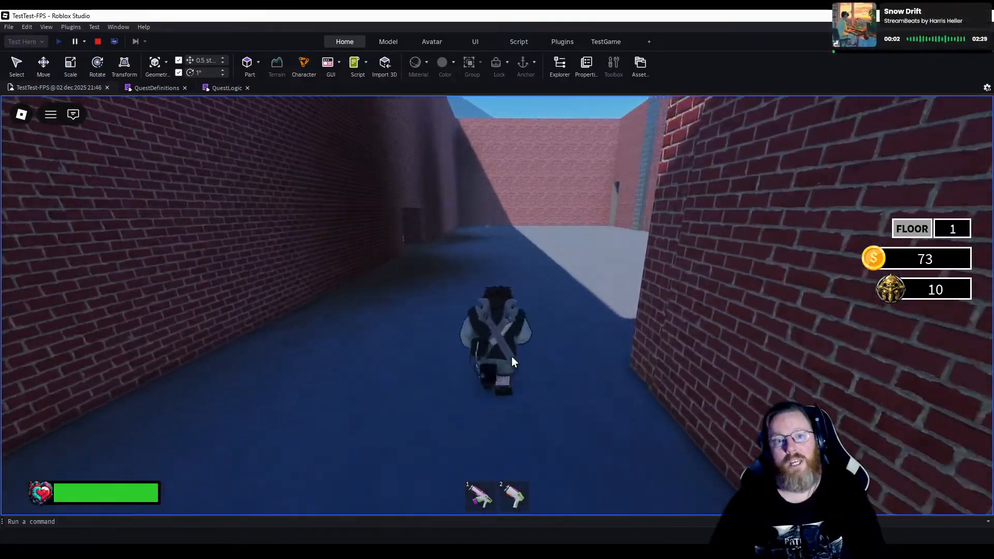
pyautogui.press('w')
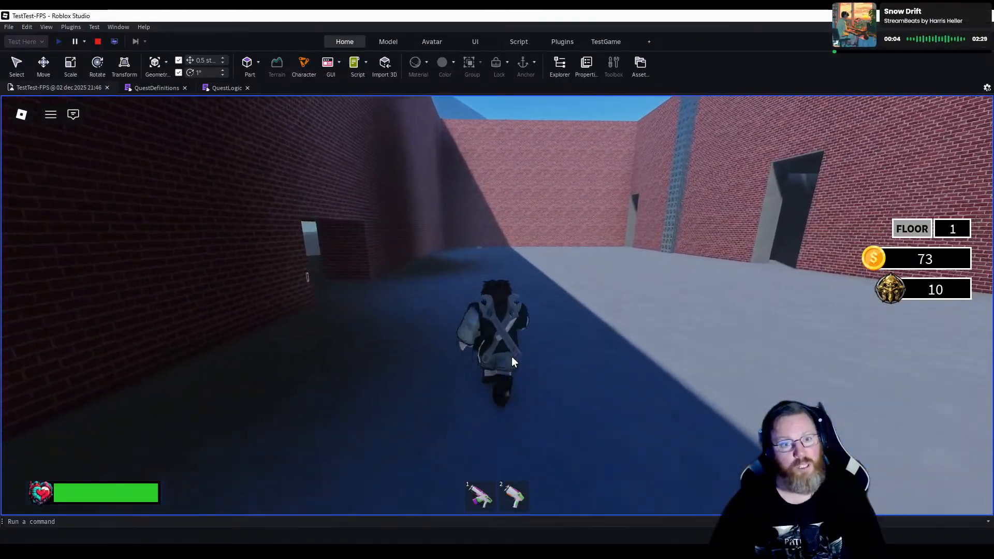
pyautogui.press('w')
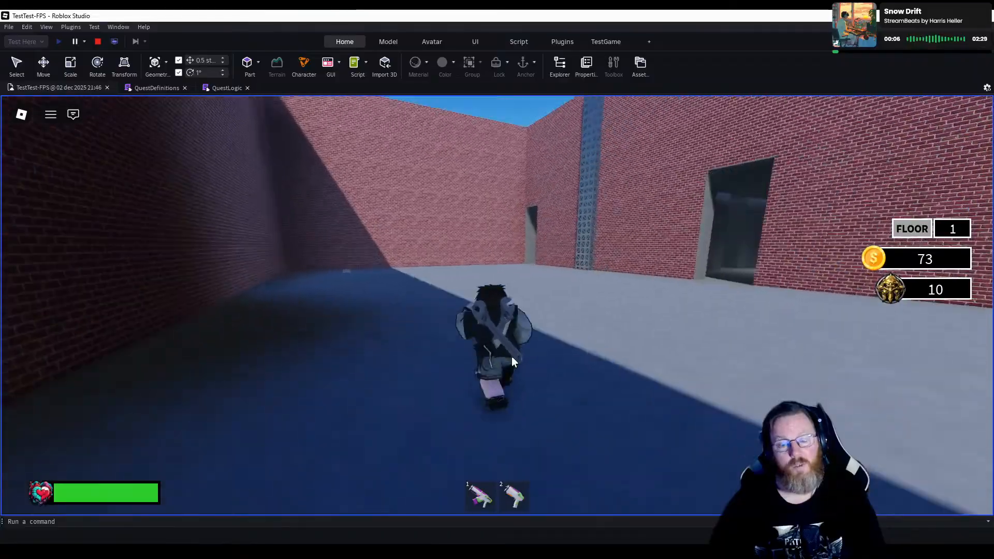
pyautogui.press('w')
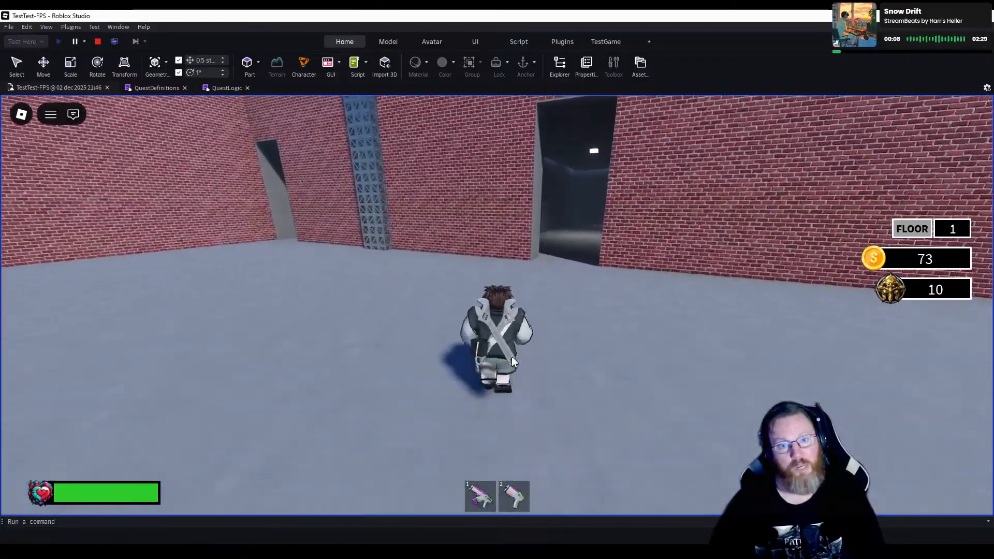
pyautogui.press('w')
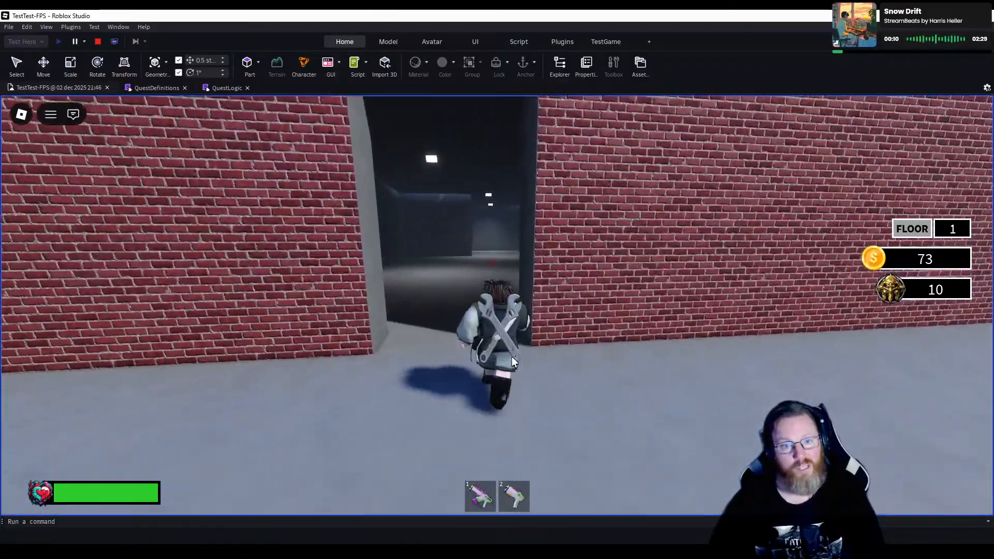
# Step in and out of the dark building, and briefly equip the gun in slot 1 in the courtyard.
pyautogui.press('w')
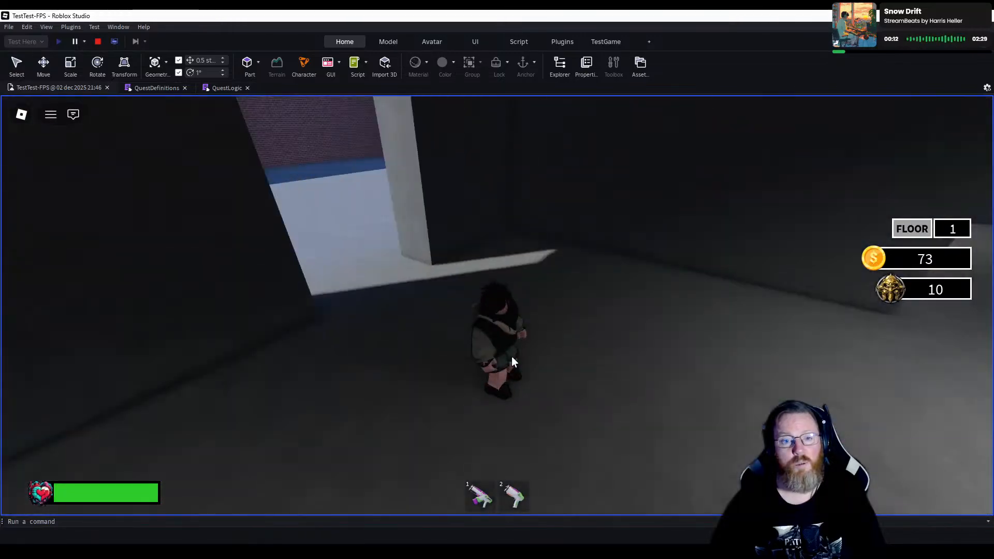
pyautogui.press('w')
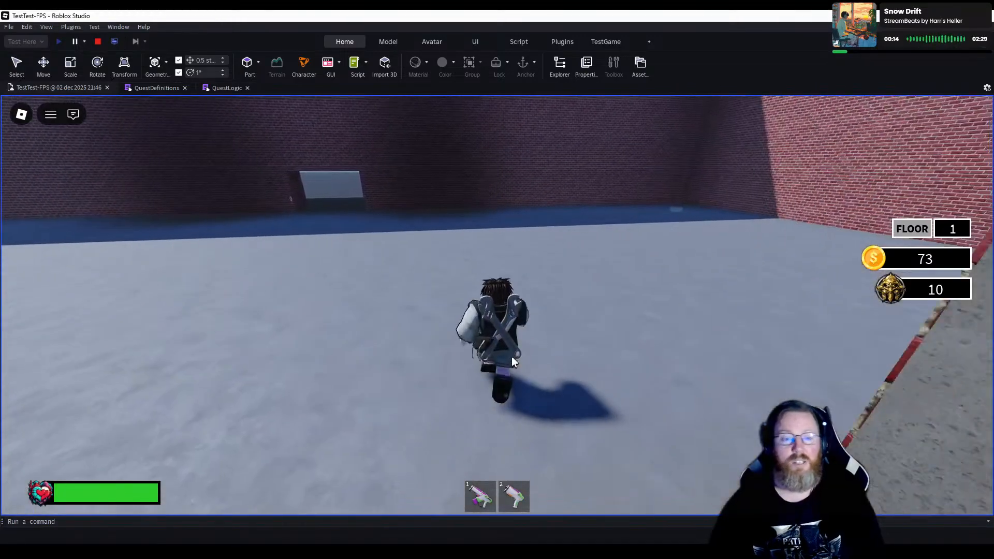
pyautogui.press('1')
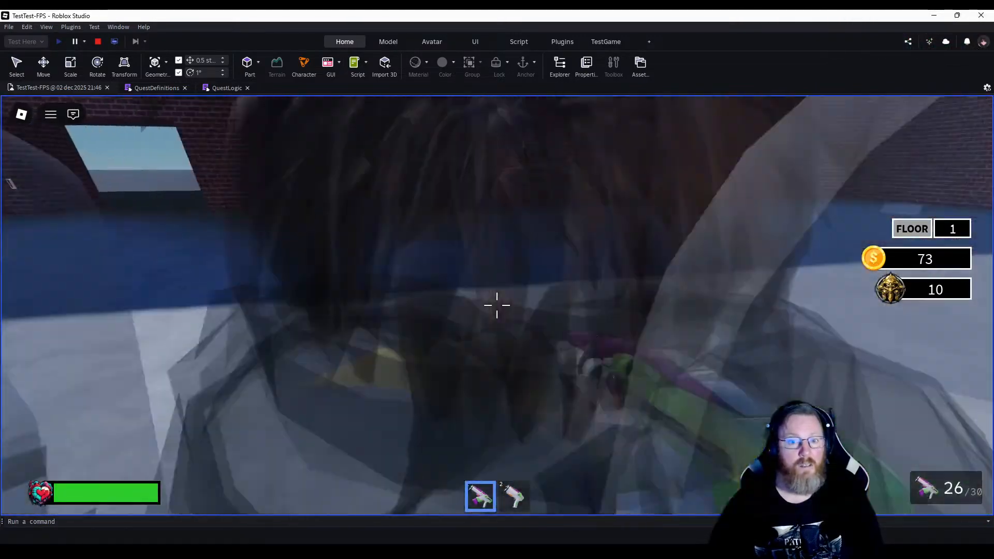
pyautogui.press('1')
# Loop through the shaded corner with the pale floor block and cross the courtyard past the opened gate toward the purple block.
pyautogui.press('w')
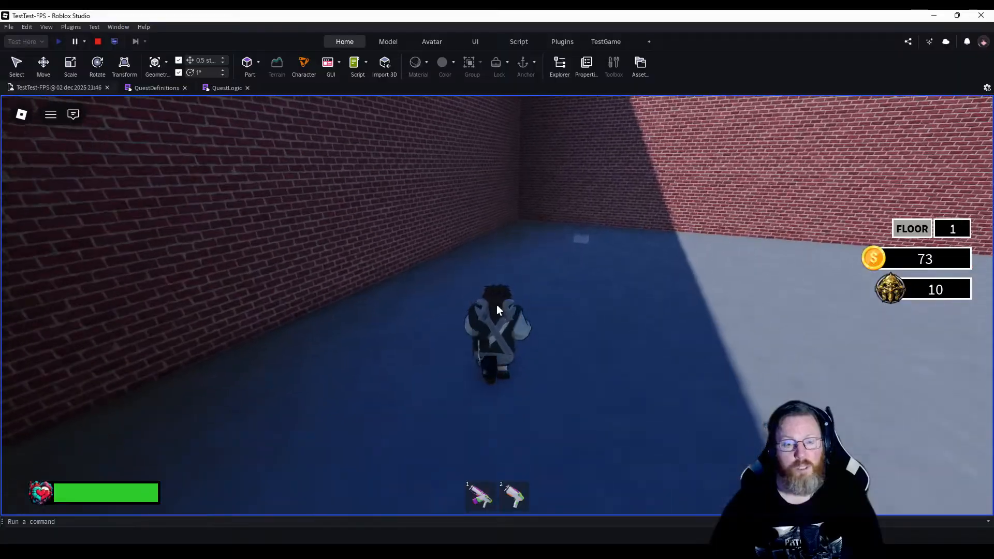
pyautogui.press('w')
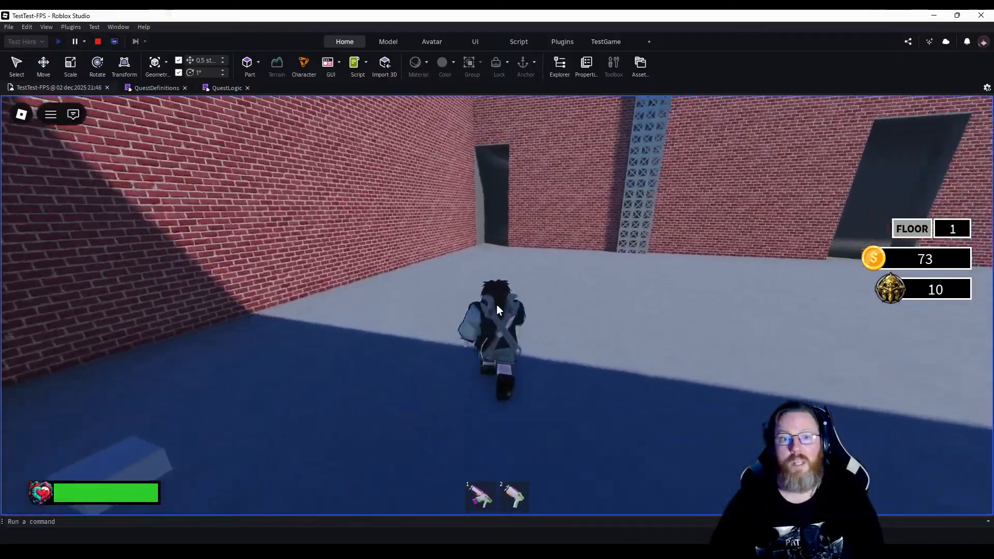
pyautogui.press('w')
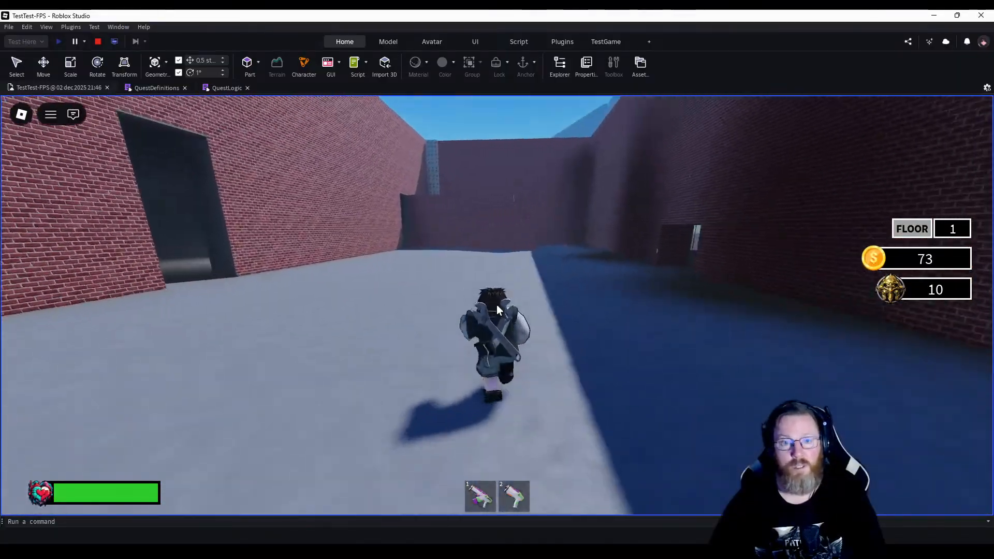
pyautogui.press('w')
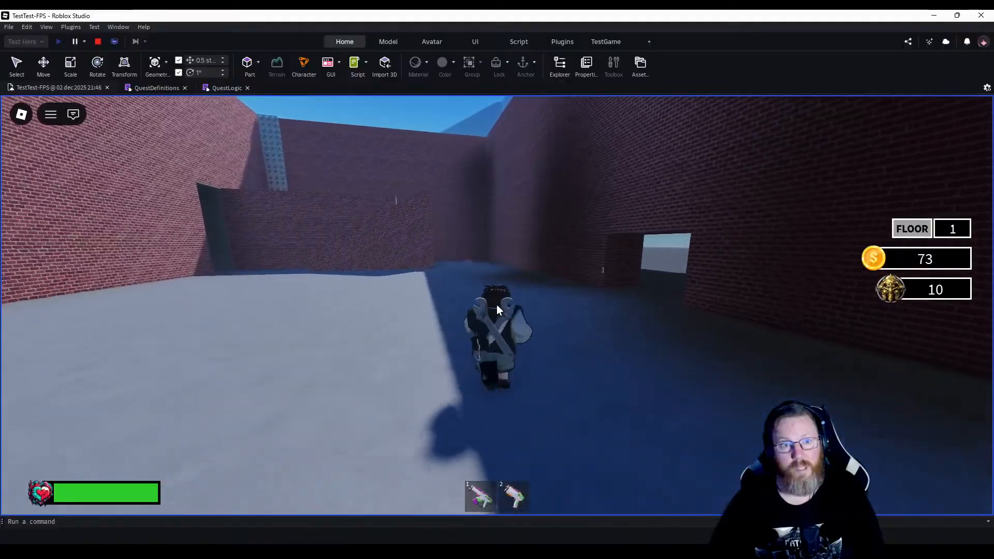
pyautogui.press('w')
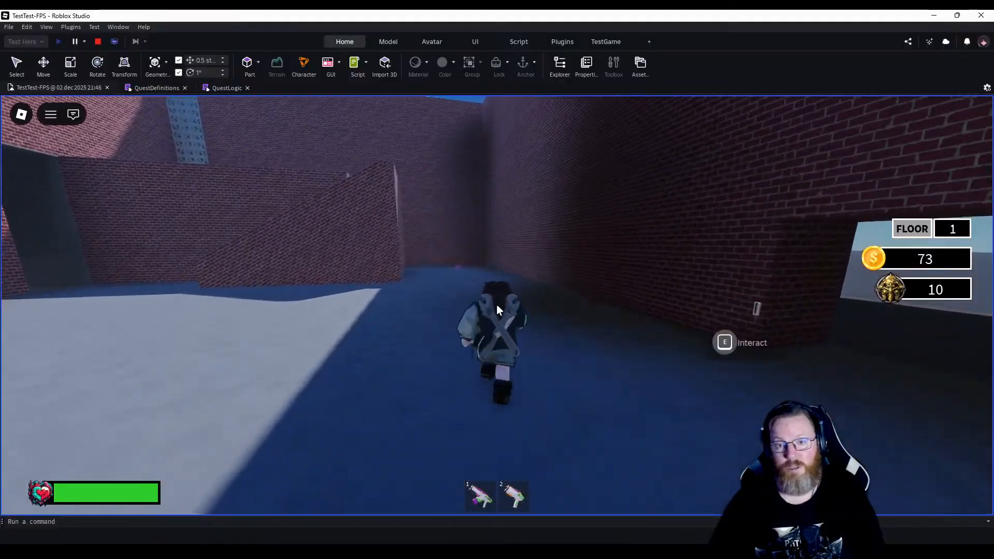
pyautogui.press('w')
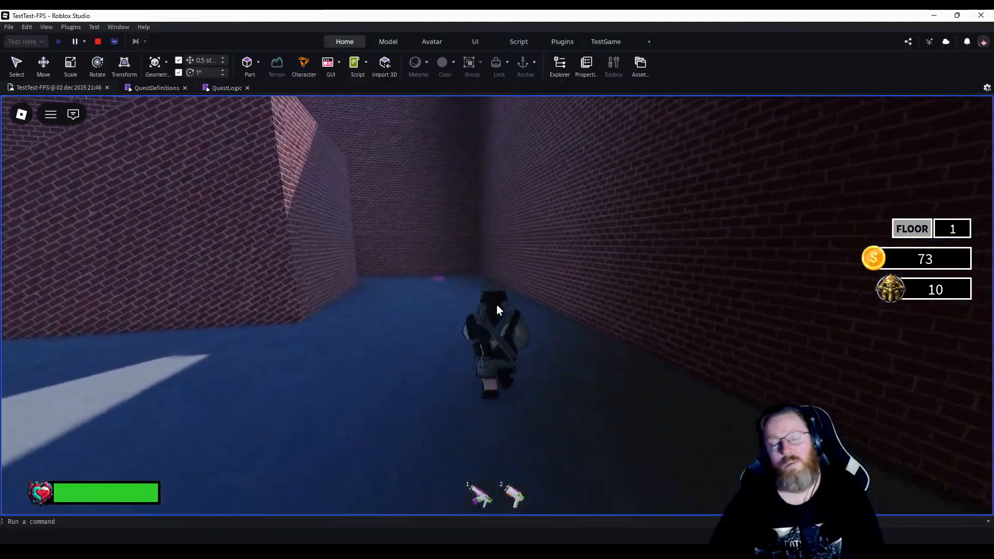
# Circle behind the freestanding brick wall and climb the ramp between the walls to the raised platform.
pyautogui.press('w')
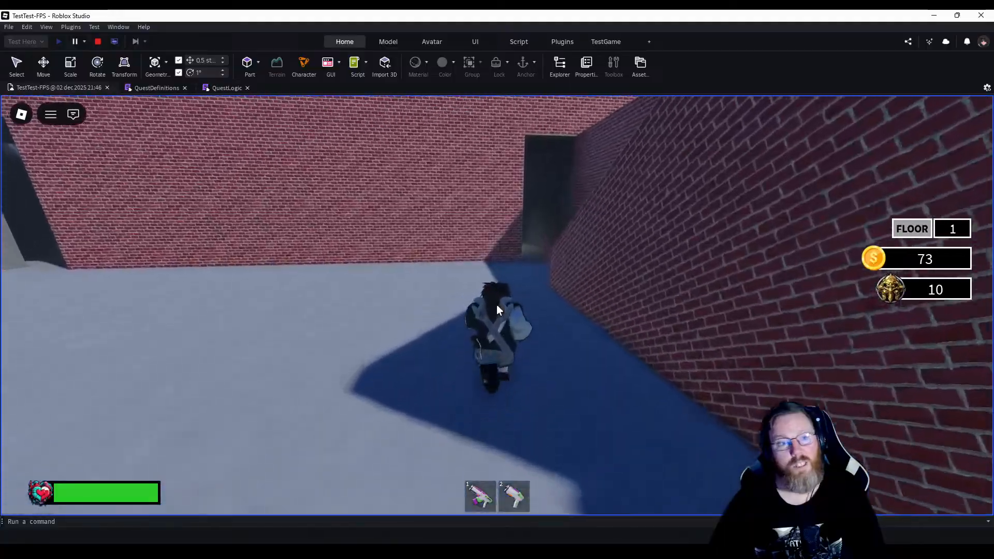
pyautogui.press('w')
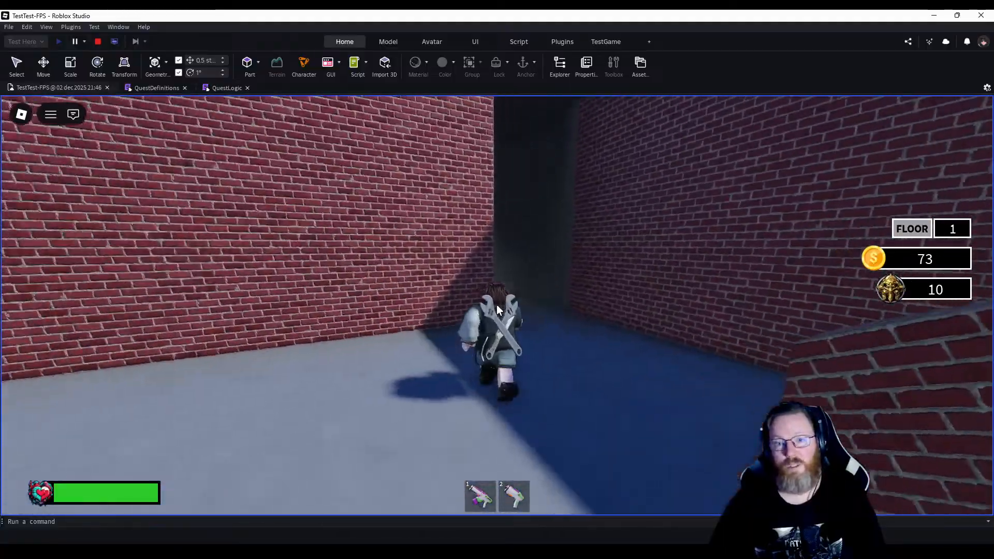
pyautogui.press('w')
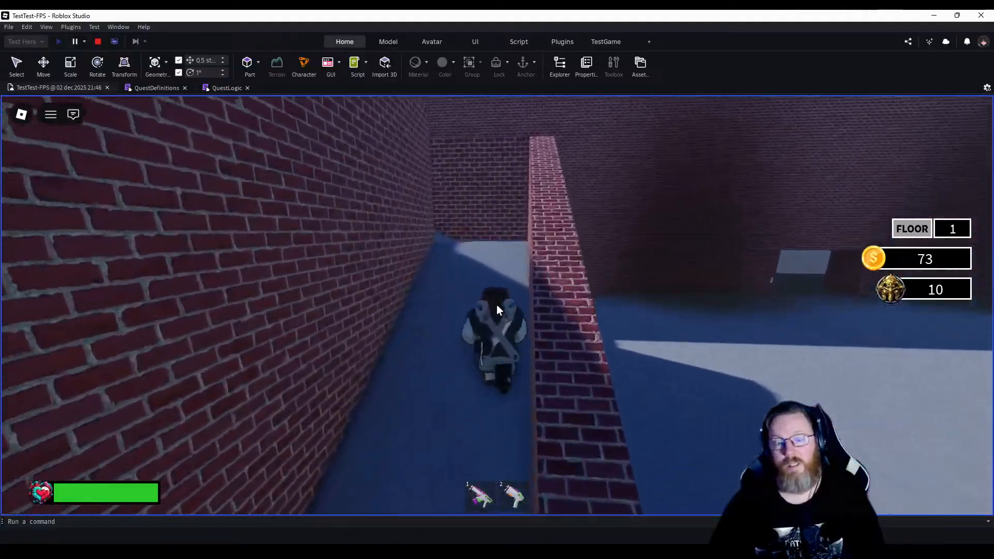
pyautogui.press('w')
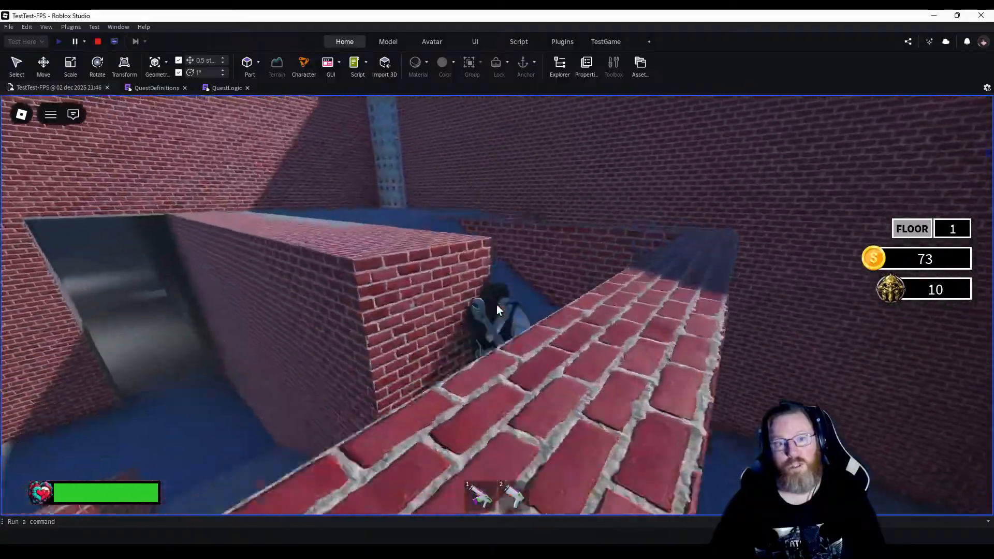
pyautogui.press('w')
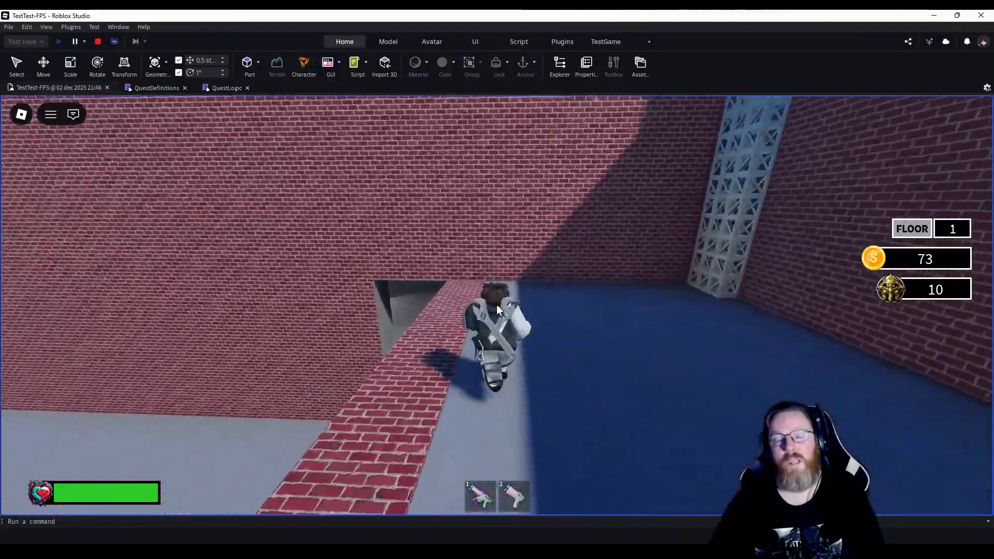
pyautogui.press('w')
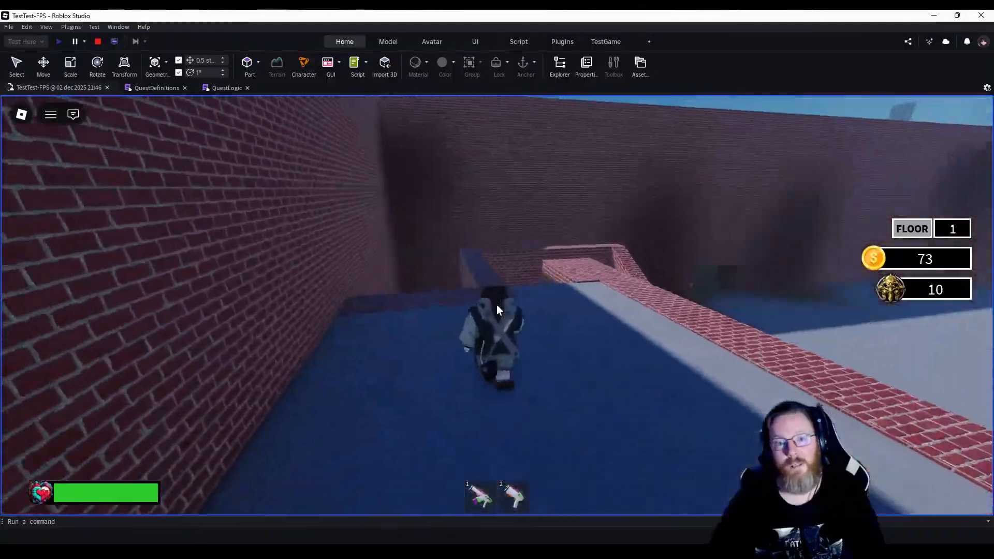
# Walk from the platform along the top of the brick wall and drop down into the shaded alley.
pyautogui.press('w')
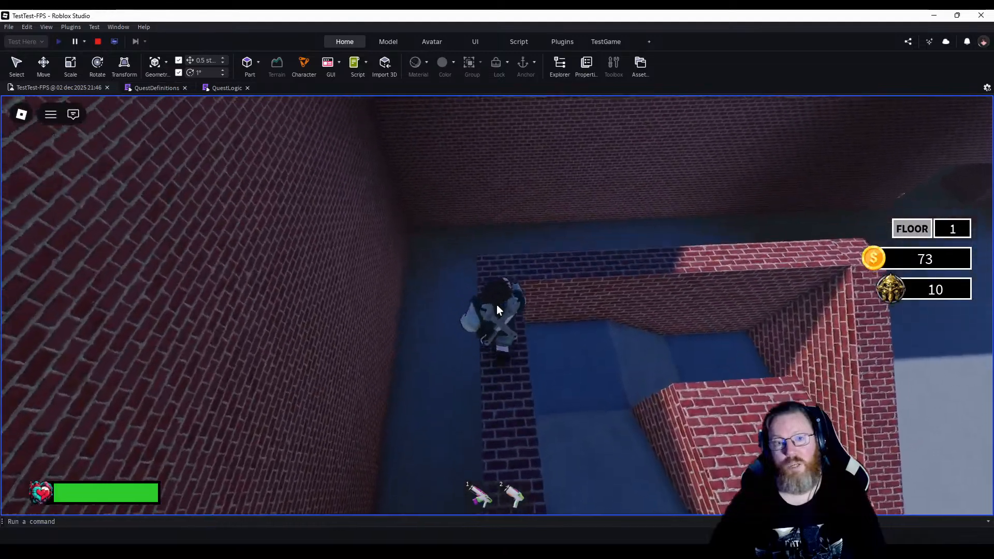
pyautogui.press('w')
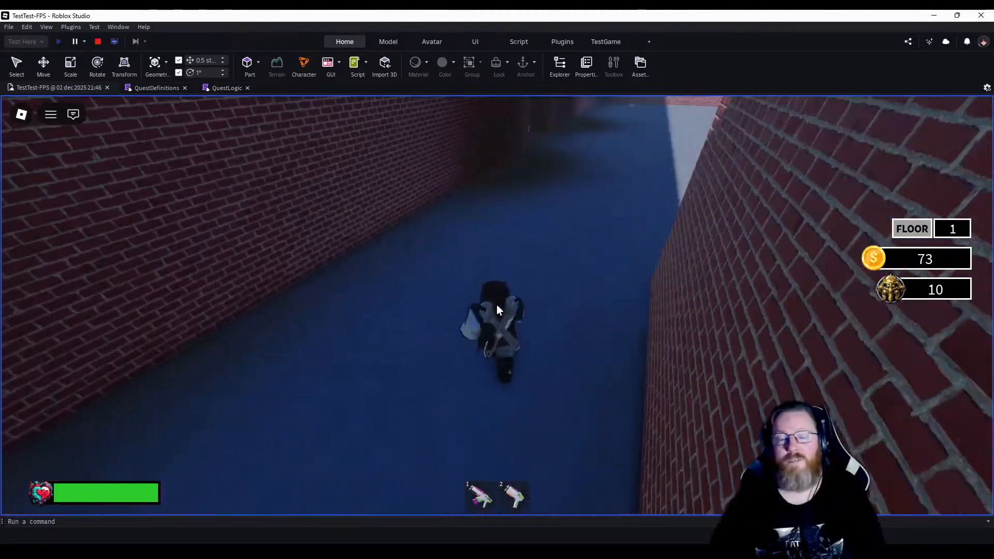
pyautogui.press('w')
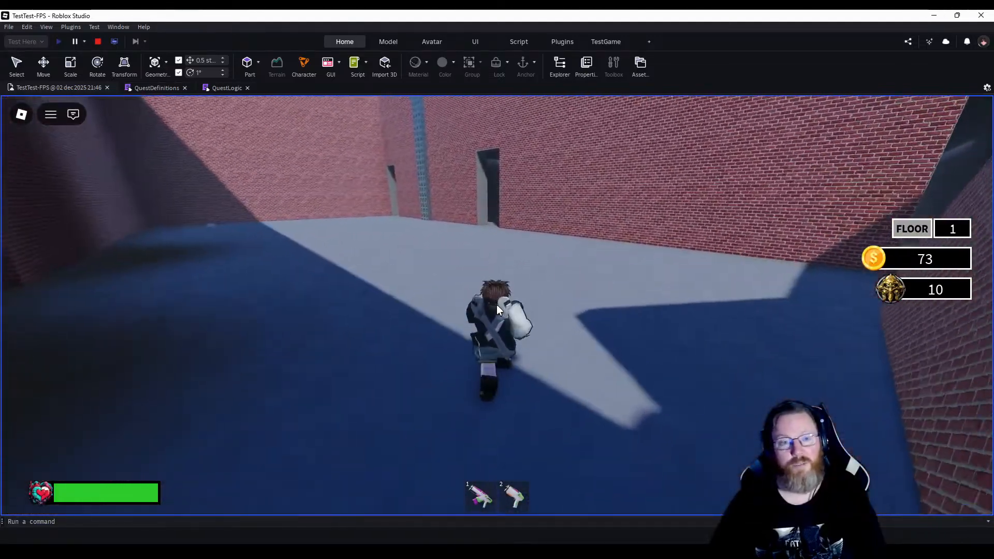
# Cross the courtyard into the dark building and walk past the red floor block into its inner rooms.
pyautogui.press('w')
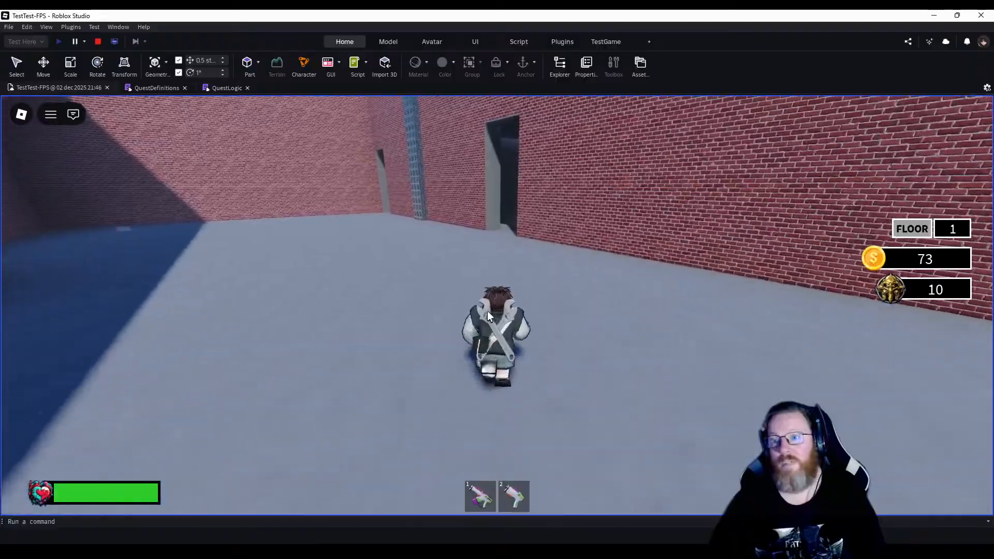
pyautogui.press('w')
pyautogui.moveTo(572, 376); pyautogui.dragTo(562, 364, button='right')
pyautogui.press('w')
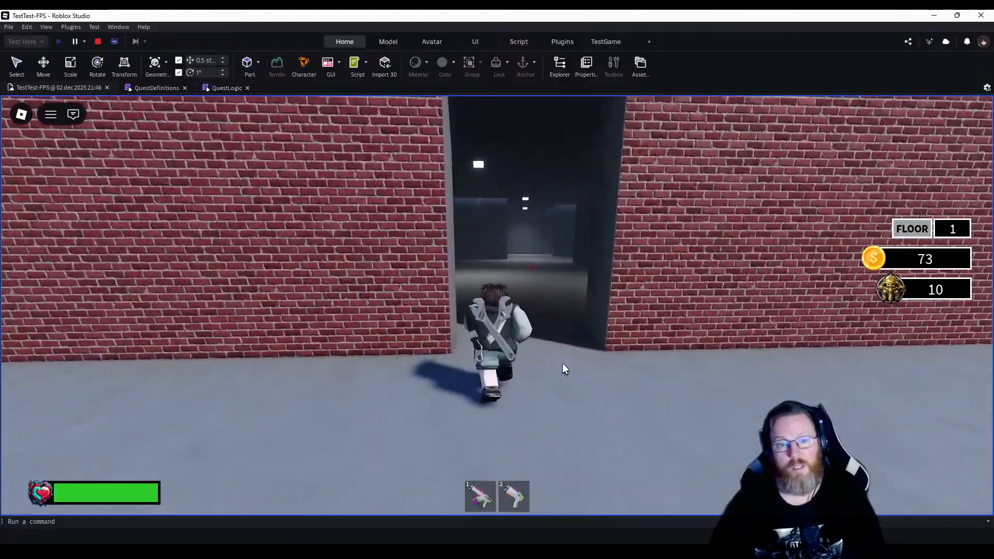
pyautogui.press('w')
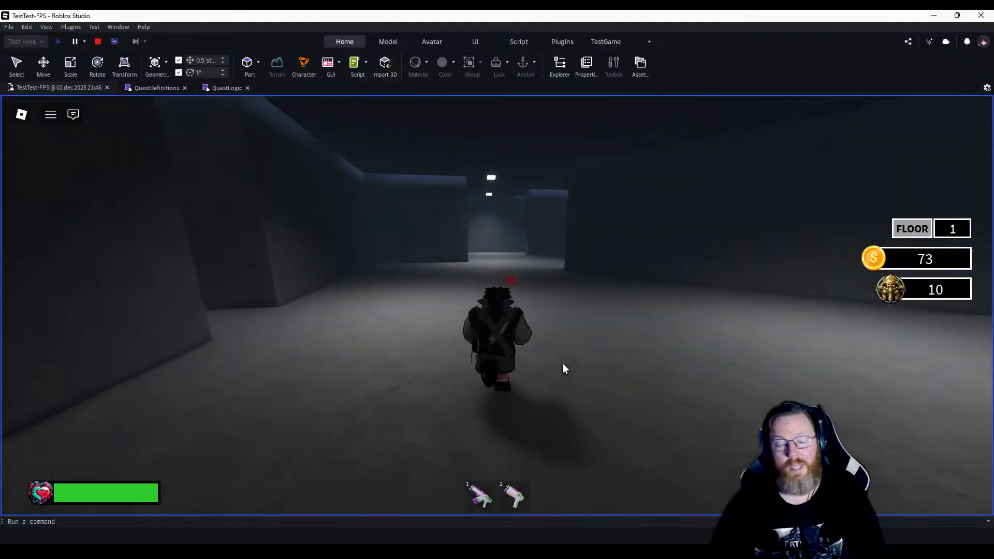
pyautogui.press('w')
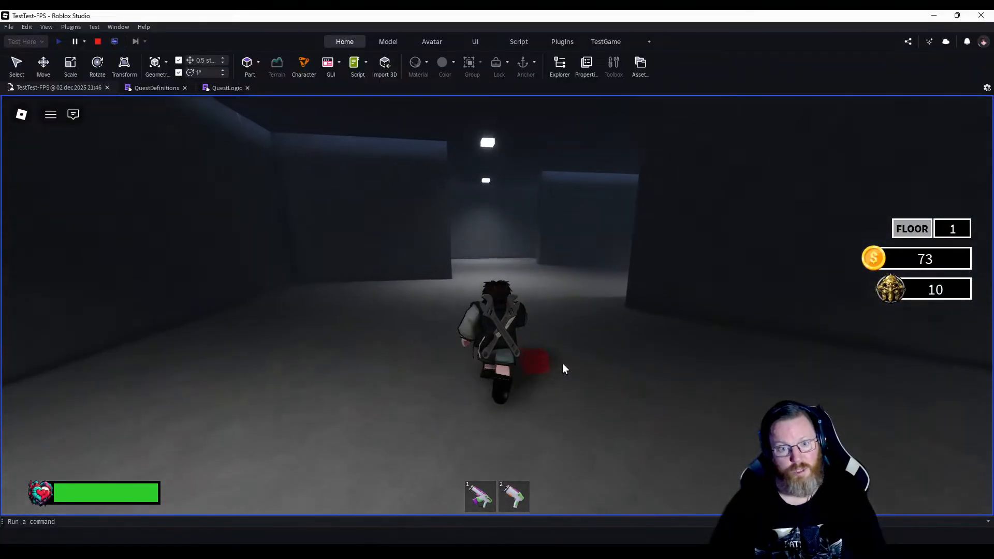
pyautogui.press('w')
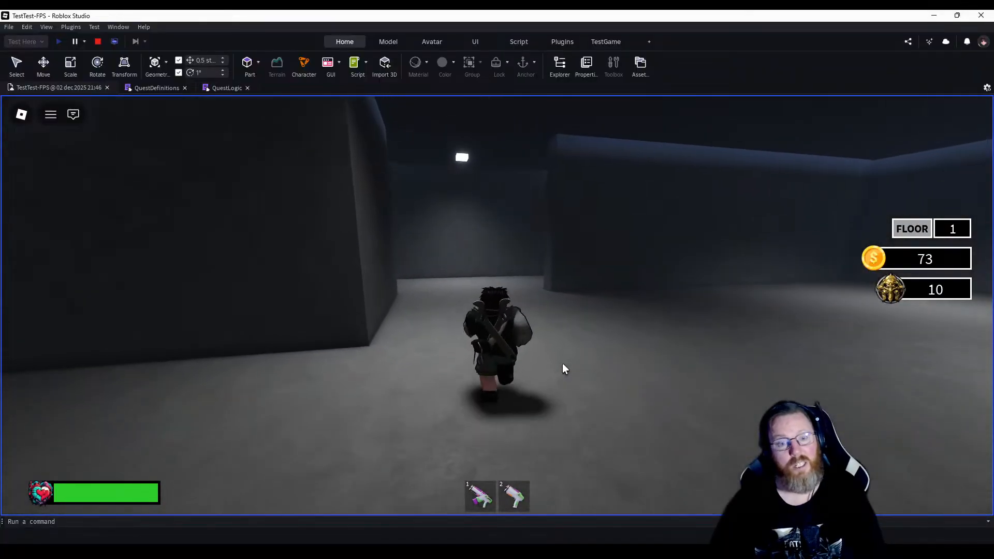
pyautogui.press('w')
pyautogui.moveTo(563, 364); pyautogui.dragTo(563, 364, button='right')
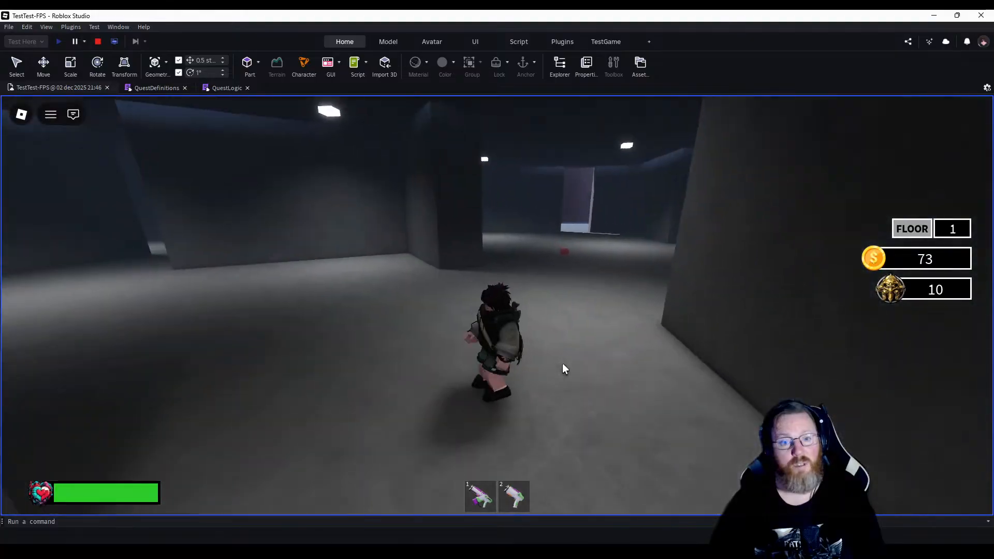
# Walk back through the dark building and out of its doorway into the sunlit courtyard.
pyautogui.press('w')
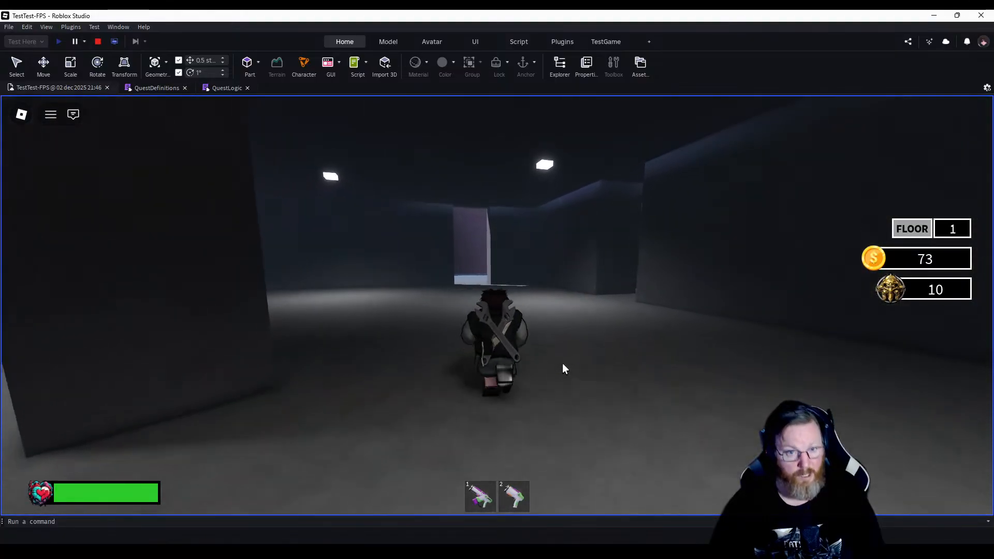
pyautogui.press('w')
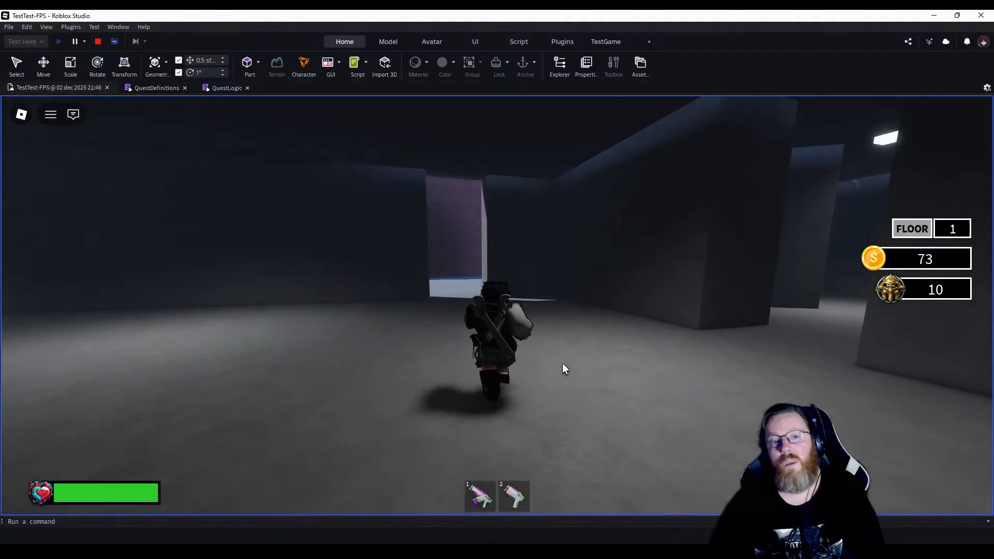
pyautogui.press('w')
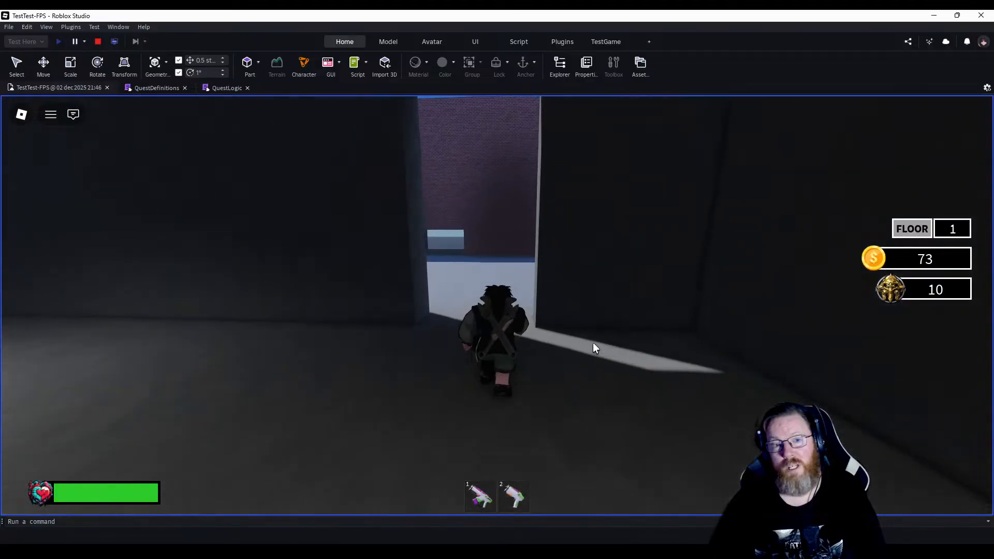
pyautogui.press('w')
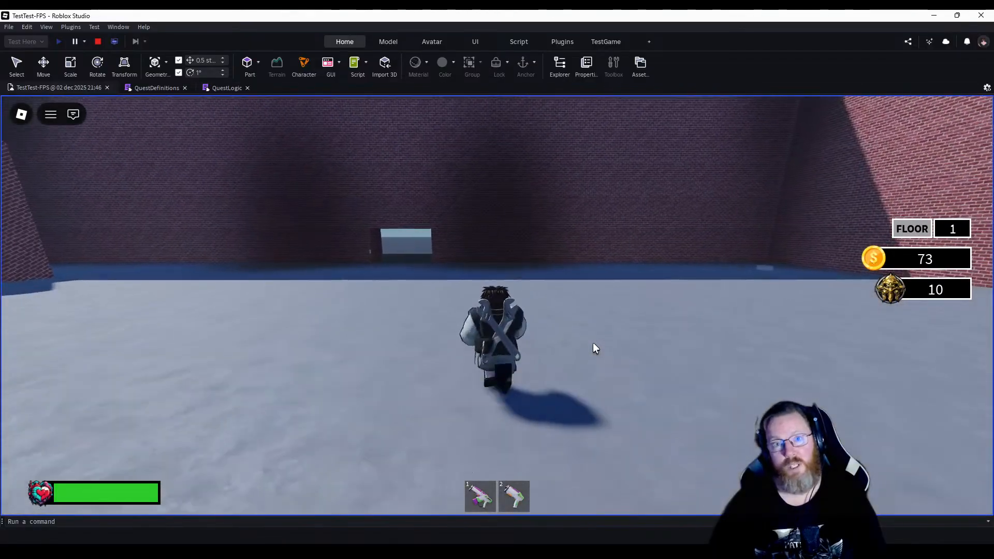
pyautogui.press('w')
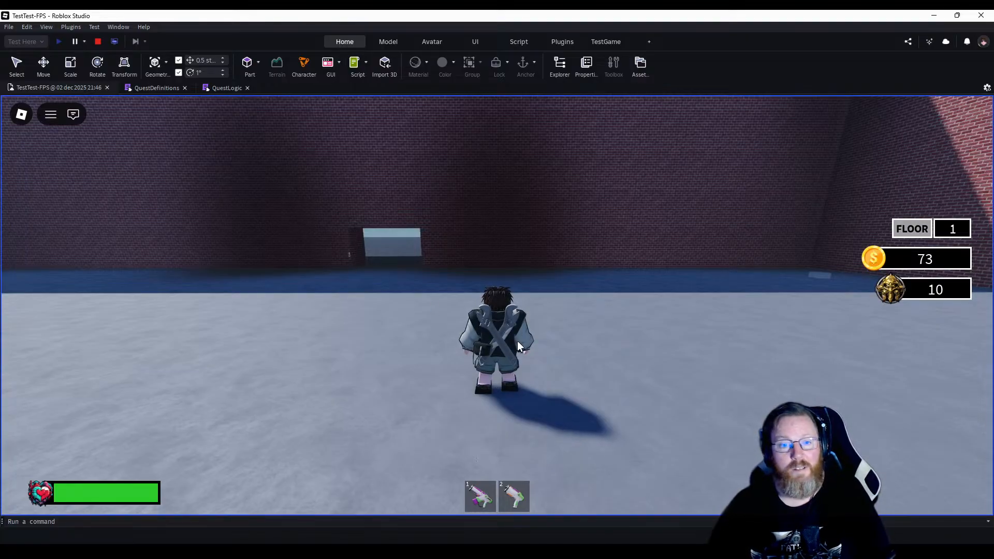
# Walk toward the brick ramp, return to the opposite end of the courtyard, and turn to view its full length.
pyautogui.press('w')
pyautogui.moveTo(604, 357); pyautogui.dragTo(604, 356, button='right')
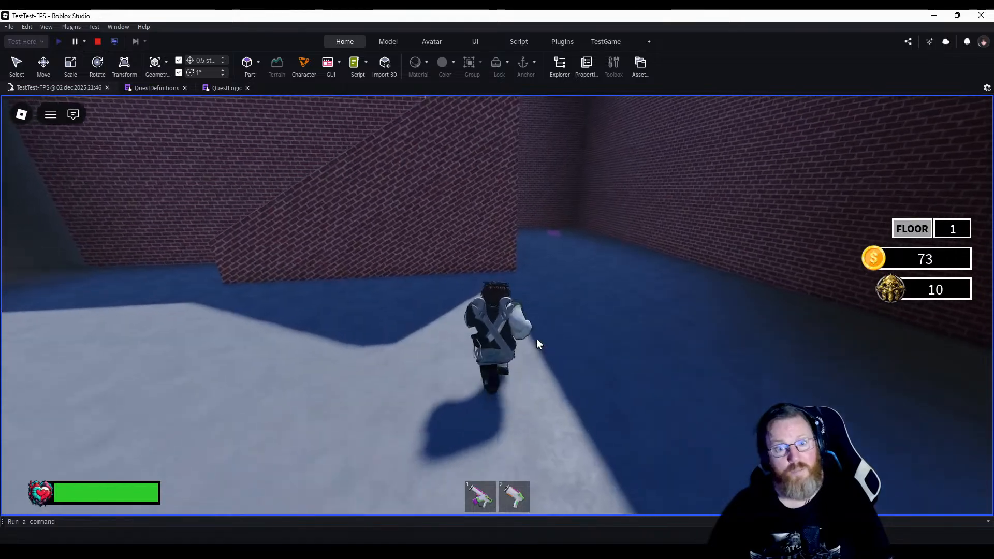
pyautogui.moveTo(537, 339); pyautogui.dragTo(536, 339, button='right')
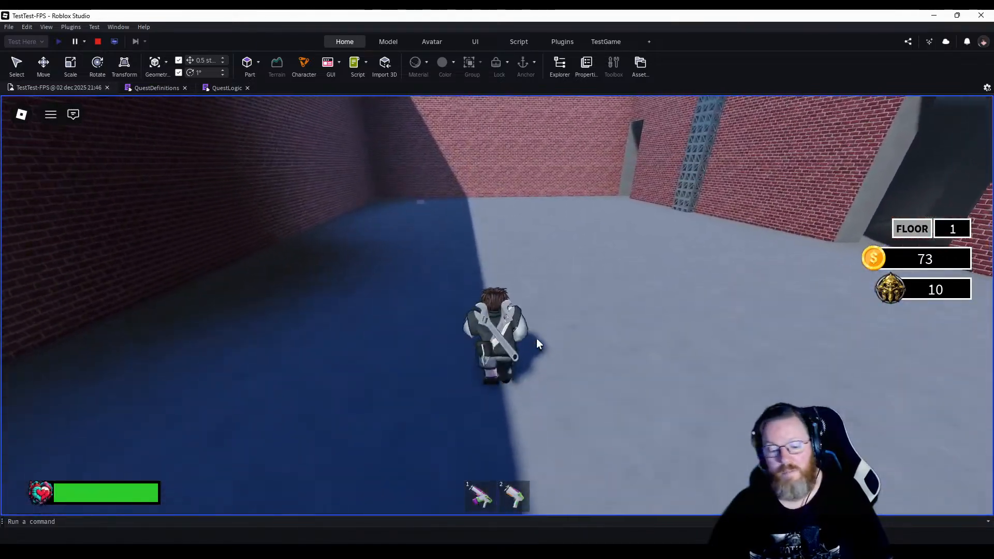
pyautogui.press('w')
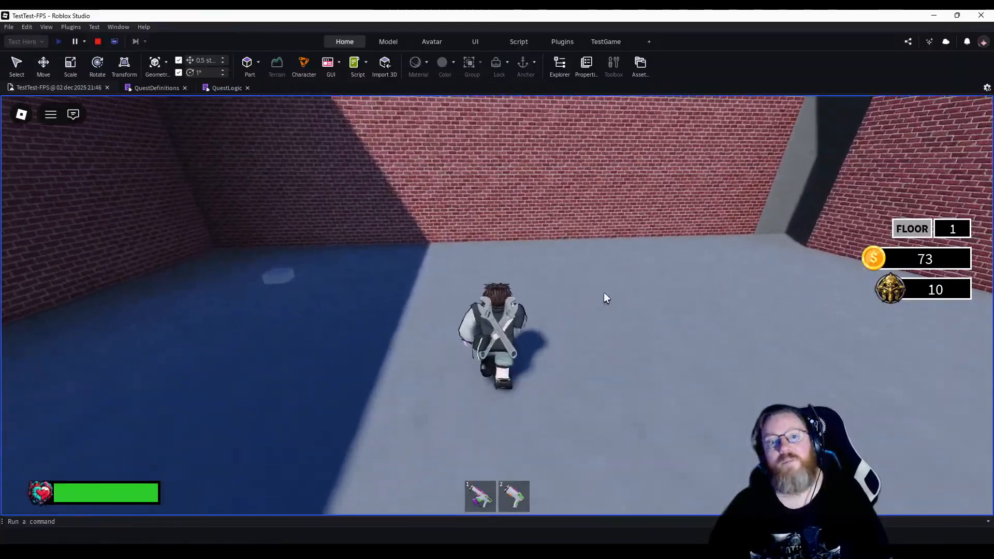
pyautogui.moveTo(604, 293); pyautogui.dragTo(604, 297, button='right')
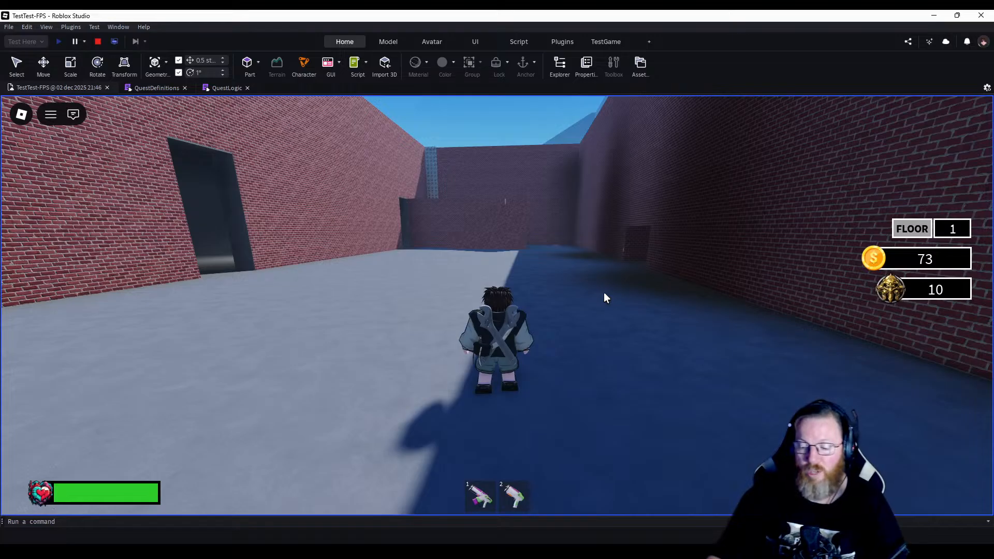
pyautogui.moveTo(598, 318); pyautogui.dragTo(598, 318, button='right')
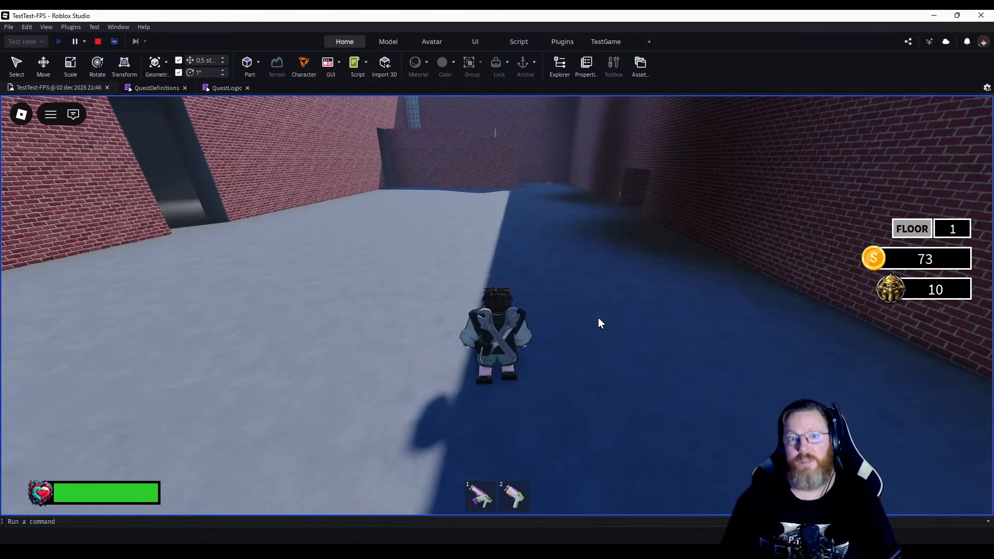
pyautogui.press('w')
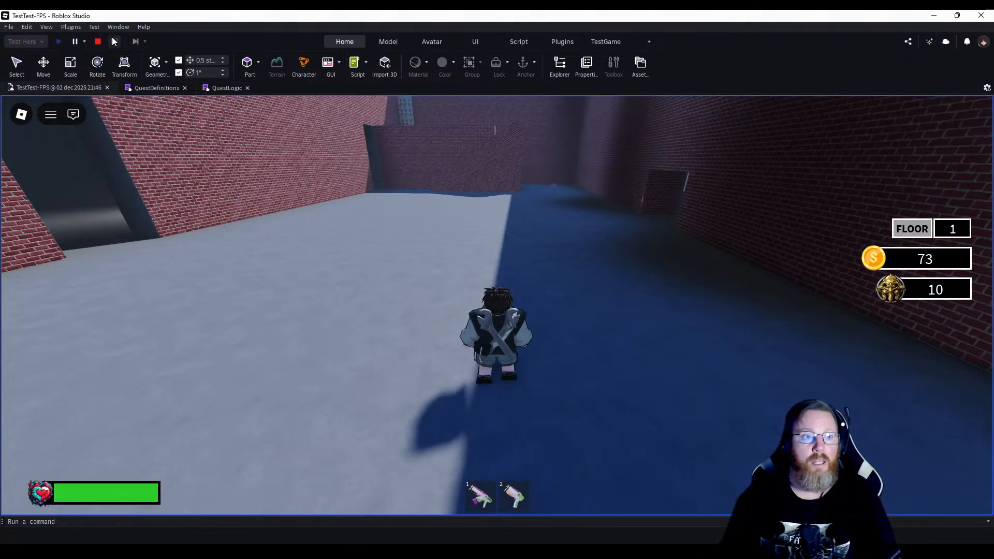
# Stop the playtest and fly the view over the map's brick walls into the dark room holding the Little Z enemy.
pyautogui.click(109, 39)
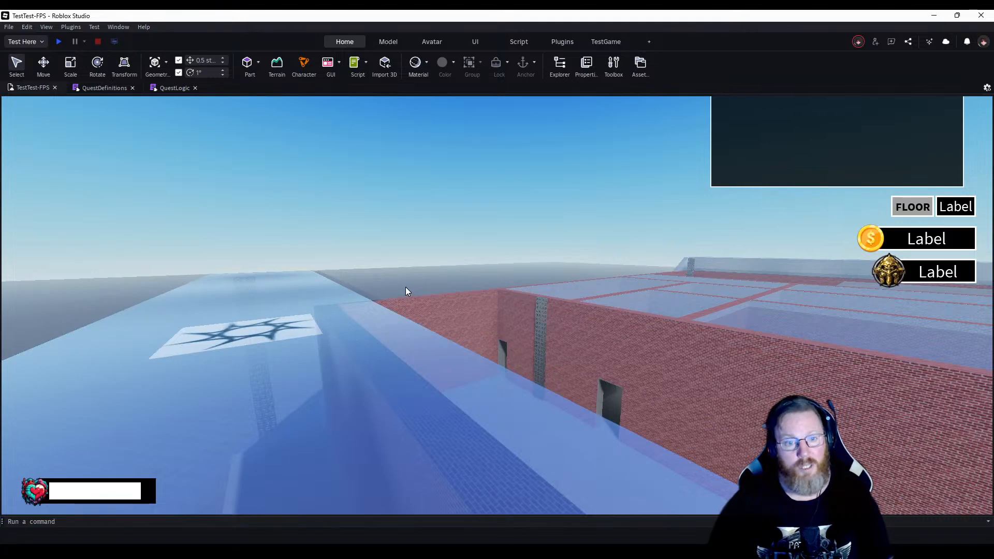
pyautogui.moveTo(406, 287); pyautogui.dragTo(405, 287, button='right')
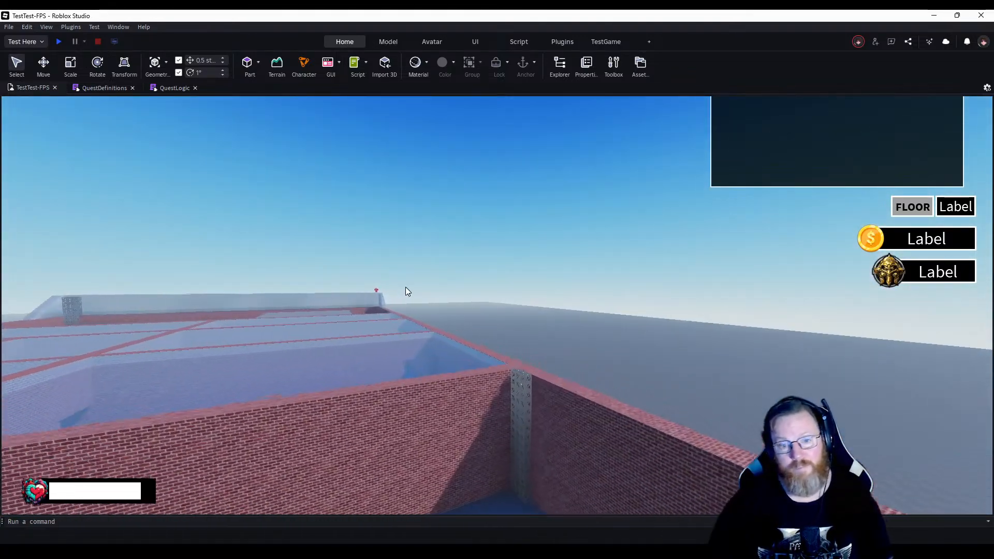
pyautogui.press('w')
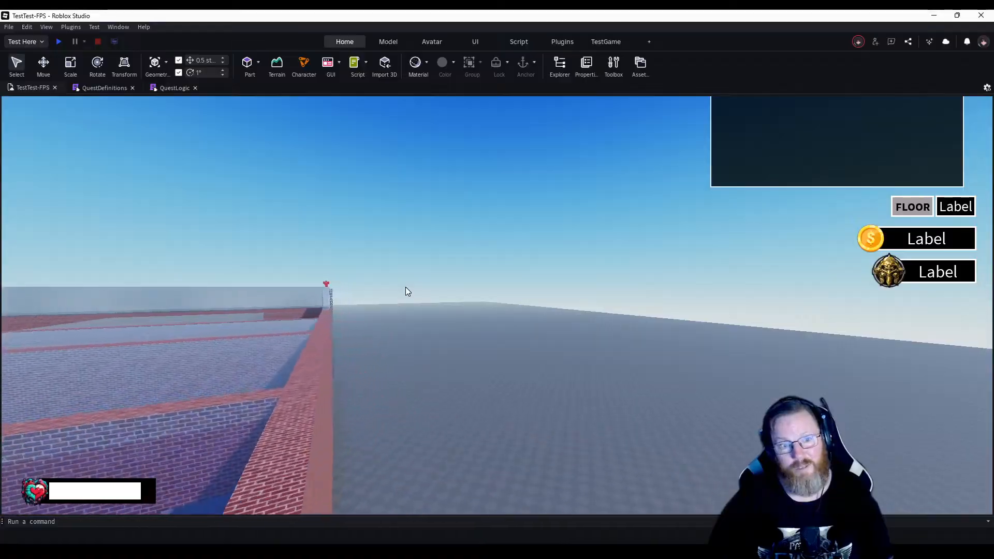
pyautogui.press('w')
pyautogui.moveTo(405, 286); pyautogui.dragTo(405, 286, button='right')
pyautogui.press('w')
pyautogui.press('s')
pyautogui.press('w')
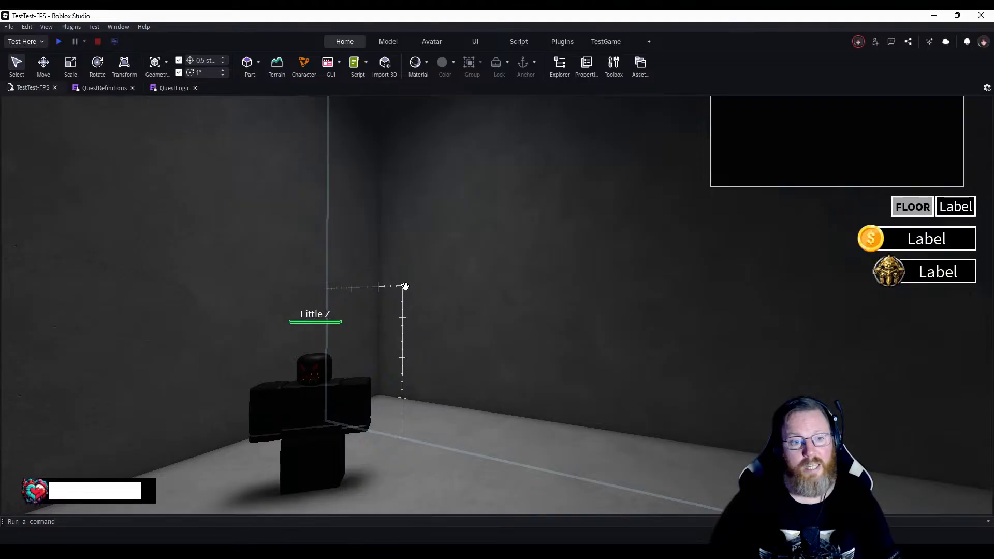
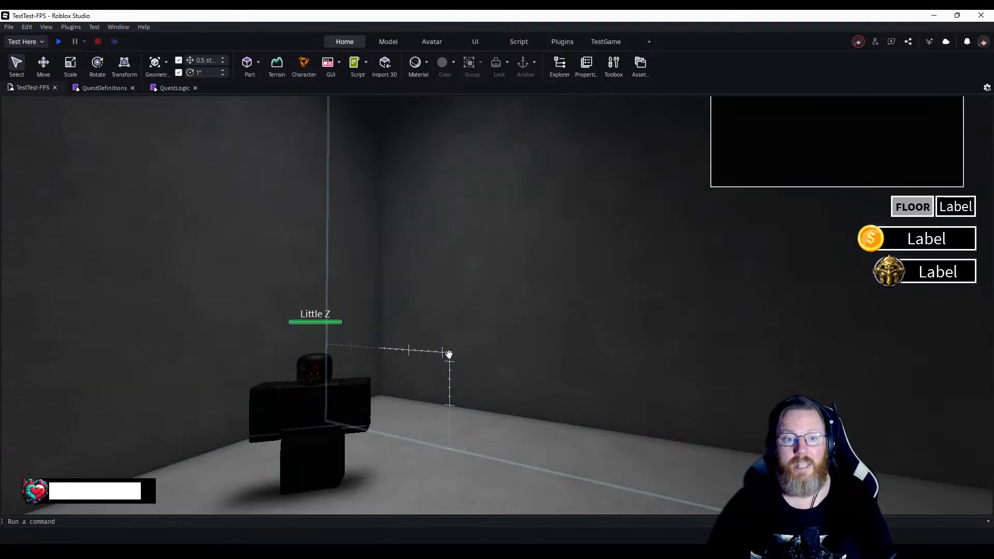
# Fly the view out of the dark room to the Z Tack enemy in the brick corner and examine it up close.
pyautogui.moveTo(449, 355); pyautogui.dragTo(449, 355, button='right')
pyautogui.press('w')
pyautogui.press('w')
pyautogui.press('e')
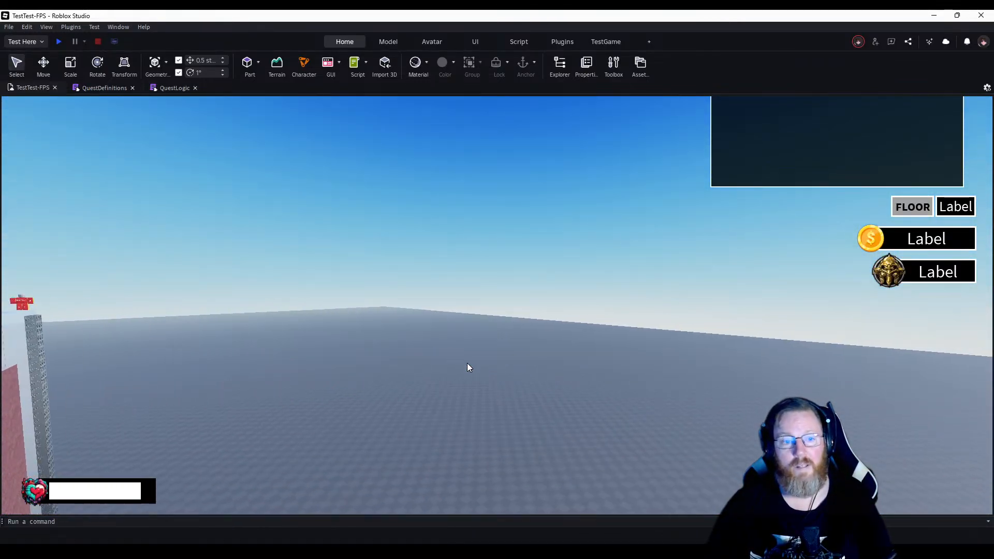
pyautogui.moveTo(462, 365); pyautogui.dragTo(462, 365, button='right')
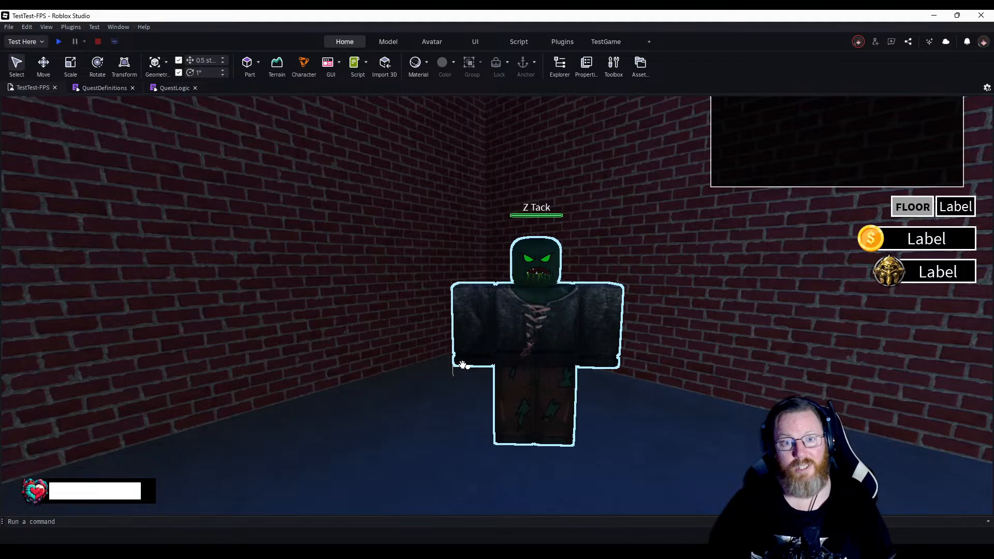
pyautogui.scroll(3, 463, 364)
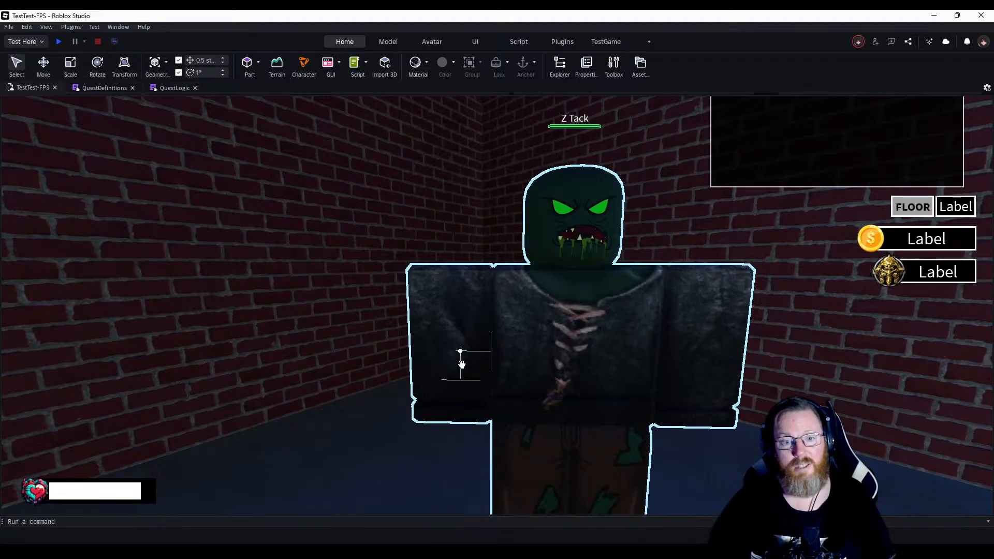
pyautogui.moveTo(462, 365); pyautogui.dragTo(462, 365, button='right')
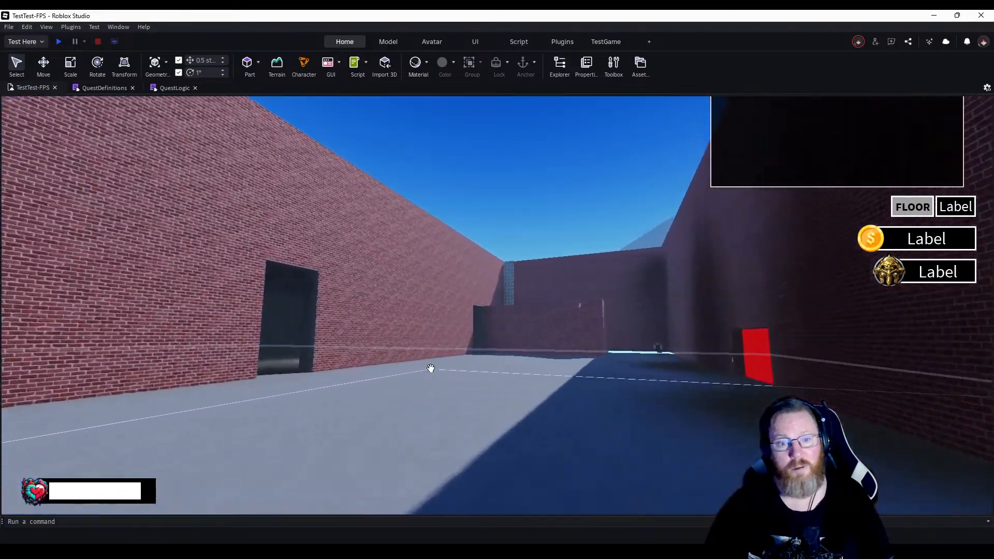
# Fly the view along the courtyard to examine the Zombie enemy in its shaded brick corner.
pyautogui.moveTo(430, 368)
pyautogui.mouseDown(button='right')
pyautogui.moveTo(421, 366)
pyautogui.moveTo(431, 369)
pyautogui.mouseUp(button='right')
pyautogui.press('w')
pyautogui.press('w')
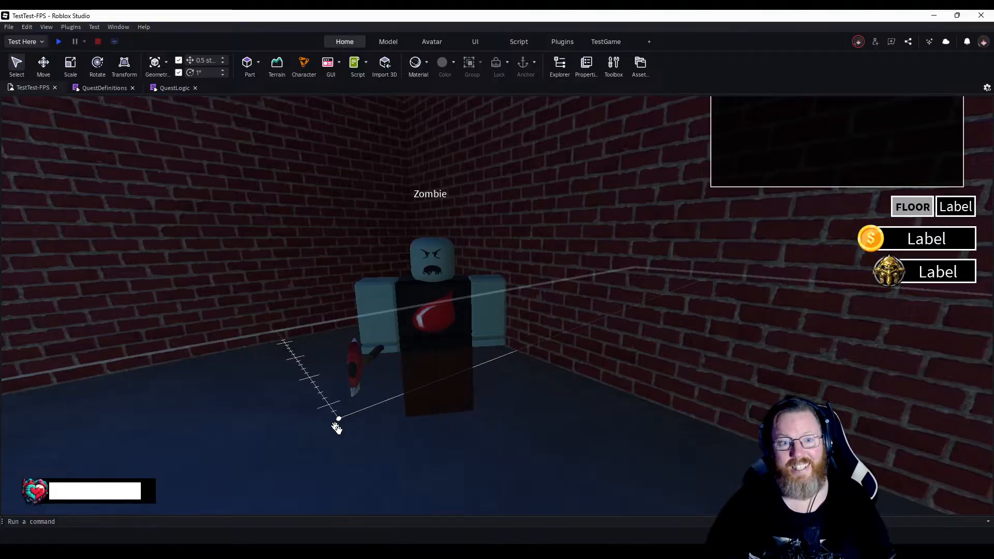
# Fly the view from the Zombie to the ZzzBomberr enemy beside the long brick wall.
pyautogui.press('w')
pyautogui.moveTo(332, 445); pyautogui.dragTo(332, 446, button='right')
pyautogui.press('w')
pyautogui.press('w')
pyautogui.press('w')
pyautogui.press('w')
pyautogui.press('w')
pyautogui.press('w')
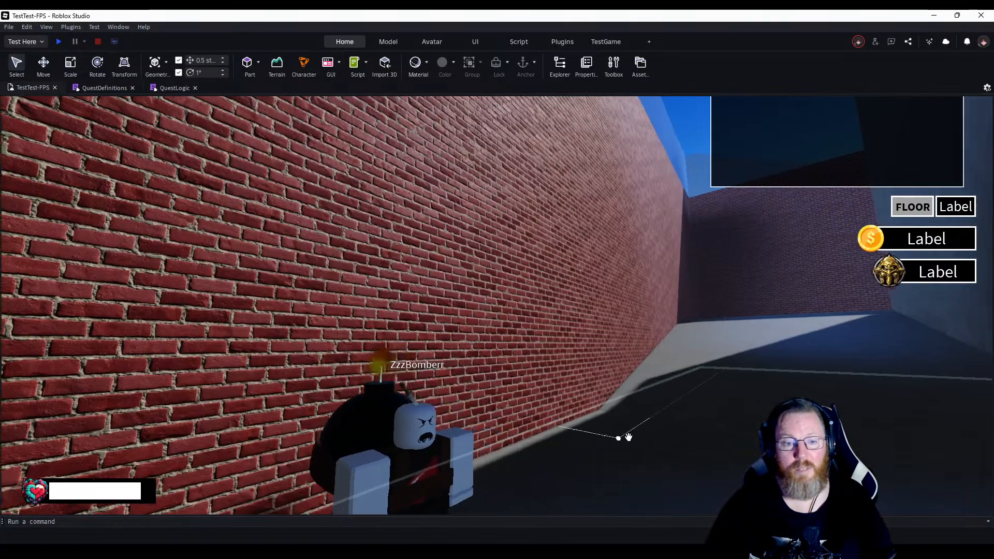
# Examine the ZzzBomberr enemy up close, finishing with a wider view down the concrete slope toward it.
pyautogui.moveTo(628, 437); pyautogui.dragTo(628, 437, button='right')
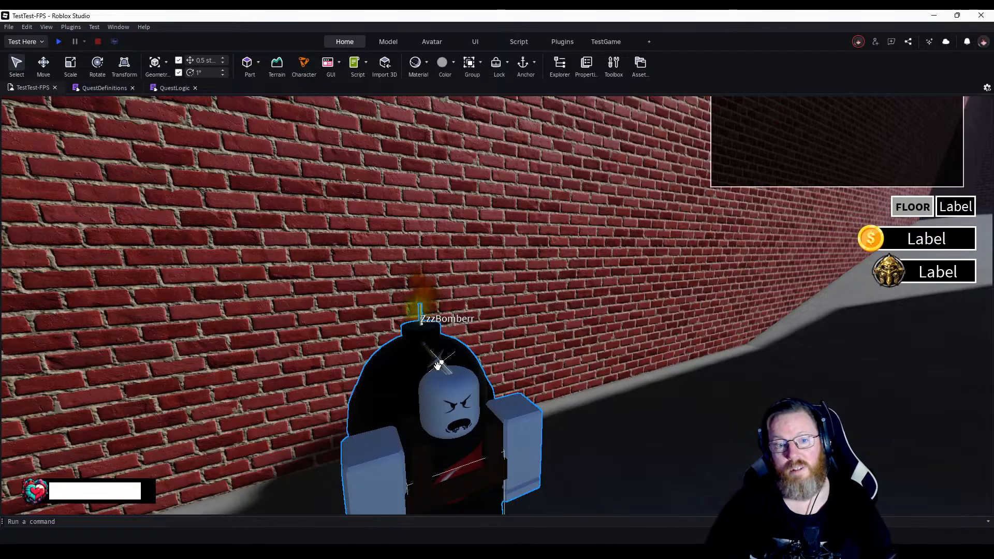
pyautogui.moveTo(610, 401); pyautogui.dragTo(609, 401, button='right')
pyautogui.click(649, 399)
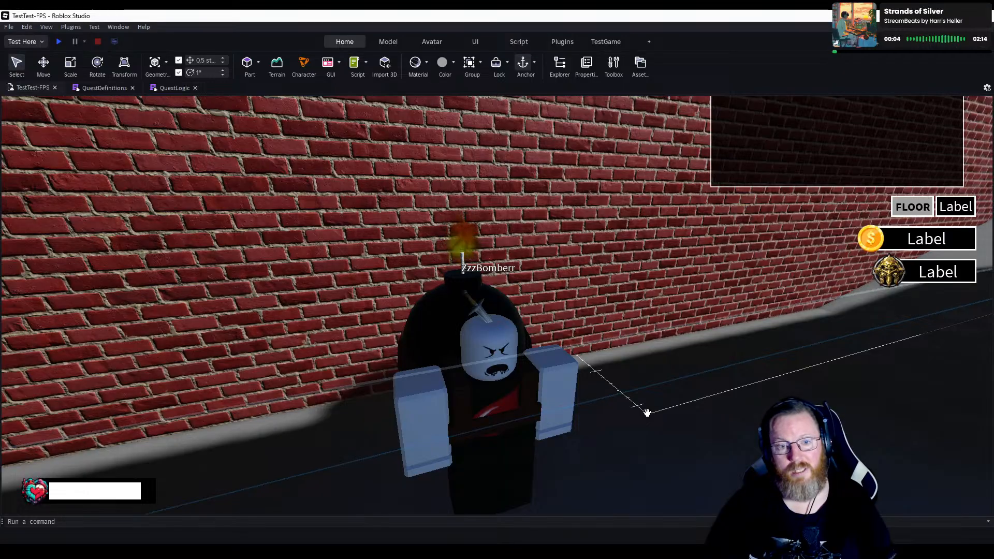
pyautogui.moveTo(648, 410); pyautogui.dragTo(647, 410, button='right')
pyautogui.press('s')
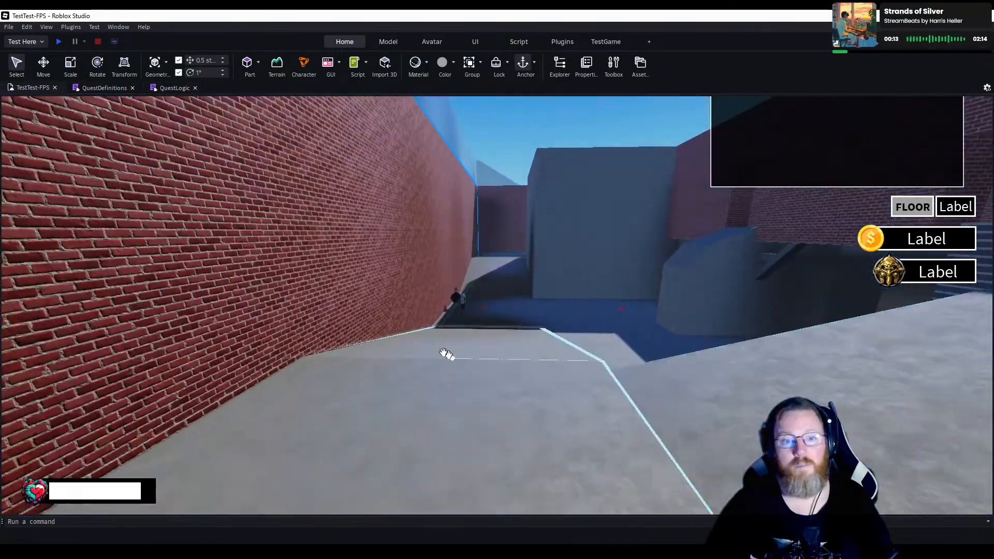
# Start a playtest and run up the shaded concrete ramp and through the wall opening toward the truss in the brick corner.
pyautogui.click(58, 42)
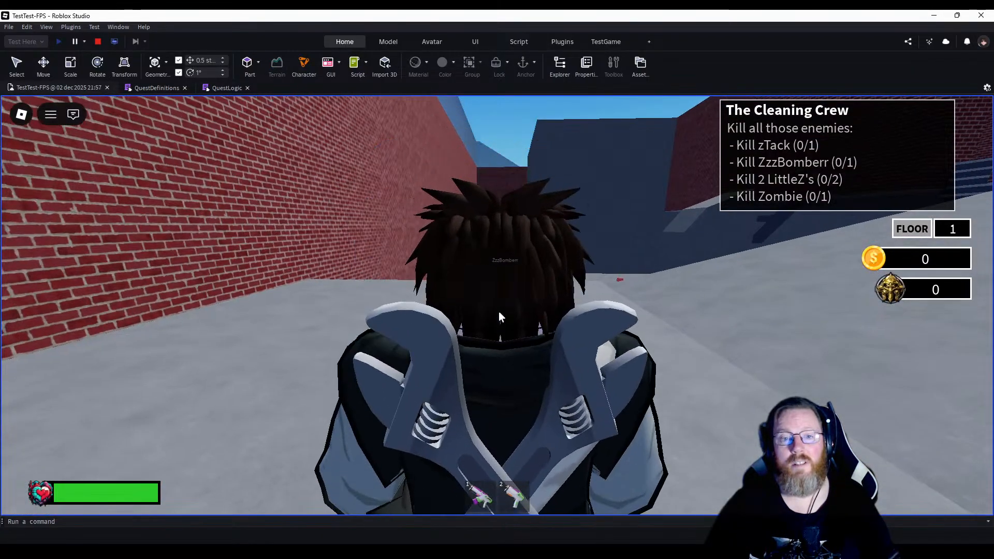
pyautogui.press('w')
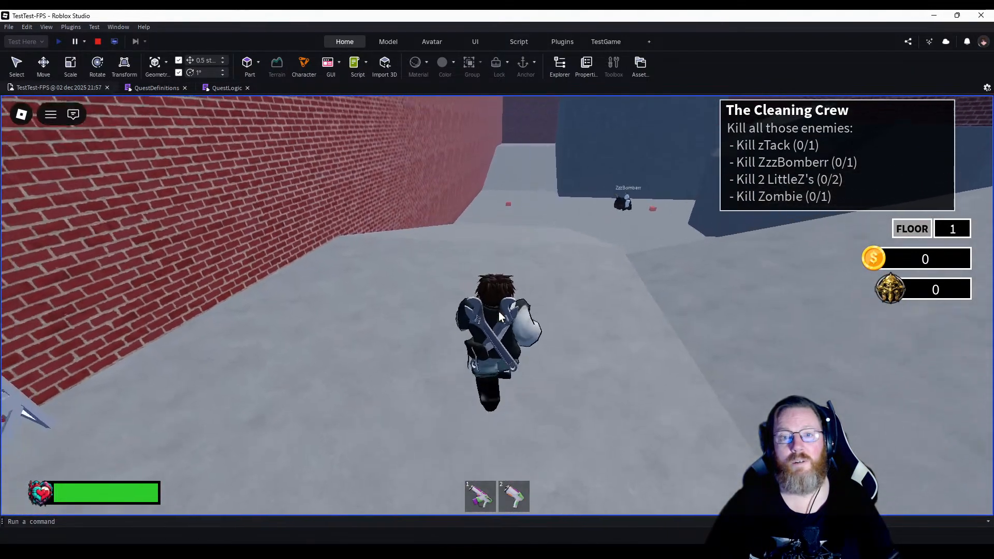
pyautogui.moveTo(498, 311); pyautogui.dragTo(498, 311, button='right')
pyautogui.press('w')
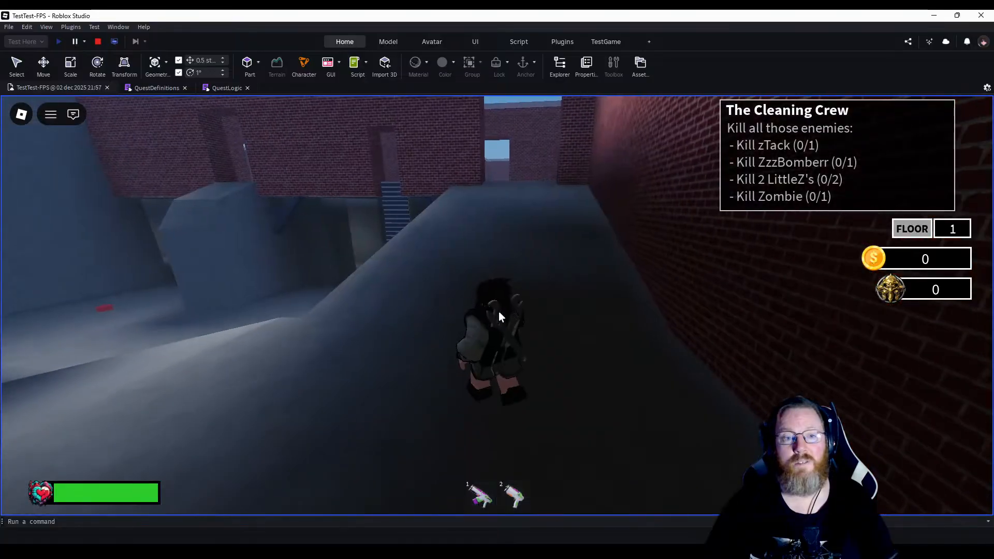
pyautogui.press('w')
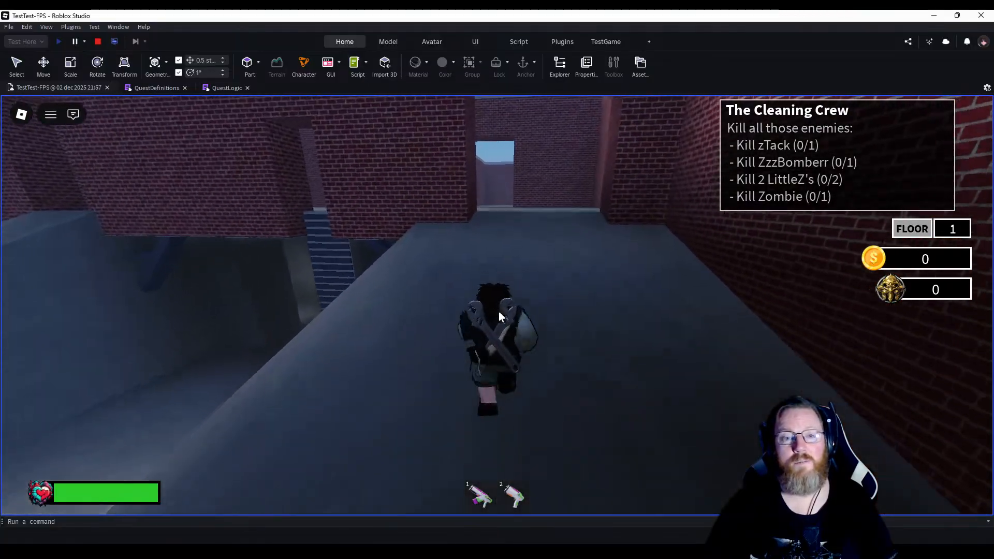
pyautogui.press('w')
pyautogui.moveTo(498, 311); pyautogui.dragTo(498, 312, button='right')
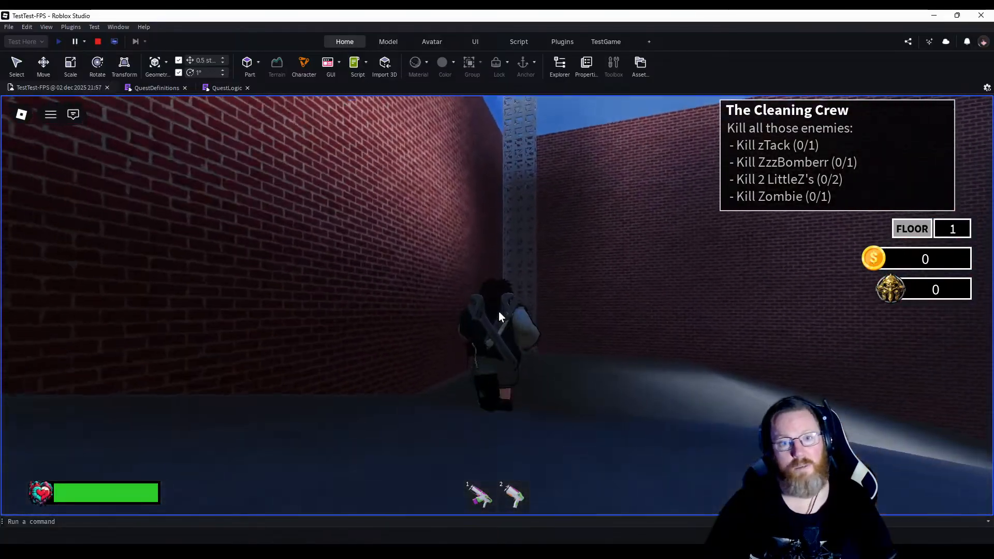
# Climb the truss in the brick corner and try to get over the top of the wall.
pyautogui.press('w')
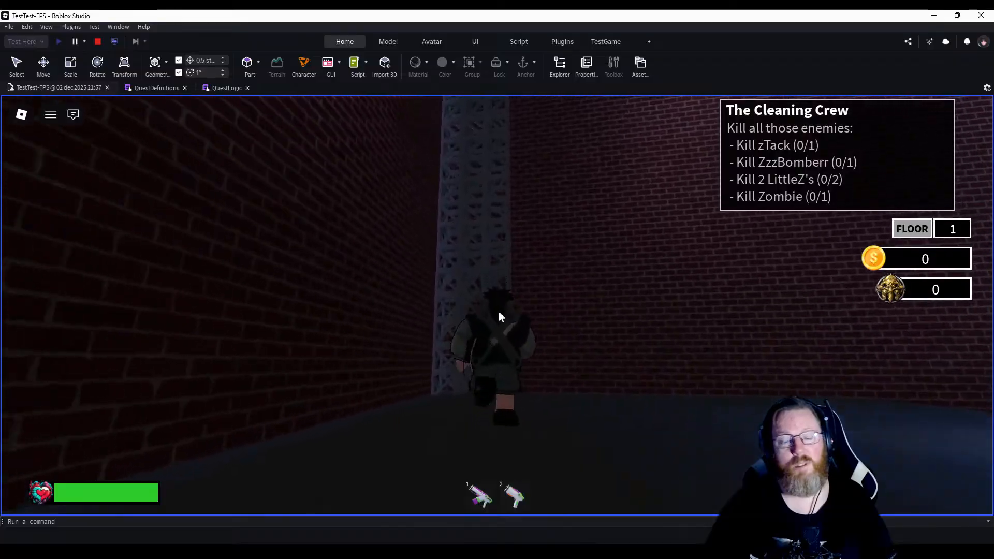
pyautogui.press('w')
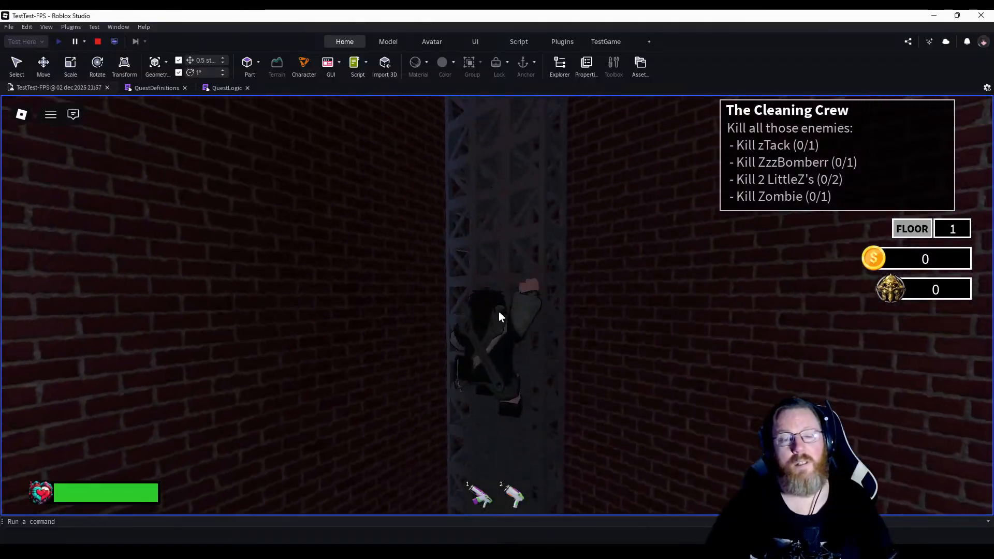
pyautogui.press('w')
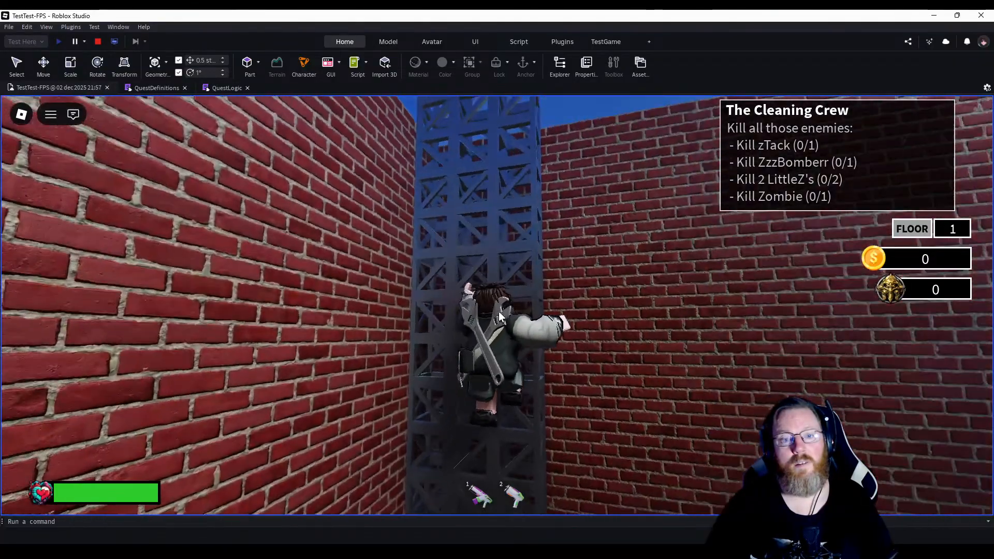
pyautogui.press('w')
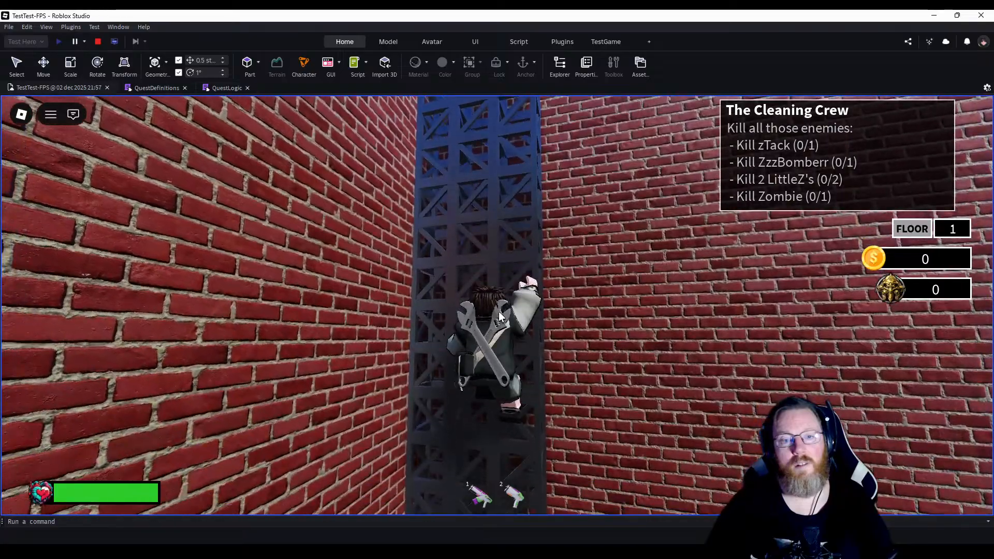
pyautogui.press('w')
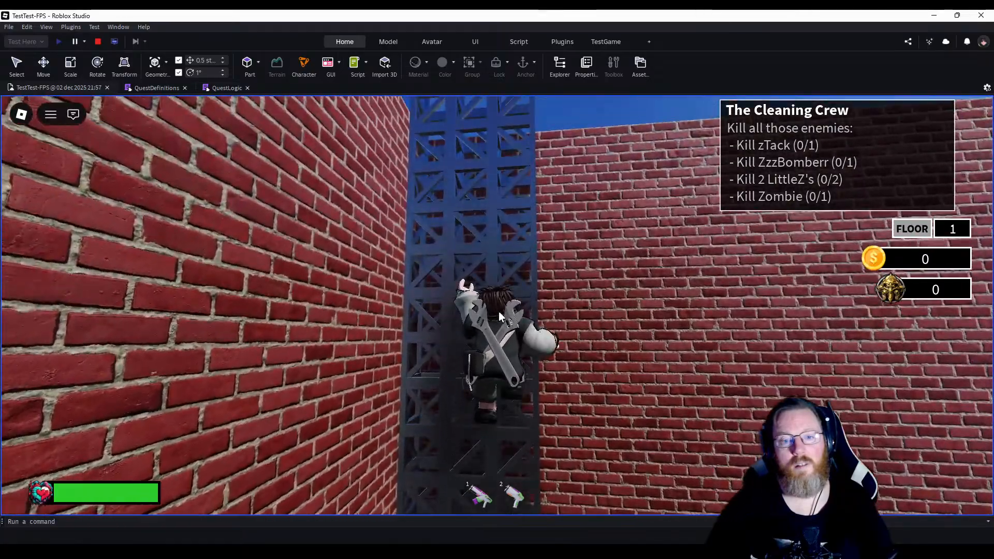
pyautogui.press('w')
pyautogui.press('s')
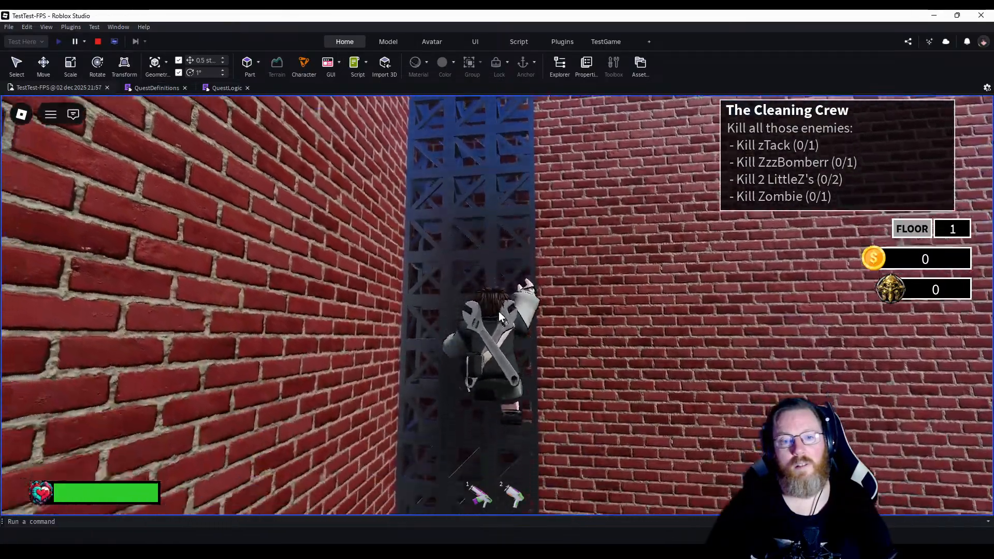
pyautogui.press('a')
pyautogui.press('w')
pyautogui.press('d')
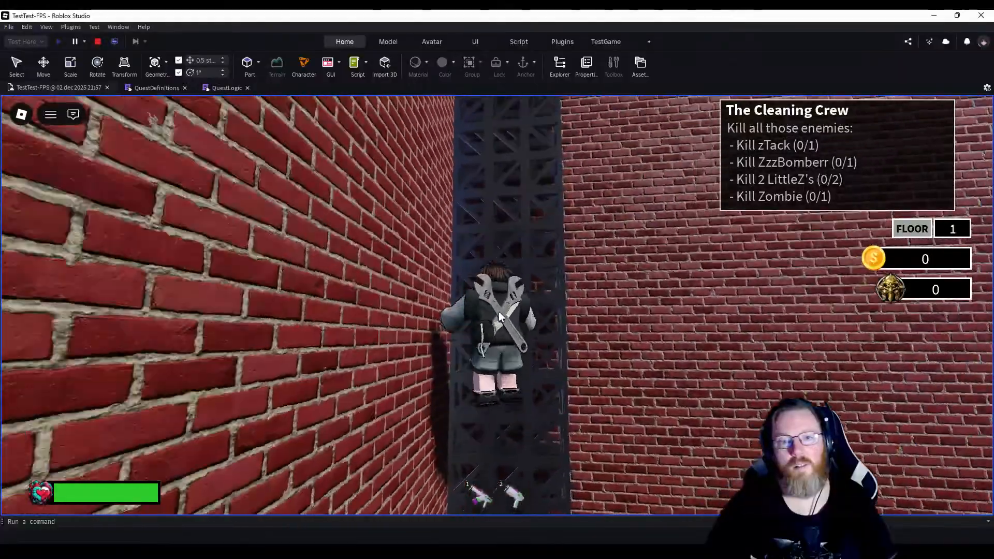
pyautogui.press('w')
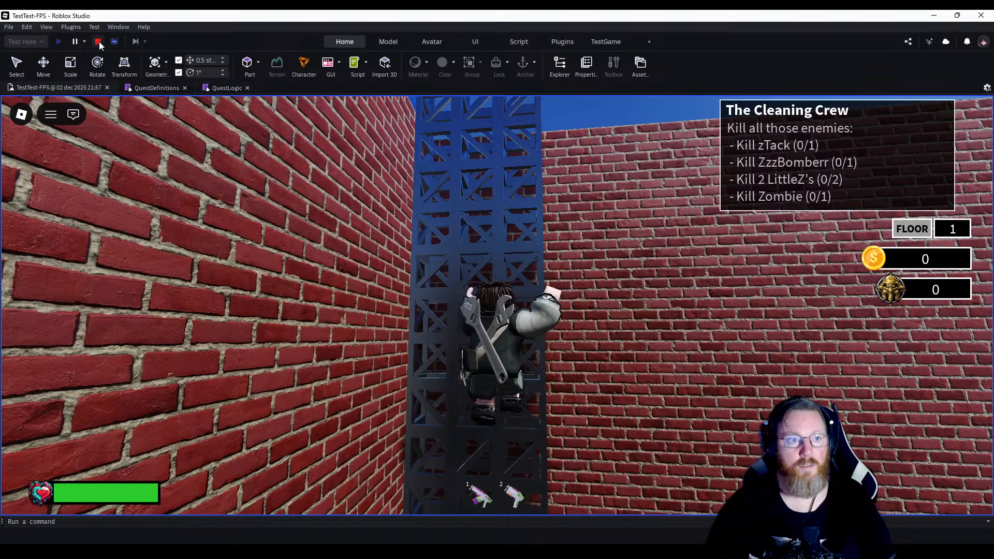
# Stop the playtest and fly the view to the truss columns in the brick corner, up to where they rise above the wall.
pyautogui.click(99, 42)
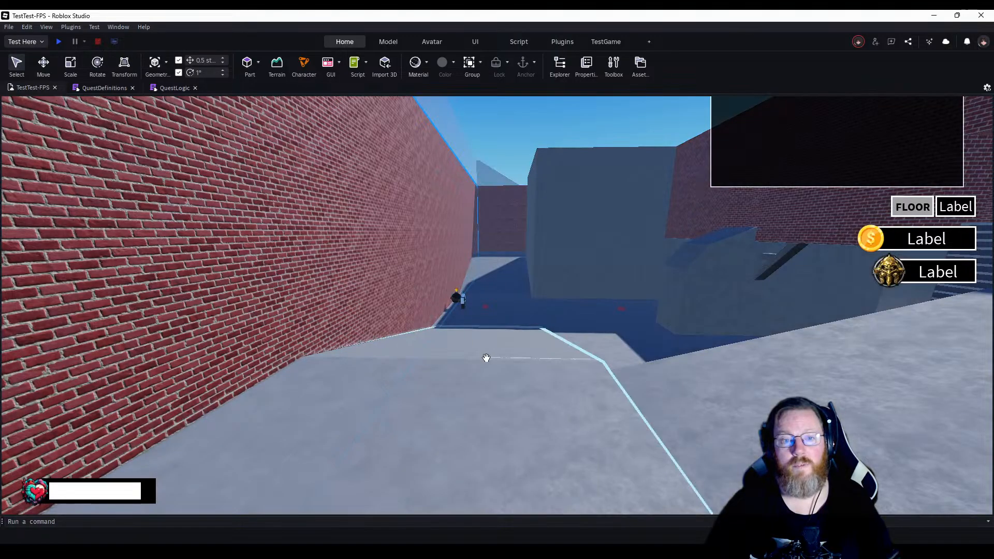
pyautogui.press('w')
pyautogui.moveTo(486, 358); pyautogui.dragTo(487, 358, button='right')
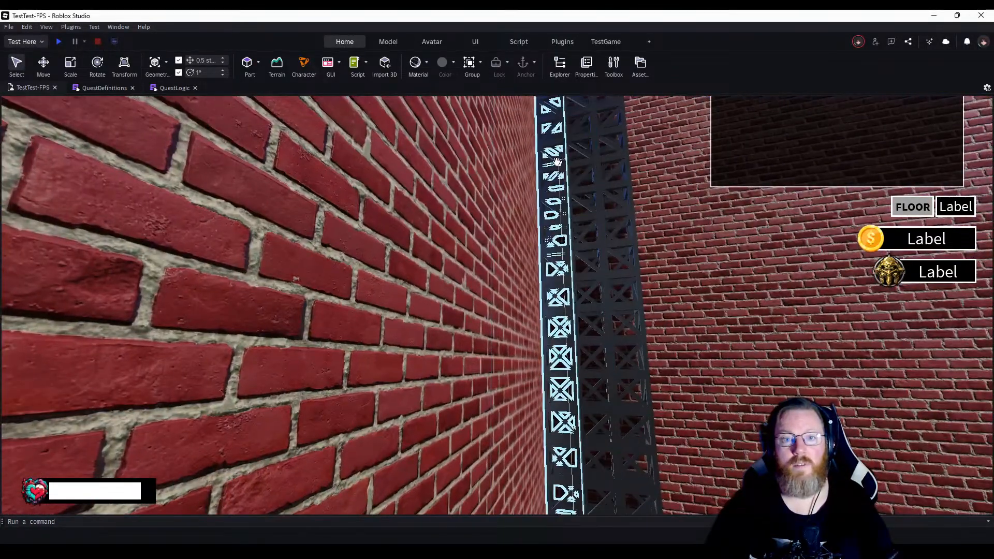
pyautogui.moveTo(655, 218); pyautogui.dragTo(654, 217, button='right')
pyautogui.press('s')
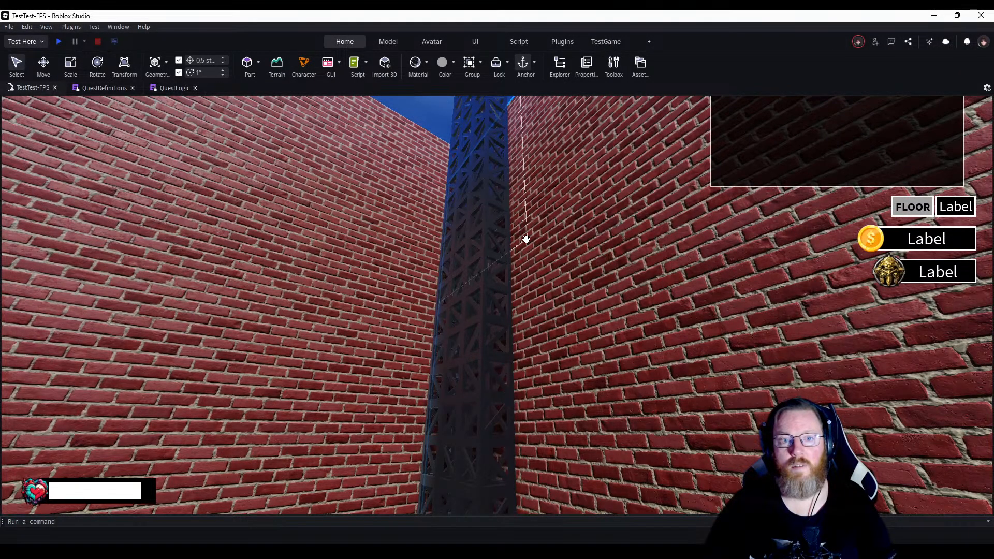
pyautogui.moveTo(526, 239); pyautogui.dragTo(526, 239, button='right')
pyautogui.moveTo(653, 380); pyautogui.dragTo(628, 372, button='right')
# Select two adjacent truss columns in the brick corner and delete them, keeping a single column.
pyautogui.click(524, 293)
pyautogui.click(478, 291)
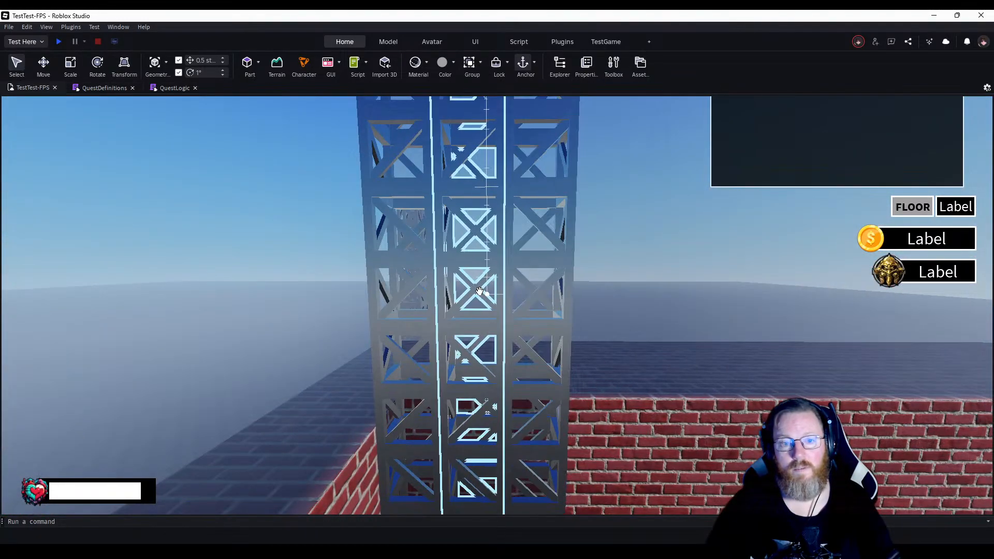
pyautogui.click(436, 291)
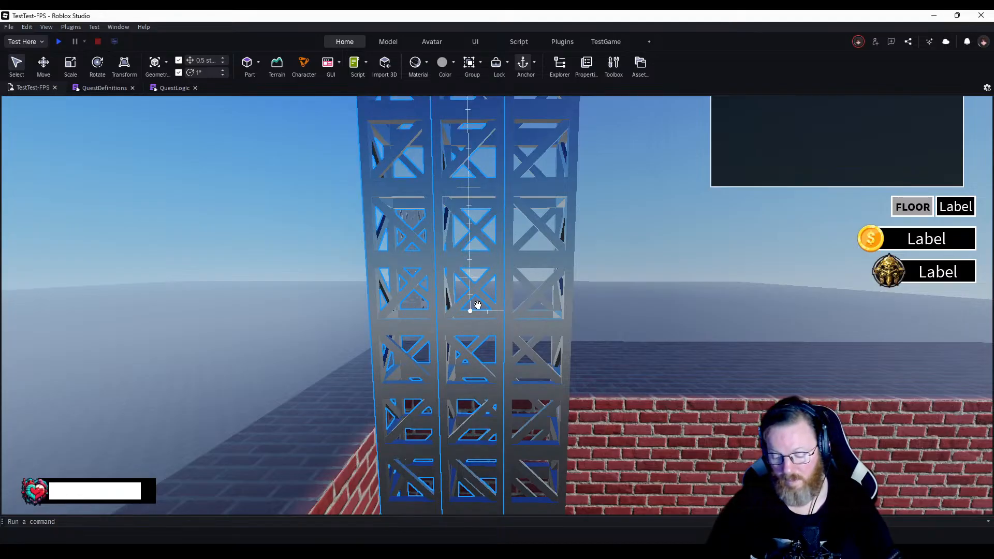
pyautogui.press('Delete')
# Move the remaining truss column lower and place it against the brick wall beside the corner.
pyautogui.moveTo(555, 333); pyautogui.dragTo(499, 413)
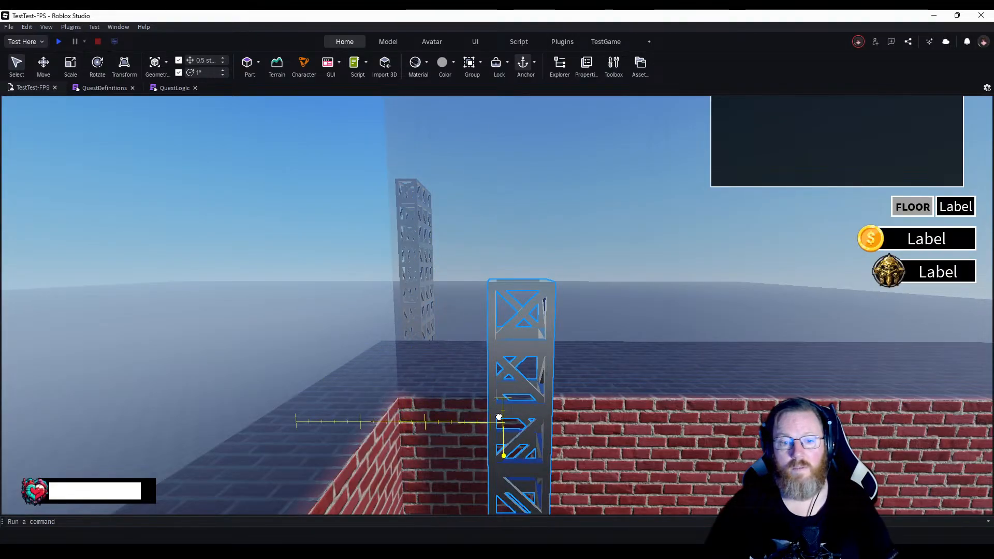
pyautogui.scroll(-10, 499, 416)
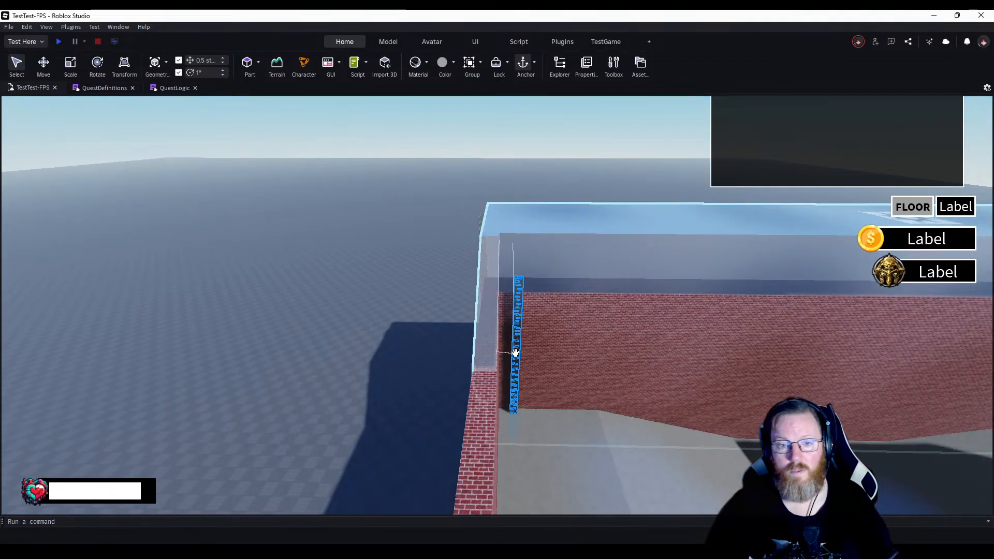
# Try deleting the selected truss column together with the transparent barrier above the brick walls, and undo the deletion.
pyautogui.click(516, 351)
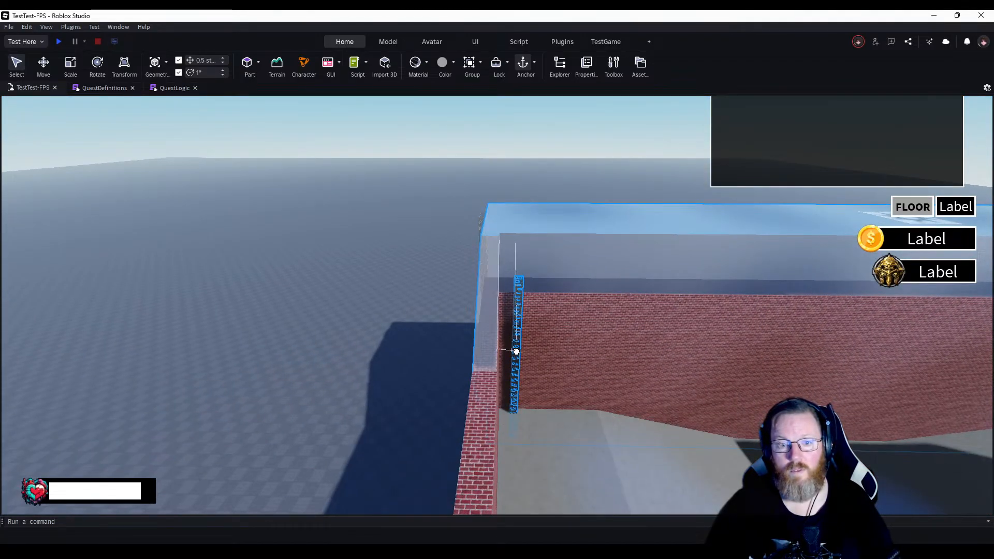
pyautogui.press('Delete')
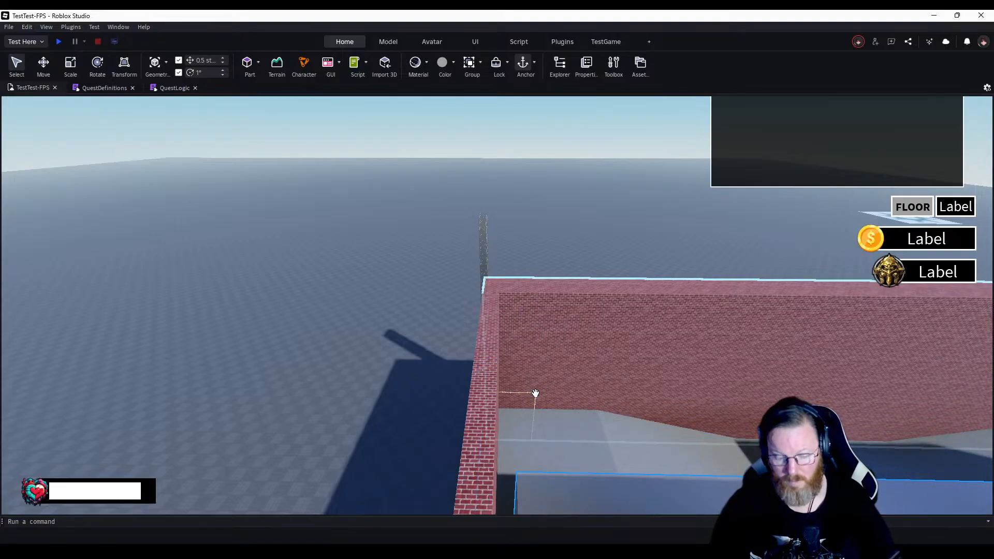
pyautogui.hotkey('ctrl', 'z')
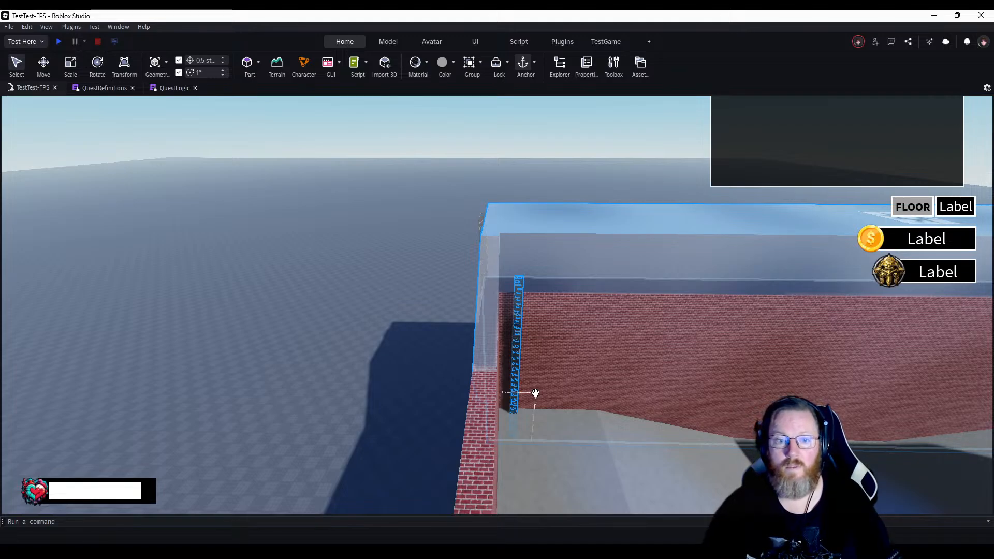
# Select only the truss column in the brick corner and move it down 4.5 studs.
pyautogui.click(535, 393)
pyautogui.moveTo(536, 395); pyautogui.dragTo(535, 411, button='right')
pyautogui.scroll(3, 535, 410)
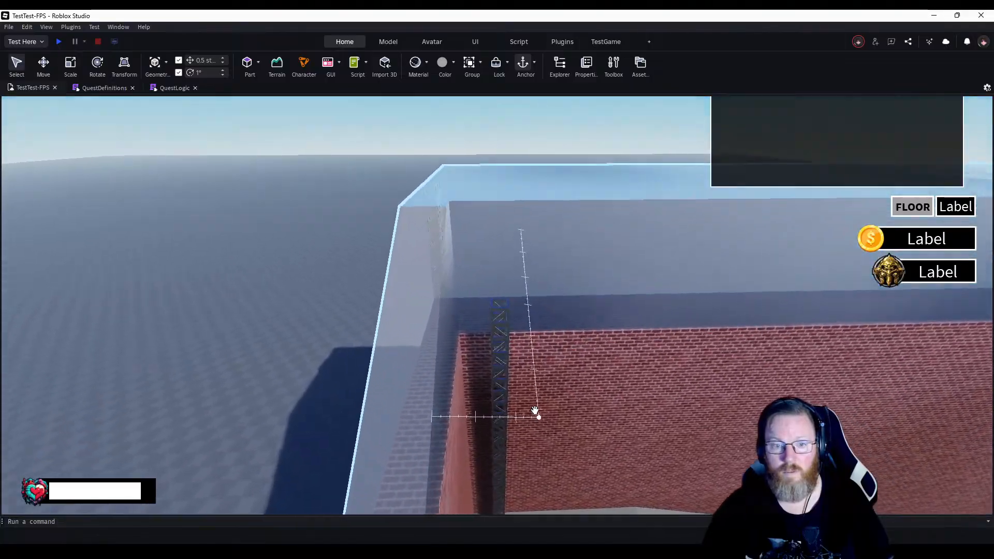
pyautogui.scroll(5, 535, 410)
pyautogui.click(496, 392)
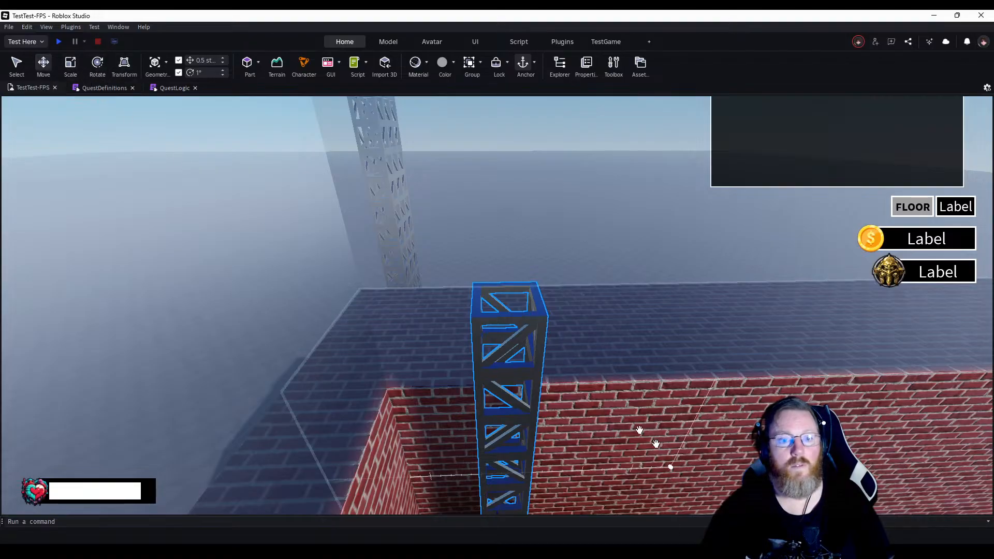
pyautogui.scroll(10, 629, 411)
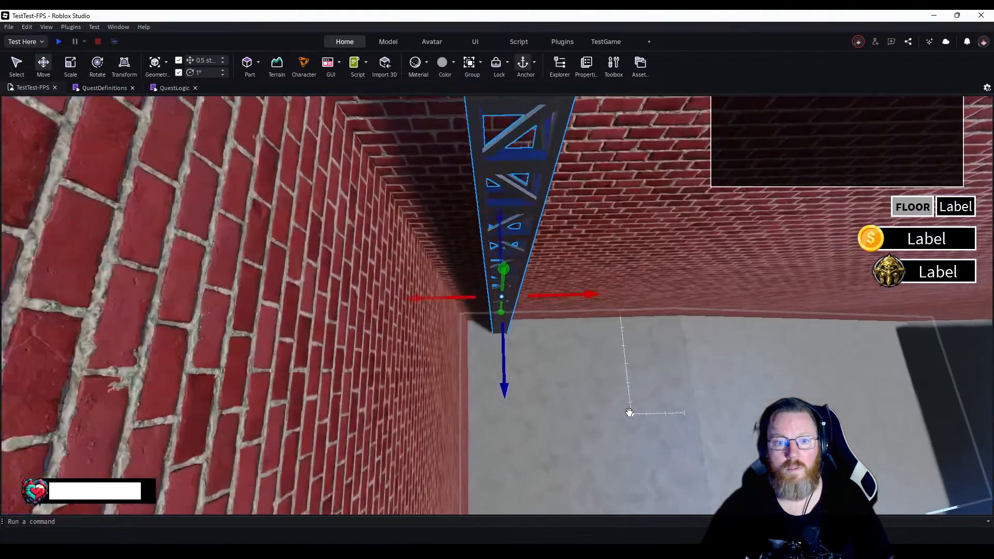
pyautogui.scroll(-5, 629, 412)
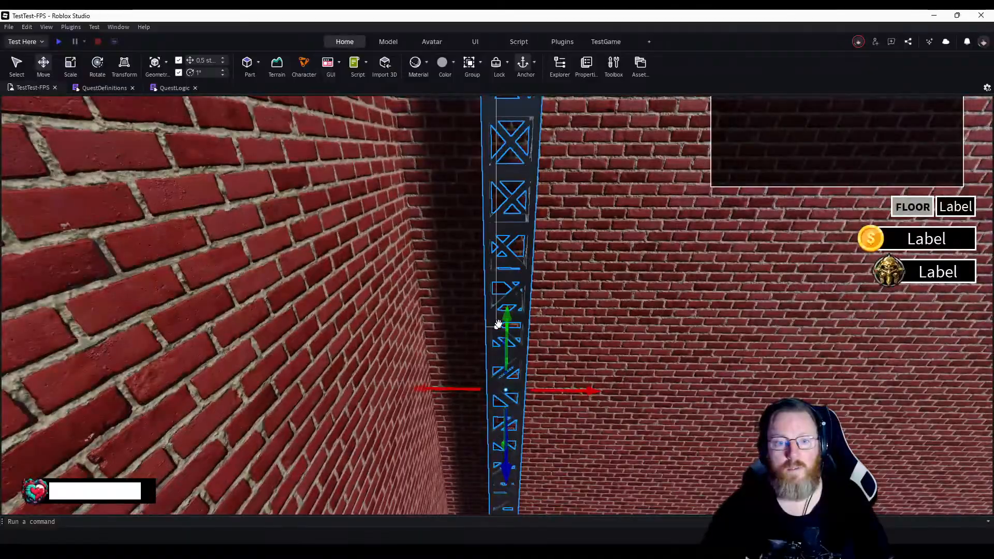
pyautogui.scroll(-5, 553, 337)
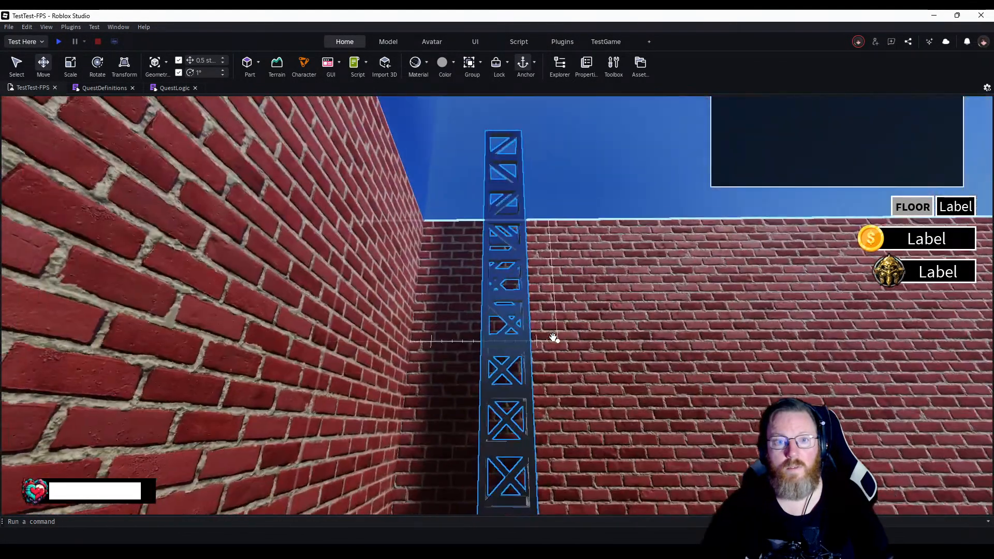
pyautogui.moveTo(561, 438); pyautogui.dragTo(561, 455, button='right')
pyautogui.scroll(-4, 561, 438)
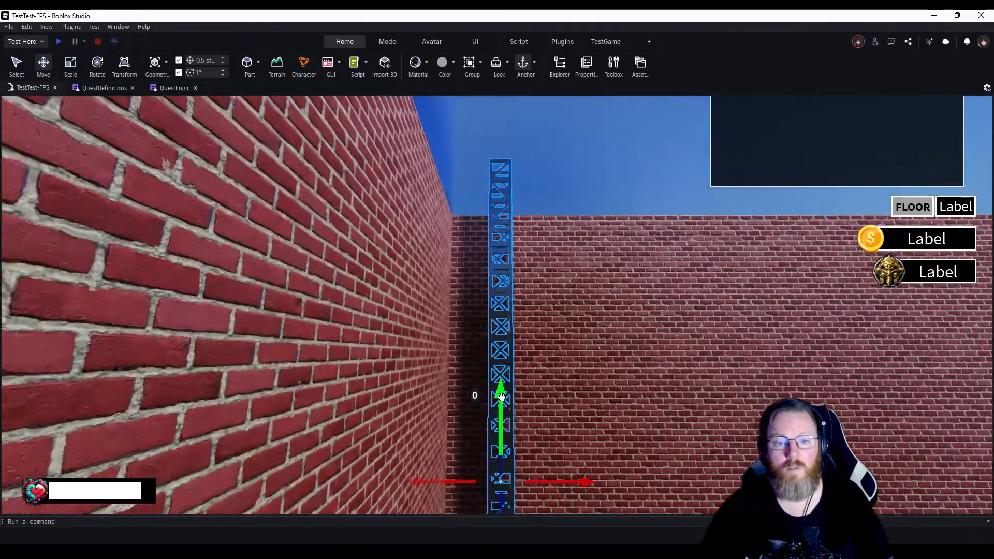
pyautogui.moveTo(501, 398); pyautogui.dragTo(502, 459)
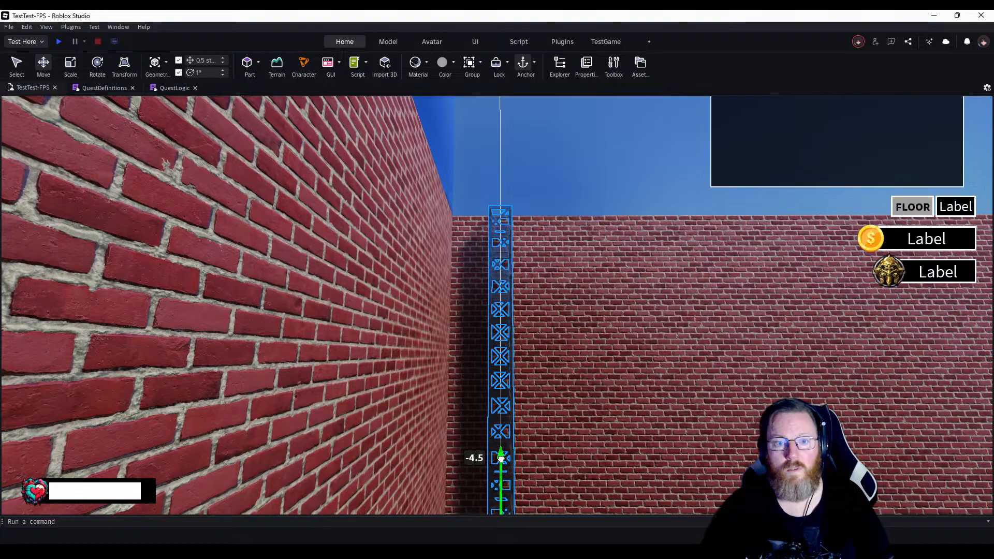
# Raise the truss column 0.5 studs, shift it 2 studs along the wall away from the corner, and deselect it.
pyautogui.scroll(-5, 548, 437)
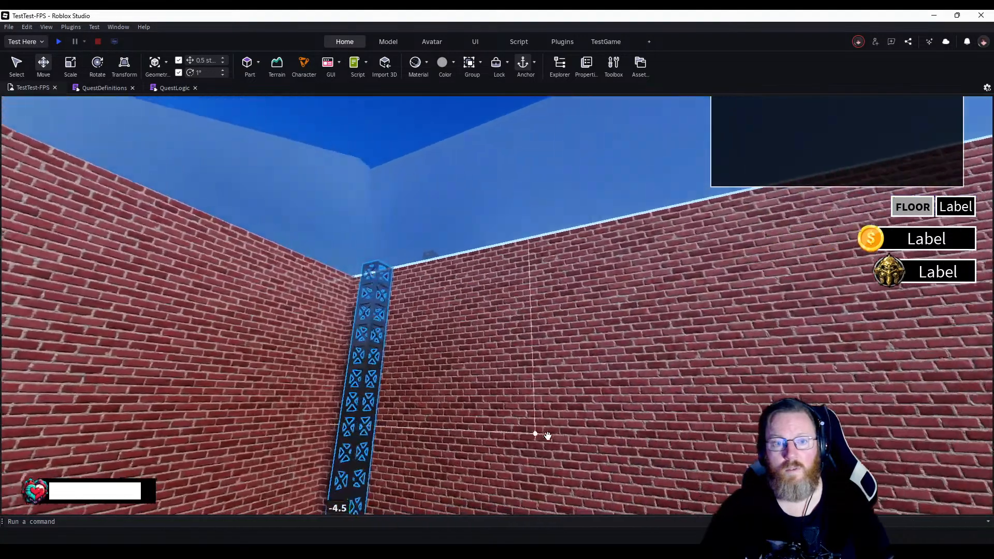
pyautogui.press('f')
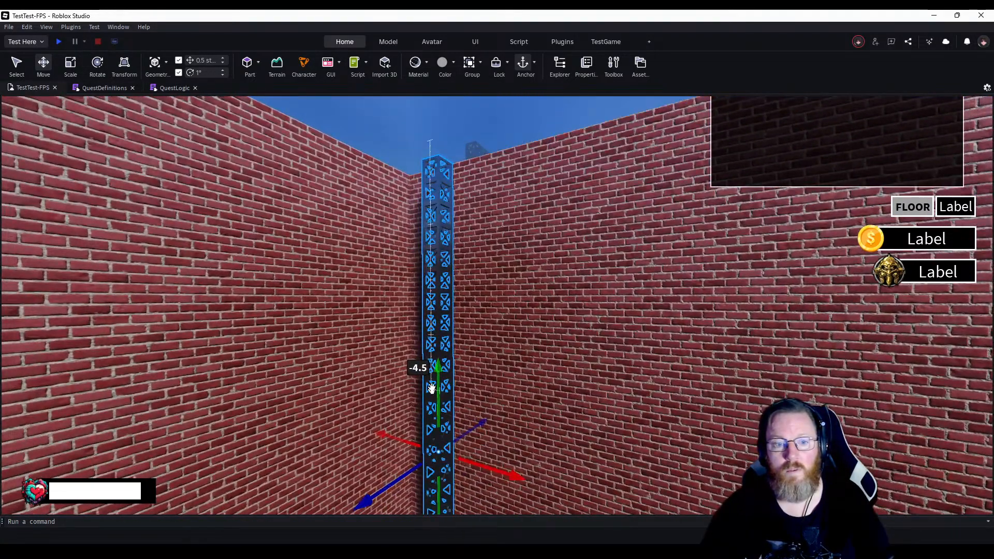
pyautogui.moveTo(434, 389); pyautogui.dragTo(437, 377)
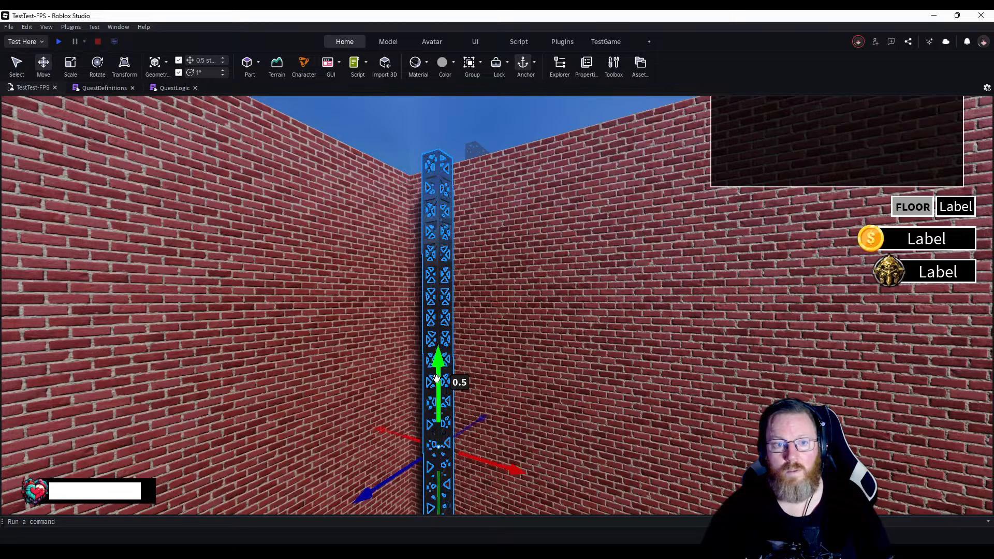
pyautogui.moveTo(521, 474); pyautogui.dragTo(541, 476)
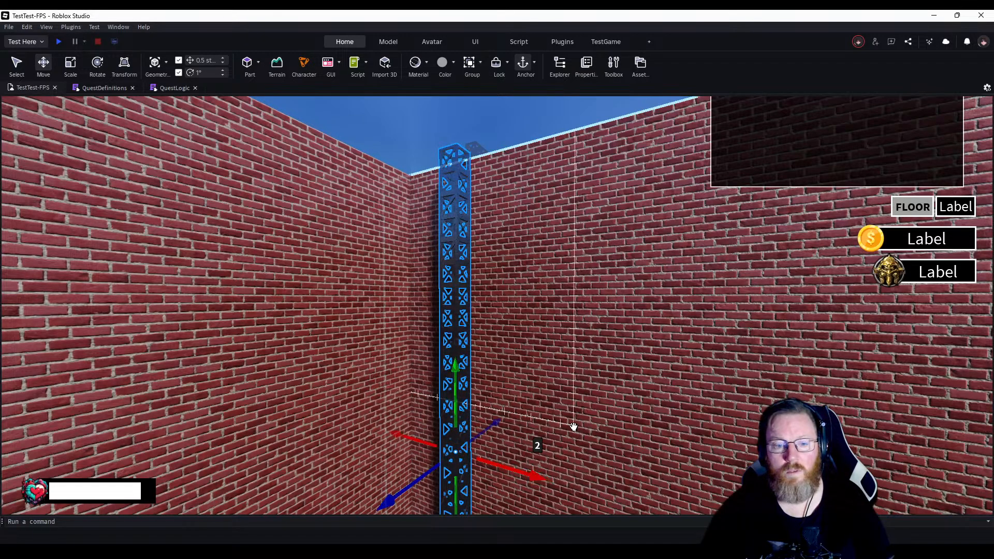
pyautogui.moveTo(573, 427); pyautogui.dragTo(574, 427, button='right')
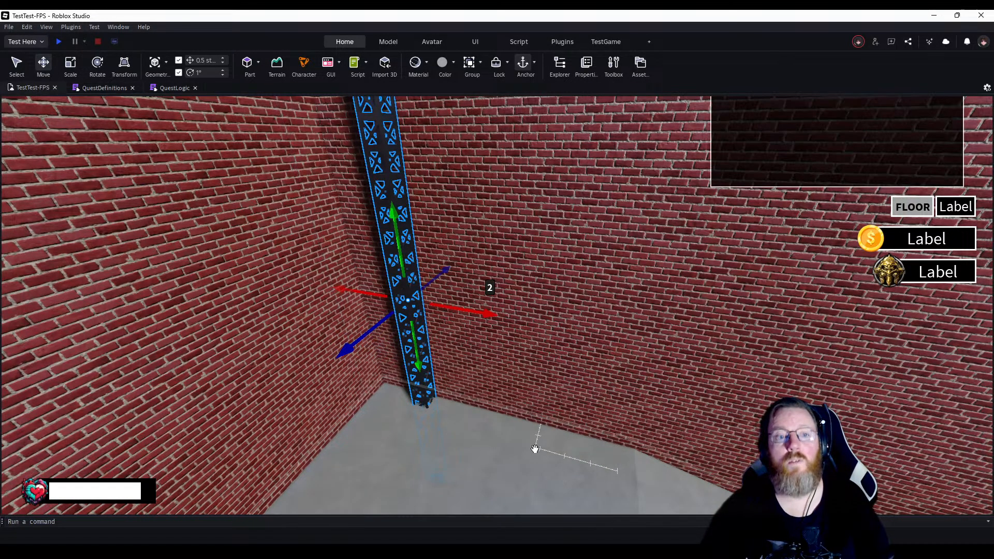
pyautogui.click(510, 449)
pyautogui.moveTo(510, 450); pyautogui.dragTo(472, 448, button='right')
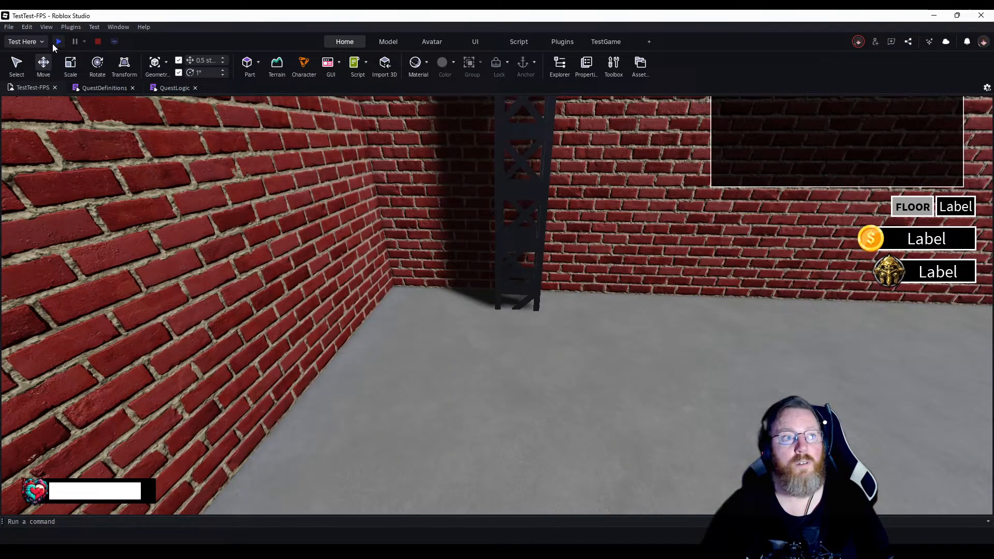
# Start a playtest beside the truss column, climb it to test the new placement, and stop the playtest.
pyautogui.click(56, 44)
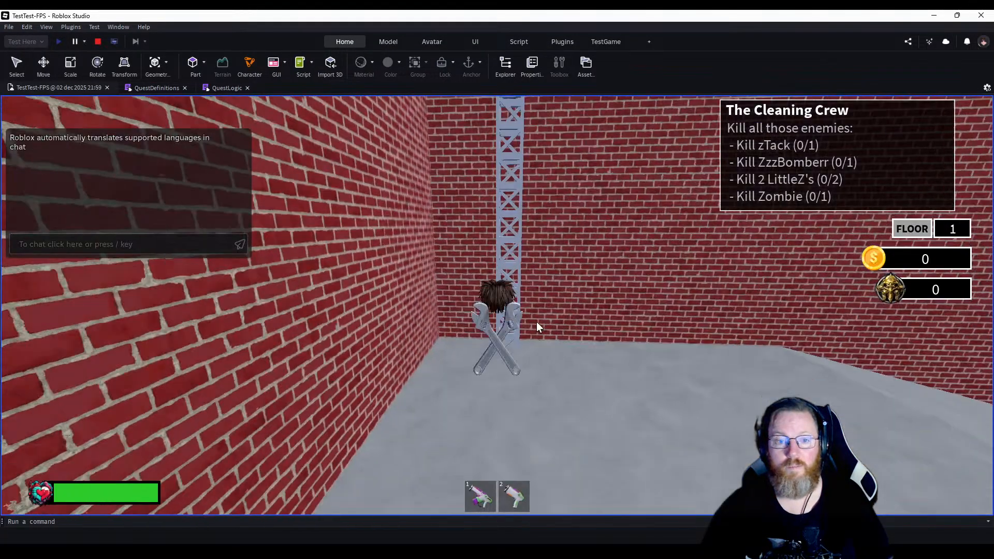
pyautogui.moveTo(554, 349); pyautogui.dragTo(555, 349, button='right')
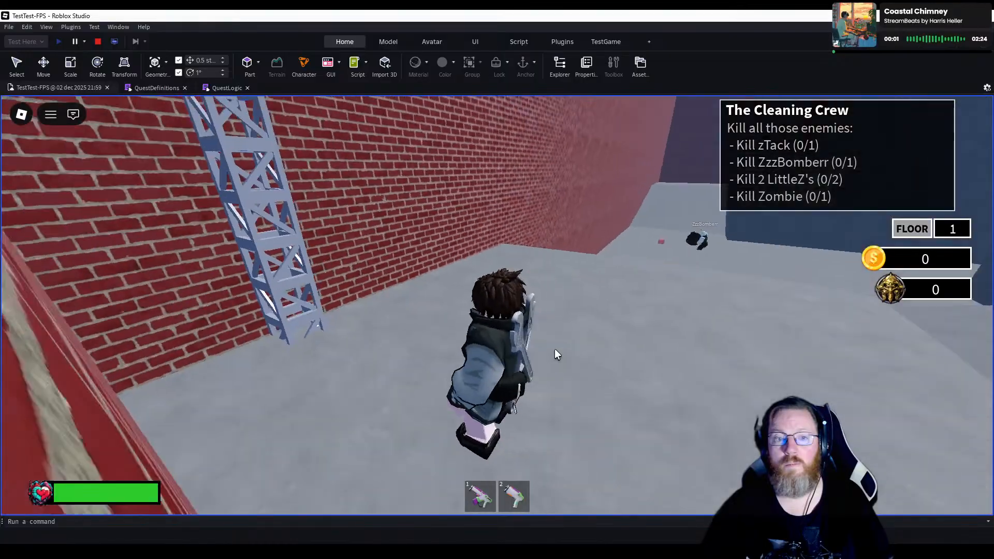
pyautogui.press('w')
pyautogui.press('w')
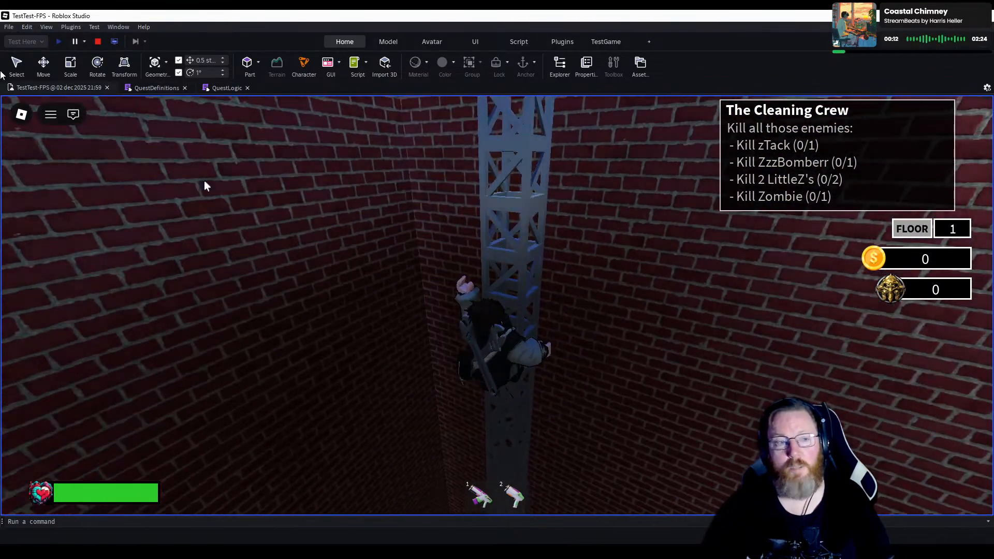
pyautogui.click(99, 42)
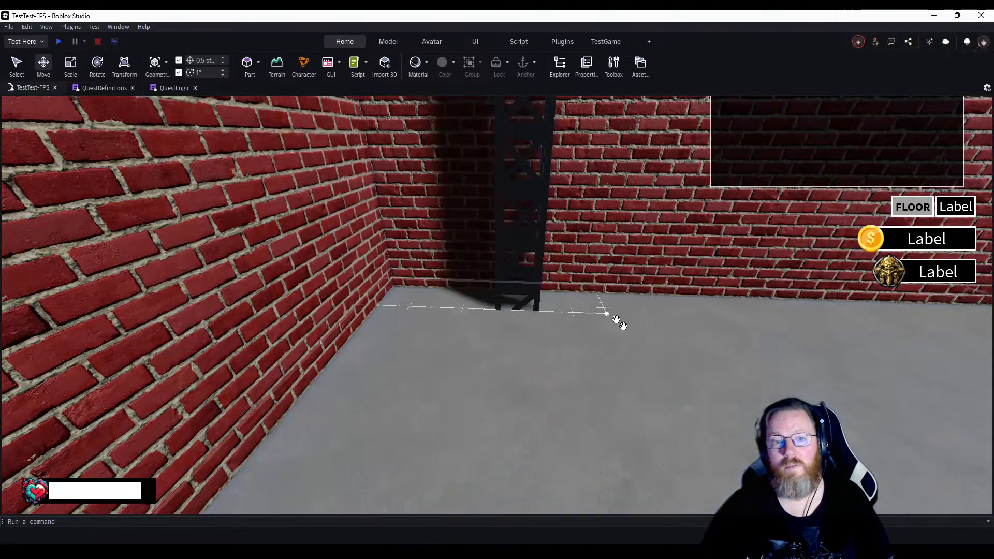
# Examine the truss column from several sides, checking how it meets the two brick walls and the transparent barrier above.
pyautogui.moveTo(632, 372); pyautogui.dragTo(632, 372, button='right')
pyautogui.press('w')
pyautogui.press('s')
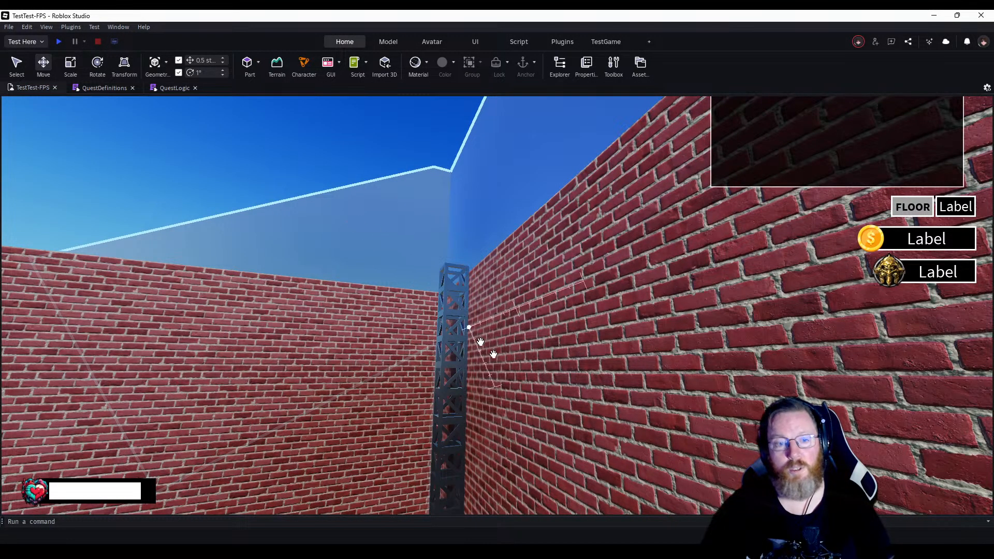
pyautogui.scroll(2, 515, 403)
pyautogui.click(406, 405)
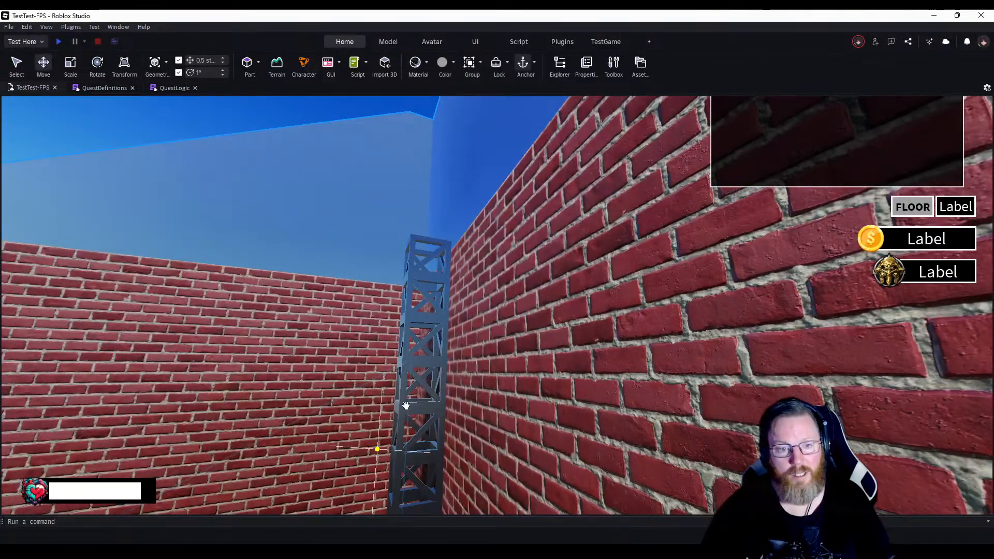
pyautogui.click(420, 320)
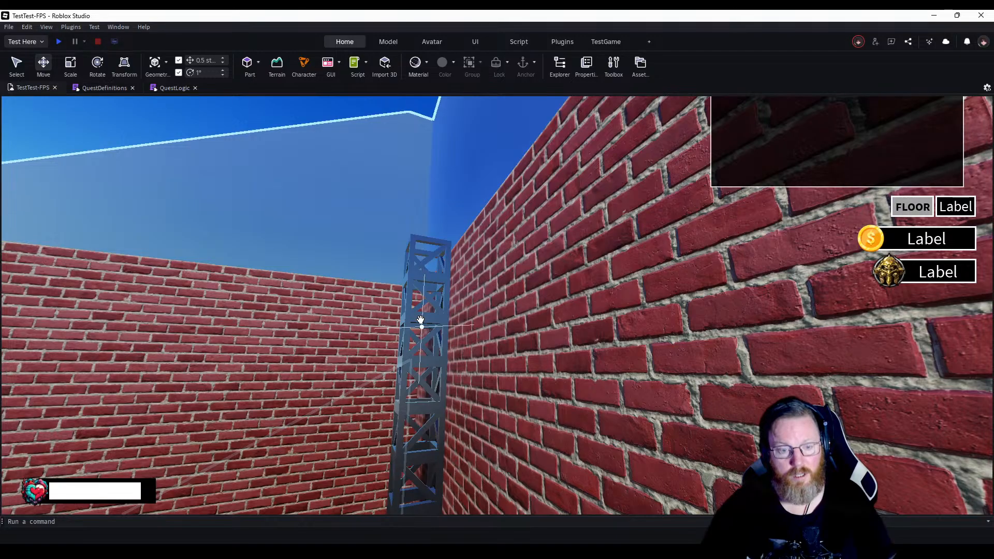
pyautogui.click(420, 320)
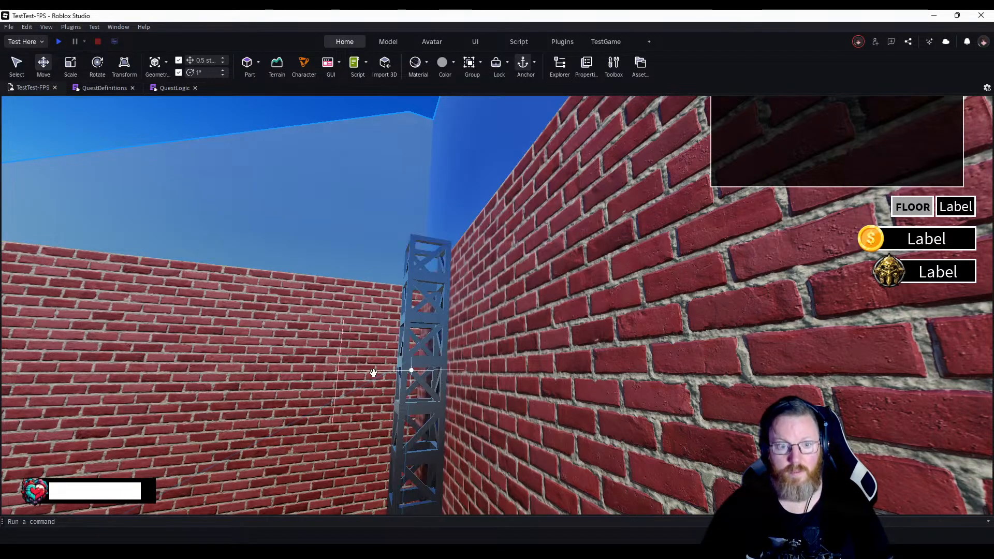
pyautogui.moveTo(372, 373); pyautogui.dragTo(496, 366, button='right')
pyautogui.press('w')
pyautogui.press('s')
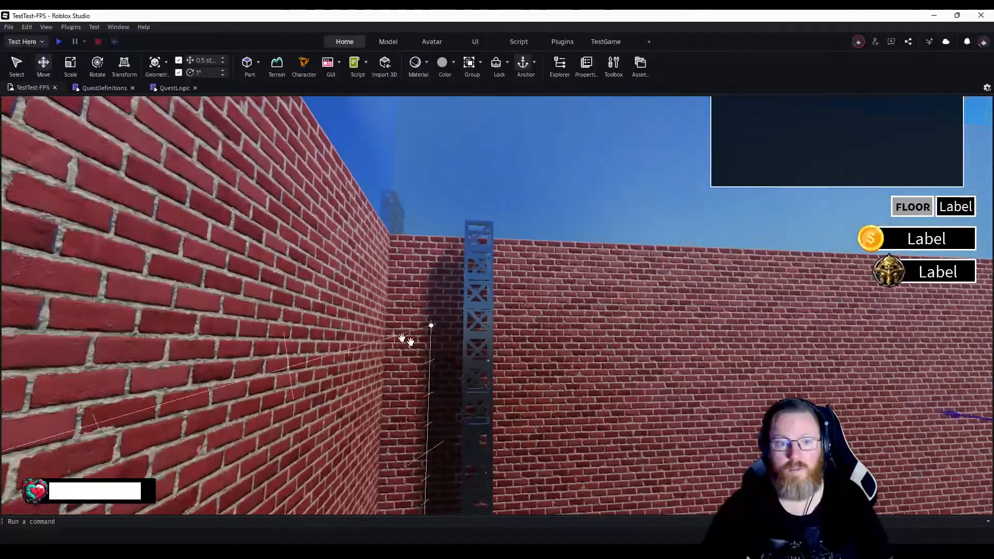
pyautogui.press('s')
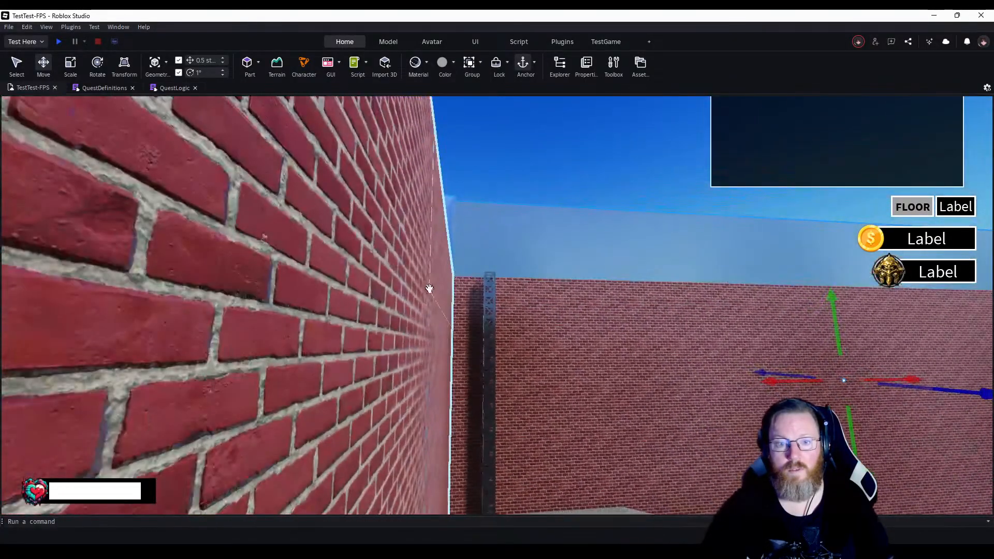
pyautogui.moveTo(425, 225); pyautogui.dragTo(680, 446)
pyautogui.moveTo(451, 241); pyautogui.dragTo(452, 241, button='right')
pyautogui.moveTo(325, 128); pyautogui.dragTo(369, 171)
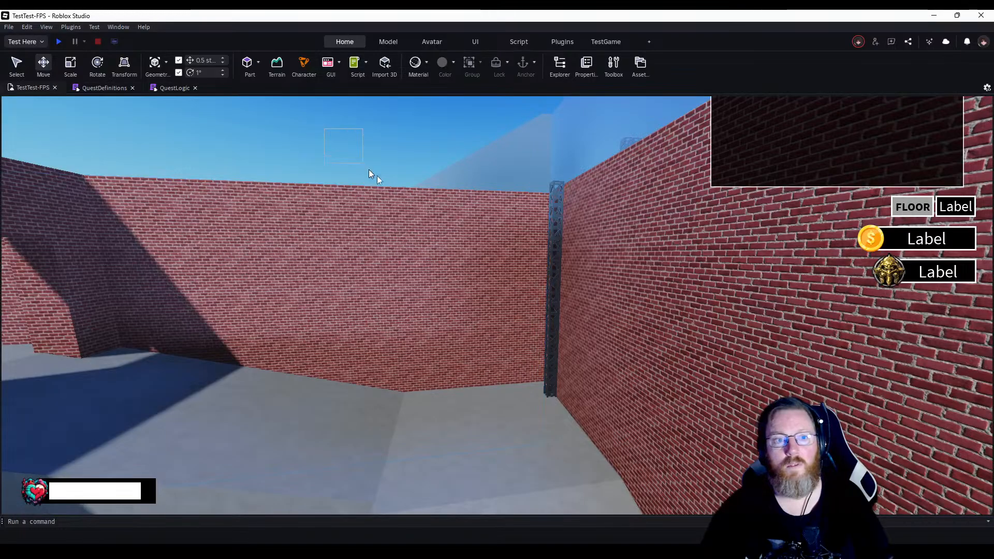
pyautogui.moveTo(616, 333); pyautogui.dragTo(673, 406)
# Undo the recent moves and deletions of the truss columns in the brick corner.
pyautogui.click(532, 440)
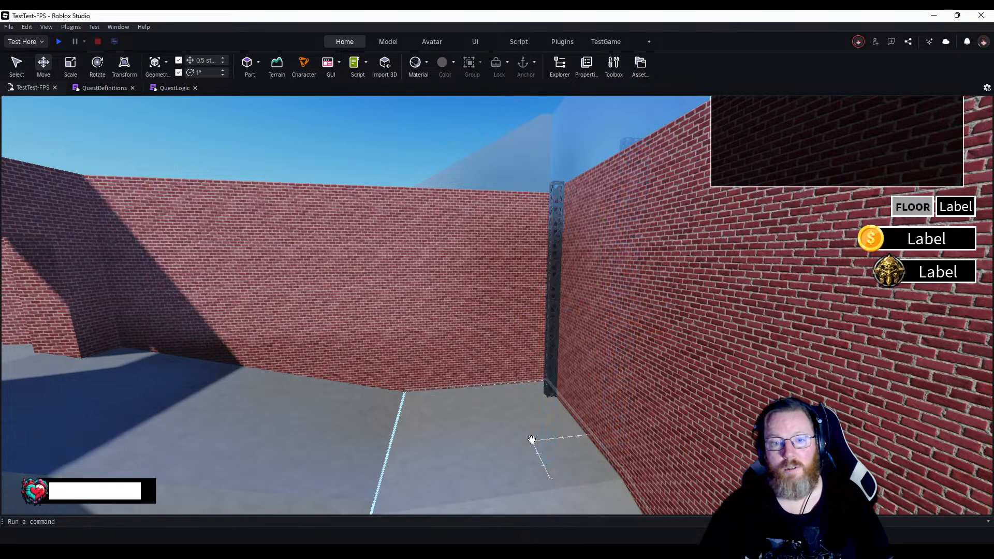
pyautogui.hotkey('ctrl', 'z')
pyautogui.hotkey('ctrl', 'z')
pyautogui.hotkey('ctrl', 'z')
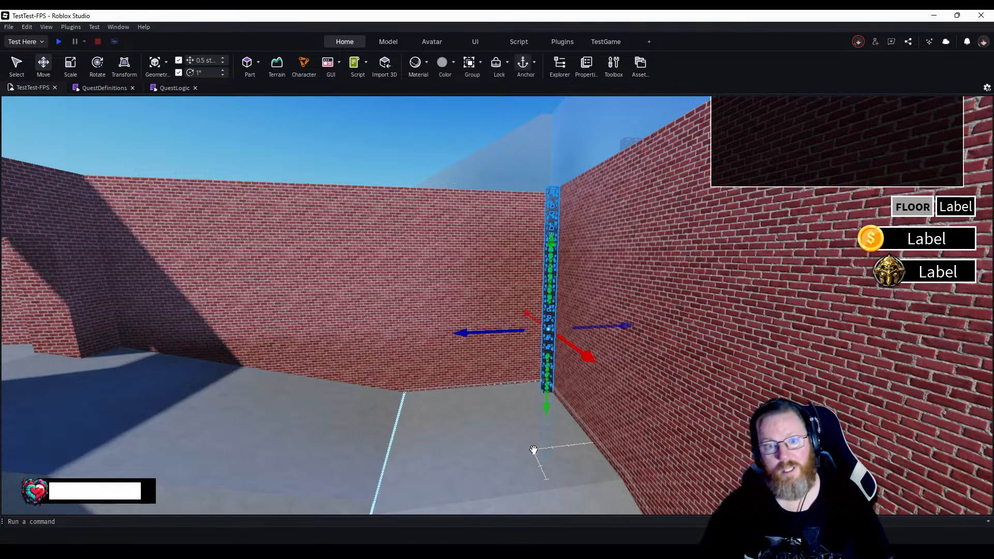
pyautogui.hotkey('ctrl', 'z')
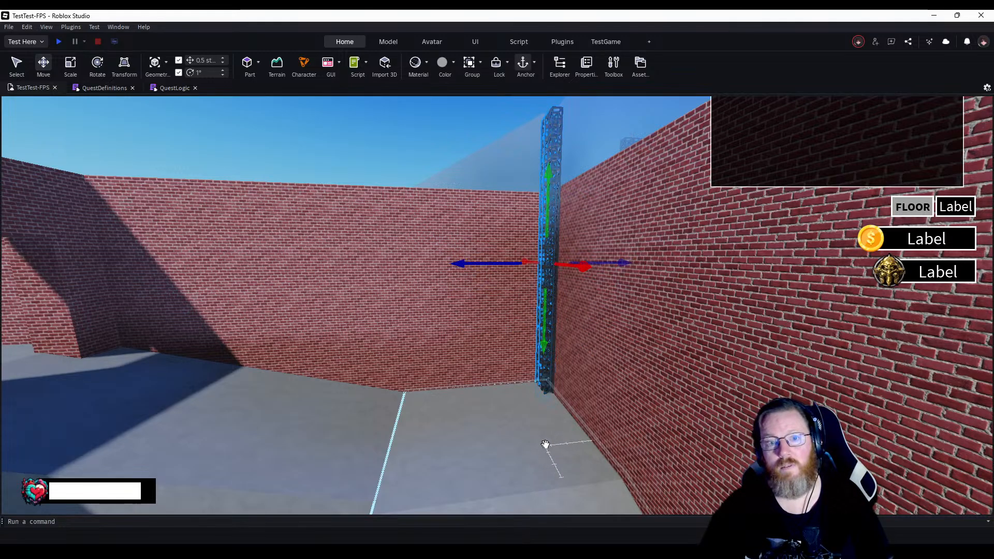
# Deselect the truss and fly the view over the wall to the Little Z enemies in the dark room.
pyautogui.click(526, 420)
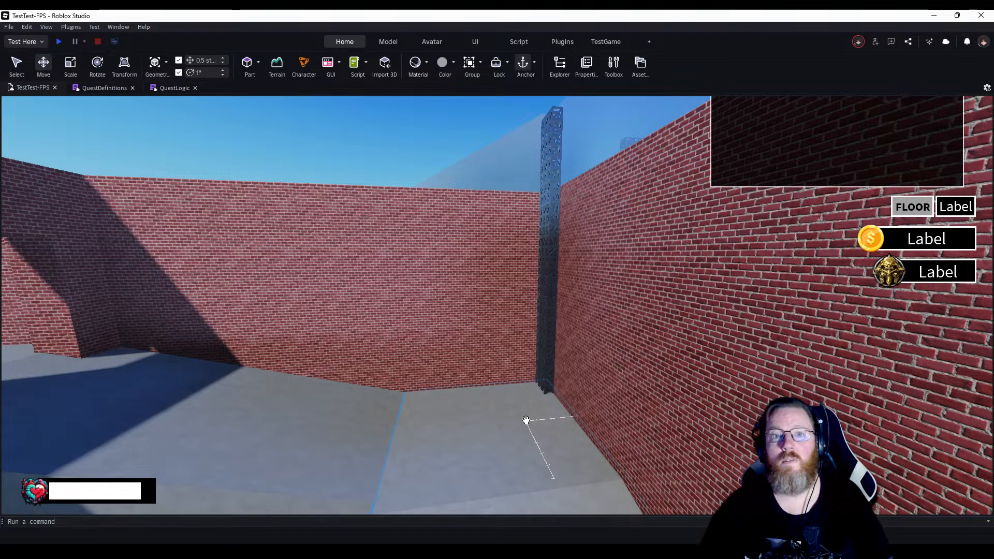
pyautogui.press('e')
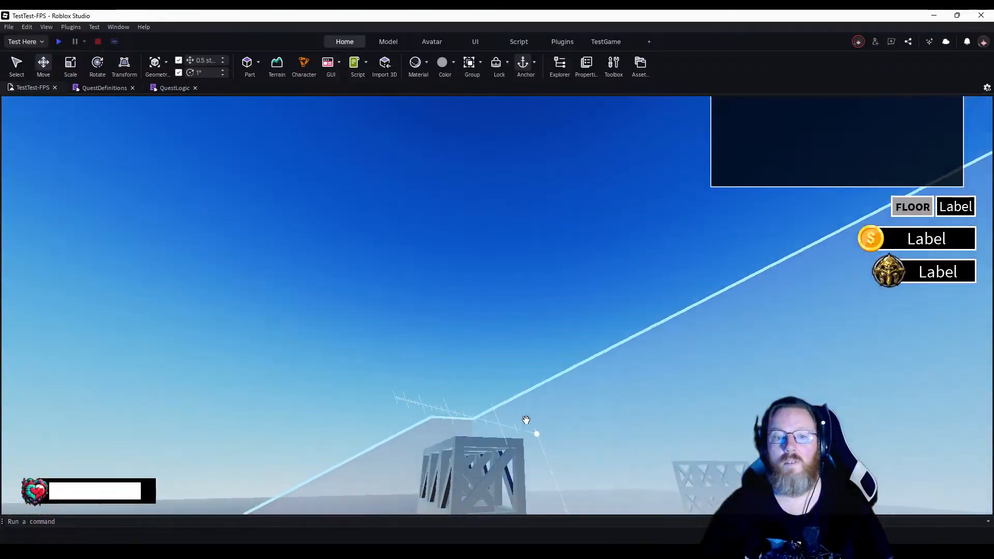
pyautogui.moveTo(526, 420); pyautogui.dragTo(510, 352, button='right')
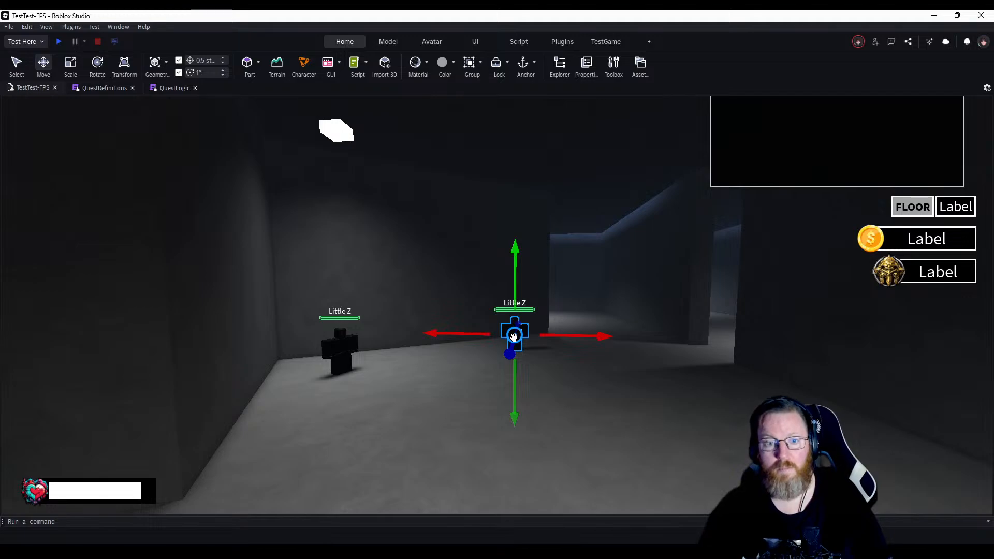
# Duplicate the selected Little Z in the dark room and move the copy past the brick wall onto the open baseplate.
pyautogui.moveTo(448, 339); pyautogui.dragTo(375, 337)
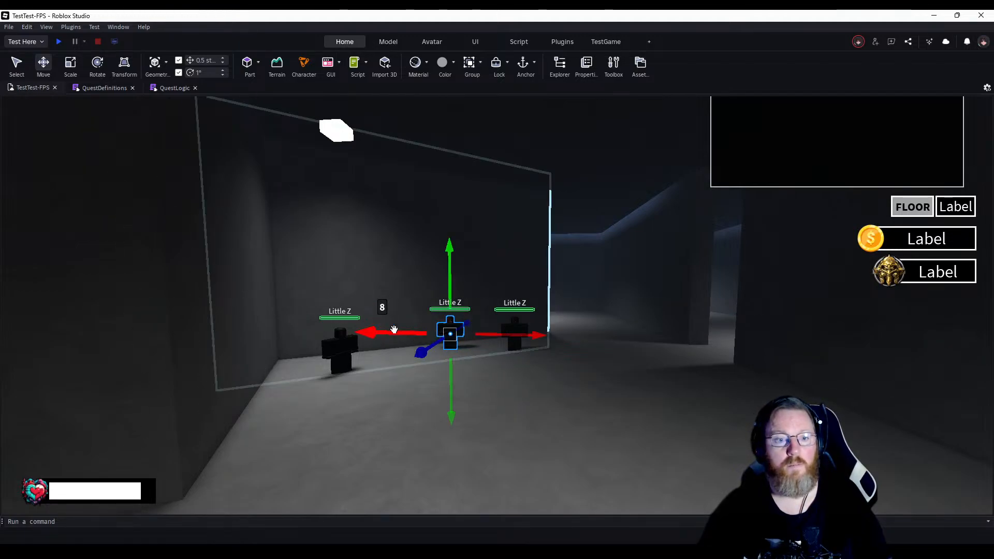
pyautogui.moveTo(400, 334); pyautogui.dragTo(11, 327)
pyautogui.moveTo(11, 327); pyautogui.dragTo(270, 355, button='right')
pyautogui.press('a')
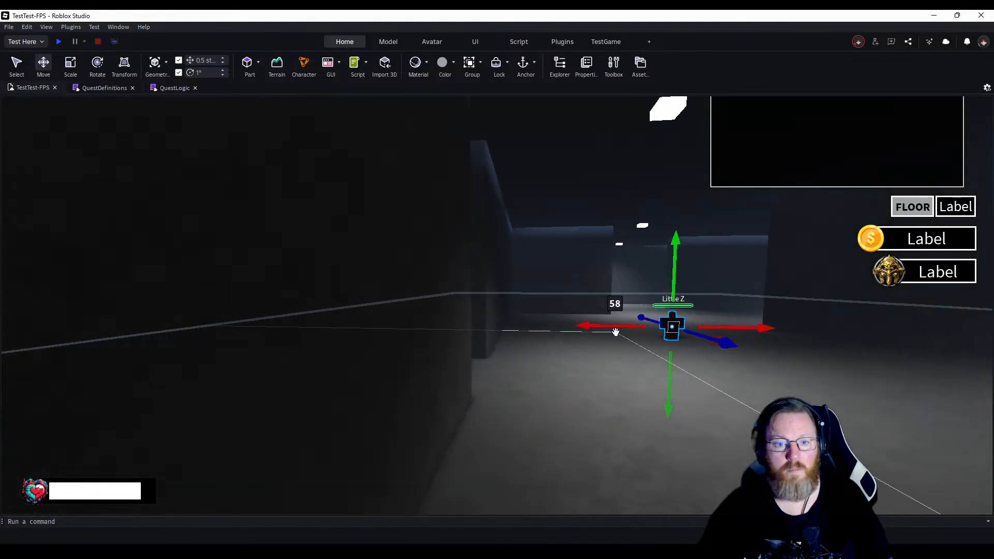
pyautogui.moveTo(619, 329); pyautogui.dragTo(40, 317)
pyautogui.press('a')
pyautogui.press('a')
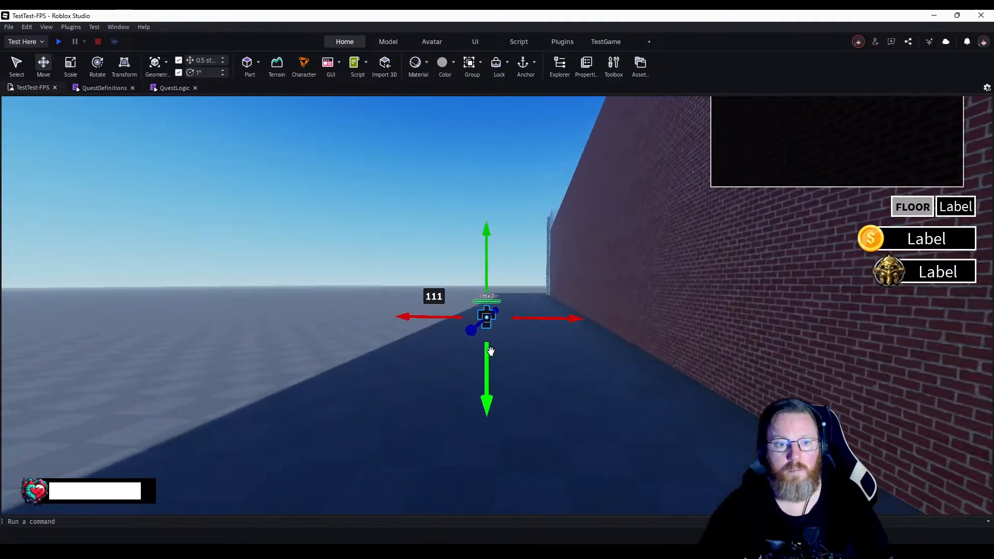
pyautogui.moveTo(440, 317); pyautogui.dragTo(3, 317)
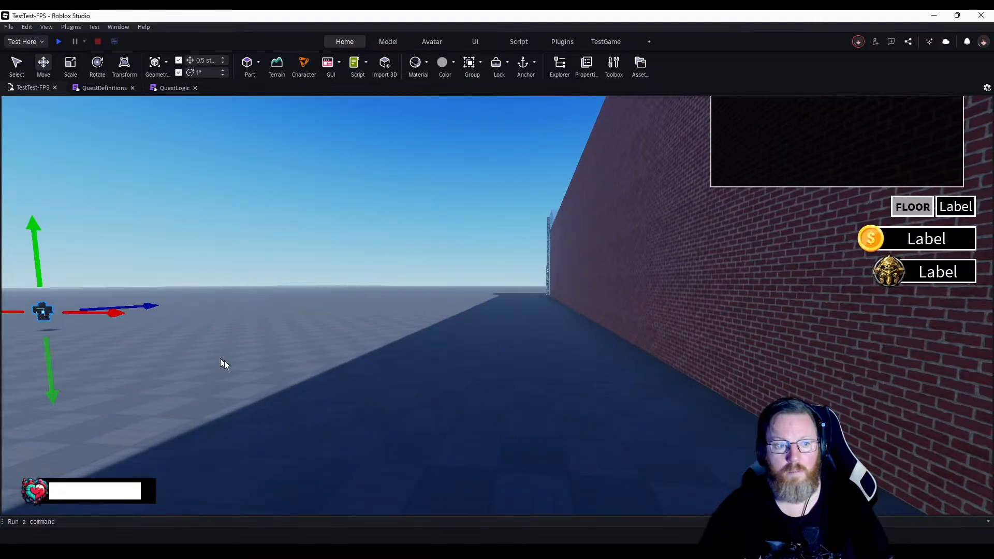
# Lower the copied Little Z onto the baseplate floor and deselect it.
pyautogui.press('a')
pyautogui.press('w')
pyautogui.moveTo(288, 377); pyautogui.dragTo(287, 377, button='right')
pyautogui.press('a')
pyautogui.press('w')
pyautogui.press('w')
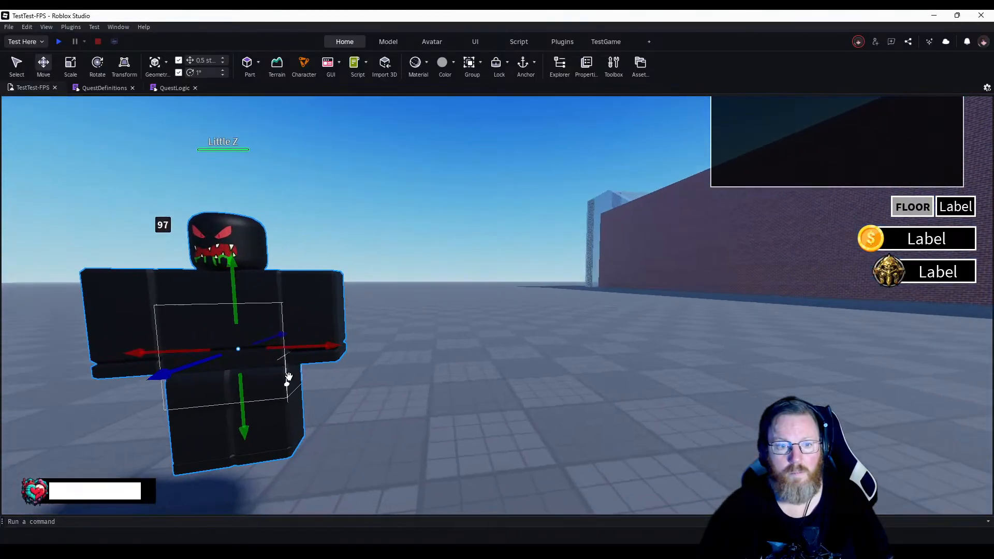
pyautogui.press('a')
pyautogui.press('d')
pyautogui.press('f')
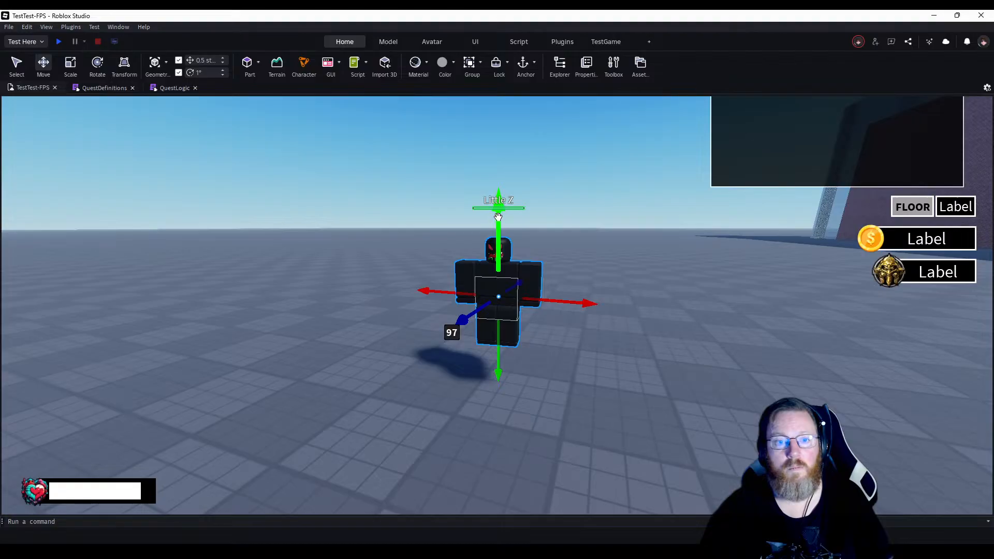
pyautogui.moveTo(497, 216); pyautogui.dragTo(472, 281)
pyautogui.click(321, 360)
# Examine the copied Little Z's face and body up close, picking out its separate upper and lower arm parts.
pyautogui.press('w')
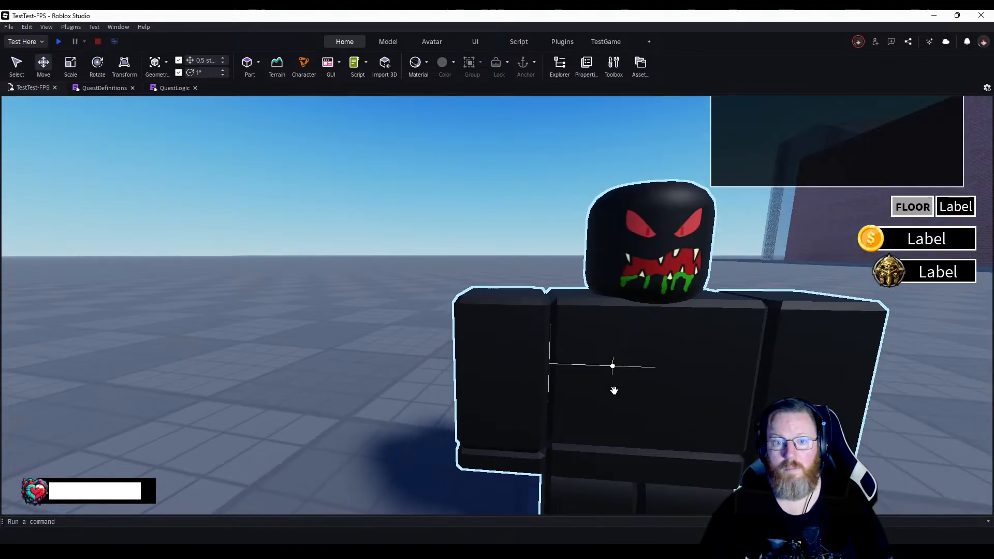
pyautogui.moveTo(614, 390); pyautogui.dragTo(616, 396, button='right')
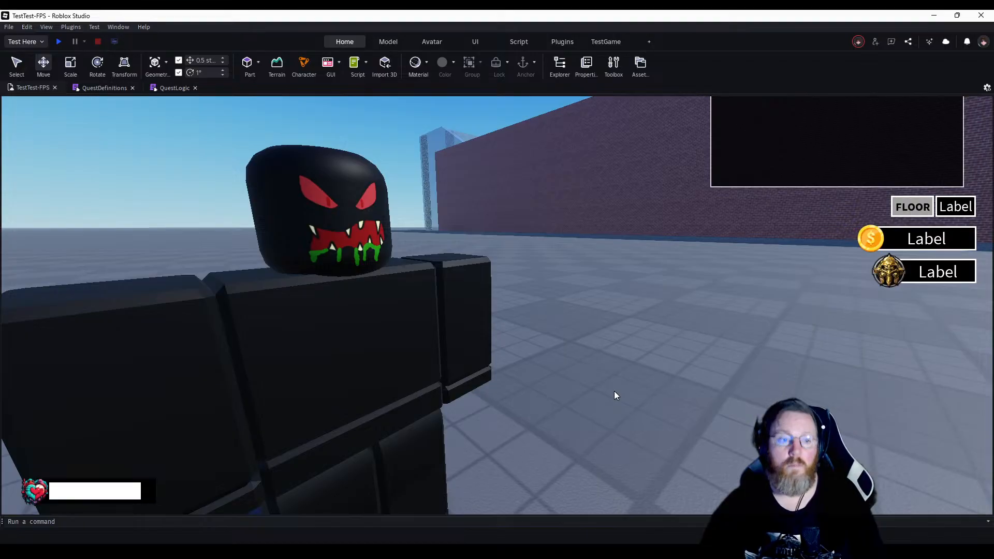
pyautogui.moveTo(540, 340); pyautogui.dragTo(540, 342, button='right')
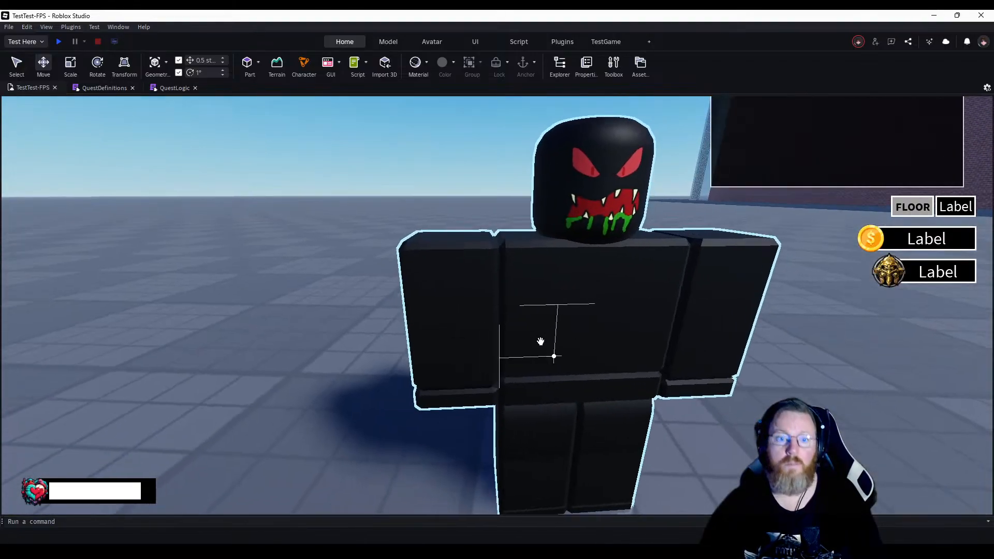
pyautogui.click(460, 291)
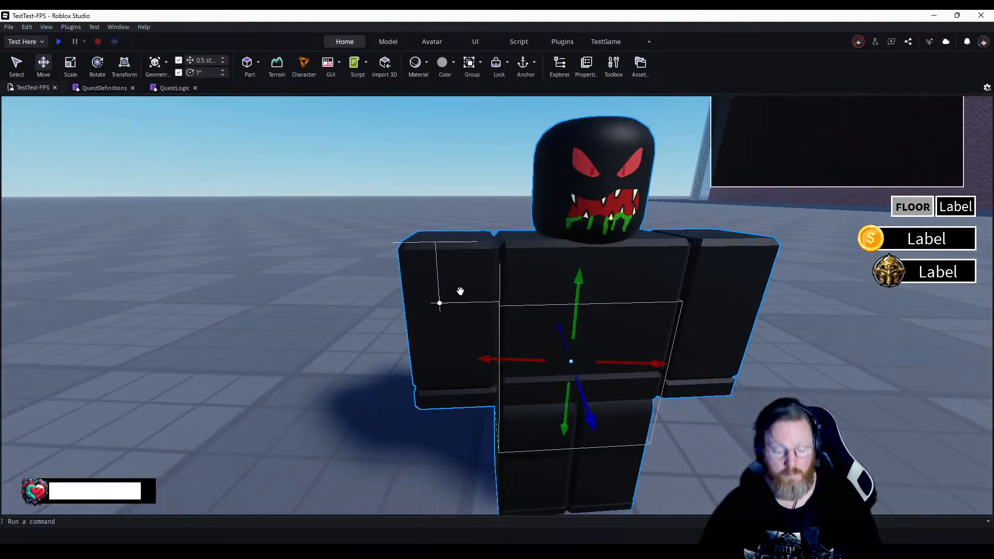
pyautogui.click(458, 290)
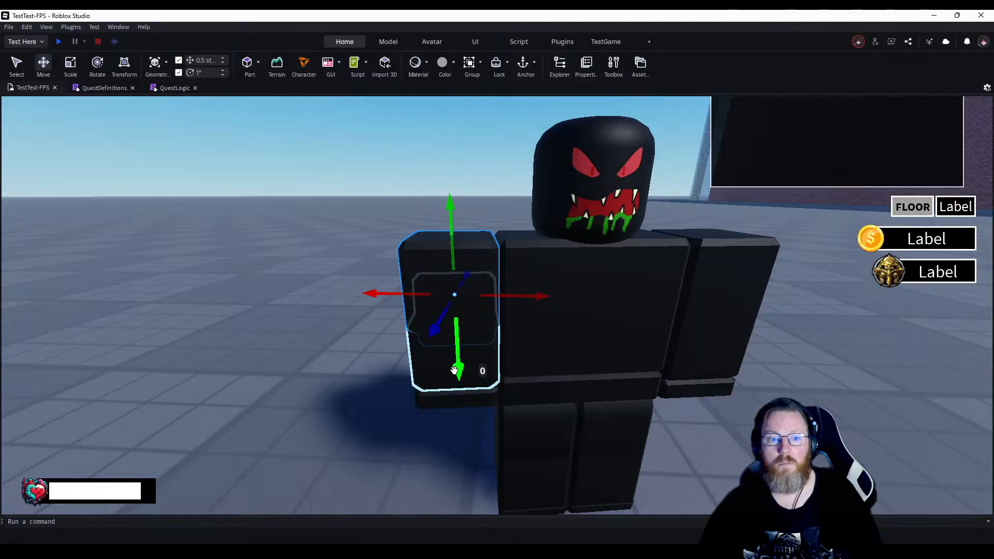
pyautogui.click(413, 391)
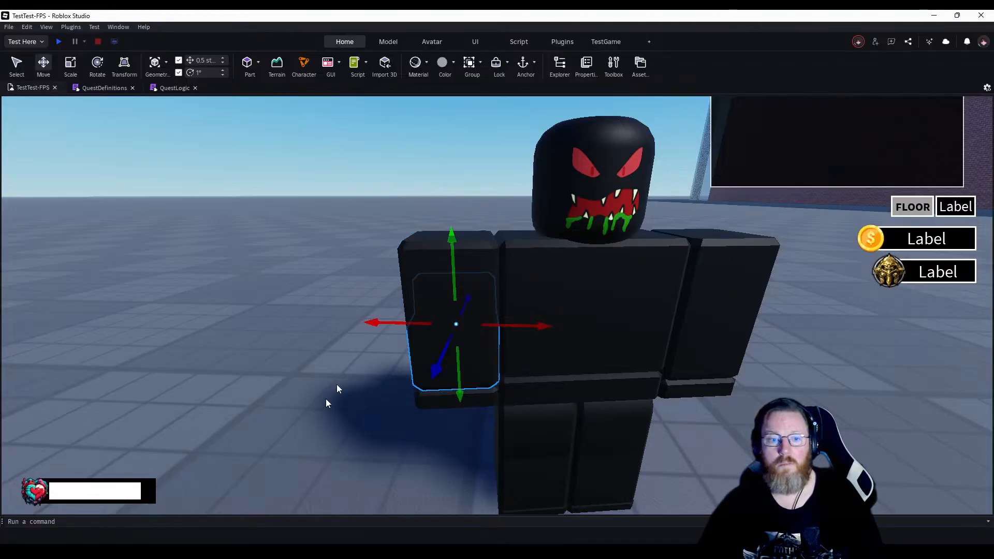
pyautogui.click(403, 250)
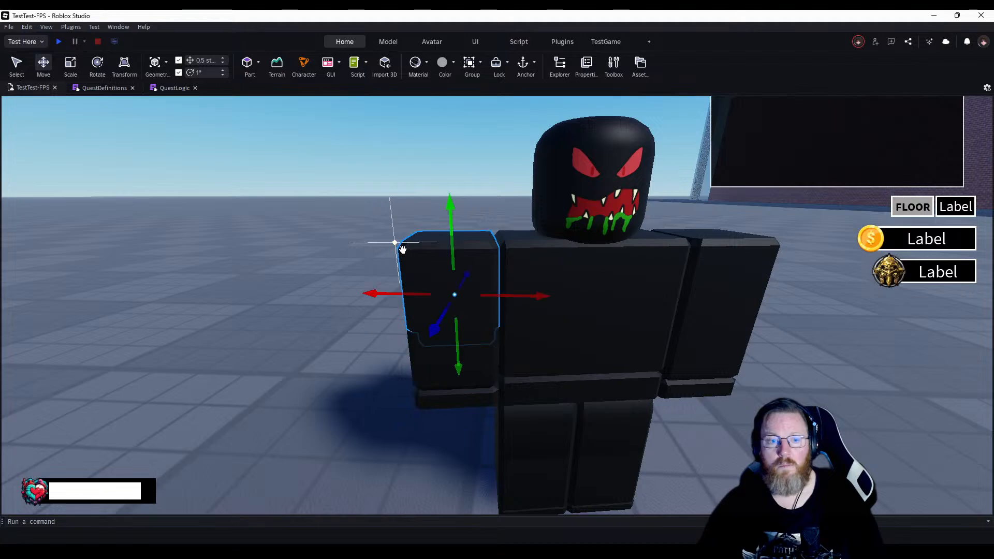
pyautogui.click(262, 340)
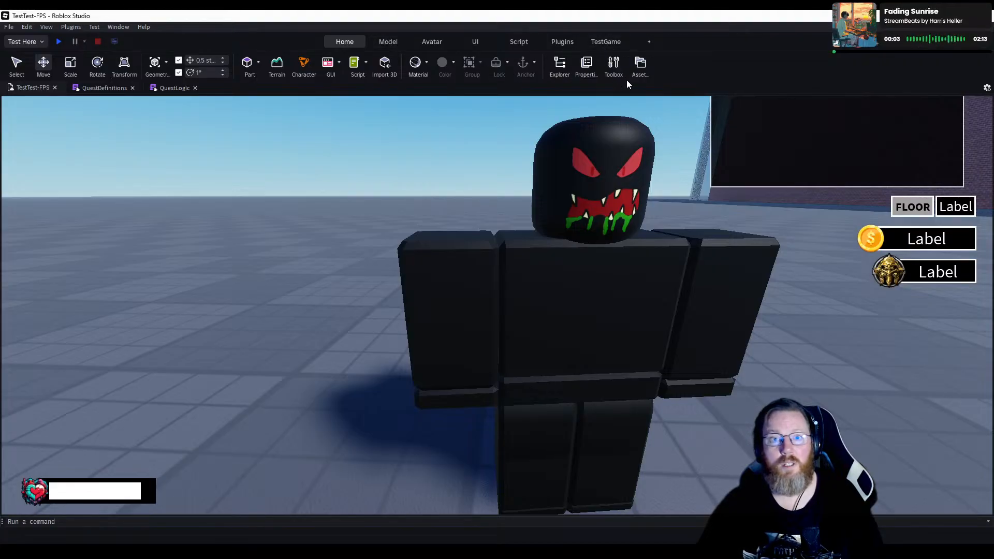
# Search the Creator Store's decals for "radioactive waste".
pyautogui.click(619, 63)
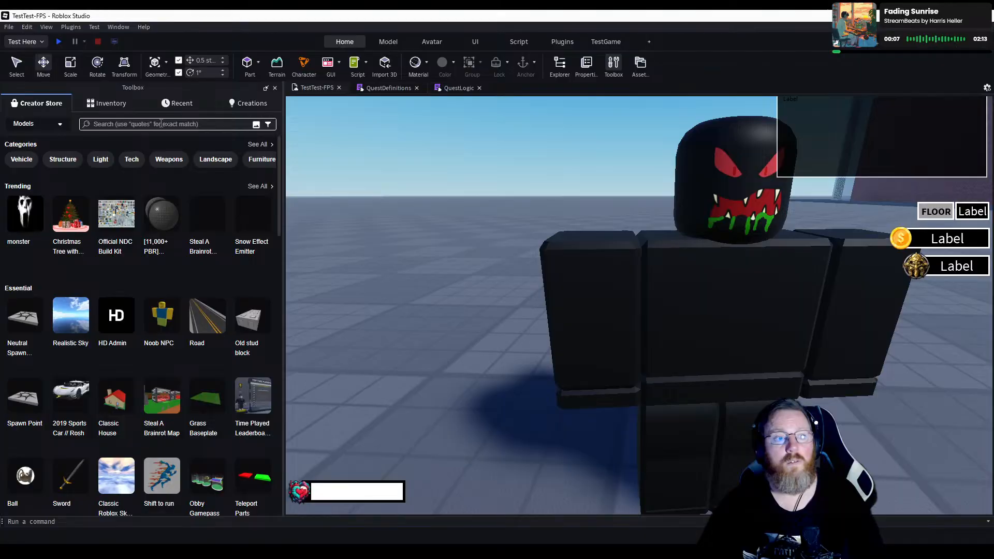
pyautogui.click(161, 124)
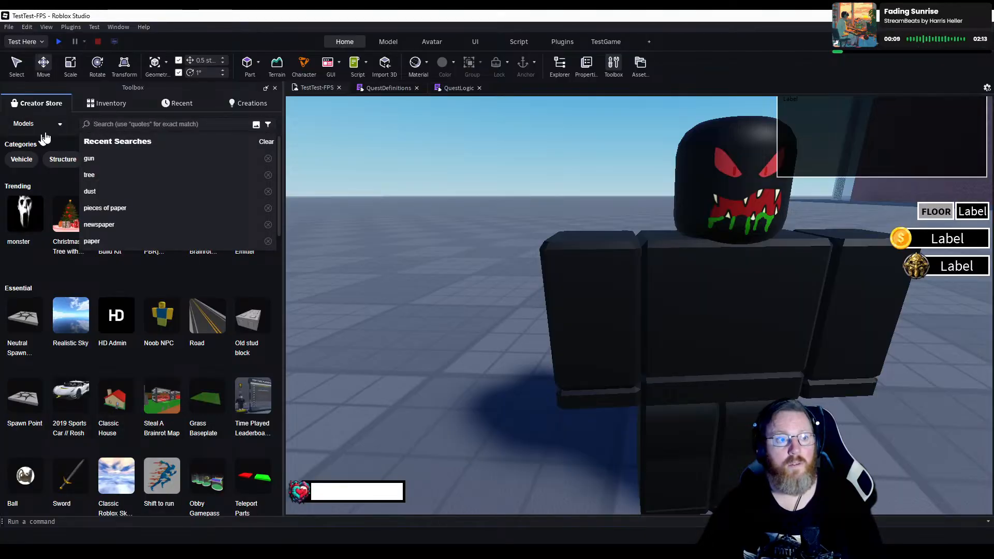
pyautogui.click(60, 123)
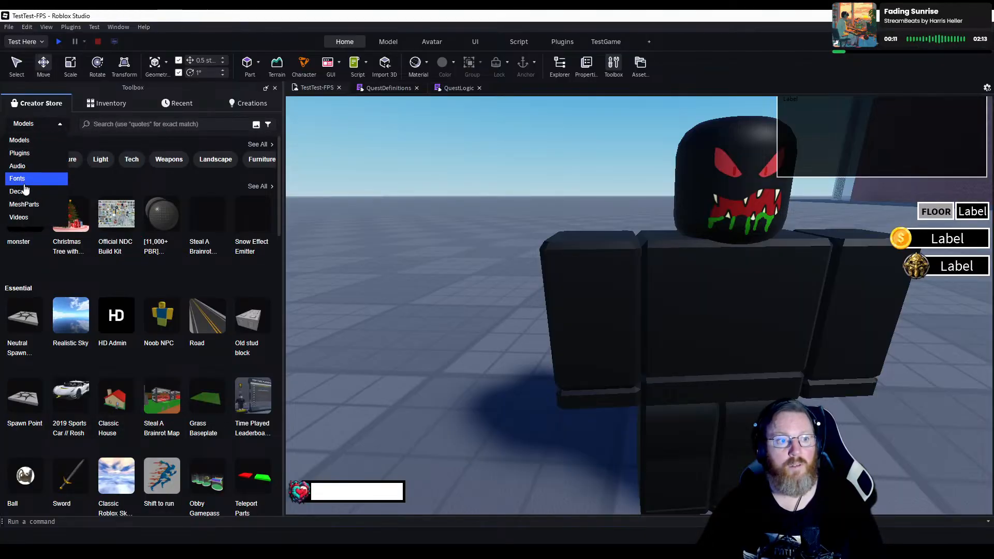
pyautogui.click(19, 191)
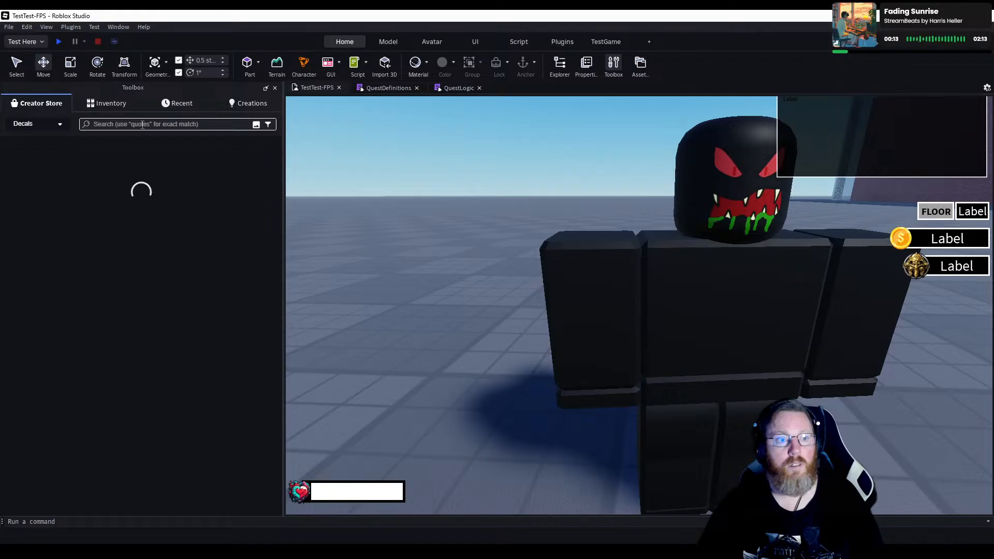
pyautogui.click(143, 124)
pyautogui.write('radio')
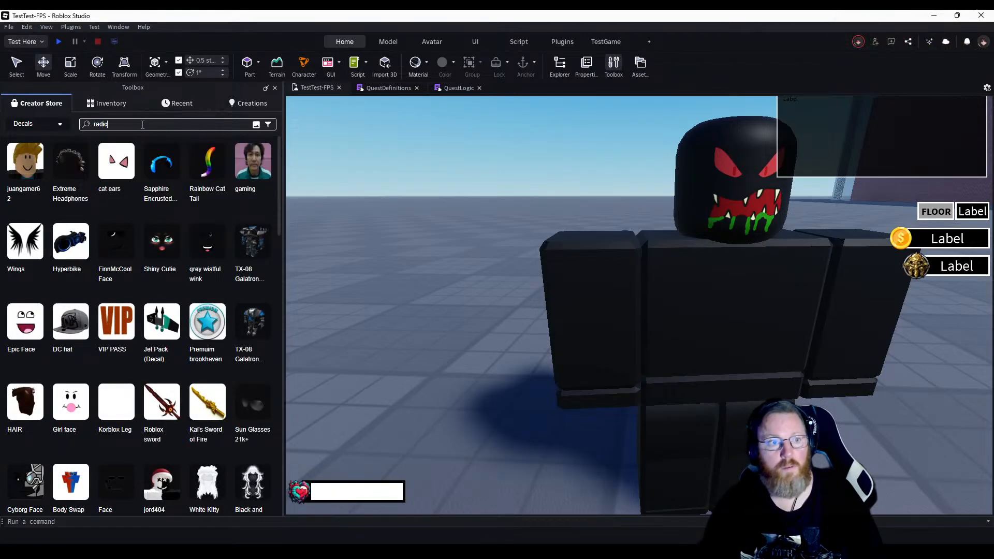
pyautogui.write('active waste')
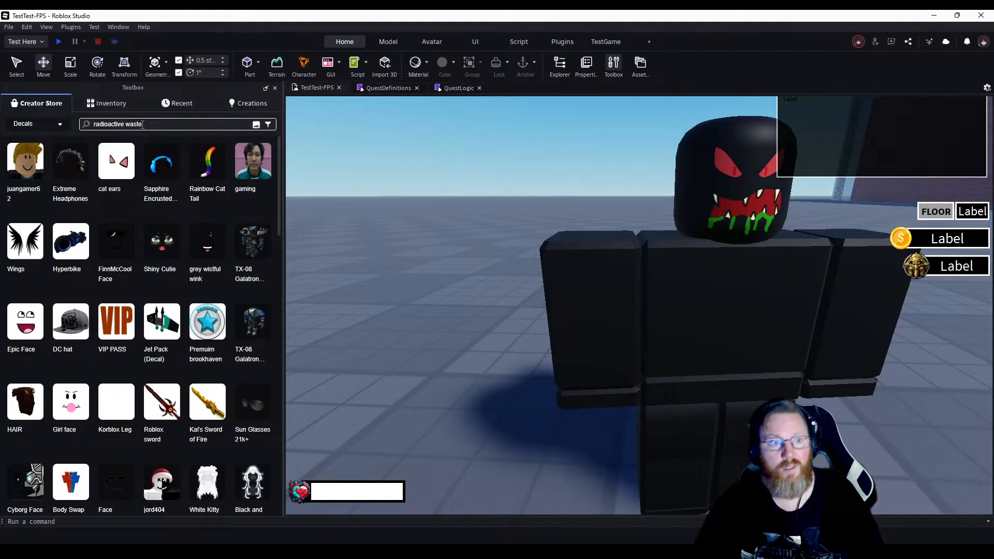
pyautogui.press('Return')
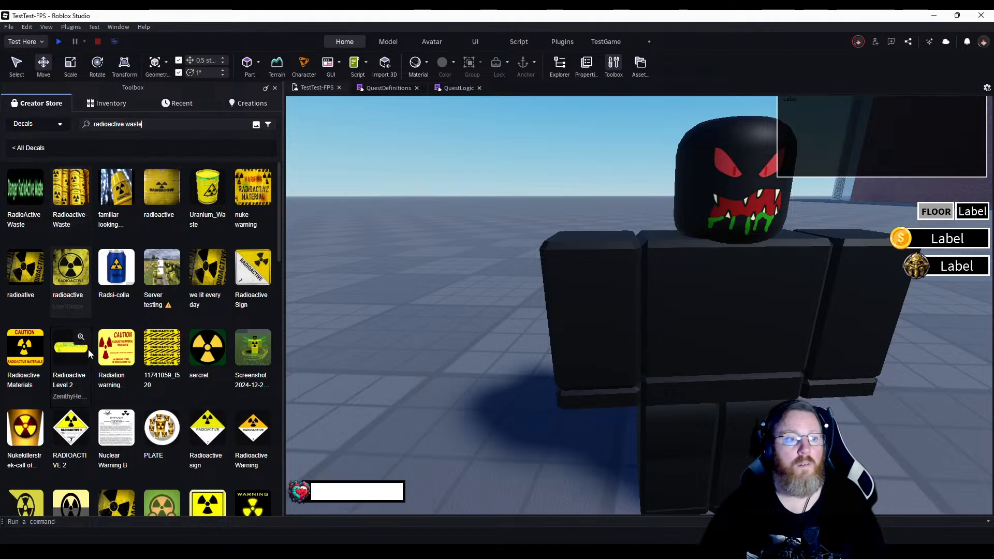
# Look through the first page of radioactive waste decals for an image that suits the enemy's body.
pyautogui.scroll(-5, 93, 359)
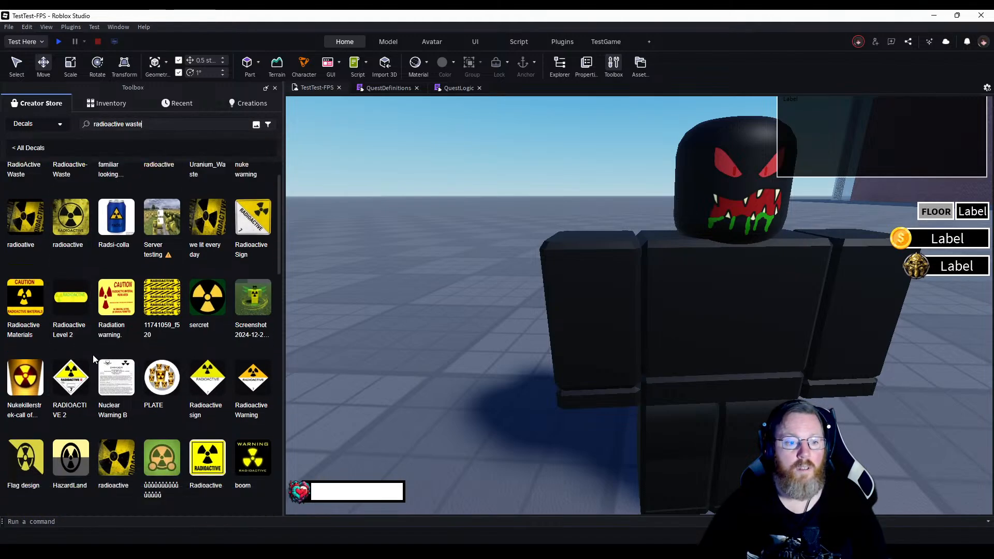
pyautogui.scroll(-4, 93, 358)
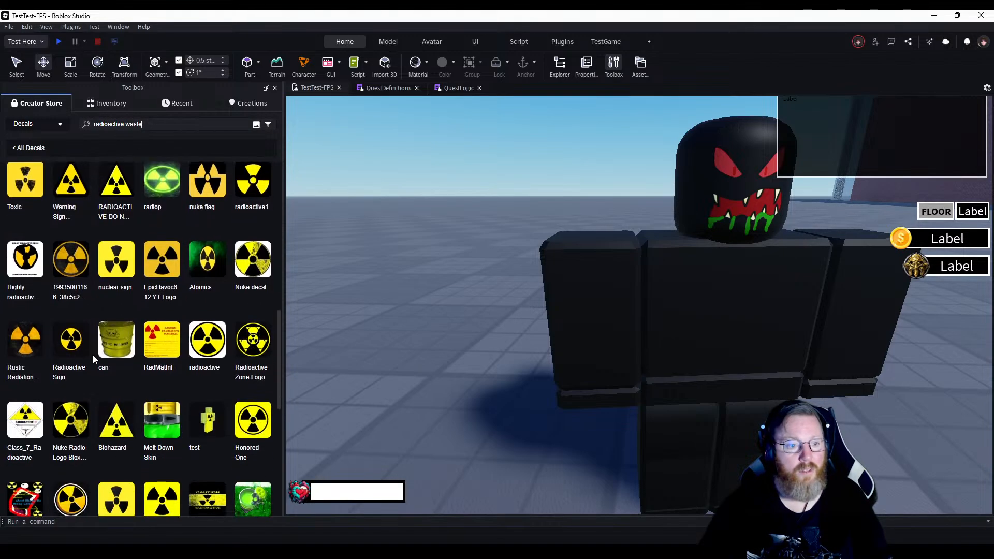
pyautogui.scroll(-4, 94, 358)
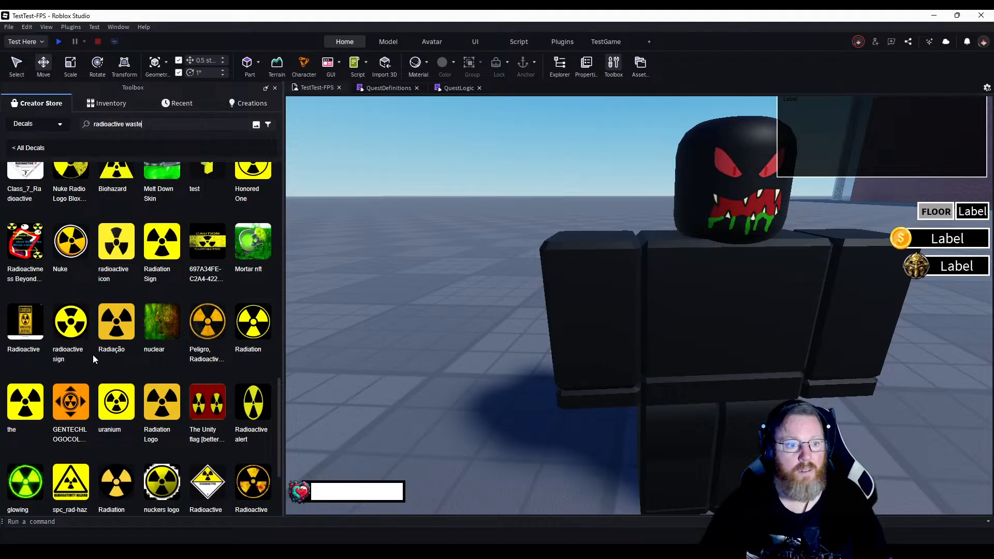
pyautogui.scroll(-3, 93, 355)
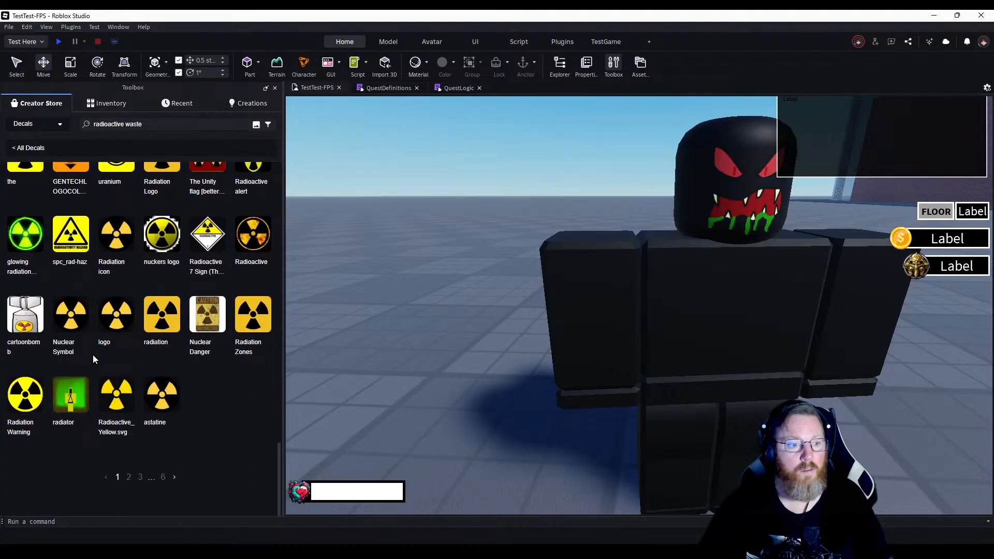
pyautogui.scroll(5, 92, 355)
pyautogui.scroll(-5, 92, 356)
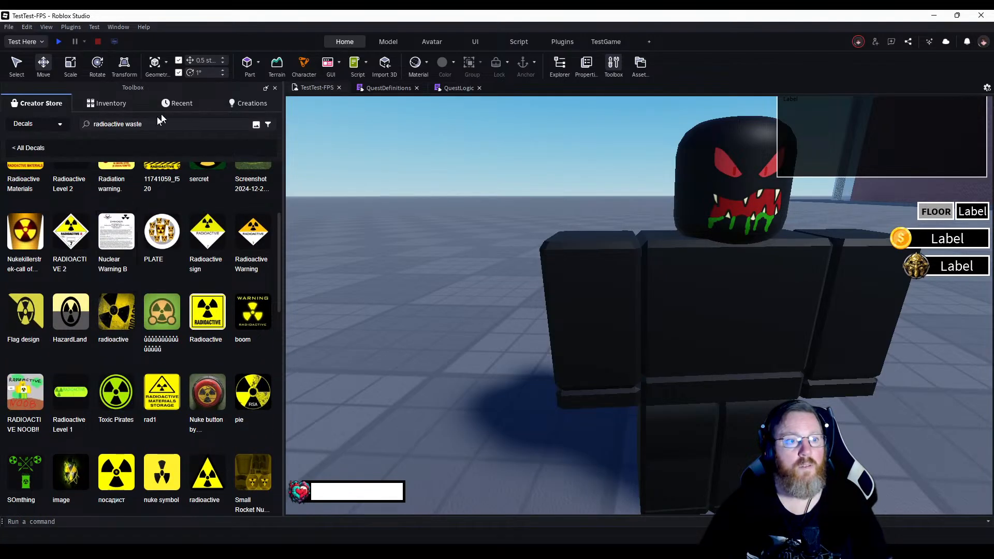
# Replace the decal search with "green slime".
pyautogui.click(151, 126)
pyautogui.moveTo(150, 125); pyautogui.dragTo(64, 133)
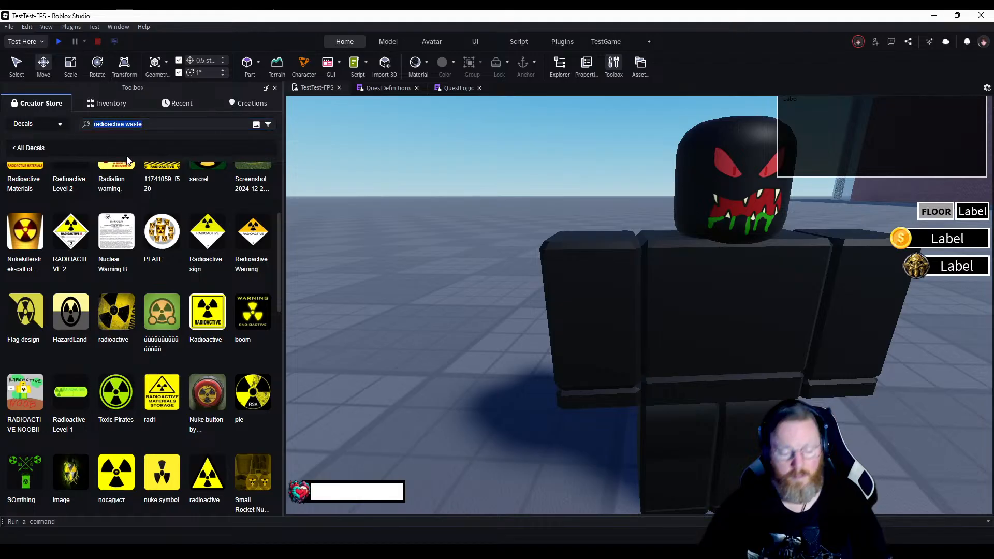
pyautogui.write('green')
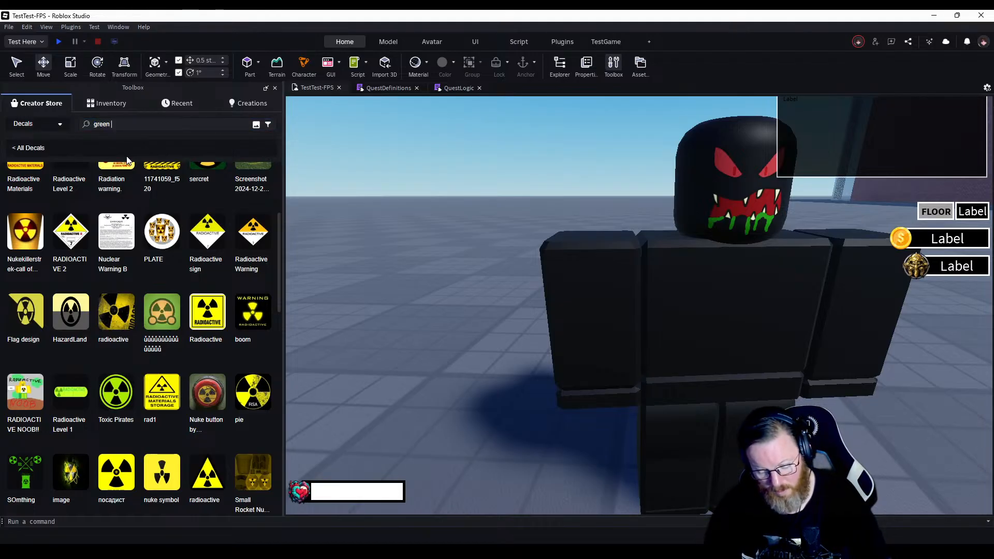
pyautogui.write(' slime')
pyautogui.press('Return')
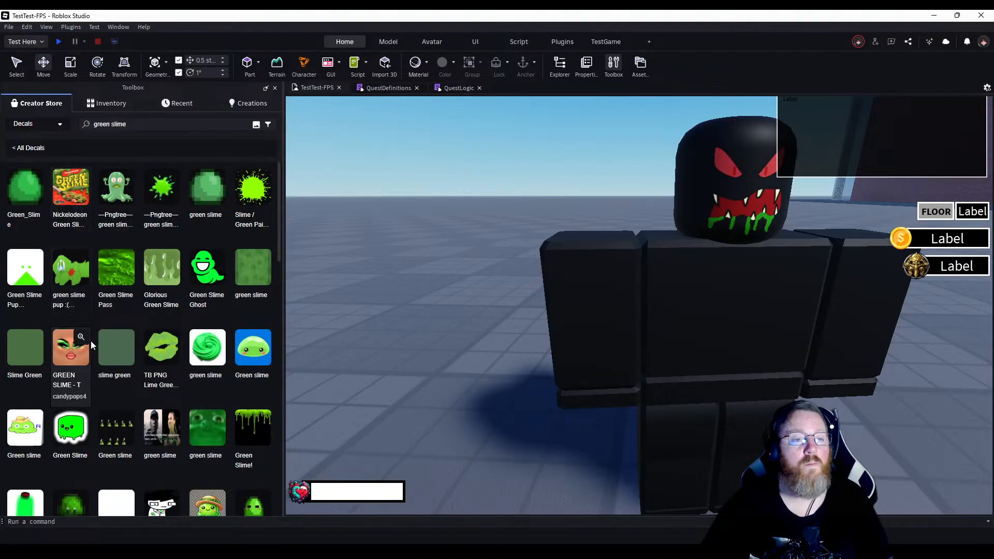
# Browse the green slime decals and compare them with the Little Z enemy in the viewport.
pyautogui.scroll(-4, 88, 362)
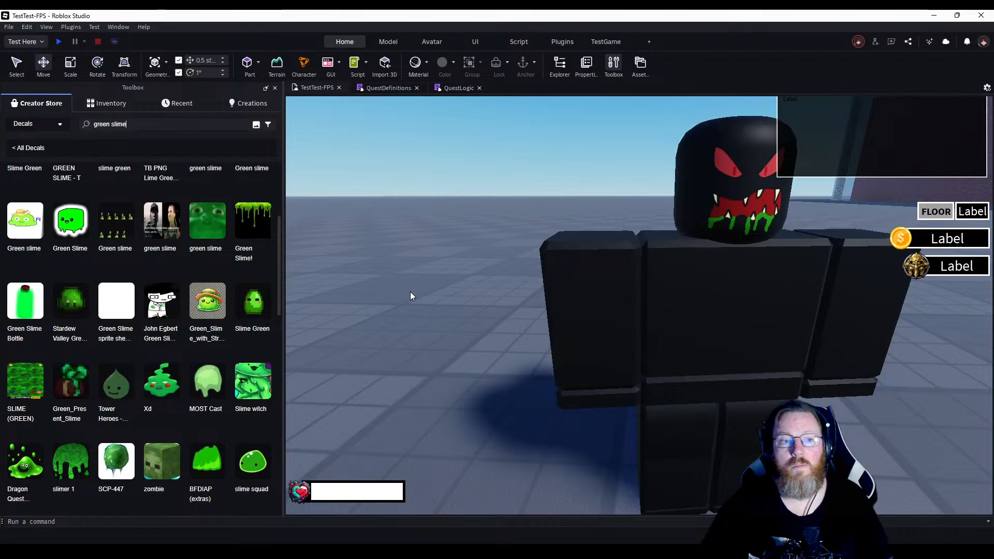
pyautogui.scroll(-5, 410, 293)
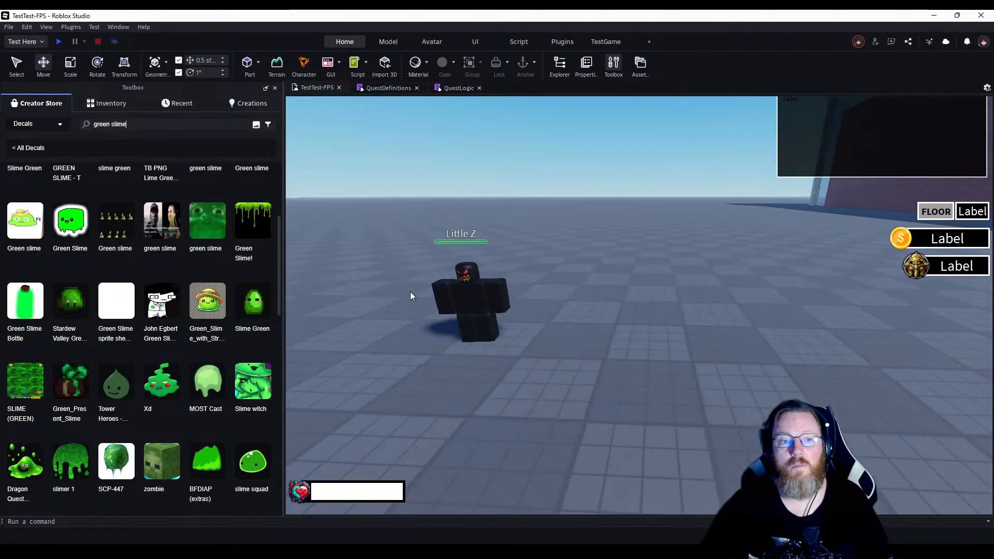
pyautogui.scroll(5, 411, 296)
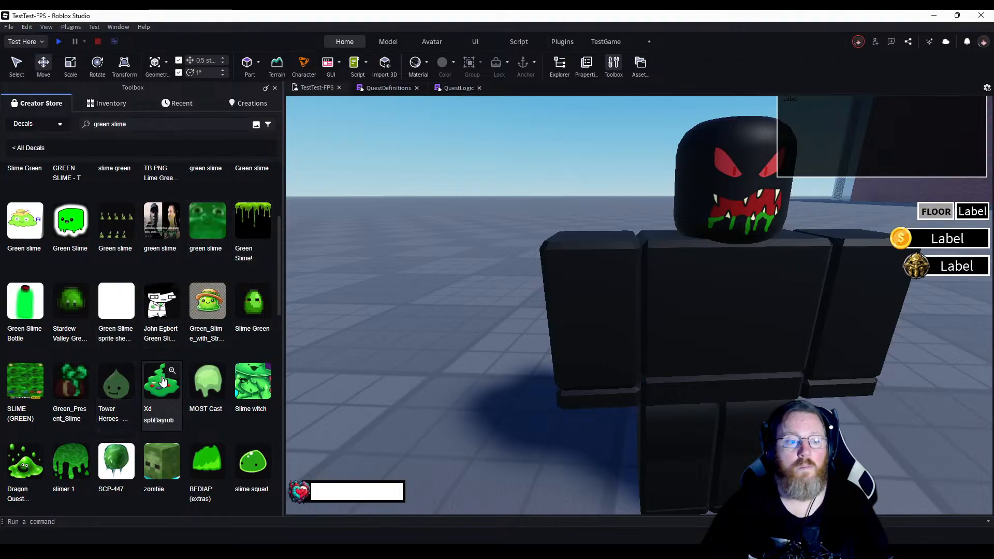
pyautogui.scroll(-5, 162, 378)
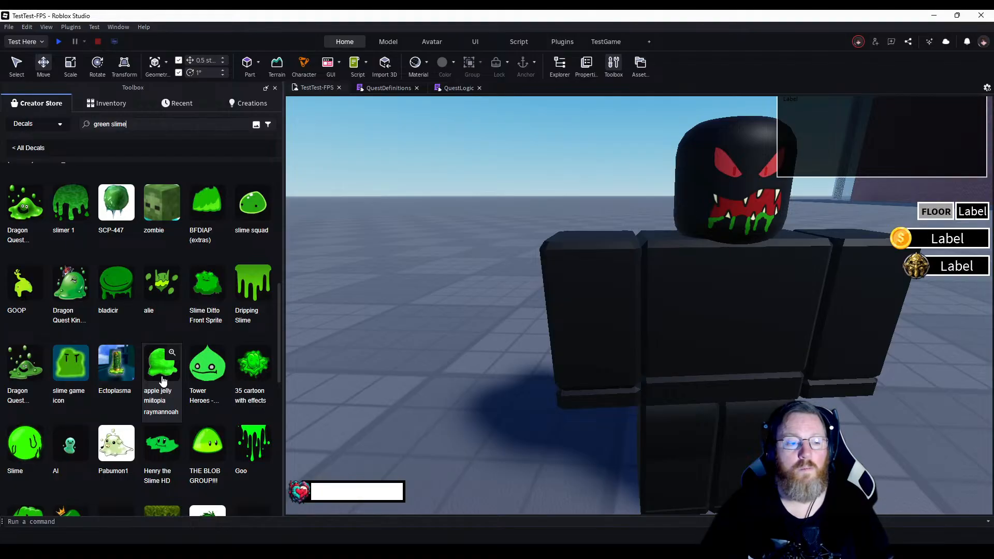
pyautogui.scroll(-5, 162, 381)
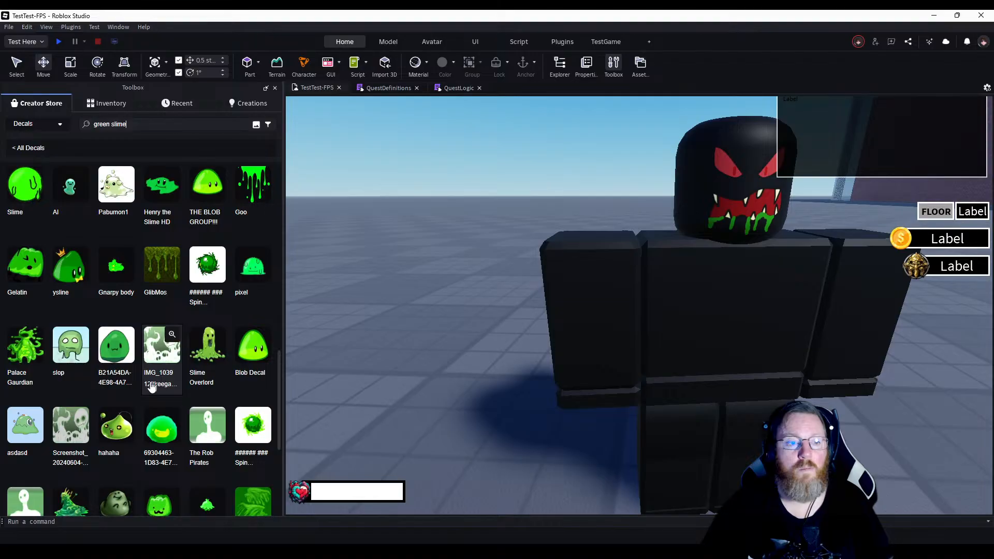
pyautogui.scroll(-5, 151, 387)
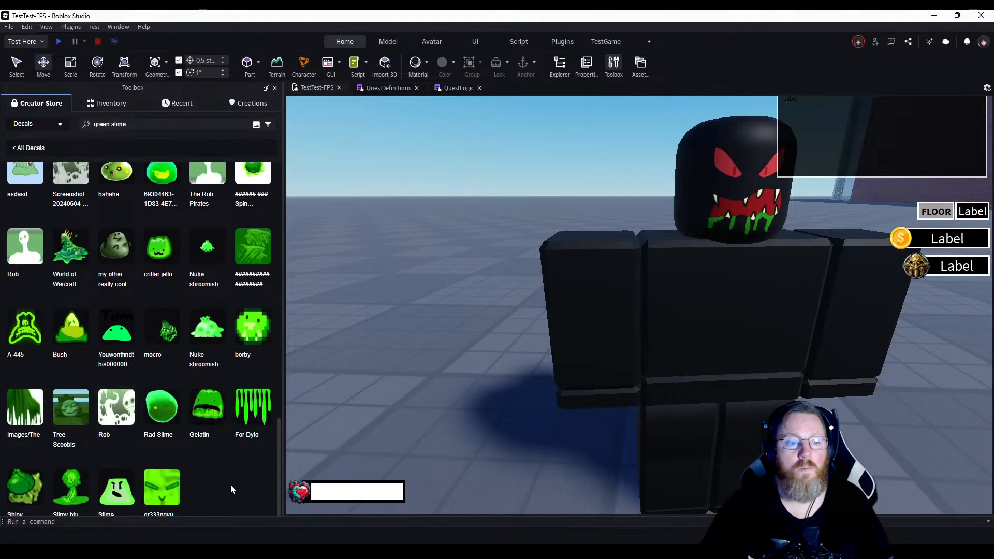
# Look through the second and third pages of green slime decals for an image that suits the enemy's body.
pyautogui.scroll(-2, 228, 482)
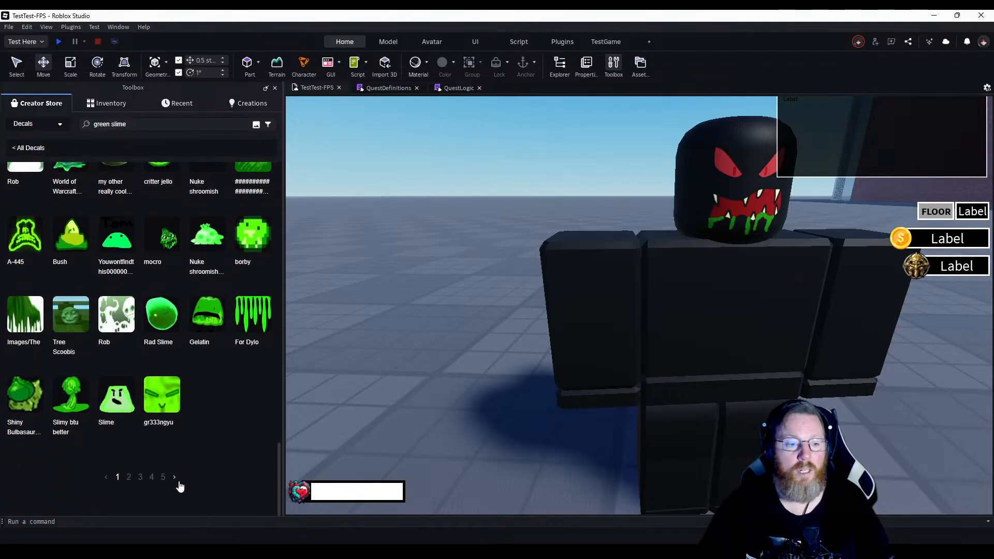
pyautogui.click(129, 476)
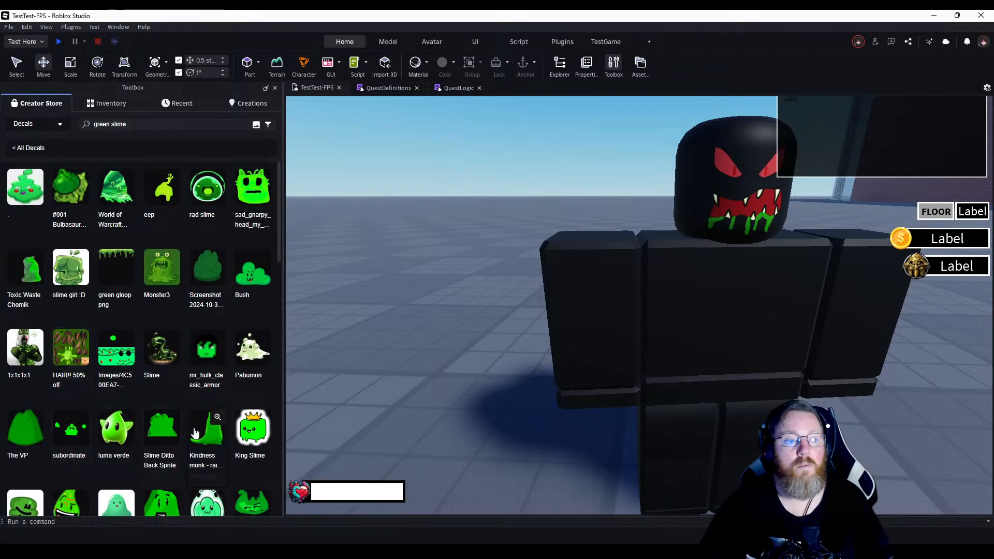
pyautogui.scroll(-3, 194, 432)
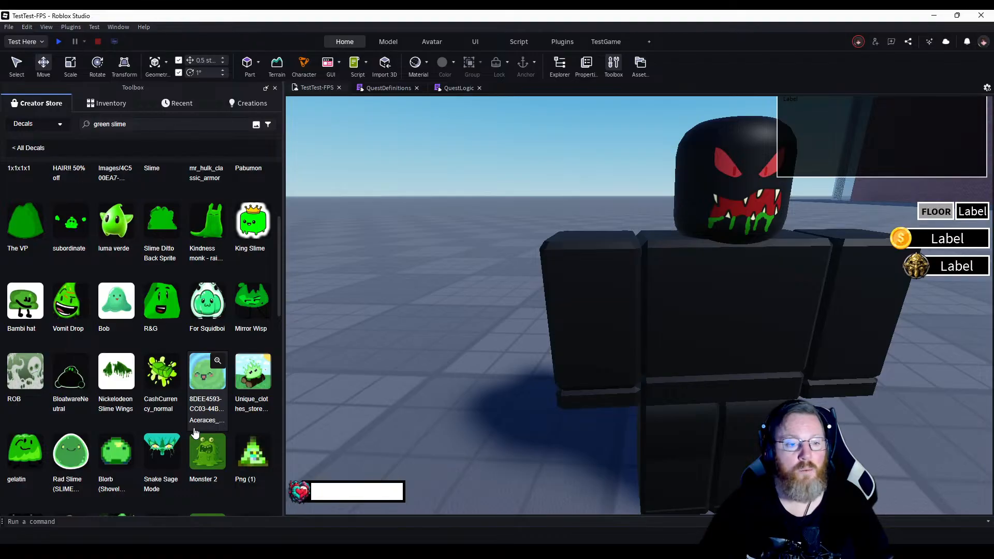
pyautogui.scroll(-3, 195, 433)
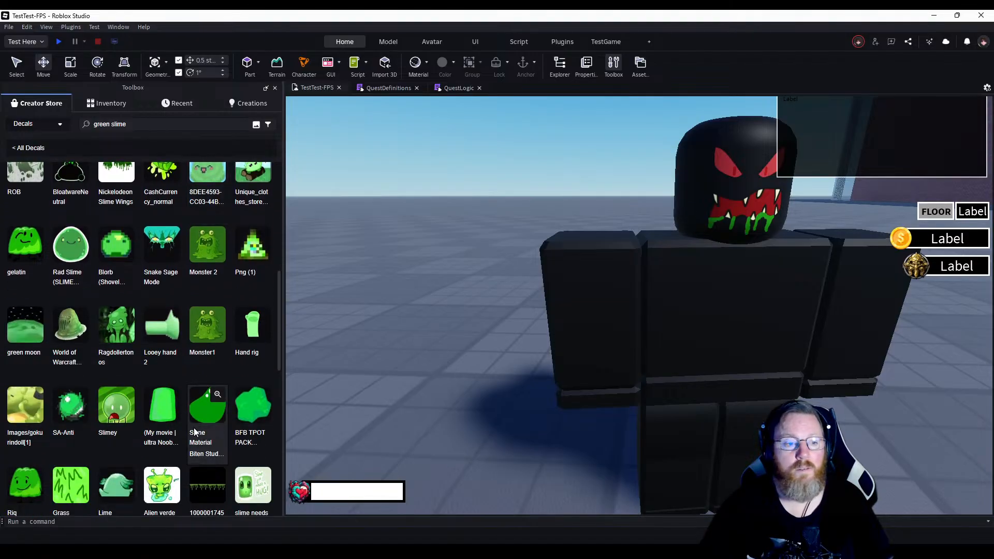
pyautogui.scroll(-5, 194, 431)
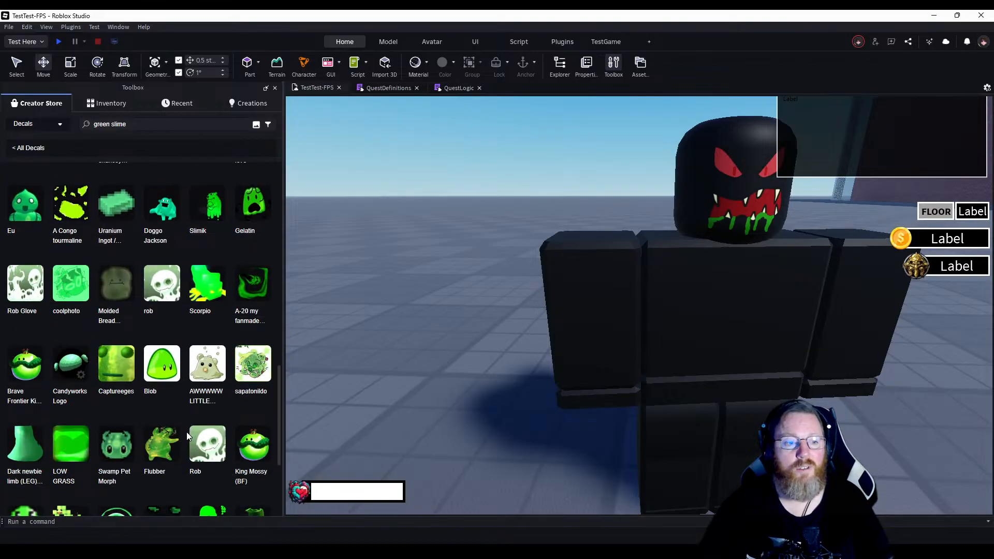
pyautogui.scroll(-3, 186, 431)
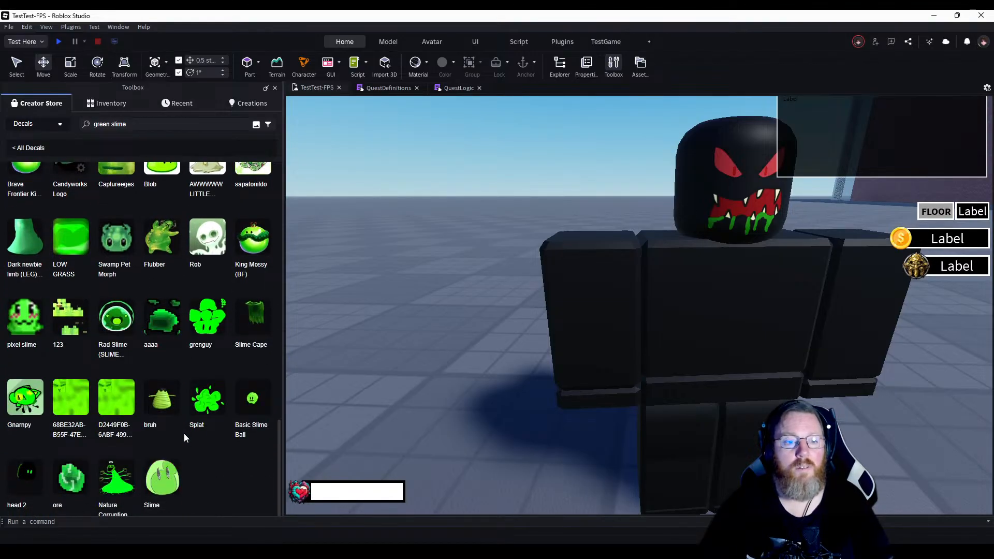
pyautogui.scroll(-1, 185, 434)
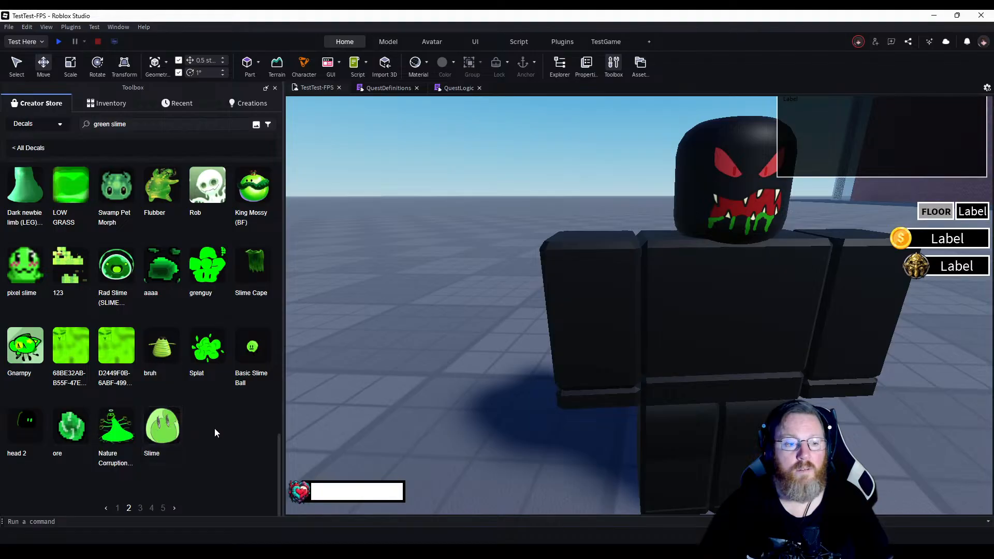
pyautogui.scroll(-1, 211, 426)
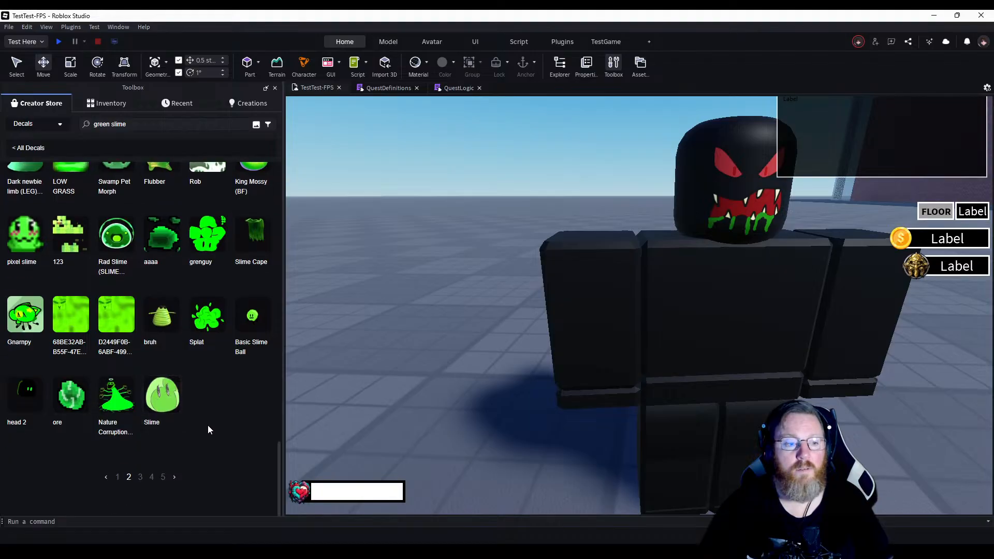
pyautogui.click(140, 477)
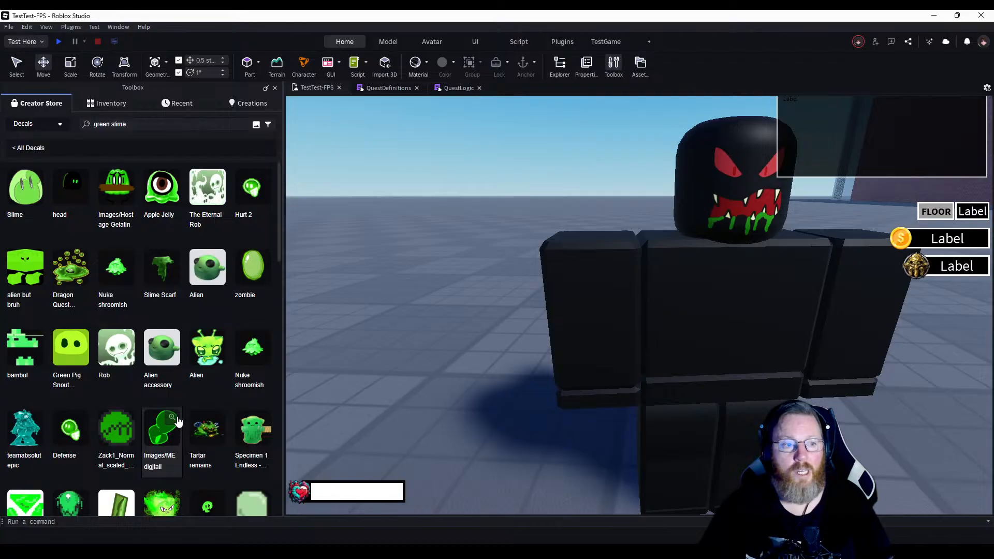
pyautogui.scroll(-5, 178, 422)
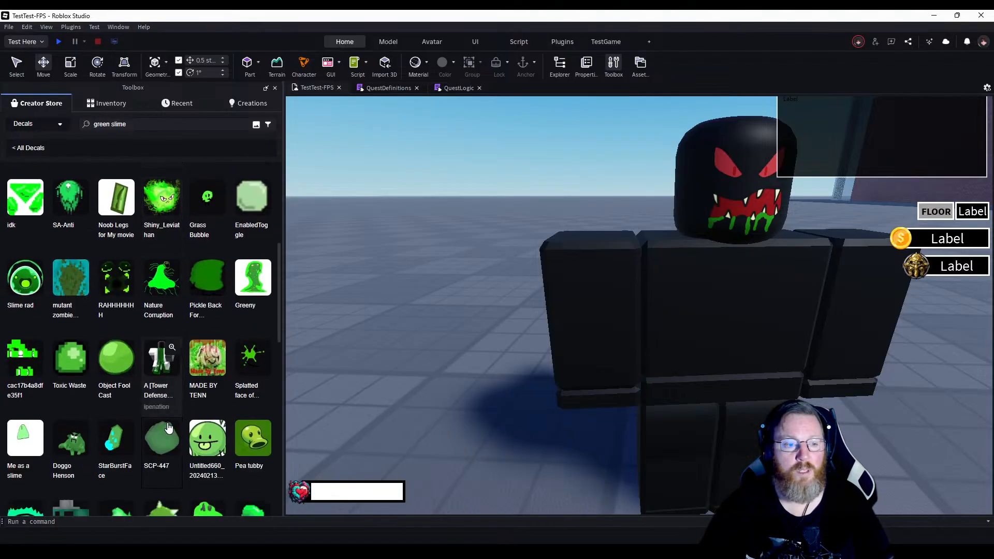
pyautogui.scroll(-5, 168, 426)
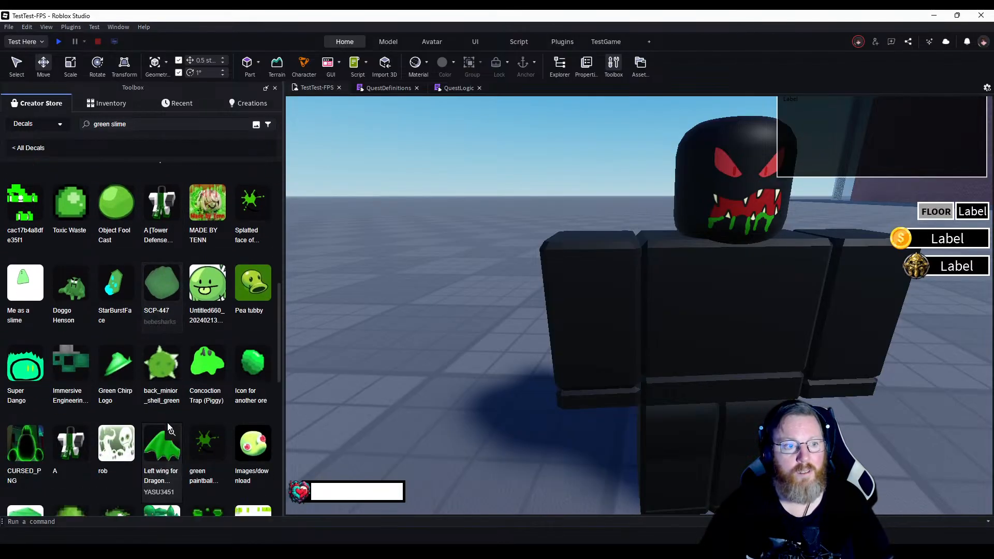
pyautogui.scroll(-7, 167, 422)
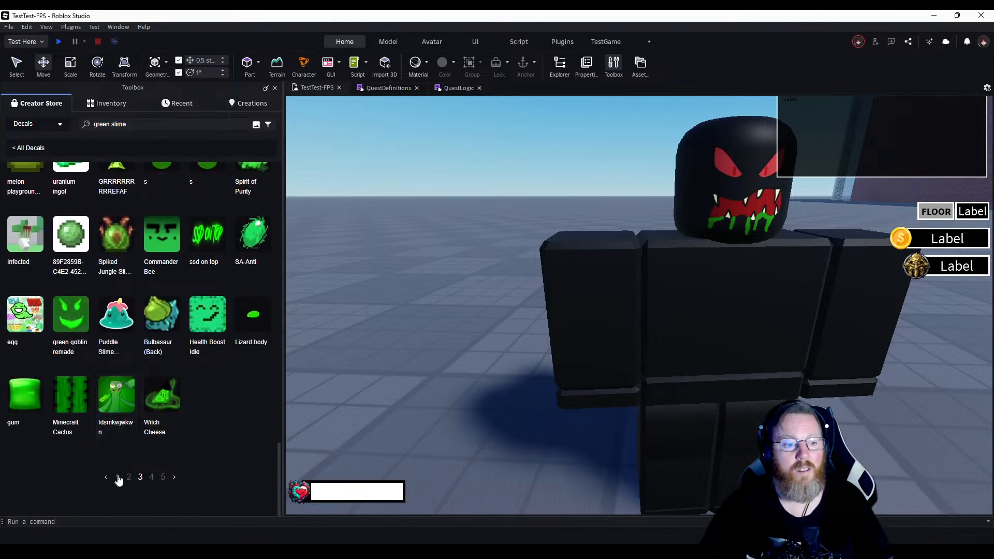
# Return to the first page of green slime decals and compare its slime textures again.
pyautogui.click(118, 477)
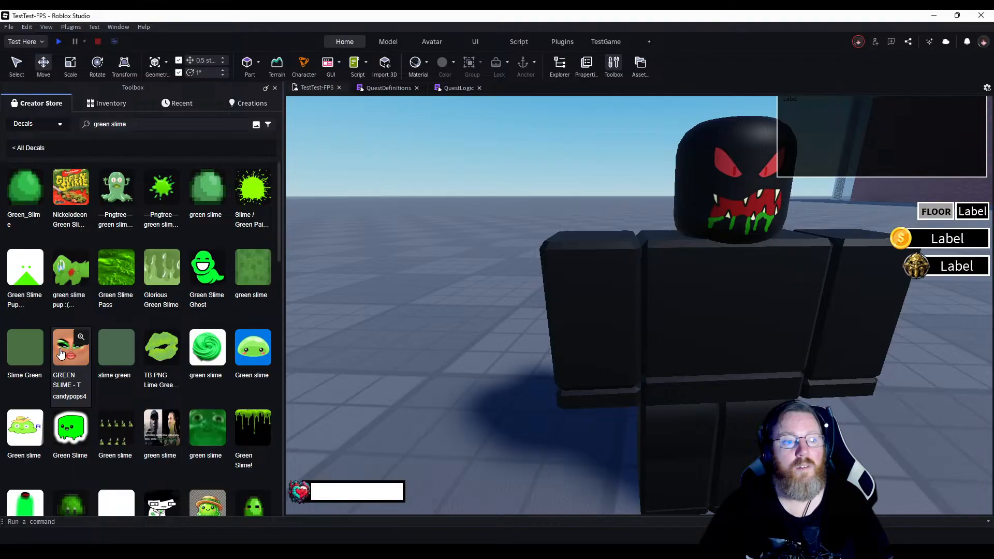
pyautogui.moveTo(107, 322)
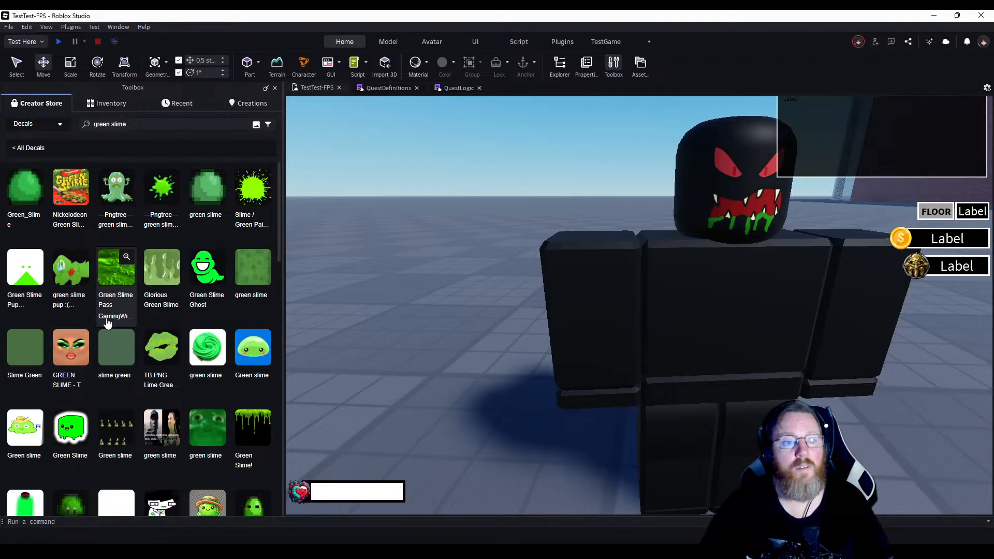
pyautogui.scroll(-3, 107, 322)
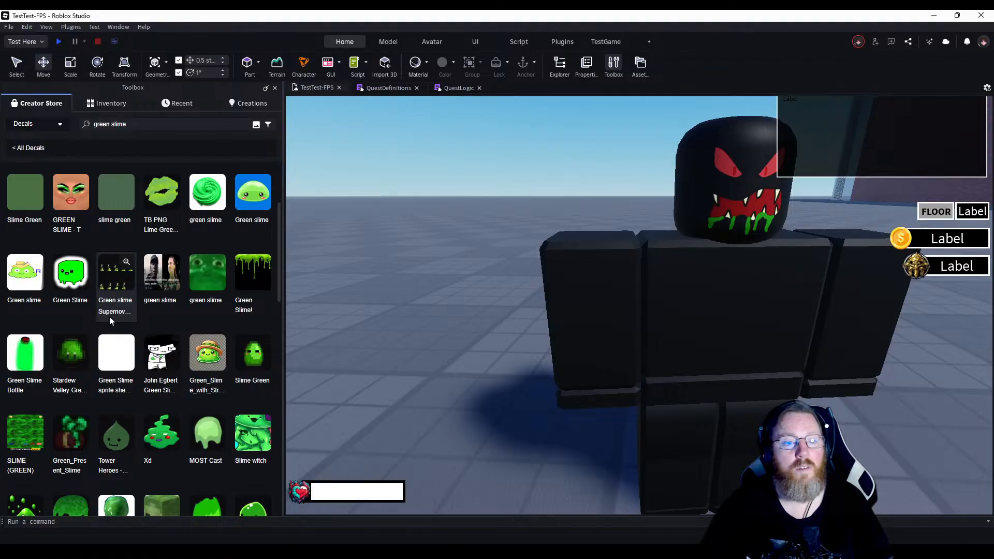
pyautogui.scroll(1, 110, 316)
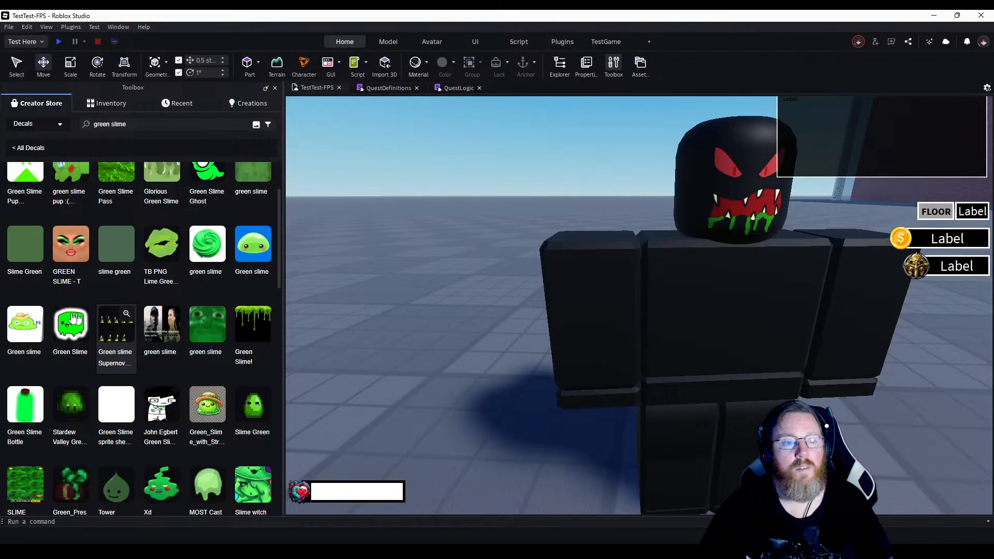
# Select the enemy's RightUpperArm, show the Explorer and Properties, and expand the arm's child objects.
pyautogui.click(585, 255)
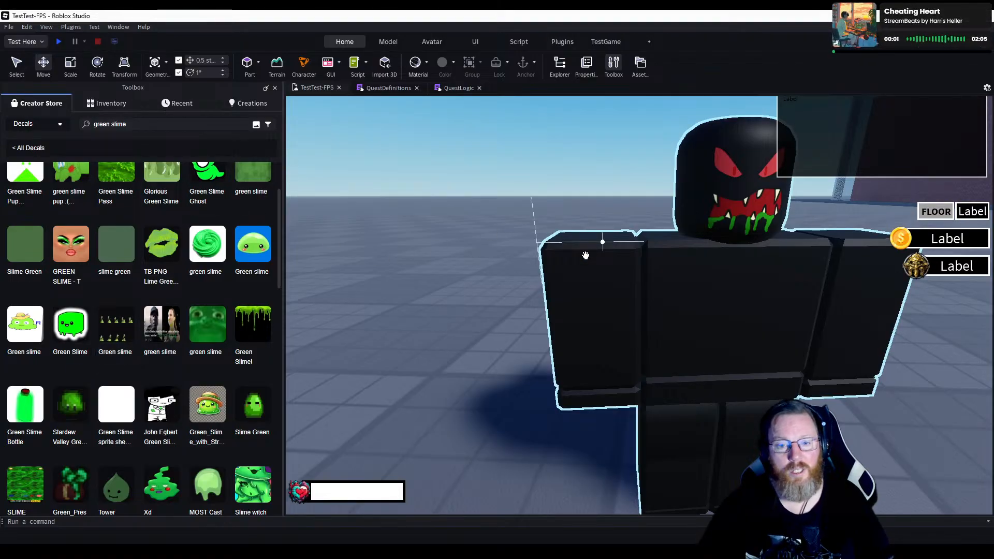
pyautogui.click(586, 255)
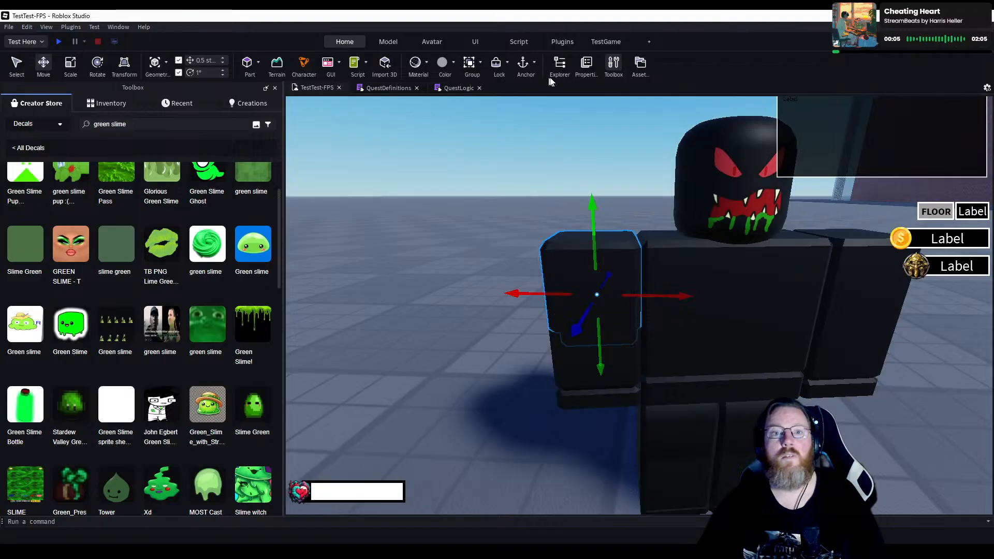
pyautogui.click(586, 63)
pyautogui.click(560, 64)
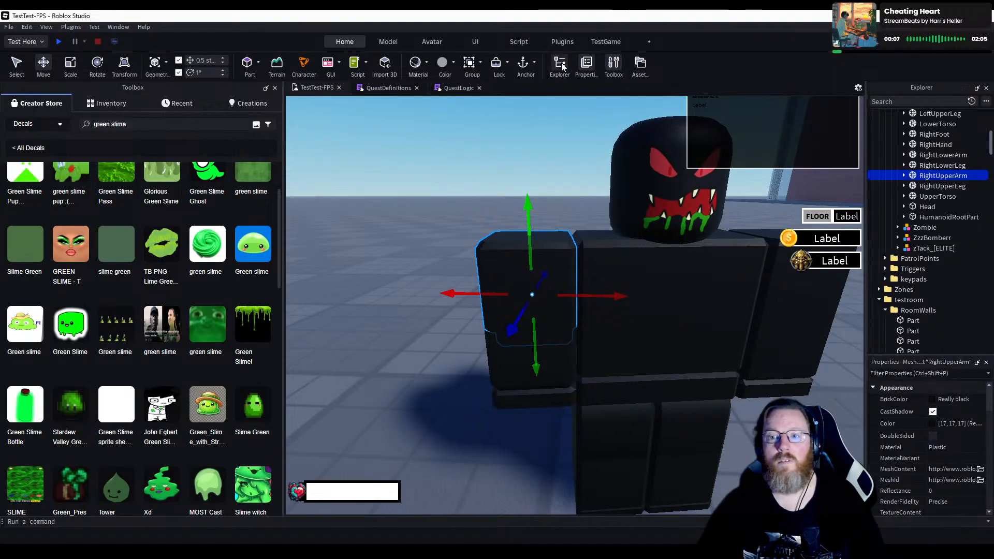
pyautogui.scroll(-1, 915, 301)
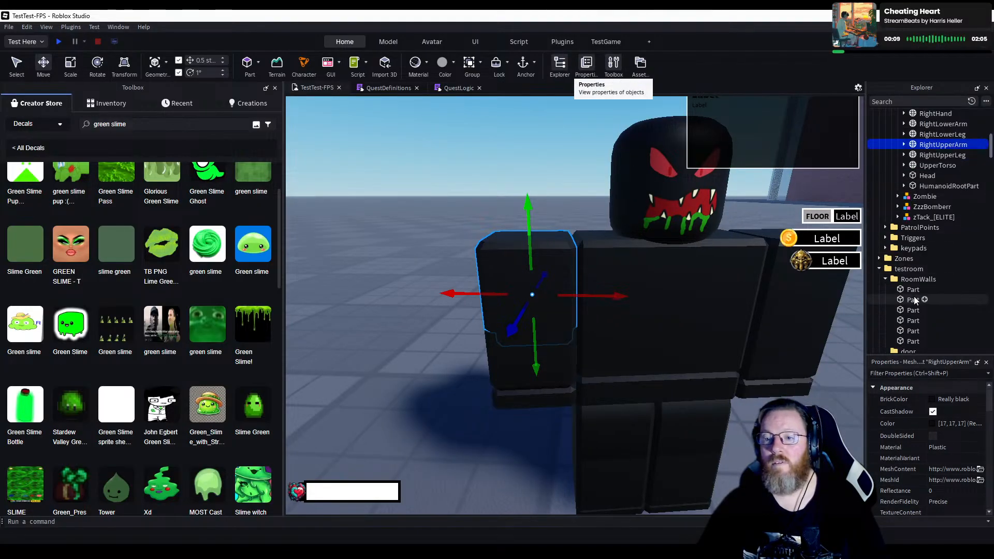
pyautogui.scroll(1, 915, 298)
pyautogui.click(904, 176)
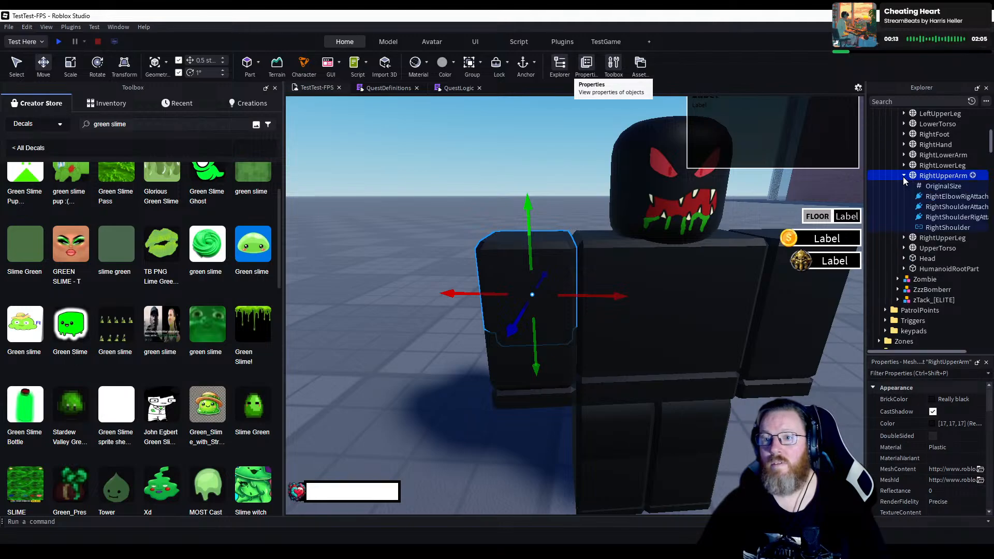
pyautogui.rightClick(936, 177)
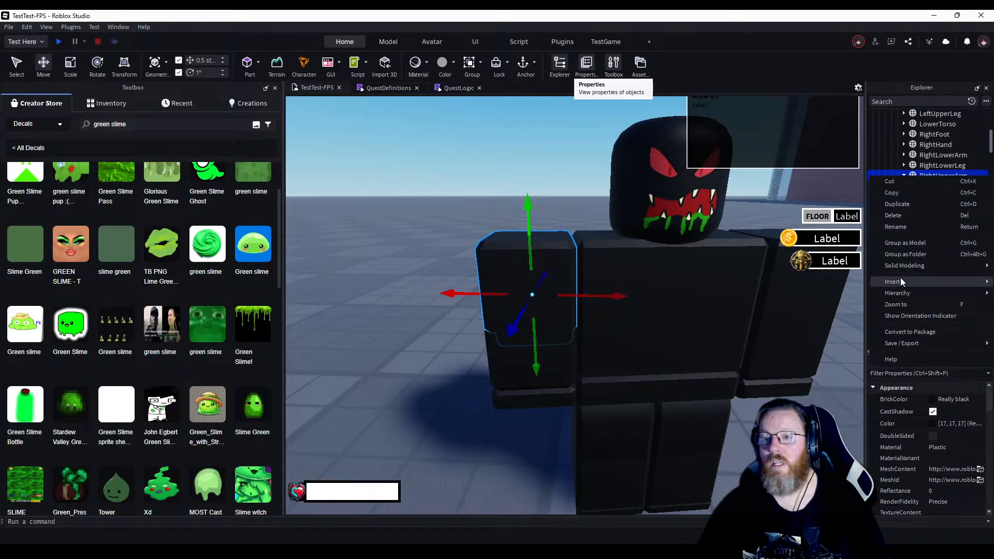
pyautogui.moveTo(900, 281)
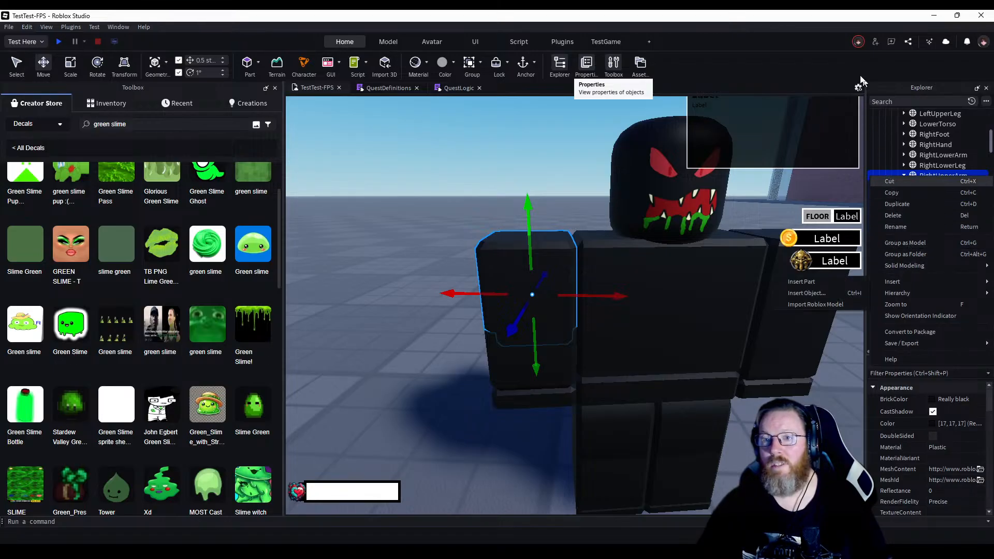
pyautogui.click(836, 55)
# Insert a blank Decal into RightUpperArm and place it on the arm's front face.
pyautogui.click(973, 176)
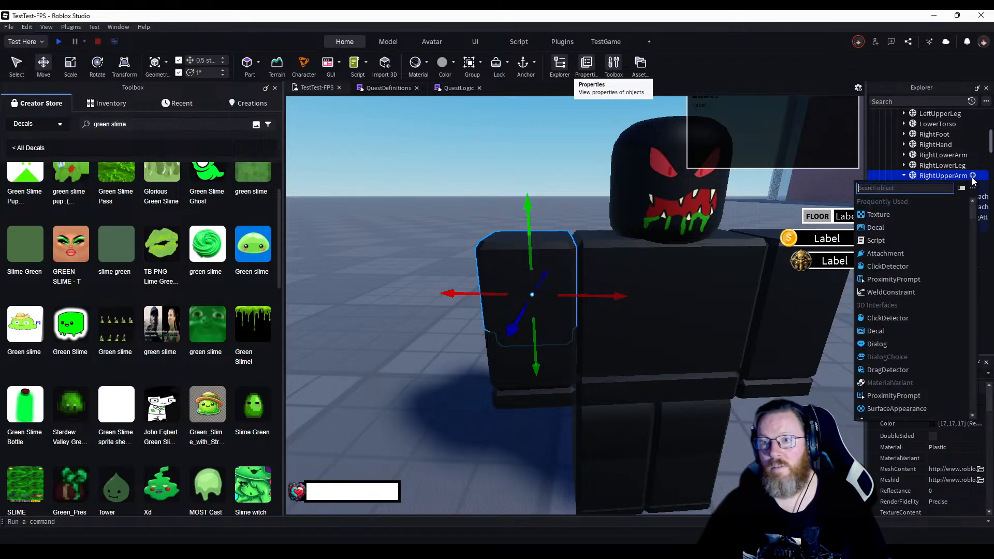
pyautogui.click(888, 230)
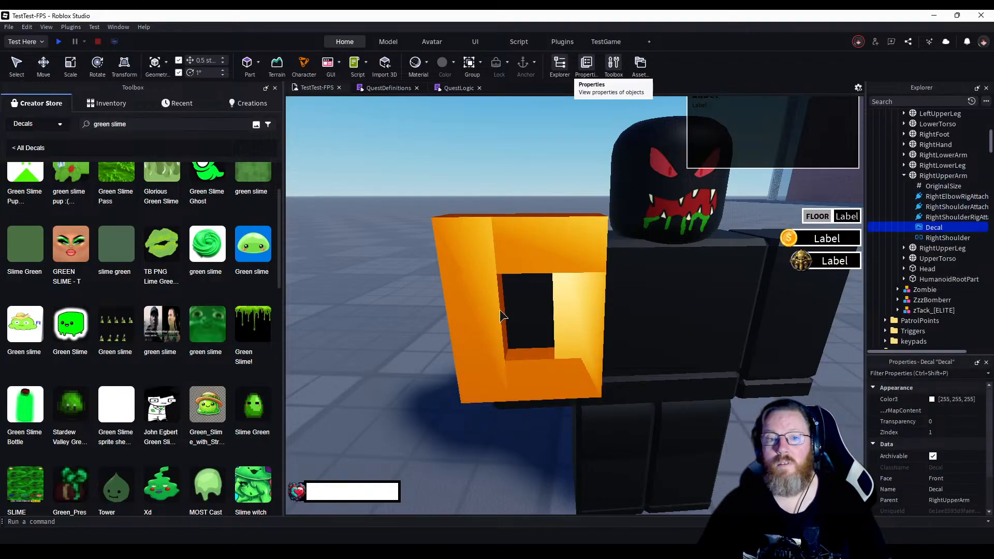
pyautogui.click(536, 240)
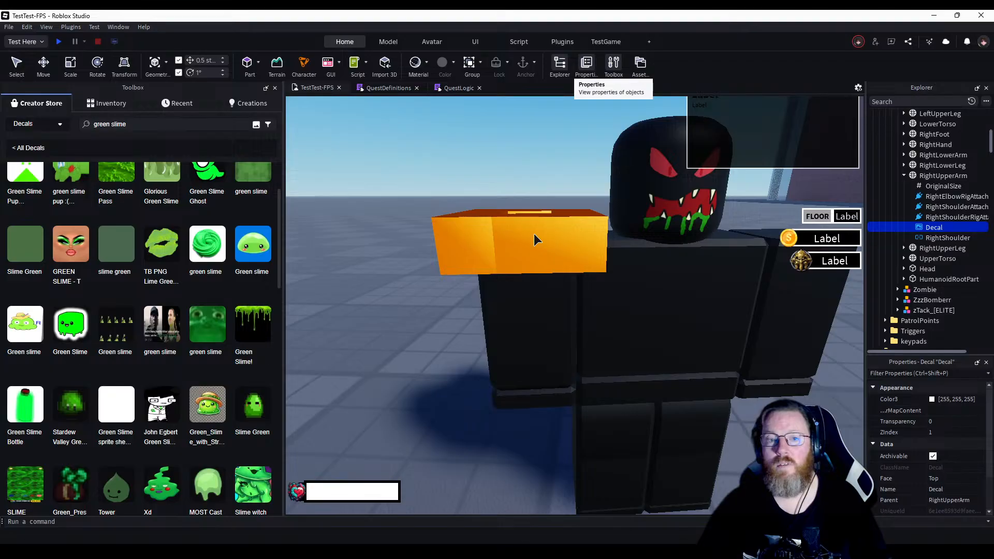
pyautogui.click(559, 249)
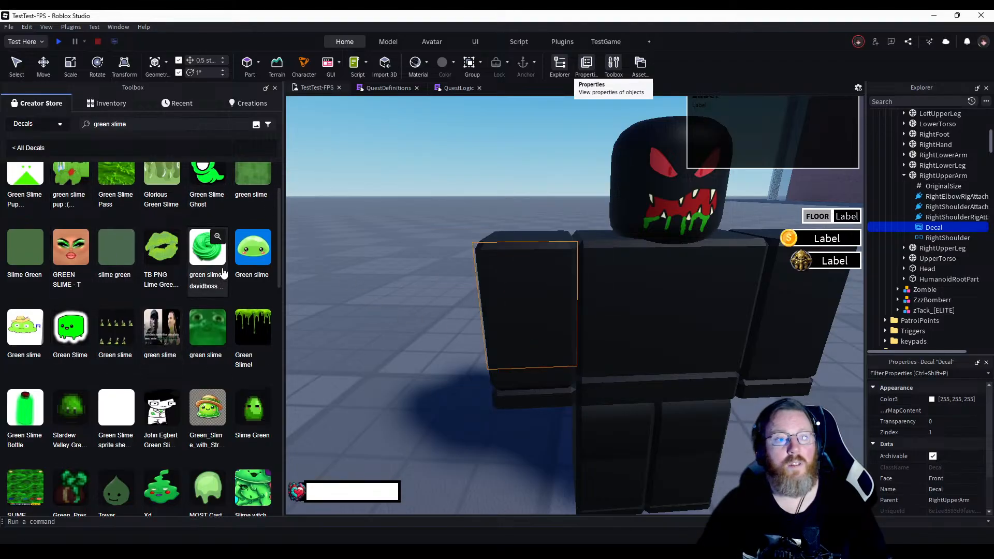
# Insert the pixelated "green slime" decal from the Creator Store and move it out of the blank Decal so it sits directly under RightUpperArm.
pyautogui.scroll(1, 223, 272)
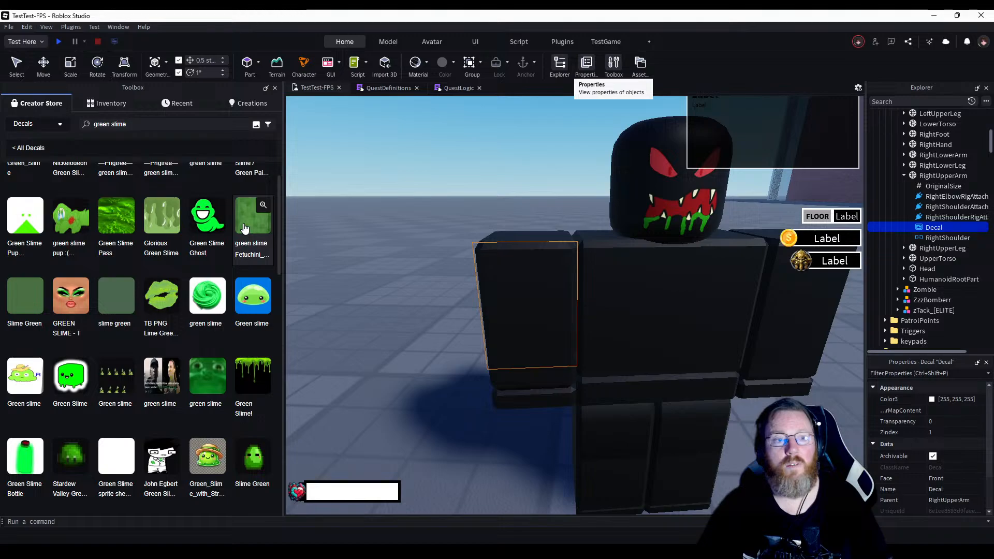
pyautogui.click(245, 228)
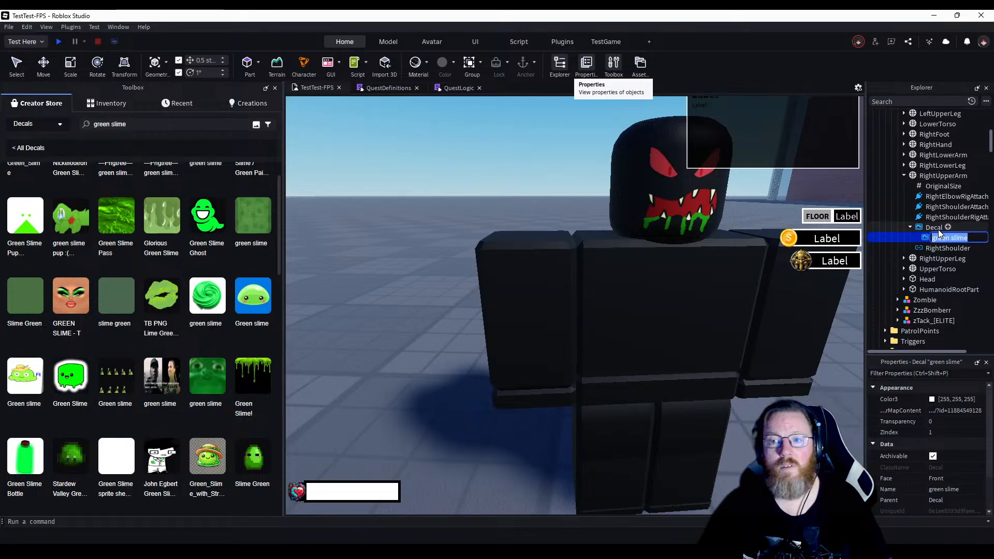
pyautogui.click(945, 239)
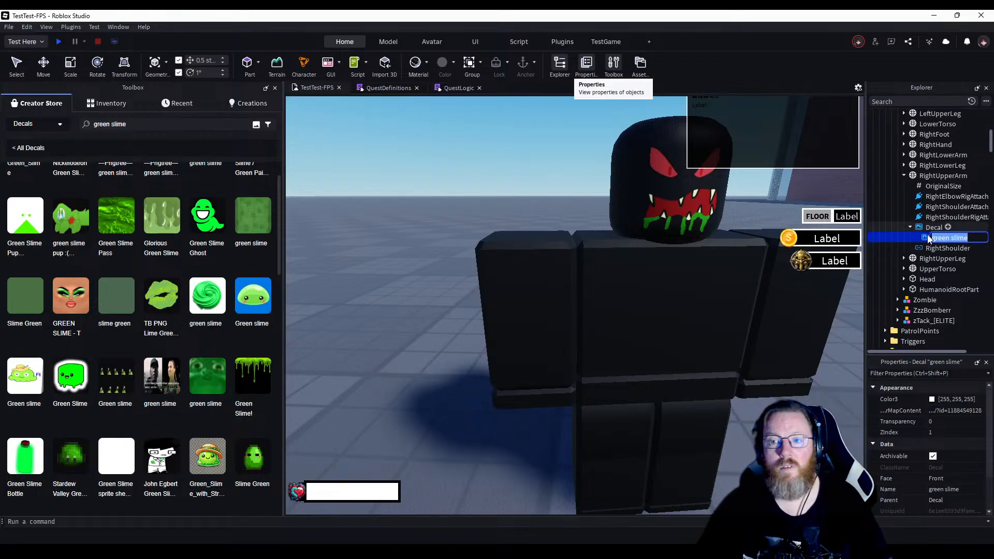
pyautogui.moveTo(931, 240); pyautogui.dragTo(926, 226)
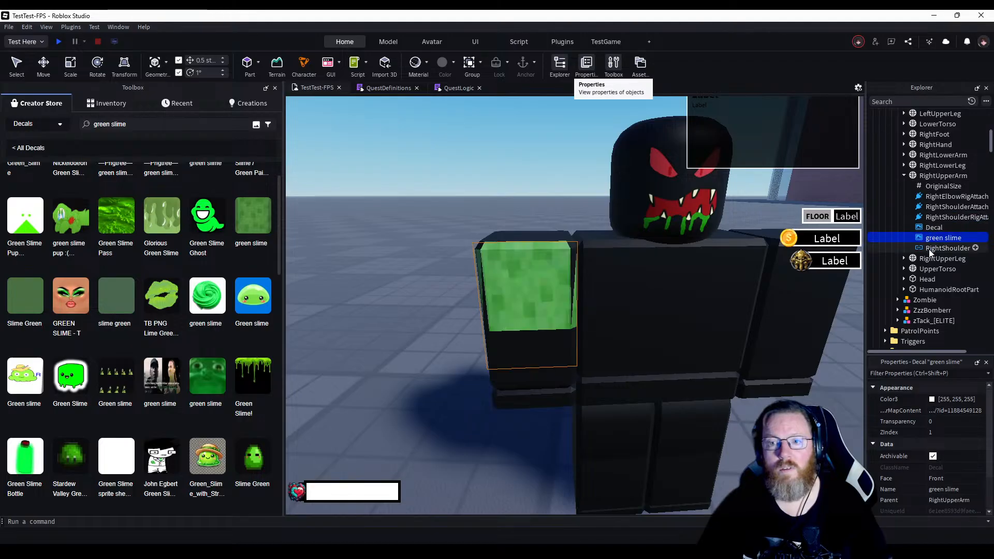
# Set the Face of RightUpperArm's "green slime" decal to Top so it covers the top of the arm.
pyautogui.press('w')
pyautogui.moveTo(623, 346); pyautogui.dragTo(625, 345, button='right')
pyautogui.press('s')
pyautogui.press('w')
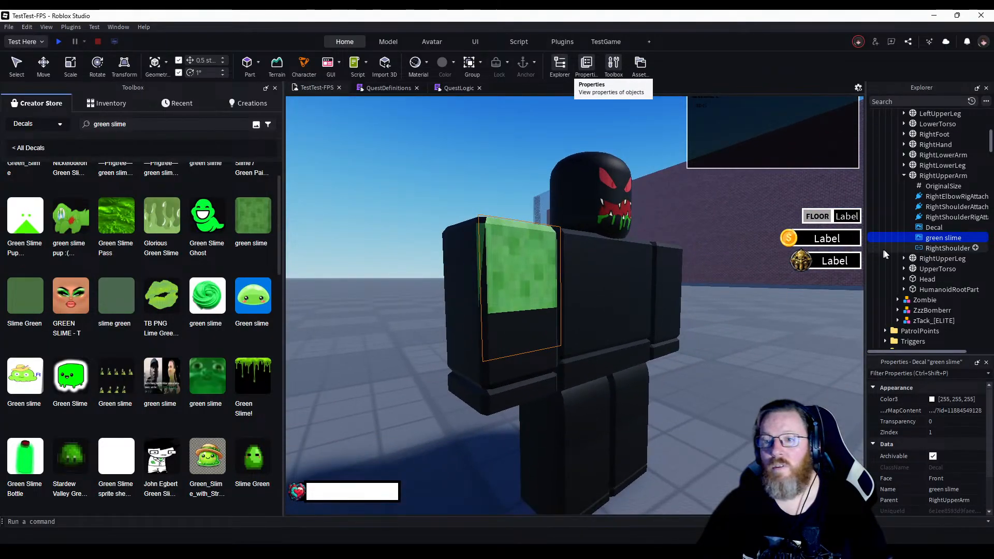
pyautogui.rightClick(942, 239)
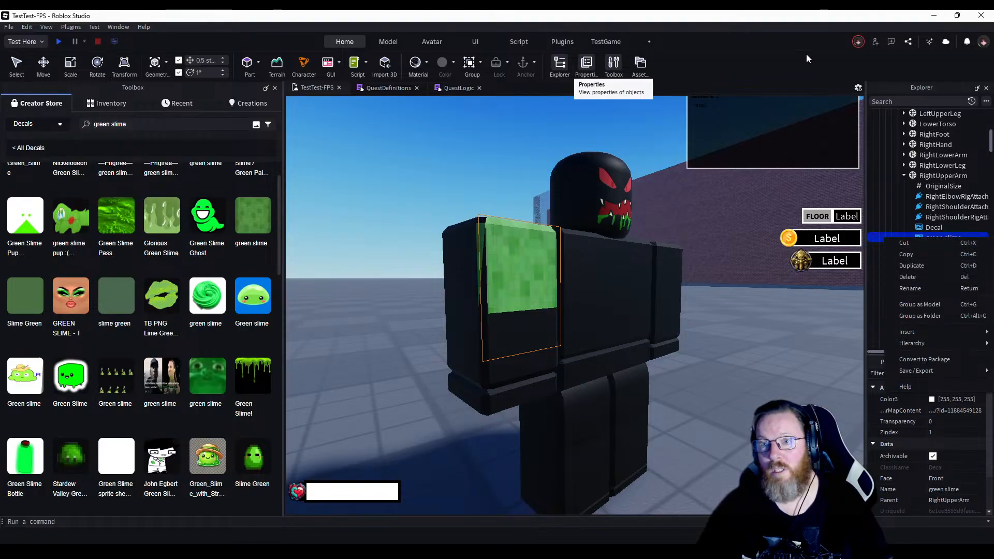
pyautogui.press('Escape')
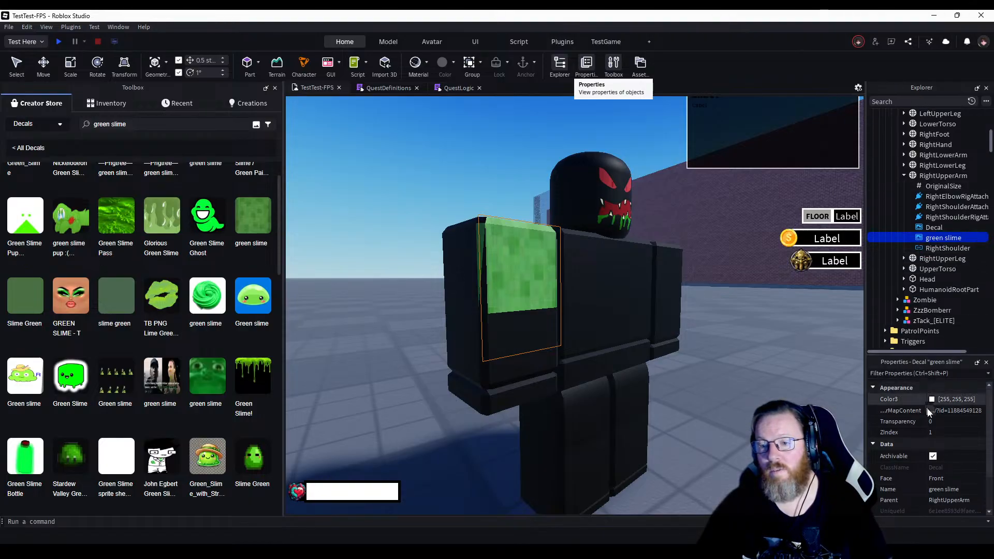
pyautogui.click(943, 479)
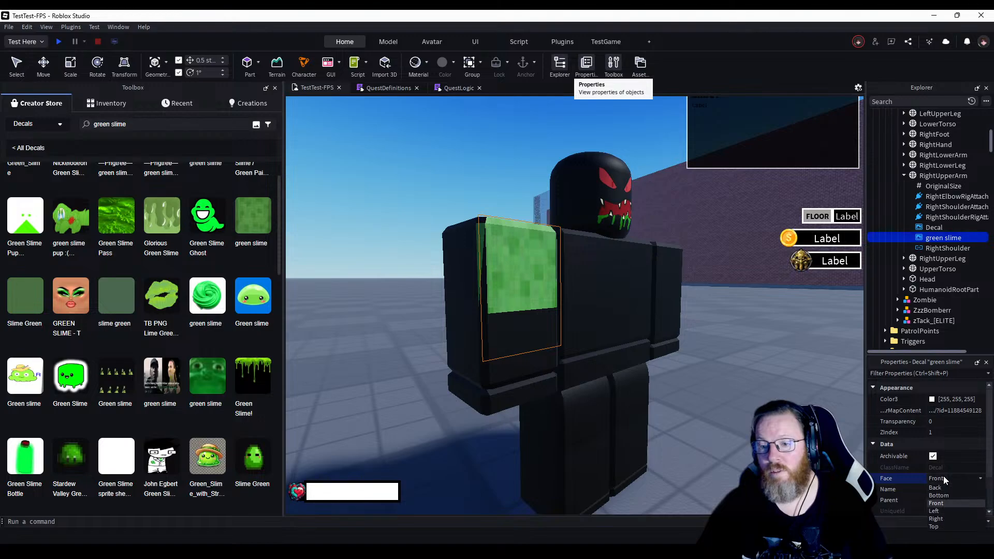
pyautogui.click(937, 526)
pyautogui.moveTo(703, 443); pyautogui.dragTo(688, 432, button='right')
pyautogui.scroll(2, 690, 435)
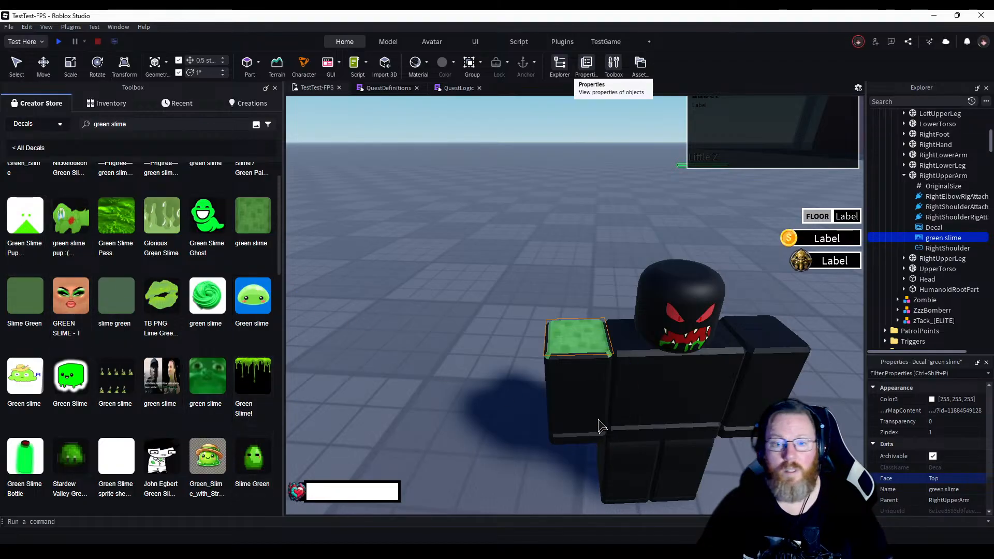
# Delete the blank Decal from RightUpperArm.
pyautogui.click(939, 227)
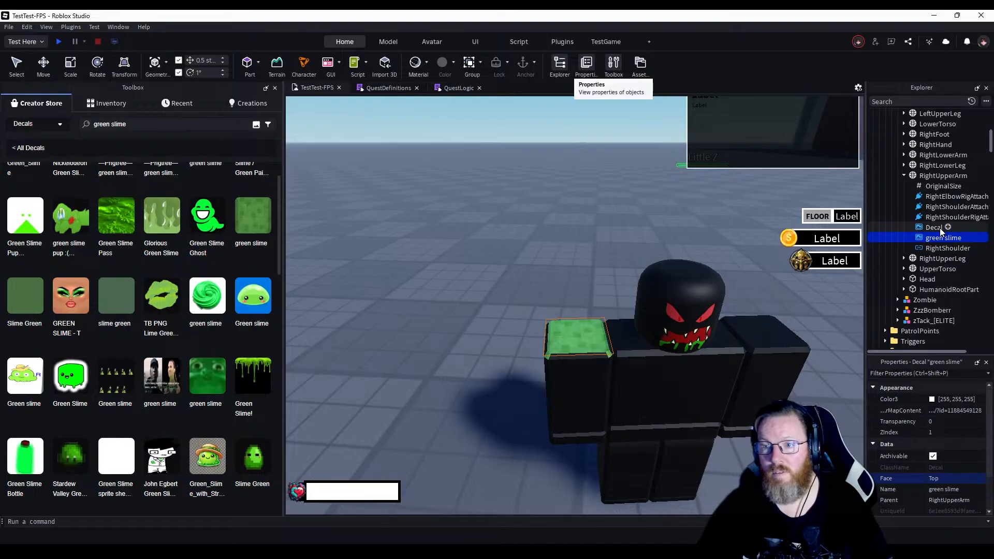
pyautogui.rightClick(934, 228)
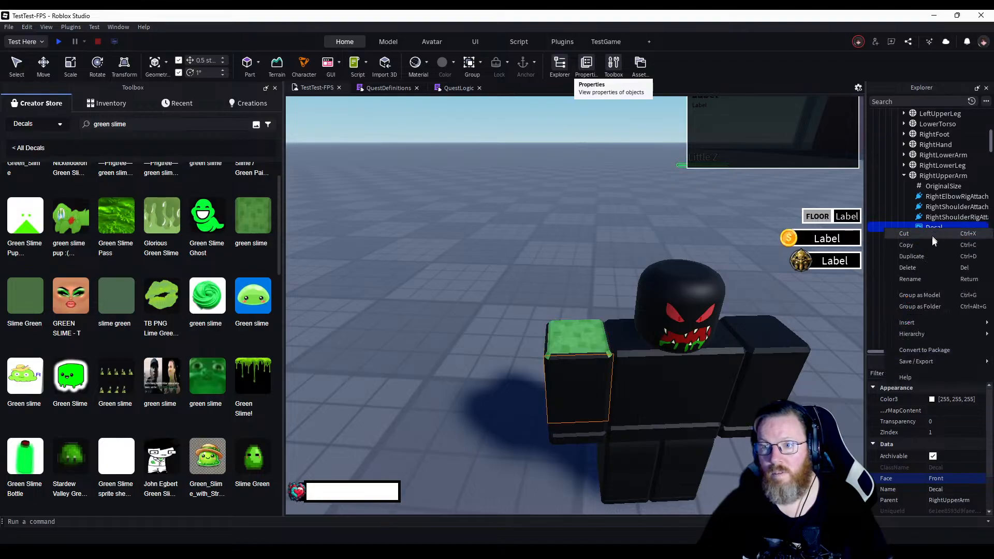
pyautogui.click(917, 268)
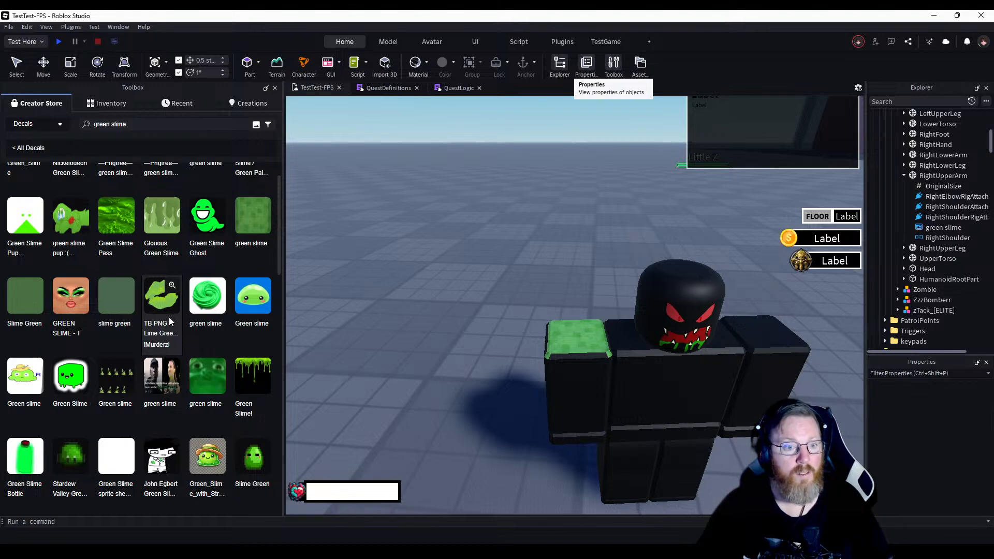
# Find the dripping "Green Slime!" decal among the green slime results and apply it to the front face of the enemy's RightUpperArm.
pyautogui.scroll(-3, 160, 325)
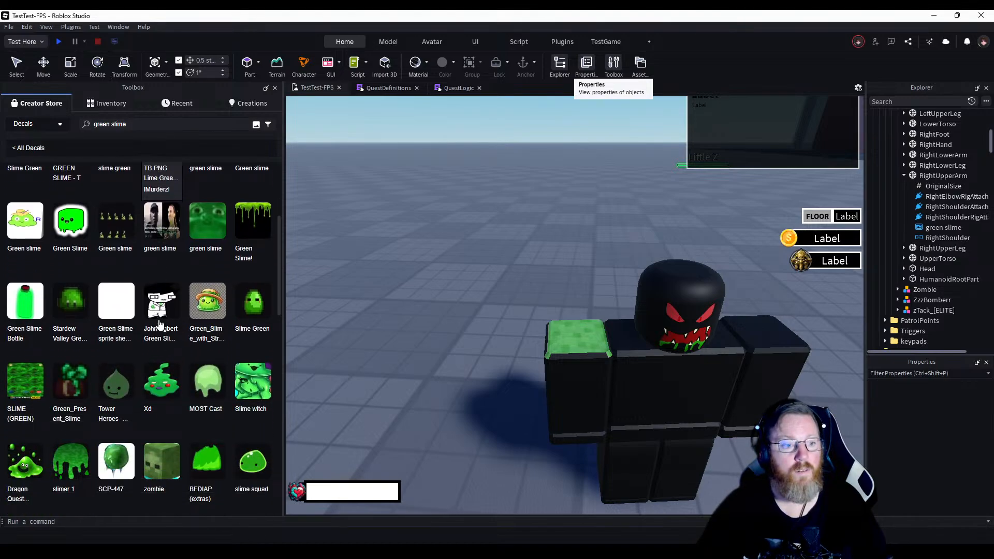
pyautogui.scroll(4, 160, 324)
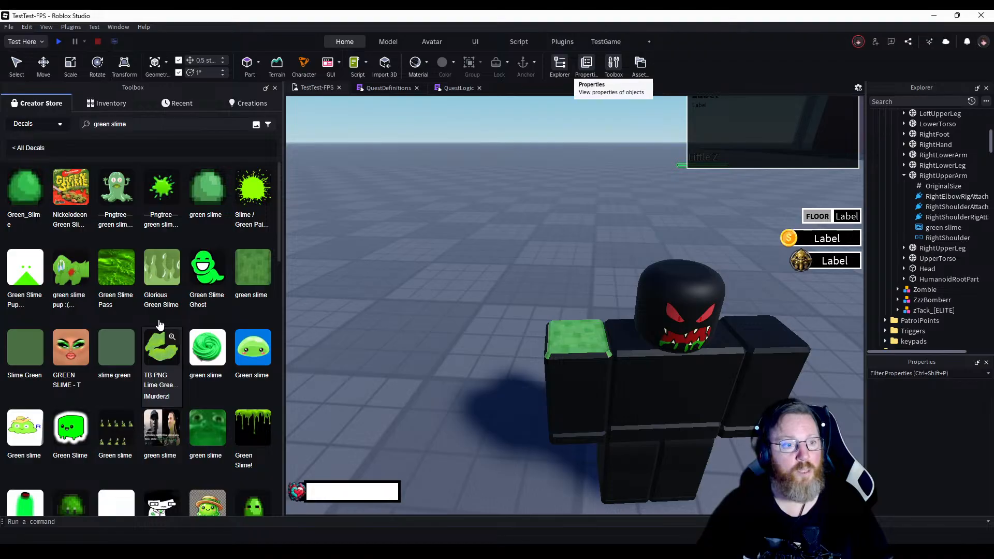
pyautogui.scroll(-8, 160, 324)
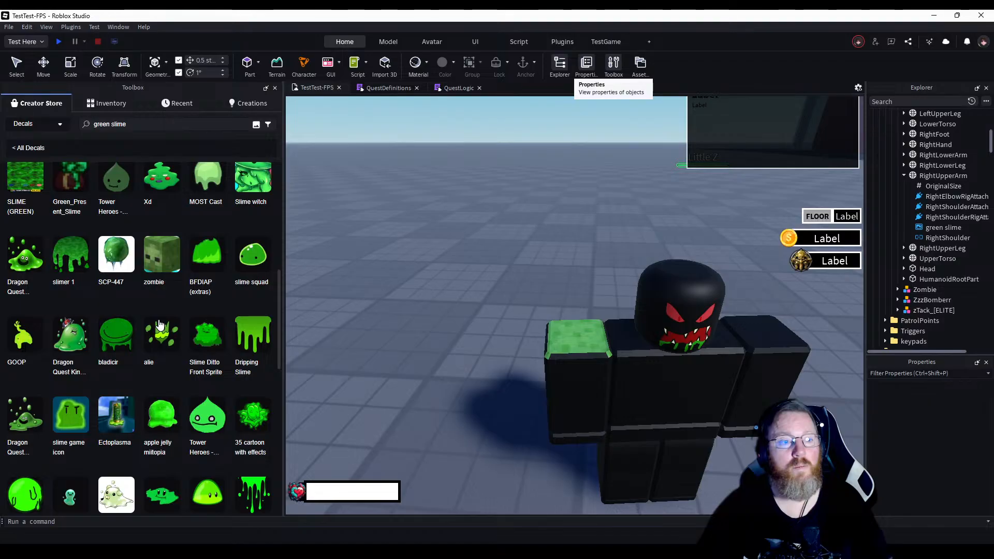
pyautogui.scroll(-4, 160, 325)
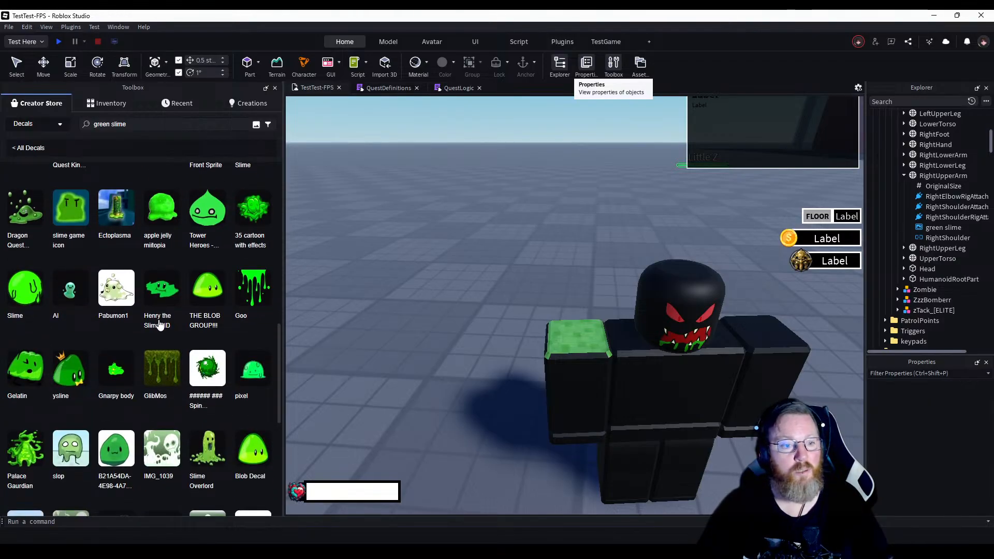
pyautogui.scroll(5, 160, 325)
pyautogui.scroll(2, 160, 325)
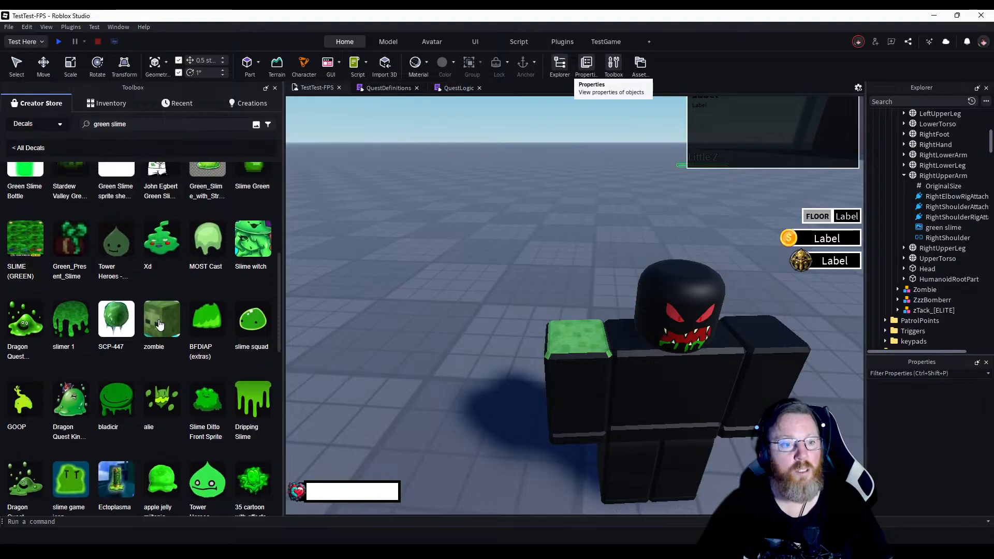
pyautogui.scroll(2, 160, 324)
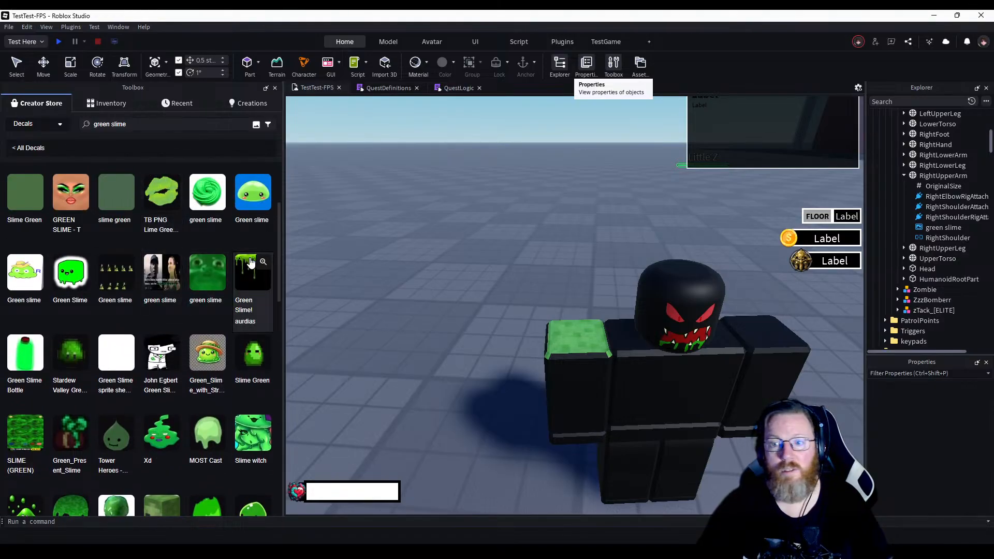
pyautogui.moveTo(250, 262); pyautogui.dragTo(582, 367)
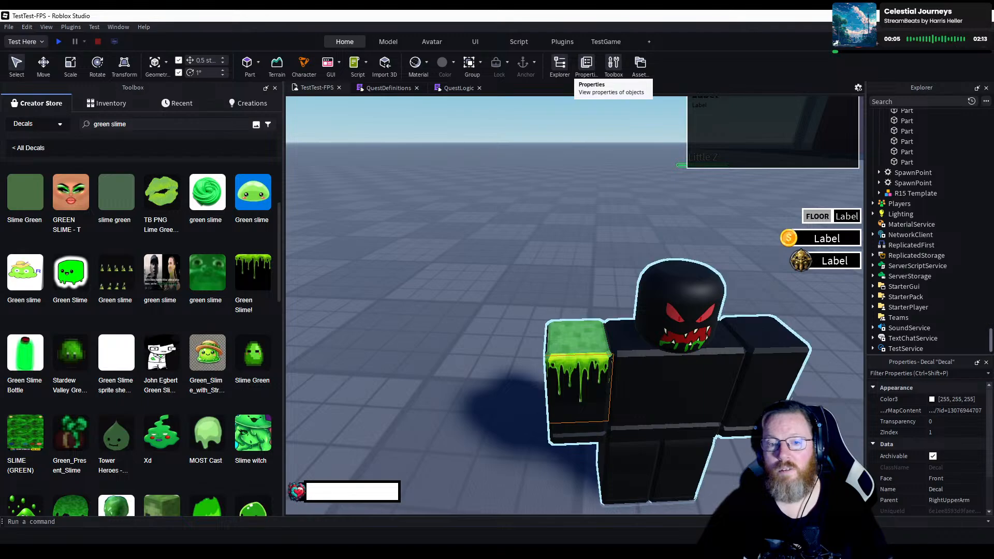
# Examine the top and front slime decals on the enemy's right upper arm from several distances and angles.
pyautogui.scroll(-6, 431, 345)
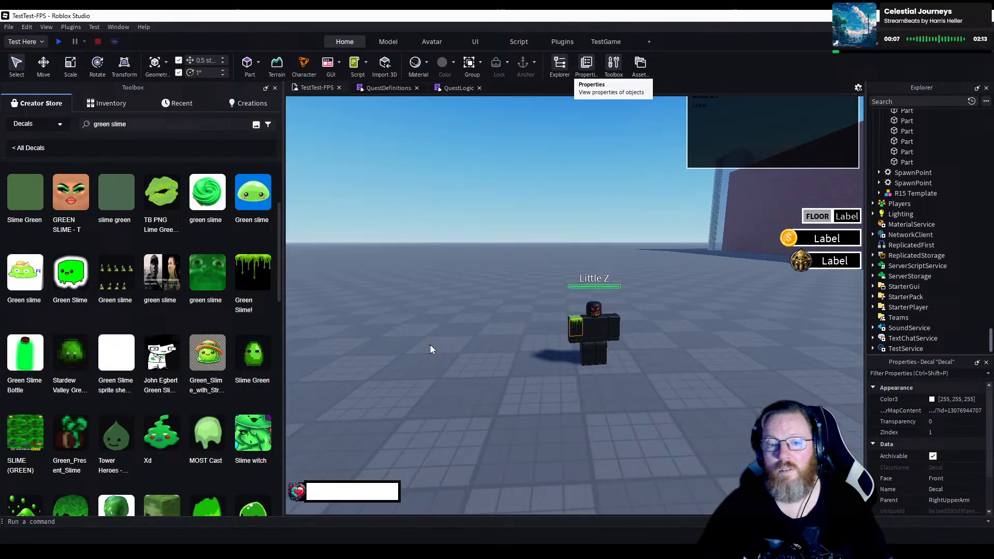
pyautogui.scroll(5, 431, 345)
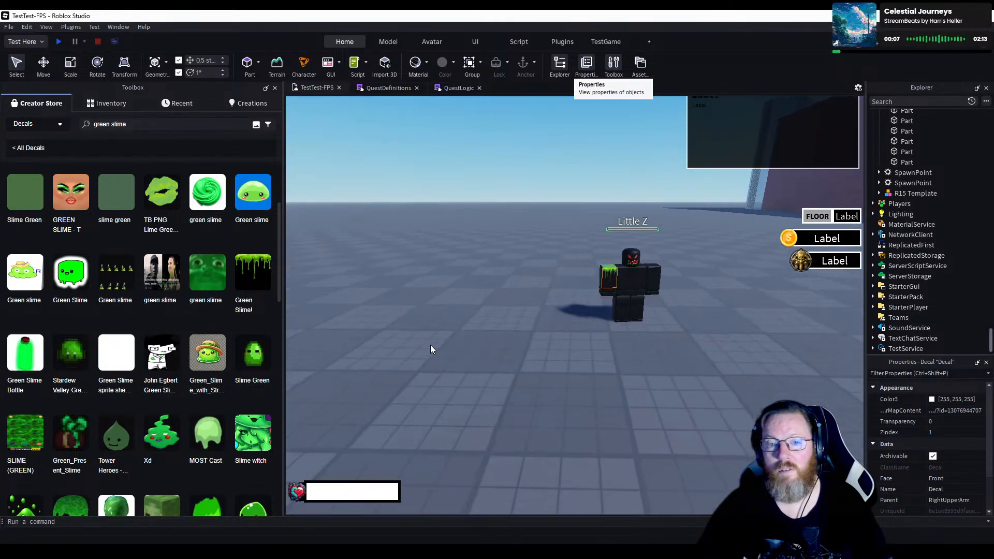
pyautogui.scroll(-3, 430, 345)
pyautogui.moveTo(430, 345); pyautogui.dragTo(431, 345, button='right')
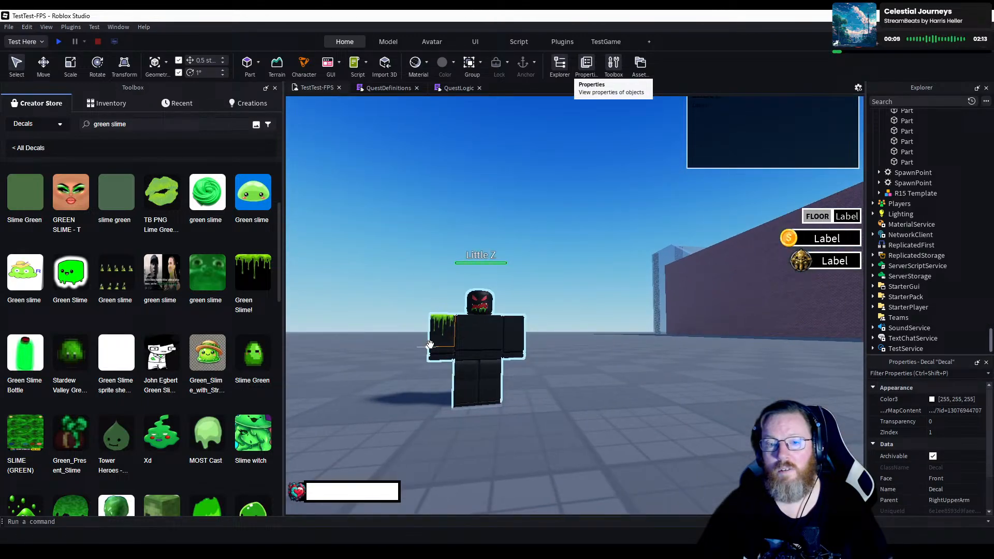
pyautogui.scroll(-3, 430, 344)
pyautogui.scroll(6, 430, 345)
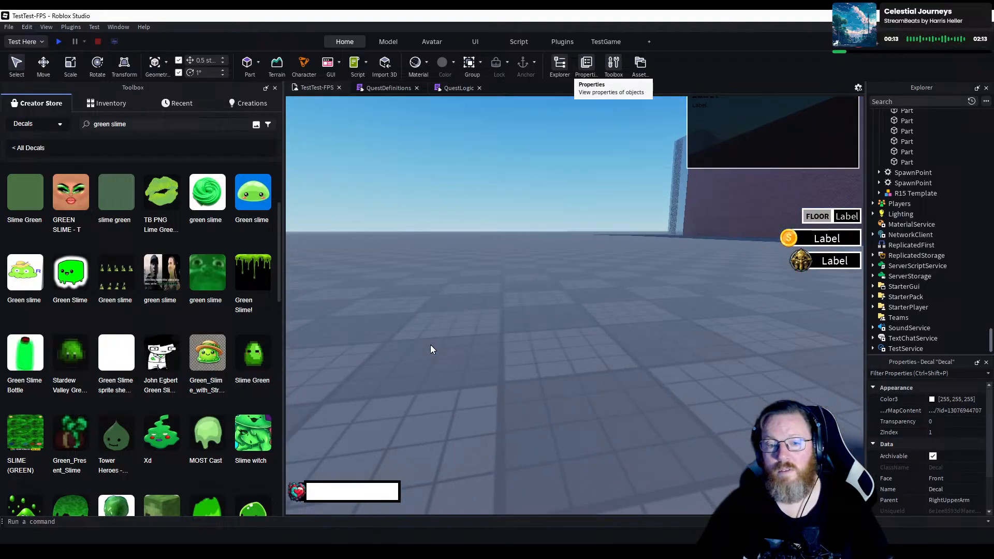
pyautogui.scroll(4, 430, 345)
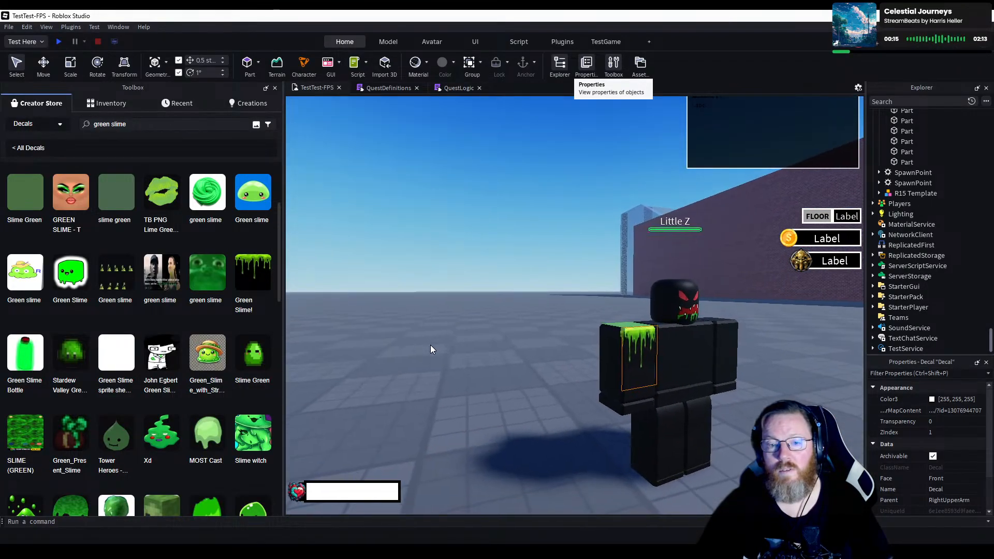
pyautogui.press('d')
pyautogui.press('a')
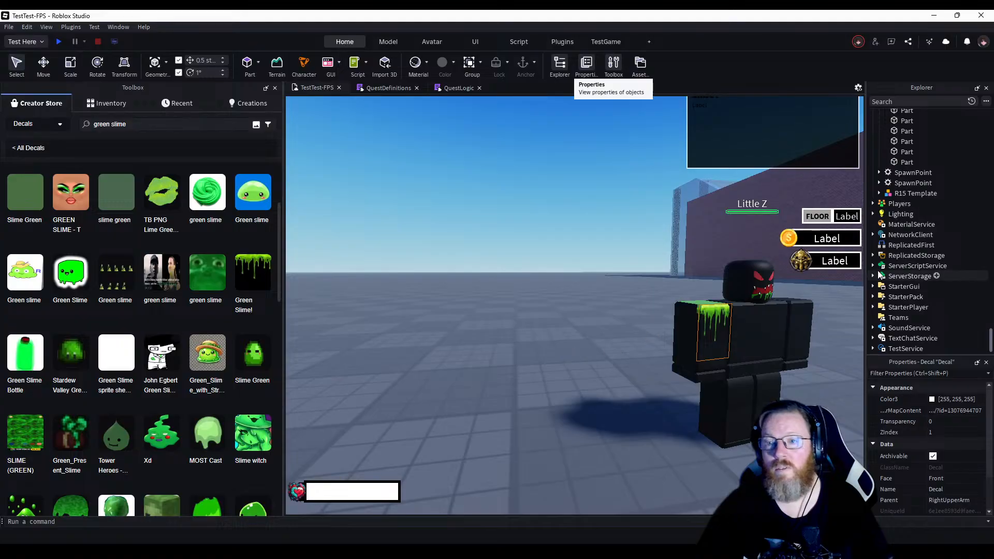
# Select the enemy's RightUpperArm and rename its front dripping-slime Decal to SlimeSide_1.
pyautogui.click(716, 317)
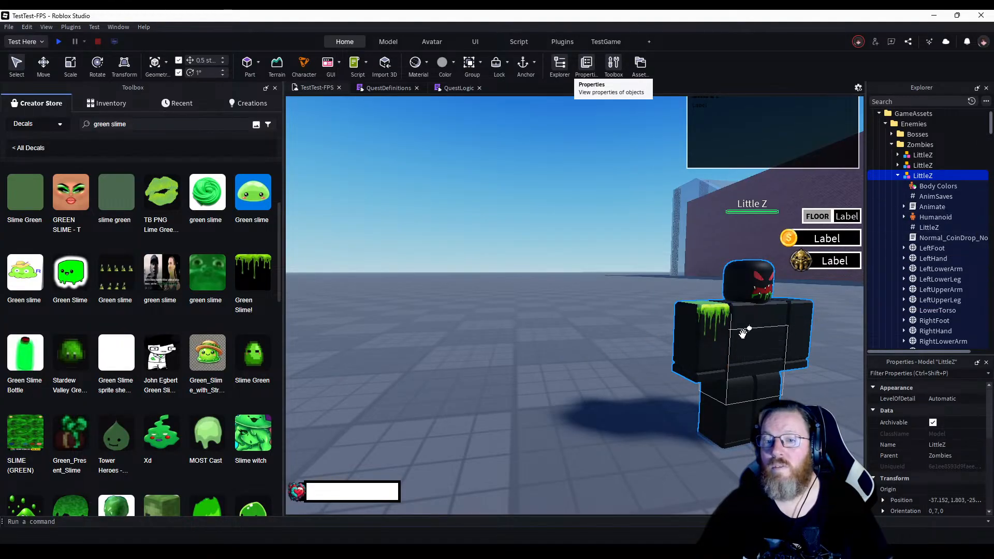
pyautogui.click(708, 327)
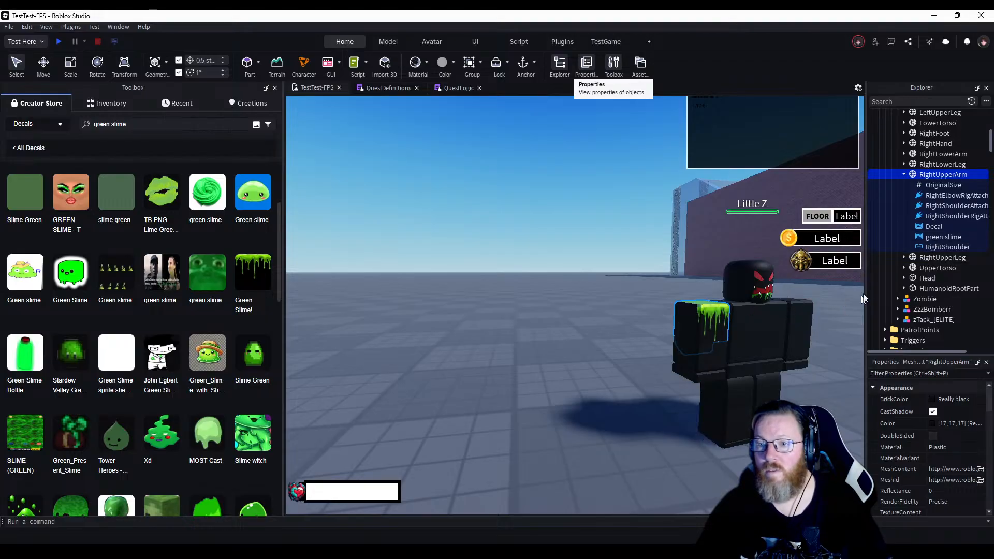
pyautogui.click(939, 237)
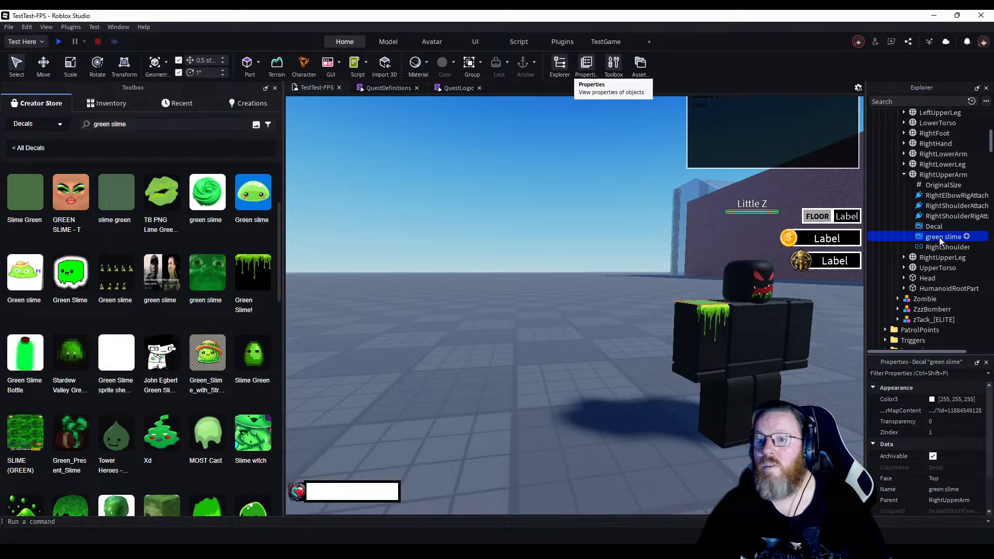
pyautogui.click(939, 228)
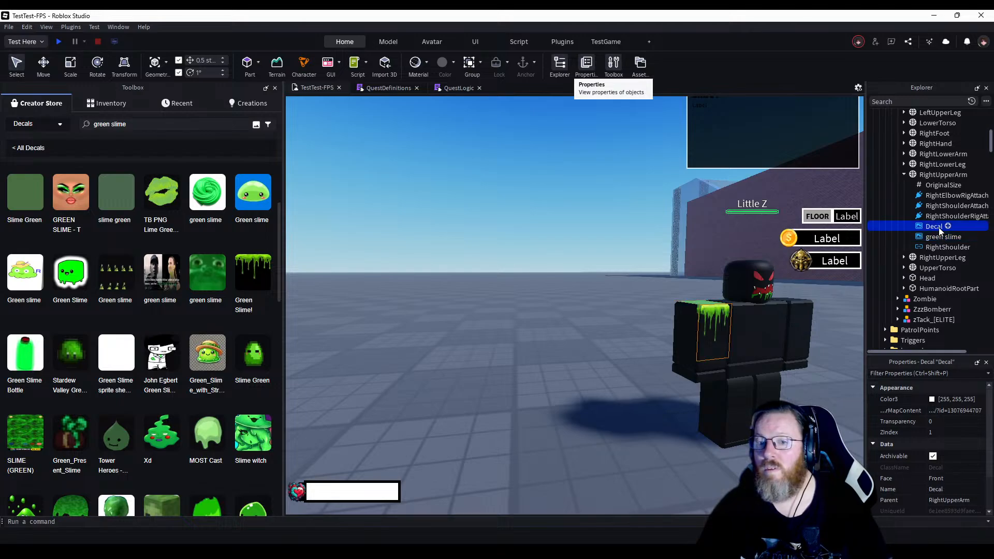
pyautogui.rightClick(939, 228)
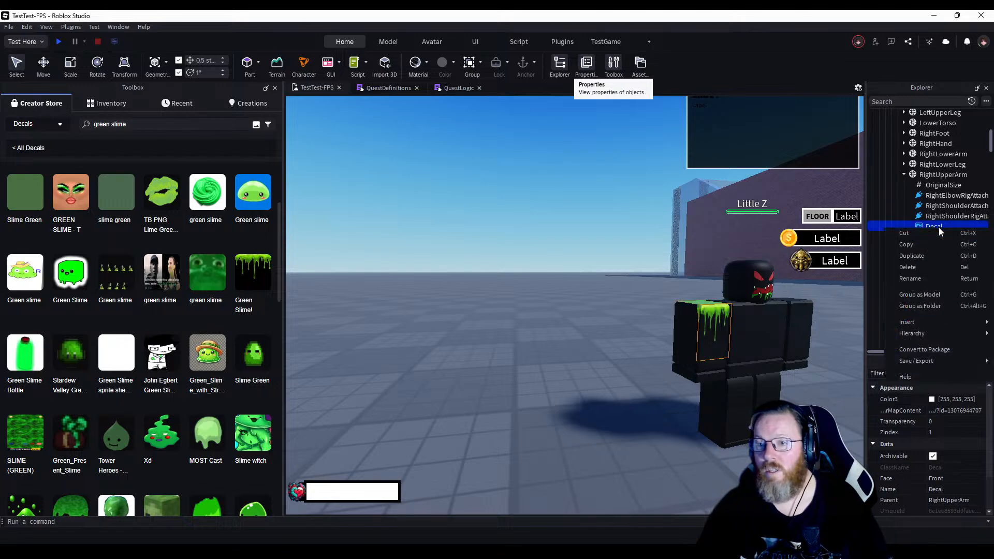
pyautogui.click(905, 278)
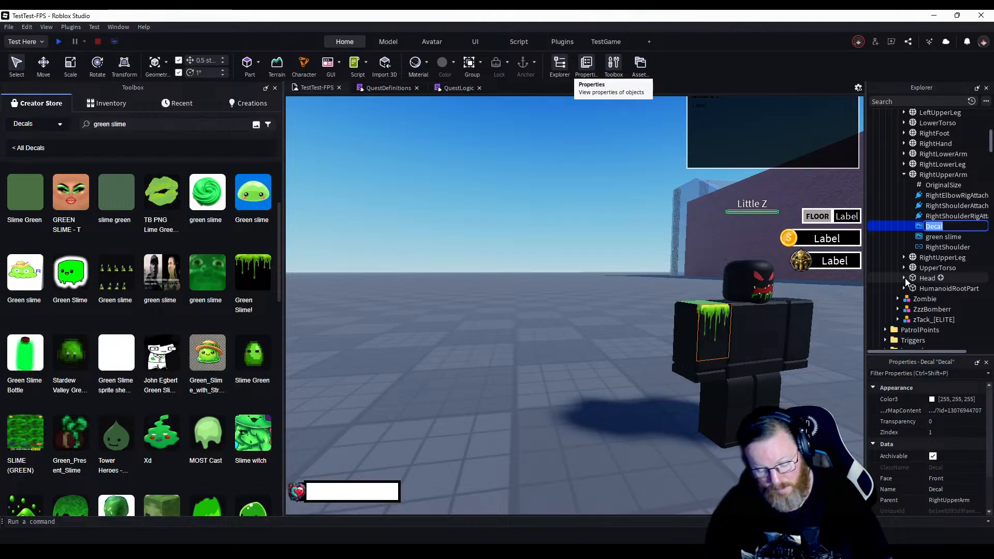
pyautogui.write('Slime')
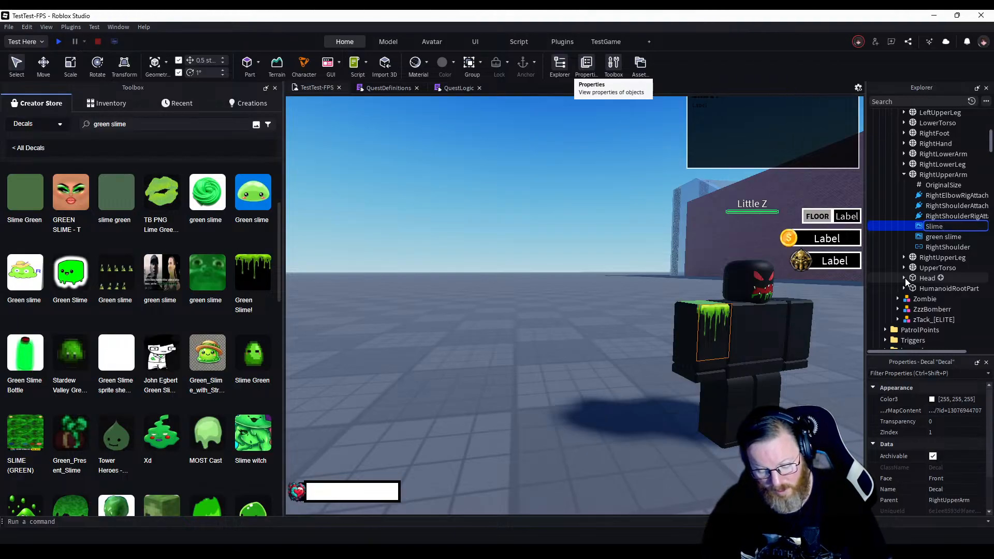
pyautogui.write('Side_1')
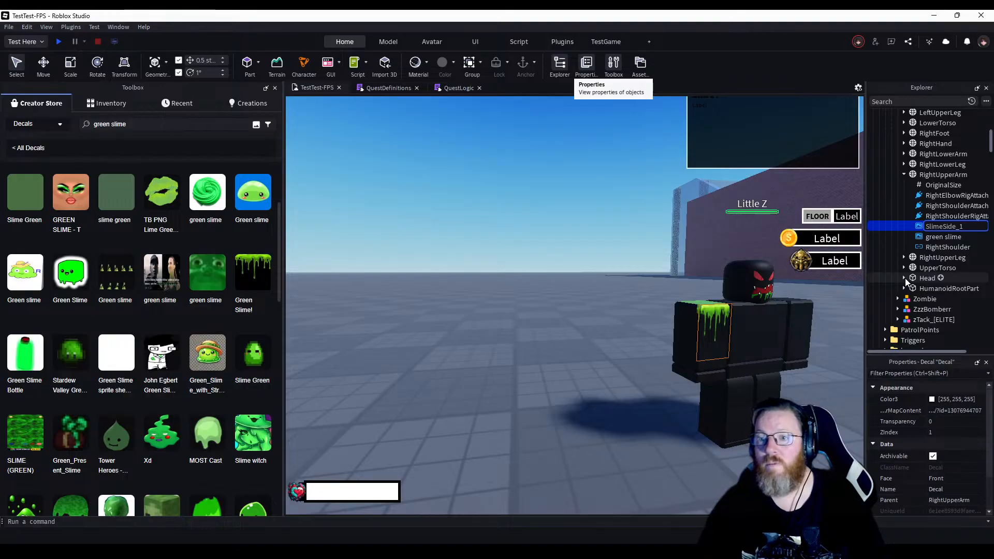
pyautogui.press('Return')
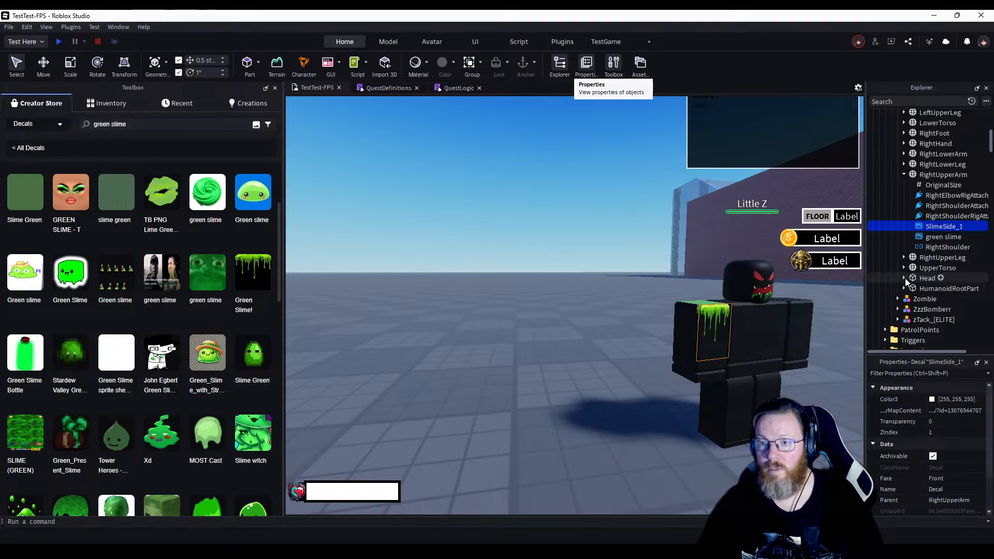
# Duplicate the SlimeSide_1 decal within RightUpperArm and rename the copy SlimeSide_2.
pyautogui.rightClick(886, 226)
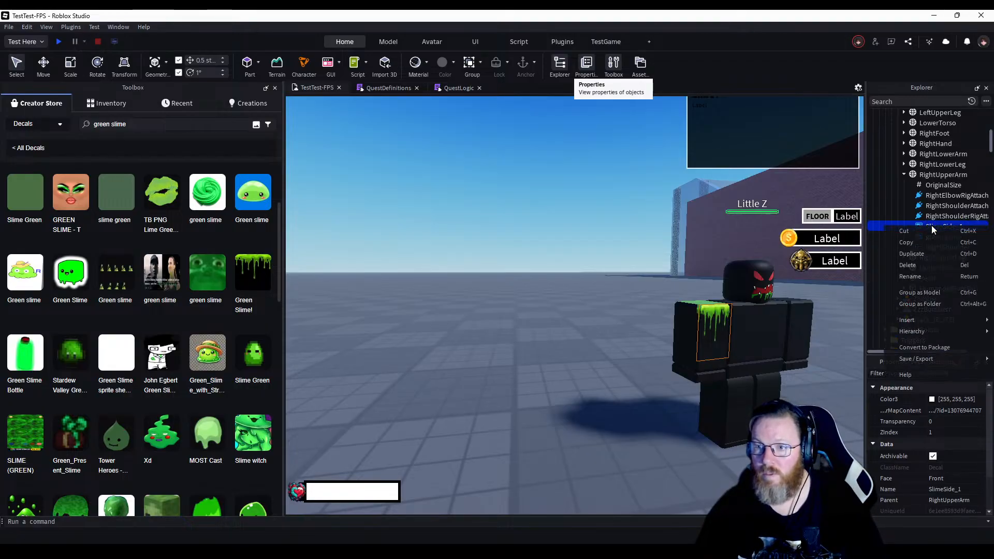
pyautogui.click(914, 253)
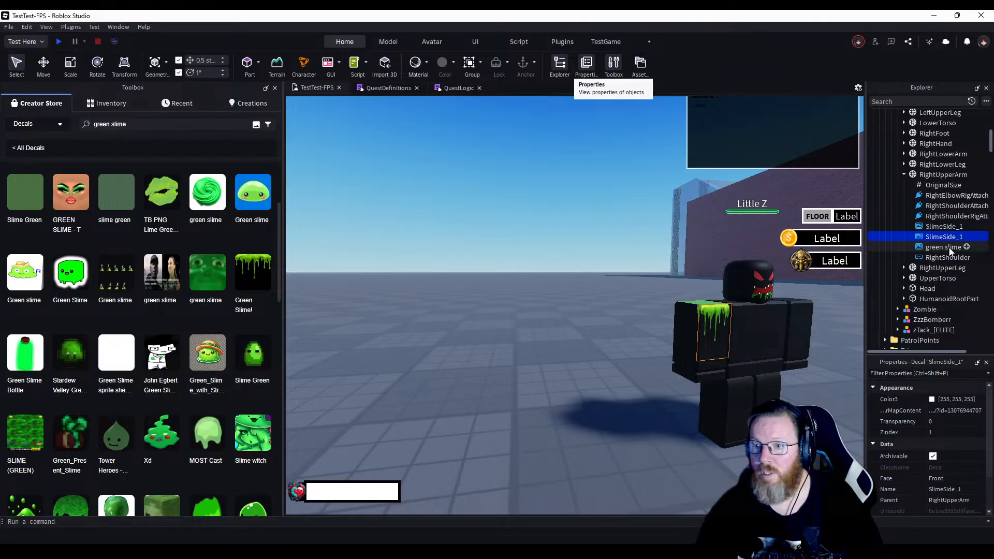
pyautogui.rightClick(962, 237)
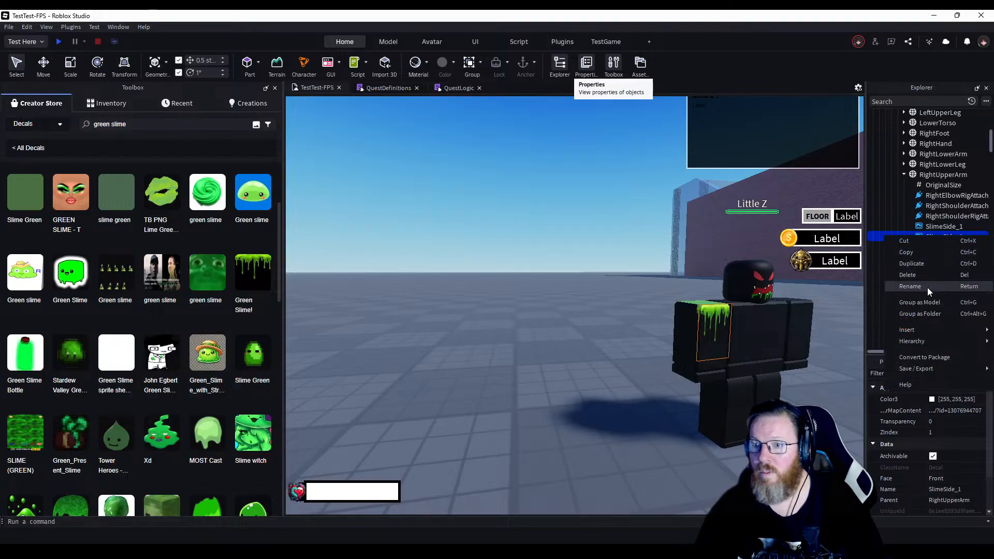
pyautogui.click(928, 287)
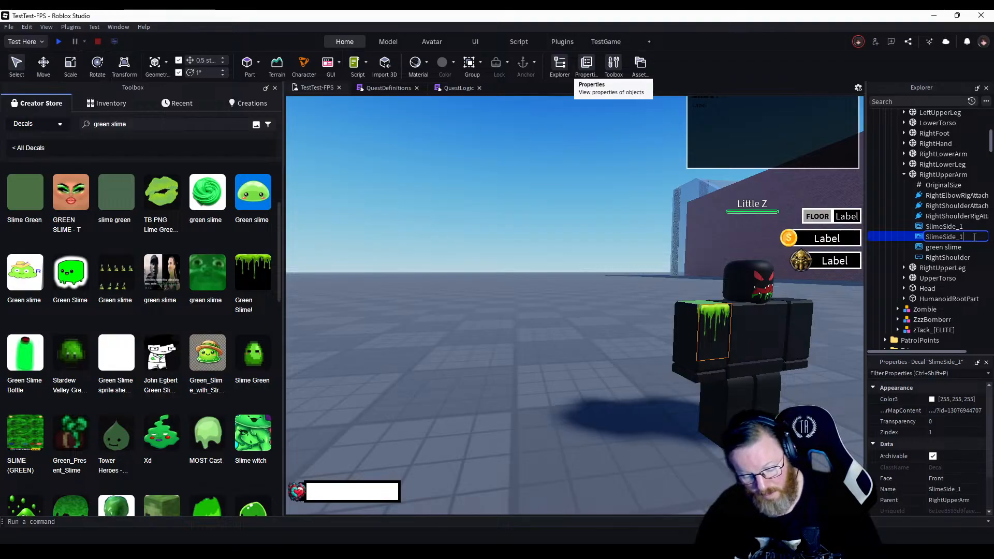
pyautogui.press('Return')
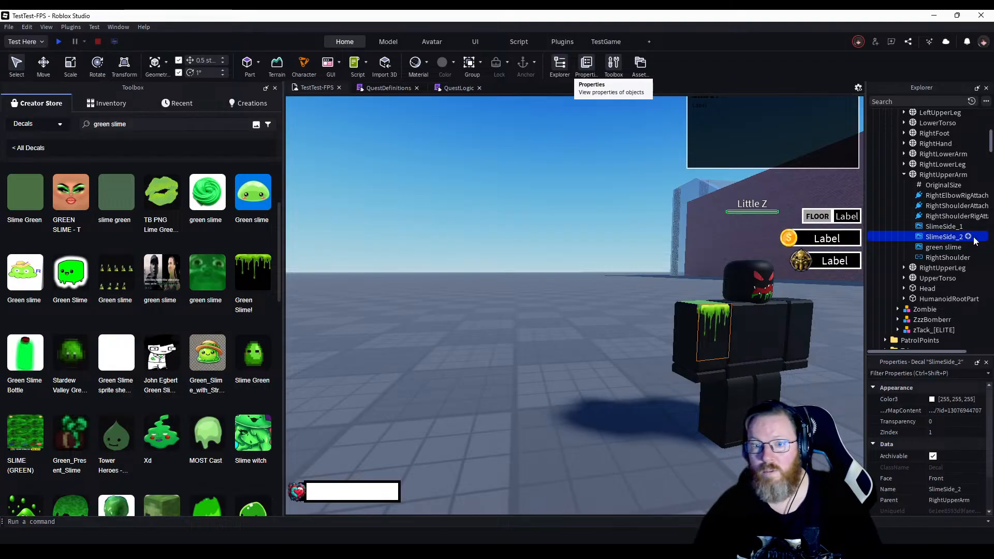
# Set the SlimeSide_2 decal's Face to Right so it covers the outer side of the enemy's right upper arm.
pyautogui.click(933, 479)
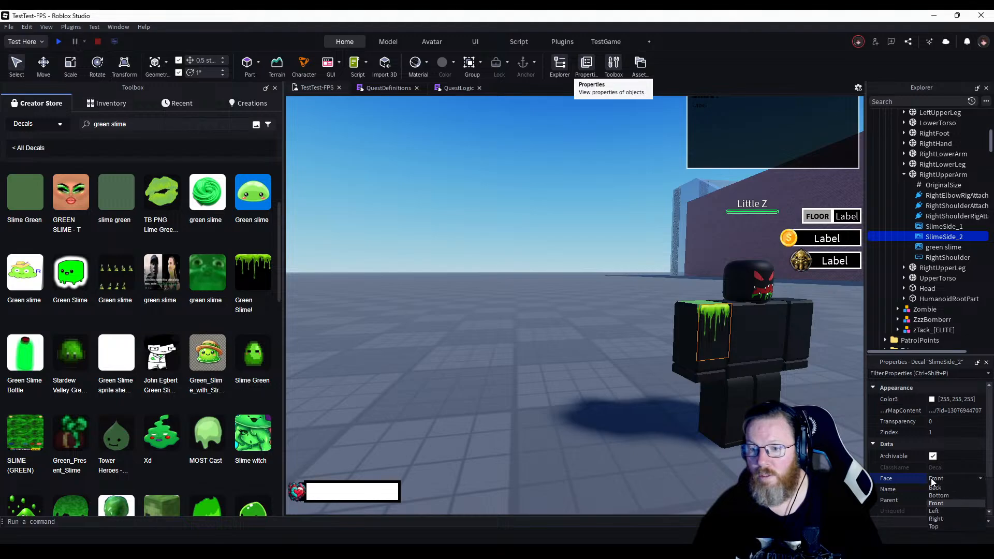
pyautogui.click(935, 512)
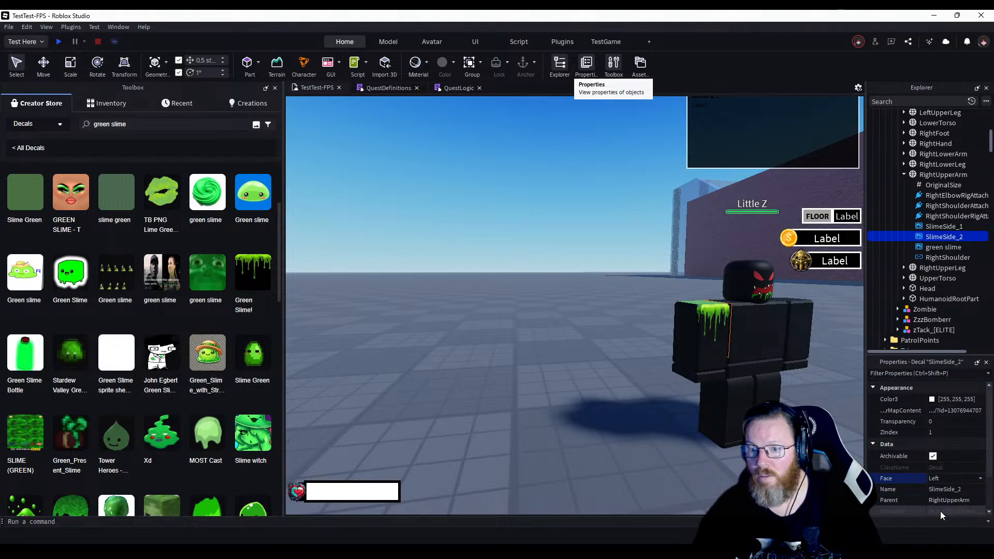
pyautogui.click(939, 478)
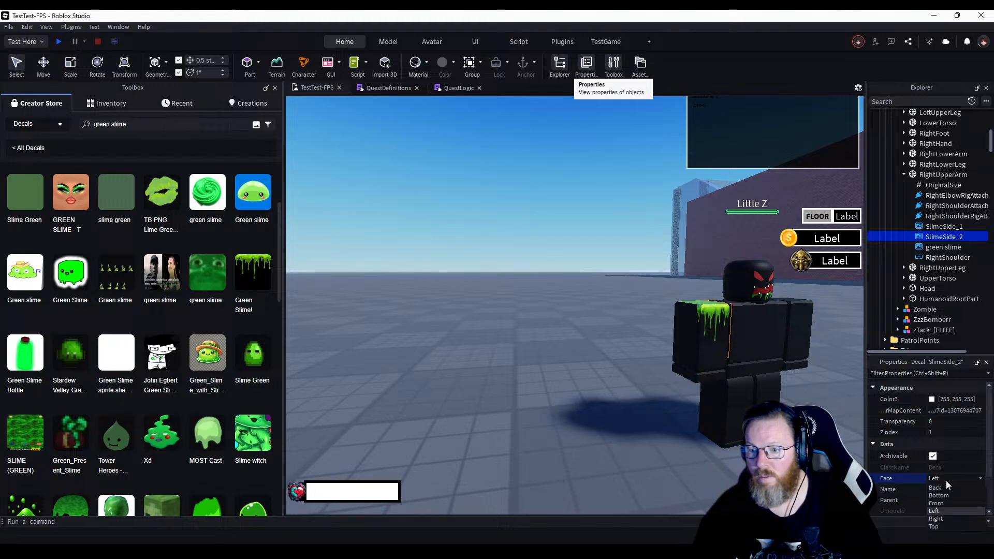
pyautogui.click(940, 519)
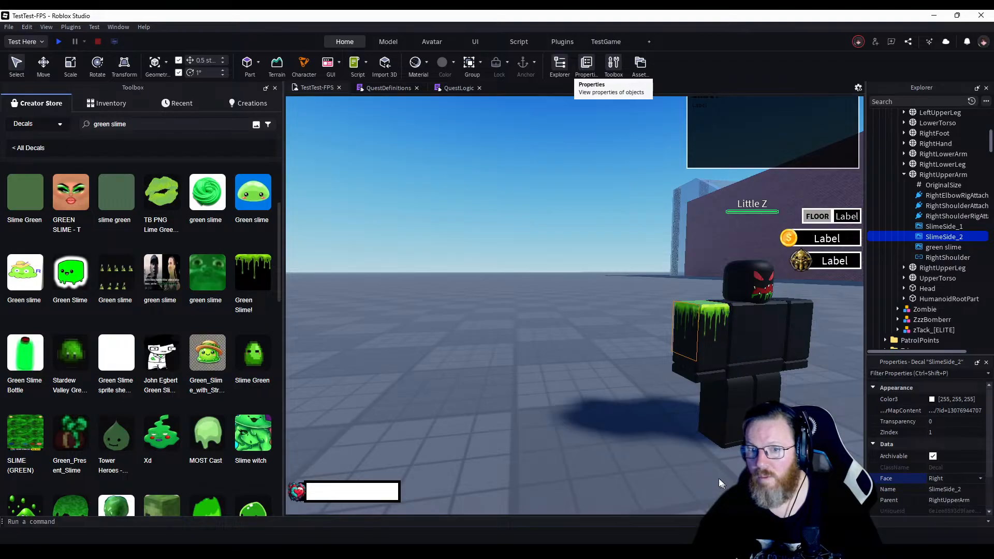
pyautogui.click(533, 449)
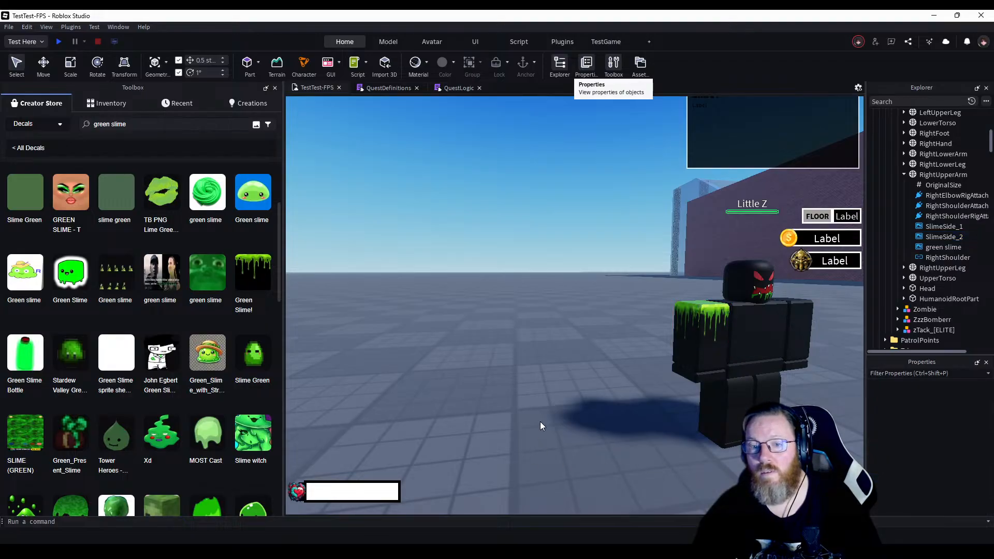
pyautogui.moveTo(539, 421); pyautogui.dragTo(539, 422, button='right')
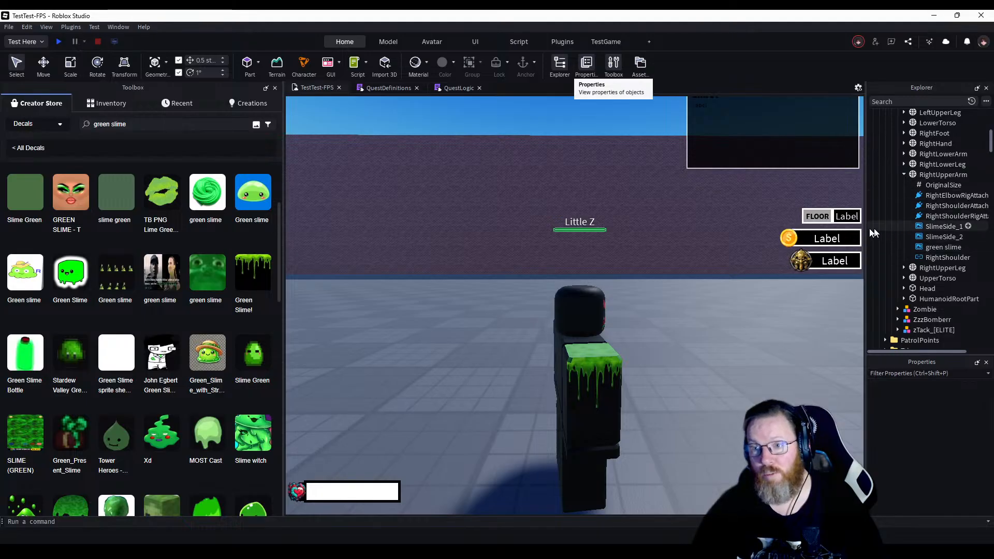
# Duplicate the SlimeSide_2 decal within RightUpperArm and rename the copy SlimeSide_3.
pyautogui.click(951, 238)
pyautogui.rightClick(952, 238)
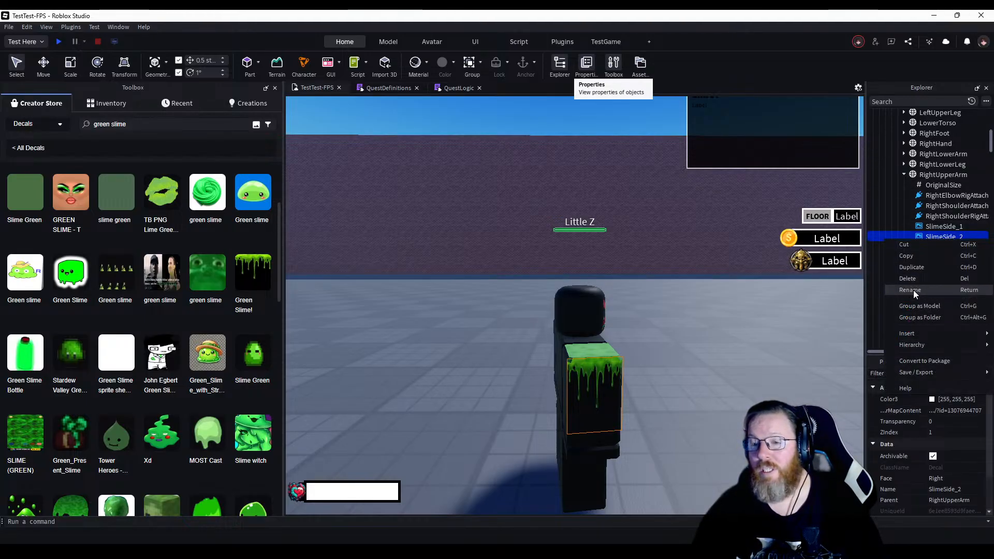
pyautogui.click(909, 272)
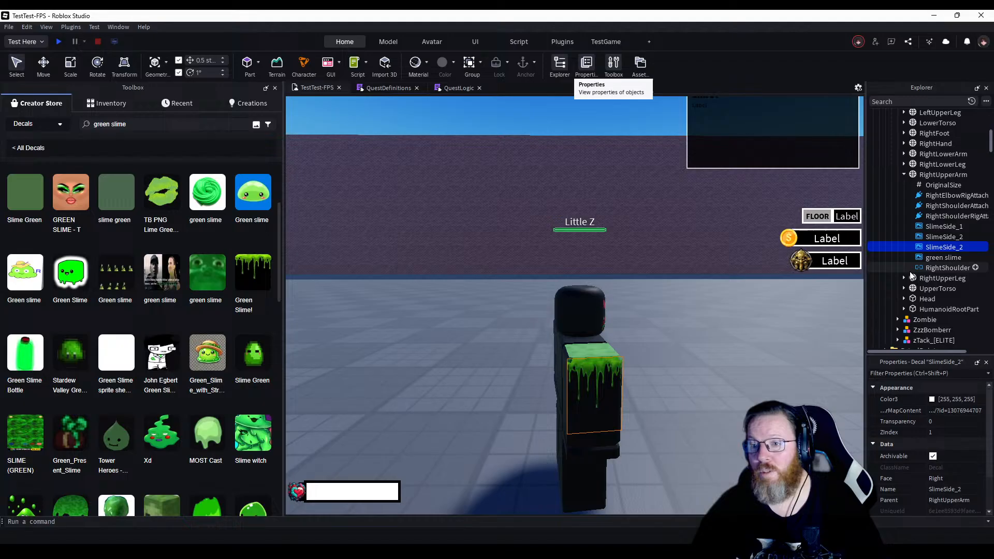
pyautogui.rightClick(935, 247)
pyautogui.click(918, 299)
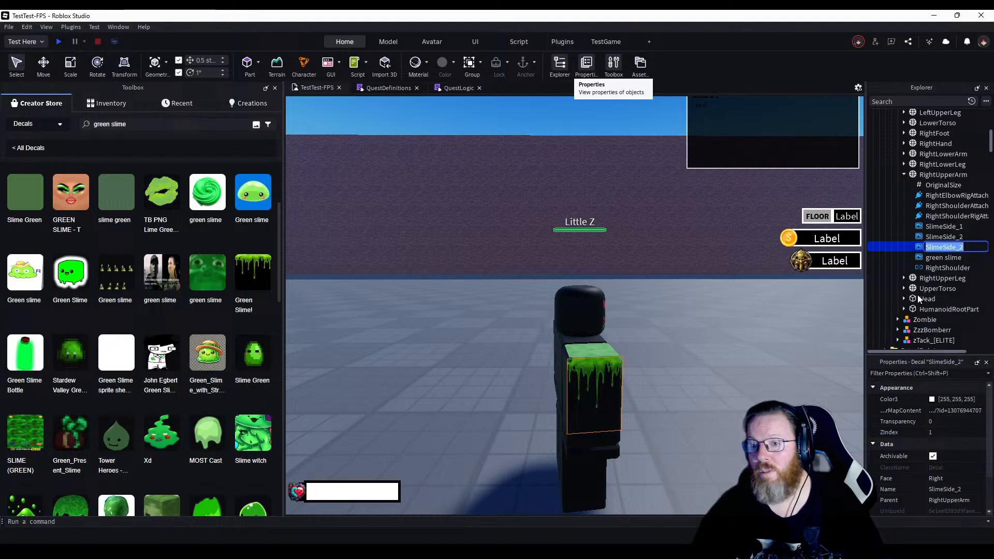
pyautogui.click(979, 248)
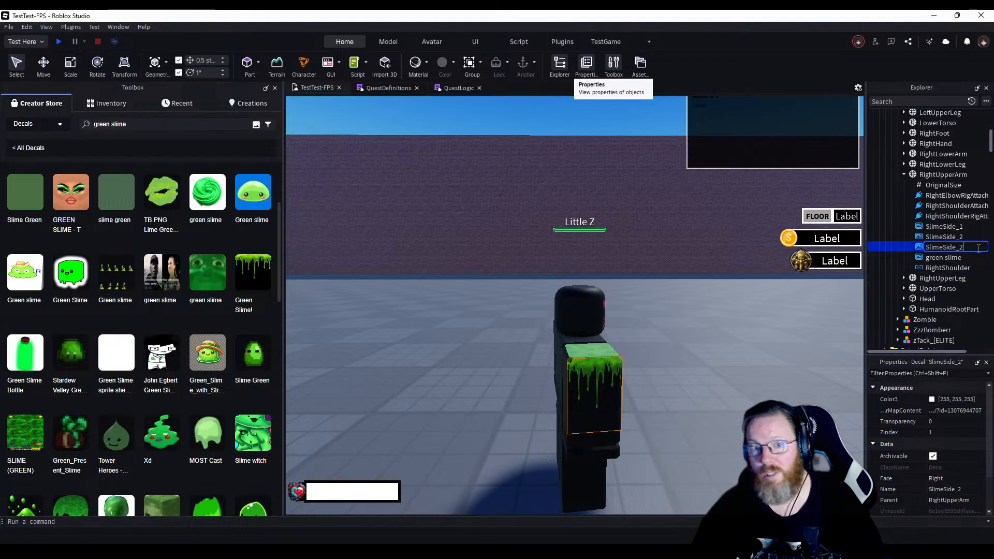
pyautogui.press('BackSpace')
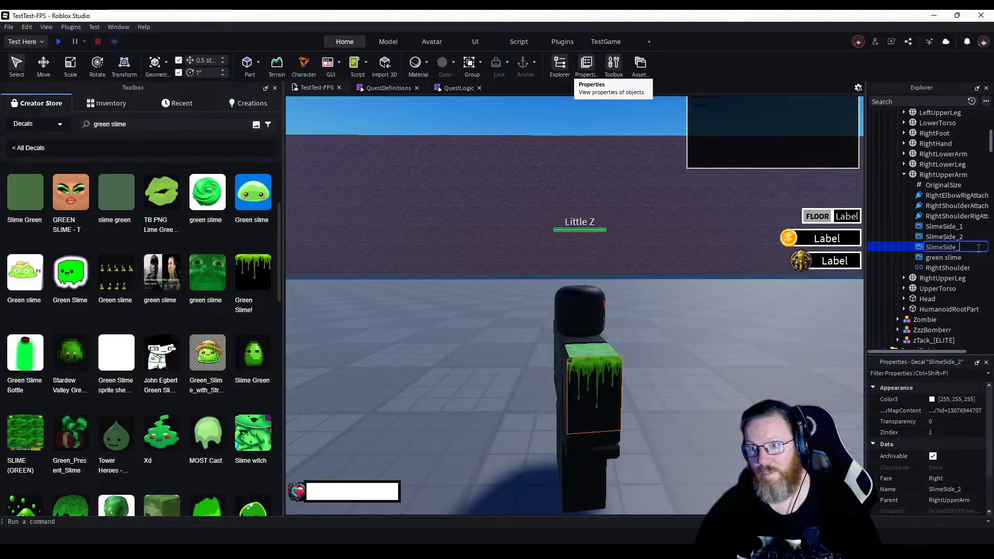
pyautogui.write('3')
pyautogui.press('Return')
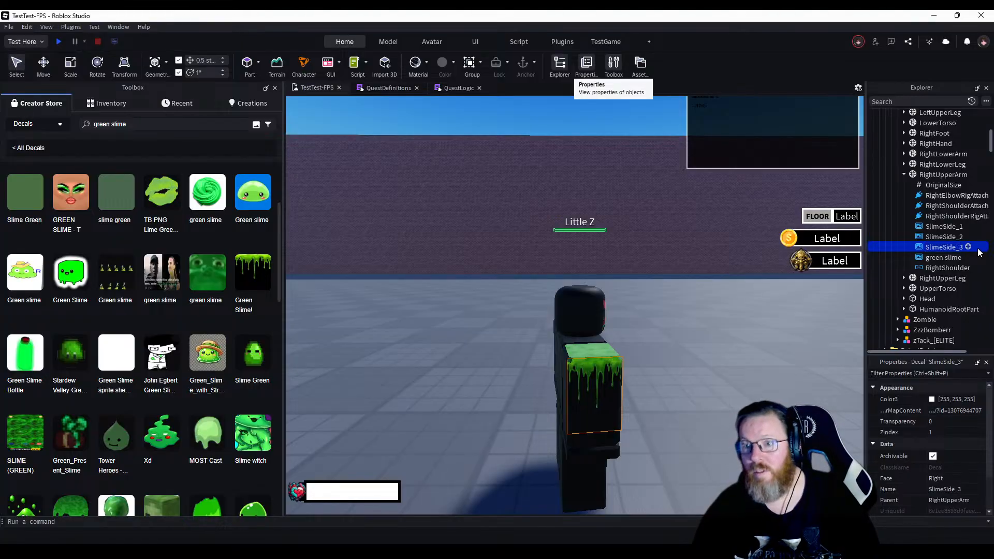
# Rename the slime-covered LittleZ model in the Zombies folder to LittleZ_RadioActive.
pyautogui.scroll(5, 930, 186)
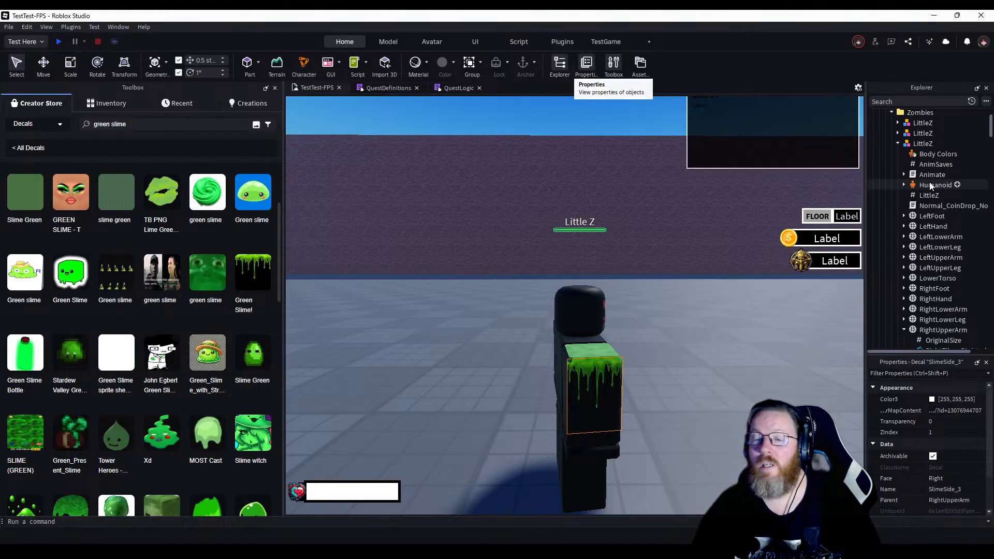
pyautogui.scroll(2, 930, 187)
pyautogui.click(925, 207)
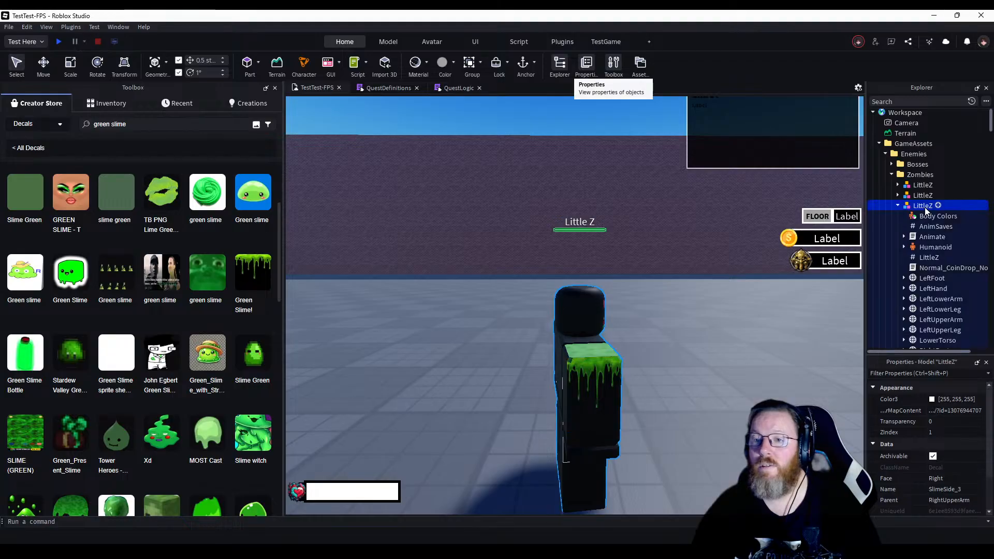
pyautogui.rightClick(927, 211)
pyautogui.click(907, 258)
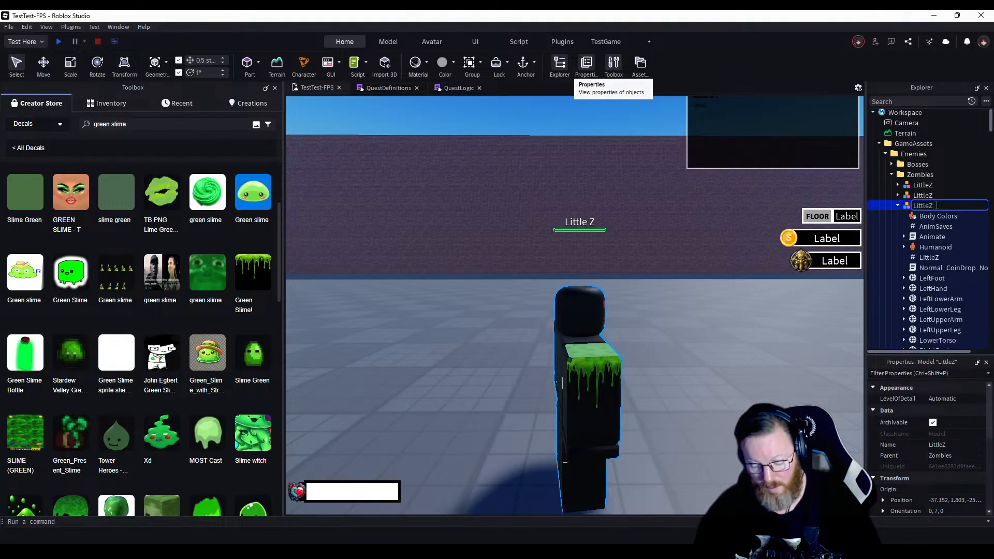
pyautogui.write('_RadioActive')
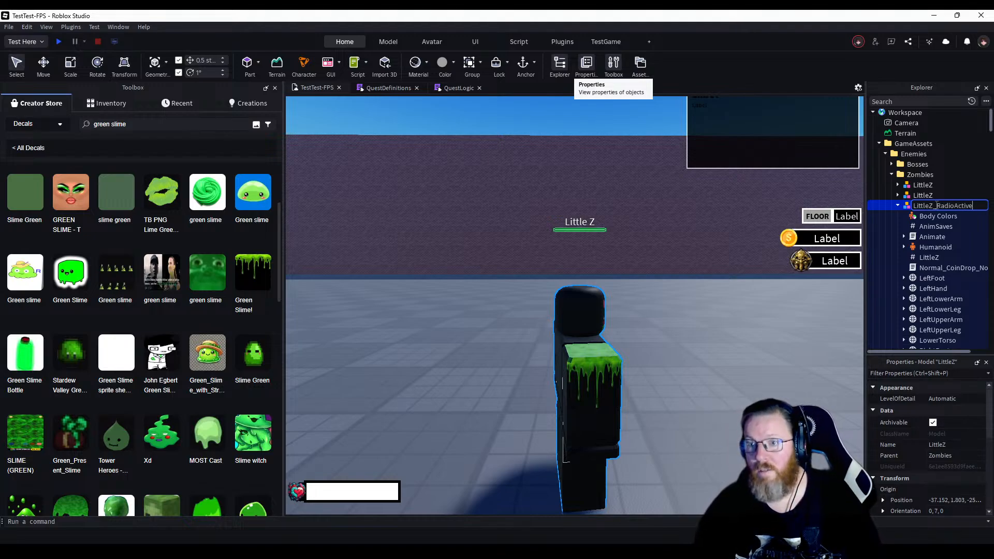
pyautogui.press('Return')
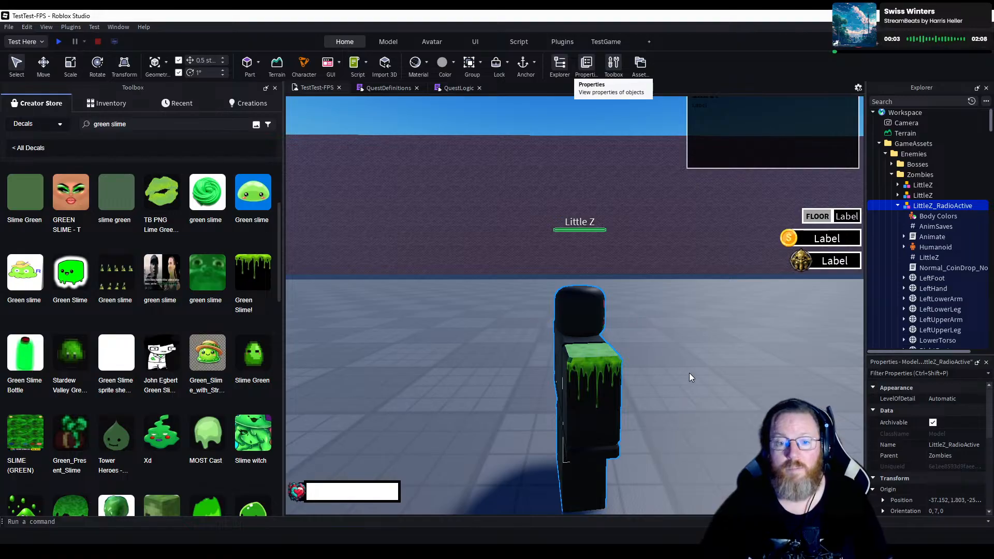
# Select the SlimeSide_3 decal in RightUpperArm and set its Face to Back.
pyautogui.moveTo(689, 372); pyautogui.dragTo(699, 377, button='right')
pyautogui.scroll(-3, 918, 237)
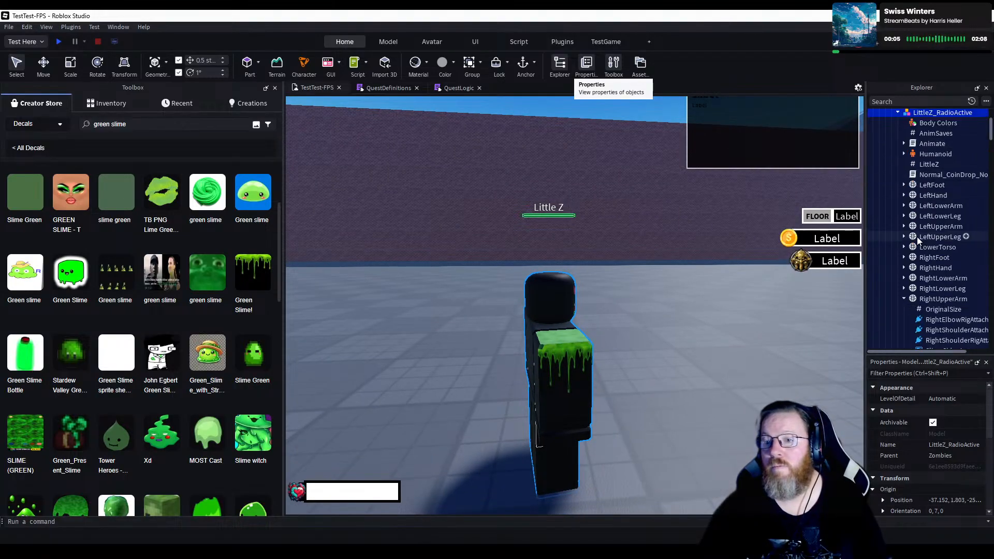
pyautogui.scroll(-3, 917, 240)
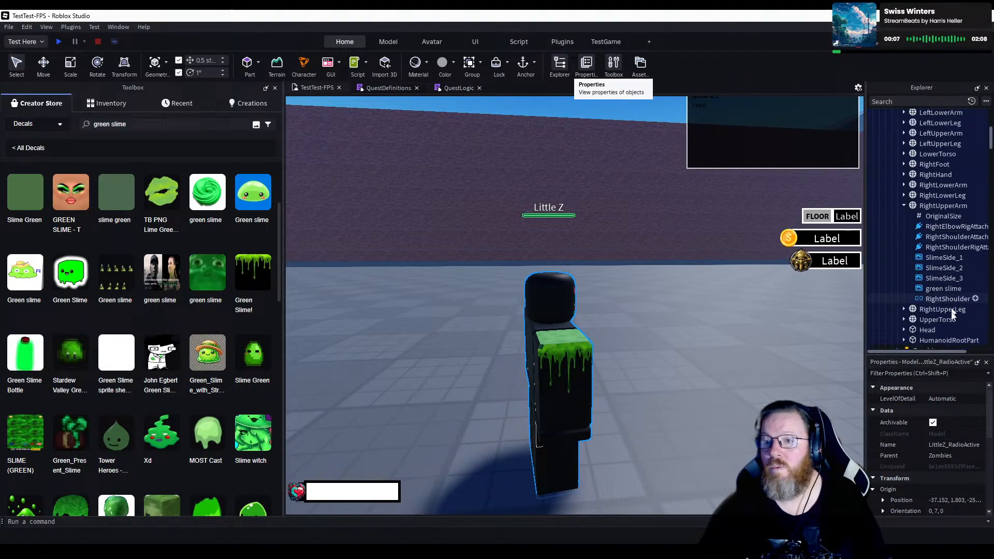
pyautogui.click(948, 280)
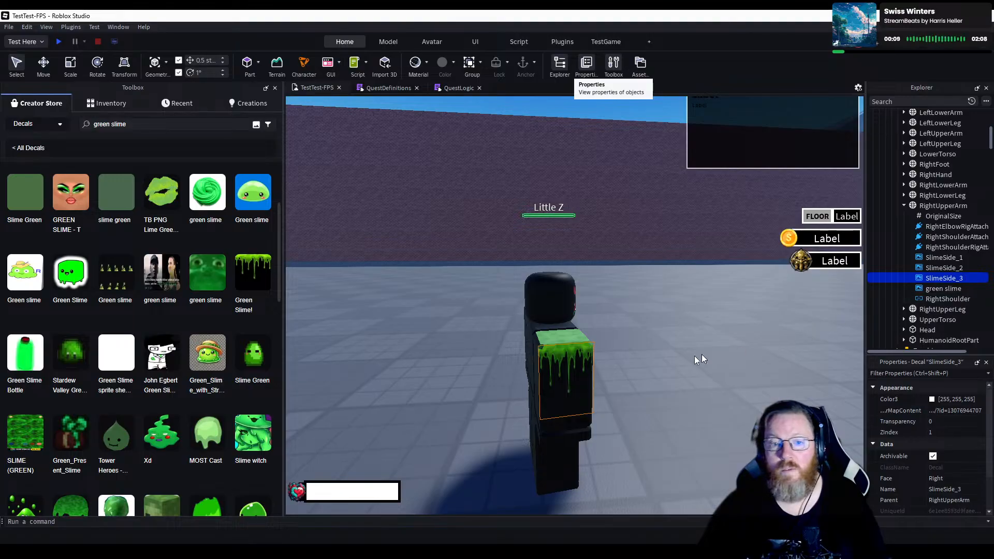
pyautogui.moveTo(695, 352); pyautogui.dragTo(694, 353, button='right')
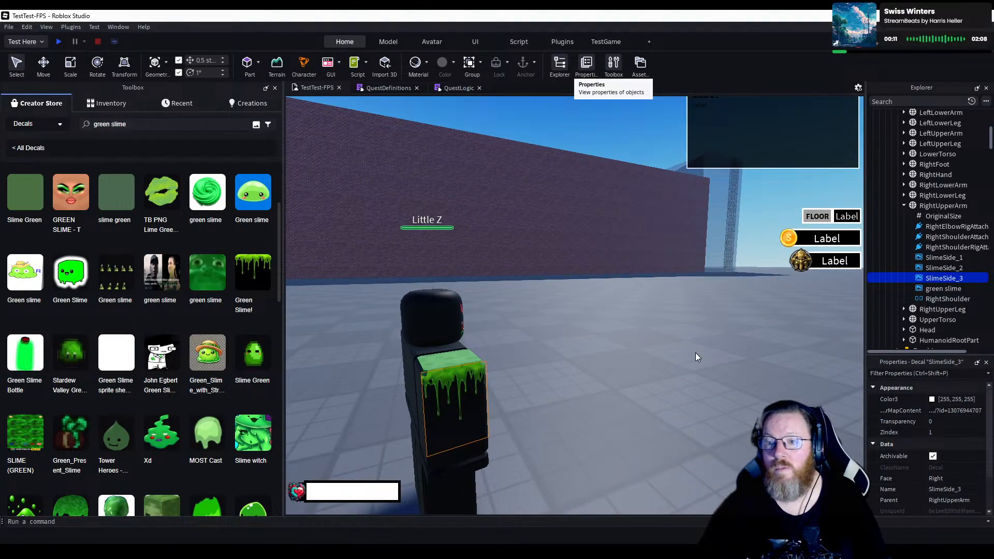
pyautogui.click(945, 477)
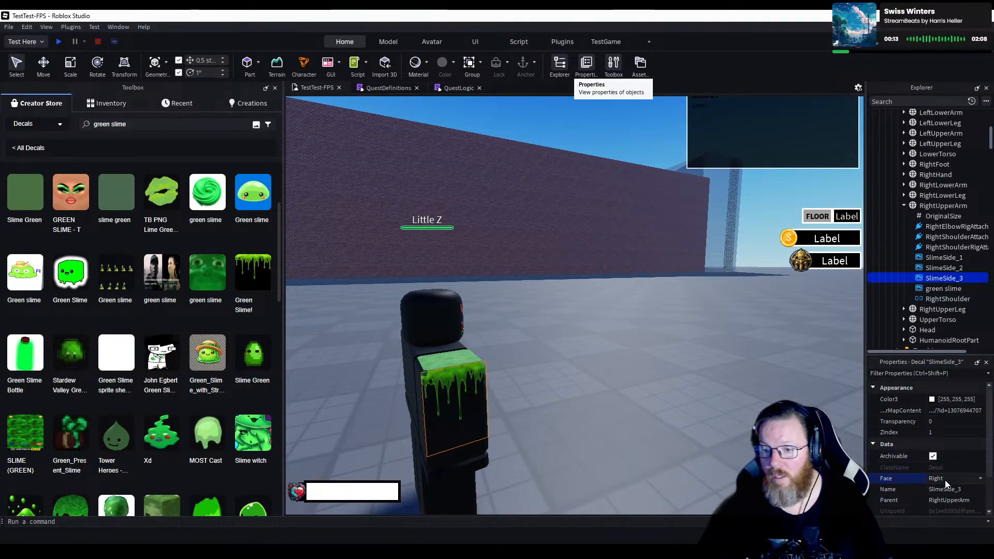
pyautogui.click(945, 480)
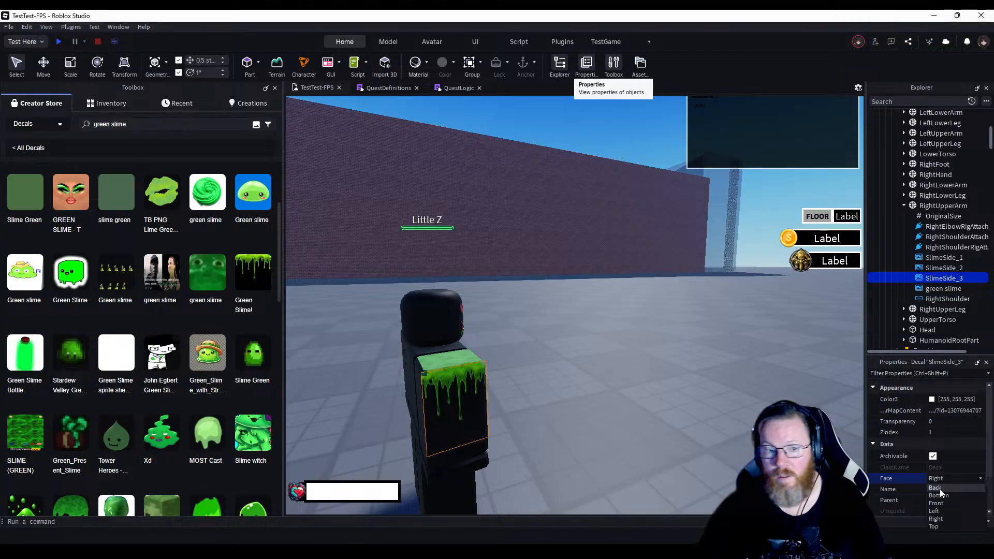
pyautogui.click(937, 488)
# Examine the slime decals around the back and outer side of the enemy's right upper arm up close.
pyautogui.press('a')
pyautogui.moveTo(668, 399); pyautogui.dragTo(667, 399, button='right')
pyautogui.press('w')
pyautogui.press('s')
pyautogui.press('d')
pyautogui.press('w')
pyautogui.press('a')
pyautogui.press('a')
pyautogui.press('s')
pyautogui.press('w')
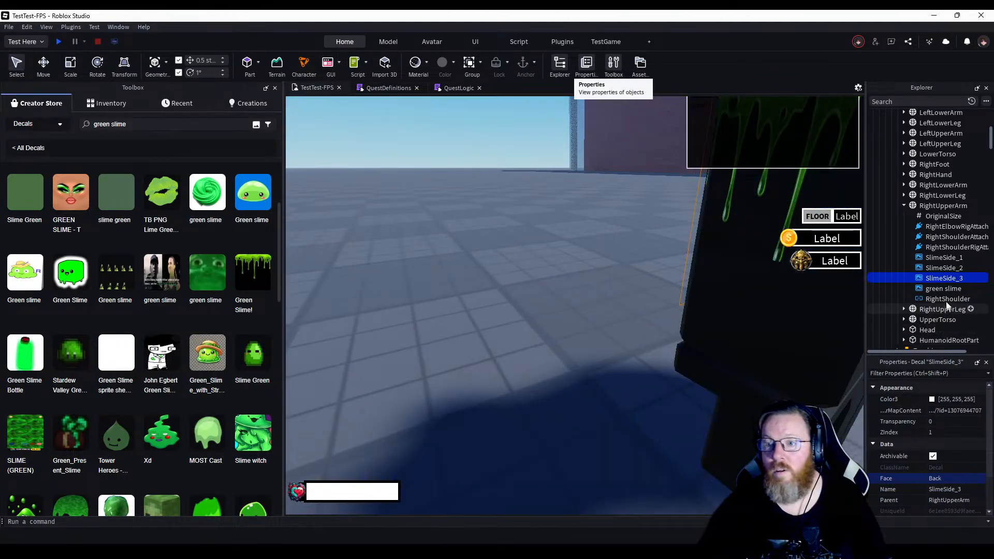
# Select the SlimeSide_1, SlimeSide_2 and SlimeSide_3 decals together in RightUpperArm.
pyautogui.keyDown('ctrl'); pyautogui.click(943, 268); pyautogui.keyUp('ctrl')
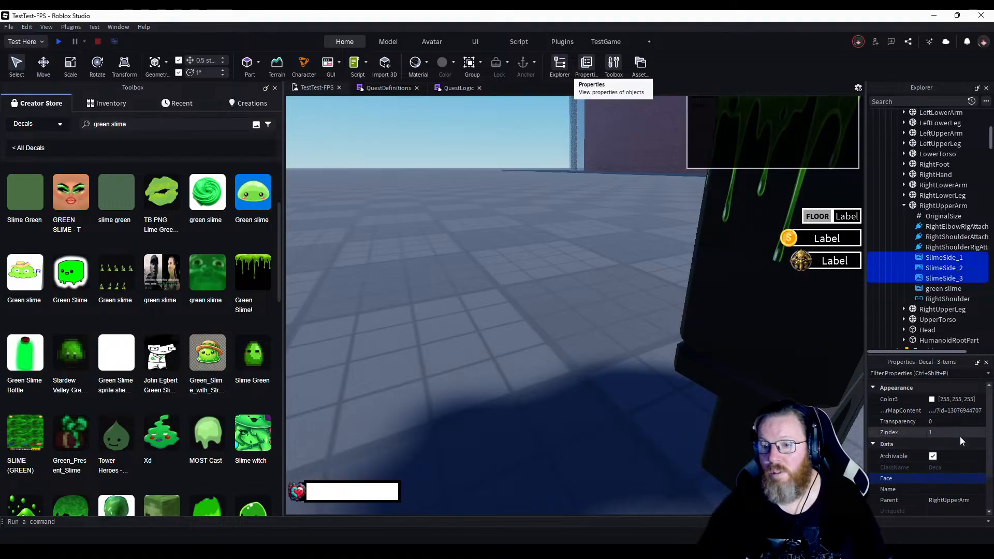
pyautogui.press('f')
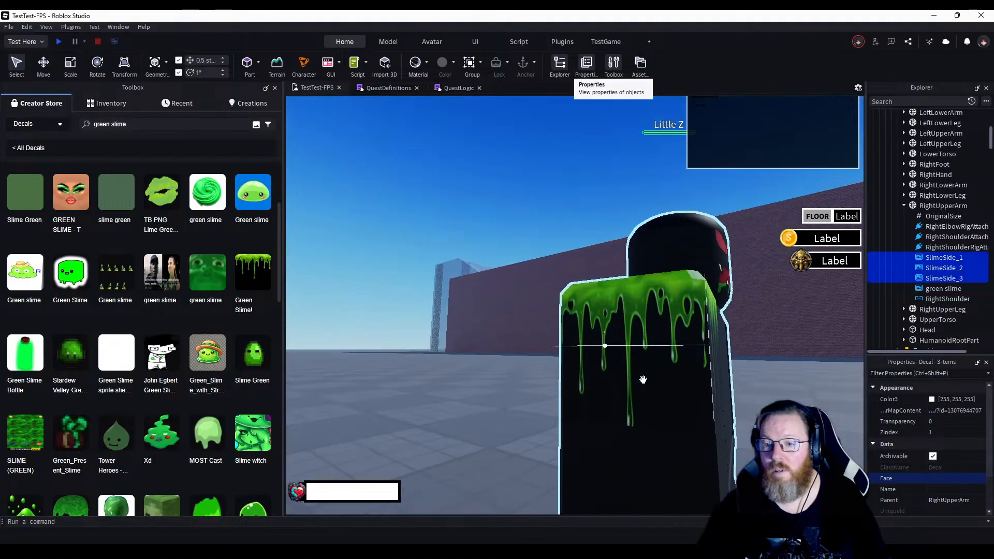
pyautogui.moveTo(643, 380); pyautogui.dragTo(643, 380, button='right')
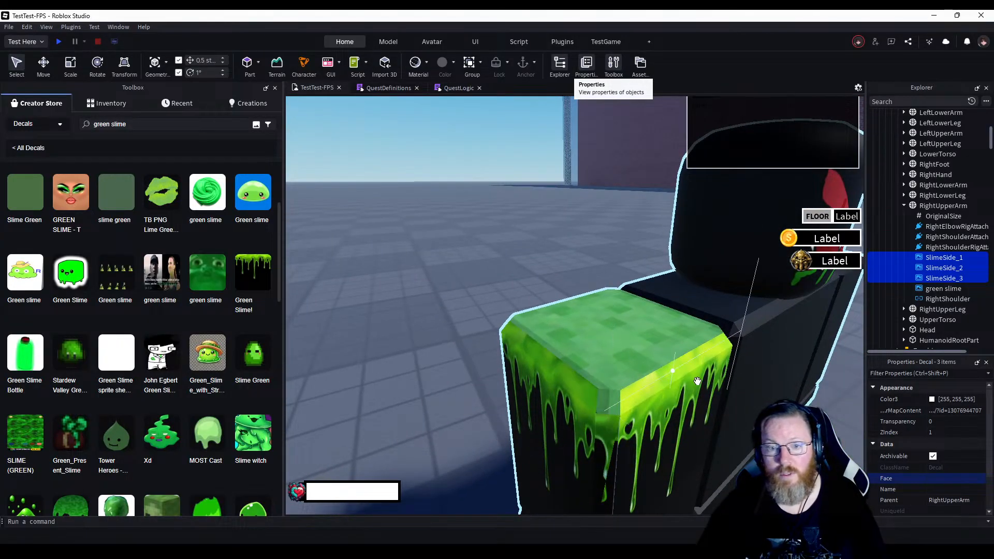
# Try a blue tint on the three selected SlimeSide decals, with Color3 set to 49, 108, 139.
pyautogui.click(933, 399)
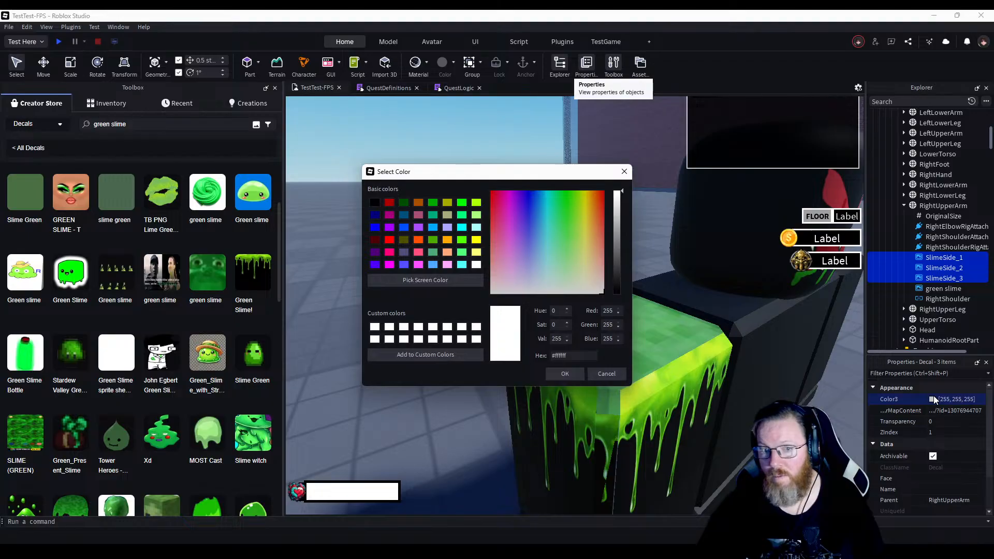
pyautogui.moveTo(584, 176); pyautogui.dragTo(510, 172)
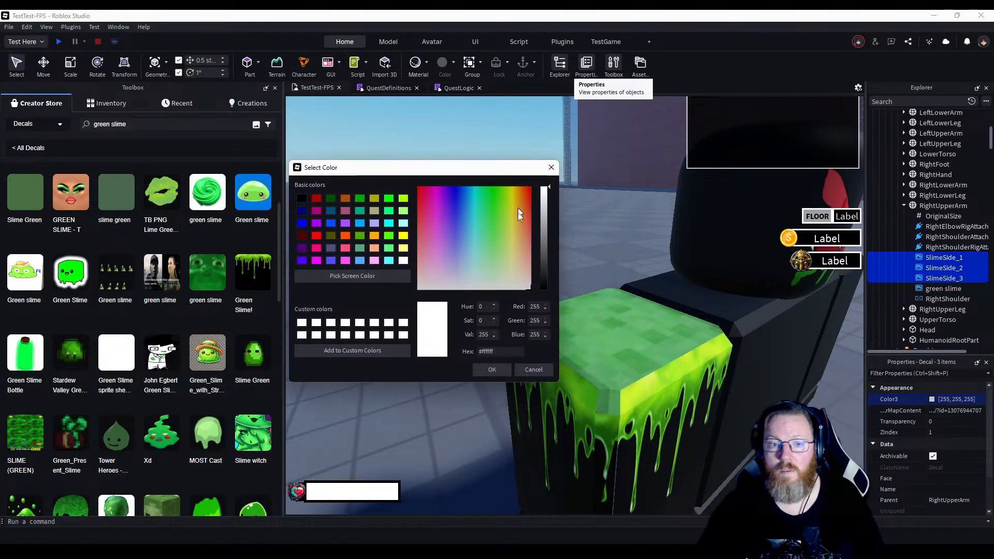
pyautogui.click(467, 239)
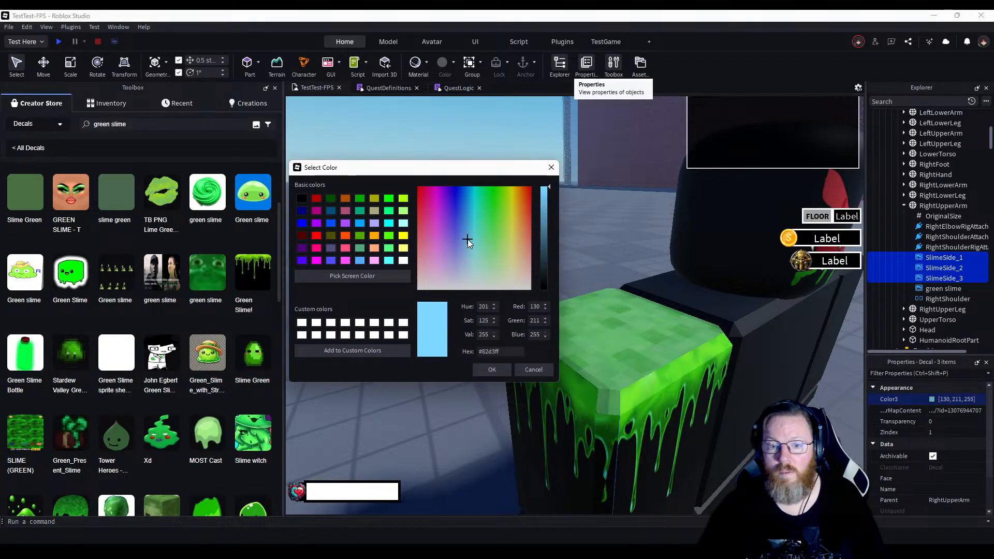
pyautogui.click(458, 233)
pyautogui.moveTo(458, 233); pyautogui.dragTo(479, 200)
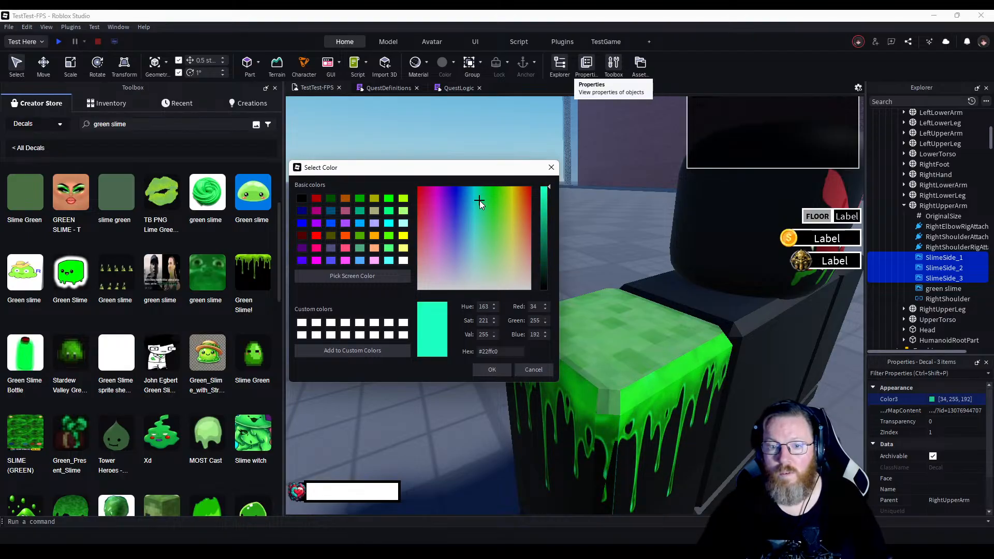
pyautogui.moveTo(544, 192); pyautogui.dragTo(542, 237)
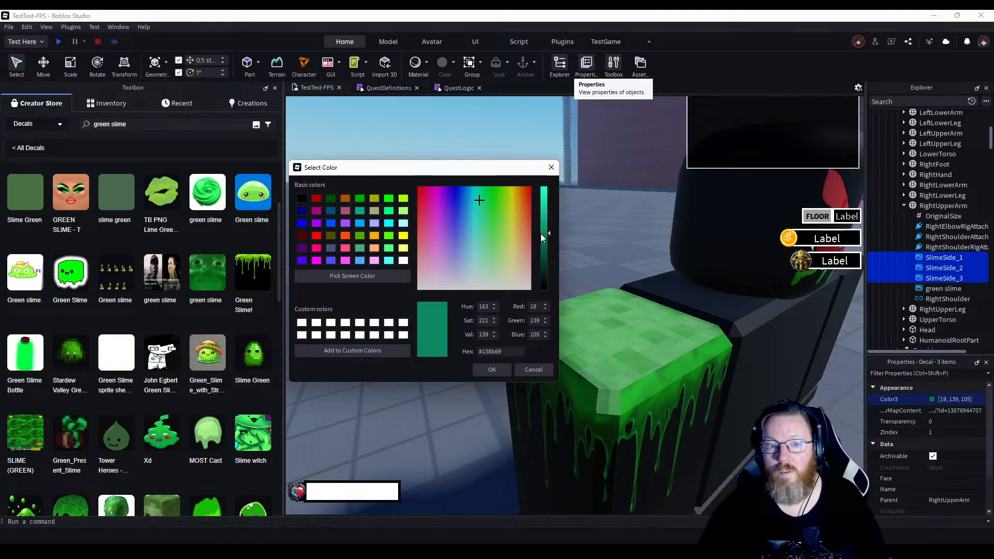
pyautogui.moveTo(486, 206); pyautogui.dragTo(503, 209)
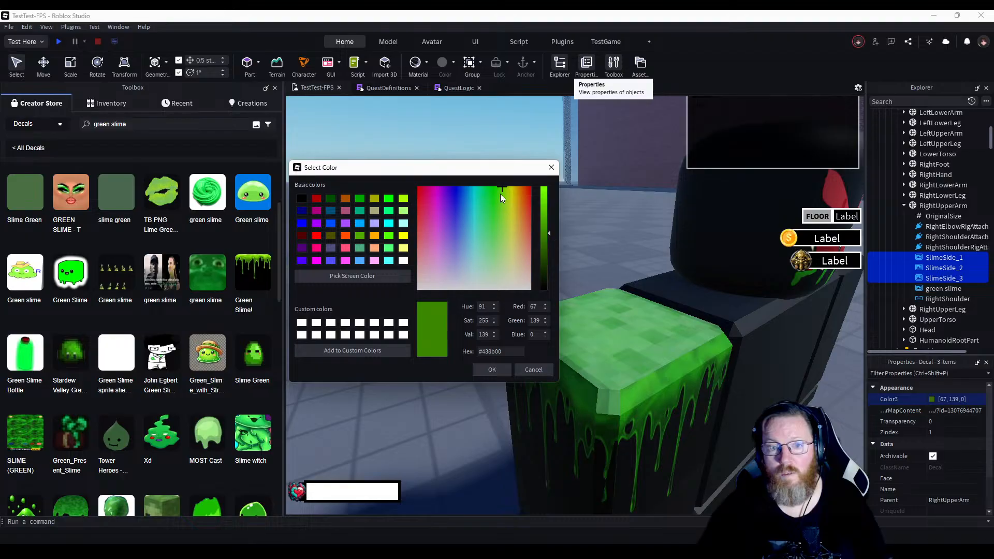
pyautogui.moveTo(500, 194); pyautogui.dragTo(510, 197)
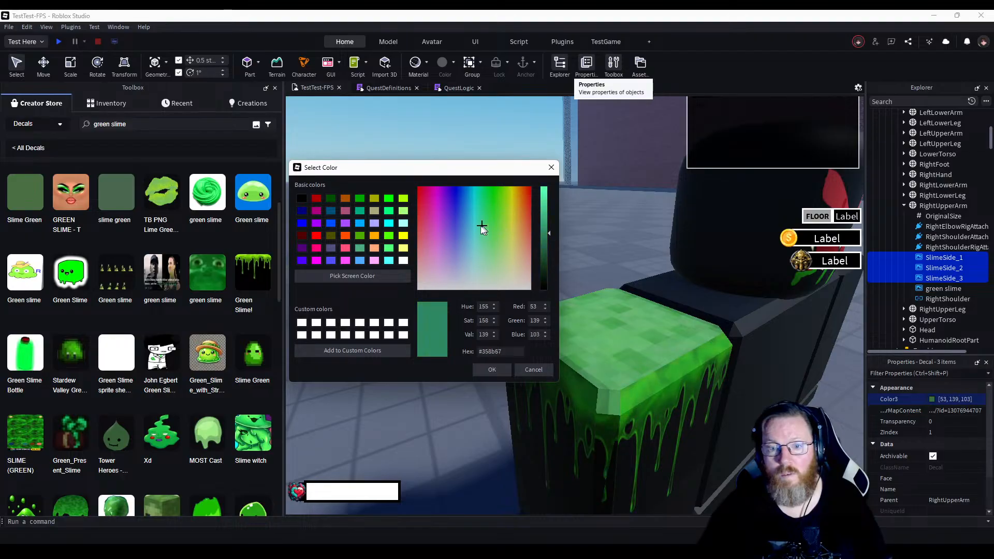
pyautogui.moveTo(477, 226); pyautogui.dragTo(467, 225)
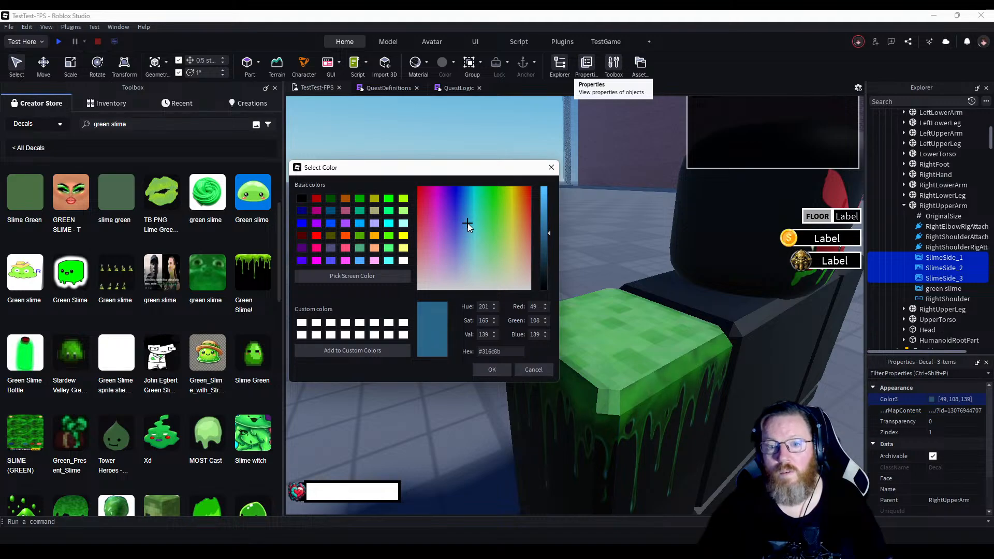
pyautogui.click(490, 370)
# Examine the tinted slime on the enemy's right upper arm from several angles, both close up and from a distance.
pyautogui.scroll(-5, 490, 294)
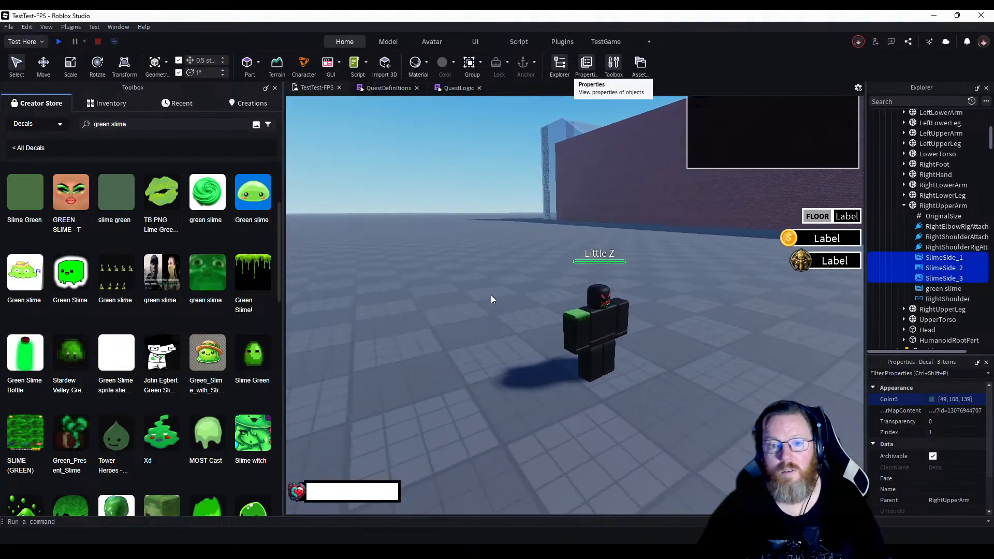
pyautogui.scroll(5, 491, 294)
pyautogui.scroll(-5, 491, 294)
pyautogui.moveTo(490, 294); pyautogui.dragTo(491, 294, button='right')
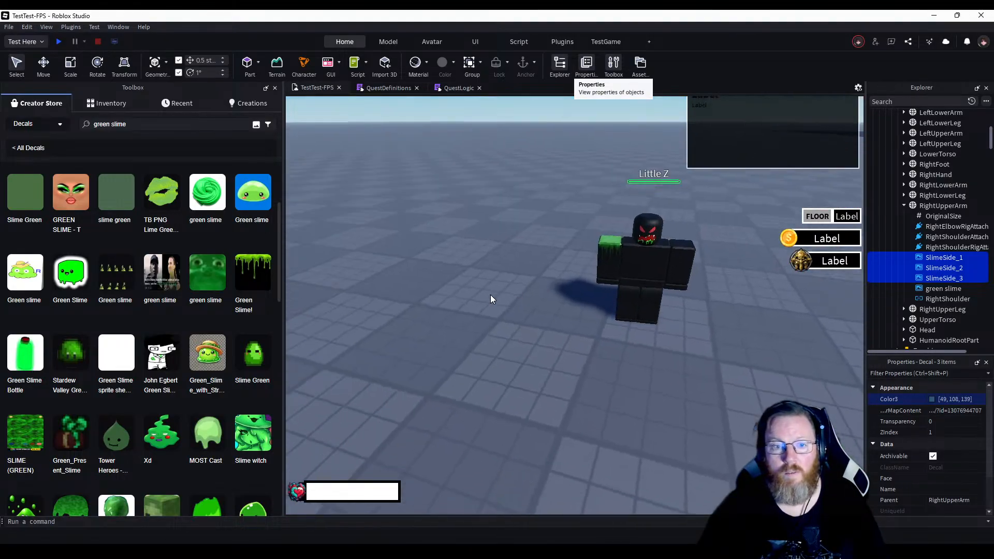
pyautogui.scroll(3, 490, 295)
pyautogui.scroll(3, 491, 295)
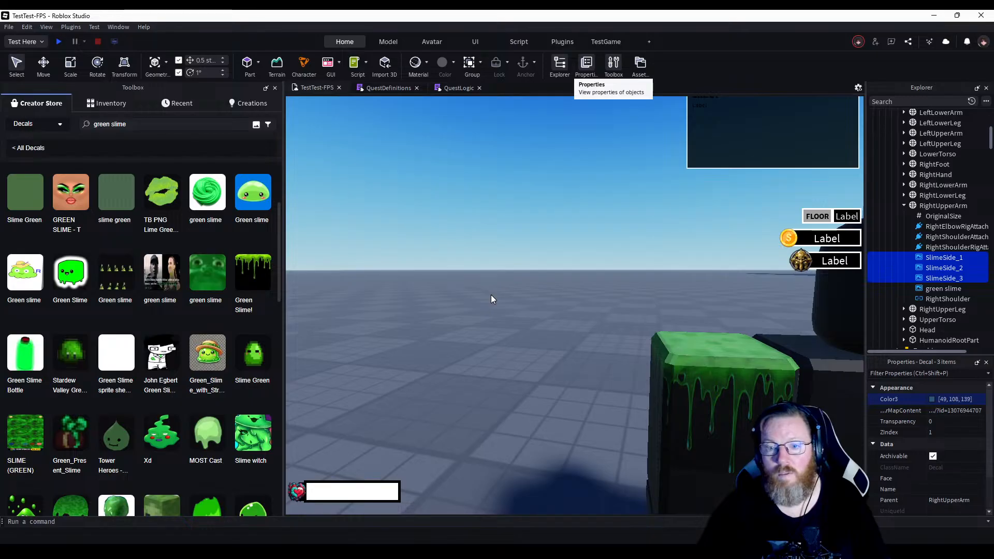
pyautogui.scroll(-5, 491, 294)
pyautogui.moveTo(490, 294); pyautogui.dragTo(498, 293, button='right')
pyautogui.scroll(4, 491, 294)
pyautogui.scroll(3, 490, 294)
pyautogui.scroll(-4, 491, 294)
pyautogui.scroll(3, 490, 294)
pyautogui.scroll(-3, 490, 294)
pyautogui.press('a')
pyautogui.press('w')
pyautogui.press('d')
pyautogui.scroll(4, 498, 293)
pyautogui.scroll(-4, 498, 293)
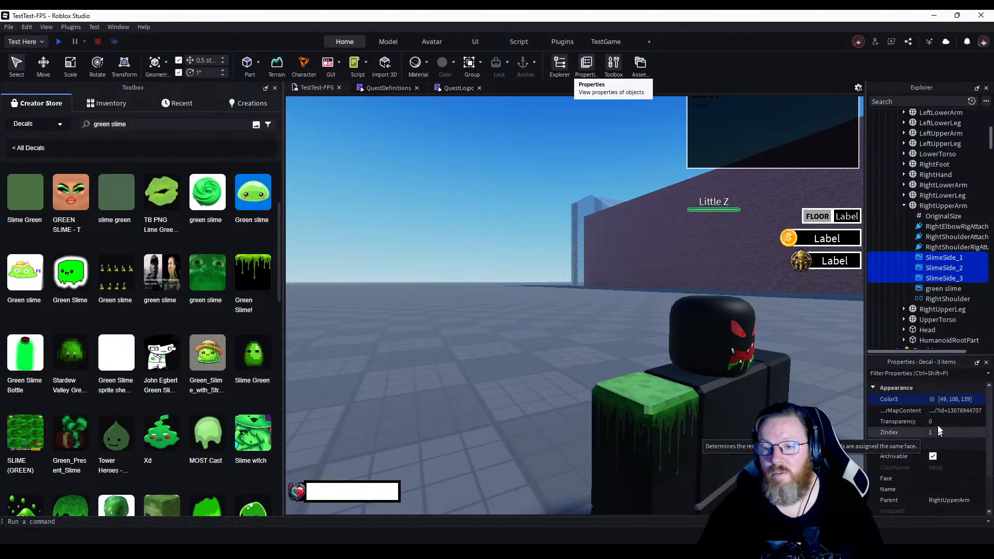
# Set the Color3 of the three SlimeSide decals to a muted grey-green, 107, 127, 109.
pyautogui.click(932, 400)
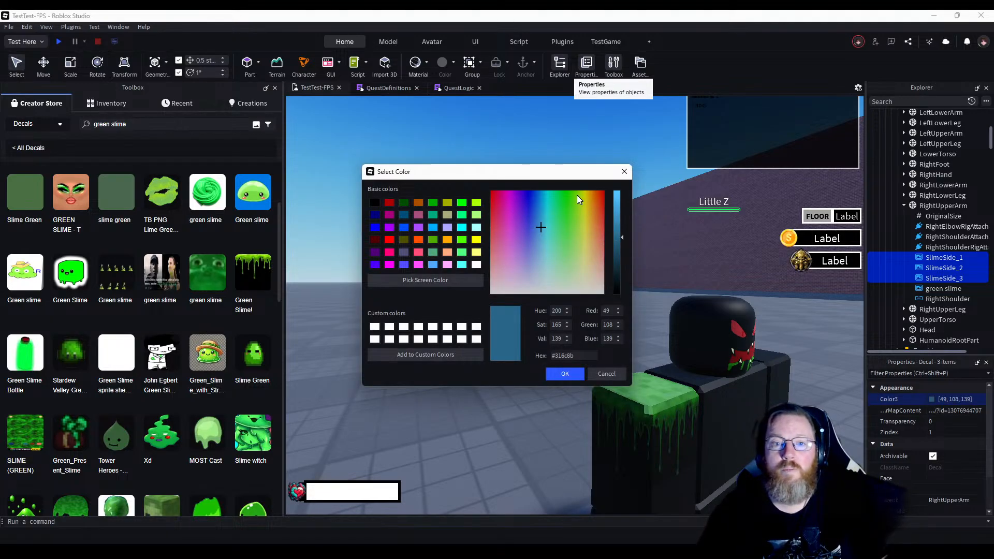
pyautogui.moveTo(583, 177); pyautogui.dragTo(505, 191)
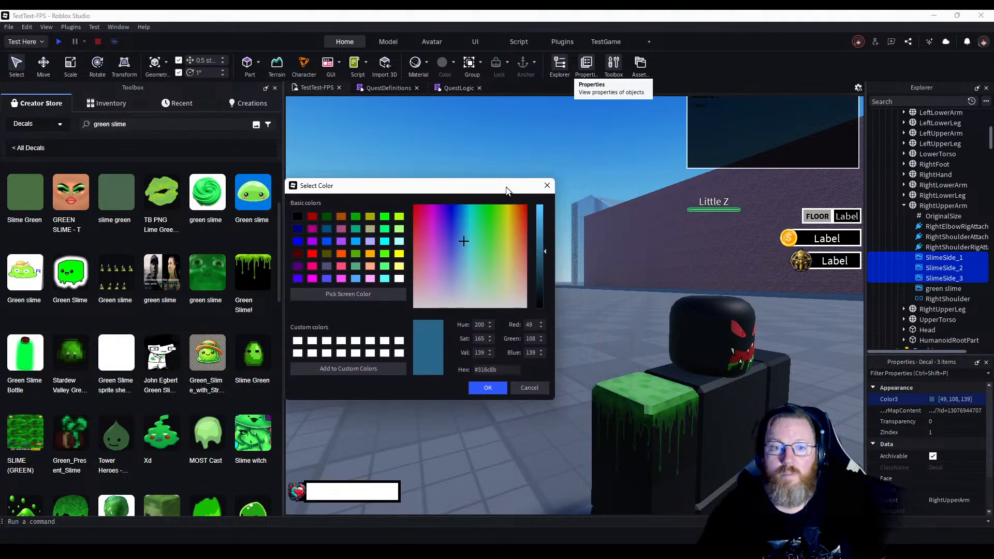
pyautogui.click(481, 236)
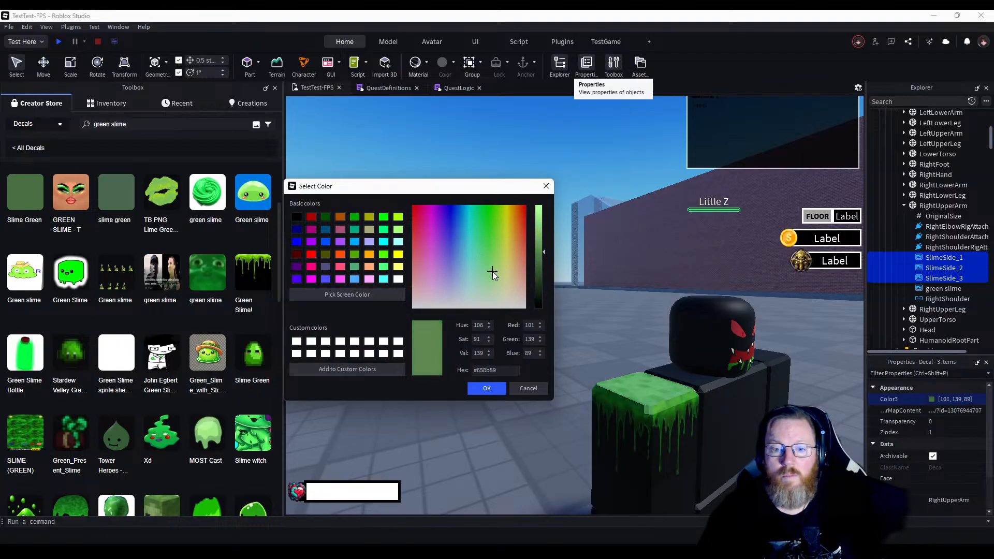
pyautogui.moveTo(493, 277); pyautogui.dragTo(487, 304)
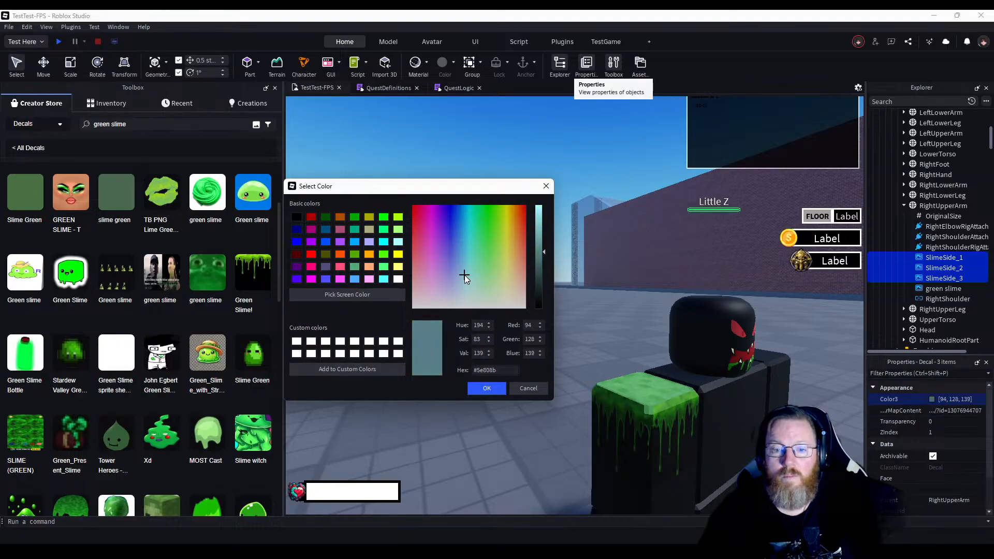
pyautogui.moveTo(464, 274)
pyautogui.mouseDown()
pyautogui.moveTo(491, 276)
pyautogui.moveTo(482, 278)
pyautogui.mouseUp()
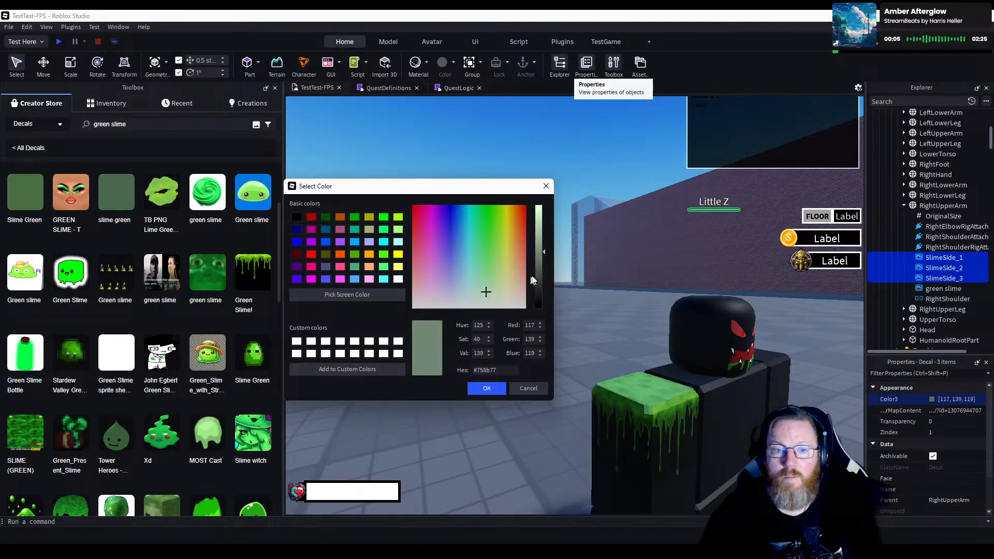
pyautogui.moveTo(536, 251); pyautogui.dragTo(535, 262)
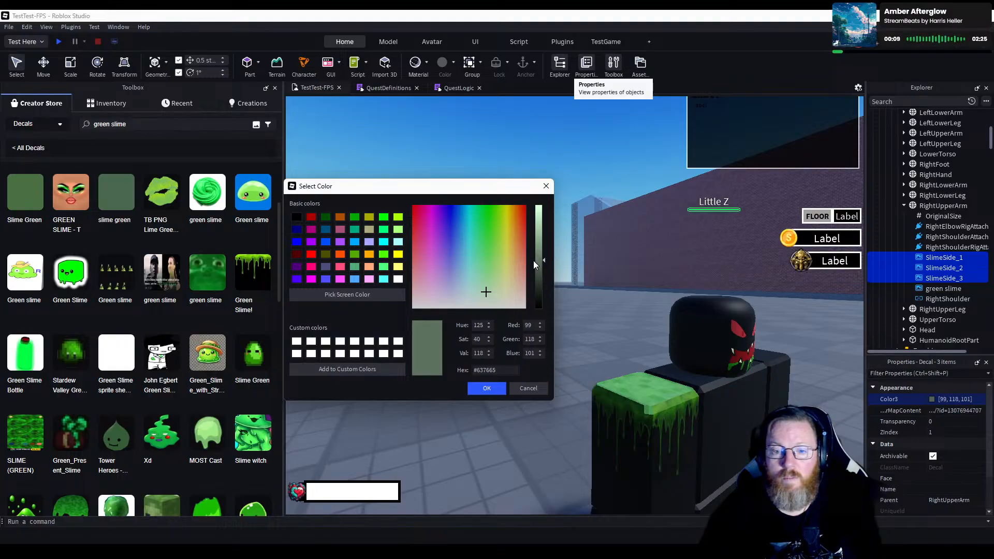
pyautogui.moveTo(533, 260); pyautogui.dragTo(532, 257)
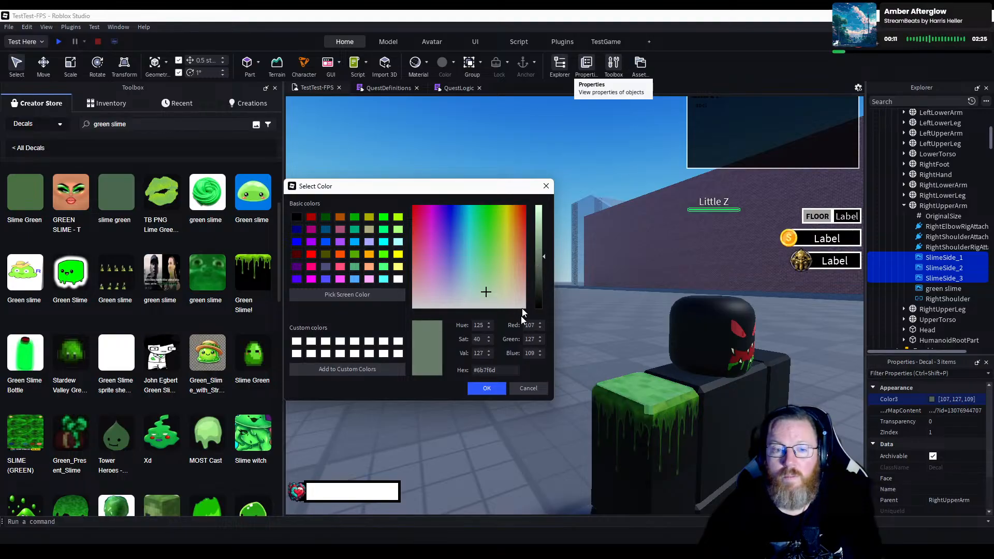
pyautogui.click(489, 389)
# Darken the green slime decal on top of RightUpperArm by setting its Color3 to 204, 204, 204.
pyautogui.moveTo(493, 319); pyautogui.dragTo(494, 319, button='right')
pyautogui.scroll(1, 493, 319)
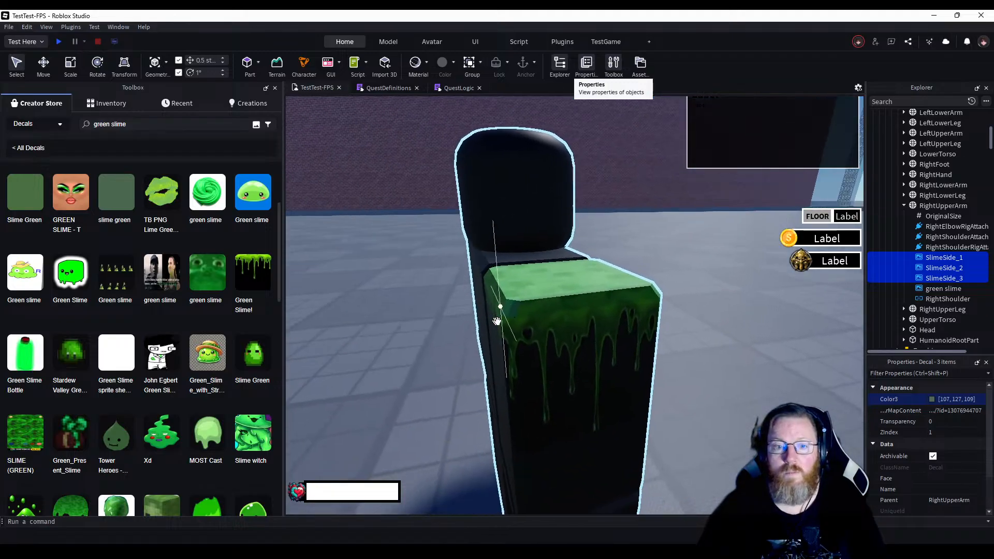
pyautogui.click(940, 259)
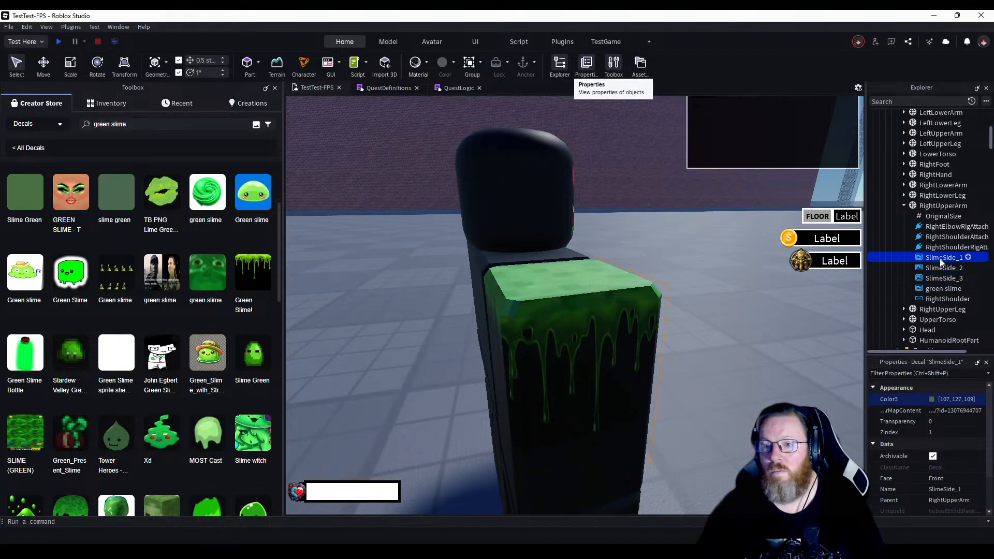
pyautogui.click(941, 289)
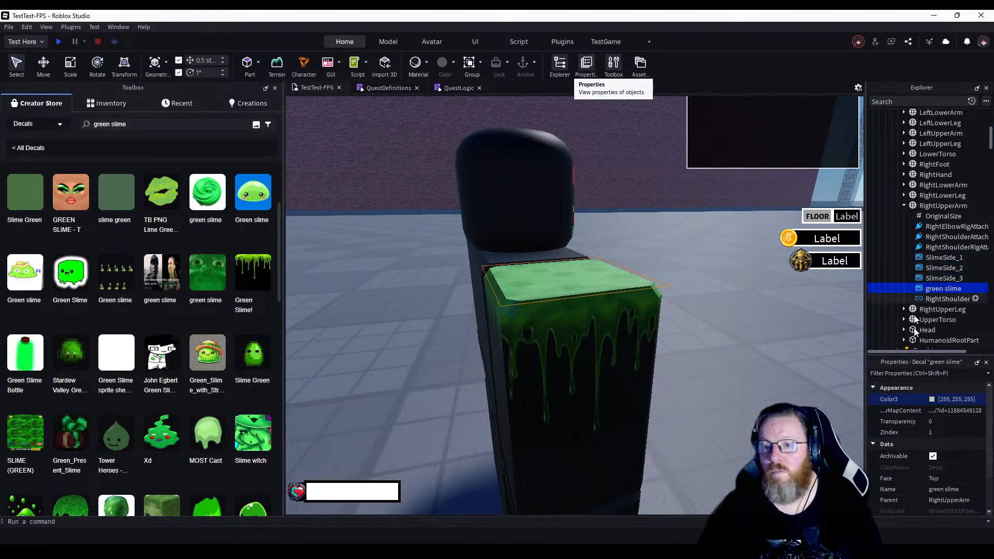
pyautogui.click(932, 399)
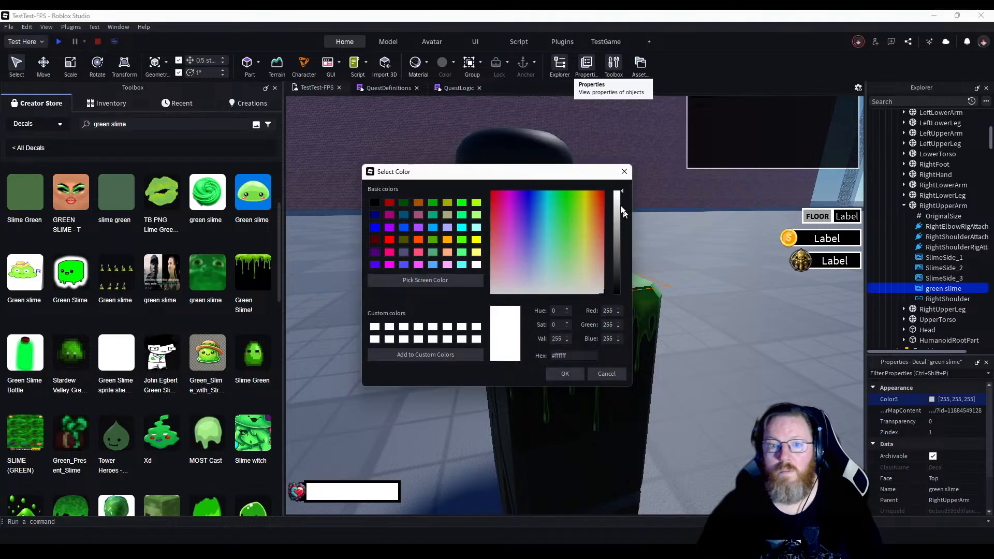
pyautogui.moveTo(604, 177); pyautogui.dragTo(502, 237)
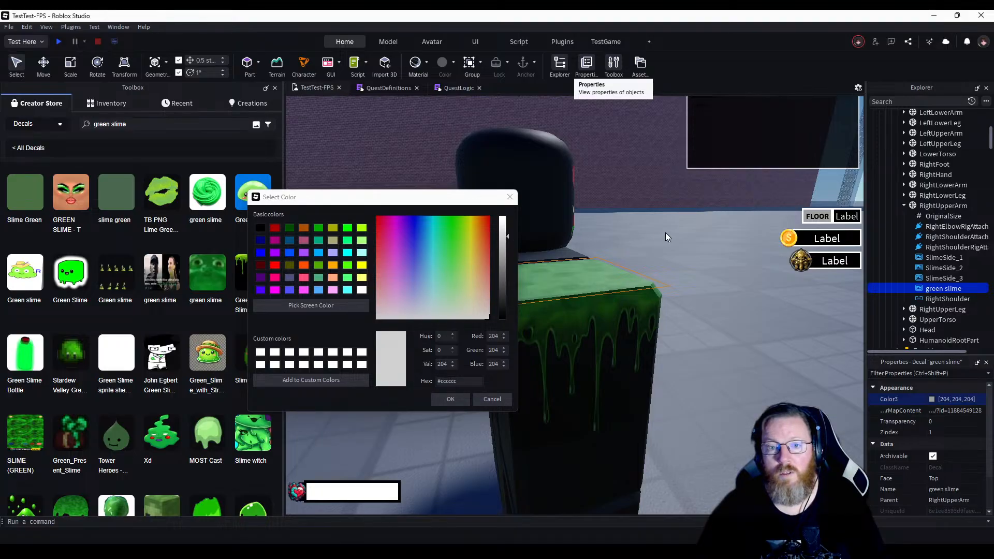
pyautogui.click(451, 399)
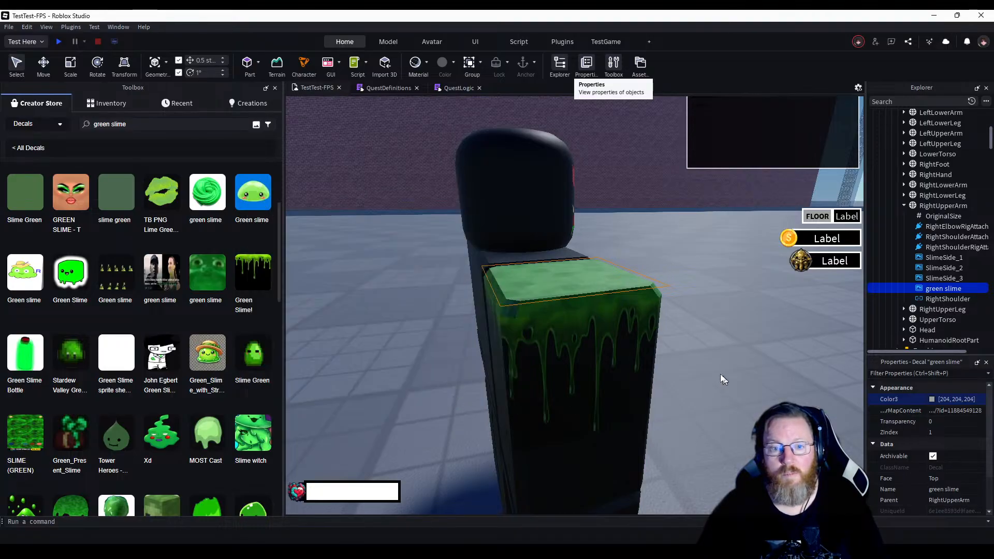
# Clear the selection and examine the color match between the top and side slime from the enemy's front.
pyautogui.moveTo(720, 375); pyautogui.dragTo(713, 372, button='right')
pyautogui.press('w')
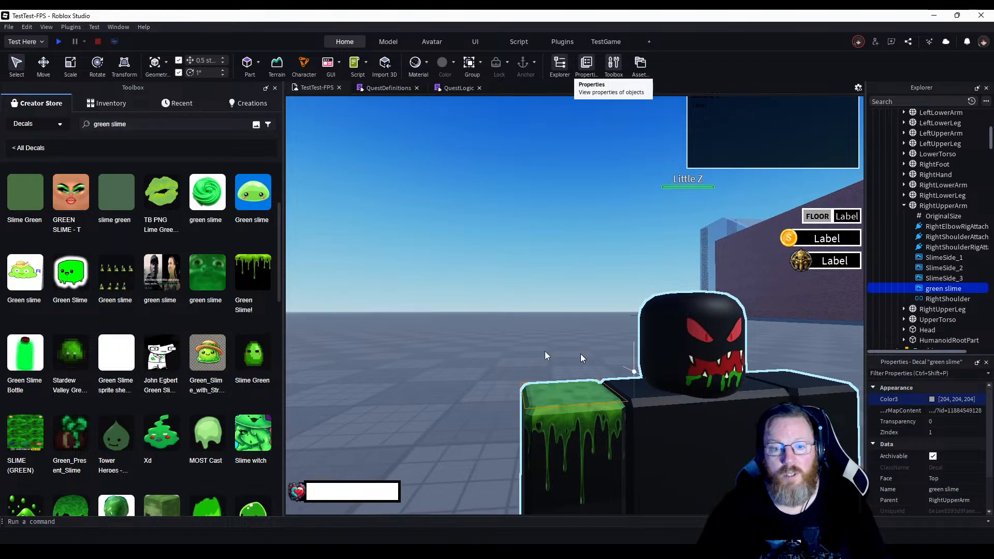
pyautogui.click(420, 361)
pyautogui.press('w')
pyautogui.moveTo(409, 381); pyautogui.dragTo(409, 381, button='right')
pyautogui.press('w')
pyautogui.press('w')
pyautogui.press('a')
pyautogui.press('w')
pyautogui.press('d')
pyautogui.press('s')
pyautogui.press('w')
pyautogui.press('d')
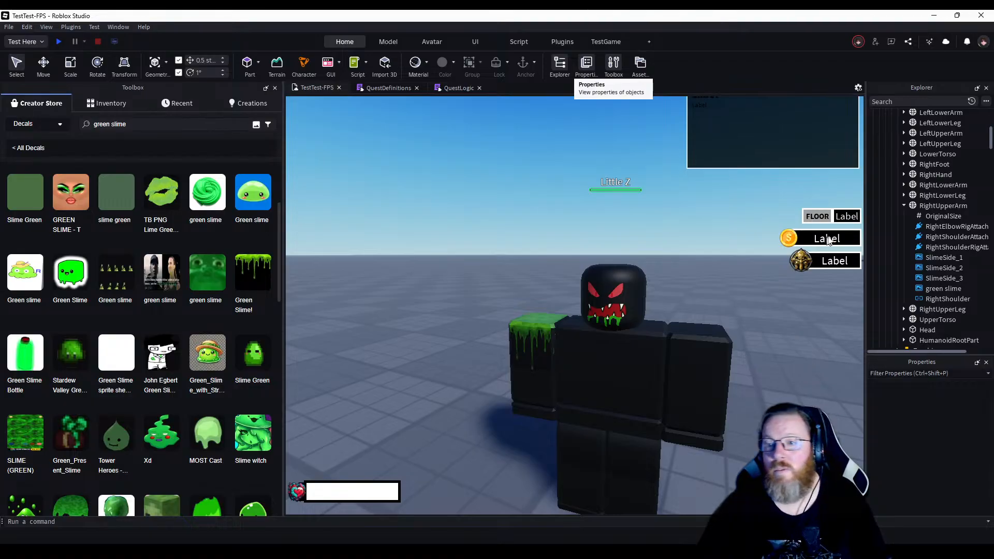
# Copy the three SlimeSide decals and the green slime decal from RightUpperArm, and collapse that part in the hierarchy.
pyautogui.click(939, 259)
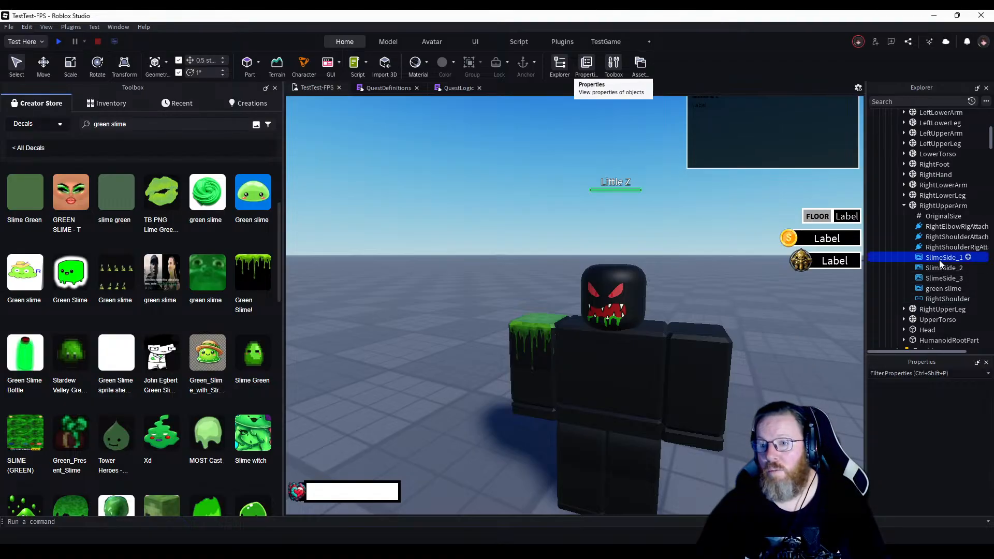
pyautogui.keyDown('ctrl'); pyautogui.click(936, 269); pyautogui.keyUp('ctrl')
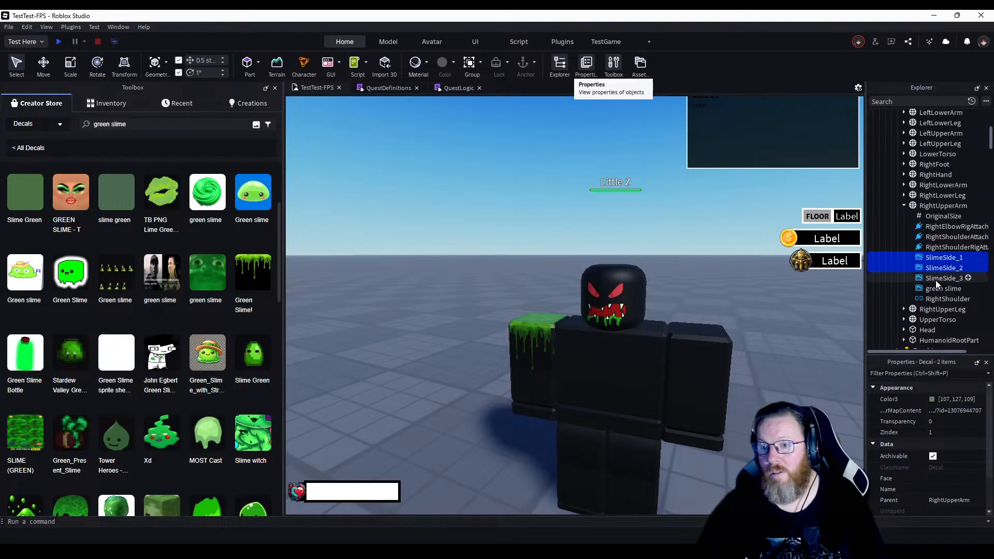
pyautogui.keyDown('ctrl'); pyautogui.click(936, 280); pyautogui.keyUp('ctrl')
pyautogui.rightClick(943, 285)
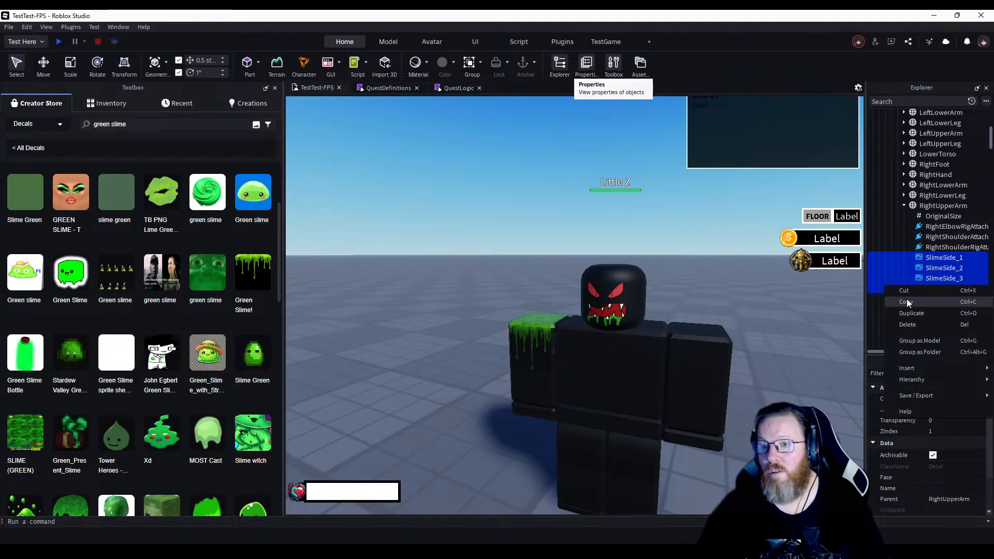
pyautogui.click(906, 302)
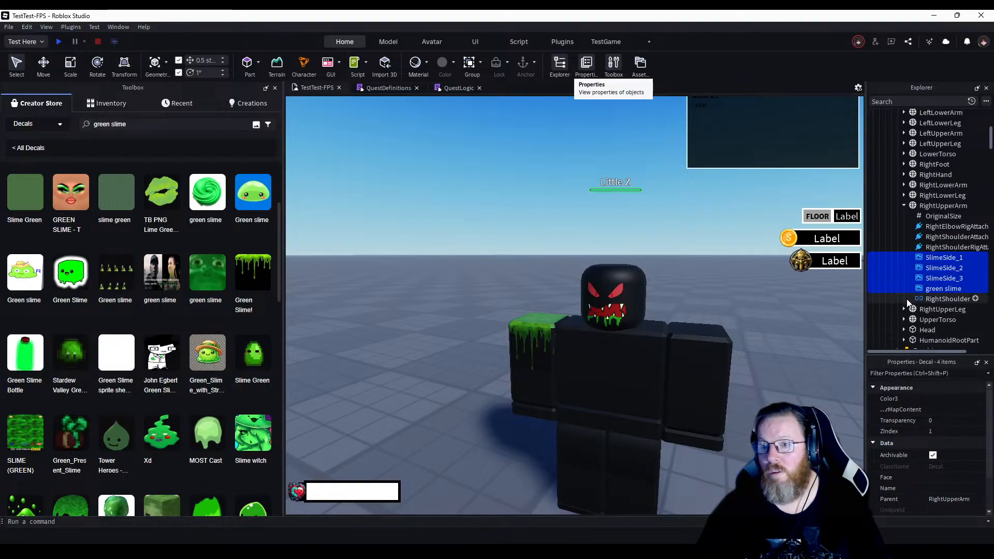
pyautogui.click(904, 205)
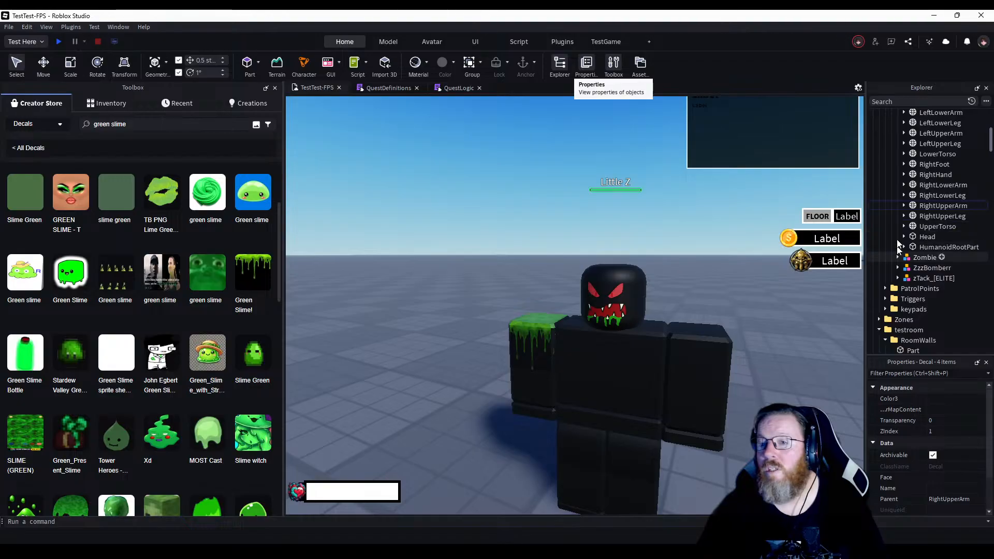
# Paste the three copied SlimeSide decals and the green slime decal into the enemy's LeftUpperArm.
pyautogui.scroll(1, 924, 163)
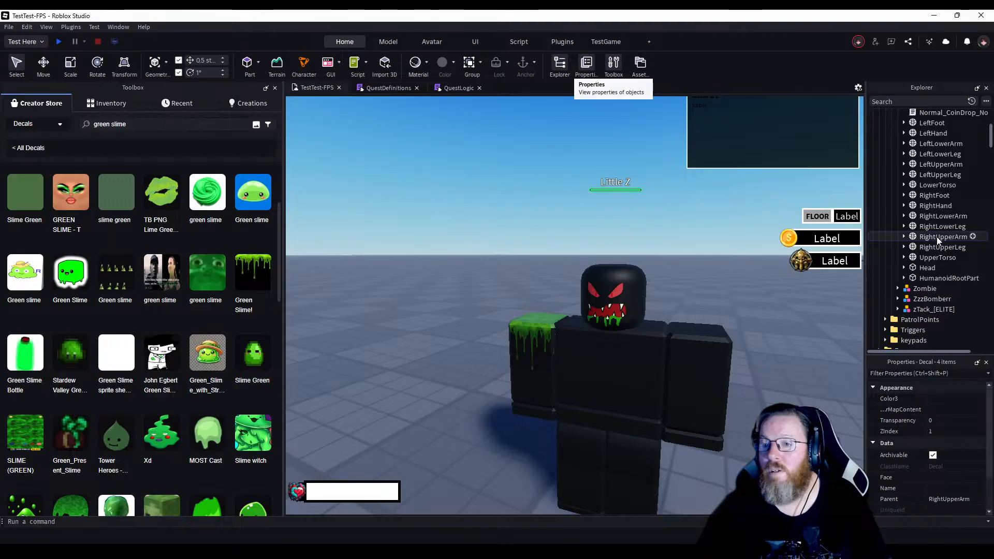
pyautogui.click(905, 237)
pyautogui.click(905, 237)
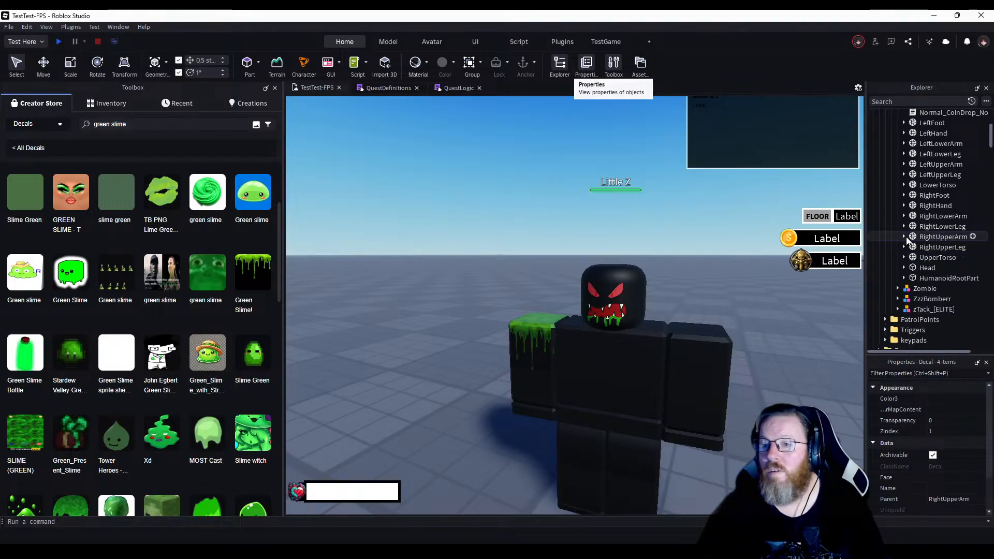
pyautogui.click(905, 165)
pyautogui.rightClick(951, 164)
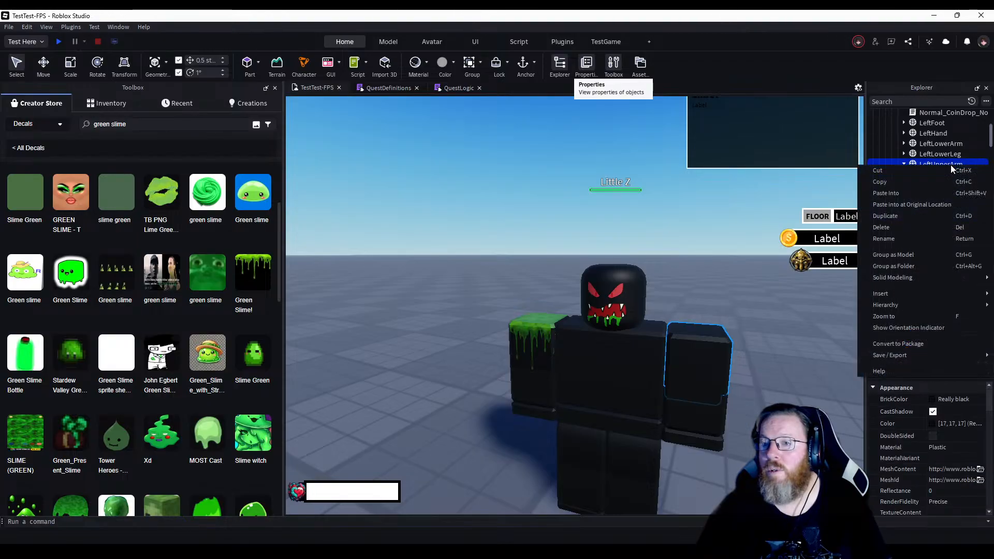
pyautogui.click(888, 193)
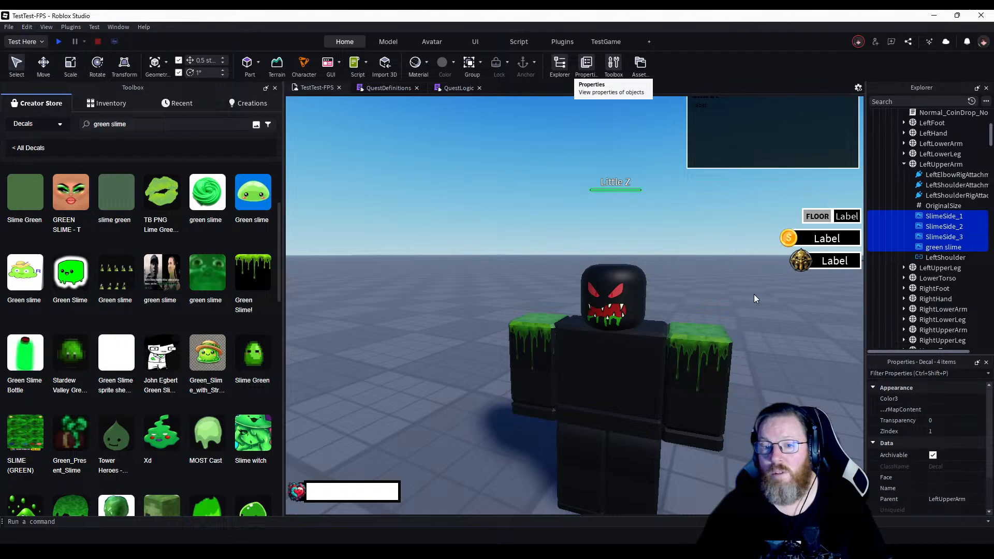
# Set the Face of the SlimeSide_2 decal on LeftUpperArm to Left so it covers the outer side of the arm.
pyautogui.press('d')
pyautogui.moveTo(754, 294); pyautogui.dragTo(754, 294, button='right')
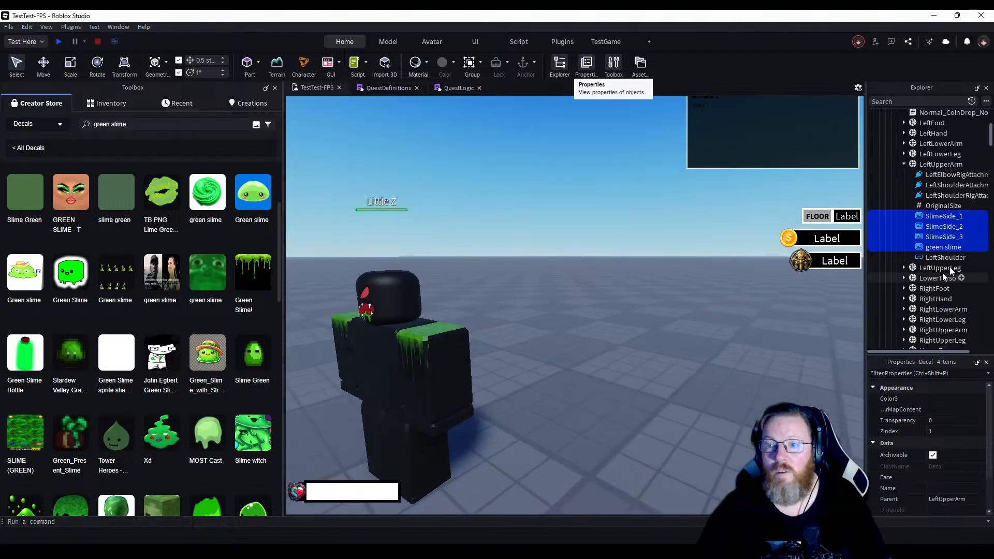
pyautogui.click(944, 226)
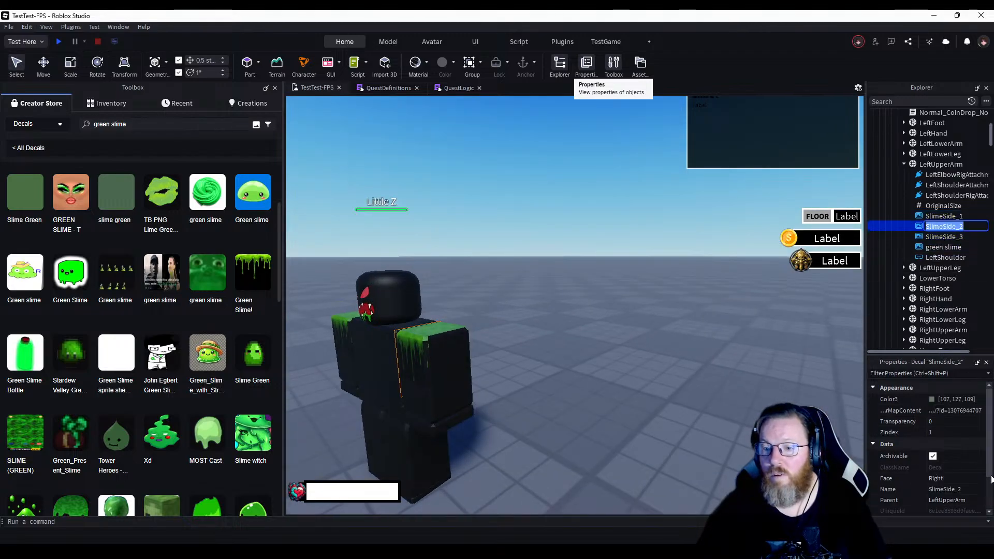
pyautogui.click(963, 478)
pyautogui.click(967, 479)
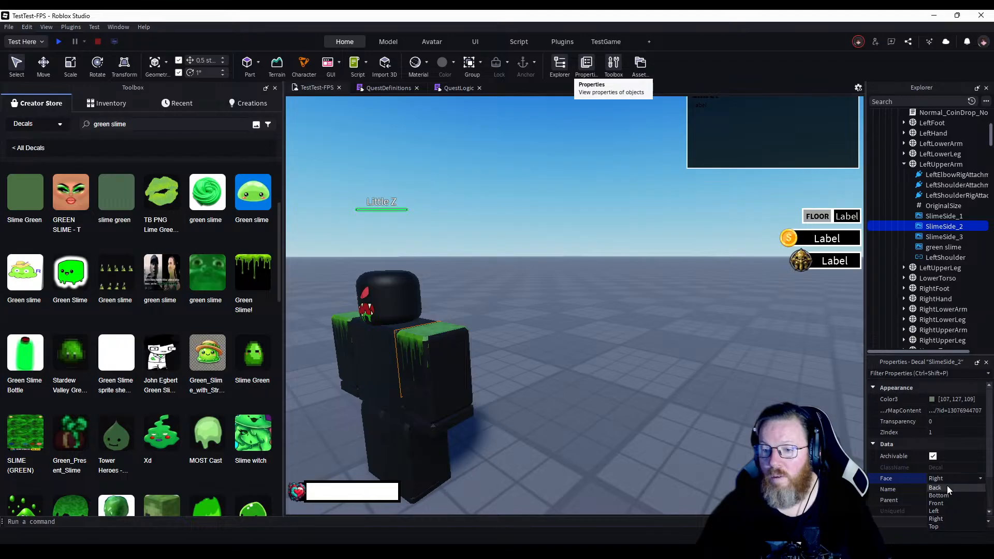
pyautogui.click(933, 512)
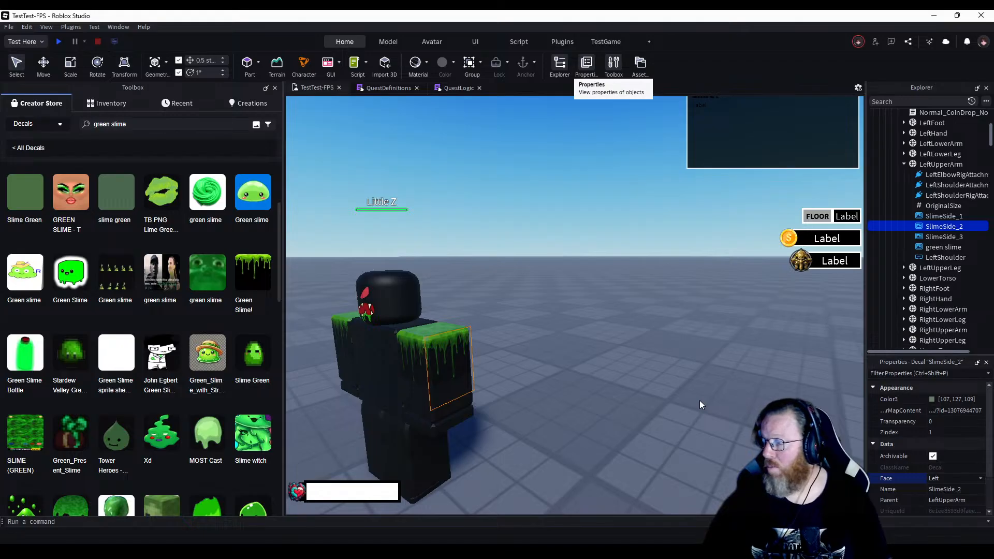
# Clear the selection and examine the slime coverage on the enemy's left upper arm from the side, above and behind.
pyautogui.click(597, 395)
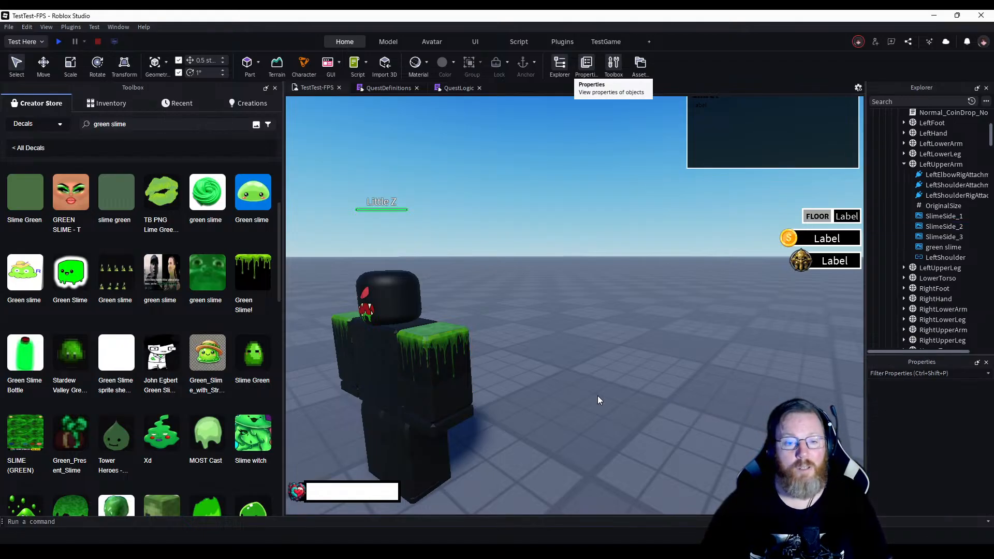
pyautogui.press('d')
pyautogui.moveTo(598, 395); pyautogui.dragTo(595, 387, button='right')
pyautogui.press('w')
pyautogui.press('d')
pyautogui.press('w')
pyautogui.press('s')
pyautogui.press('w')
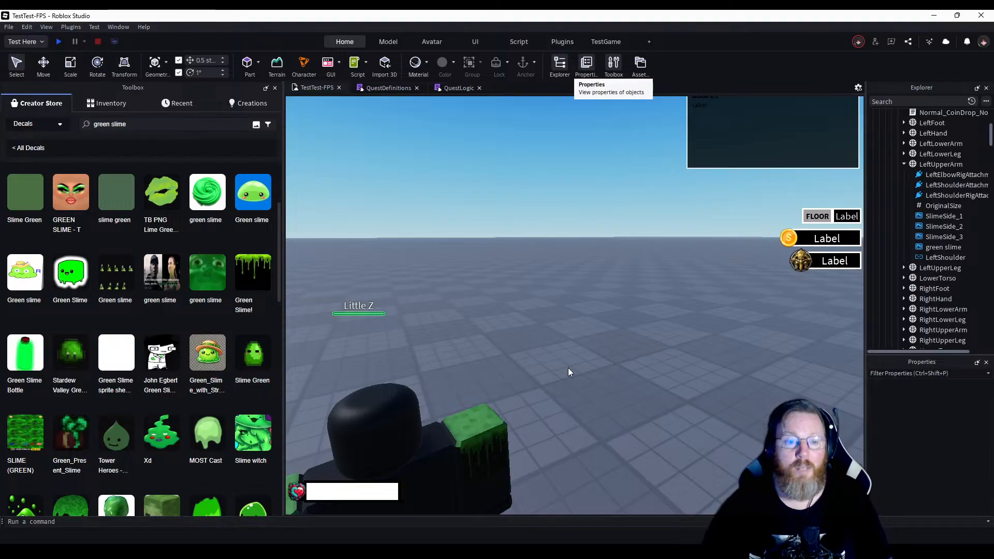
pyautogui.press('s')
pyautogui.moveTo(568, 368); pyautogui.dragTo(567, 367, button='right')
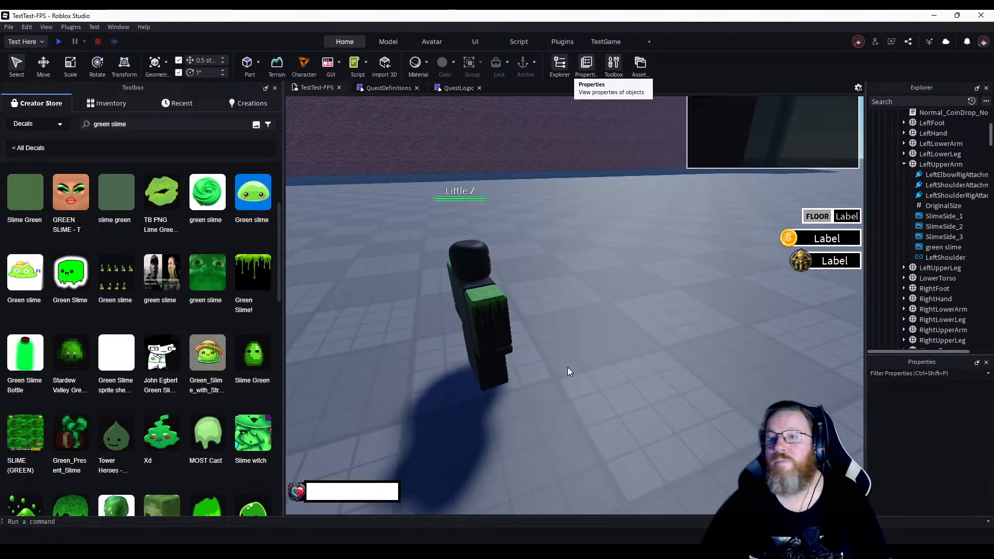
# Set the DisplayName of the LittleZ_RadioActive Humanoid to RadioActive Johny.
pyautogui.scroll(2, 947, 213)
pyautogui.scroll(2, 948, 212)
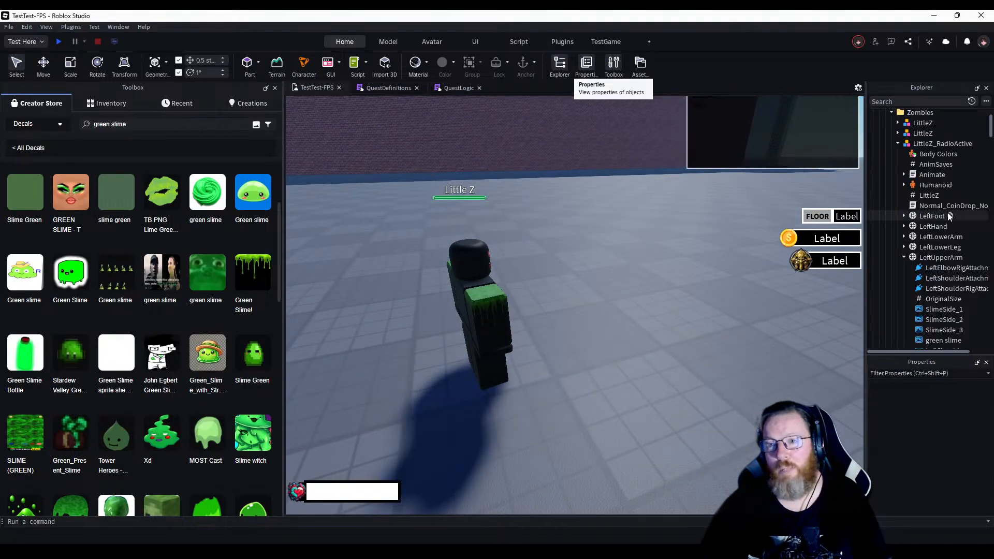
pyautogui.scroll(-4, 938, 233)
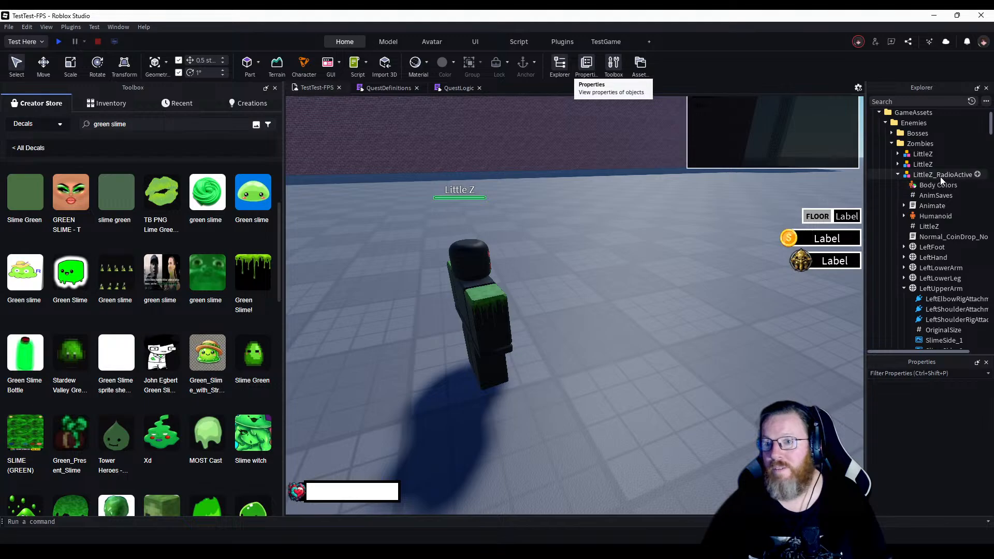
pyautogui.scroll(-4, 941, 282)
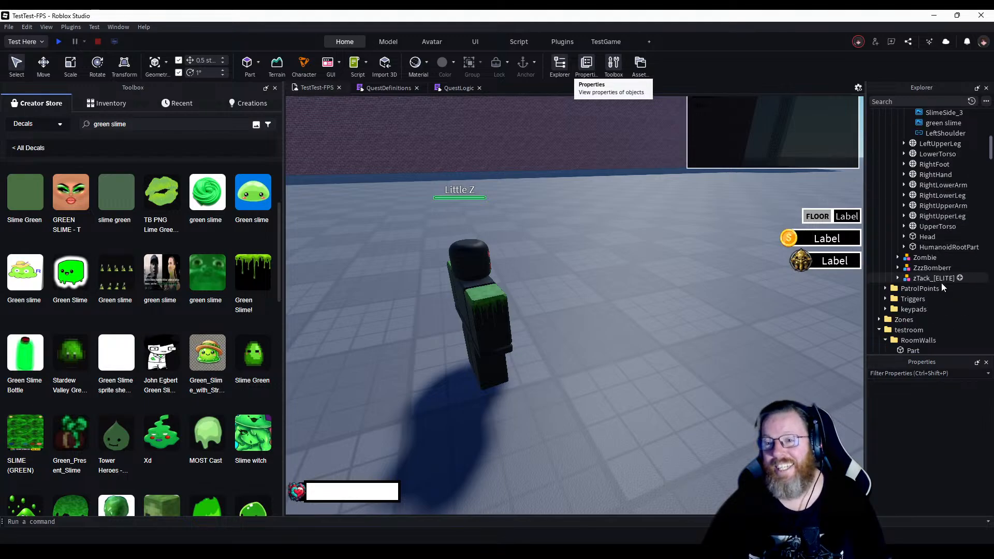
pyautogui.scroll(1, 949, 264)
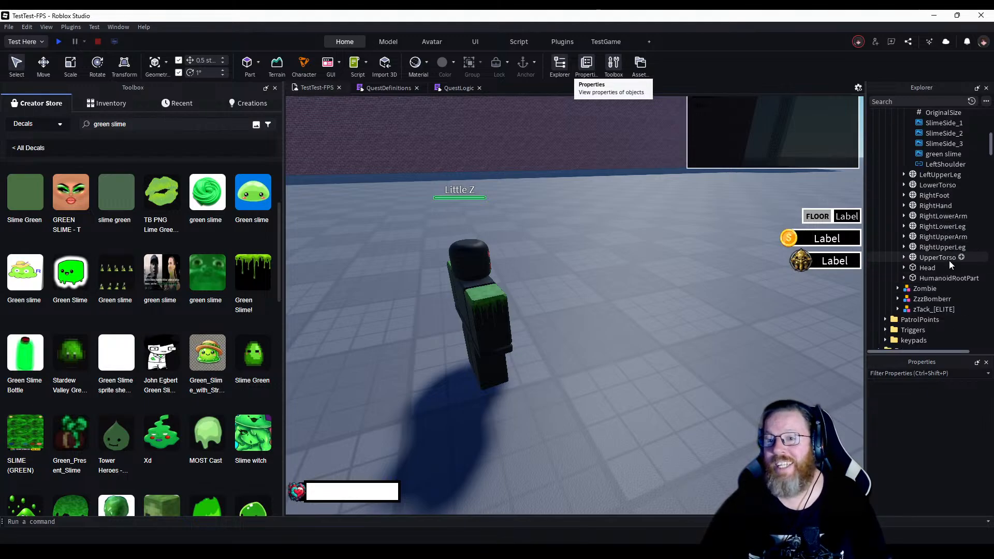
pyautogui.scroll(7, 949, 260)
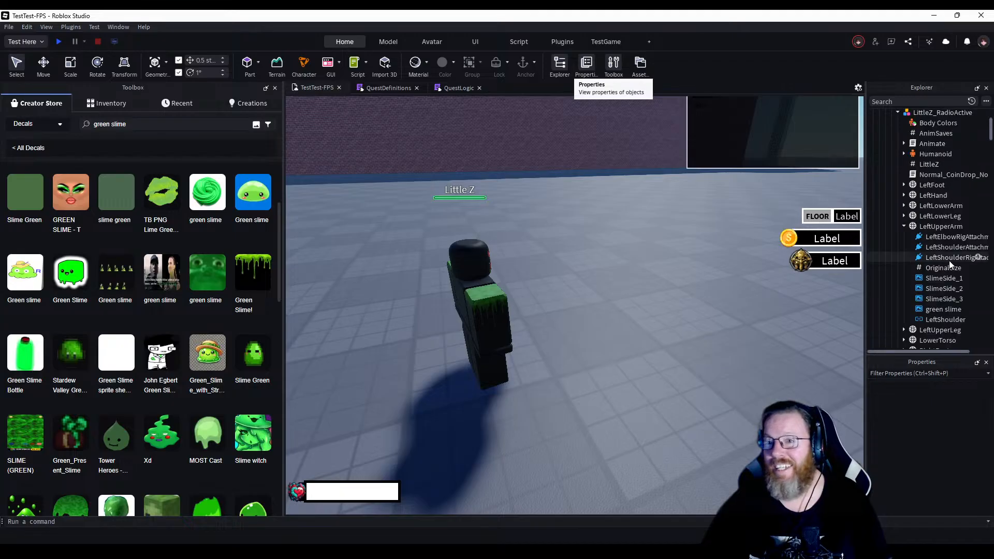
pyautogui.click(935, 215)
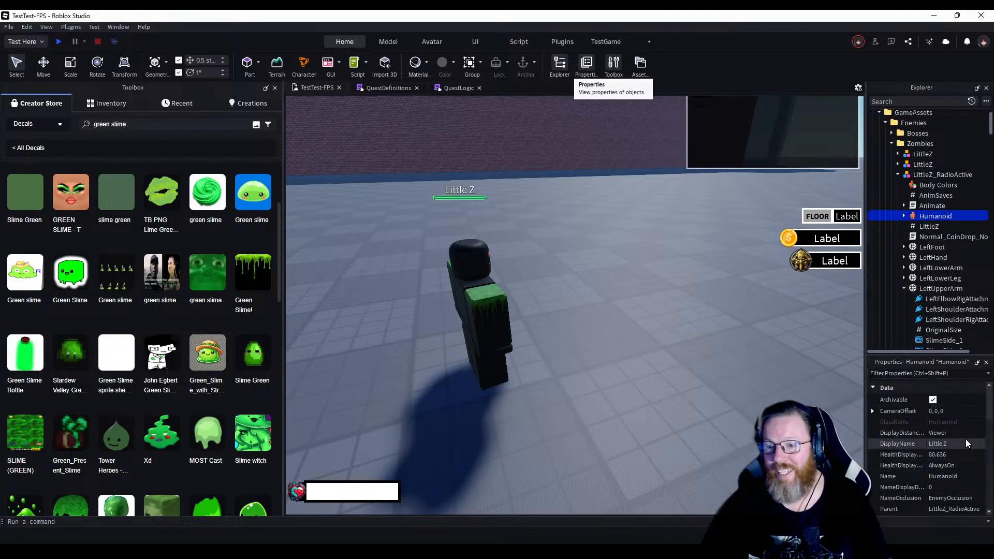
pyautogui.click(958, 441)
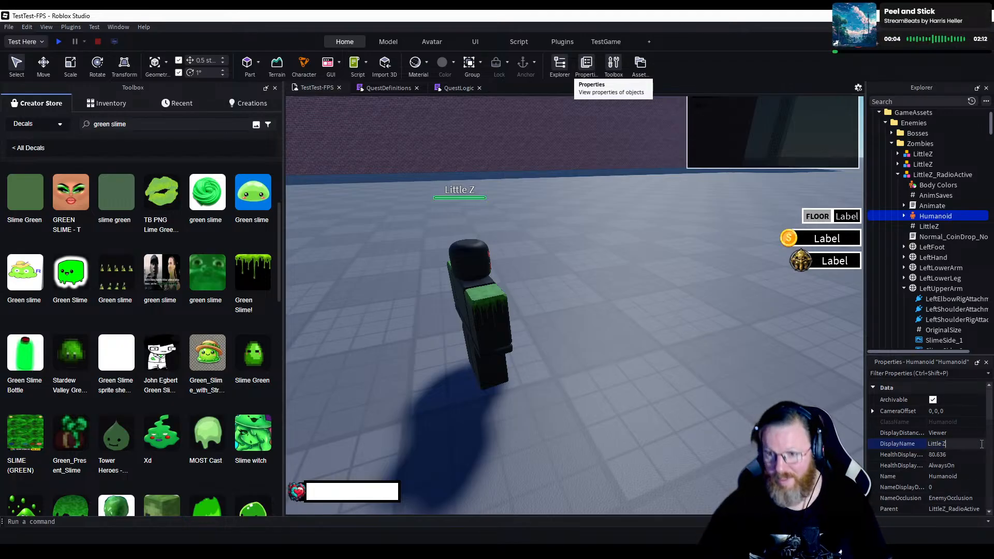
pyautogui.press('BackSpace')
pyautogui.press('BackSpace')
pyautogui.press('BackSpace')
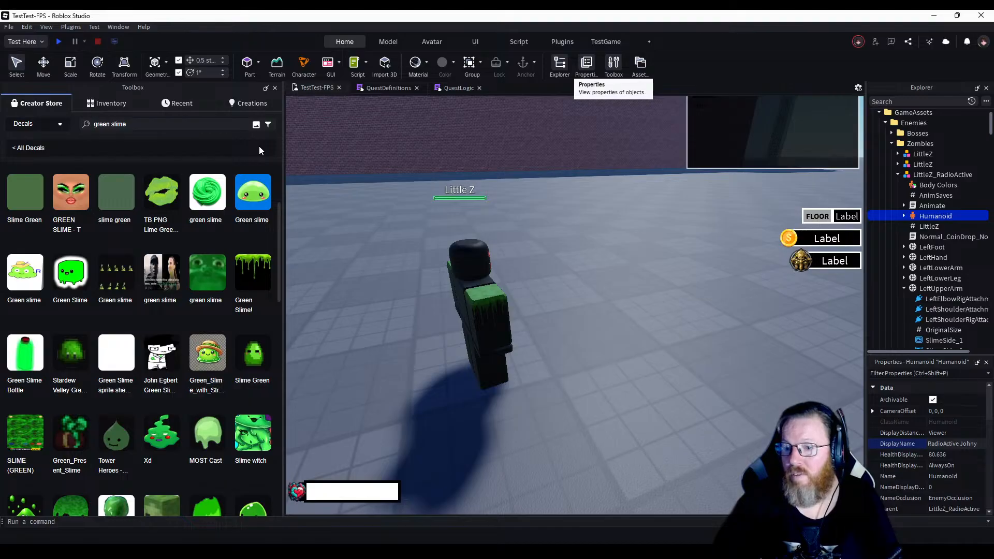
# Replace the second word of the Humanoid's DisplayName so that it reads RadioActive LittleZ.
pyautogui.press('BackSpace')
pyautogui.press('BackSpace')
pyautogui.press('BackSpace')
pyautogui.press('BackSpace')
pyautogui.press('BackSpace')
pyautogui.press('BackSpace')
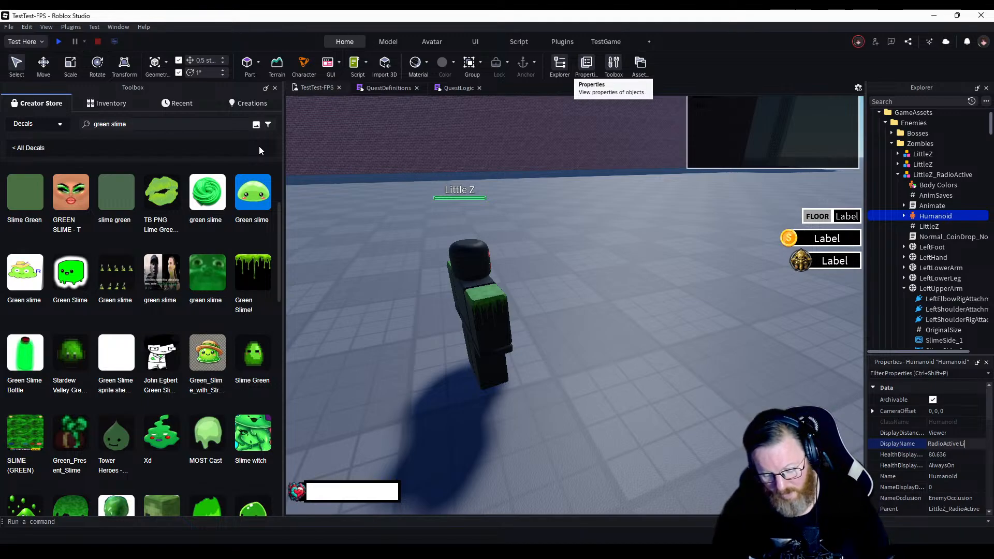
pyautogui.write('LittleZ')
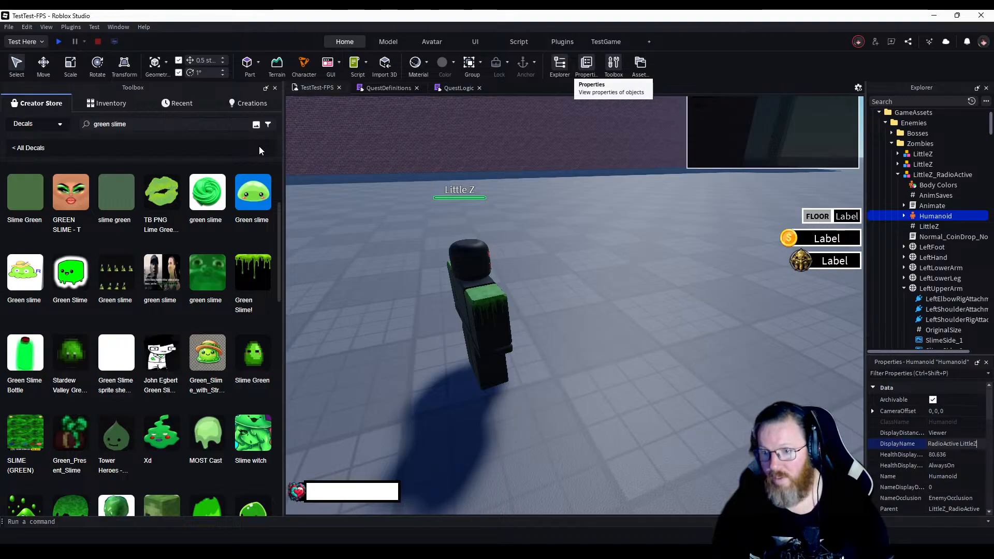
pyautogui.press('Return')
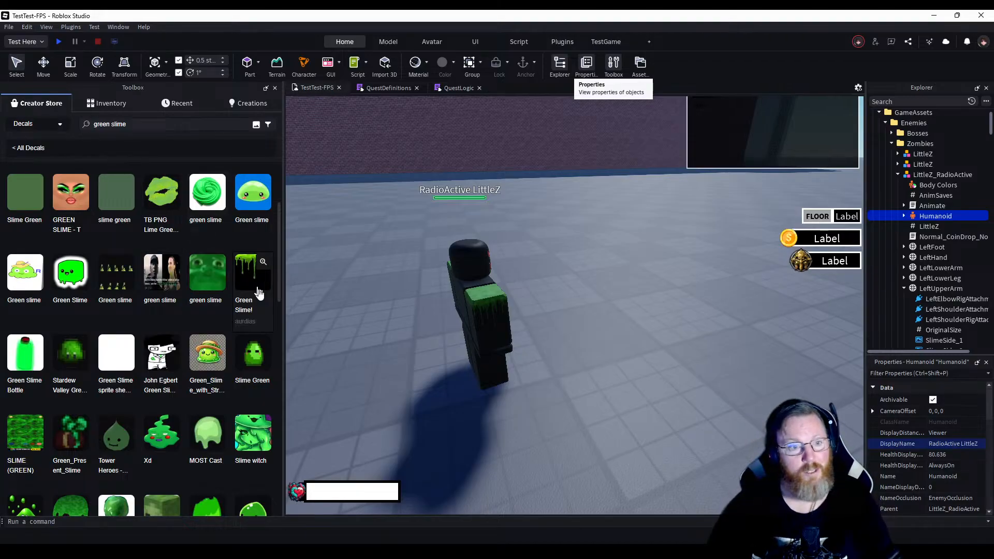
# Collapse LeftUpperArm in the hierarchy and paste the three copied SlimeSide decals and the green slime decal into UpperTorso.
pyautogui.moveTo(583, 381); pyautogui.dragTo(590, 378, button='right')
pyautogui.press('d')
pyautogui.scroll(3, 590, 378)
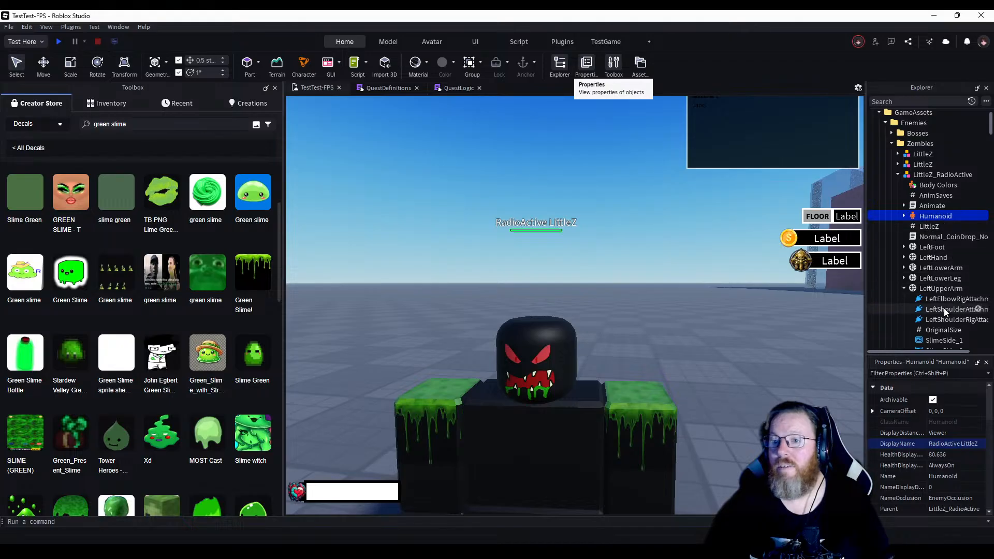
pyautogui.scroll(-3, 943, 258)
pyautogui.scroll(1, 943, 259)
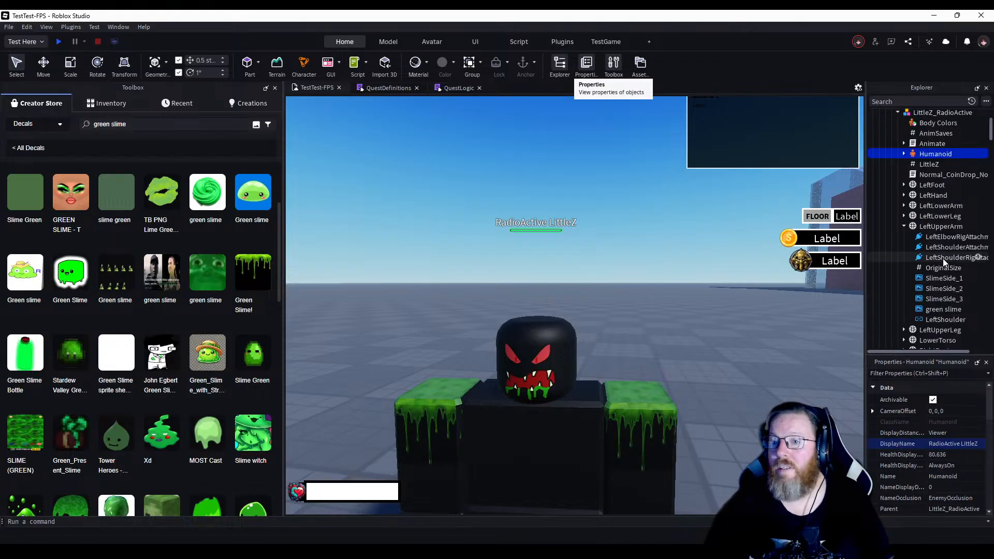
pyautogui.click(904, 226)
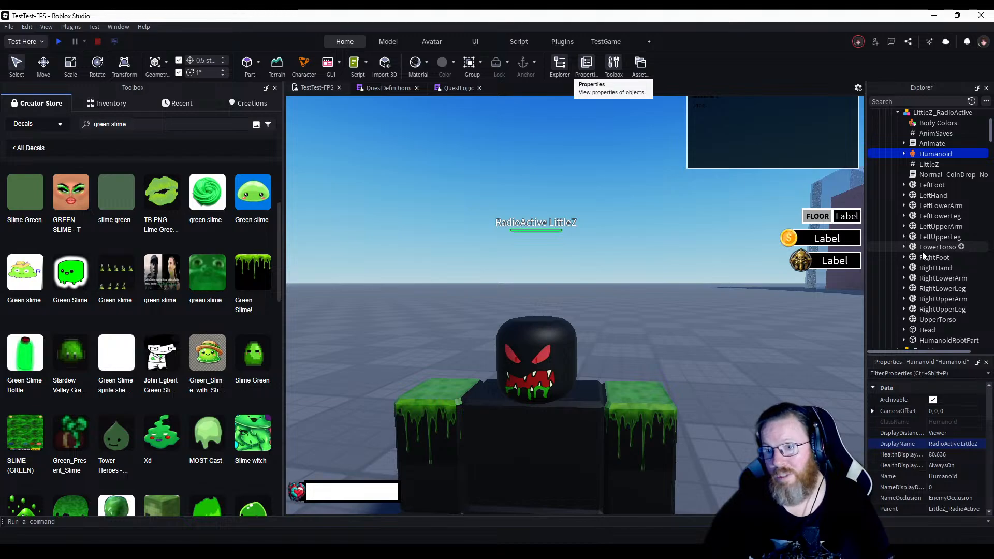
pyautogui.click(930, 320)
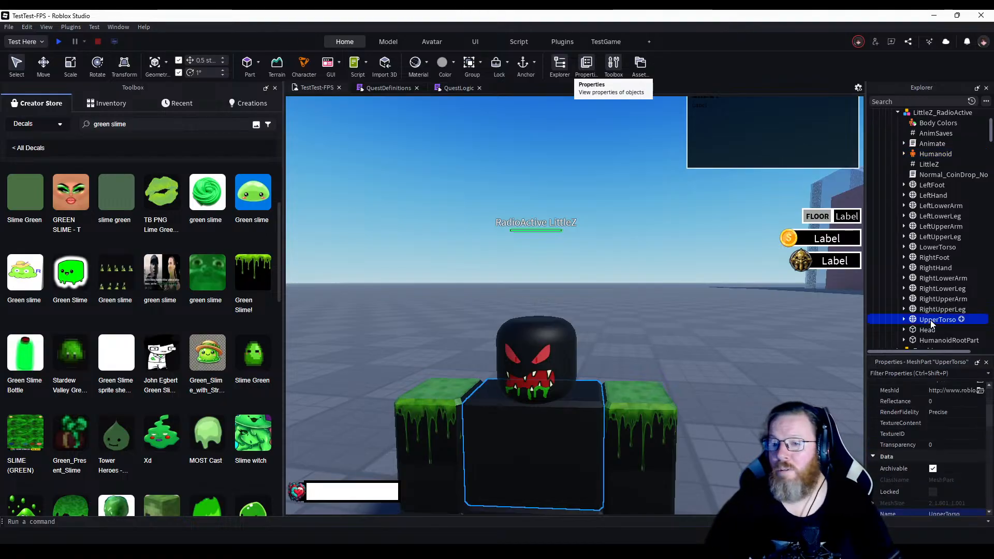
pyautogui.rightClick(930, 320)
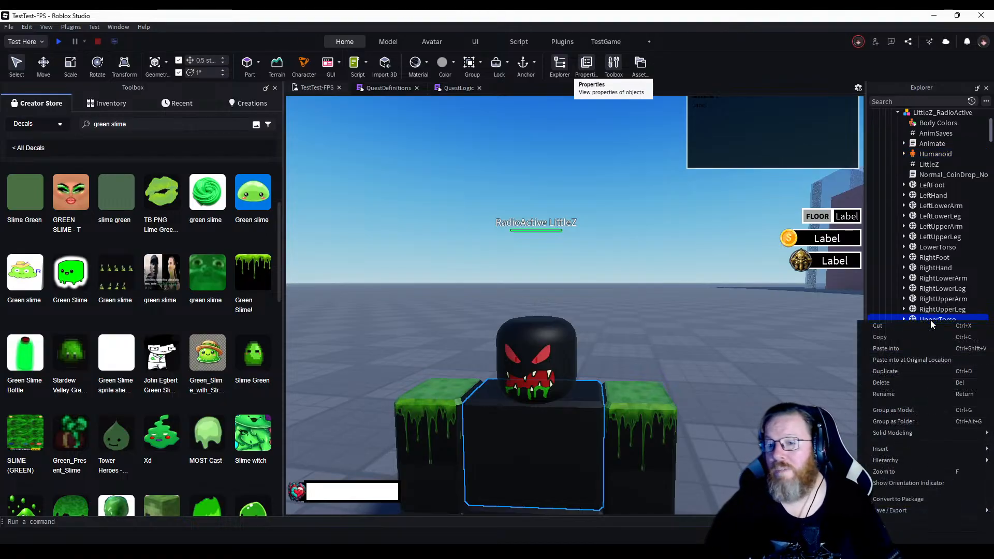
pyautogui.click(891, 349)
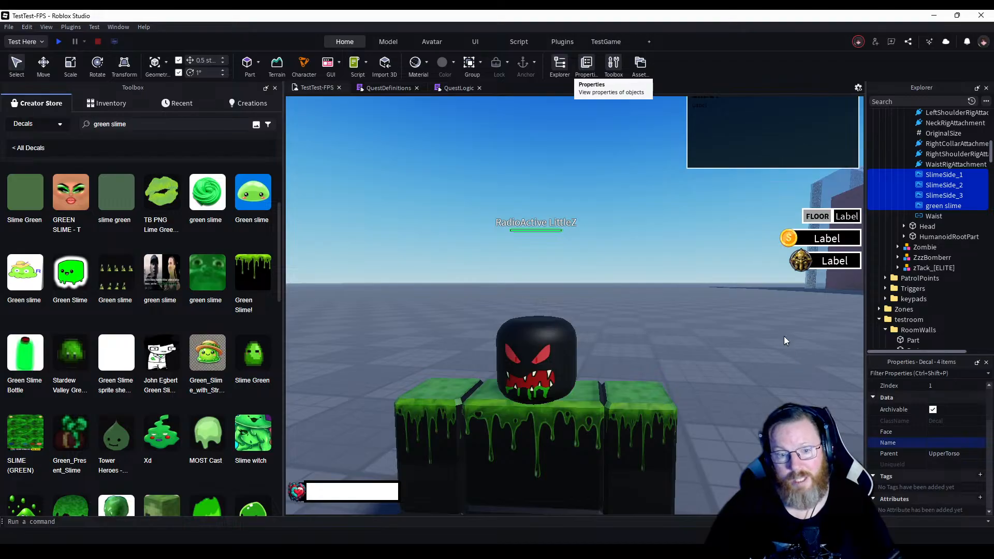
# Delete the SlimeSide_2 decal from UpperTorso.
pyautogui.click(919, 187)
pyautogui.rightClick(920, 185)
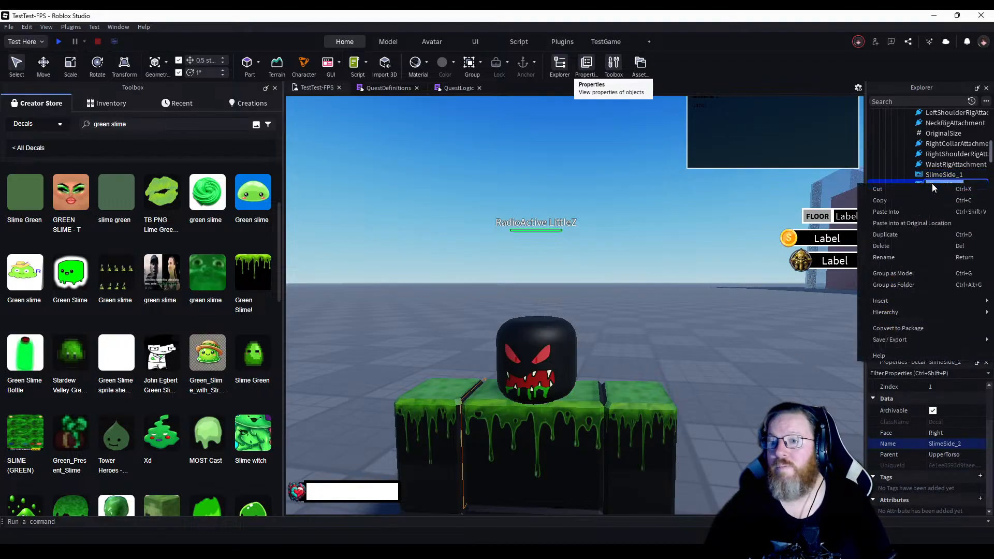
pyautogui.click(890, 247)
# Examine the slime across the enemy's torso and shoulders from behind, above and the front.
pyautogui.press('d')
pyautogui.moveTo(712, 309); pyautogui.dragTo(713, 308, button='right')
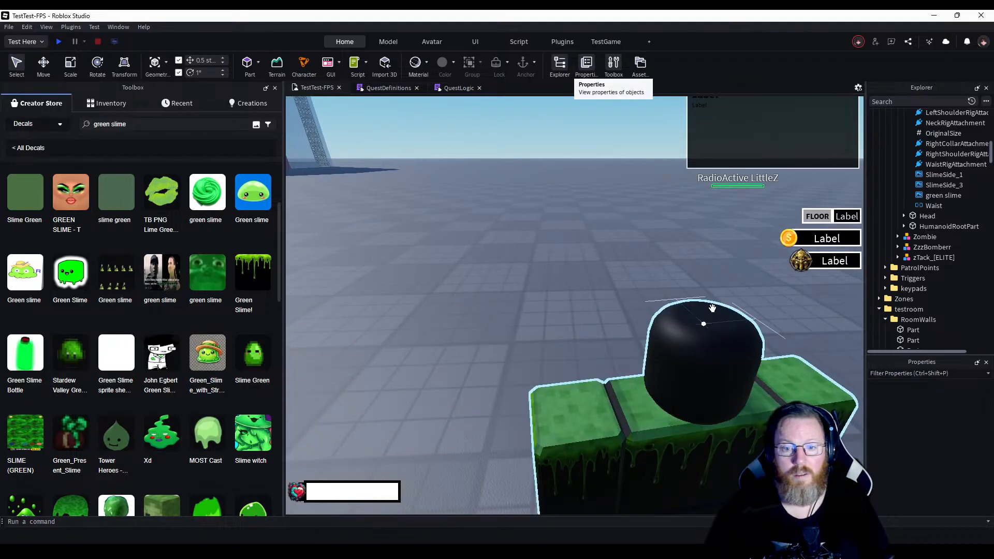
pyautogui.moveTo(713, 308); pyautogui.dragTo(712, 309, button='right')
pyautogui.scroll(-3, 712, 309)
pyautogui.scroll(3, 712, 309)
pyautogui.press('s')
pyautogui.press('w')
pyautogui.press('a')
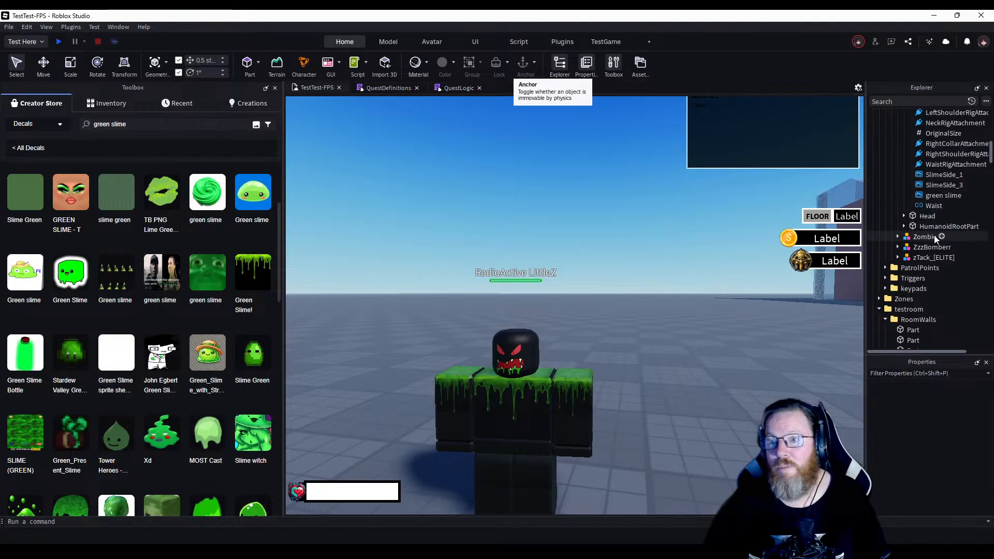
# Select the SlimeSide_1 decal on UpperTorso and examine the slime on top of the shoulders up close.
pyautogui.scroll(1, 928, 241)
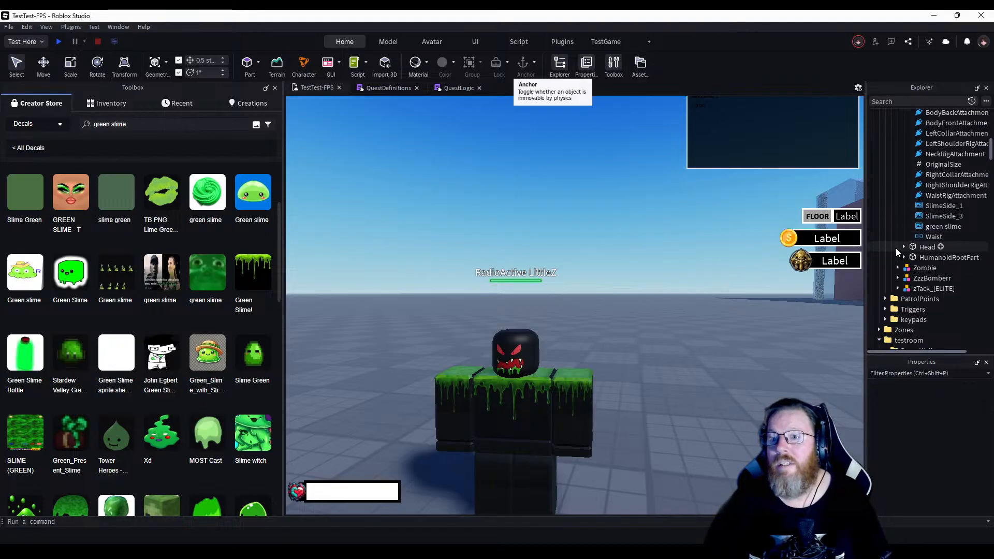
pyautogui.rightClick(947, 206)
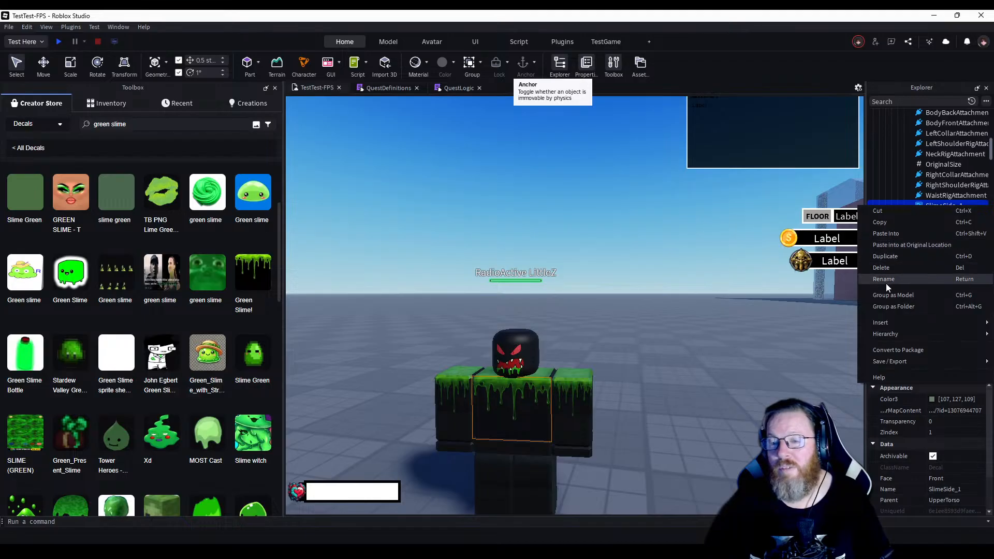
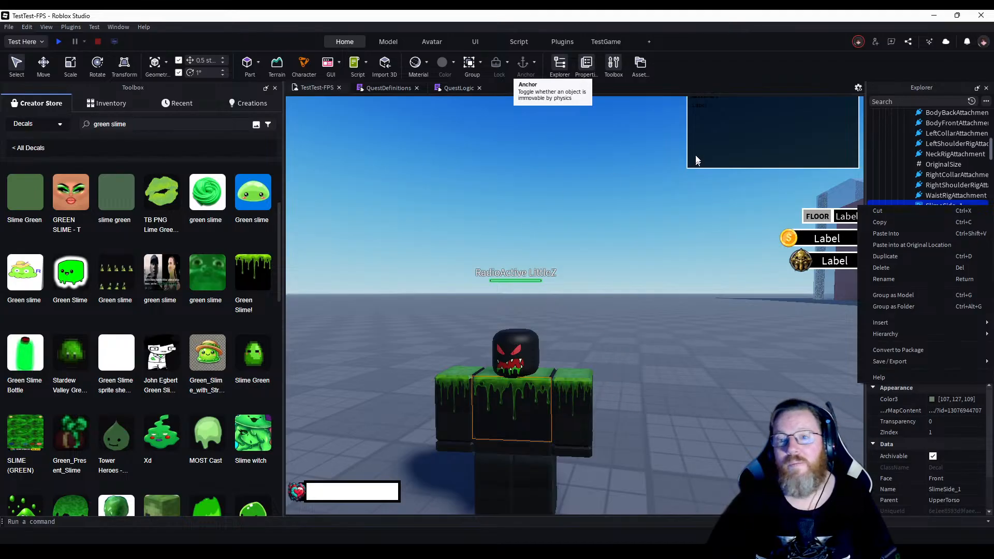
pyautogui.moveTo(693, 342); pyautogui.dragTo(693, 343, button='right')
pyautogui.scroll(3, 692, 343)
pyautogui.scroll(-3, 693, 343)
pyautogui.scroll(3, 693, 342)
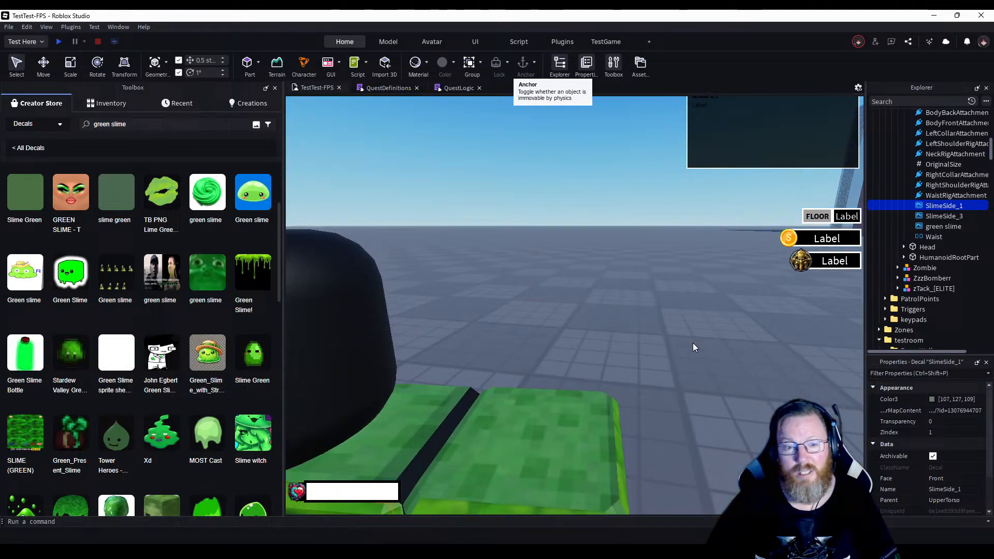
# Duplicate the SlimeSide_3 decal inside the zombie's UpperTorso.
pyautogui.scroll(-3, 693, 343)
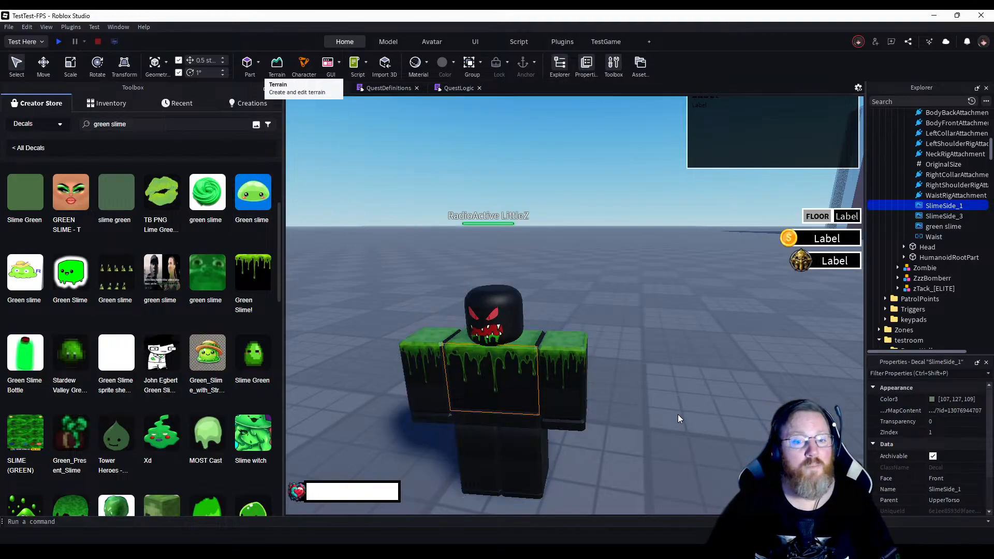
pyautogui.click(933, 215)
pyautogui.rightClick(933, 215)
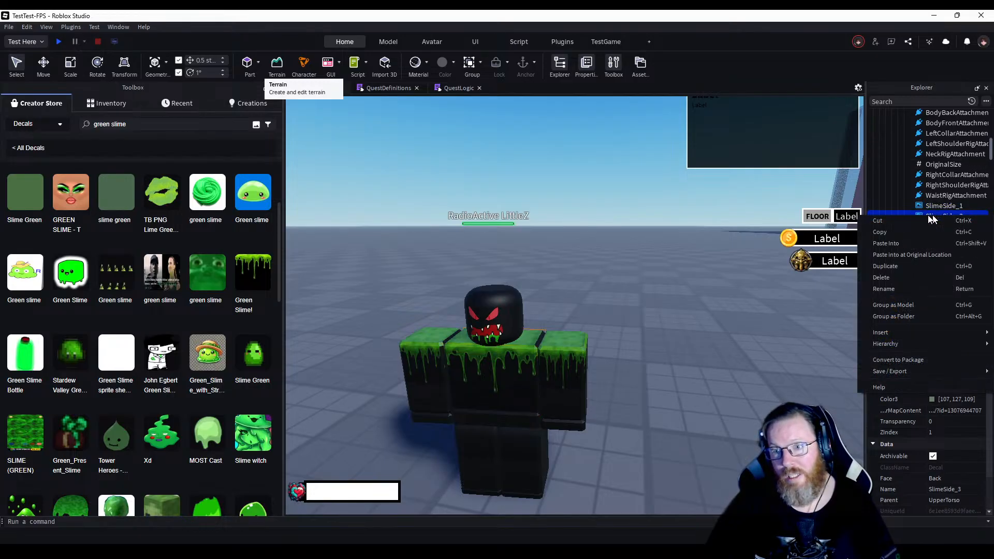
pyautogui.click(881, 266)
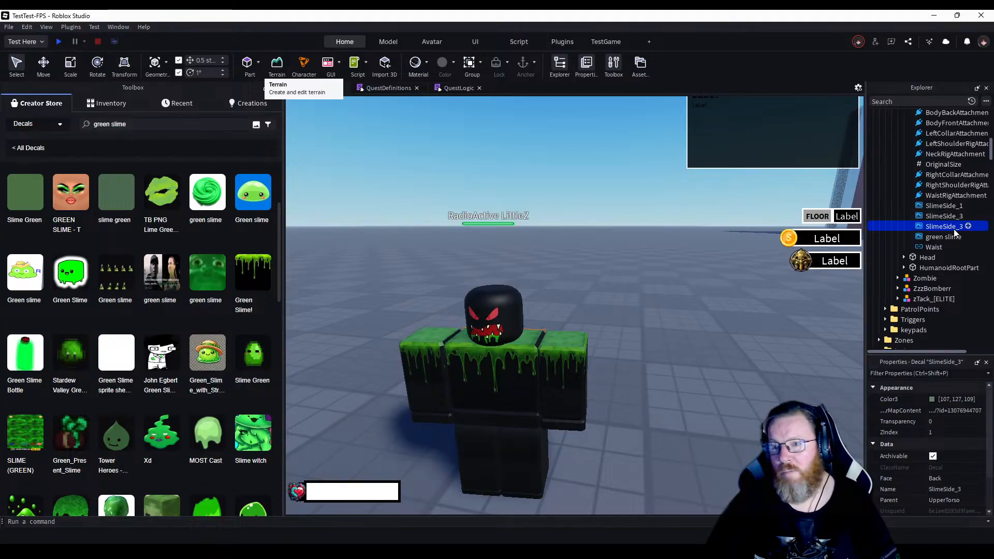
# Rename the duplicated UpperTorso decal as SlimeSide_2 and set its Face to Left.
pyautogui.rightClick(933, 230)
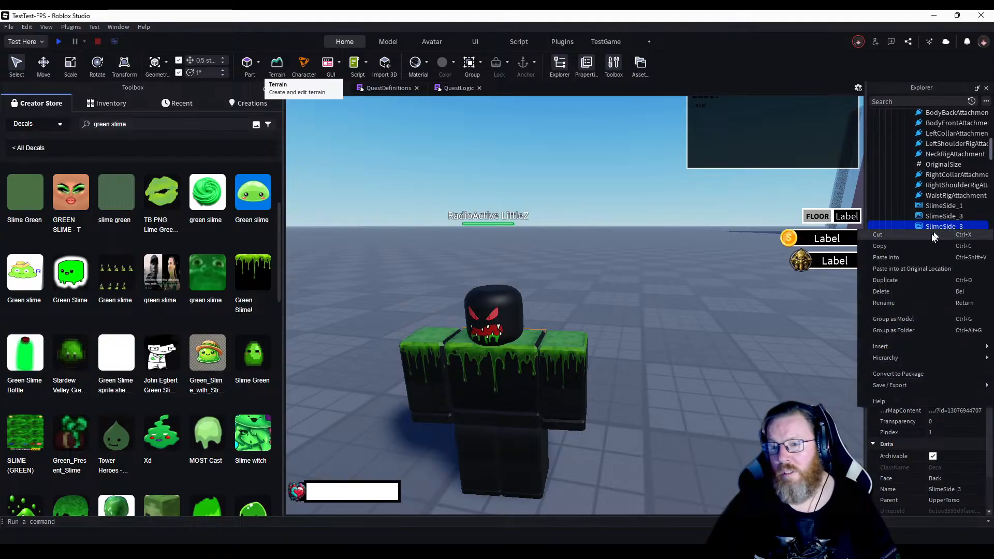
pyautogui.click(893, 304)
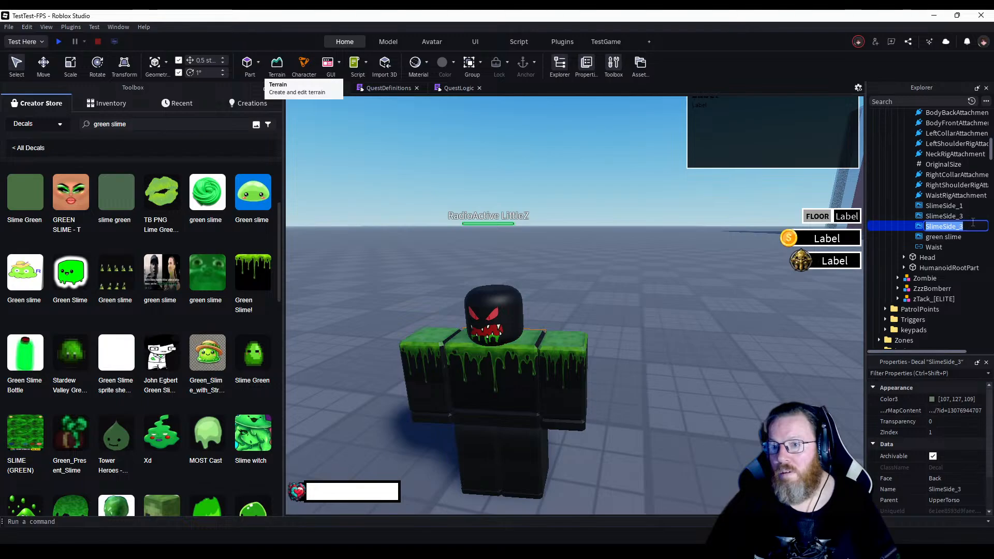
pyautogui.click(968, 225)
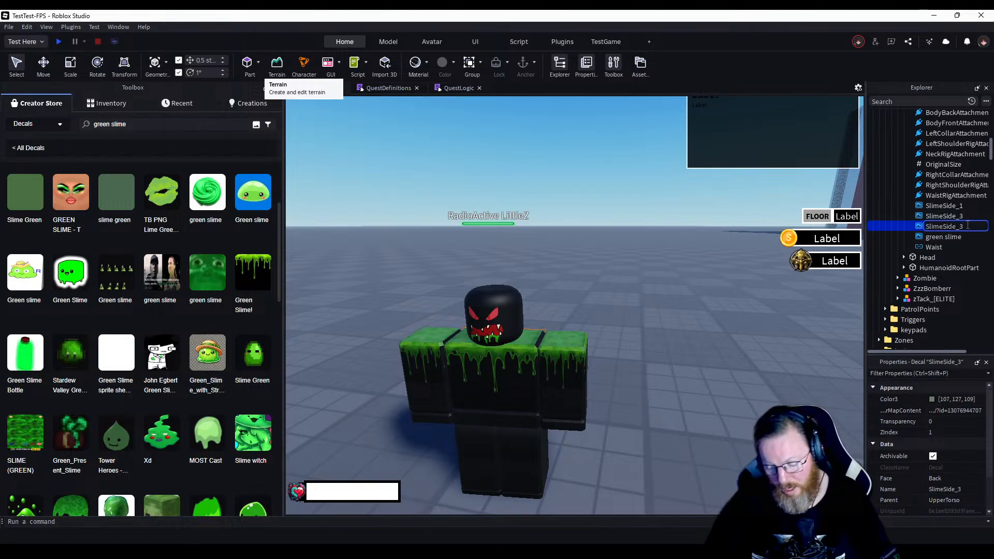
pyautogui.press('BackSpace')
pyautogui.write('2')
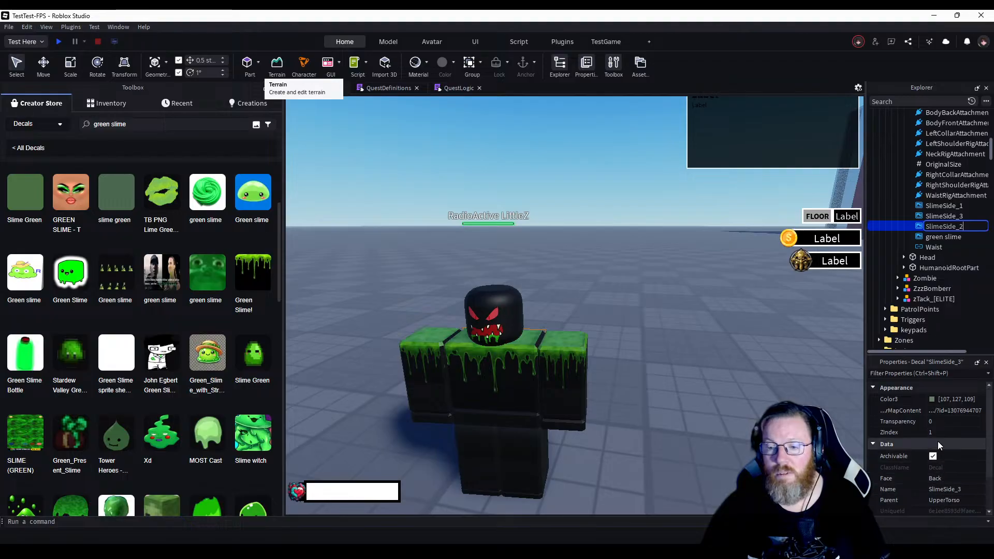
pyautogui.click(958, 477)
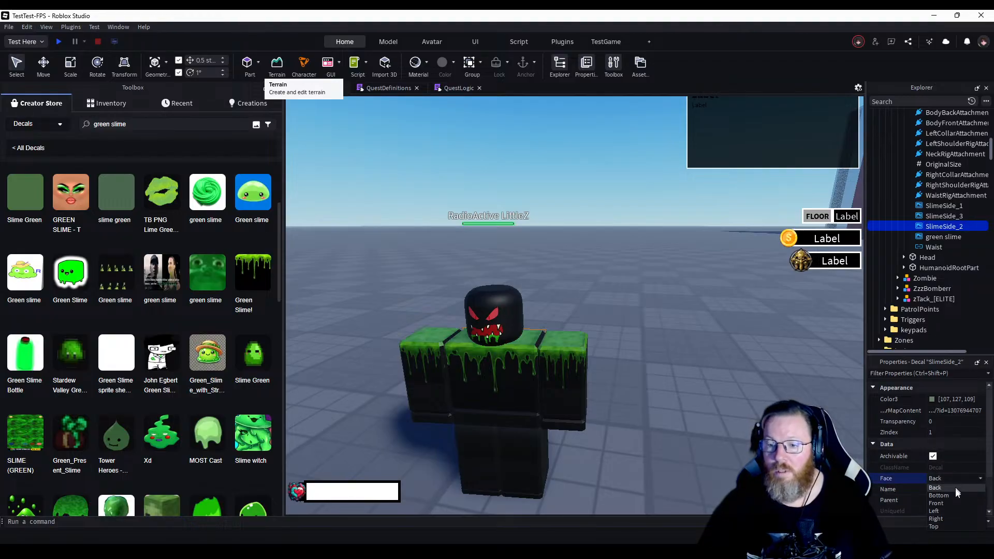
pyautogui.click(943, 511)
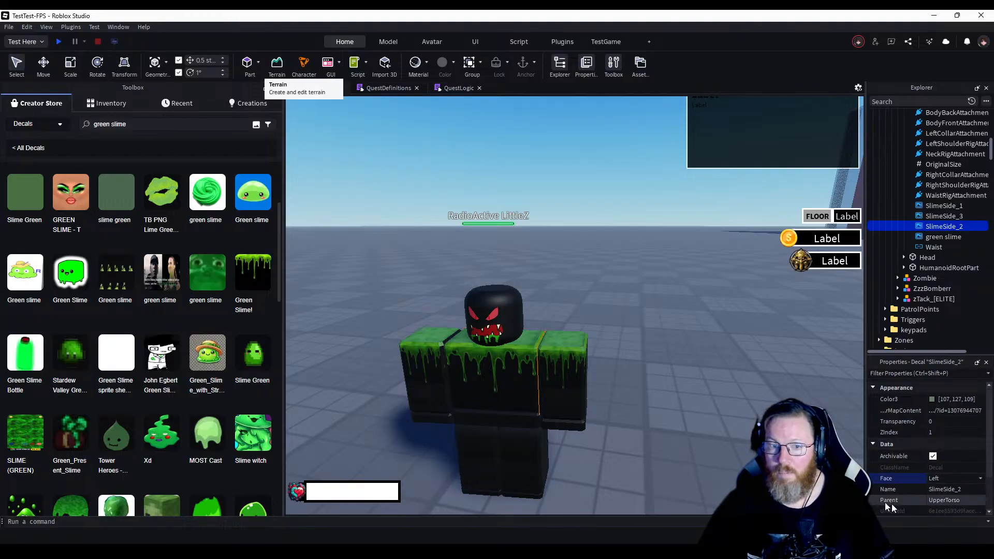
# Duplicate the SlimeSide_2 decal inside UpperTorso.
pyautogui.rightClick(949, 226)
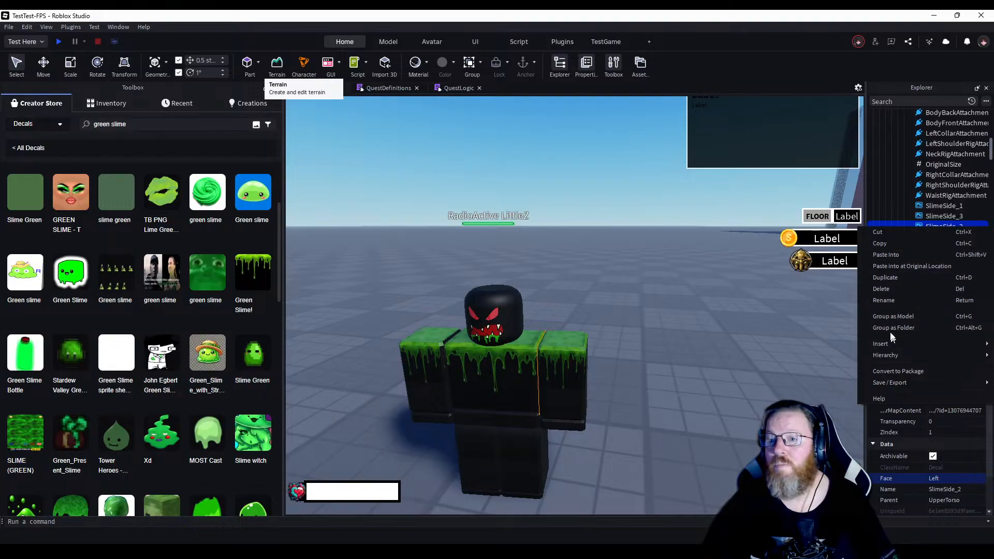
pyautogui.click(896, 279)
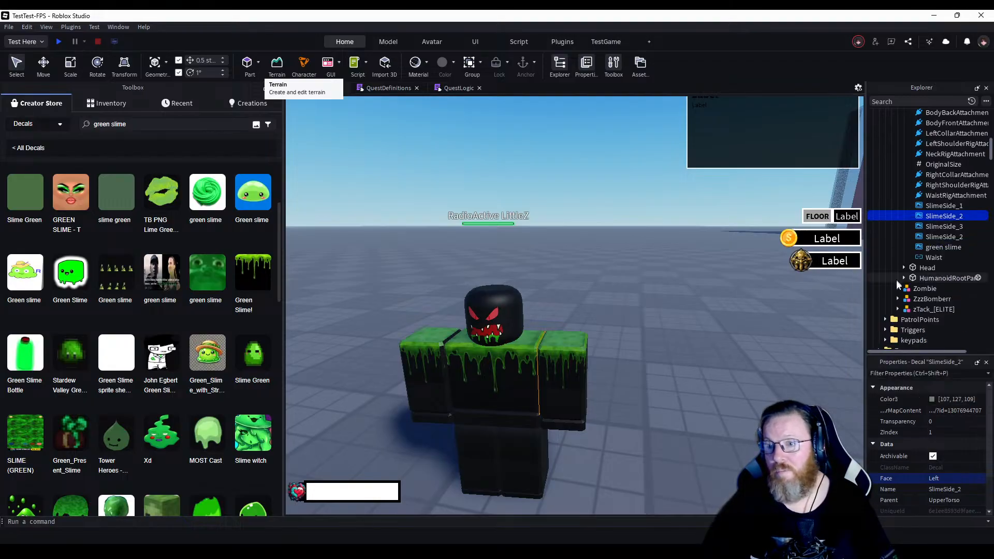
pyautogui.rightClick(940, 214)
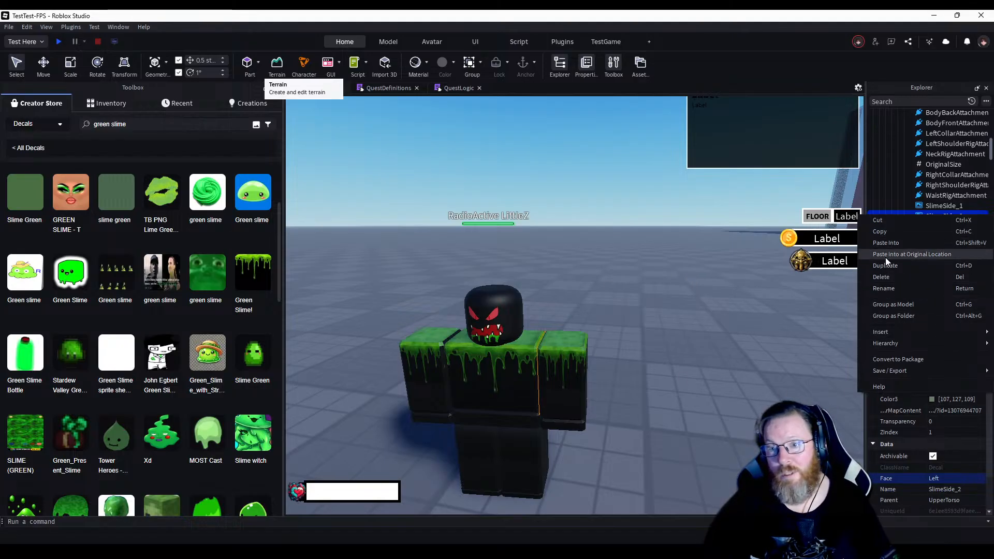
pyautogui.click(895, 291)
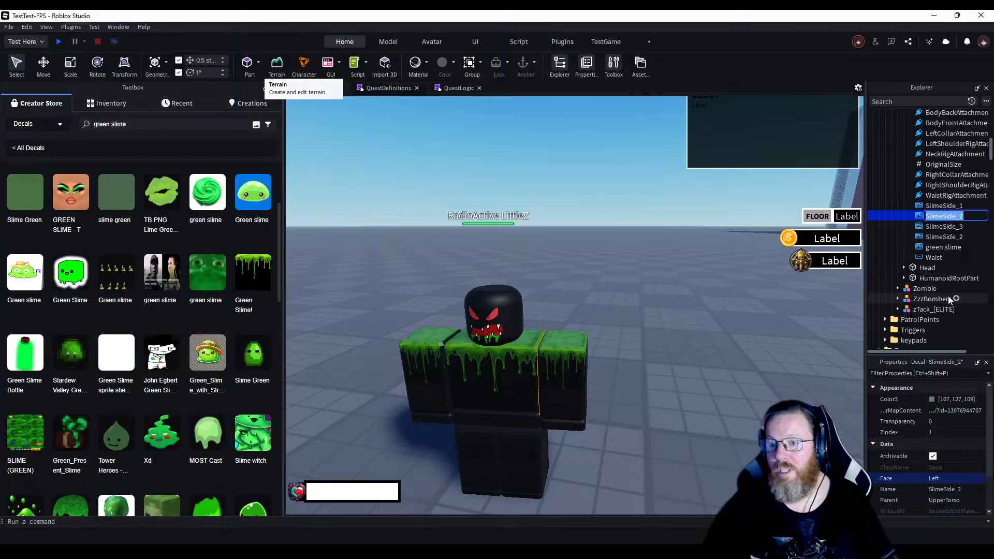
pyautogui.click(971, 217)
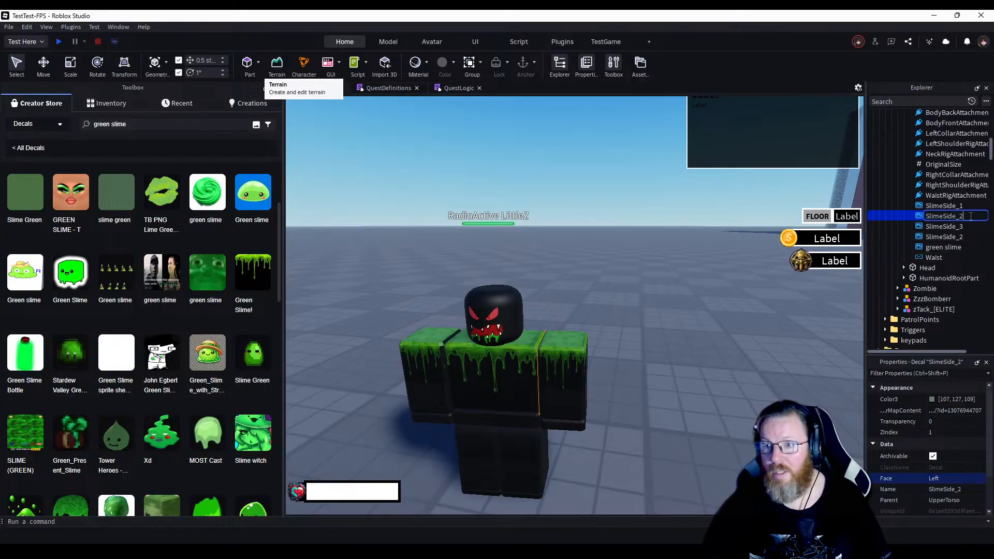
# Rename the SlimeSide_2 decal listed below SlimeSide_3 as SlimeSide_4 and set its Face to Right.
pyautogui.rightClick(951, 238)
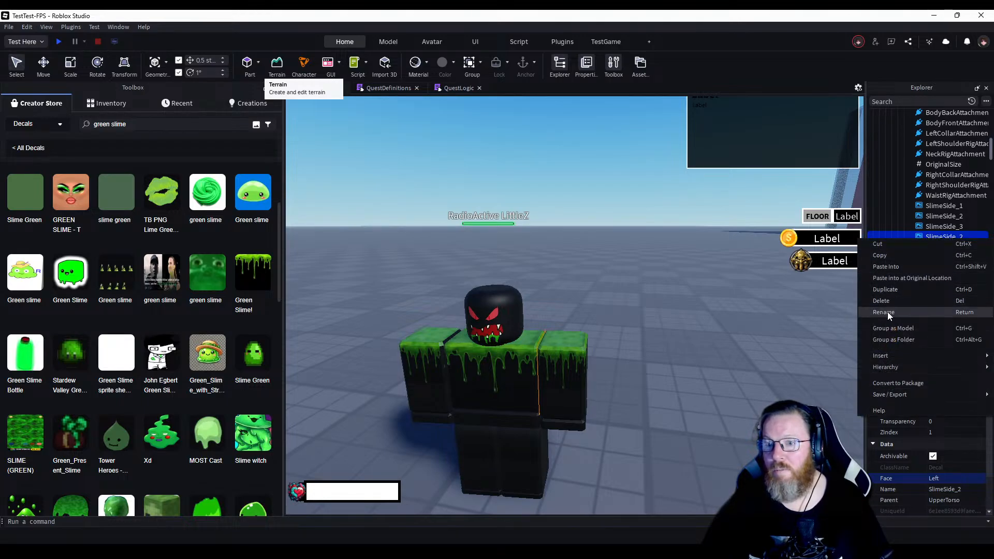
pyautogui.click(884, 312)
pyautogui.click(969, 237)
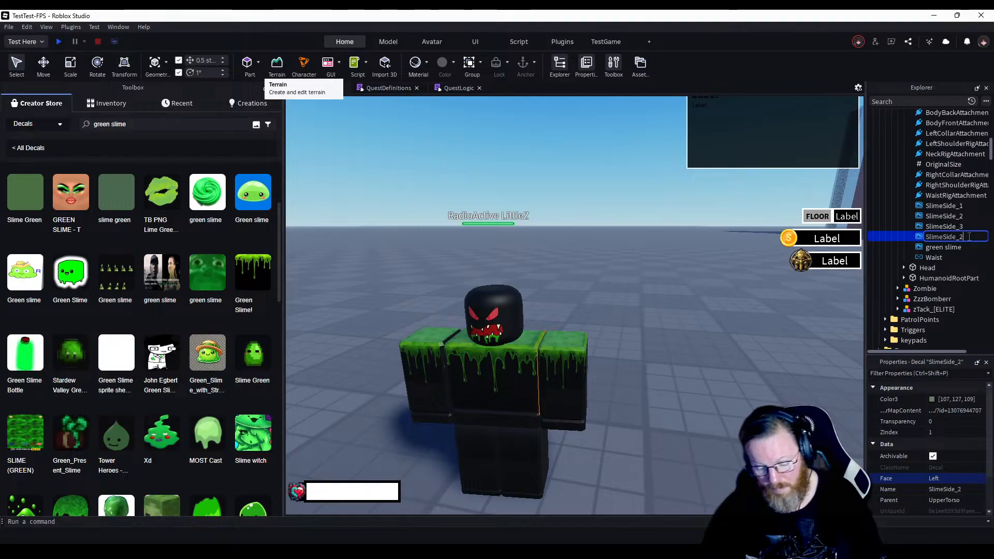
pyautogui.press('BackSpace')
pyautogui.write('4')
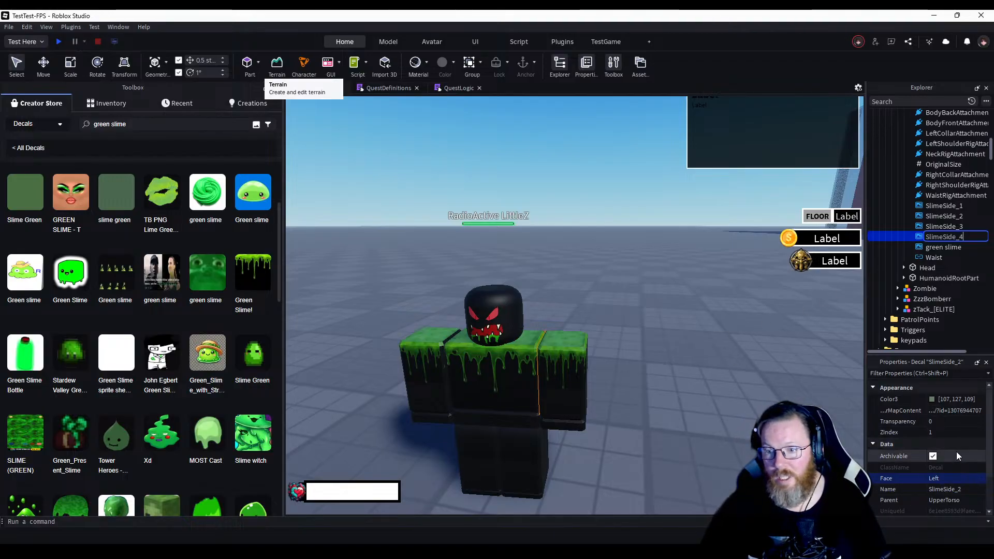
pyautogui.scroll(-2, 956, 451)
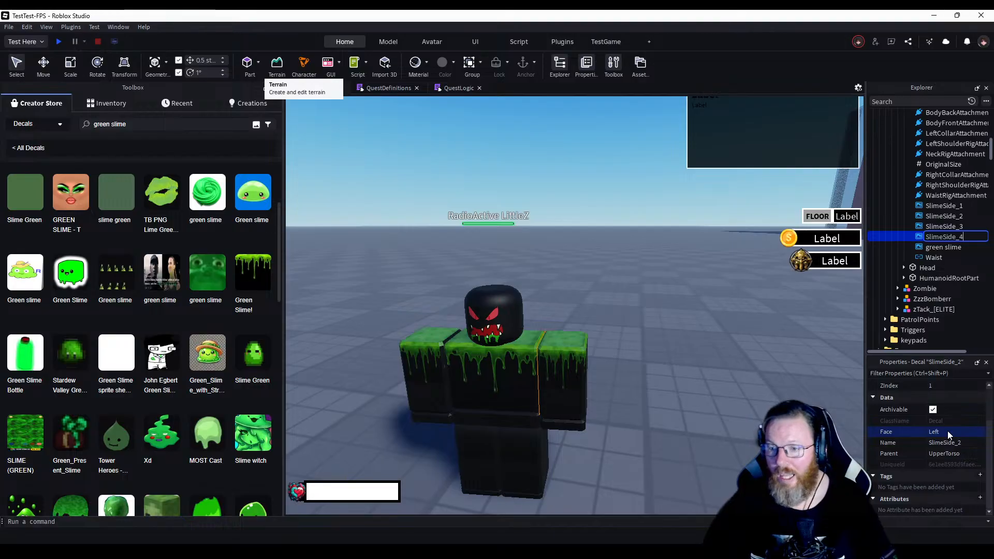
pyautogui.click(947, 431)
pyautogui.click(948, 431)
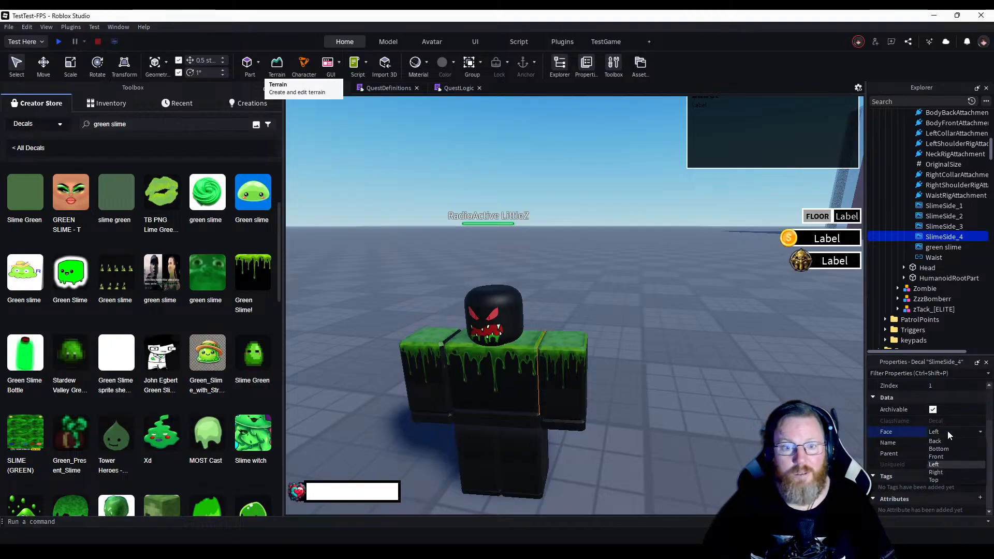
pyautogui.click(935, 472)
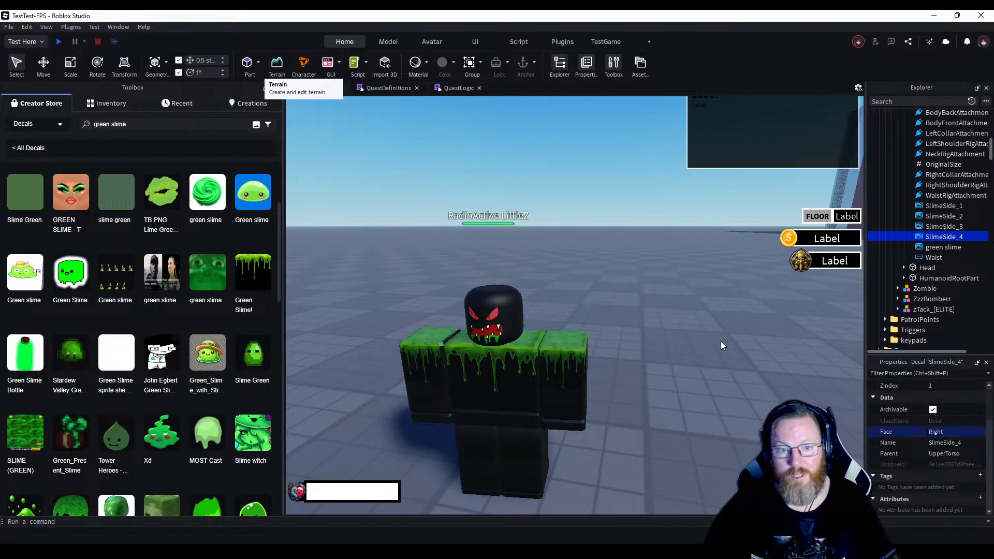
# Collapse UpperTorso, expand RightUpperArm and duplicate the arm's SlimeSide_3 decal.
pyautogui.click(693, 348)
pyautogui.moveTo(693, 348); pyautogui.dragTo(679, 347, button='right')
pyautogui.press('a')
pyautogui.press('s')
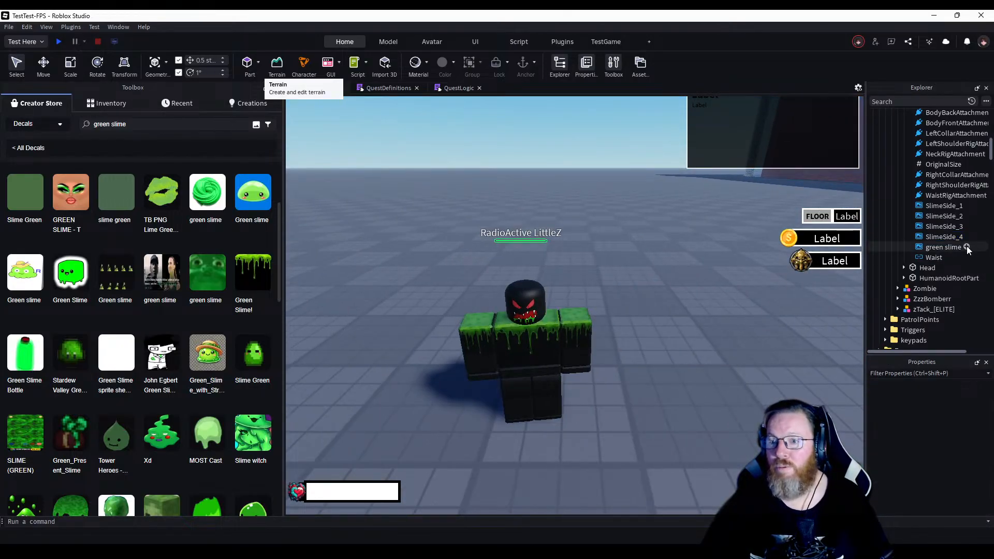
pyautogui.scroll(1, 964, 251)
pyautogui.scroll(1, 964, 251)
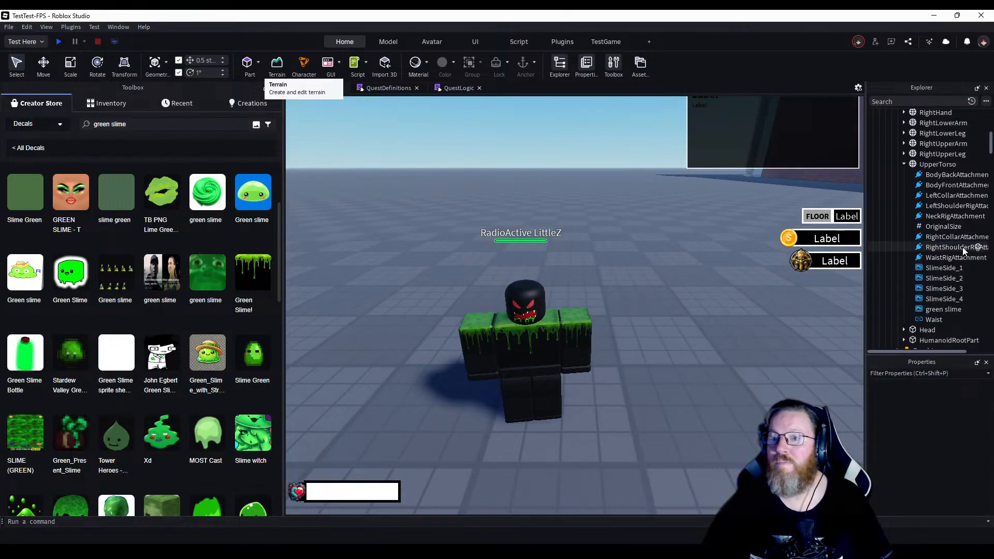
pyautogui.click(904, 164)
pyautogui.scroll(1, 922, 189)
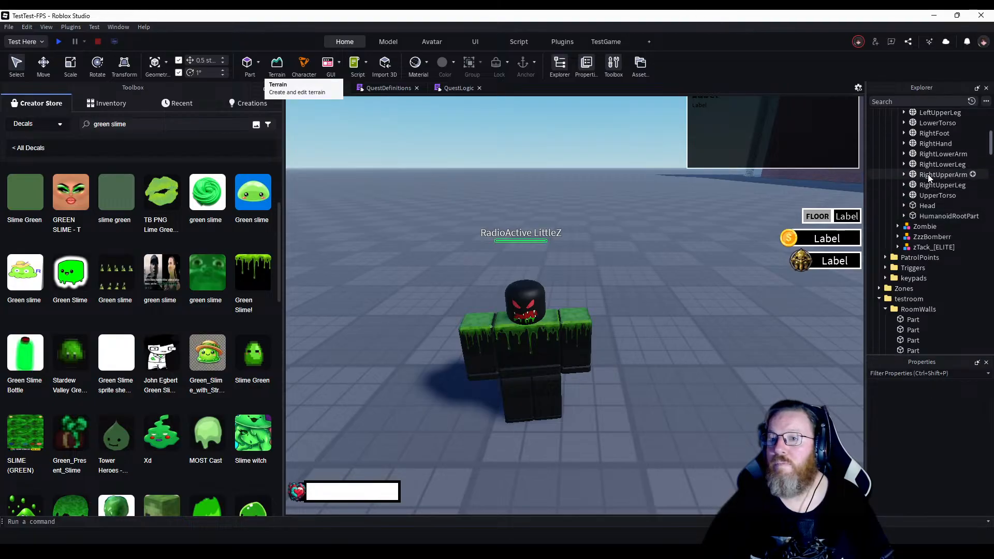
pyautogui.click(904, 175)
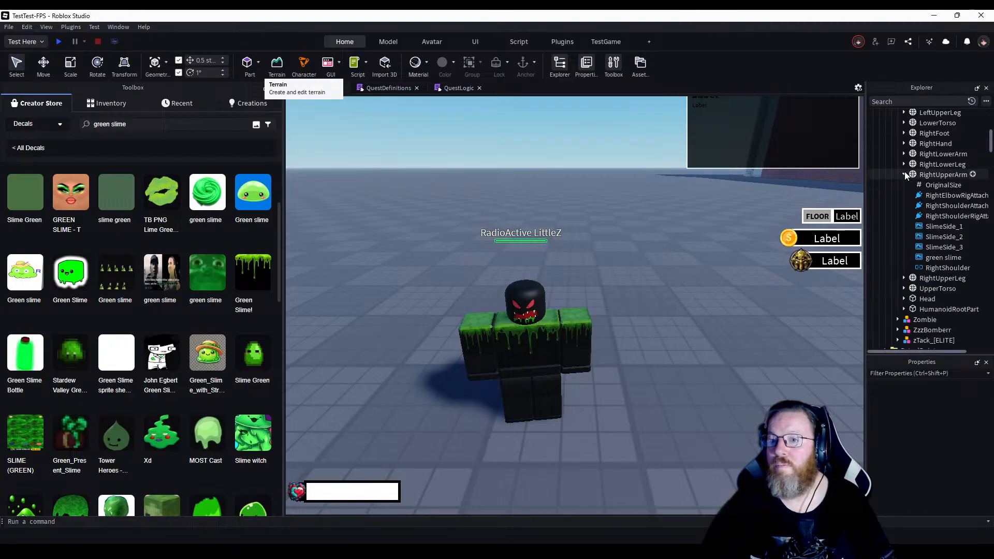
pyautogui.click(935, 247)
pyautogui.rightClick(935, 247)
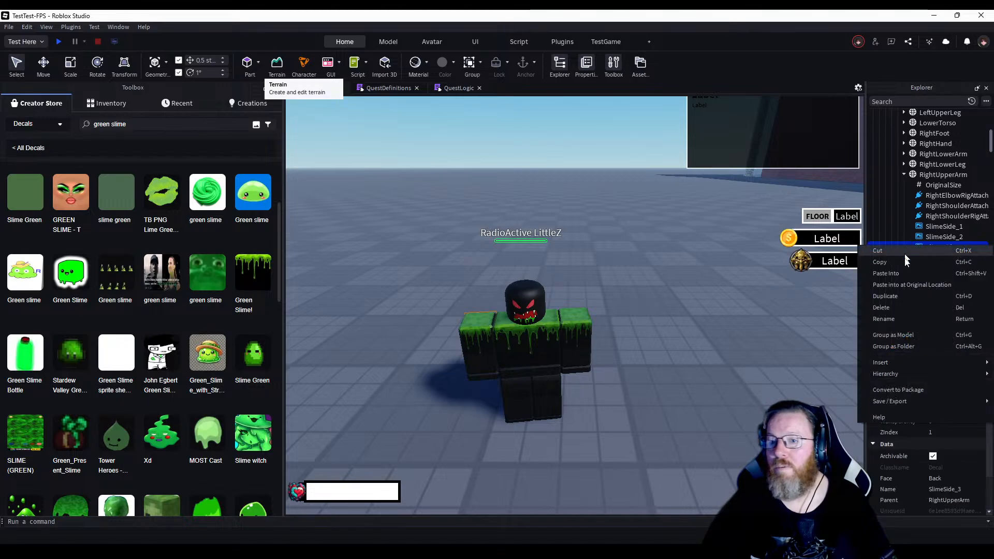
pyautogui.click(893, 298)
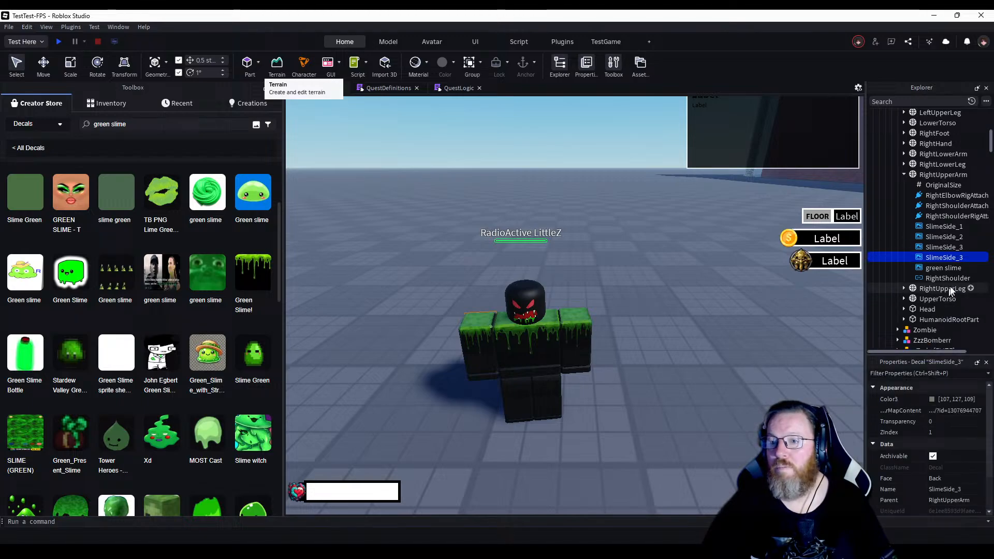
# Rename the duplicated RightUpperArm decal as SlimeSide_4 and set its Face to Left.
pyautogui.rightClick(961, 258)
pyautogui.click(887, 331)
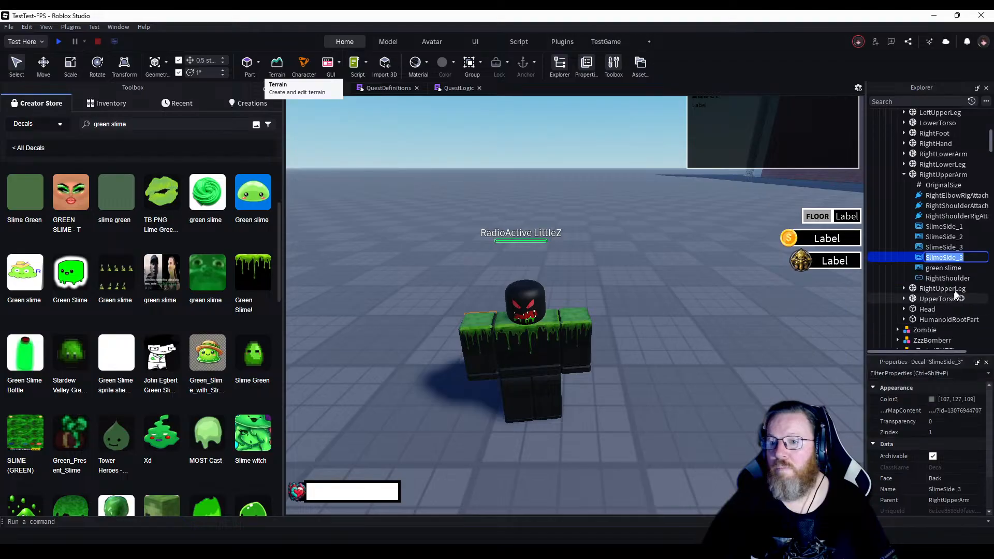
pyautogui.click(946, 476)
pyautogui.click(947, 476)
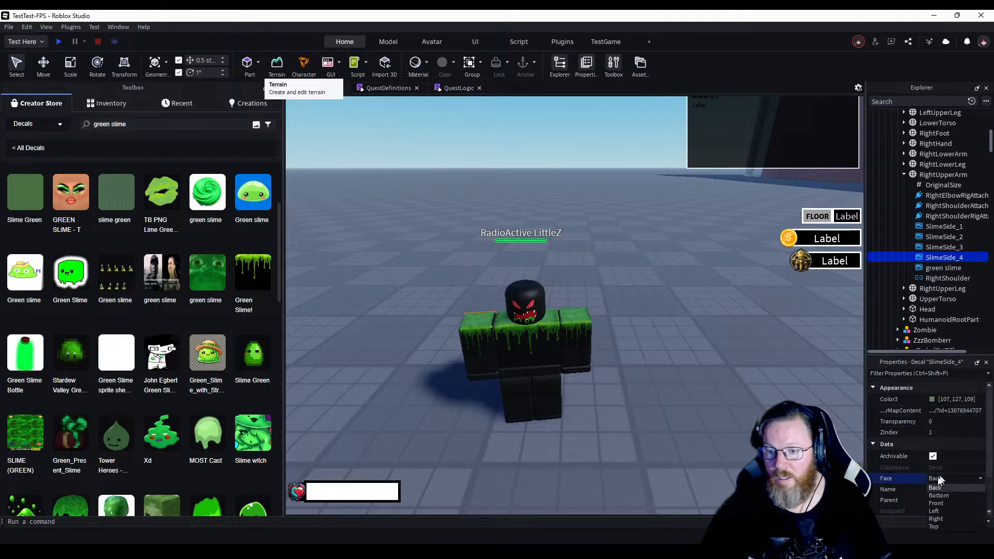
pyautogui.click(940, 519)
pyautogui.click(936, 482)
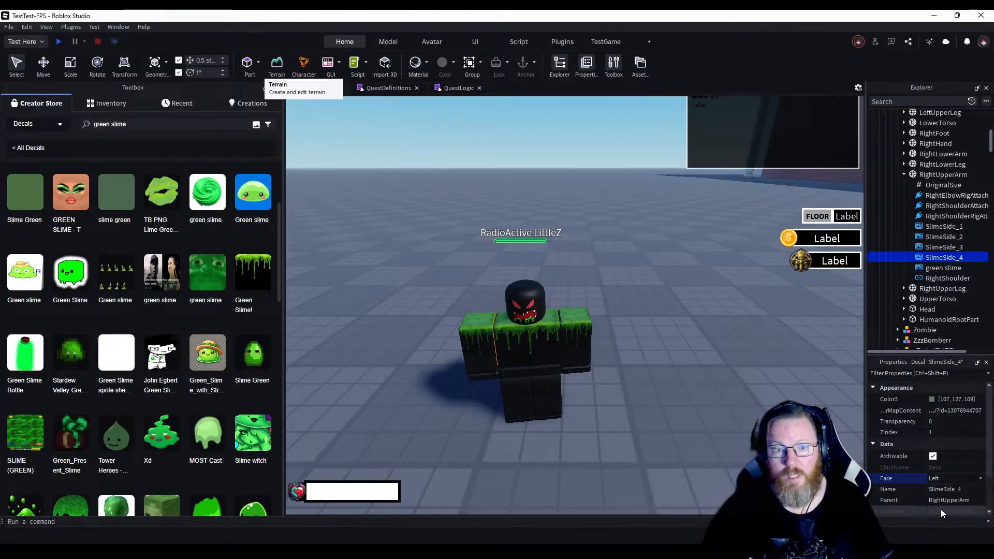
pyautogui.click(657, 345)
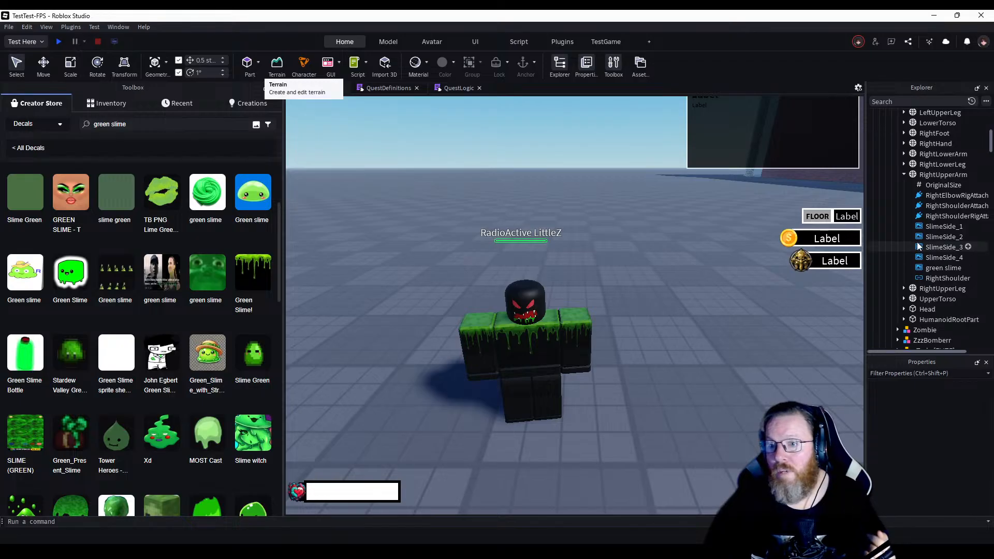
# Copy the RightUpperArm's SlimeSide_2 decal and collapse RightUpperArm.
pyautogui.click(946, 248)
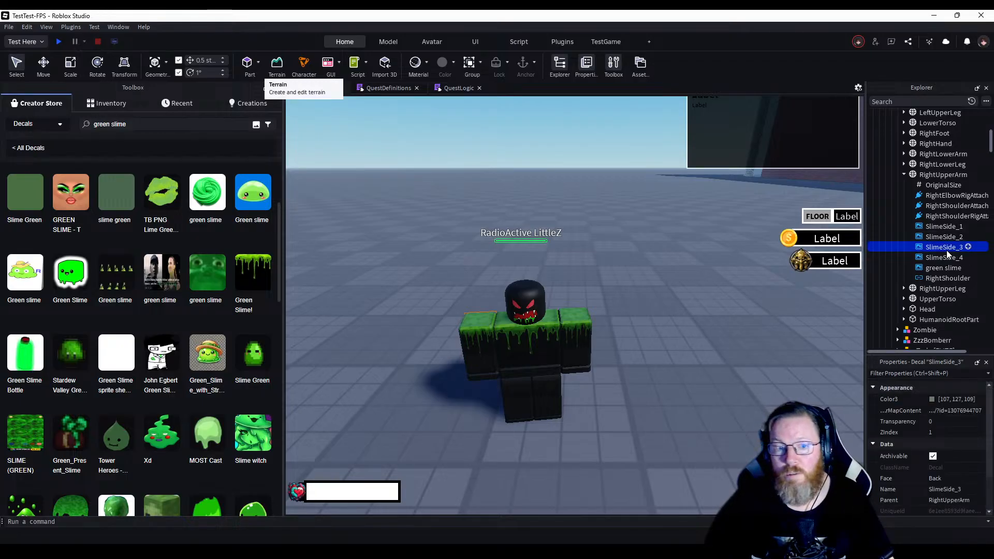
pyautogui.click(951, 236)
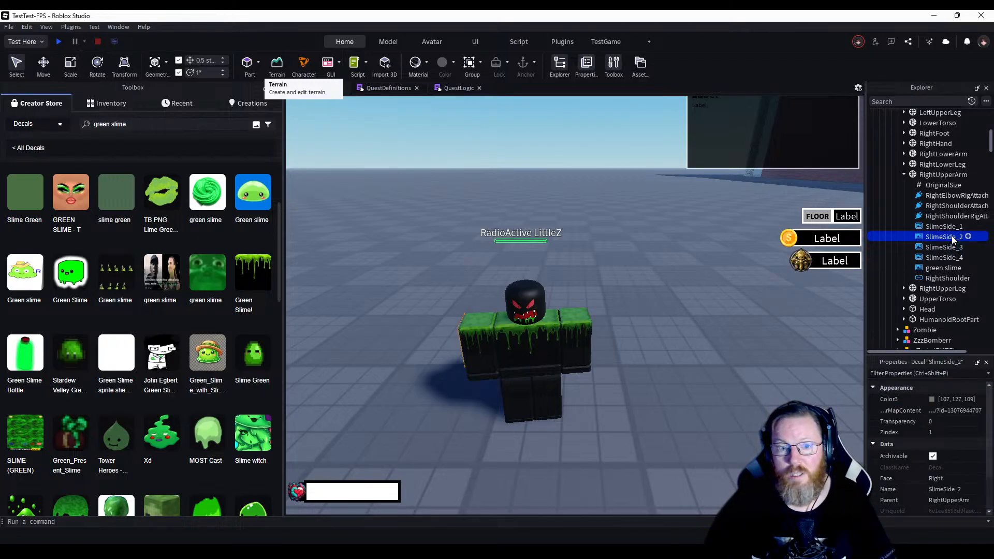
pyautogui.rightClick(952, 237)
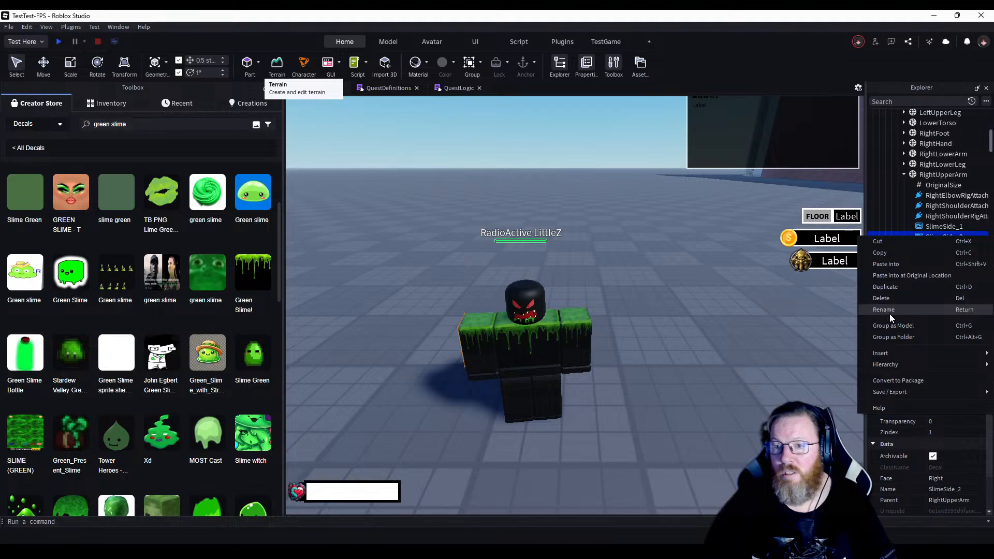
pyautogui.click(890, 253)
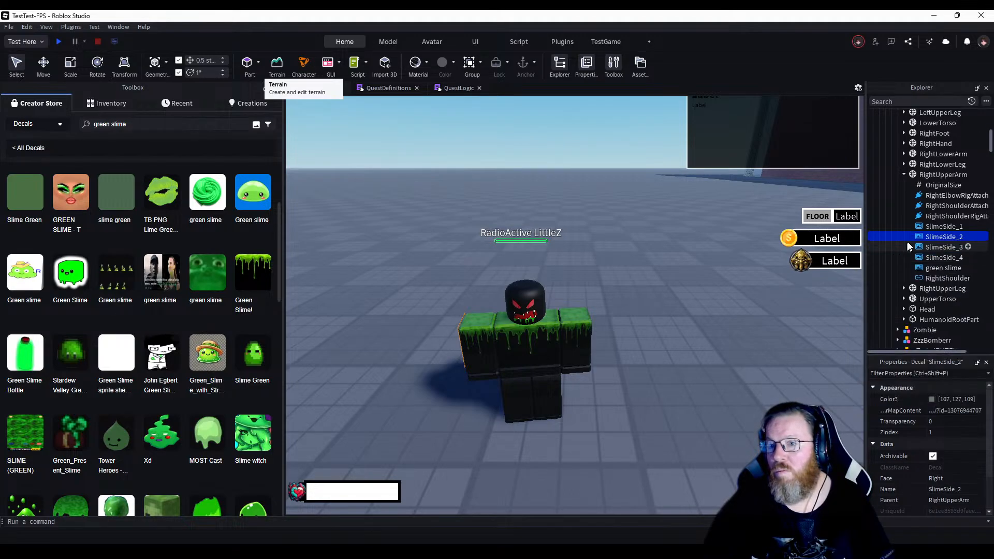
pyautogui.click(906, 173)
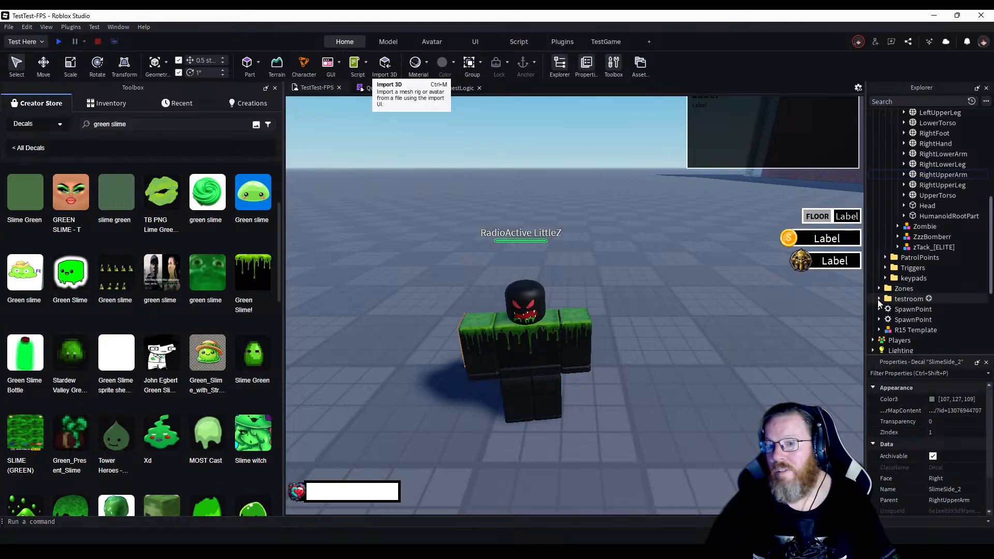
# Paste the copied SlimeSide_2 decal into LeftUpperArm and rename the pasted copy SlimeSide_4.
pyautogui.scroll(2, 908, 281)
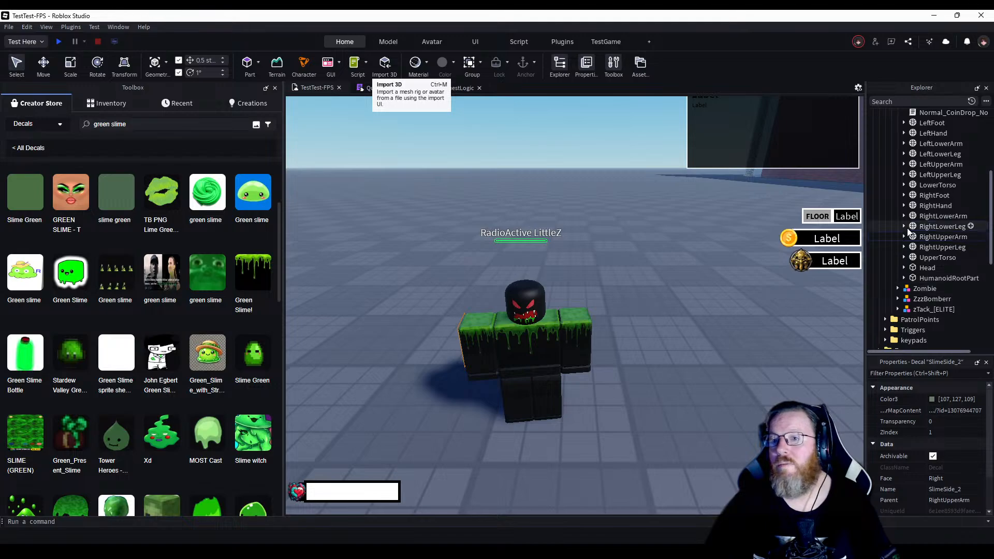
pyautogui.click(926, 165)
pyautogui.rightClick(926, 165)
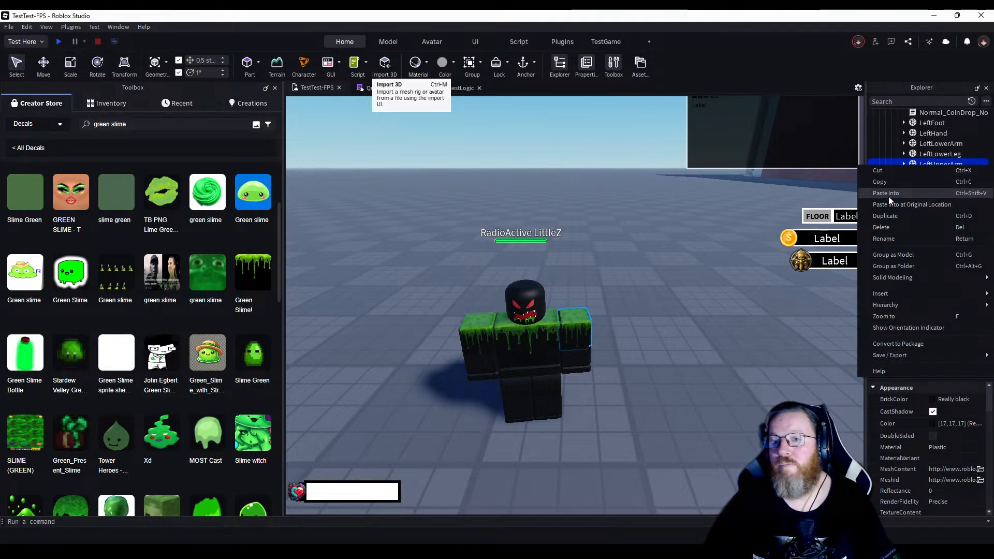
pyautogui.click(888, 197)
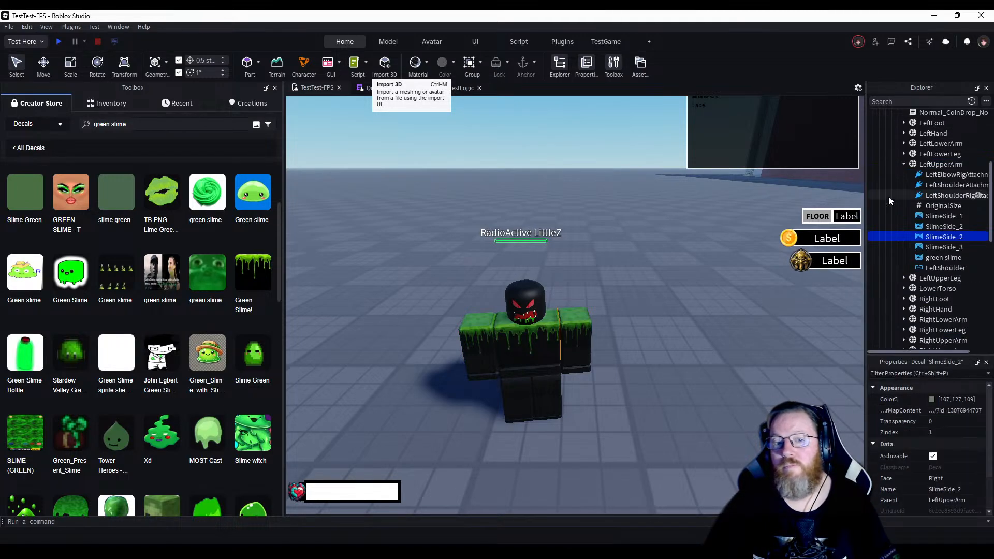
pyautogui.rightClick(960, 238)
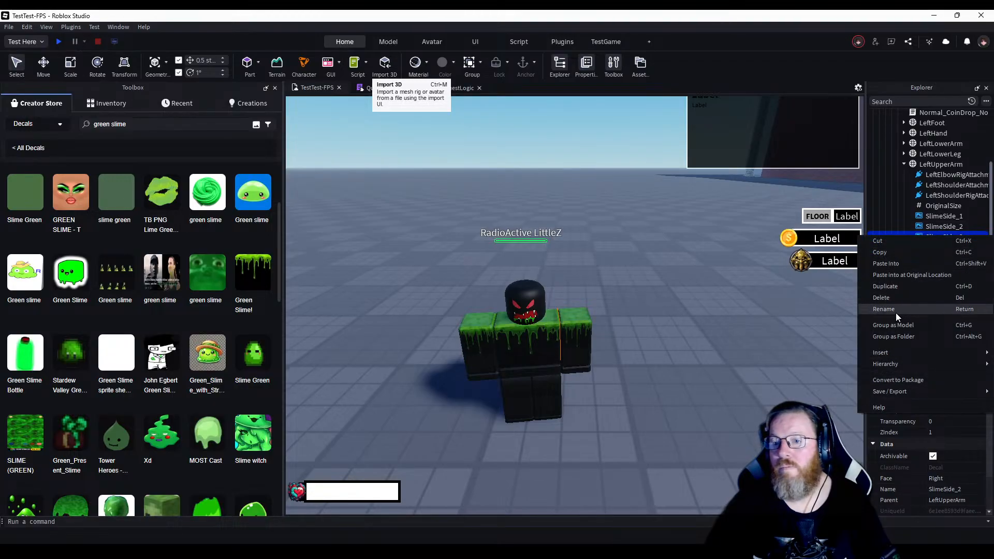
pyautogui.click(896, 313)
pyautogui.click(972, 236)
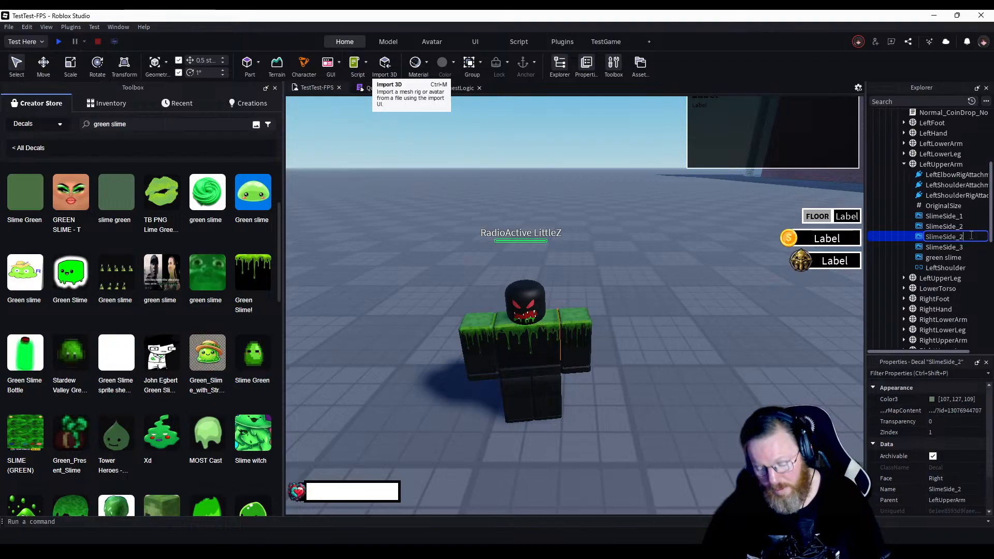
pyautogui.write('4')
pyautogui.press('Return')
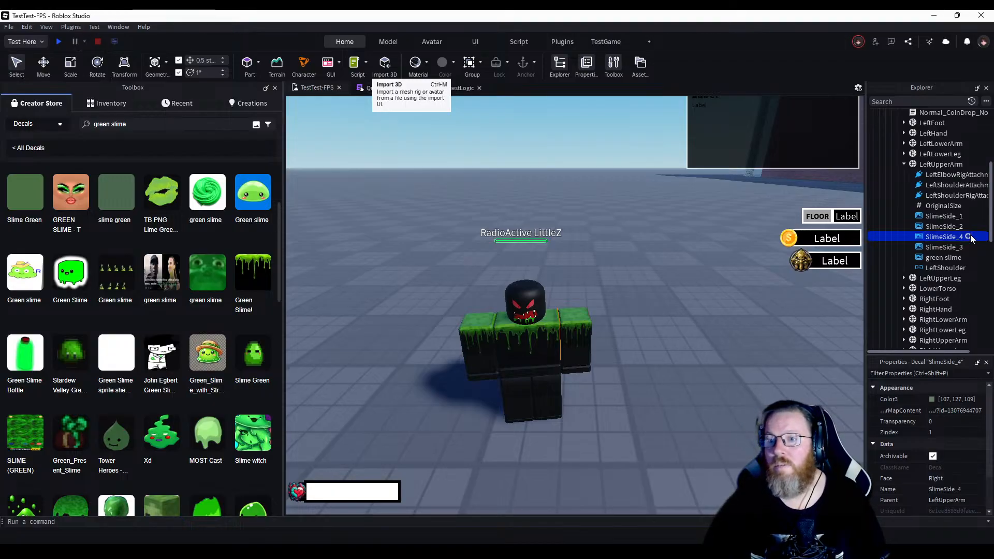
pyautogui.click(605, 359)
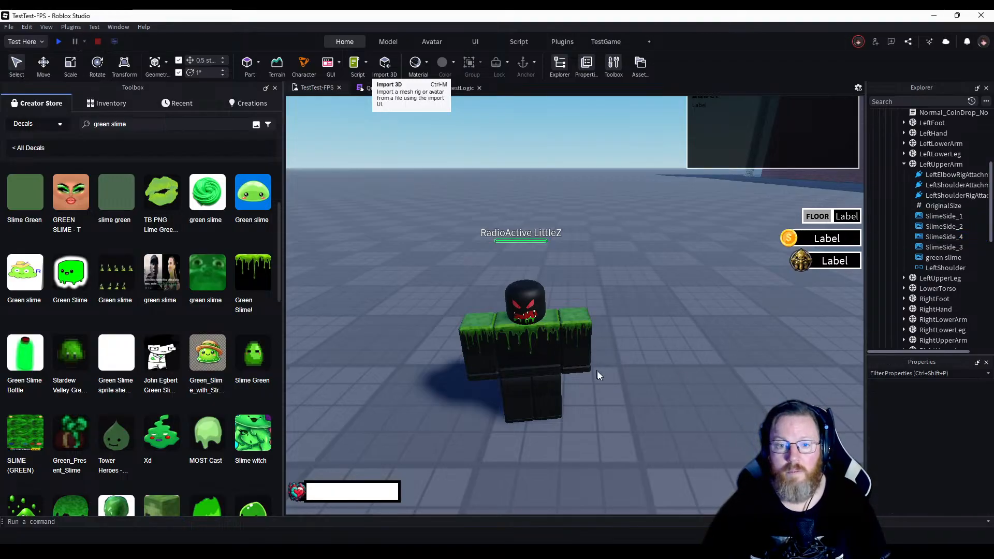
# Examine the slime coverage on the RadioActive LittleZ's arms and torso from different sides.
pyautogui.press('w')
pyautogui.moveTo(598, 373); pyautogui.dragTo(567, 346, button='right')
pyautogui.press('w')
pyautogui.press('w')
pyautogui.press('w')
pyautogui.press('w')
pyautogui.press('w')
pyautogui.press('w')
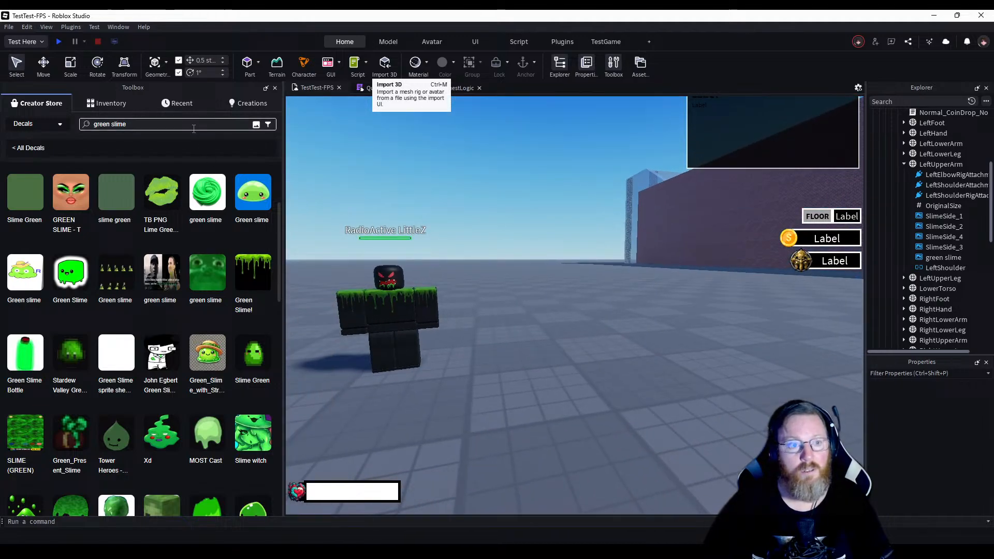
# Close the Toolbox and place the camera at a distance from the RadioActive LittleZ as the test start point.
pyautogui.click(274, 88)
pyautogui.press('w')
pyautogui.moveTo(547, 362); pyautogui.dragTo(548, 365, button='right')
pyautogui.press('w')
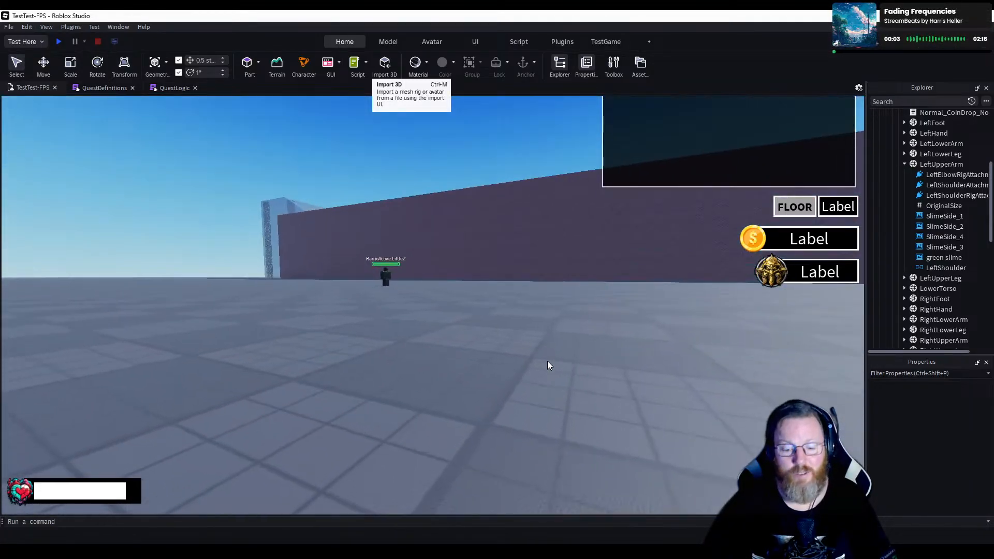
# Playtest from the current camera spot with the first gun equipped, shoot the RadioActive LittleZ, and leave the test.
pyautogui.click(59, 43)
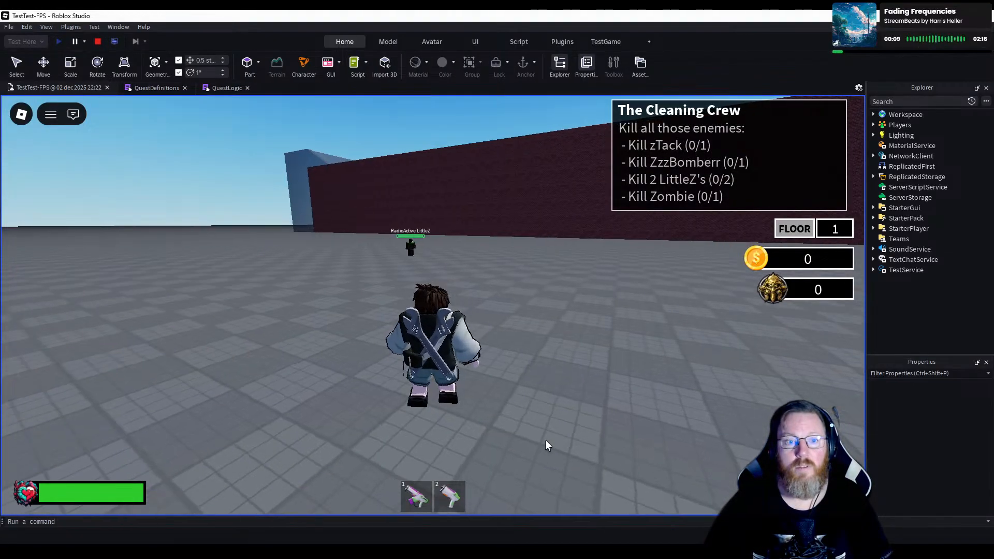
pyautogui.press('1')
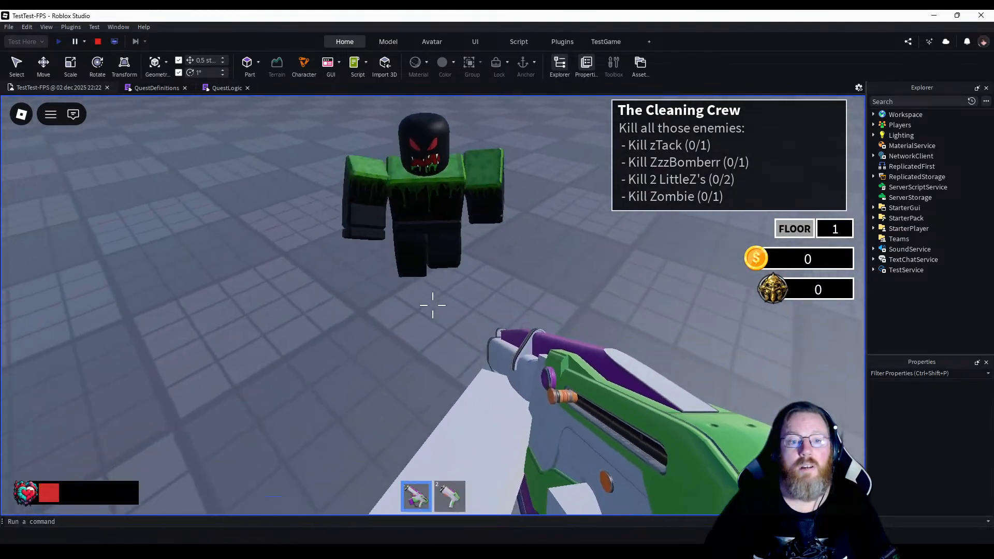
pyautogui.click(432, 305)
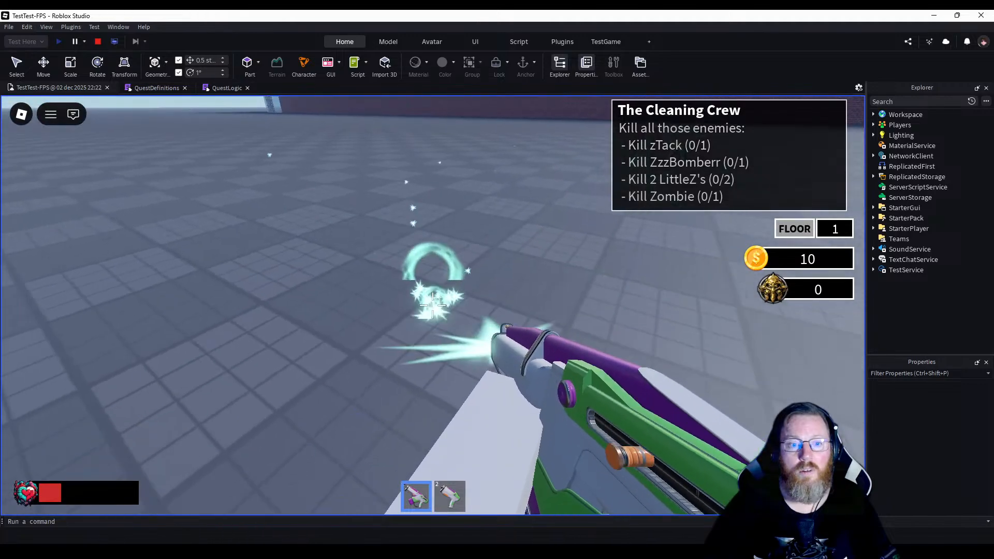
pyautogui.press('Escape')
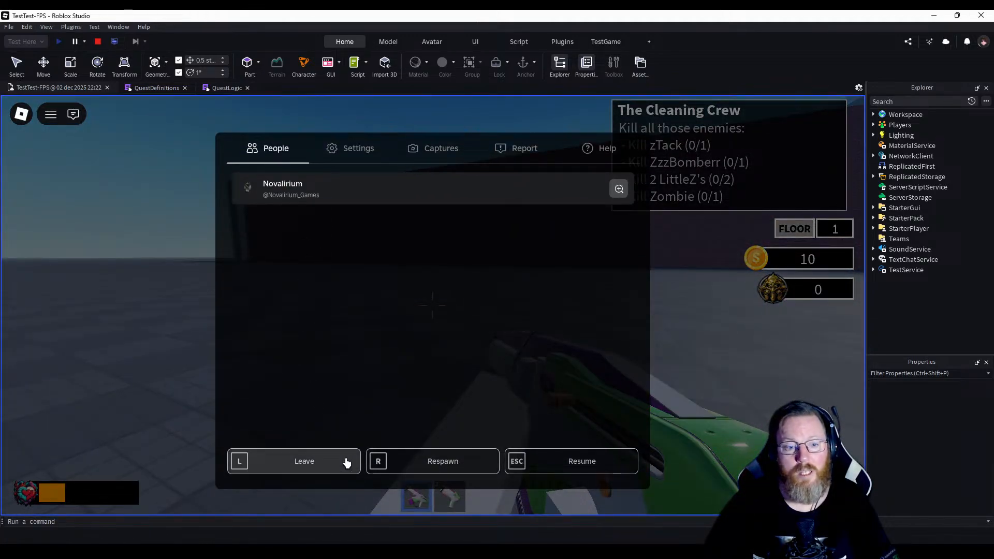
pyautogui.click(347, 462)
pyautogui.click(362, 294)
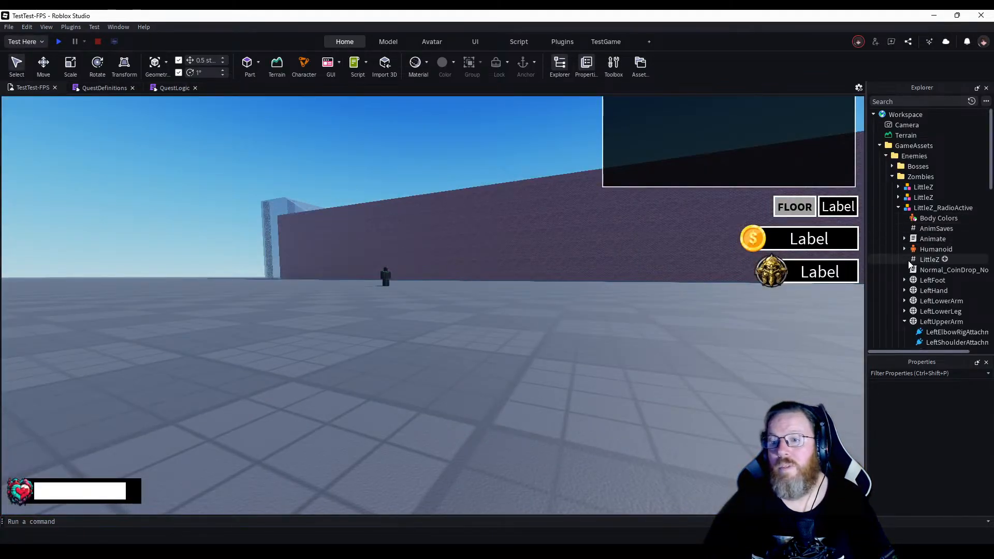
# Set Color3 of LeftUpperArm's four SlimeSide decals to the lighter grey-green 159, 188, 161.
pyautogui.scroll(-4, 910, 265)
pyautogui.scroll(-1, 910, 265)
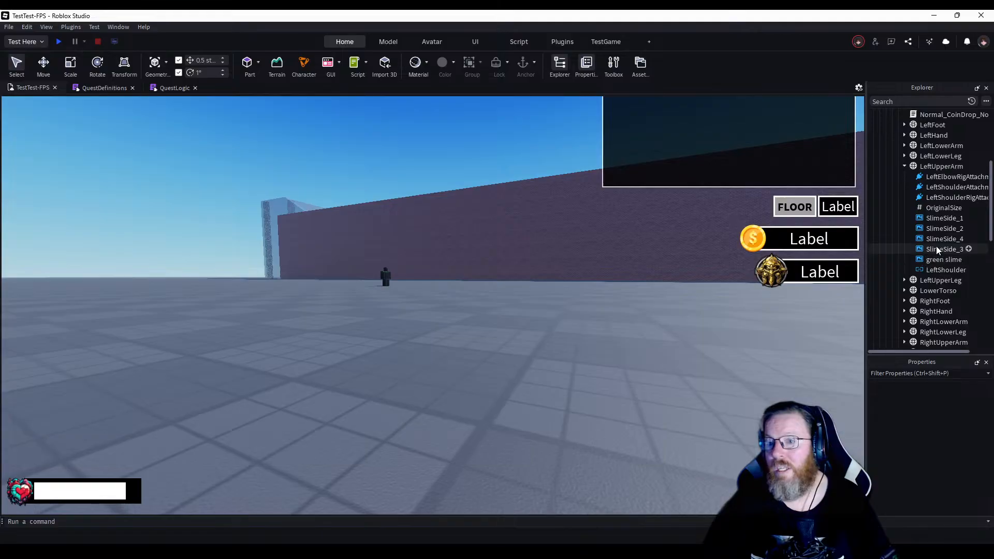
pyautogui.keyDown('shift'); pyautogui.click(942, 220); pyautogui.keyUp('shift')
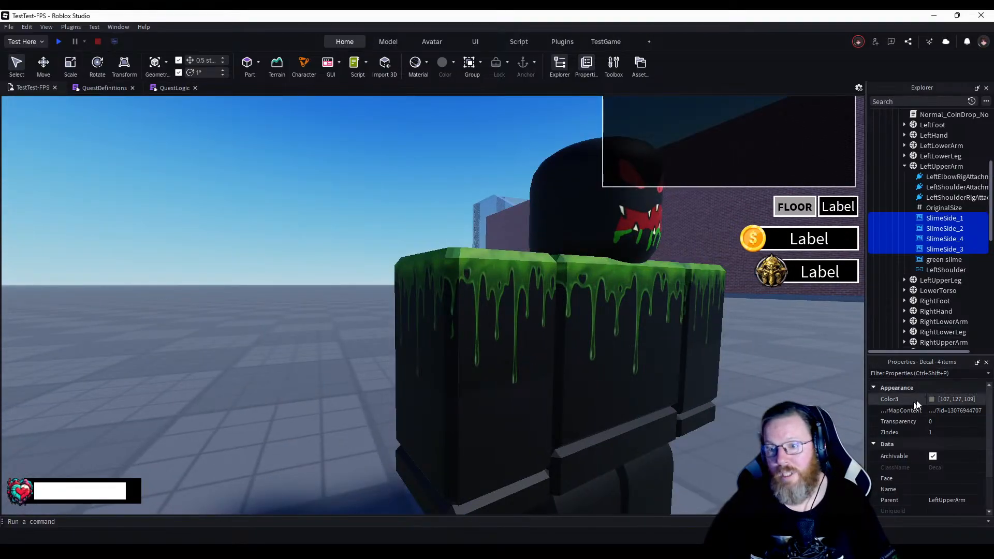
pyautogui.click(934, 399)
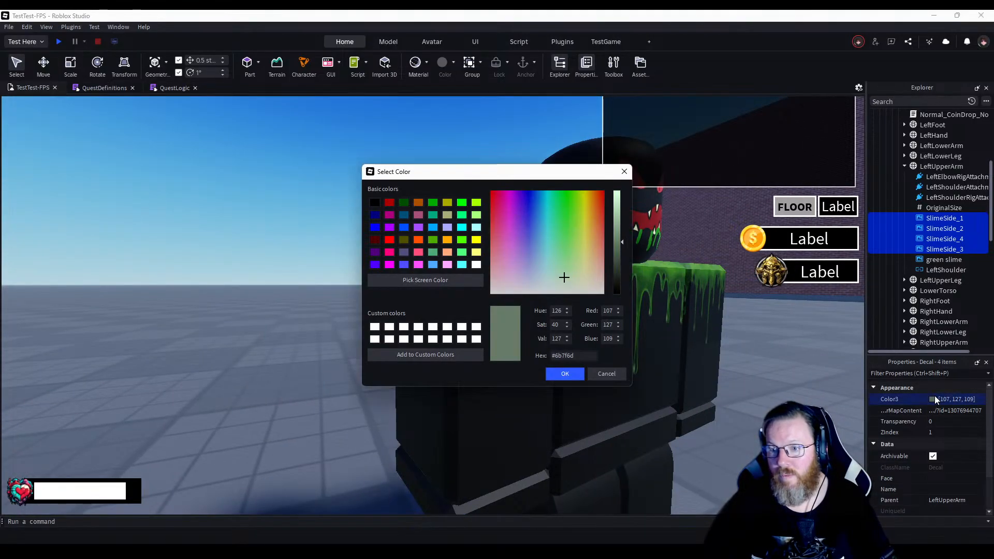
pyautogui.moveTo(589, 174); pyautogui.dragTo(361, 195)
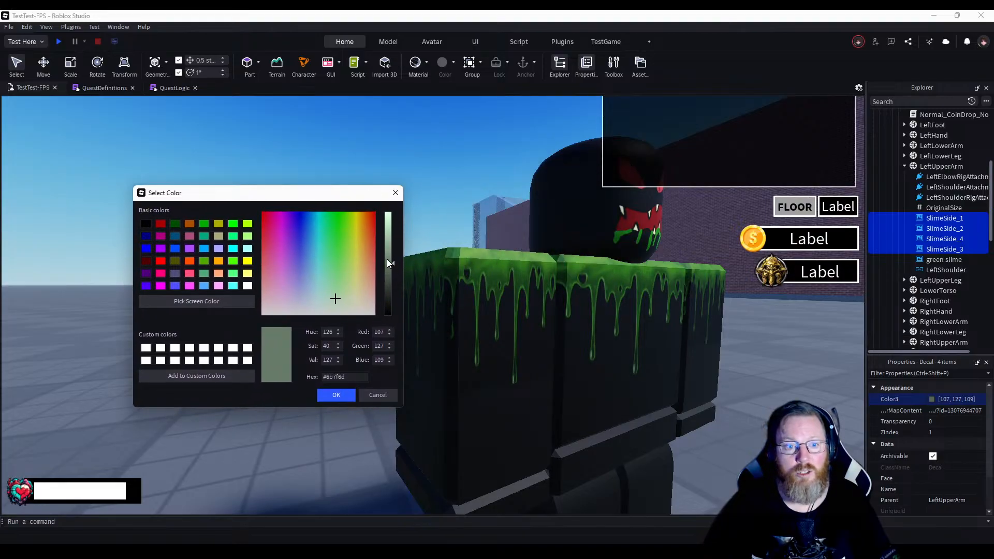
pyautogui.moveTo(386, 258); pyautogui.dragTo(390, 239)
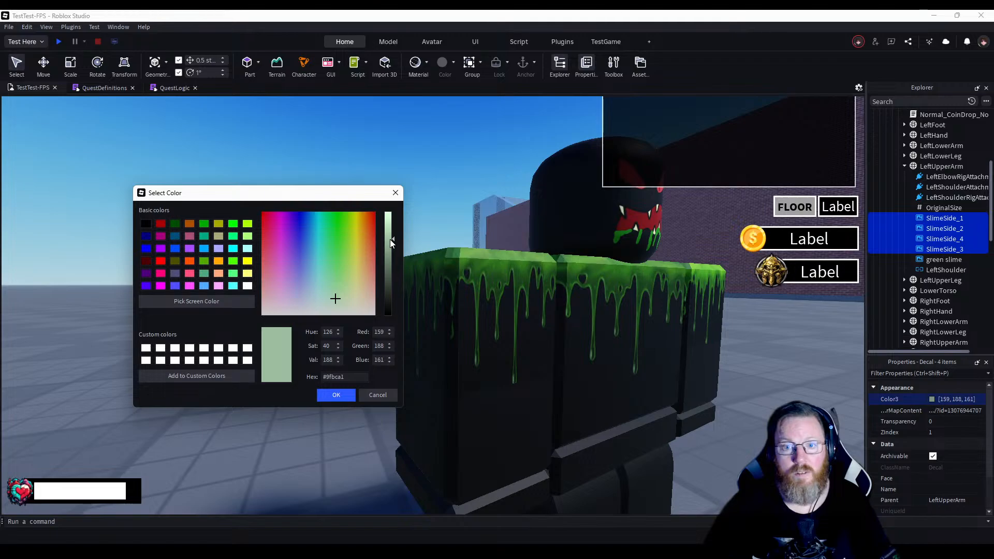
pyautogui.click(330, 394)
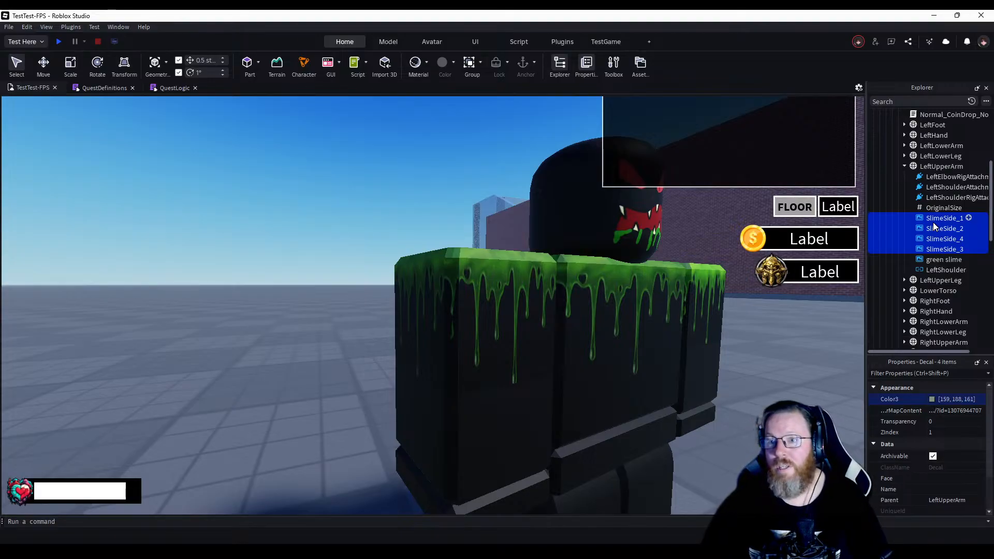
# Delete the four SlimeSide decals from LeftUpperArm and paste the copied set back into that part.
pyautogui.click(904, 166)
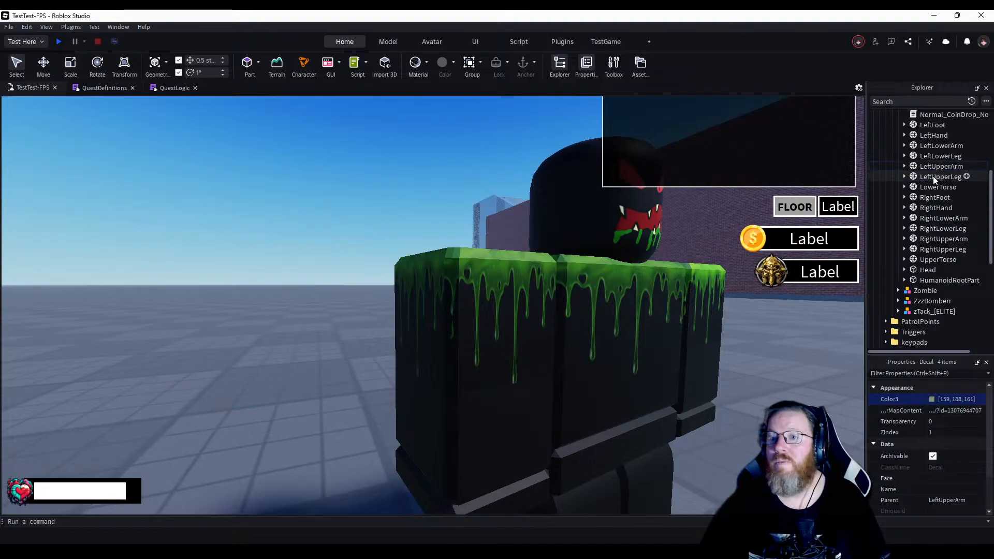
pyautogui.scroll(2, 933, 176)
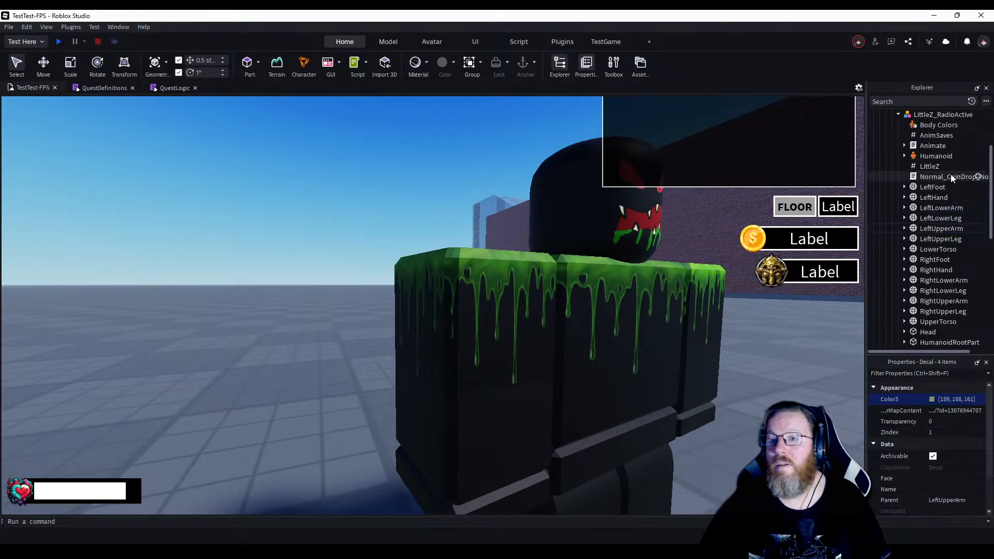
pyautogui.click(925, 229)
pyautogui.click(904, 228)
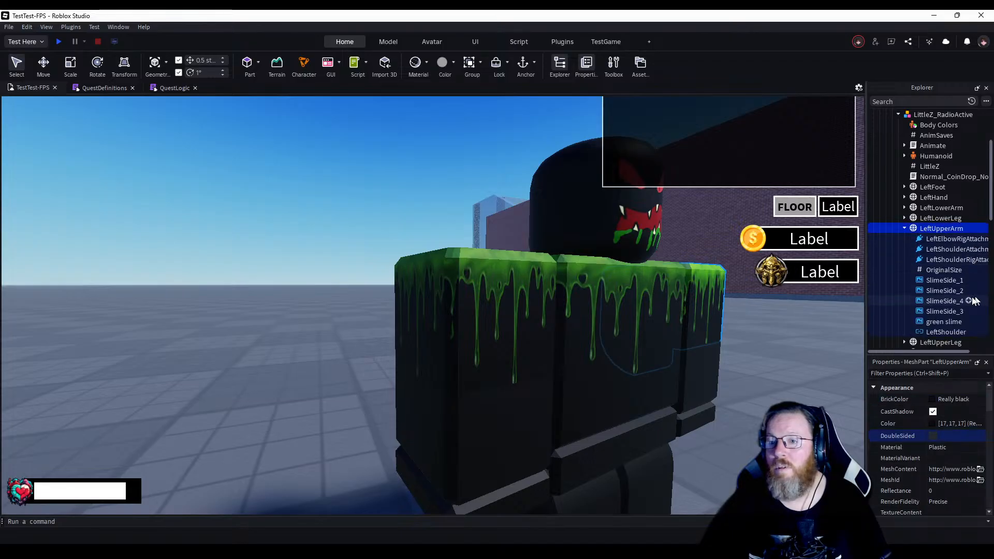
pyautogui.click(936, 283)
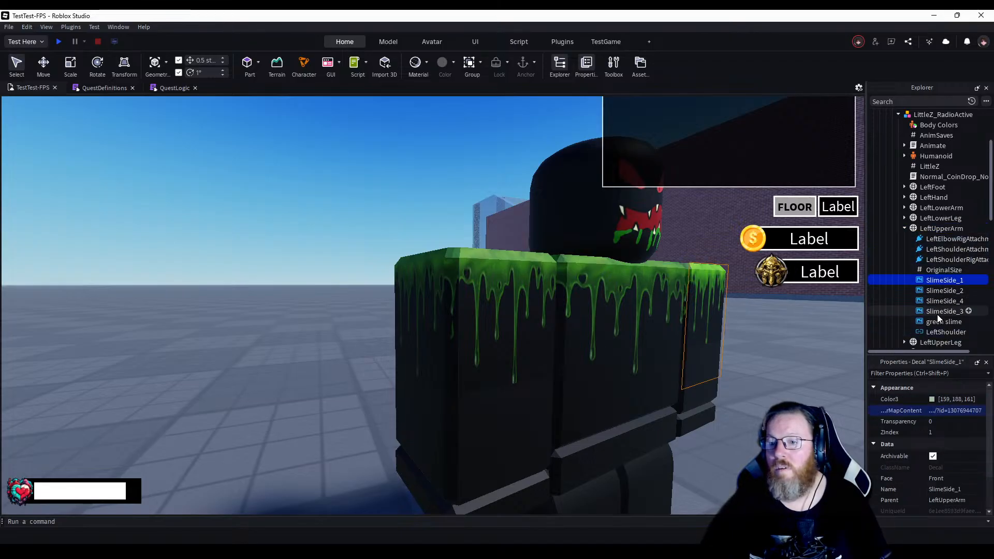
pyautogui.keyDown('shift'); pyautogui.click(938, 311); pyautogui.keyUp('shift')
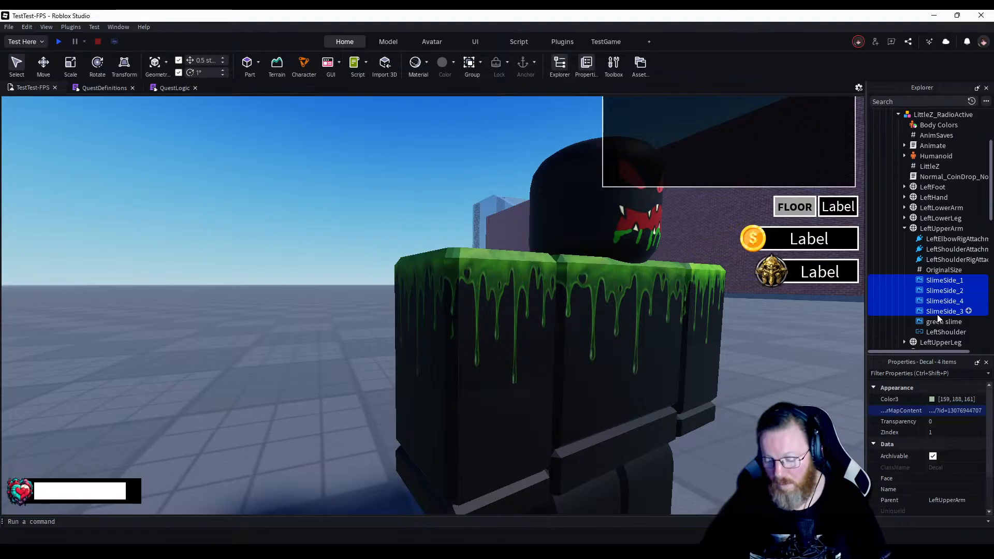
pyautogui.press('Delete')
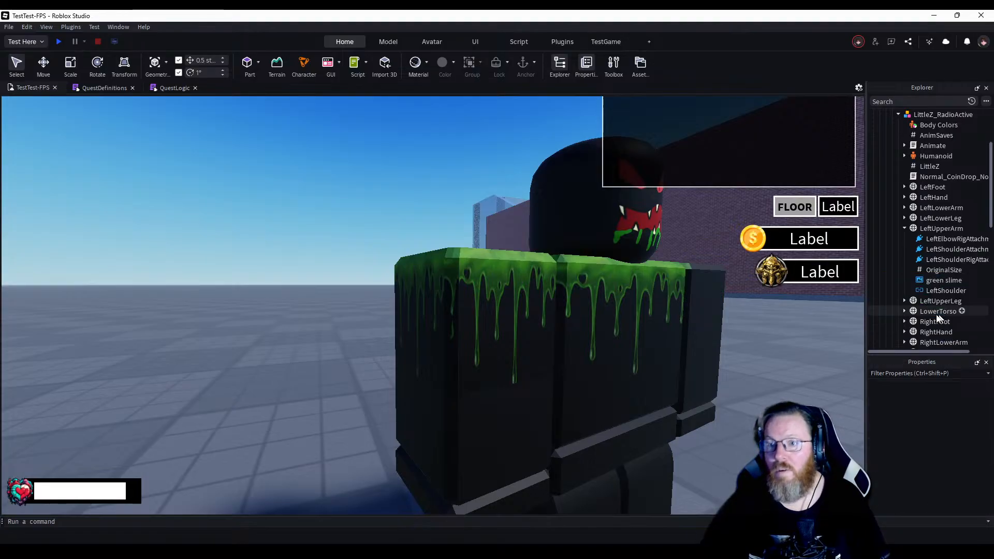
pyautogui.rightClick(939, 228)
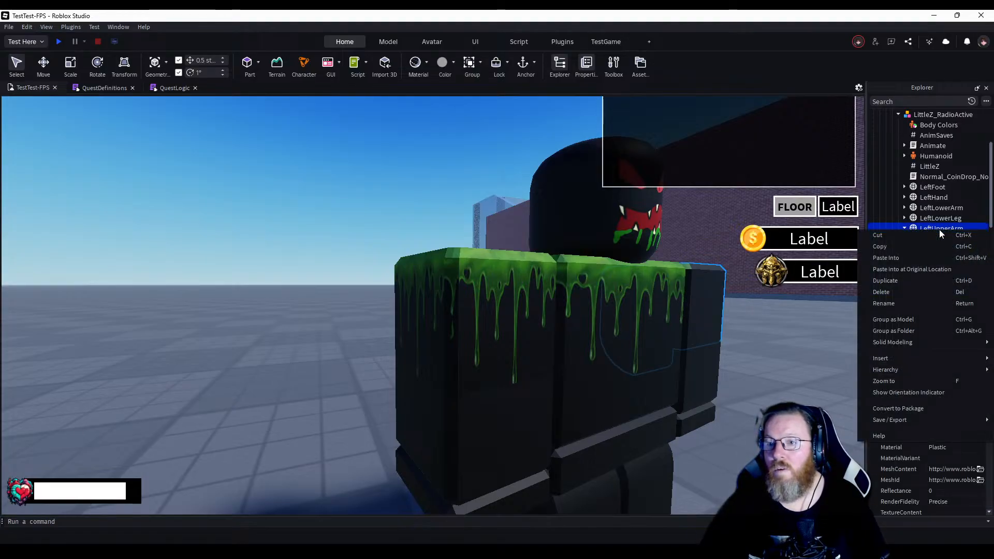
pyautogui.click(889, 269)
pyautogui.click(211, 302)
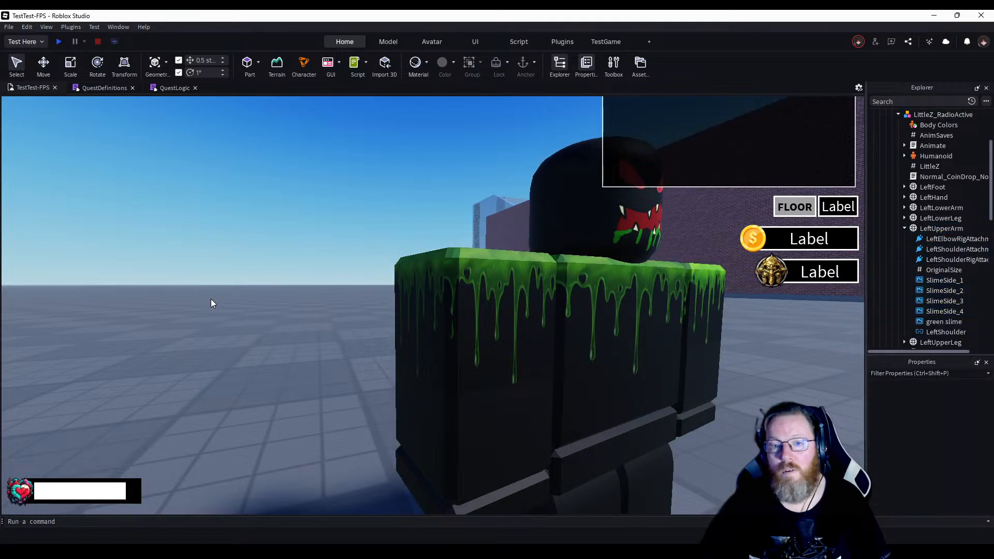
# Compare the left arm's slime brightness with the torso and right arm from several angles and distances.
pyautogui.moveTo(747, 451); pyautogui.dragTo(748, 450, button='right')
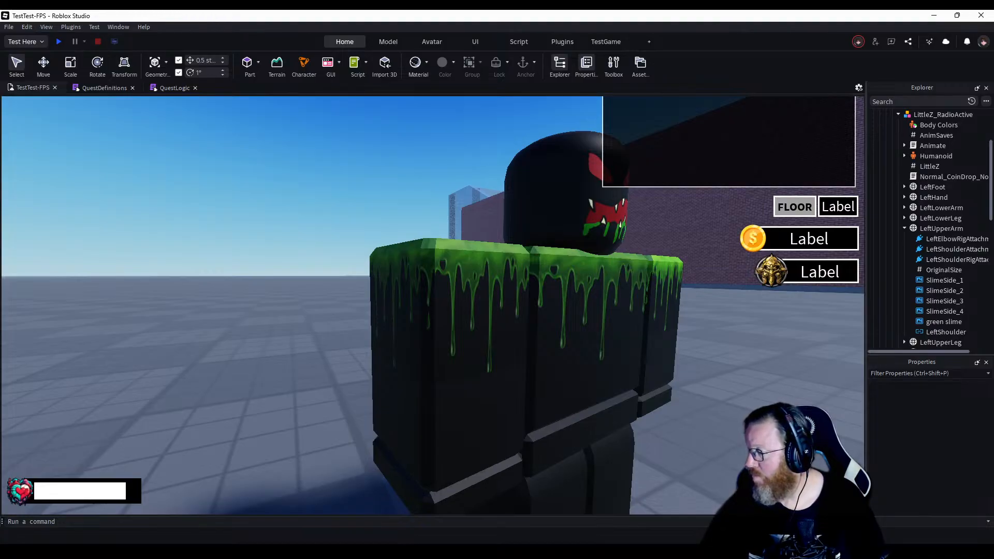
pyautogui.press('d')
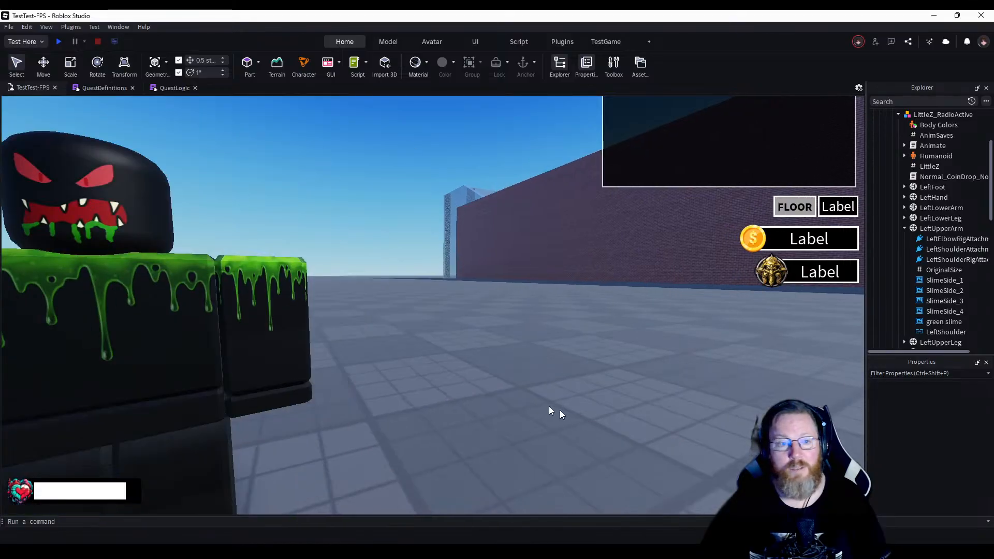
pyautogui.press('s')
pyautogui.moveTo(558, 410); pyautogui.dragTo(526, 400, button='right')
pyautogui.press('a')
pyautogui.press('s')
pyautogui.press('d')
pyautogui.press('s')
pyautogui.press('s')
pyautogui.press('w')
pyautogui.press('a')
pyautogui.press('d')
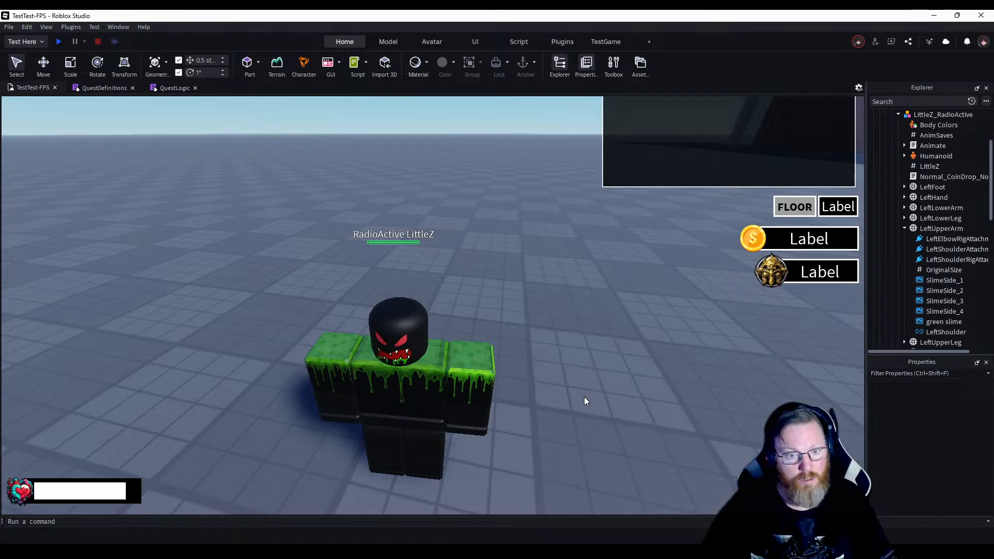
pyautogui.press('a')
pyautogui.press('d')
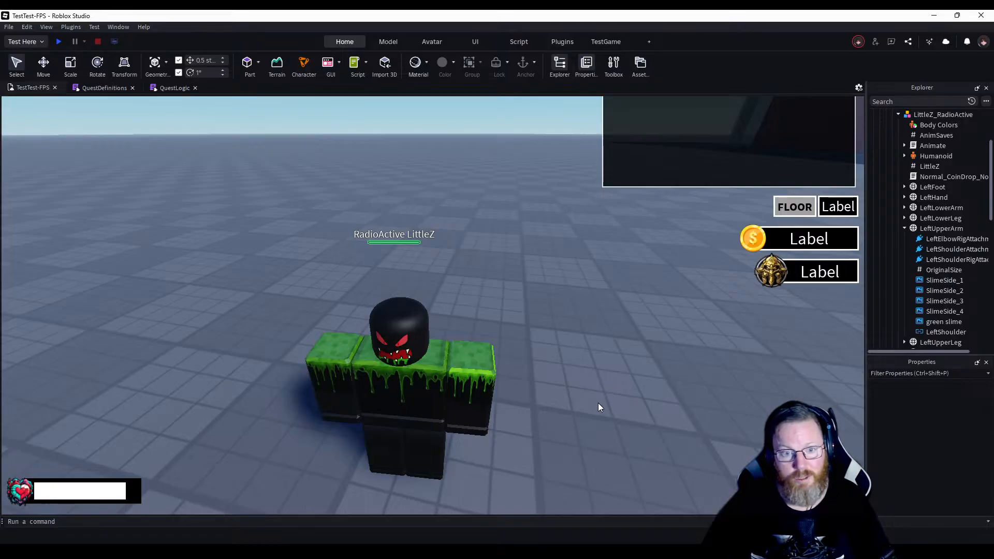
pyautogui.press('w')
pyautogui.moveTo(598, 402); pyautogui.dragTo(598, 403, button='right')
pyautogui.press('s')
pyautogui.press('w')
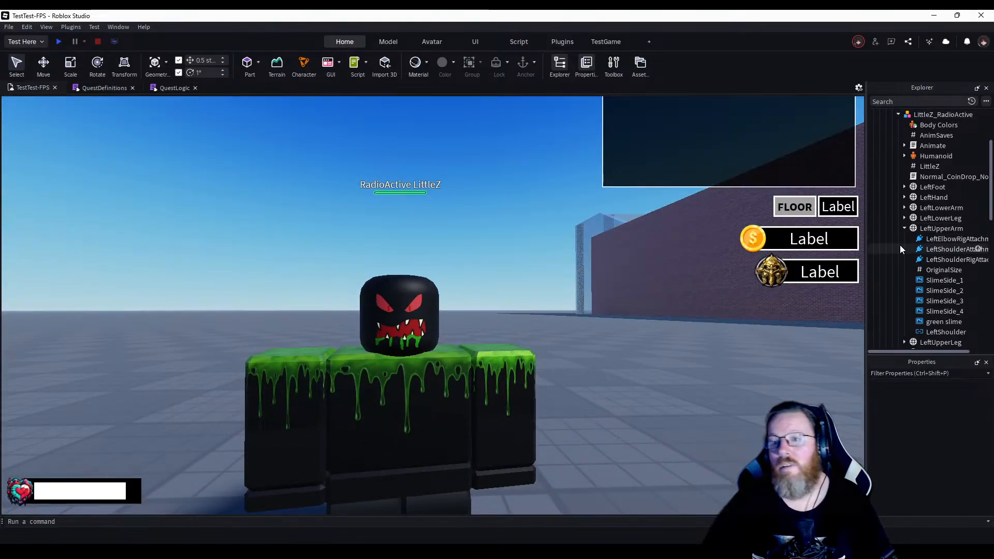
# Look up the SlimeSide_1 decal of RightUpperArm in the LittleZ_RadioActive model.
pyautogui.click(904, 228)
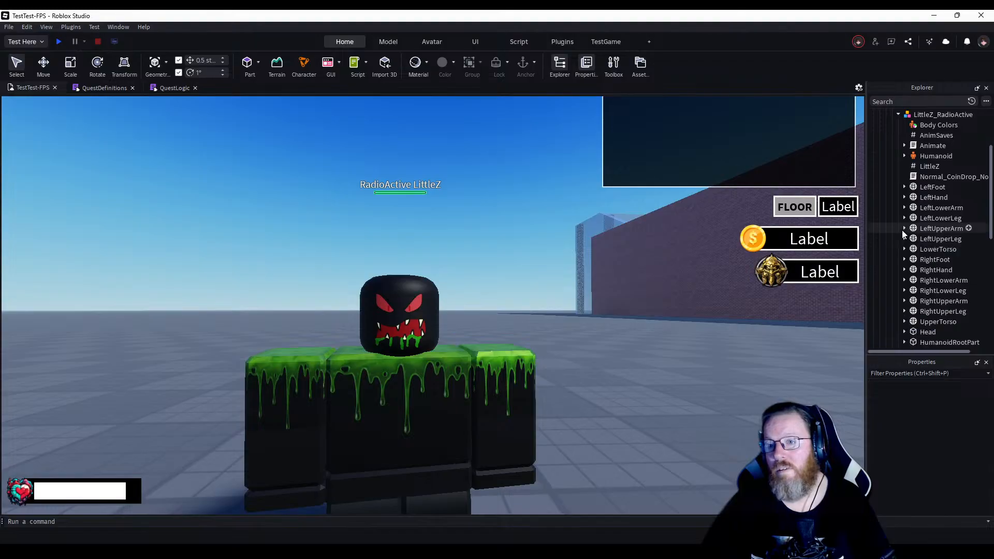
pyautogui.click(905, 301)
pyautogui.scroll(-3, 904, 304)
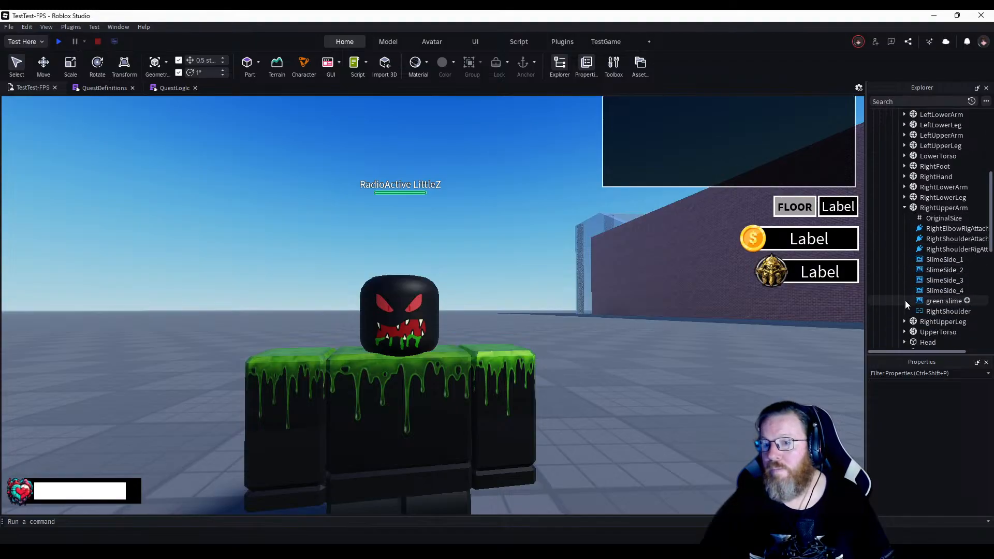
pyautogui.click(955, 259)
# Playtest from a camera spot facing the RadioActive LittleZ, equip the first gun, and back away to view its slime.
pyautogui.click(669, 297)
pyautogui.press('a')
pyautogui.moveTo(641, 362); pyautogui.dragTo(642, 362, button='right')
pyautogui.press('s')
pyautogui.press('w')
pyautogui.press('d')
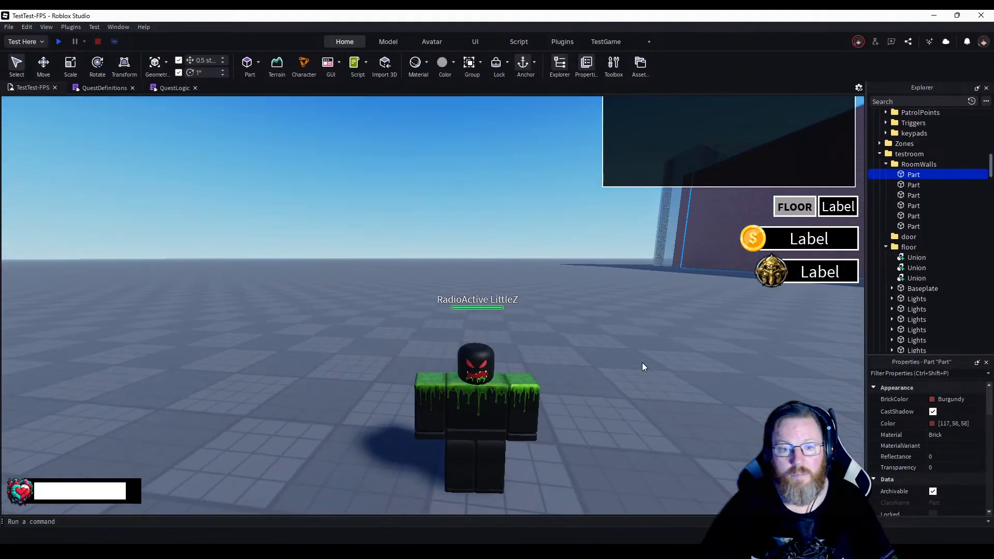
pyautogui.click(59, 42)
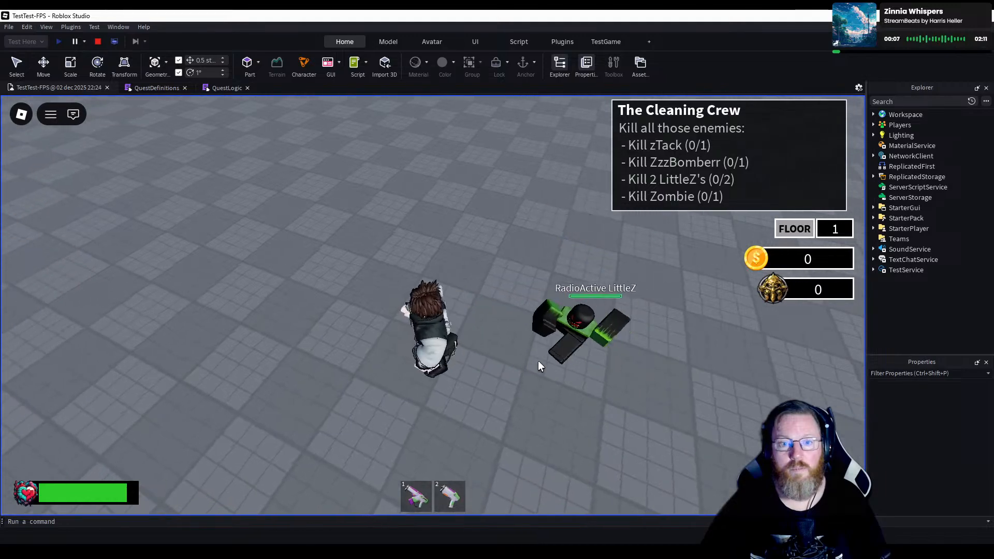
pyautogui.press('1')
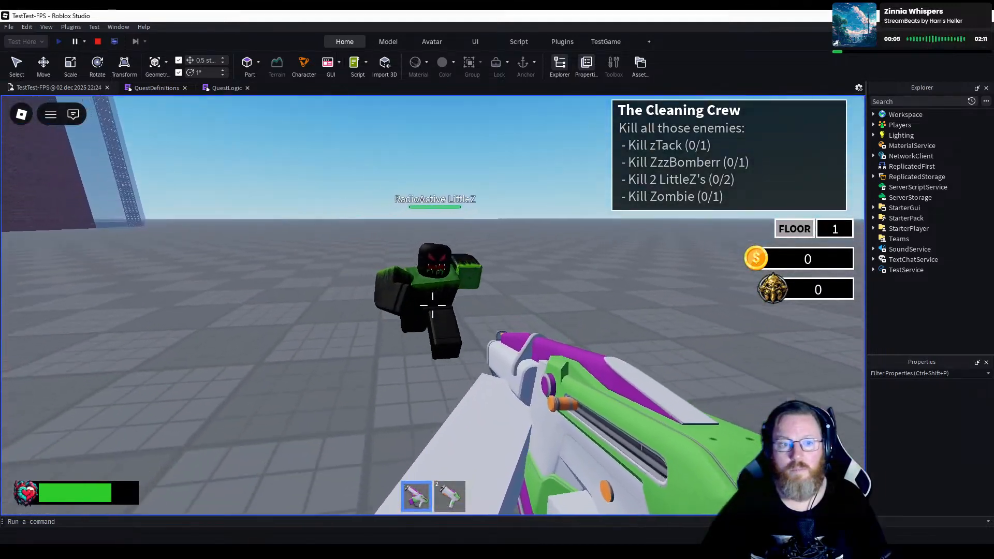
pyautogui.press('s')
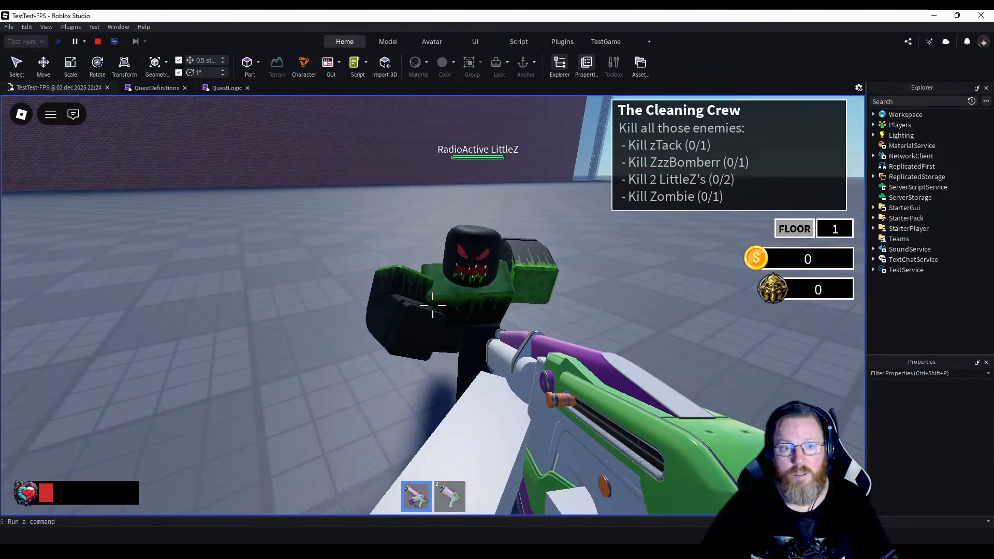
# Shoot the RadioActive LittleZ, collect the dropped coin, and leave the test.
pyautogui.click(433, 305)
pyautogui.click(433, 306)
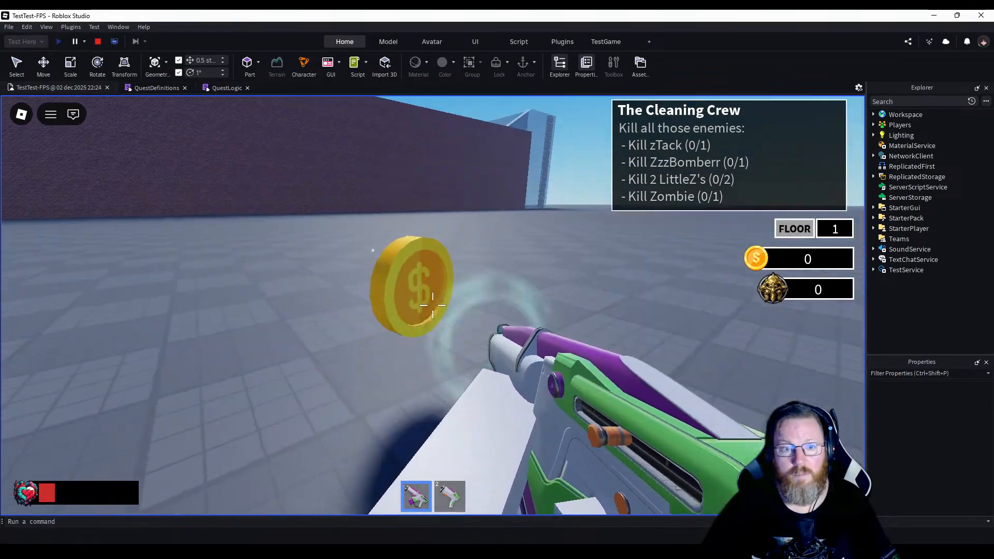
pyautogui.press('w')
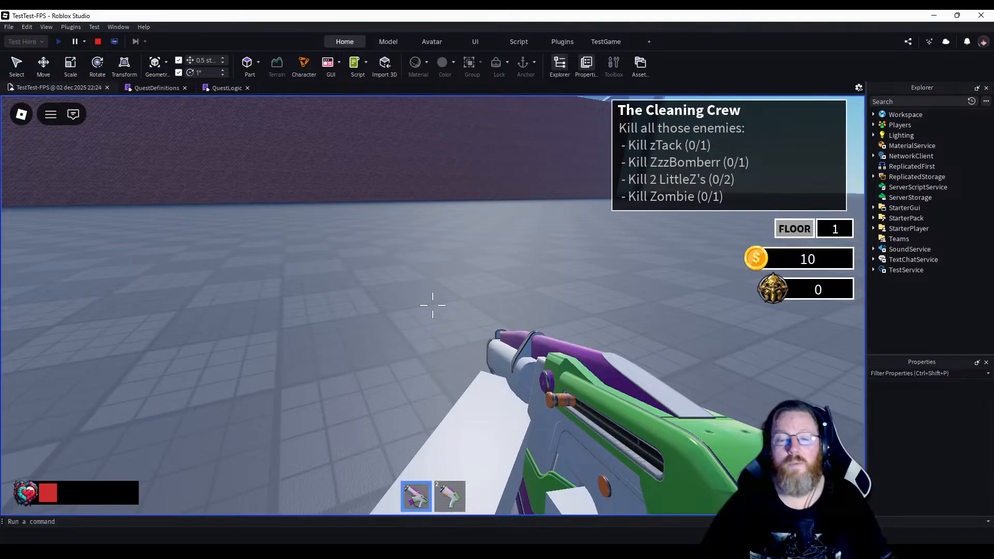
pyautogui.press('Escape')
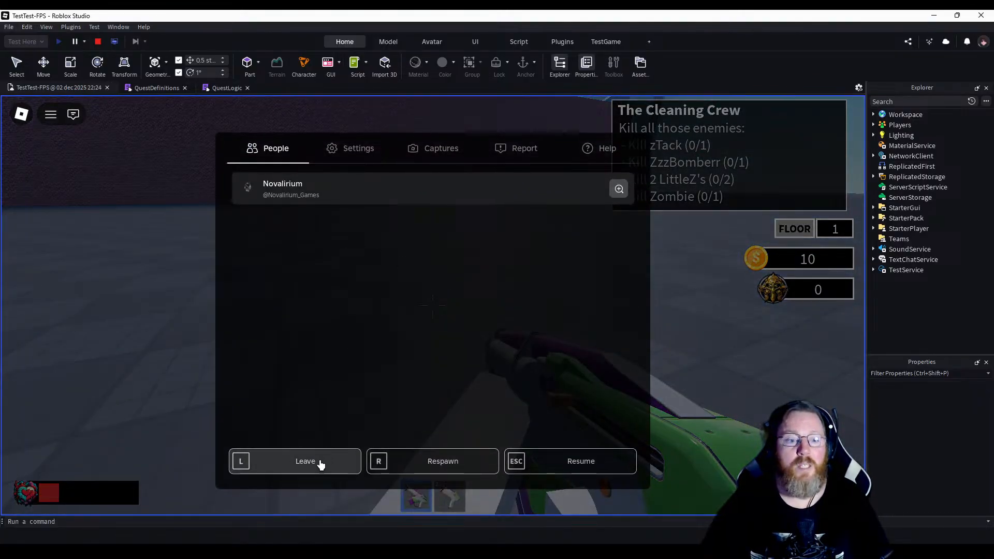
pyautogui.click(304, 465)
pyautogui.click(376, 289)
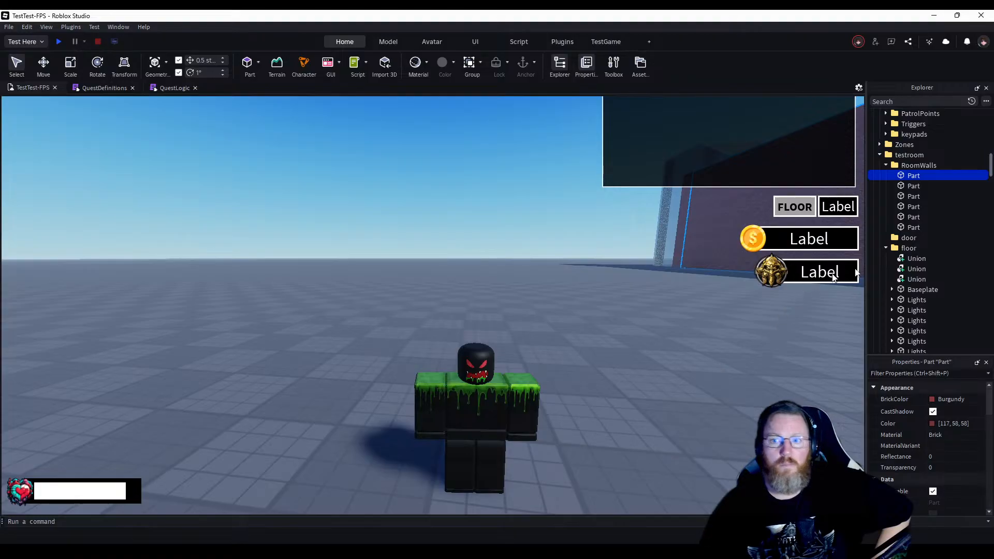
# Select the four SlimeSide decals of LeftUpperArm in the LittleZ_RadioActive model, with UpperTorso's contents expanded too.
pyautogui.scroll(-2, 903, 267)
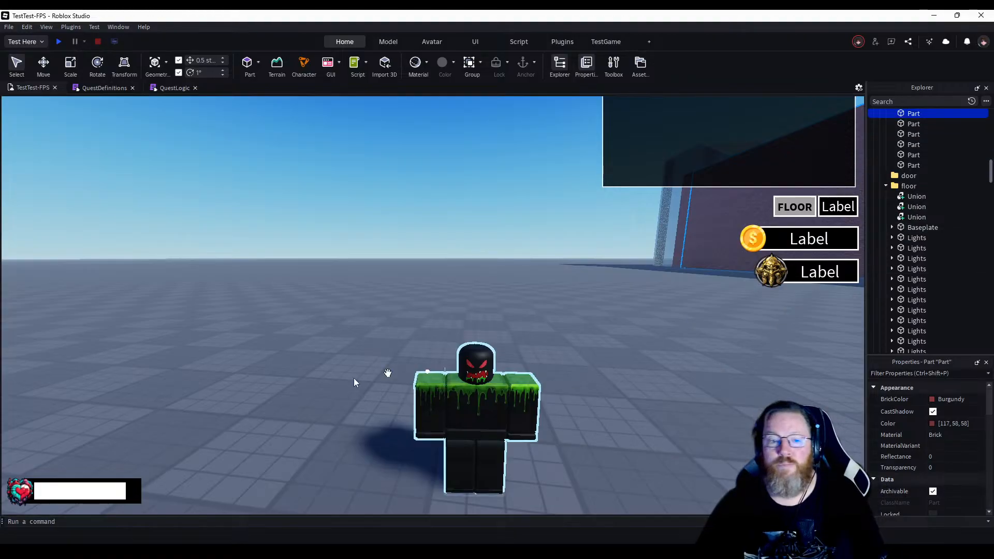
pyautogui.click(529, 410)
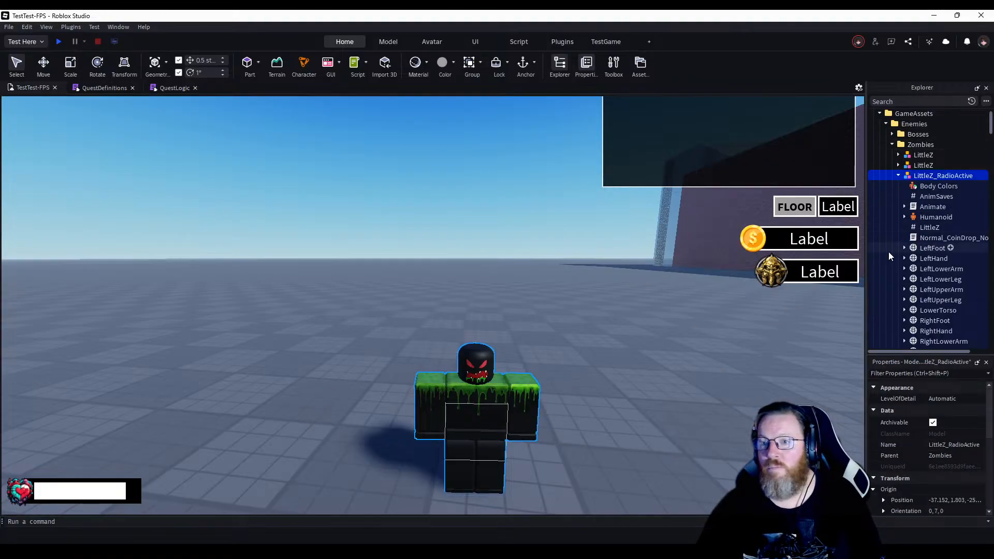
pyautogui.scroll(-2, 889, 252)
pyautogui.scroll(-3, 889, 252)
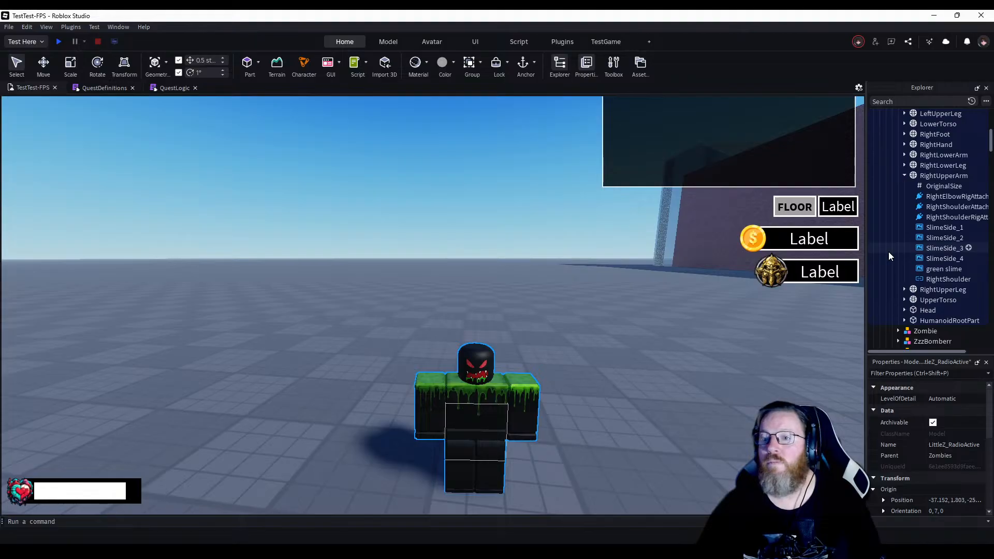
pyautogui.scroll(-1, 889, 252)
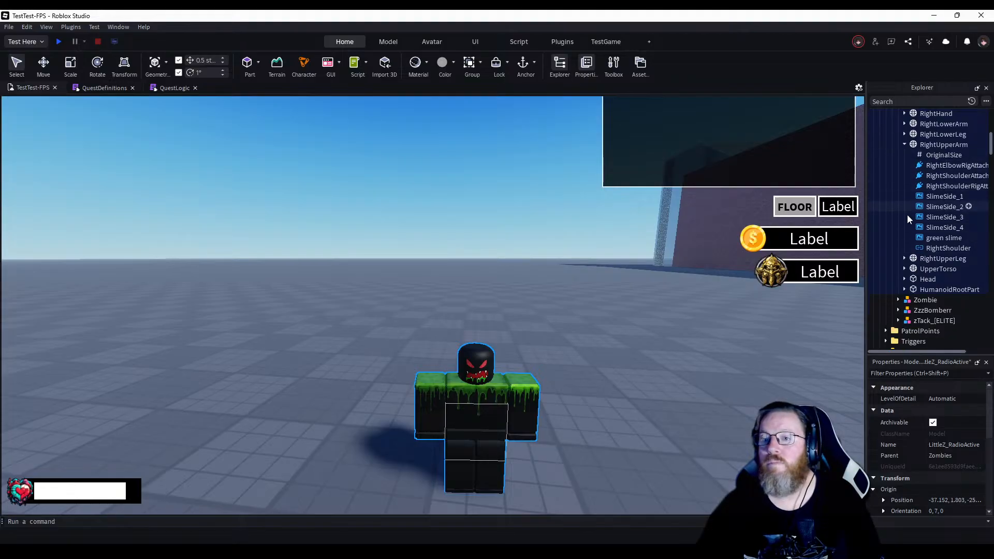
pyautogui.click(904, 269)
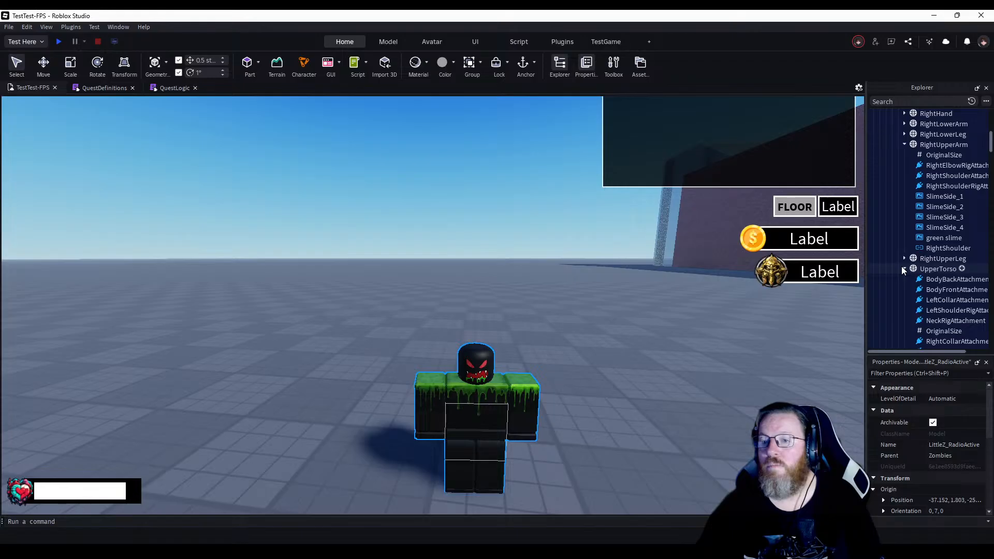
pyautogui.scroll(6, 902, 266)
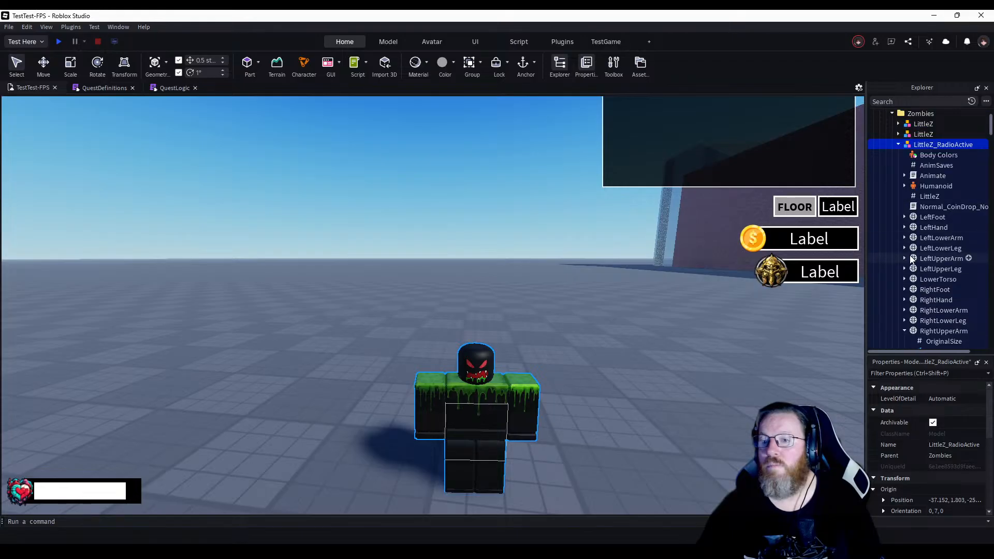
pyautogui.click(905, 258)
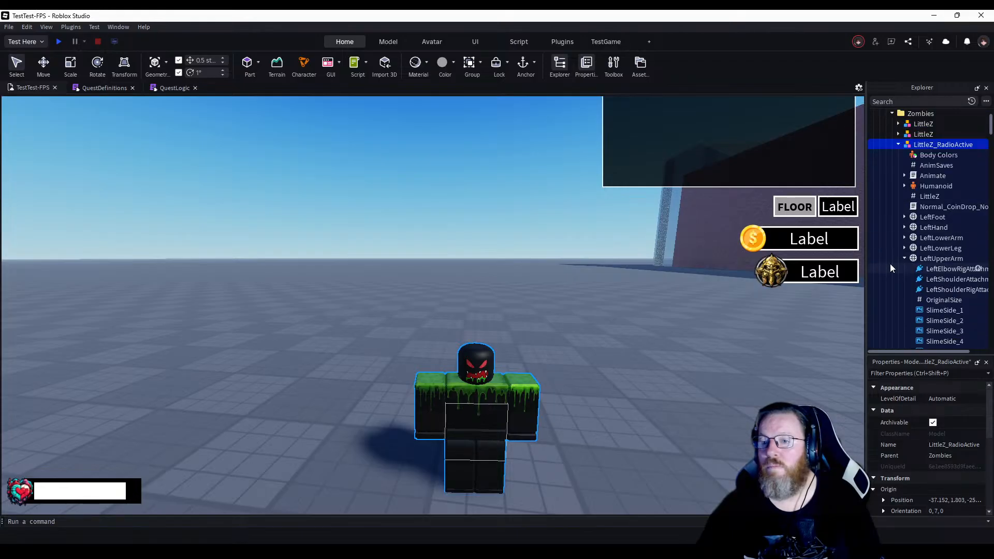
pyautogui.scroll(-2, 890, 264)
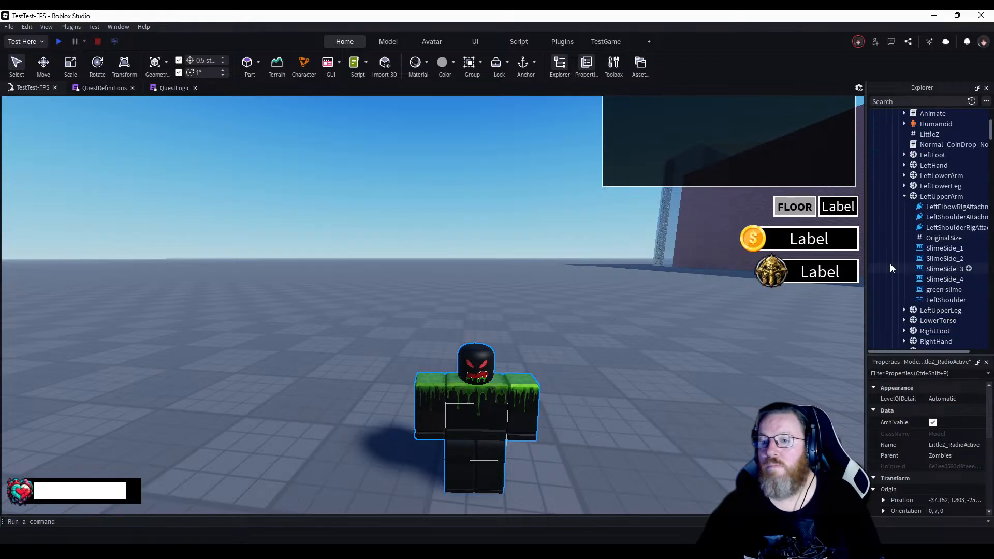
pyautogui.click(943, 251)
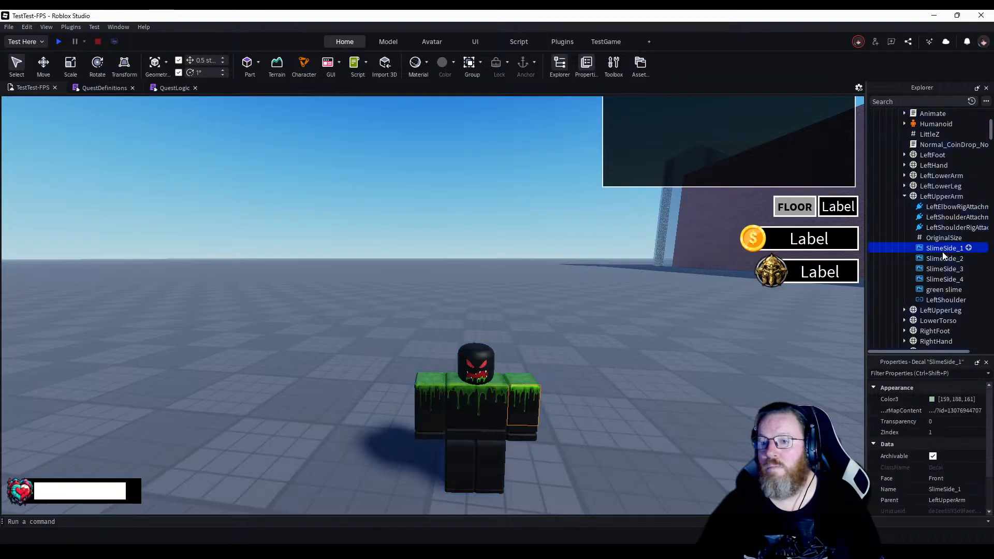
pyautogui.keyDown('shift'); pyautogui.click(939, 279); pyautogui.keyUp('shift')
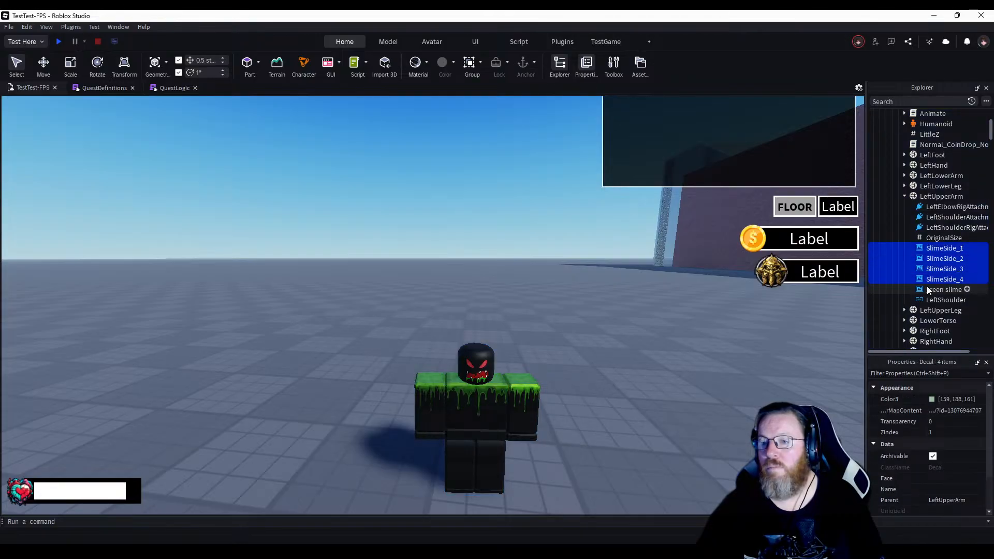
# Add the four SlimeSide decals of RightUpperArm and the four of UpperTorso to the selection.
pyautogui.scroll(-4, 927, 286)
pyautogui.scroll(-2, 926, 286)
pyautogui.keyDown('ctrl'); pyautogui.click(935, 240); pyautogui.keyUp('ctrl')
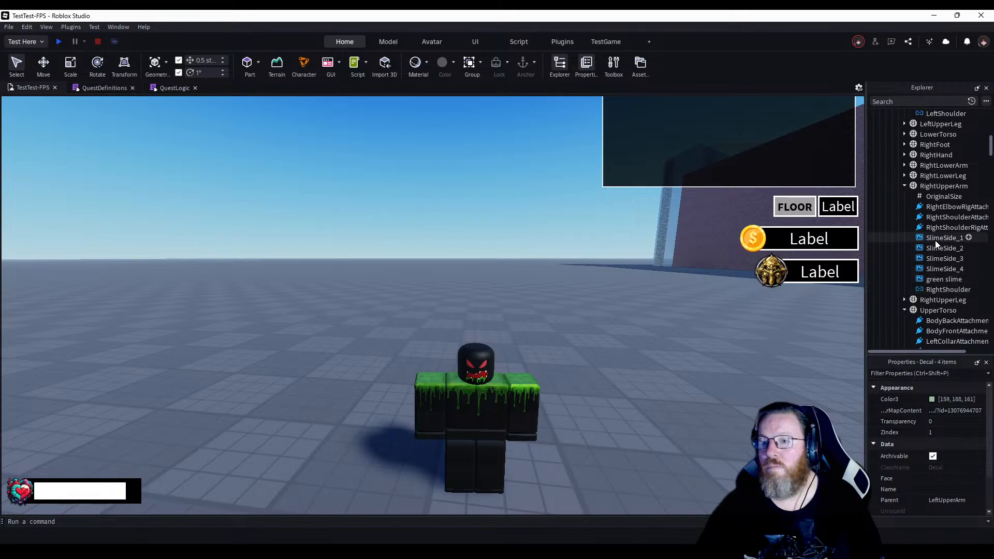
pyautogui.keyDown('ctrl'); pyautogui.click(946, 257); pyautogui.keyUp('ctrl')
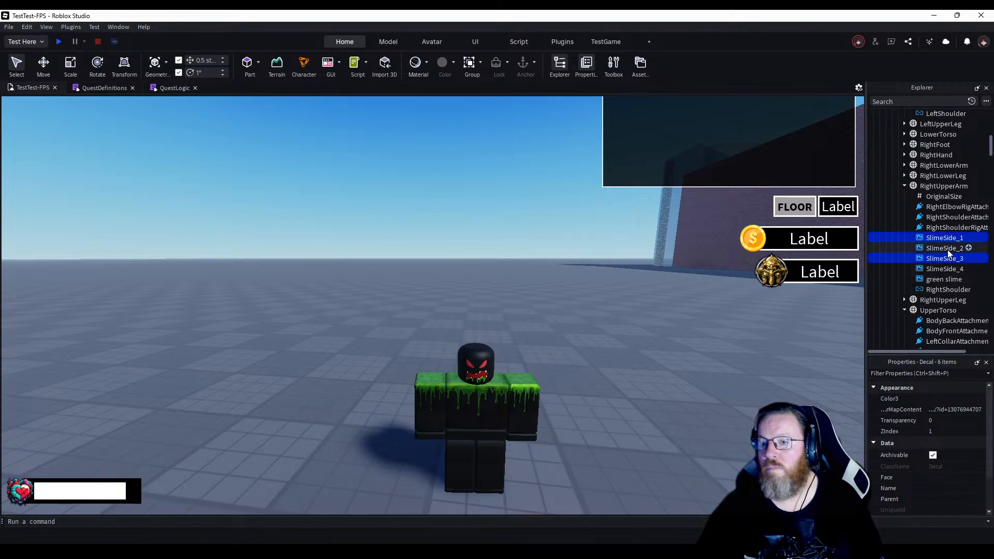
pyautogui.keyDown('ctrl'); pyautogui.click(944, 269); pyautogui.keyUp('ctrl')
pyautogui.scroll(-2, 942, 268)
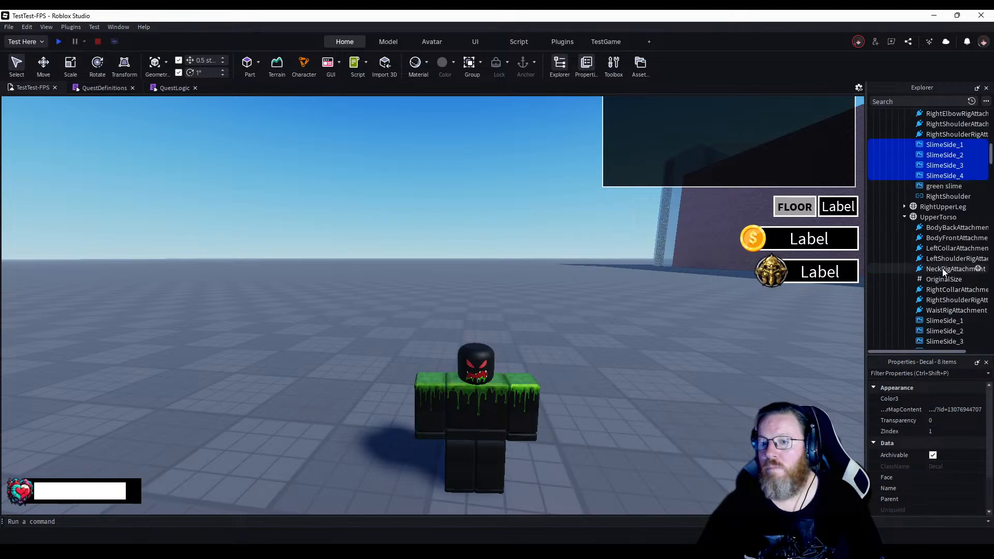
pyautogui.scroll(-1, 942, 268)
pyautogui.keyDown('ctrl'); pyautogui.click(944, 258); pyautogui.keyUp('ctrl')
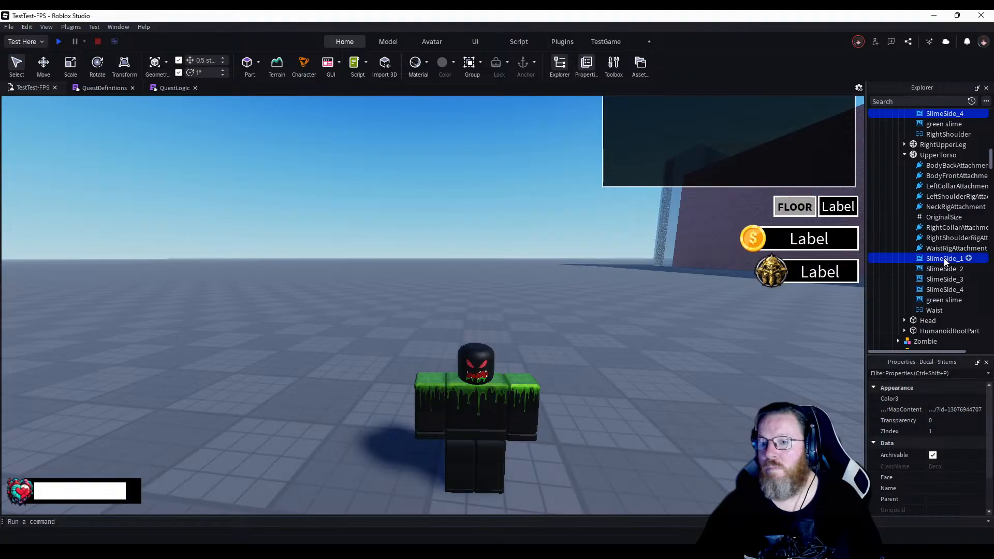
pyautogui.keyDown('ctrl'); pyautogui.click(943, 268); pyautogui.keyUp('ctrl')
pyautogui.keyDown('ctrl'); pyautogui.click(941, 279); pyautogui.keyUp('ctrl')
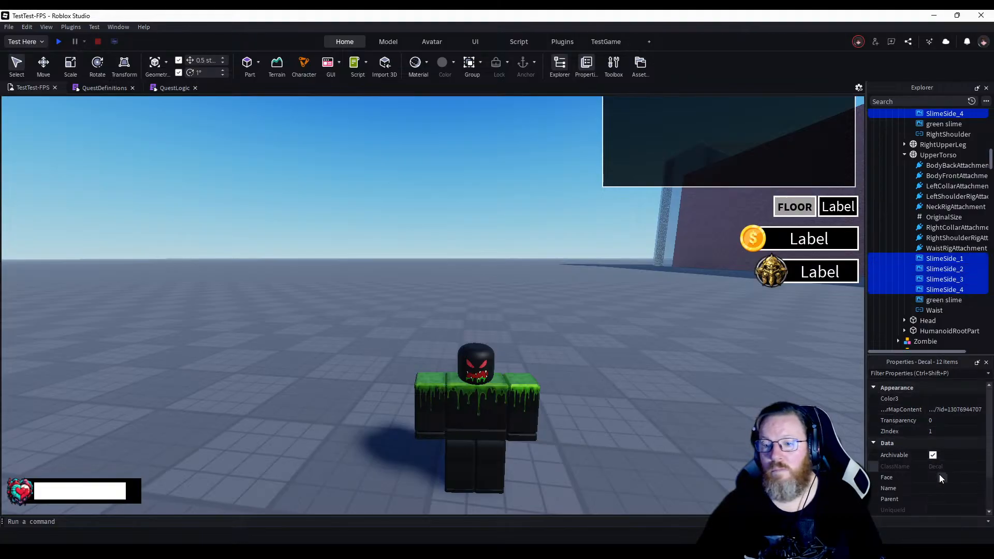
# Set Color3 of all twelve selected SlimeSide decals to the blue-teal 82, 145, 168.
pyautogui.click(937, 401)
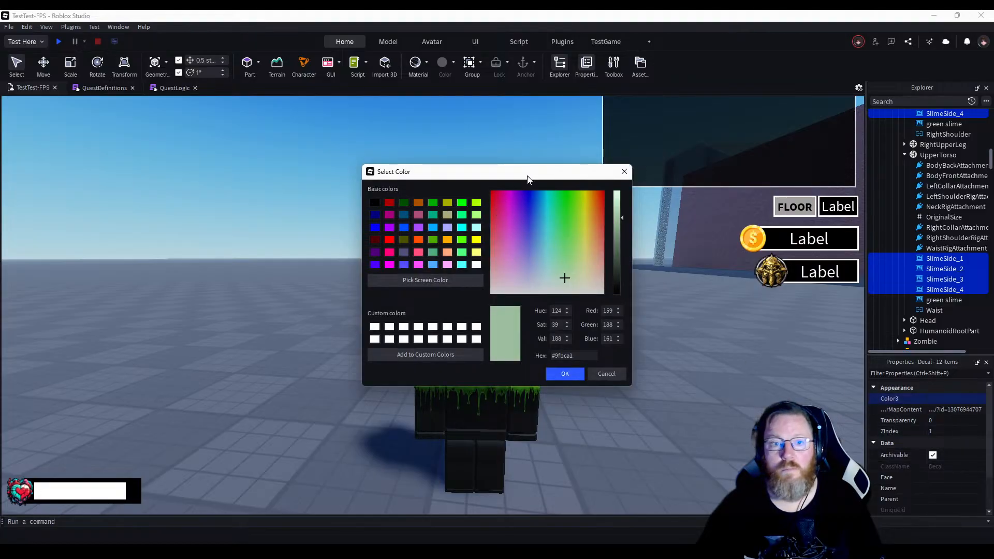
pyautogui.moveTo(528, 179); pyautogui.dragTo(199, 207)
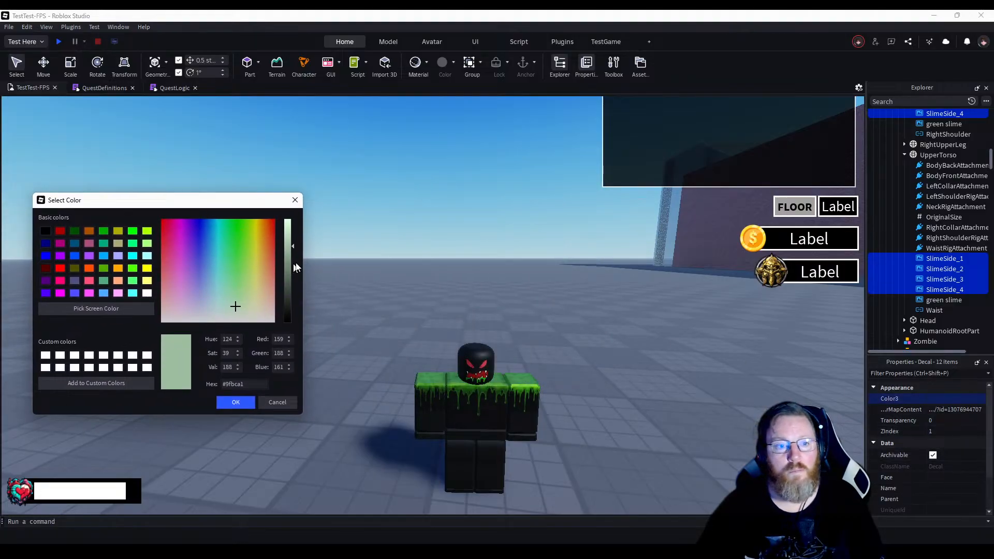
pyautogui.moveTo(287, 256)
pyautogui.mouseDown()
pyautogui.moveTo(290, 277)
pyautogui.moveTo(284, 243)
pyautogui.moveTo(281, 271)
pyautogui.moveTo(281, 259)
pyautogui.mouseUp()
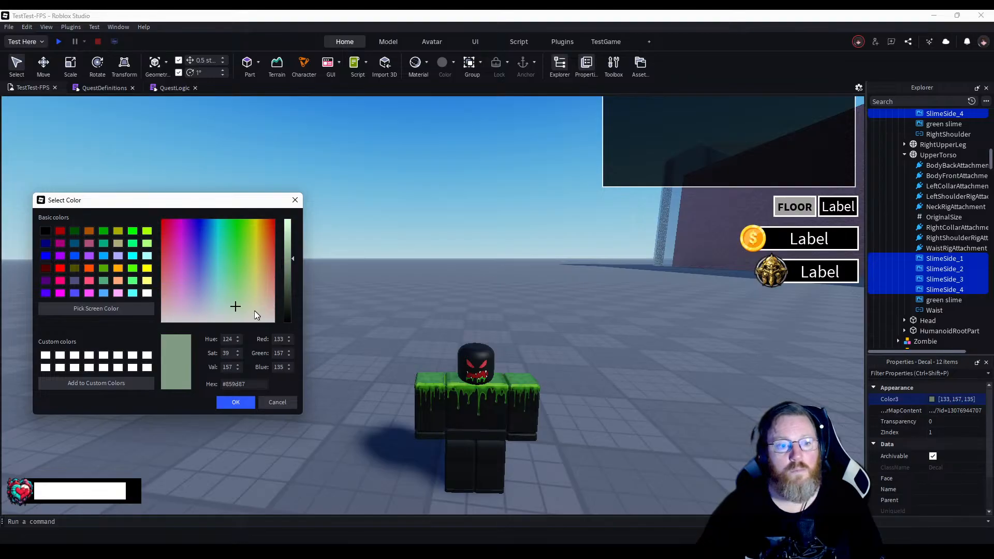
pyautogui.click(225, 304)
pyautogui.moveTo(223, 304); pyautogui.dragTo(212, 269)
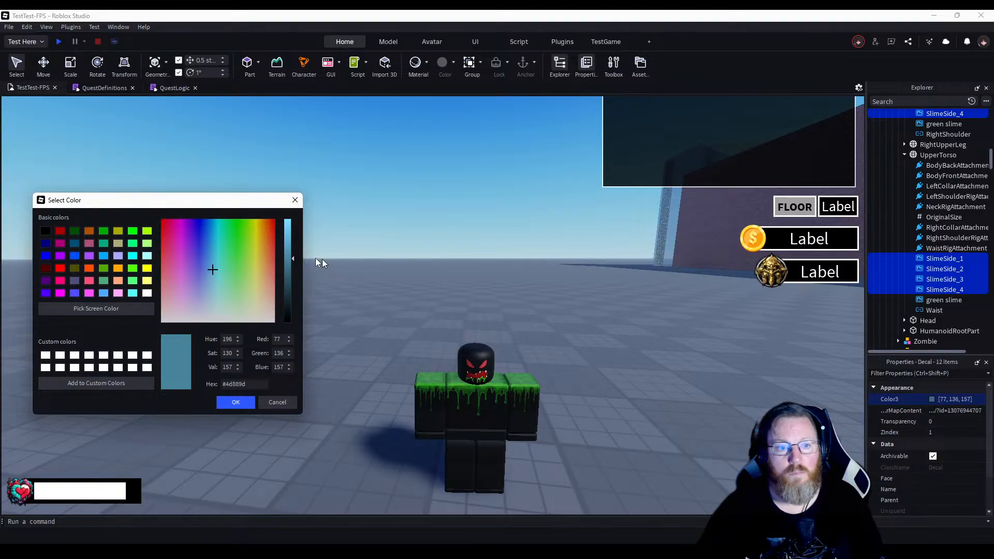
pyautogui.moveTo(288, 257); pyautogui.dragTo(278, 254)
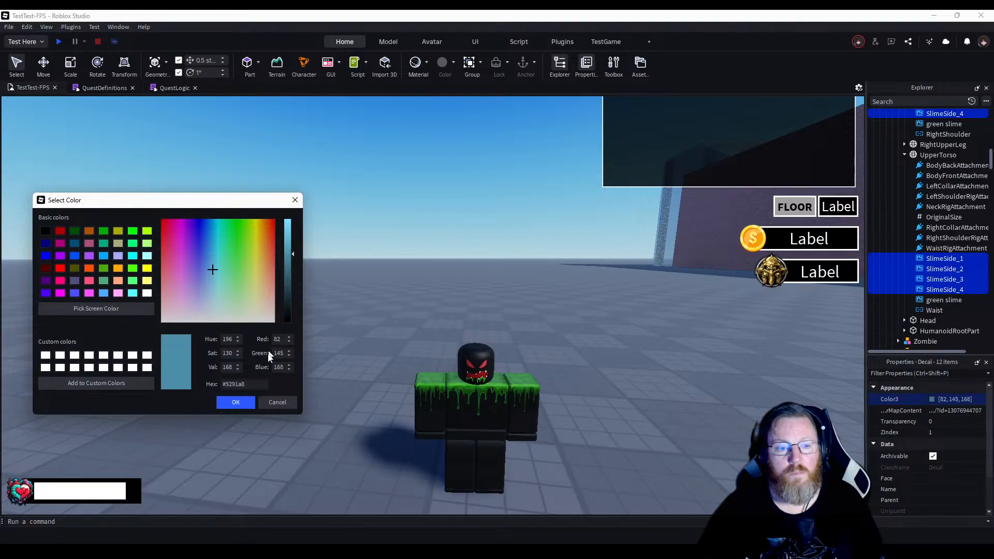
pyautogui.click(247, 404)
# View the recoloured slime from farther away, run a playtest near the RadioActive LittleZ, and stop the test.
pyautogui.click(614, 279)
pyautogui.moveTo(579, 314); pyautogui.dragTo(580, 314, button='right')
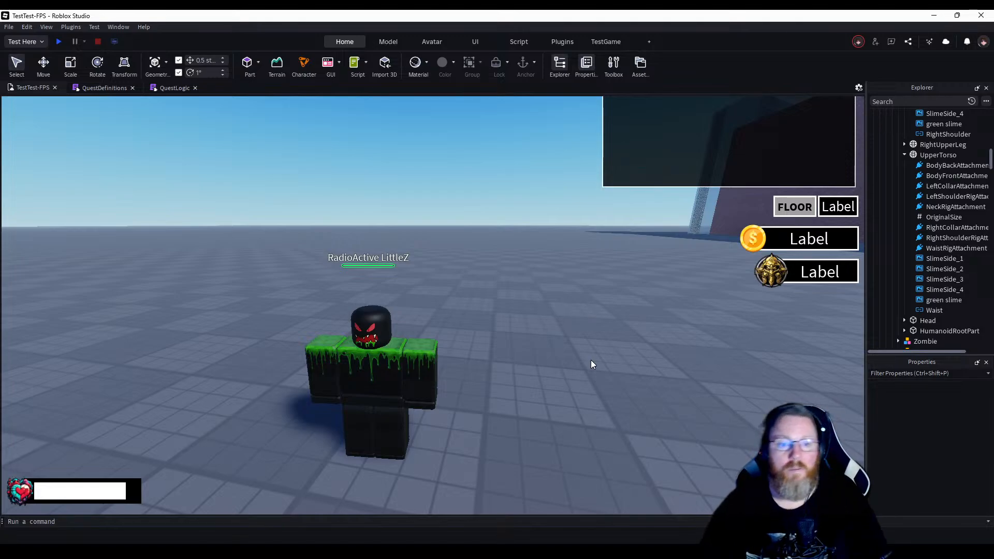
pyautogui.moveTo(583, 359); pyautogui.dragTo(583, 359, button='right')
pyautogui.press('w')
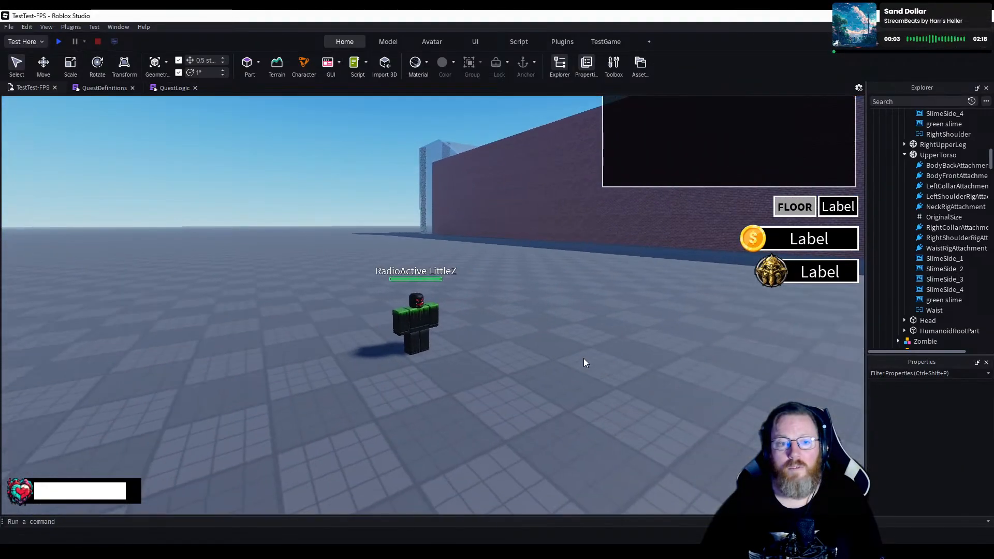
pyautogui.click(60, 42)
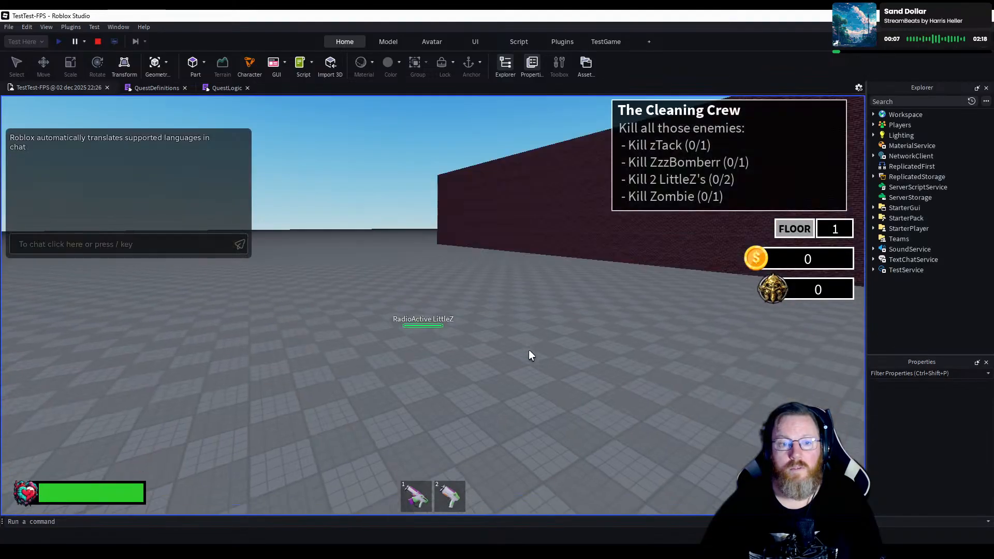
pyautogui.press('s')
pyautogui.moveTo(529, 350); pyautogui.dragTo(529, 349, button='right')
pyautogui.press('d')
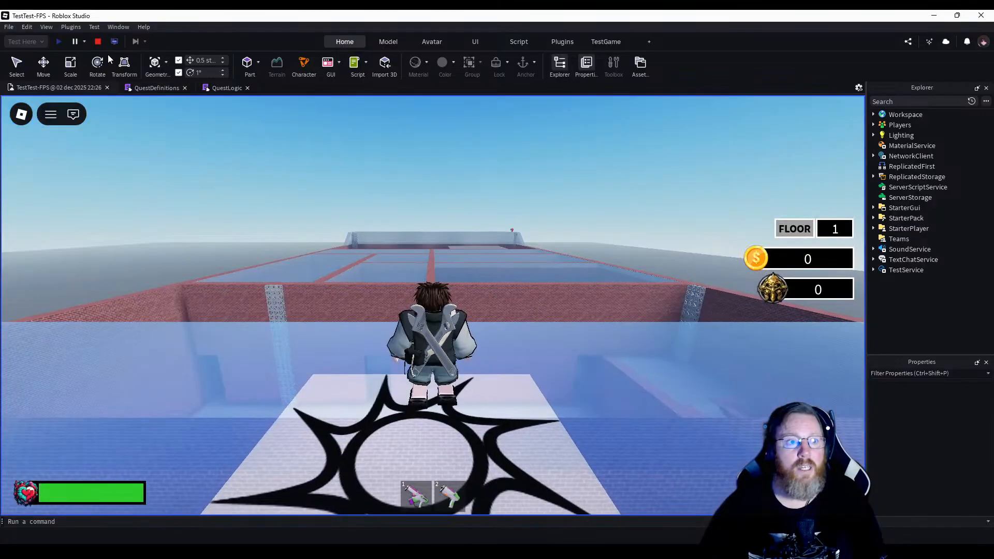
pyautogui.click(99, 43)
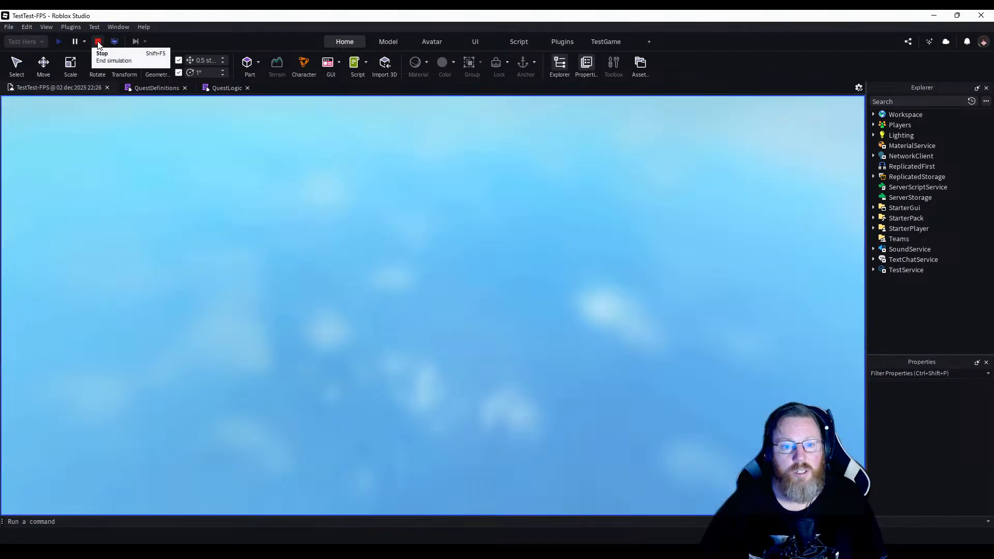
# Review the properties of LeftUpperArm's four SlimeSide decals and clear the selection.
pyautogui.scroll(10, 480, 333)
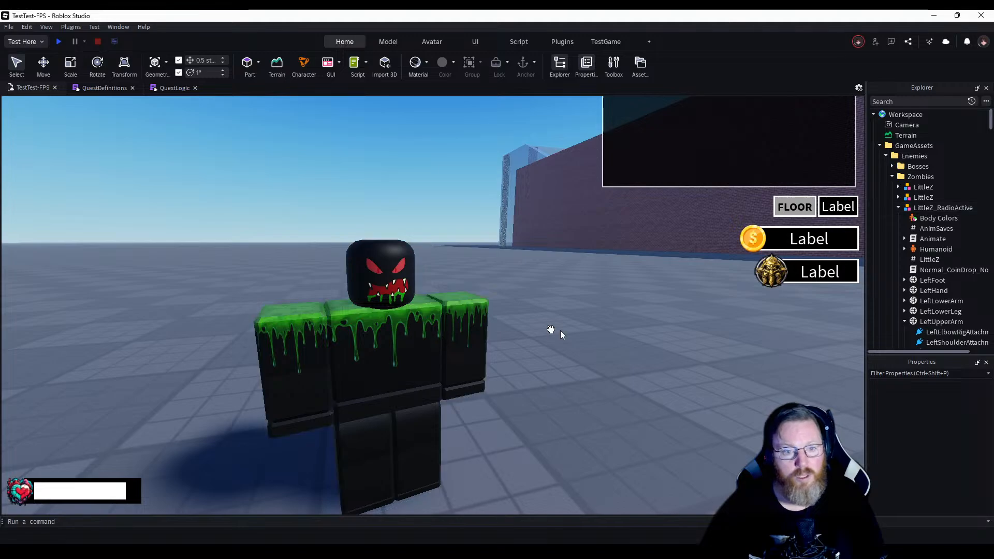
pyautogui.scroll(-3, 953, 258)
pyautogui.scroll(-1, 952, 257)
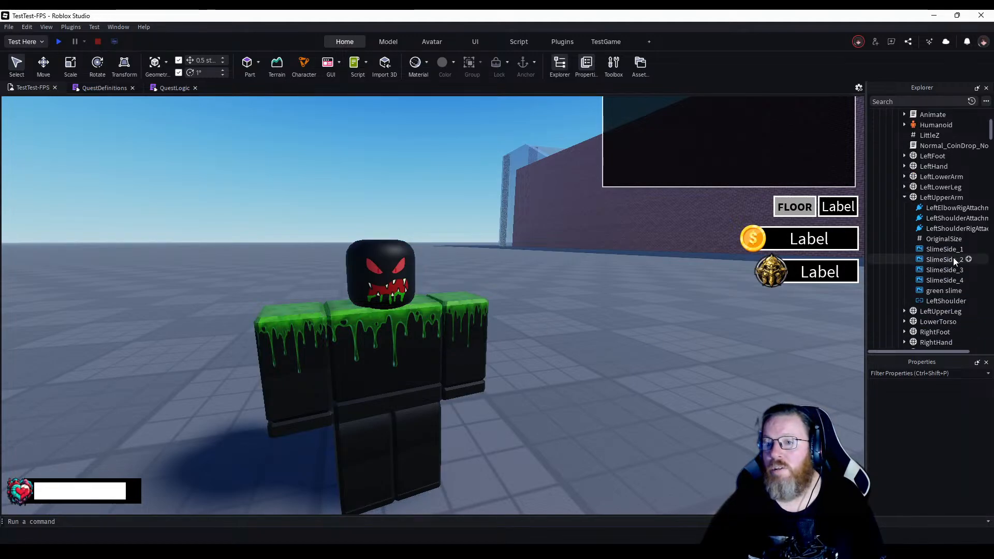
pyautogui.click(941, 250)
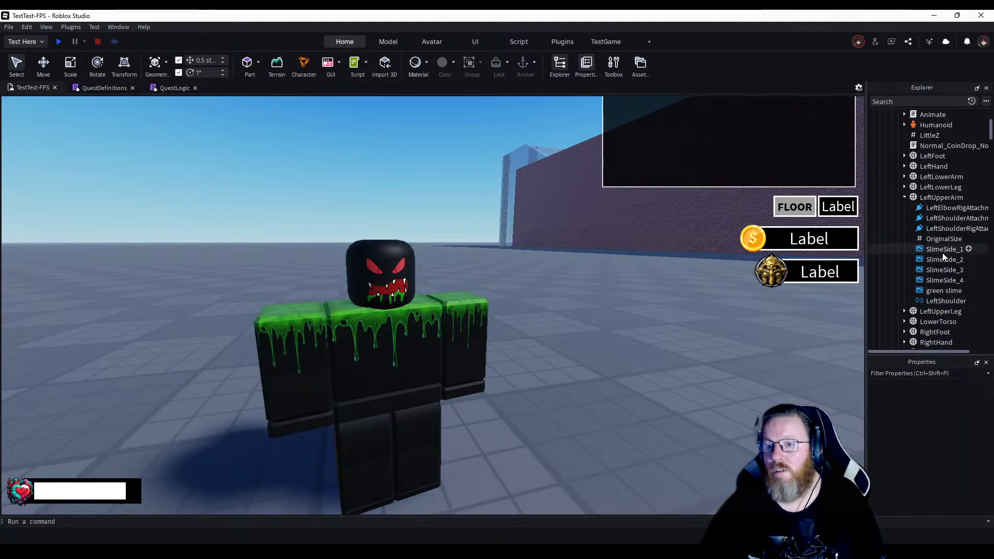
pyautogui.keyDown('shift'); pyautogui.click(945, 282); pyautogui.keyUp('shift')
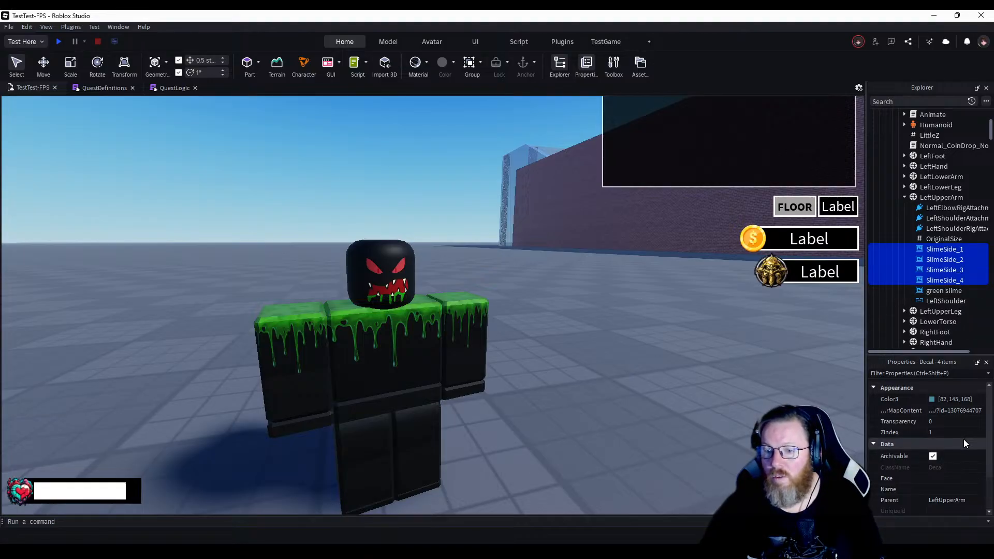
pyautogui.scroll(-2, 964, 443)
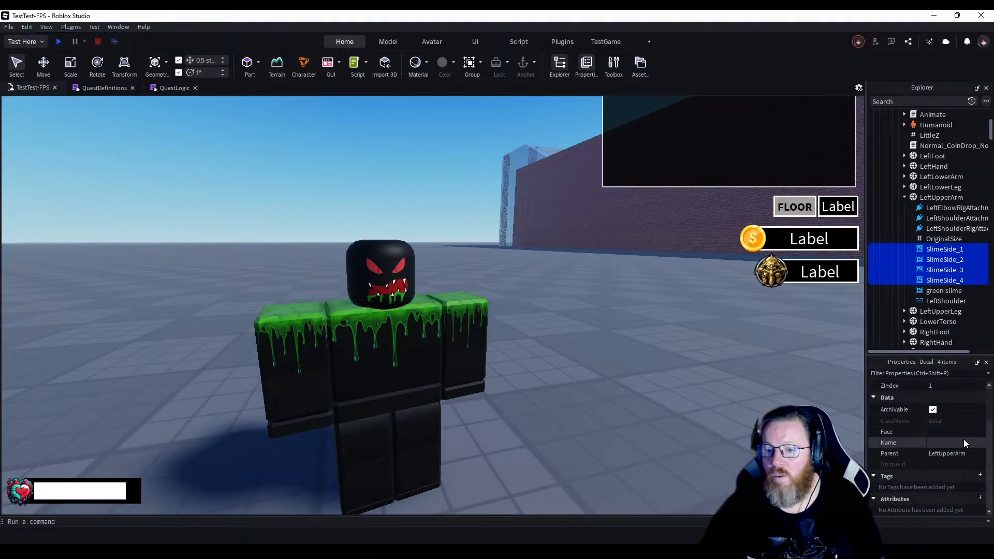
pyautogui.click(566, 321)
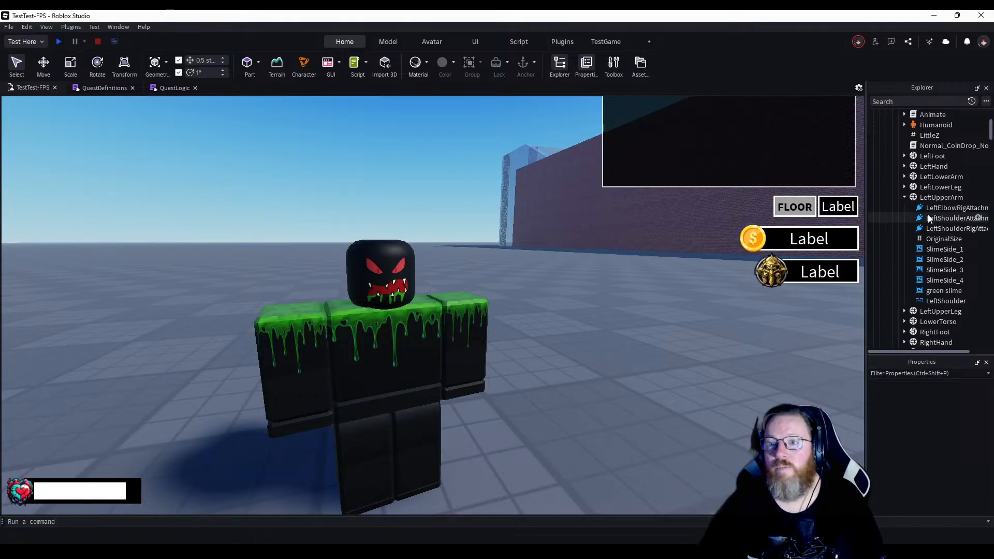
pyautogui.scroll(2, 929, 219)
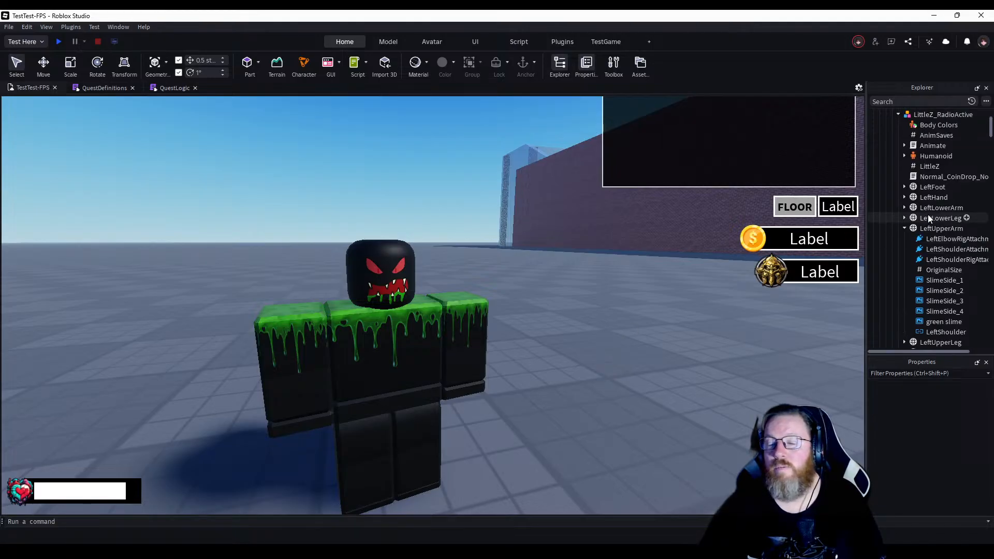
pyautogui.click(925, 186)
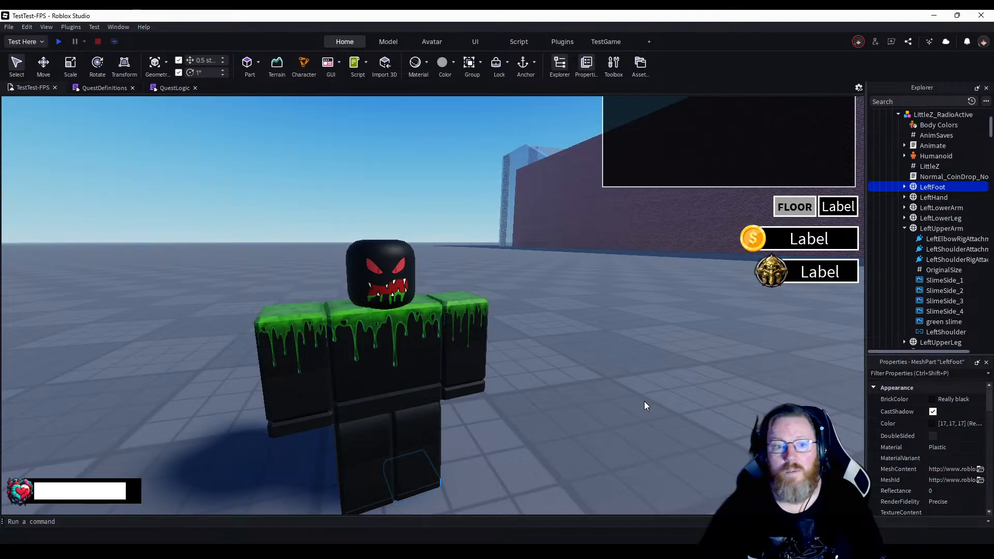
pyautogui.click(931, 398)
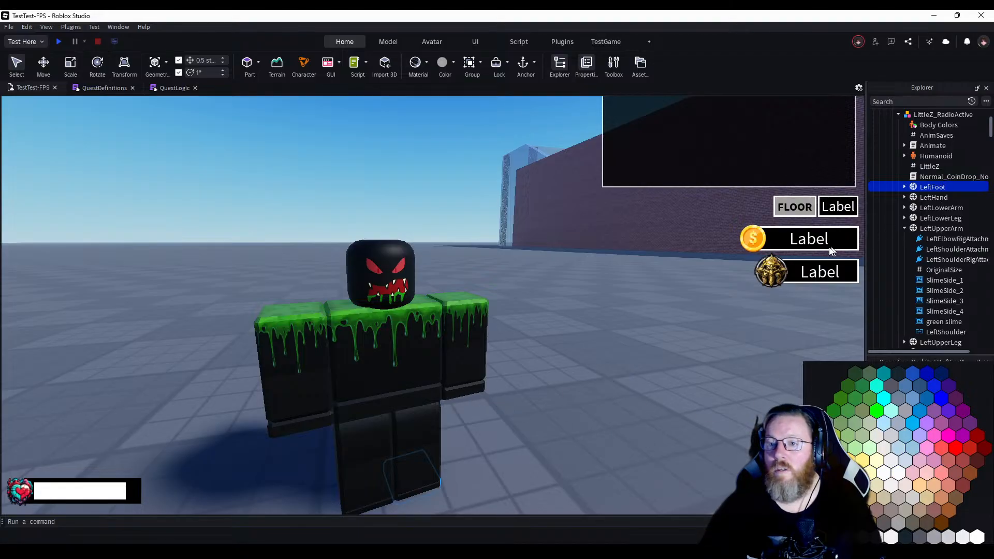
pyautogui.click(592, 374)
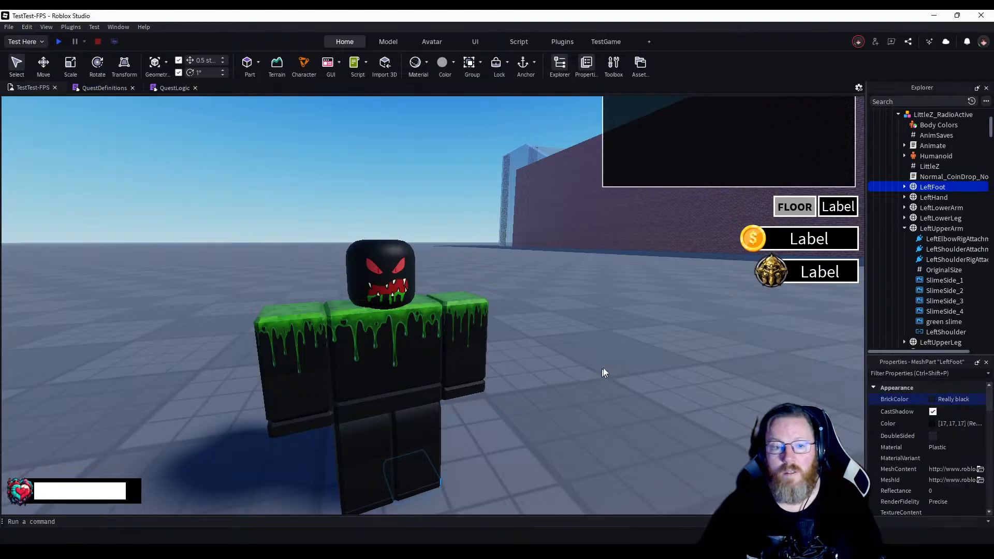
pyautogui.click(919, 206)
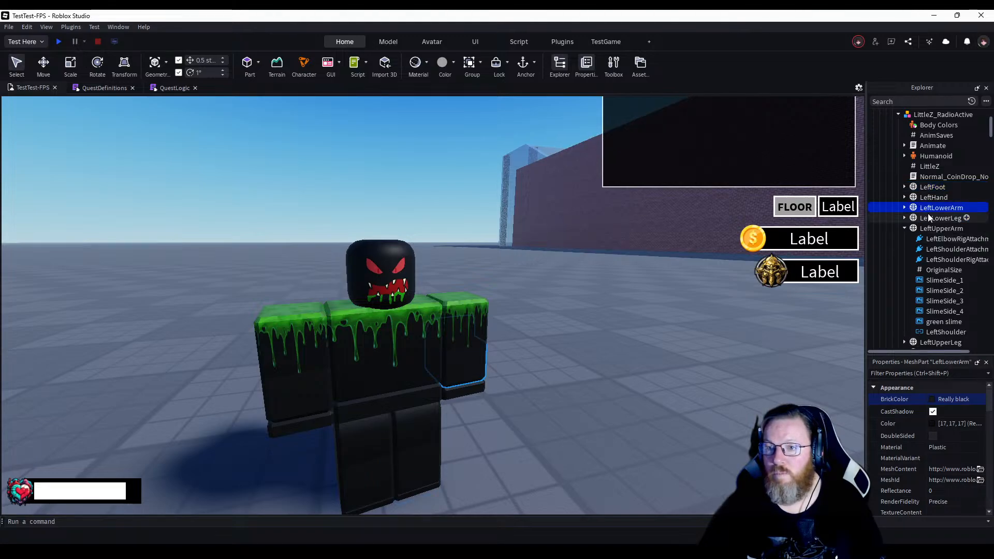
pyautogui.keyDown('ctrl'); pyautogui.click(928, 218); pyautogui.keyUp('ctrl')
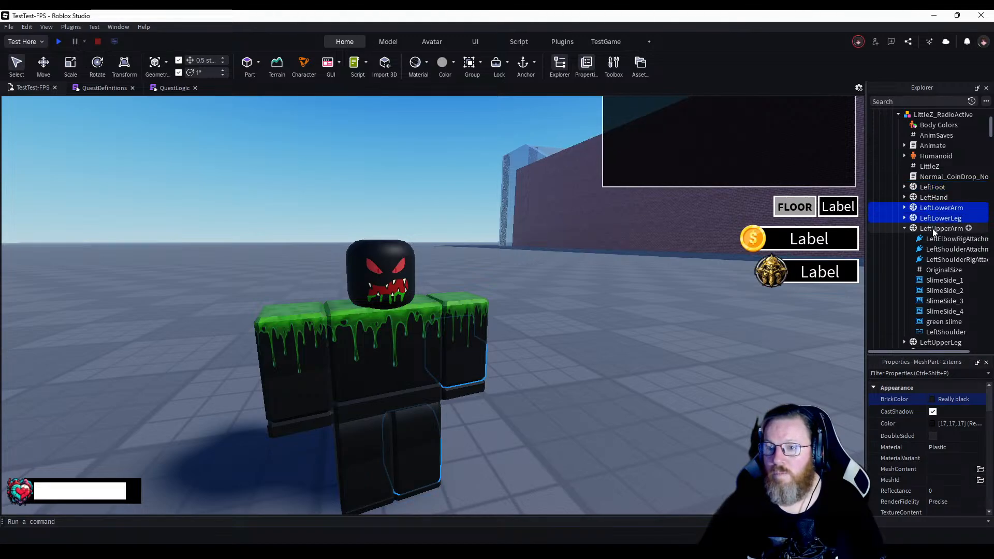
pyautogui.keyDown('ctrl'); pyautogui.click(934, 231); pyautogui.keyUp('ctrl')
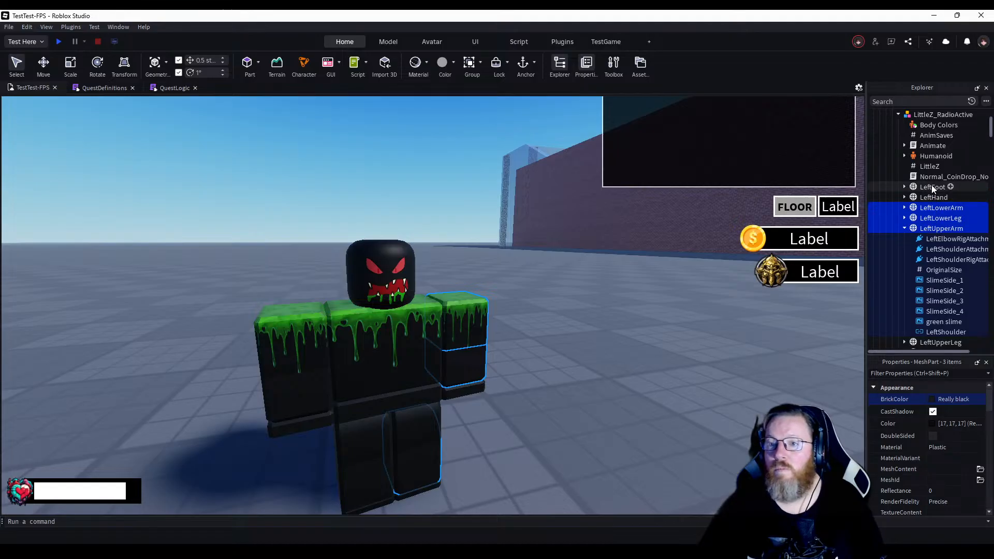
pyautogui.keyDown('shift'); pyautogui.click(934, 198); pyautogui.keyUp('shift')
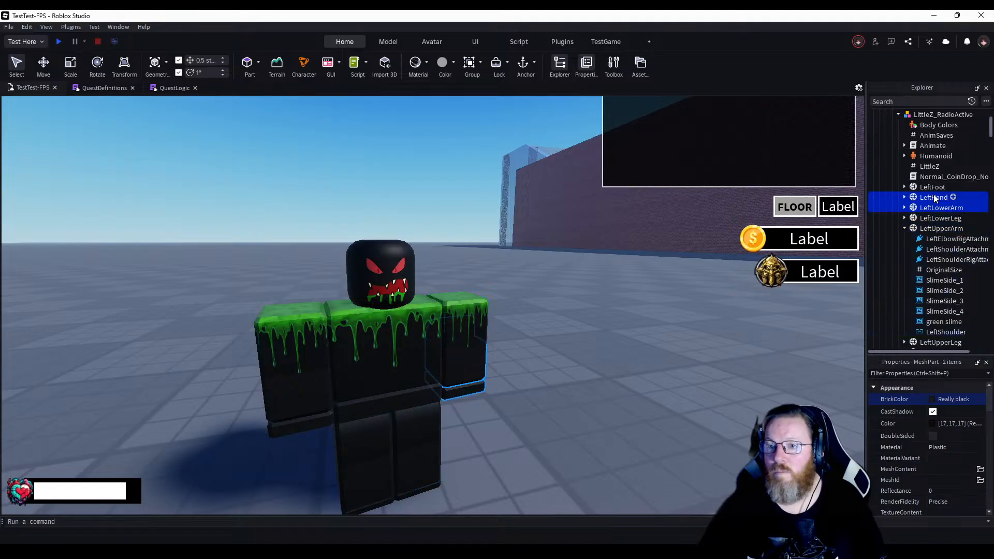
pyautogui.click(933, 189)
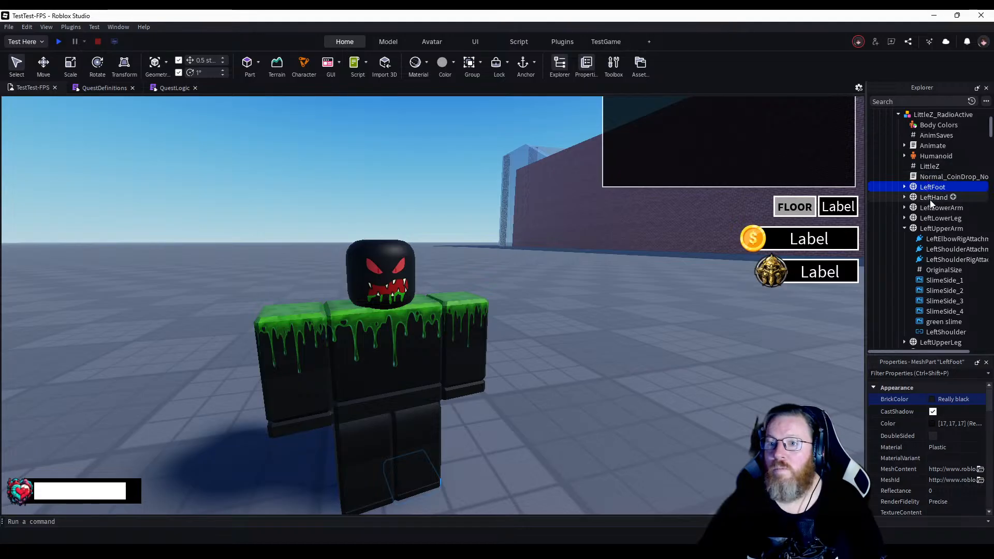
# Select Body Colors in the LittleZ_RadioActive model and try out palette colours for HeadColor.
pyautogui.scroll(1, 927, 197)
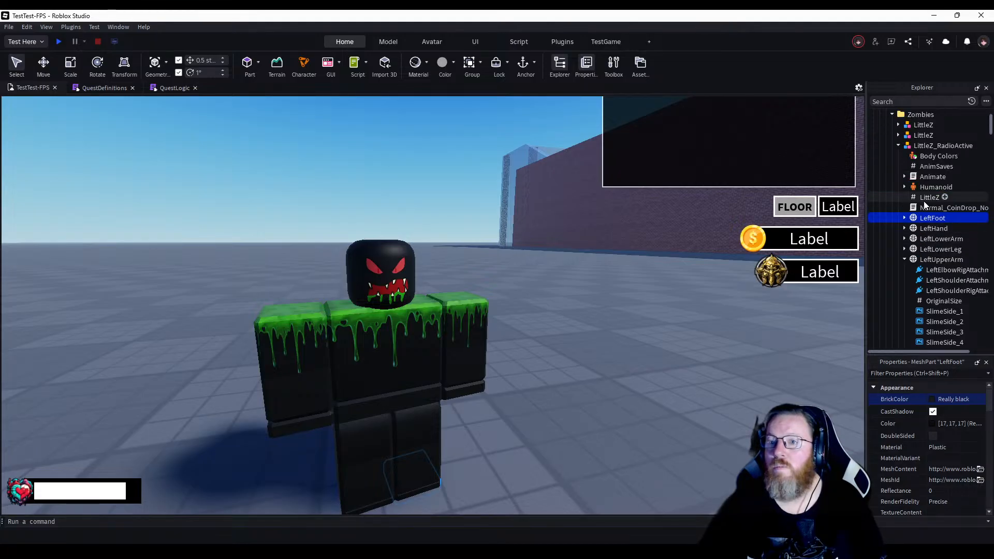
pyautogui.click(933, 159)
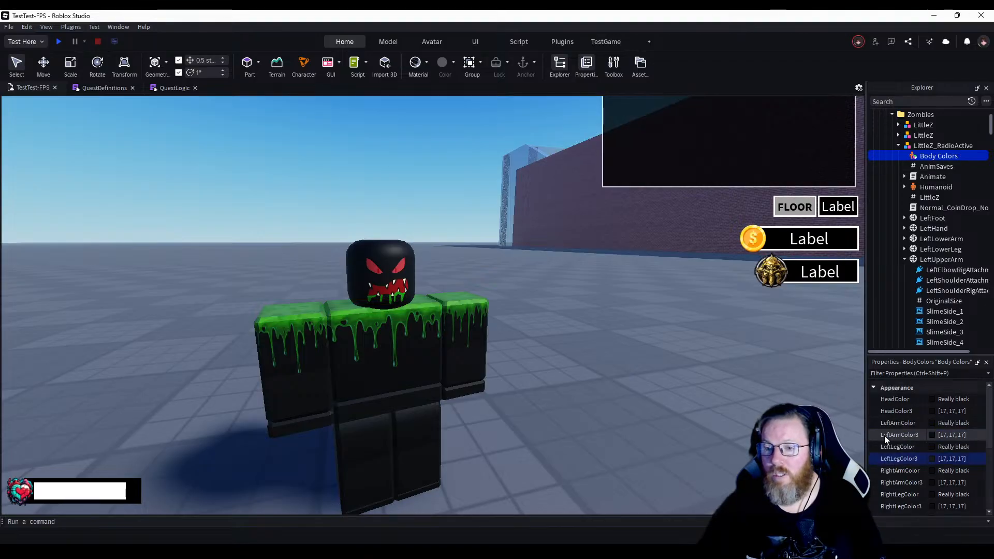
pyautogui.click(931, 401)
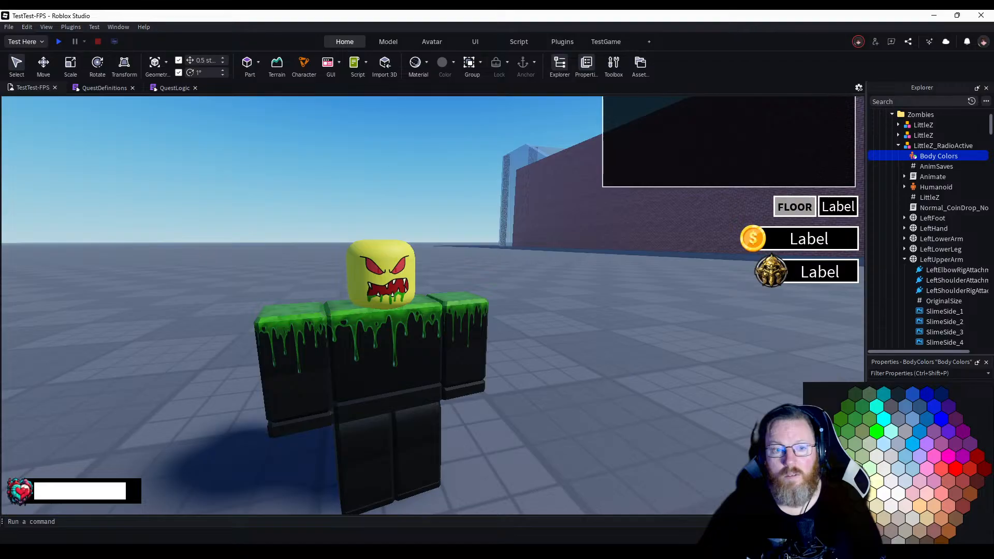
pyautogui.click(851, 456)
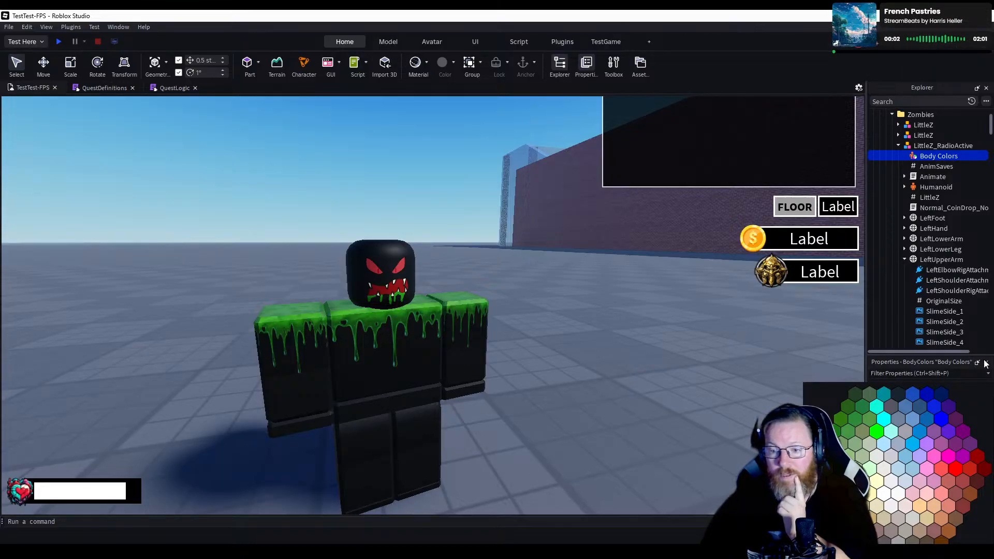
pyautogui.press('Escape')
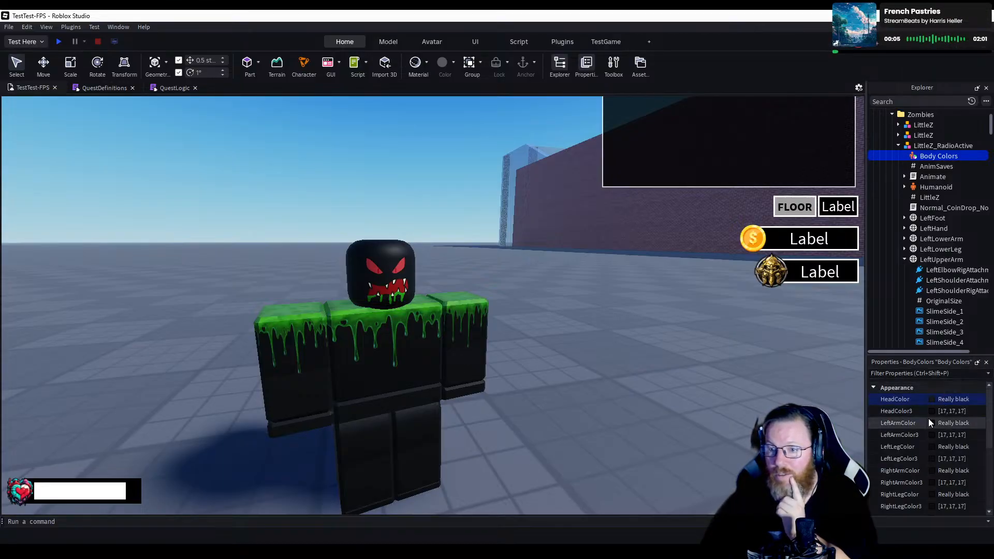
# Enlarge the properties area so that all Body Colors entries fit at once.
pyautogui.scroll(-3, 936, 405)
pyautogui.scroll(2, 937, 405)
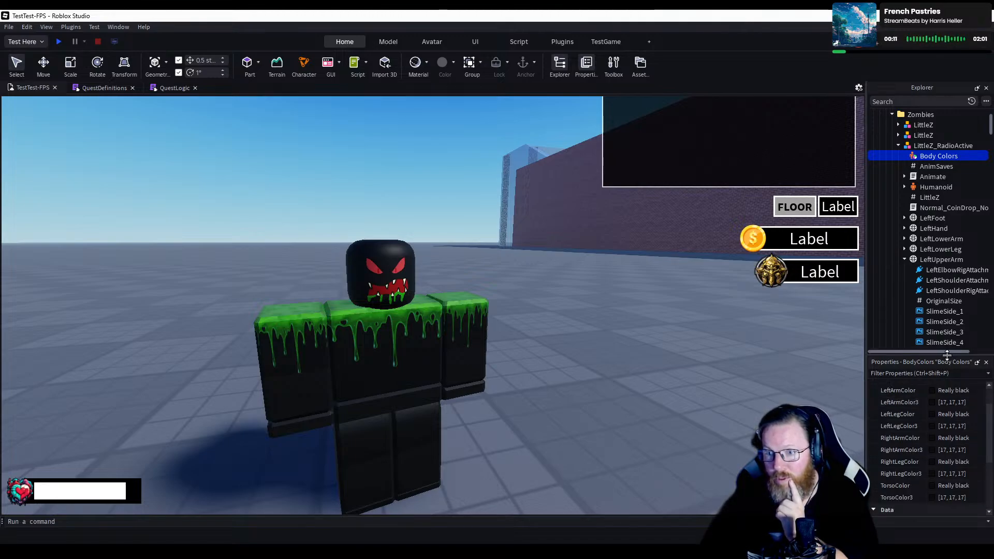
pyautogui.moveTo(947, 355); pyautogui.dragTo(925, 179)
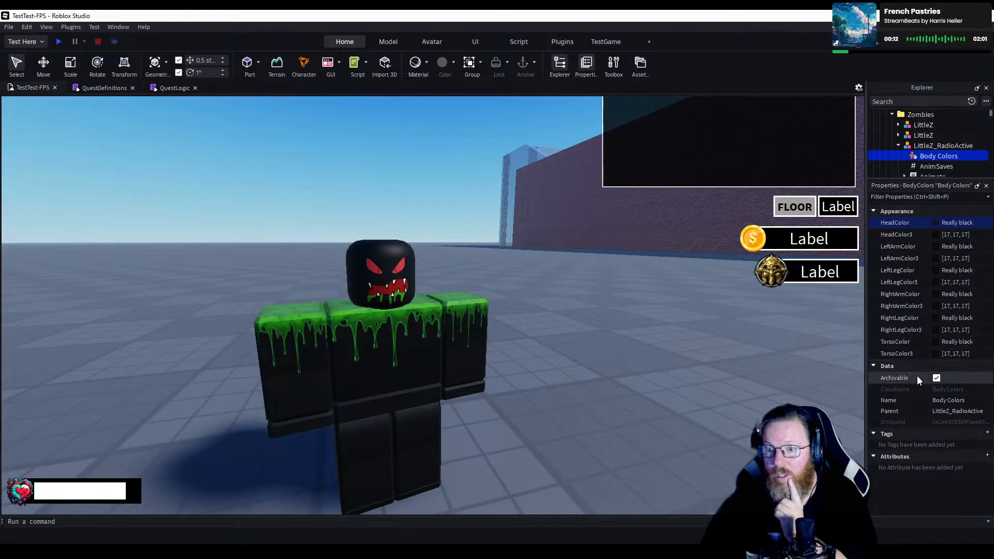
pyautogui.click(937, 222)
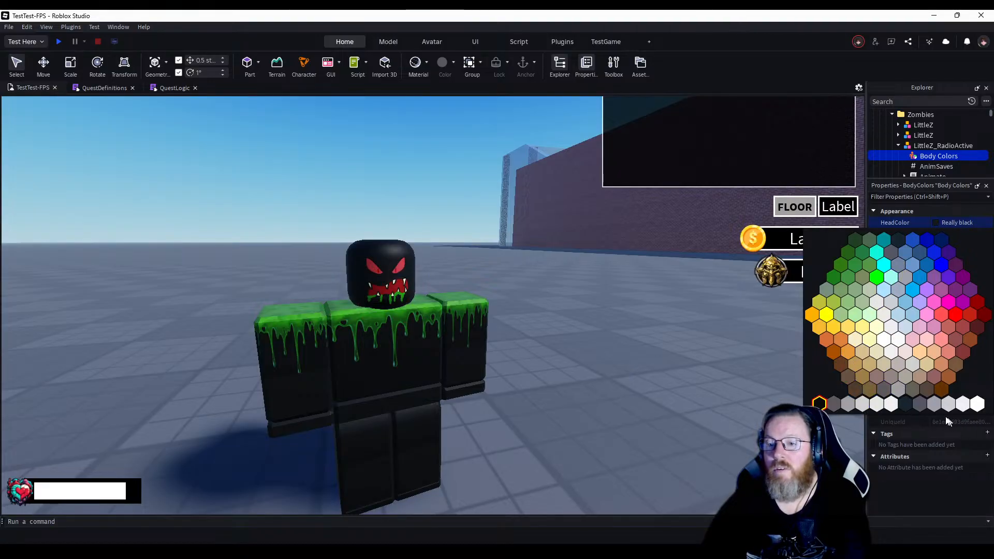
pyautogui.click(944, 490)
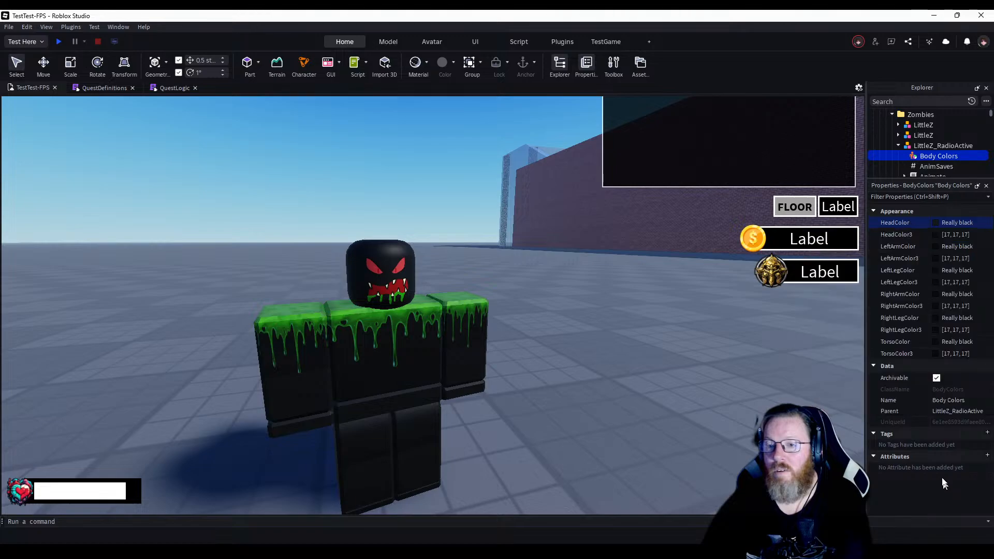
pyautogui.click(964, 222)
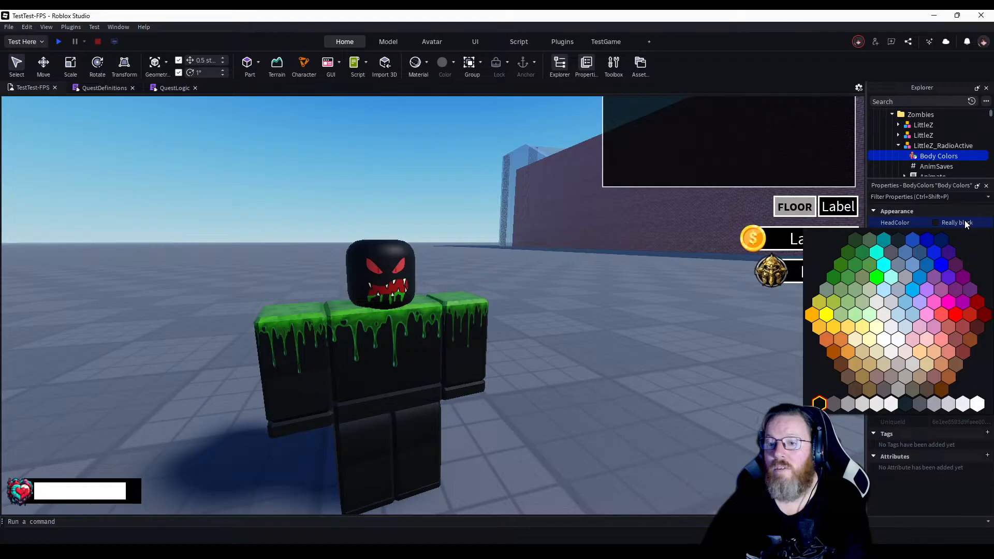
pyautogui.click(964, 222)
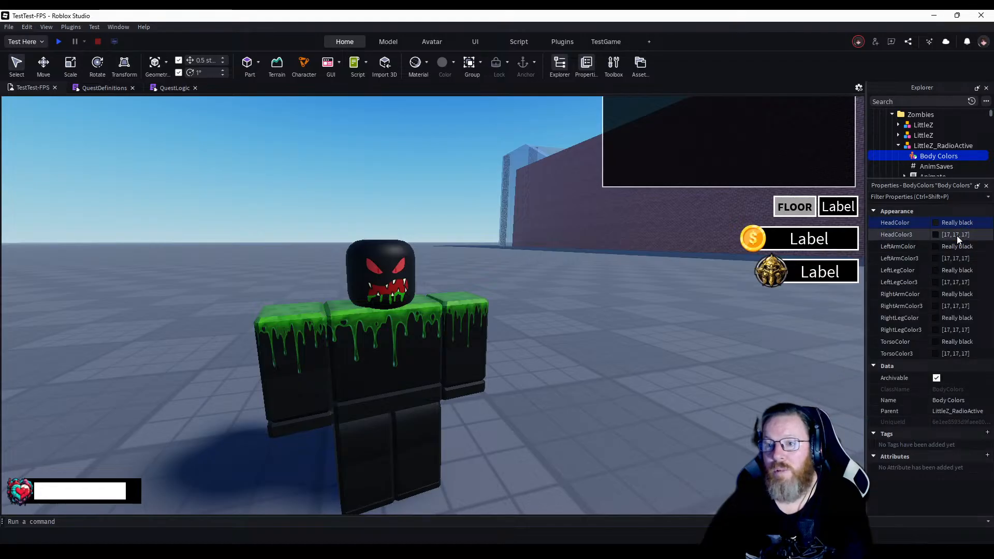
# Set HeadColor3 of LittleZ_RadioActive's Body Colors to the yellowish green 127, 176, 74.
pyautogui.click(957, 235)
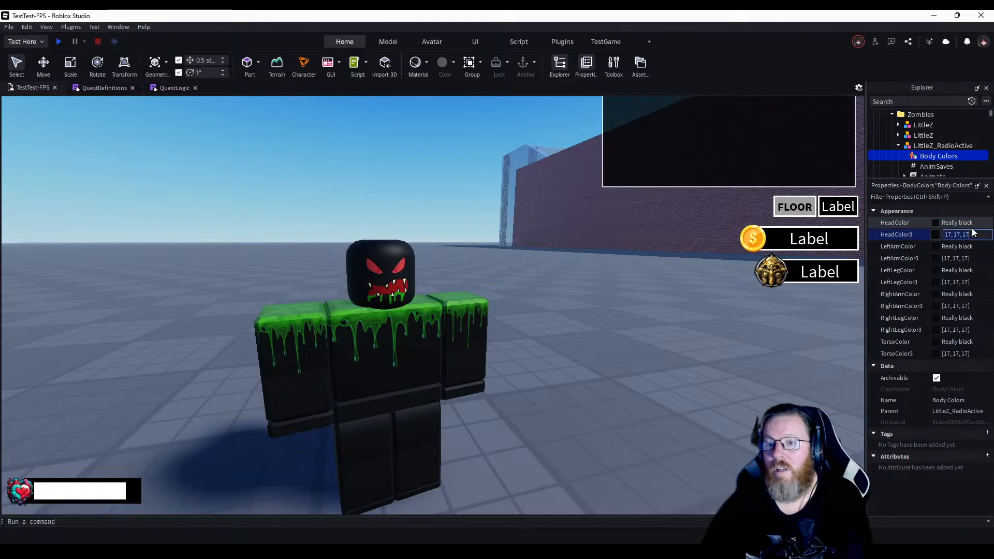
pyautogui.click(938, 237)
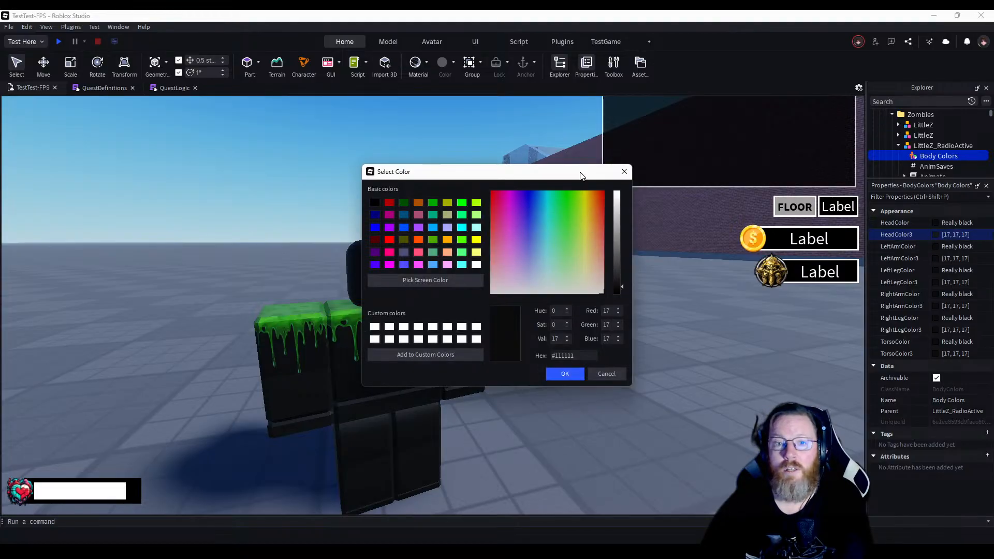
pyautogui.moveTo(582, 175); pyautogui.dragTo(770, 193)
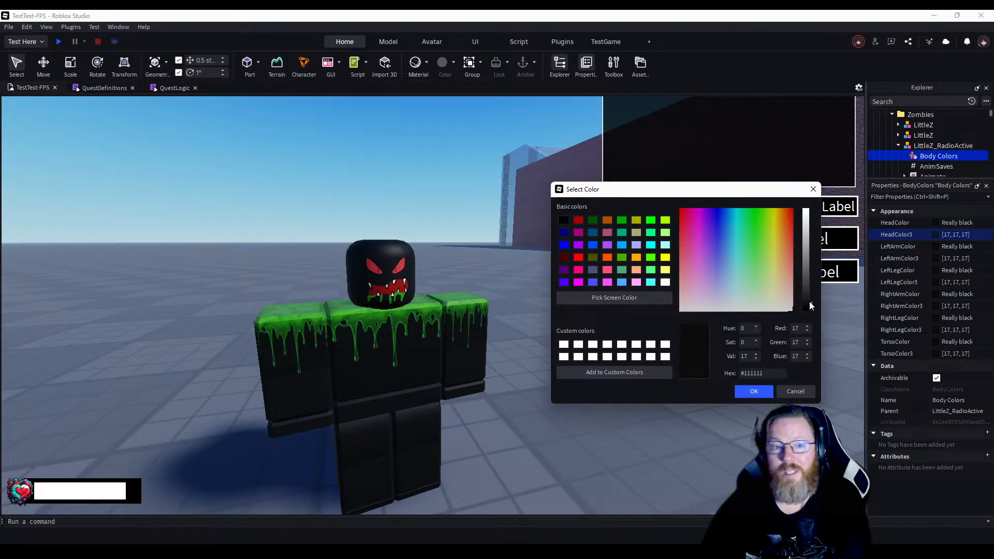
pyautogui.moveTo(809, 301); pyautogui.dragTo(803, 317)
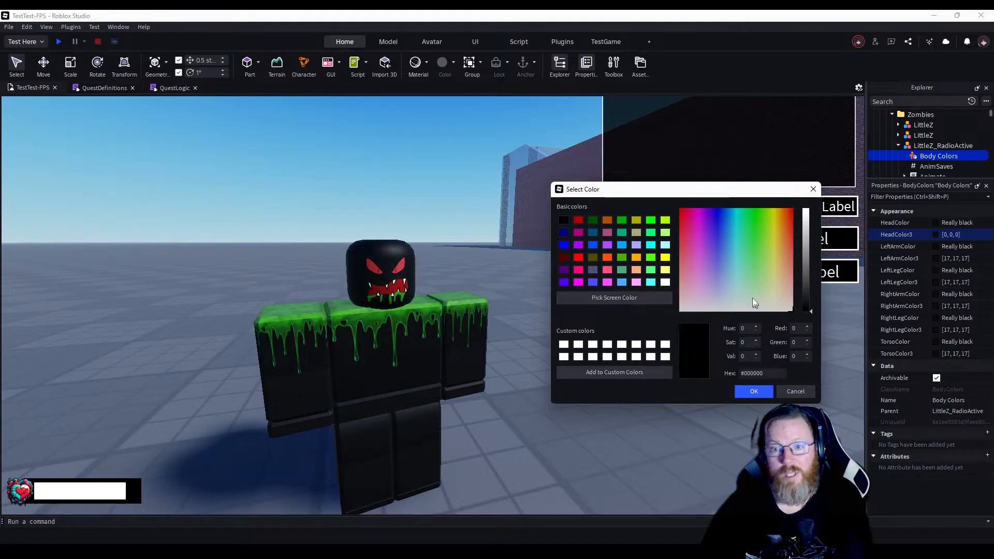
pyautogui.moveTo(756, 288); pyautogui.dragTo(763, 252)
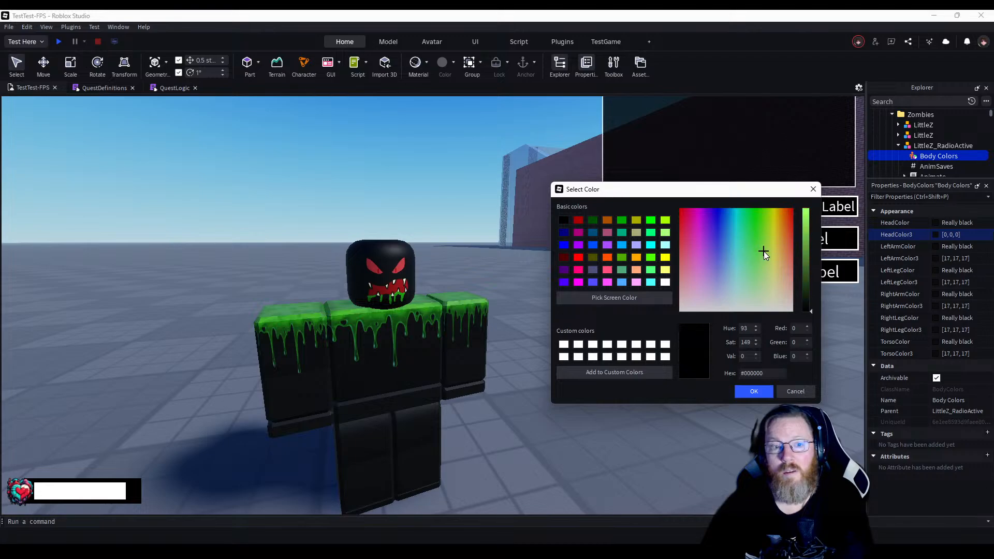
pyautogui.moveTo(806, 297); pyautogui.dragTo(764, 253)
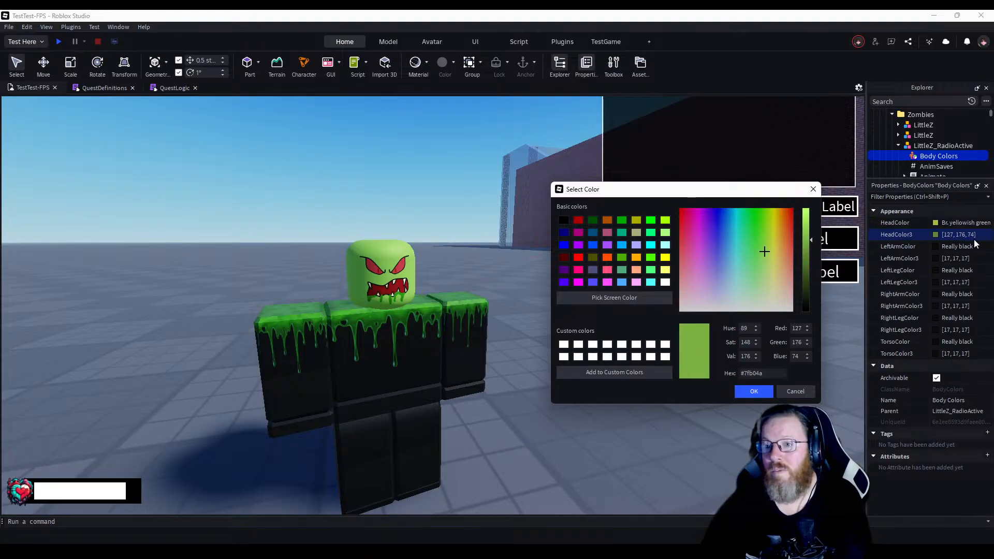
pyautogui.click(753, 392)
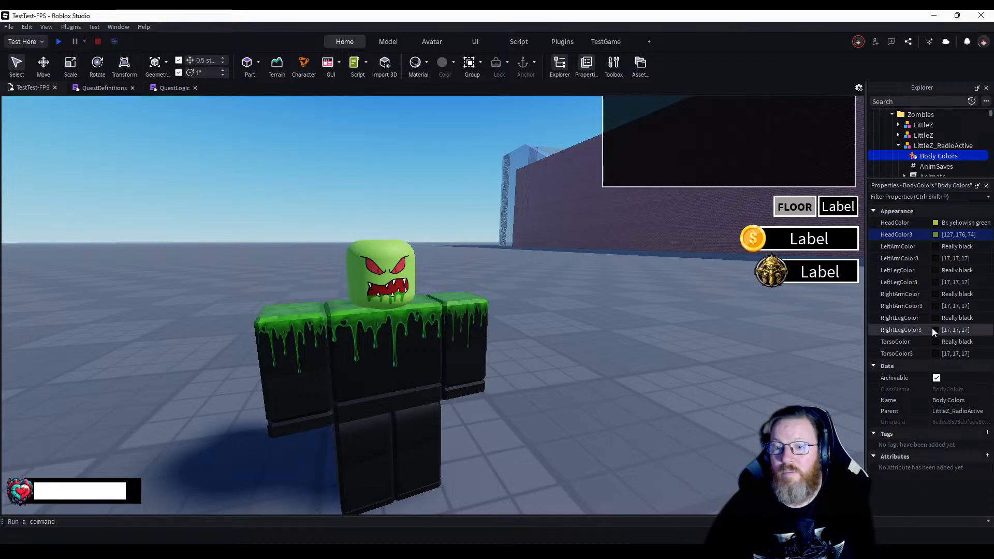
pyautogui.click(936, 354)
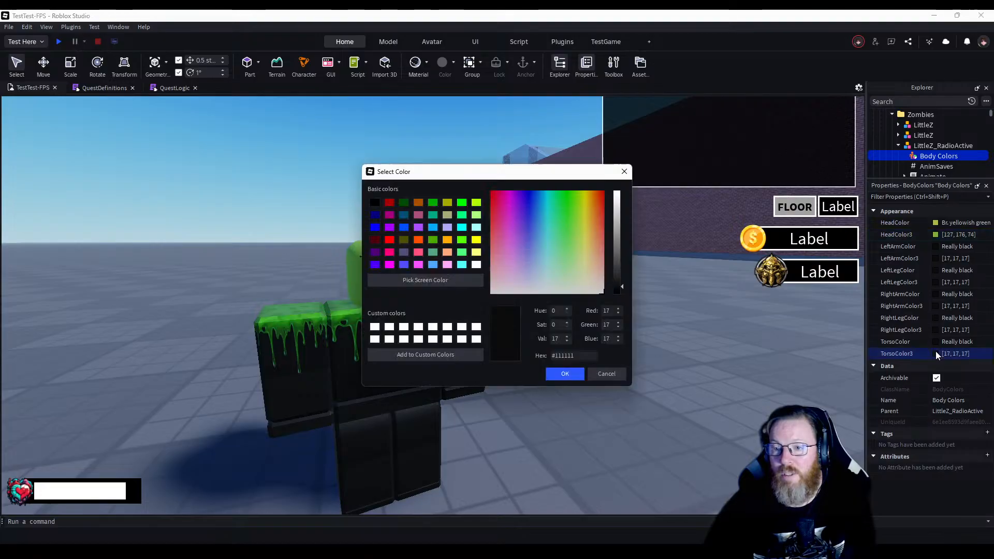
pyautogui.moveTo(555, 179); pyautogui.dragTo(705, 144)
pyautogui.click(716, 218)
pyautogui.moveTo(716, 218); pyautogui.dragTo(699, 199)
pyautogui.moveTo(770, 243)
pyautogui.mouseDown()
pyautogui.moveTo(764, 209)
pyautogui.moveTo(766, 228)
pyautogui.mouseUp()
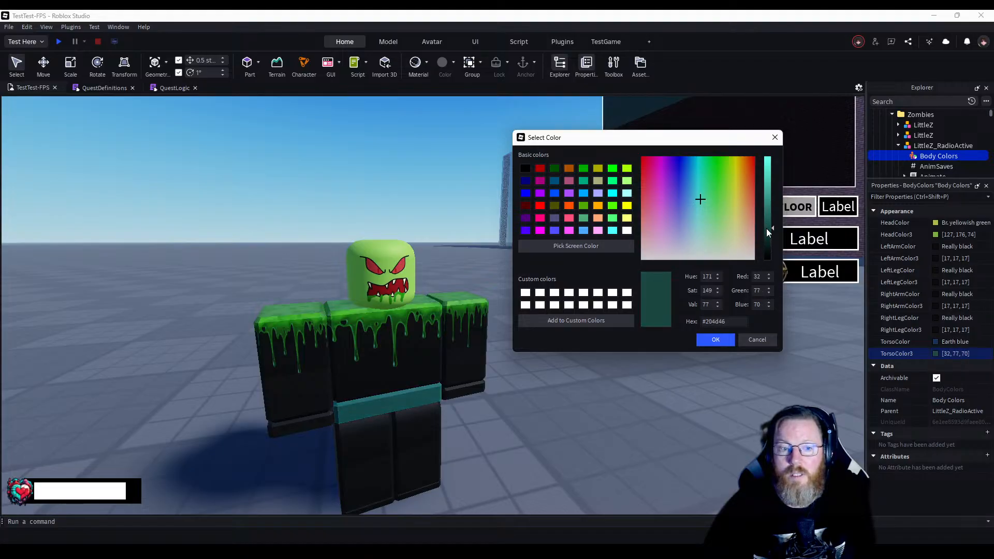
pyautogui.click(754, 341)
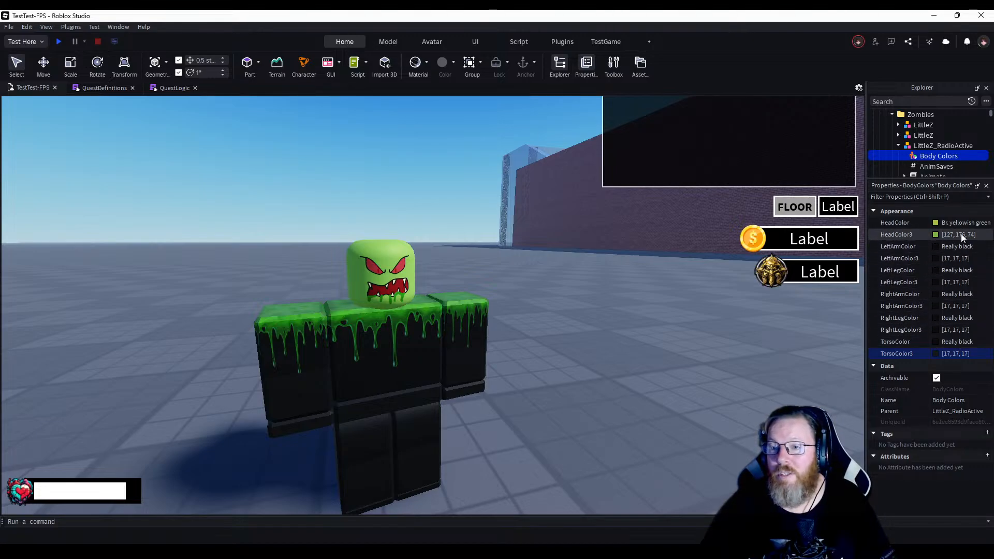
# Copy the HeadColor3 value 127, 176, 74 into LeftArmColor3 and LeftLegColor3 of the Body Colors.
pyautogui.click(990, 234)
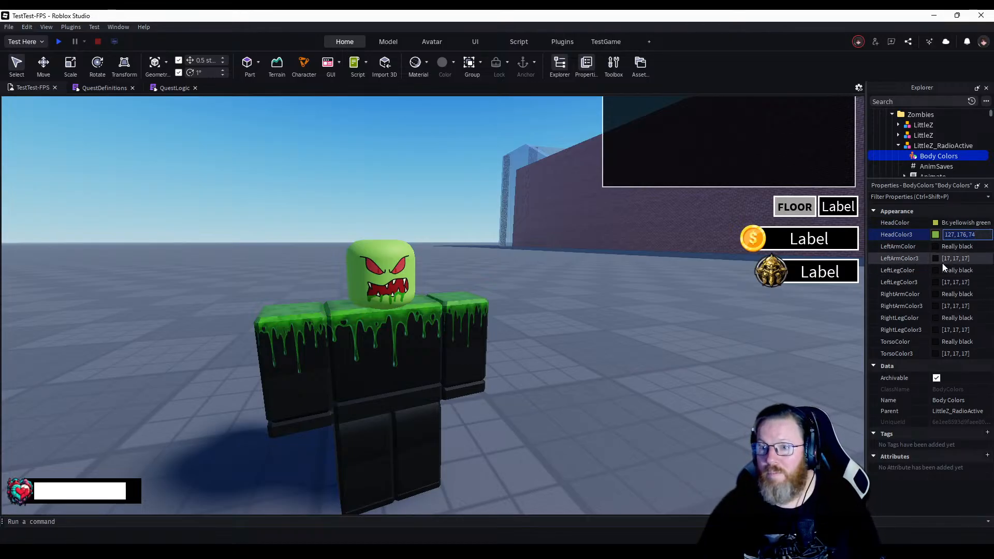
pyautogui.click(980, 258)
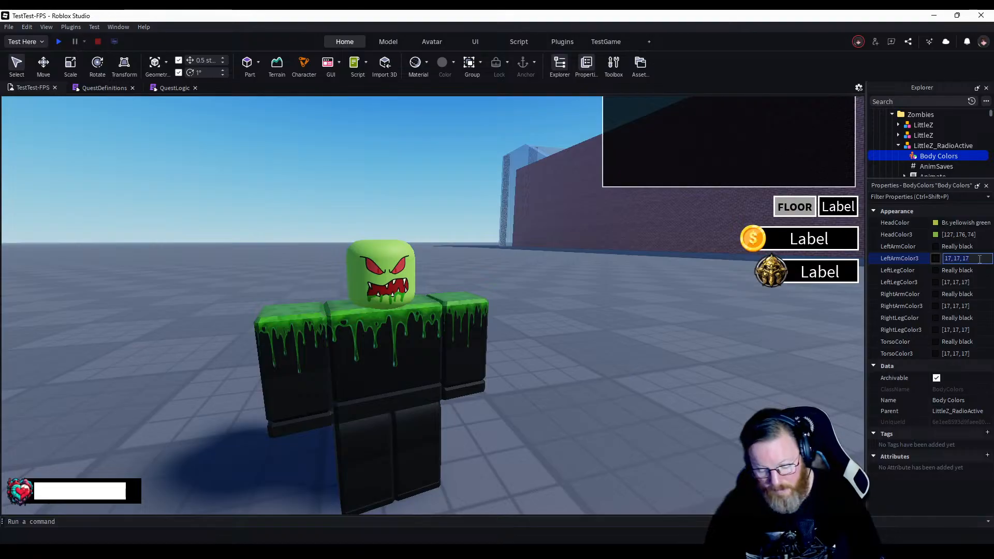
pyautogui.write('127, 176, 74')
pyautogui.click(978, 282)
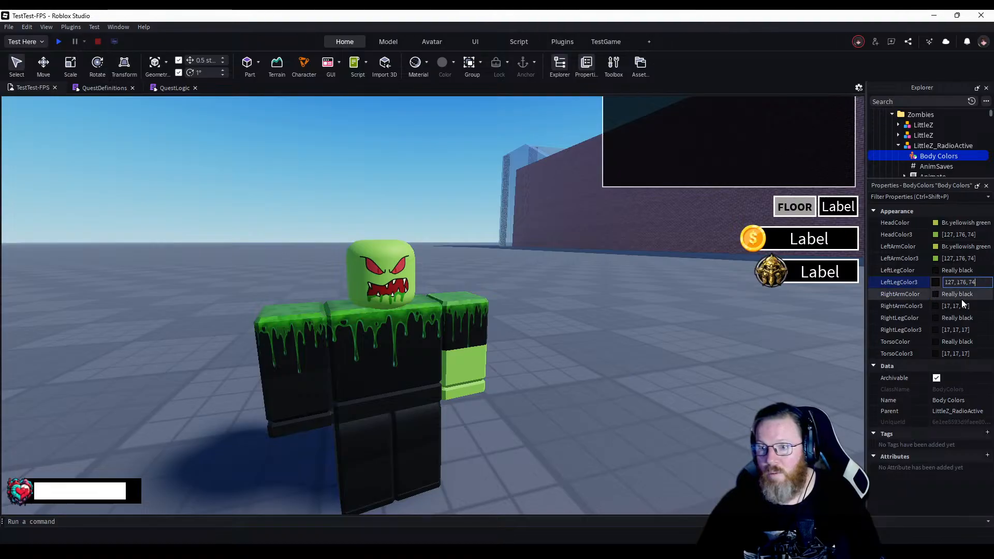
# Set RightArmColor3 and RightLegColor3 to 127, 176, 74 in the same Body Colors.
pyautogui.click(975, 305)
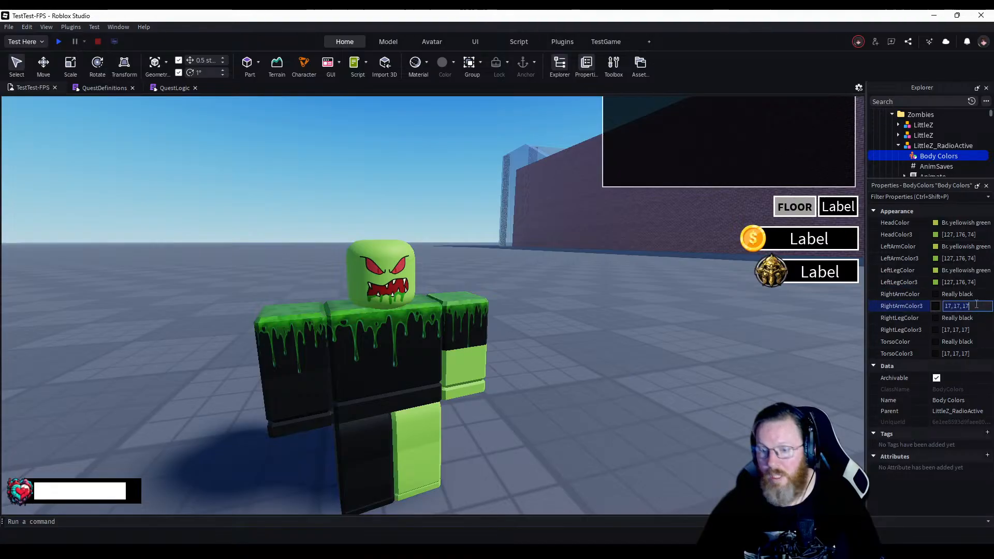
pyautogui.write('127, 176, 74')
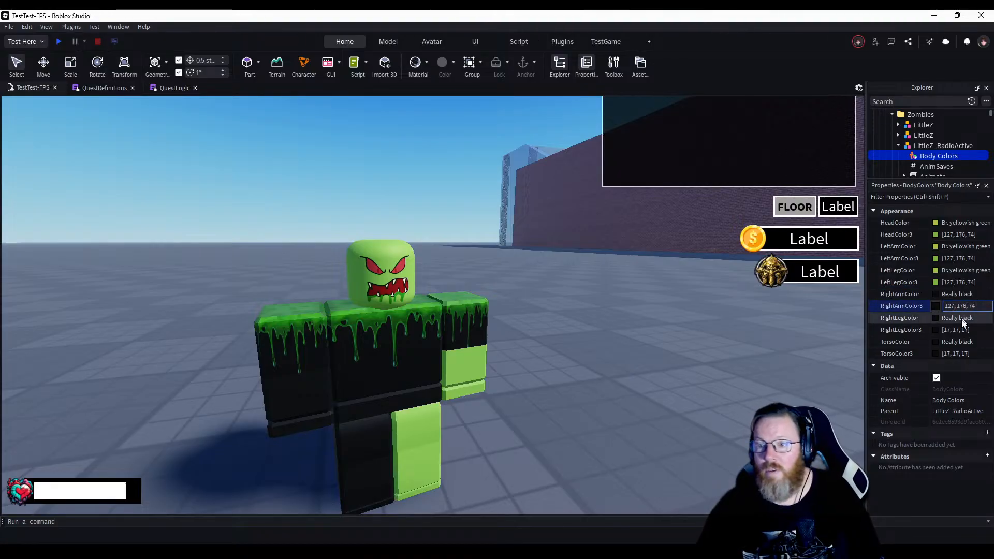
pyautogui.click(976, 331)
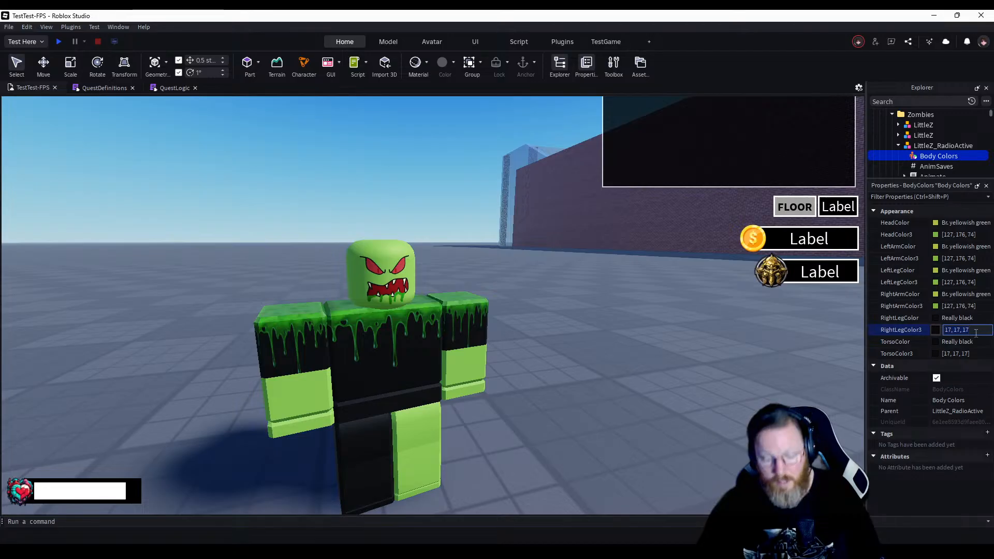
pyautogui.write('127, 176, 74')
pyautogui.press('Return')
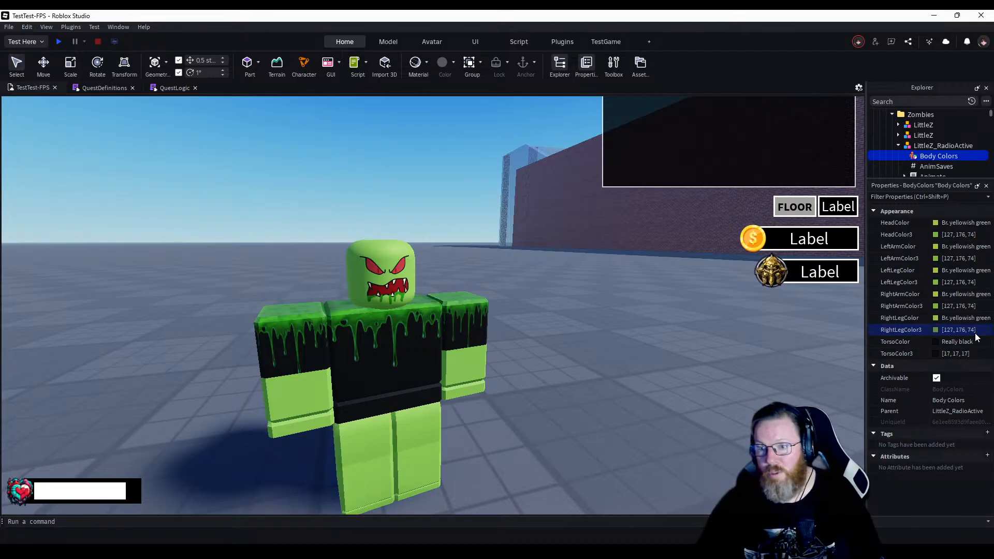
# Set TorsoColor3 of the Body Colors to the head's green, 127, 176, 74.
pyautogui.click(982, 354)
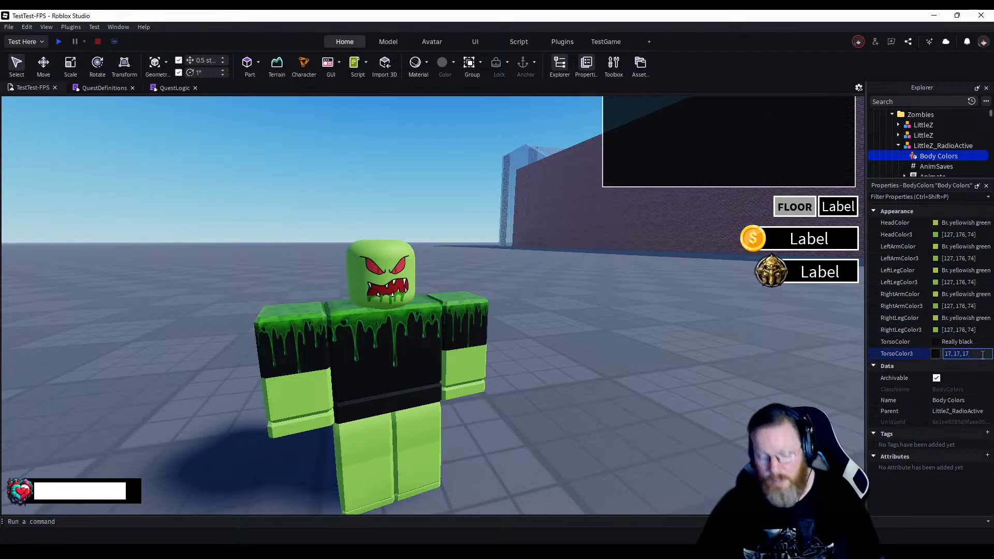
pyautogui.write('127, 176, 74')
pyautogui.press('Return')
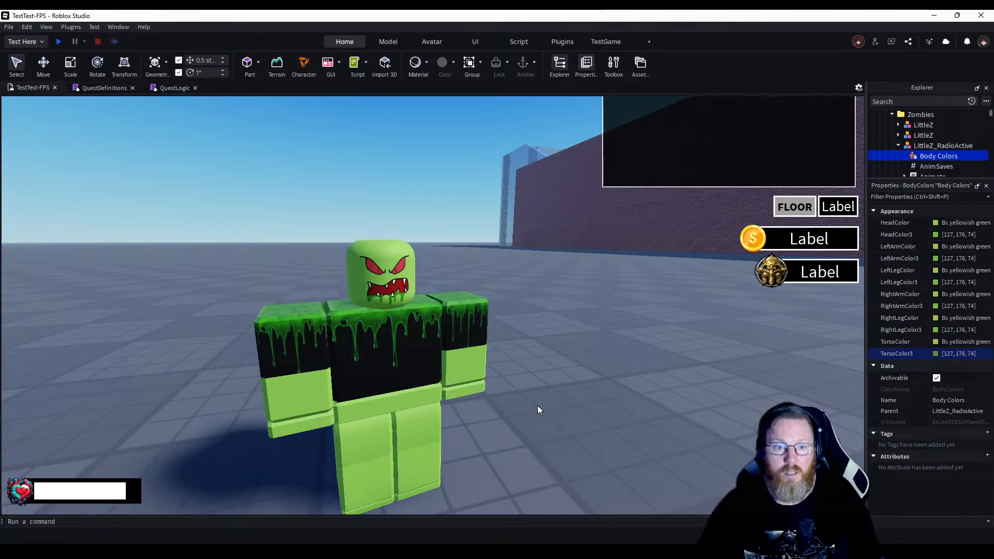
# Darken TorsoColor3 of the Body Colors to pure black, 0, 0, 0.
pyautogui.press('a')
pyautogui.moveTo(538, 406); pyautogui.dragTo(537, 406, button='right')
pyautogui.press('w')
pyautogui.press('s')
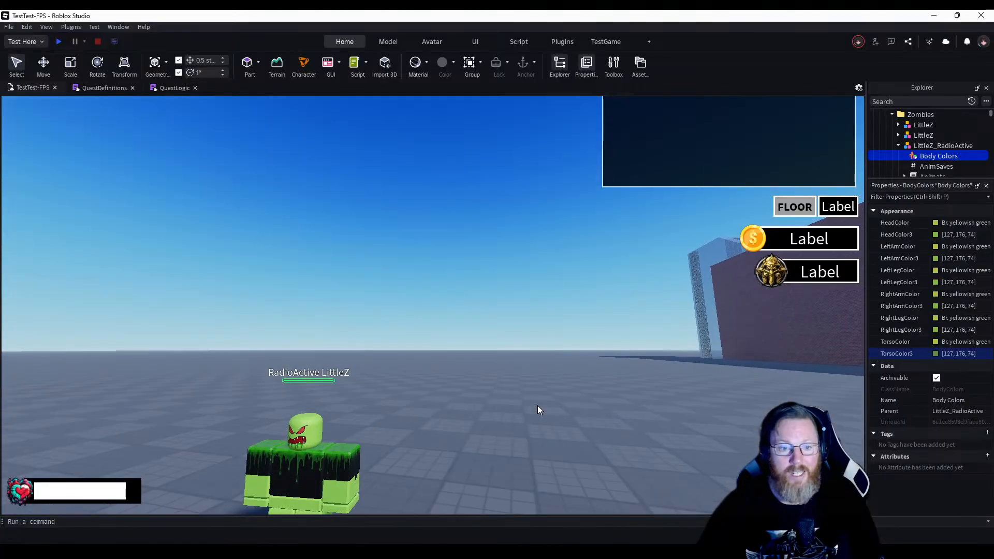
pyautogui.press('a')
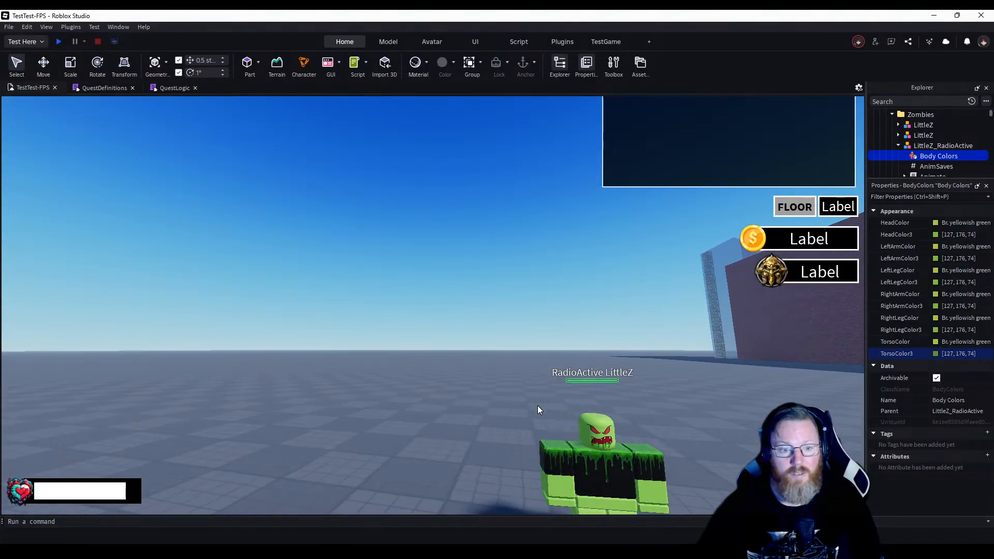
pyautogui.press('s')
pyautogui.moveTo(537, 405); pyautogui.dragTo(538, 405, button='right')
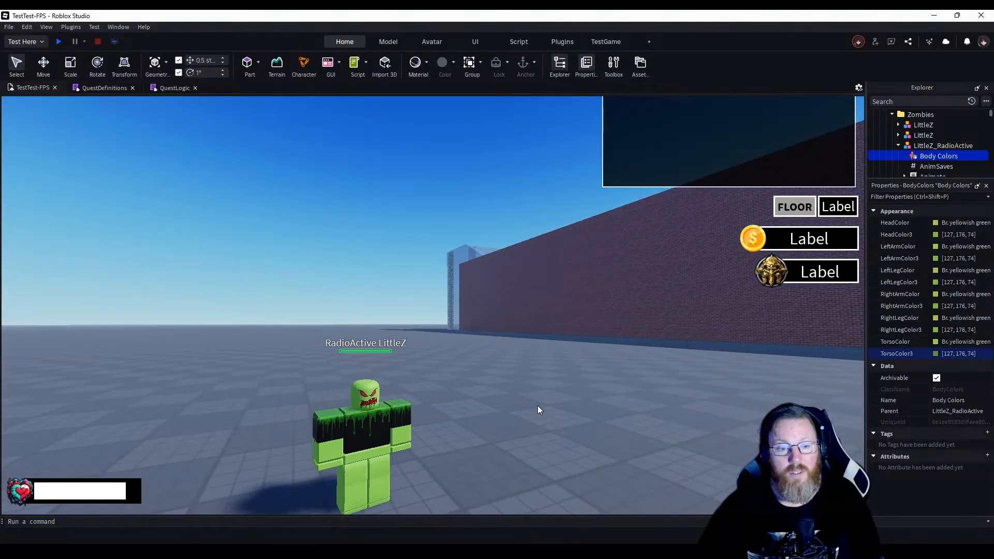
pyautogui.click(935, 354)
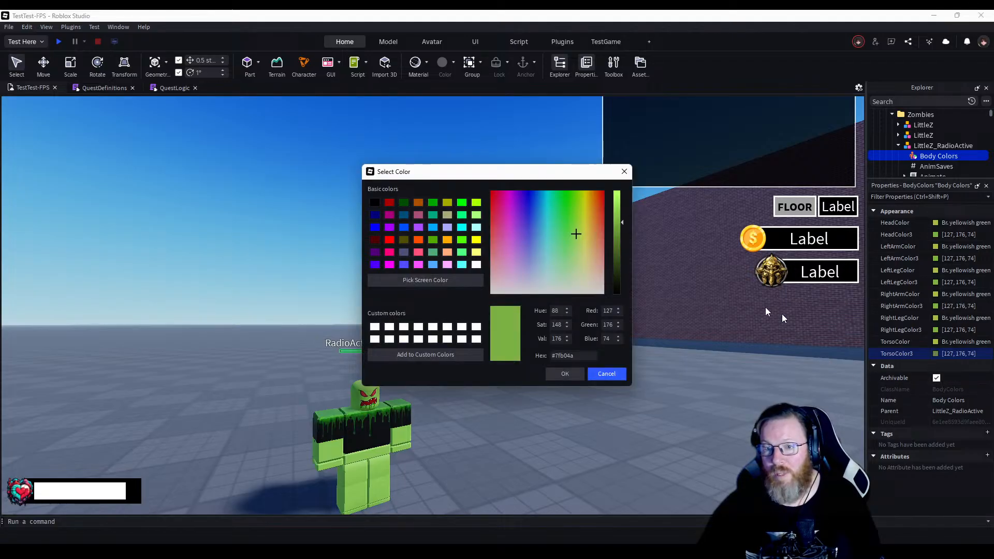
pyautogui.click(619, 245)
pyautogui.moveTo(619, 250); pyautogui.dragTo(625, 330)
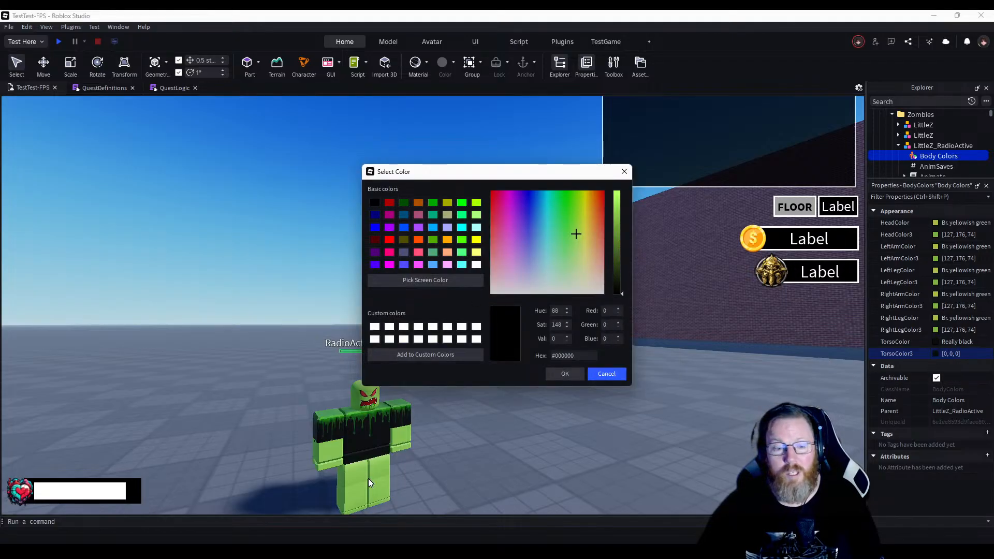
pyautogui.click(564, 373)
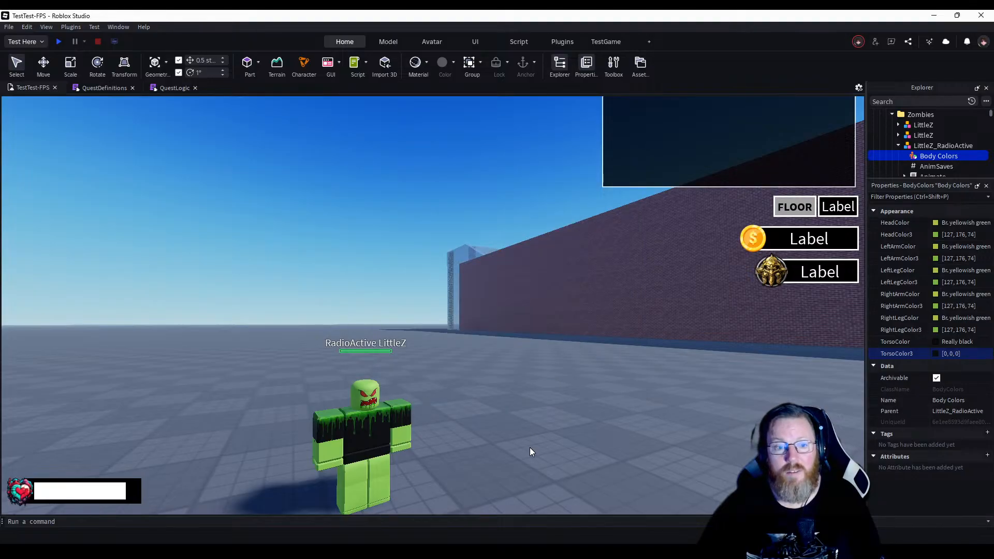
# Select LeftFoot in LittleZ_RadioActive and enlarge the properties area to show its Appearance settings.
pyautogui.press('s')
pyautogui.moveTo(530, 448); pyautogui.dragTo(530, 448, button='right')
pyautogui.press('d')
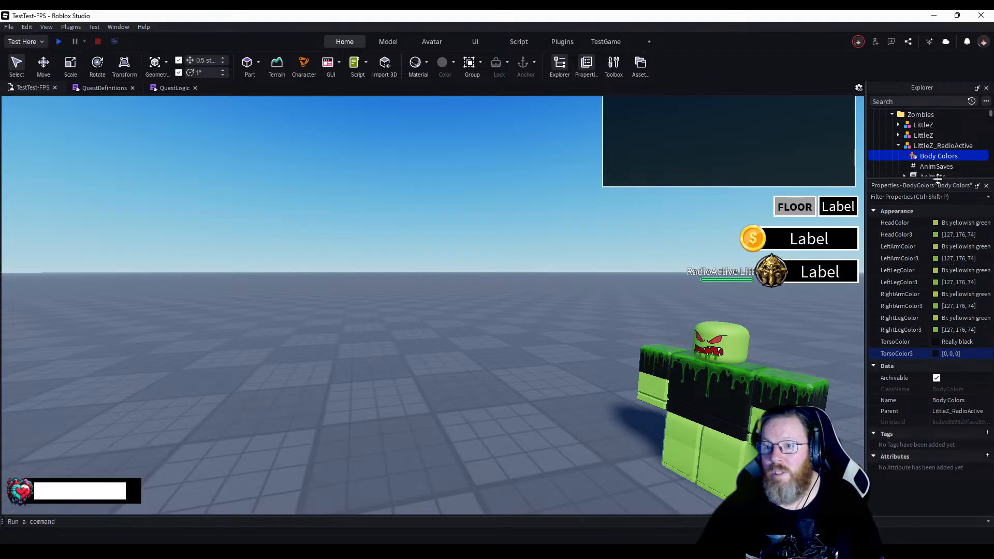
pyautogui.moveTo(935, 182); pyautogui.dragTo(937, 447)
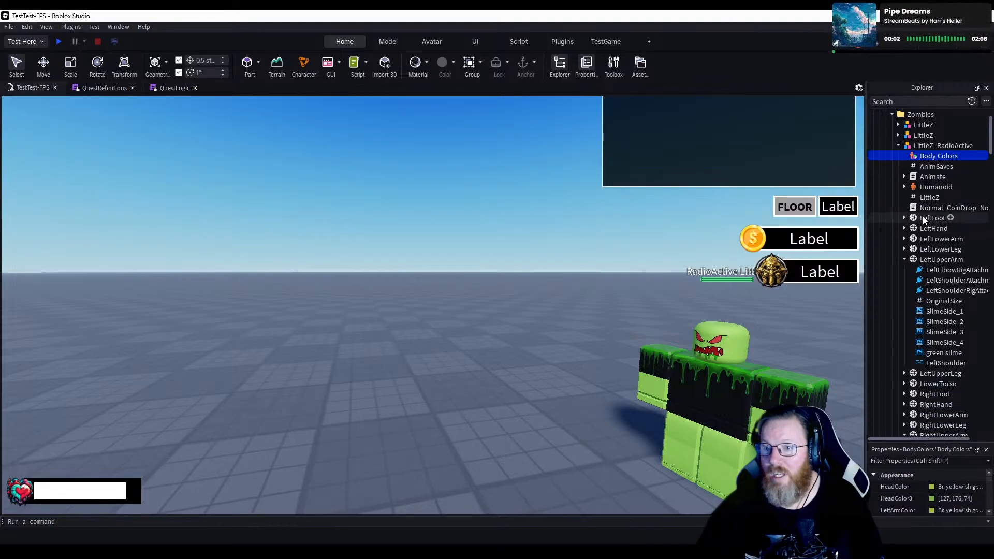
pyautogui.click(939, 218)
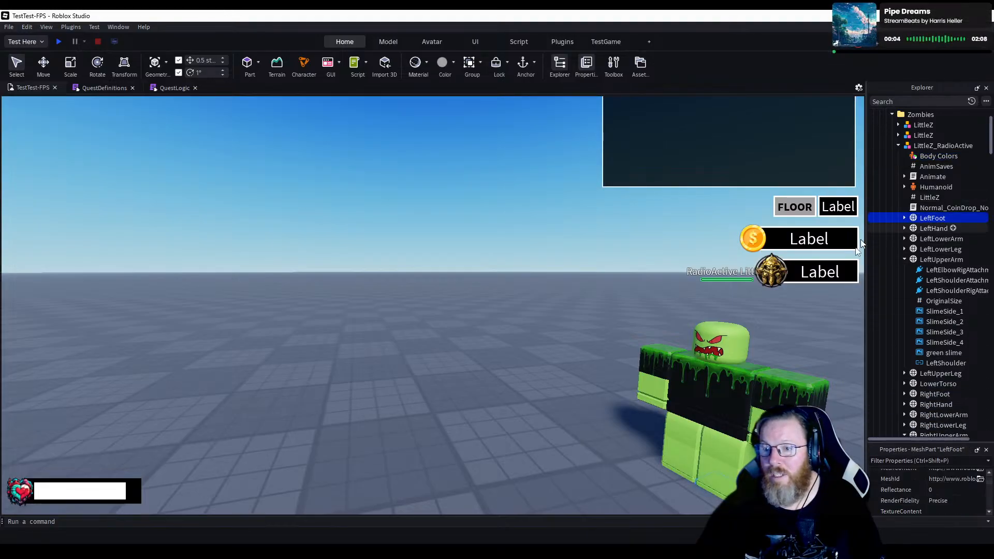
pyautogui.scroll(2, 930, 477)
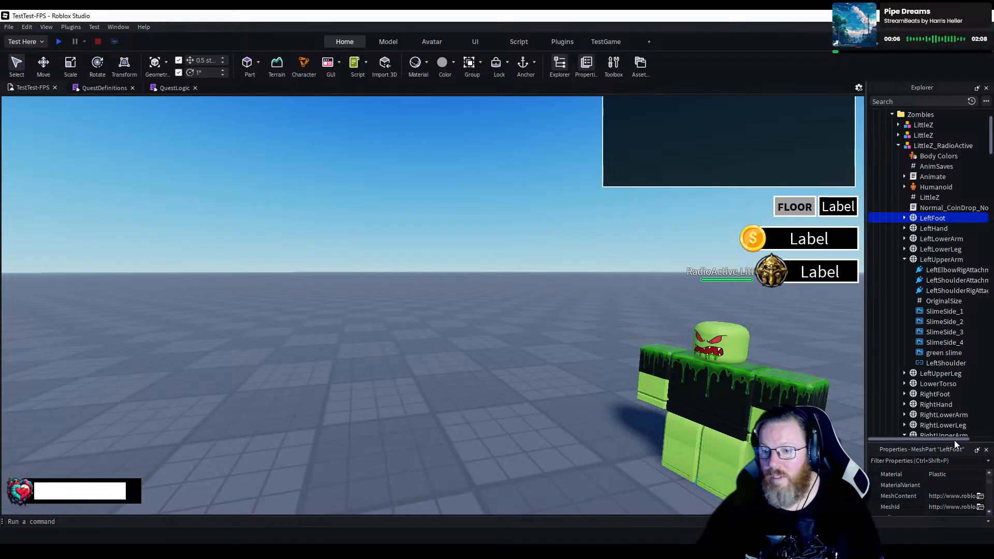
pyautogui.moveTo(955, 440); pyautogui.dragTo(951, 257)
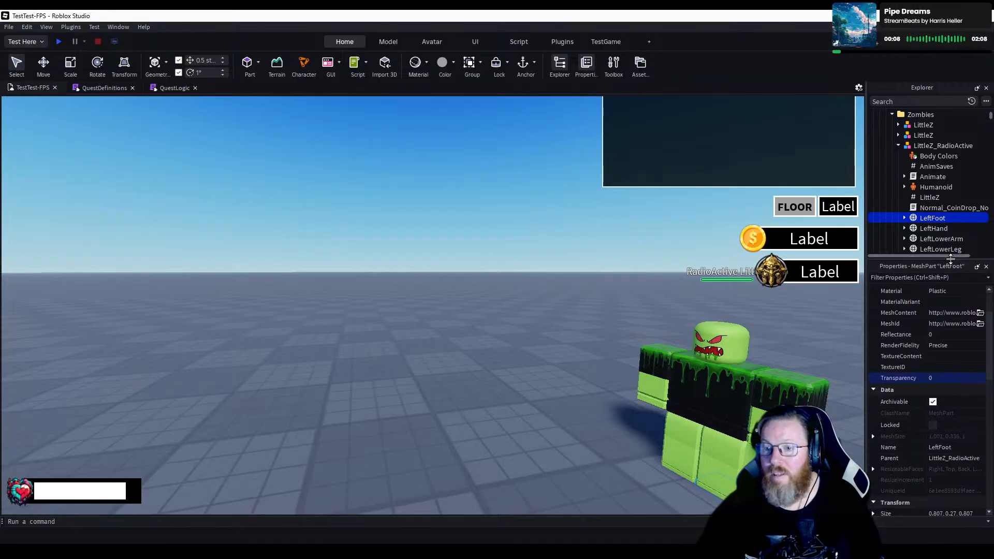
pyautogui.scroll(3, 948, 356)
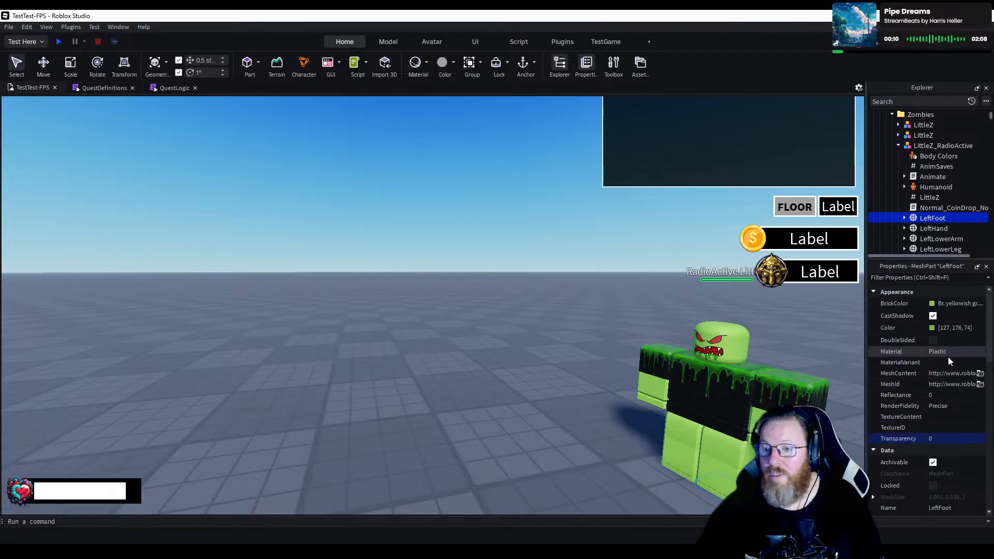
pyautogui.click(932, 328)
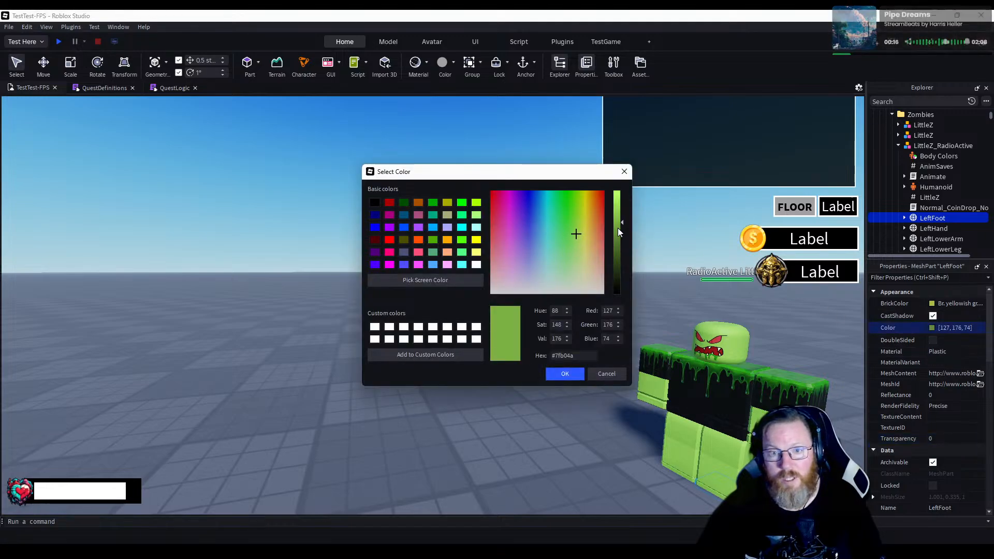
pyautogui.moveTo(617, 228)
pyautogui.mouseDown()
pyautogui.moveTo(617, 300)
pyautogui.moveTo(612, 244)
pyautogui.mouseUp()
pyautogui.click(596, 380)
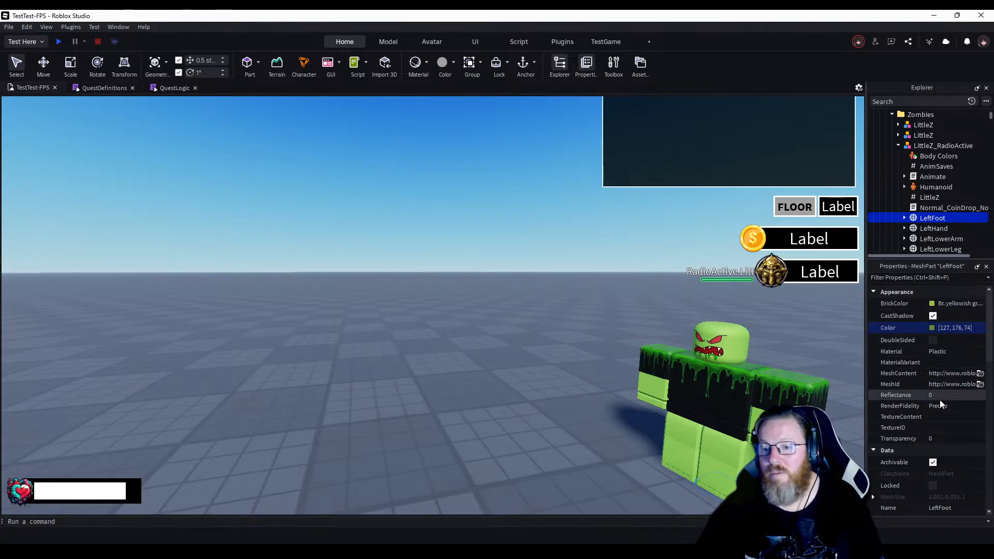
# Look through LeftFoot's properties and toggle CastShadow and DoubleSided, restoring each setting.
pyautogui.scroll(-2, 941, 404)
pyautogui.scroll(-3, 940, 404)
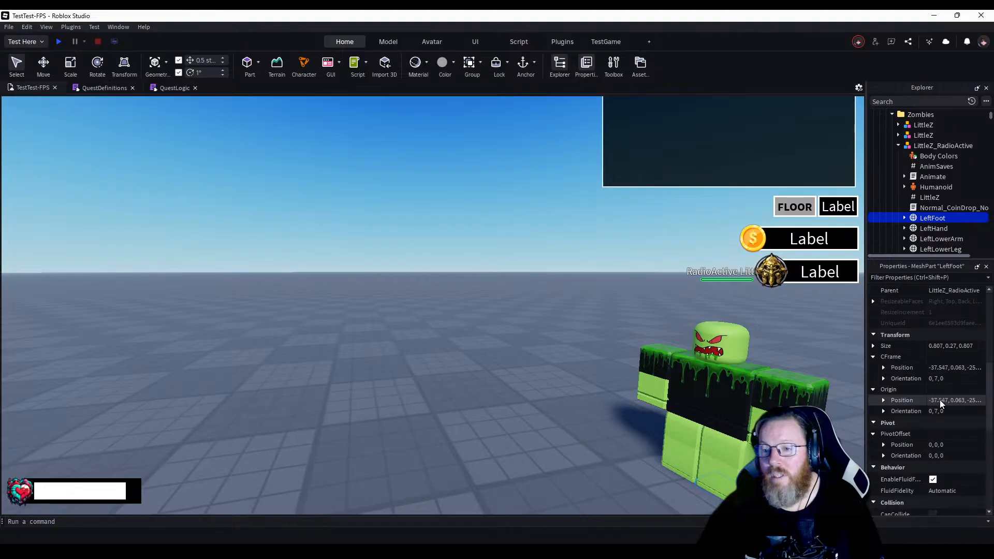
pyautogui.scroll(5, 939, 400)
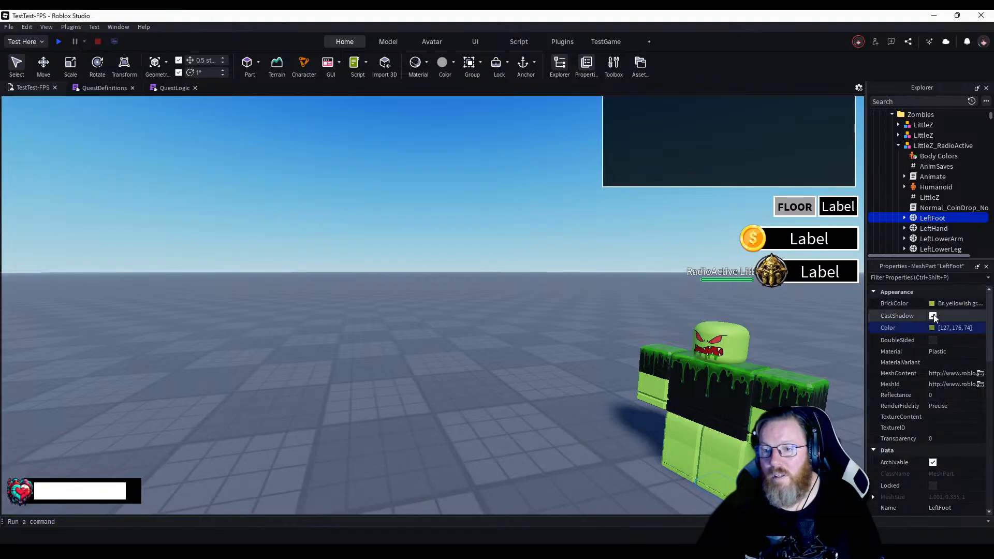
pyautogui.click(933, 315)
pyautogui.click(933, 315)
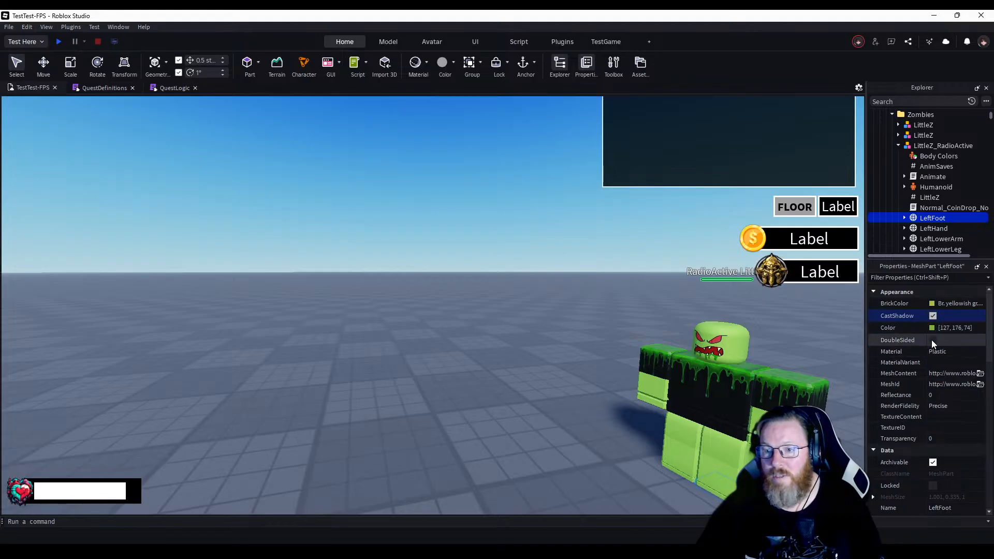
pyautogui.click(932, 340)
pyautogui.click(933, 340)
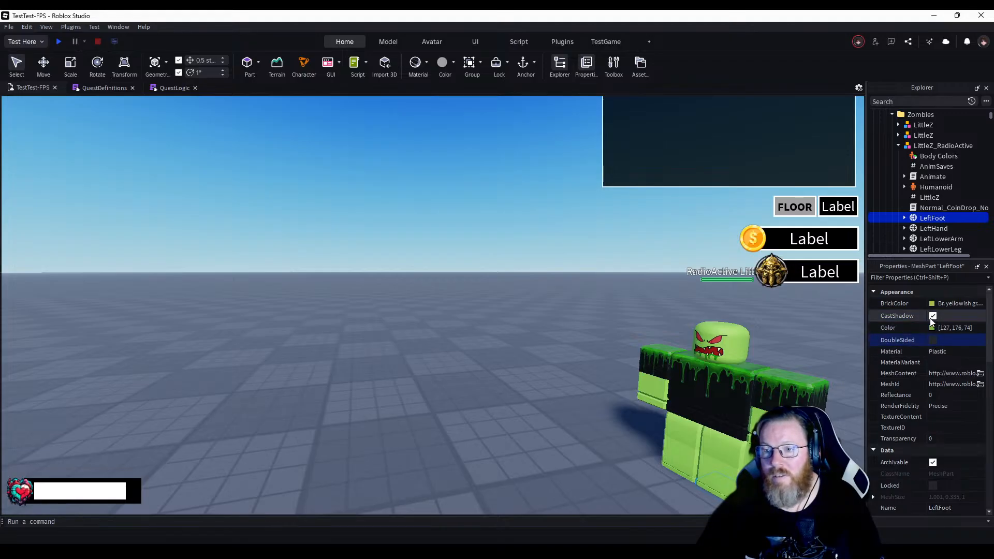
pyautogui.click(933, 303)
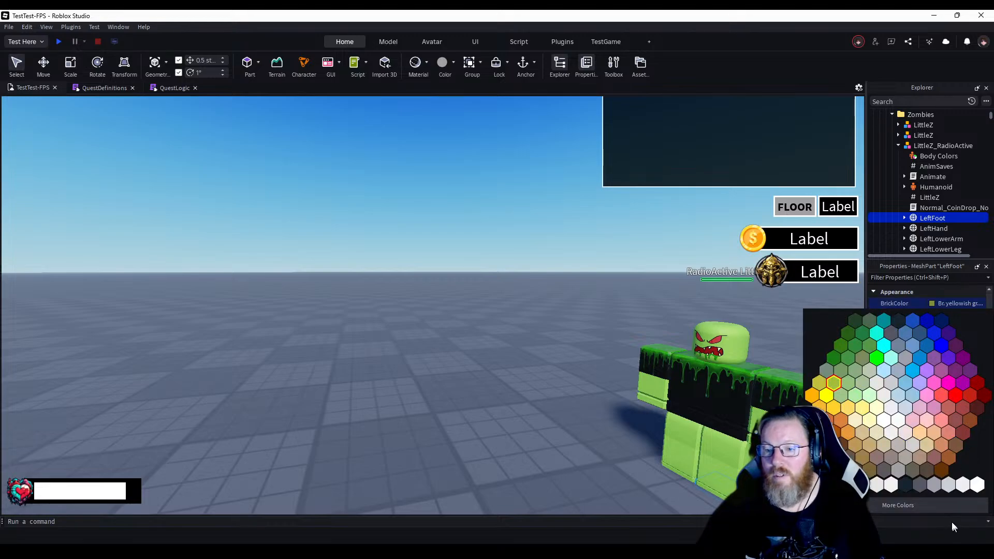
pyautogui.click(915, 505)
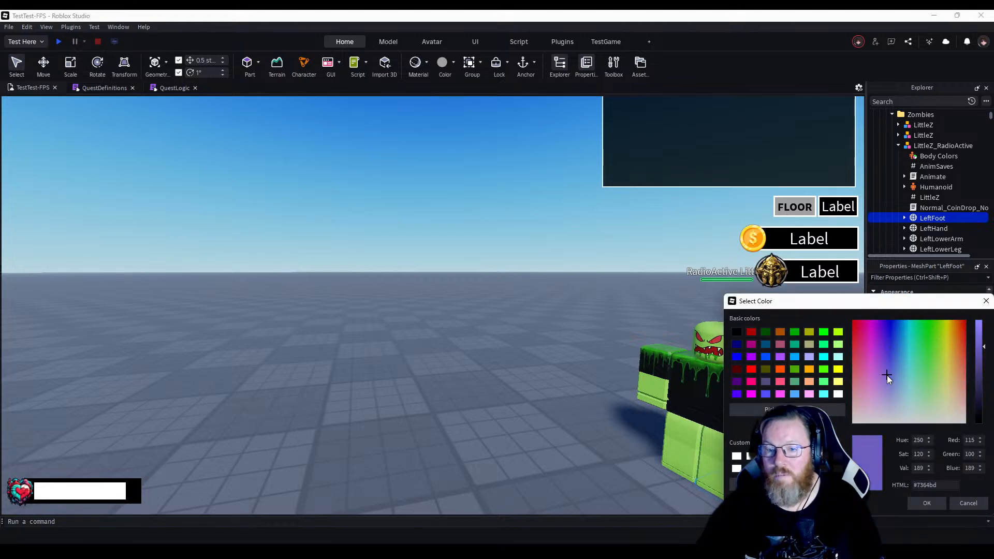
pyautogui.moveTo(887, 375); pyautogui.dragTo(910, 389)
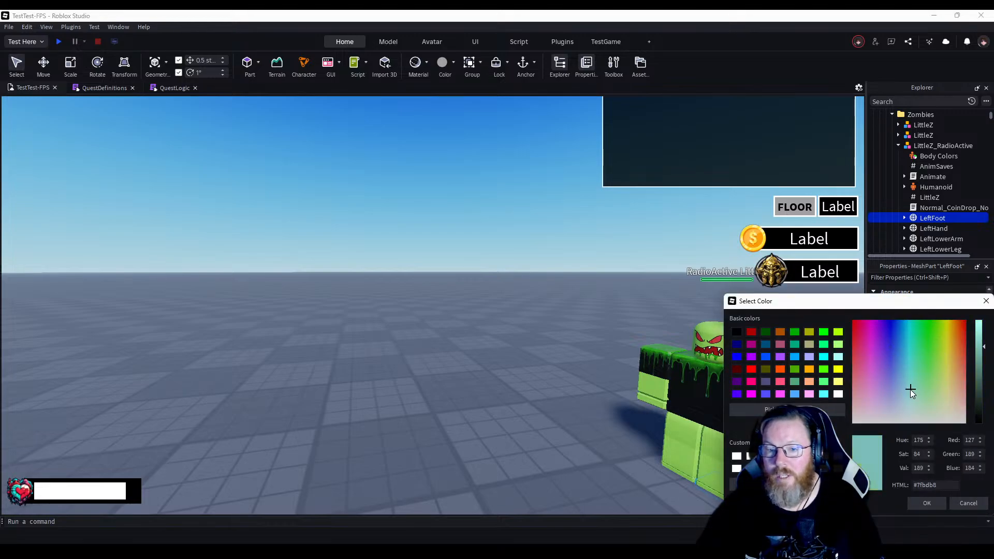
pyautogui.click(986, 302)
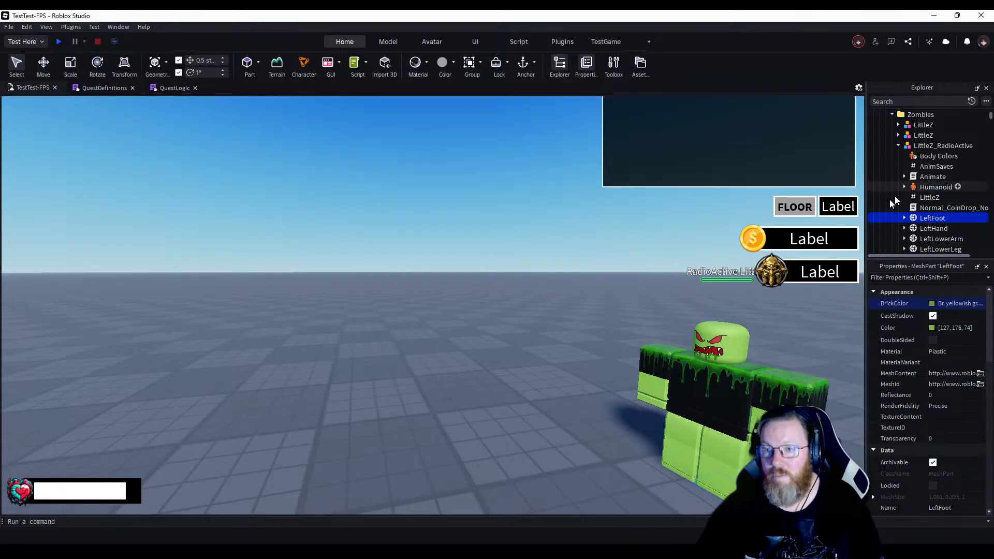
pyautogui.moveTo(518, 342); pyautogui.dragTo(518, 342, button='right')
pyautogui.press('w')
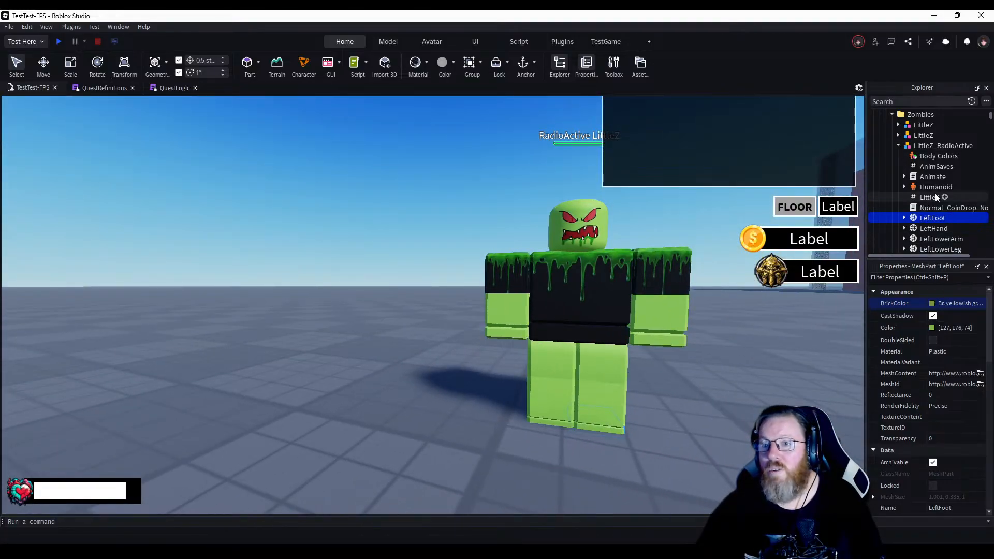
# Review the Body Colors values of LittleZ_RadioActive and look over the recoloured zombie in the scene.
pyautogui.click(935, 156)
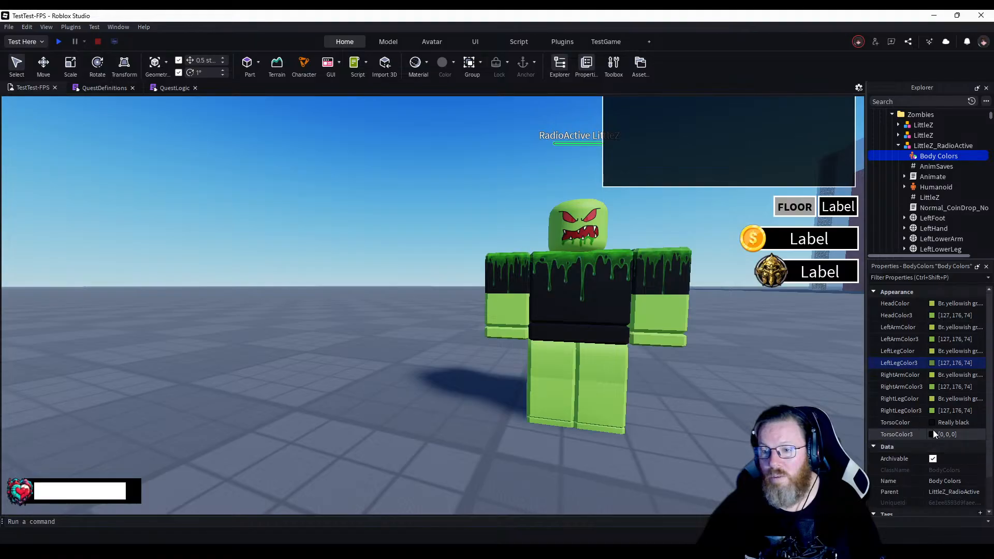
pyautogui.scroll(-3, 934, 430)
pyautogui.scroll(2, 933, 431)
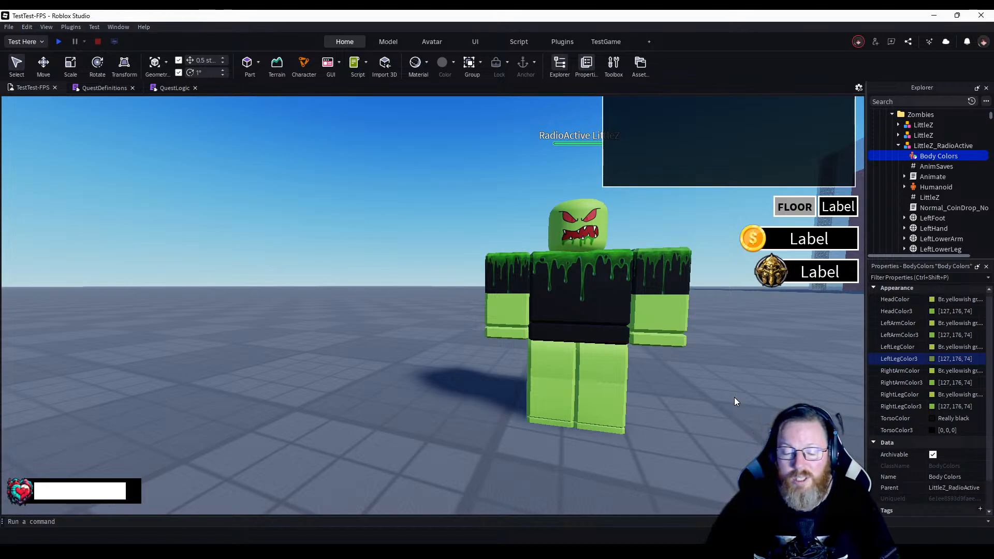
pyautogui.moveTo(683, 416); pyautogui.dragTo(683, 417, button='right')
pyautogui.press('s')
pyautogui.press('w')
pyautogui.press('w')
pyautogui.press('d')
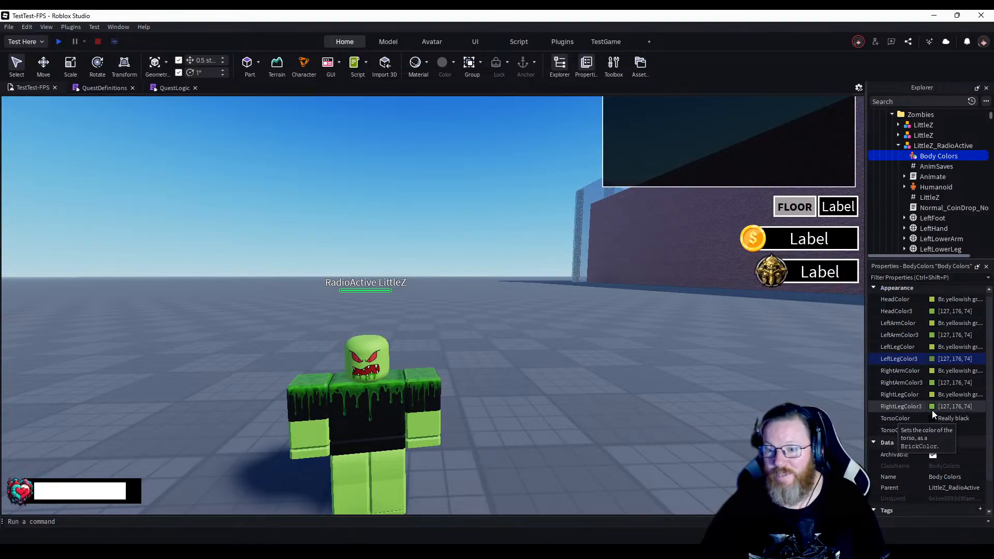
pyautogui.click(971, 410)
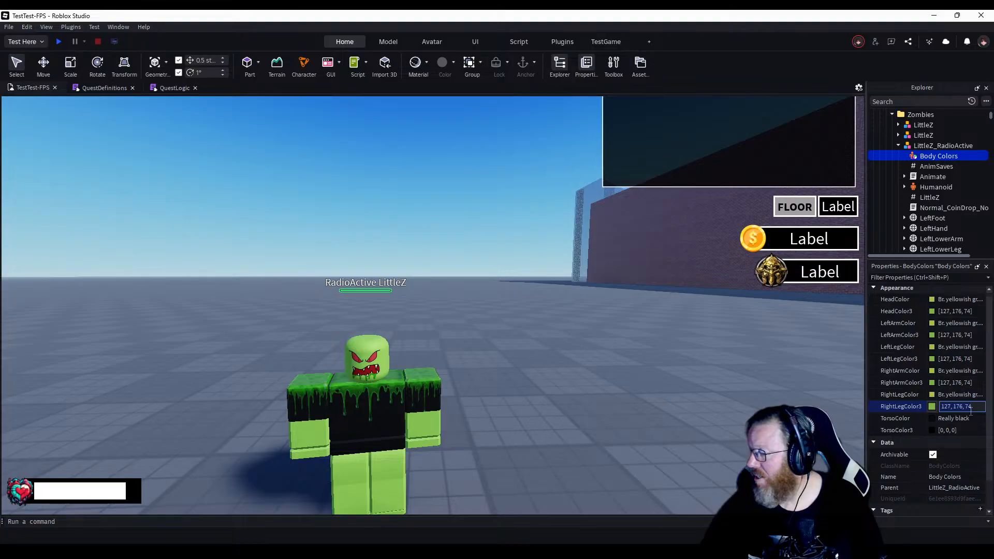
pyautogui.click(533, 332)
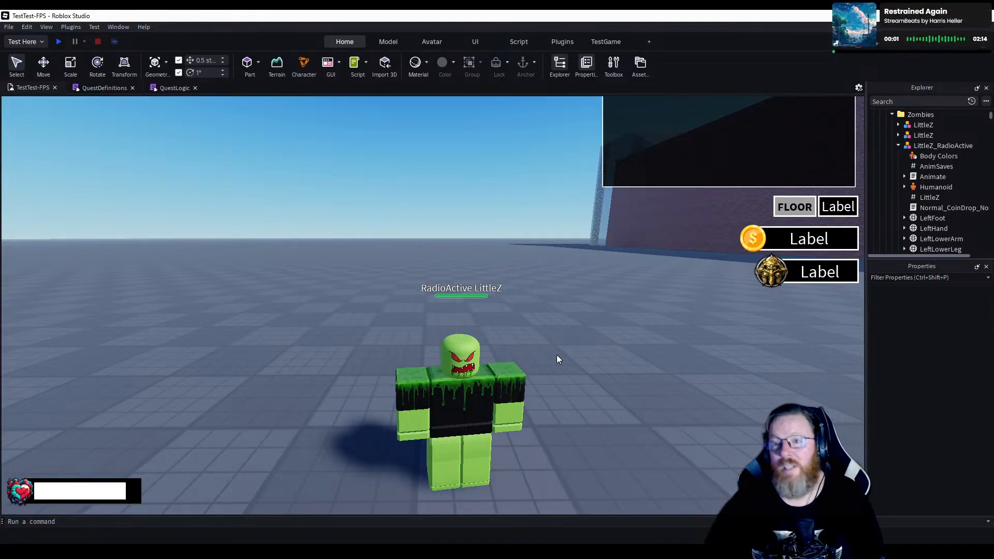
# Run a playtest to check the recoloured RadioActive LittleZ in the game, walk the character around, and stop the playtest.
pyautogui.moveTo(527, 337); pyautogui.dragTo(527, 337, button='right')
pyautogui.press('s')
pyautogui.press('w')
pyautogui.press('s')
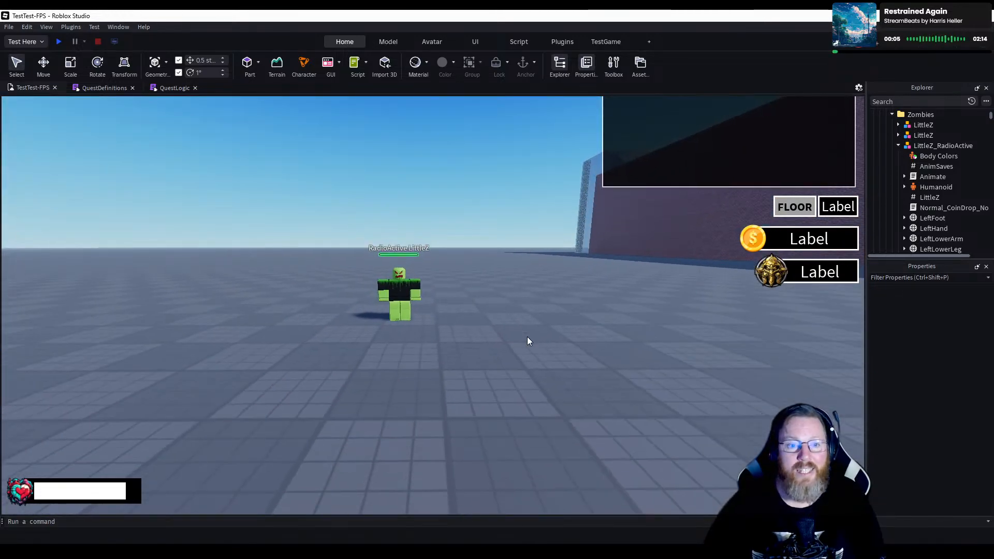
pyautogui.press('w')
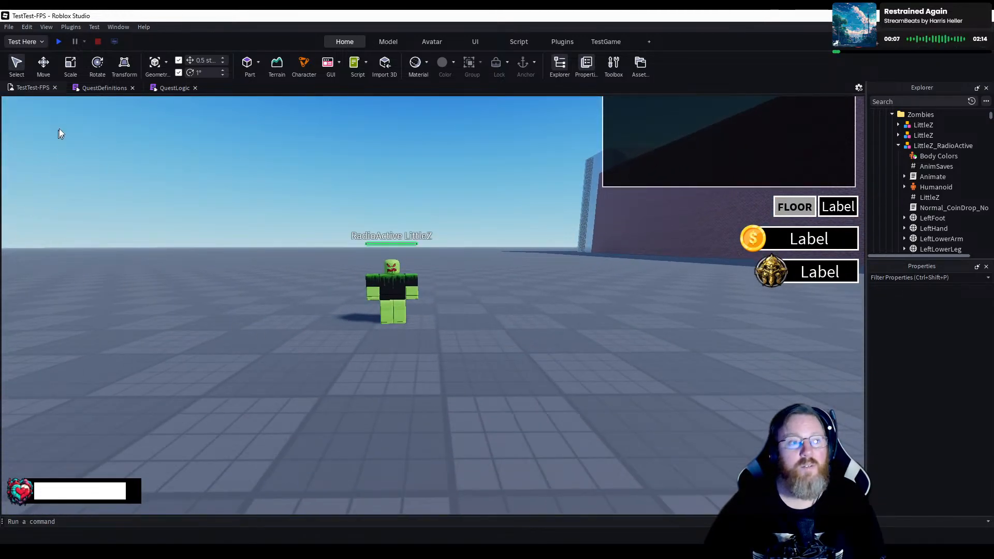
pyautogui.click(57, 41)
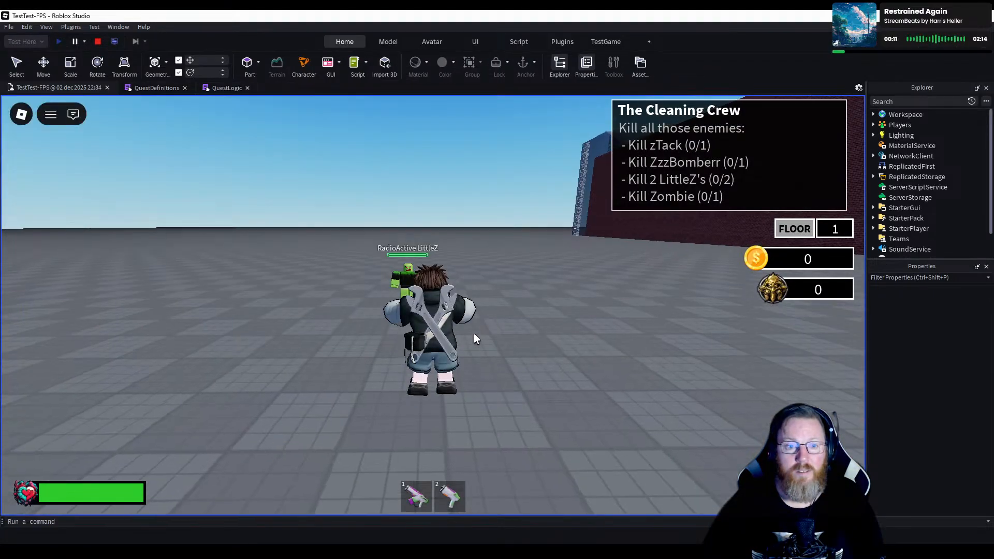
pyautogui.press('a')
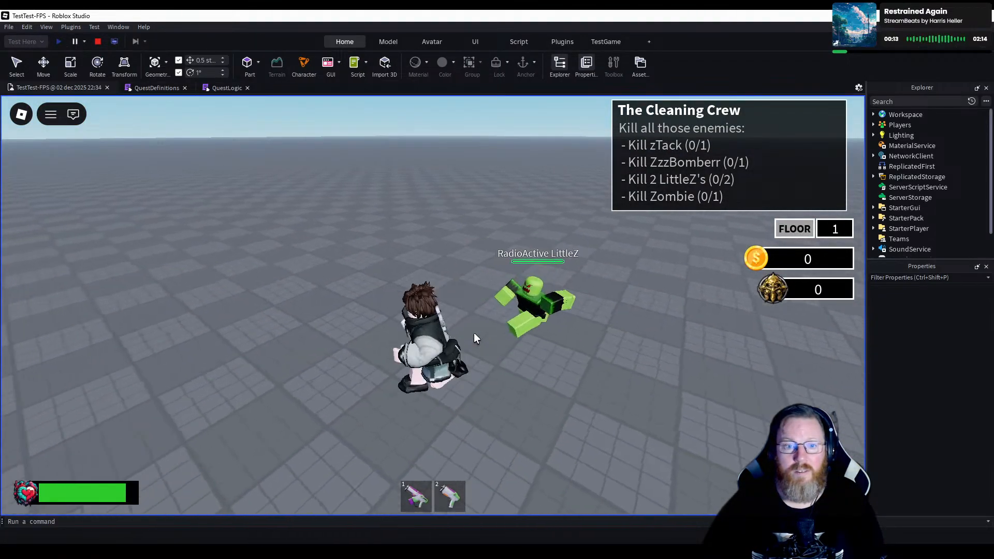
pyautogui.moveTo(474, 332); pyautogui.dragTo(473, 332, button='right')
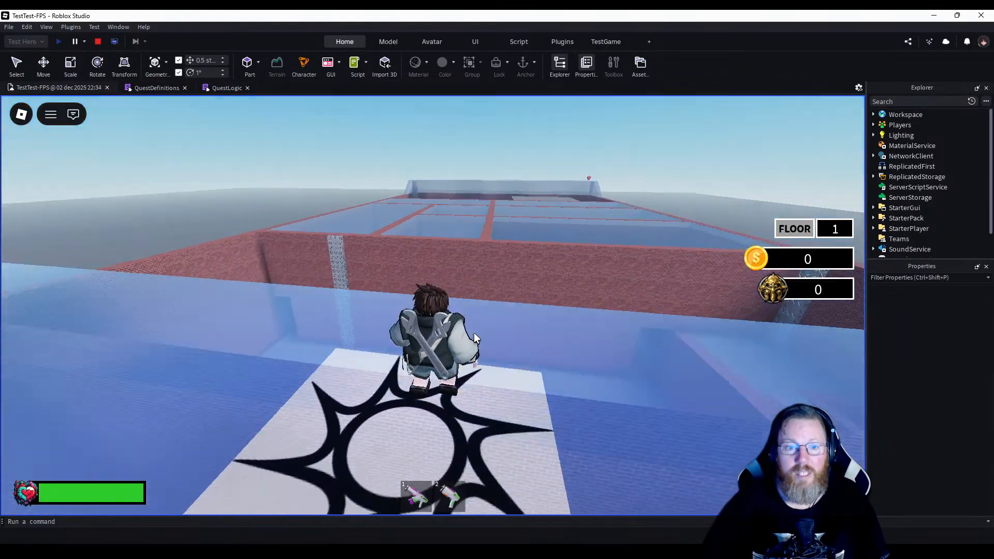
pyautogui.moveTo(474, 332); pyautogui.dragTo(473, 333, button='right')
pyautogui.press('w')
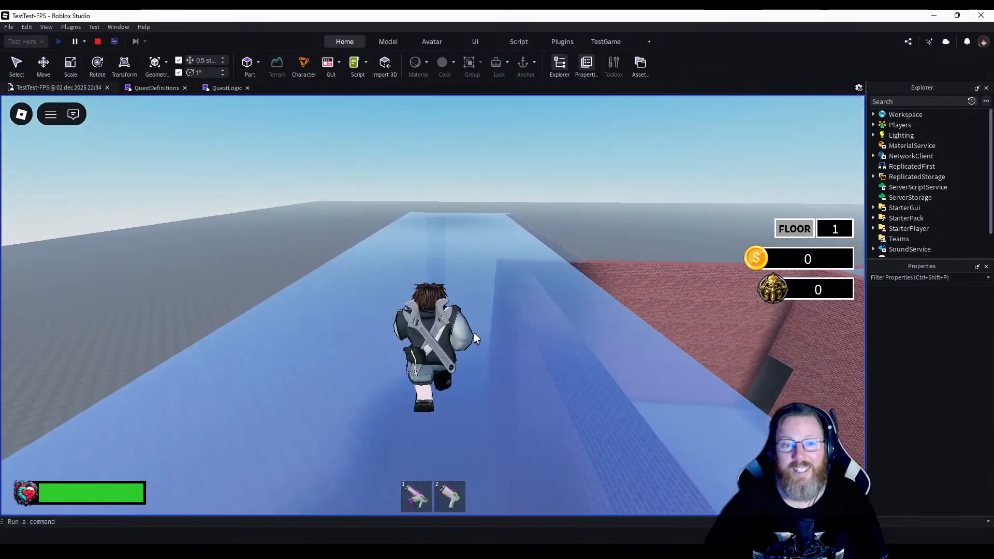
pyautogui.press('w')
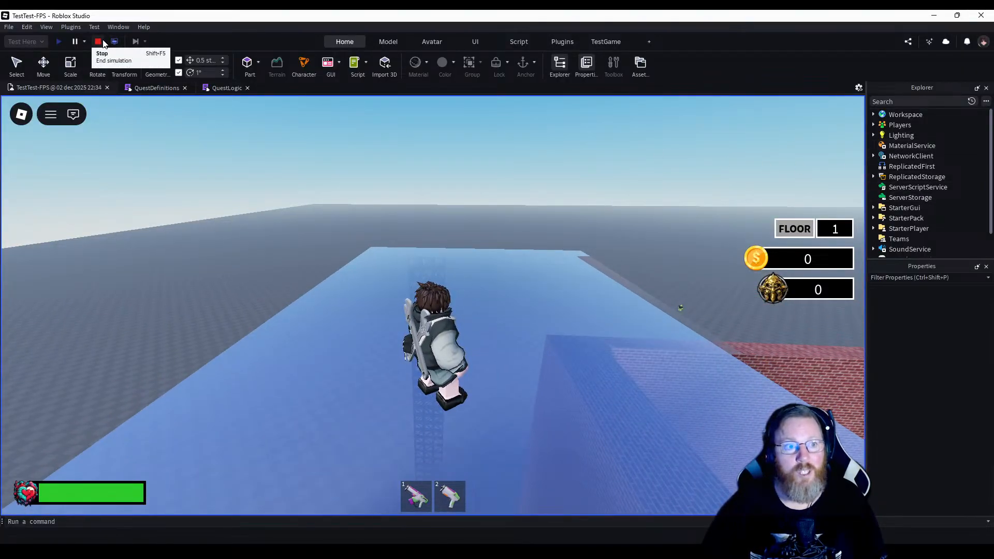
pyautogui.click(98, 42)
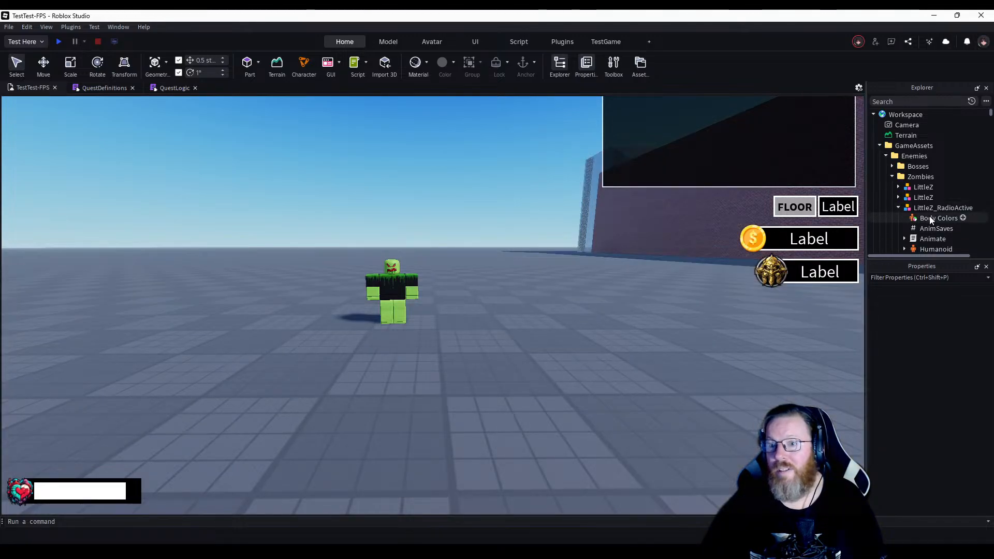
# Examine the Humanoid's data, control, game and jump settings and the AnimSaves value in LittleZ_RadioActive.
pyautogui.scroll(-2, 930, 216)
pyautogui.click(940, 187)
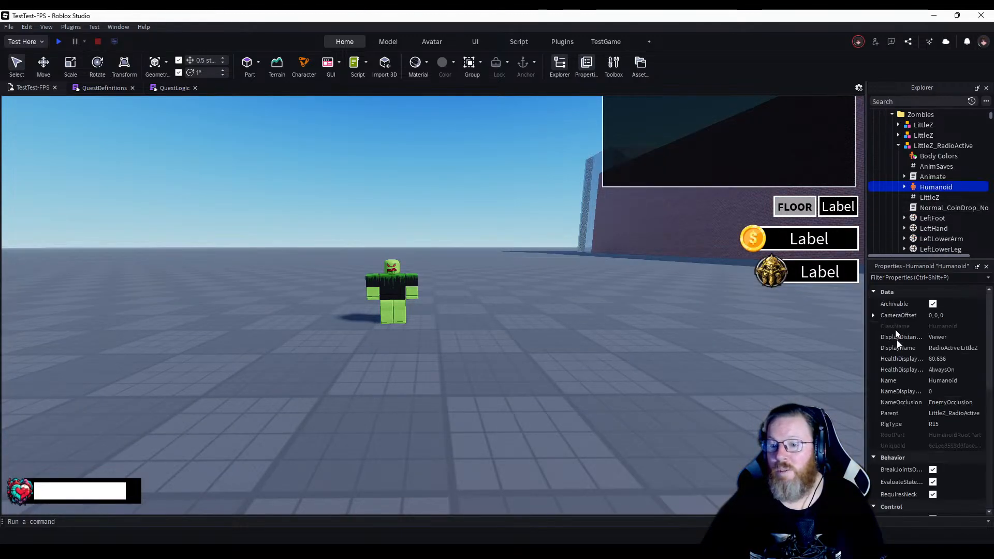
pyautogui.scroll(-8, 944, 435)
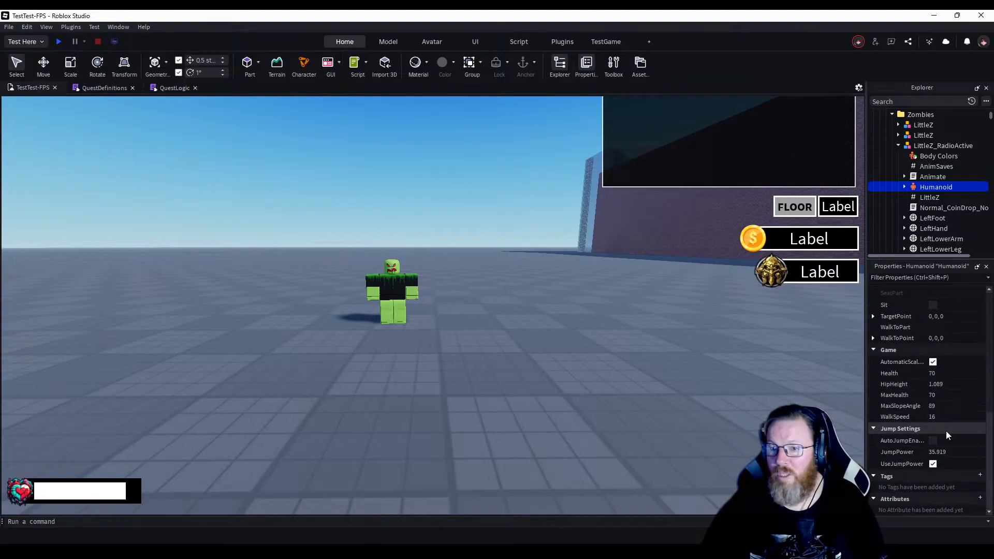
pyautogui.scroll(6, 946, 430)
pyautogui.scroll(2, 945, 431)
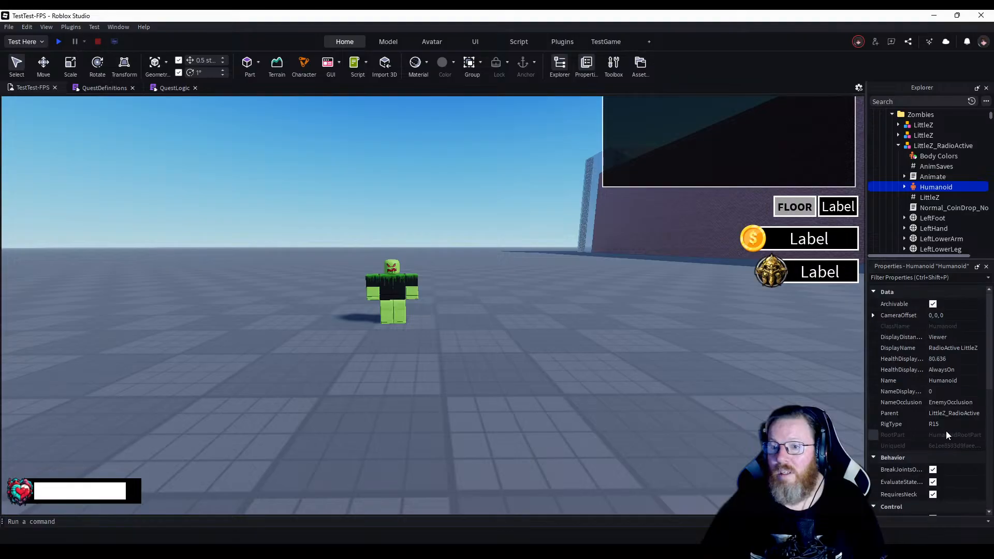
pyautogui.scroll(-8, 946, 434)
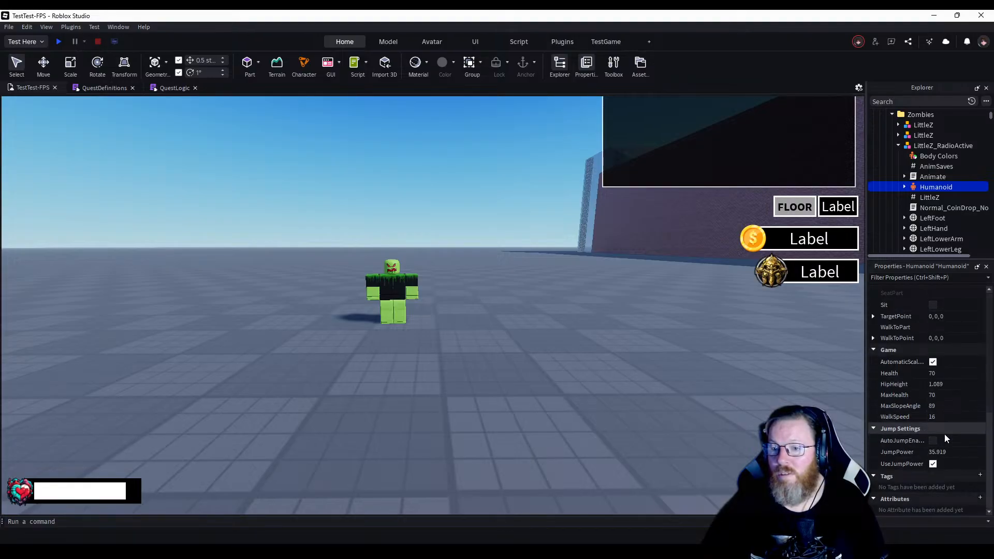
pyautogui.scroll(3, 944, 438)
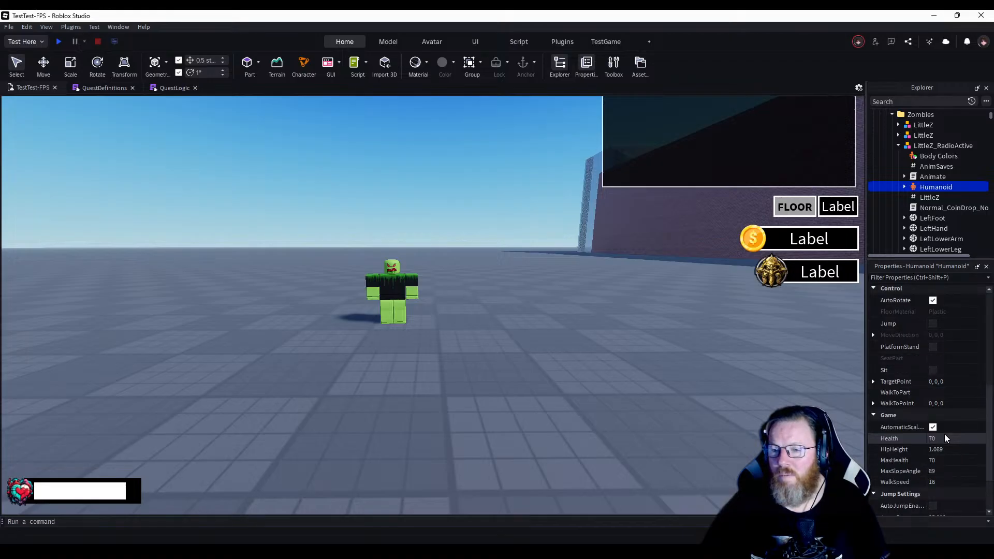
pyautogui.scroll(-2, 939, 192)
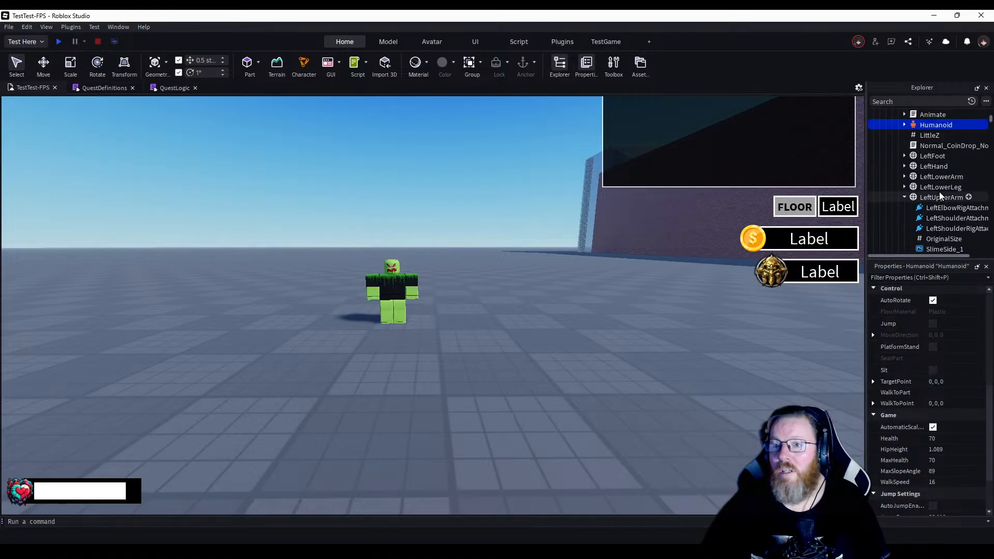
pyautogui.scroll(2, 940, 191)
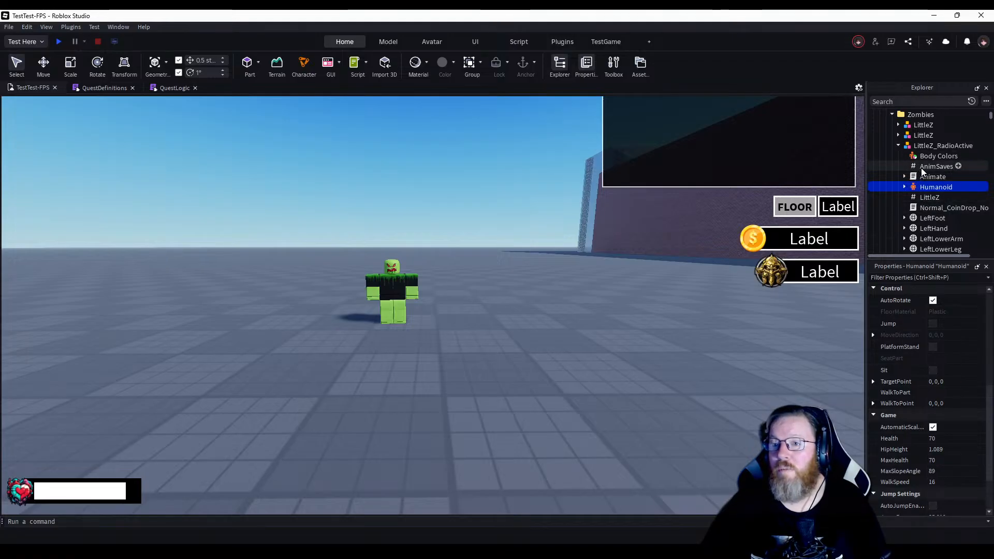
pyautogui.click(934, 166)
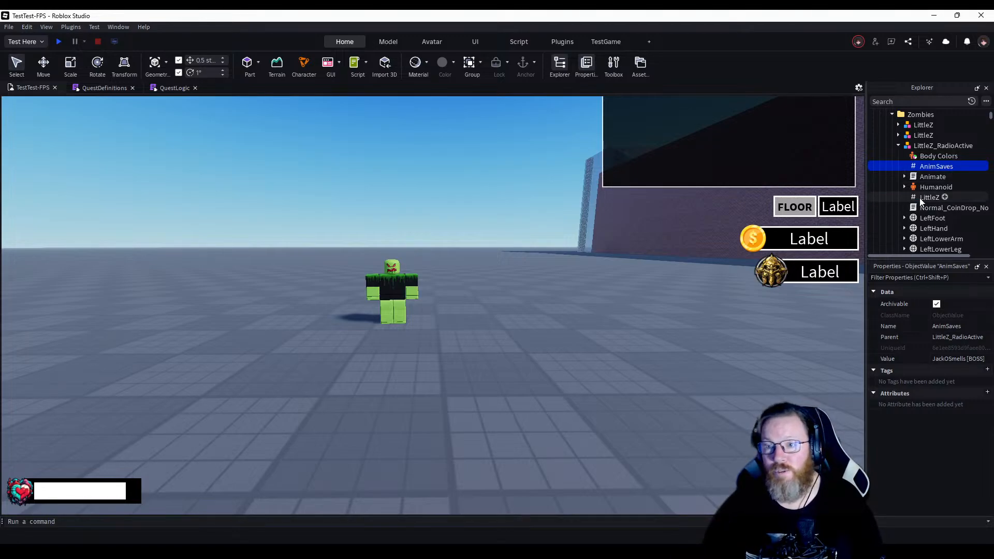
# Collapse the LeftUpperArm, RightUpperArm and UpperTorso parts in the LittleZ_RadioActive hierarchy.
pyautogui.scroll(-2, 926, 198)
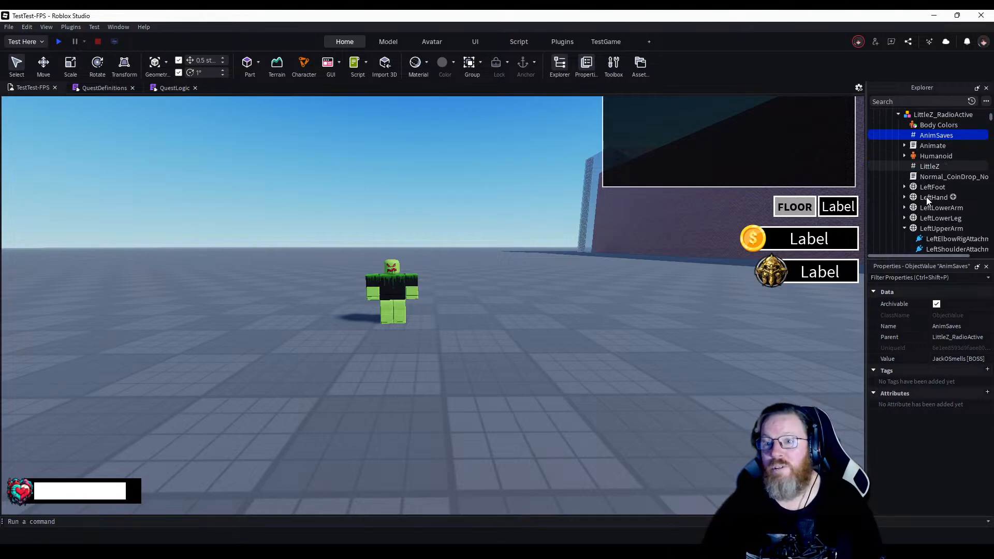
pyautogui.scroll(1, 927, 197)
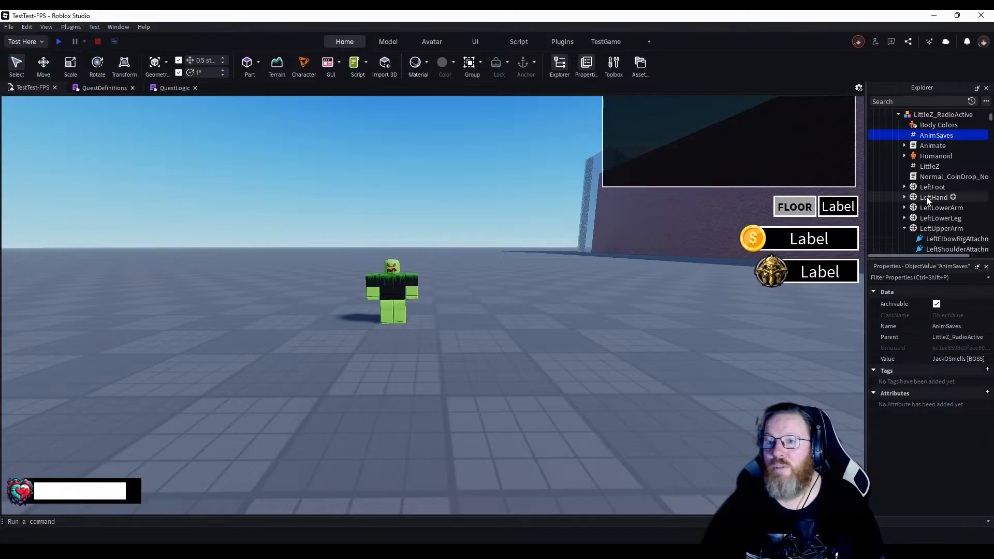
pyautogui.scroll(-2, 927, 197)
pyautogui.click(904, 167)
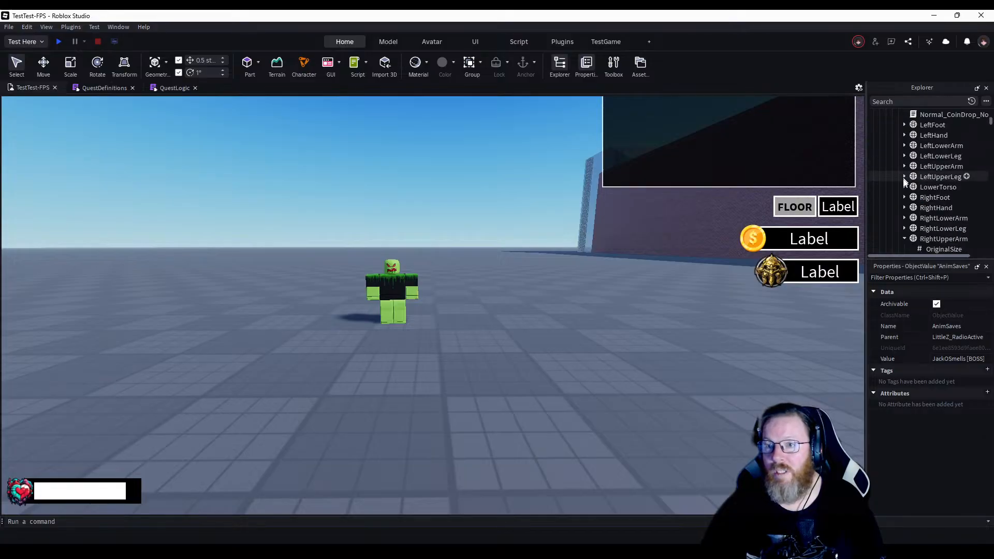
pyautogui.click(904, 239)
pyautogui.click(905, 239)
pyautogui.scroll(-3, 936, 226)
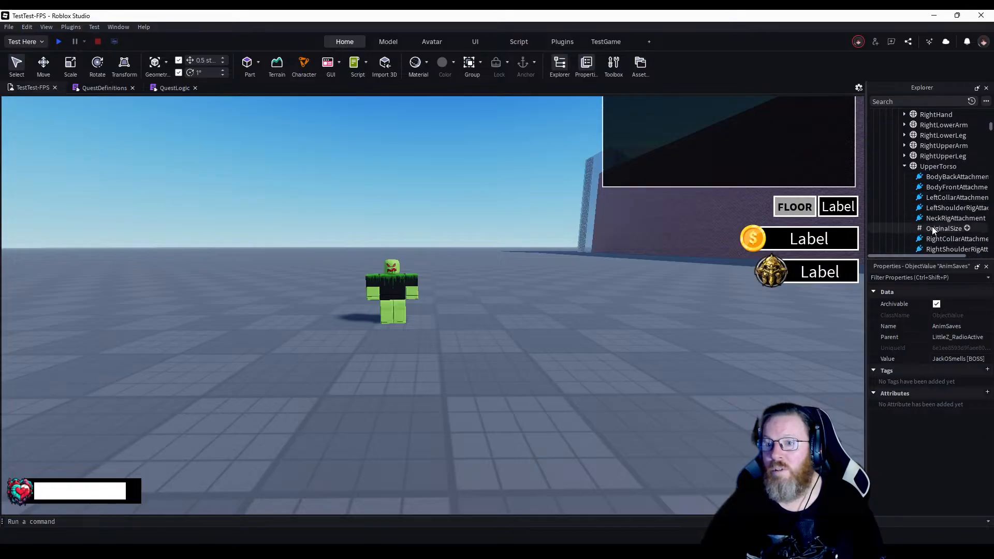
pyautogui.click(905, 166)
pyautogui.scroll(5, 934, 229)
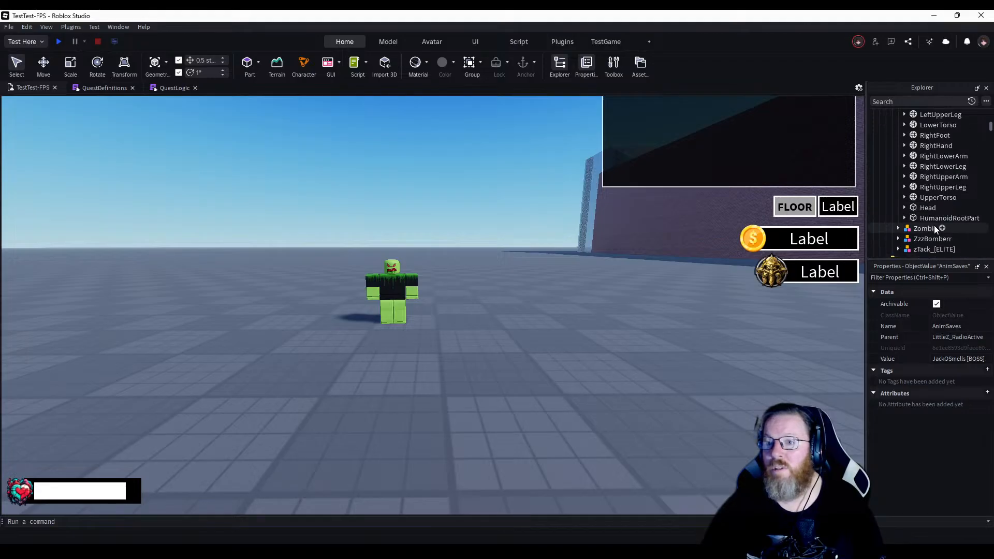
pyautogui.scroll(1, 934, 225)
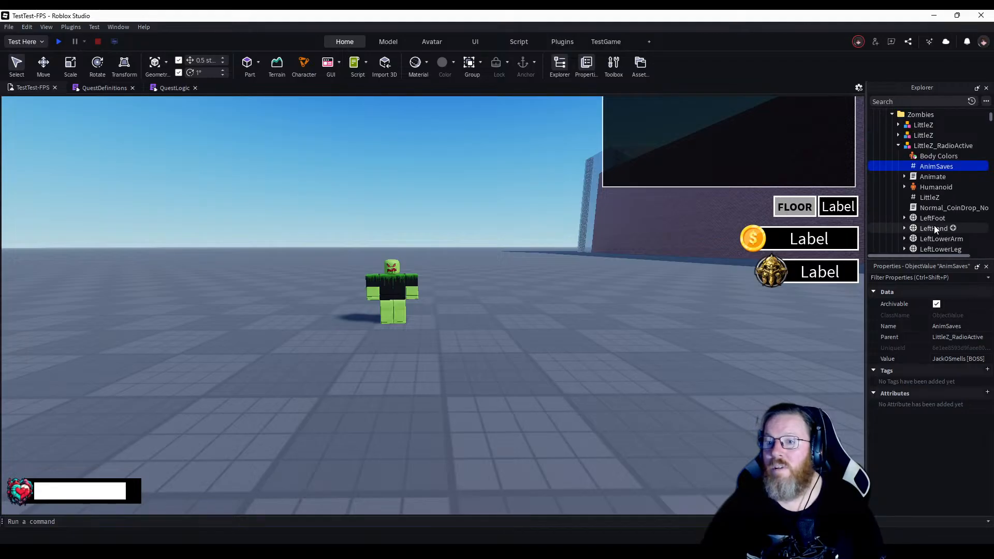
# Open the Normal_CoinDrop_NoSpawn script of LittleZ_RadioActive, look through its code, and close it.
pyautogui.click(934, 208)
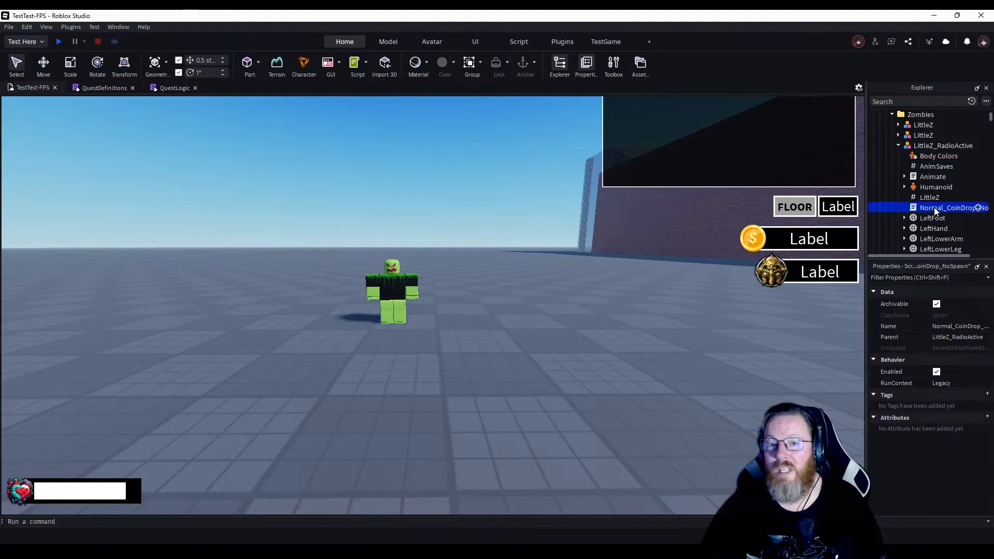
pyautogui.doubleClick(936, 208)
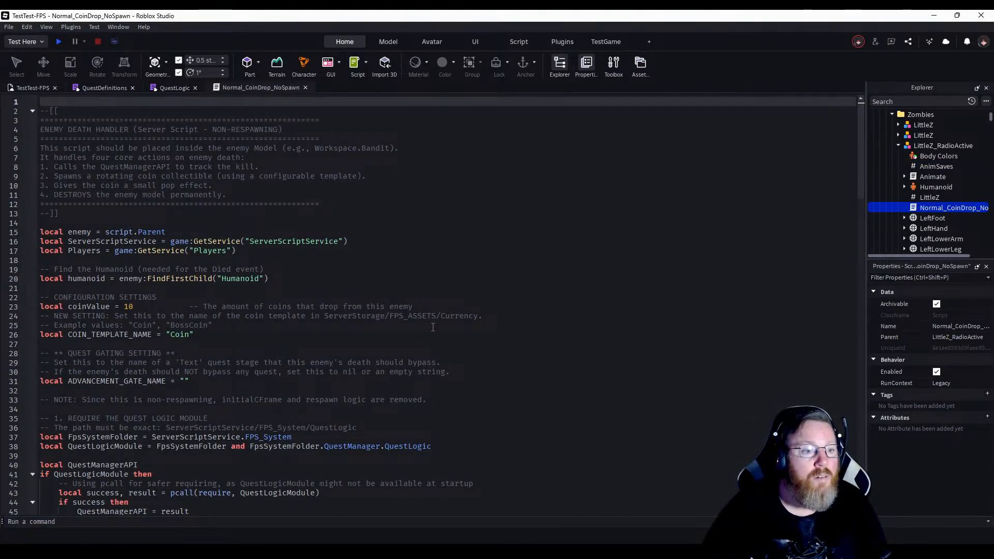
pyautogui.scroll(-6, 433, 328)
pyautogui.scroll(6, 433, 327)
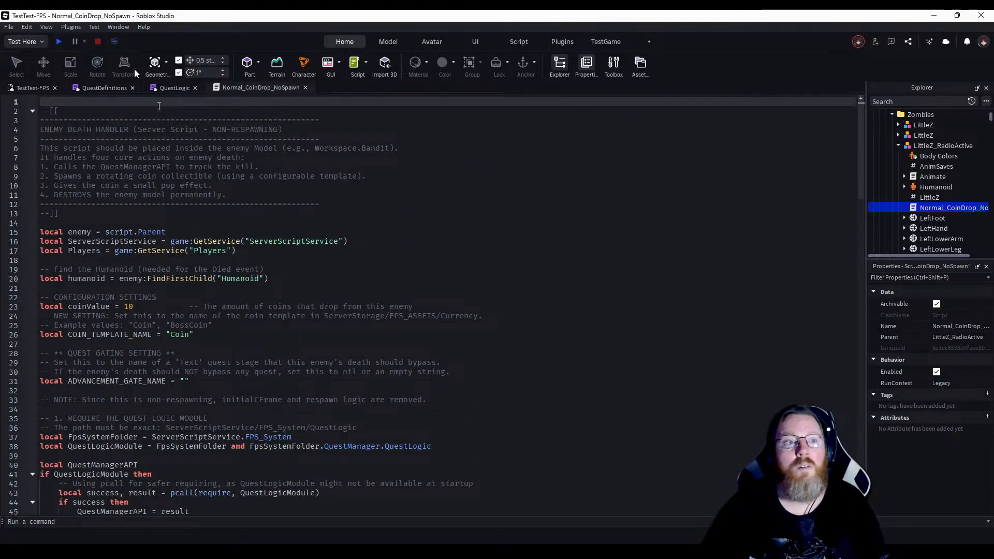
pyautogui.click(305, 88)
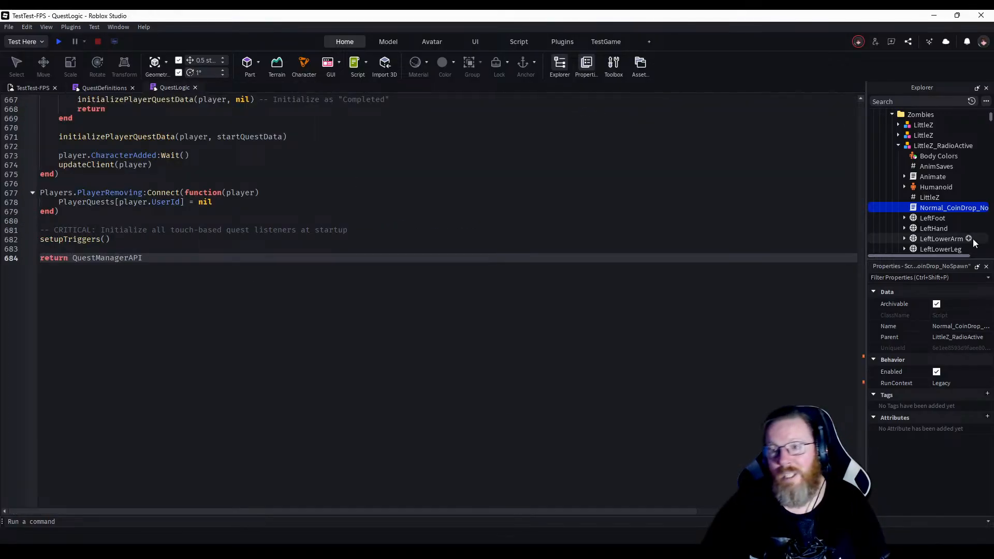
# Inspect the LittleZ string value and the tags and attributes of the LittleZ_RadioActive model.
pyautogui.click(930, 198)
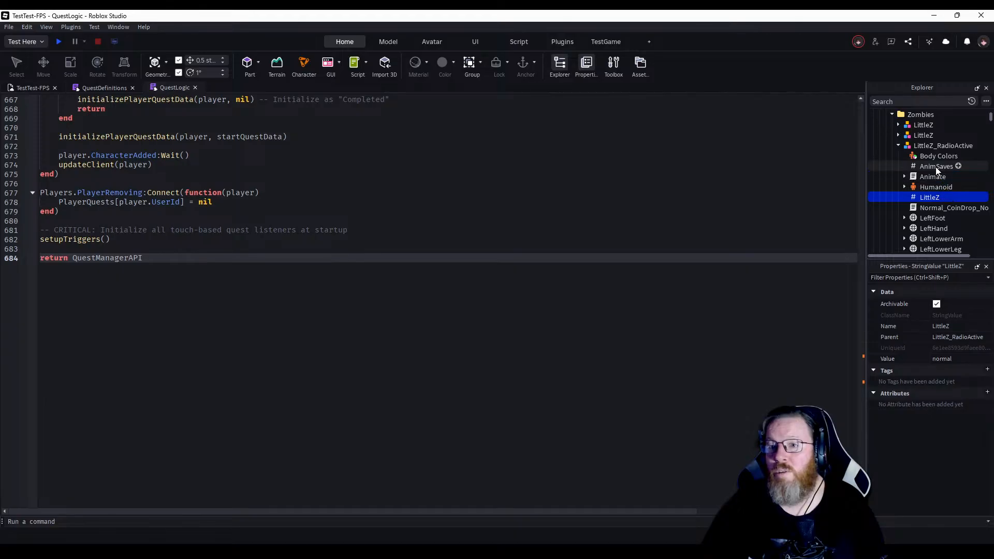
pyautogui.scroll(1, 936, 181)
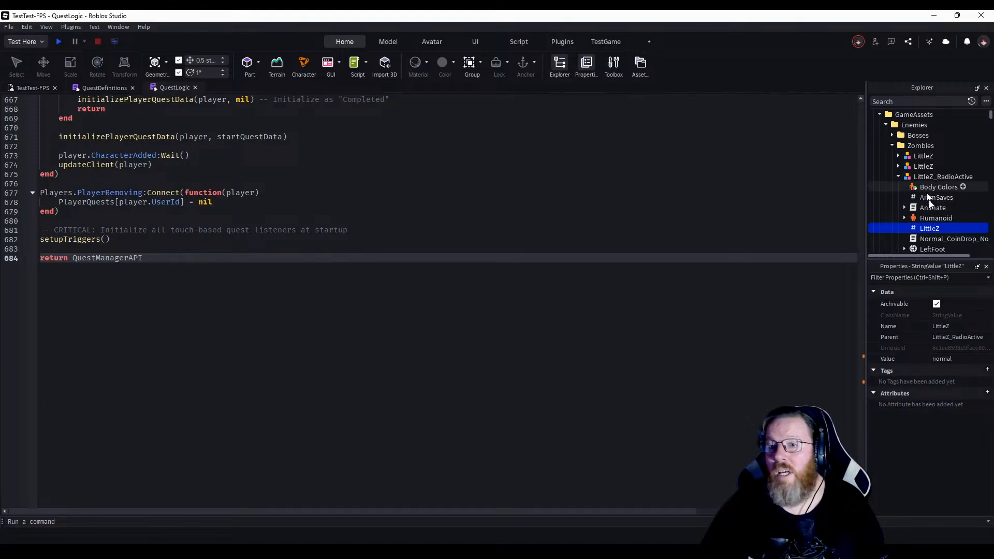
pyautogui.click(933, 177)
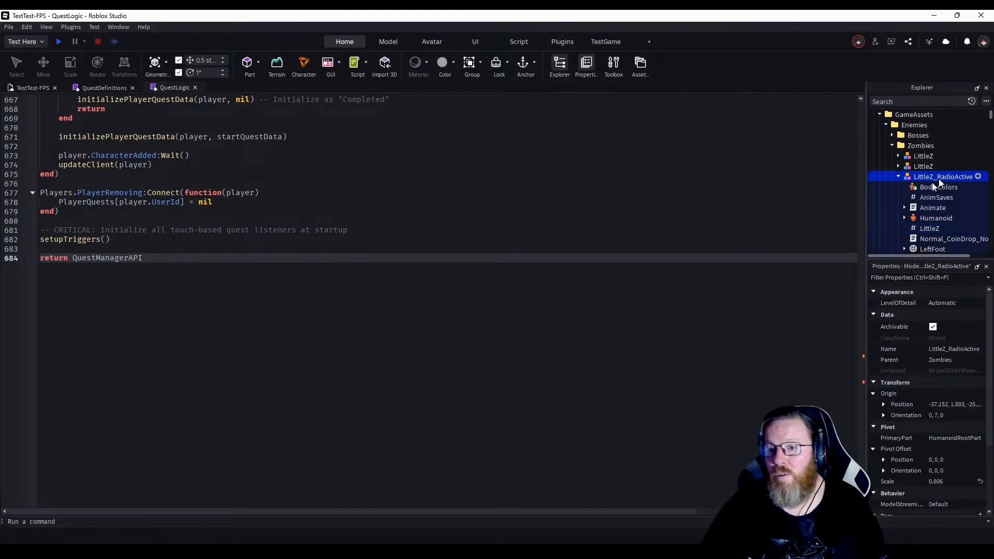
pyautogui.scroll(-3, 939, 413)
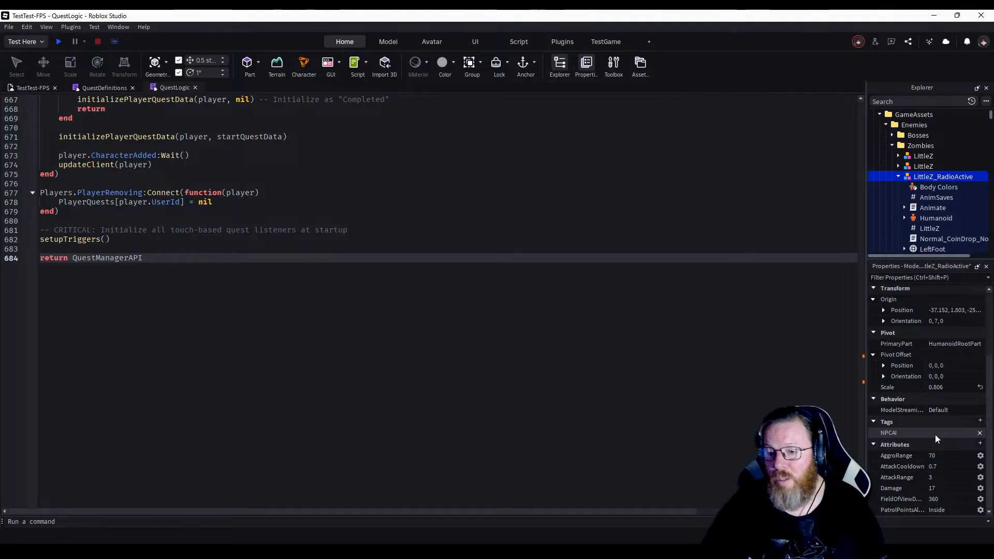
# Set the Damage attribute of the LittleZ_RadioActive model to 0.
pyautogui.click(941, 488)
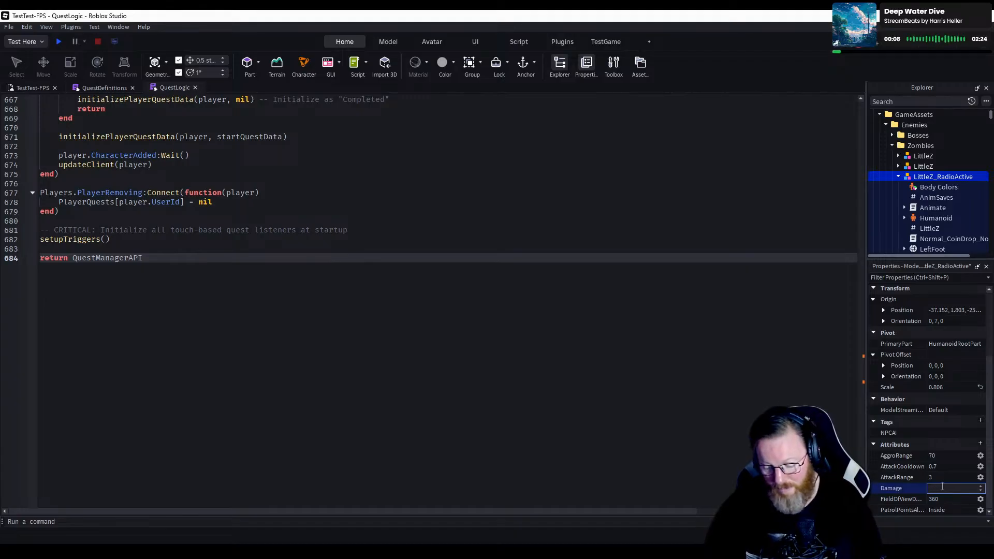
pyautogui.write('0')
pyautogui.press('Return')
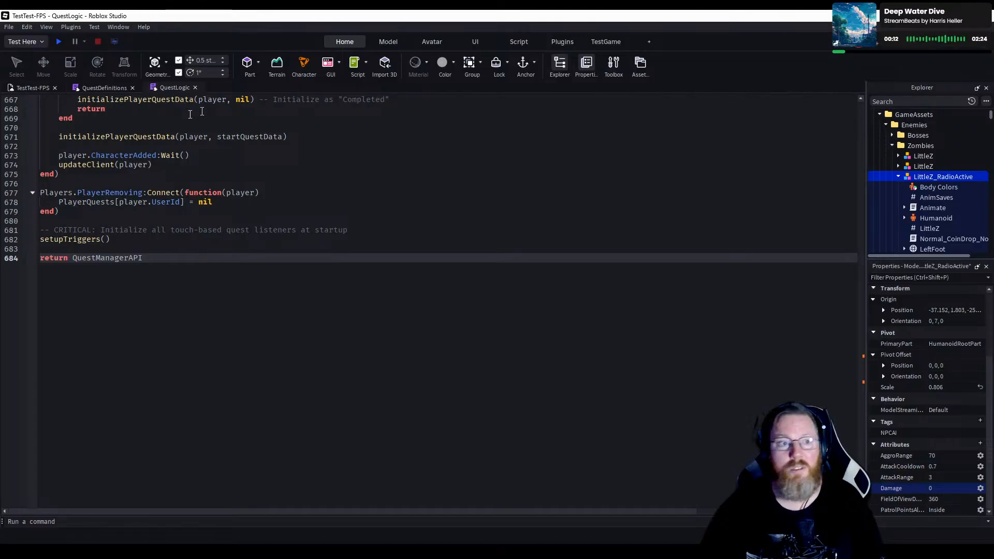
# Start a playtest from the place view and run the character around to watch the RadioActive LittleZ chase it.
pyautogui.click(36, 91)
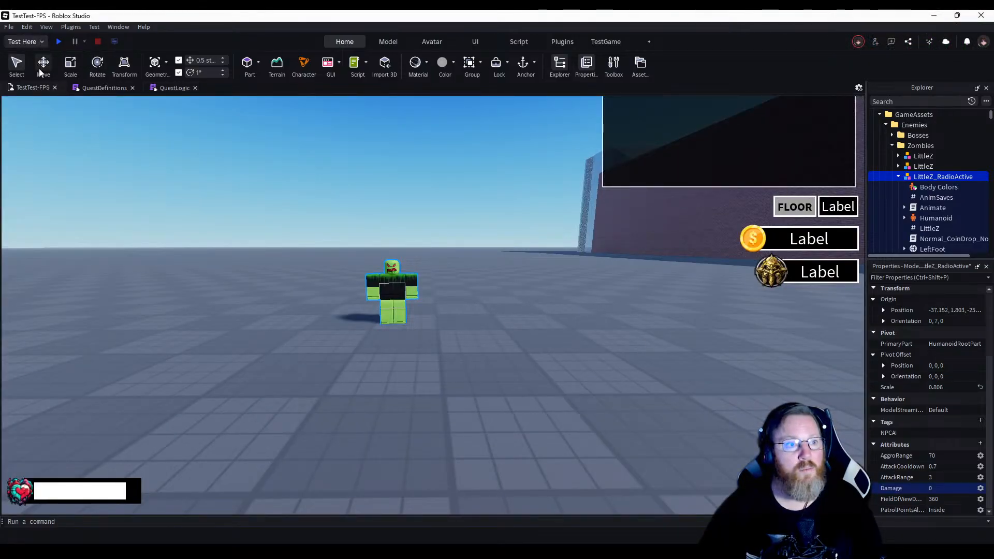
pyautogui.click(57, 41)
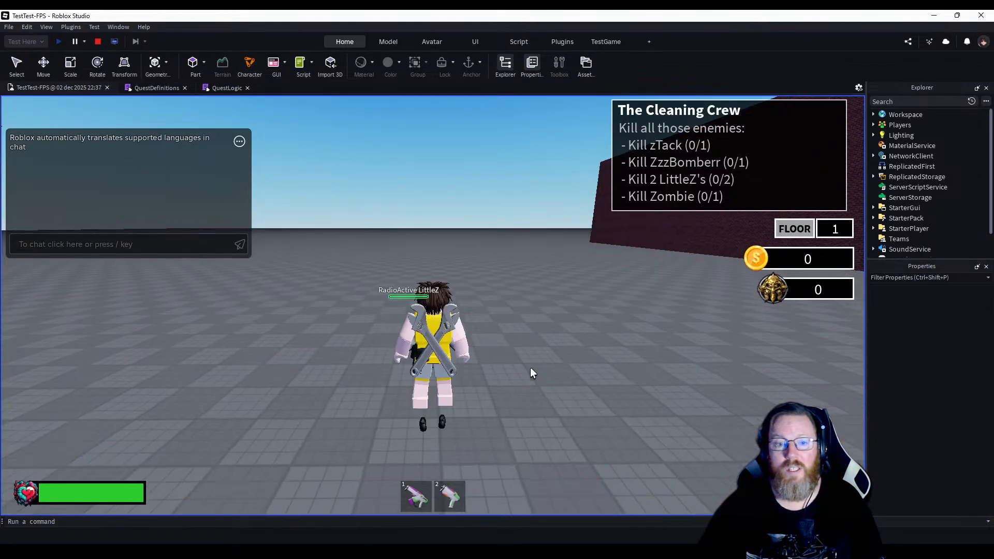
pyautogui.moveTo(529, 374); pyautogui.dragTo(530, 374, button='right')
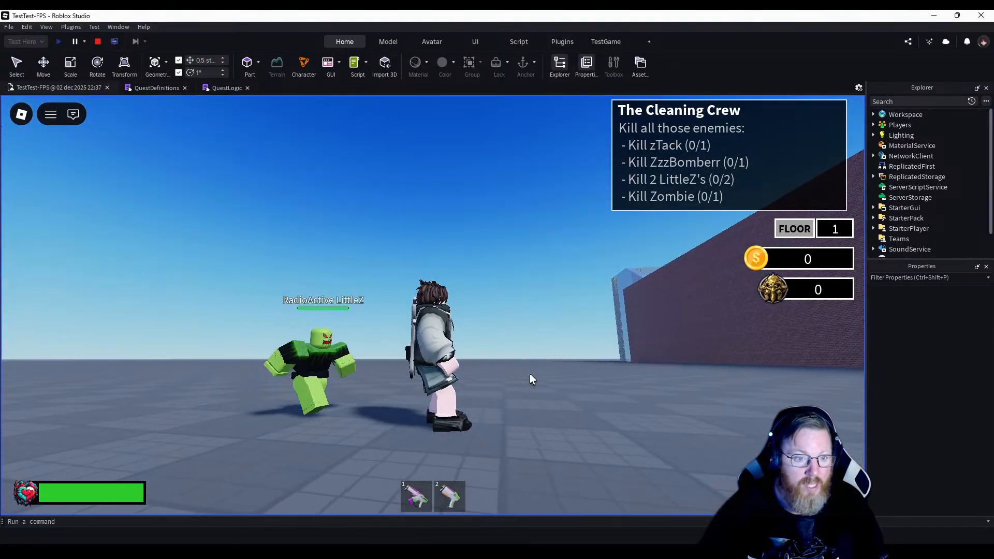
pyautogui.press('d')
pyautogui.press('d')
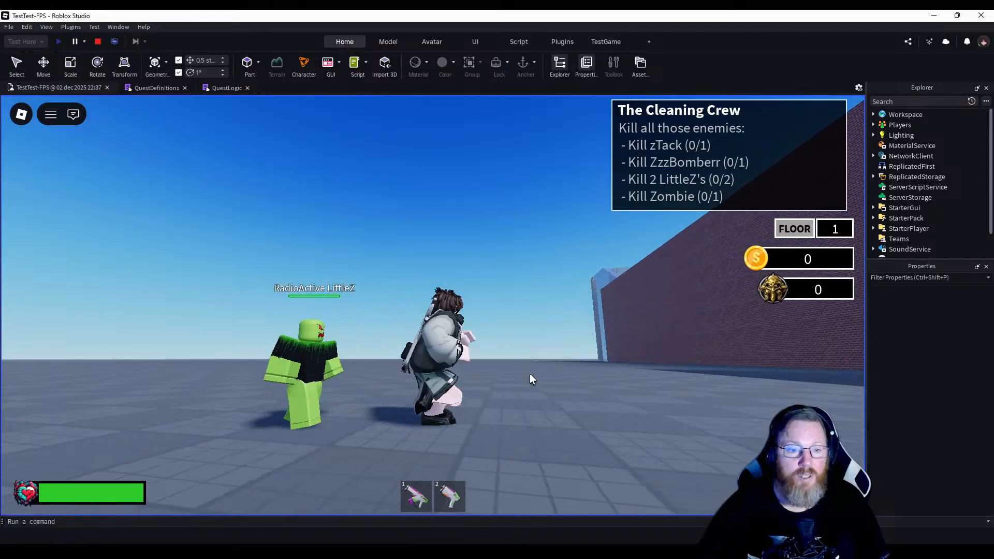
pyautogui.moveTo(529, 373); pyautogui.dragTo(530, 374, button='right')
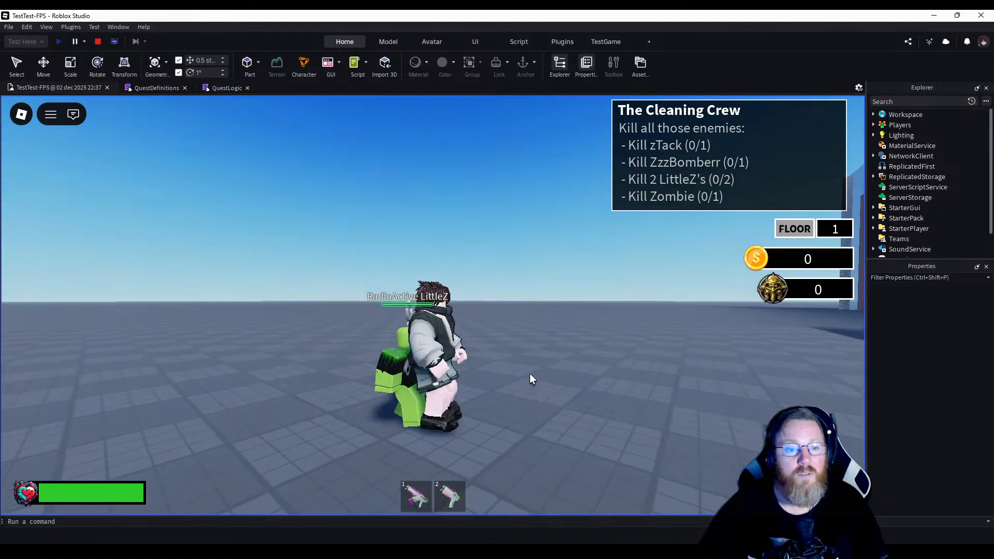
pyautogui.press('d')
pyautogui.press('d')
pyautogui.moveTo(530, 374); pyautogui.dragTo(530, 374, button='right')
pyautogui.press('d')
pyautogui.press('d')
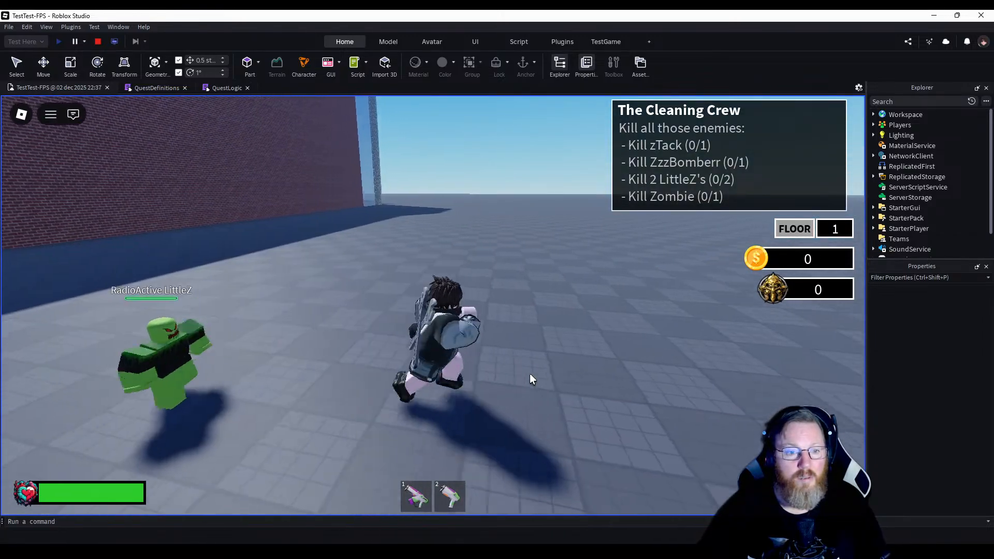
pyautogui.press('d')
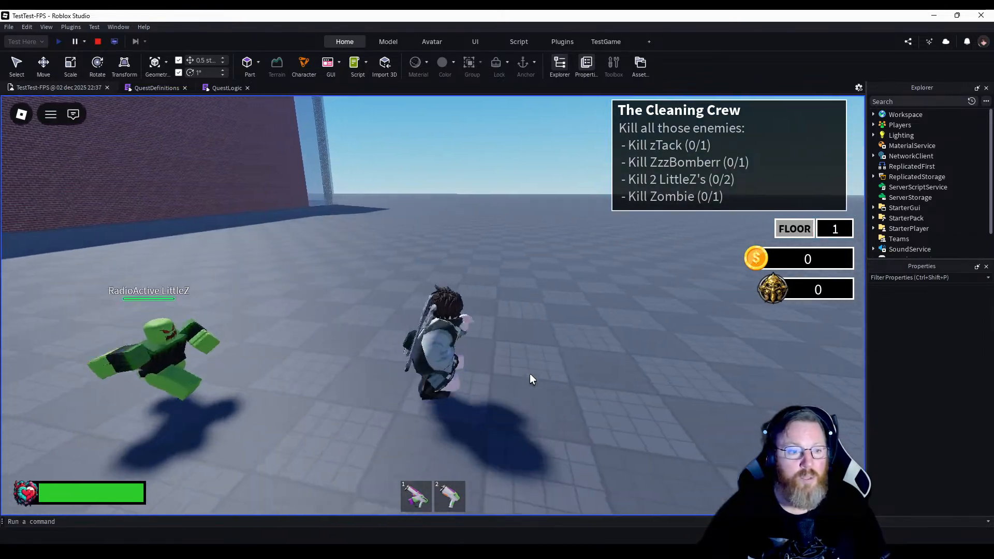
pyautogui.press('d')
pyautogui.moveTo(530, 374); pyautogui.dragTo(529, 374, button='right')
pyautogui.press('d')
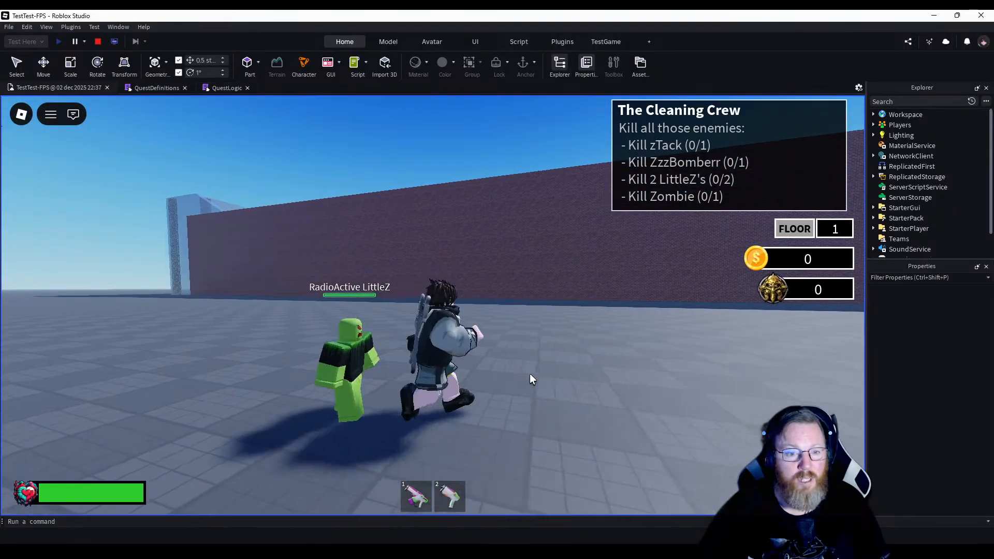
# Examine the RadioActive LittleZ up close while it attacks the character, and stop the playtest.
pyautogui.press('s')
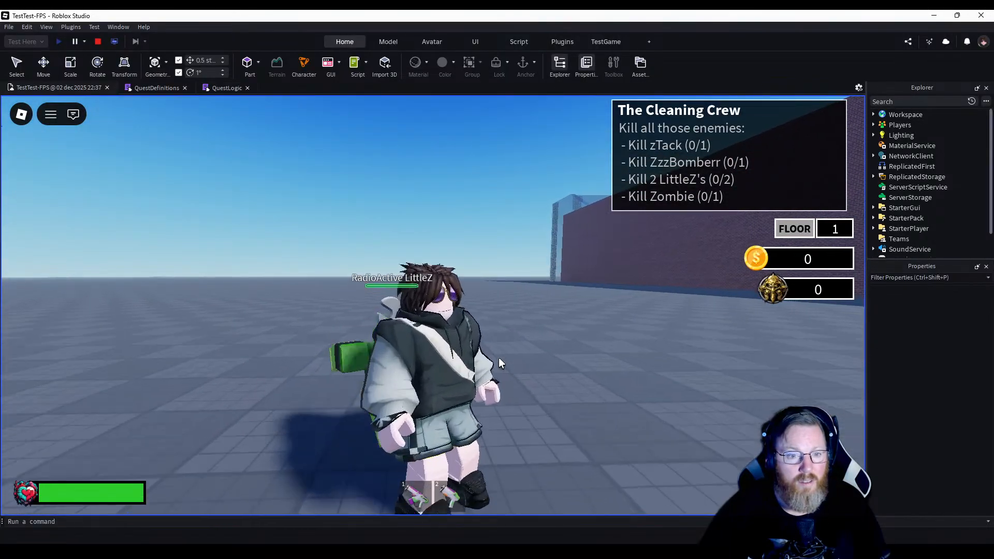
pyautogui.moveTo(495, 359); pyautogui.dragTo(496, 360, button='right')
pyautogui.press('s')
pyautogui.scroll(-4, 496, 360)
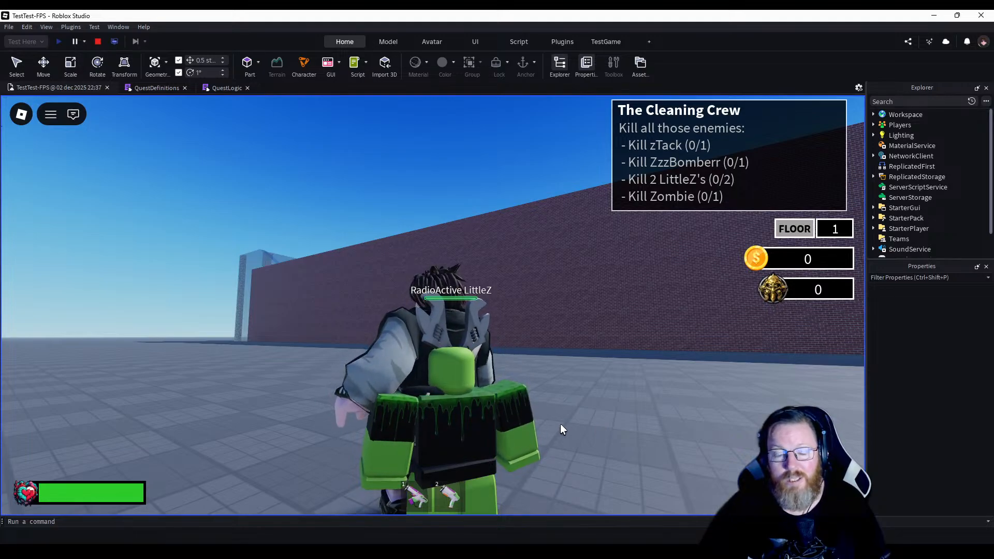
pyautogui.moveTo(372, 419); pyautogui.dragTo(371, 418, button='right')
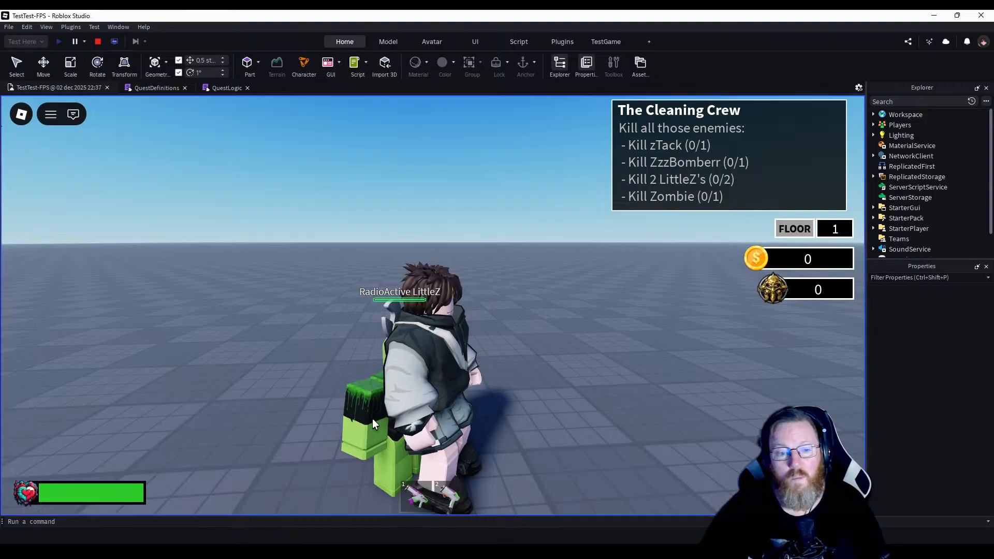
pyautogui.moveTo(371, 418); pyautogui.dragTo(371, 419, button='right')
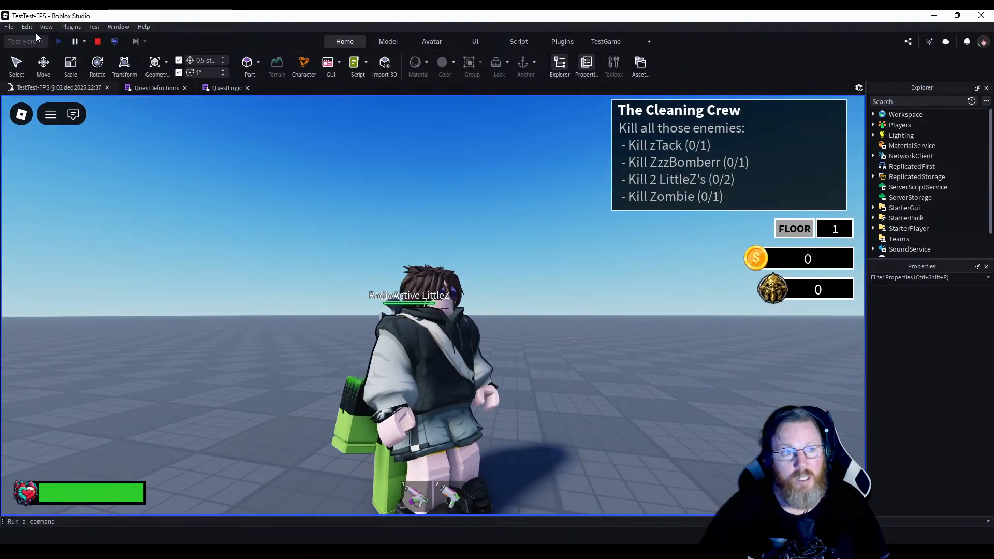
pyautogui.click(97, 44)
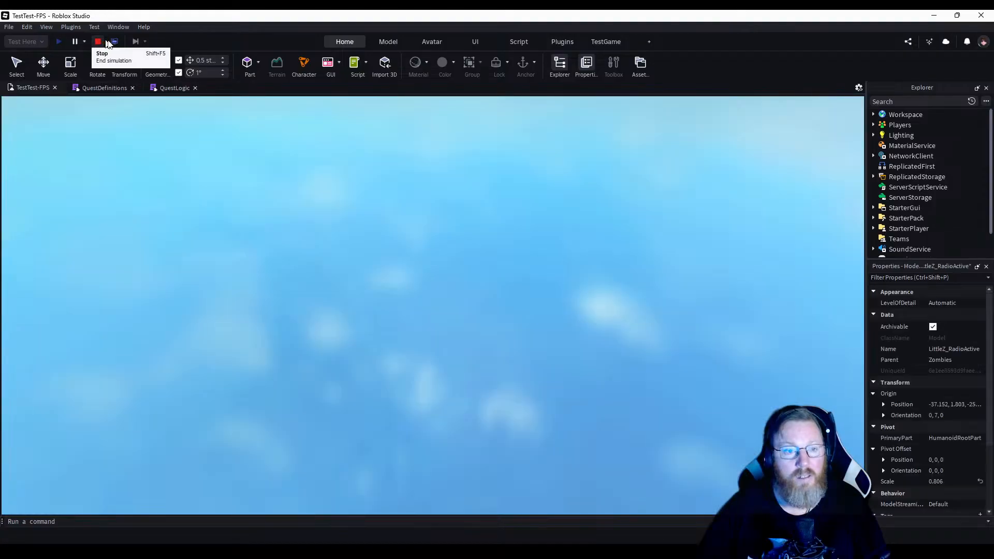
# Recolour the left arm in LittleZ_RadioActive's Body Colors to a darker green, RGB 53, 135, 48.
pyautogui.press('f')
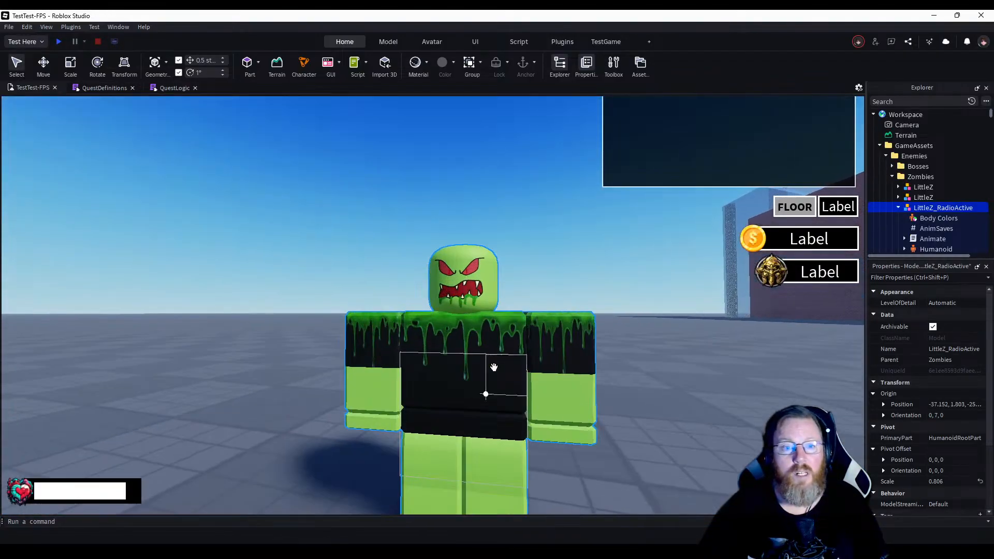
pyautogui.click(925, 219)
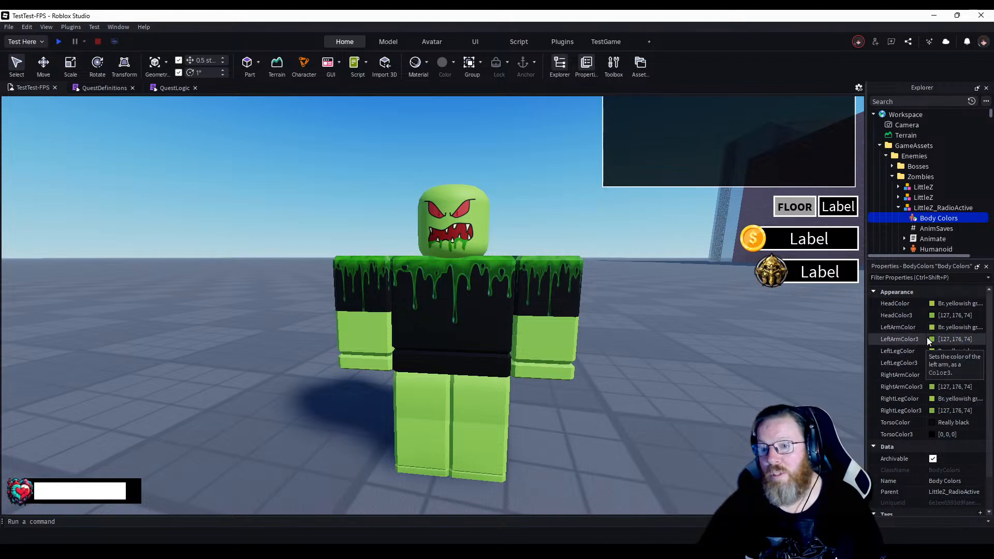
pyautogui.click(961, 343)
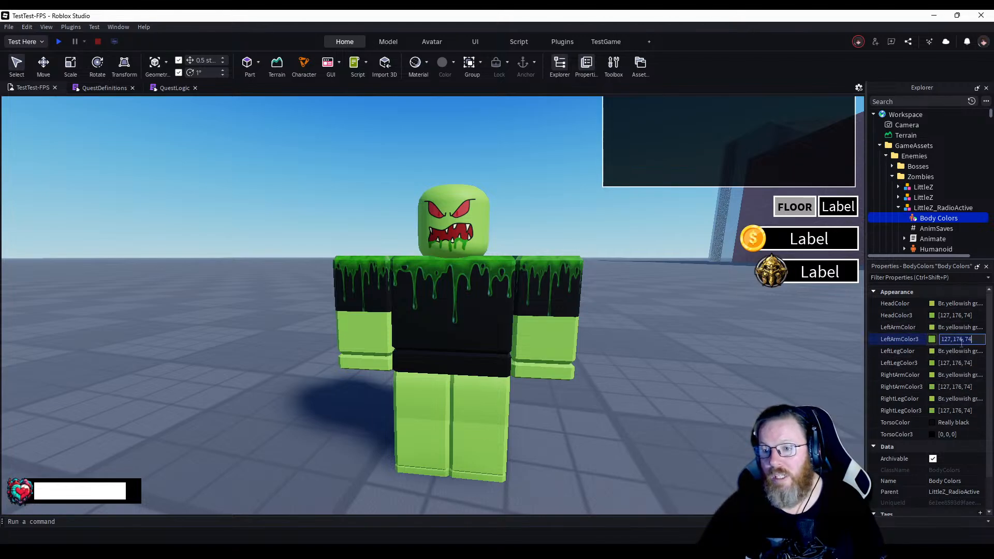
pyautogui.click(931, 339)
pyautogui.moveTo(568, 177); pyautogui.dragTo(238, 228)
pyautogui.click(278, 280)
pyautogui.moveTo(277, 280); pyautogui.dragTo(281, 293)
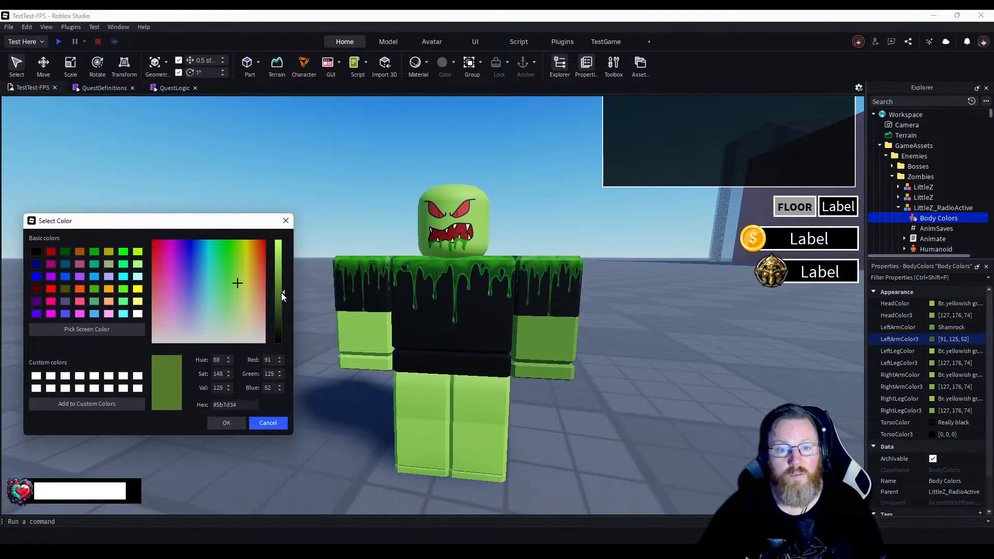
pyautogui.moveTo(281, 293); pyautogui.dragTo(246, 288)
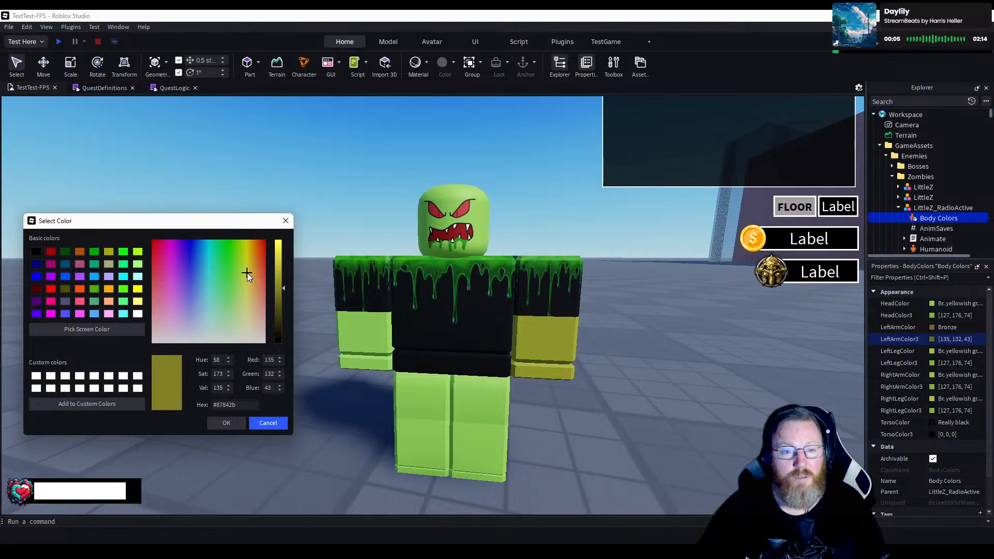
pyautogui.moveTo(247, 276); pyautogui.dragTo(226, 253)
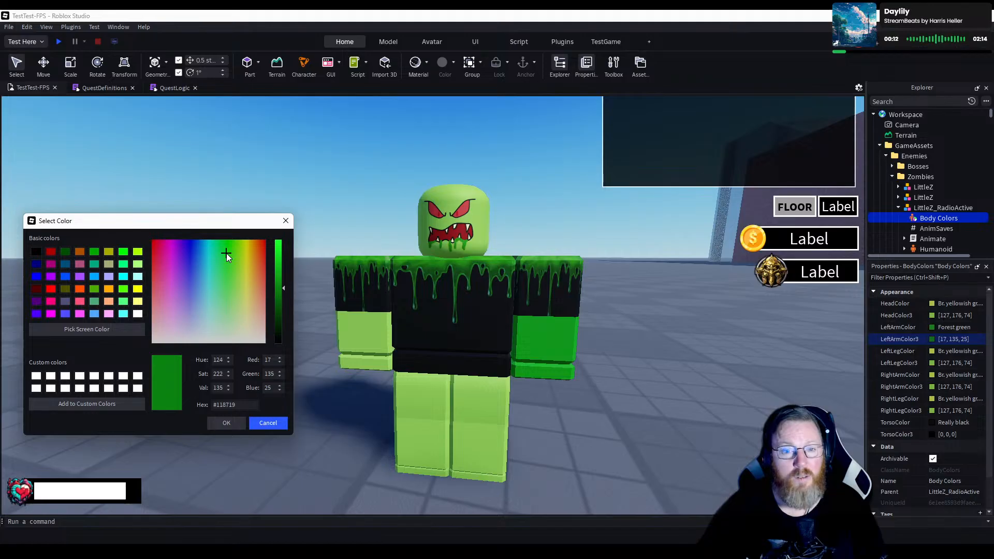
pyautogui.moveTo(227, 254); pyautogui.dragTo(221, 254)
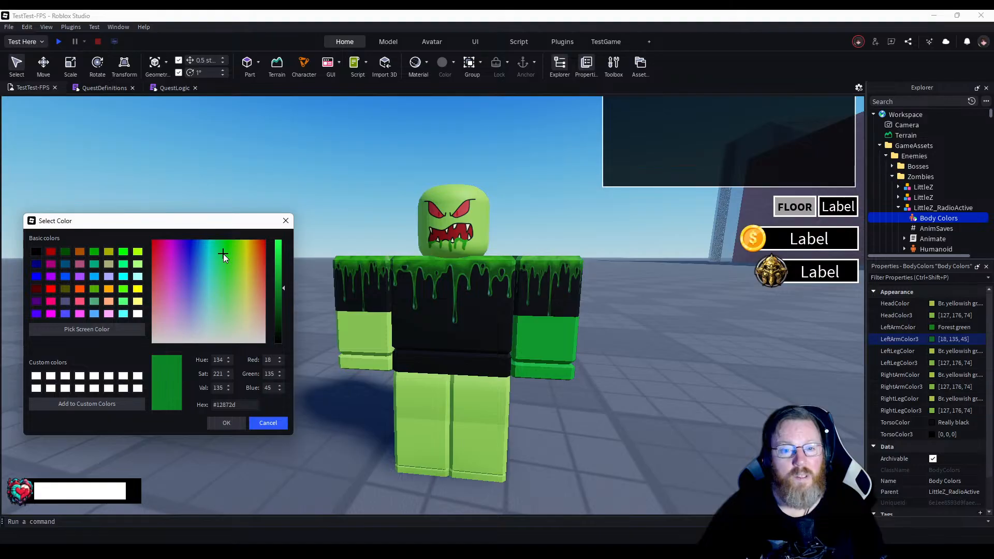
pyautogui.moveTo(223, 253); pyautogui.dragTo(229, 276)
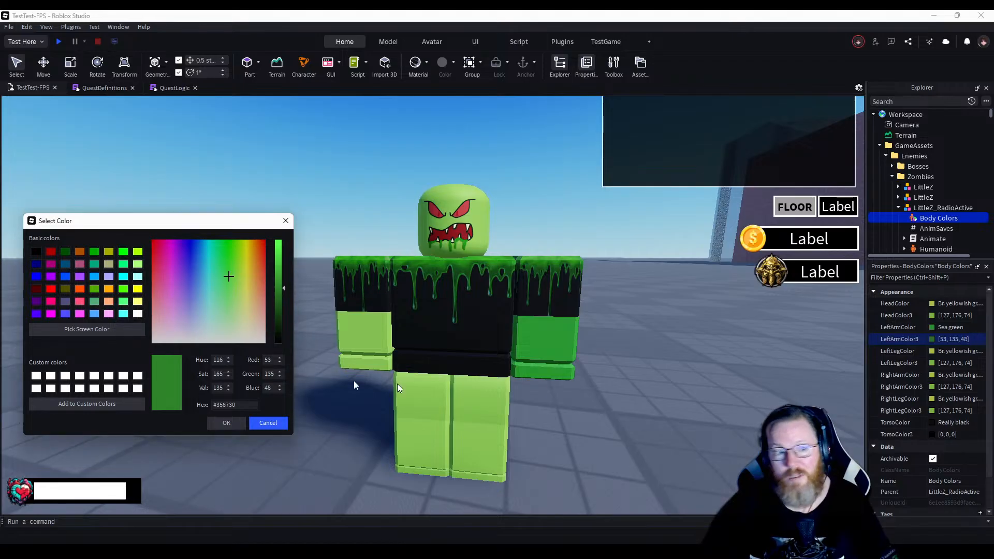
pyautogui.click(227, 424)
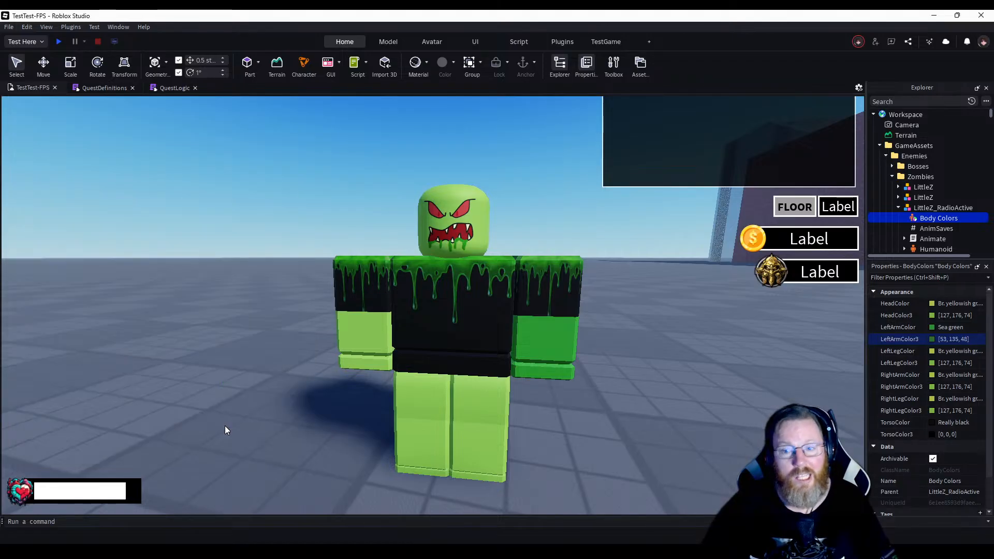
# Copy the left arm's colour value 53, 135, 48 to LeftLegColor3 and RightArmColor3 in Body Colors.
pyautogui.click(972, 339)
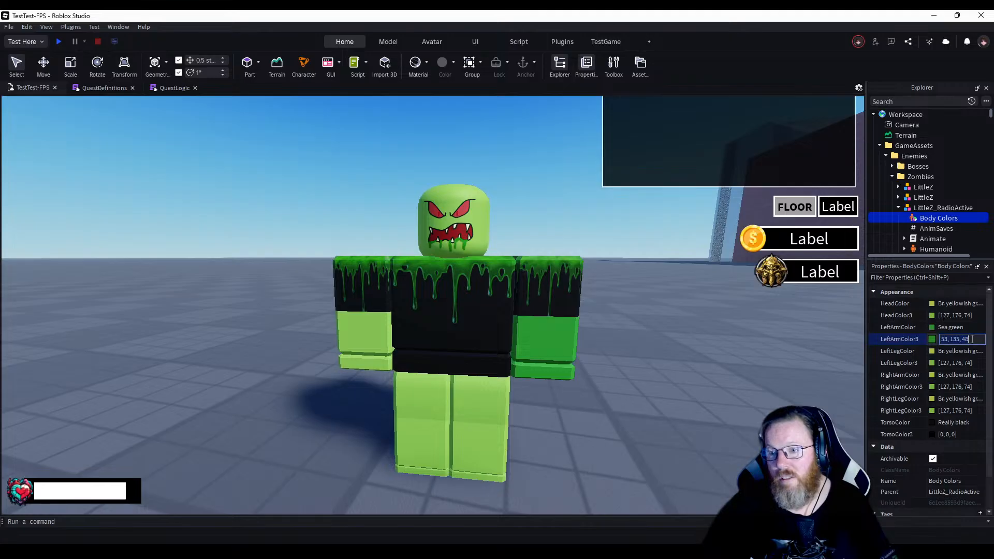
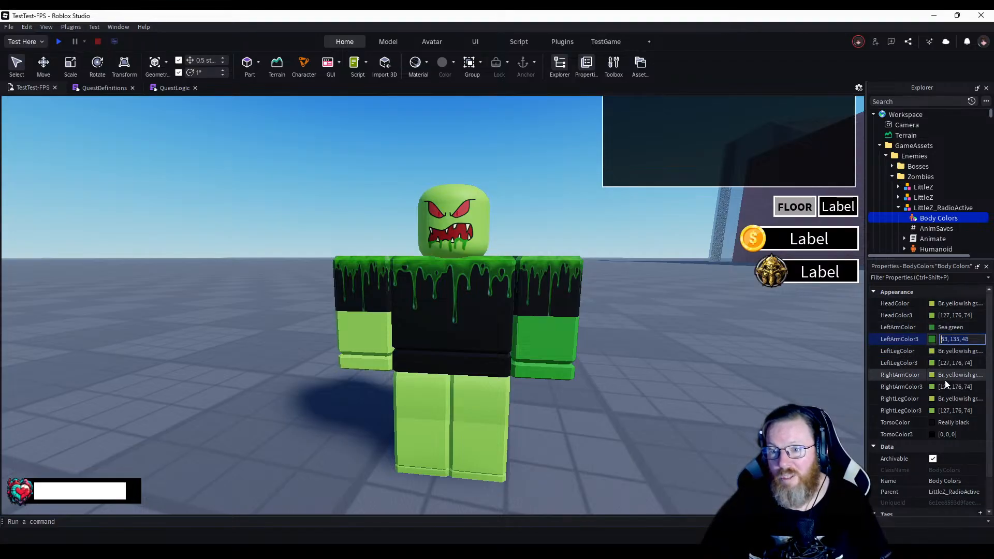
pyautogui.click(970, 364)
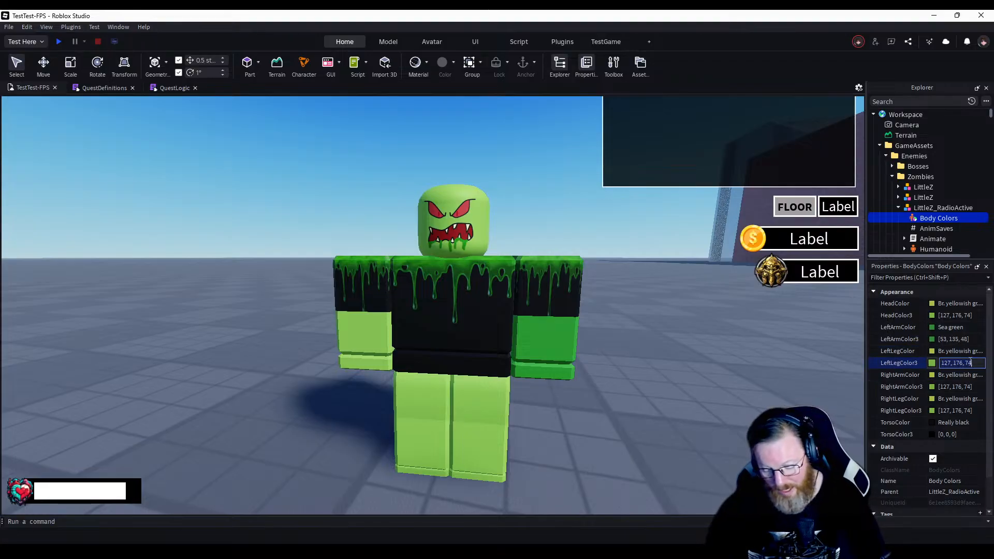
pyautogui.hotkey('ctrl', 'a')
pyautogui.write('53, 135, 48')
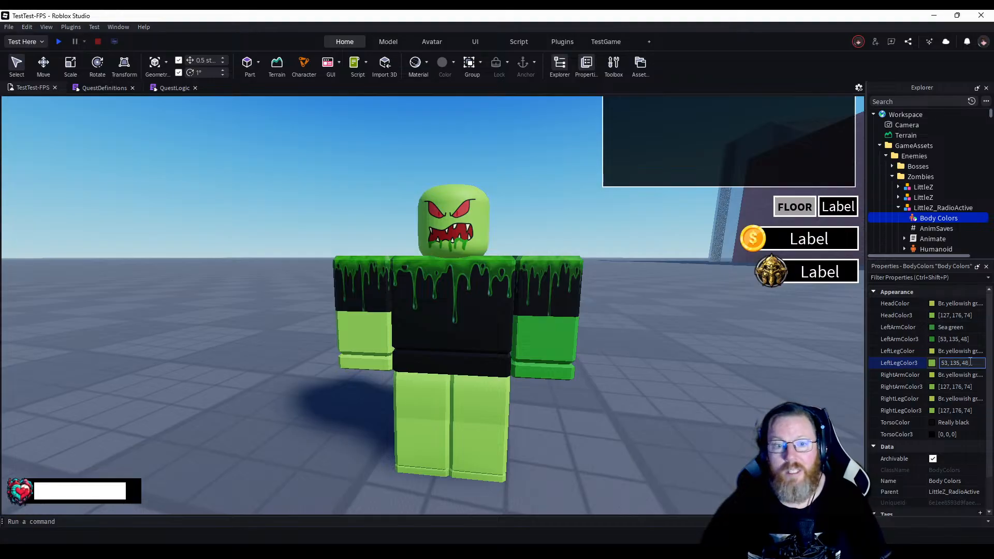
pyautogui.click(962, 387)
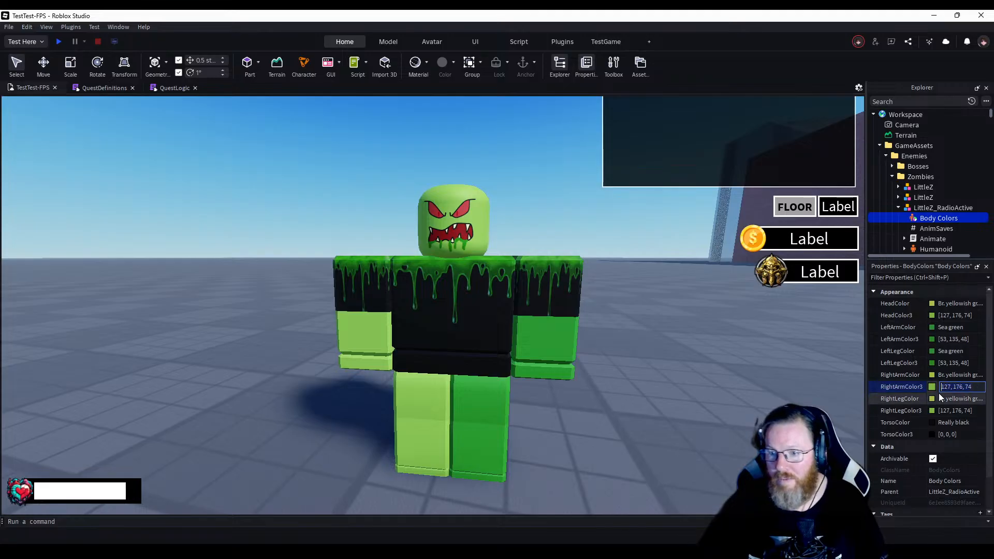
pyautogui.press('Return')
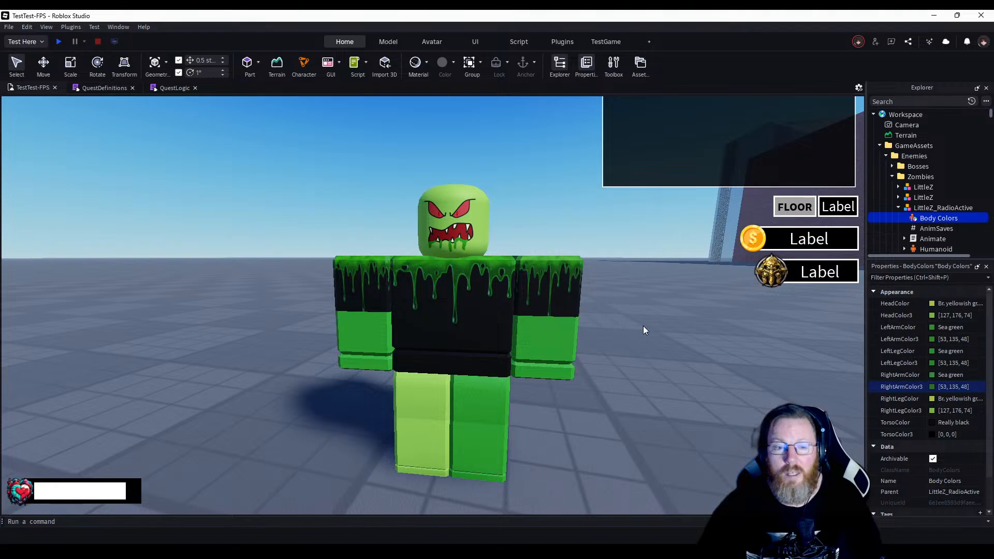
# Set RightLegColor3 to 53, 135, 48 and inspect the recoloured zombie from several angles.
pyautogui.click(973, 410)
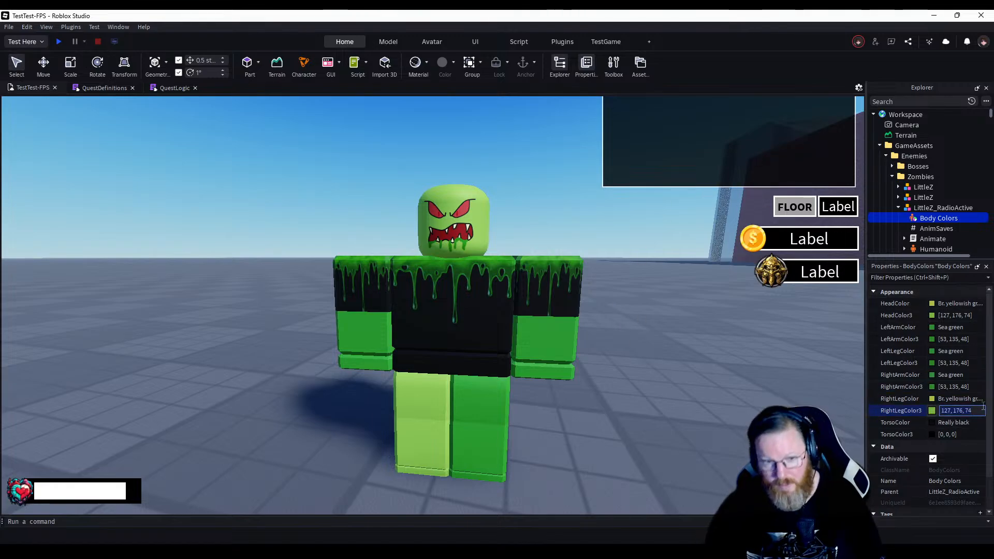
pyautogui.write('53, 135, 48')
pyautogui.press('Return')
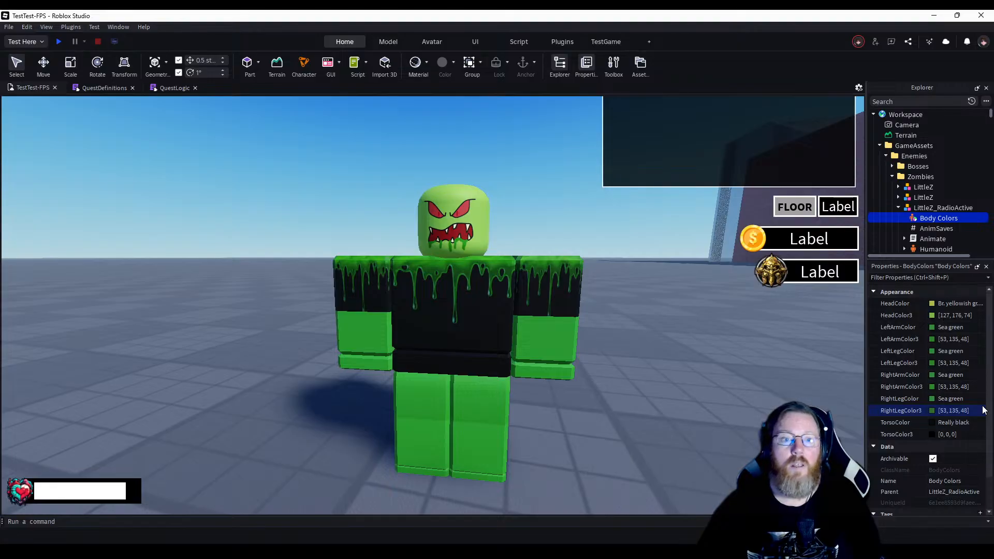
pyautogui.scroll(-5, 122, 437)
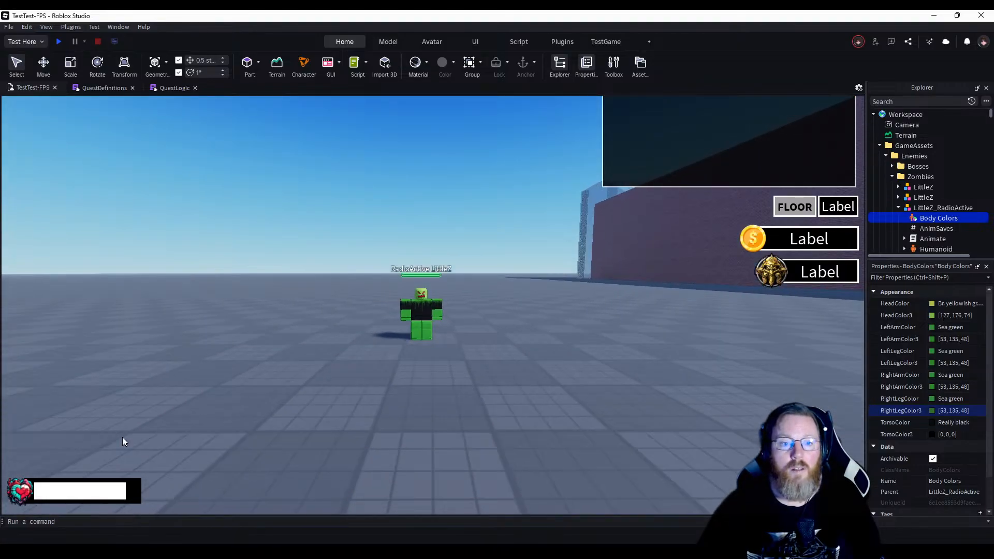
pyautogui.scroll(5, 122, 437)
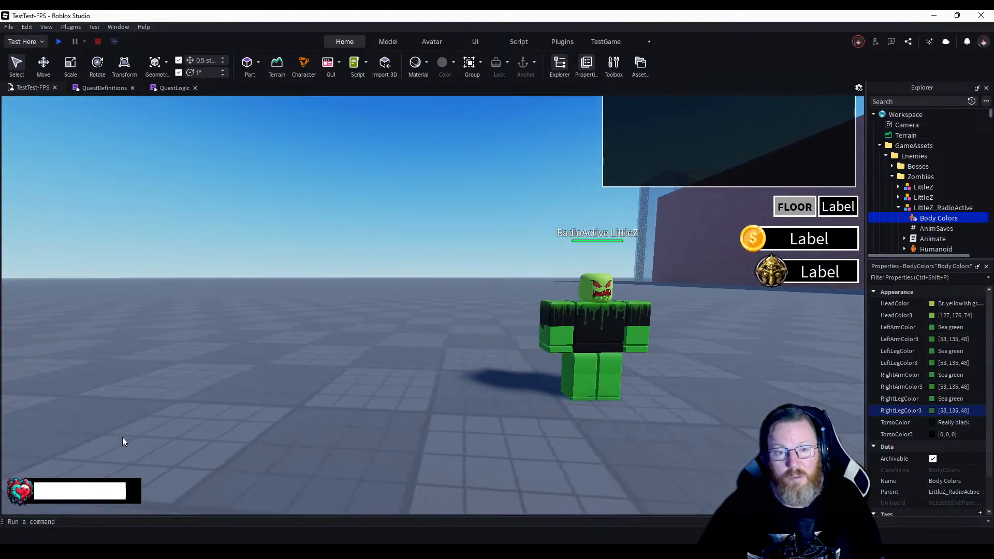
pyautogui.moveTo(122, 437); pyautogui.dragTo(122, 437, button='right')
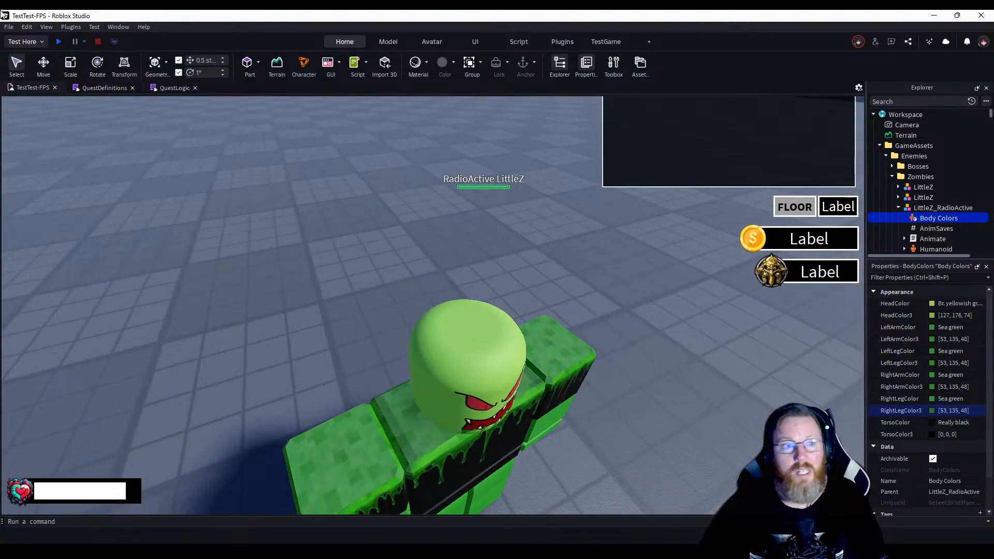
# Search the Creator Store decals for "fungus" and browse the first page of results and the start of the second.
pyautogui.click(614, 63)
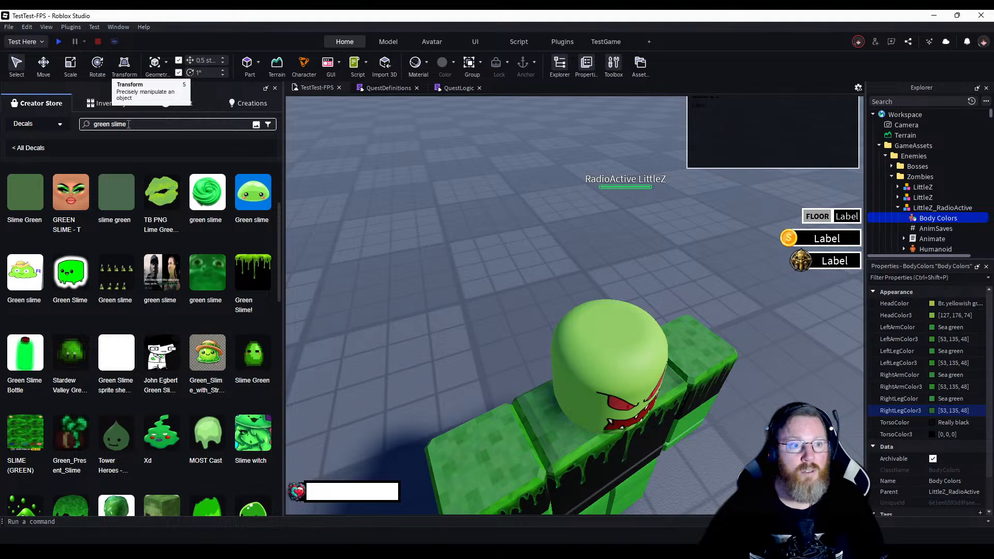
pyautogui.moveTo(128, 124); pyautogui.dragTo(73, 122)
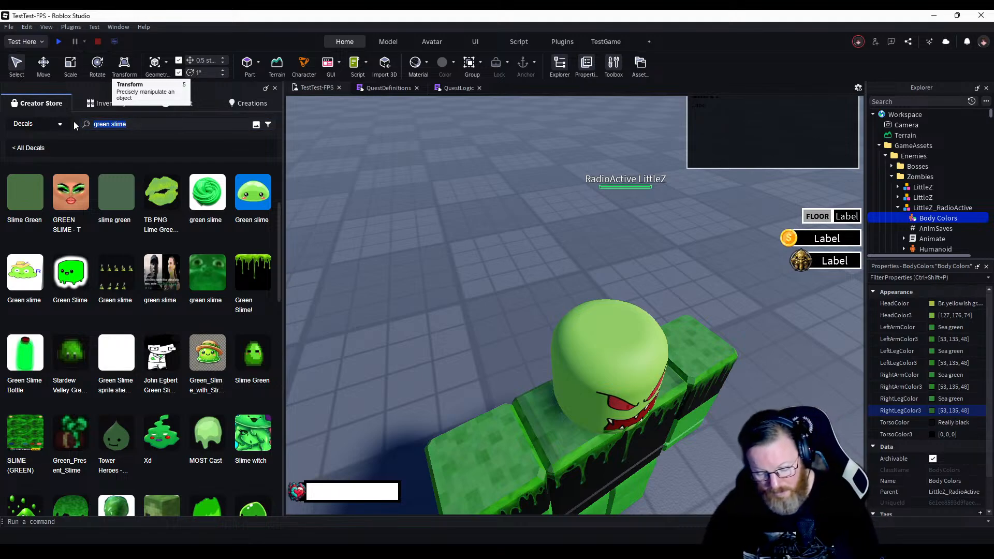
pyautogui.write('fungus')
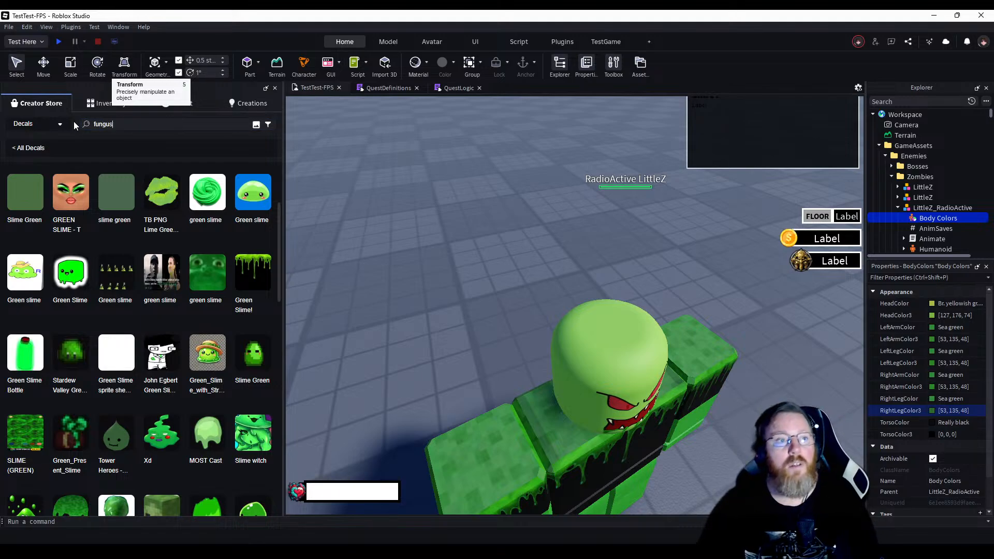
pyautogui.press('Return')
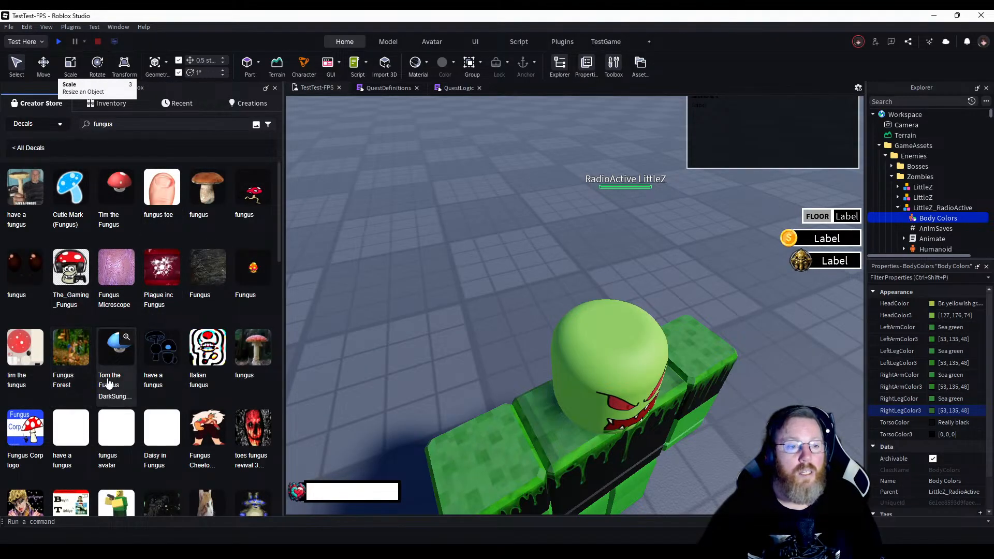
pyautogui.scroll(-10, 109, 371)
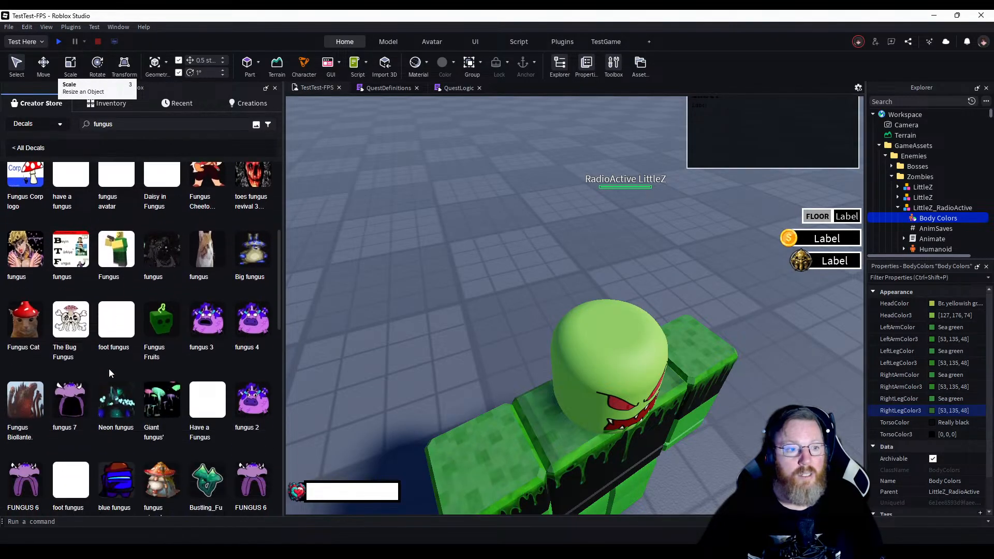
pyautogui.scroll(-10, 109, 372)
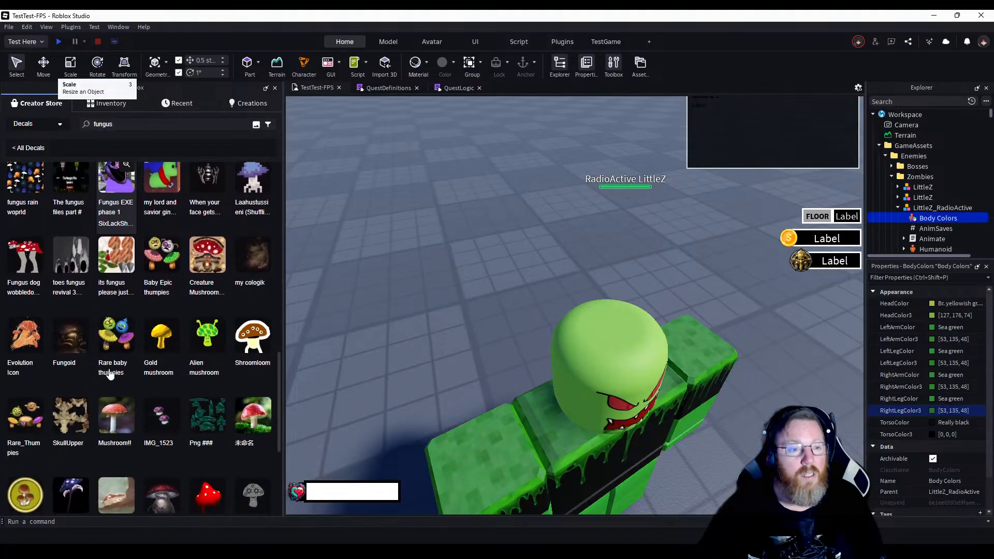
pyautogui.scroll(-3, 110, 372)
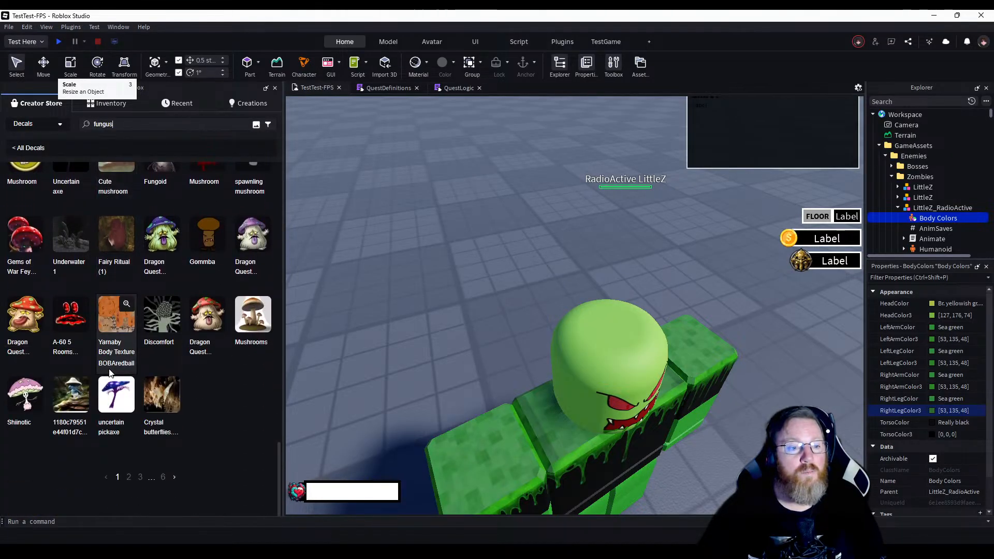
pyautogui.click(128, 477)
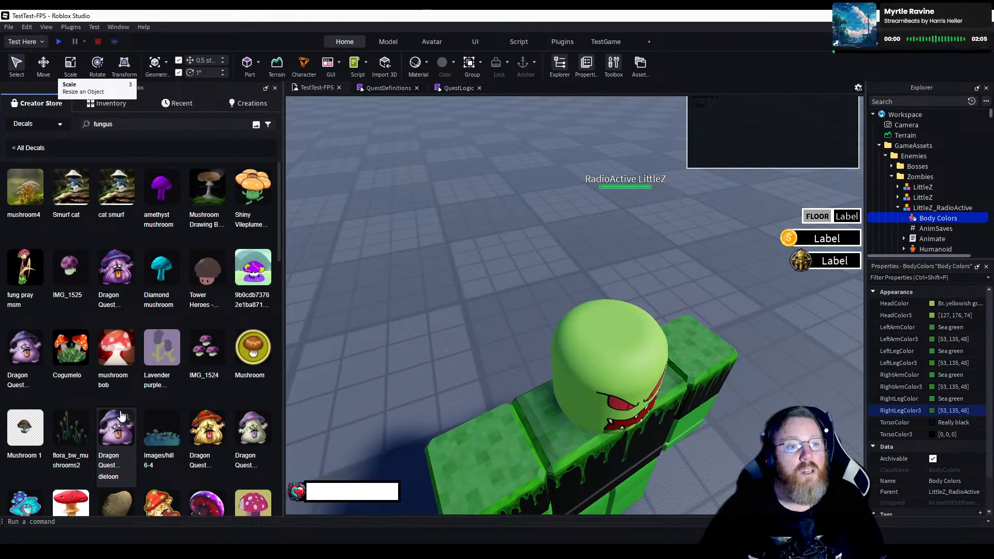
# Switch the "fungus" search to models and look through the first page of results and the start of the second.
pyautogui.click(37, 124)
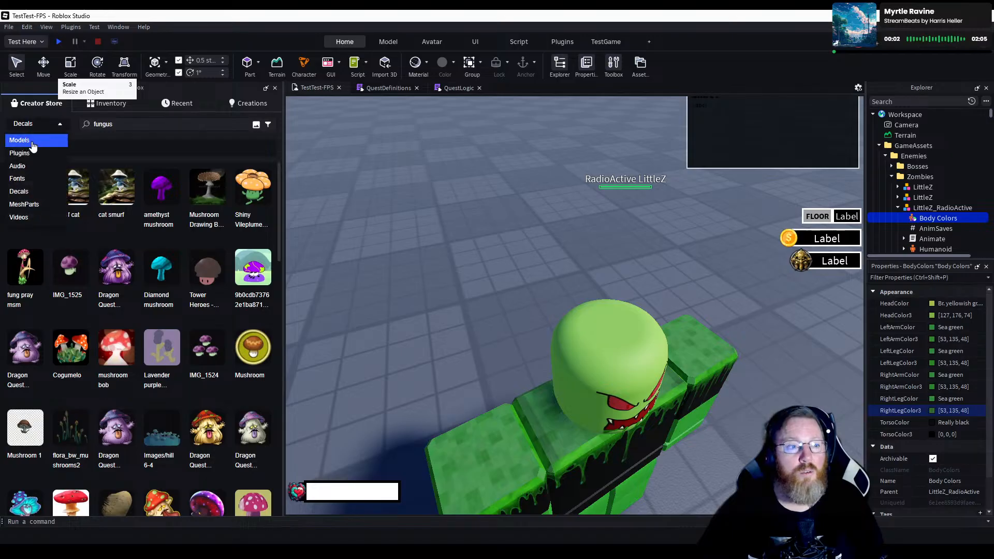
pyautogui.click(32, 143)
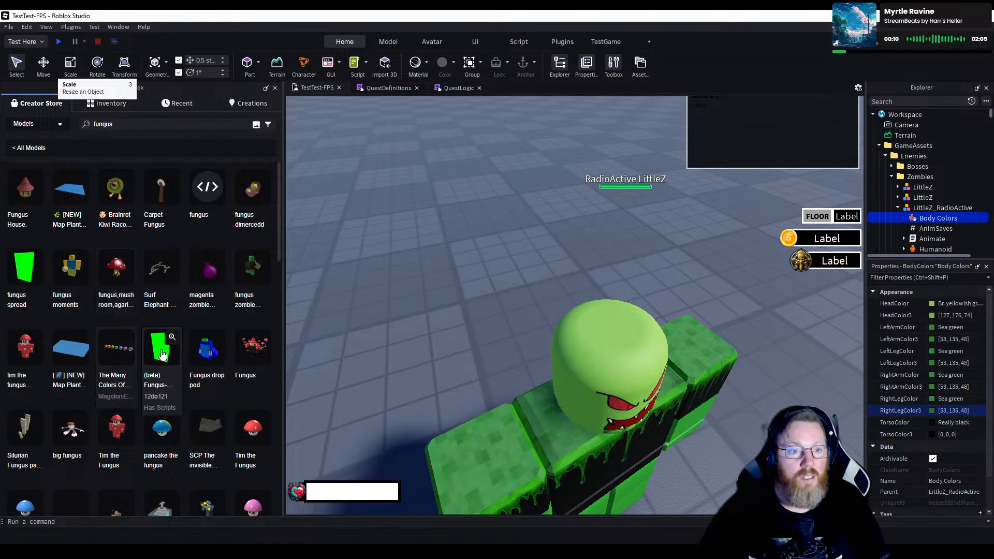
pyautogui.scroll(-4, 41, 313)
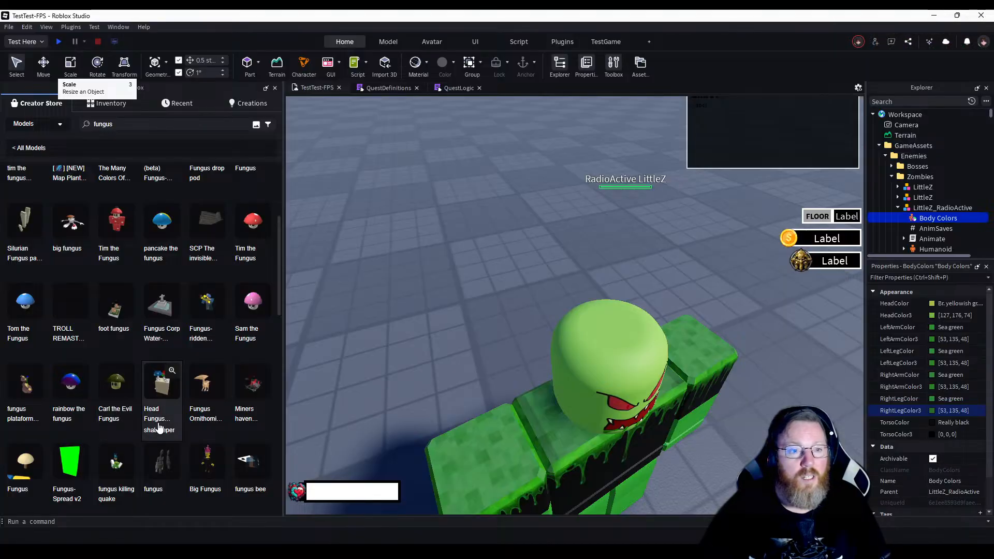
pyautogui.scroll(-4, 159, 428)
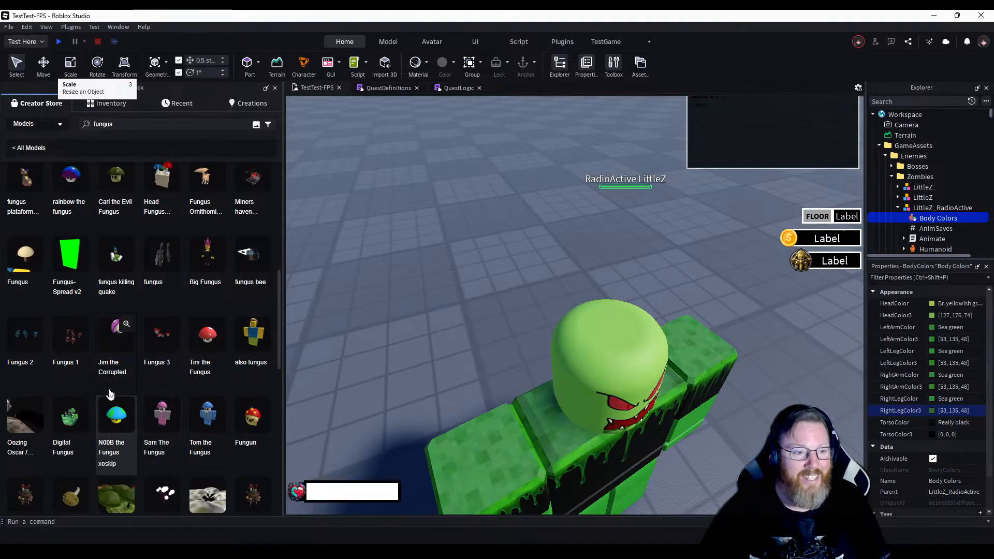
pyautogui.scroll(-4, 102, 384)
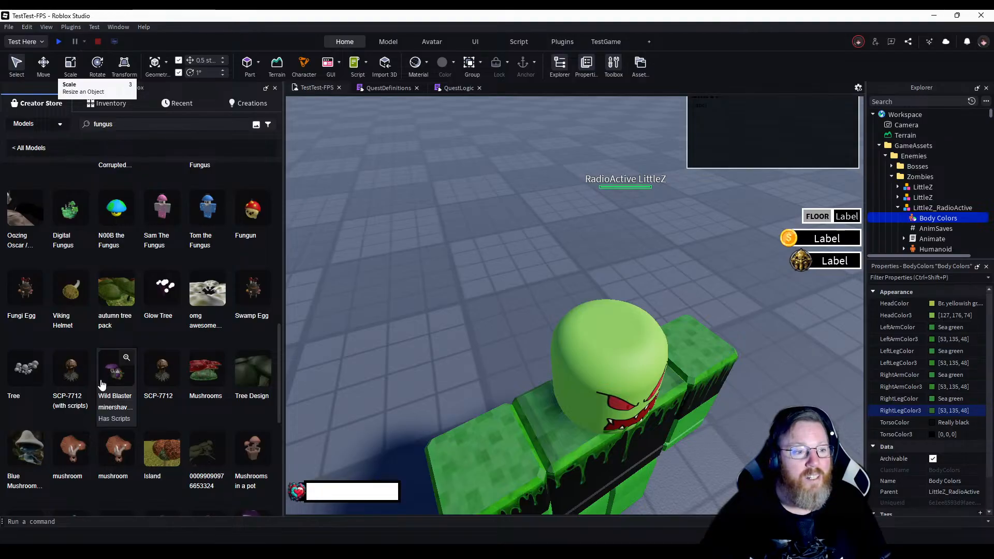
pyautogui.scroll(-3, 102, 384)
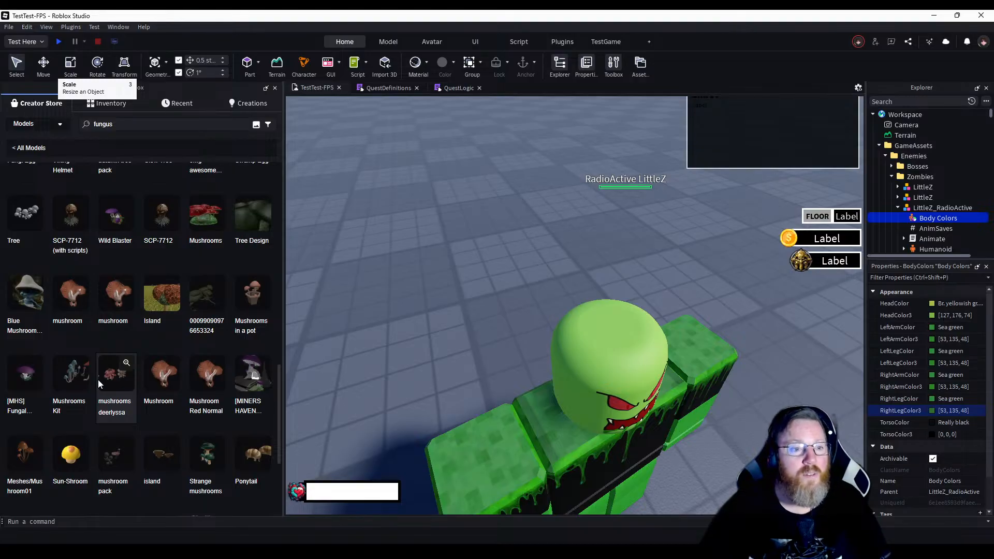
pyautogui.scroll(-5, 99, 382)
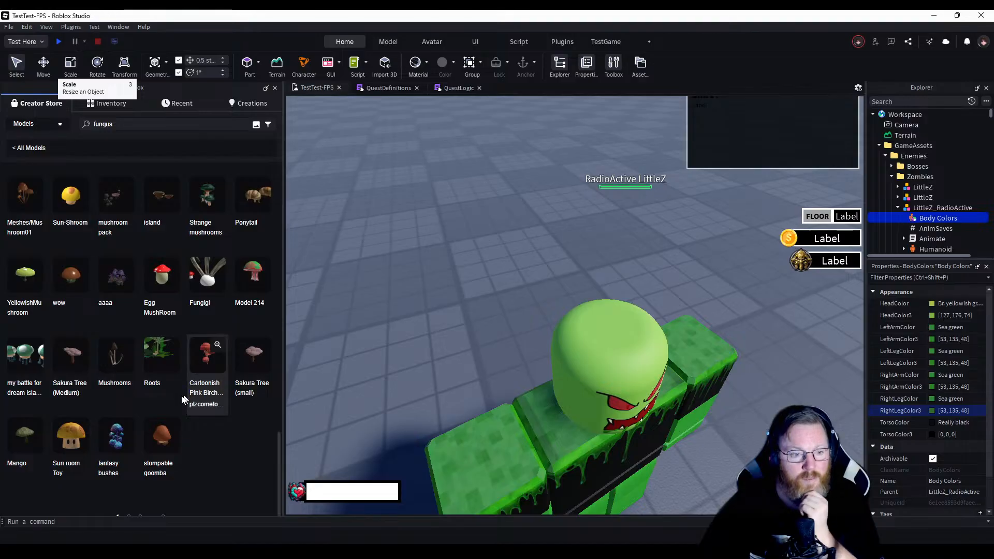
pyautogui.scroll(4, 123, 375)
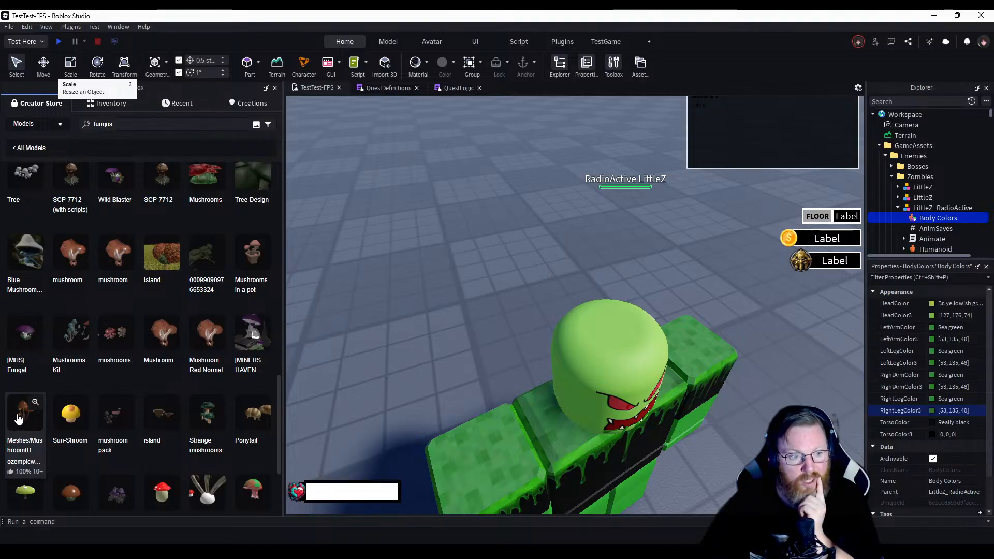
pyautogui.moveTo(34, 340)
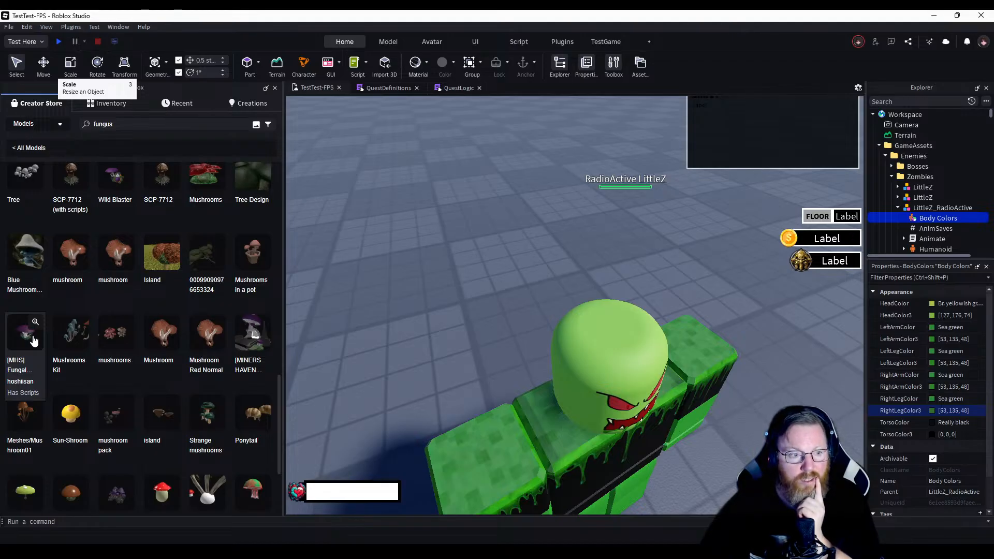
pyautogui.moveTo(121, 377)
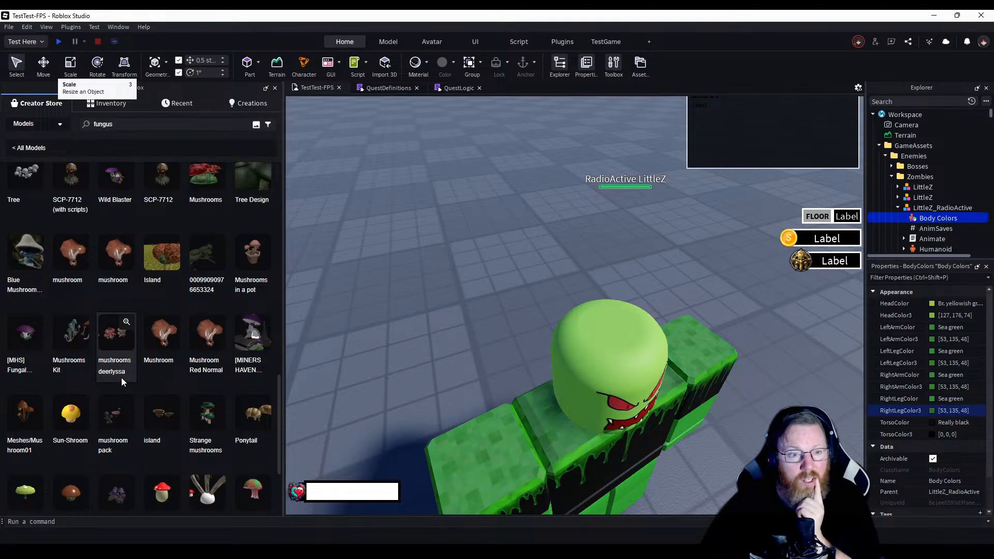
pyautogui.scroll(-4, 121, 378)
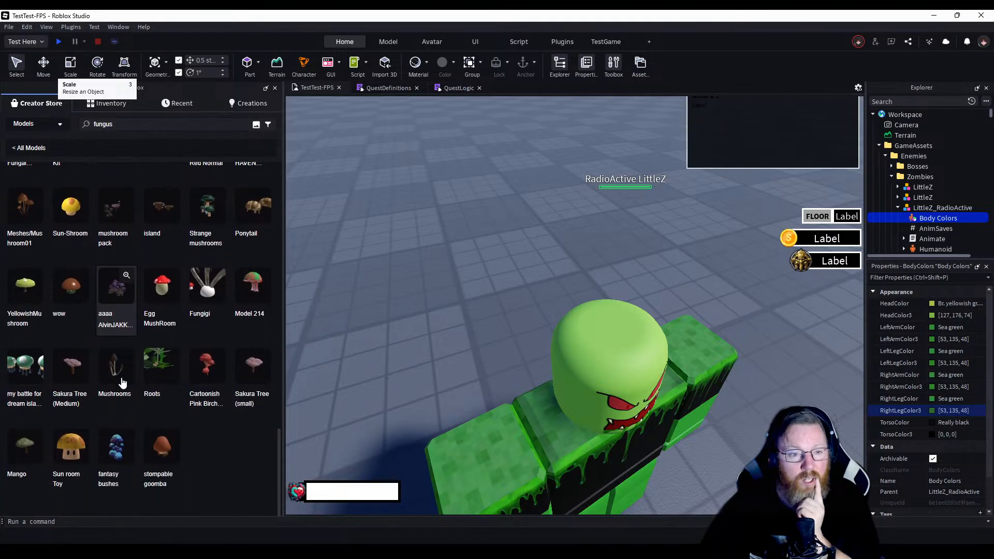
pyautogui.scroll(-1, 123, 382)
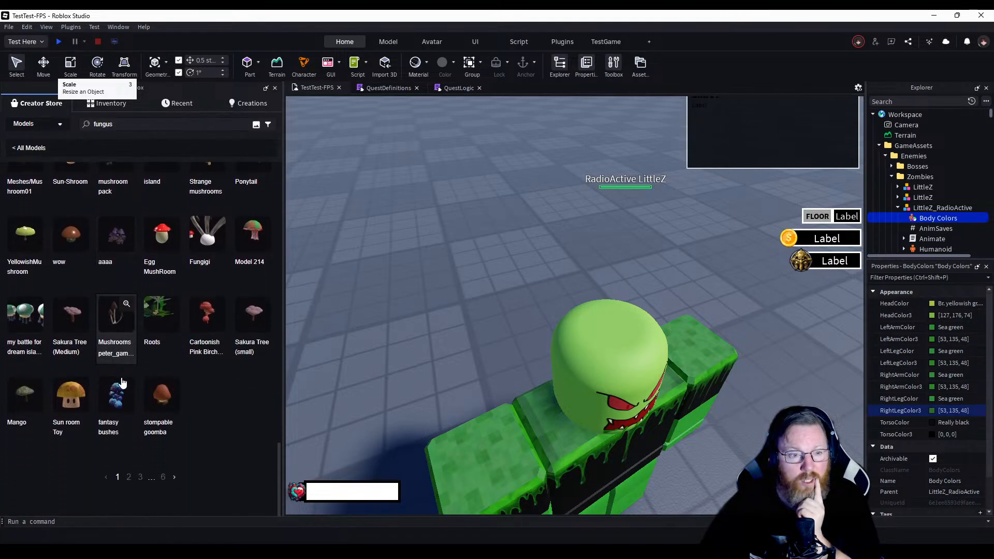
pyautogui.click(176, 478)
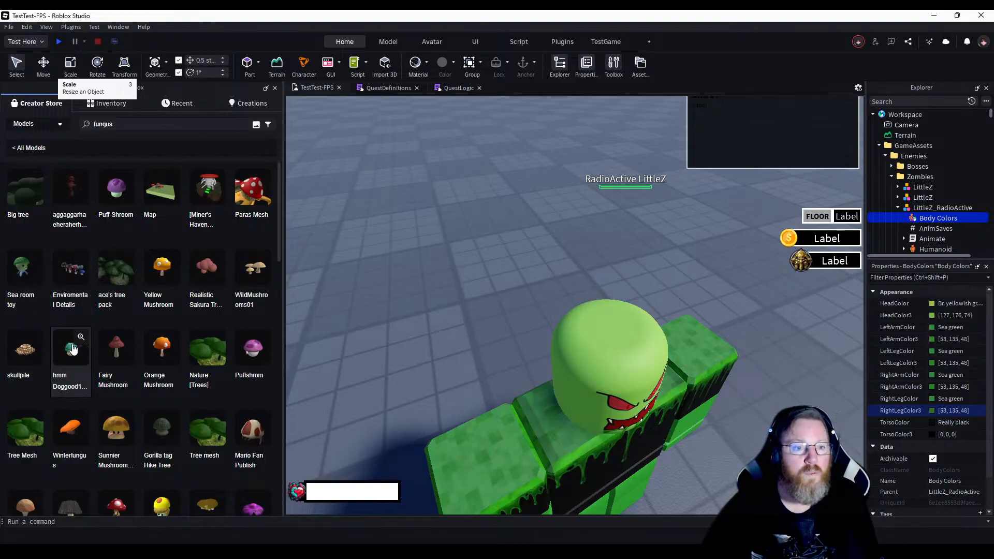
# Review the WildMushrooms01 model's details, including scripts and triangle count, and give the model a positive rating.
pyautogui.click(263, 259)
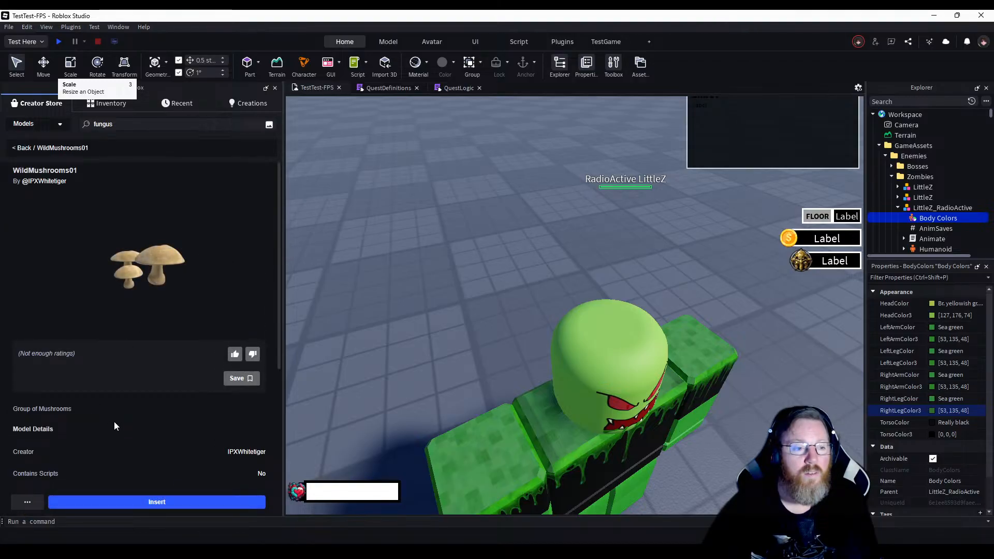
pyautogui.scroll(-3, 115, 426)
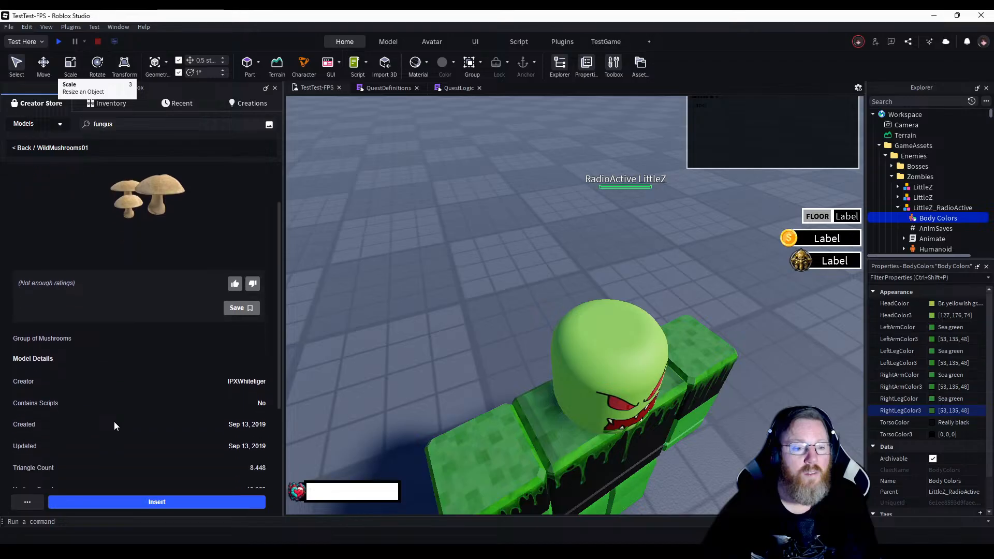
pyautogui.scroll(-1, 114, 422)
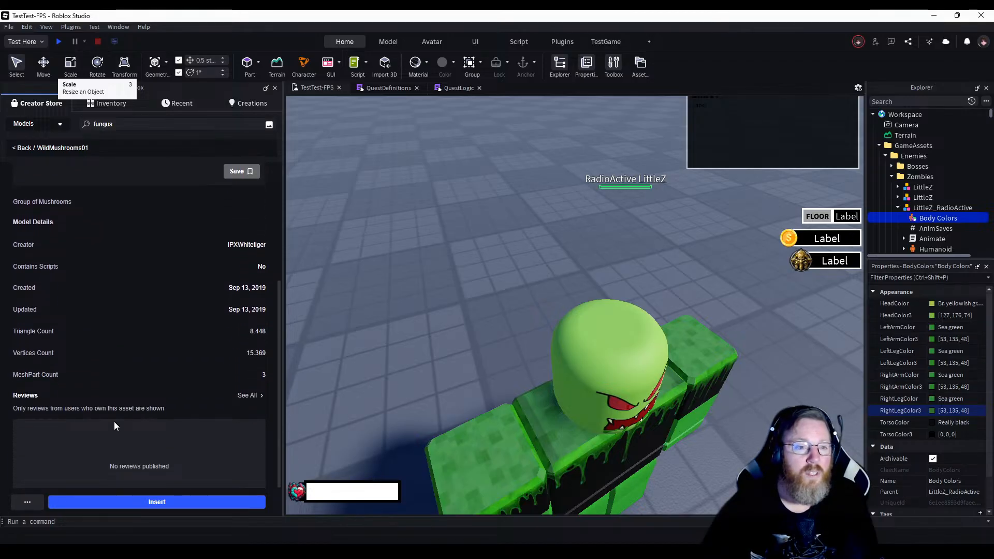
pyautogui.scroll(2, 113, 422)
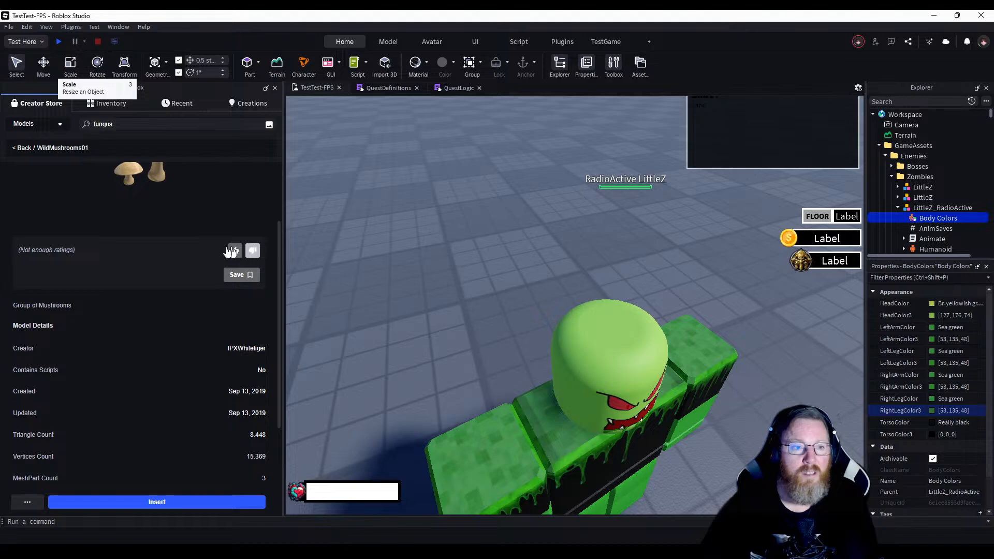
pyautogui.scroll(1, 121, 271)
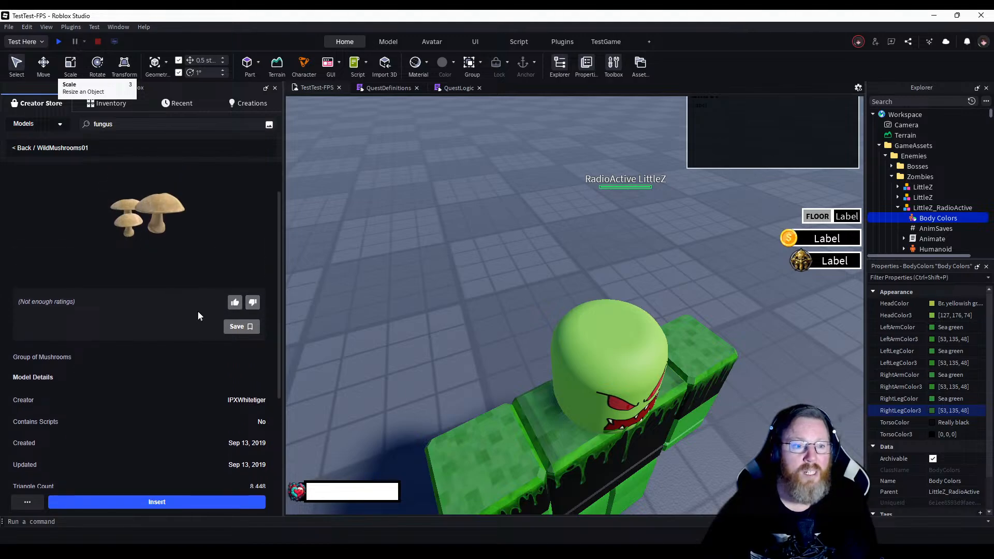
pyautogui.click(235, 305)
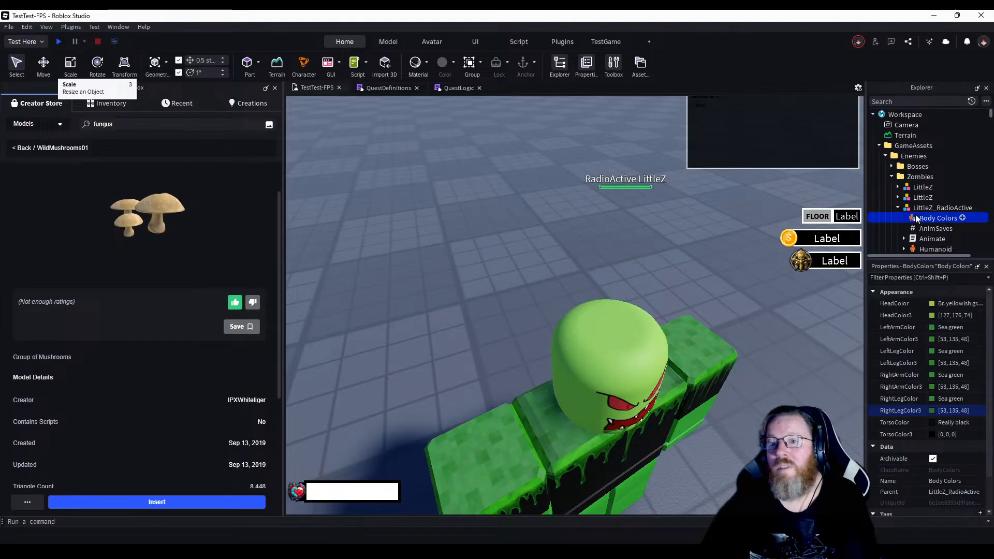
# Expand the Head of LittleZ_RadioActive in the Explorer and look through the objects it contains.
pyautogui.scroll(-2, 915, 218)
pyautogui.scroll(-2, 915, 219)
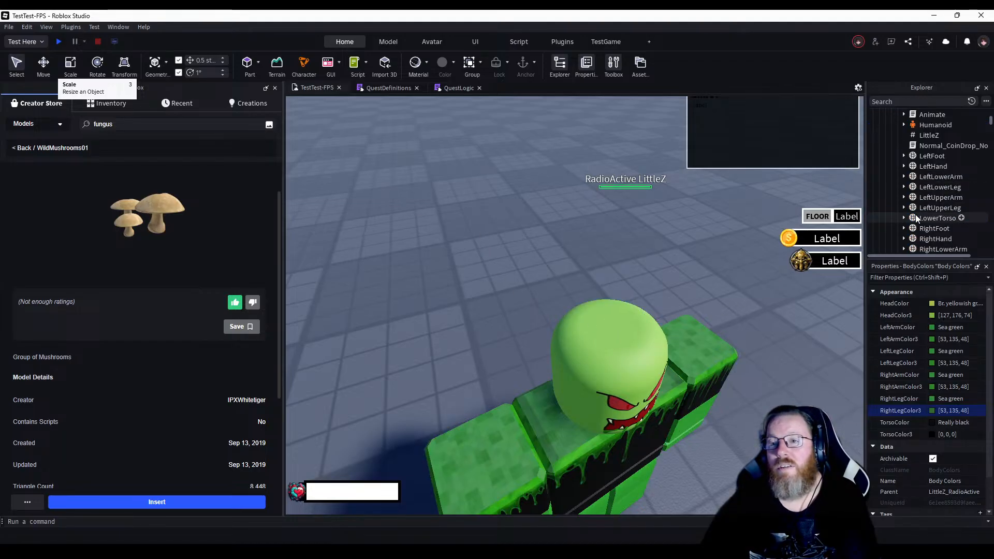
pyautogui.scroll(-3, 916, 216)
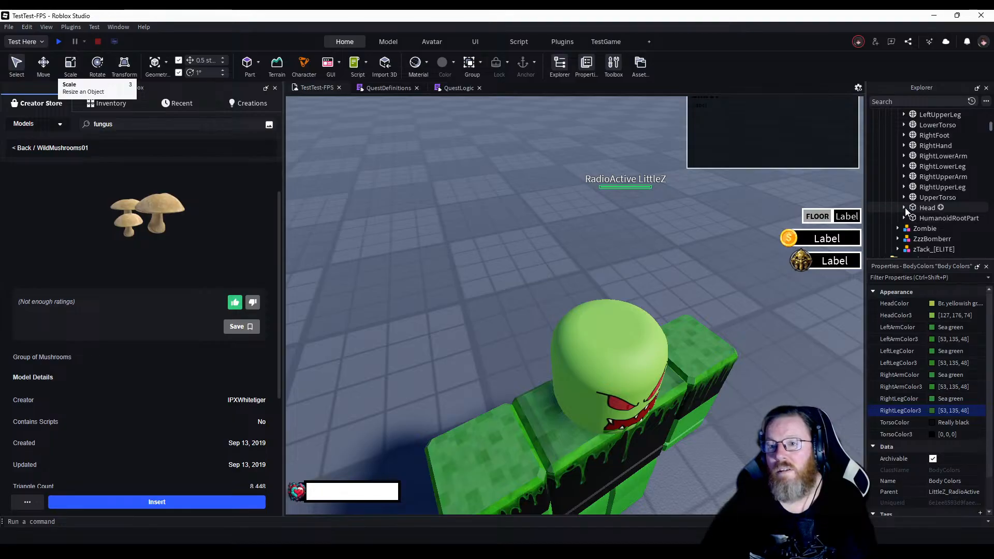
pyautogui.click(904, 208)
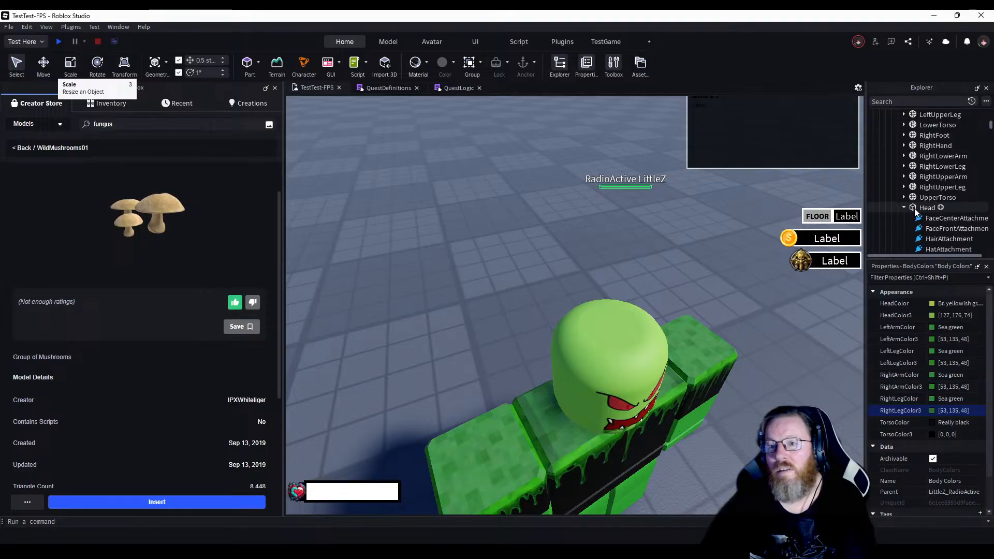
pyautogui.scroll(-3, 914, 208)
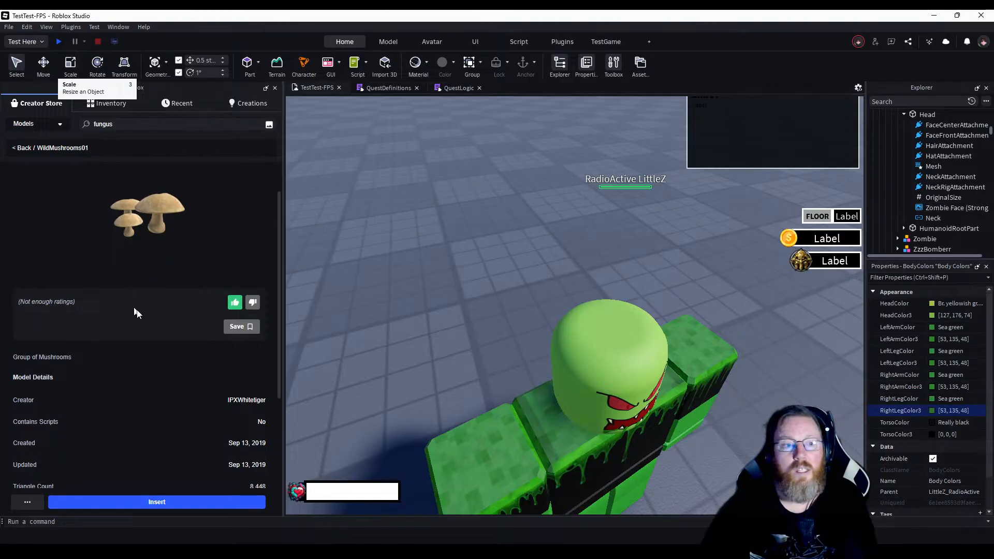
# Insert the WildMushrooms01 model into the scene, on the floor beside the green zombie.
pyautogui.moveTo(145, 210); pyautogui.dragTo(568, 271)
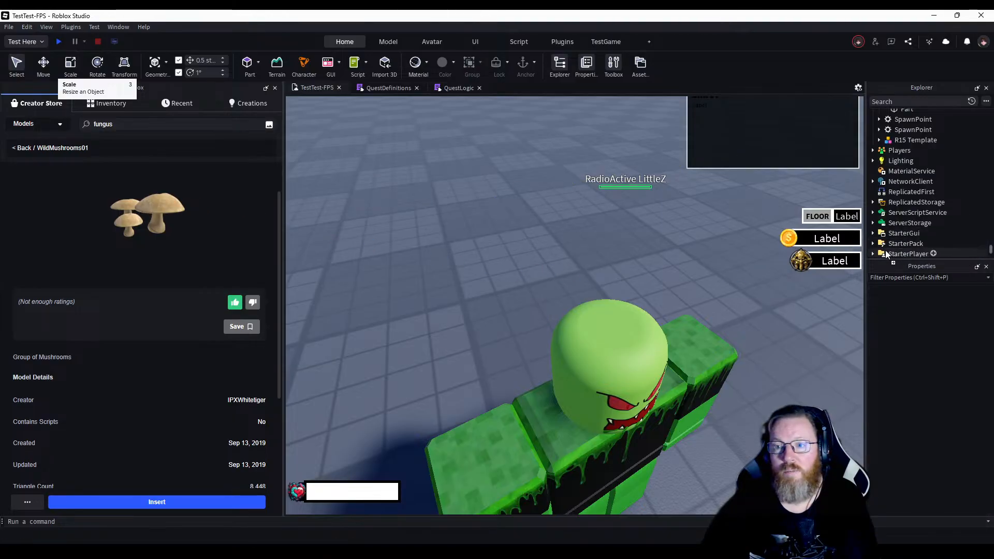
pyautogui.moveTo(690, 278); pyautogui.dragTo(499, 295)
pyautogui.click(369, 214)
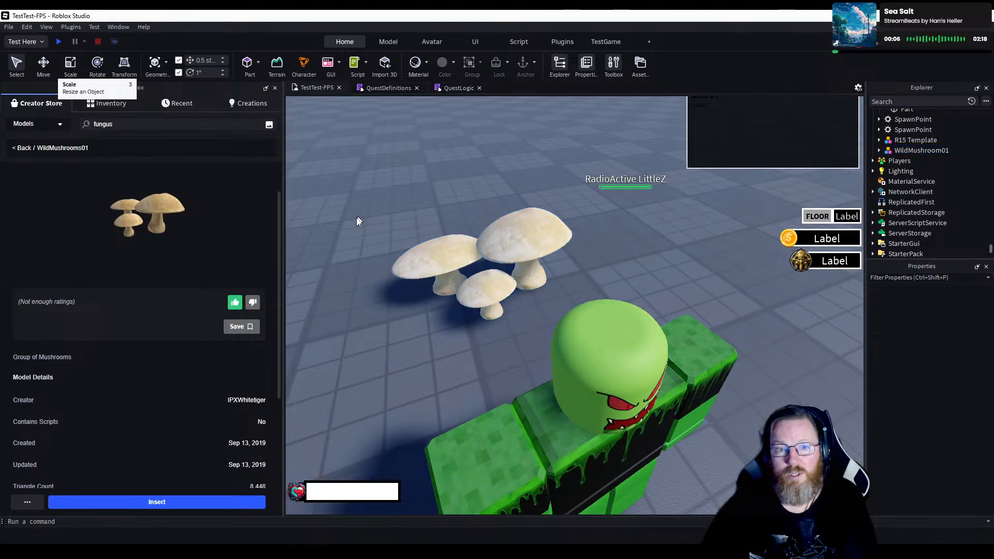
pyautogui.scroll(-3, 911, 182)
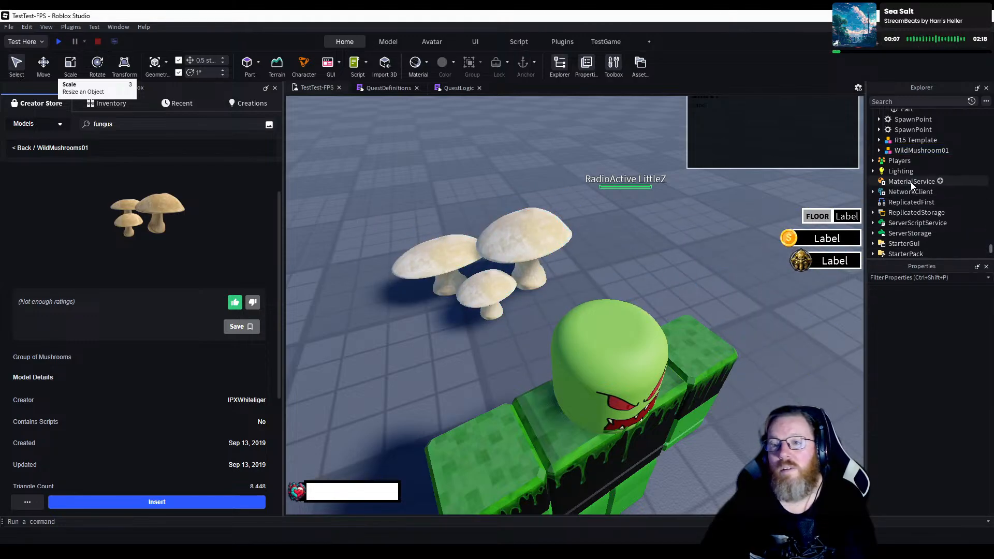
pyautogui.scroll(5, 912, 181)
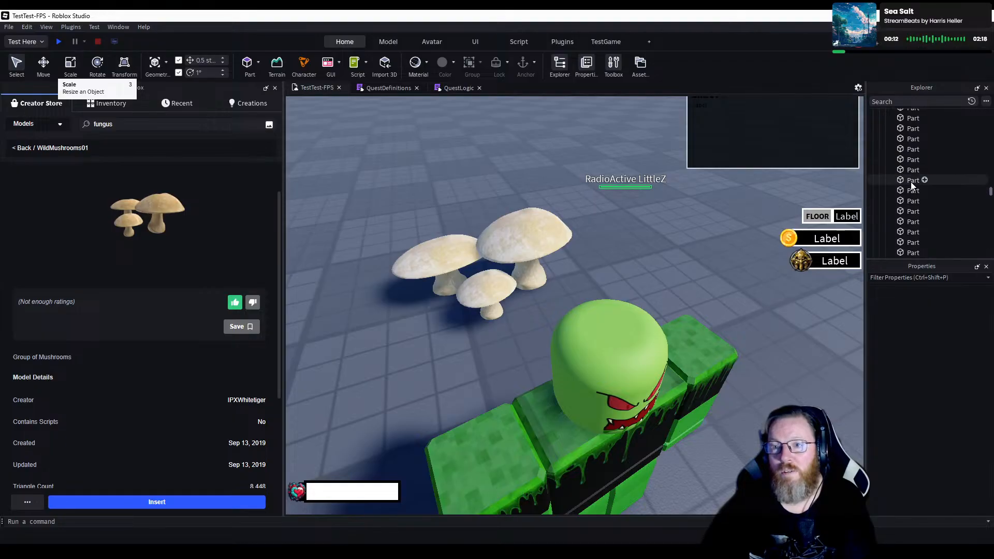
# Collapse the testroom folder in the Explorer and cut the WildMushroom01 model from the workspace.
pyautogui.scroll(3, 911, 185)
pyautogui.scroll(8, 911, 182)
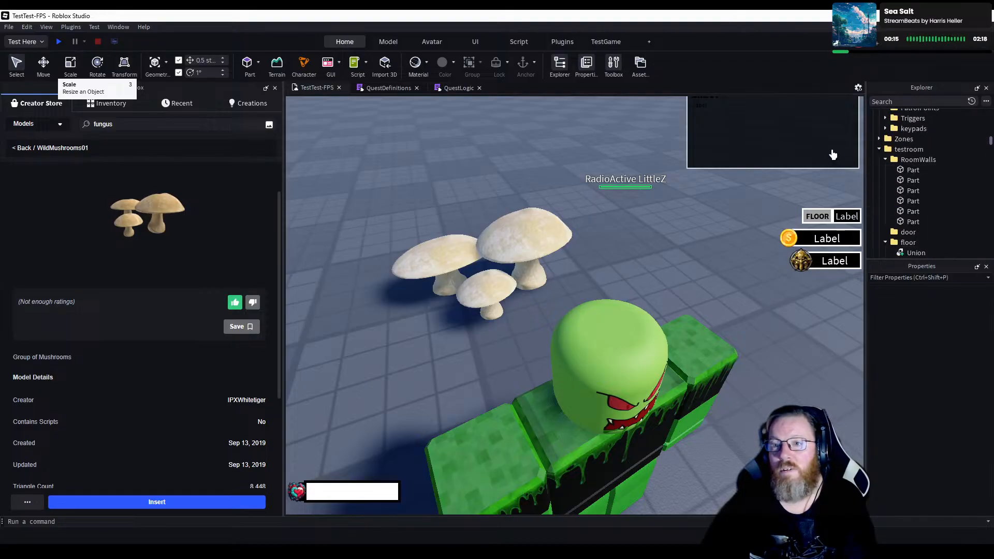
pyautogui.click(879, 149)
pyautogui.scroll(8, 910, 170)
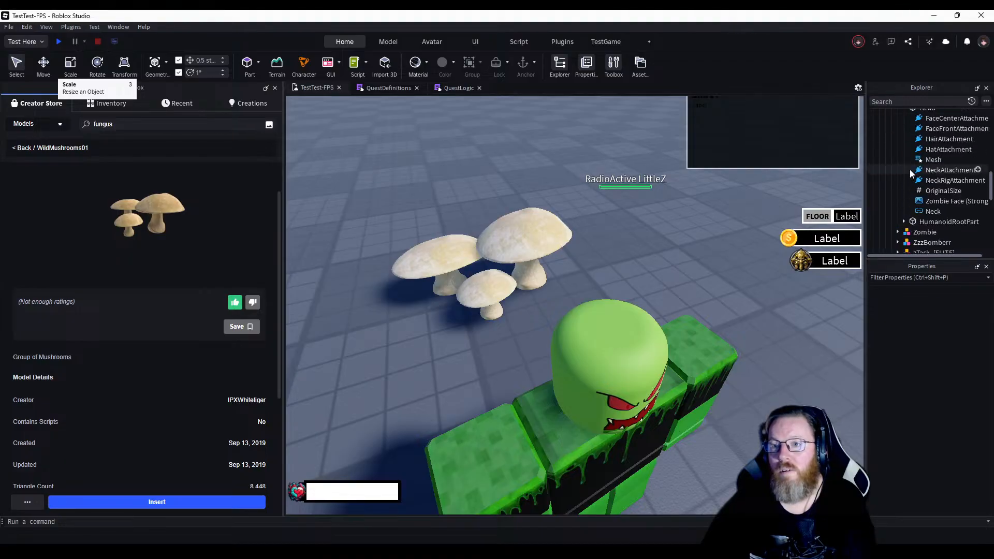
pyautogui.scroll(-1, 911, 171)
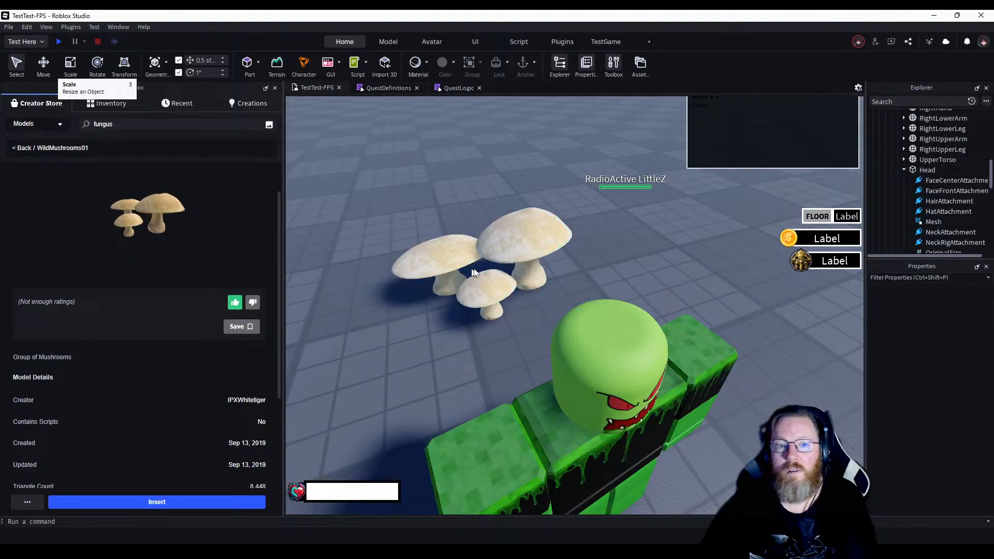
pyautogui.scroll(-7, 945, 219)
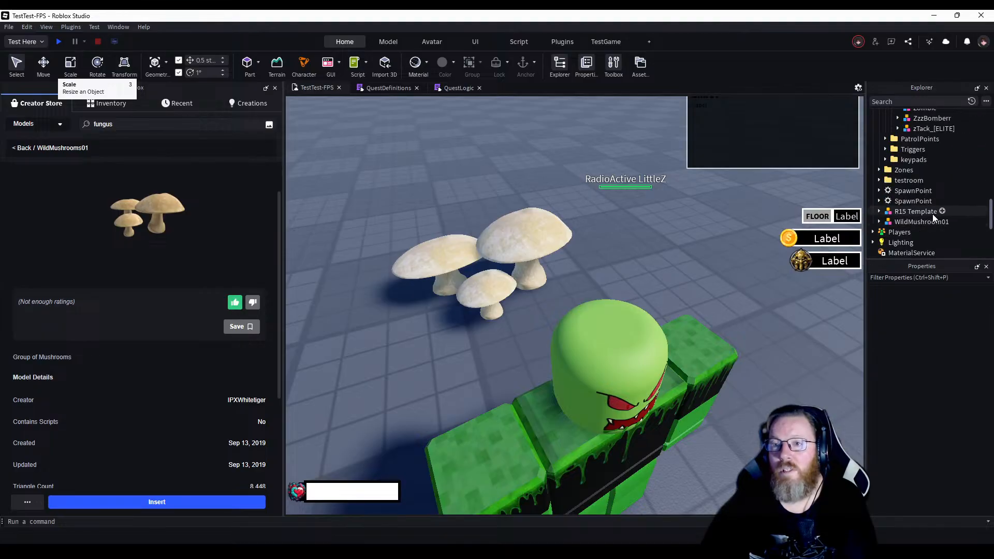
pyautogui.scroll(-3, 932, 213)
pyautogui.scroll(2, 933, 213)
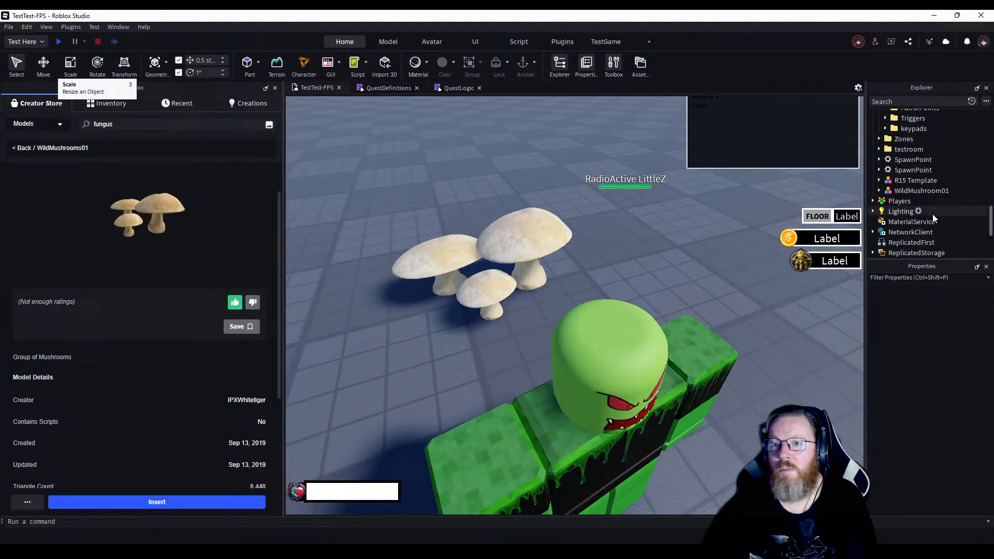
pyautogui.rightClick(917, 191)
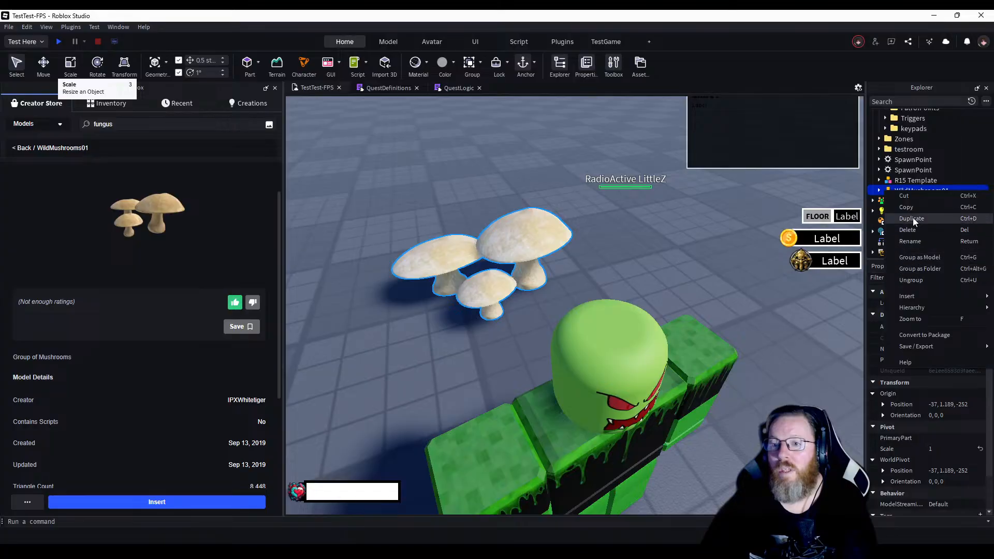
pyautogui.click(910, 196)
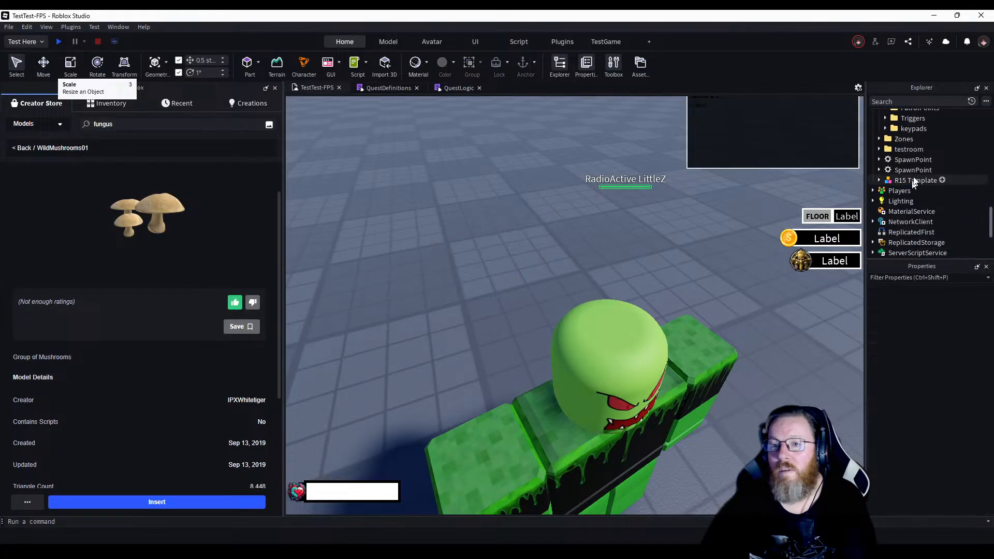
# Paste the cut mushroom model into the Head of LittleZ_RadioActive.
pyautogui.scroll(-5, 918, 160)
pyautogui.scroll(1, 920, 164)
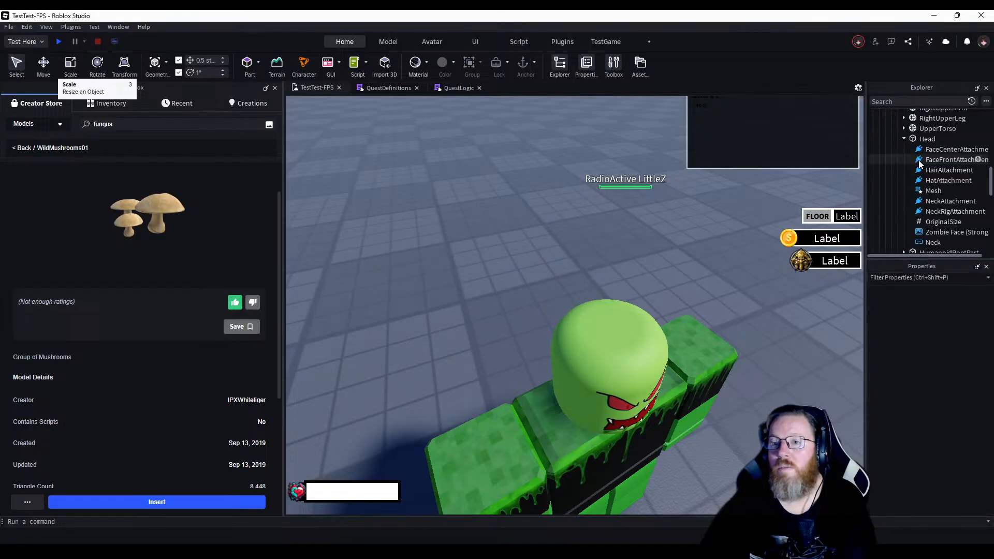
pyautogui.rightClick(927, 139)
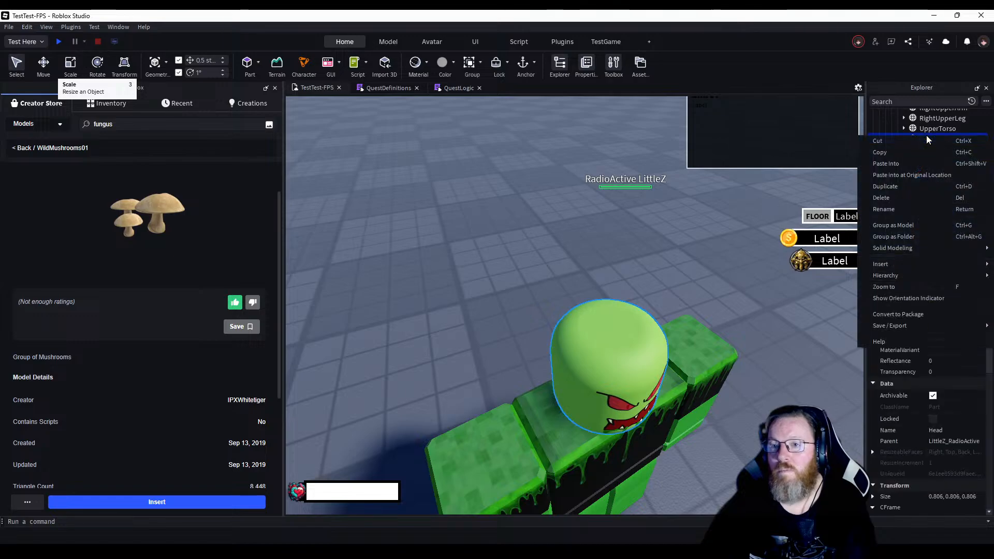
pyautogui.click(881, 164)
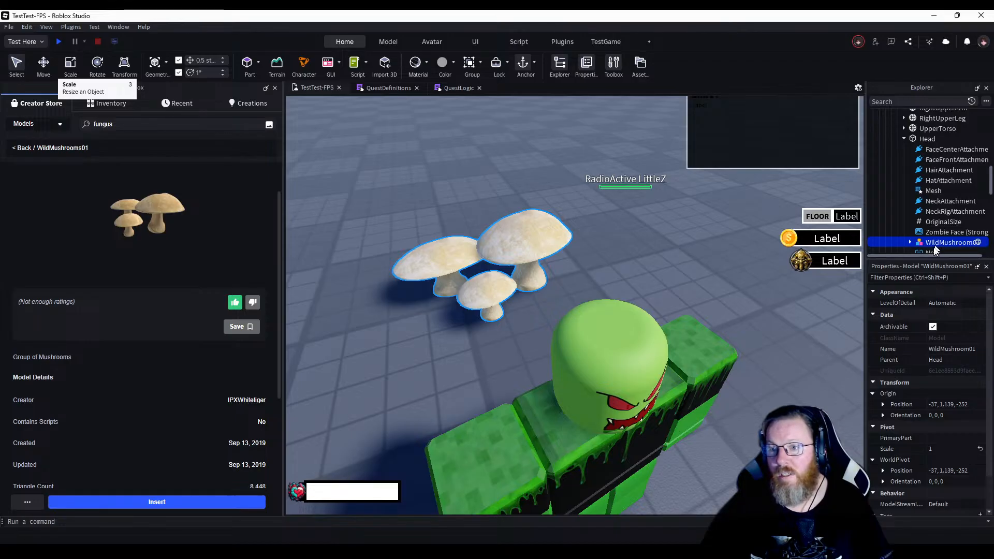
# Add a WeldConstraint inside the WildMushroom01 model and set its Part0 to the zombie's Head.
pyautogui.moveTo(933, 256); pyautogui.dragTo(973, 256)
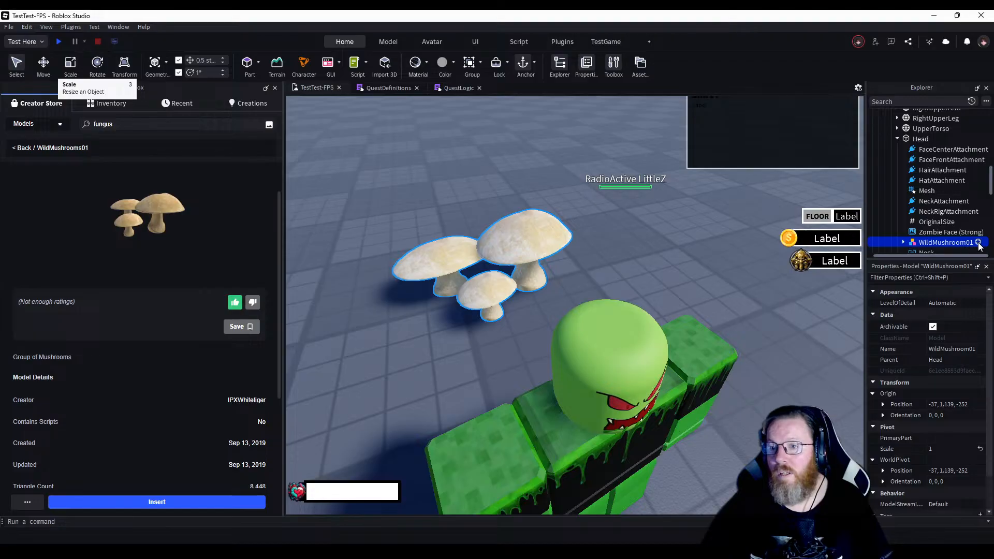
pyautogui.click(979, 242)
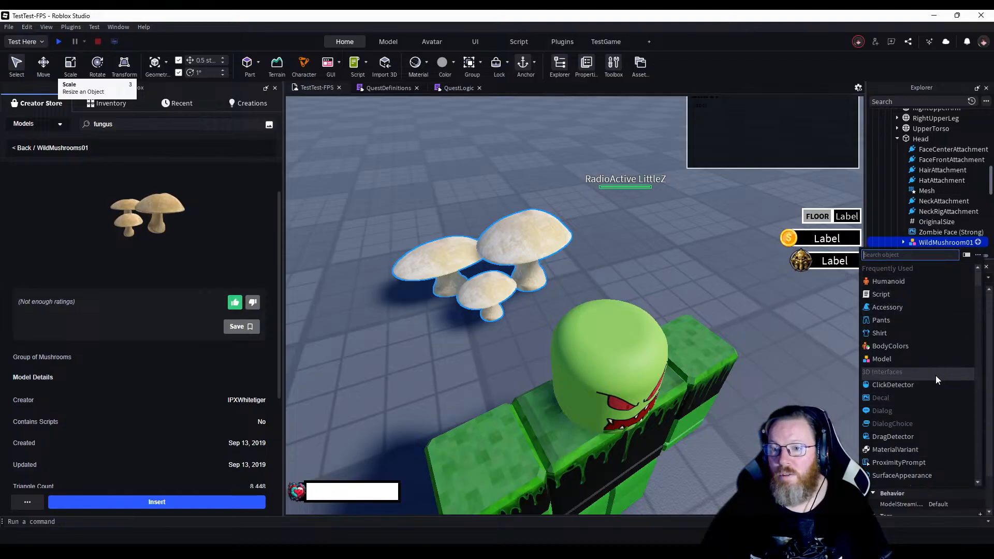
pyautogui.scroll(-5, 970, 393)
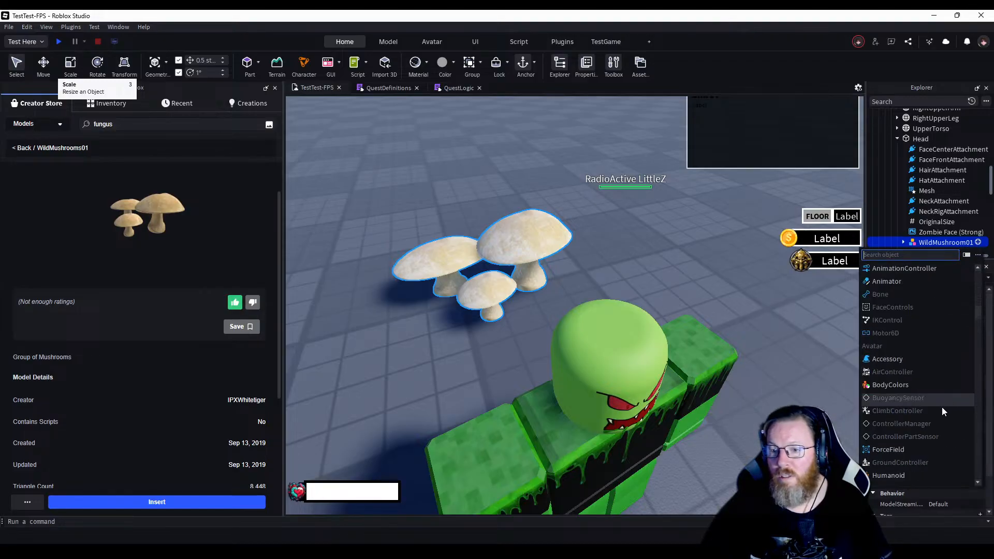
pyautogui.scroll(-10, 942, 407)
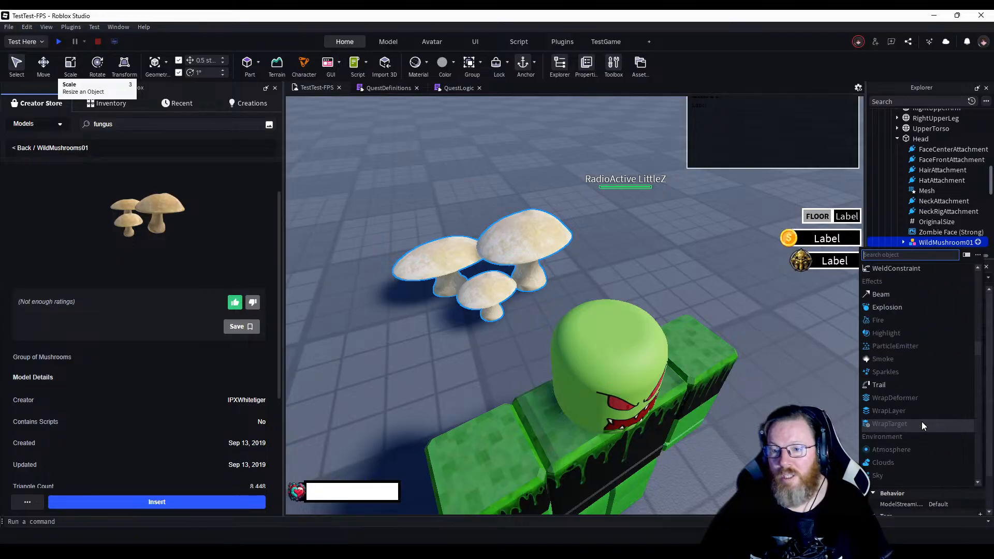
pyautogui.scroll(-8, 922, 421)
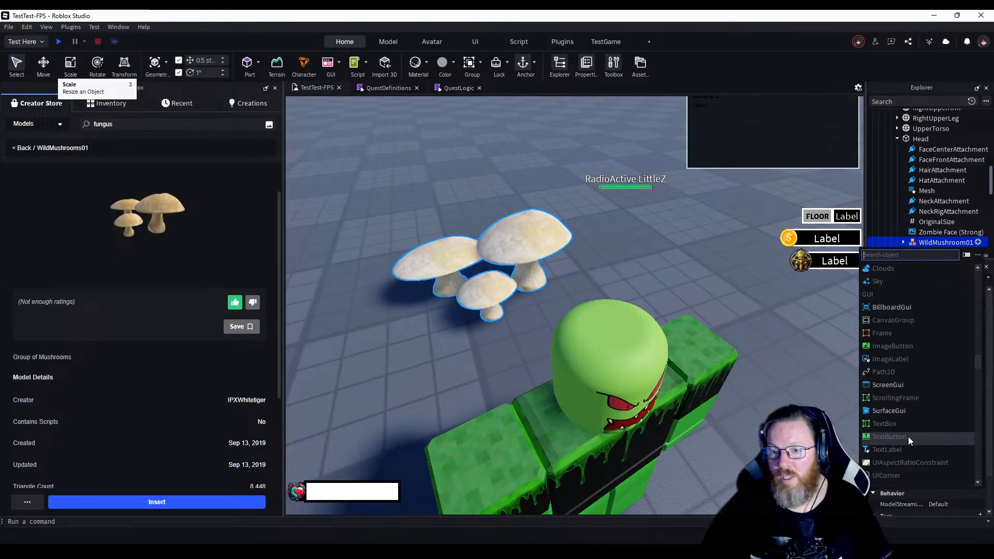
pyautogui.scroll(-8, 908, 437)
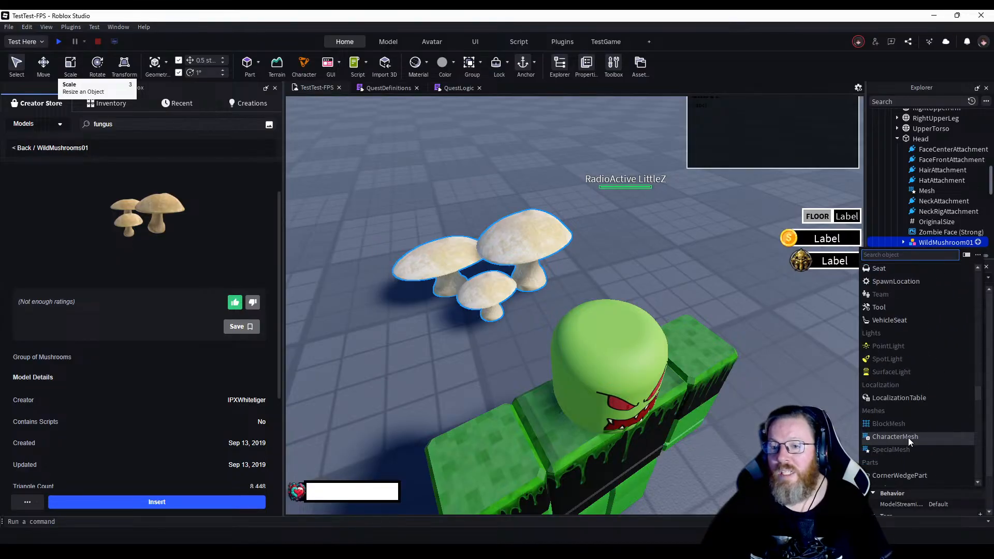
pyautogui.scroll(-1, 908, 437)
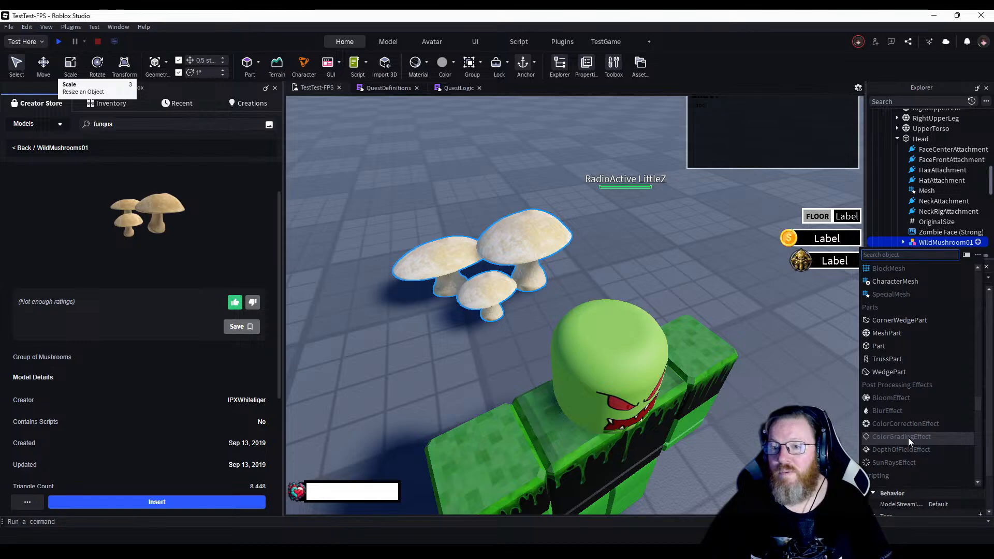
pyautogui.scroll(-4, 908, 437)
pyautogui.scroll(-8, 908, 437)
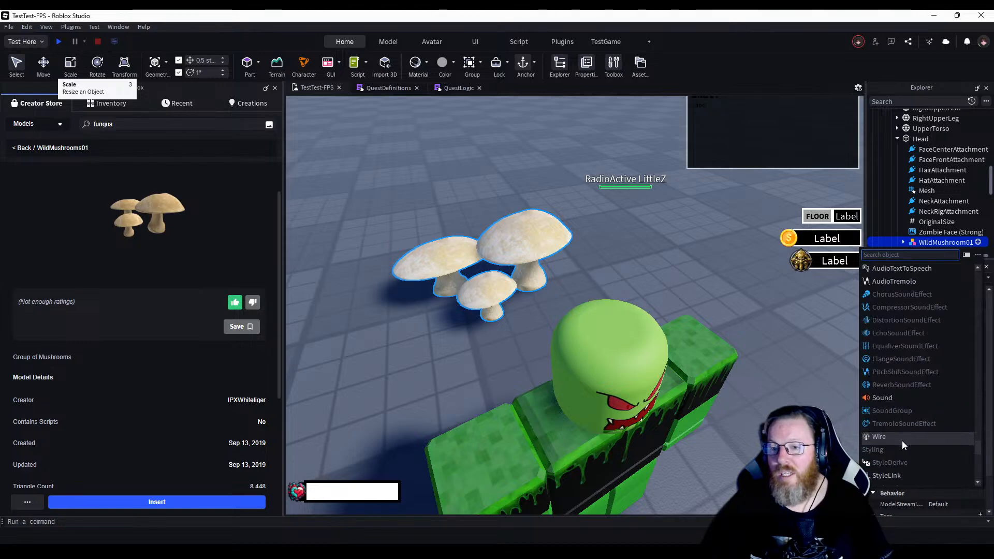
pyautogui.scroll(-6, 900, 441)
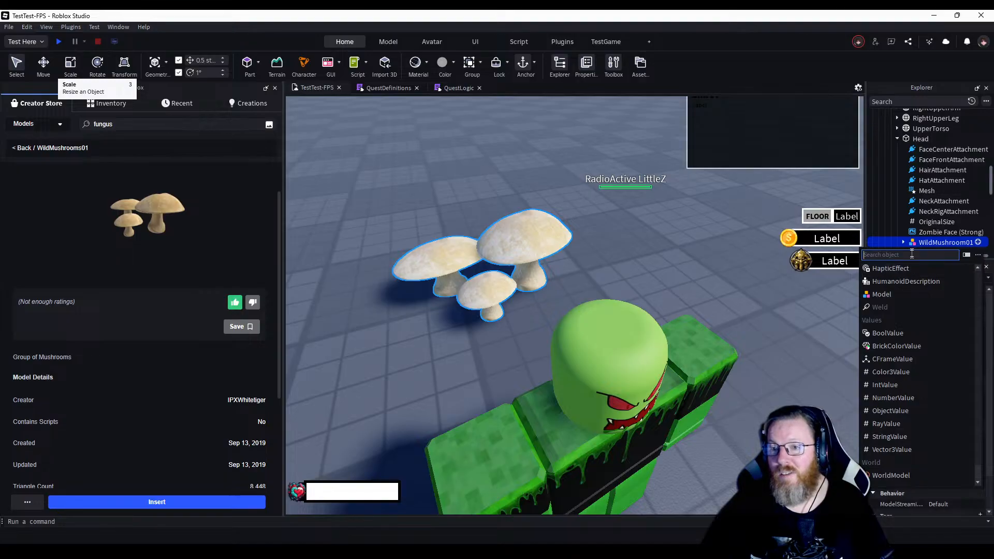
pyautogui.write('we')
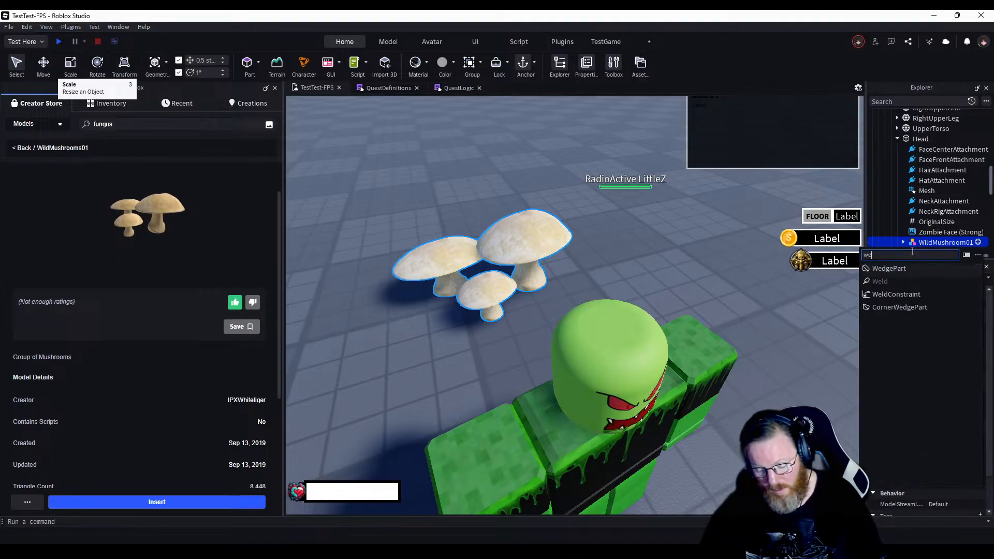
pyautogui.click(896, 293)
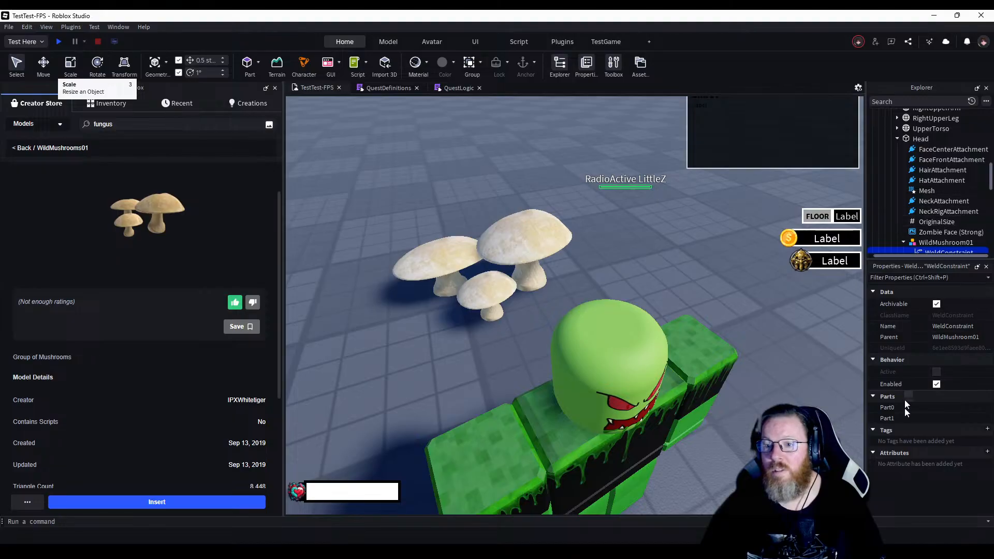
pyautogui.click(953, 408)
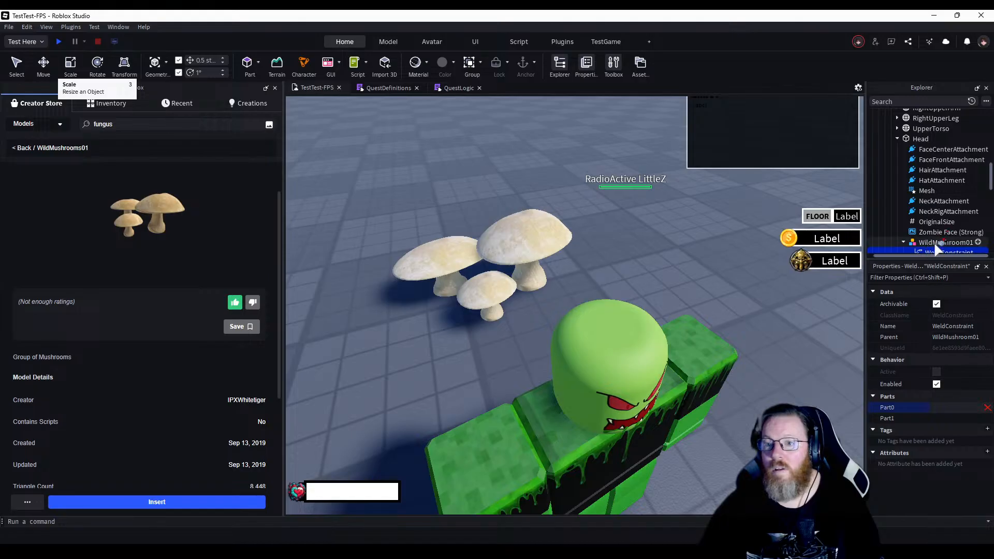
pyautogui.click(920, 139)
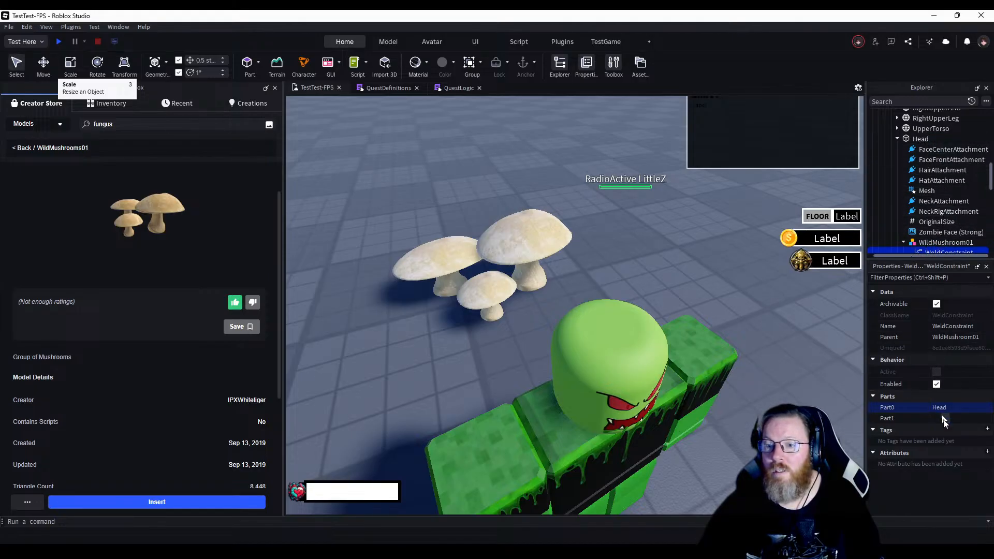
# Try the Large mushroom as the WeldConstraint's Part1, and clear that assignment again.
pyautogui.click(966, 419)
pyautogui.click(973, 419)
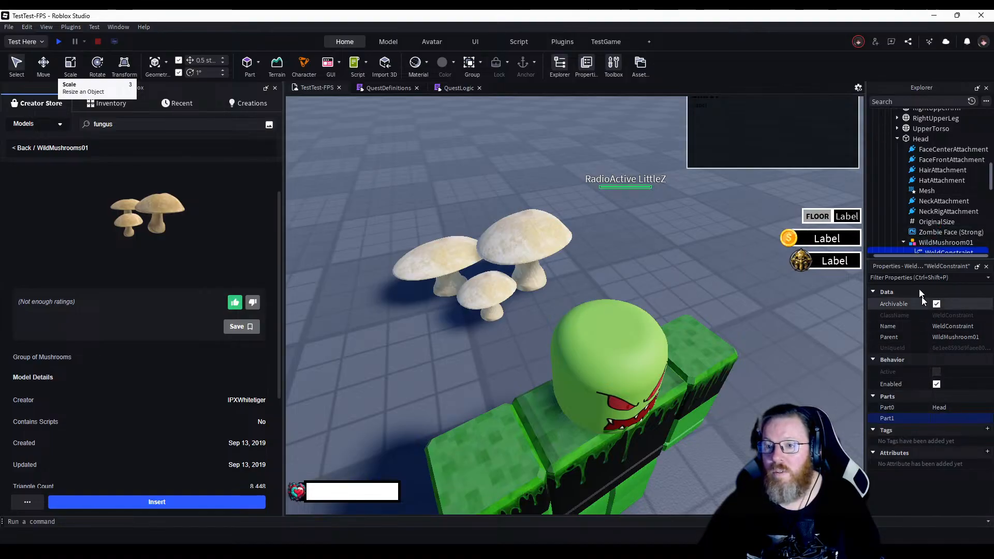
pyautogui.scroll(-1, 932, 219)
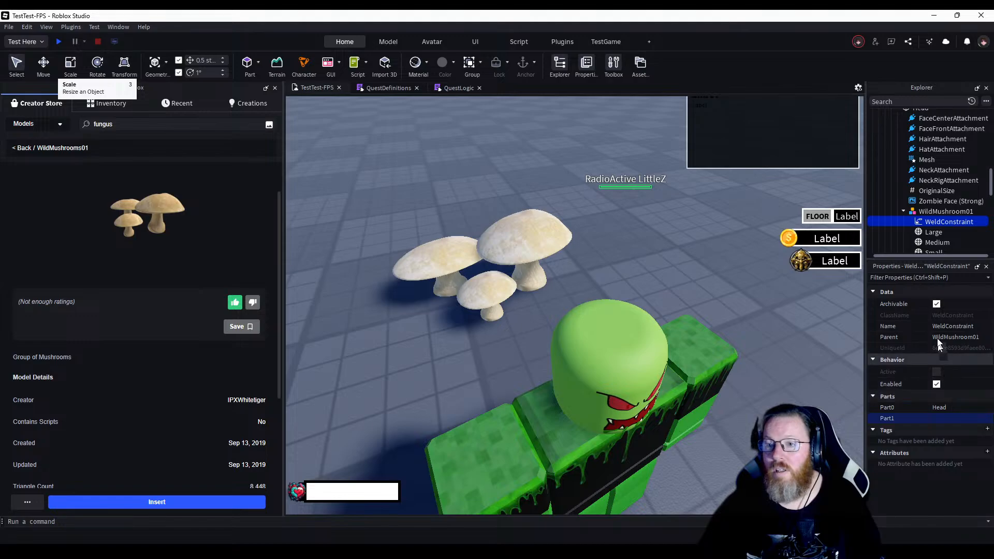
pyautogui.click(947, 417)
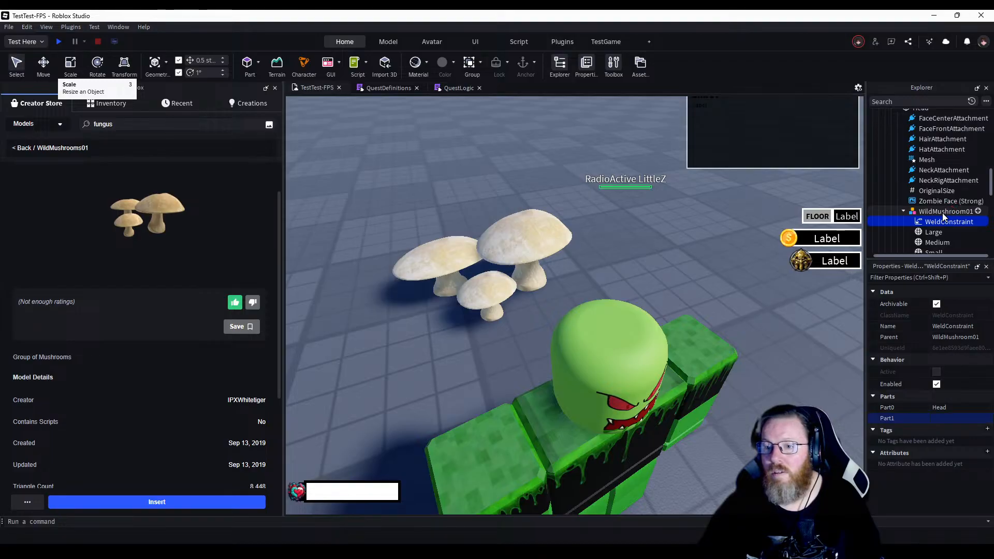
pyautogui.click(943, 417)
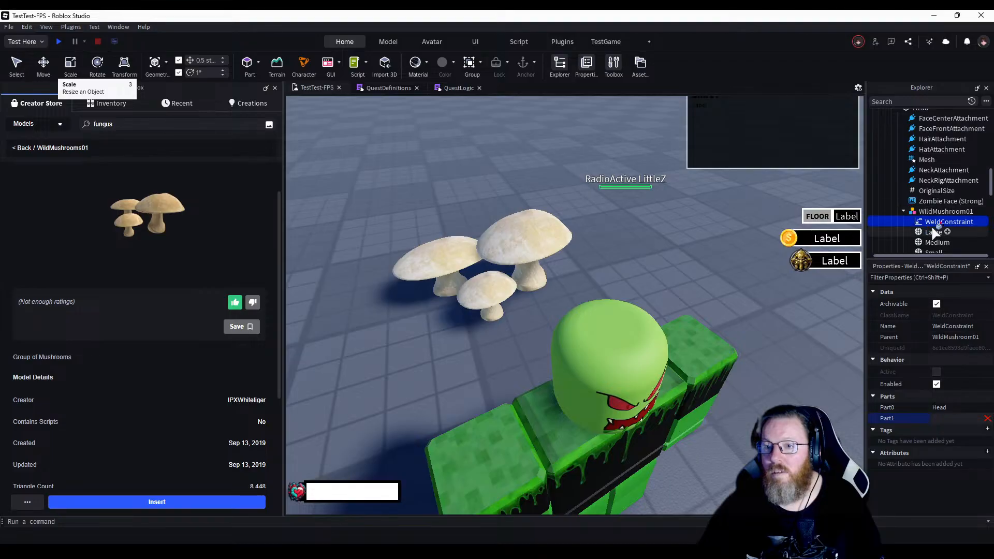
pyautogui.scroll(-3, 934, 231)
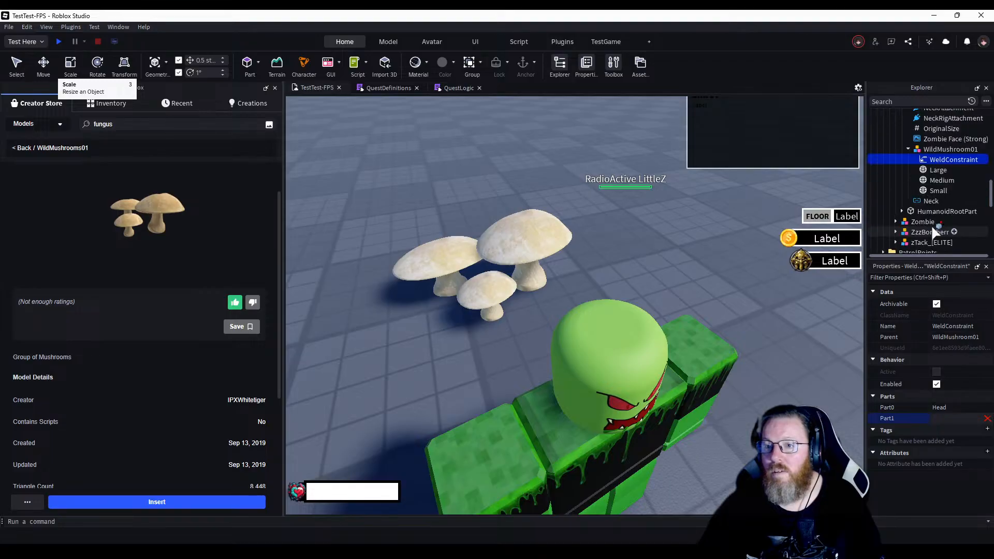
pyautogui.click(936, 171)
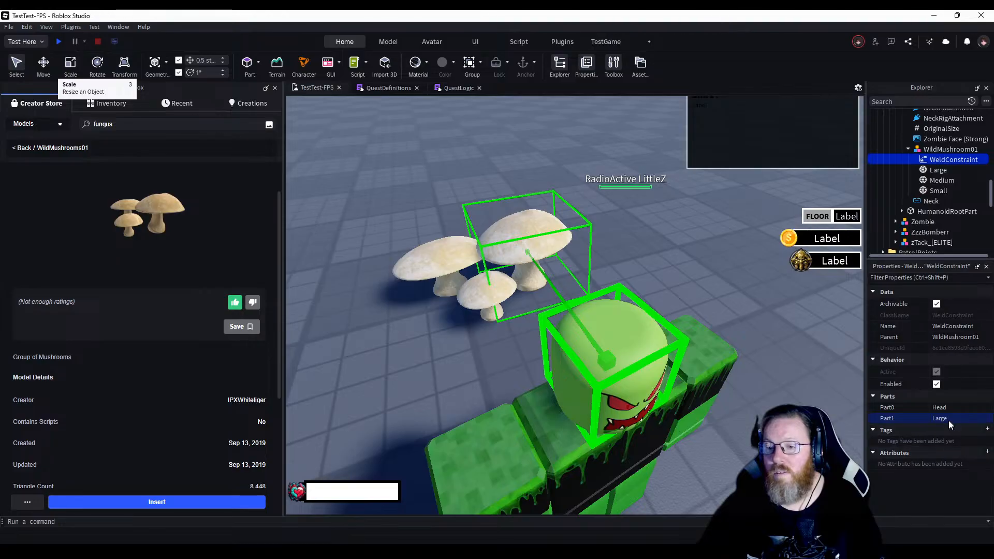
pyautogui.click(986, 418)
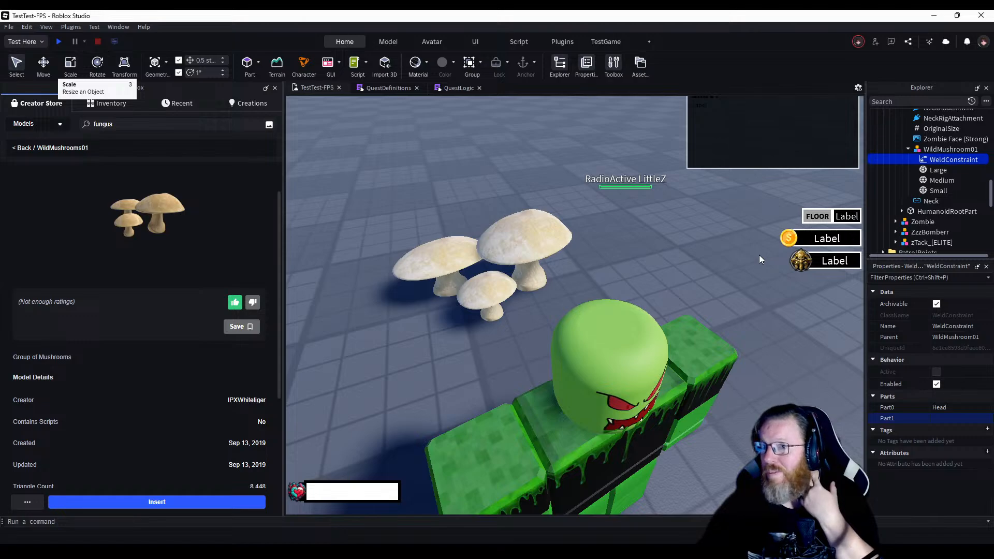
# Move the WeldConstraint into the Large mushroom part, and place a duplicate of it in the Medium part.
pyautogui.click(936, 170)
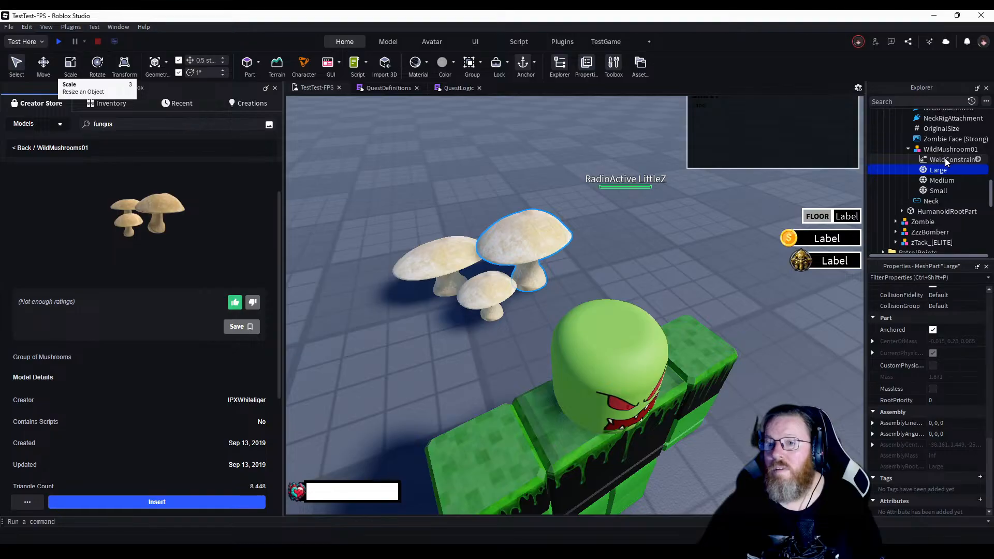
pyautogui.moveTo(945, 157); pyautogui.dragTo(941, 170)
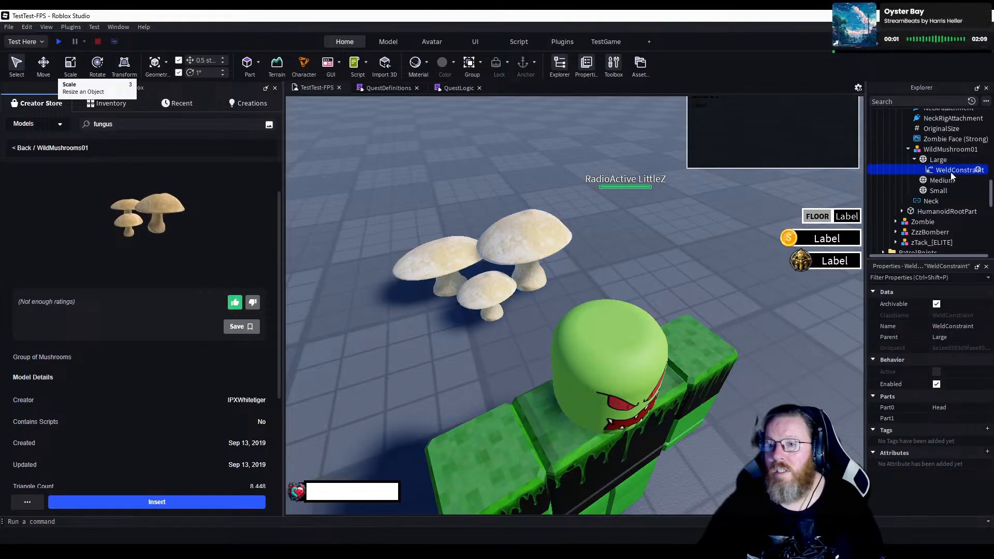
pyautogui.rightClick(951, 174)
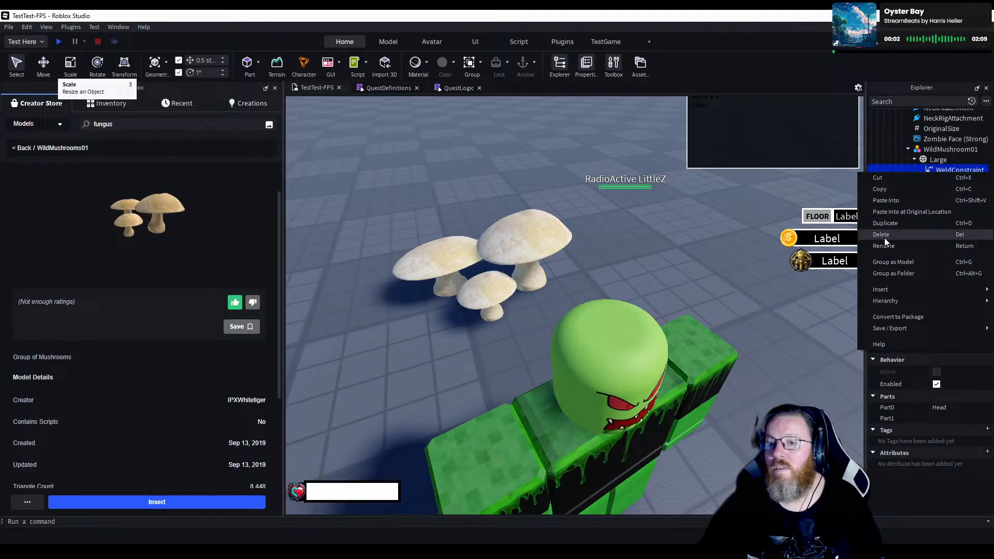
pyautogui.click(886, 221)
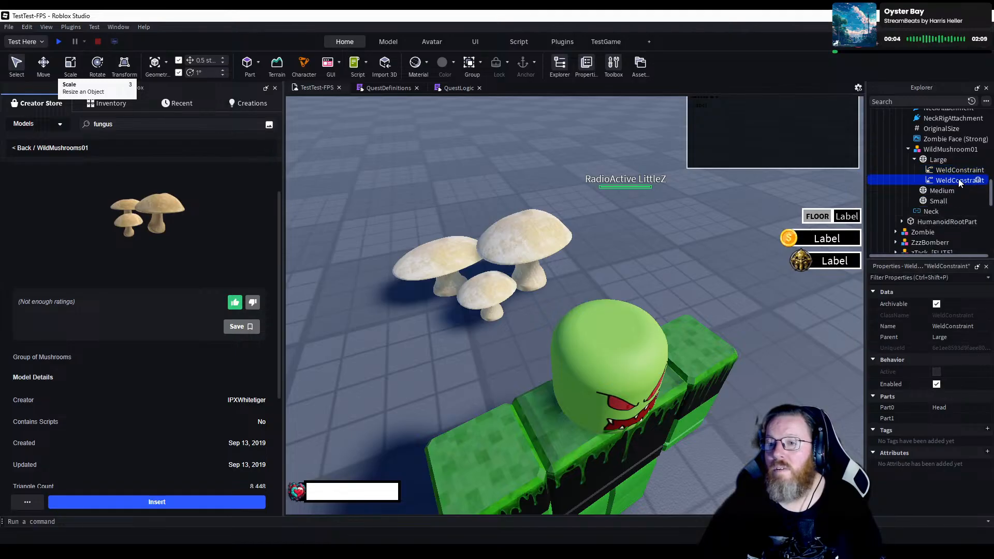
pyautogui.moveTo(953, 188); pyautogui.dragTo(952, 189)
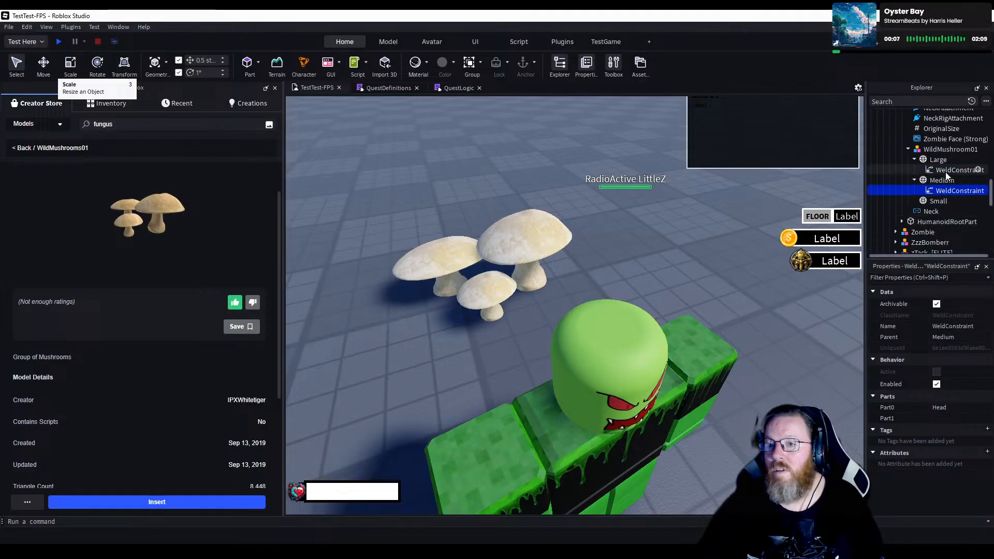
# Place a duplicate of the Large part's WeldConstraint in the Small mushroom part and set its Part1 to Small.
pyautogui.rightClick(945, 172)
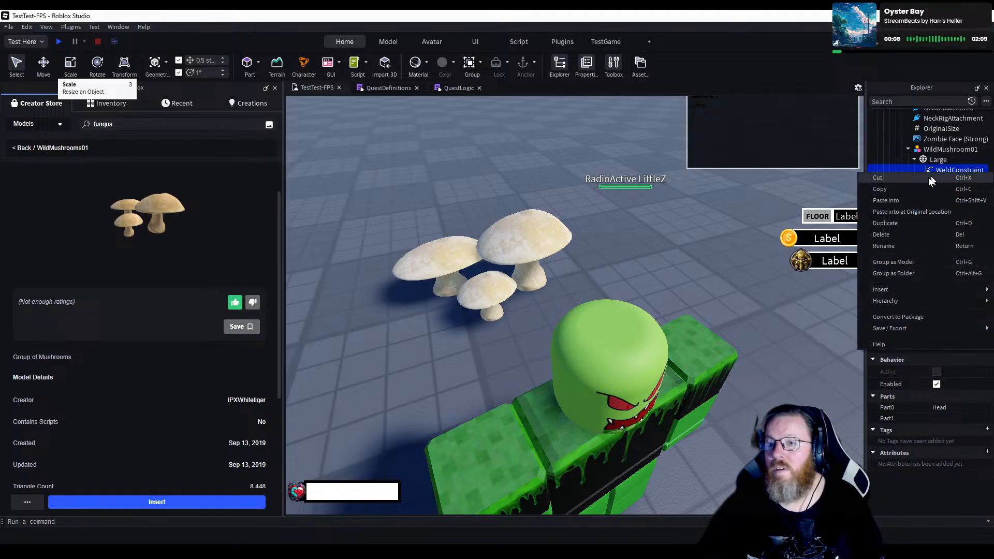
pyautogui.click(895, 227)
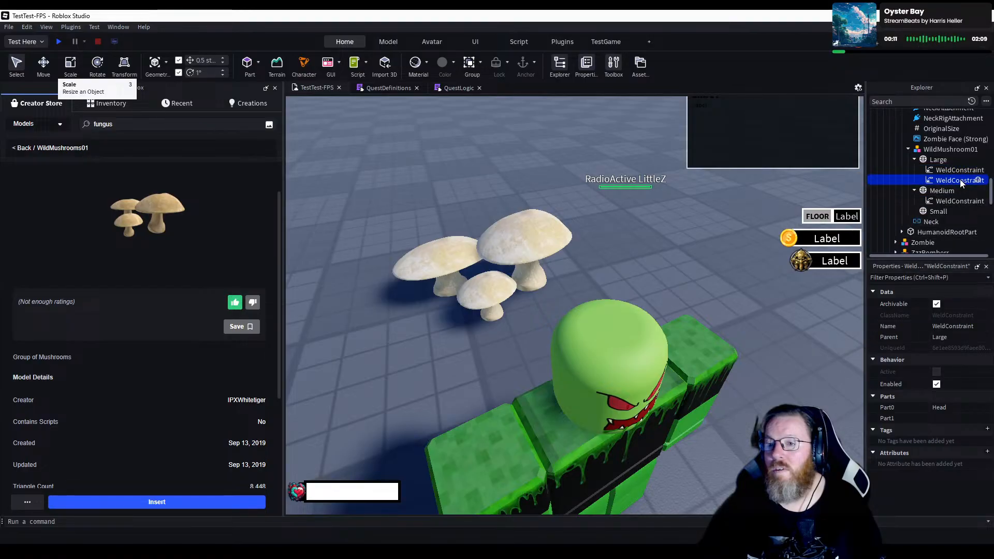
pyautogui.moveTo(960, 179); pyautogui.dragTo(949, 210)
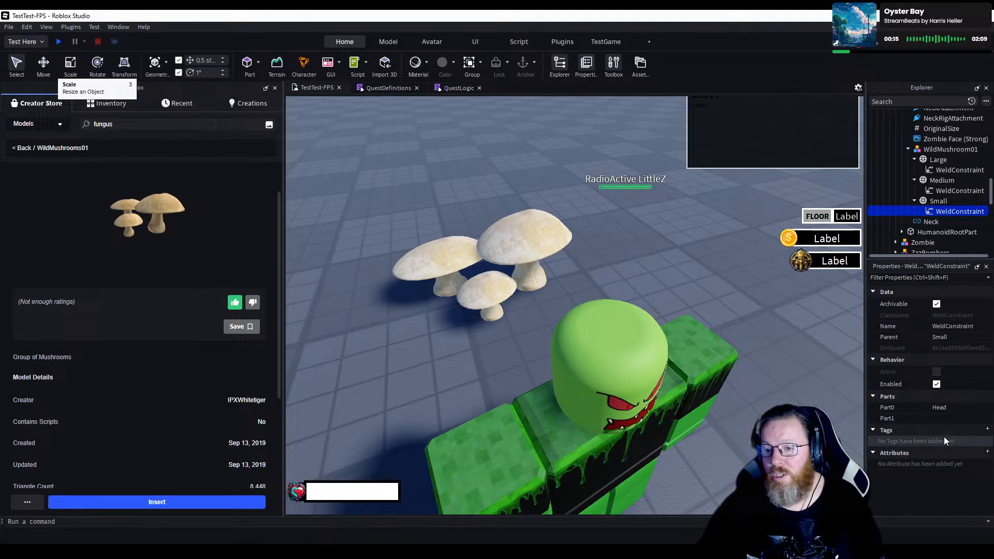
pyautogui.click(949, 417)
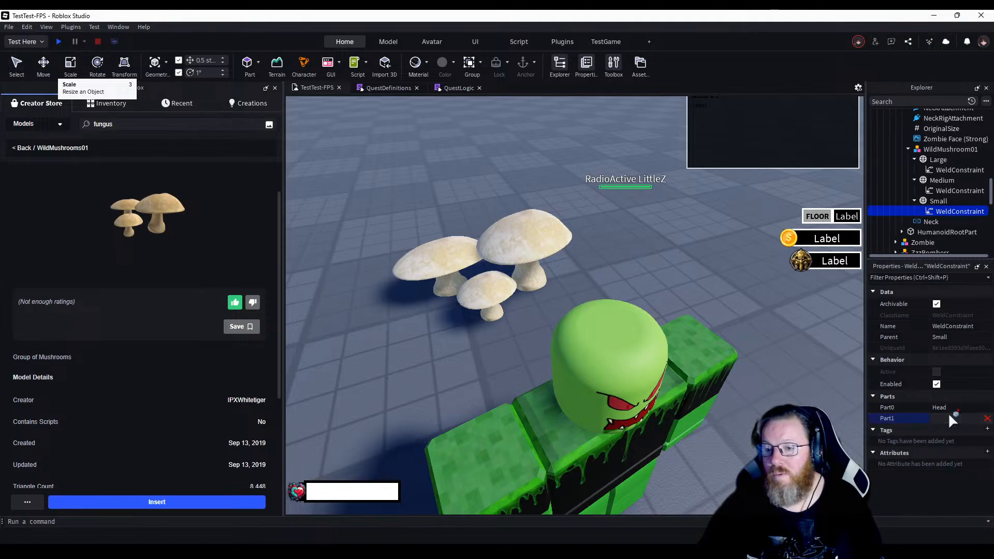
pyautogui.click(937, 201)
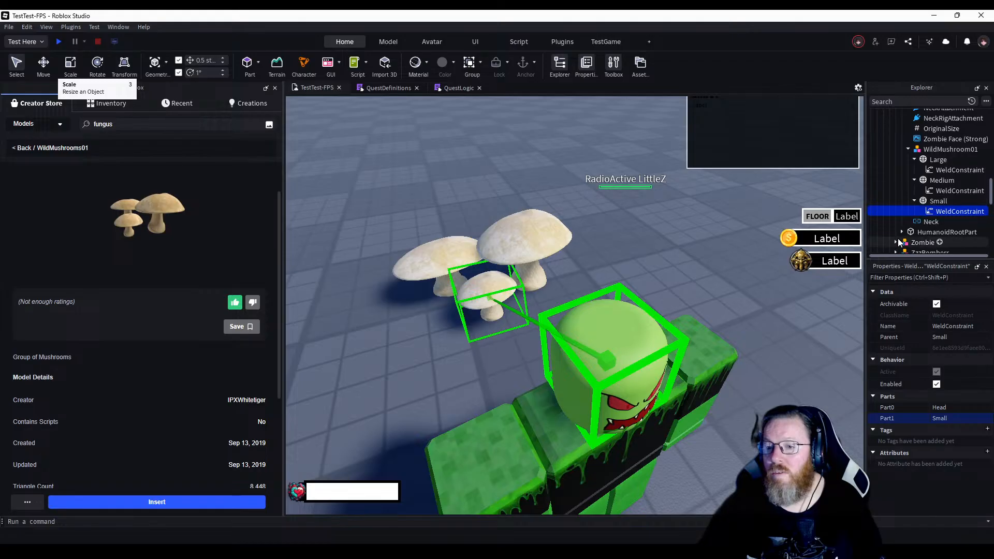
# Set Part1 of the Medium and Large mushrooms' WeldConstraints to Medium and Large respectively.
pyautogui.click(945, 192)
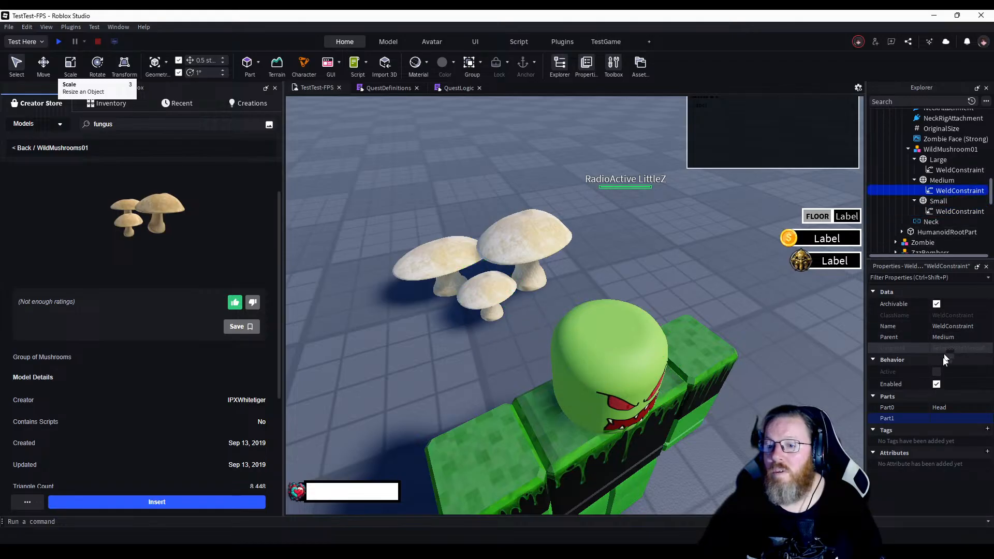
pyautogui.click(952, 419)
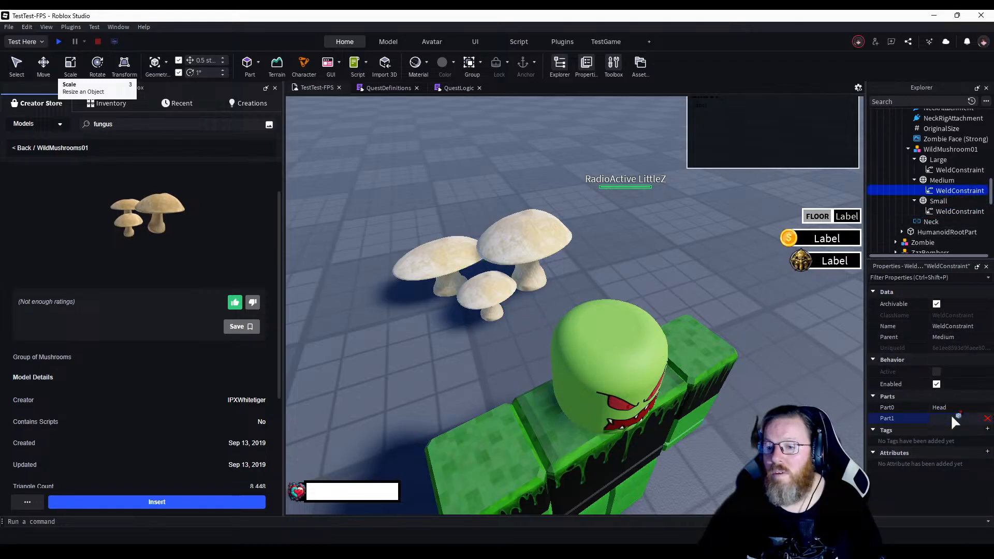
pyautogui.click(942, 180)
pyautogui.click(945, 171)
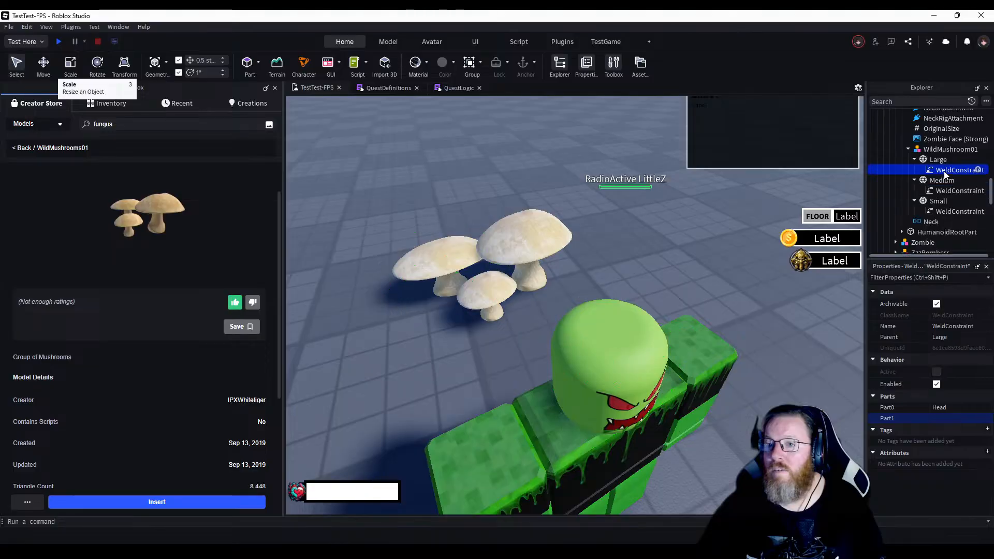
pyautogui.click(947, 417)
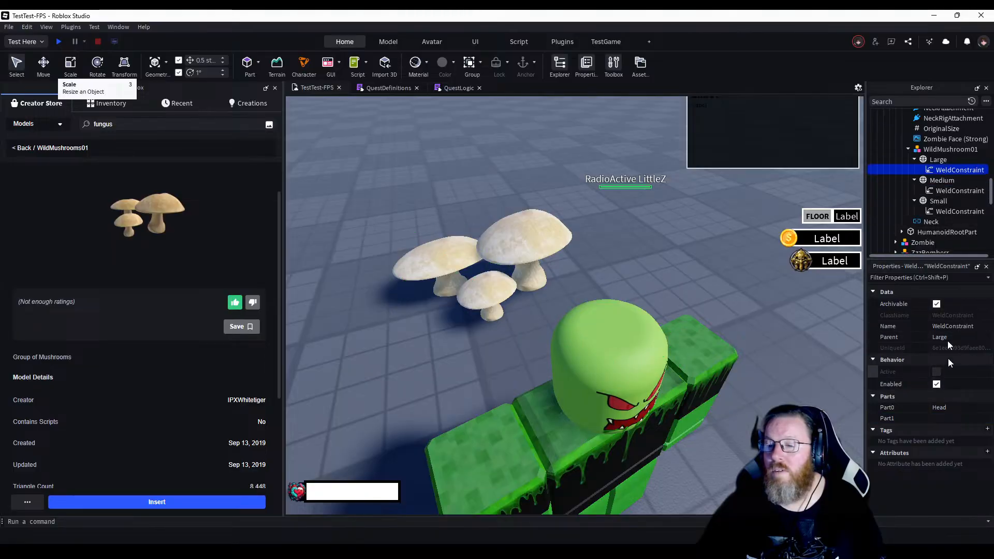
pyautogui.click(938, 160)
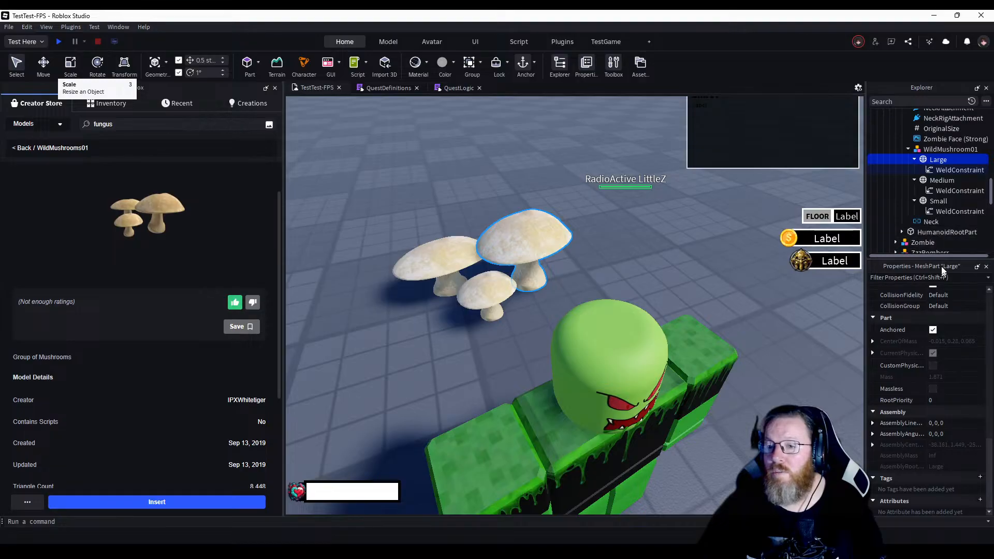
pyautogui.click(943, 173)
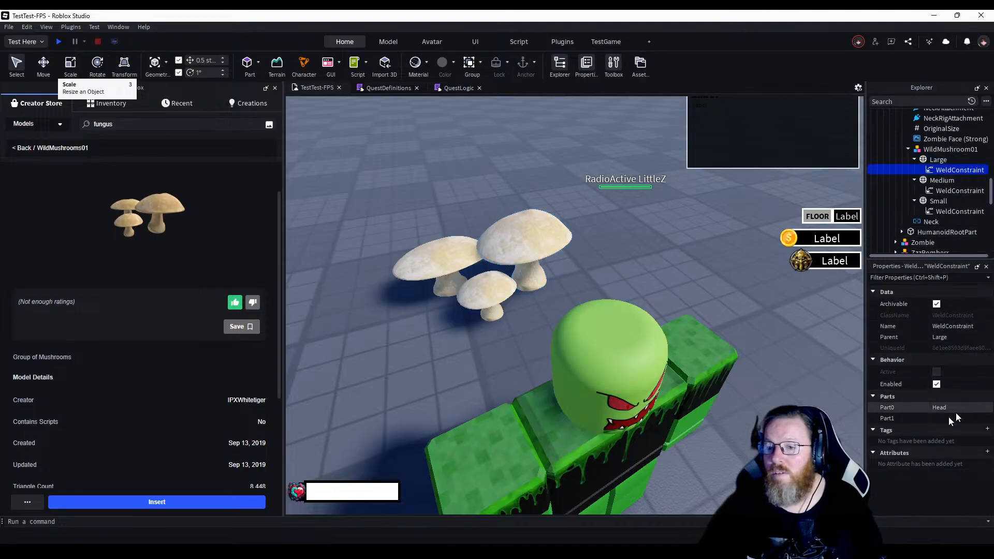
pyautogui.click(932, 417)
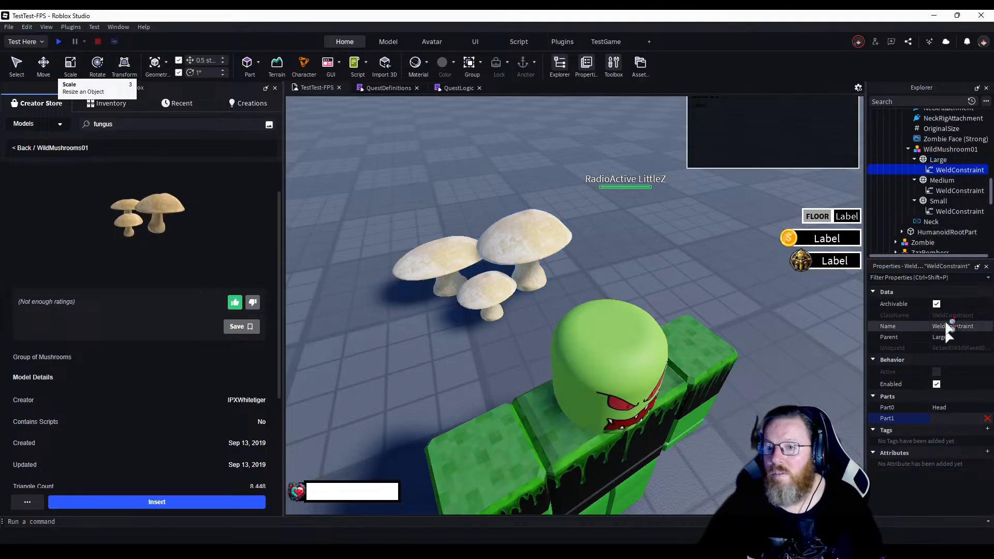
pyautogui.click(942, 162)
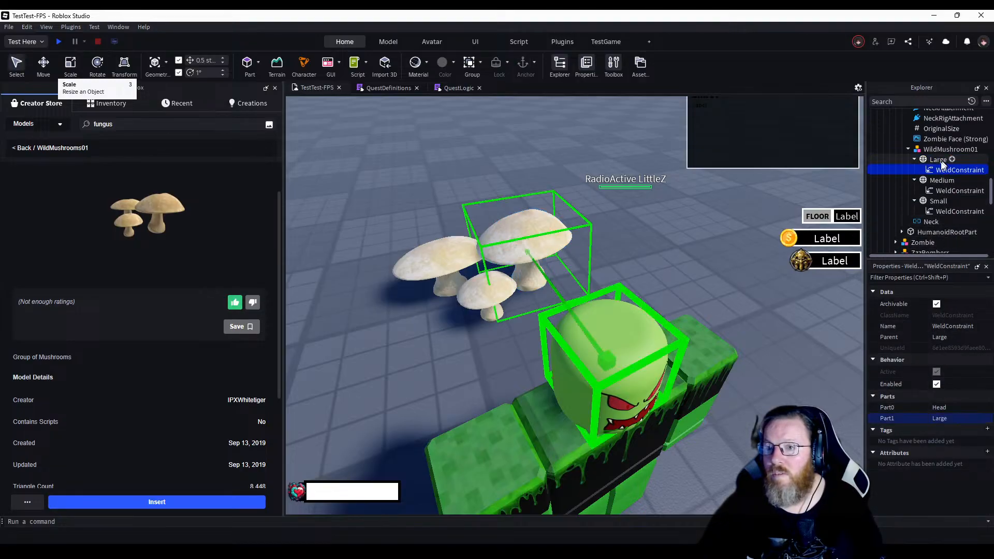
# Move the whole WildMushroom01 model about 6.35 studs sideways to the zombie and raise it about 3.88 studs to head height.
pyautogui.click(700, 238)
pyautogui.moveTo(446, 222); pyautogui.dragTo(446, 221, button='right')
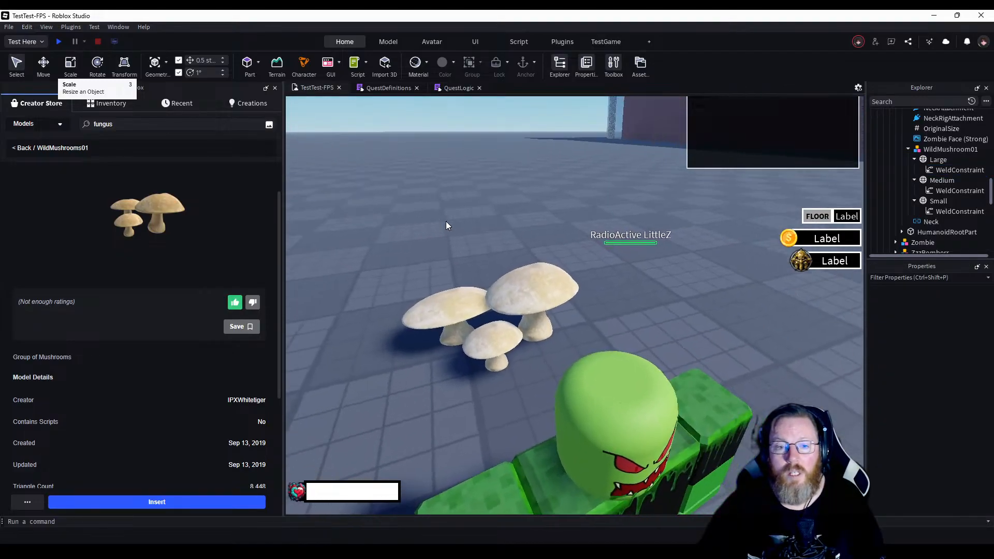
pyautogui.click(937, 159)
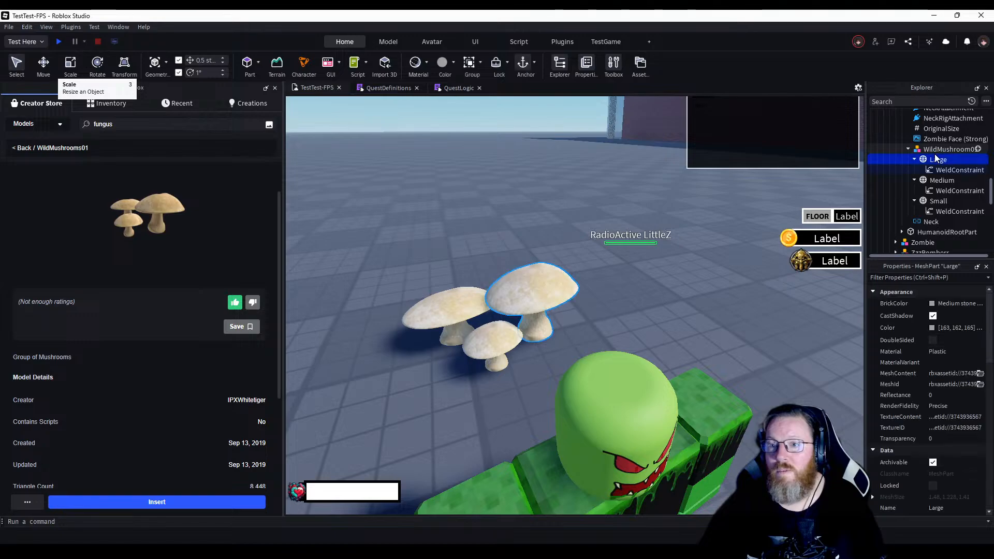
pyautogui.click(937, 147)
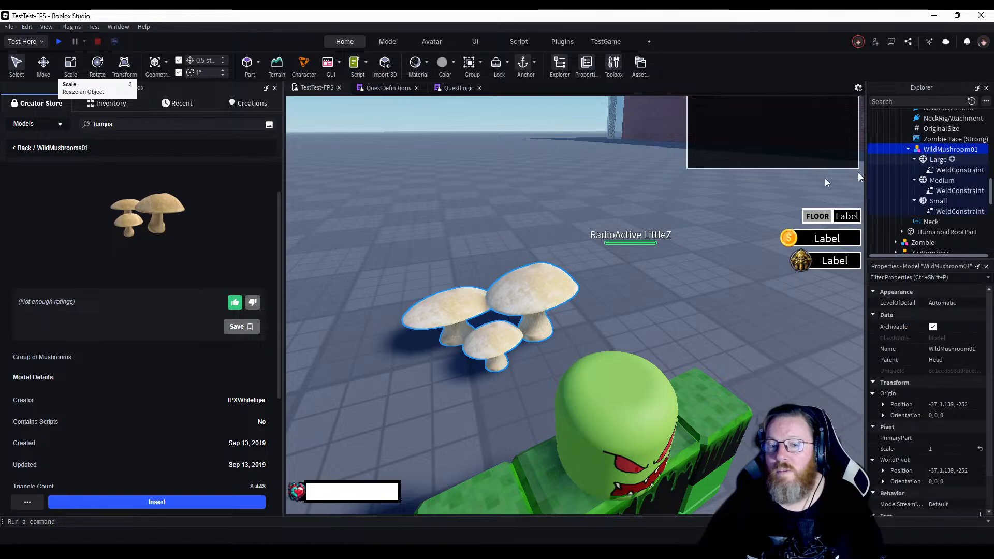
pyautogui.moveTo(449, 175); pyautogui.dragTo(448, 175, button='right')
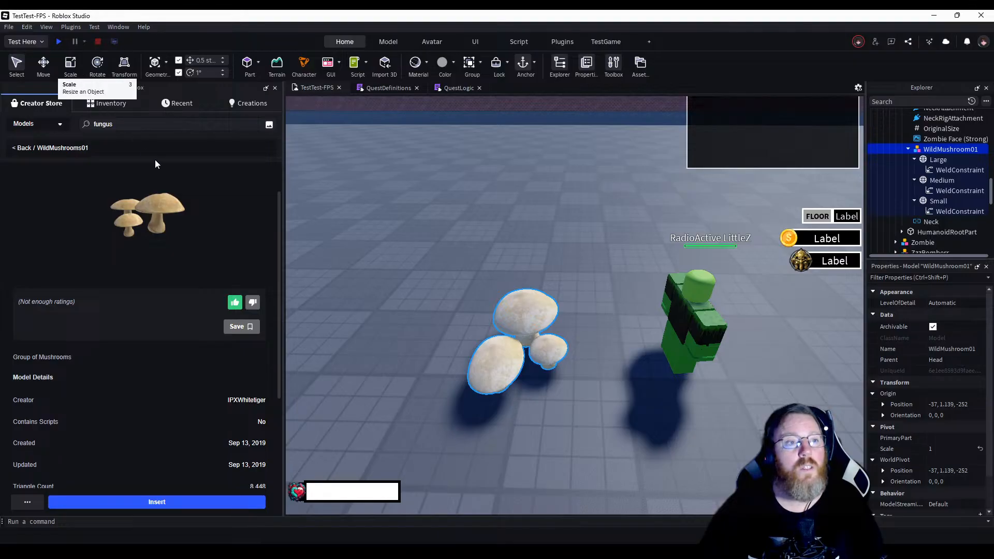
pyautogui.click(46, 63)
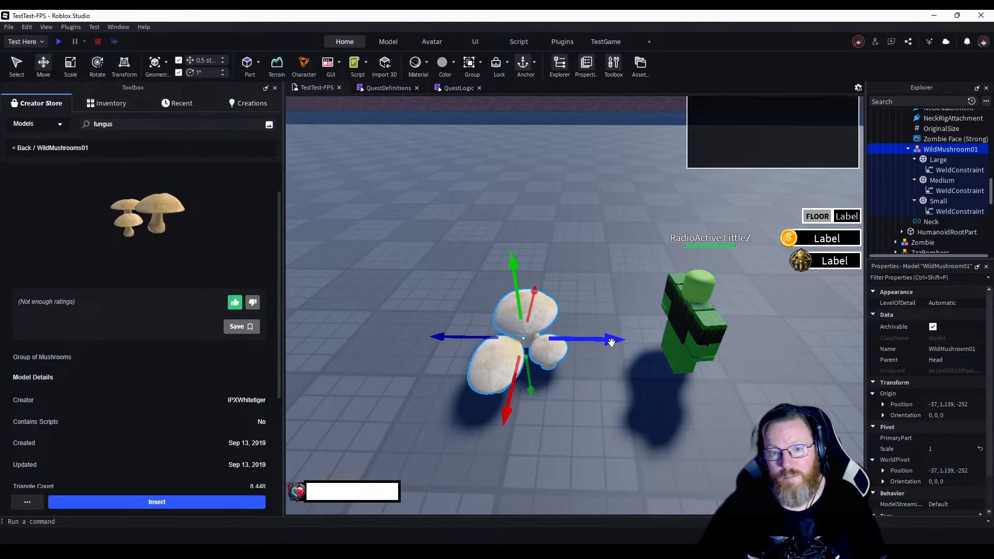
pyautogui.moveTo(611, 342); pyautogui.dragTo(775, 325)
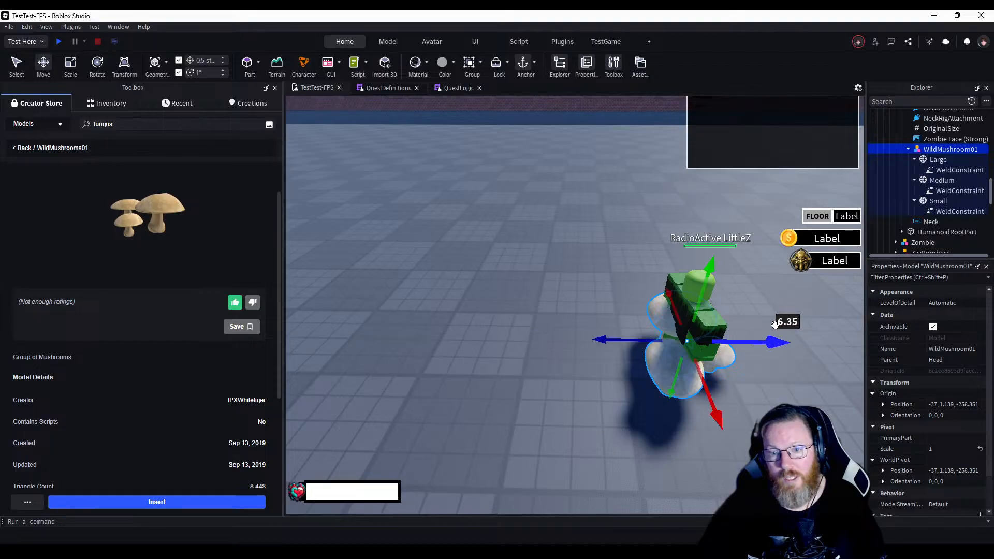
pyautogui.moveTo(710, 266); pyautogui.dragTo(721, 162)
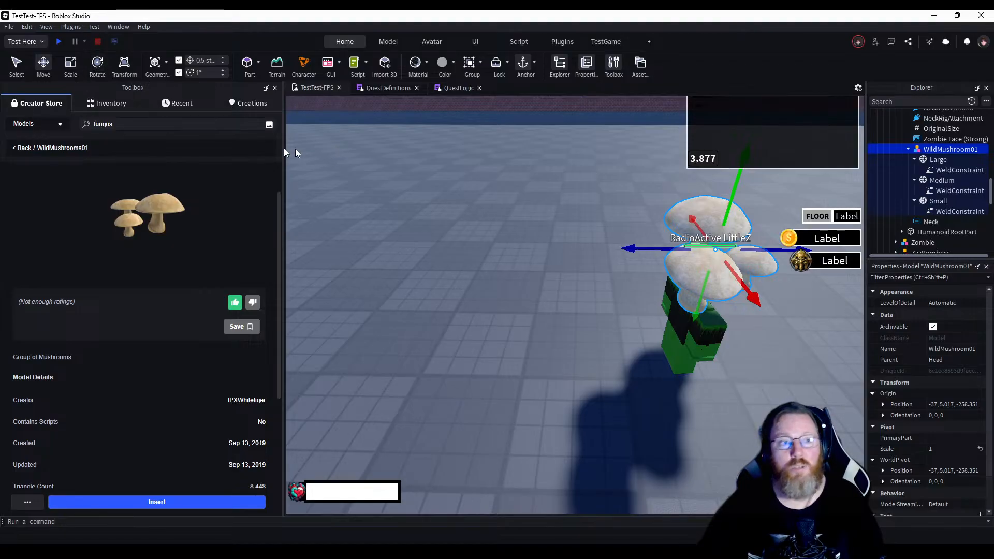
# Scale the WildMushroom01 model down to about 0.136.
pyautogui.click(76, 68)
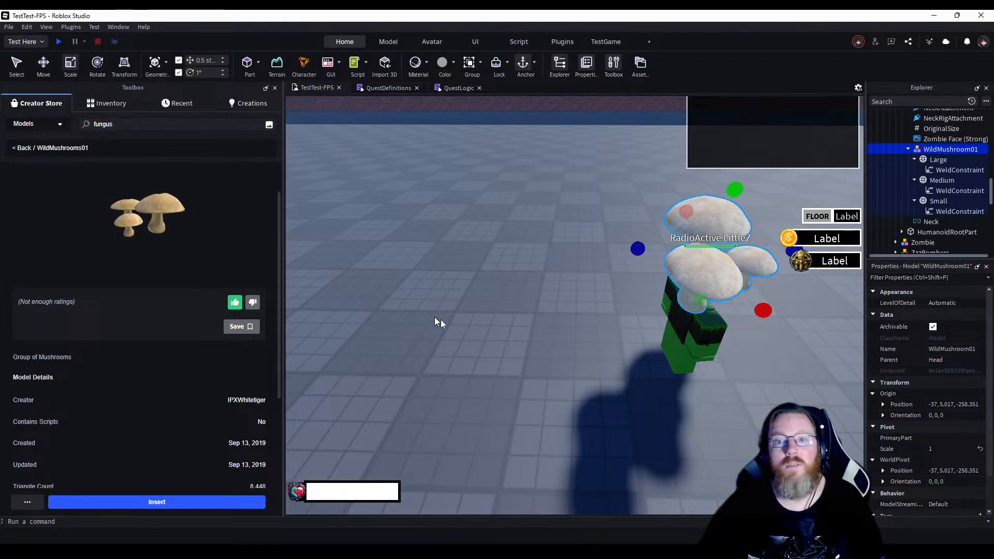
pyautogui.moveTo(474, 327); pyautogui.dragTo(473, 326, button='right')
pyautogui.scroll(3, 475, 327)
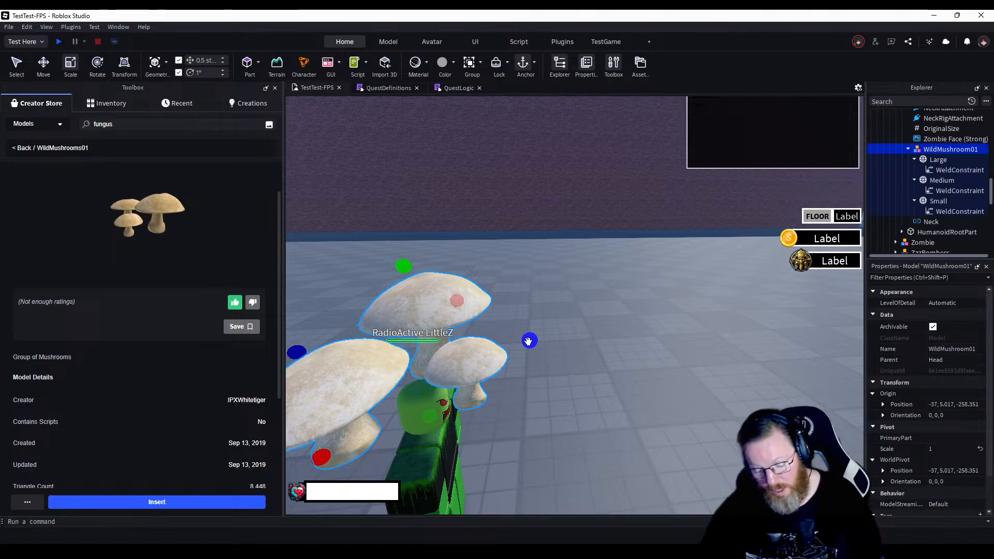
pyautogui.hotkey('ctrl', '1')
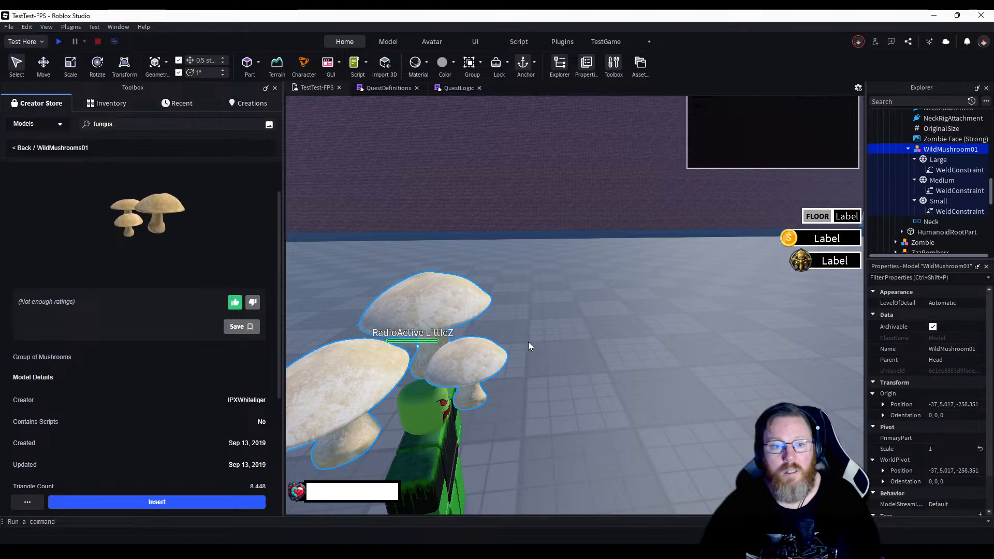
pyautogui.hotkey('ctrl', '3')
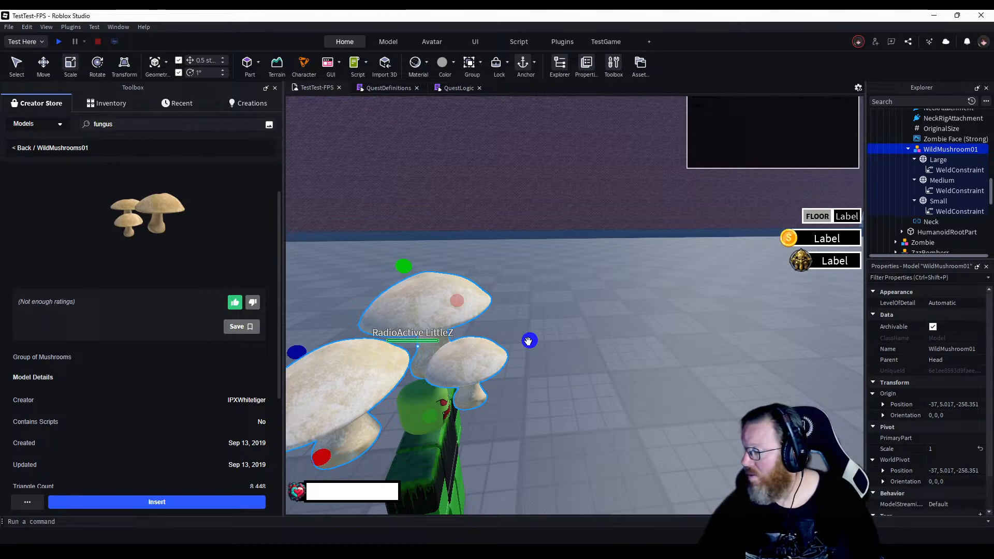
pyautogui.moveTo(528, 341); pyautogui.dragTo(367, 350)
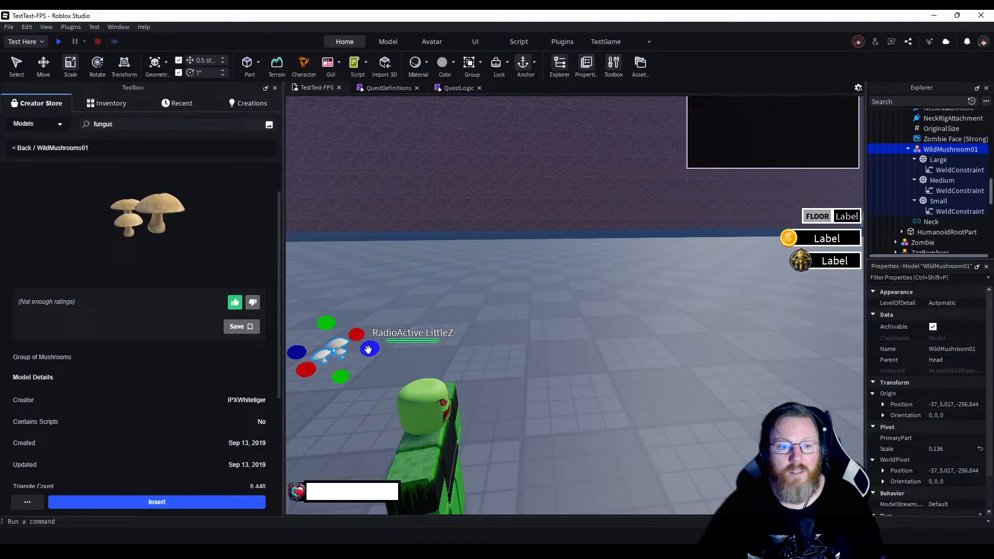
# Move the shrunken mushrooms about 1.46 studs over the zombie's head and lower them about 0.8 studs onto it.
pyautogui.click(44, 67)
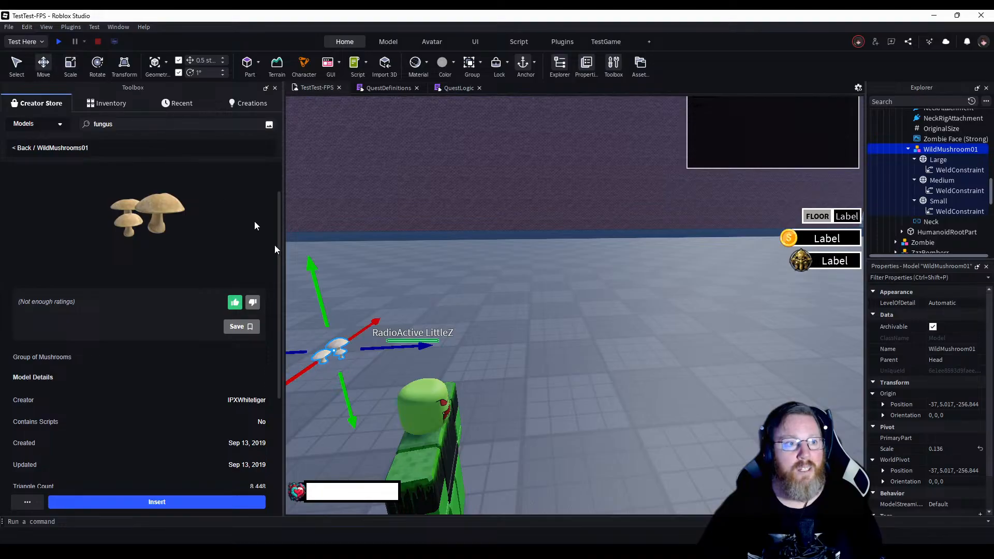
pyautogui.moveTo(421, 347); pyautogui.dragTo(510, 351)
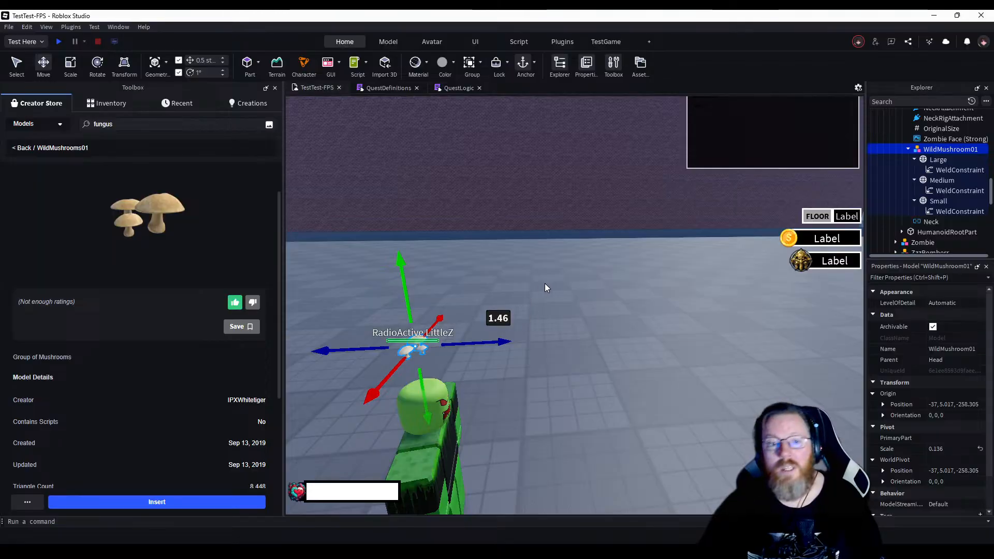
pyautogui.moveTo(545, 284); pyautogui.dragTo(544, 282, button='right')
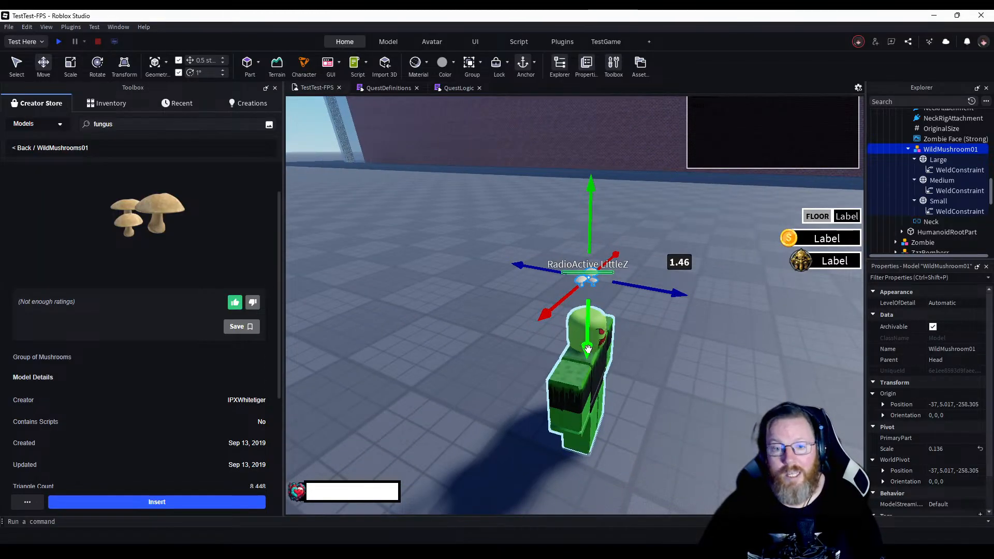
pyautogui.moveTo(588, 339); pyautogui.dragTo(590, 378)
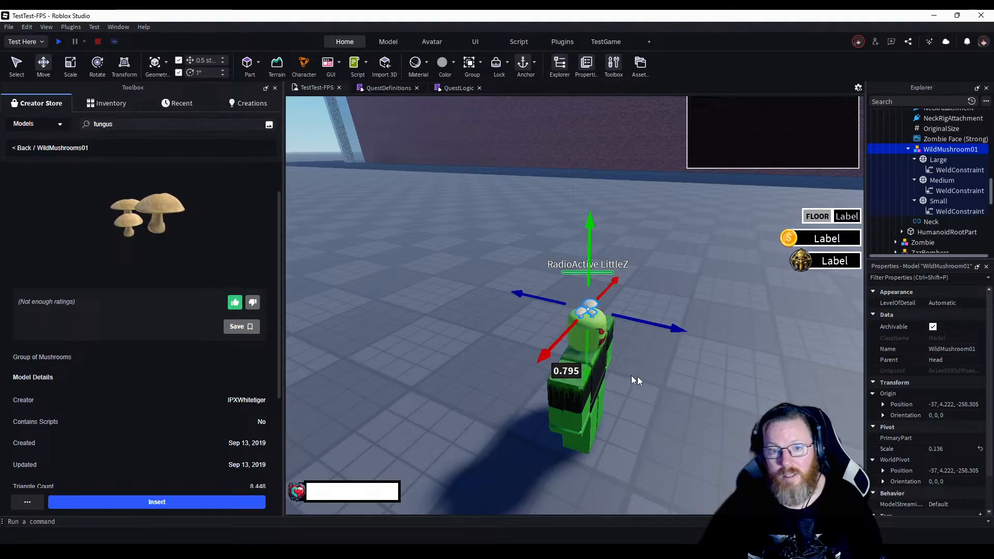
# From the zombie's front, shift the mushrooms about 0.15 studs sideways and lower them about 0.07 studs into the head.
pyautogui.press('d')
pyautogui.moveTo(664, 392); pyautogui.dragTo(665, 392, button='right')
pyautogui.press('w')
pyautogui.press('s')
pyautogui.press('w')
pyautogui.press('s')
pyautogui.press('w')
pyautogui.press('w')
pyautogui.press('s')
pyautogui.press('w')
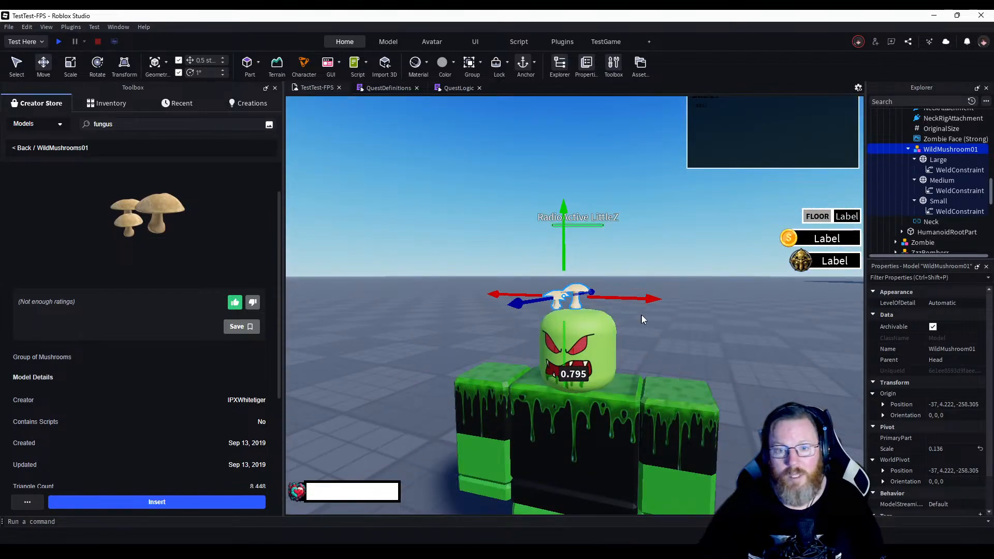
pyautogui.moveTo(647, 302)
pyautogui.mouseDown()
pyautogui.moveTo(678, 299)
pyautogui.moveTo(658, 299)
pyautogui.mouseUp()
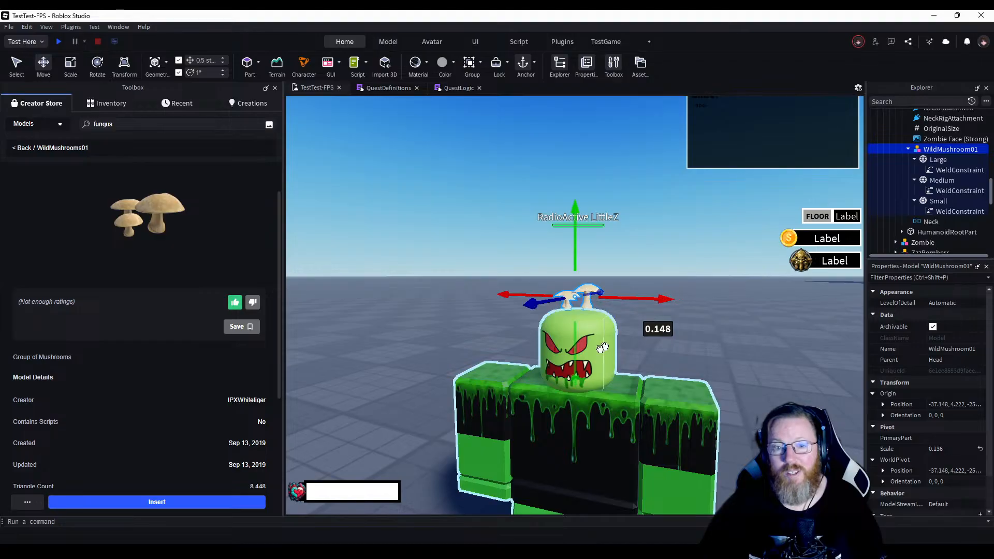
pyautogui.moveTo(573, 379); pyautogui.dragTo(571, 384)
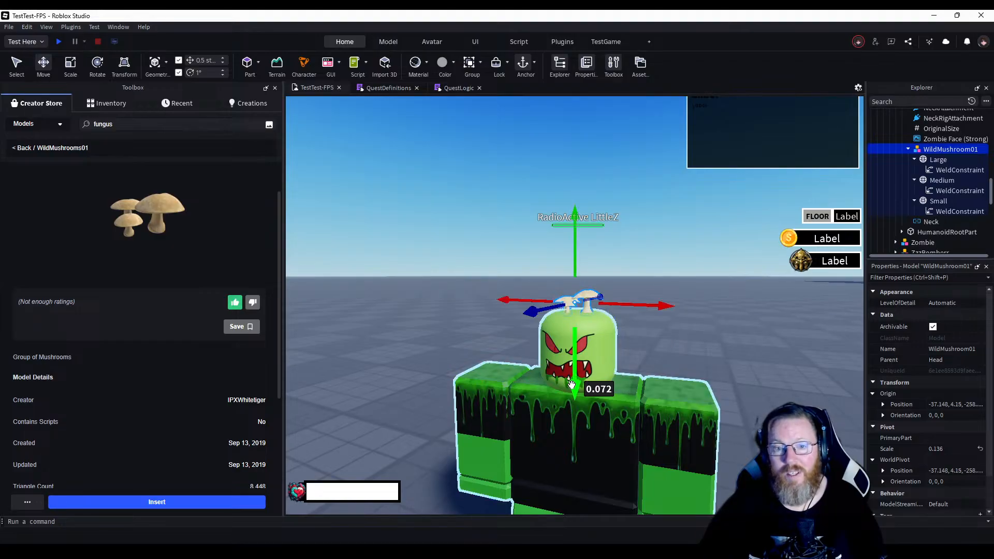
# Tilt the mushroom model about 13 degrees around its Z axis to follow the curve of the head.
pyautogui.click(98, 64)
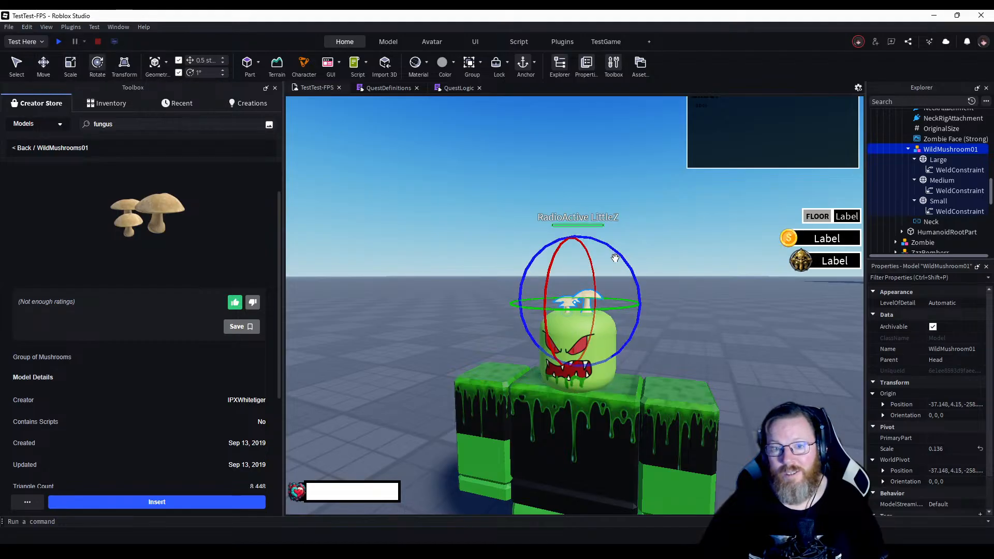
pyautogui.moveTo(623, 257); pyautogui.dragTo(612, 244)
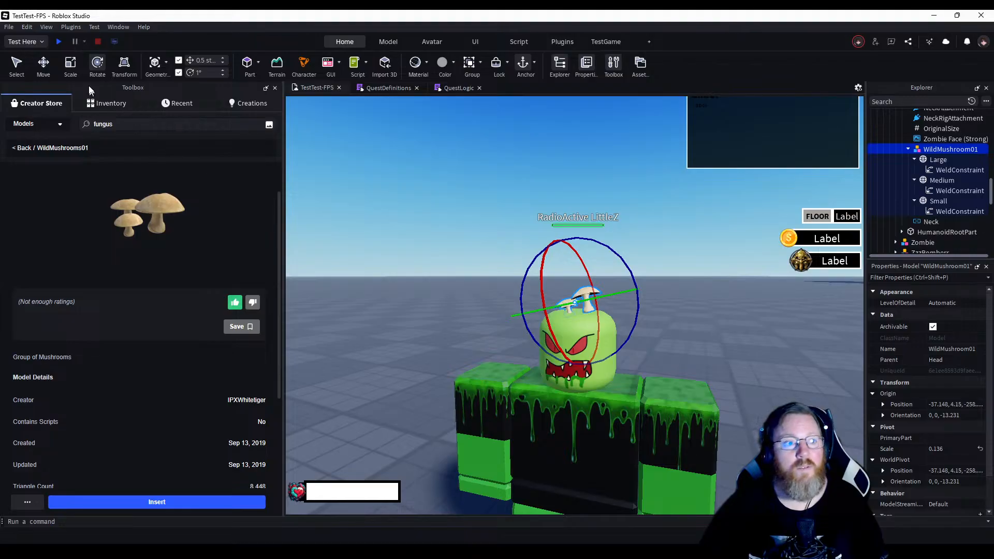
pyautogui.click(43, 64)
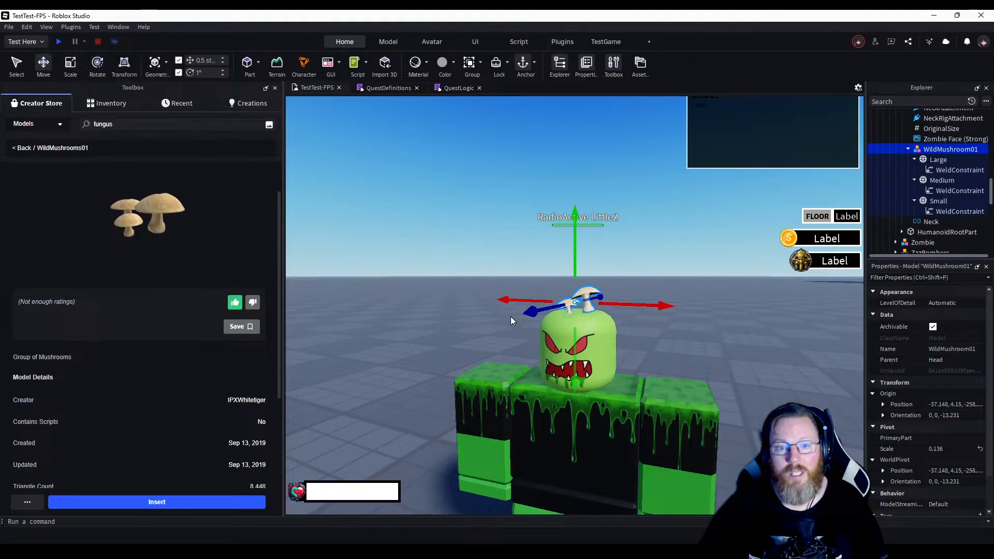
# Shift the mushroom model about 0.26 studs sideways on the zombie's head and lower it about 0.04 studs.
pyautogui.moveTo(506, 299)
pyautogui.mouseDown()
pyautogui.moveTo(480, 291)
pyautogui.moveTo(489, 289)
pyautogui.mouseUp()
pyautogui.moveTo(556, 342); pyautogui.dragTo(548, 347)
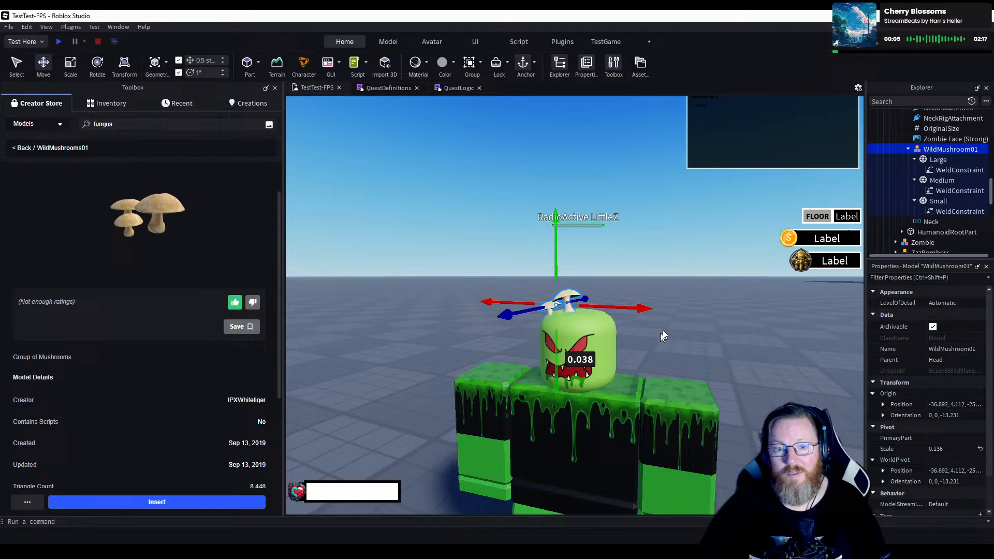
pyautogui.click(697, 331)
pyautogui.press('a')
pyautogui.moveTo(696, 329); pyautogui.dragTo(697, 330, button='right')
pyautogui.press('s')
pyautogui.press('w')
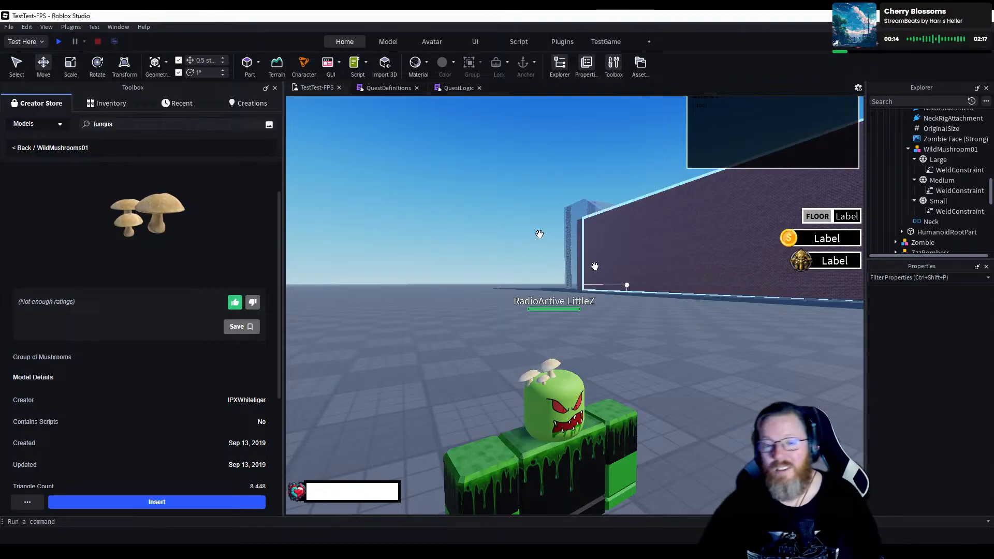
# Delete the WeldConstraints from the Small, Medium and Large parts of the WildMushroom01 model.
pyautogui.click(961, 212)
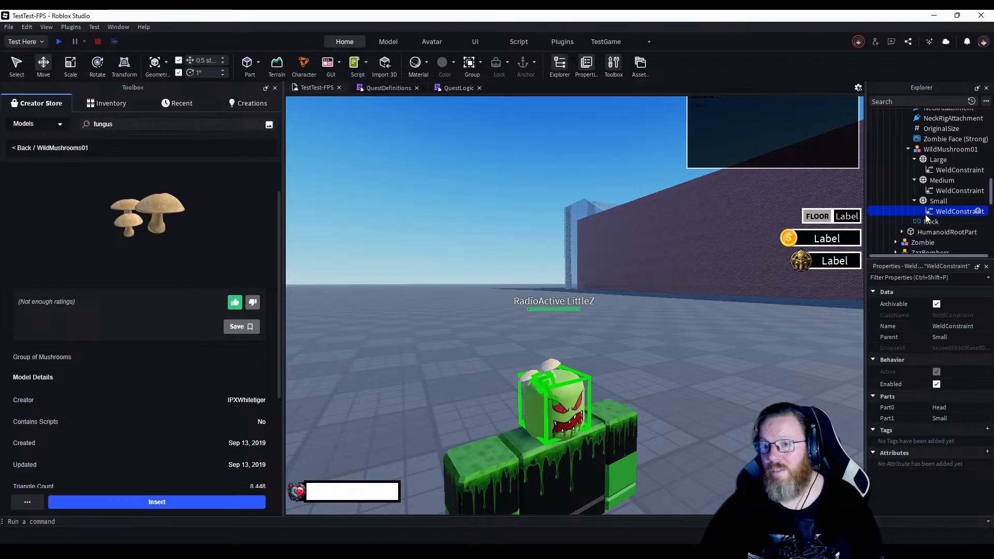
pyautogui.rightClick(951, 210)
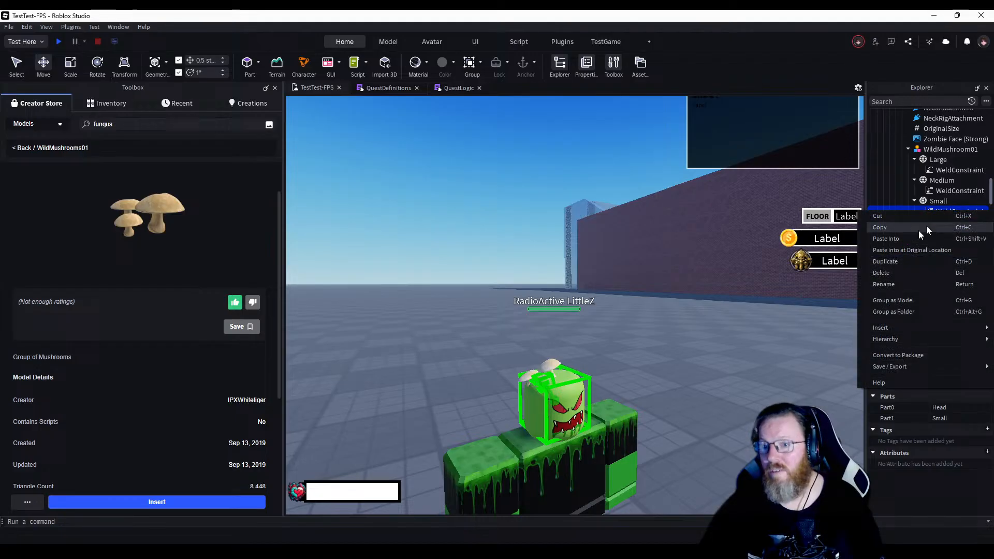
pyautogui.click(882, 273)
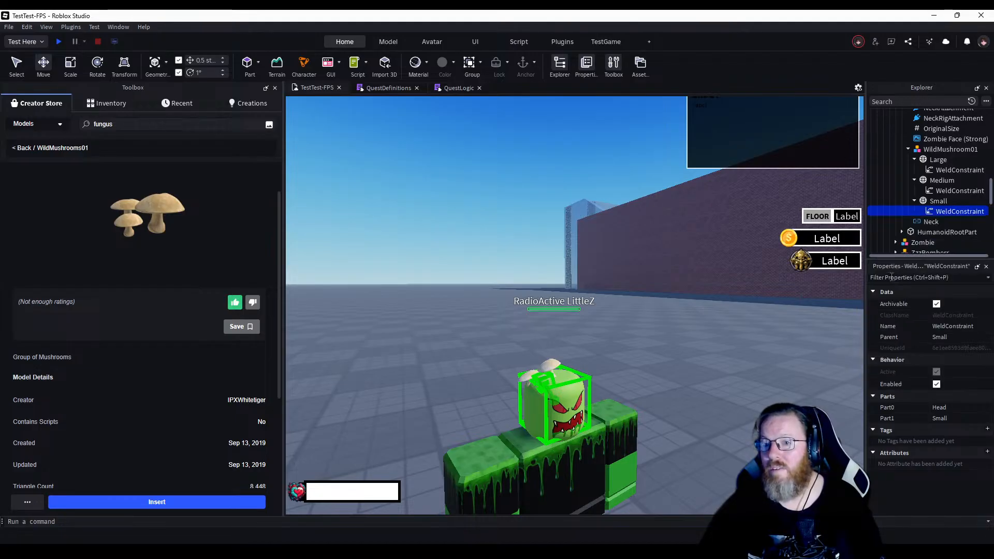
pyautogui.rightClick(930, 188)
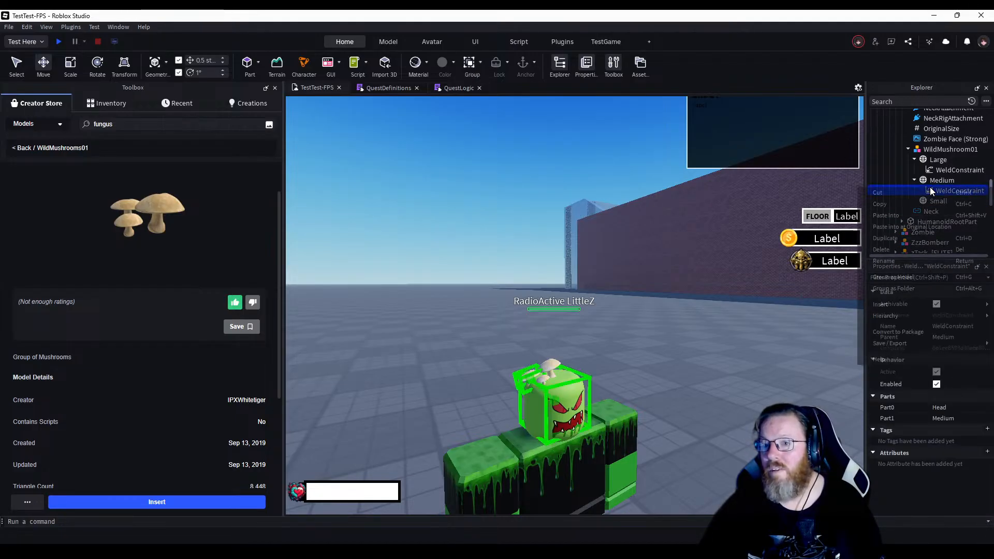
pyautogui.click(893, 251)
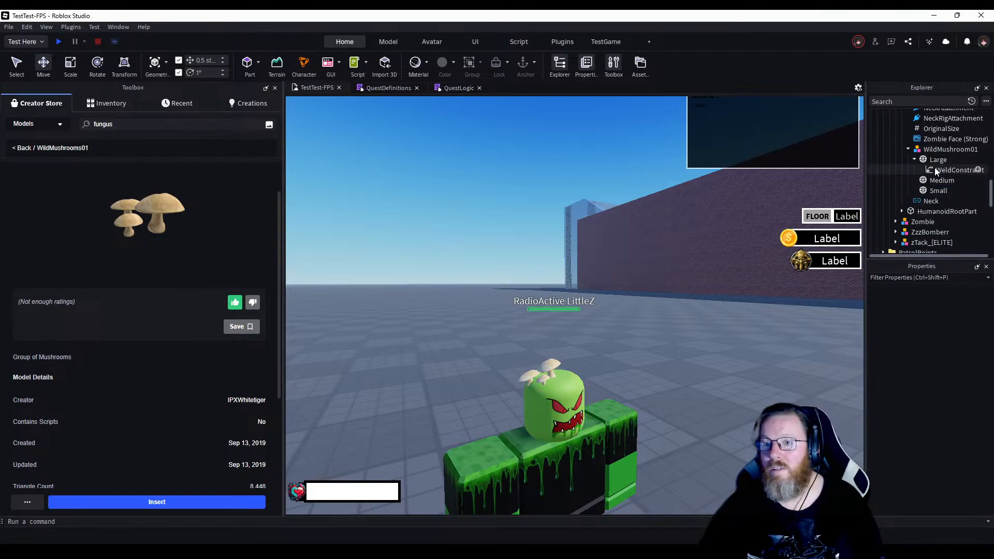
pyautogui.rightClick(933, 169)
pyautogui.click(888, 230)
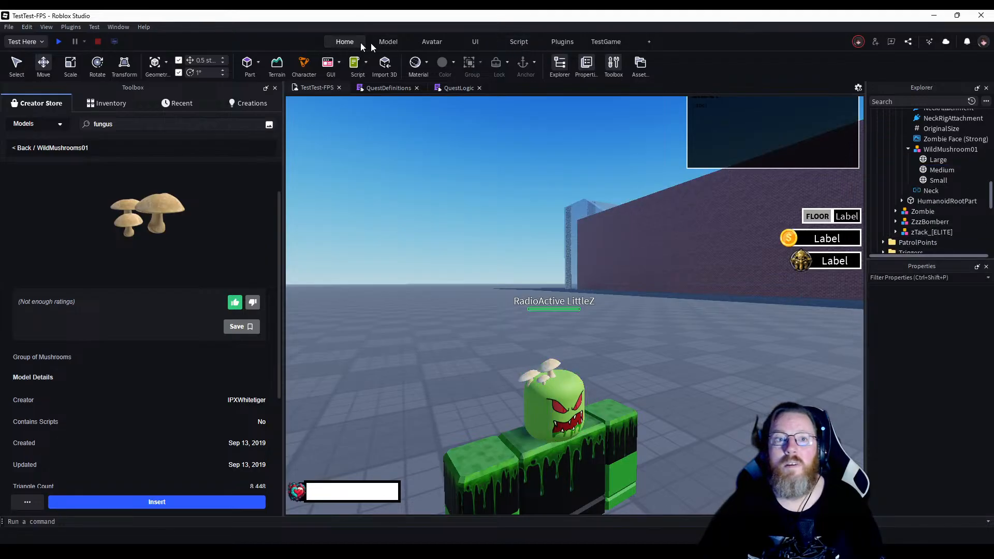
# Close the Toolbox and look at the available Weld options among the modelling tools.
pyautogui.click(386, 43)
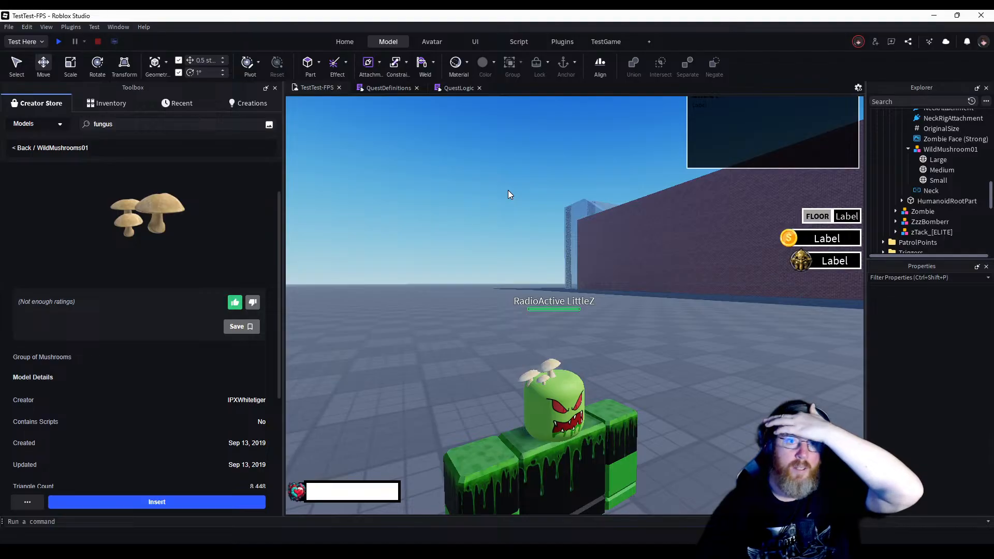
pyautogui.click(274, 89)
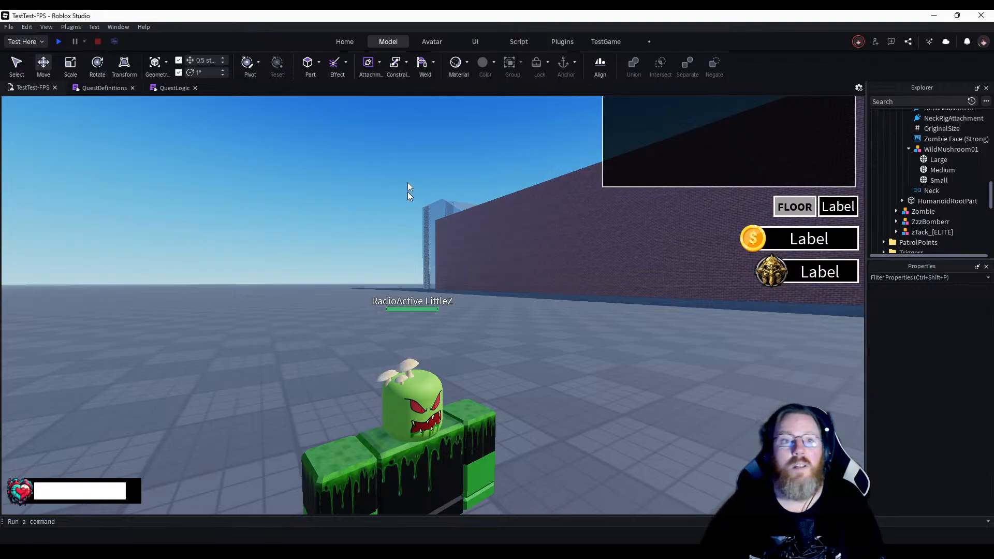
pyautogui.click(434, 63)
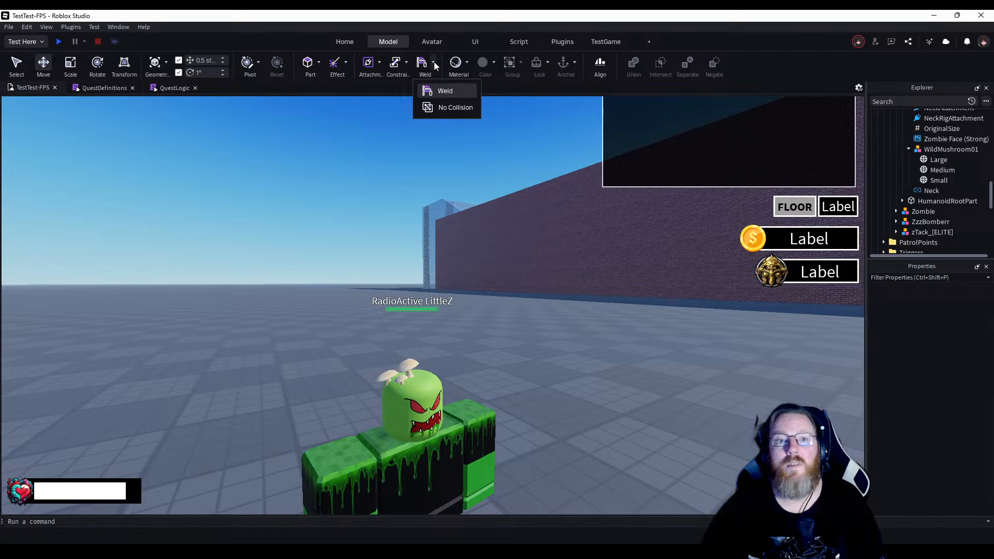
pyautogui.click(435, 63)
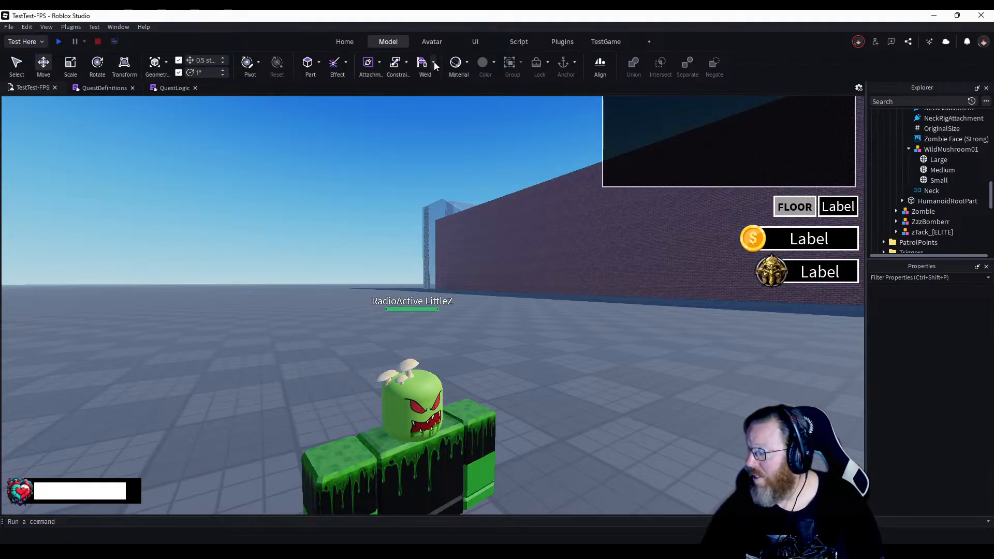
# Select the whole WildMushroom01 model on the zombie's head.
pyautogui.click(932, 149)
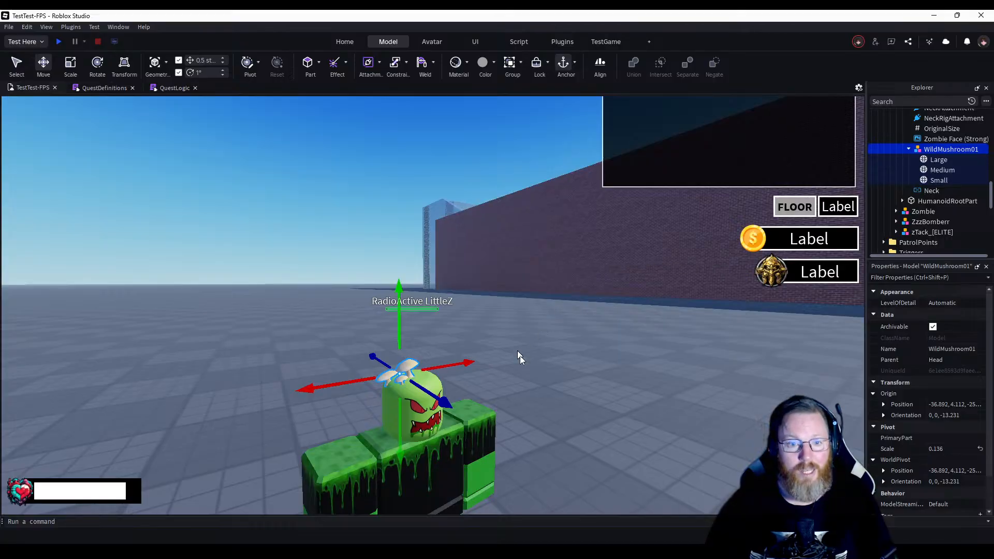
pyautogui.press('w')
pyautogui.moveTo(547, 368); pyautogui.dragTo(547, 368, button='right')
pyautogui.press('w')
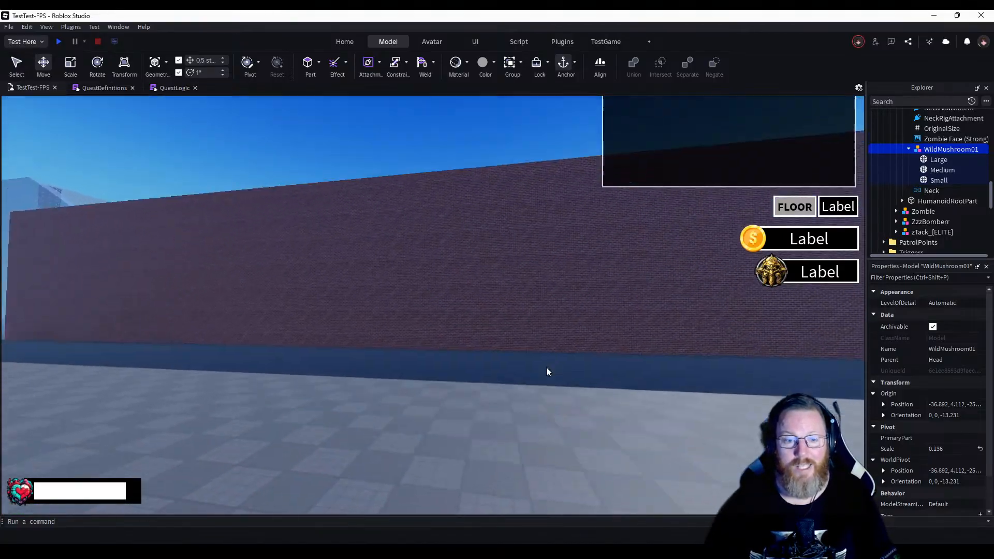
pyautogui.press('w')
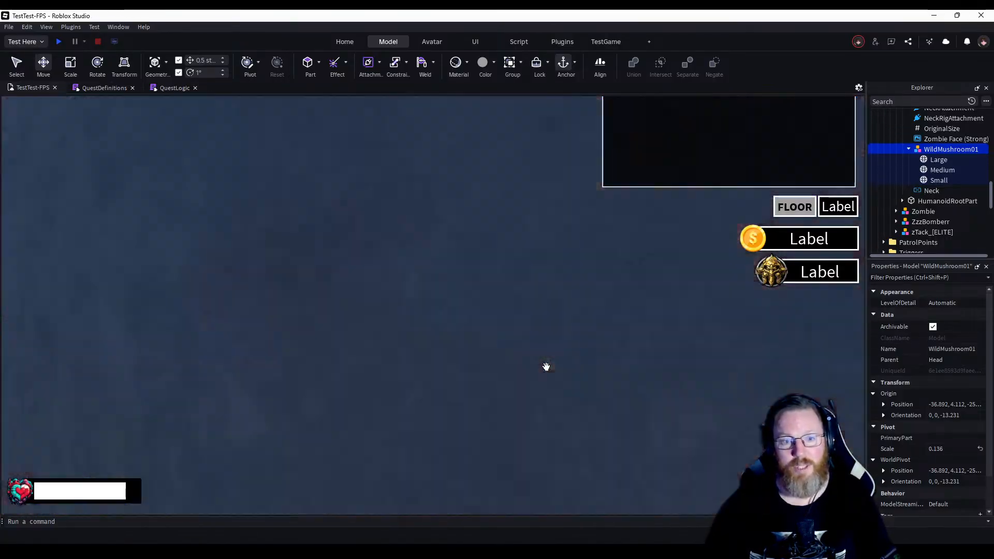
# Inspect the WildMushroom01 model on the head of the RadioActive LittleZ zombie up close.
pyautogui.press('s')
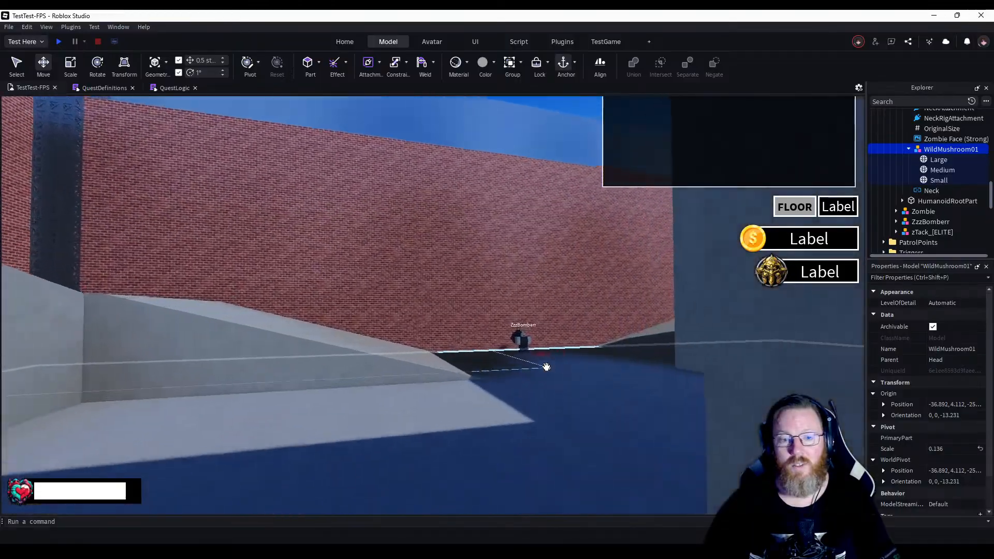
pyautogui.press('w')
pyautogui.moveTo(547, 367); pyautogui.dragTo(546, 367, button='right')
pyautogui.press('s')
pyautogui.press('w')
pyautogui.press('s')
pyautogui.press('d')
pyautogui.press('a')
pyautogui.press('w')
pyautogui.press('d')
pyautogui.moveTo(547, 367); pyautogui.dragTo(546, 366)
pyautogui.moveTo(546, 367); pyautogui.dragTo(548, 371, button='right')
pyautogui.press('f')
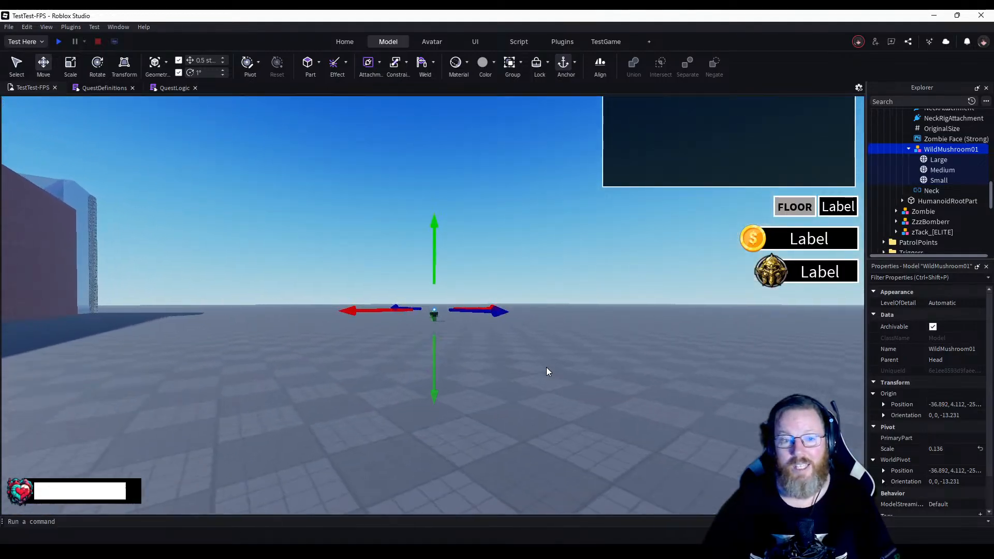
pyautogui.press('w')
pyautogui.moveTo(546, 368); pyautogui.dragTo(546, 367, button='right')
pyautogui.press('s')
pyautogui.press('w')
pyautogui.press('s')
pyautogui.press('w')
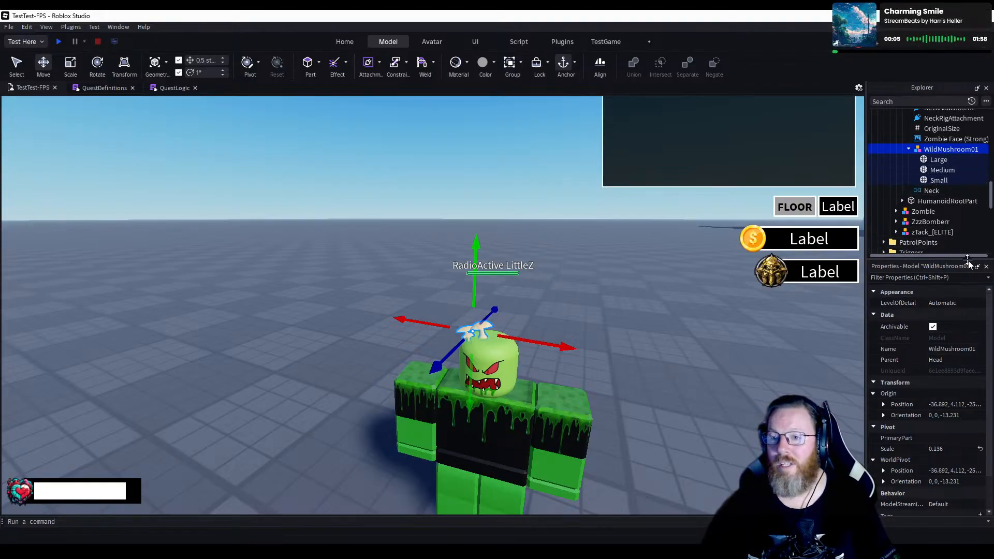
# Close the Properties panel and weld WildMushroom01's Large mesh to the RadioActive LittleZ zombie's head.
pyautogui.click(986, 266)
pyautogui.scroll(3, 951, 240)
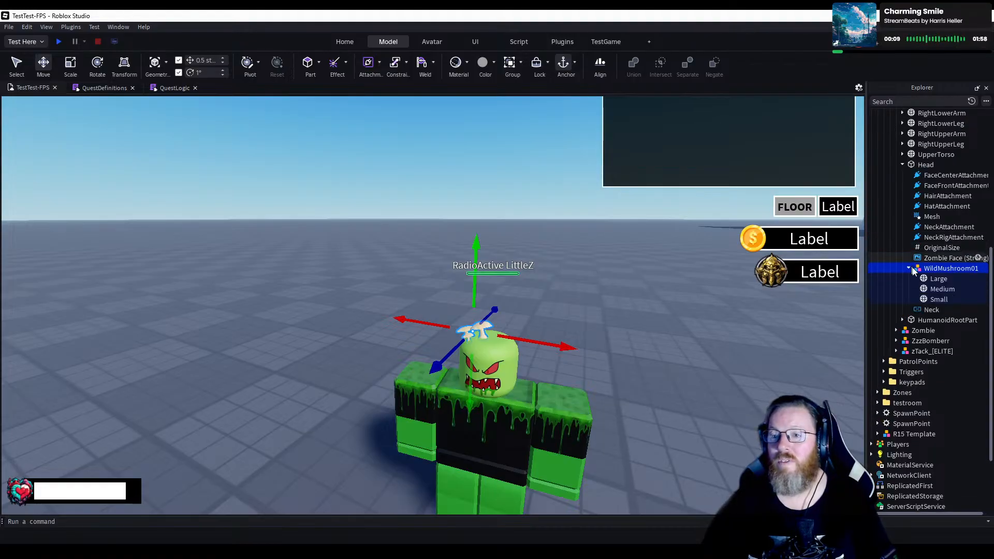
pyautogui.click(942, 279)
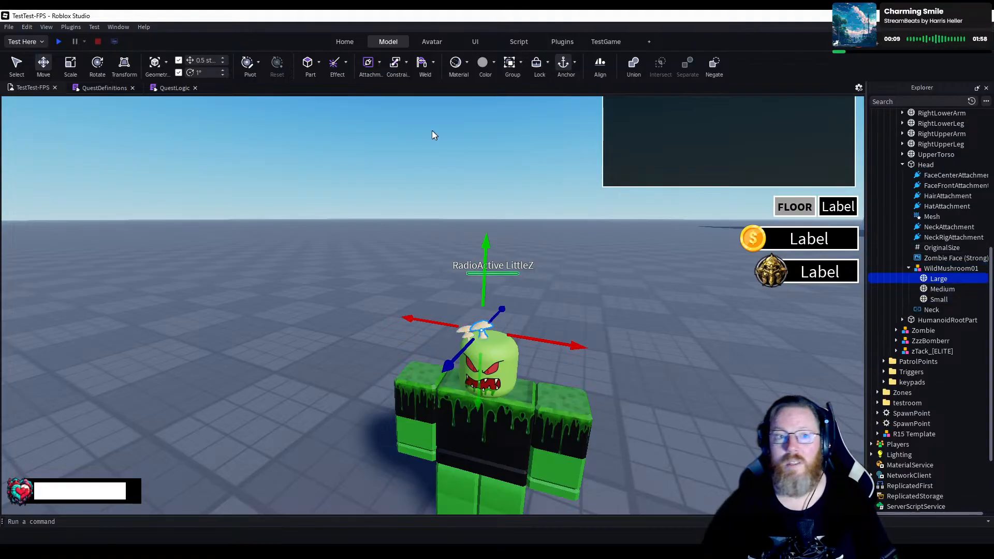
pyautogui.click(423, 66)
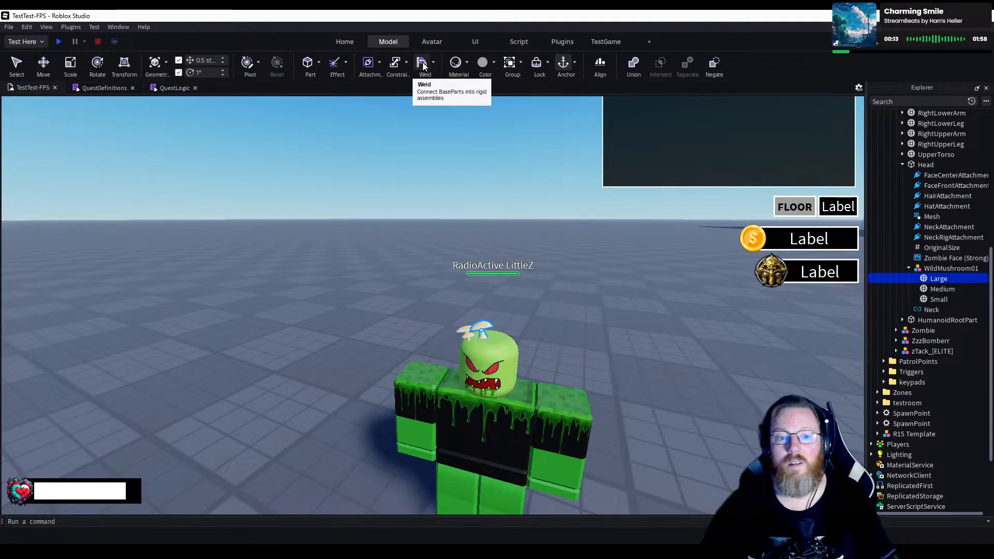
pyautogui.click(925, 165)
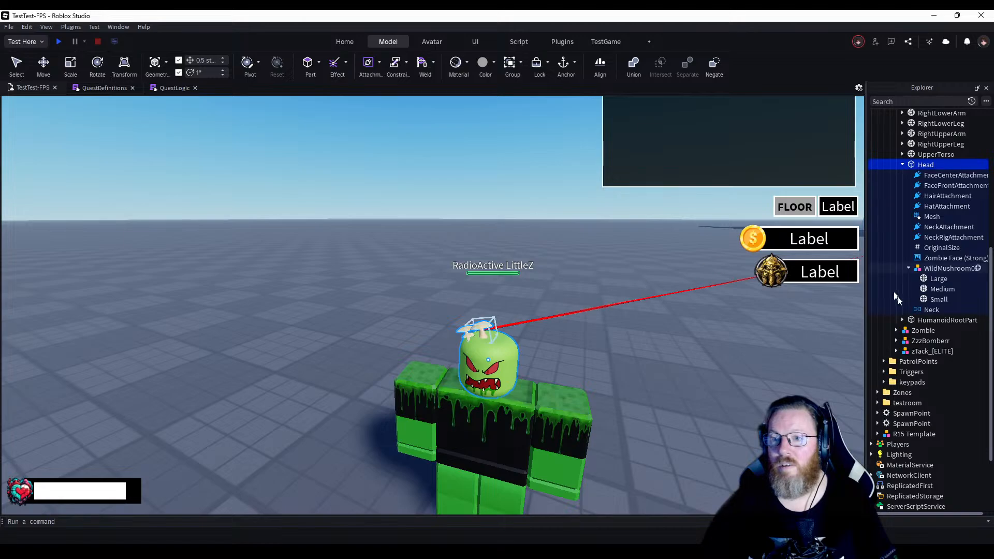
pyautogui.click(939, 279)
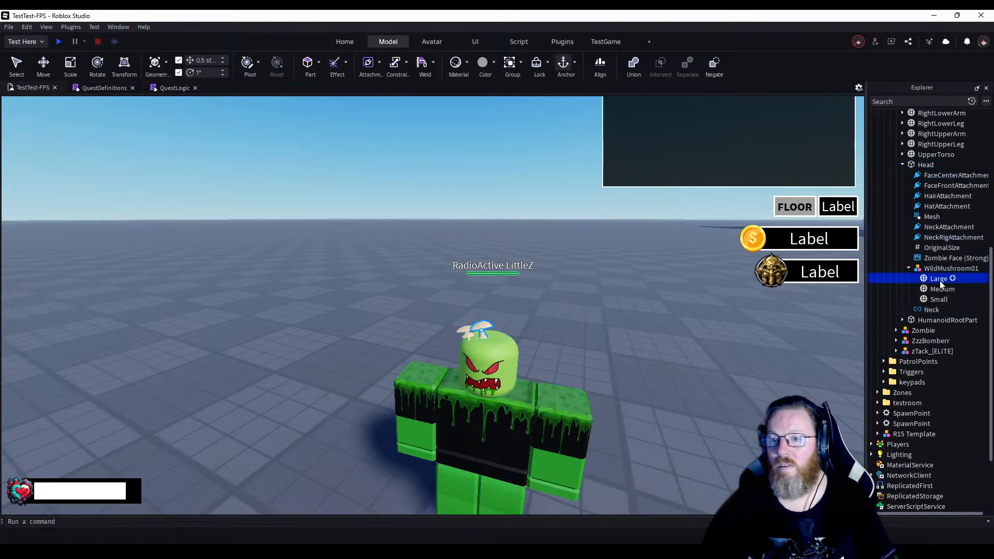
pyautogui.click(427, 66)
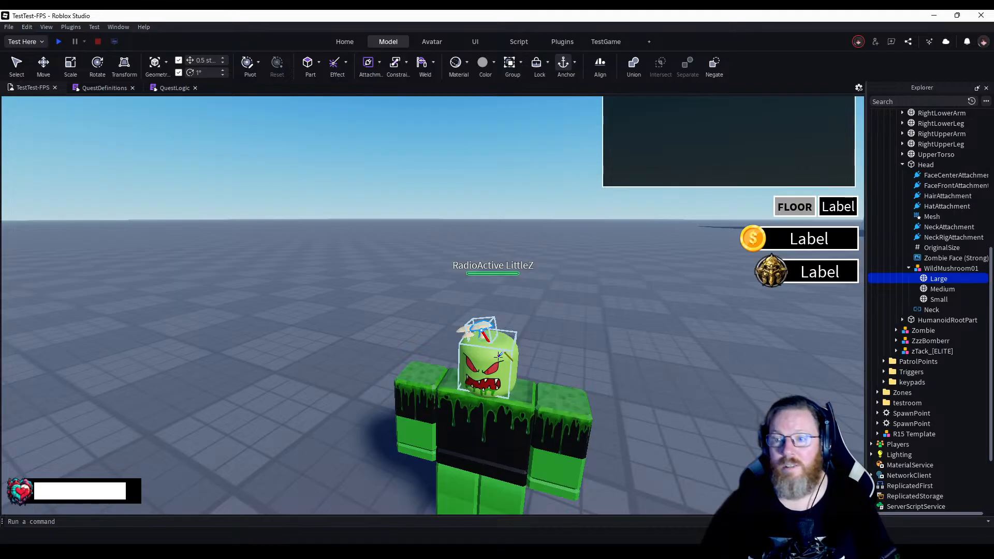
pyautogui.click(499, 356)
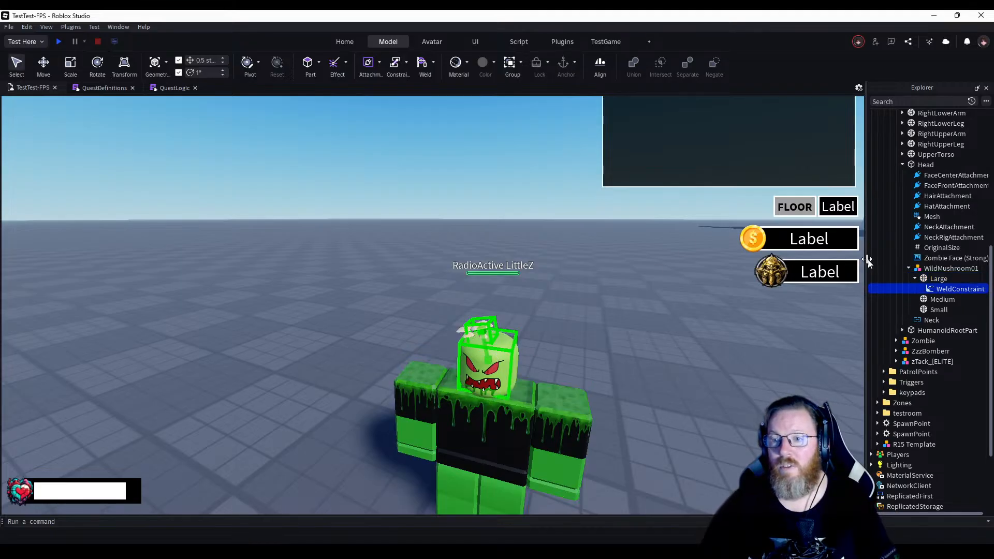
# Weld the Medium and Small mushroom meshes to the zombie's head, one after the other.
pyautogui.click(941, 299)
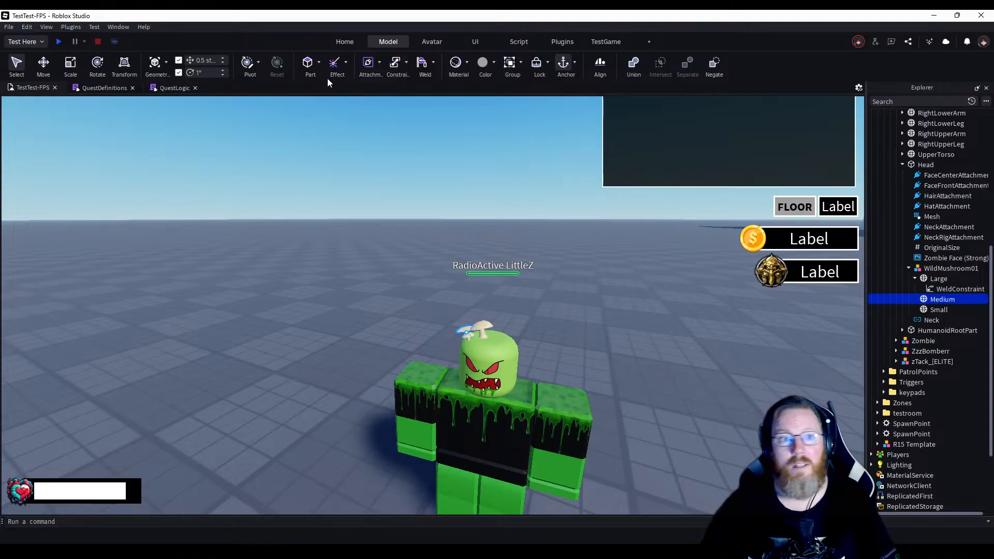
pyautogui.click(421, 64)
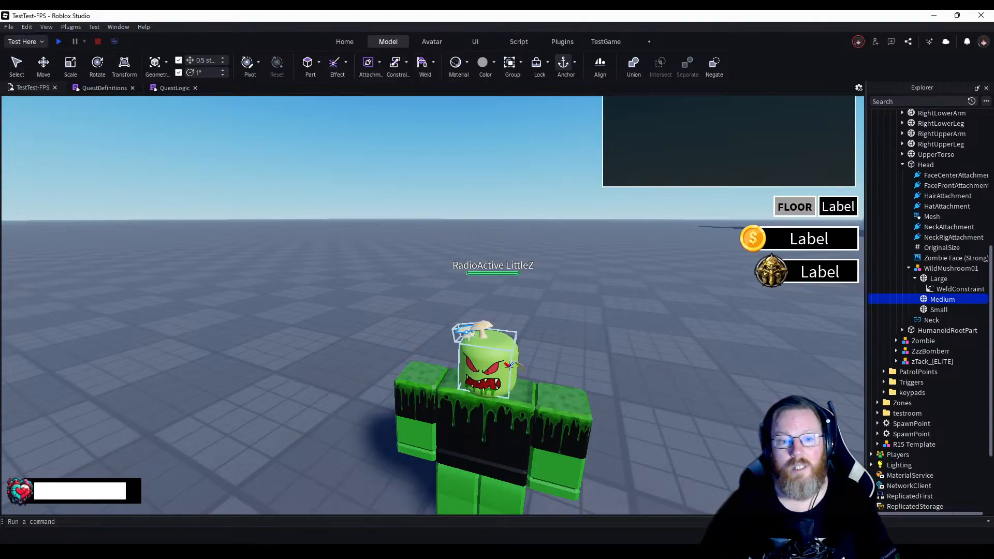
pyautogui.click(509, 365)
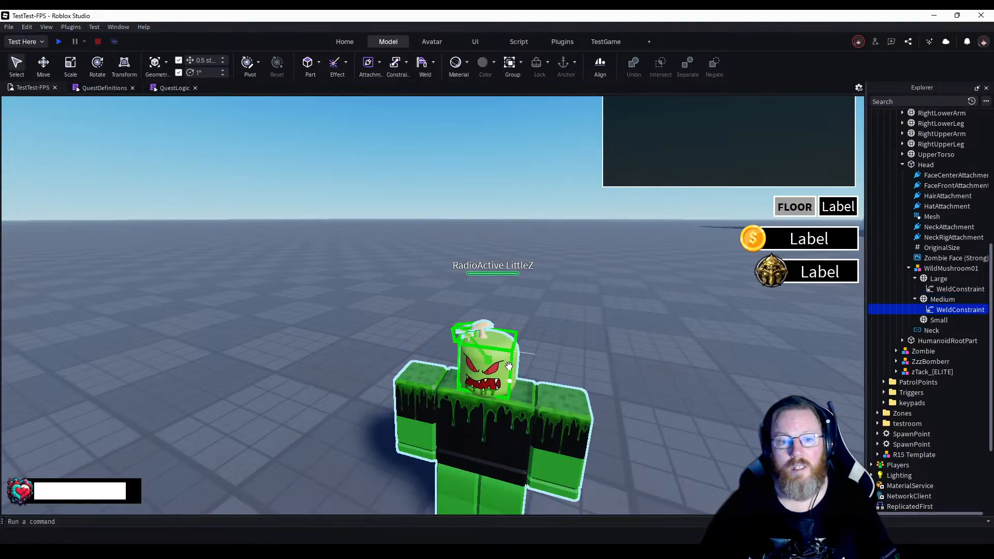
pyautogui.click(939, 320)
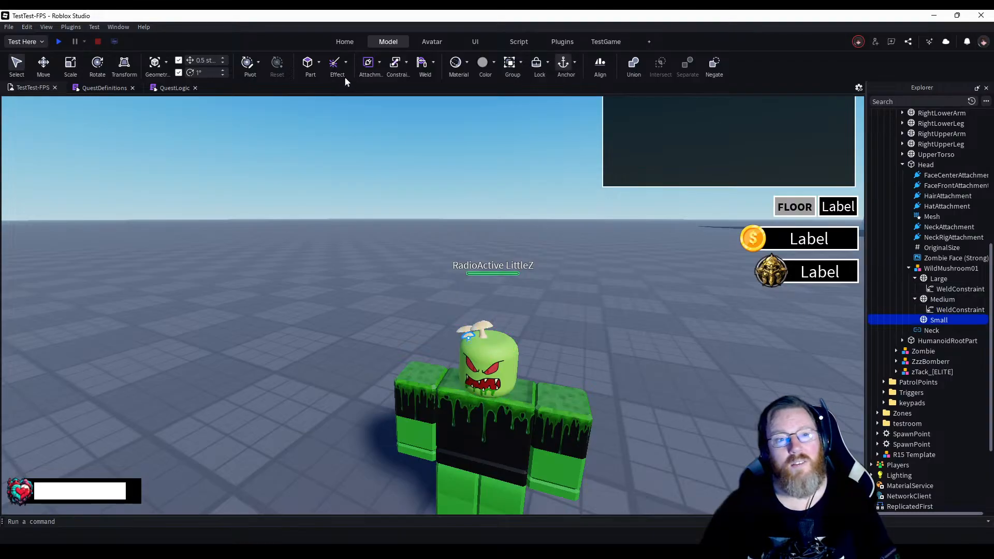
pyautogui.click(421, 65)
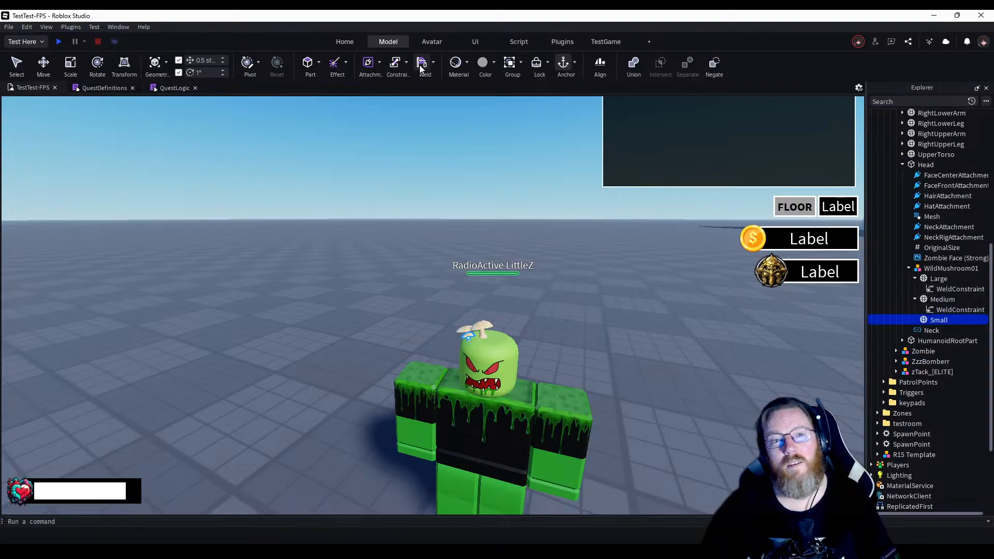
pyautogui.click(497, 354)
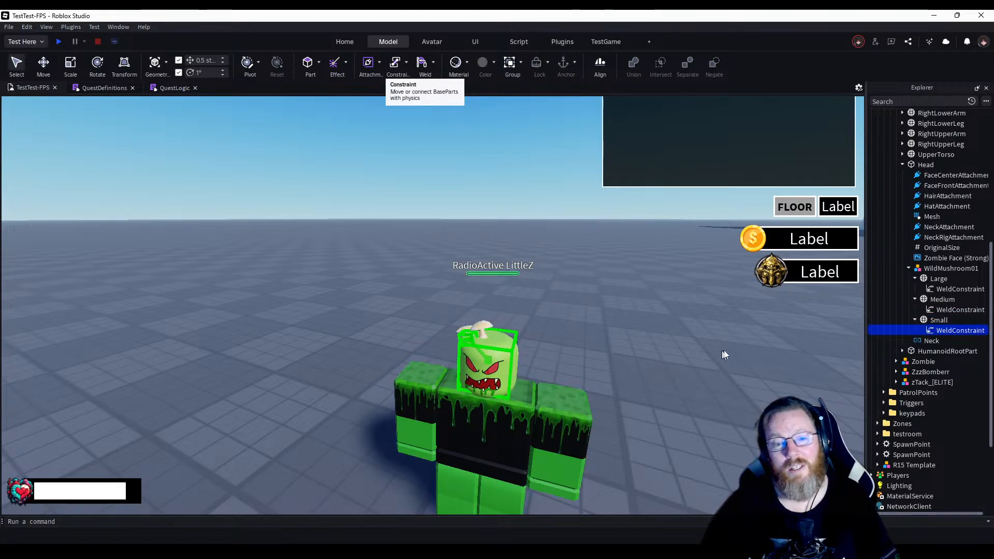
pyautogui.click(701, 371)
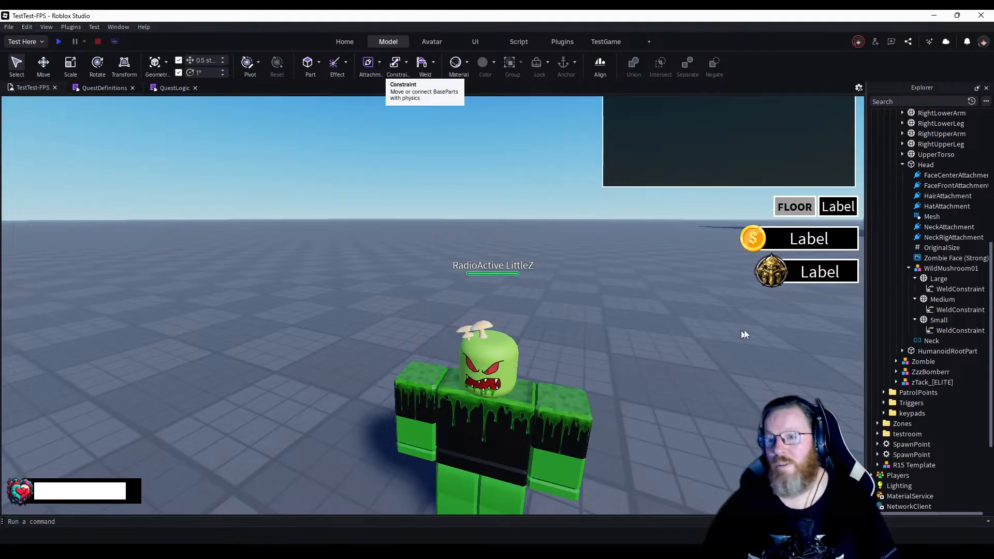
# Select the Large, Medium and Small mushroom meshes together, widen the Explorer and show their properties again.
pyautogui.click(936, 280)
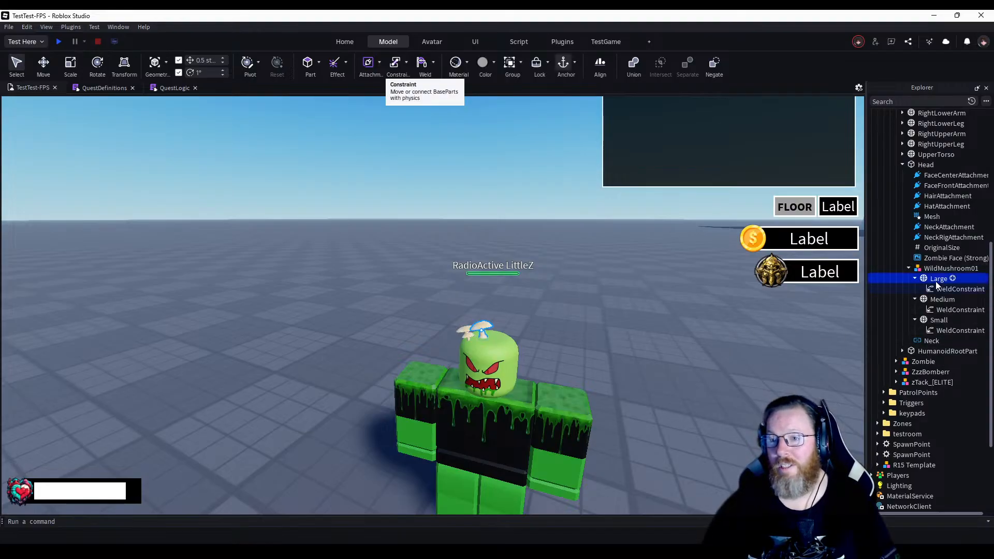
pyautogui.keyDown('ctrl'); pyautogui.click(941, 300); pyautogui.keyUp('ctrl')
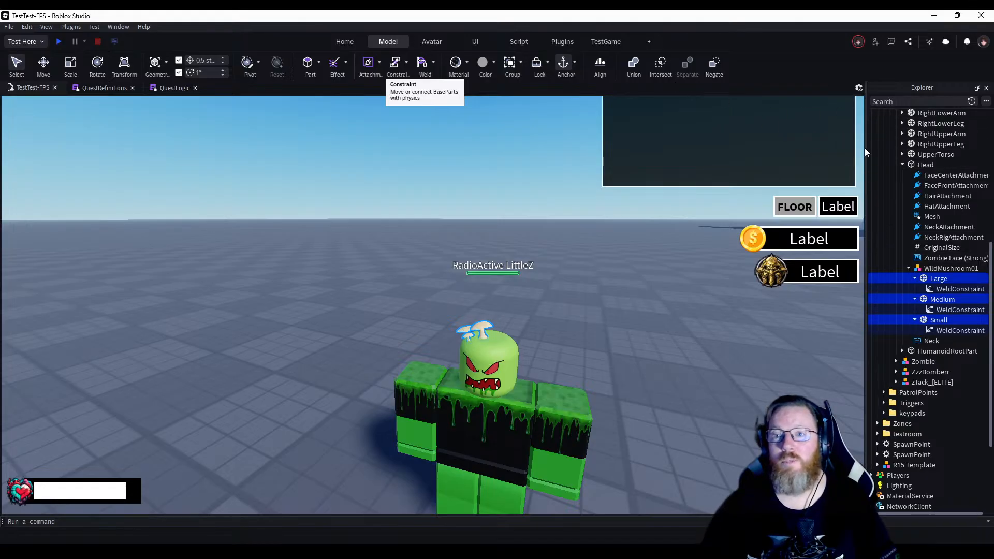
pyautogui.moveTo(864, 123); pyautogui.dragTo(759, 128)
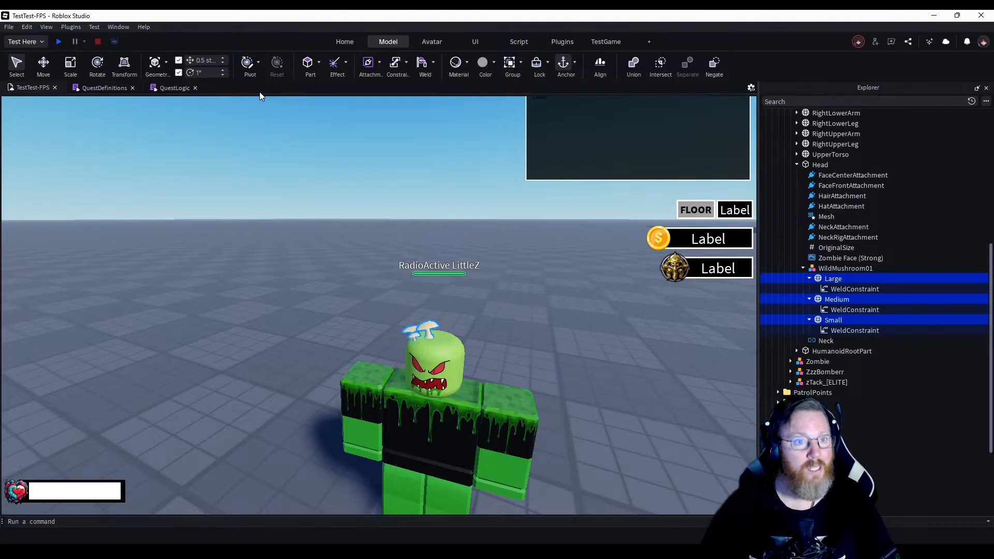
pyautogui.click(345, 43)
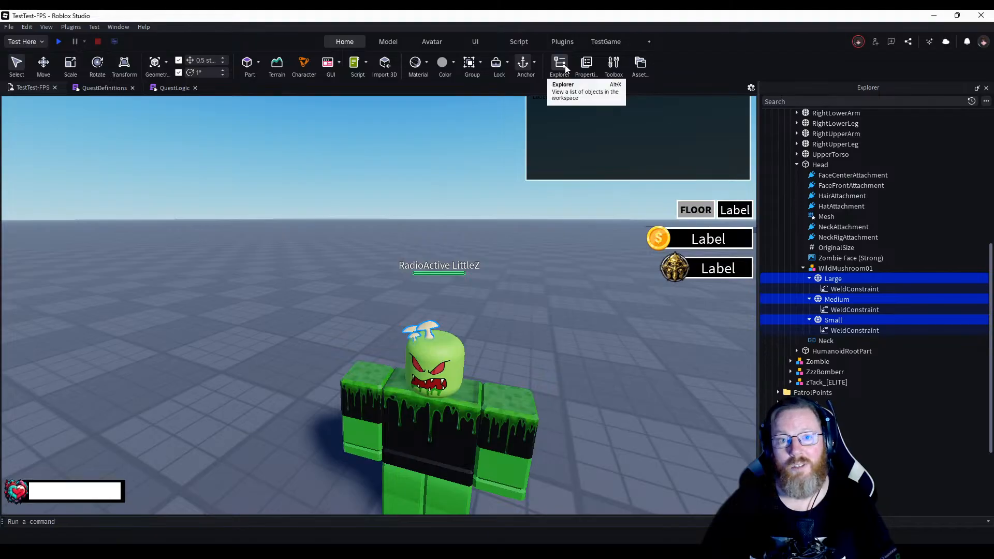
pyautogui.click(572, 78)
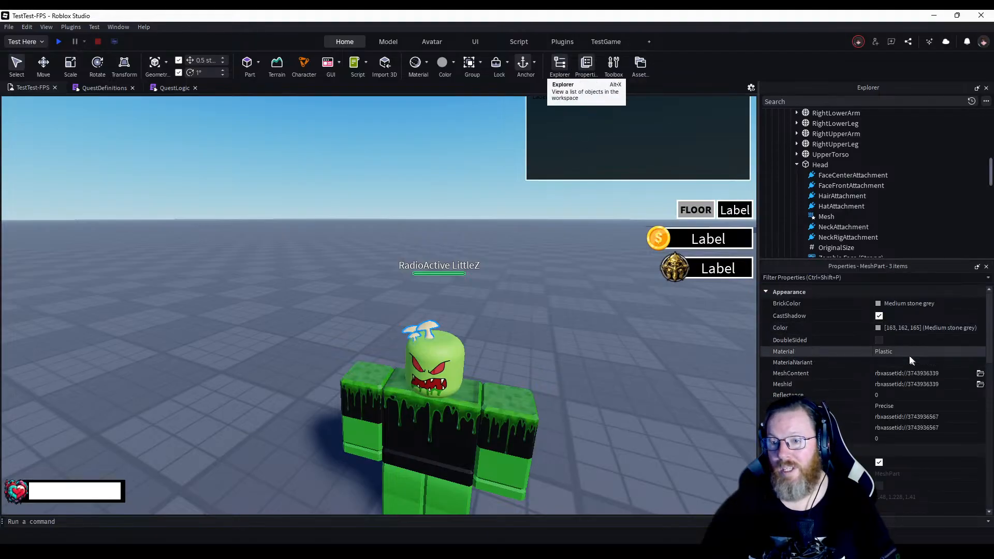
pyautogui.moveTo(582, 344); pyautogui.dragTo(583, 344, button='right')
pyautogui.press('w')
pyautogui.press('w')
pyautogui.press('d')
pyautogui.press('s')
pyautogui.press('a')
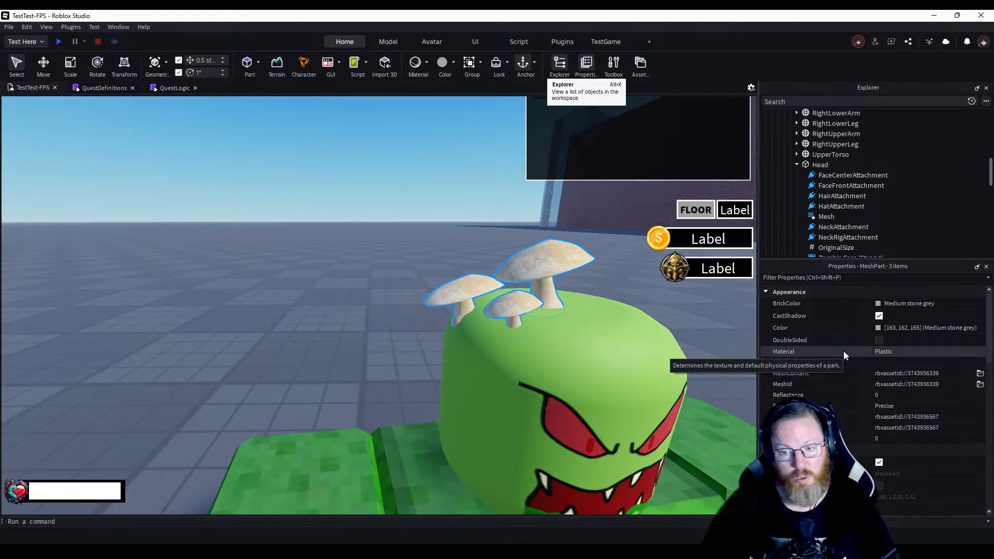
# Try a green Color of 118, 165, 96 on the three mushroom meshes, cancelling the colour dialog.
pyautogui.click(879, 328)
pyautogui.moveTo(563, 177); pyautogui.dragTo(292, 188)
pyautogui.moveTo(305, 291); pyautogui.dragTo(300, 263)
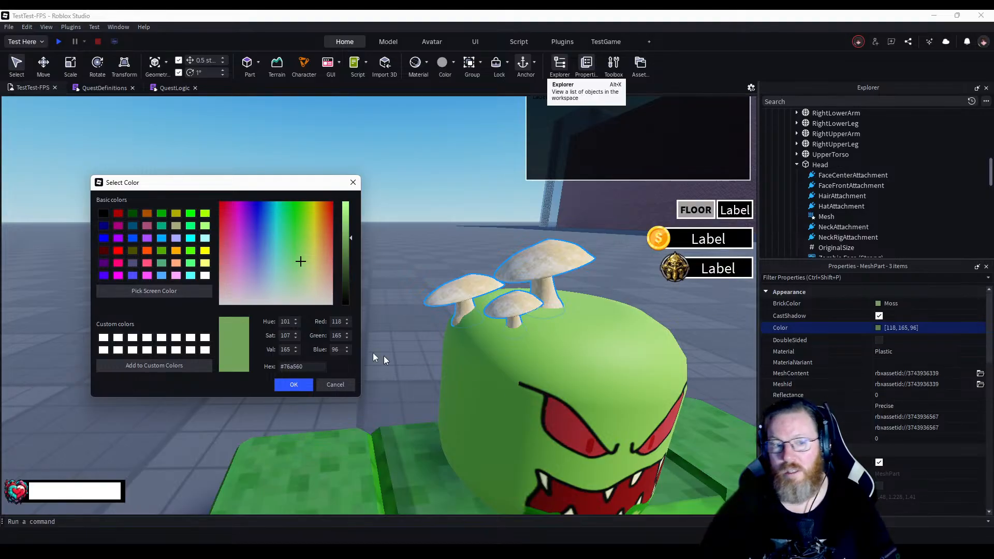
pyautogui.click(335, 384)
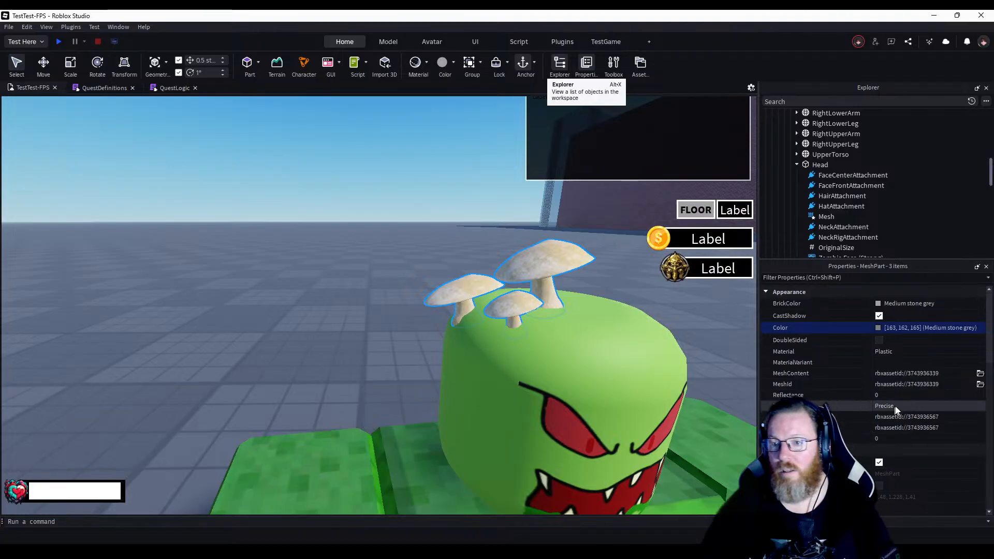
# Set the BrickColor of the three selected mushroom meshes to Light reddish violet.
pyautogui.scroll(-10, 900, 405)
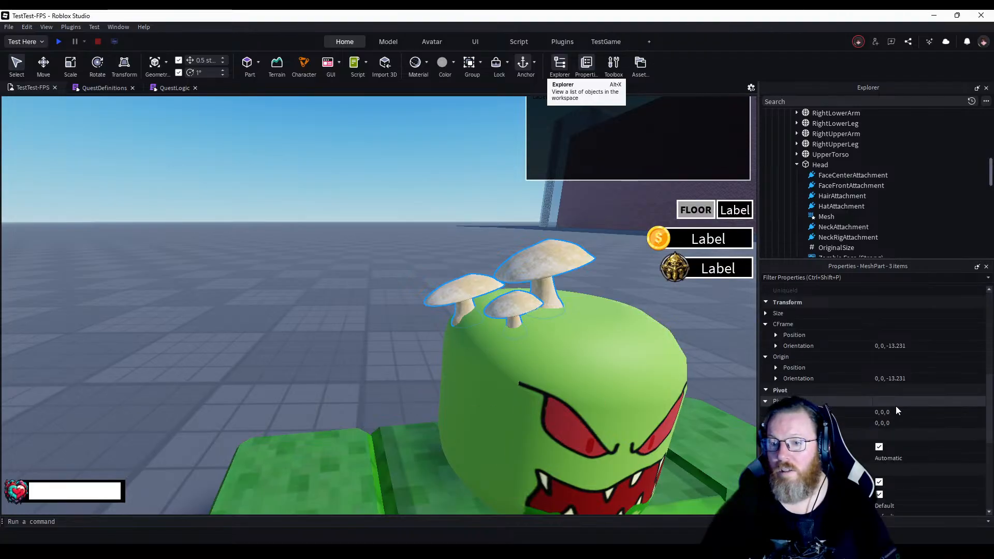
pyautogui.scroll(-3, 897, 410)
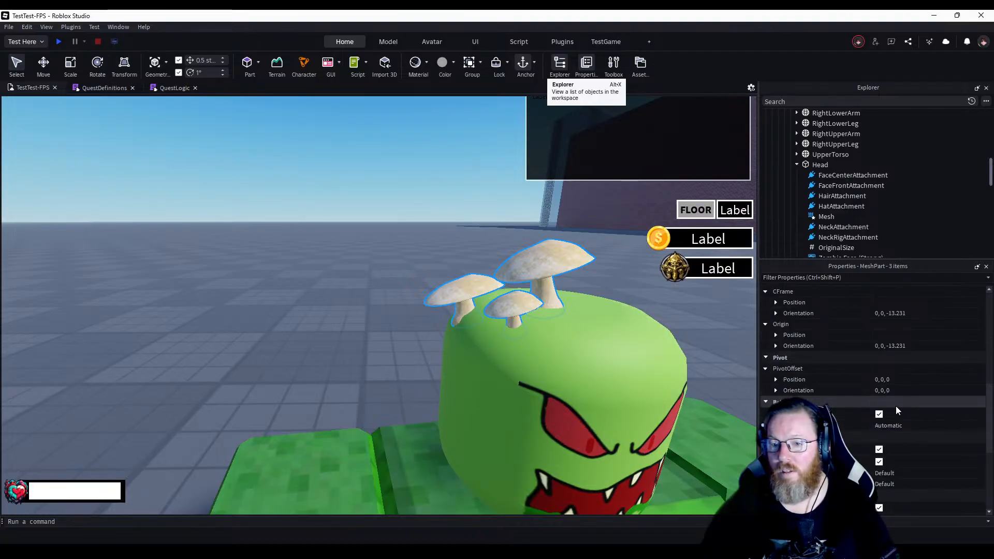
pyautogui.scroll(-10, 897, 411)
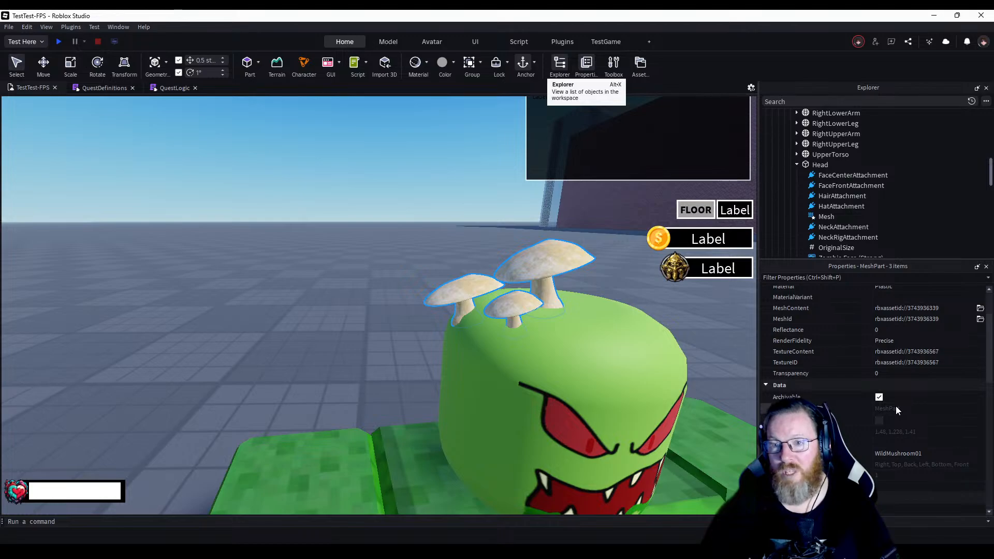
pyautogui.scroll(3, 895, 406)
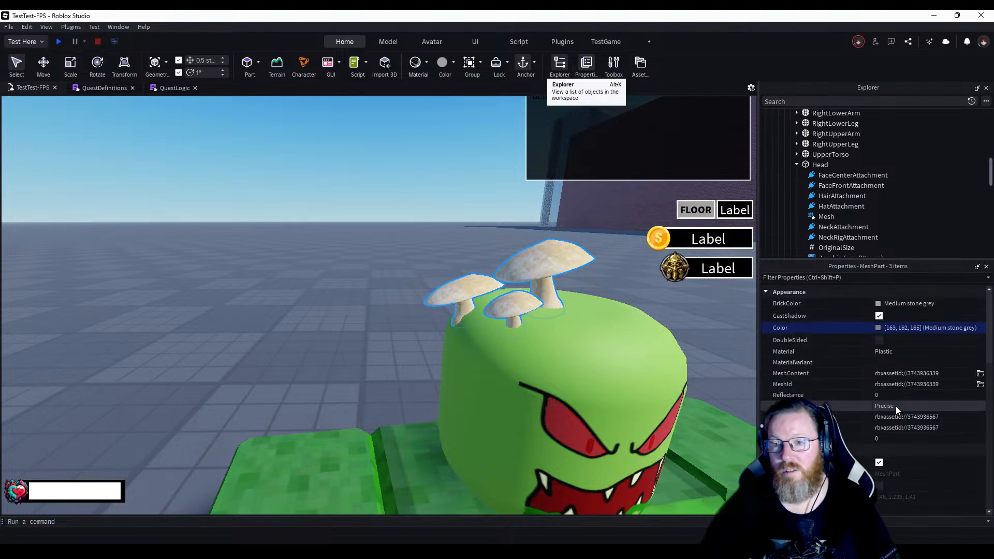
pyautogui.click(879, 304)
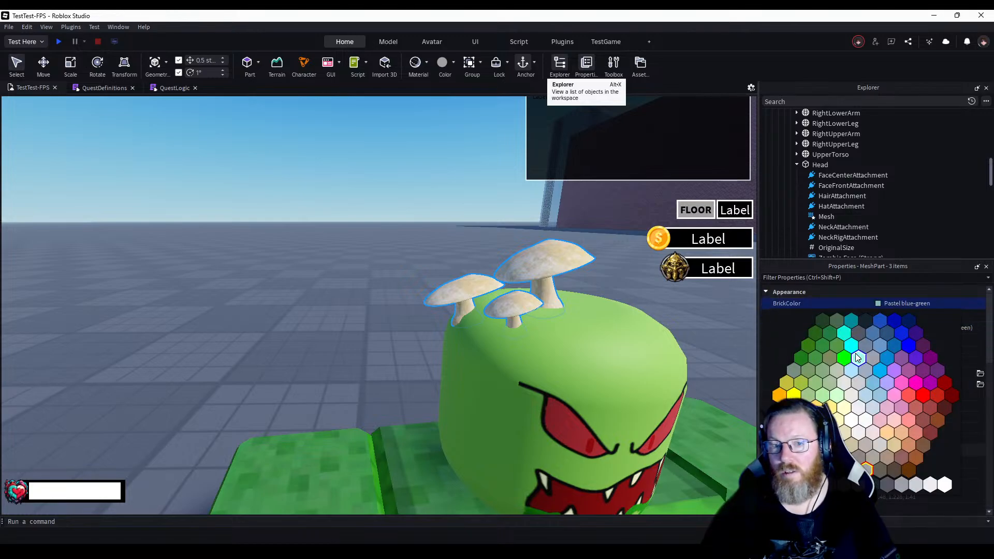
pyautogui.click(879, 419)
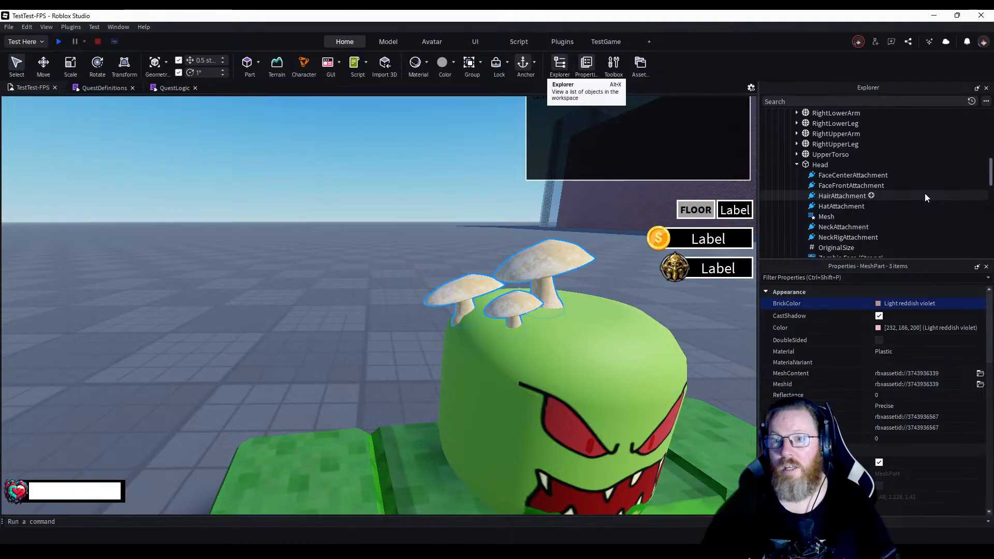
# Open the HSV Sliders plugin for the three mushroom meshes, dock it below the viewport and collapse its panel.
pyautogui.scroll(-3, 908, 187)
pyautogui.scroll(-3, 909, 187)
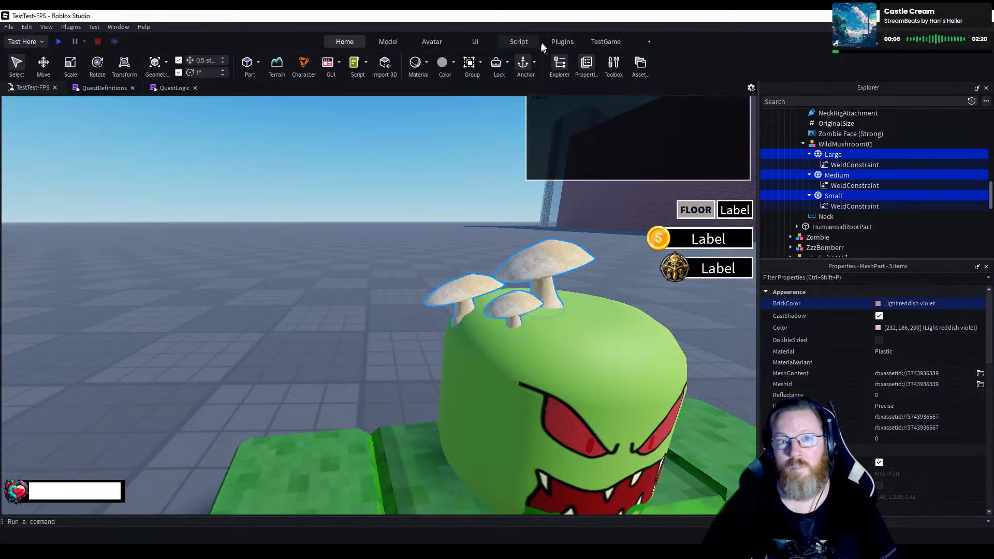
pyautogui.click(562, 45)
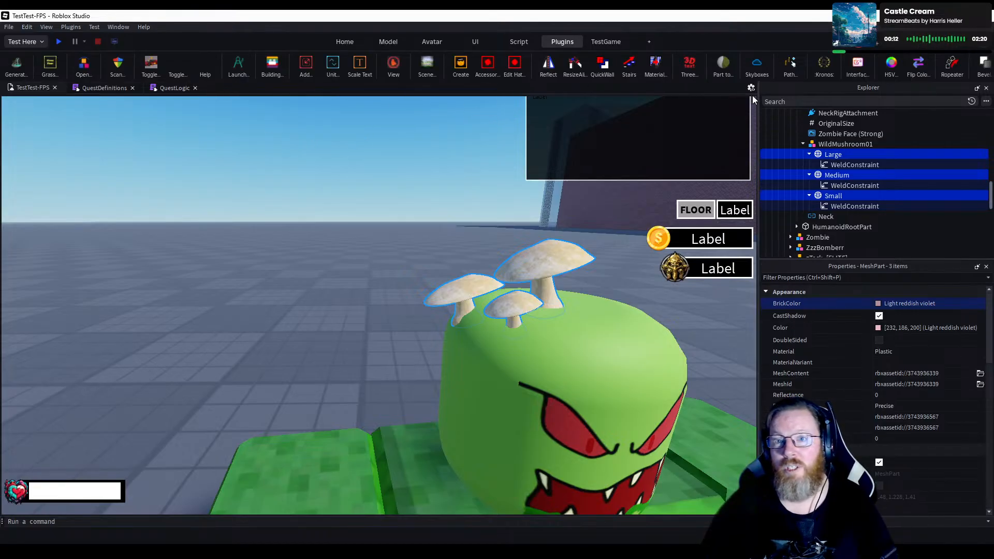
pyautogui.click(892, 63)
pyautogui.moveTo(509, 226); pyautogui.dragTo(380, 225)
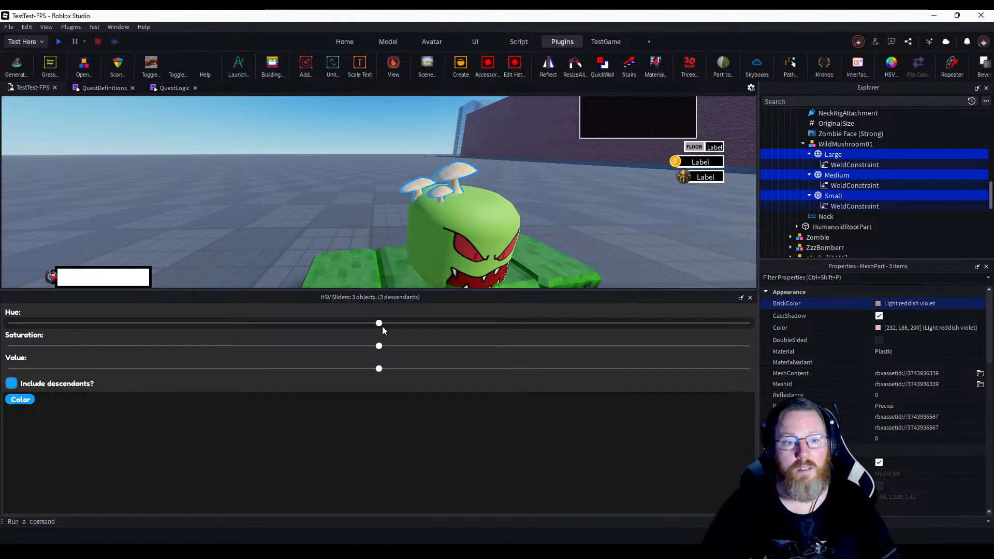
pyautogui.click(741, 299)
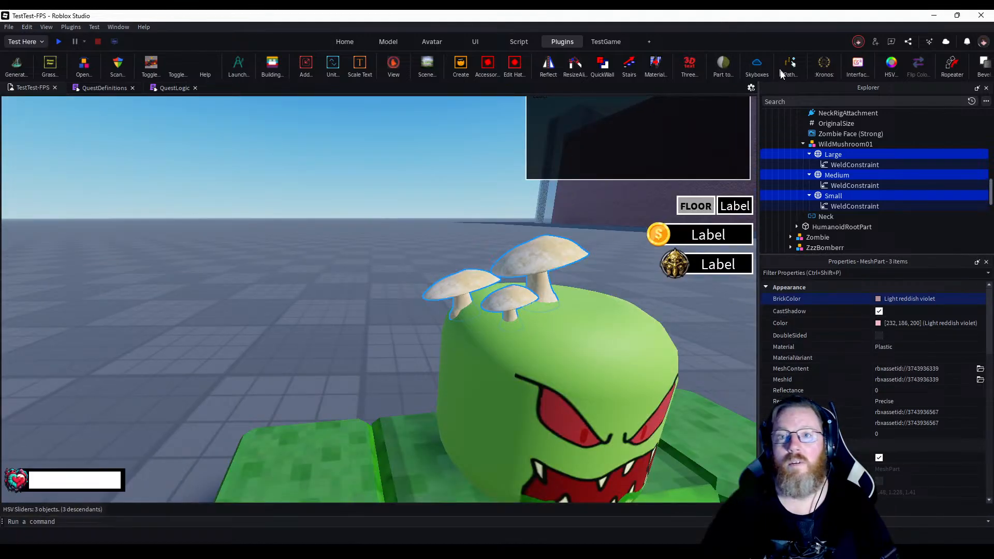
# Shift the hue, saturation and value of the three mushroom meshes with HSV Sliders to a pastel yellow of 231, 255, 197.
pyautogui.click(886, 63)
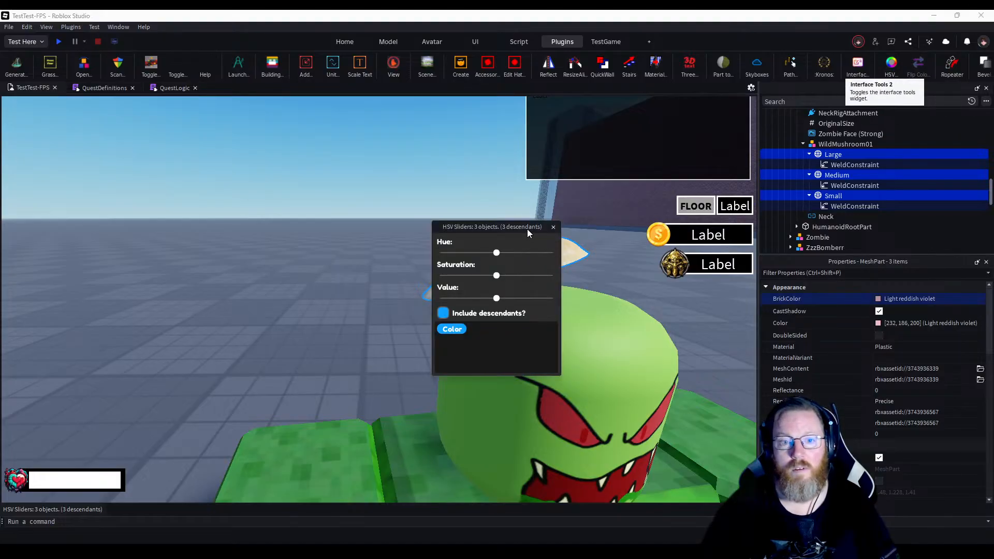
pyautogui.moveTo(527, 229); pyautogui.dragTo(318, 197)
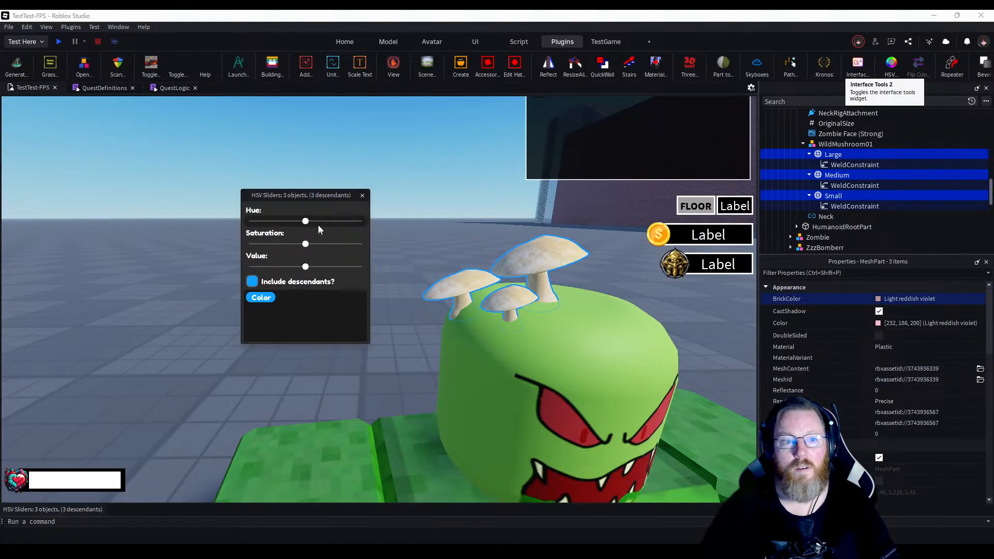
pyautogui.moveTo(305, 222); pyautogui.dragTo(328, 244)
pyautogui.click(320, 266)
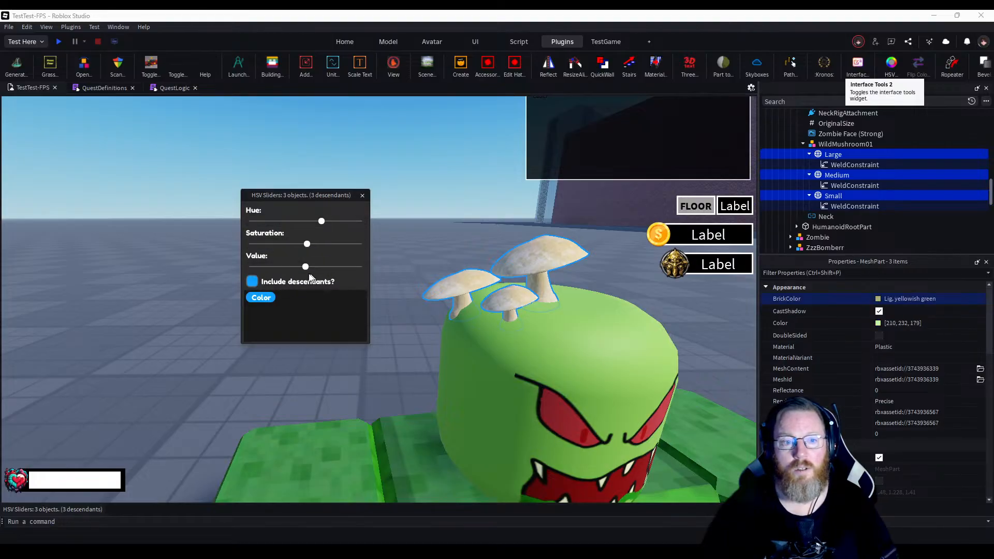
pyautogui.click(363, 195)
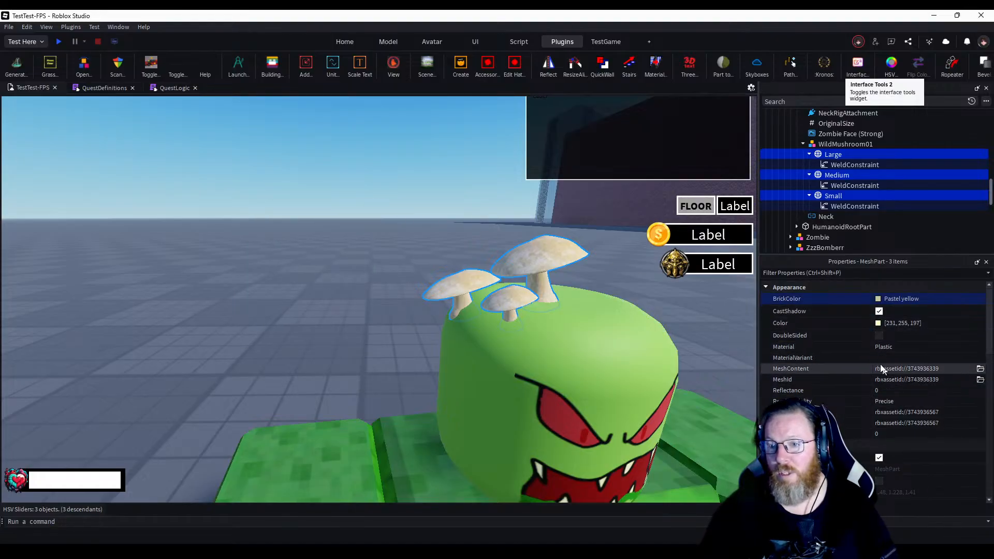
# Look through the appearance, transform and part properties of the three selected mushroom meshes.
pyautogui.click(882, 338)
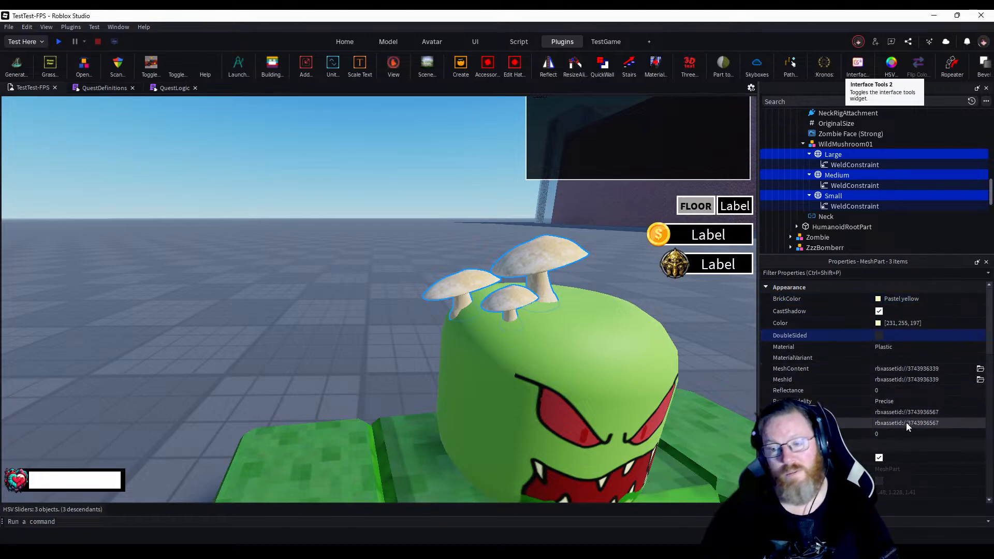
pyautogui.scroll(-5, 919, 422)
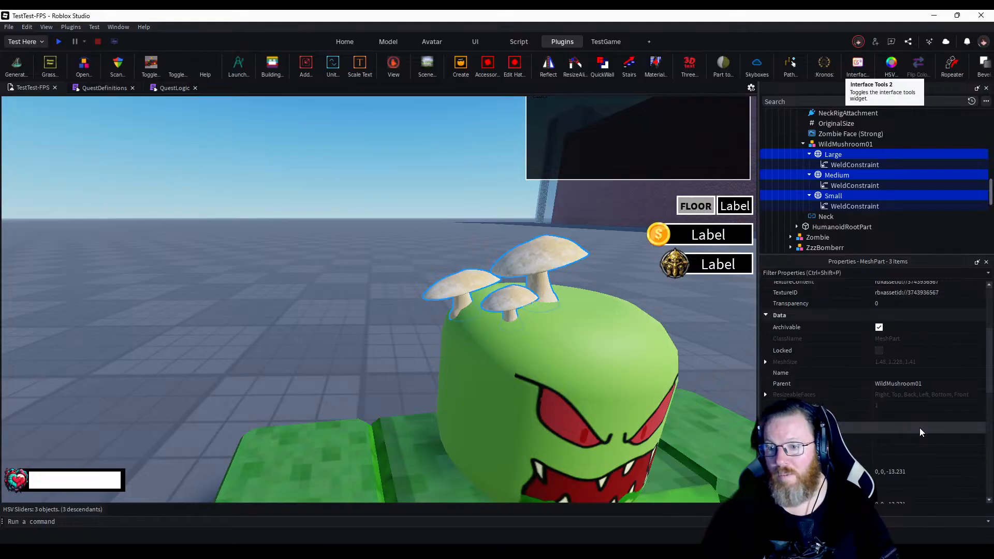
pyautogui.scroll(-5, 911, 431)
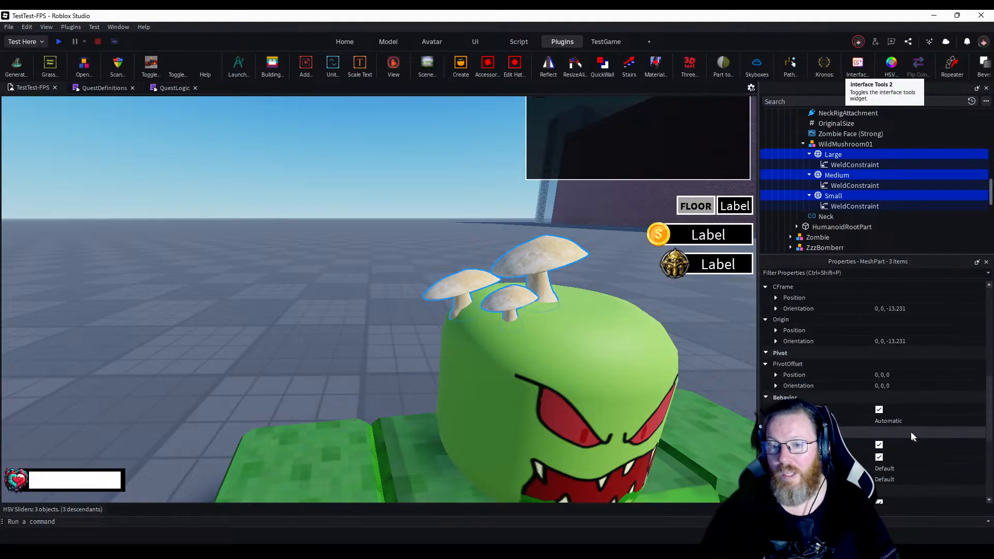
pyautogui.scroll(-5, 907, 436)
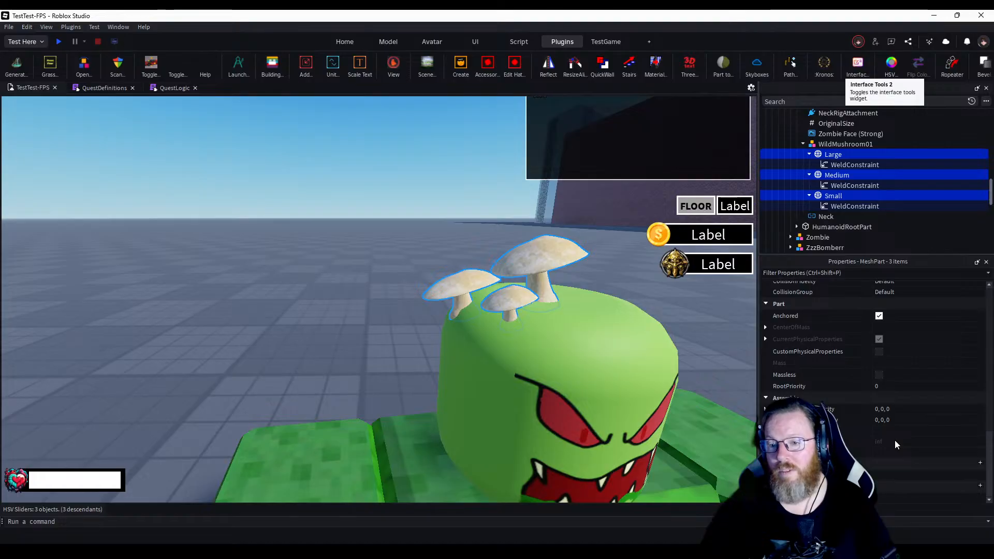
pyautogui.scroll(5, 895, 444)
pyautogui.scroll(5, 899, 443)
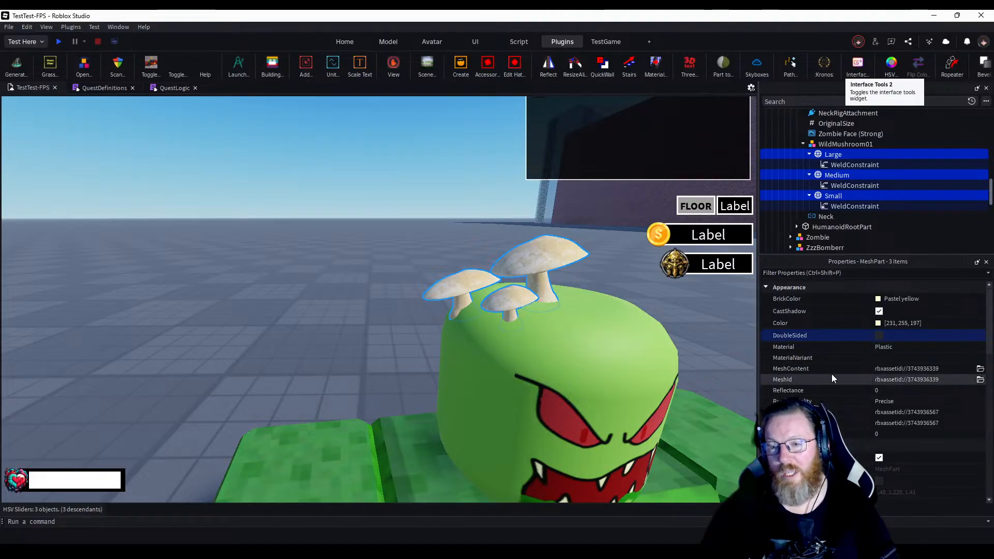
# Try to recolour the whole WildMushroom01 model with HSV Sliders, including descendants and toggling the Color property, and close the plugin.
pyautogui.click(846, 144)
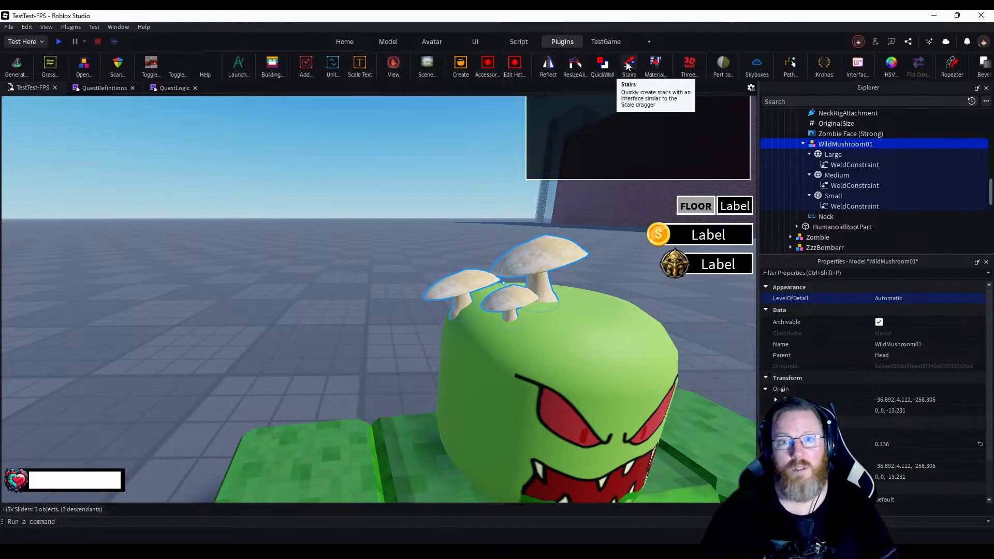
pyautogui.click(891, 64)
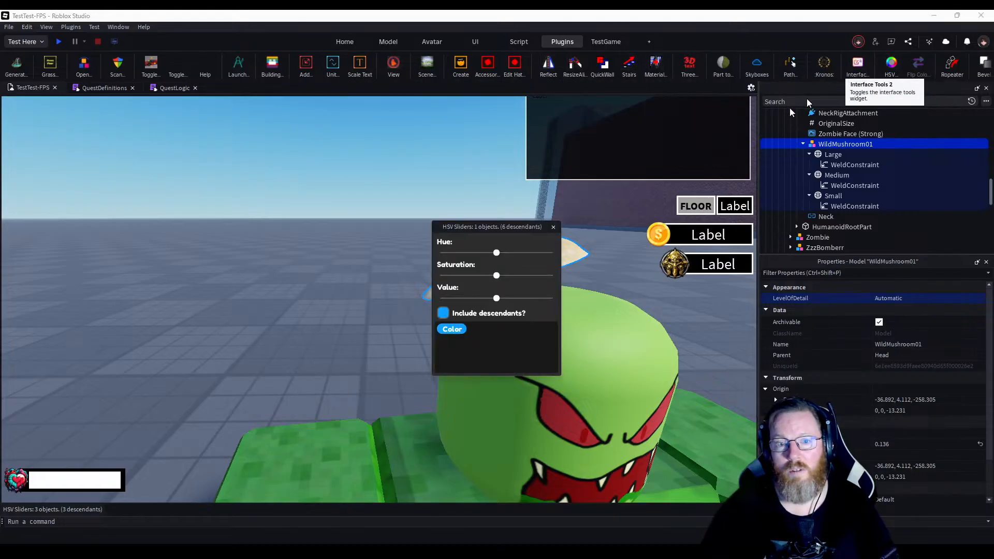
pyautogui.moveTo(479, 231); pyautogui.dragTo(244, 297)
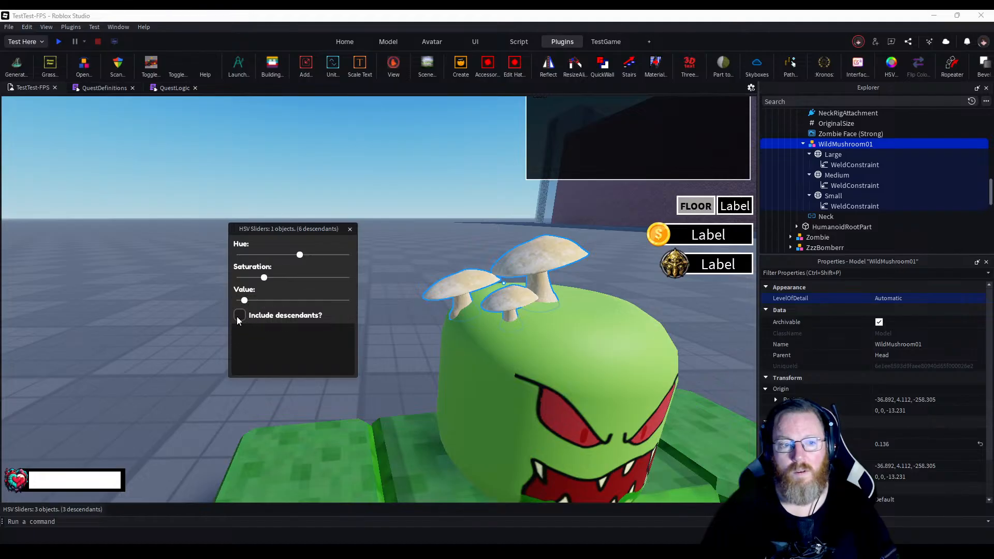
pyautogui.click(238, 315)
pyautogui.click(249, 332)
pyautogui.moveTo(271, 284); pyautogui.dragTo(288, 279)
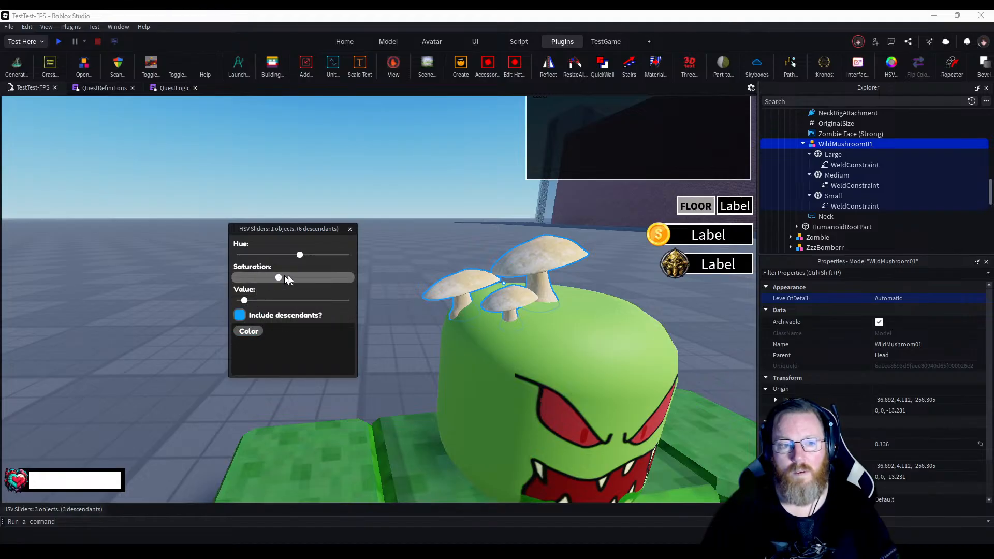
pyautogui.click(350, 229)
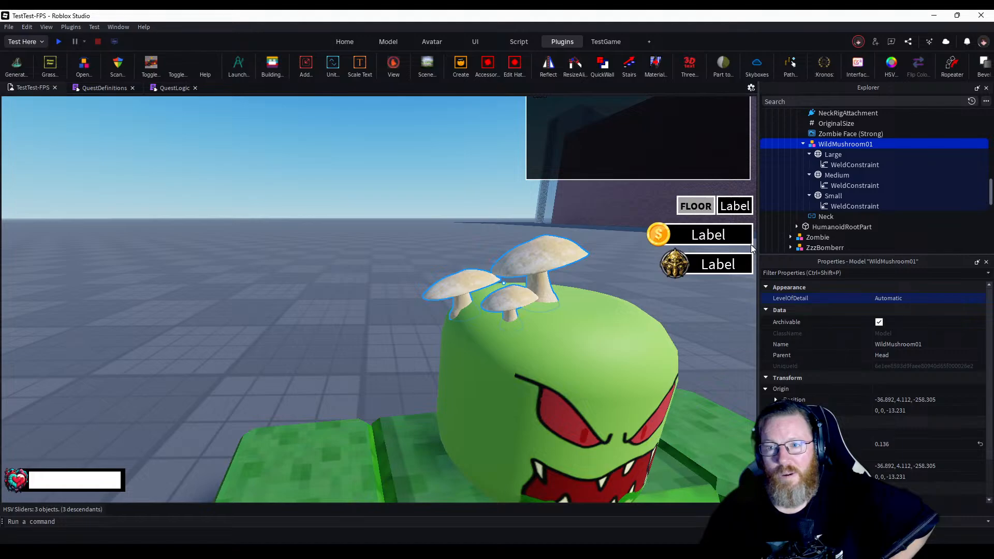
# Select the Large, Medium and Small mushroom meshes together after viewing the Small mesh's WeldConstraint.
pyautogui.click(840, 209)
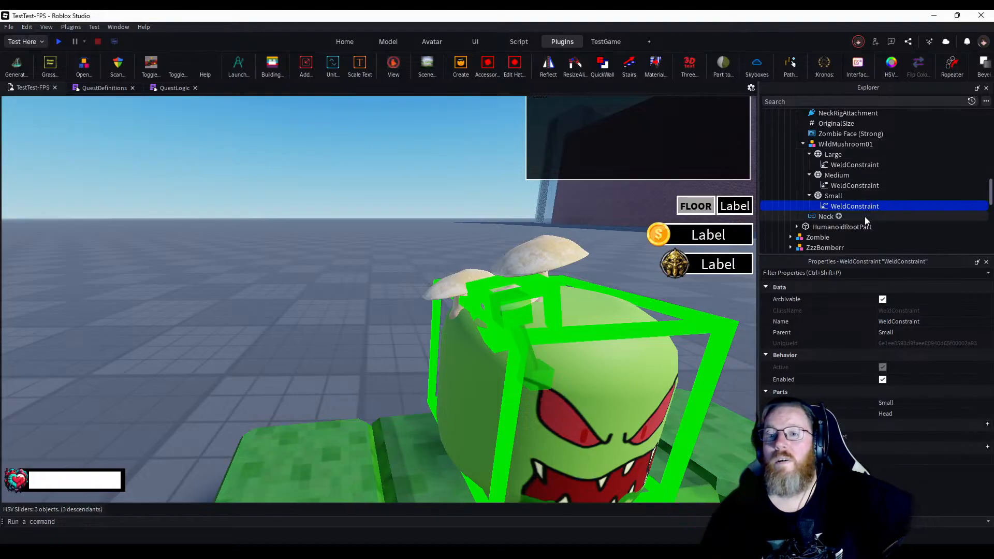
pyautogui.click(835, 196)
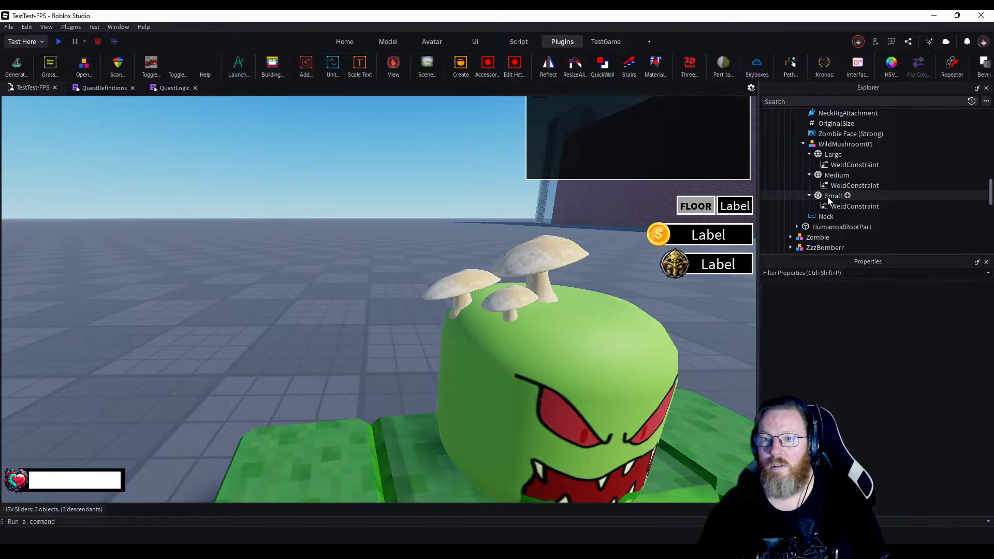
pyautogui.click(829, 196)
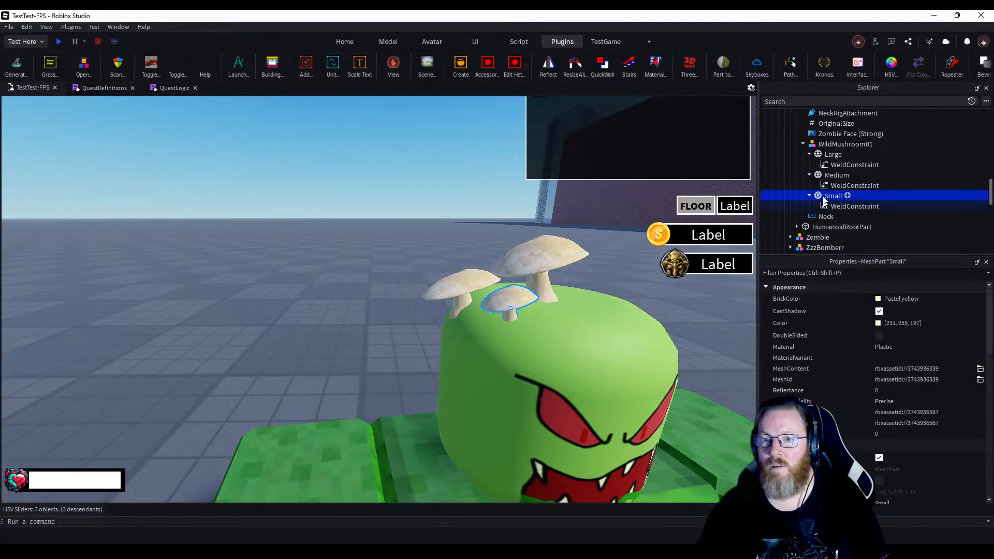
pyautogui.keyDown('ctrl'); pyautogui.click(829, 175); pyautogui.keyUp('ctrl')
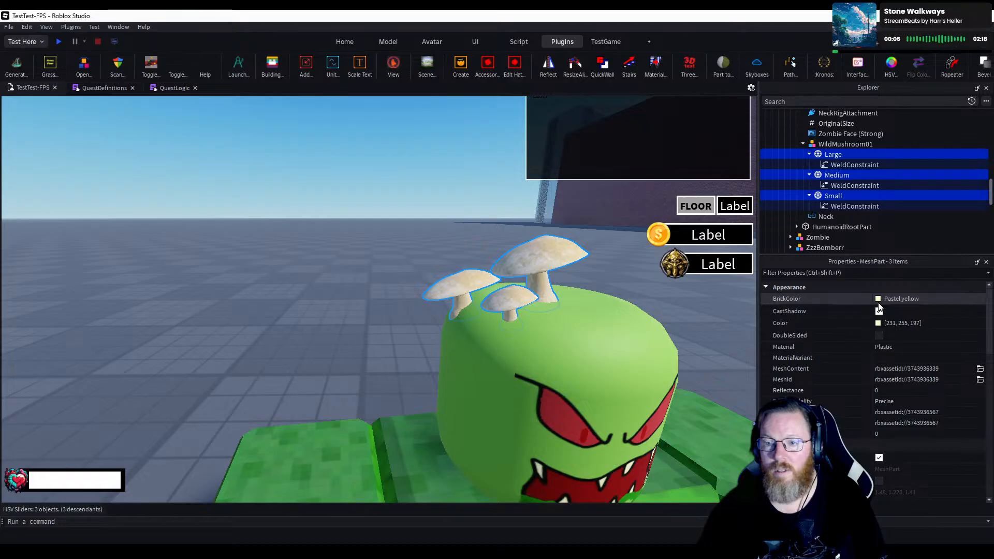
# Try an orange Color of 255, 146, 92 on the three mushroom meshes, dismissing the colour dialog.
pyautogui.click(878, 324)
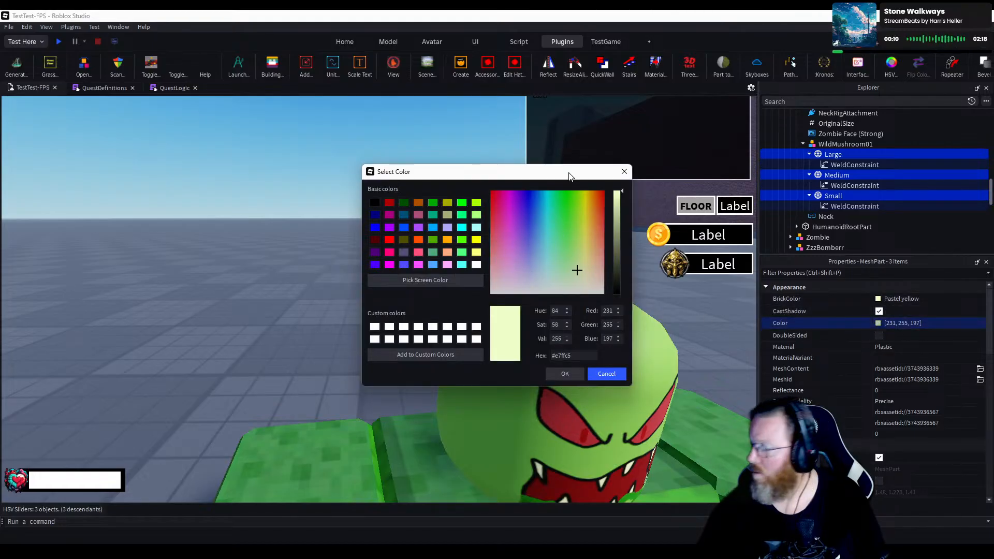
pyautogui.moveTo(569, 177); pyautogui.dragTo(354, 194)
pyautogui.moveTo(343, 266); pyautogui.dragTo(383, 246)
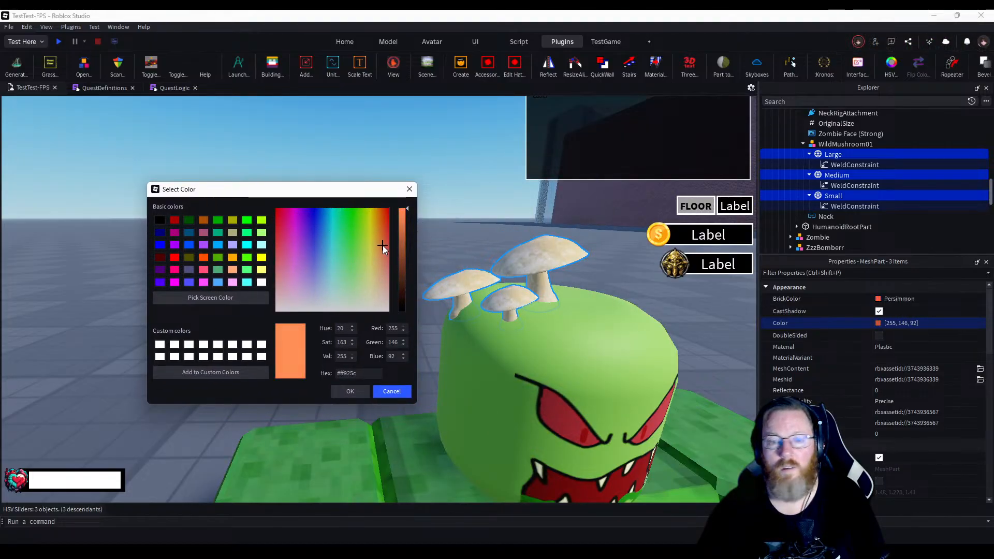
pyautogui.click(409, 189)
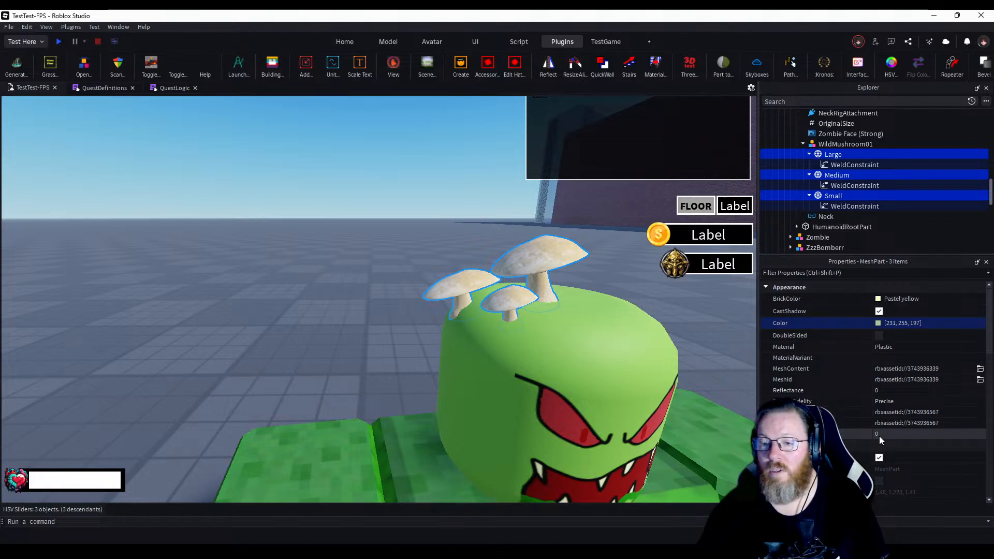
# Clear the texture content of the three mushroom meshes and open their BrickColor palette.
pyautogui.click(947, 411)
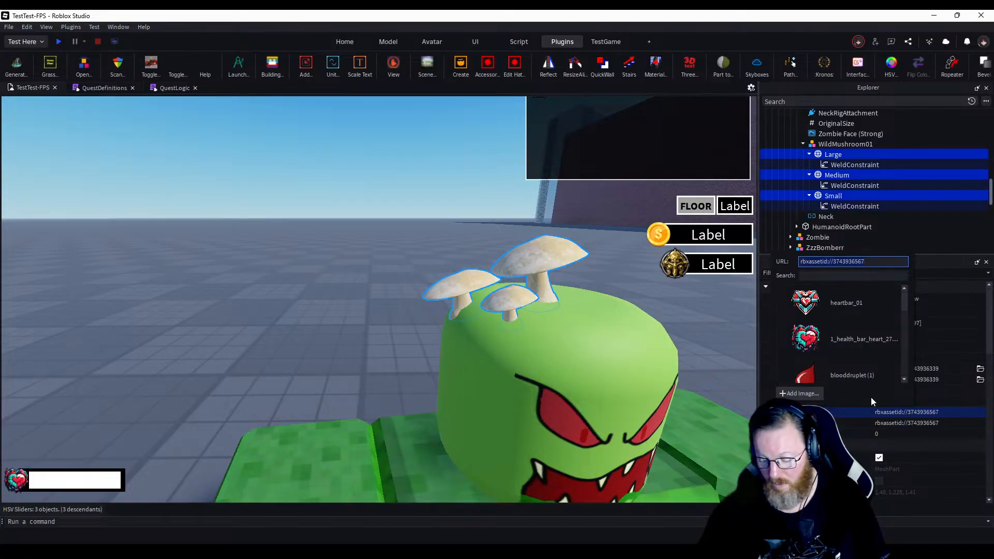
pyautogui.press('Return')
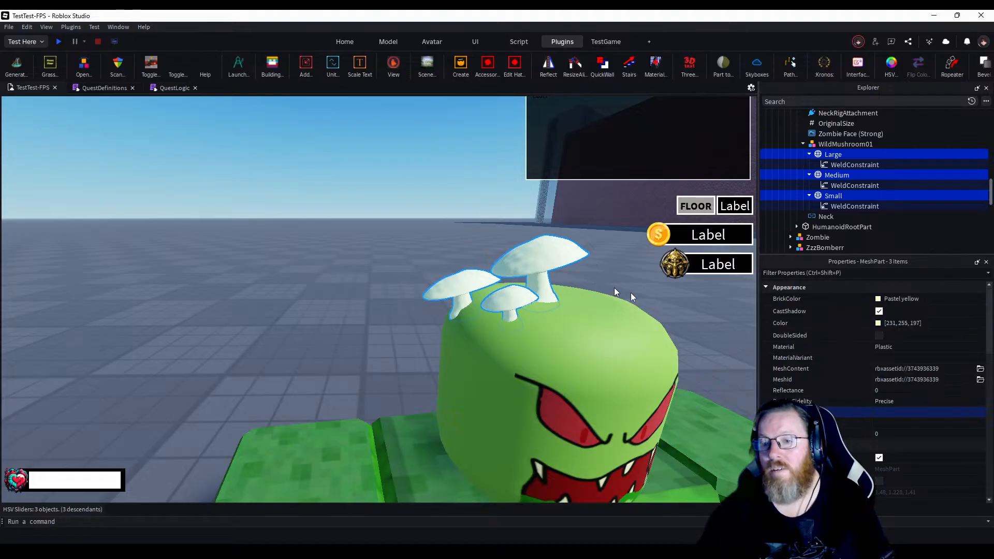
pyautogui.click(878, 299)
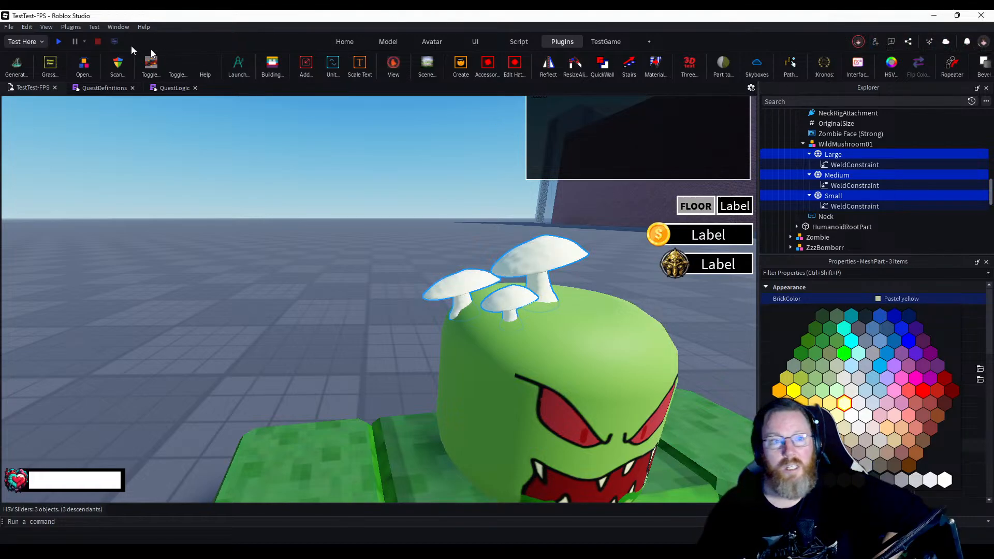
# Close the colour palette, open the Toolbox and switch the Creator Store category to Decals.
pyautogui.click(334, 41)
pyautogui.click(343, 43)
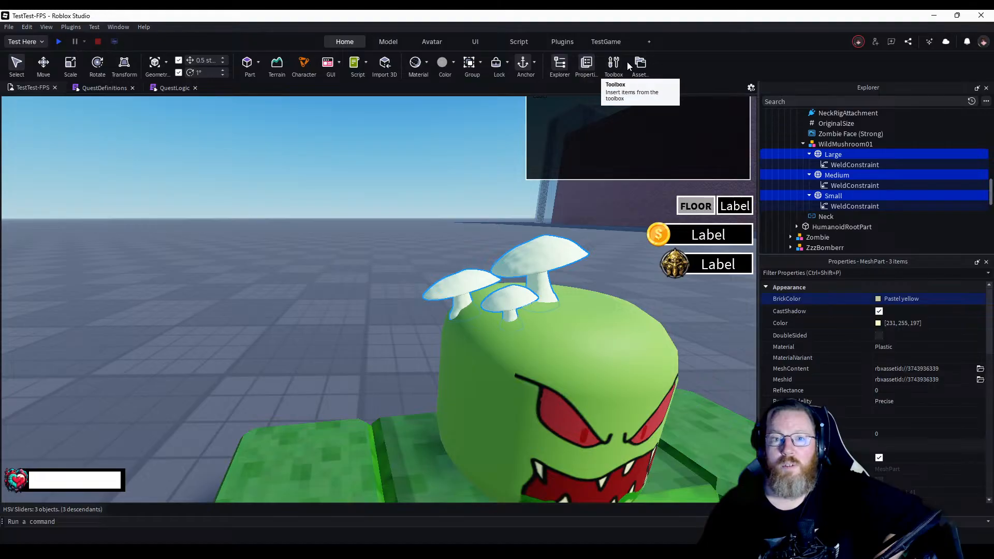
pyautogui.click(615, 64)
pyautogui.click(57, 124)
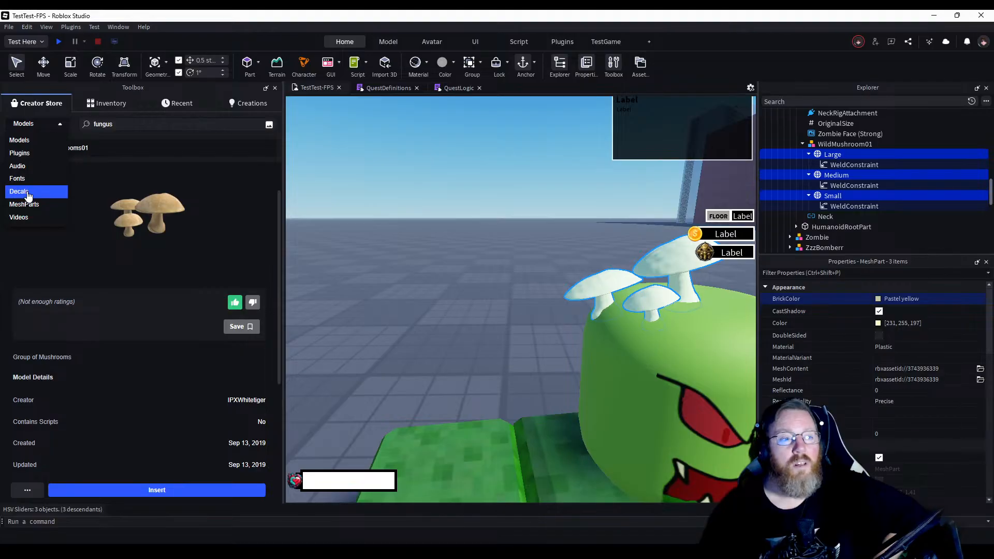
pyautogui.click(28, 193)
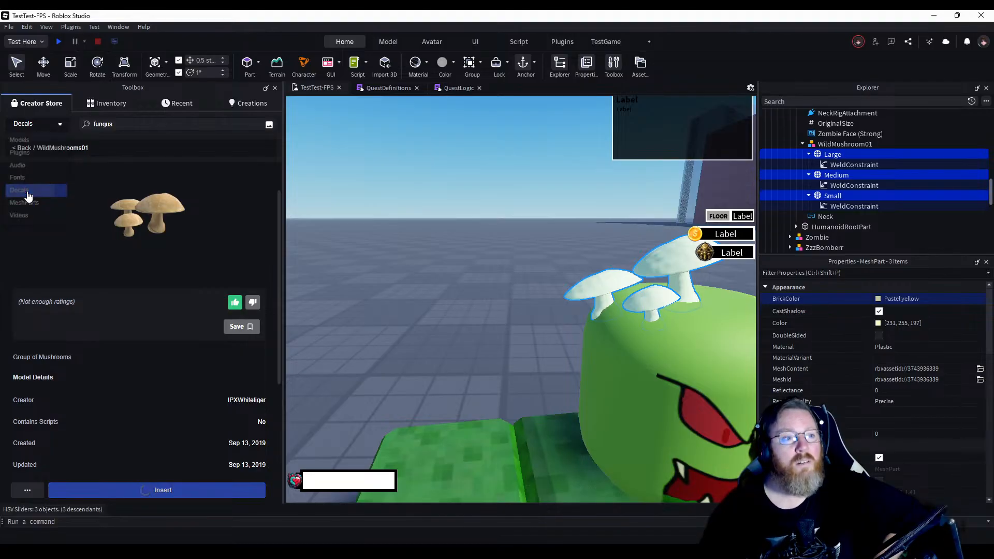
# Search the Creator Store decals for "texture".
pyautogui.click(129, 124)
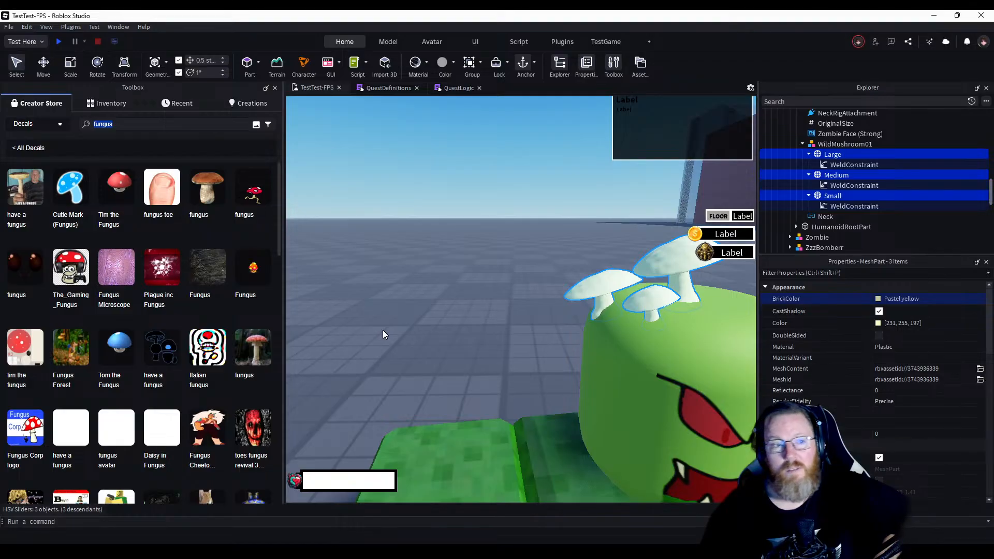
pyautogui.write('te')
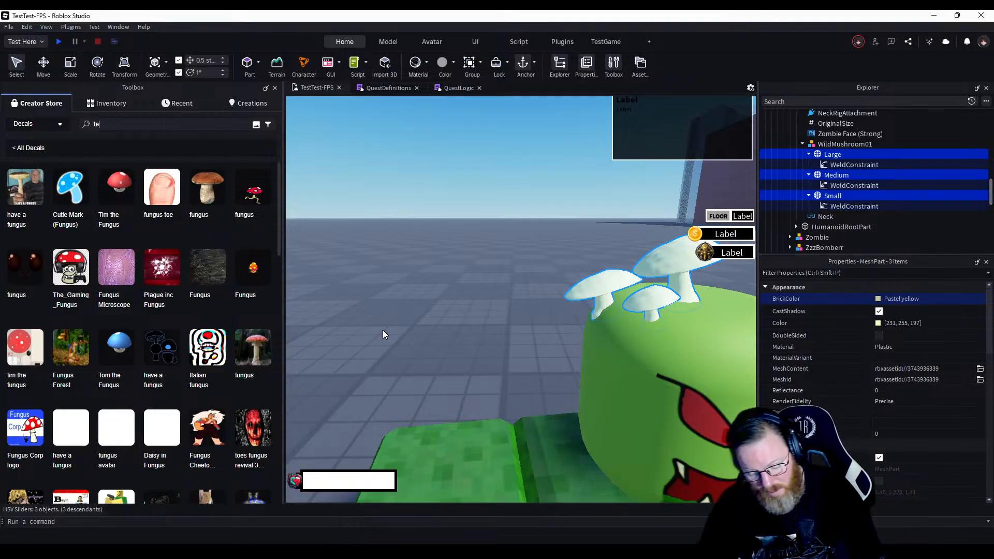
pyautogui.write('xture')
pyautogui.press('Return')
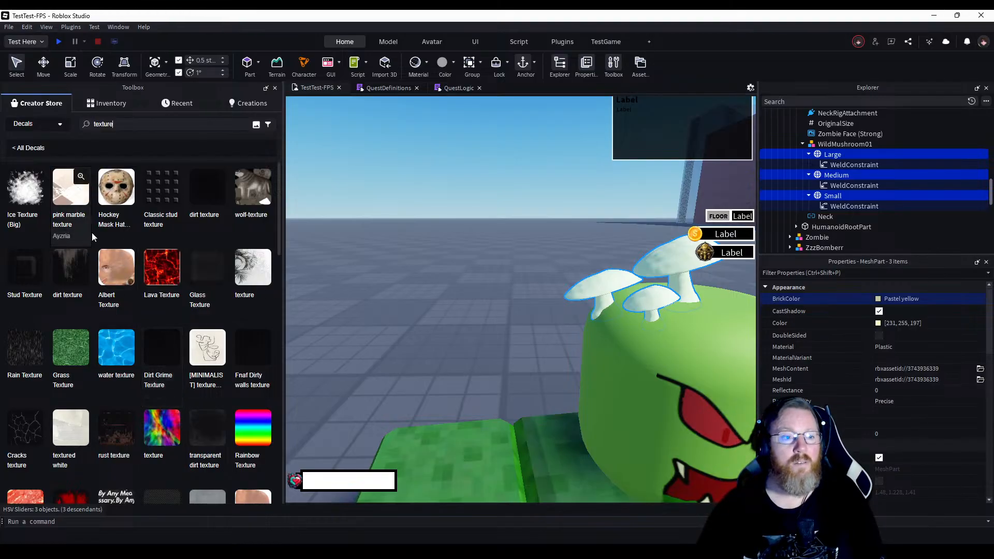
# Search the Creator Store decals for "green goo" instead.
pyautogui.doubleClick(119, 124)
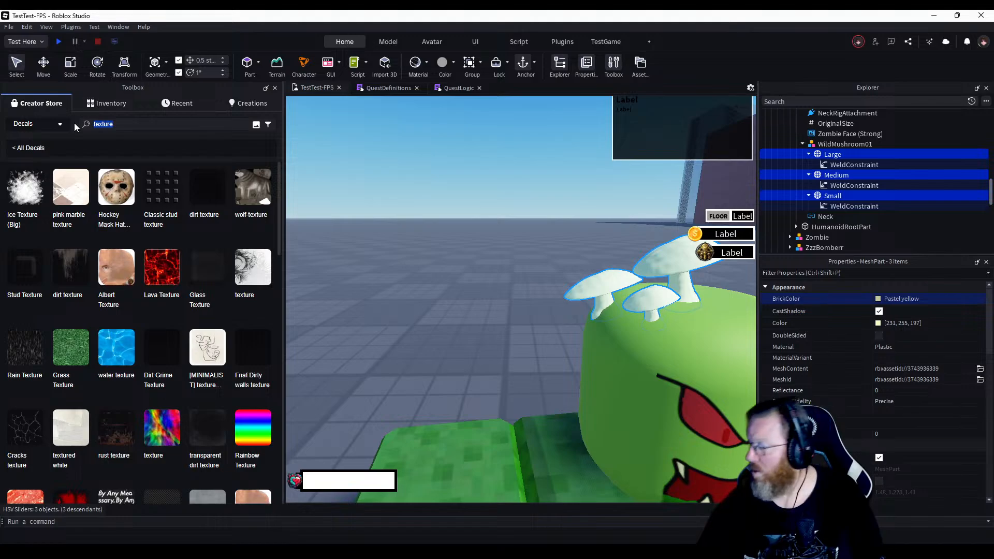
pyautogui.write('g')
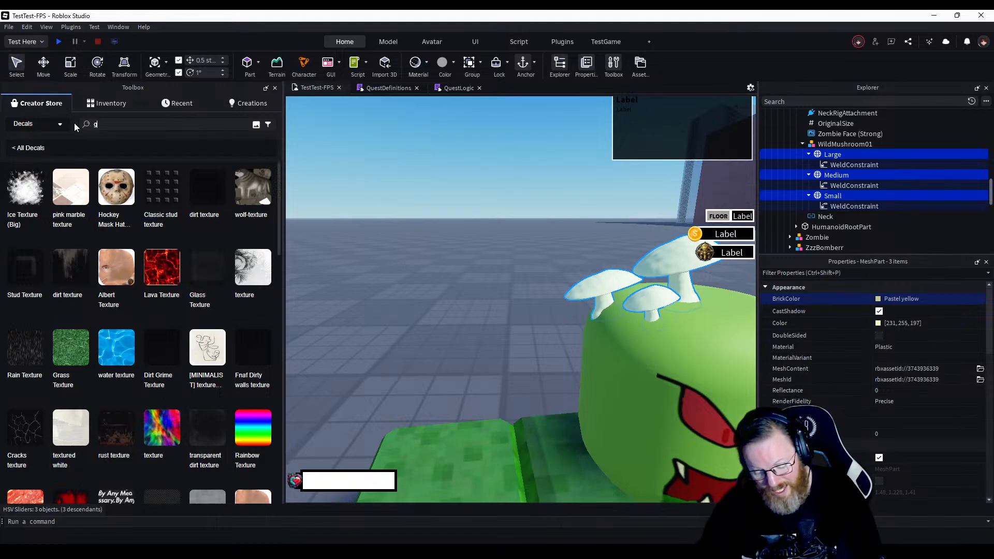
pyautogui.write('reen g')
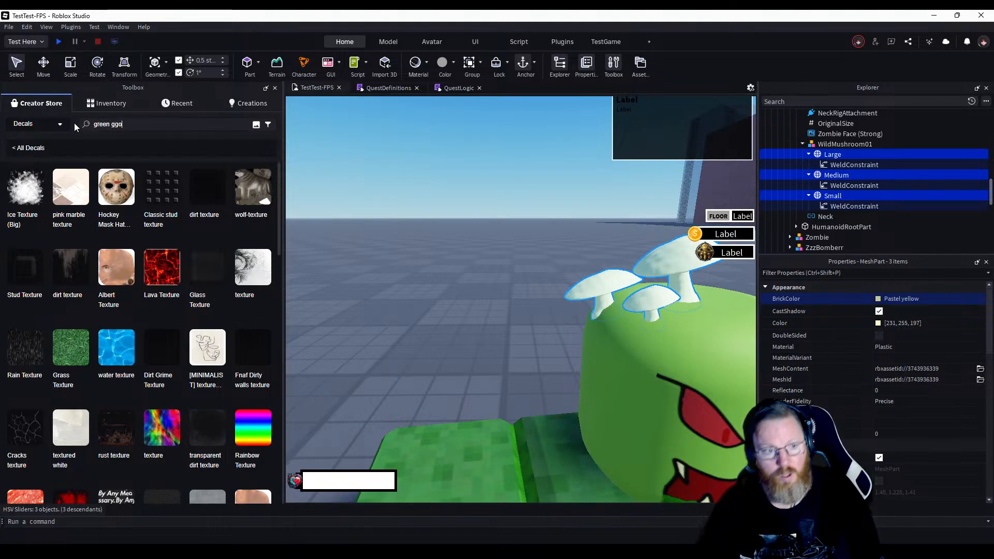
pyautogui.write('oo')
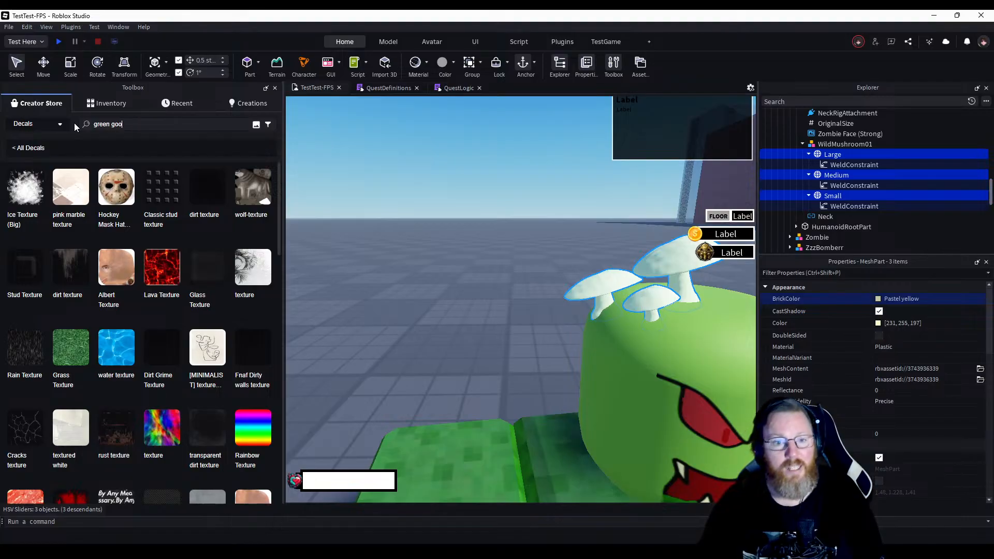
pyautogui.press('Return')
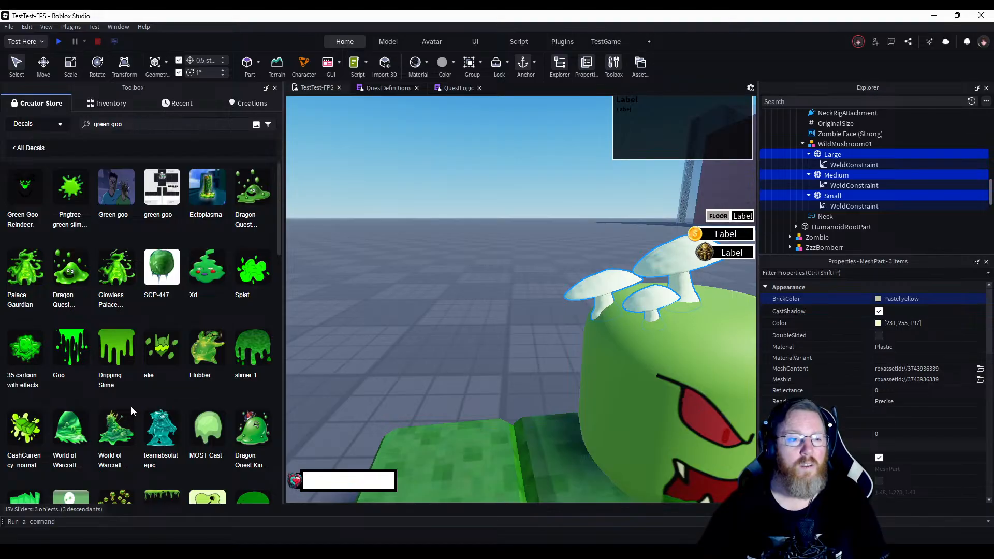
# Look through the first page of green goo decals for a texture that suits the mushrooms.
pyautogui.scroll(-4, 131, 406)
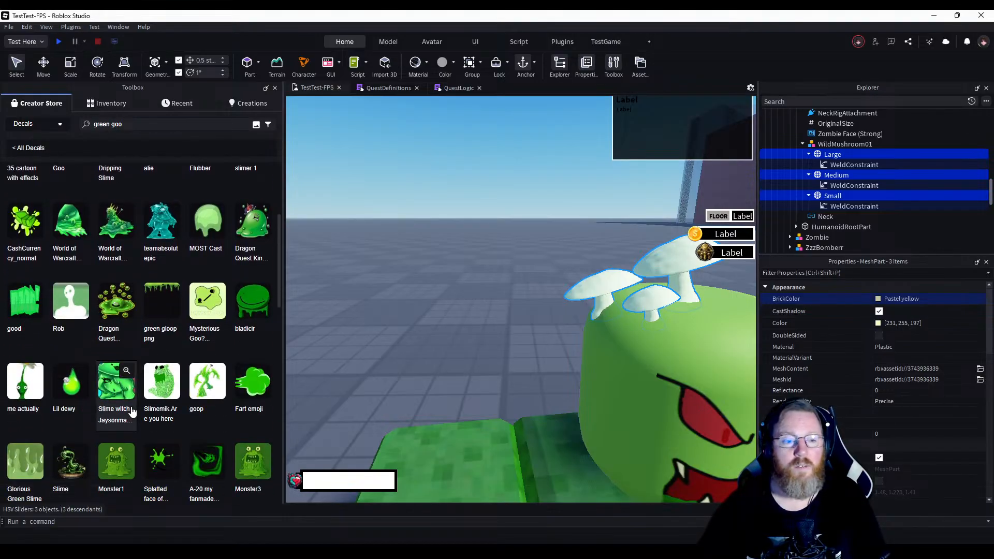
pyautogui.scroll(-5, 132, 411)
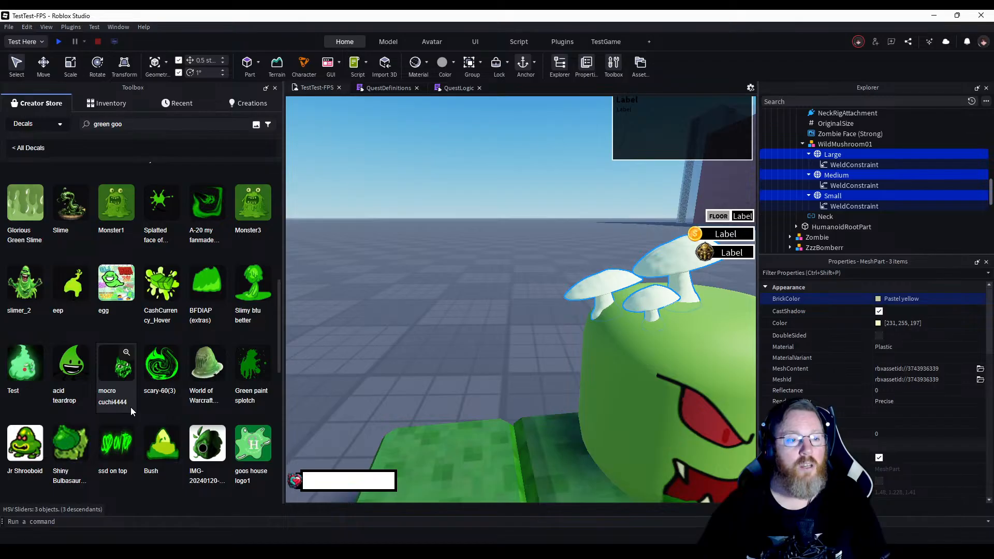
pyautogui.scroll(-4, 131, 407)
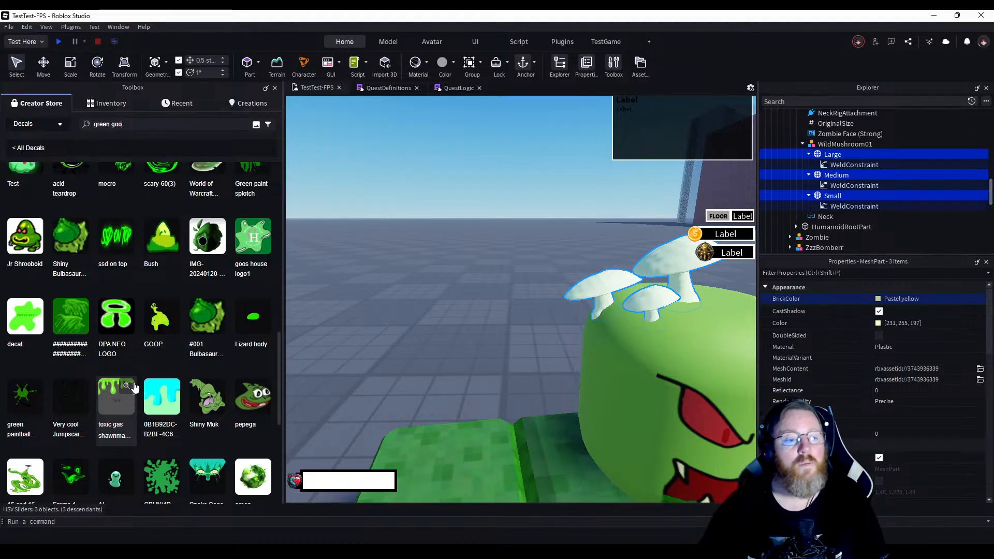
pyautogui.scroll(-5, 133, 387)
pyautogui.scroll(-5, 134, 387)
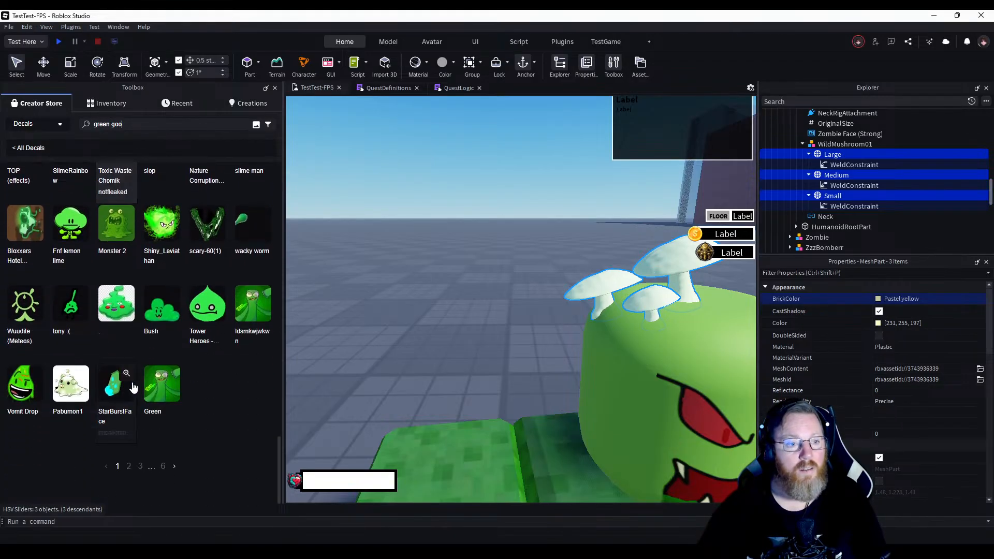
# Browse the second page of green goo decals in both directions for a tileable slime texture.
pyautogui.click(129, 467)
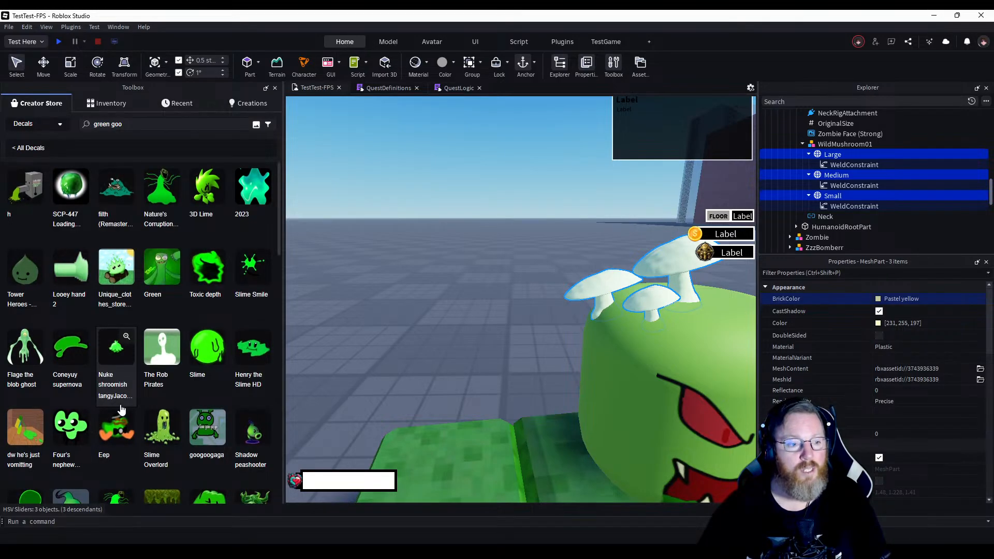
pyautogui.scroll(-5, 121, 409)
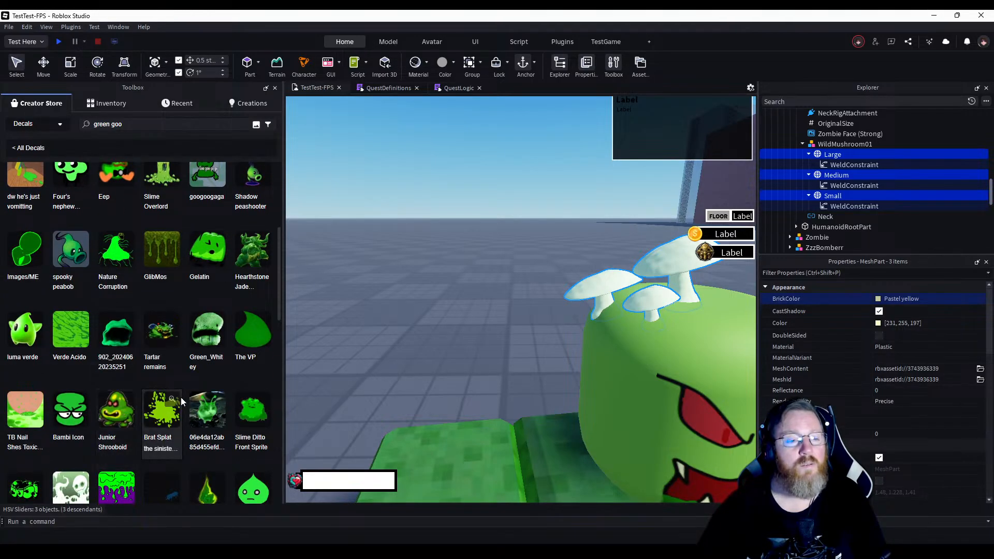
pyautogui.scroll(-10, 187, 410)
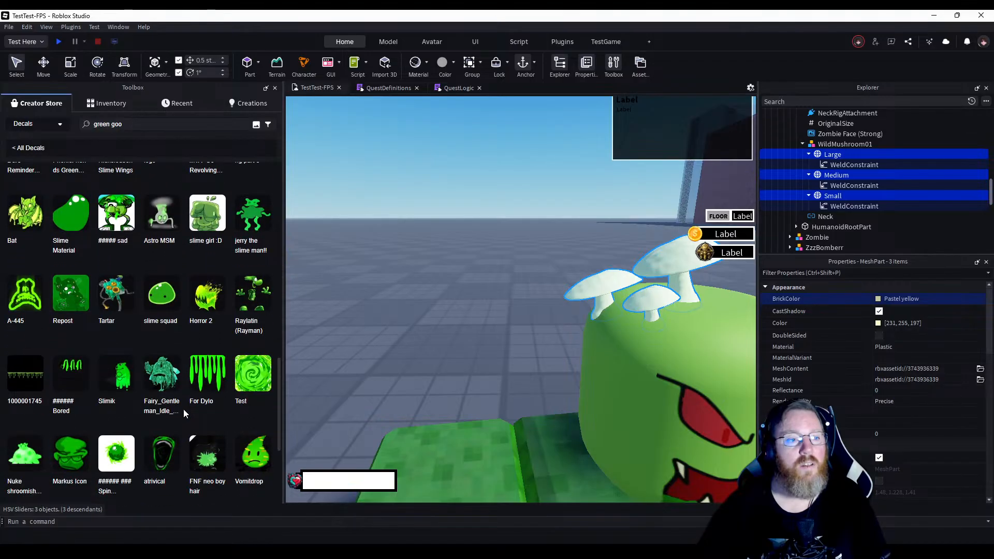
pyautogui.scroll(-2, 184, 409)
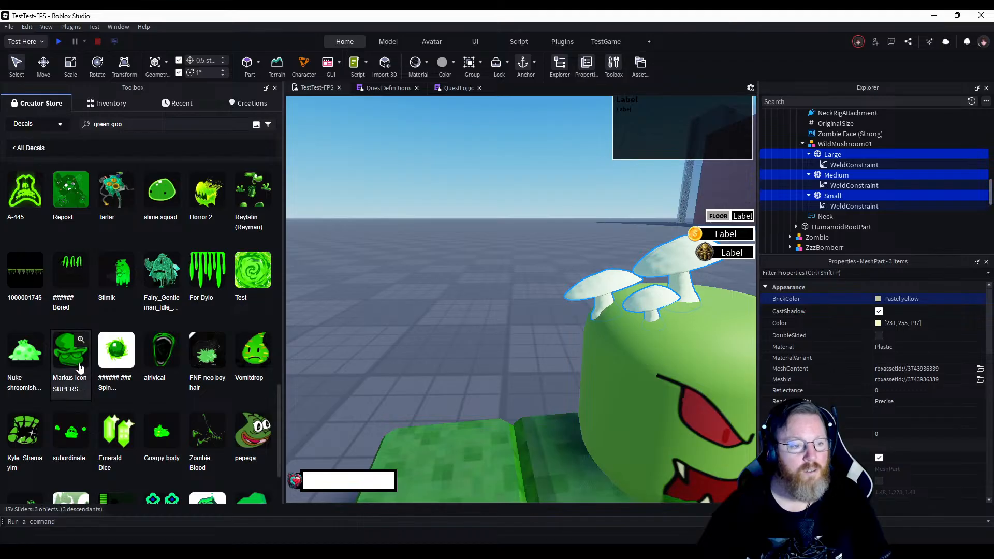
pyautogui.scroll(-4, 78, 371)
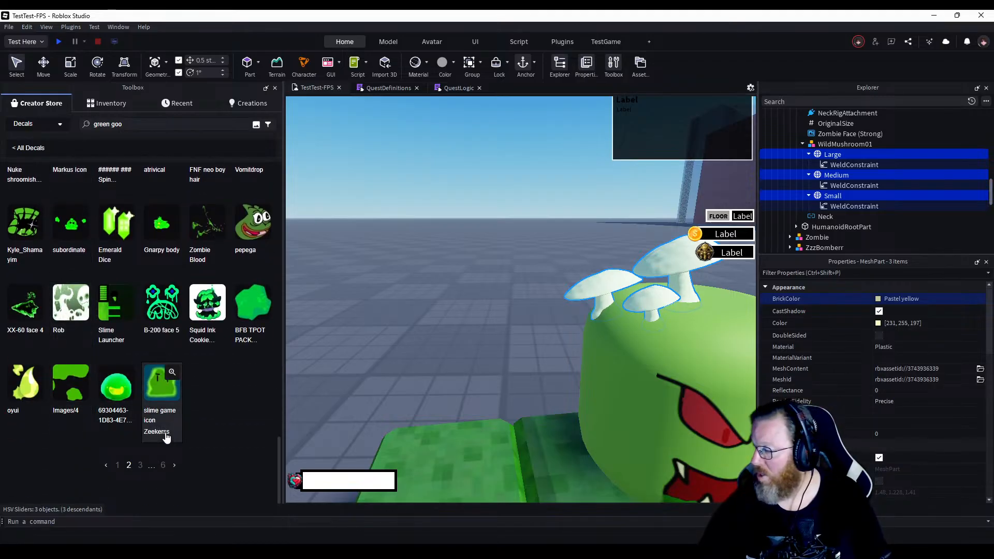
pyautogui.scroll(4, 122, 350)
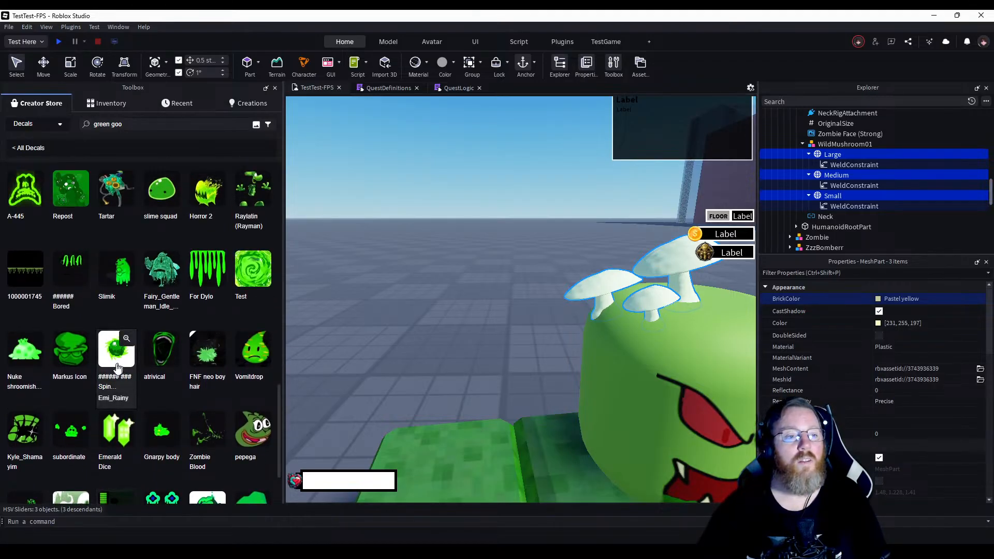
pyautogui.scroll(2, 119, 353)
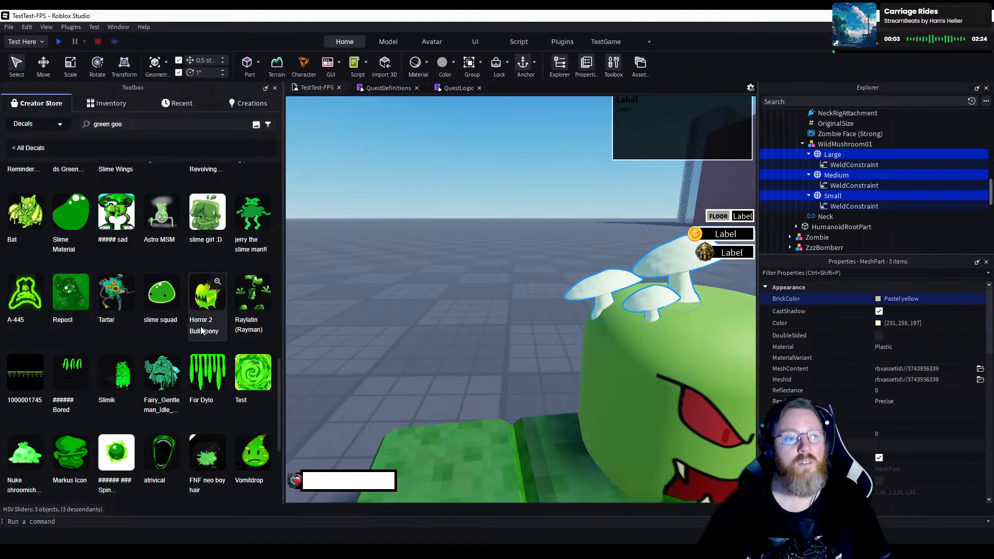
pyautogui.scroll(3, 202, 332)
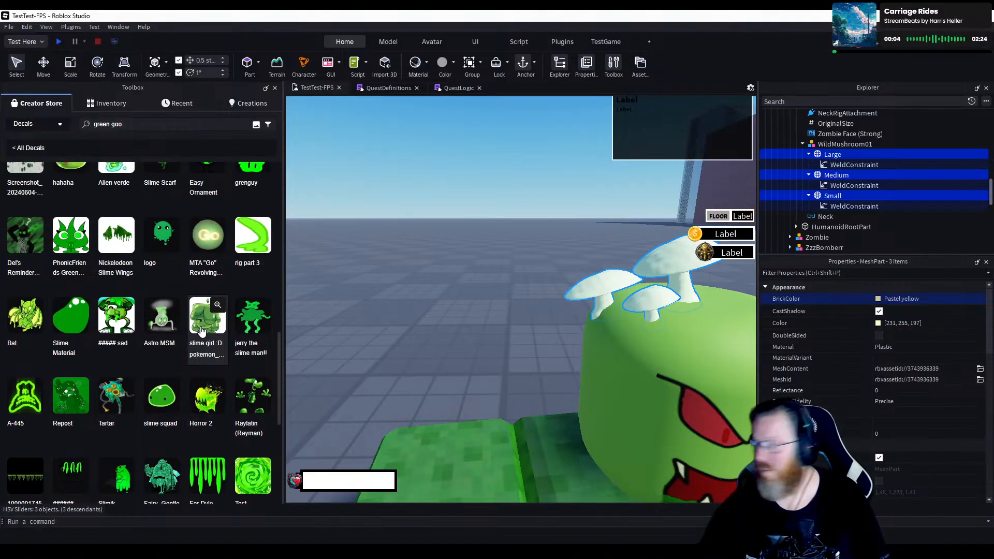
pyautogui.scroll(2, 202, 332)
pyautogui.scroll(3, 202, 331)
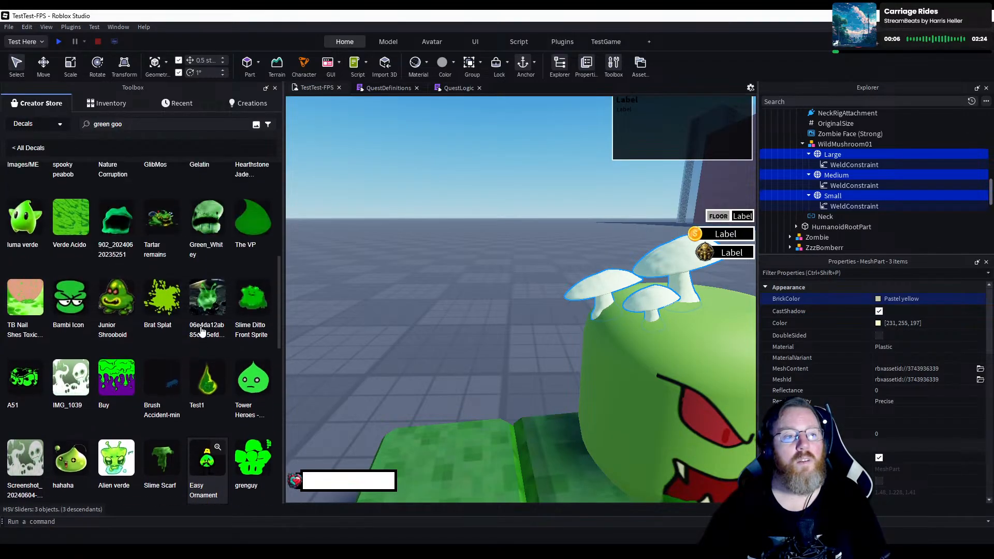
pyautogui.scroll(1, 202, 331)
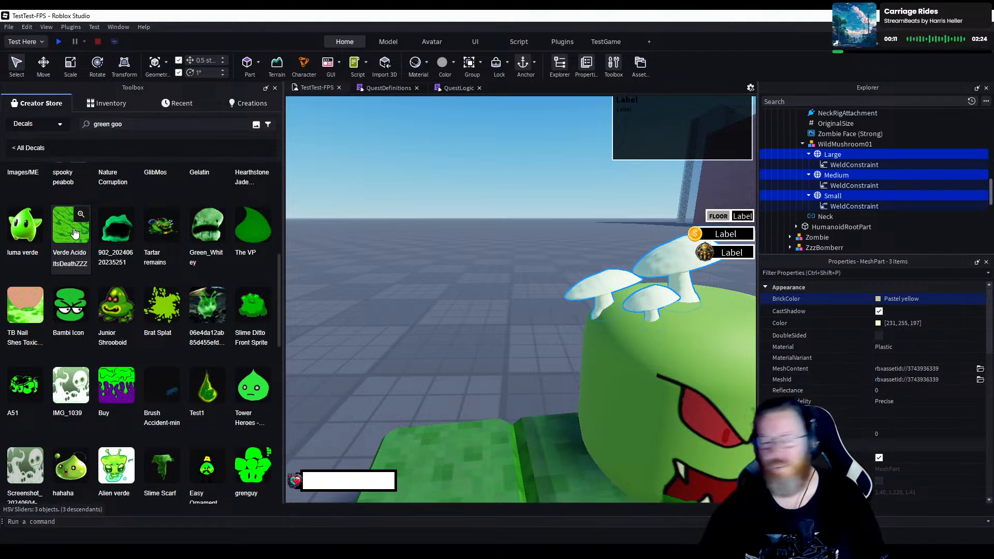
pyautogui.scroll(1, 74, 233)
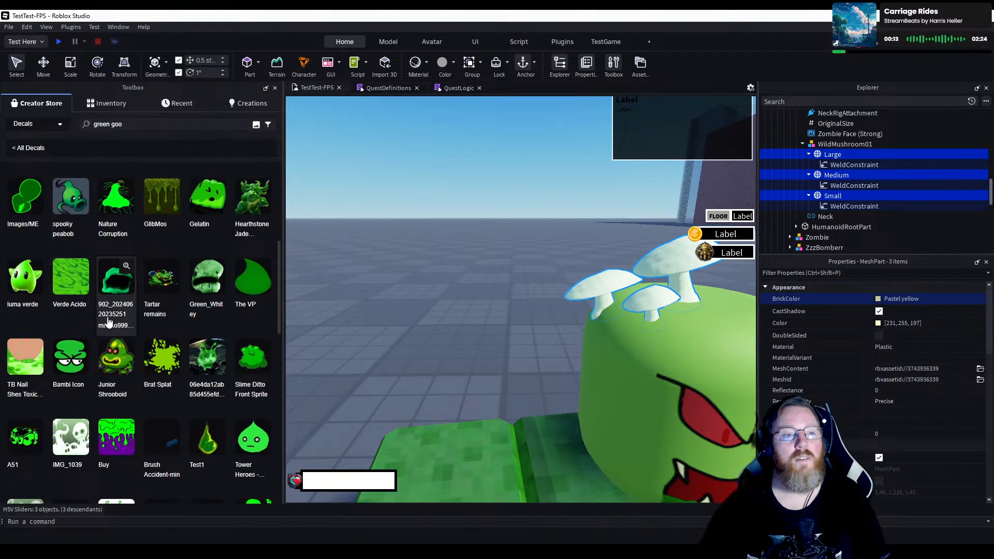
pyautogui.scroll(5, 113, 309)
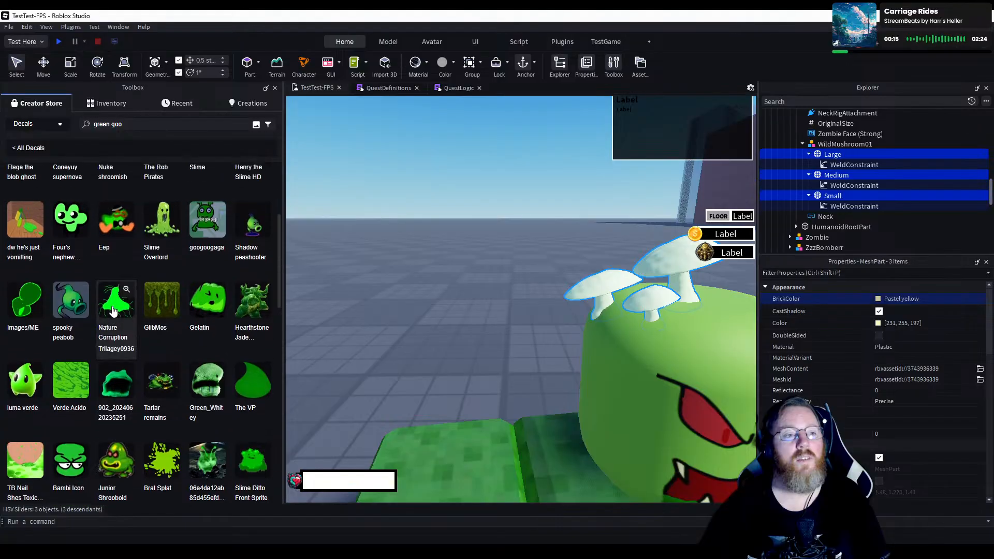
pyautogui.scroll(1, 113, 310)
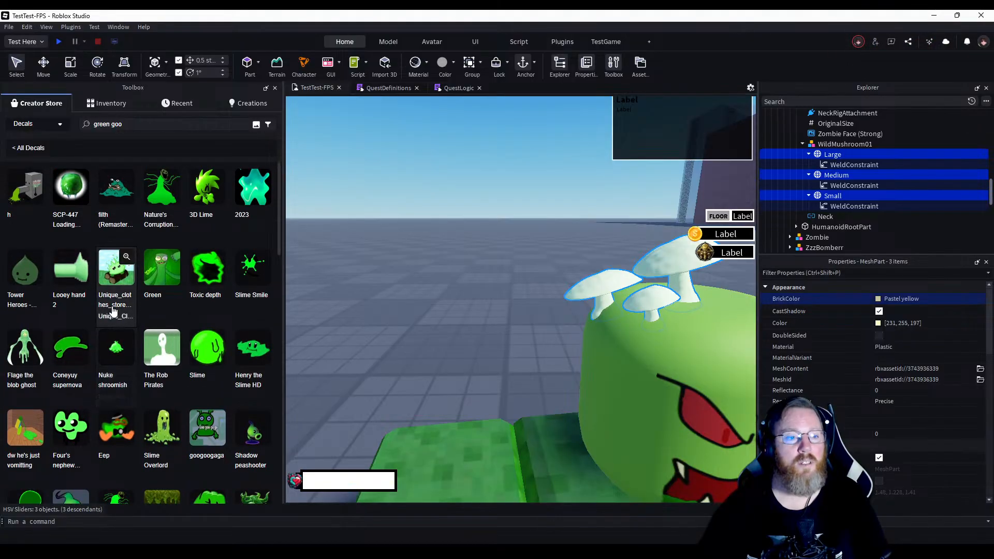
# Insert the Verde Acido decal onto the Small mushroom mesh and copy its ColorMapContent URL.
pyautogui.scroll(-5, 113, 311)
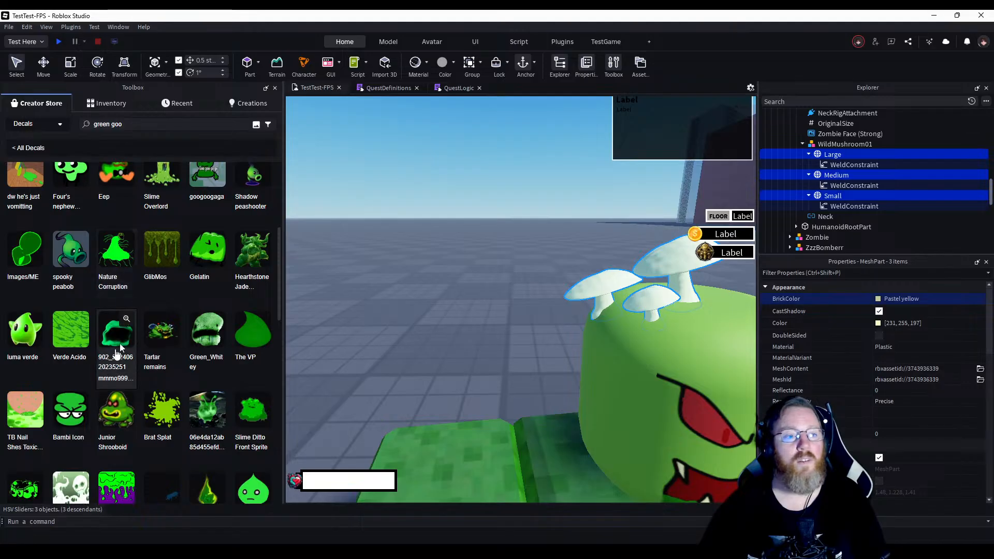
pyautogui.scroll(-1, 163, 304)
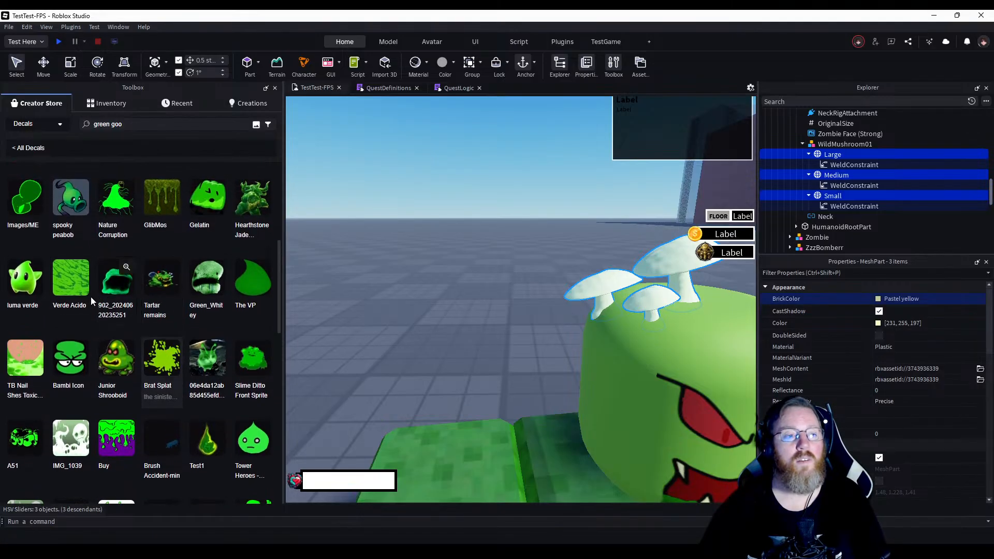
pyautogui.click(61, 290)
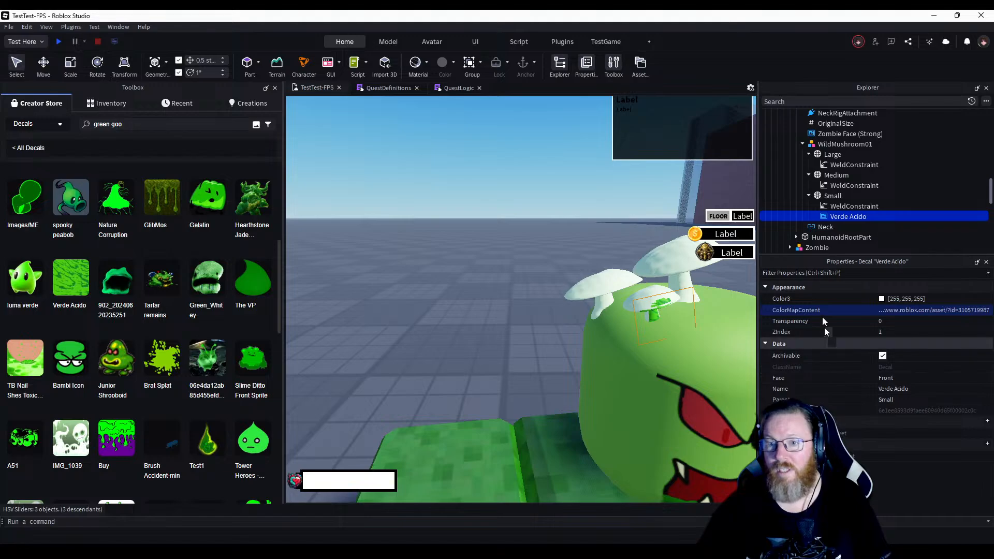
pyautogui.click(911, 312)
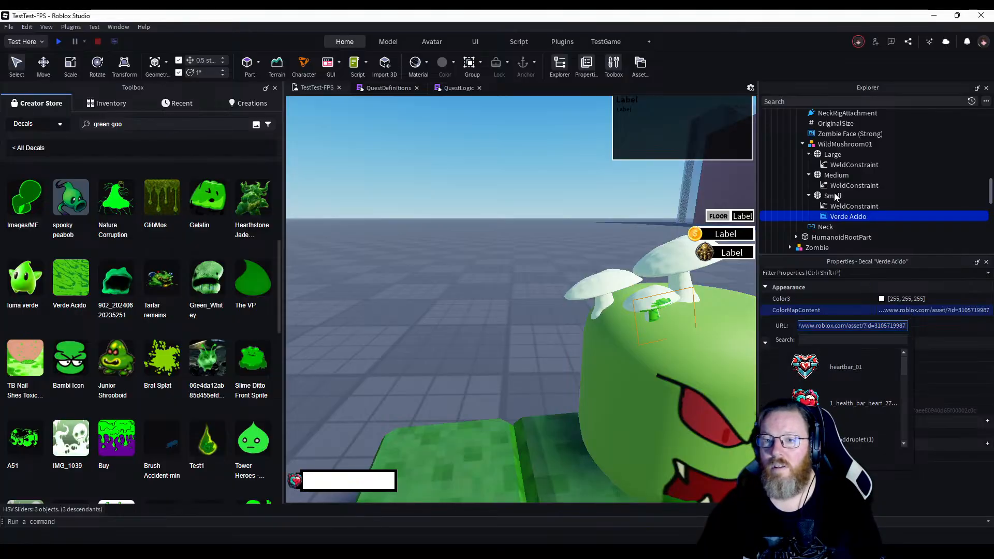
pyautogui.click(834, 196)
pyautogui.keyDown('ctrl'); pyautogui.click(834, 175); pyautogui.keyUp('ctrl')
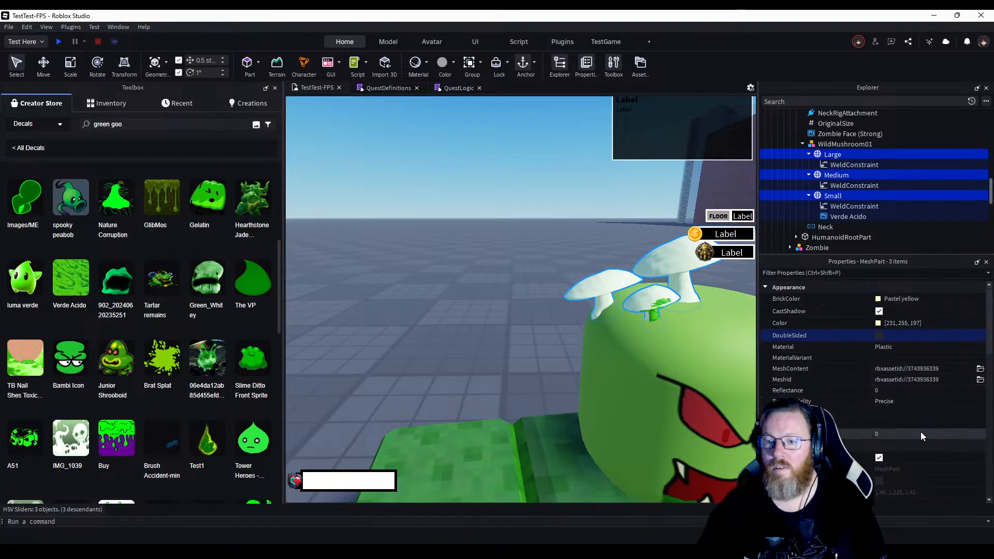
pyautogui.click(886, 422)
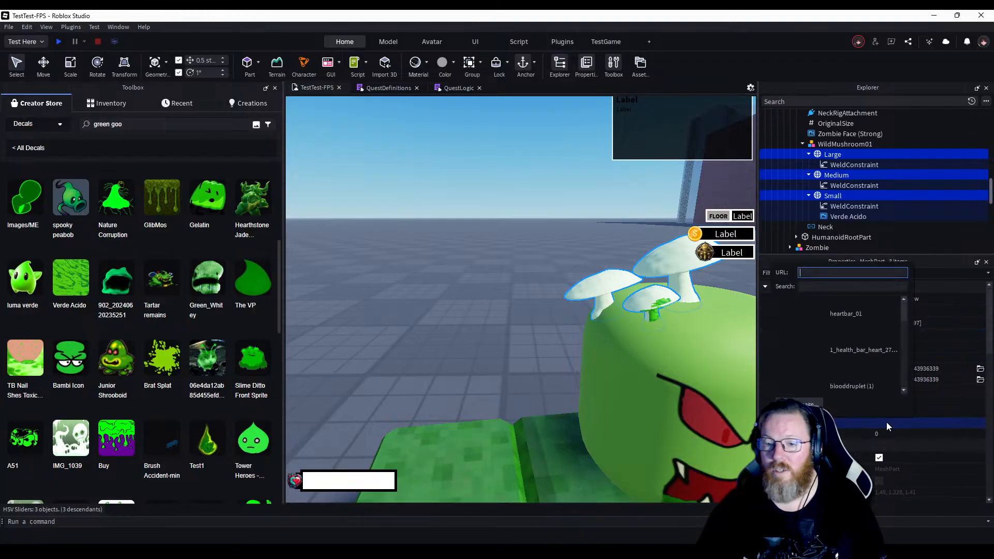
pyautogui.hotkey('ctrl', 'v')
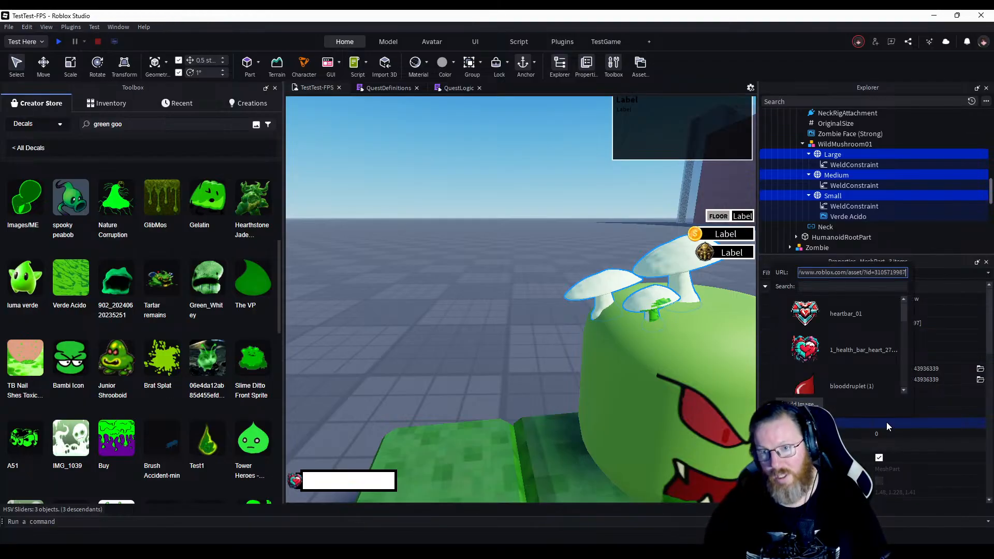
pyautogui.press('Return')
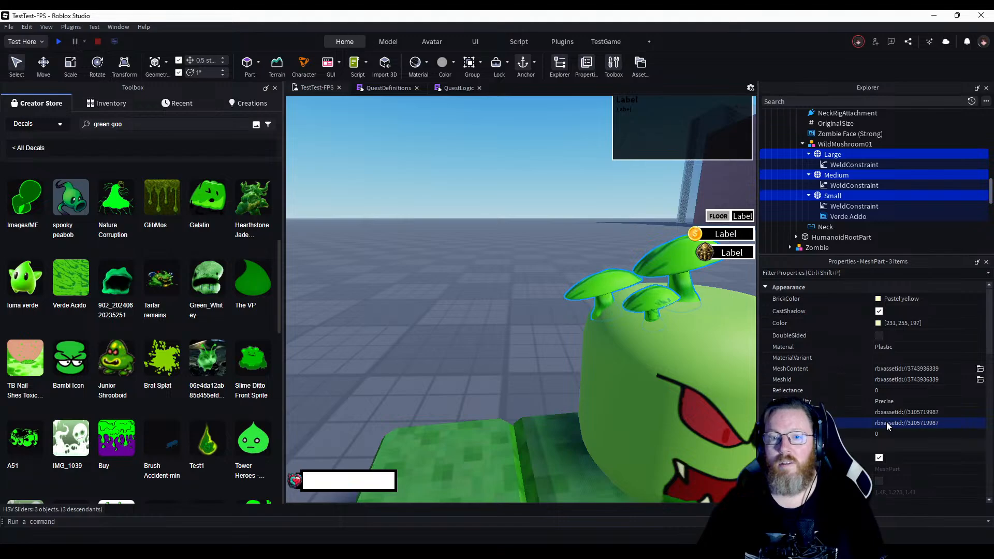
# Examine the retextured mushrooms on the zombie's head from a distance and close up.
pyautogui.click(424, 298)
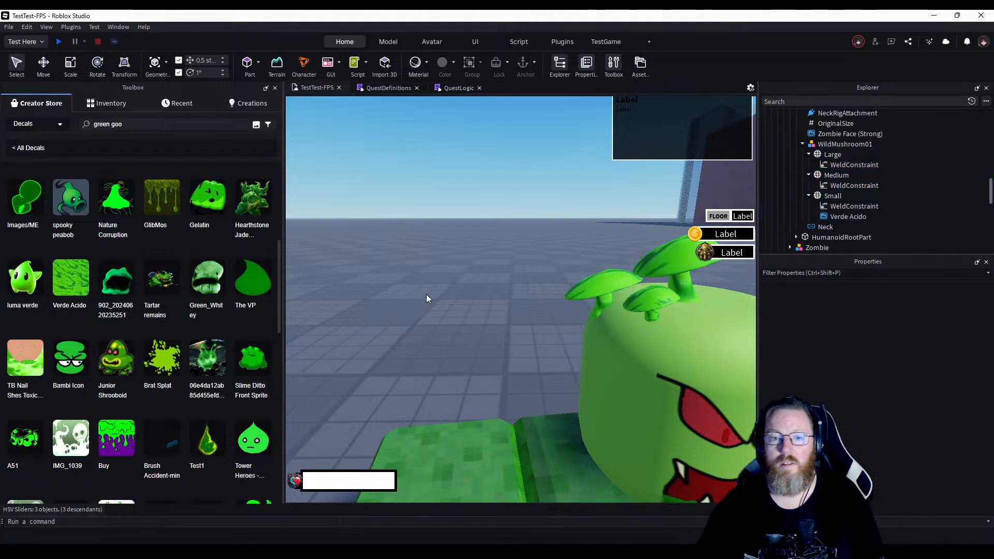
pyautogui.press('s')
pyautogui.moveTo(426, 295); pyautogui.dragTo(427, 294, button='right')
pyautogui.press('w')
pyautogui.press('s')
pyautogui.press('w')
pyautogui.press('s')
pyautogui.press('s')
pyautogui.press('w')
pyautogui.press('d')
pyautogui.press('s')
pyautogui.press('a')
pyautogui.press('w')
pyautogui.press('s')
pyautogui.press('w')
pyautogui.press('d')
pyautogui.press('a')
pyautogui.press('w')
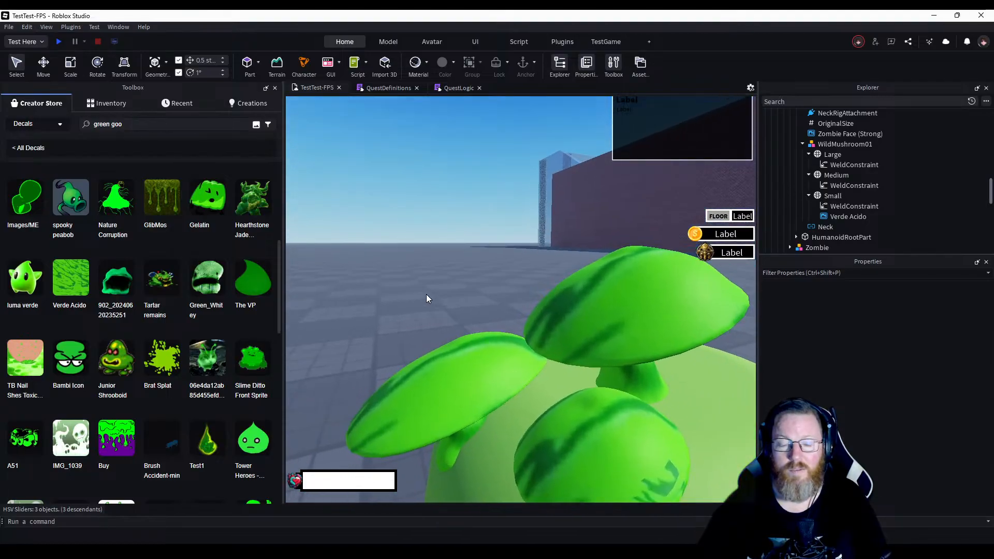
# Try darkening the Color of the Large, Medium and Small mushroom meshes to 83, 91, 70.
pyautogui.click(837, 195)
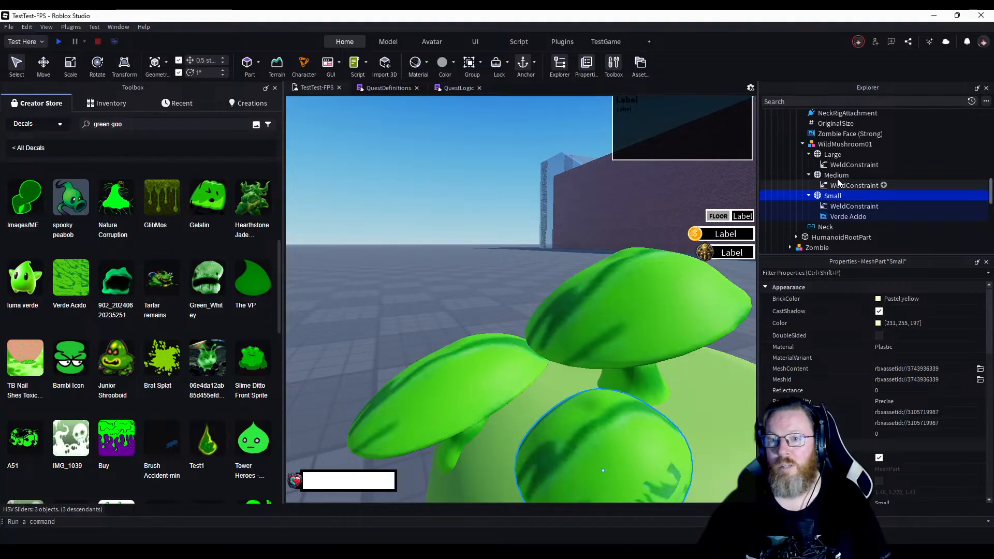
pyautogui.keyDown('ctrl'); pyautogui.click(836, 176); pyautogui.keyUp('ctrl')
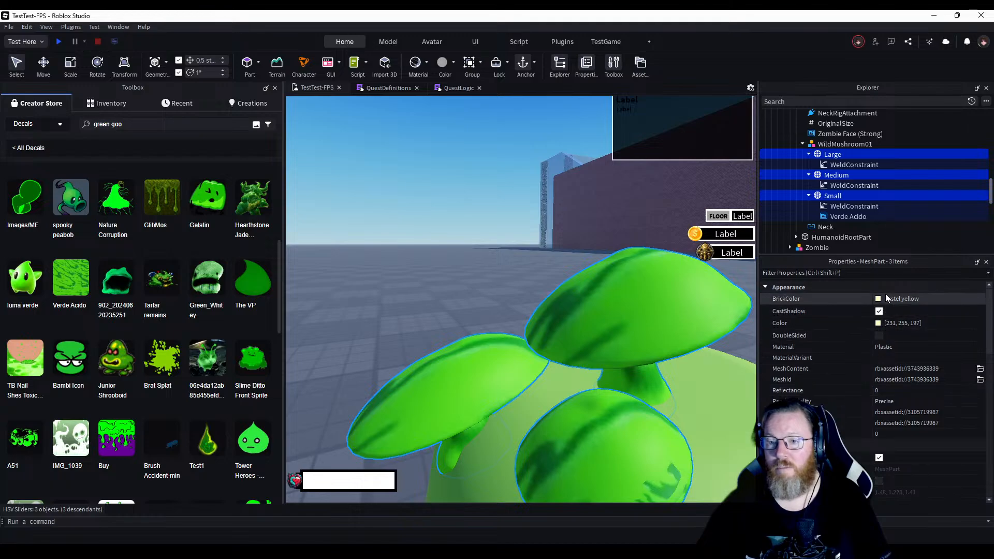
pyautogui.click(878, 324)
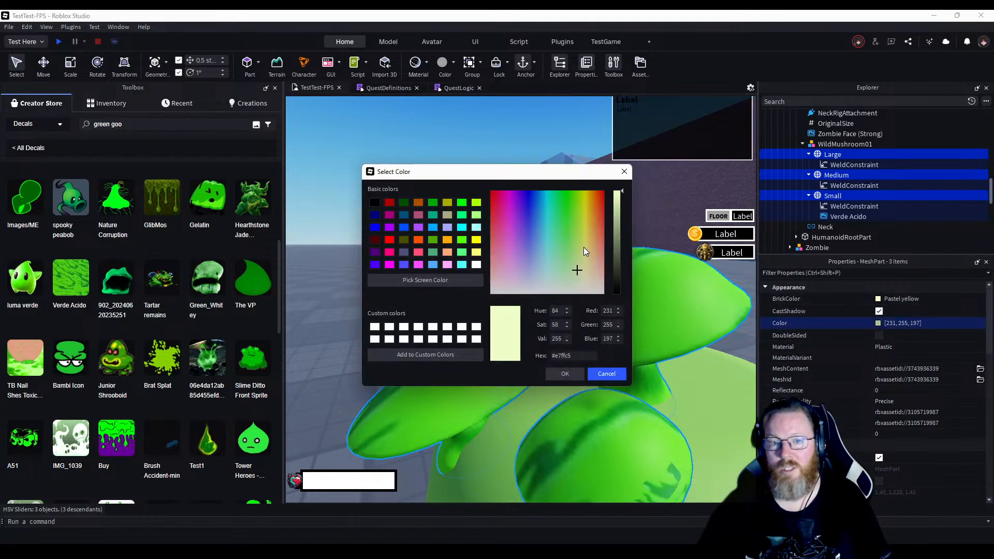
pyautogui.moveTo(617, 254)
pyautogui.mouseDown()
pyautogui.moveTo(618, 290)
pyautogui.moveTo(621, 261)
pyautogui.mouseUp()
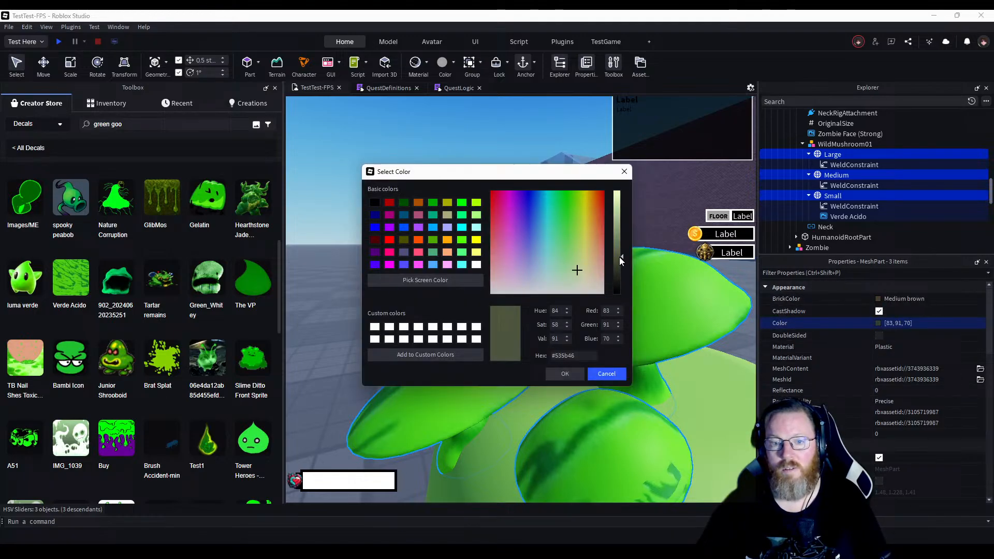
pyautogui.click(625, 171)
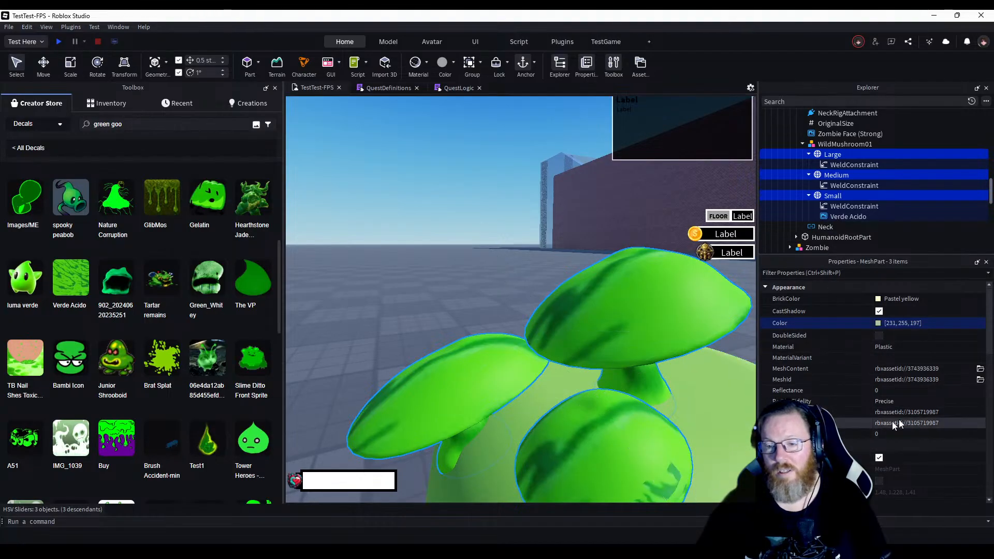
# Try a Transparency of 1 on the three mushroom meshes and return it to 0.
pyautogui.click(884, 434)
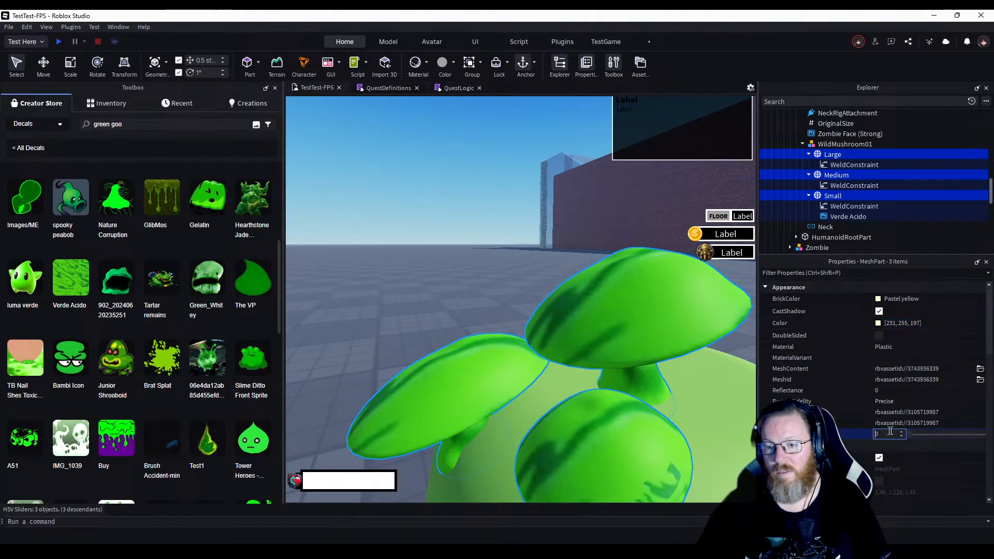
pyautogui.click(933, 435)
pyautogui.click(948, 432)
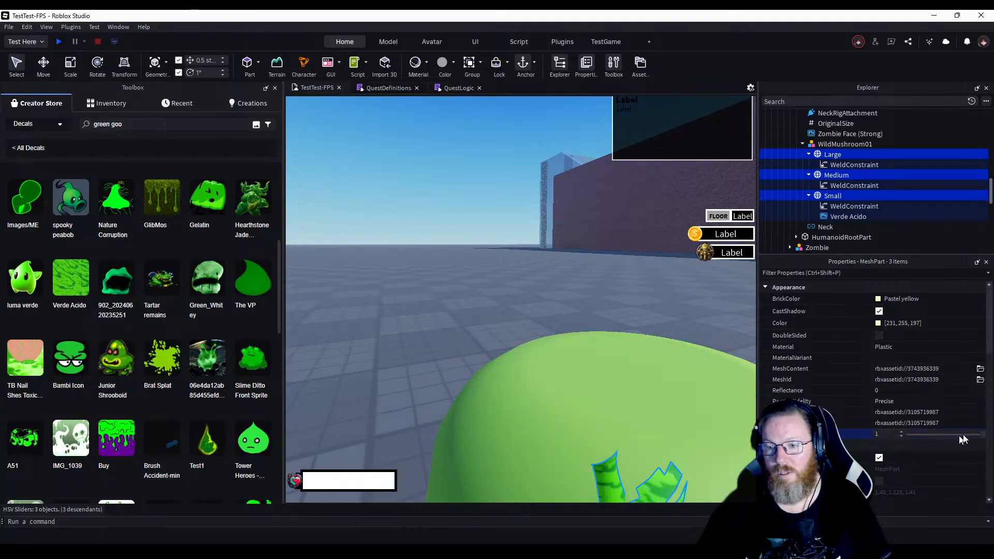
pyautogui.moveTo(983, 436); pyautogui.dragTo(910, 434)
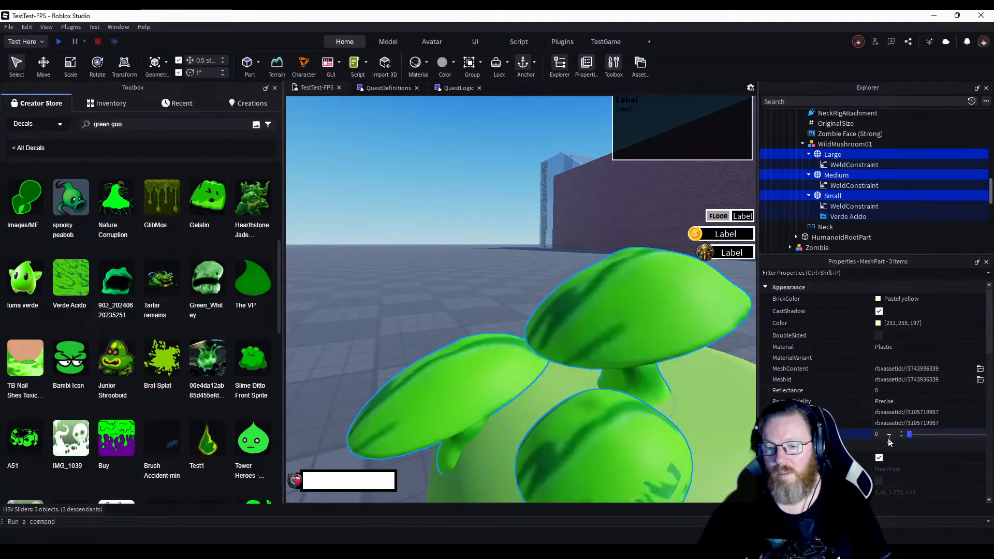
# Delete the Verde Acido decal from the Small mushroom mesh.
pyautogui.click(434, 261)
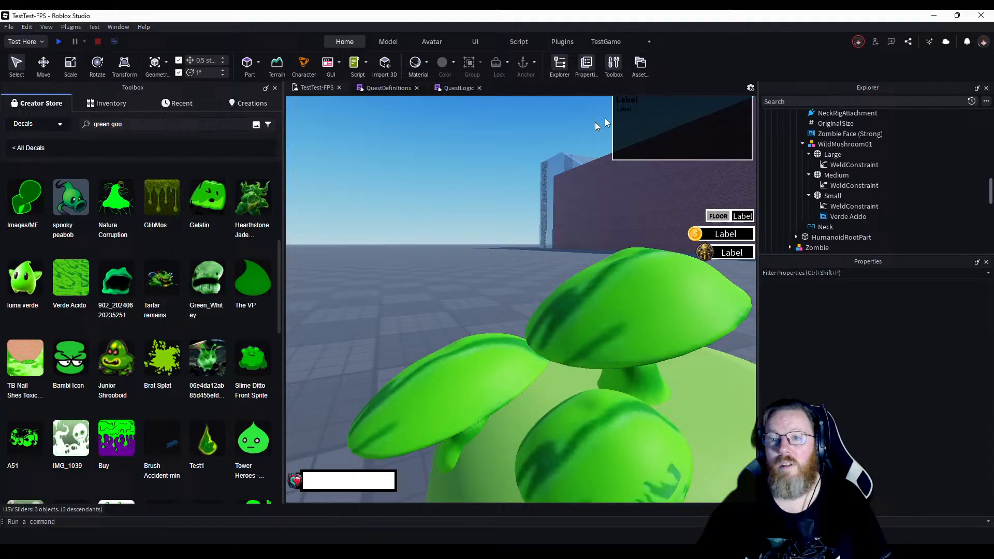
pyautogui.rightClick(847, 217)
pyautogui.click(871, 262)
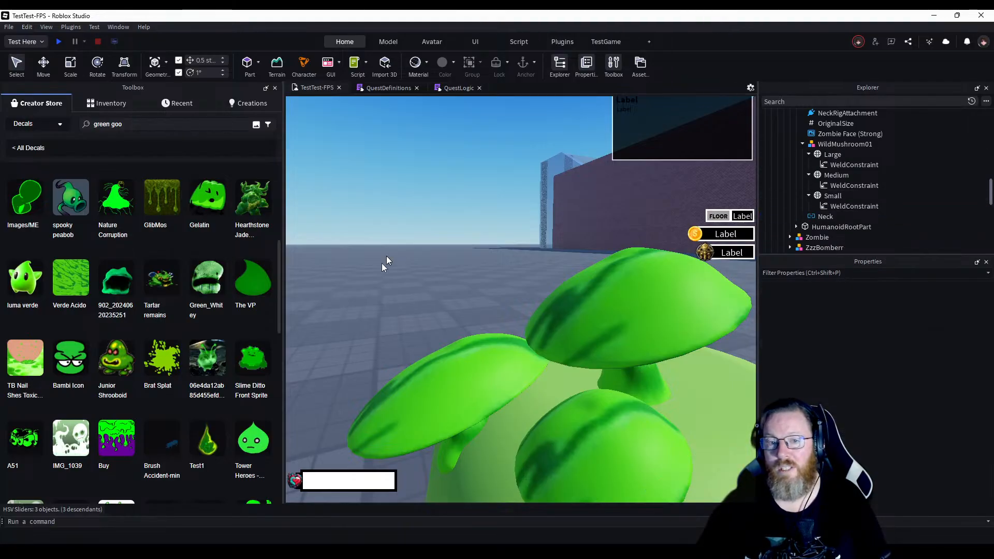
# Browse the remaining result pages of green goo decals, through page 6, for a better mushroom texture.
pyautogui.scroll(-4, 362, 277)
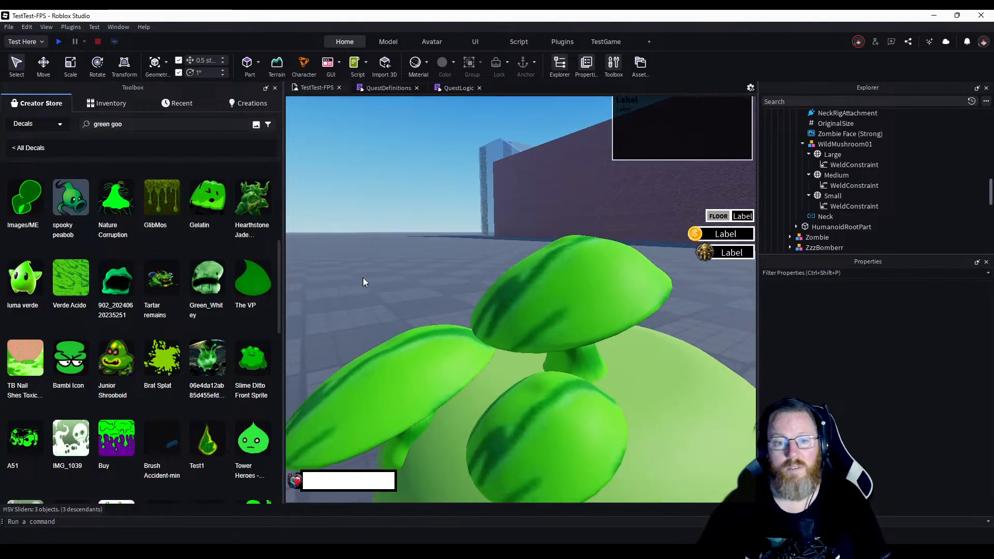
pyautogui.moveTo(363, 277); pyautogui.dragTo(363, 282, button='right')
pyautogui.press('w')
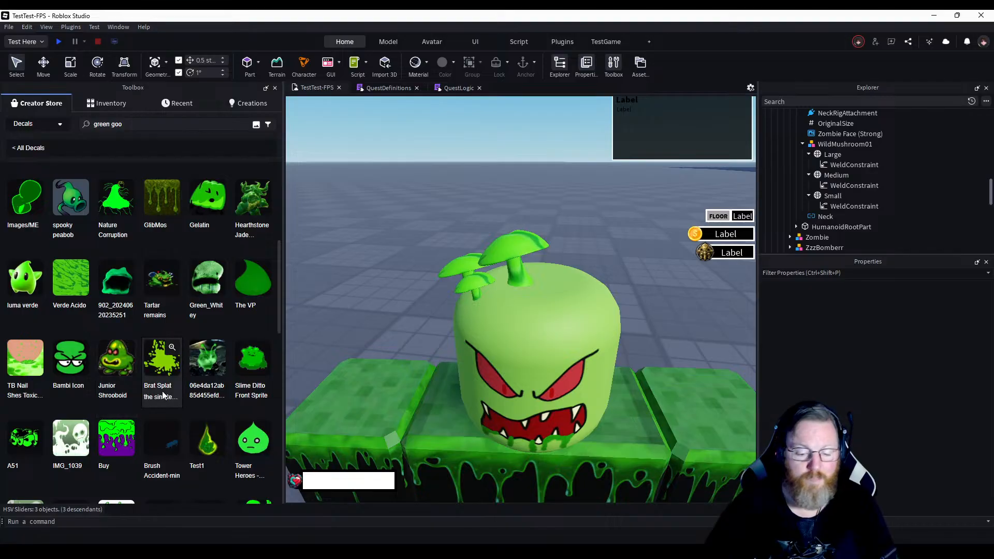
pyautogui.scroll(-5, 163, 395)
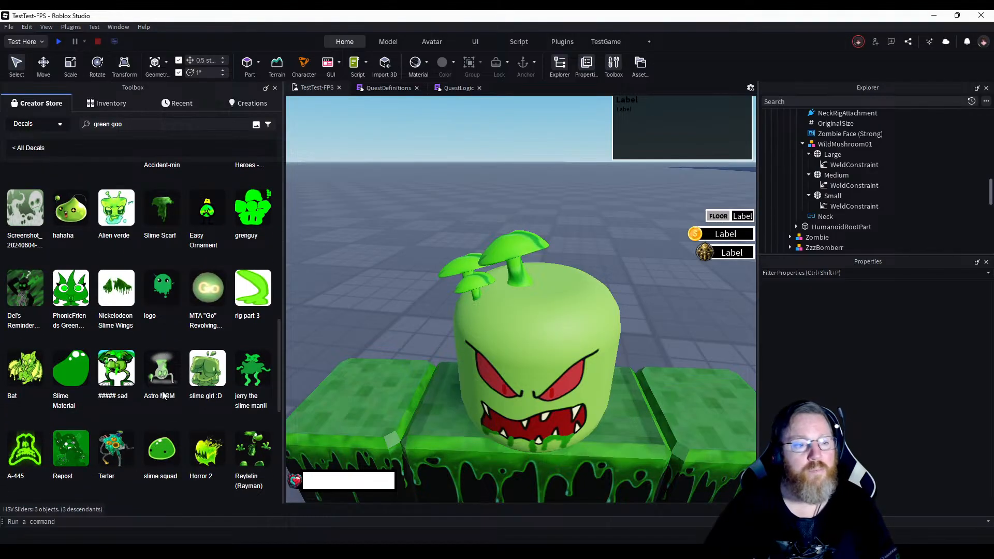
pyautogui.scroll(-5, 163, 396)
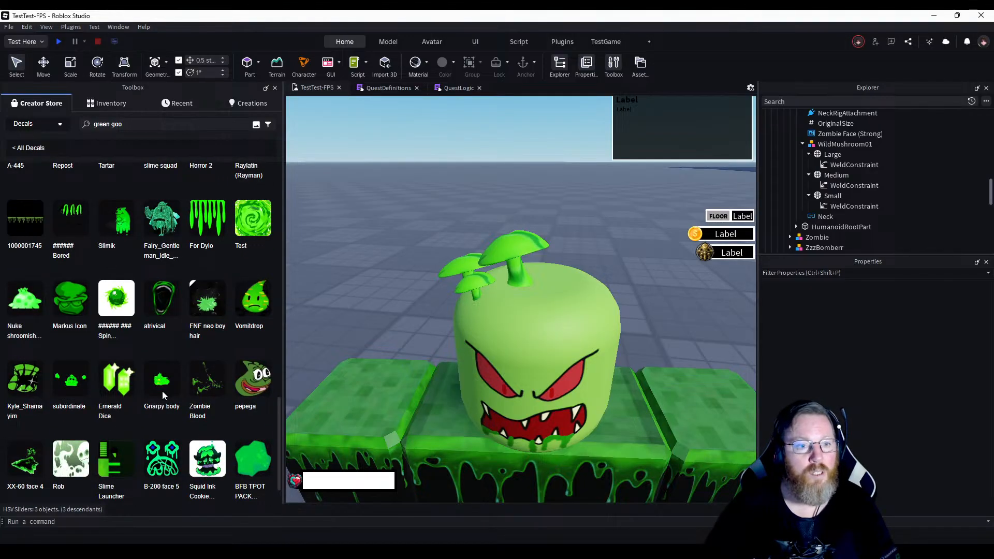
pyautogui.scroll(-3, 163, 390)
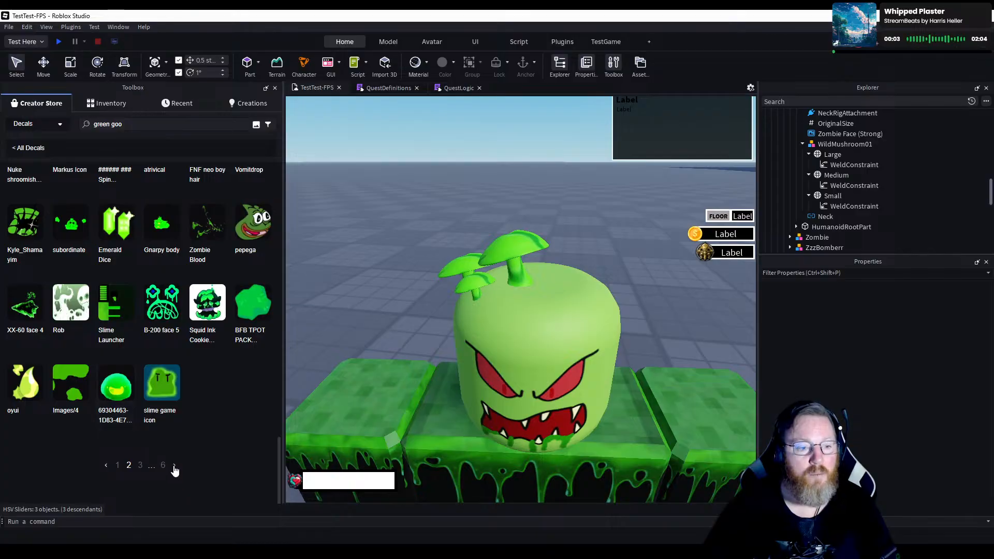
pyautogui.click(174, 465)
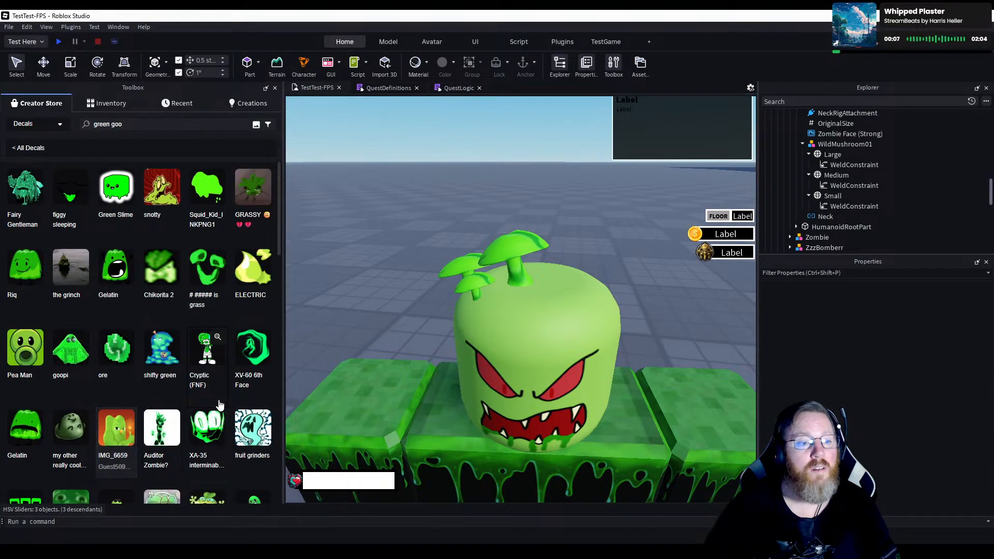
pyautogui.scroll(-4, 207, 401)
pyautogui.scroll(-6, 218, 400)
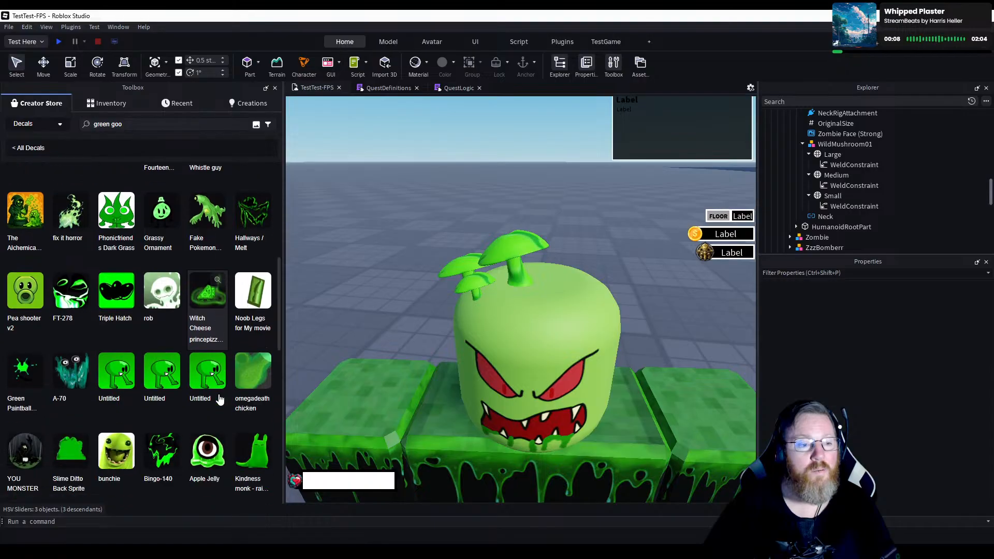
pyautogui.scroll(-3, 218, 400)
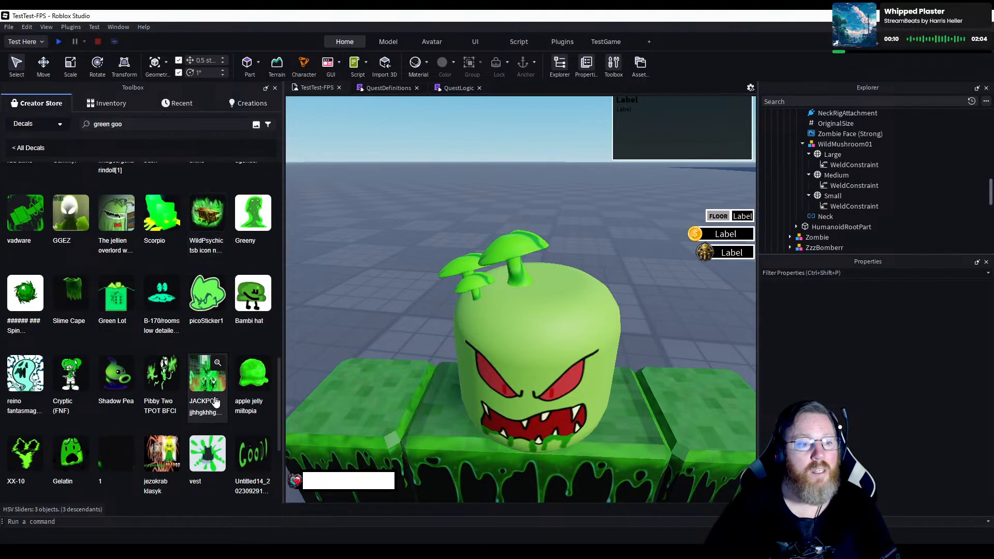
pyautogui.scroll(-4, 212, 405)
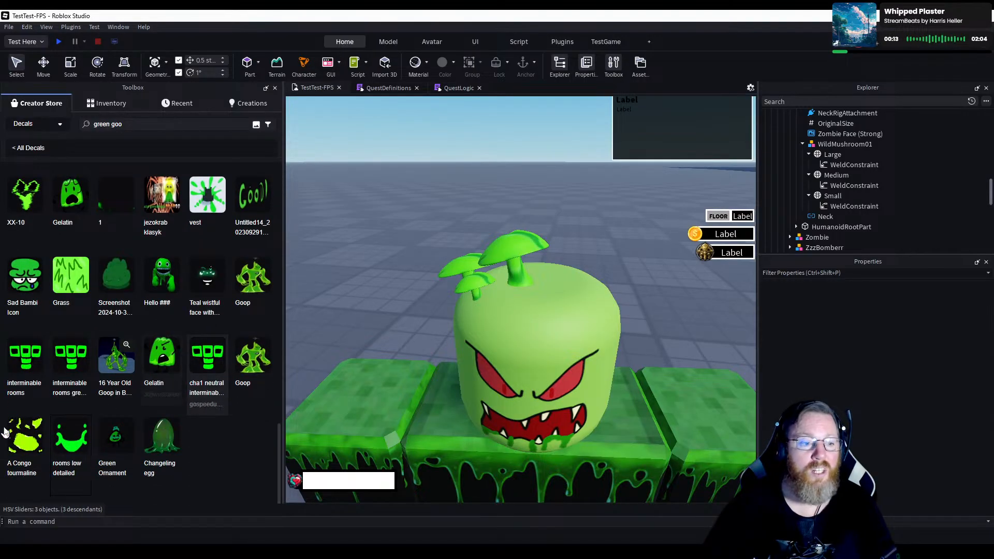
pyautogui.scroll(-2, 160, 486)
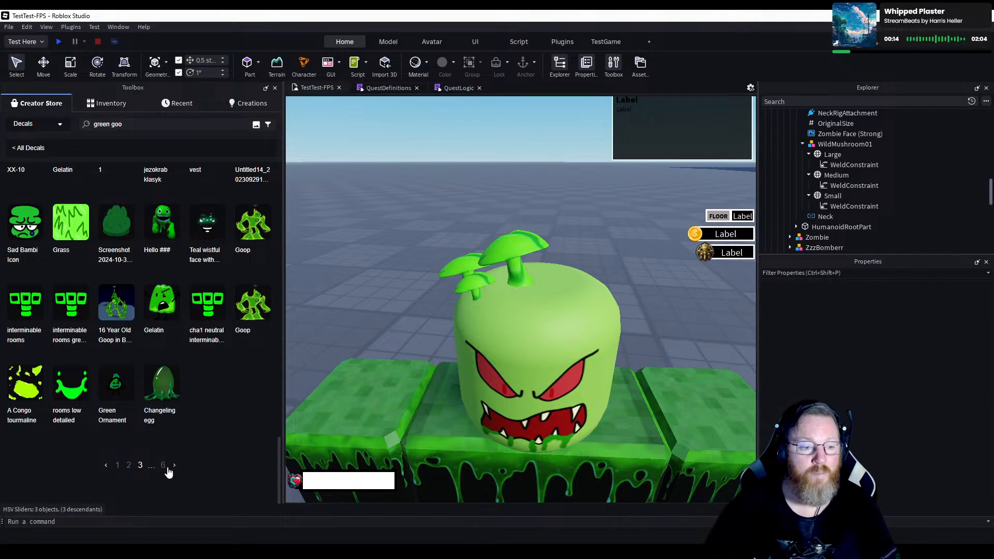
pyautogui.click(175, 466)
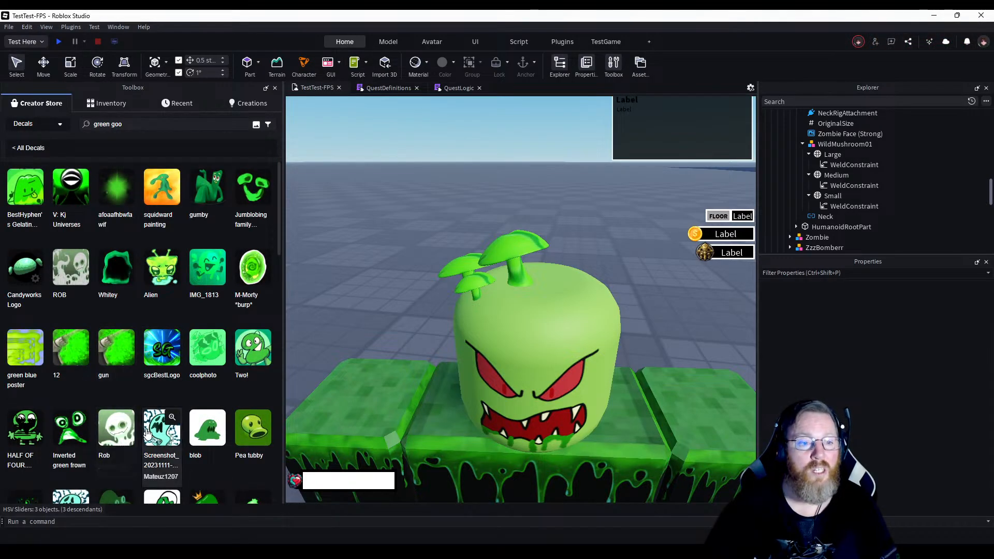
pyautogui.scroll(-3, 147, 433)
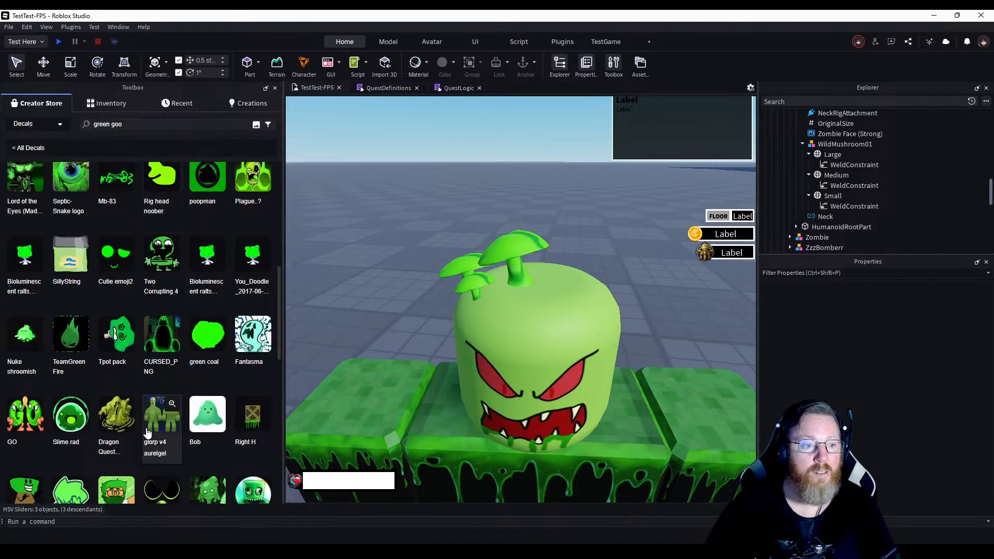
pyautogui.scroll(-5, 147, 432)
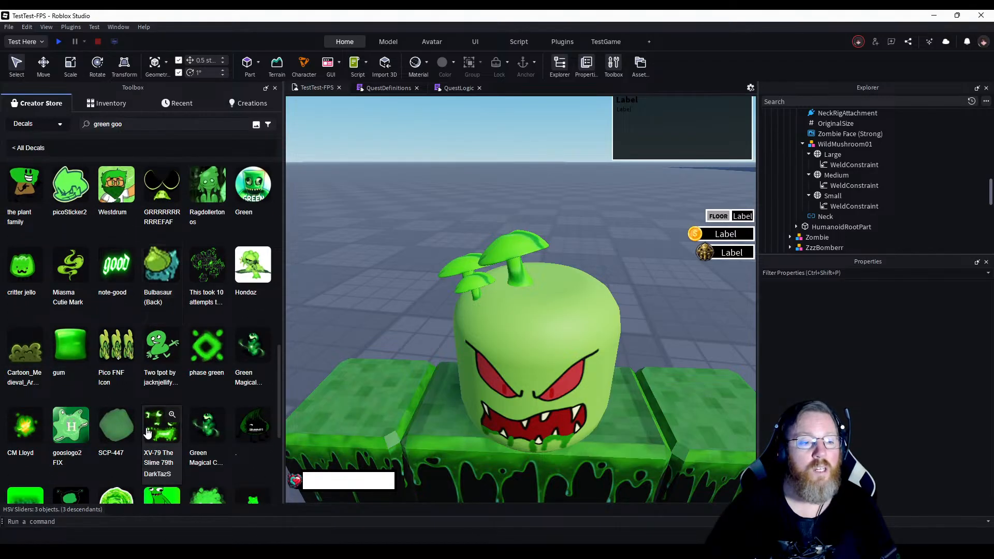
pyautogui.scroll(-4, 148, 432)
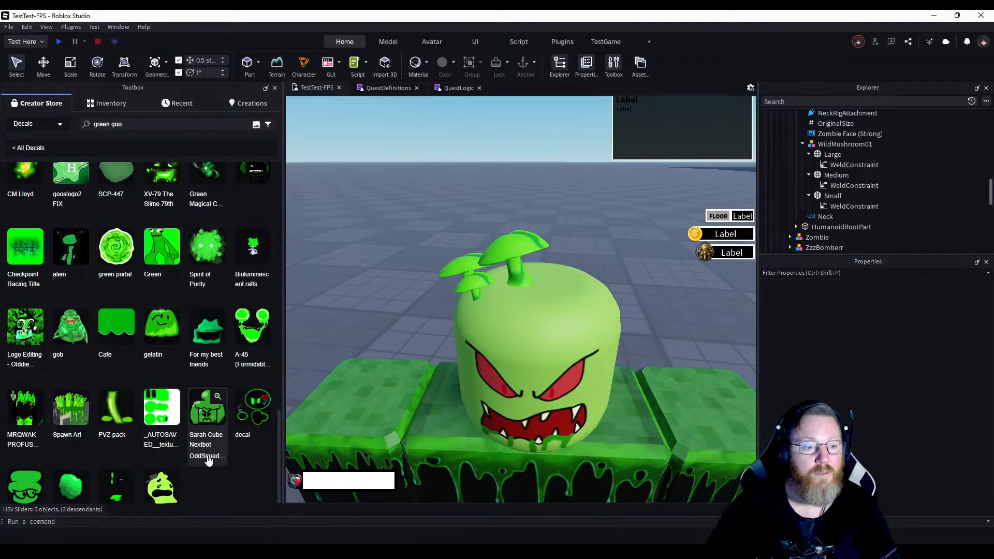
pyautogui.scroll(-2, 207, 460)
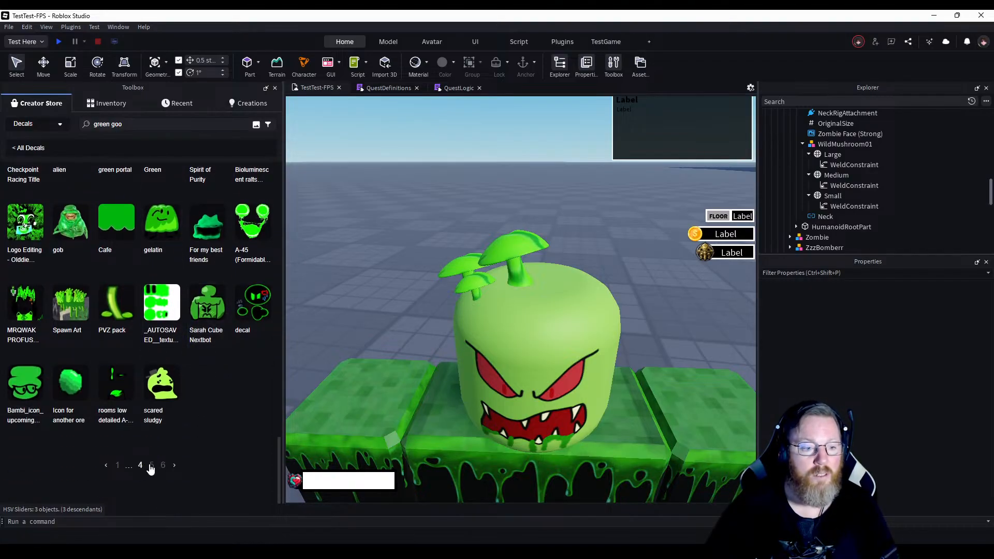
pyautogui.click(151, 465)
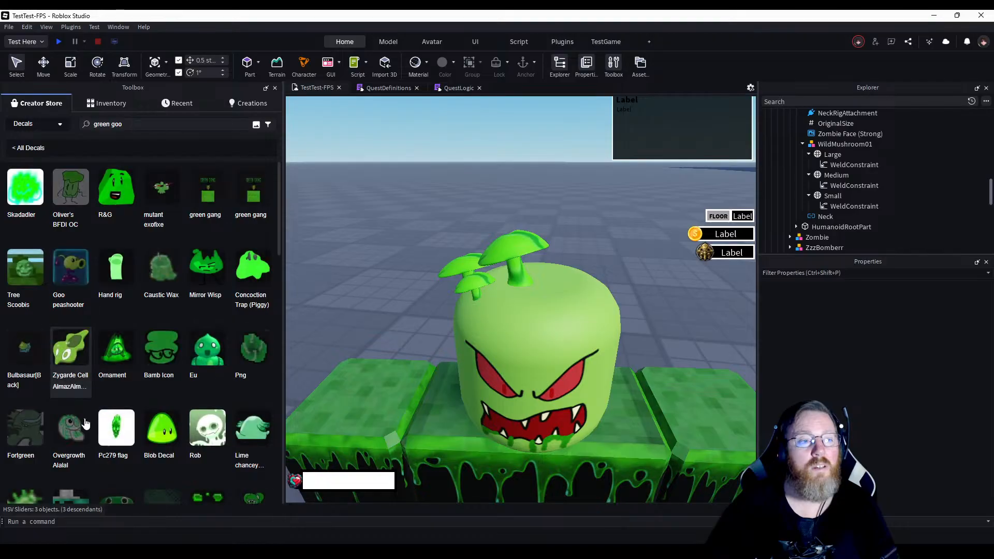
pyautogui.scroll(-5, 89, 422)
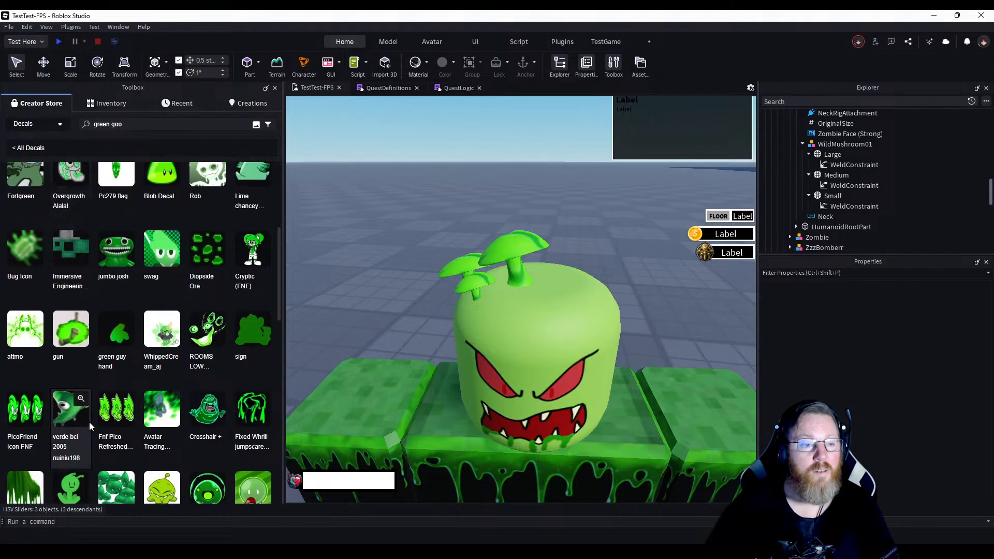
pyautogui.scroll(-5, 89, 421)
pyautogui.scroll(-2, 89, 421)
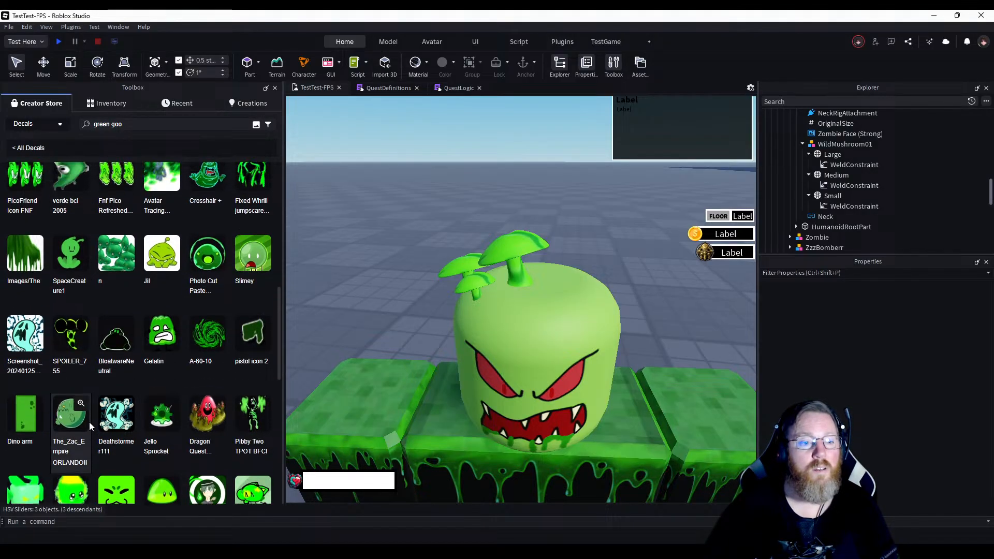
pyautogui.scroll(-4, 78, 428)
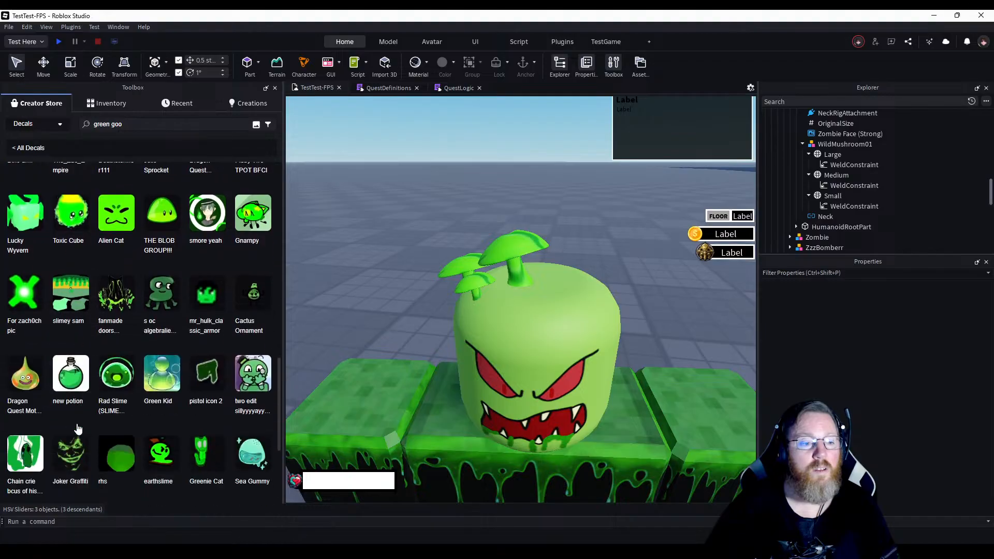
pyautogui.scroll(-4, 77, 424)
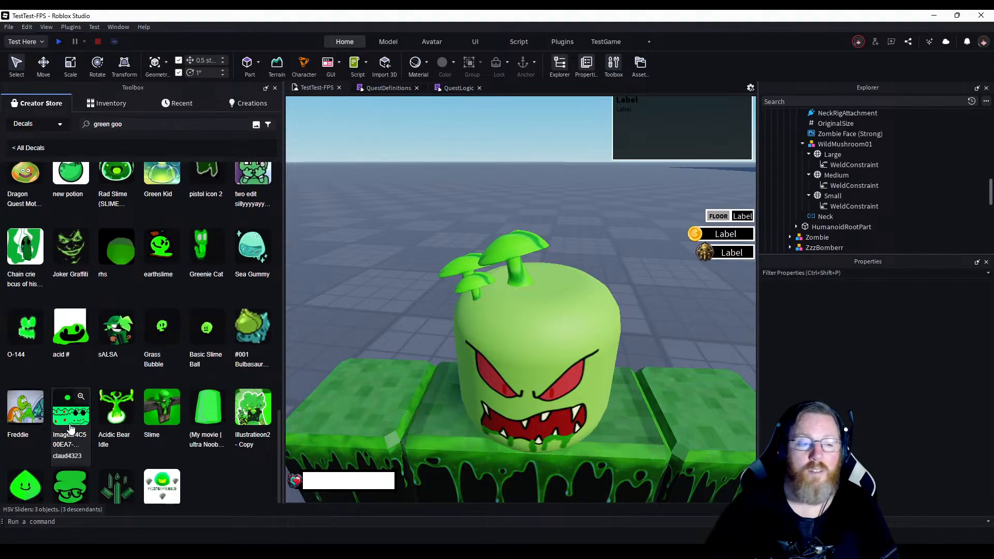
pyautogui.scroll(-2, 69, 423)
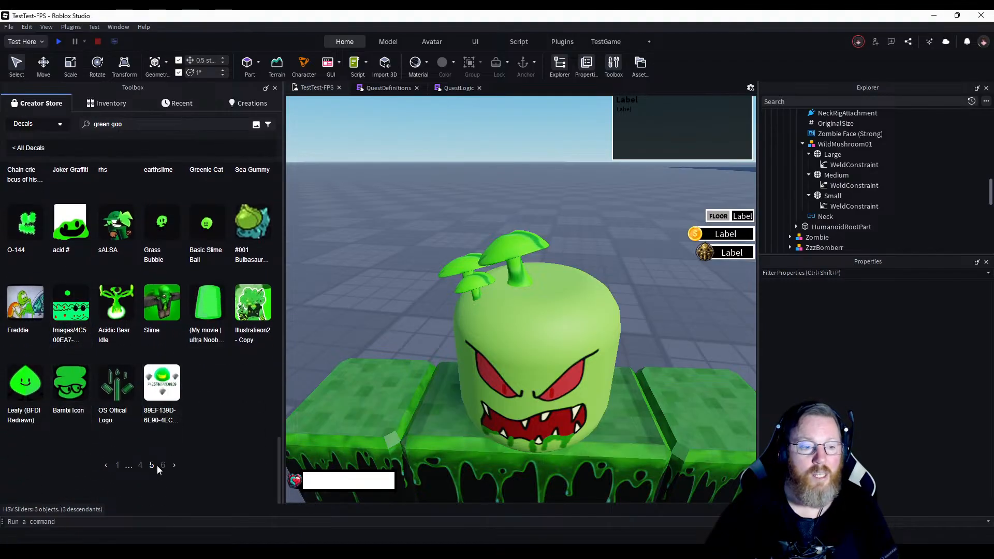
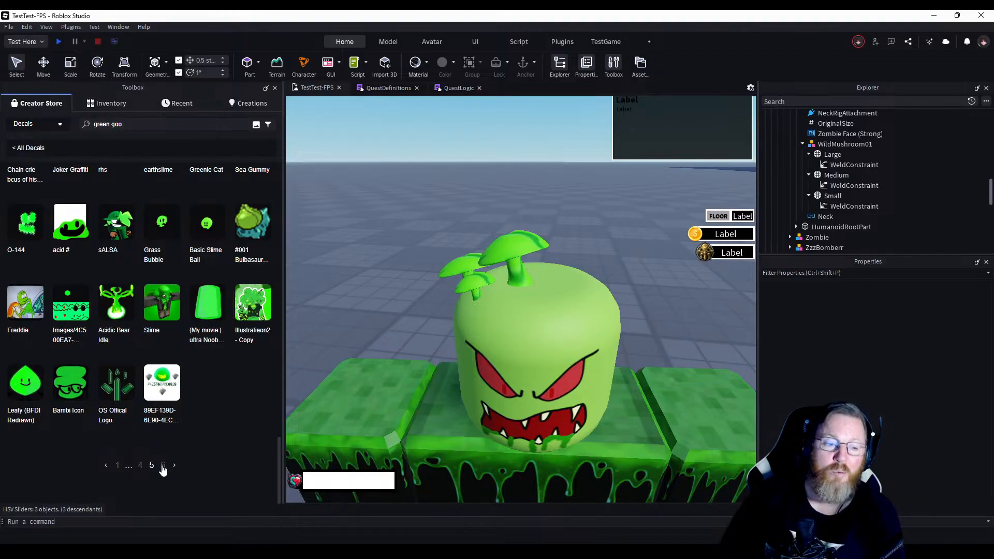
pyautogui.click(163, 465)
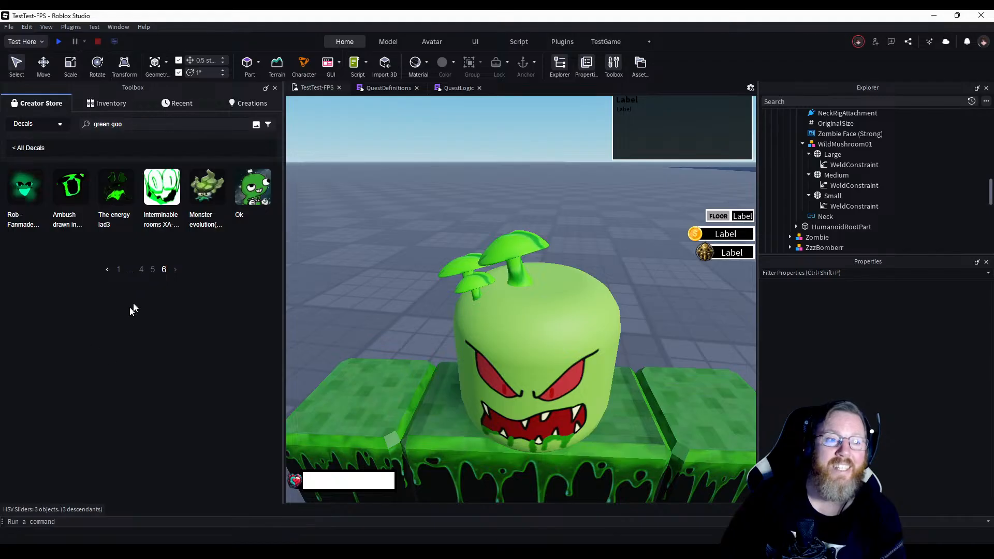
# Search the Creator Store decals for "slime" and insert the green SLIME decal into the Workspace.
pyautogui.moveTo(136, 124); pyautogui.dragTo(59, 110)
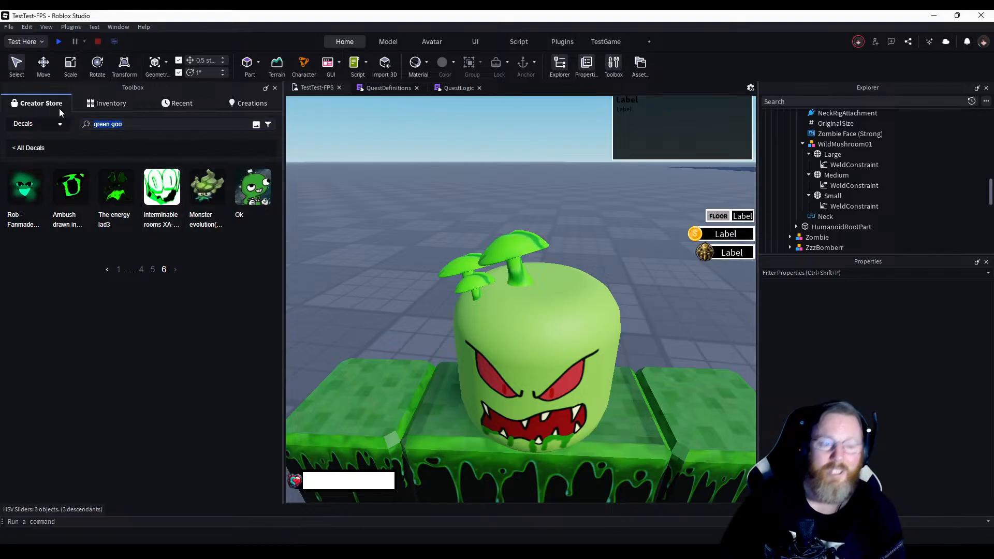
pyautogui.write('sli')
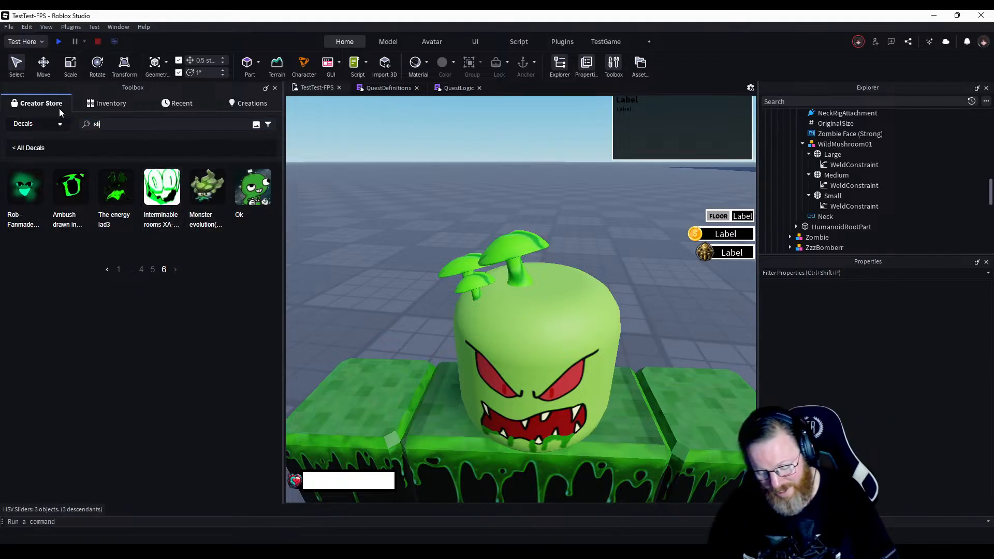
pyautogui.write('me')
pyautogui.press('Return')
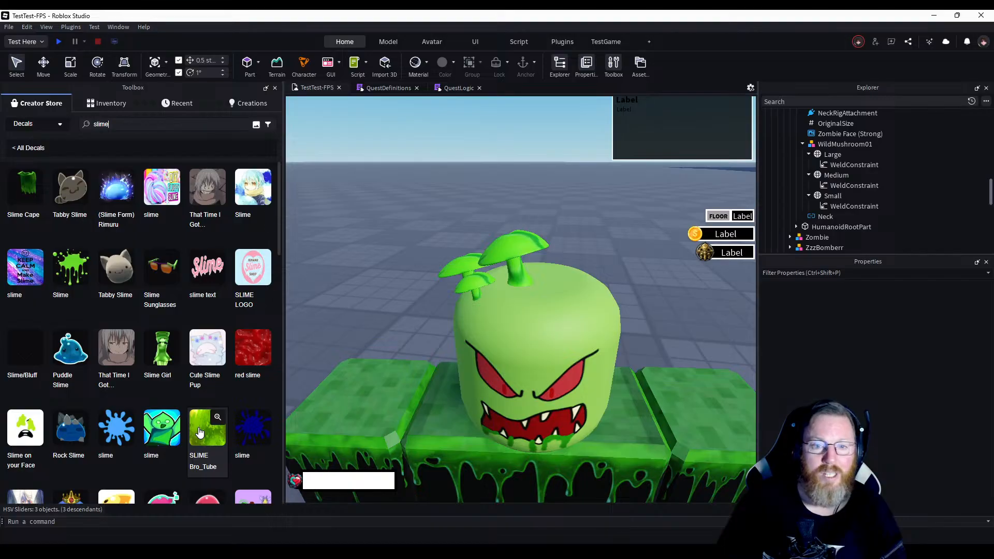
pyautogui.click(201, 436)
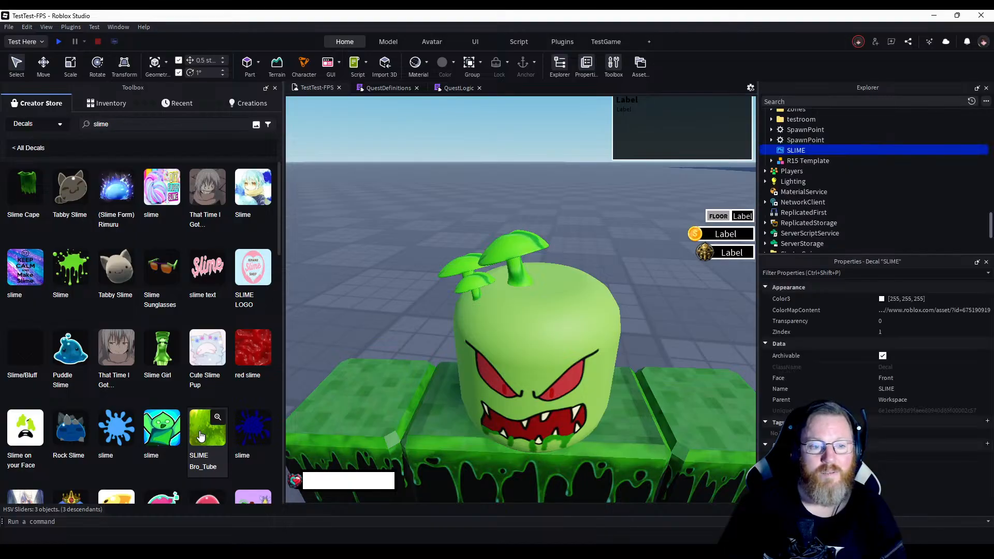
# Copy the SLIME decal's ColorMapContent address, asset 675190919, and delete the decal from the Workspace.
pyautogui.click(948, 310)
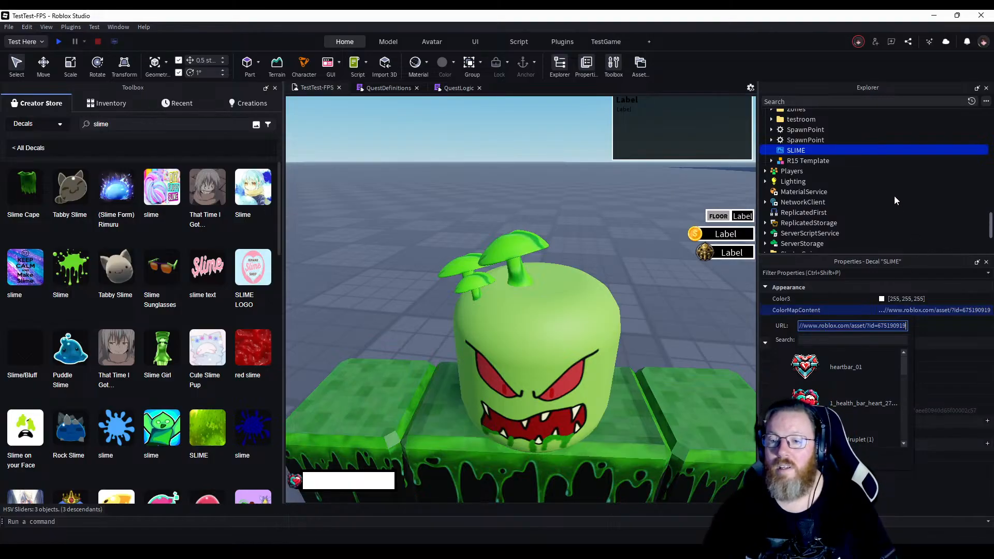
pyautogui.rightClick(804, 154)
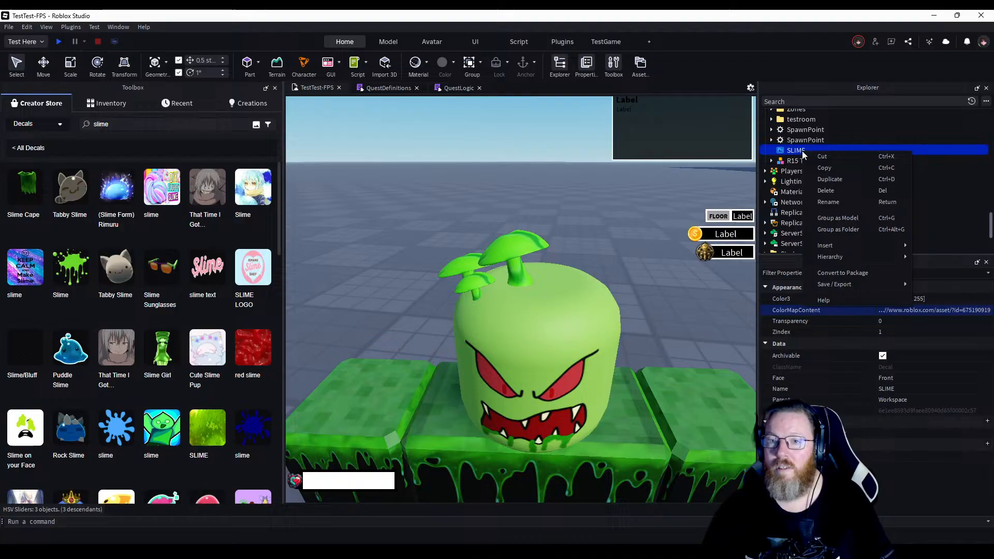
pyautogui.click(839, 195)
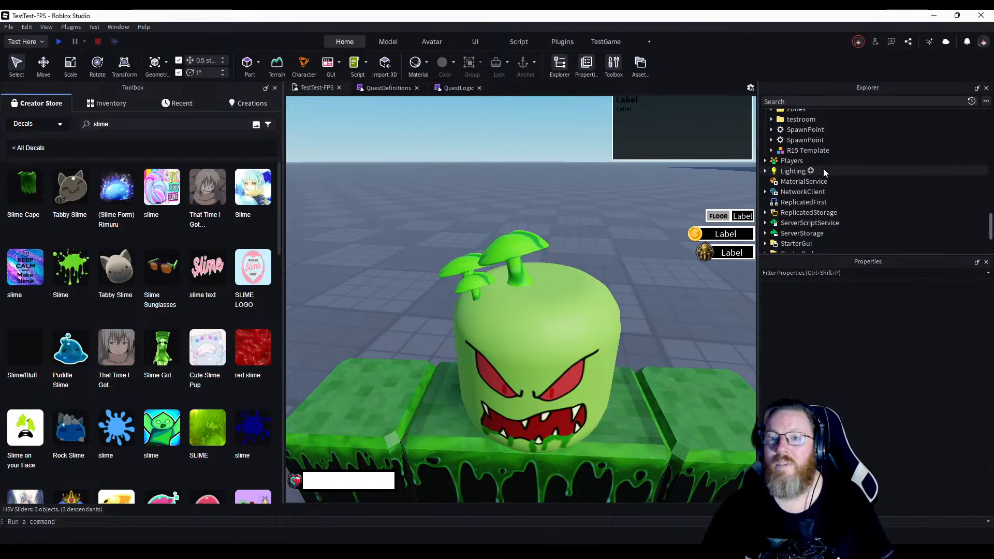
pyautogui.scroll(3, 826, 178)
pyautogui.scroll(4, 823, 177)
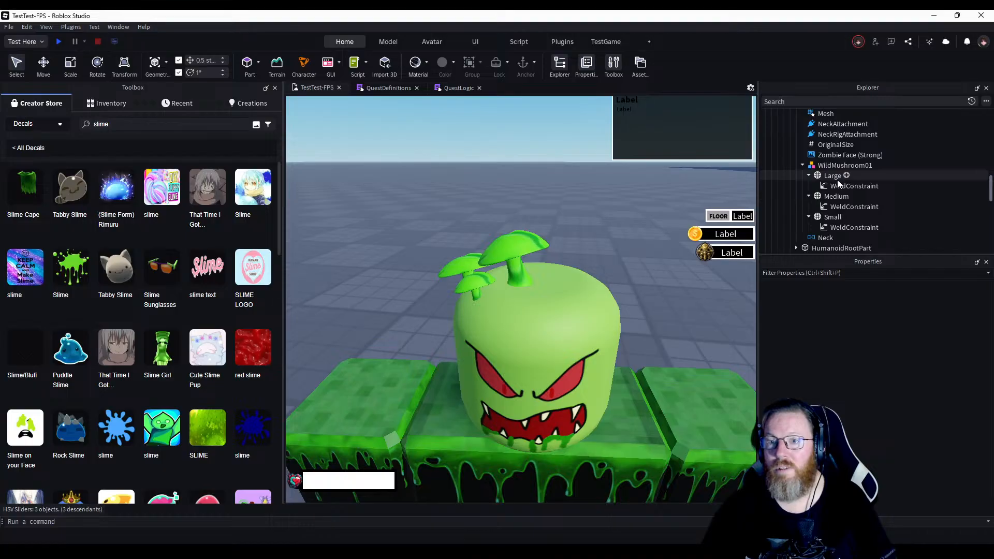
pyautogui.click(831, 177)
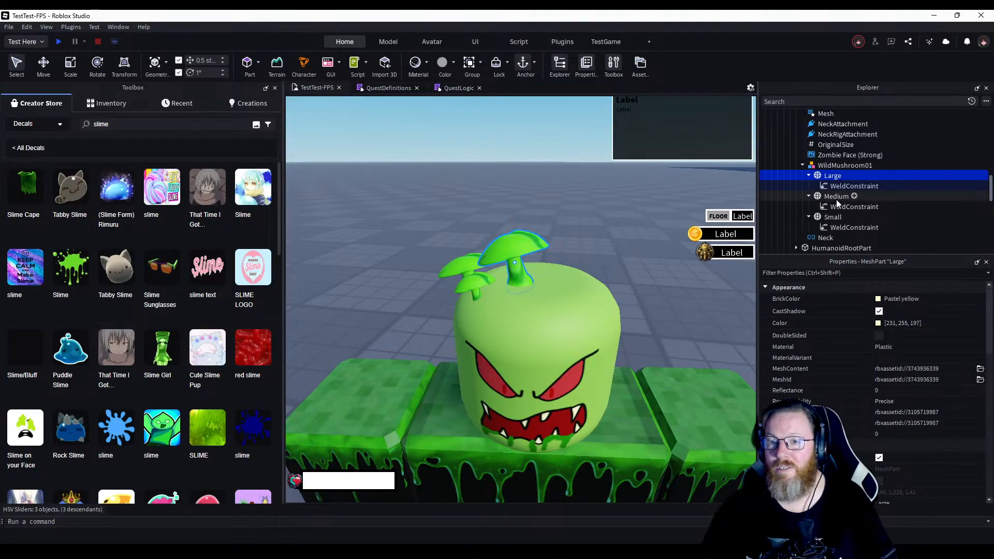
pyautogui.keyDown('ctrl'); pyautogui.click(835, 197); pyautogui.keyUp('ctrl')
pyautogui.keyDown('ctrl'); pyautogui.click(833, 218); pyautogui.keyUp('ctrl')
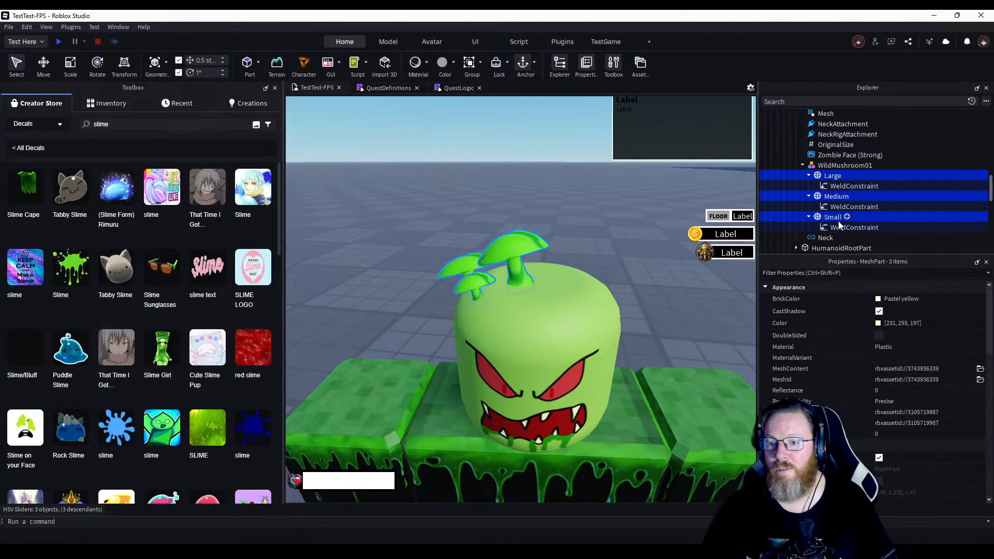
pyautogui.click(953, 424)
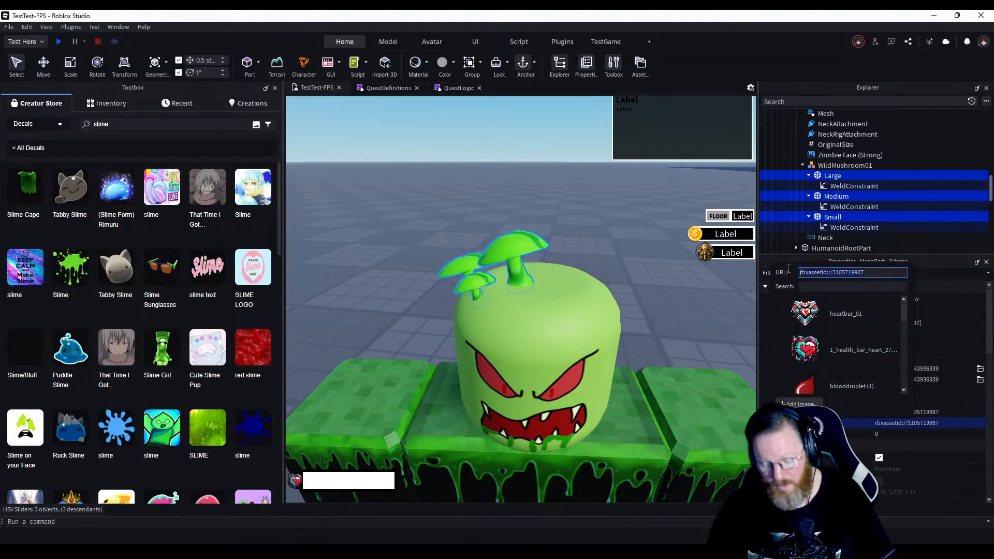
pyautogui.write('http://www.roblox.com/asset/?id=675190919')
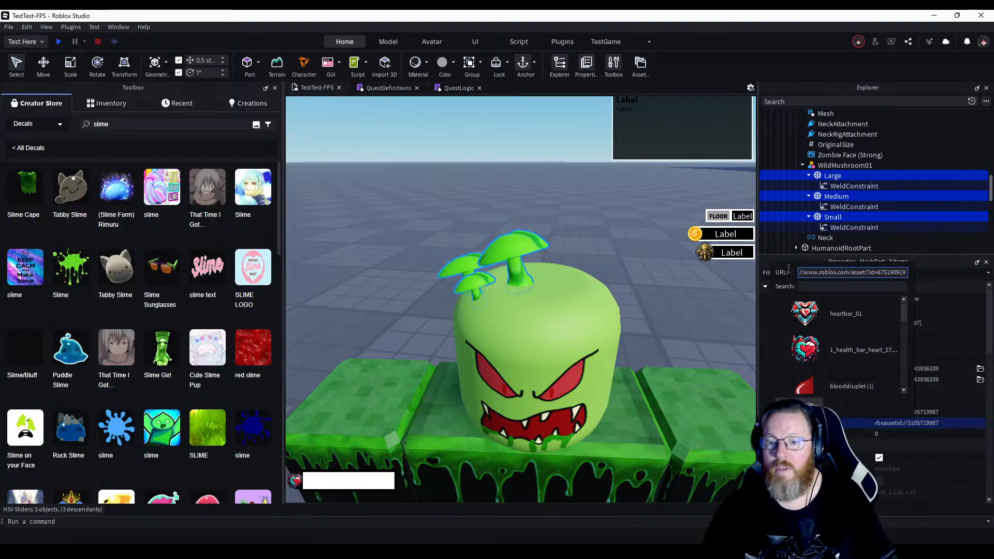
pyautogui.press('Return')
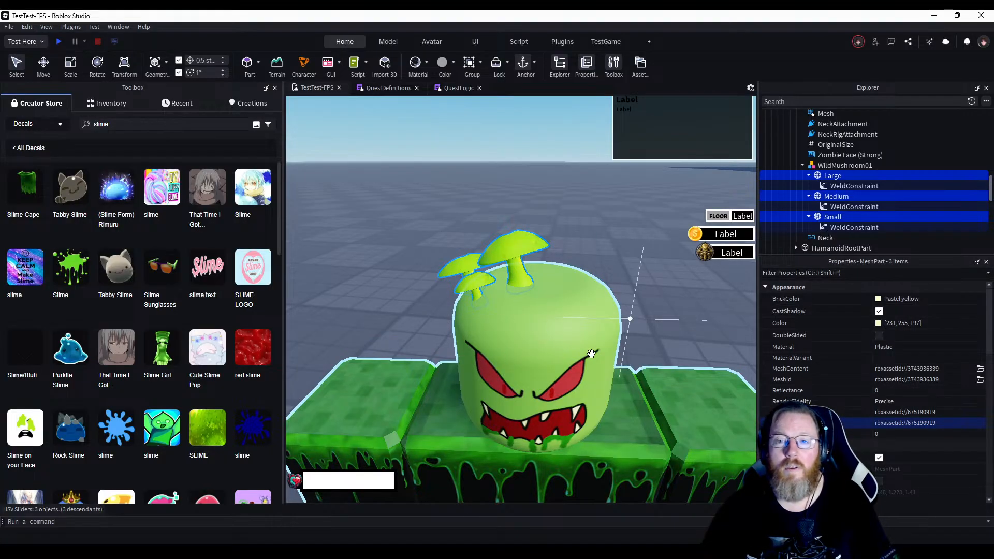
# Examine the slime texture on the mushrooms up close and look through the properties of the three selected meshes.
pyautogui.press('a')
pyautogui.moveTo(494, 229); pyautogui.dragTo(493, 228, button='right')
pyautogui.scroll(3, 494, 228)
pyautogui.scroll(-3, 494, 227)
pyautogui.scroll(4, 494, 228)
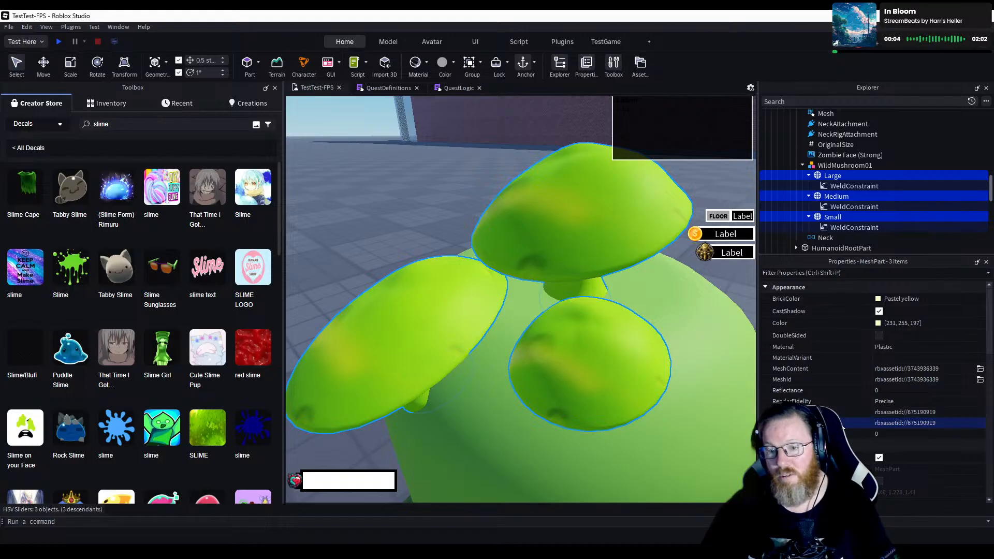
pyautogui.scroll(-1, 875, 389)
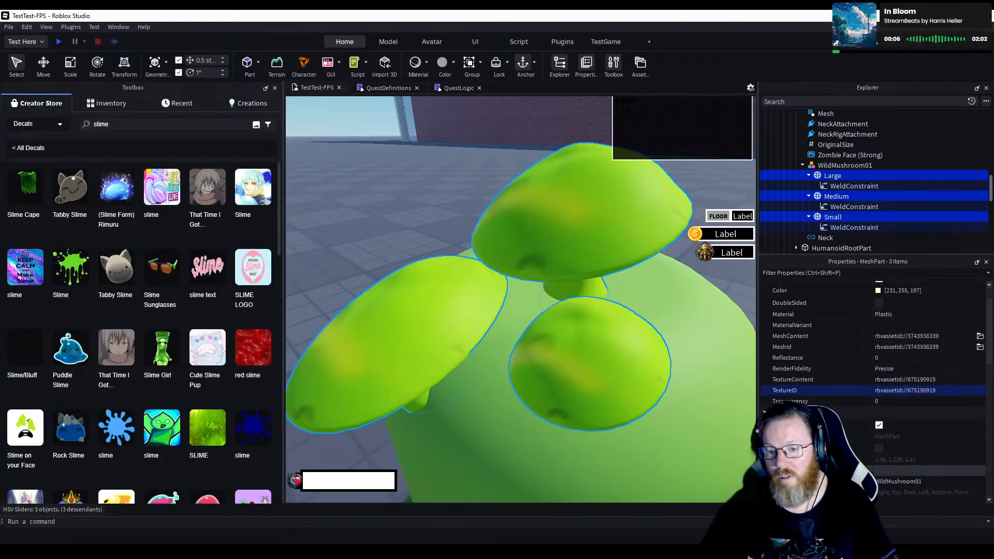
pyautogui.click(767, 460)
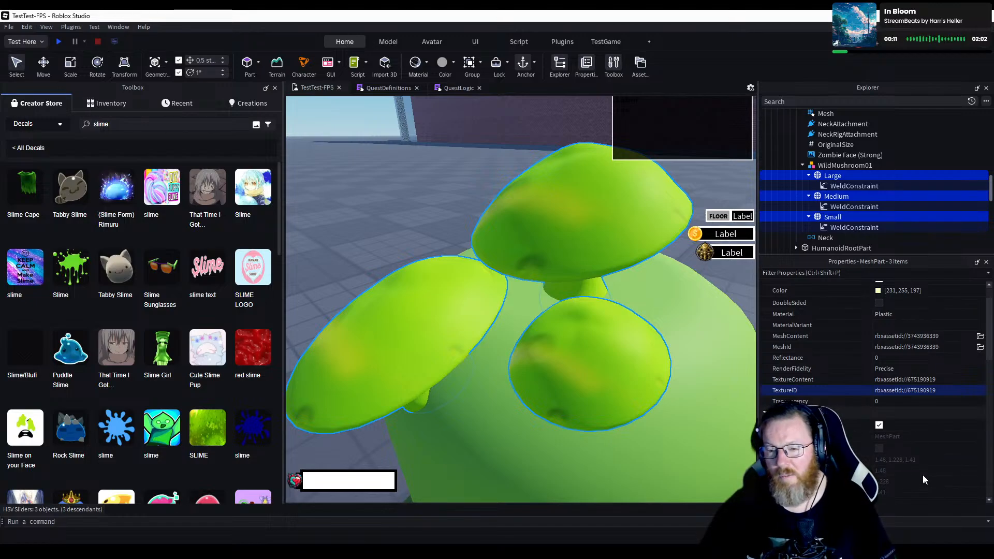
pyautogui.scroll(-3, 919, 473)
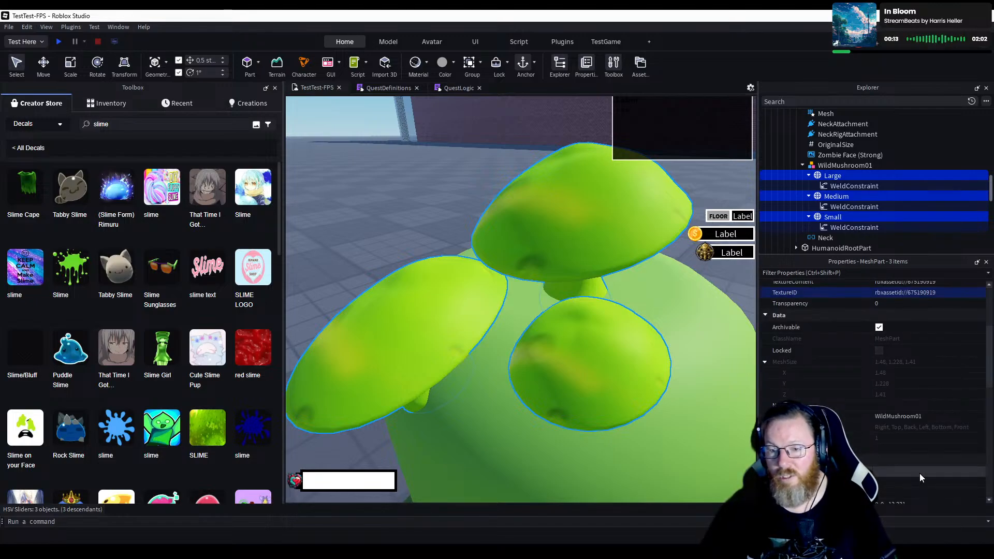
pyautogui.scroll(-2, 919, 473)
pyautogui.scroll(-1, 919, 473)
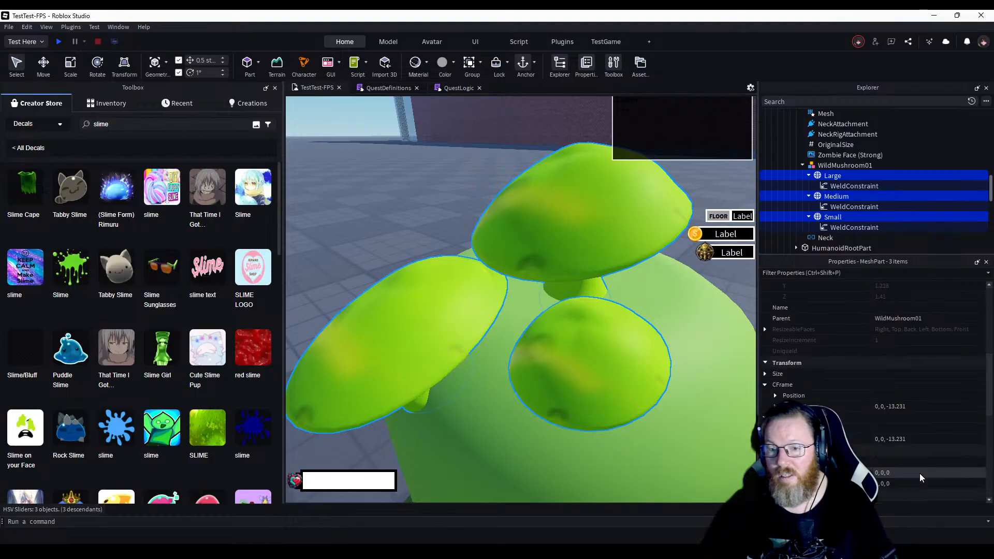
pyautogui.scroll(-1, 920, 473)
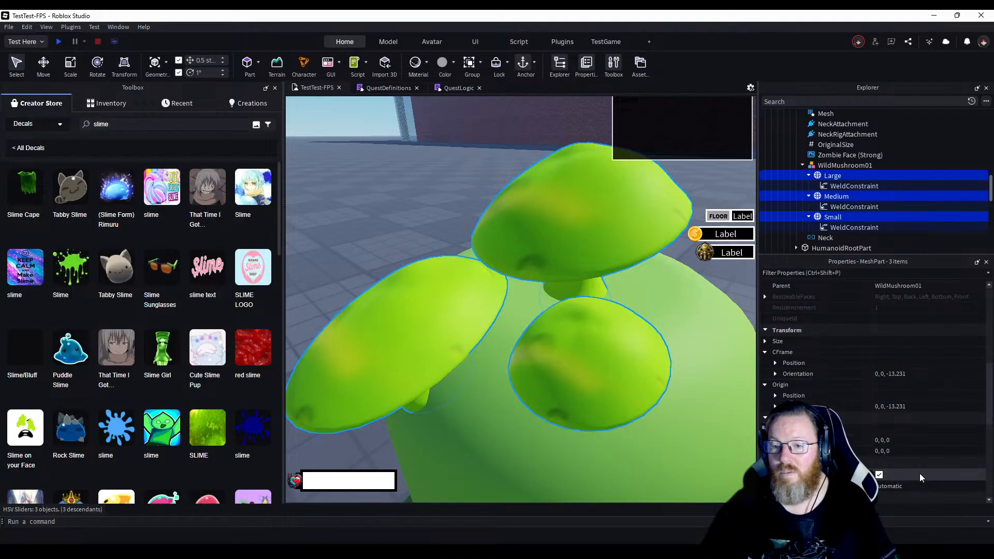
pyautogui.scroll(-3, 919, 473)
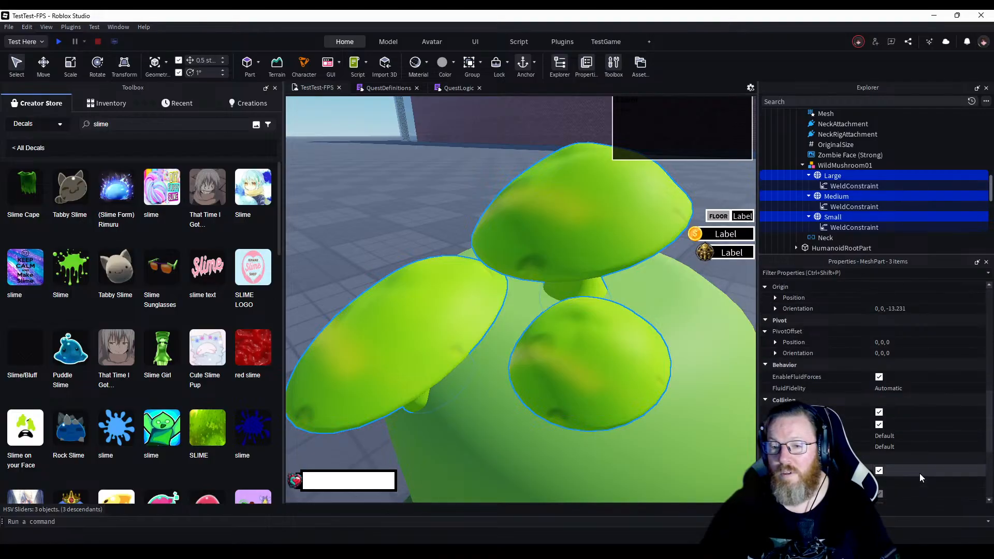
pyautogui.scroll(-1, 920, 477)
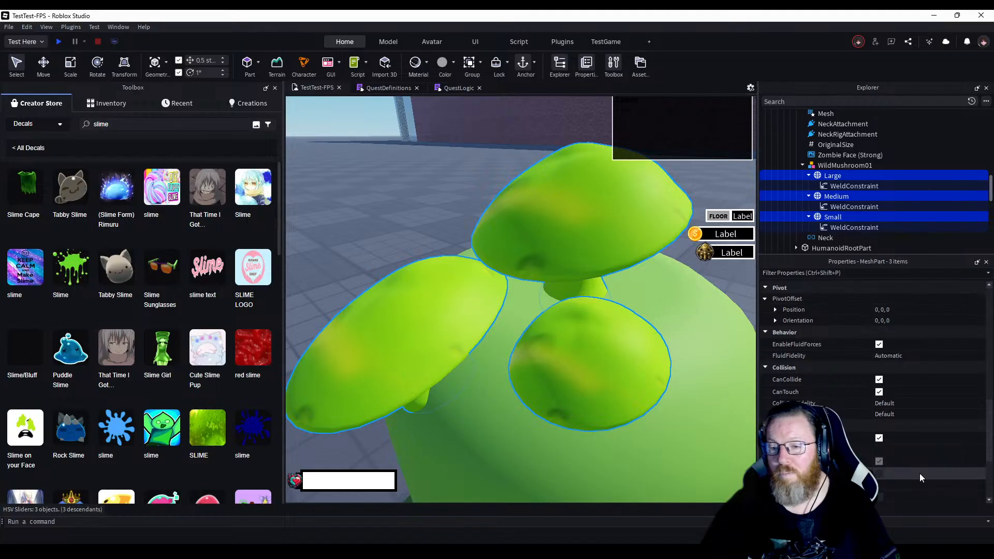
pyautogui.scroll(-3, 920, 477)
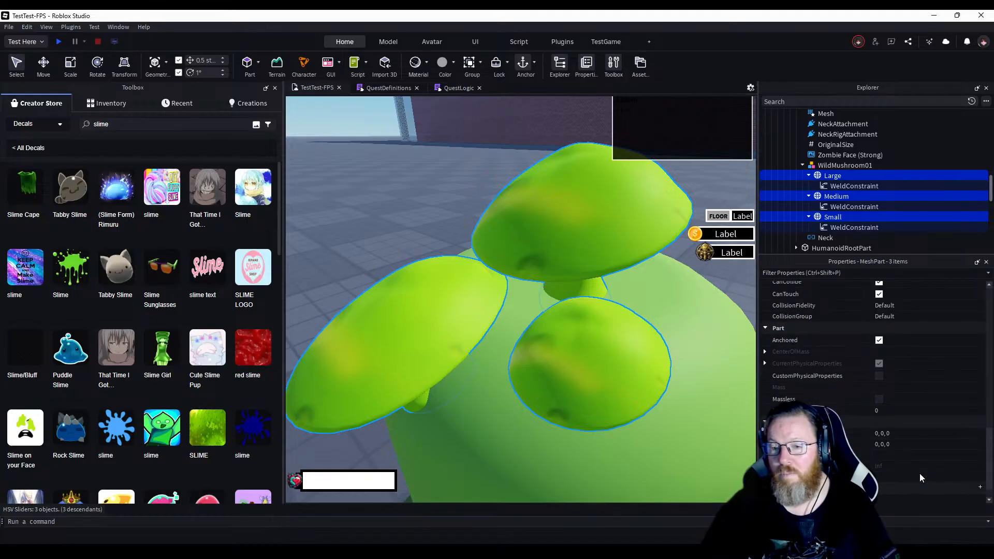
pyautogui.scroll(-1, 921, 478)
pyautogui.scroll(10, 920, 478)
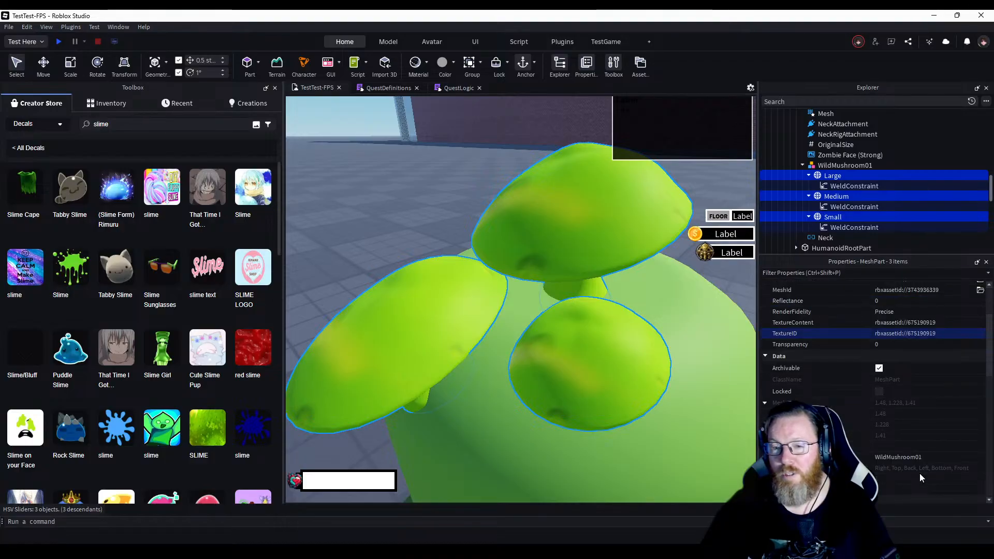
pyautogui.scroll(3, 920, 474)
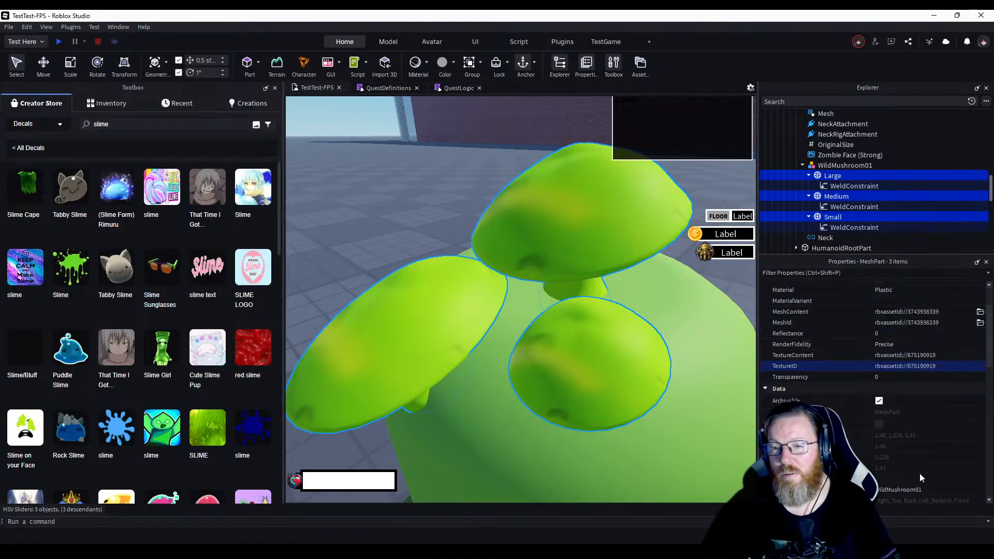
pyautogui.scroll(1, 920, 473)
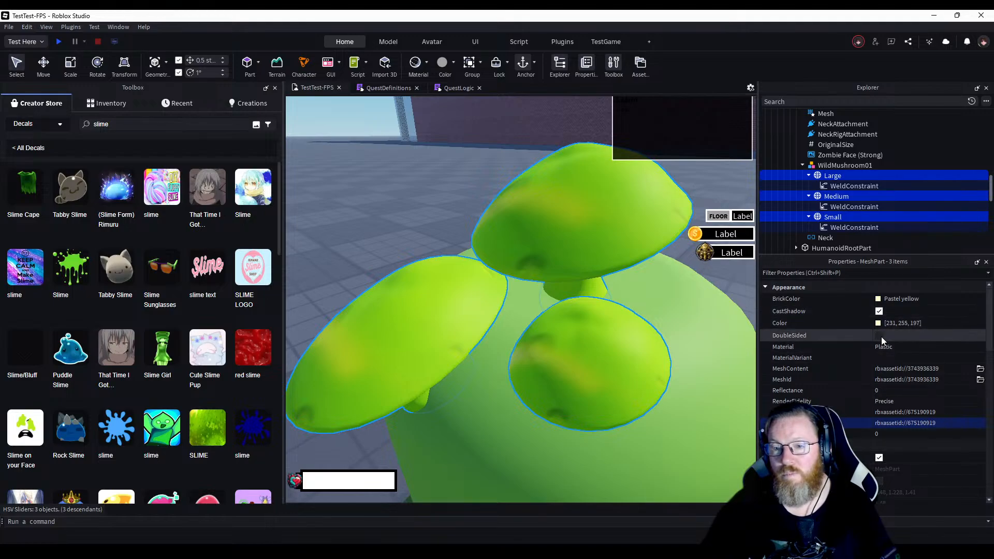
# Try the color 188, 255, 116 on the three mushroom meshes, discard it and clear the selection.
pyautogui.click(878, 323)
pyautogui.moveTo(564, 274); pyautogui.dragTo(575, 237)
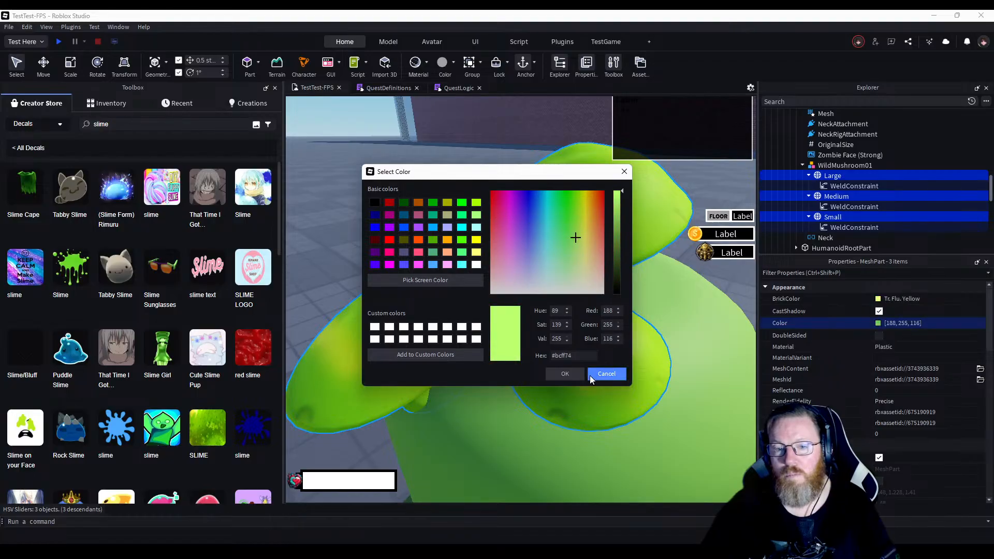
pyautogui.click(606, 373)
pyautogui.scroll(-8, 498, 337)
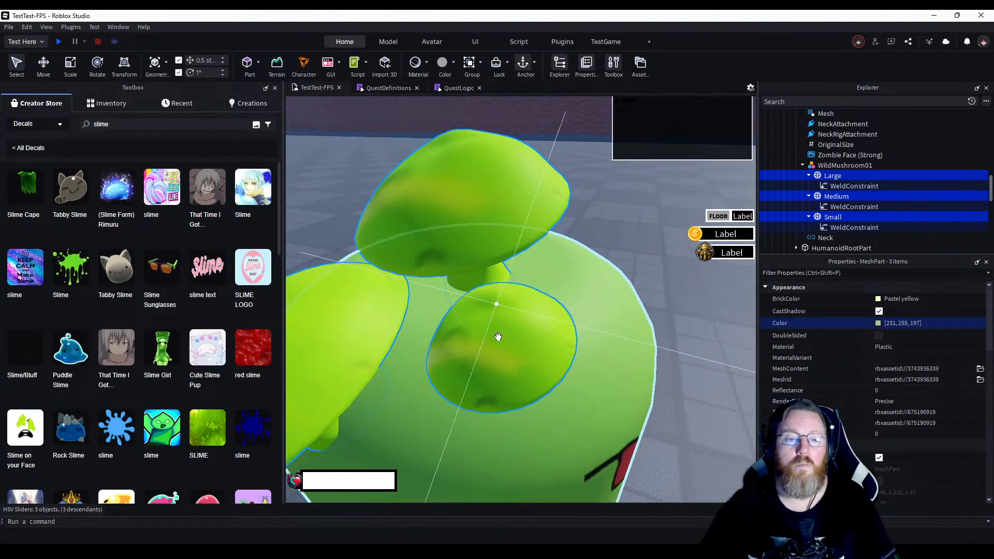
pyautogui.scroll(4, 499, 340)
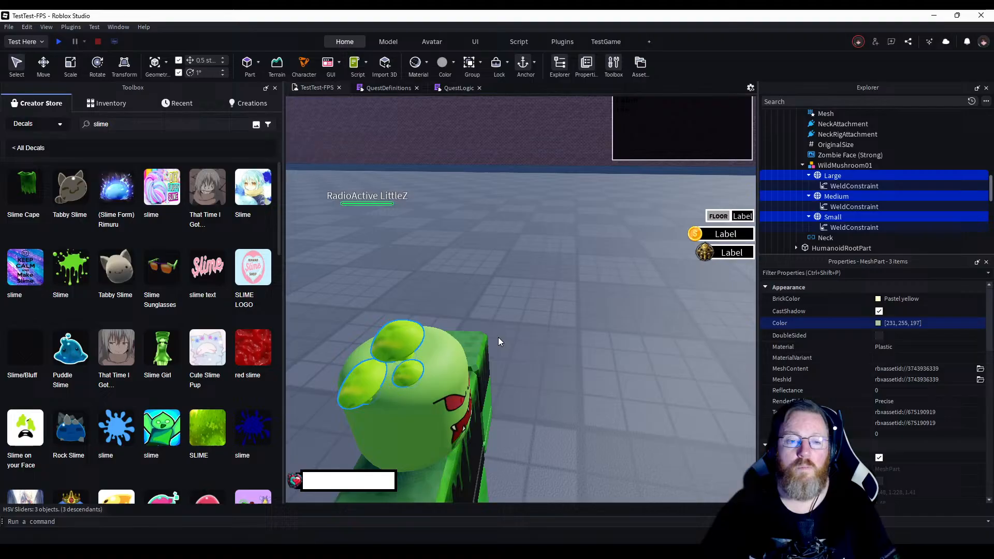
pyautogui.click(546, 339)
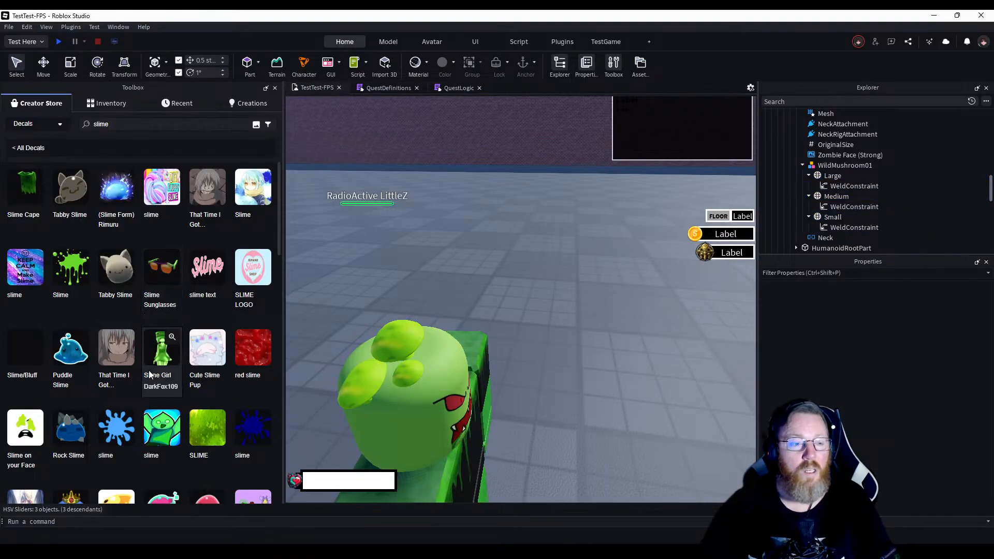
# Browse the slime decal results through page 2 for another possible mushroom texture.
pyautogui.scroll(-5, 149, 374)
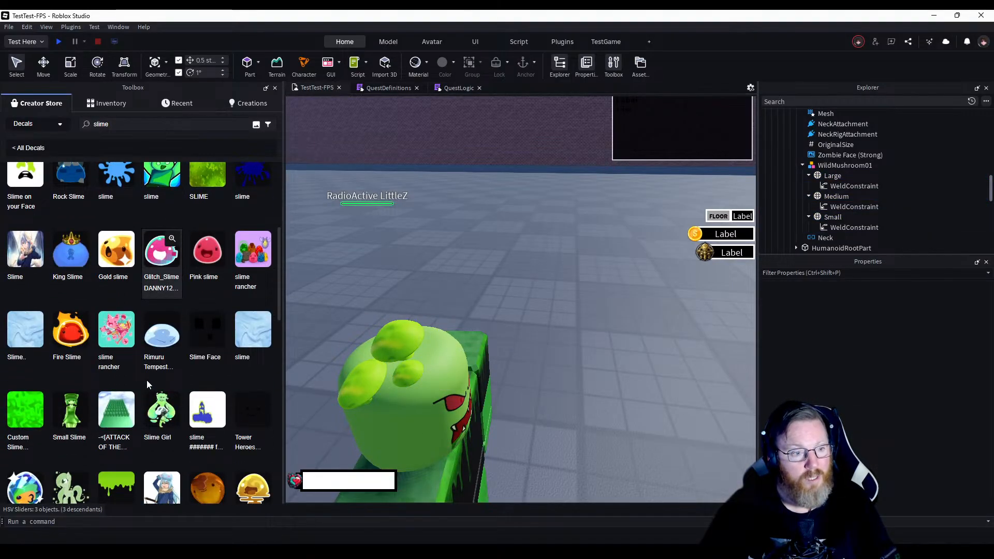
pyautogui.scroll(-1, 147, 380)
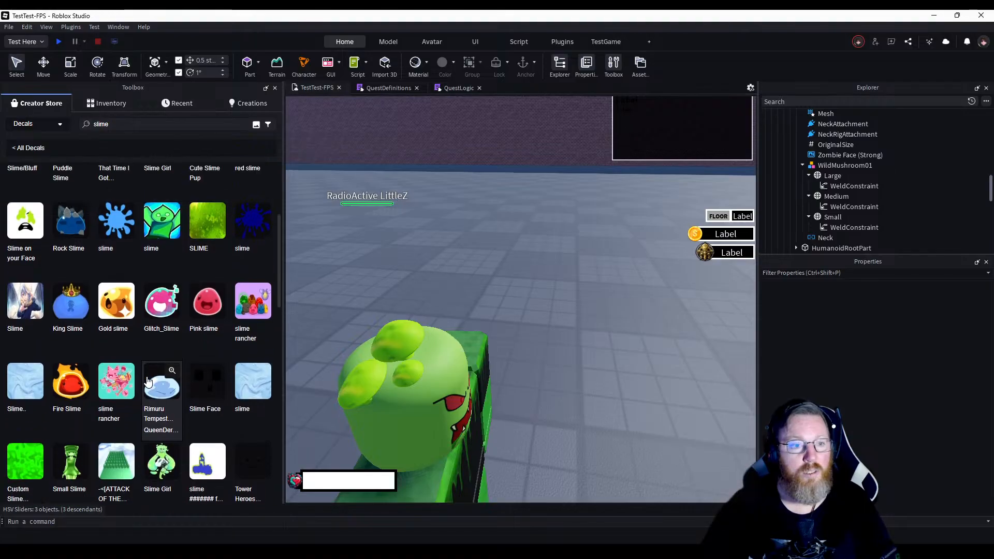
pyautogui.scroll(-6, 148, 382)
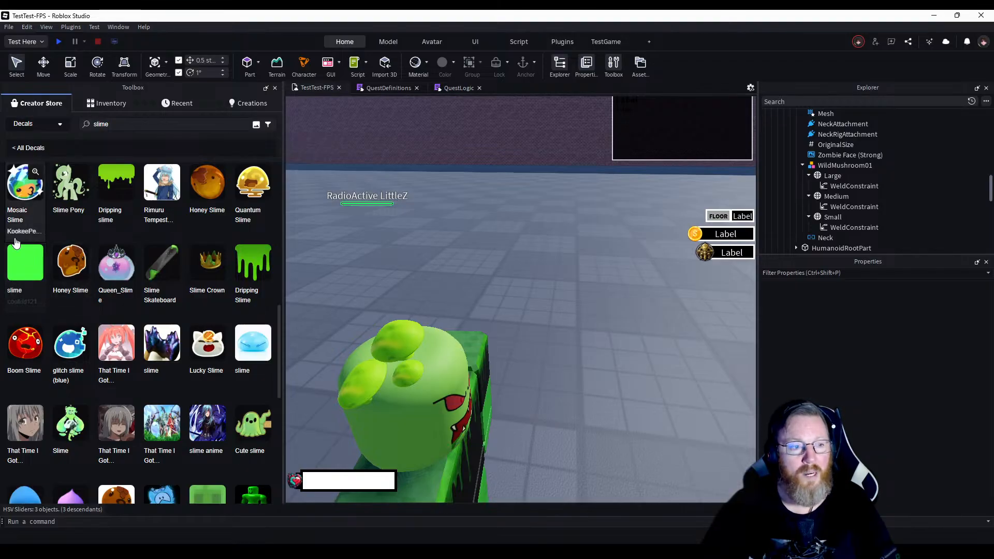
pyautogui.scroll(-5, 180, 371)
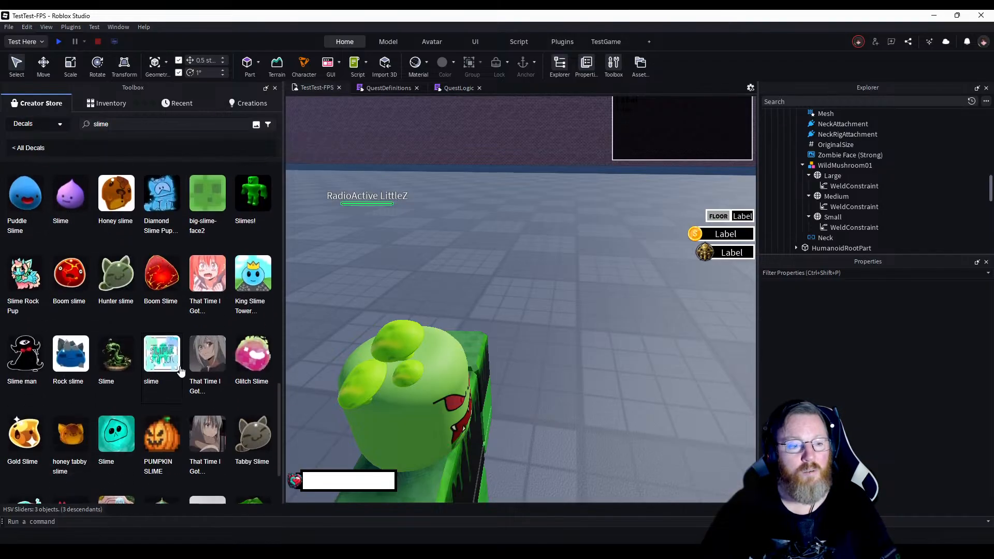
pyautogui.scroll(-3, 176, 414)
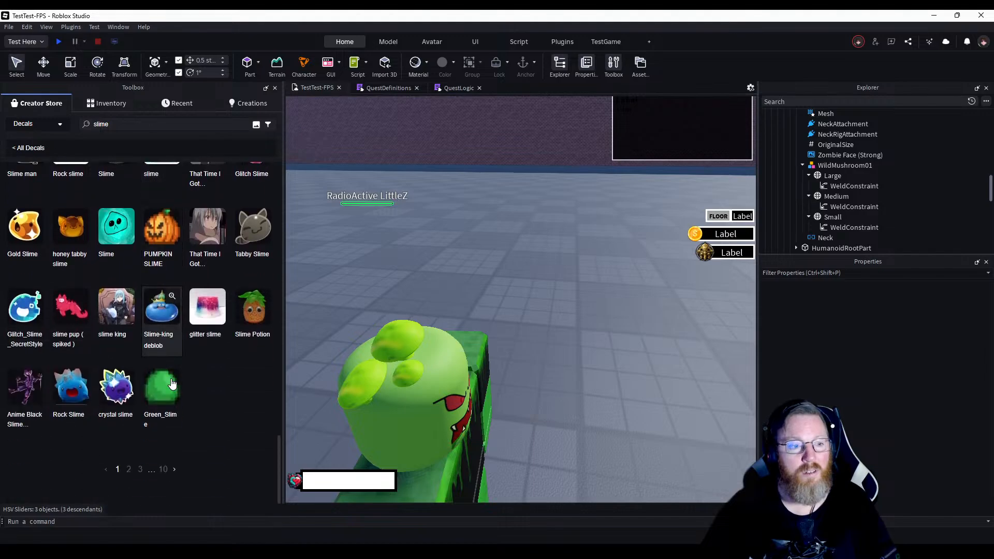
pyautogui.click(129, 470)
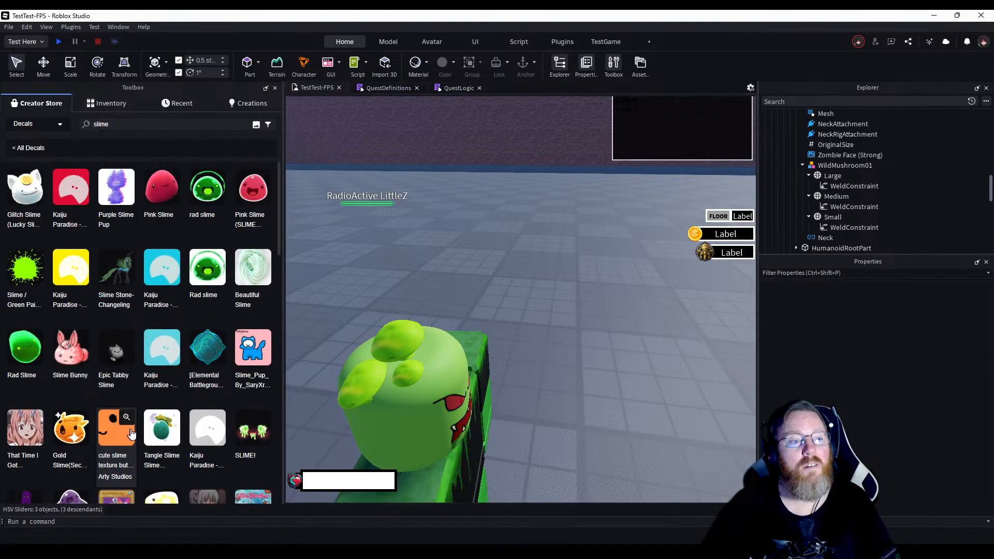
pyautogui.scroll(-8, 137, 437)
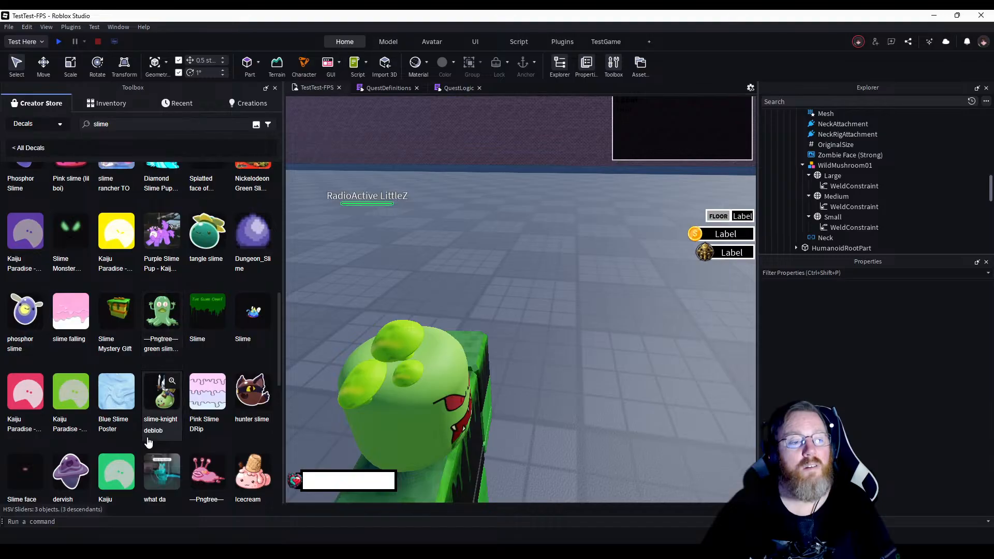
pyautogui.scroll(-5, 138, 457)
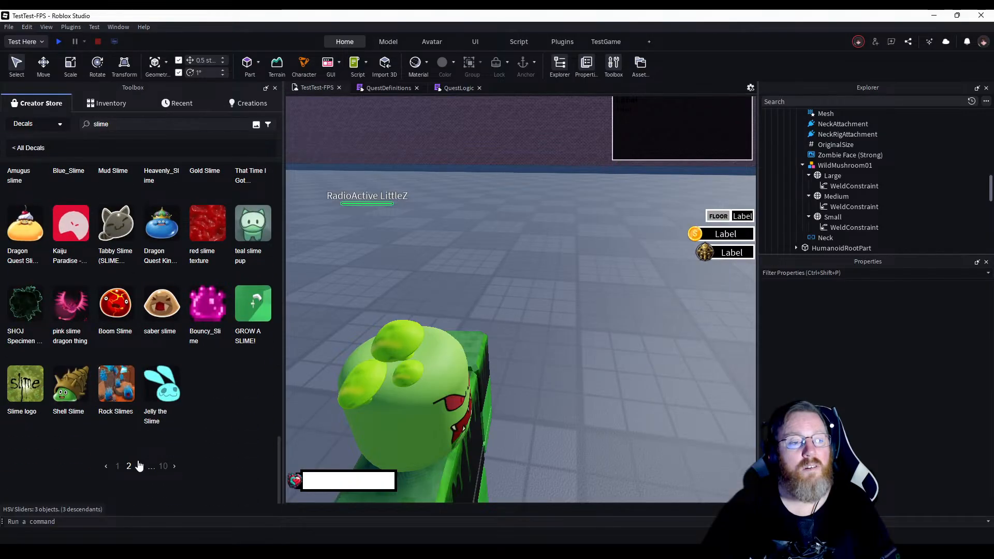
pyautogui.click(138, 466)
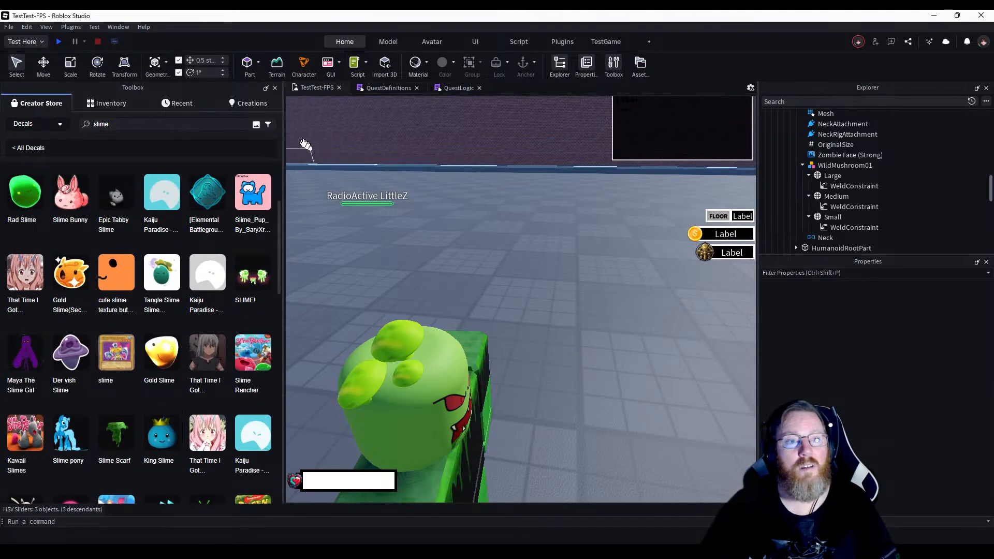
# Close the Toolbox and publish the TestTest-FPS place to Roblox.
pyautogui.click(274, 88)
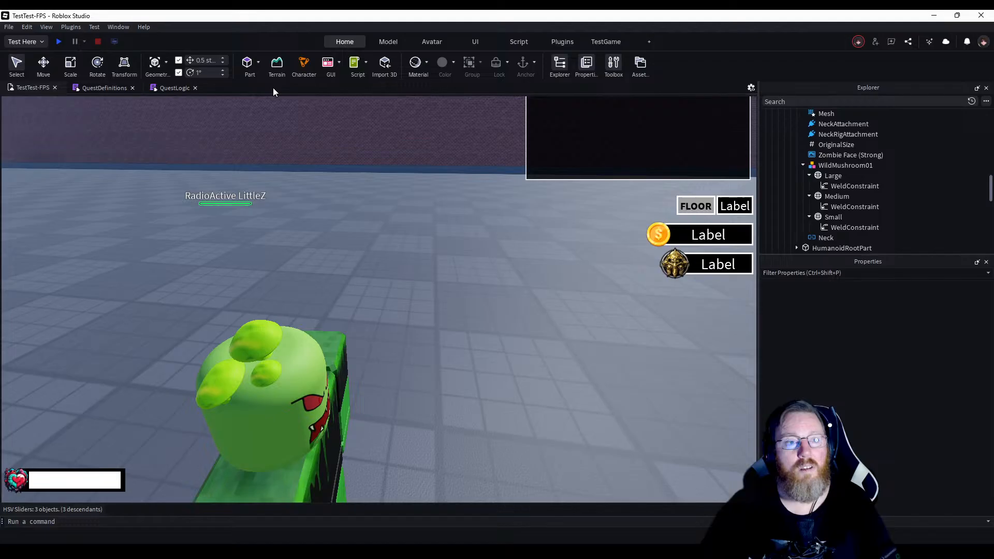
pyautogui.click(9, 27)
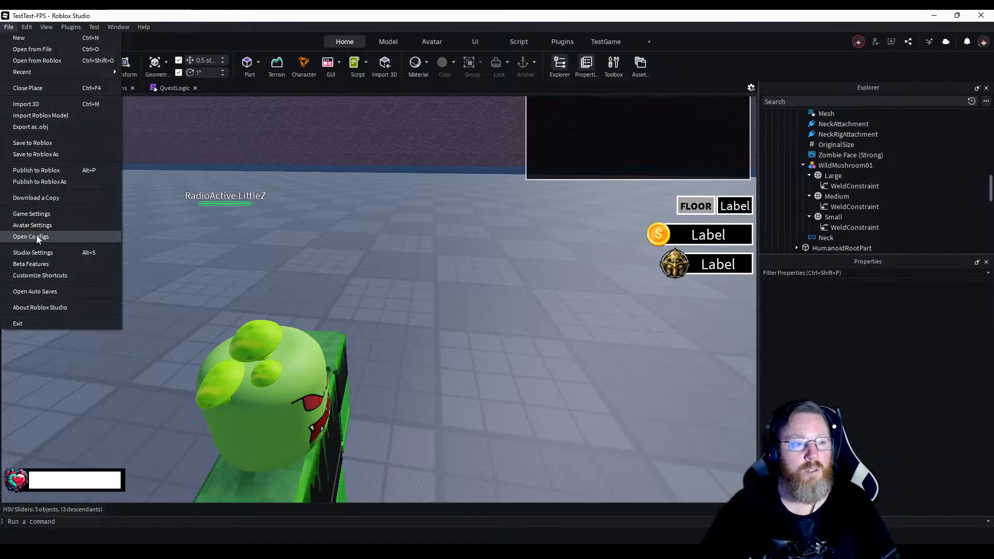
pyautogui.press('Escape')
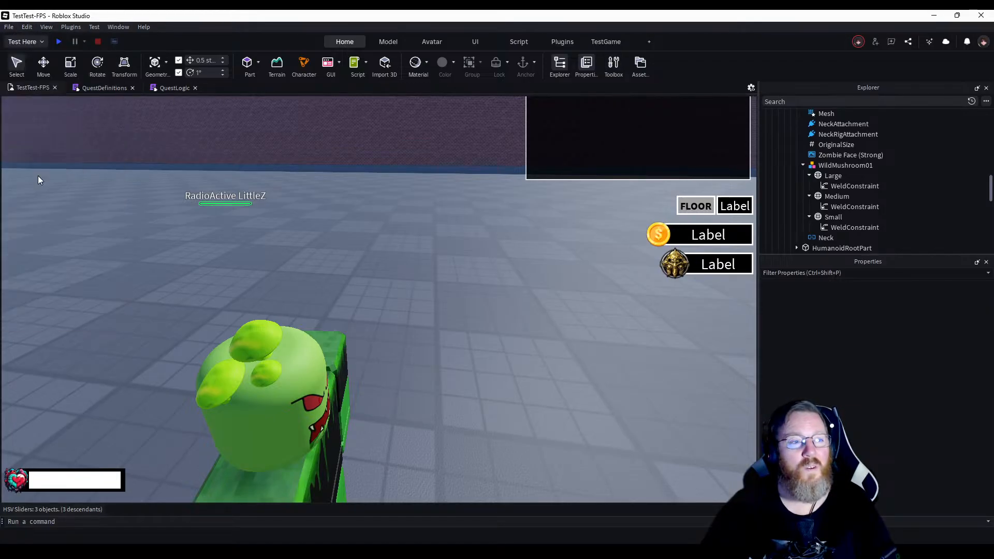
pyautogui.click(9, 27)
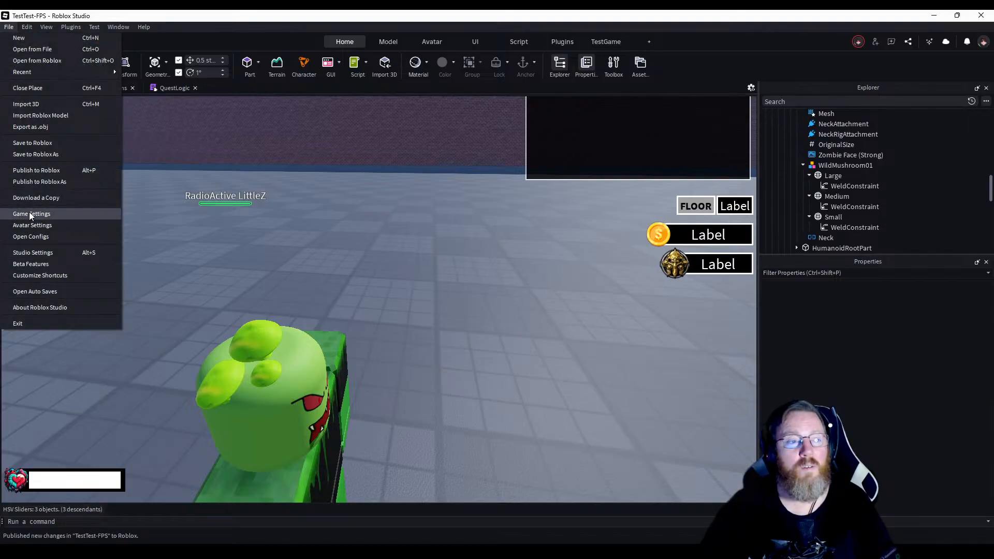
# Enable the Texture Generator beta feature, accept its terms and conditions, save, and restart Studio.
pyautogui.click(36, 253)
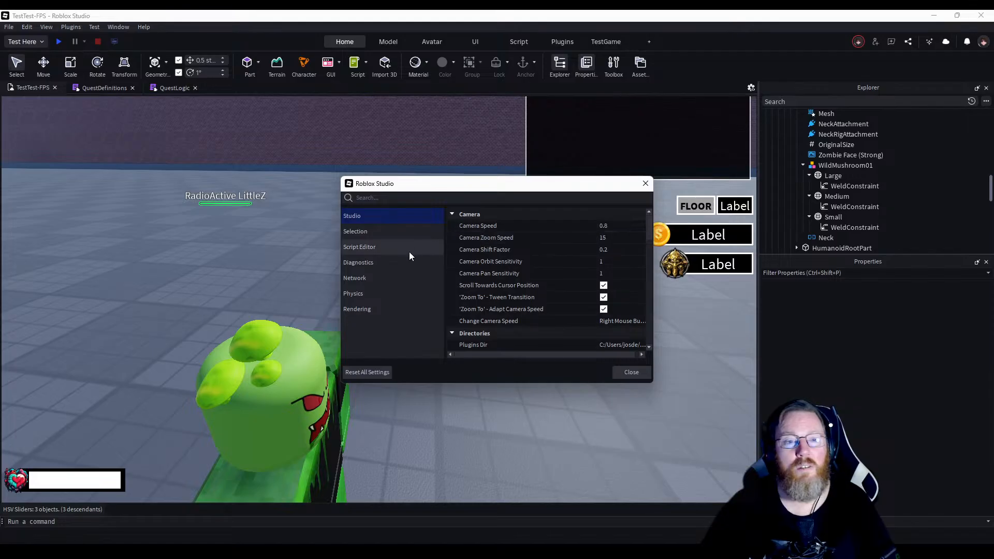
pyautogui.click(645, 184)
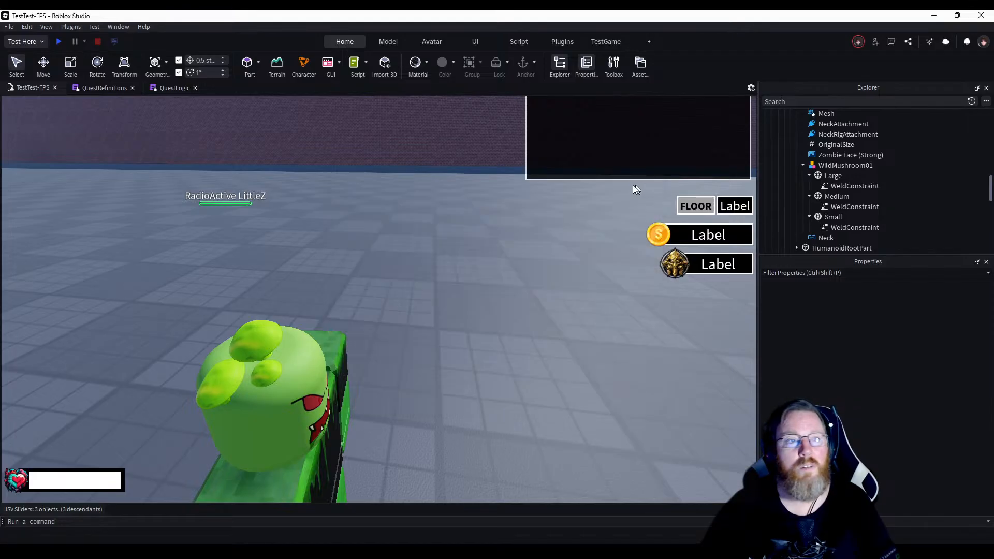
pyautogui.click(10, 27)
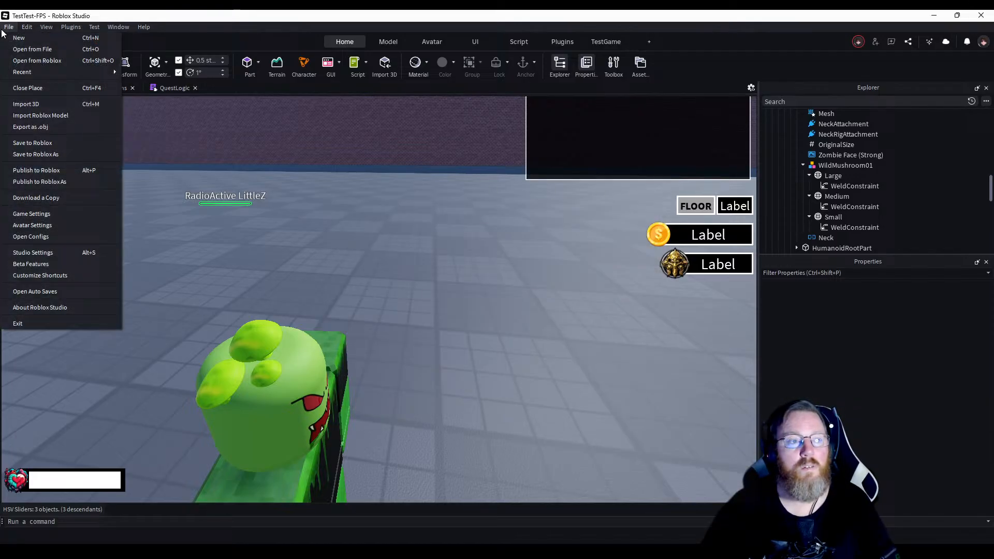
pyautogui.click(17, 262)
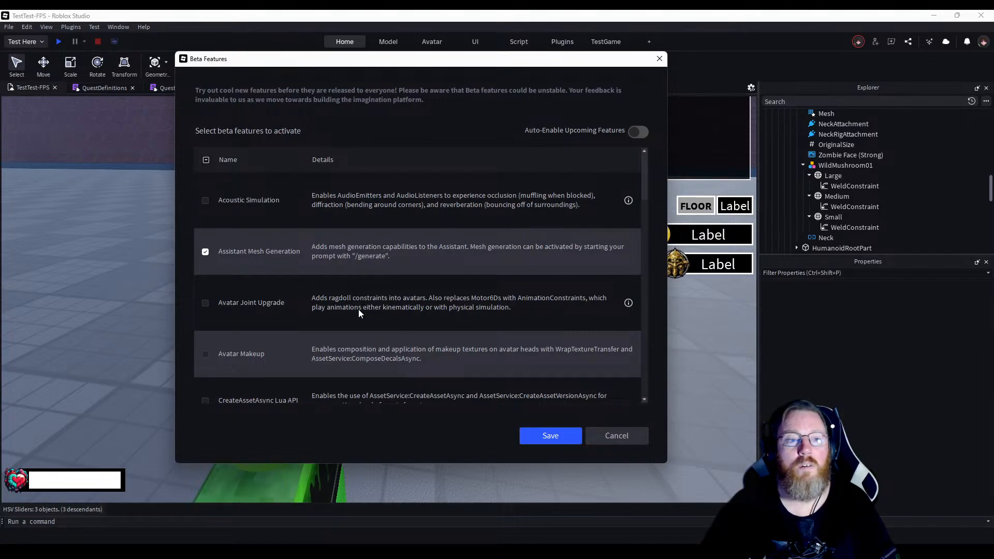
pyautogui.scroll(-4, 358, 309)
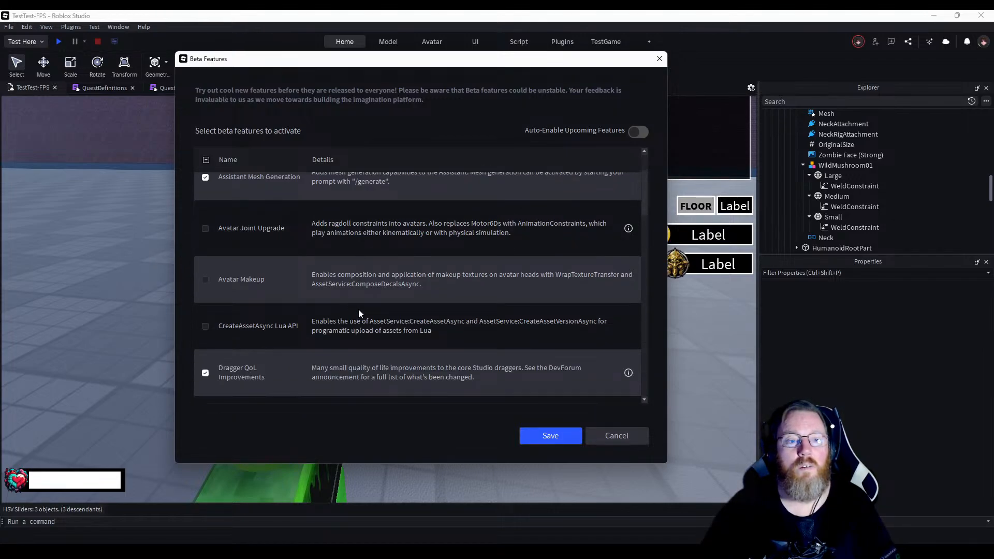
pyautogui.scroll(-3, 352, 362)
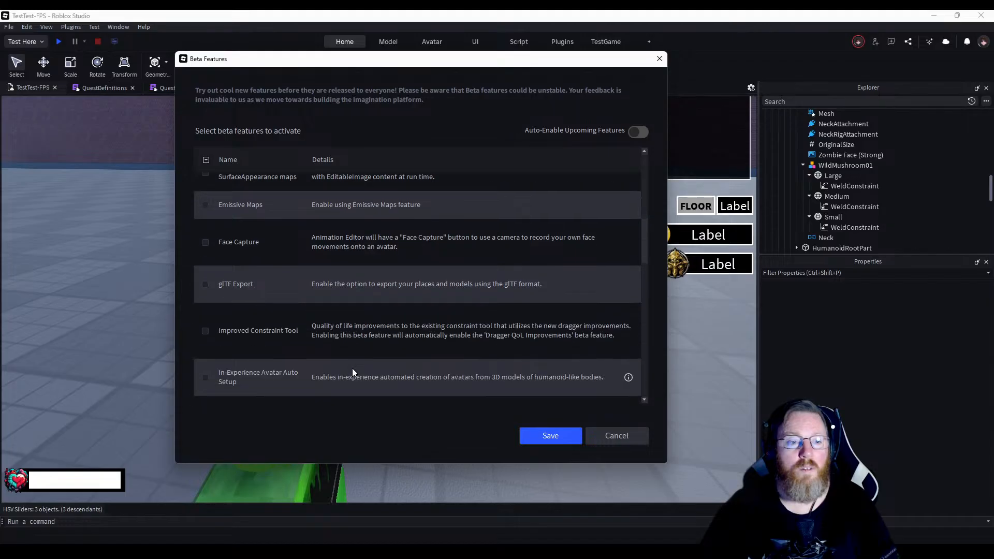
pyautogui.scroll(-2, 352, 368)
pyautogui.scroll(-3, 352, 368)
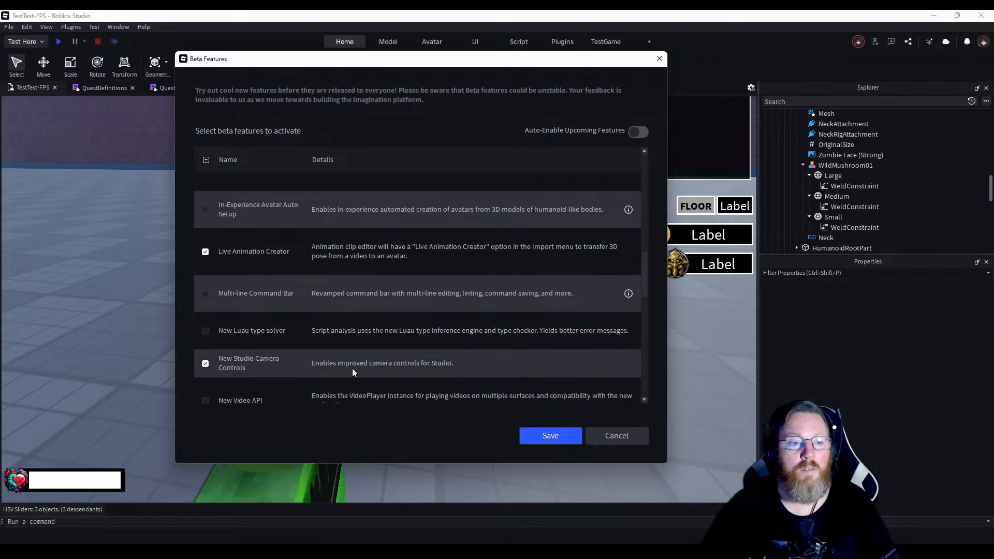
pyautogui.scroll(-2, 352, 368)
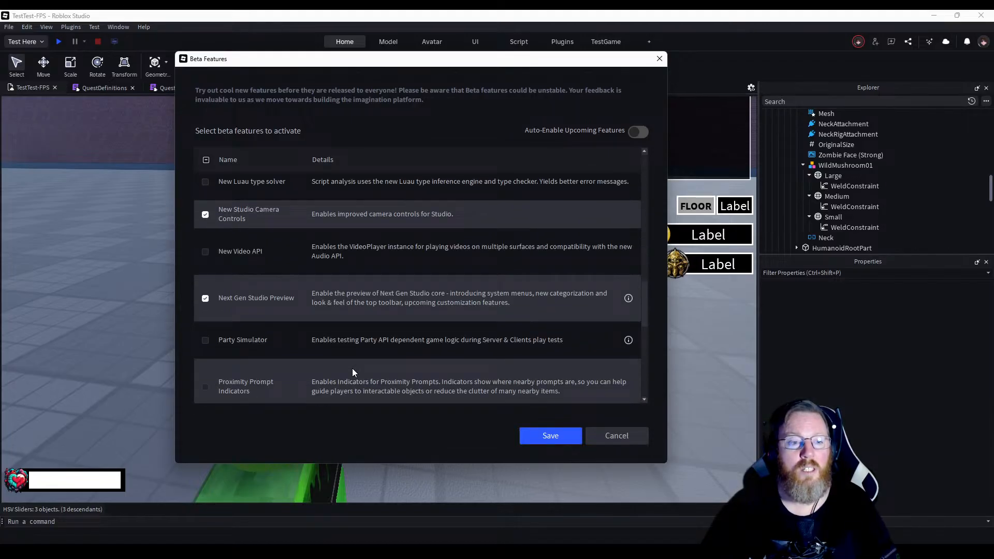
pyautogui.scroll(-2, 352, 368)
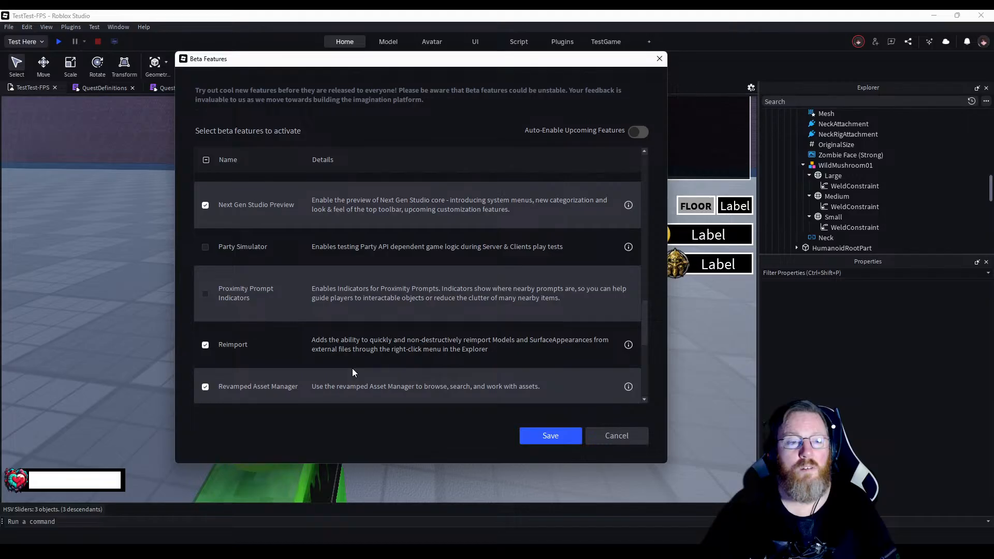
pyautogui.scroll(-2, 352, 368)
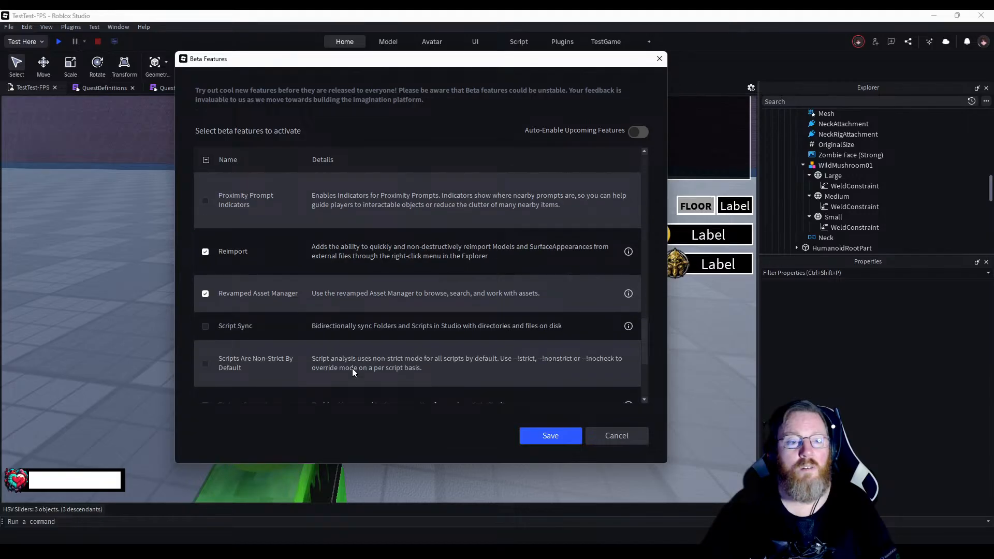
pyautogui.scroll(-2, 352, 368)
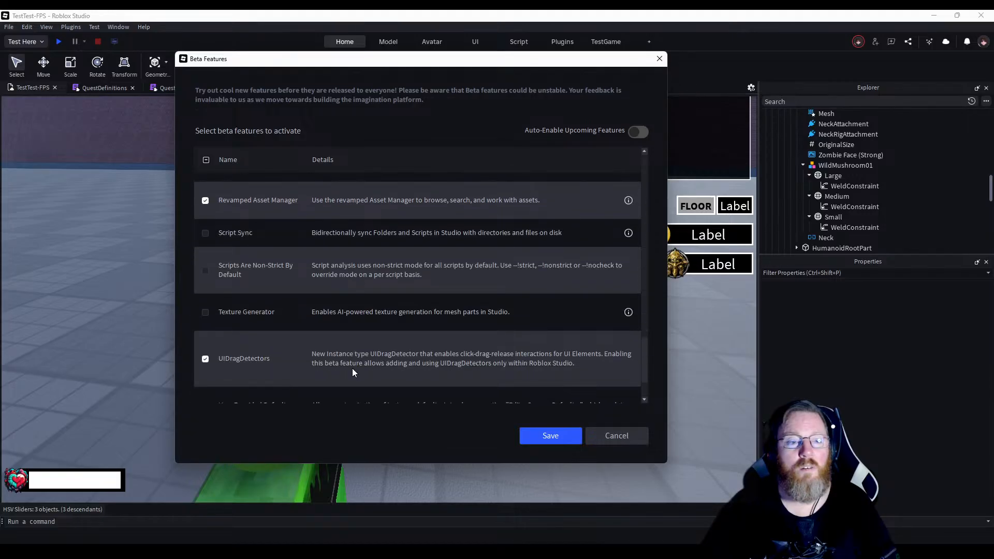
pyautogui.click(205, 309)
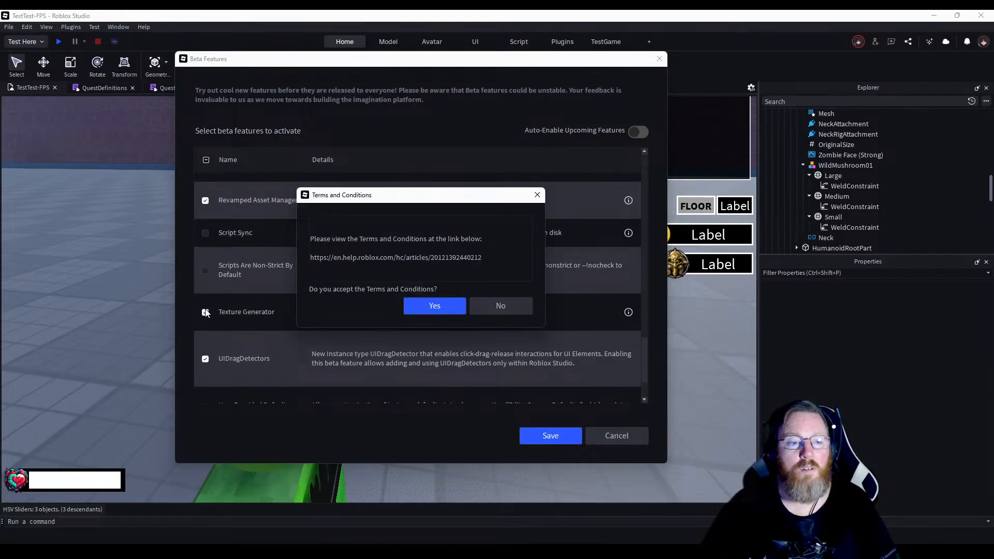
pyautogui.click(445, 306)
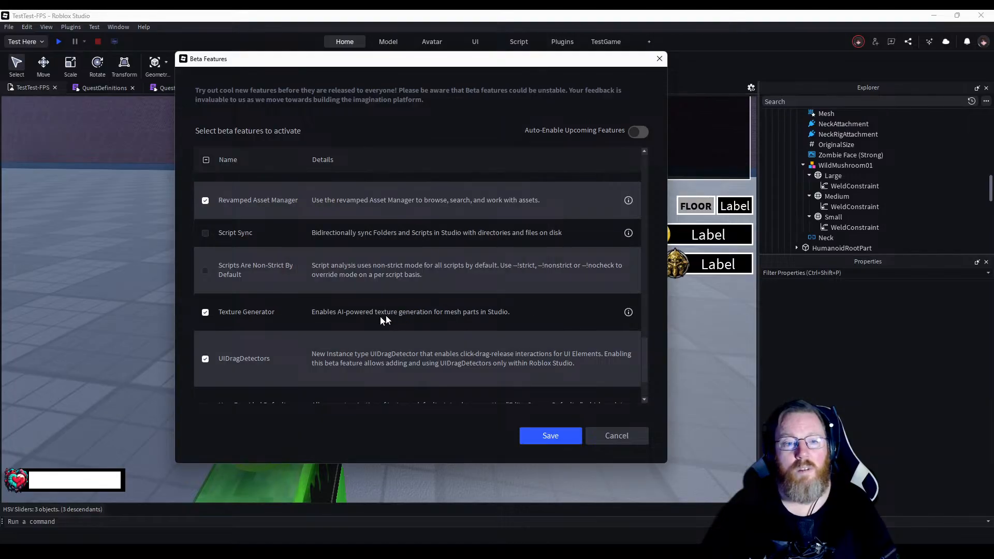
pyautogui.click(541, 436)
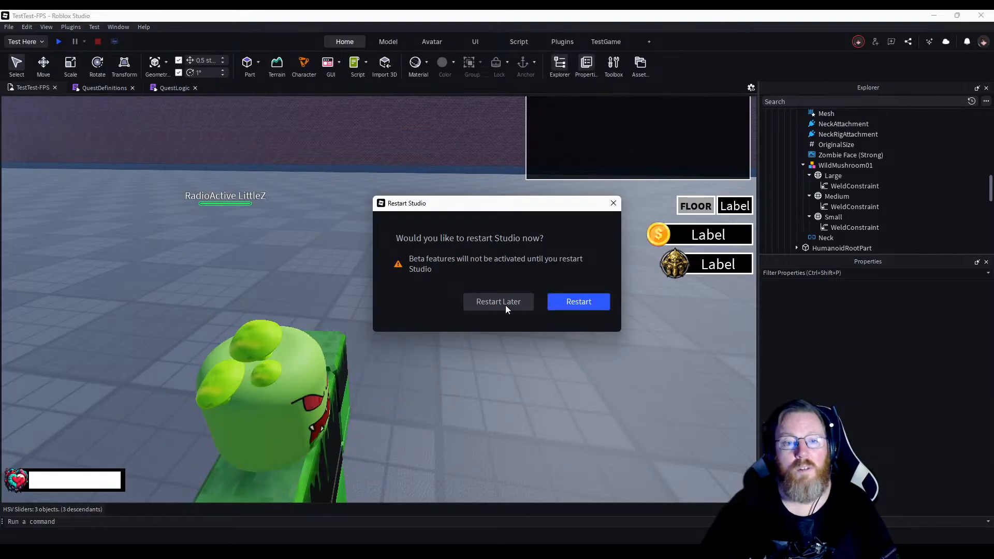
pyautogui.click(576, 301)
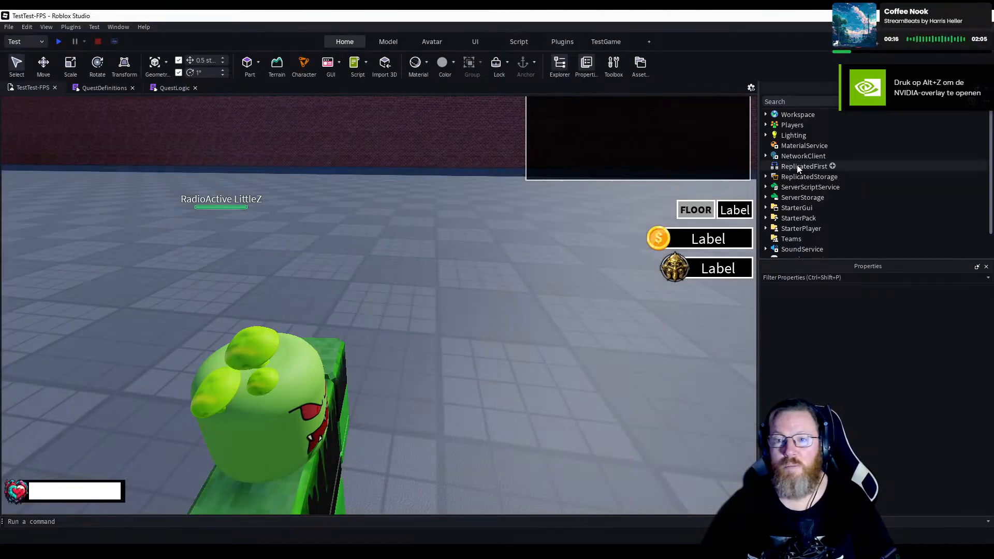
# Select the LittleZ_RadioActive zombie model and expand it down to the contents of its Head.
pyautogui.click(331, 373)
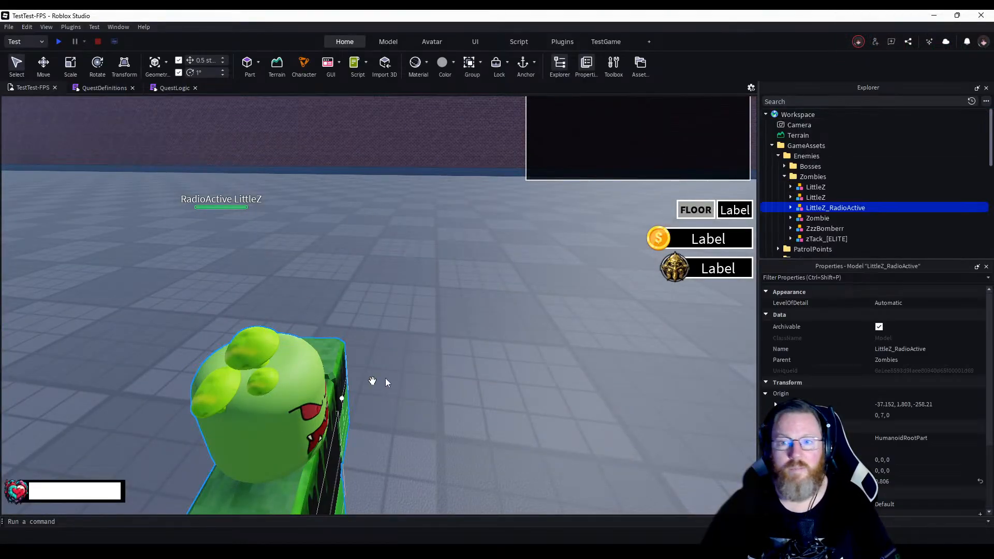
pyautogui.click(791, 208)
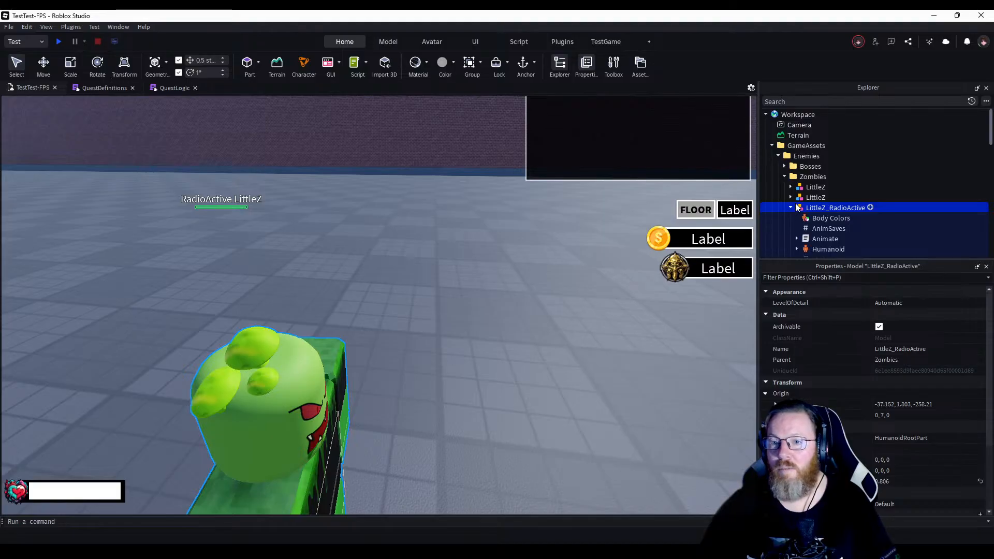
pyautogui.scroll(-7, 850, 231)
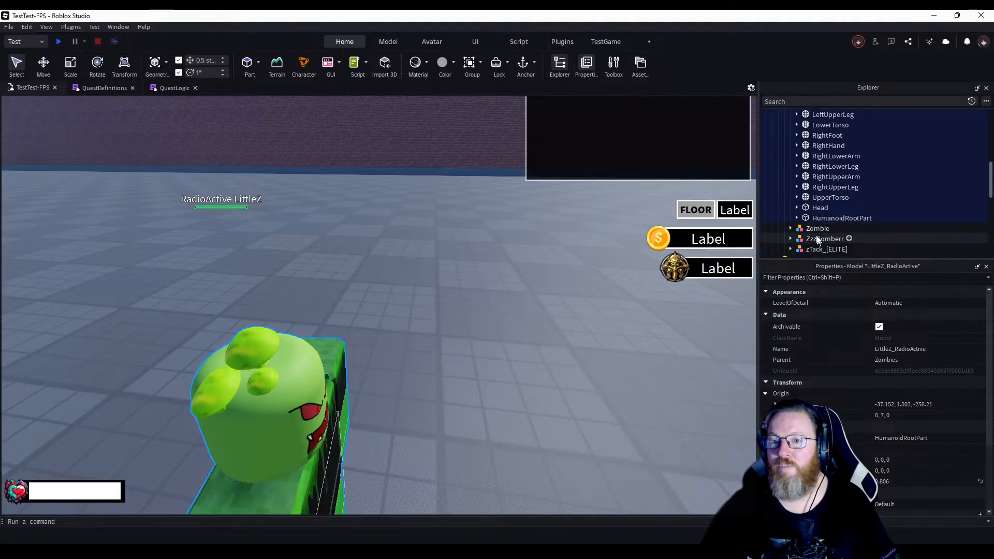
pyautogui.click(797, 208)
pyautogui.scroll(-3, 855, 209)
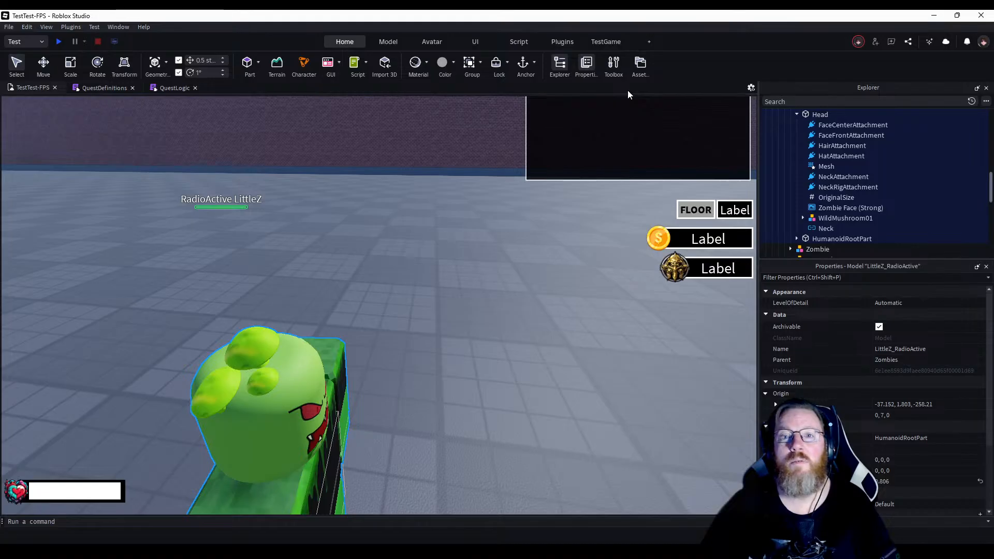
# Look through the Model, Avatar, Script, Plugins and TestGame tool sets for a texture generation tool.
pyautogui.click(388, 43)
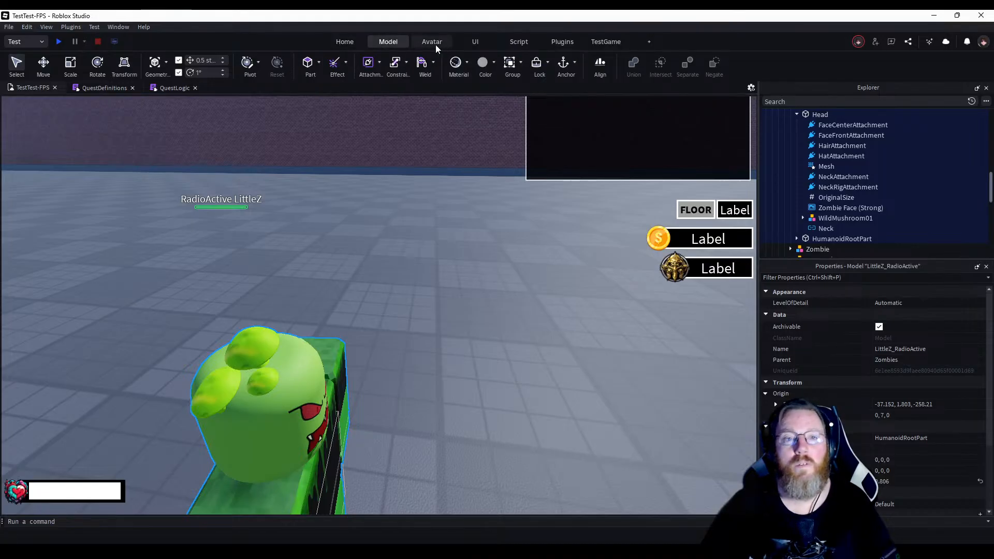
pyautogui.click(436, 45)
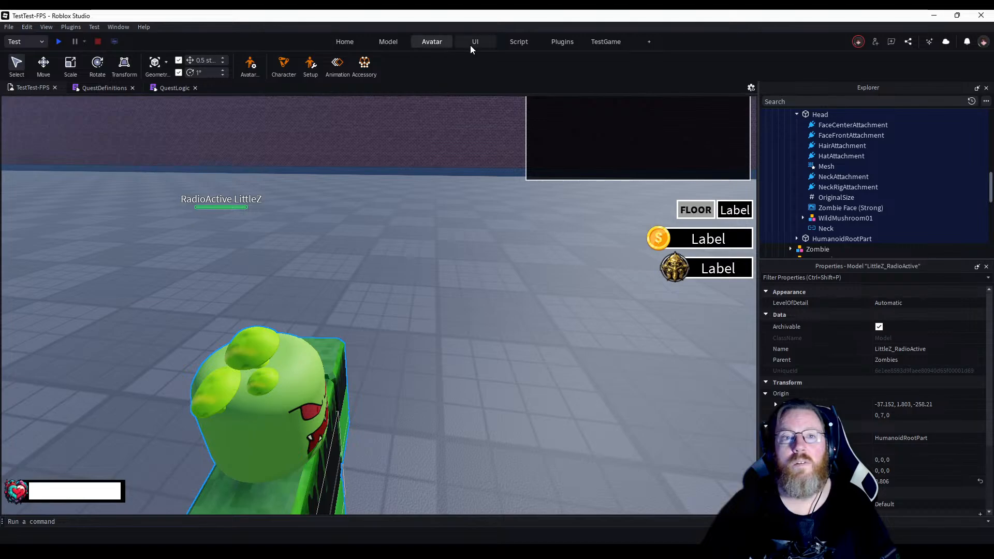
pyautogui.click(515, 44)
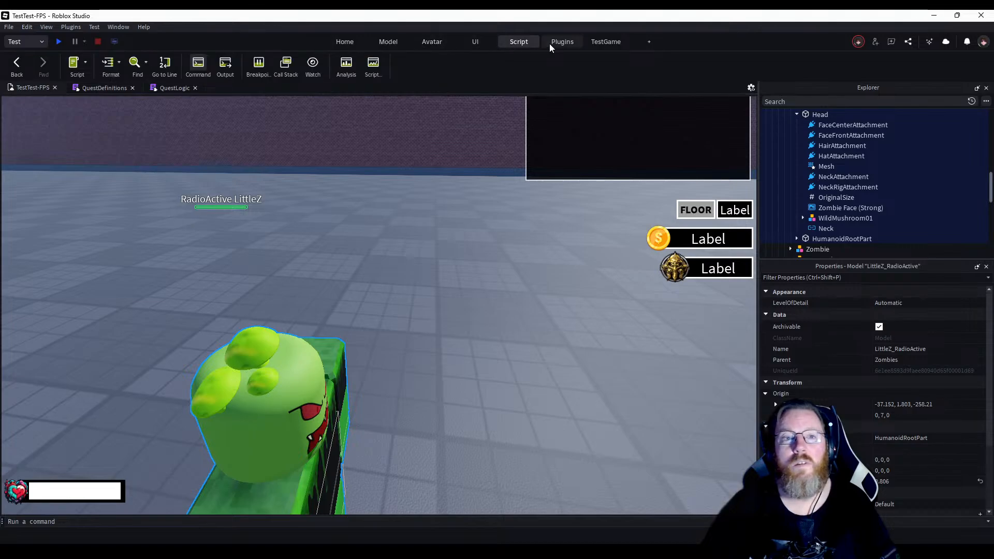
pyautogui.click(548, 42)
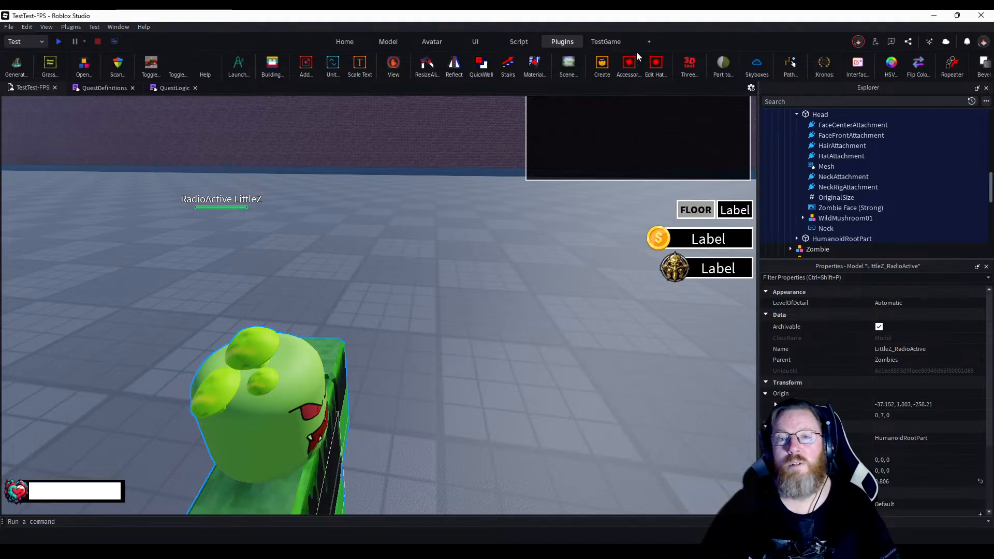
pyautogui.click(601, 45)
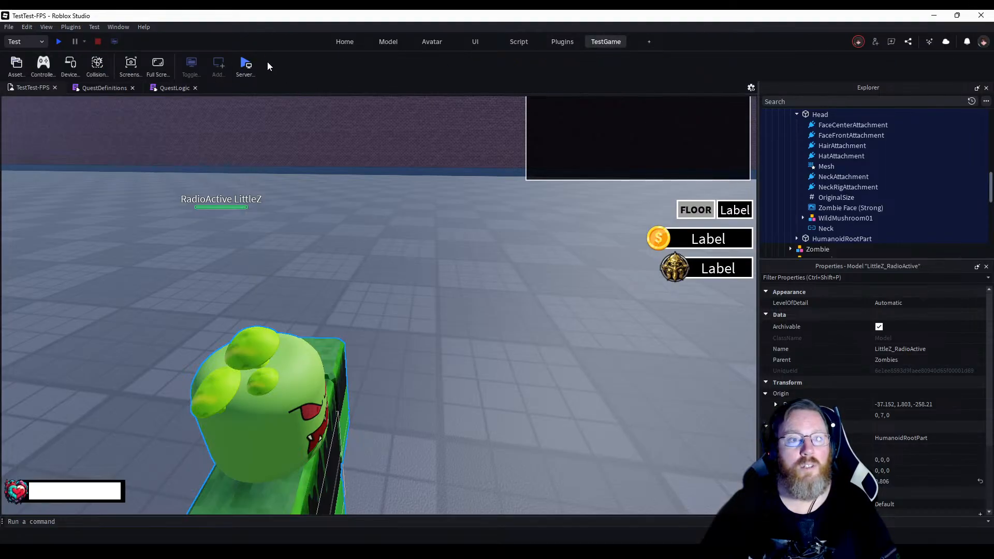
# Add the Texture Generator tool to the TestGame tool set and open it for the selected LittleZ_RadioActive model.
pyautogui.rightClick(293, 72)
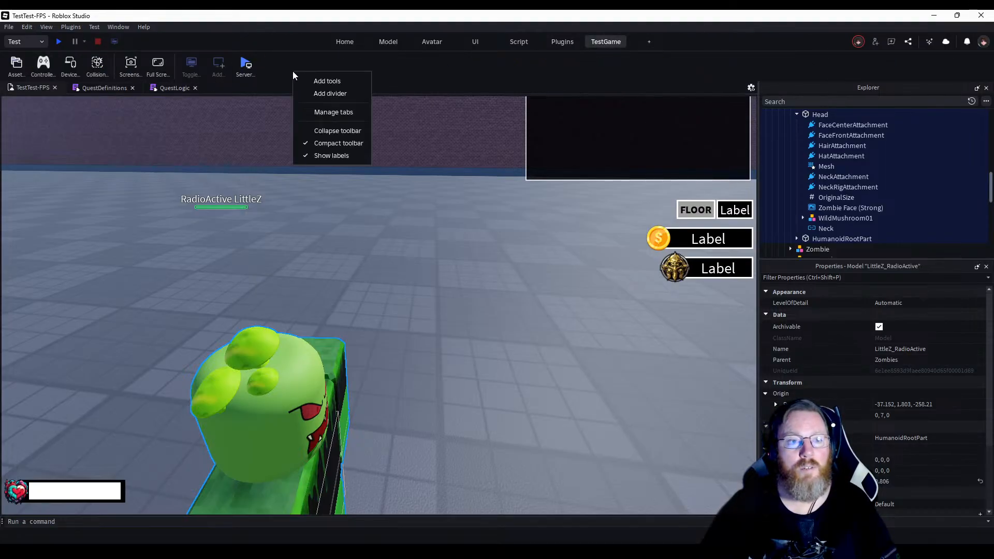
pyautogui.click(319, 82)
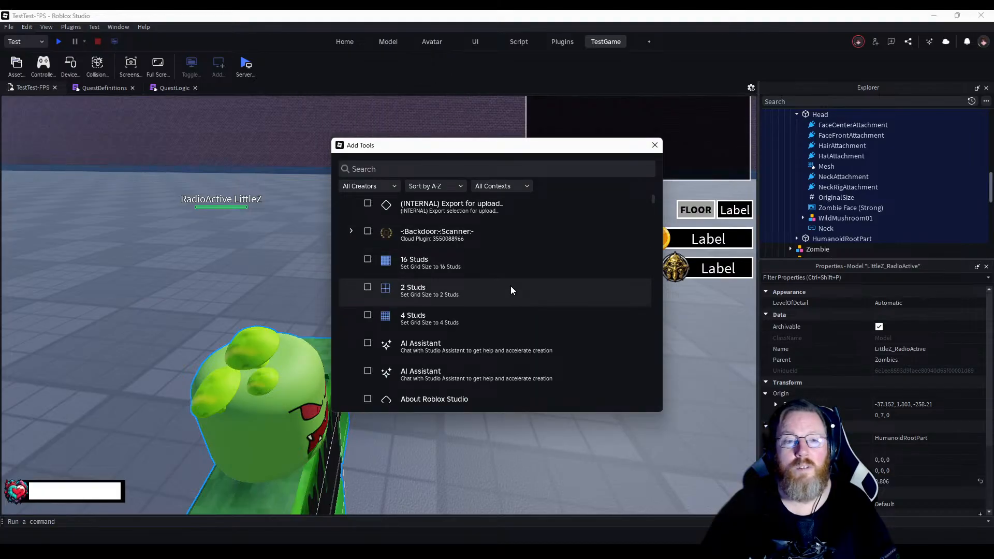
pyautogui.scroll(-5, 511, 290)
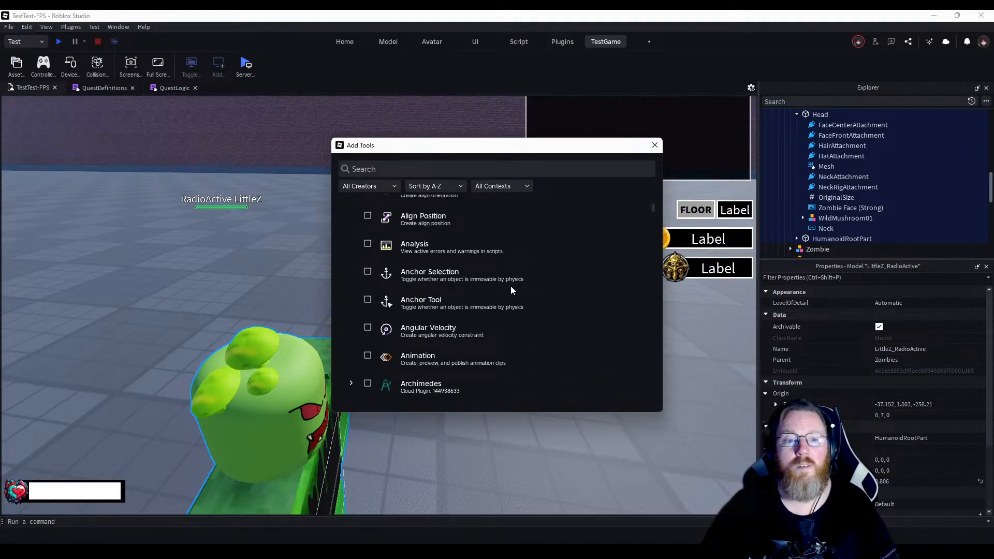
pyautogui.scroll(4, 511, 286)
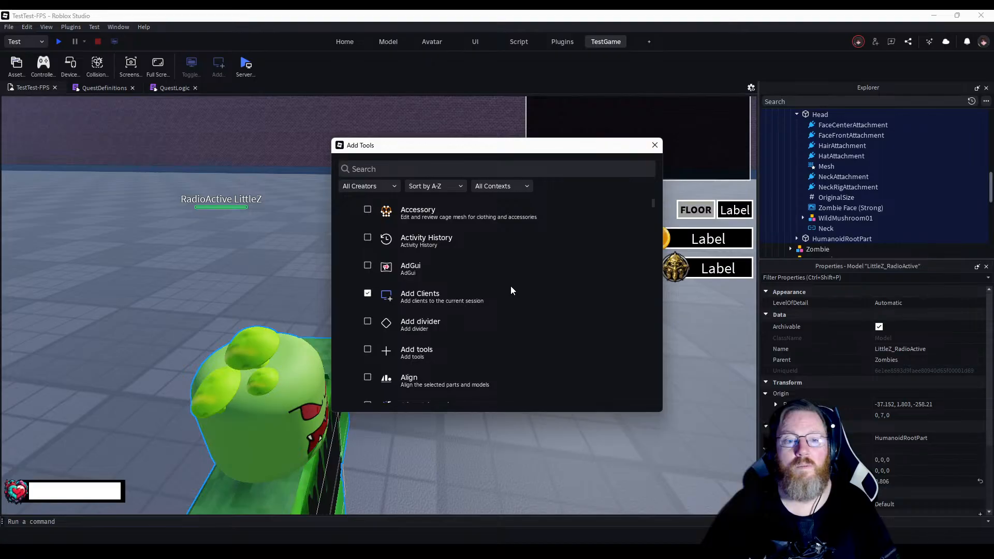
pyautogui.scroll(-3, 510, 290)
pyautogui.scroll(5, 511, 290)
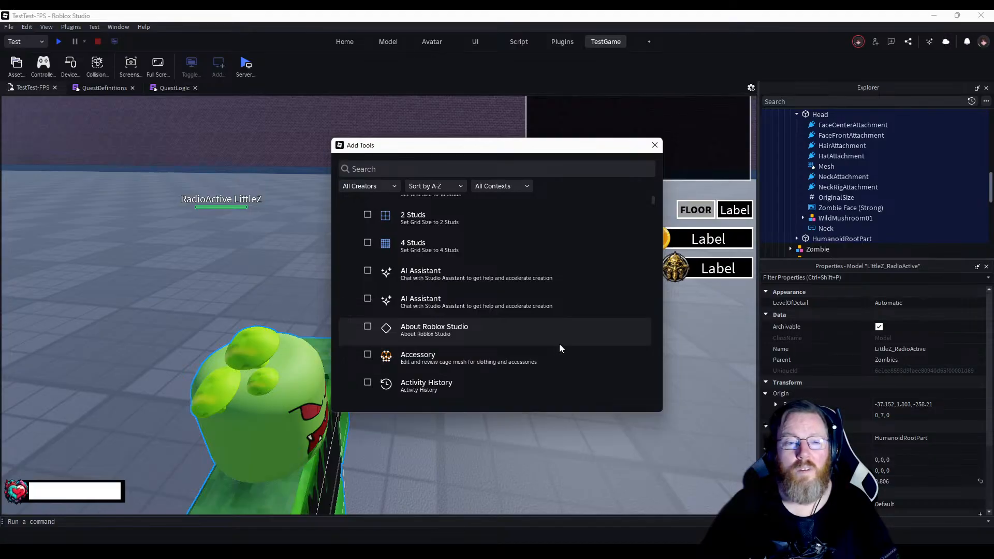
pyautogui.scroll(3, 559, 344)
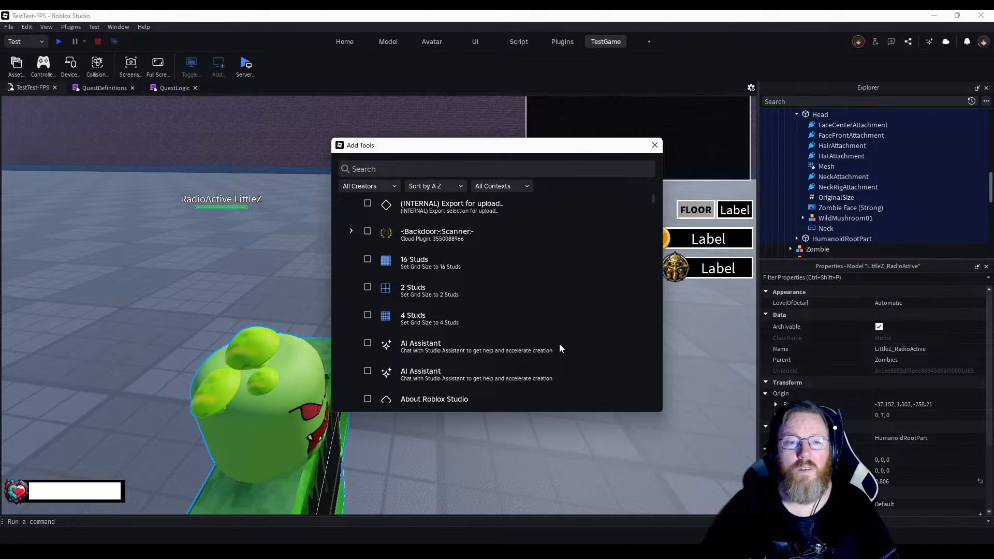
pyautogui.scroll(-2, 559, 343)
pyautogui.scroll(-2, 560, 344)
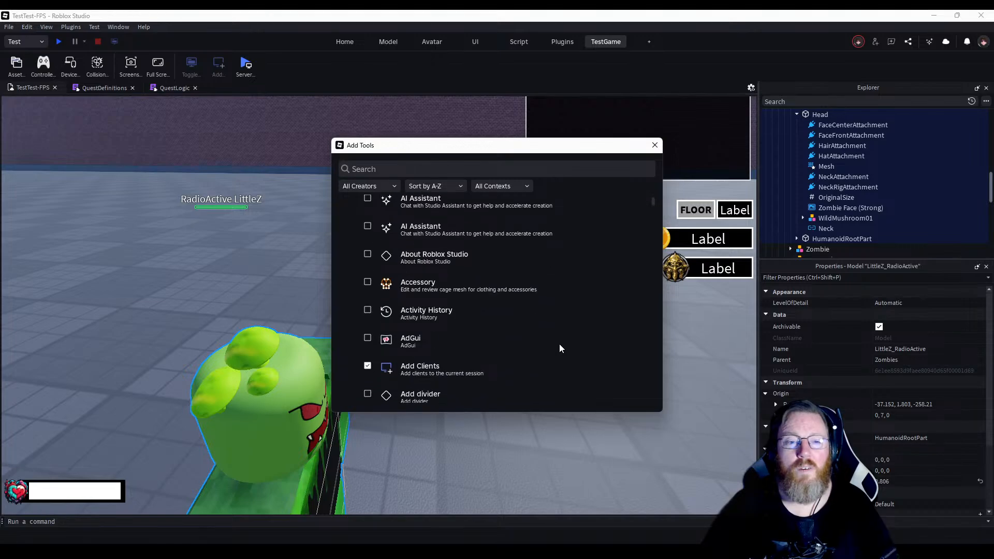
pyautogui.scroll(-8, 559, 344)
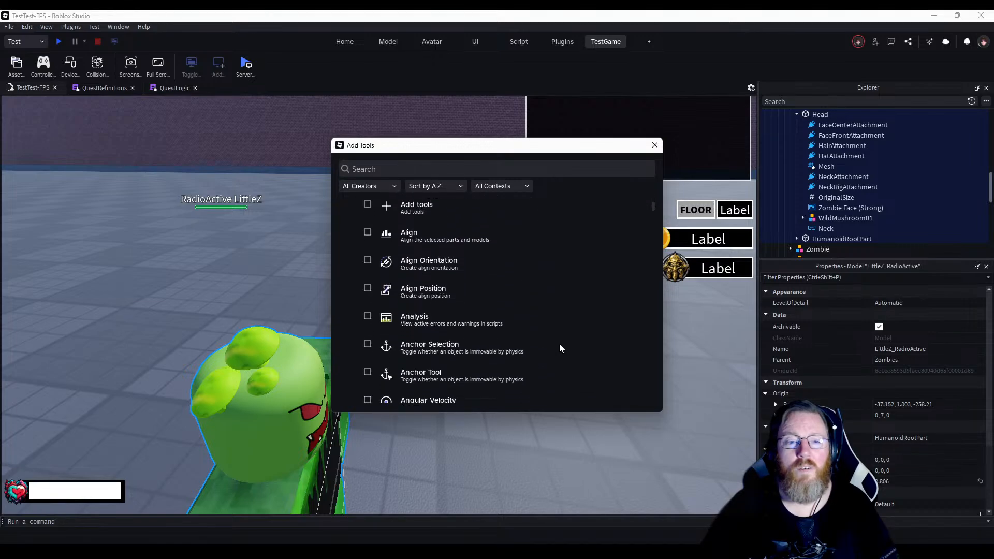
pyautogui.scroll(-10, 559, 343)
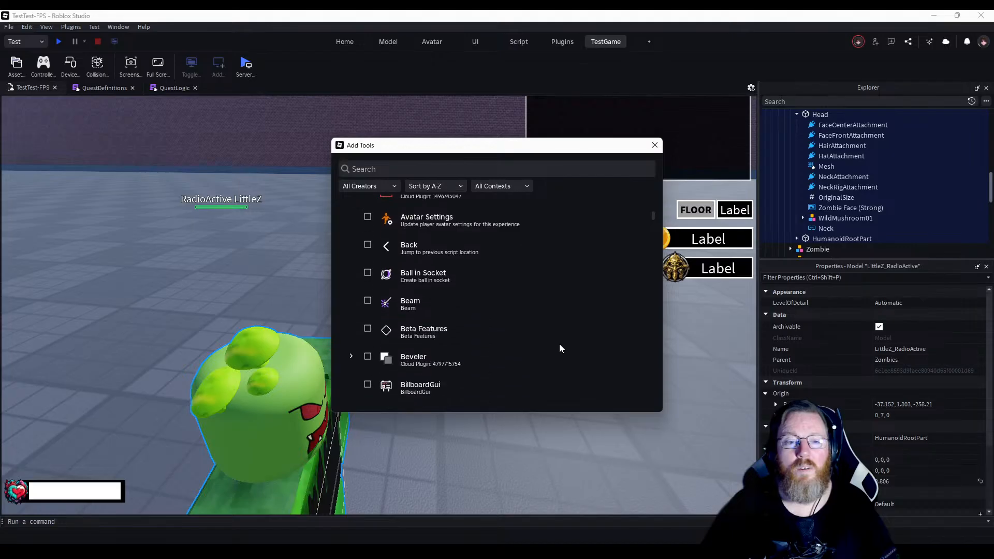
pyautogui.scroll(6, 560, 344)
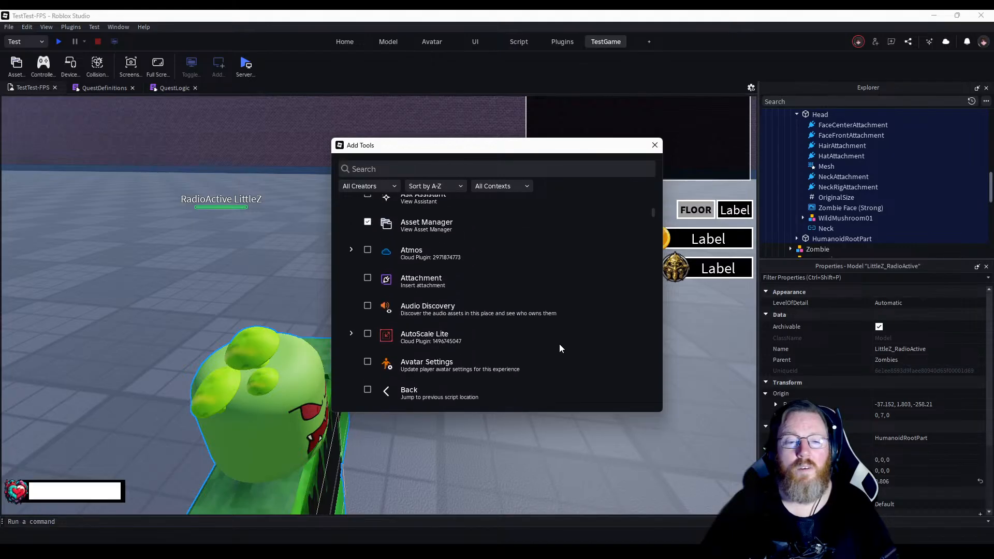
pyautogui.scroll(2, 560, 344)
pyautogui.scroll(-7, 560, 344)
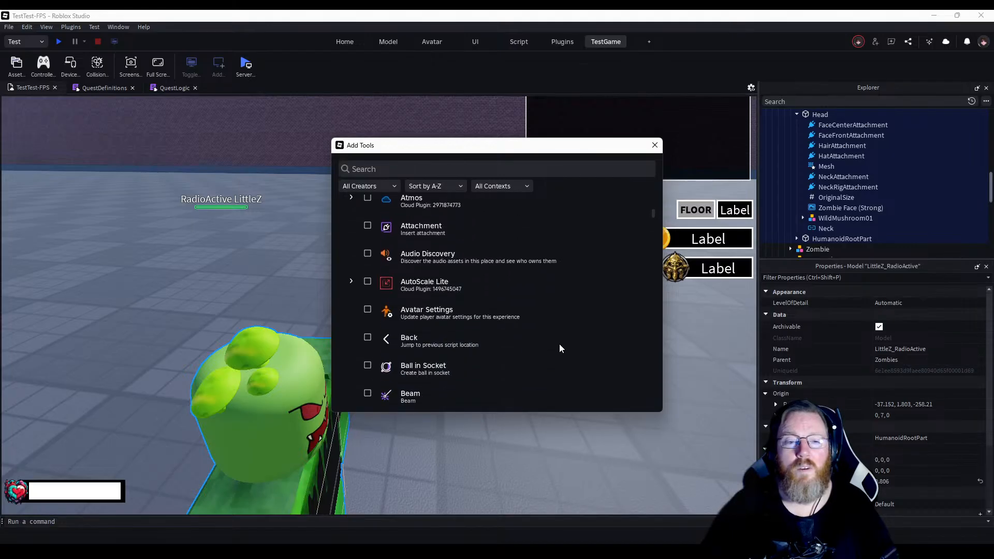
pyautogui.scroll(-8, 559, 344)
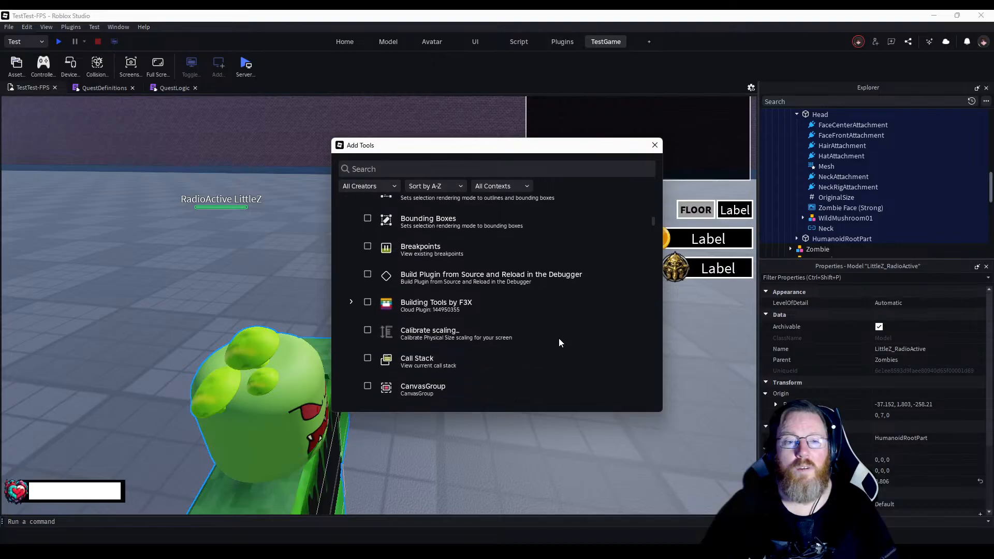
pyautogui.scroll(-9, 559, 341)
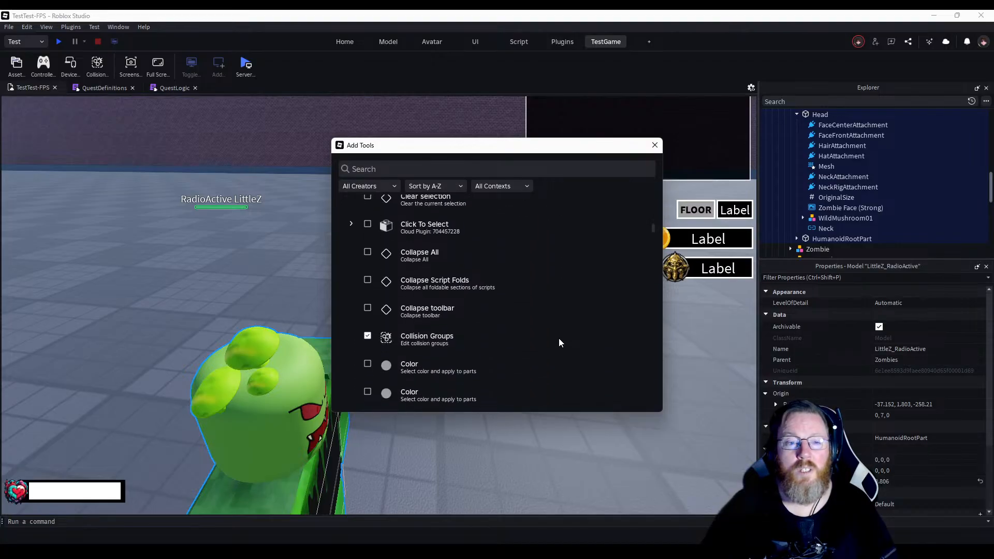
pyautogui.scroll(-6, 559, 343)
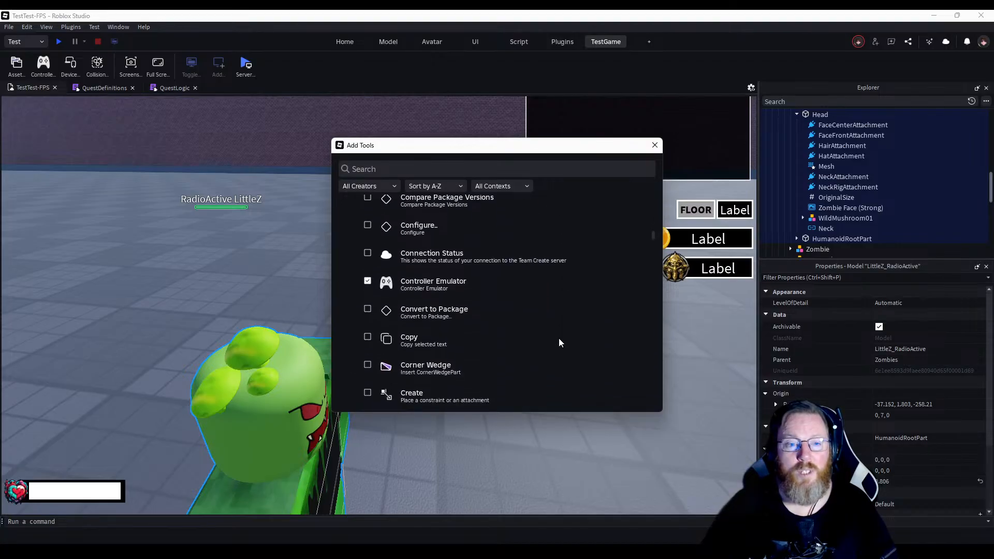
pyautogui.scroll(-5, 558, 338)
pyautogui.scroll(-4, 558, 338)
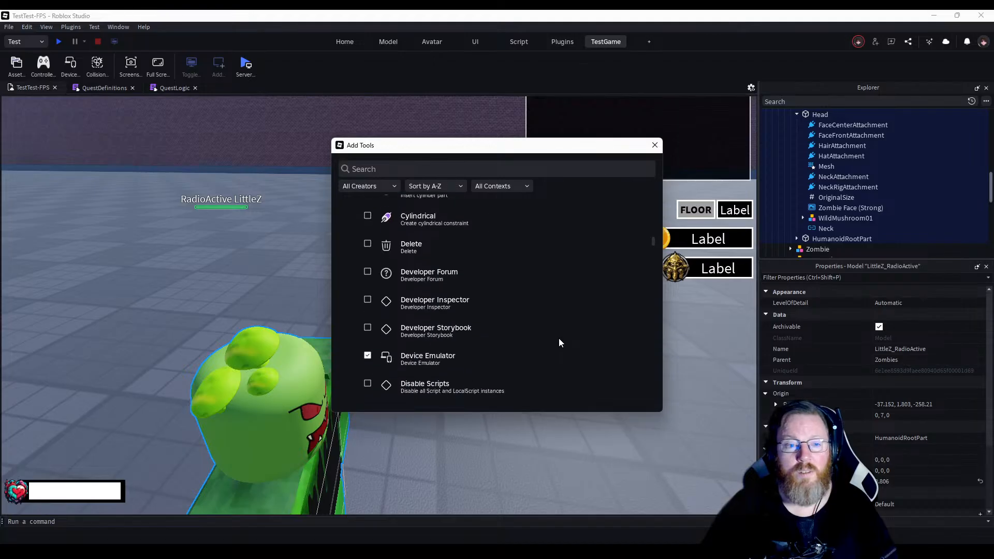
pyautogui.scroll(-4, 558, 338)
pyautogui.scroll(-4, 549, 344)
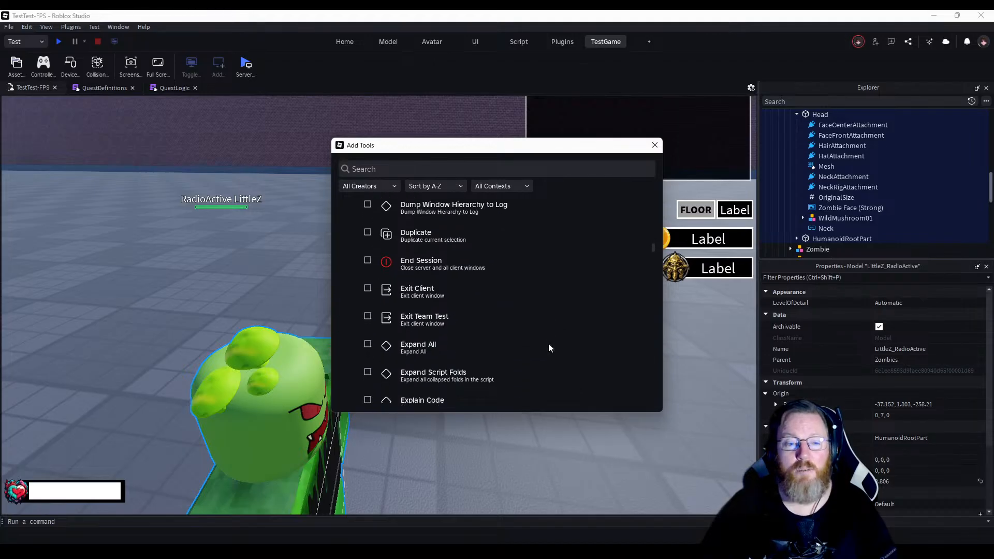
pyautogui.scroll(-4, 548, 344)
pyautogui.scroll(-6, 538, 349)
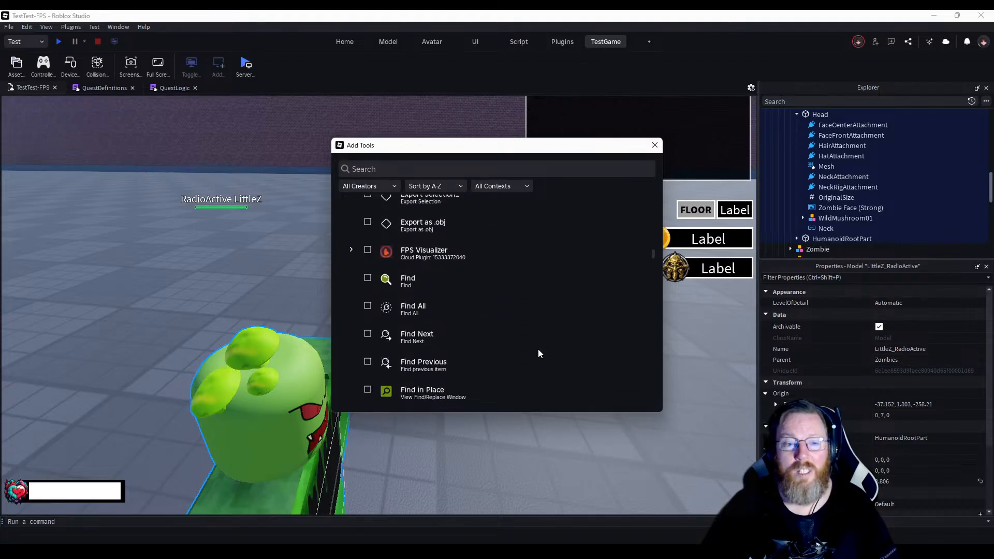
pyautogui.scroll(-5, 539, 354)
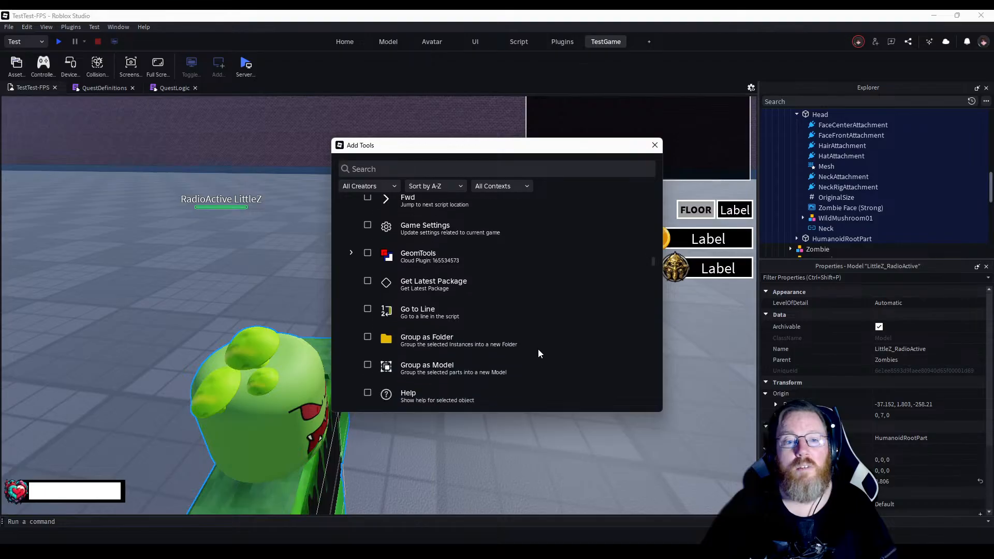
pyautogui.scroll(-10, 538, 353)
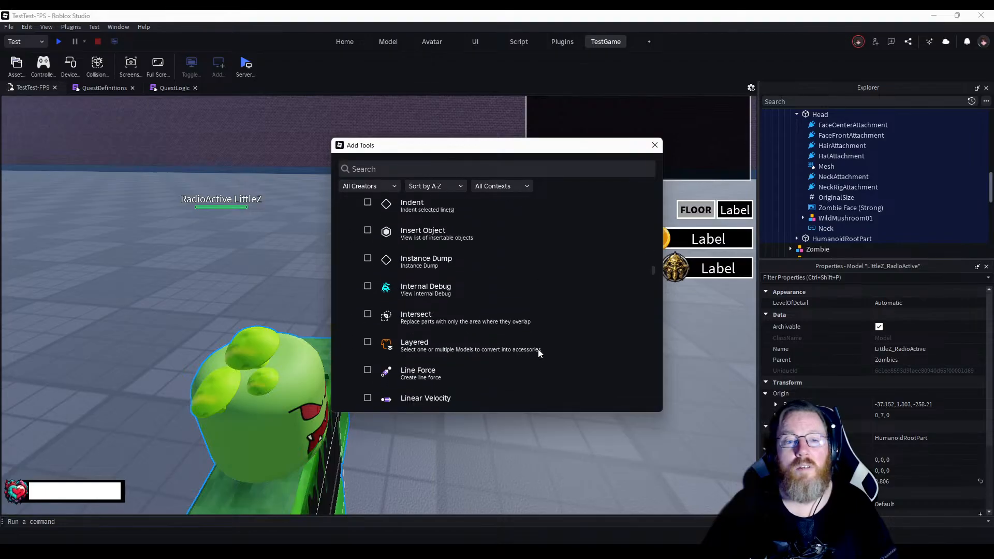
pyautogui.scroll(-10, 538, 349)
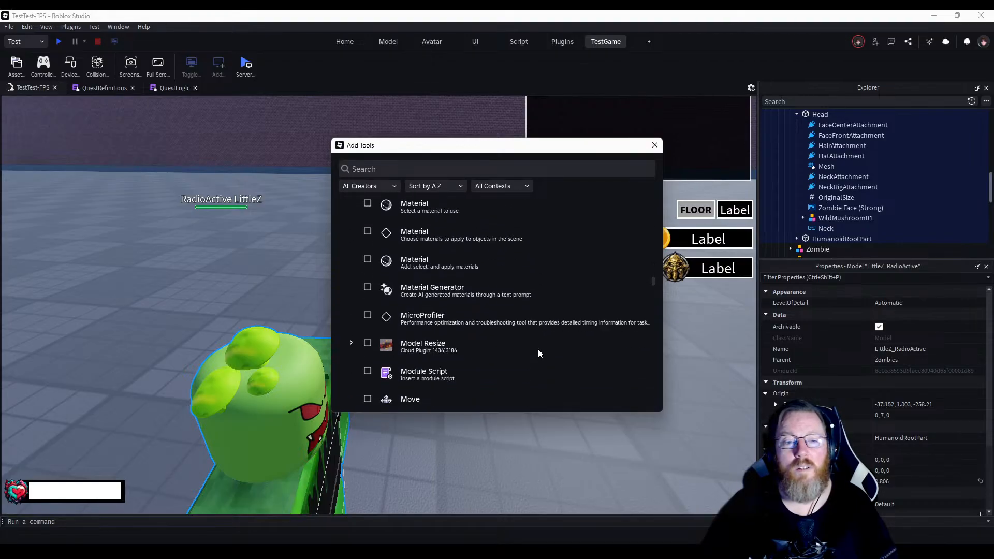
pyautogui.scroll(-8, 527, 360)
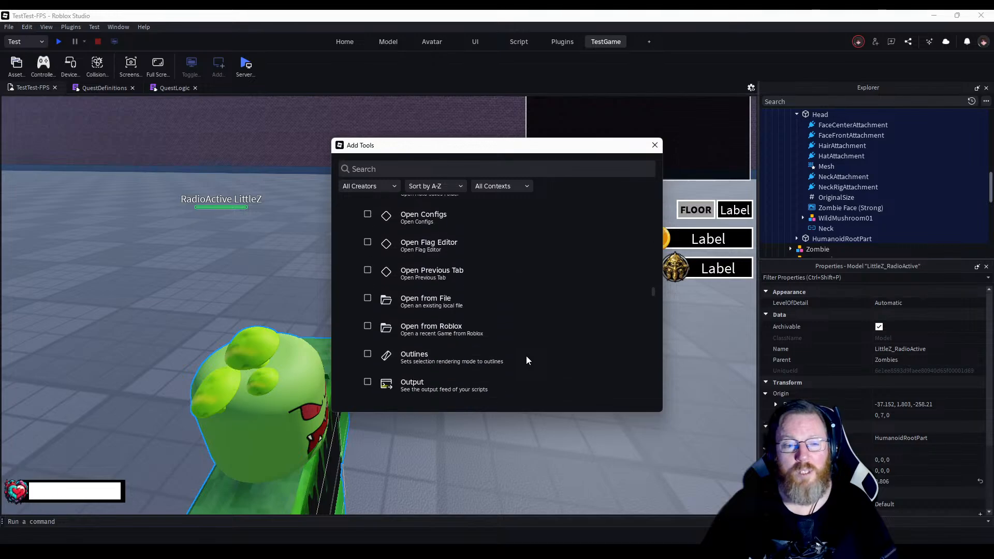
pyautogui.scroll(-6, 527, 360)
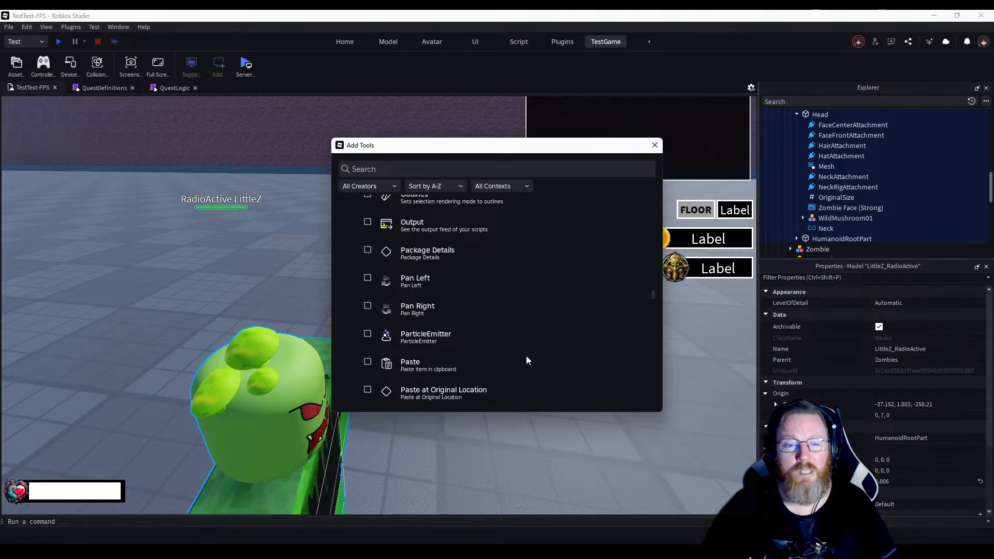
pyautogui.scroll(-7, 527, 360)
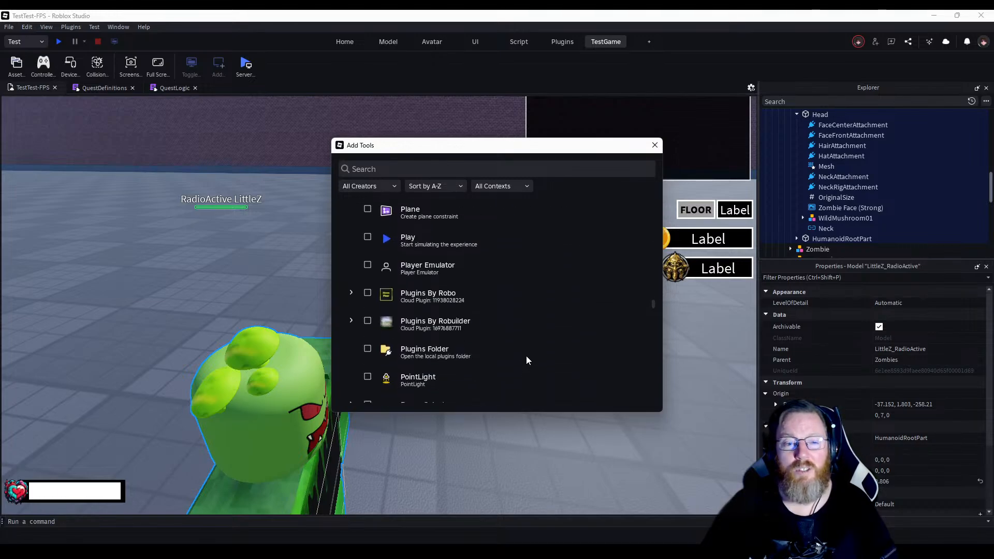
pyautogui.scroll(-9, 527, 360)
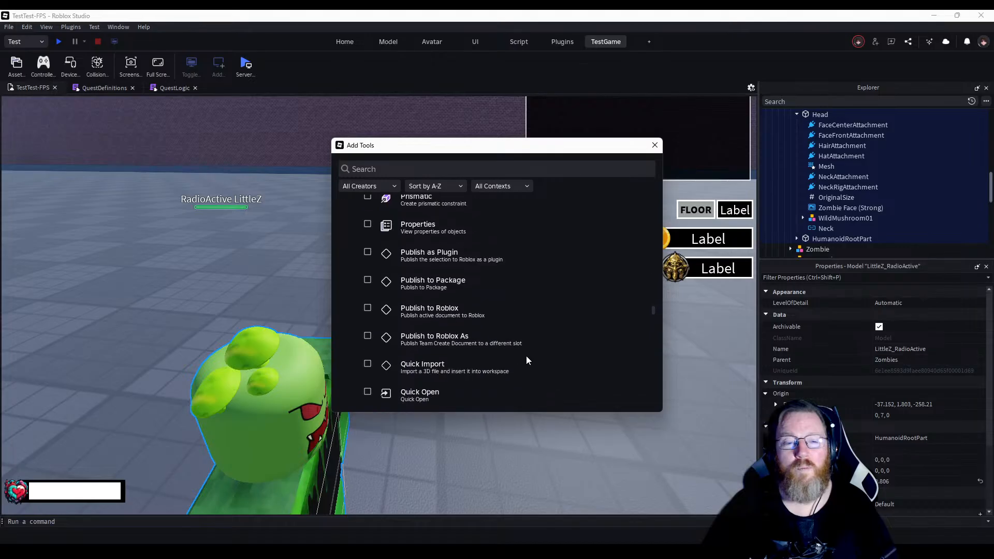
pyautogui.scroll(-7, 526, 360)
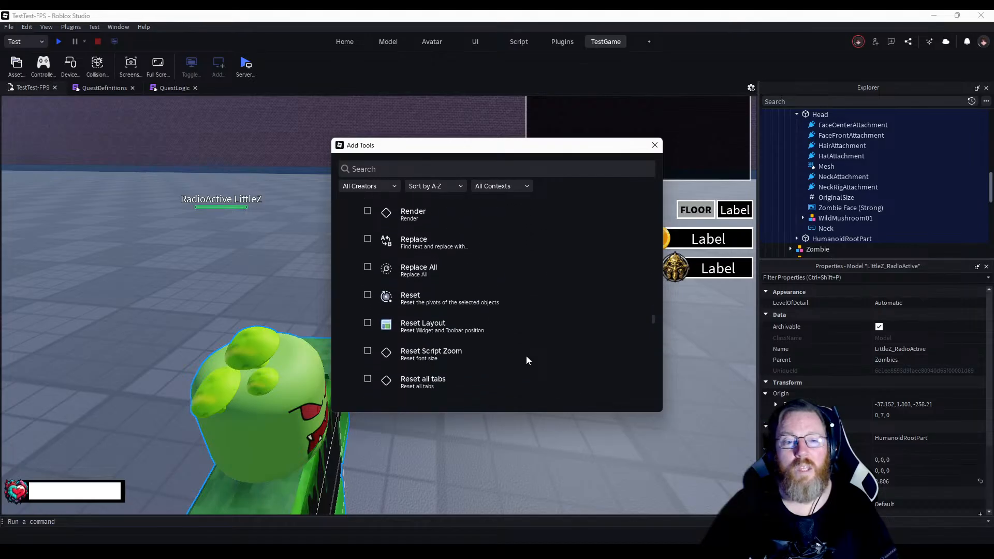
pyautogui.scroll(-9, 527, 360)
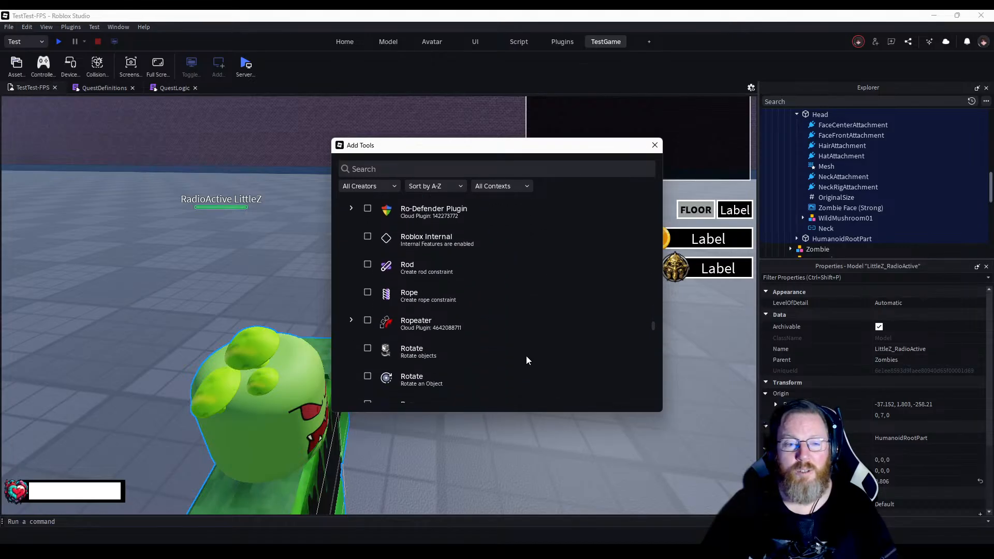
pyautogui.scroll(-9, 527, 360)
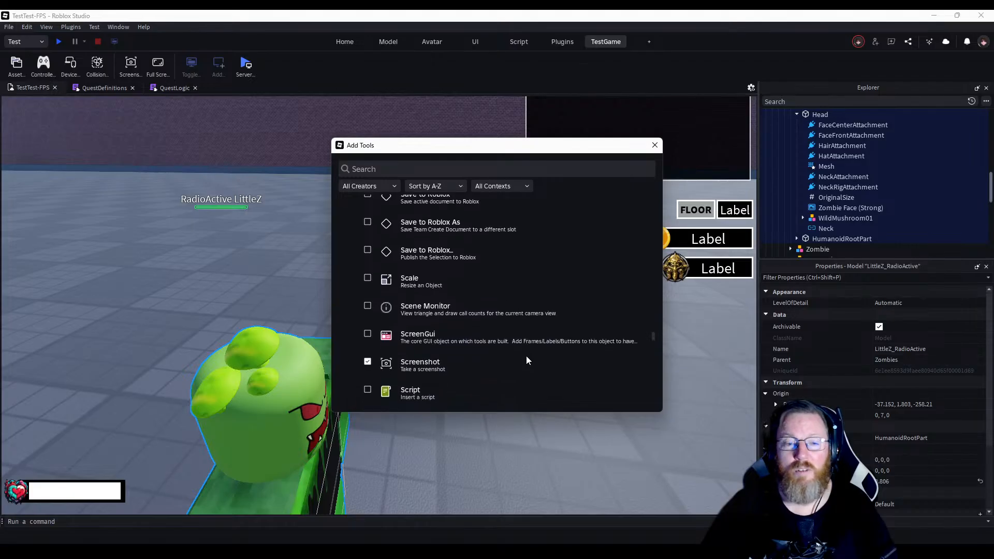
pyautogui.scroll(-12, 526, 355)
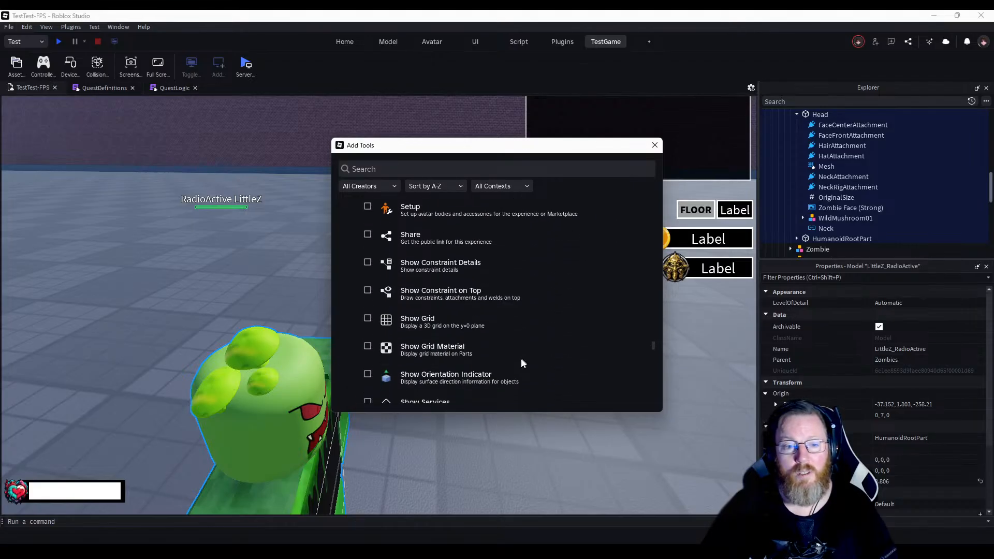
pyautogui.scroll(-8, 519, 358)
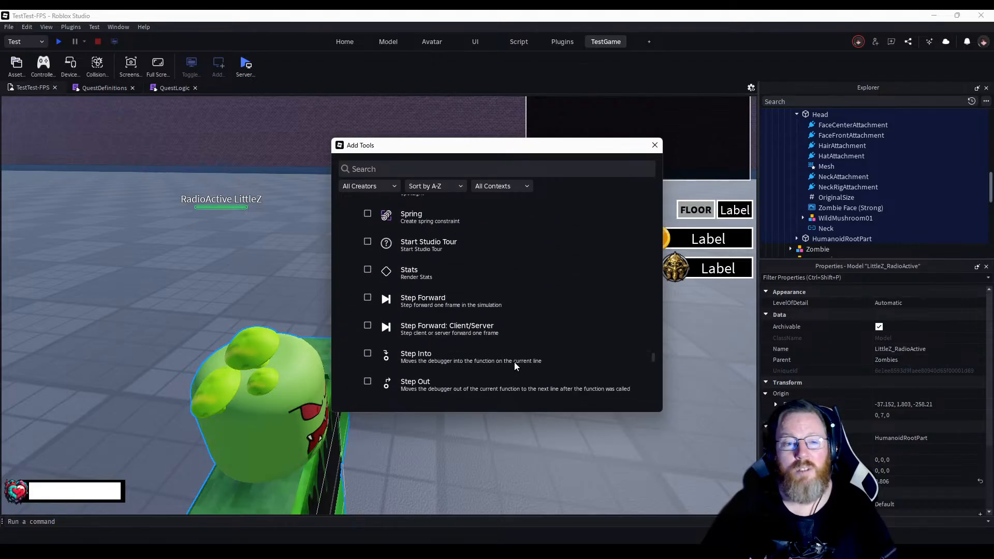
pyautogui.scroll(-7, 514, 365)
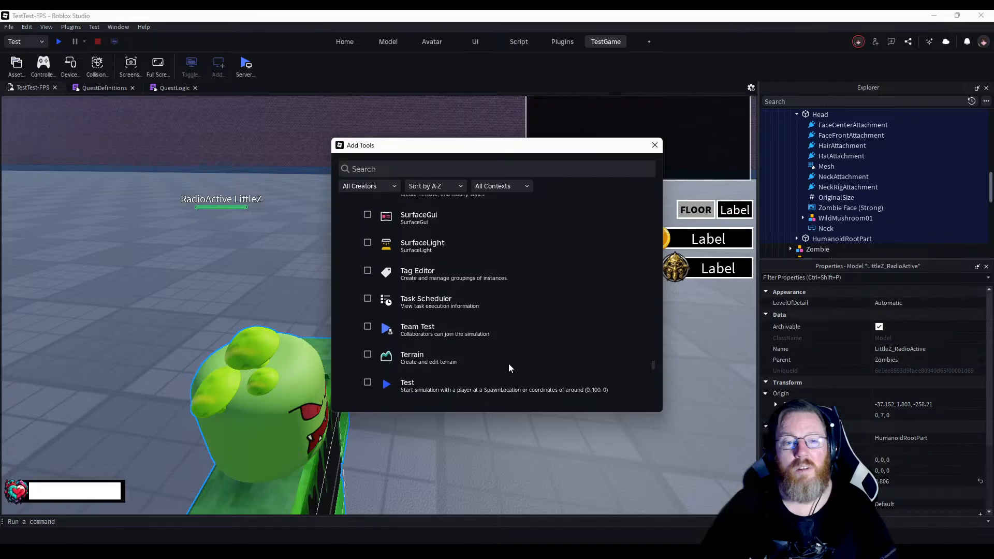
pyautogui.scroll(-3, 509, 367)
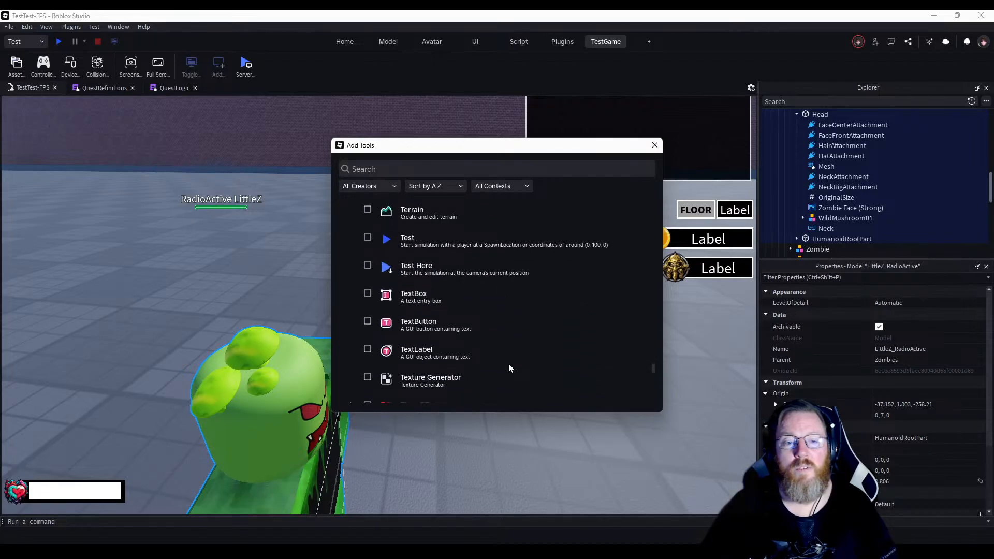
pyautogui.scroll(-2, 508, 367)
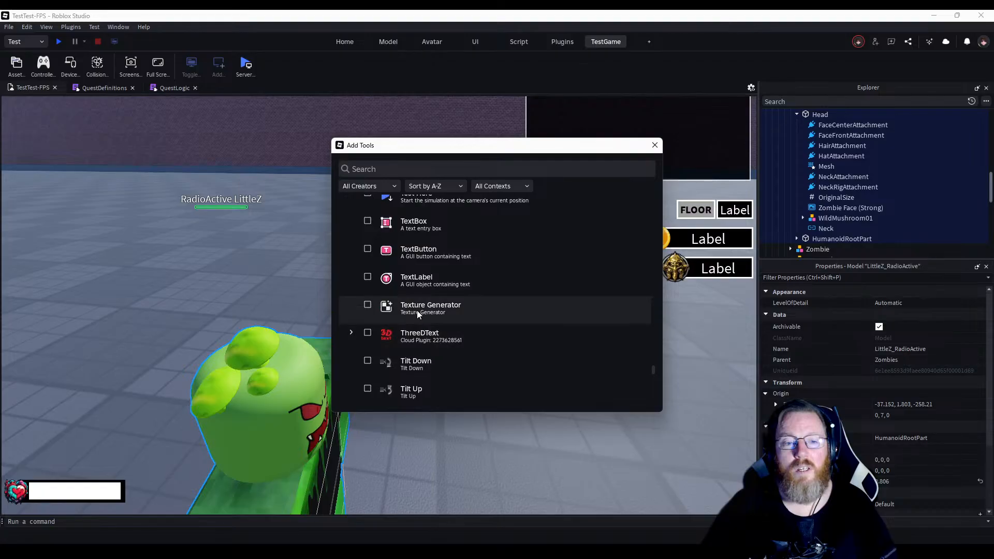
pyautogui.click(367, 308)
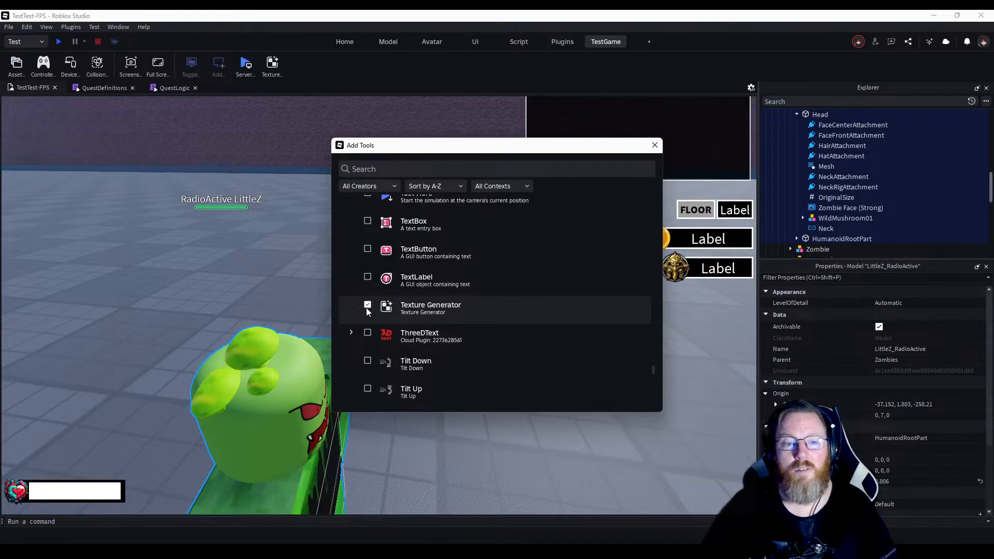
pyautogui.click(658, 145)
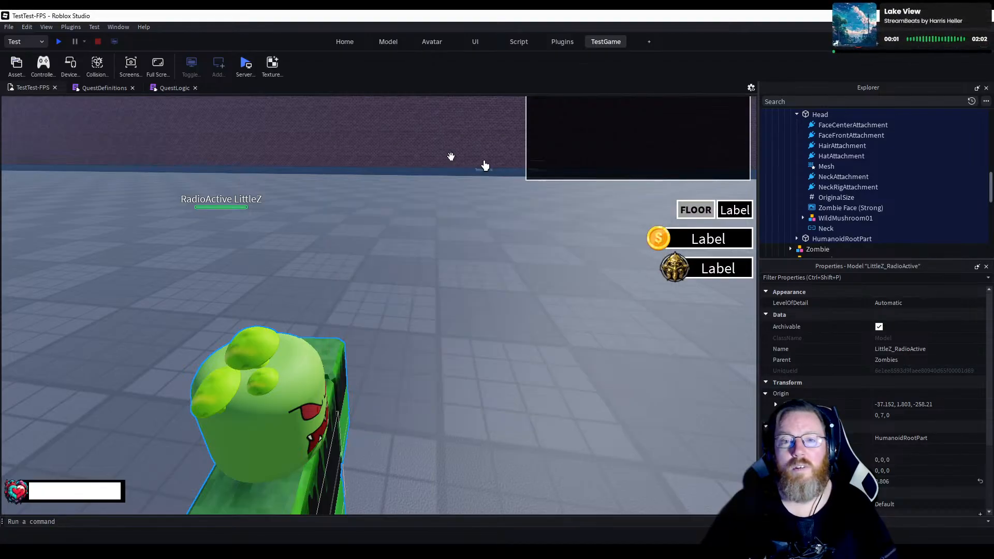
pyautogui.click(271, 63)
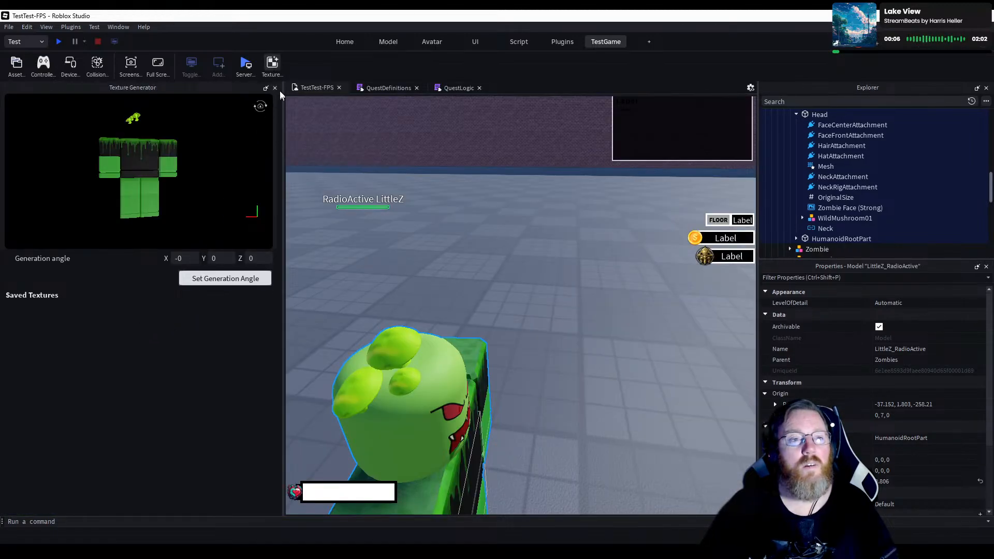
# Close the Texture Generator and remove its tool from the TestGame tool set.
pyautogui.moveTo(130, 170); pyautogui.dragTo(142, 222)
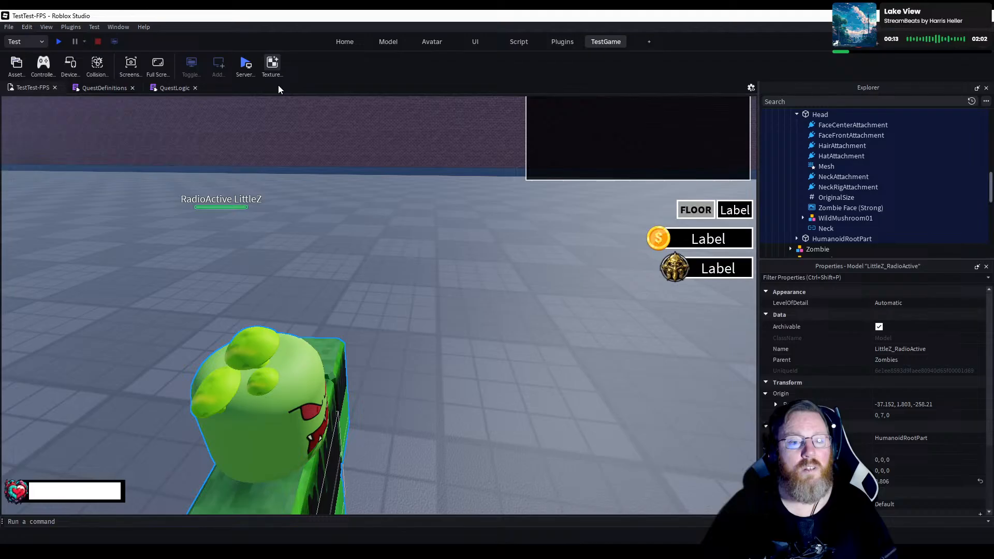
pyautogui.click(275, 87)
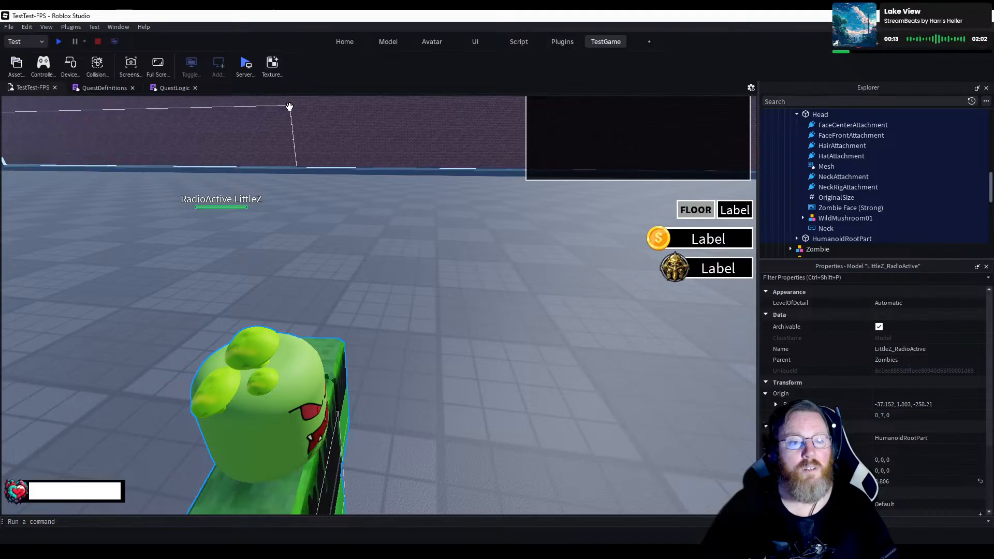
pyautogui.rightClick(272, 67)
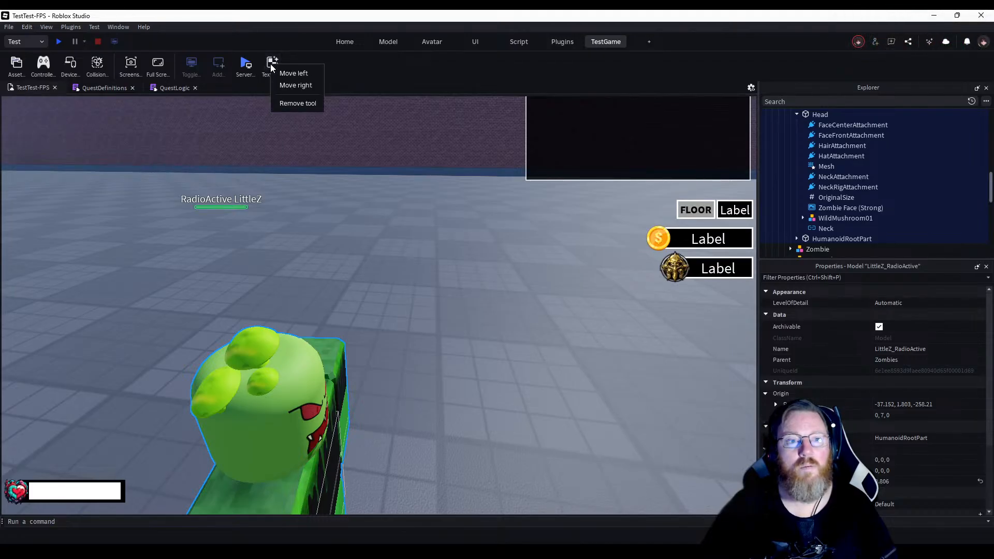
pyautogui.click(297, 103)
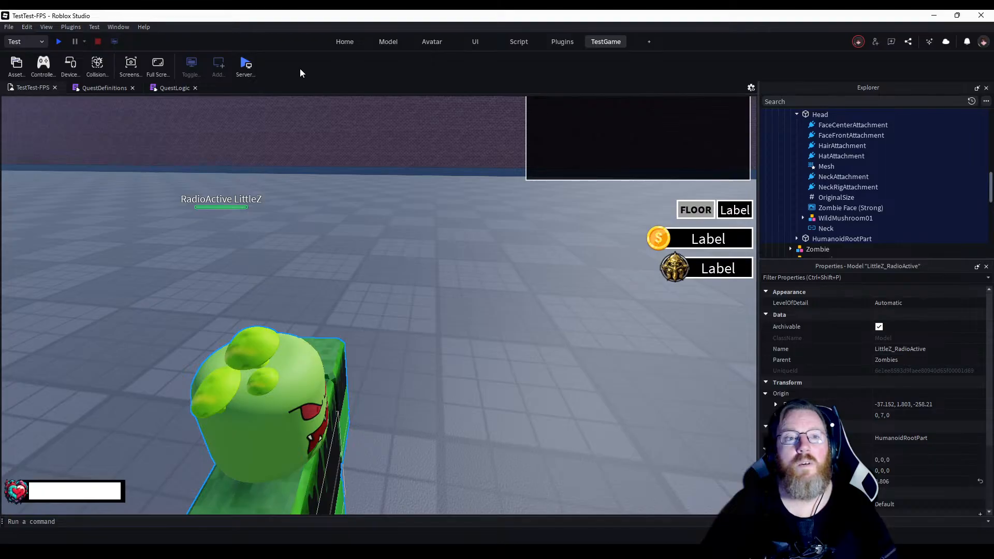
# Look through the full list of tools available to add to the TestGame tool set for other texturing tools.
pyautogui.rightClick(300, 69)
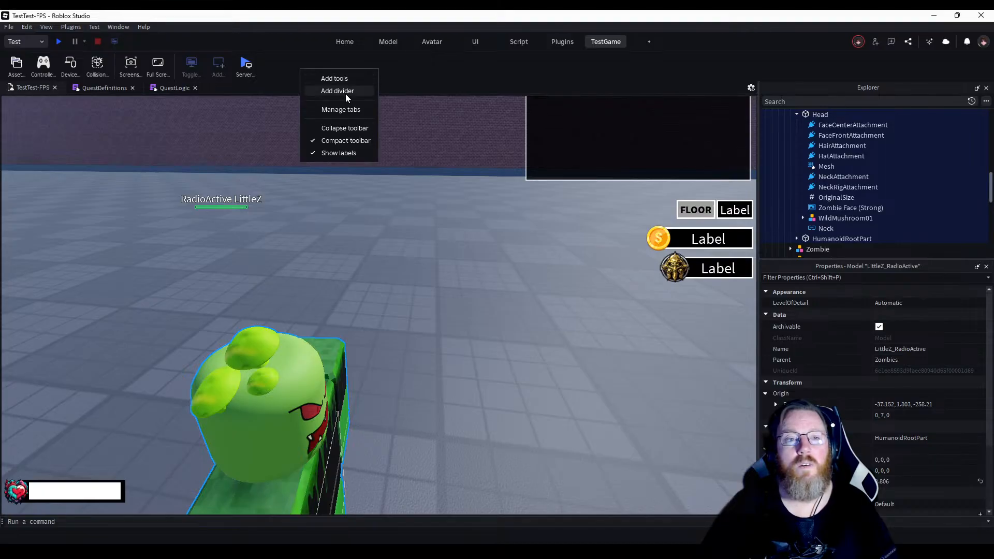
pyautogui.click(346, 80)
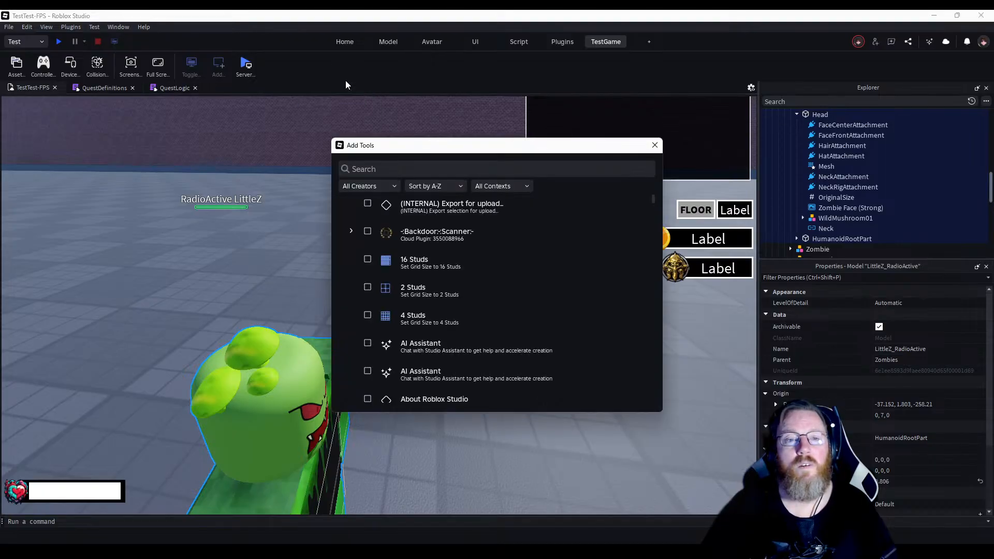
pyautogui.scroll(-10, 508, 287)
pyautogui.scroll(-15, 506, 295)
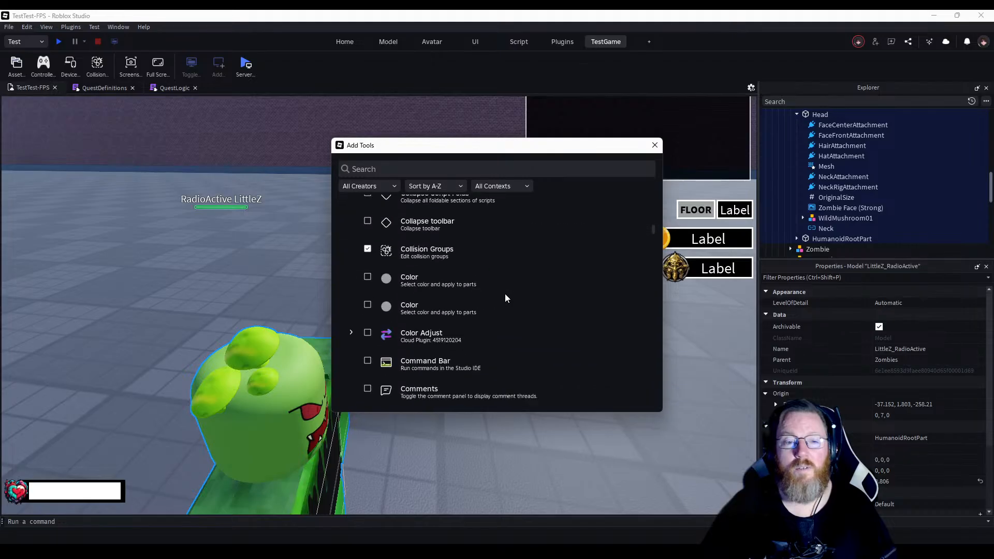
pyautogui.scroll(-15, 506, 294)
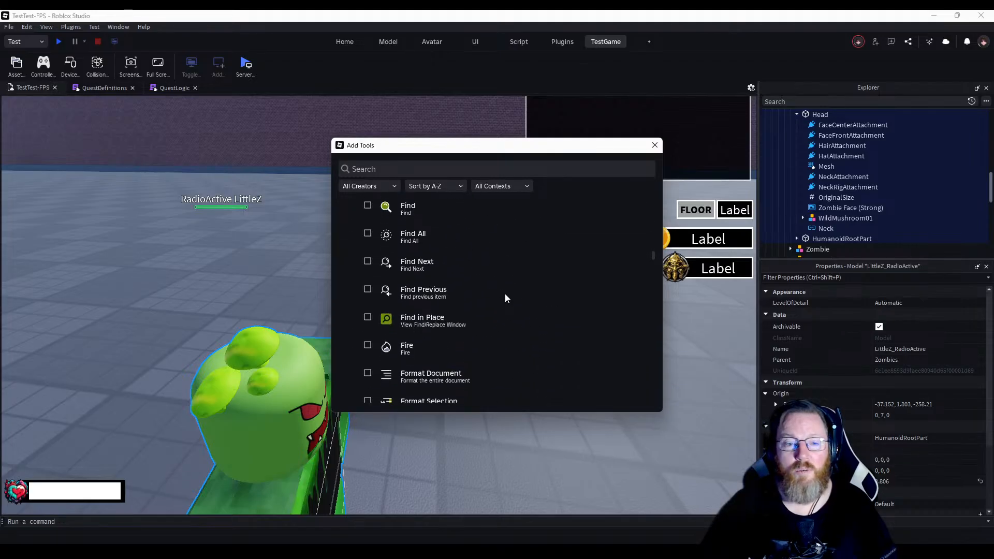
pyautogui.scroll(-15, 505, 298)
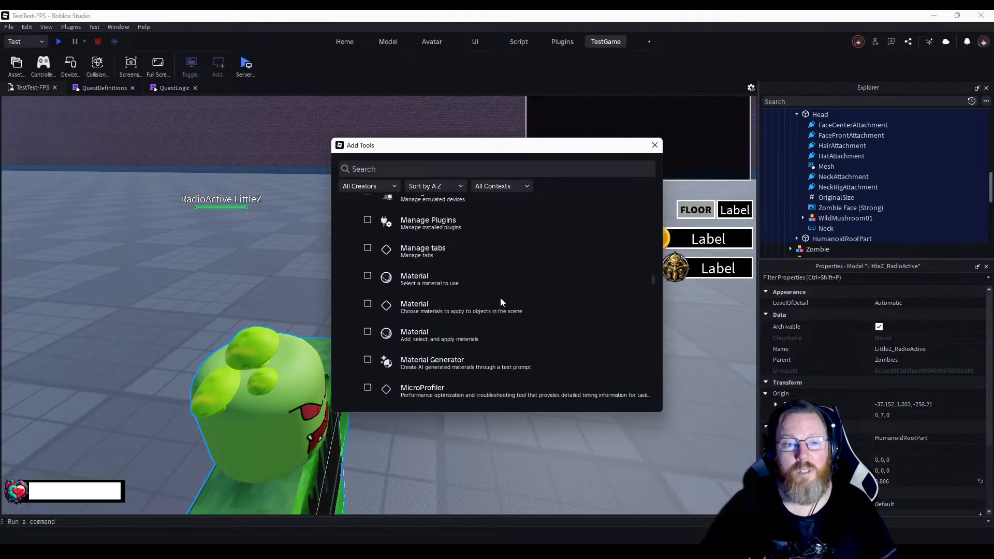
pyautogui.scroll(-15, 491, 309)
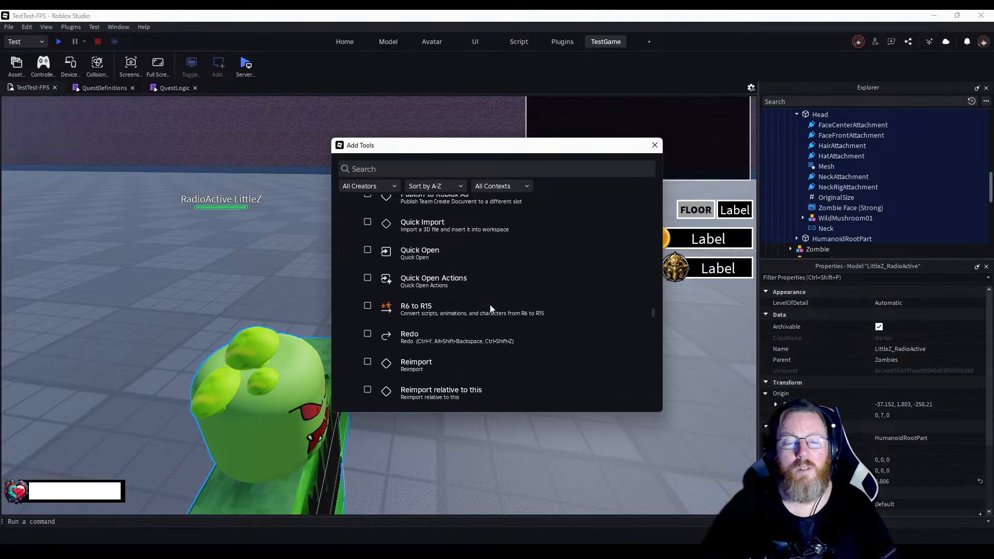
pyautogui.scroll(-10, 481, 311)
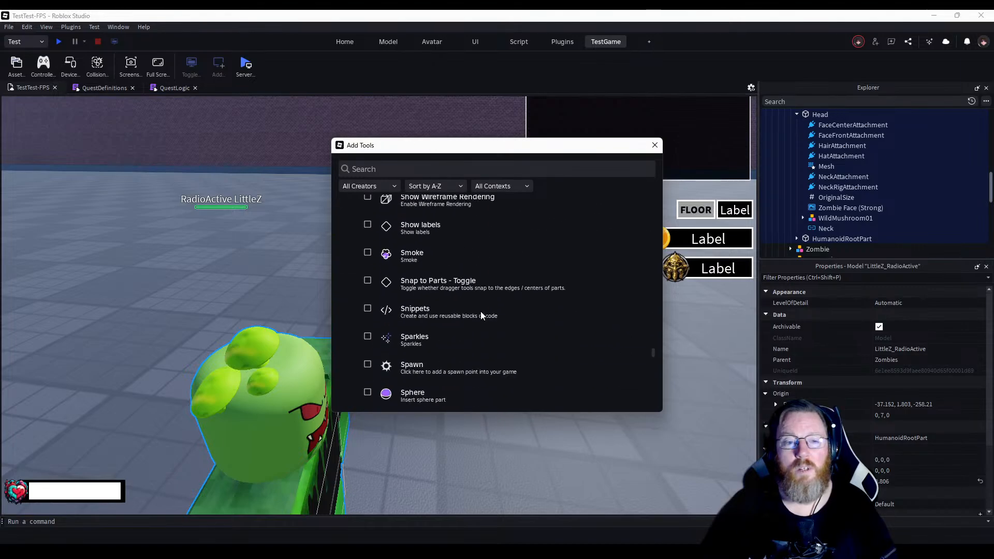
pyautogui.scroll(-6, 476, 314)
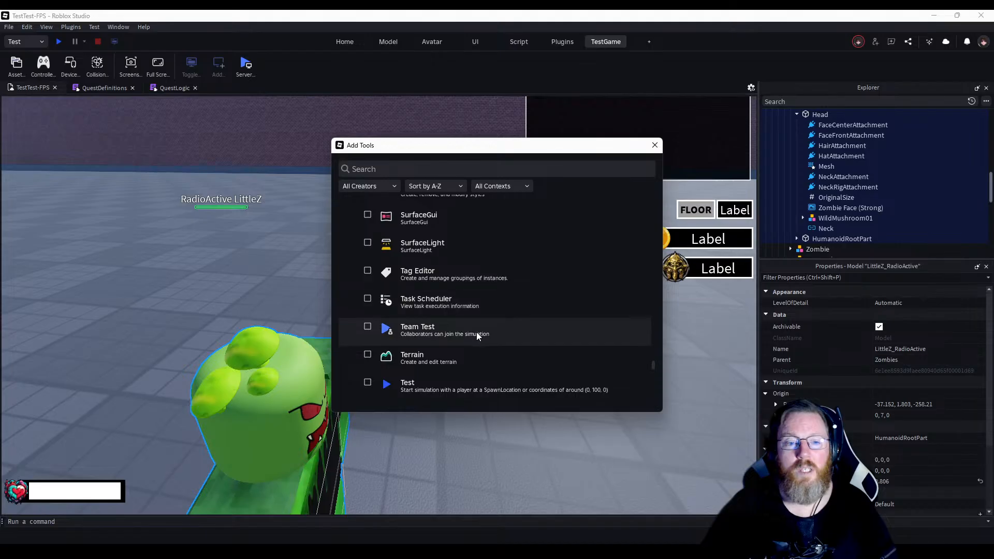
pyautogui.scroll(-3, 477, 331)
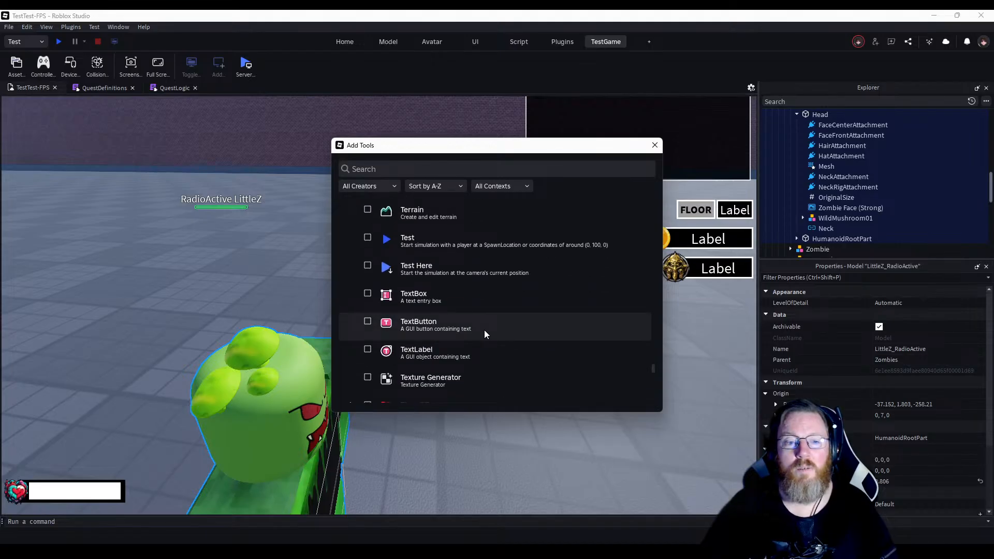
pyautogui.scroll(-3, 483, 330)
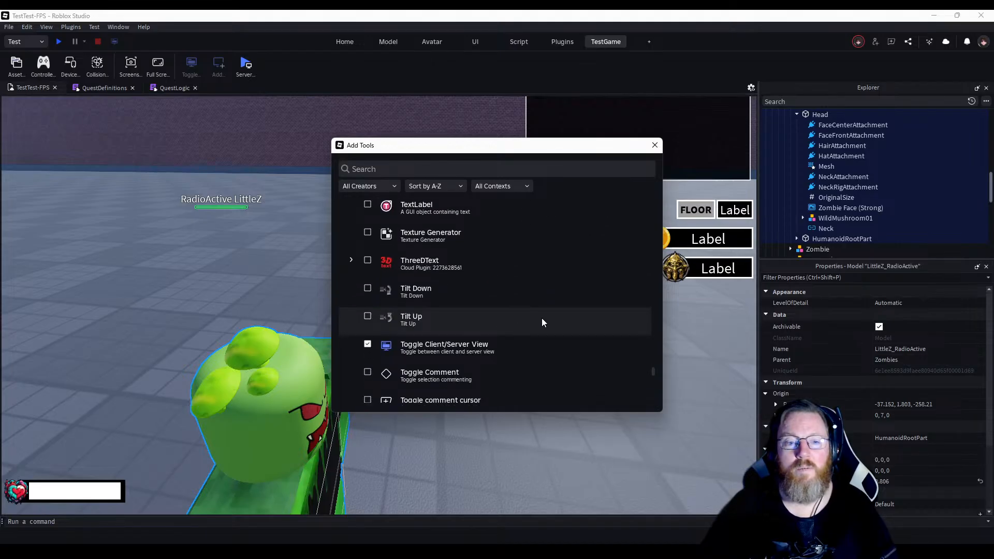
pyautogui.scroll(-3, 542, 322)
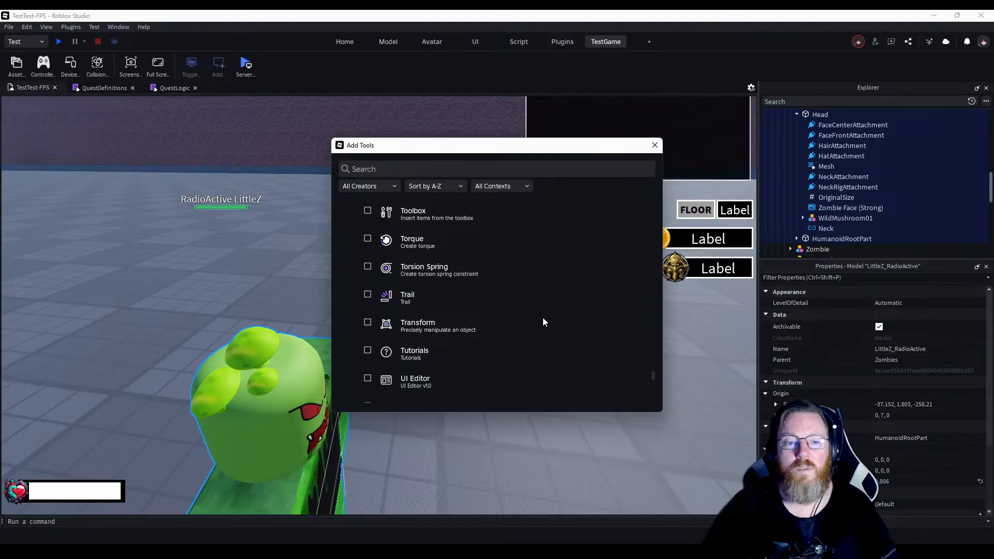
pyautogui.scroll(-3, 543, 322)
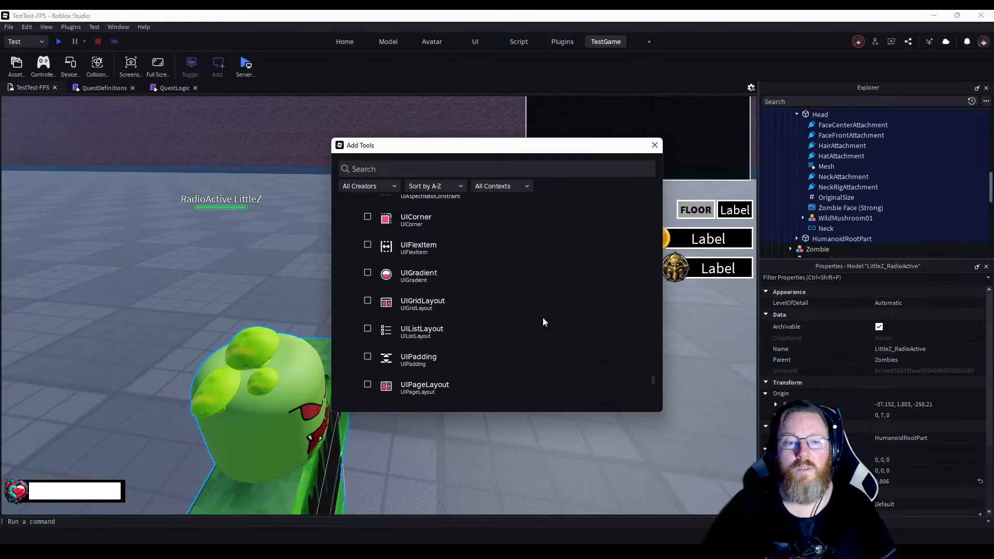
pyautogui.scroll(-1, 543, 322)
pyautogui.scroll(-10, 543, 319)
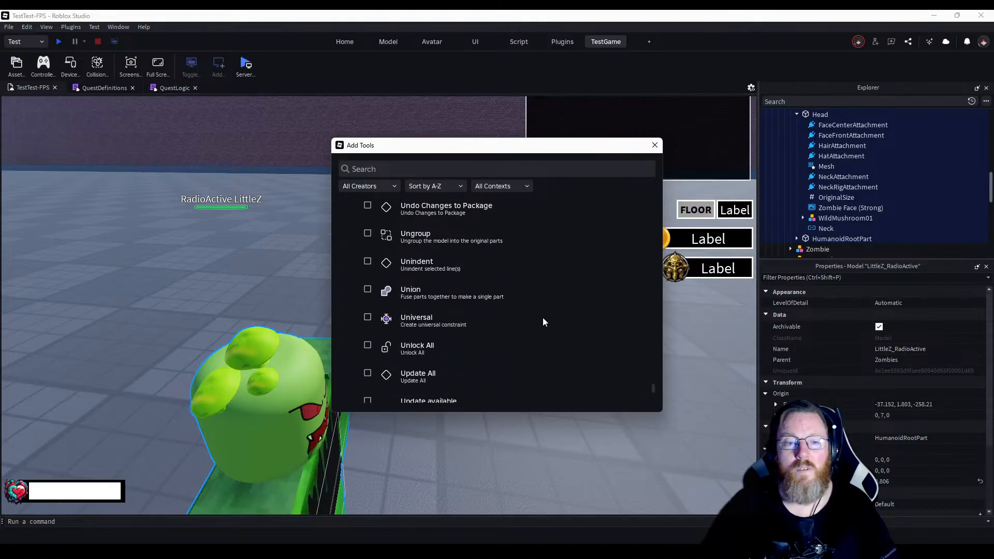
pyautogui.scroll(-3, 543, 318)
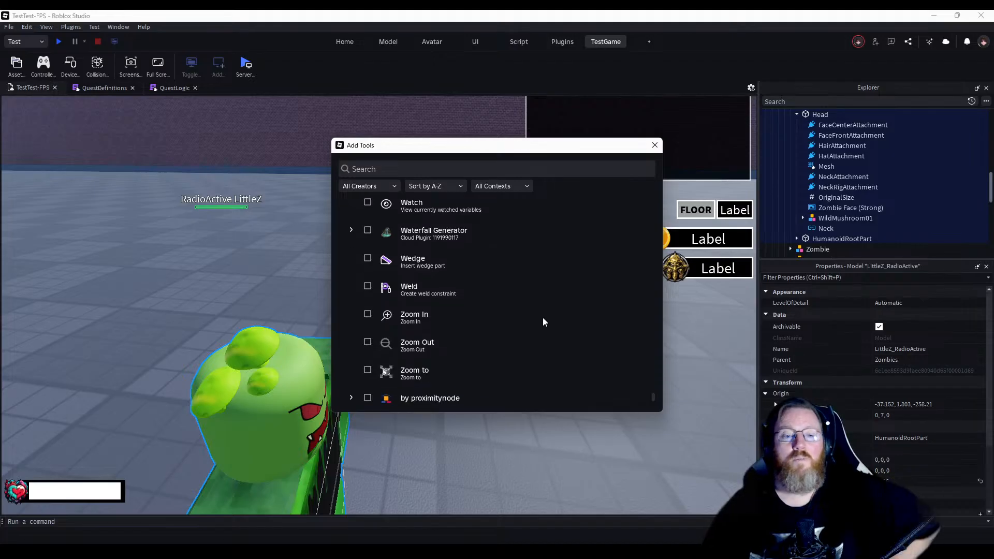
pyautogui.scroll(2, 542, 318)
pyautogui.scroll(15, 543, 317)
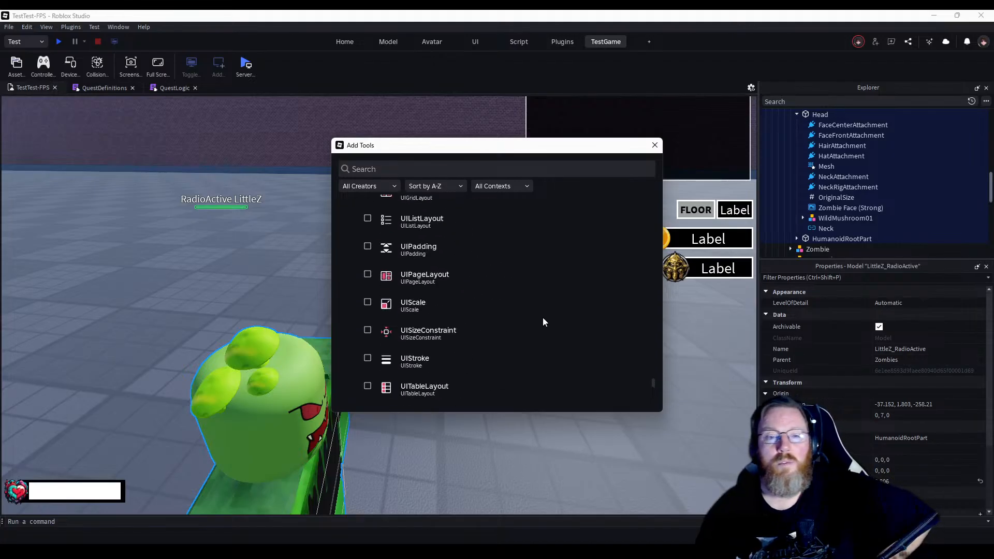
pyautogui.click(655, 144)
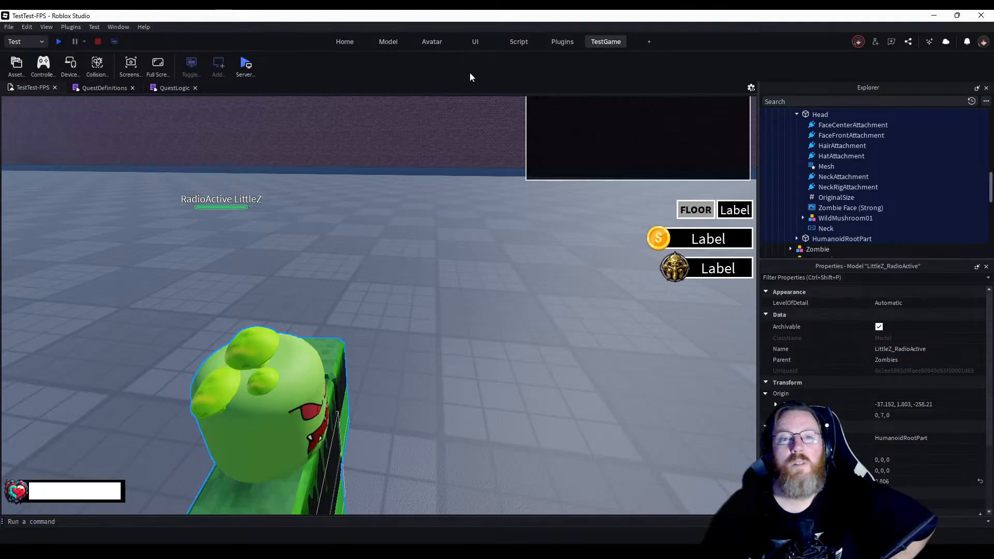
# Open the AI Assistant, undock it over the viewport and make its window taller.
pyautogui.click(394, 44)
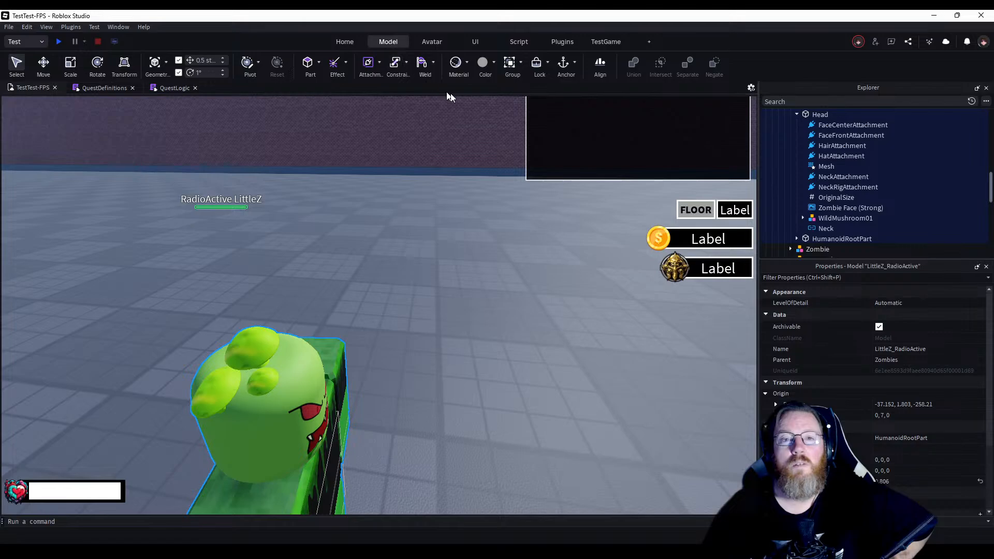
pyautogui.click(351, 40)
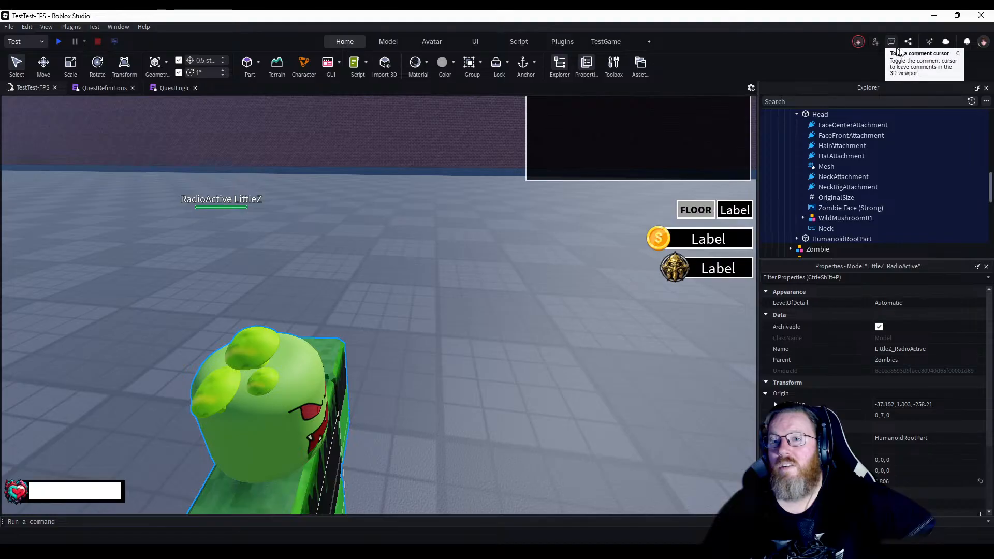
pyautogui.click(928, 43)
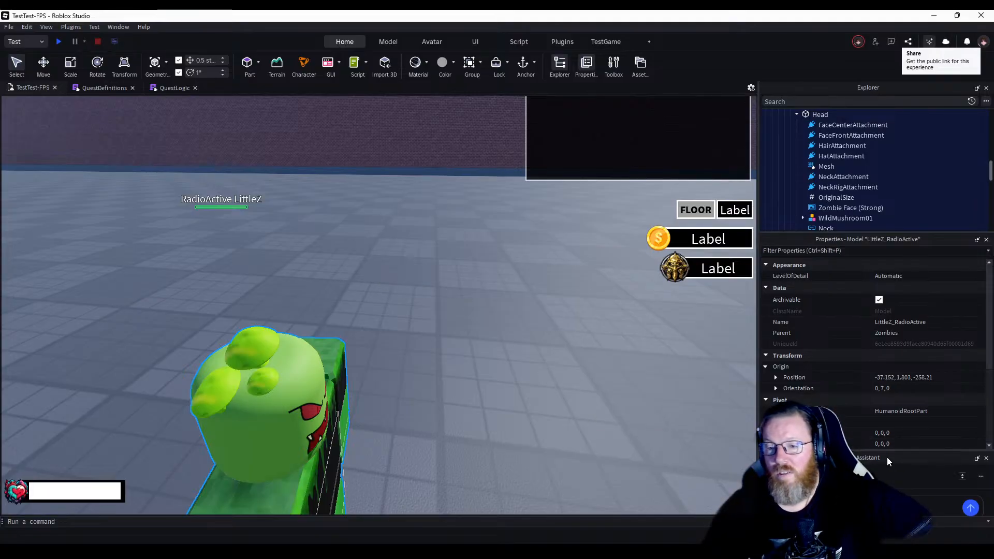
pyautogui.moveTo(887, 457); pyautogui.dragTo(554, 297)
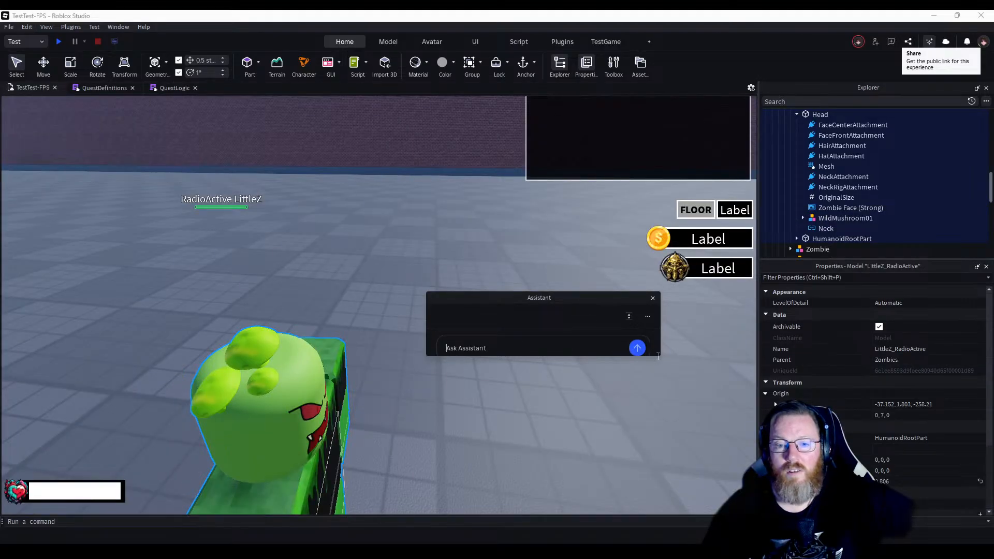
pyautogui.moveTo(583, 357); pyautogui.dragTo(572, 460)
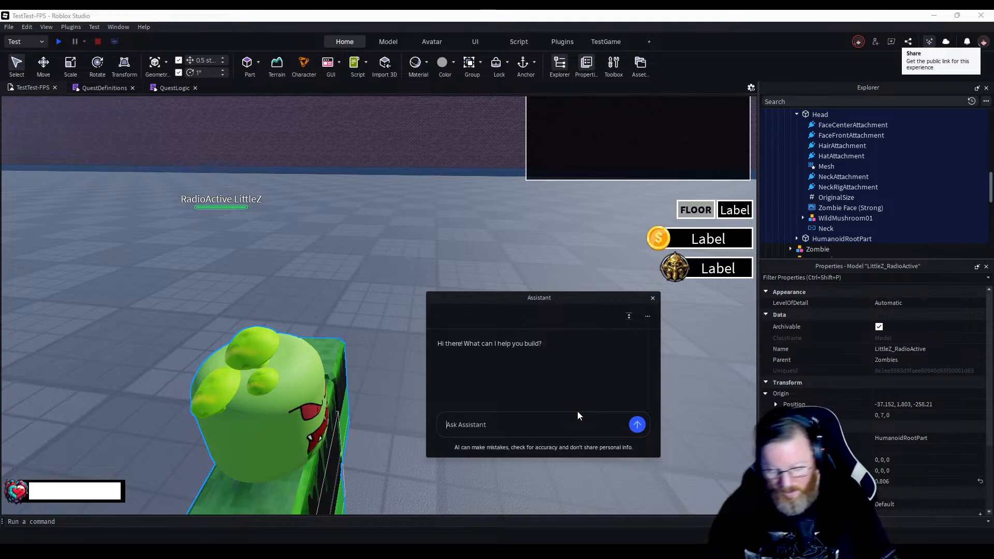
# Ask the Assistant "Where can i generate textures?".
pyautogui.write('Where can i')
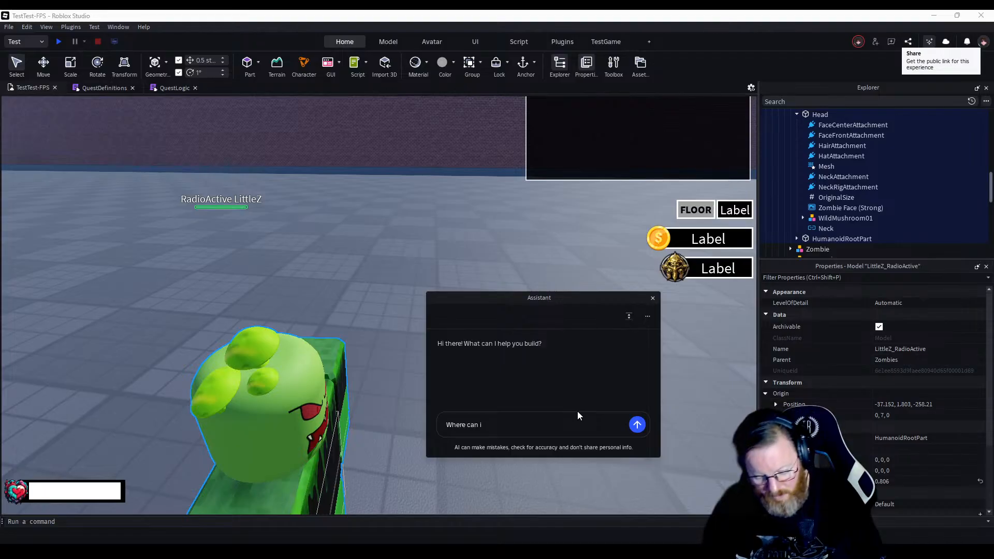
pyautogui.write(' generate te')
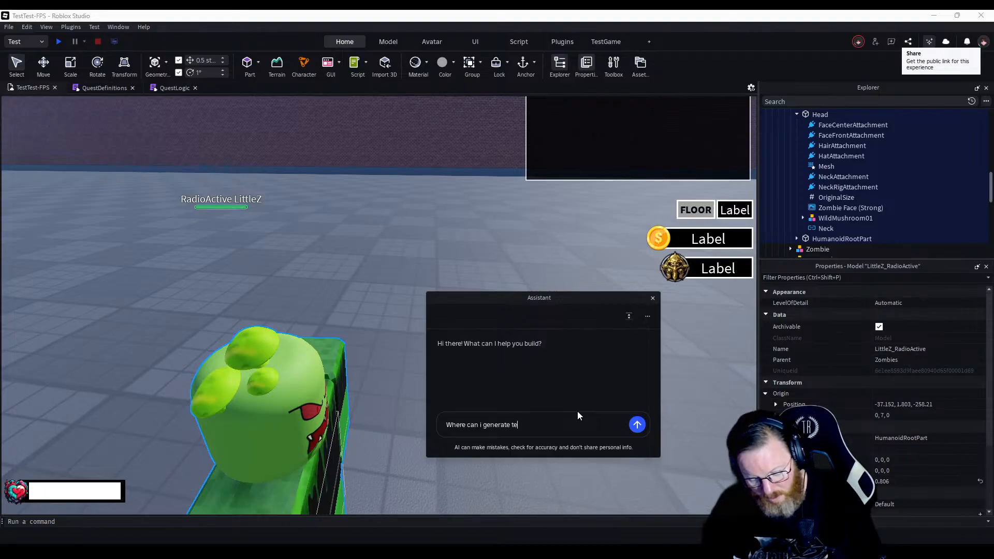
pyautogui.write('xtures')
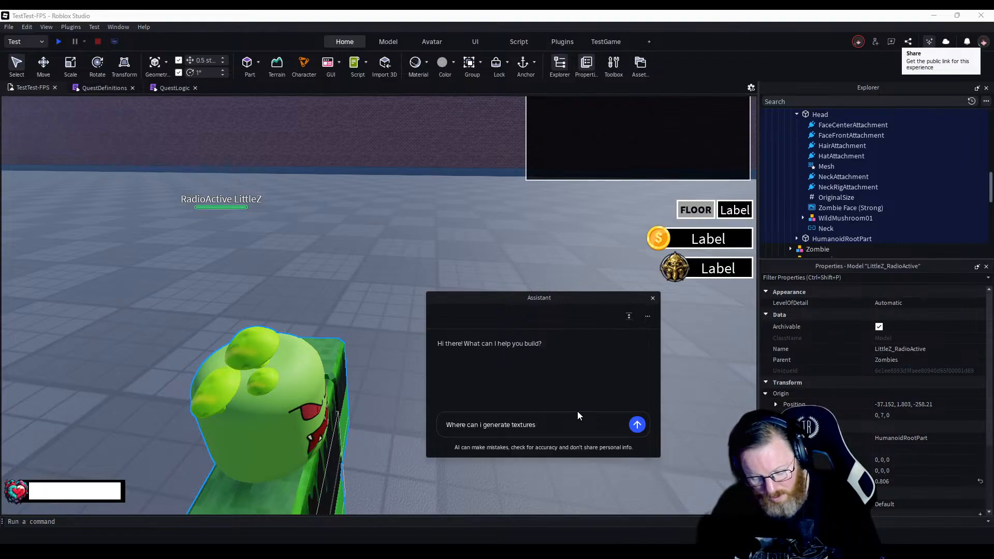
pyautogui.write('?')
pyautogui.press('Return')
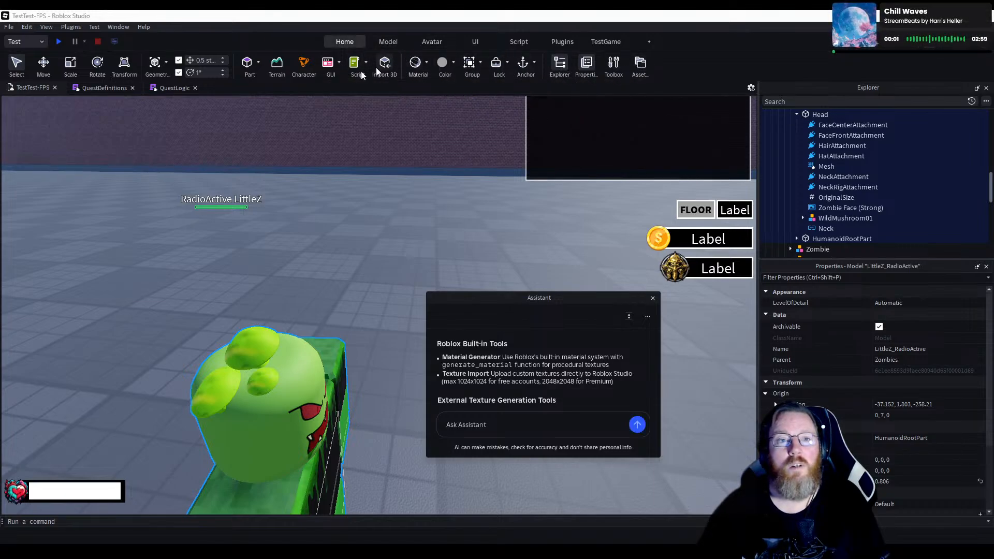
# Add the Material Generator tool to the TestGame tool set and close the Assistant.
pyautogui.rightClick(660, 72)
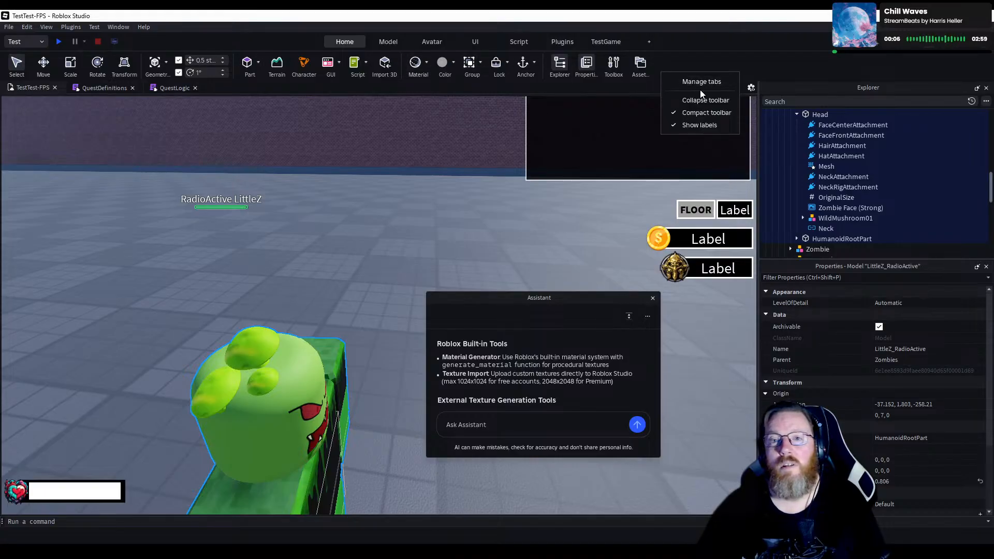
pyautogui.click(754, 52)
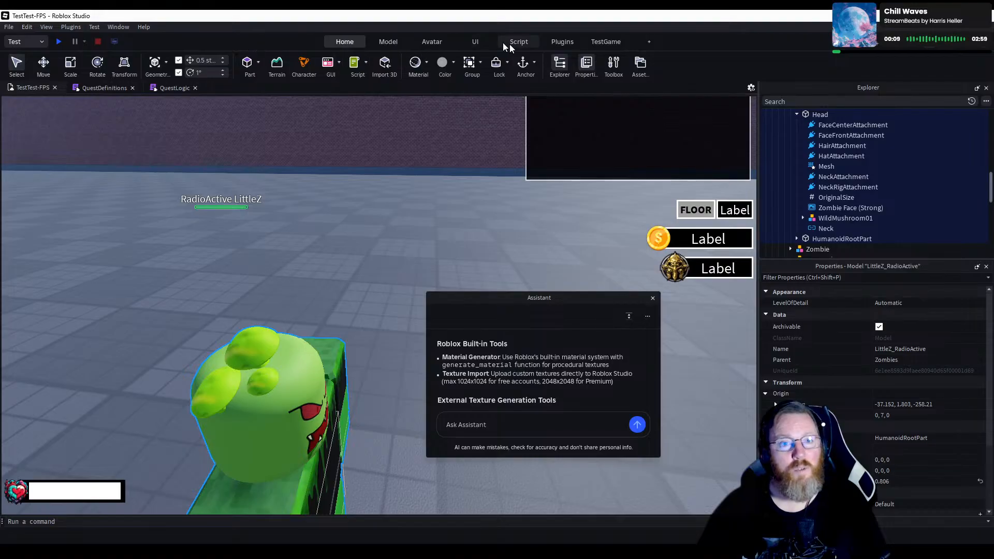
pyautogui.click(613, 46)
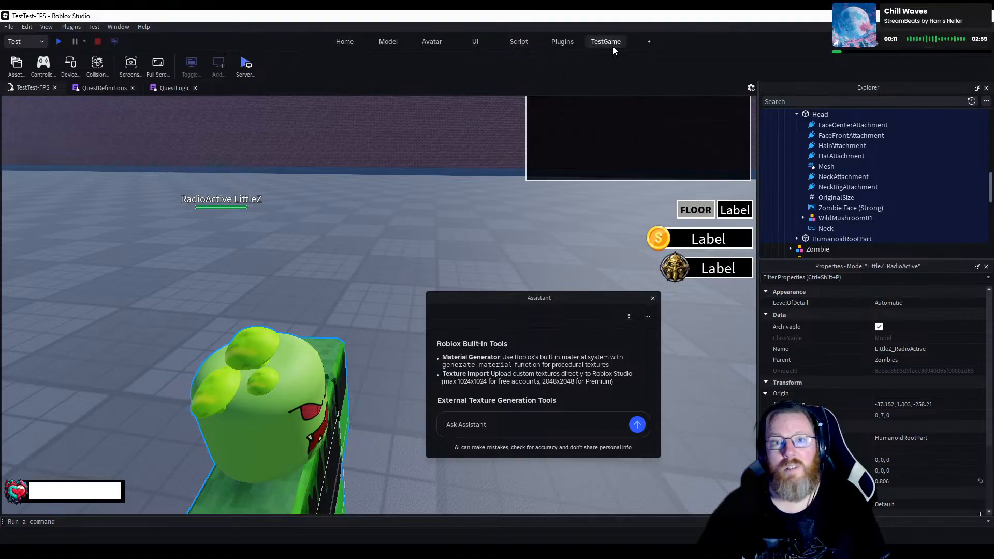
pyautogui.rightClick(285, 64)
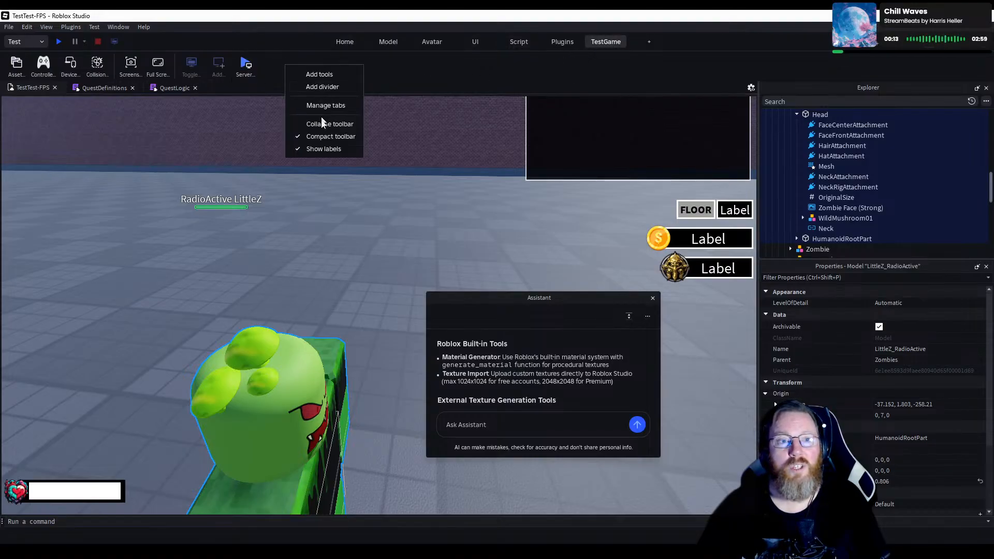
pyautogui.click(326, 74)
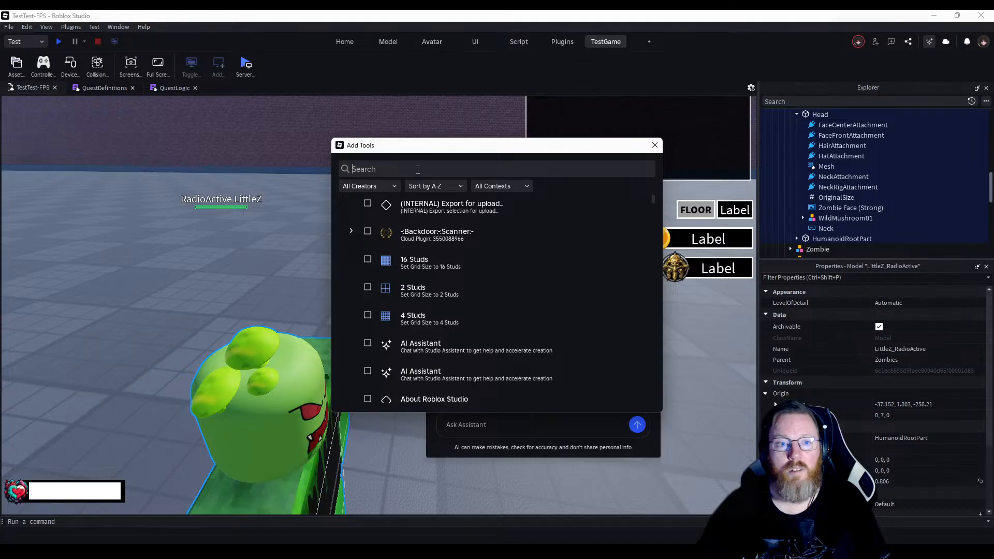
pyautogui.write('mater')
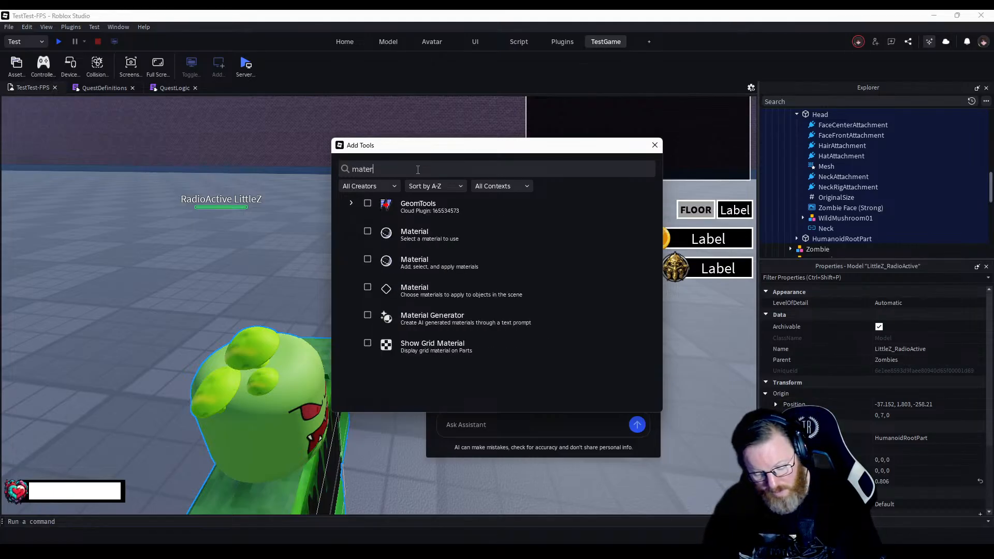
pyautogui.write('ial')
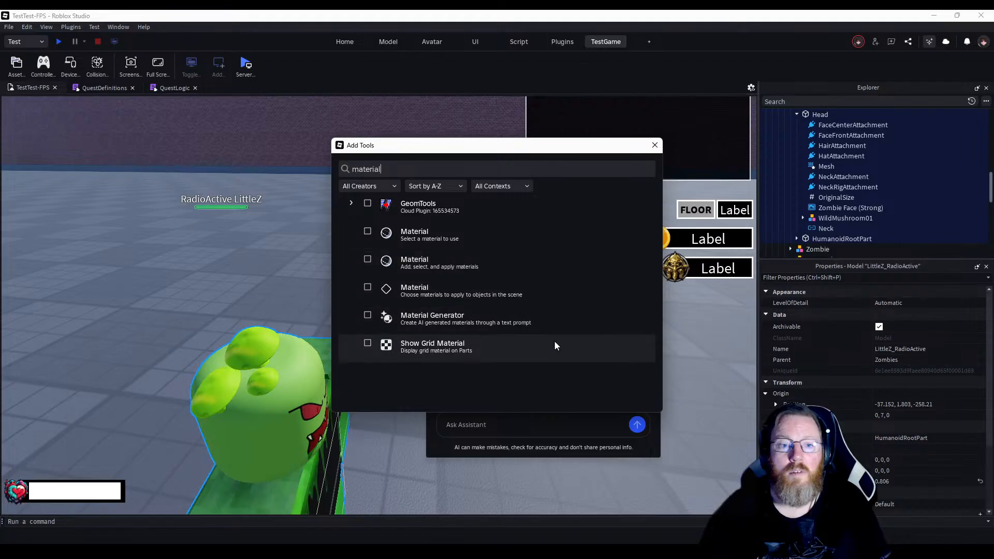
pyautogui.click(368, 315)
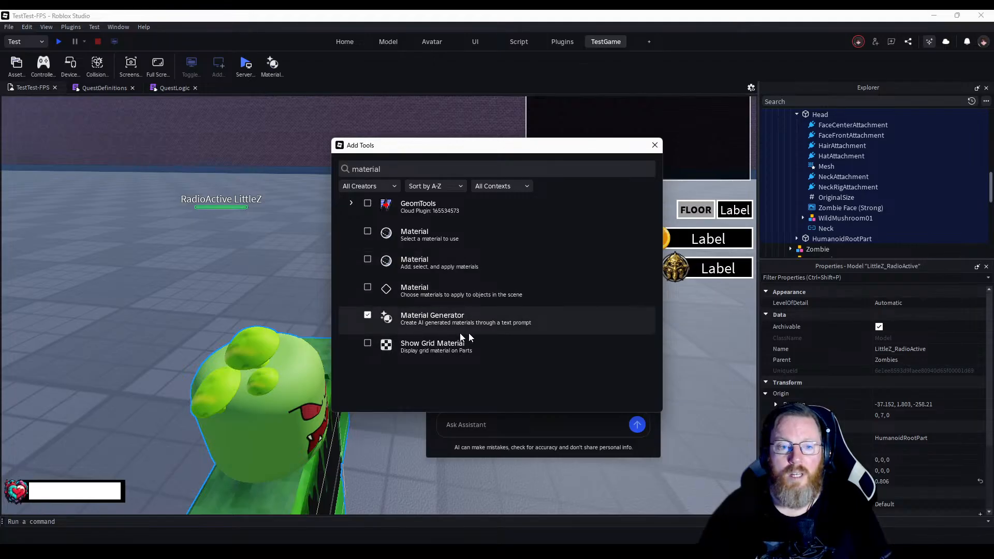
pyautogui.click(654, 145)
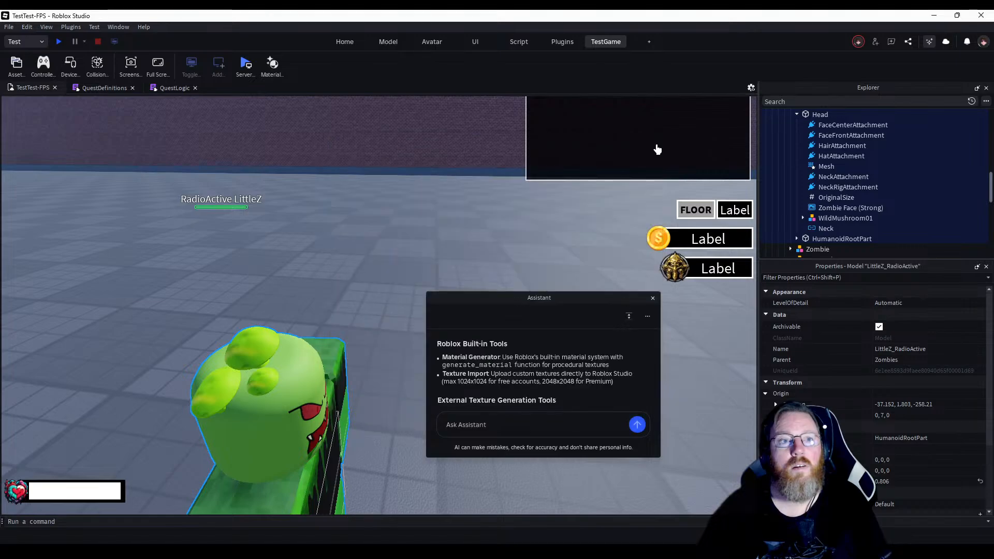
pyautogui.click(652, 299)
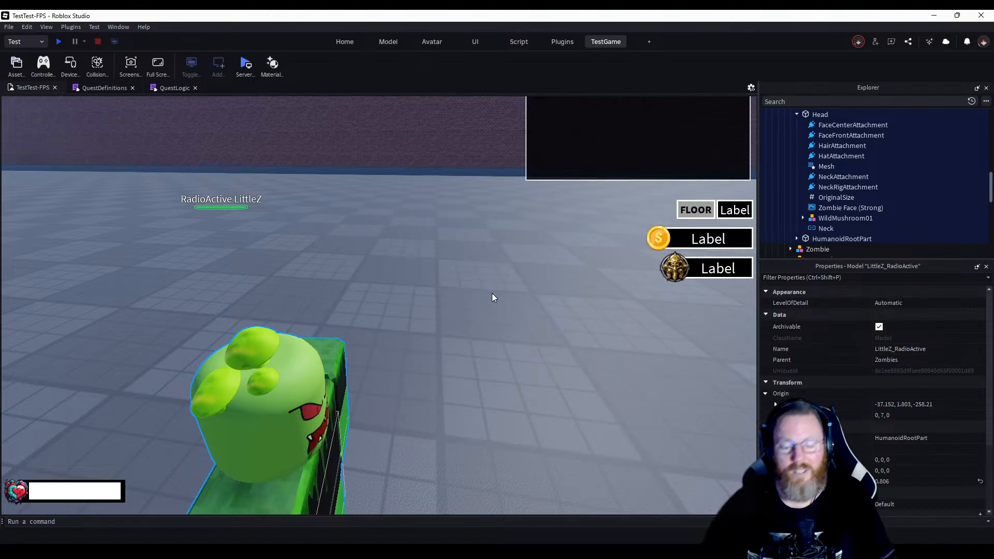
# Open the Material Generator and generate two batches of materials from the prompt "a texture for a mushroom, that looks like a radioactive look".
pyautogui.click(272, 65)
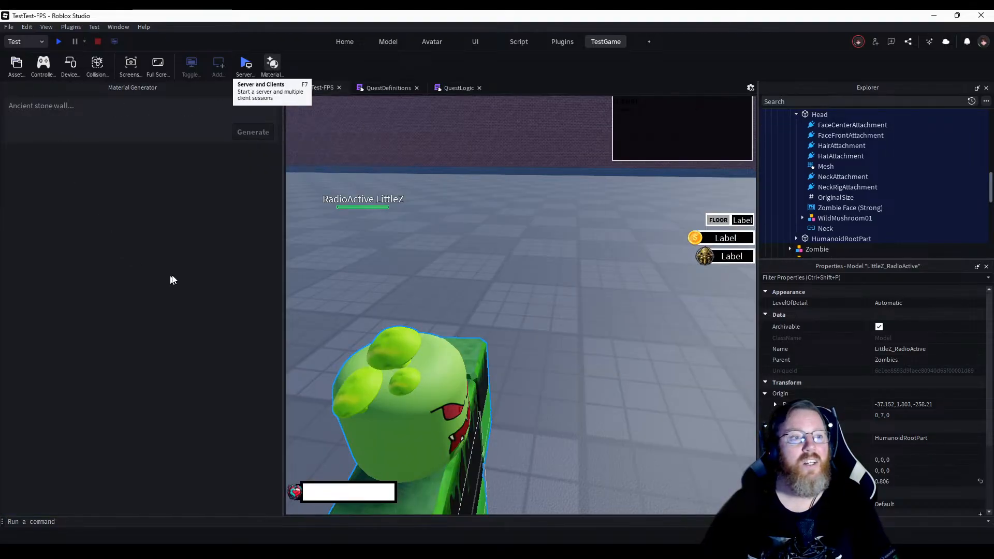
pyautogui.click(81, 106)
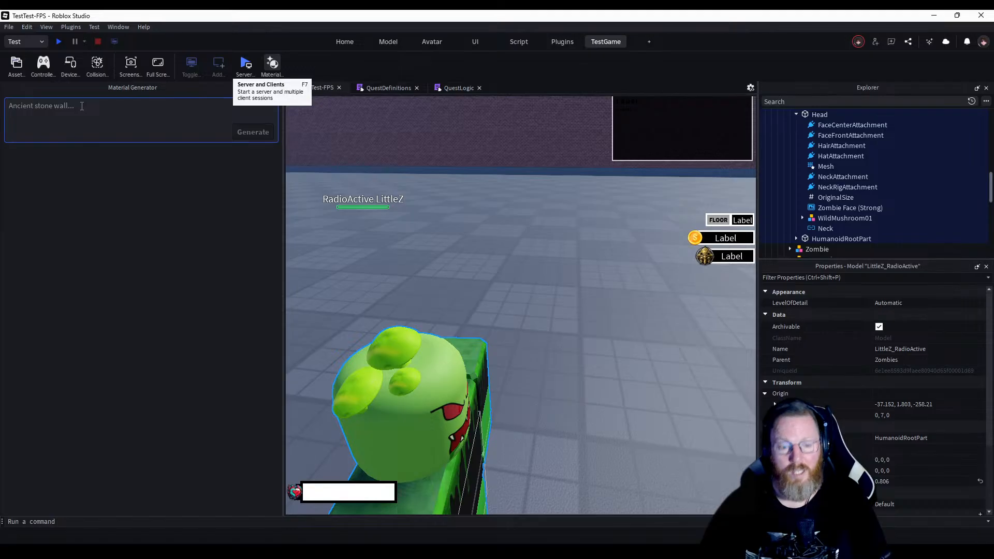
pyautogui.write('a texture for')
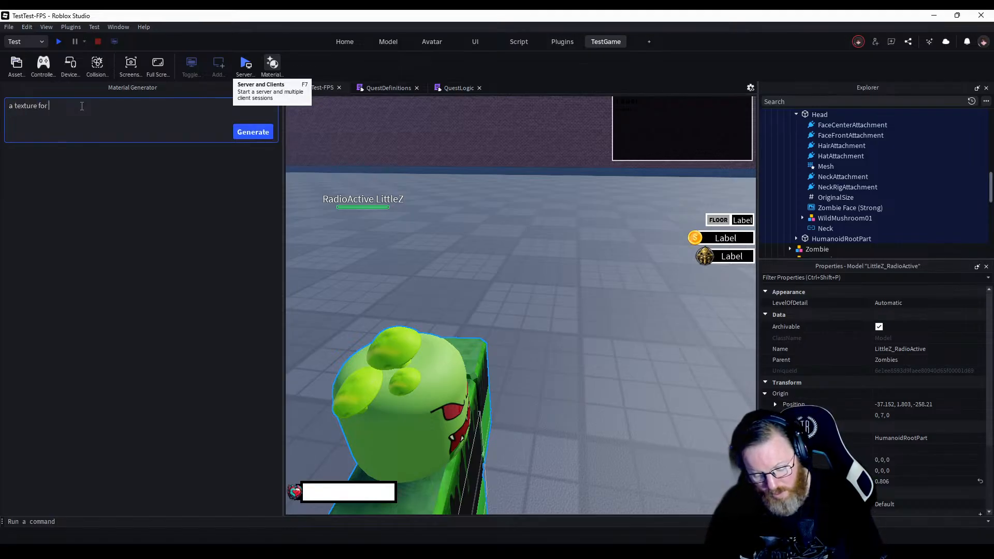
pyautogui.write(' a mu')
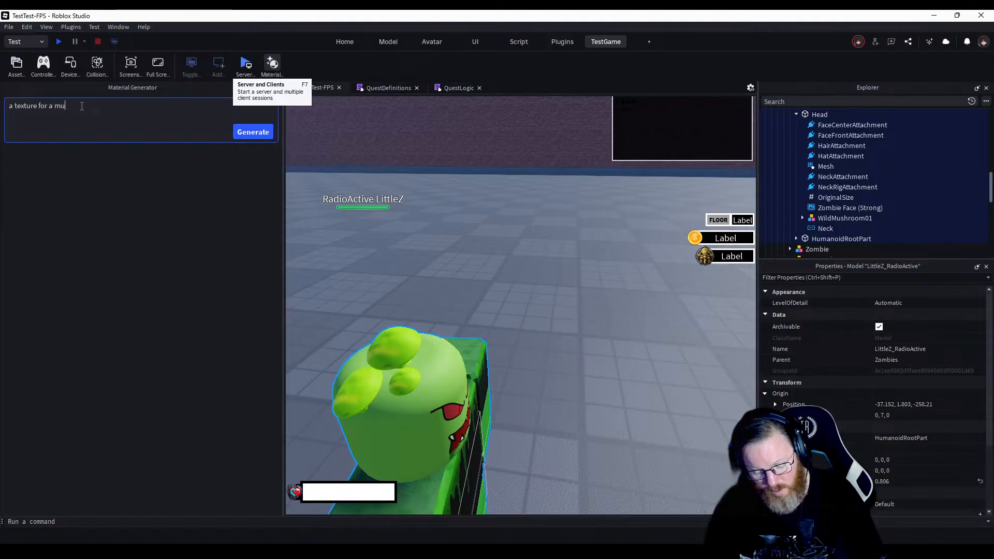
pyautogui.write('shroom')
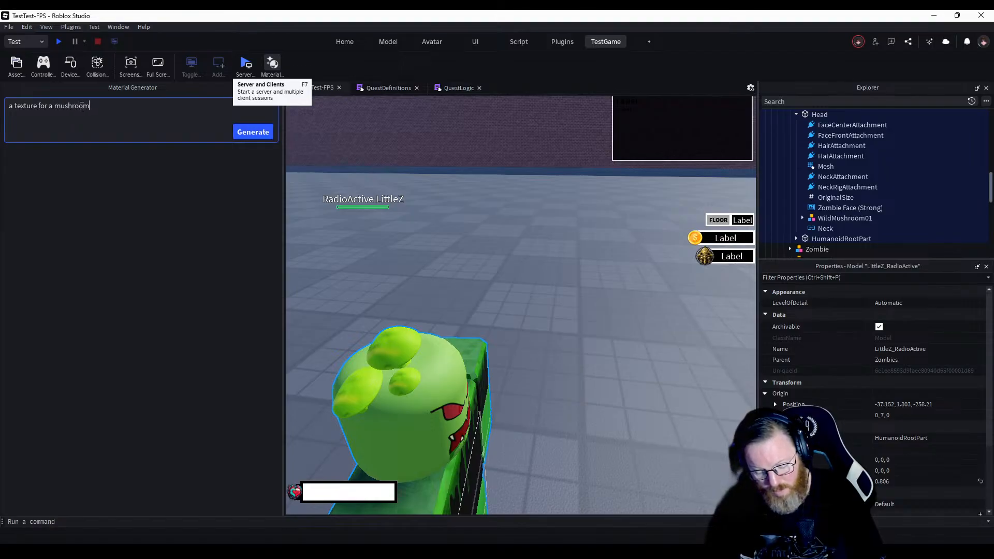
pyautogui.write(', th')
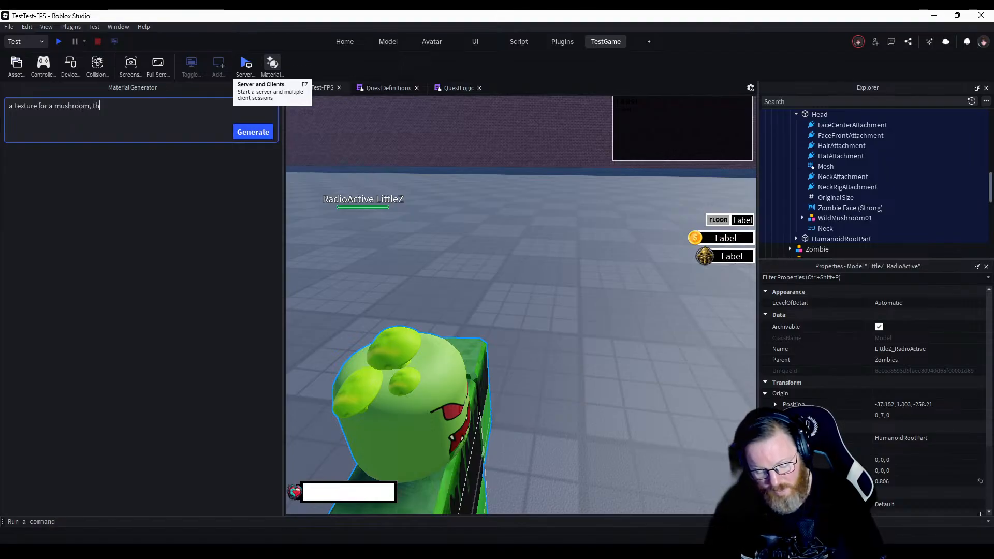
pyautogui.write('at looks like ')
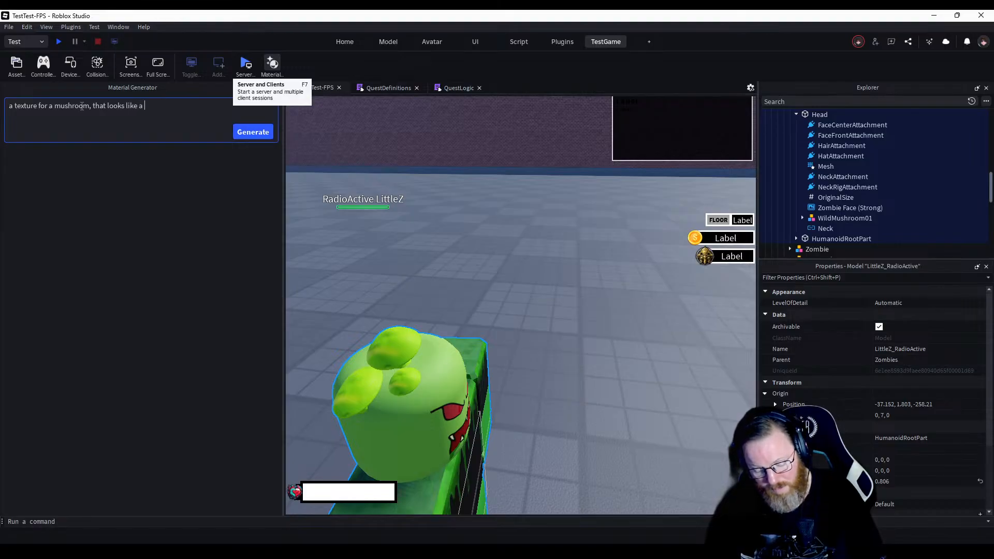
pyautogui.write('a radioa')
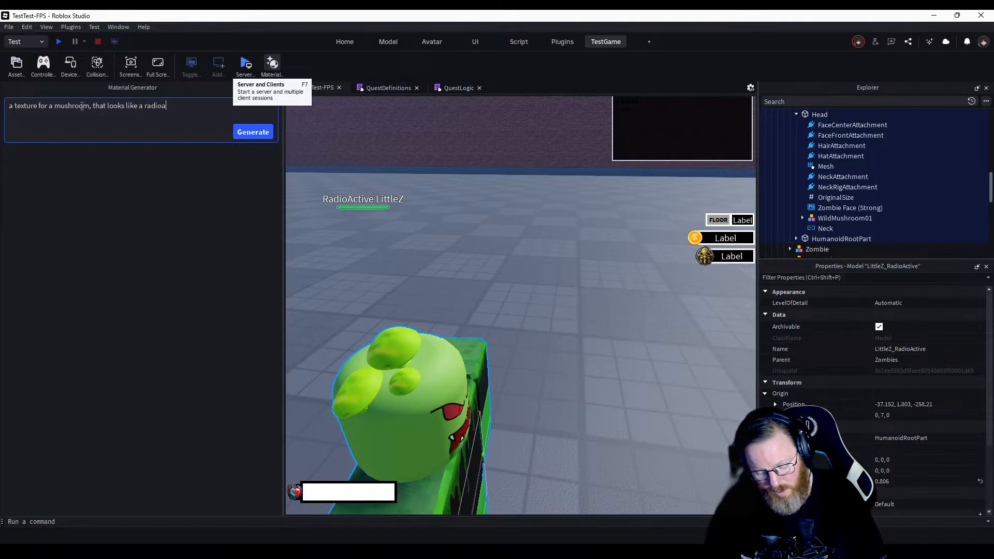
pyautogui.write('ctive mulo')
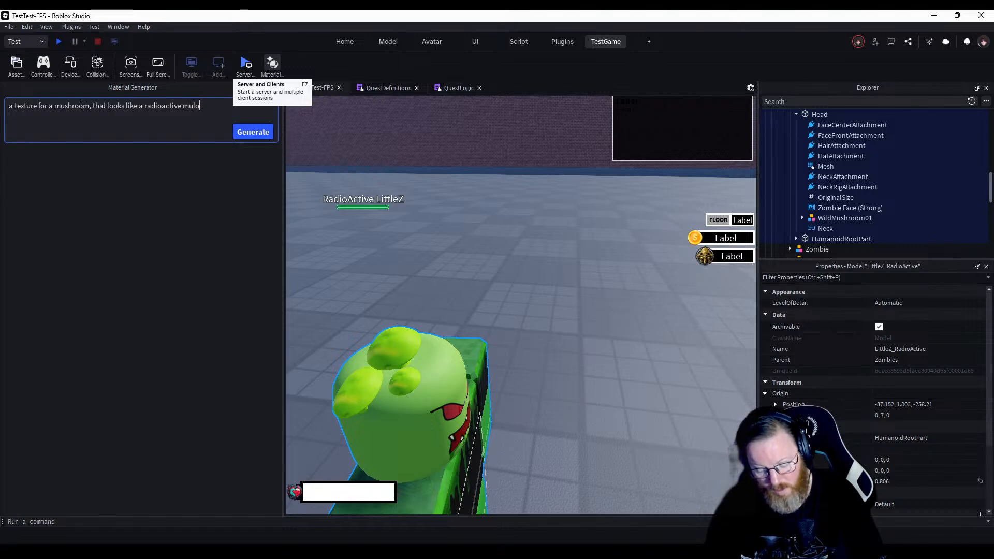
pyautogui.press('BackSpace')
pyautogui.press('BackSpace')
pyautogui.press('BackSpace')
pyautogui.press('BackSpace')
pyautogui.press('BackSpace')
pyautogui.press('BackSpace')
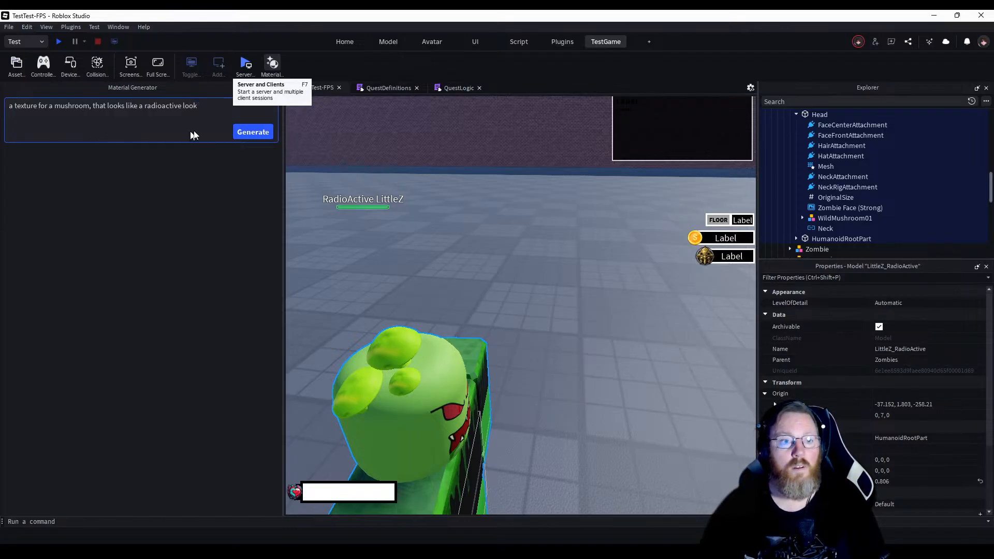
pyautogui.click(257, 138)
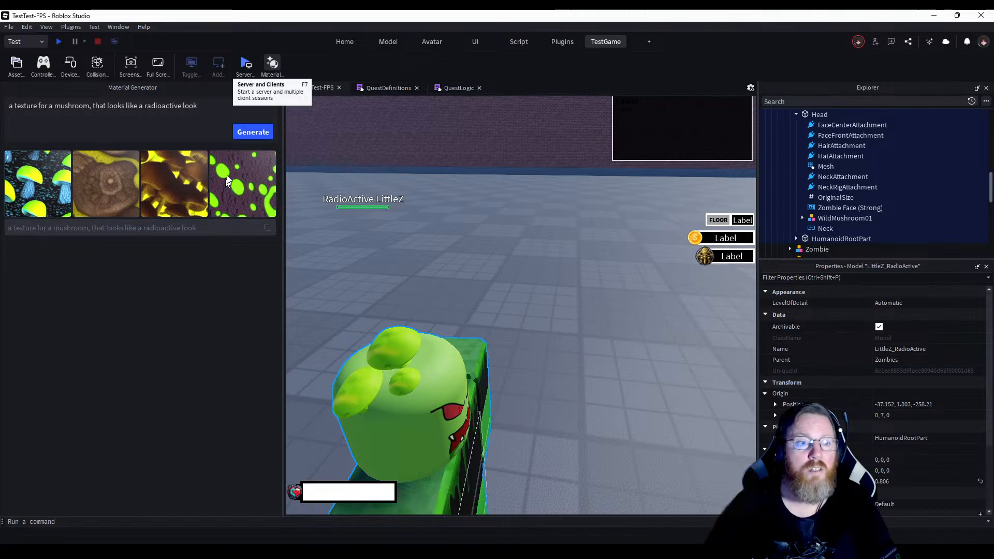
pyautogui.click(250, 134)
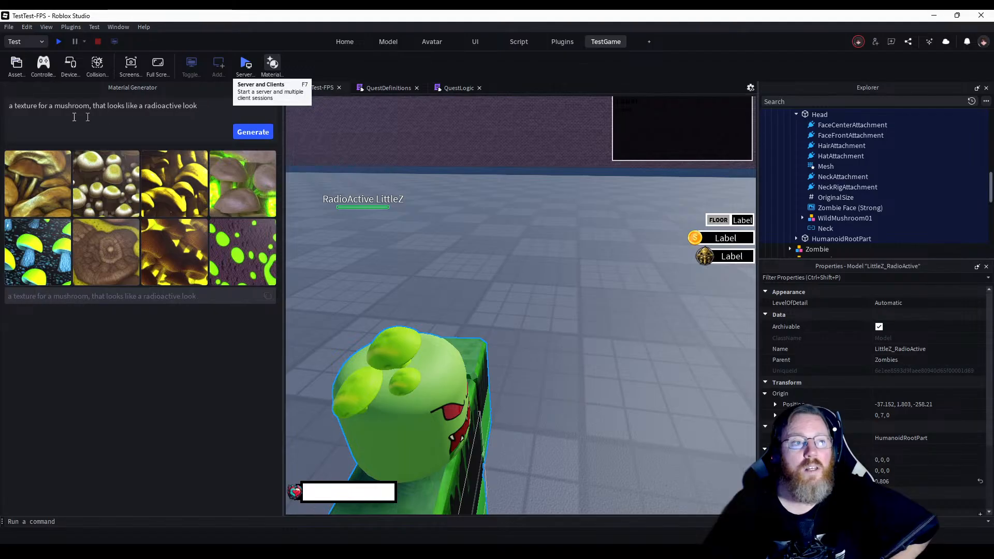
# Change the material prompt to "a texture with radioactive slime" and generate a new batch.
pyautogui.moveTo(89, 107); pyautogui.dragTo(39, 106)
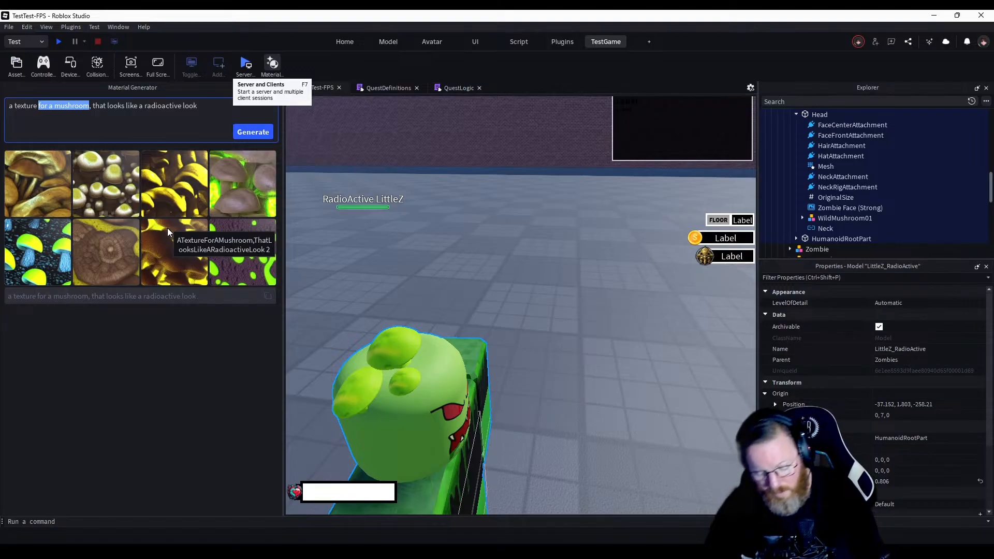
pyautogui.write('with ')
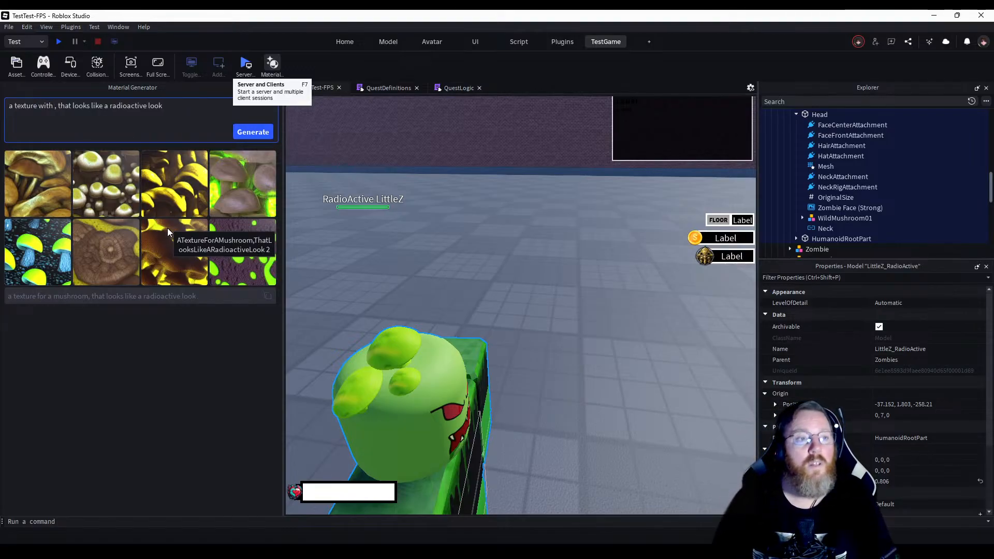
pyautogui.write('radioacti')
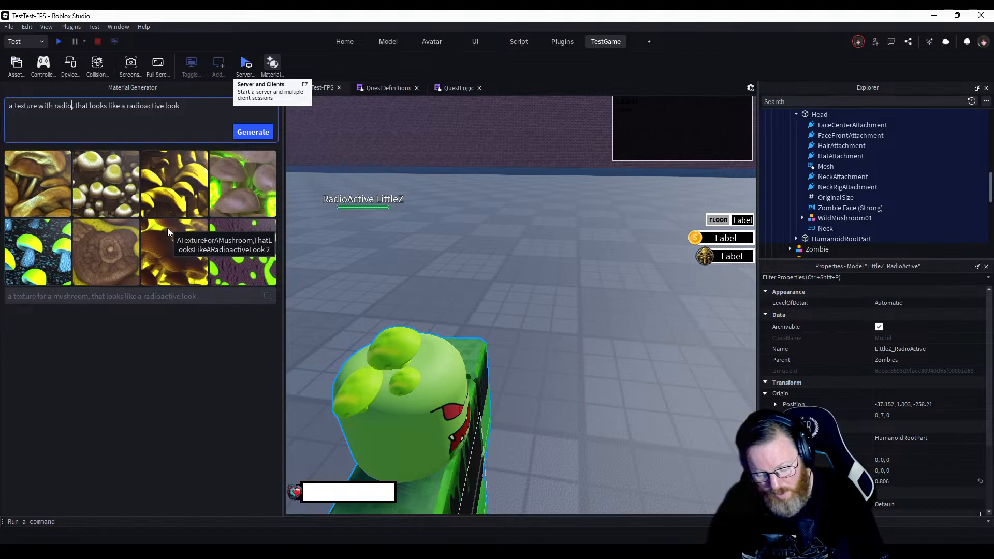
pyautogui.write('ve sl')
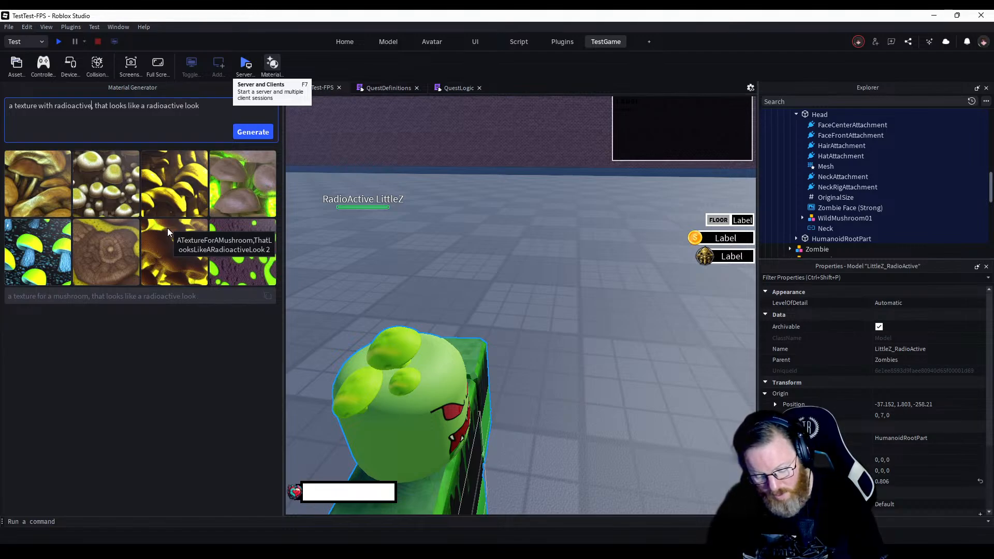
pyautogui.write('ime')
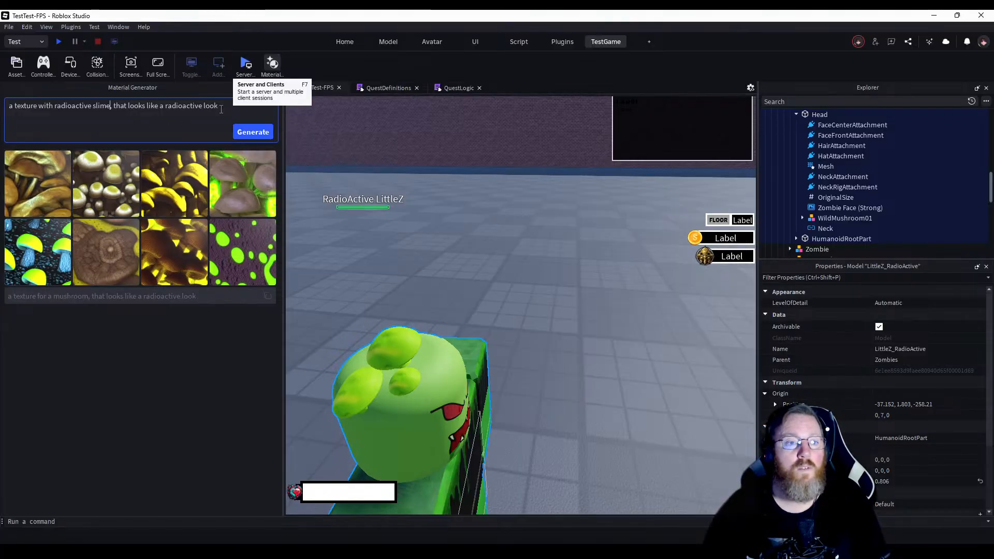
pyautogui.moveTo(218, 106); pyautogui.dragTo(111, 107)
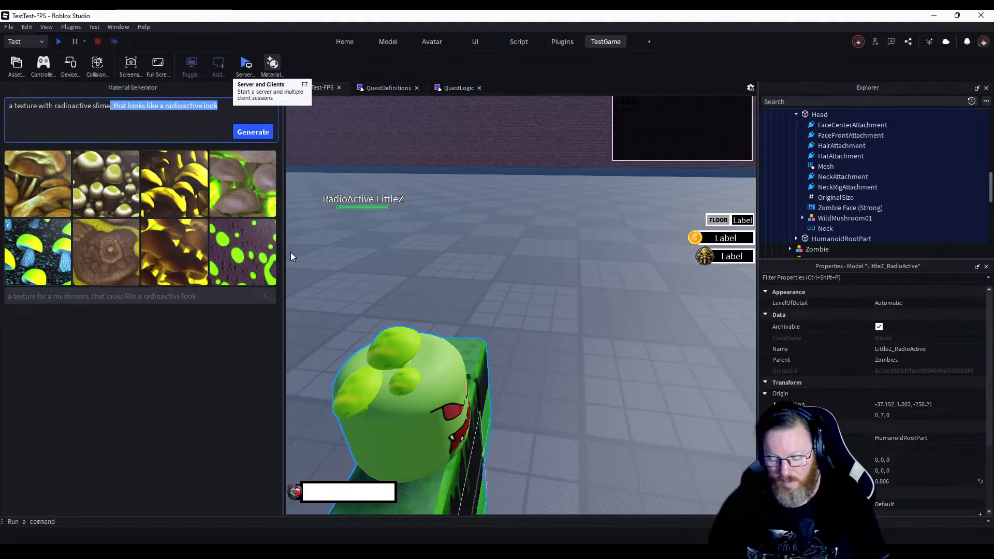
pyautogui.press('BackSpace')
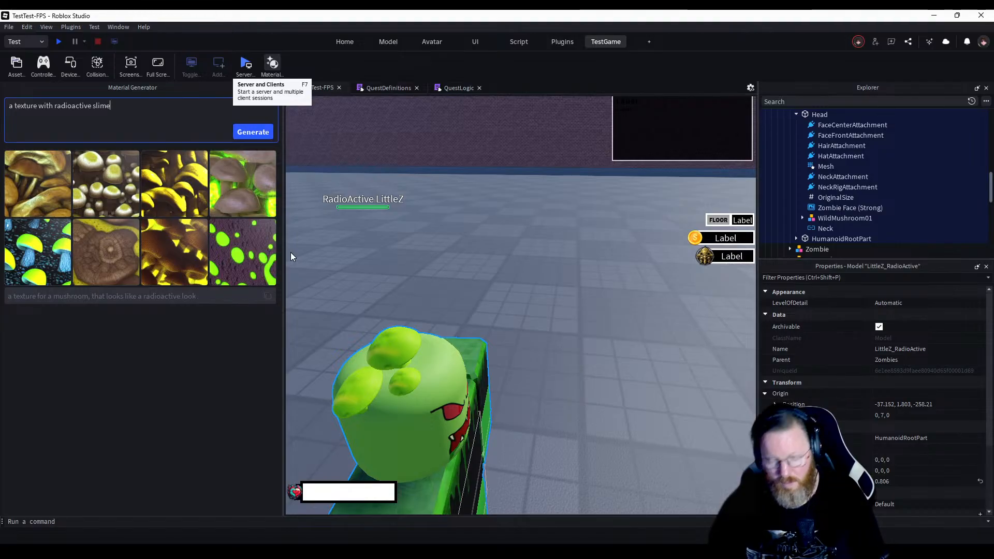
pyautogui.click(253, 131)
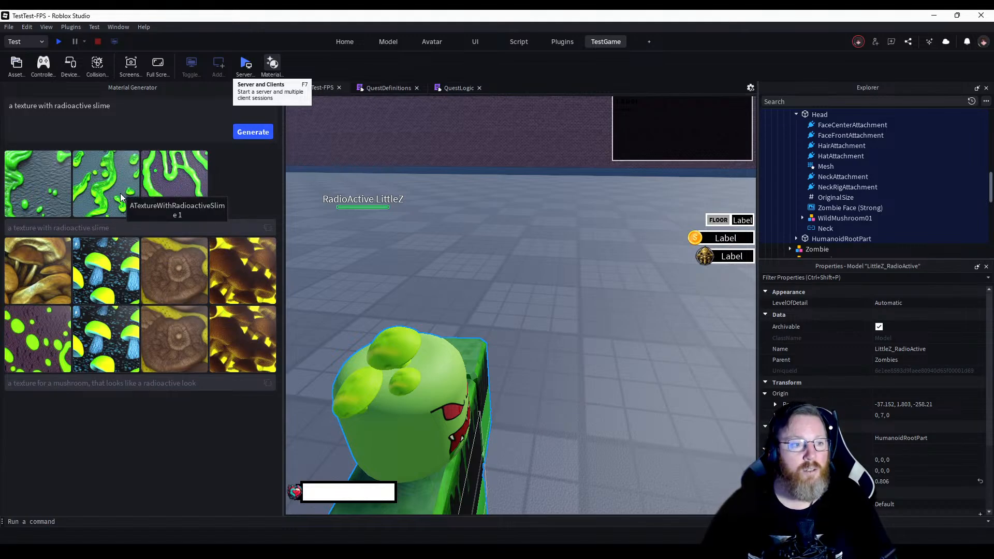
# Change the material prompt to "a texture with brown background and with radioactive slime" and generate a batch.
pyautogui.click(55, 105)
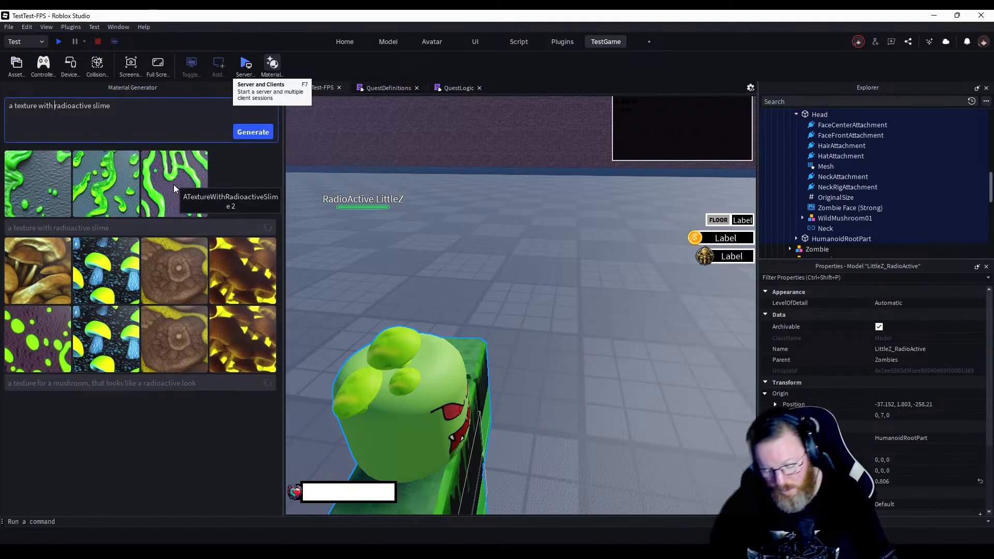
pyautogui.write('brown back')
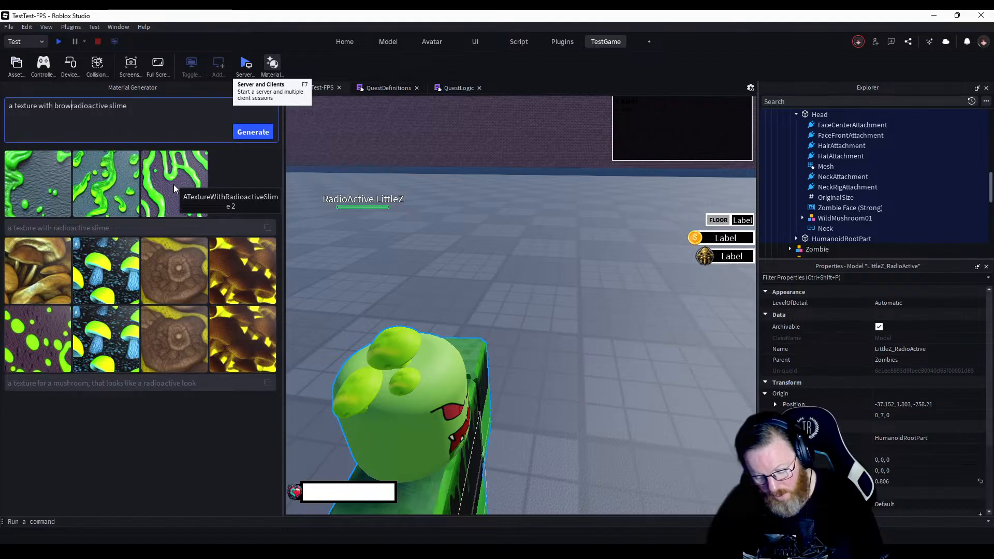
pyautogui.write('ground ')
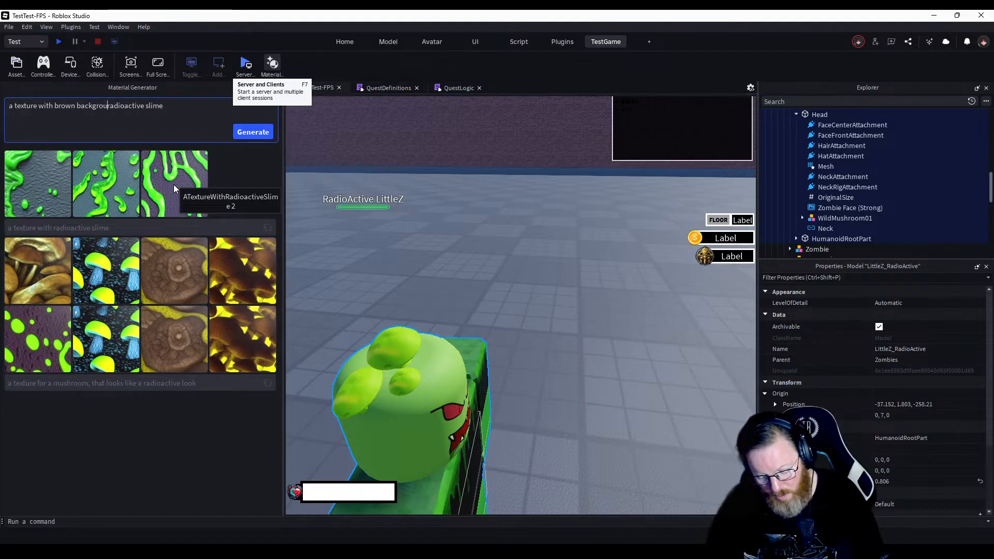
pyautogui.write('and ')
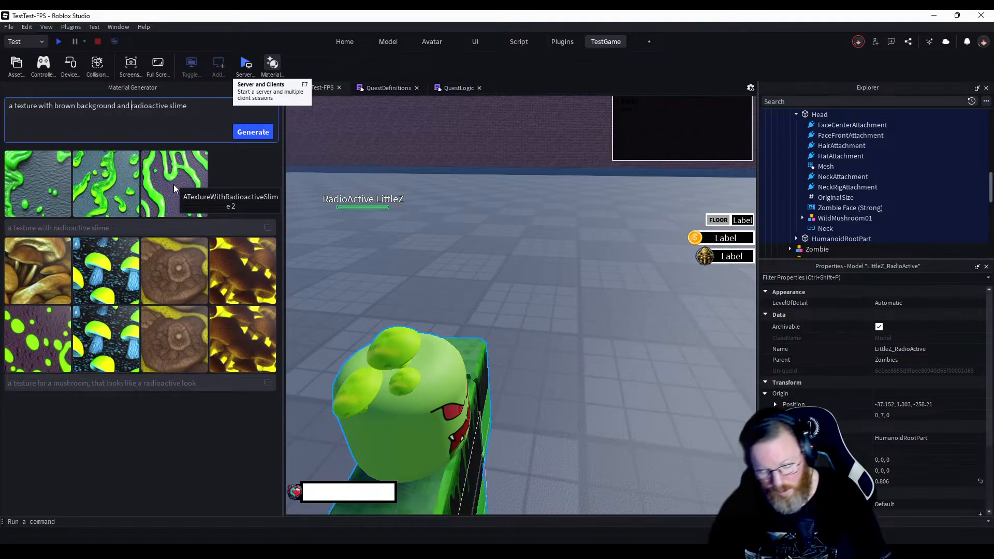
pyautogui.write('with')
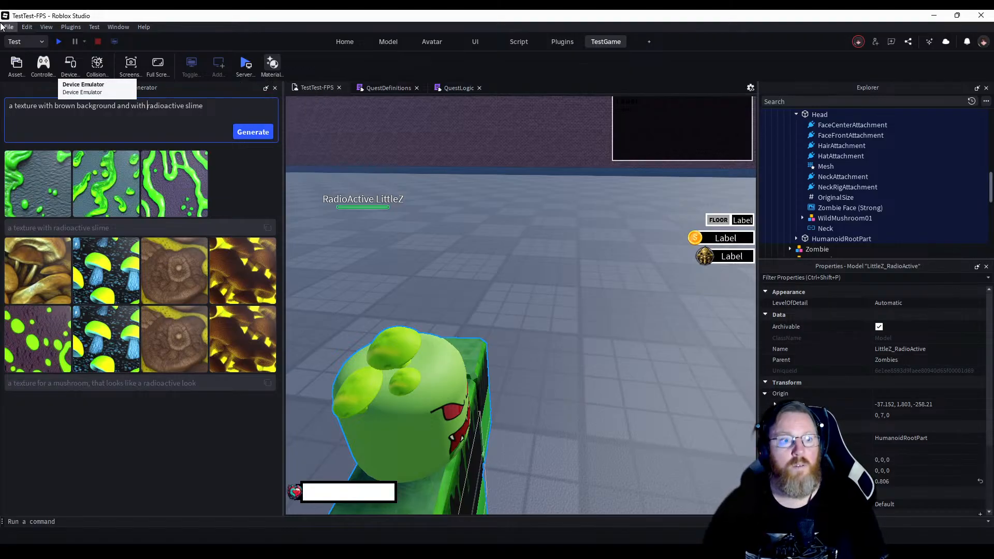
pyautogui.click(250, 133)
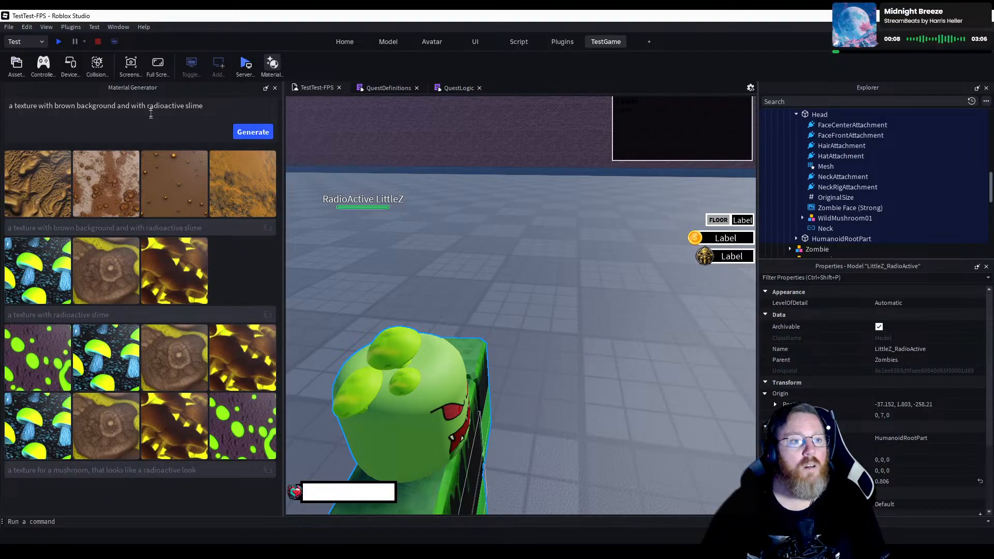
# Change the material prompt to "a texture with brown background and with green radioactive slime" and generate two batches.
pyautogui.click(192, 115)
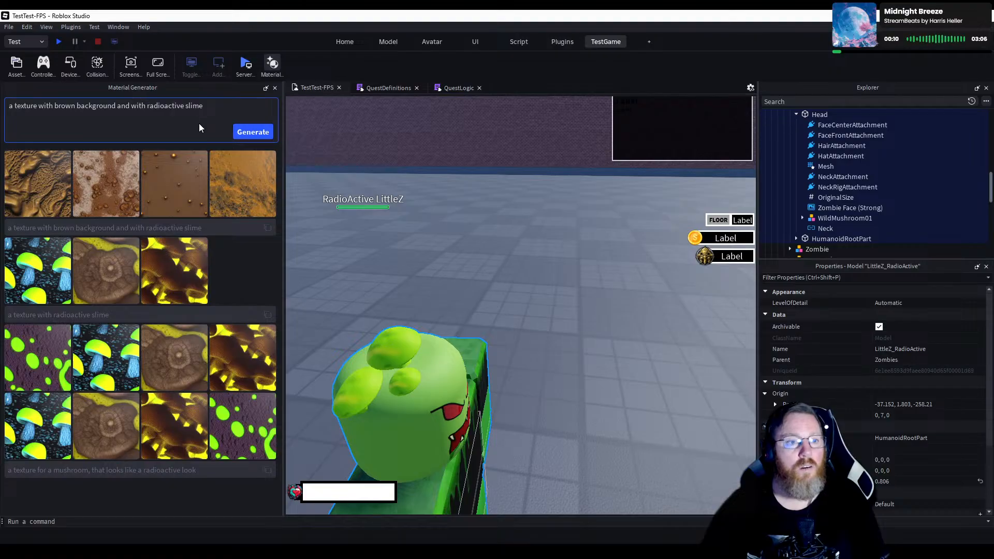
pyautogui.hotkey('ctrl', 'Left')
pyautogui.hotkey('ctrl', 'Left')
pyautogui.write('gree')
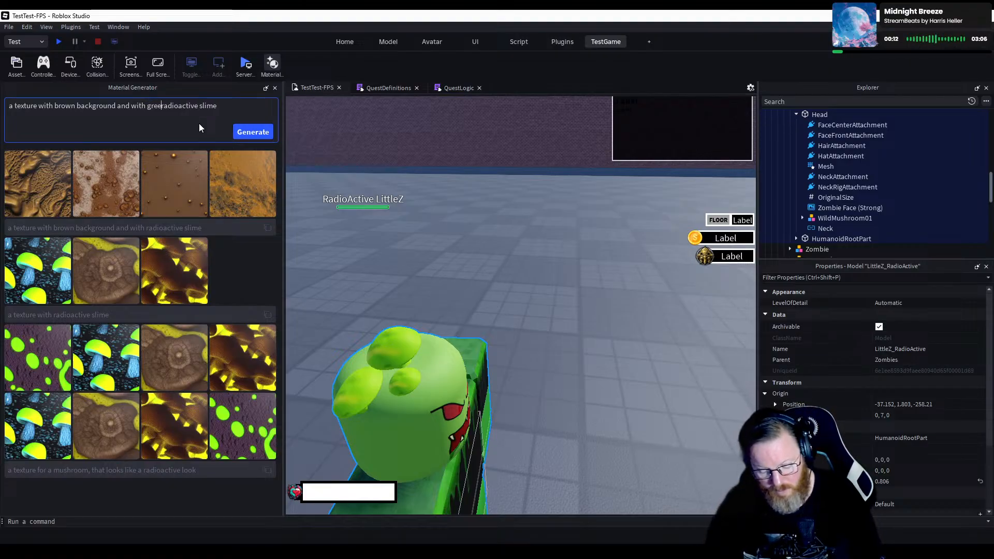
pyautogui.write('n')
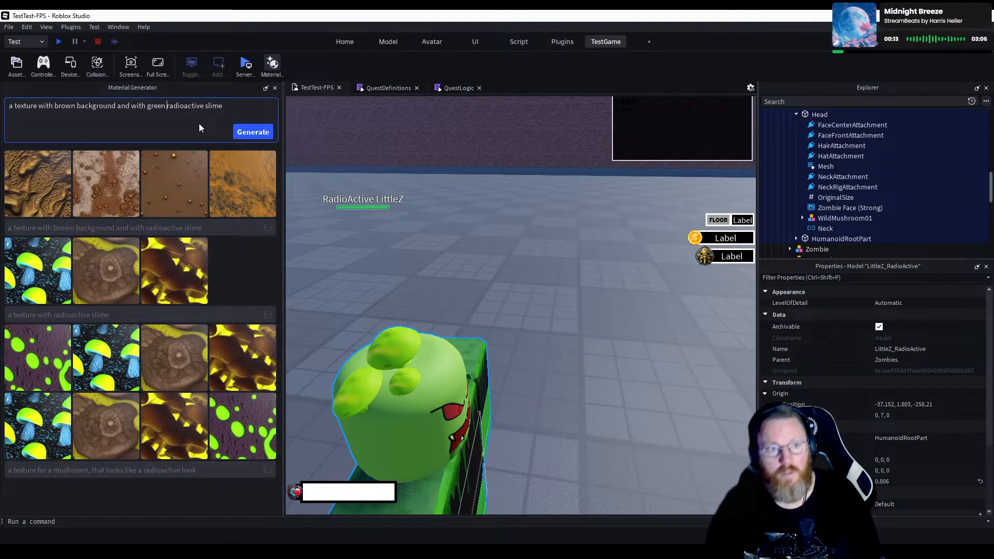
pyautogui.click(251, 135)
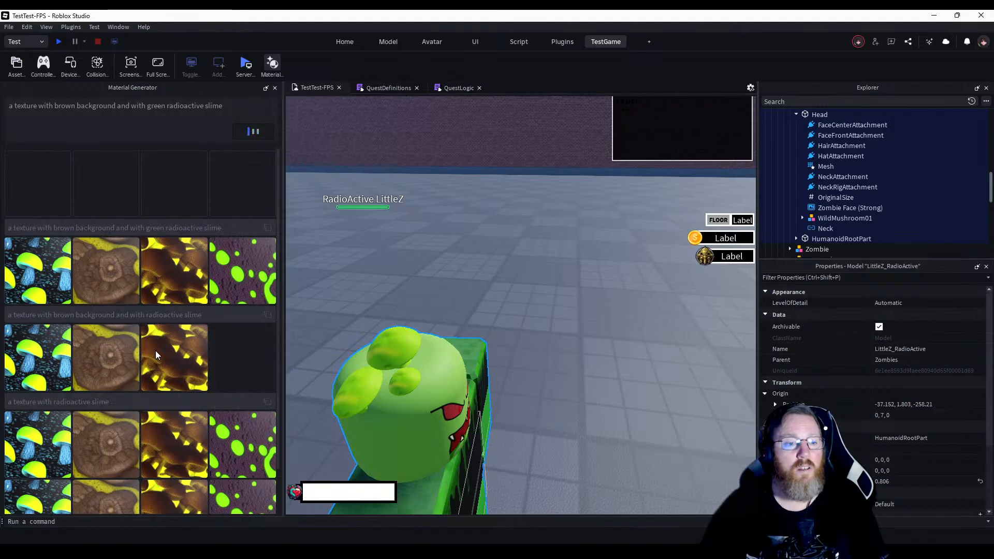
pyautogui.scroll(-1, 152, 371)
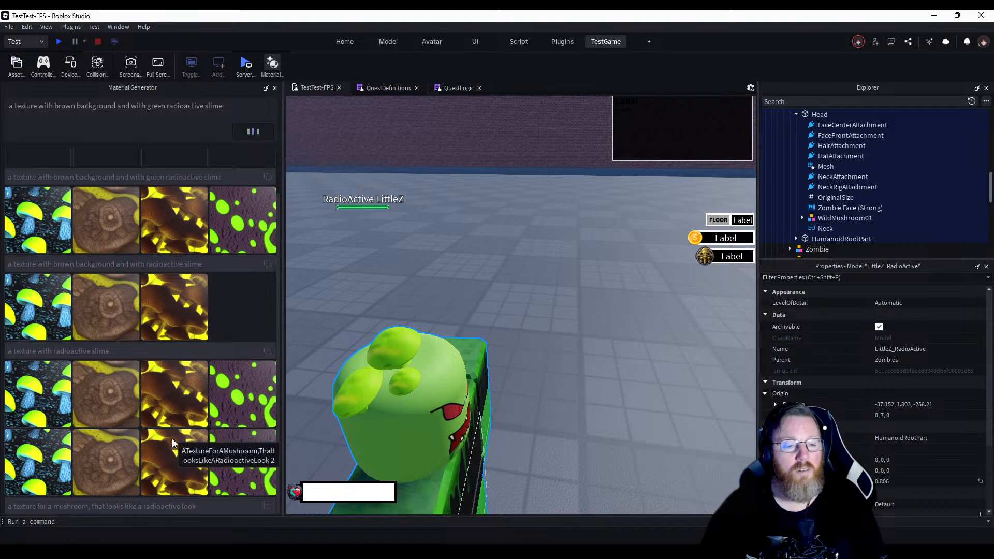
pyautogui.scroll(1, 119, 334)
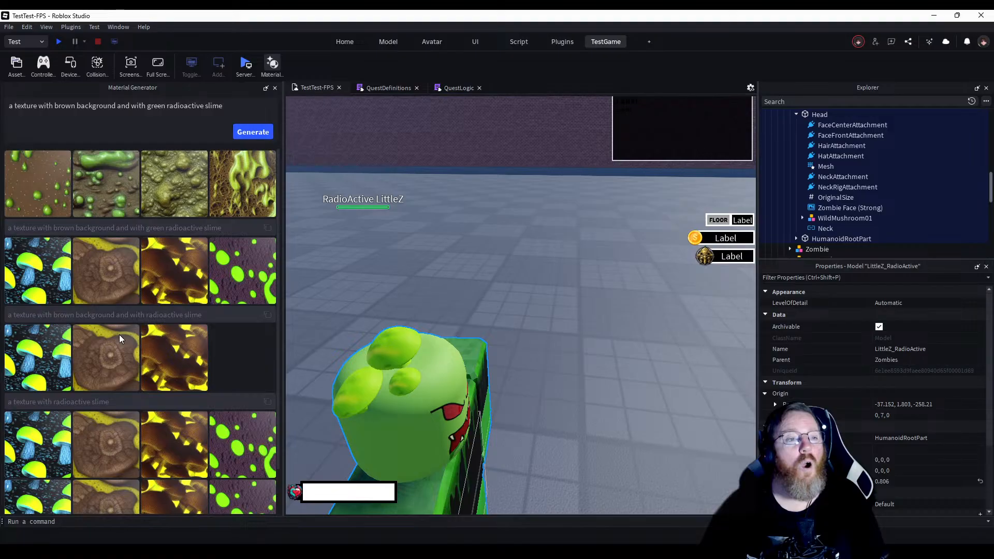
pyautogui.click(243, 131)
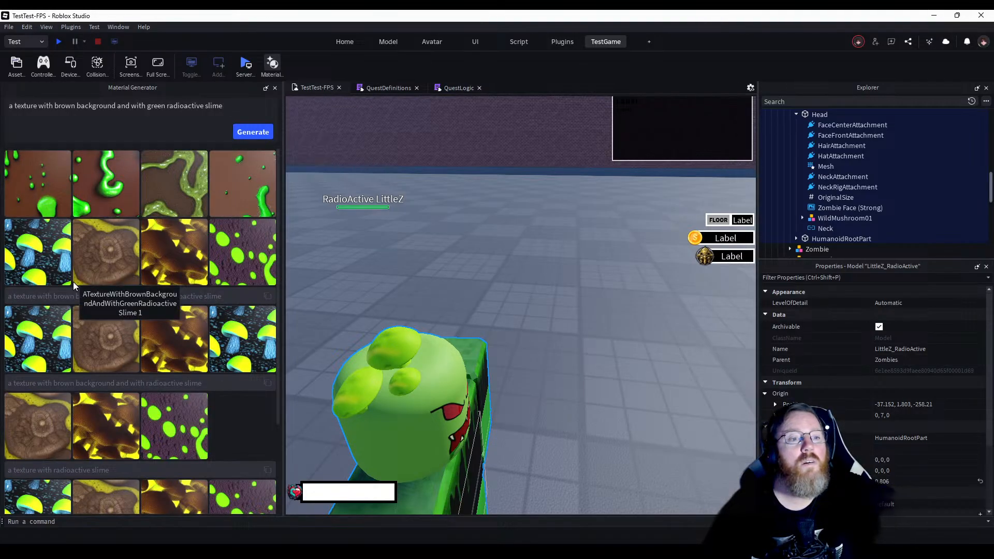
# End the green radioactive slime prompt with a period and generate two more batches.
pyautogui.click(240, 107)
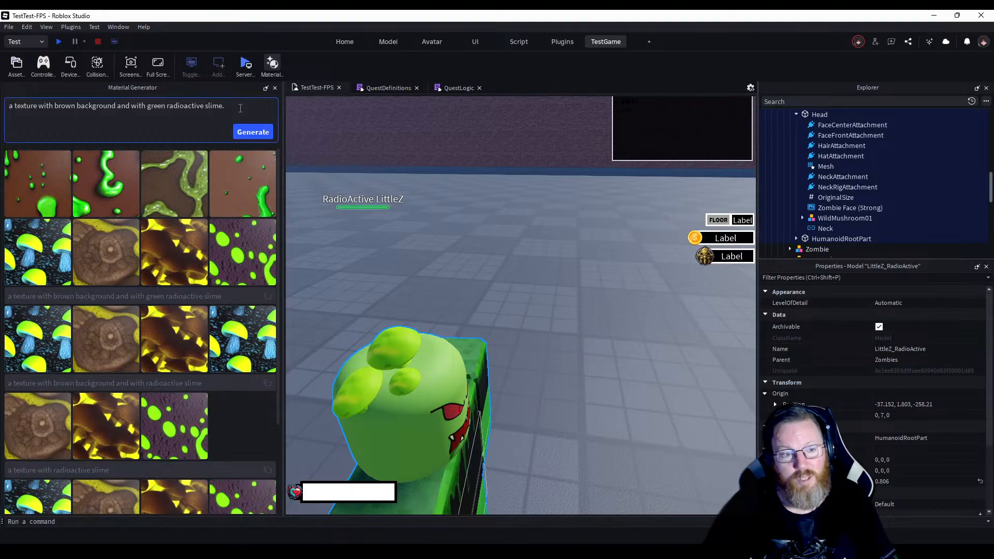
pyautogui.click(268, 135)
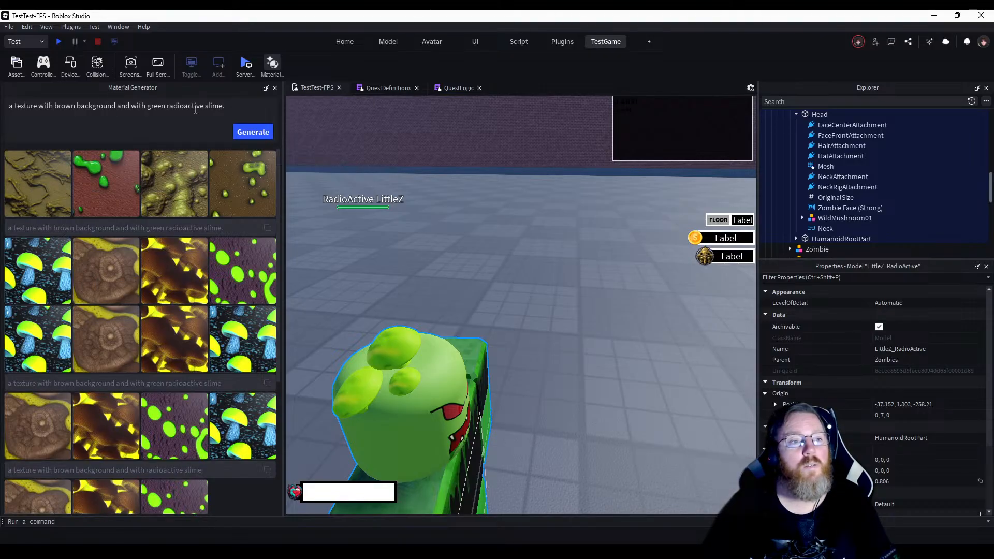
pyautogui.click(263, 129)
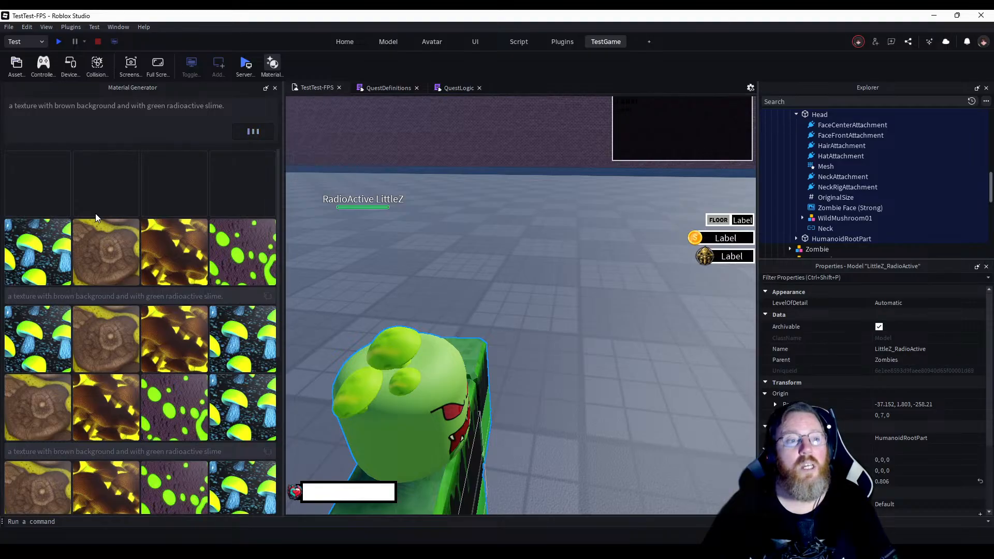
# Change the prompt to "a seamless texture with brown background and with green radioactive slime." and generate two batches.
pyautogui.click(13, 106)
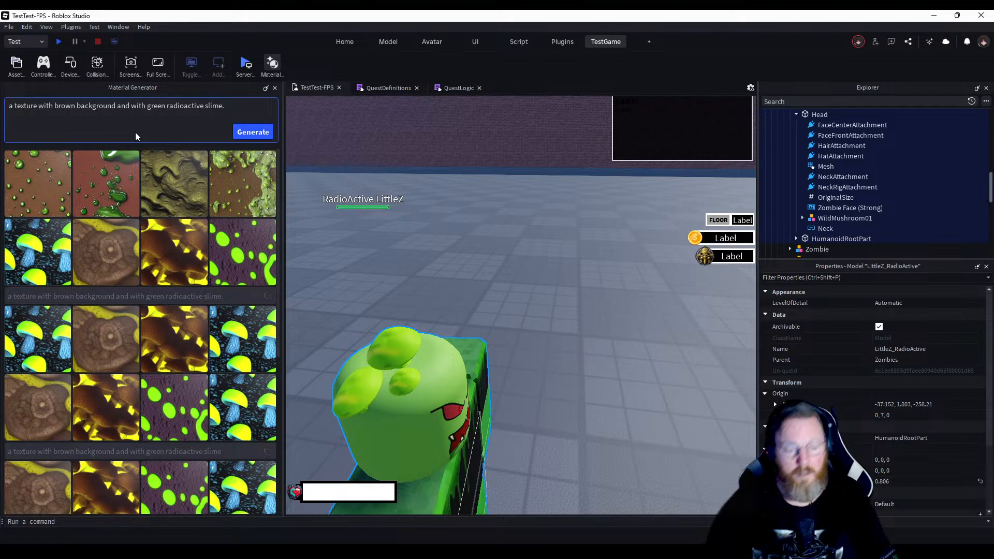
pyautogui.write('seamless')
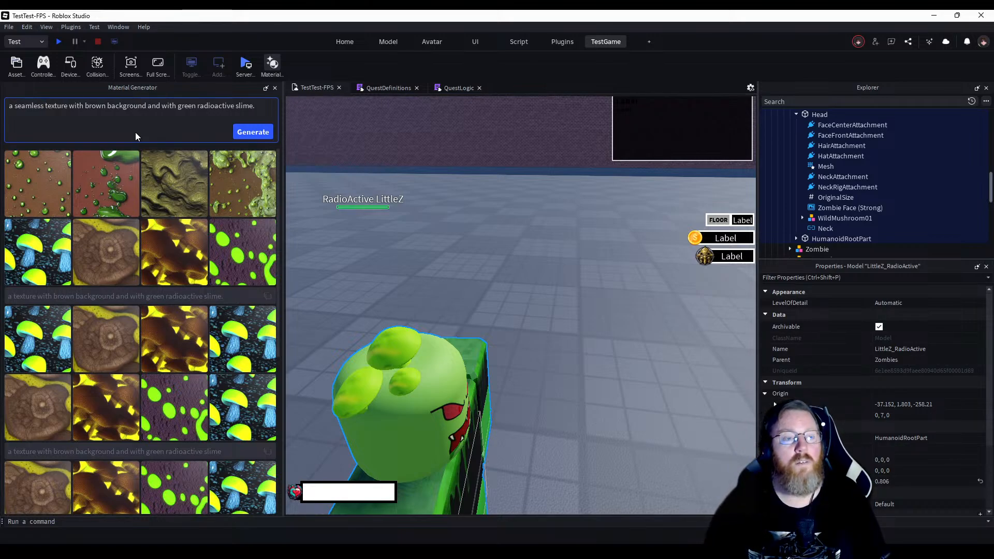
pyautogui.click(260, 135)
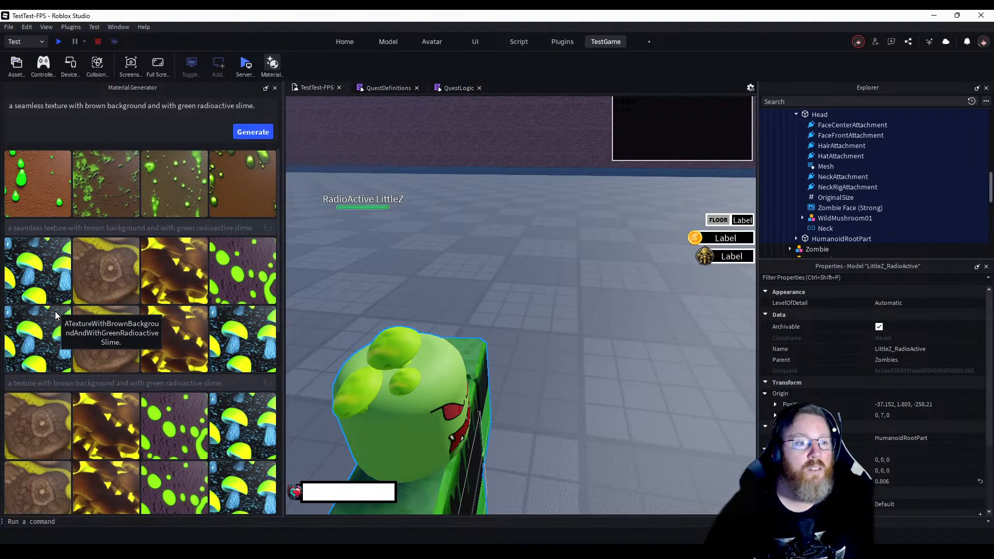
pyautogui.click(248, 134)
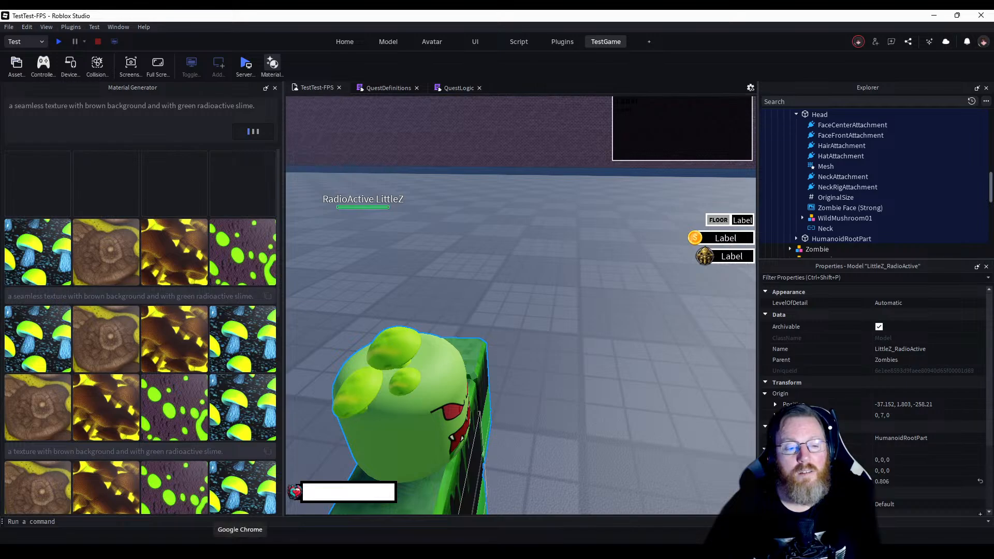
pyautogui.click(240, 543)
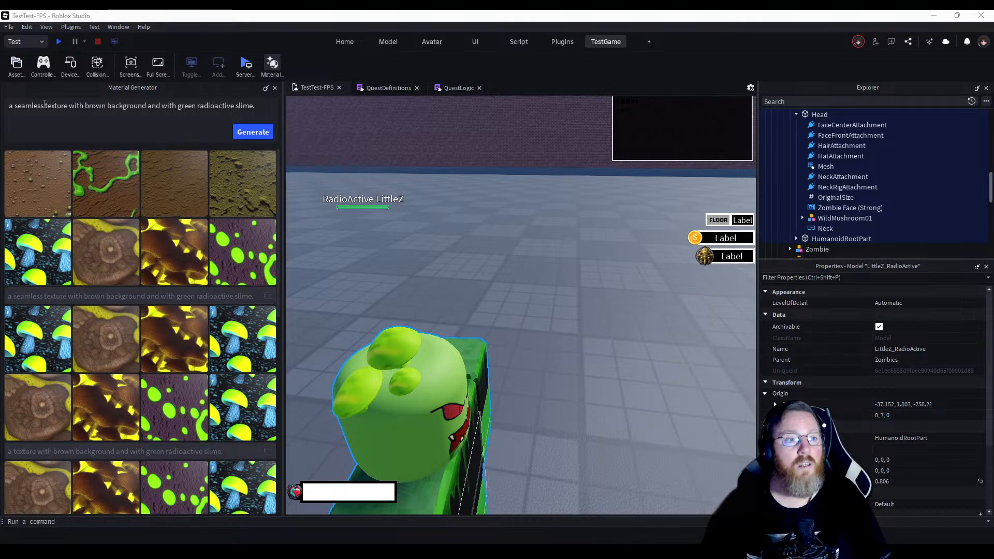
# Replace "seamless" with "tileable" in the material prompt and generate a new batch.
pyautogui.moveTo(44, 107); pyautogui.dragTo(17, 108)
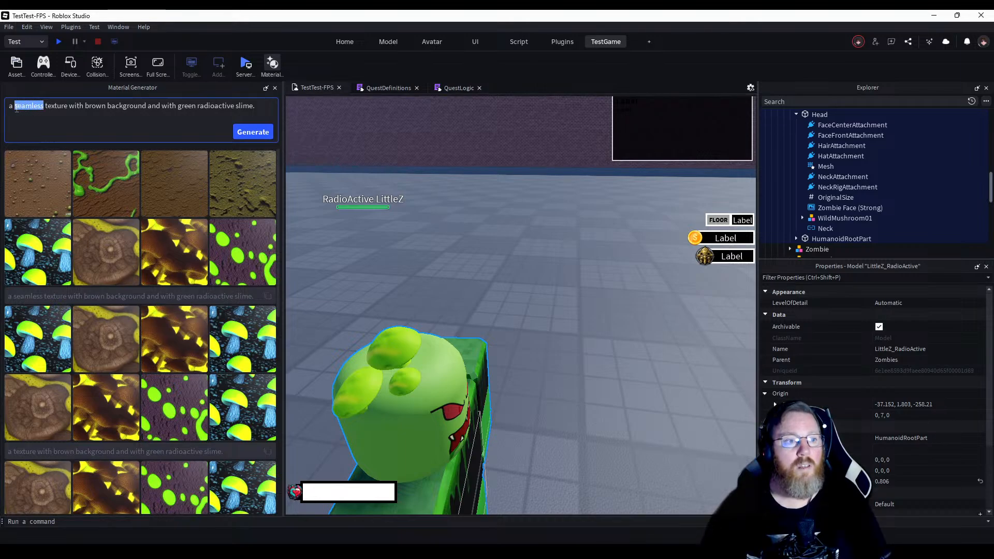
pyautogui.write('til')
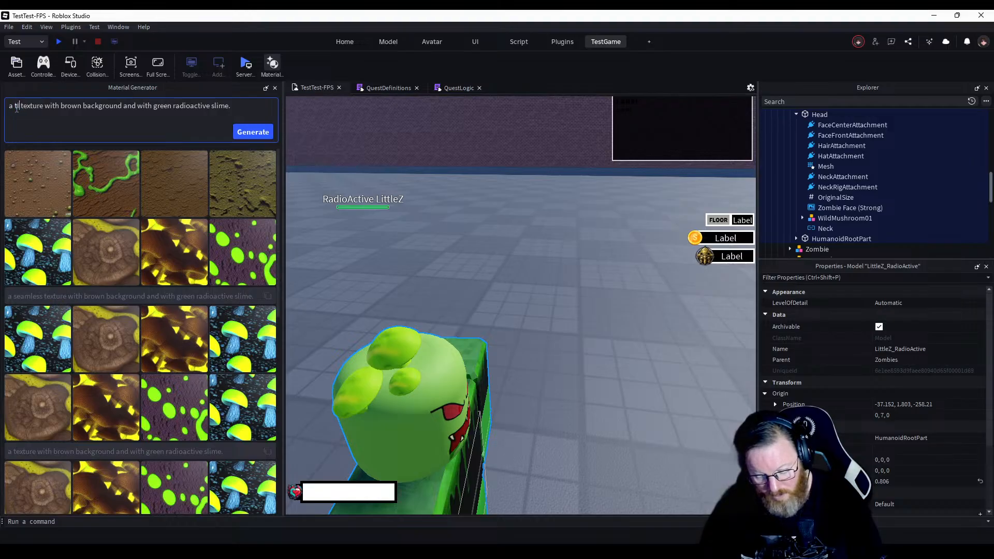
pyautogui.write('eable')
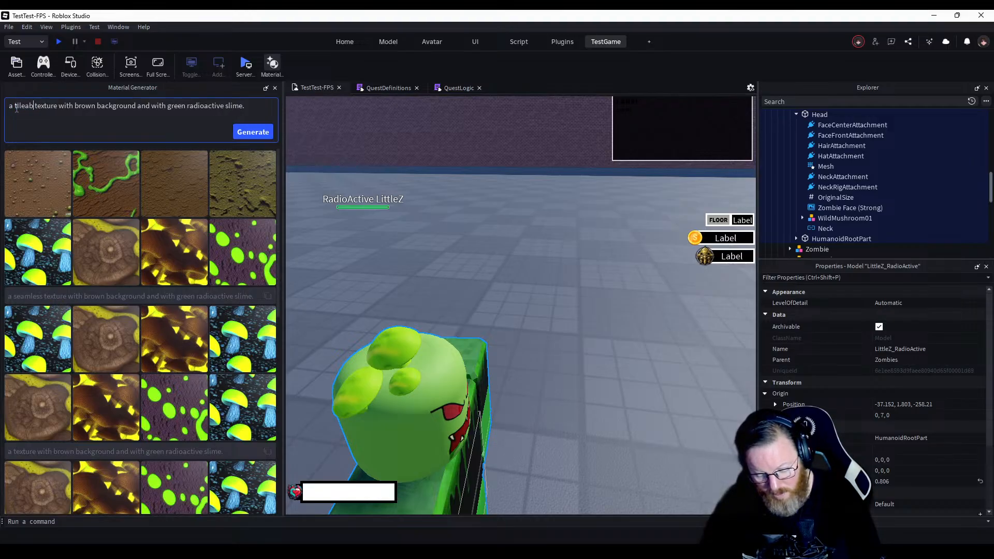
pyautogui.click(239, 134)
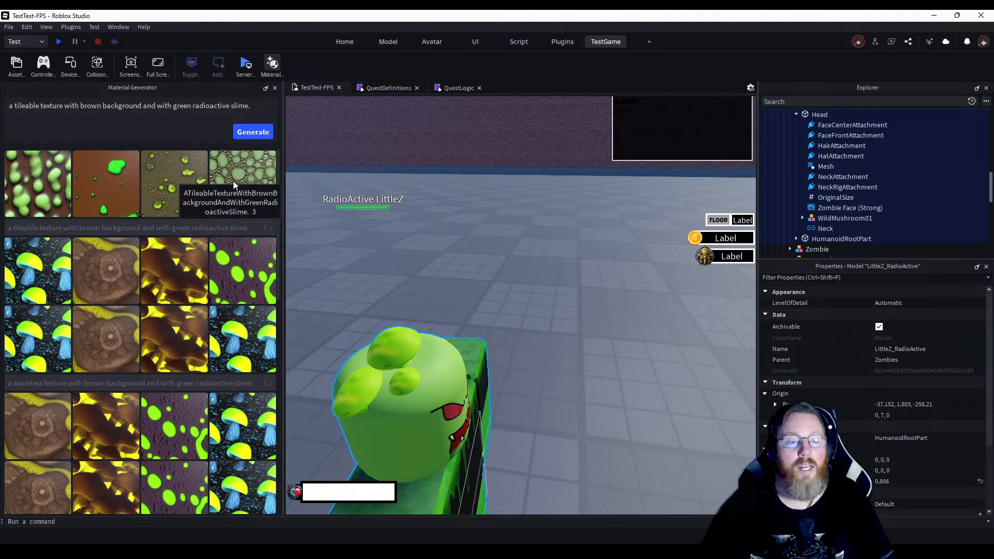
# Open the fourth tileable material and compare its preview with the Organic pattern on and off, leaving it off.
pyautogui.click(248, 183)
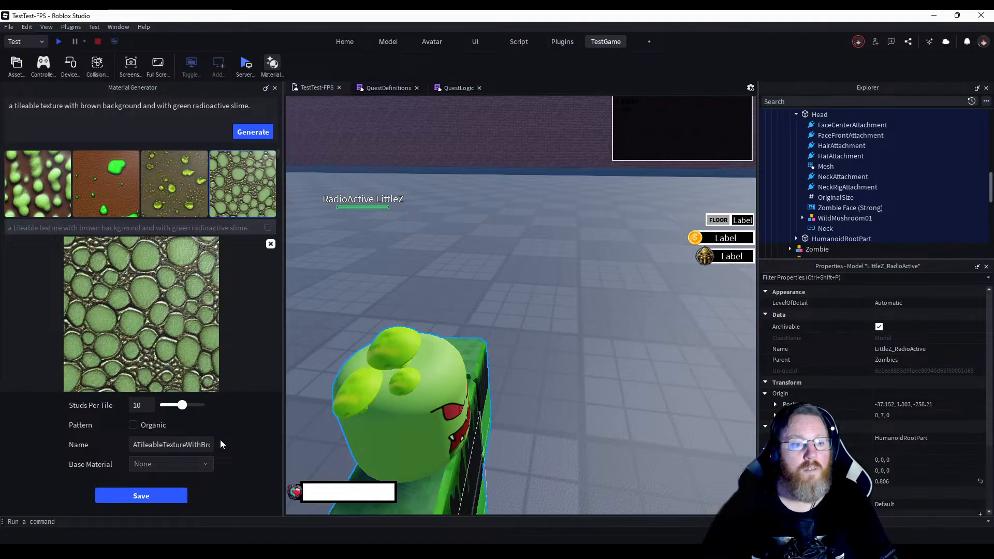
pyautogui.click(136, 424)
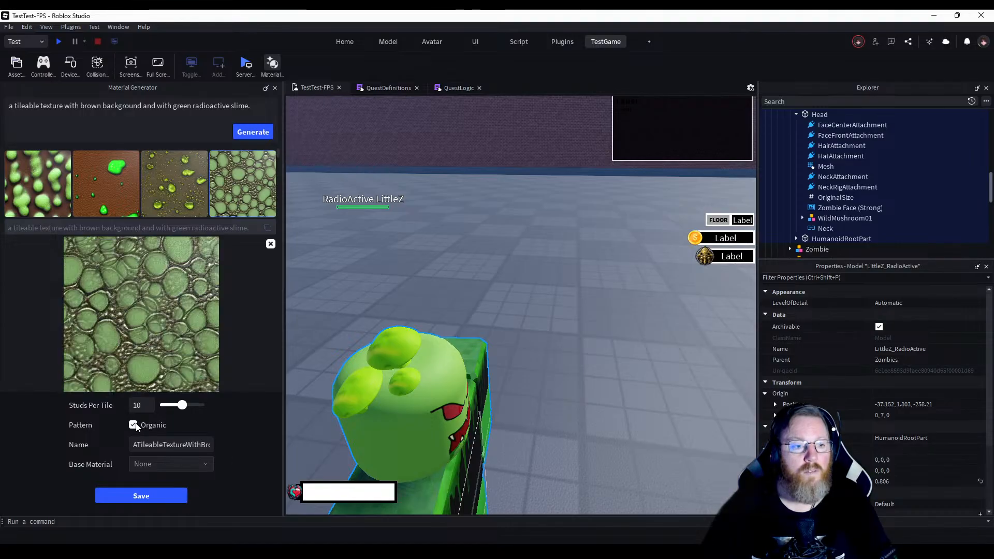
pyautogui.click(136, 424)
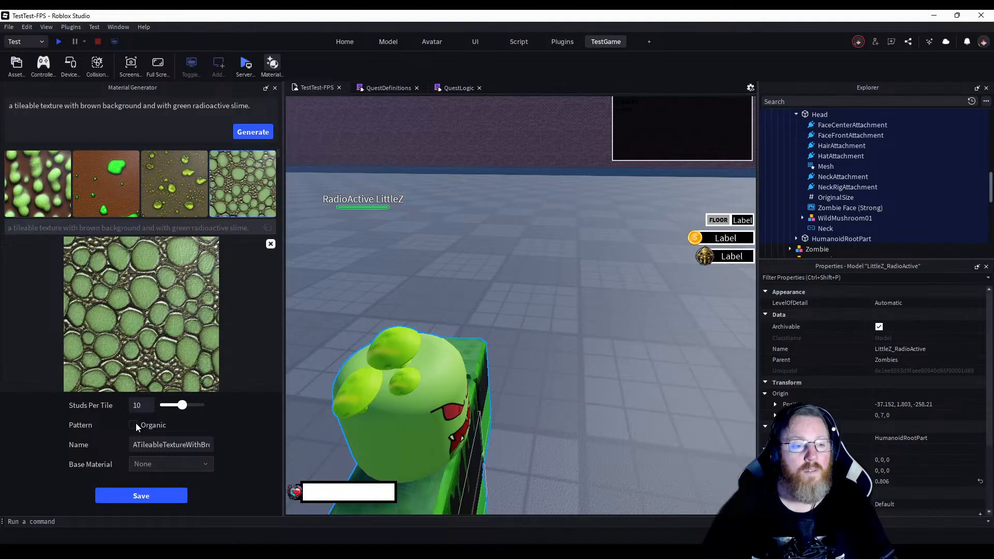
pyautogui.click(135, 424)
pyautogui.click(136, 424)
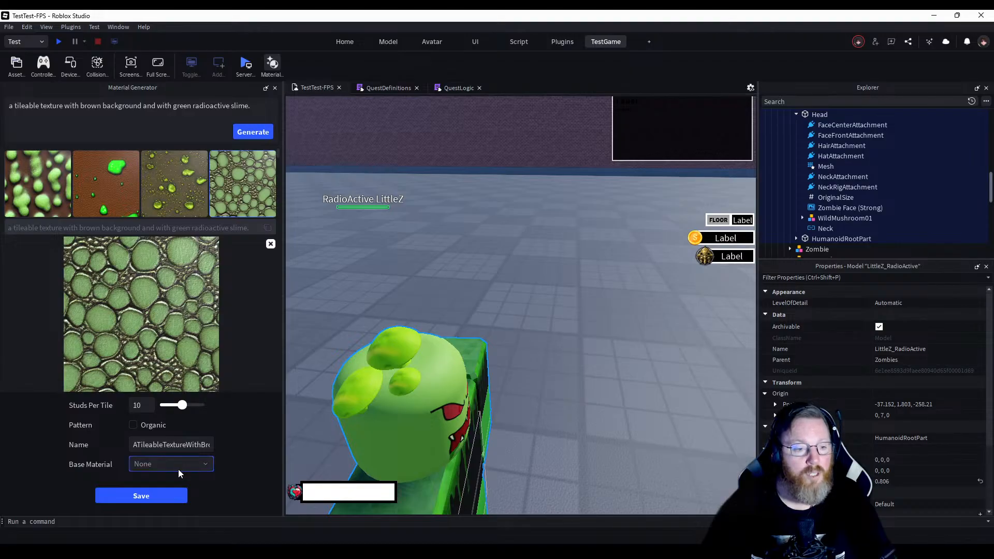
# Try to save the green pebbled material without choosing a base material.
pyautogui.click(205, 466)
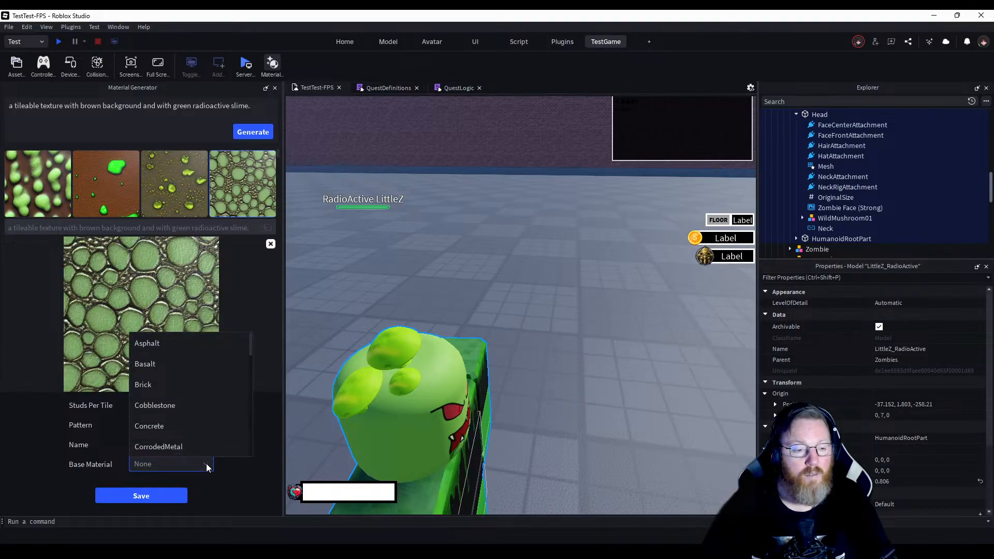
pyautogui.click(207, 465)
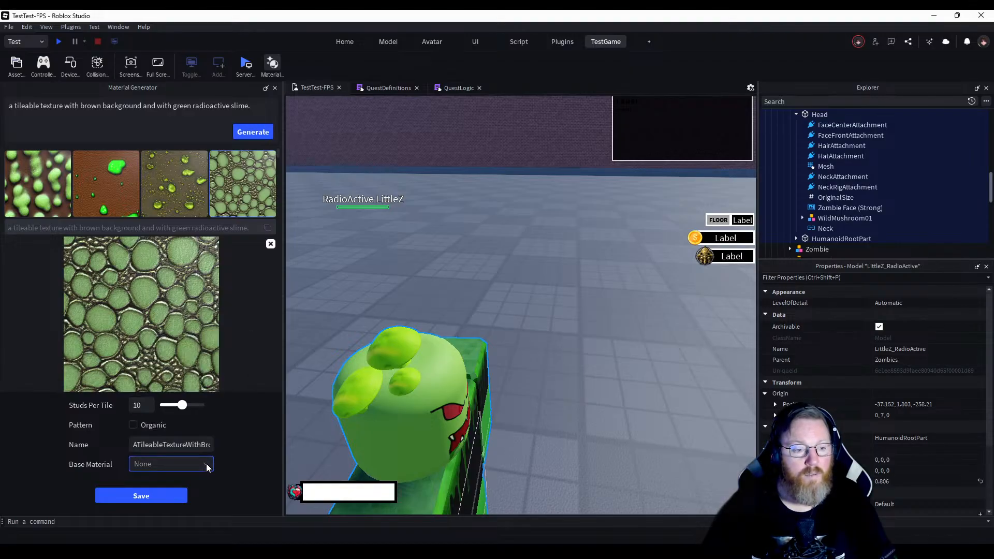
pyautogui.click(138, 496)
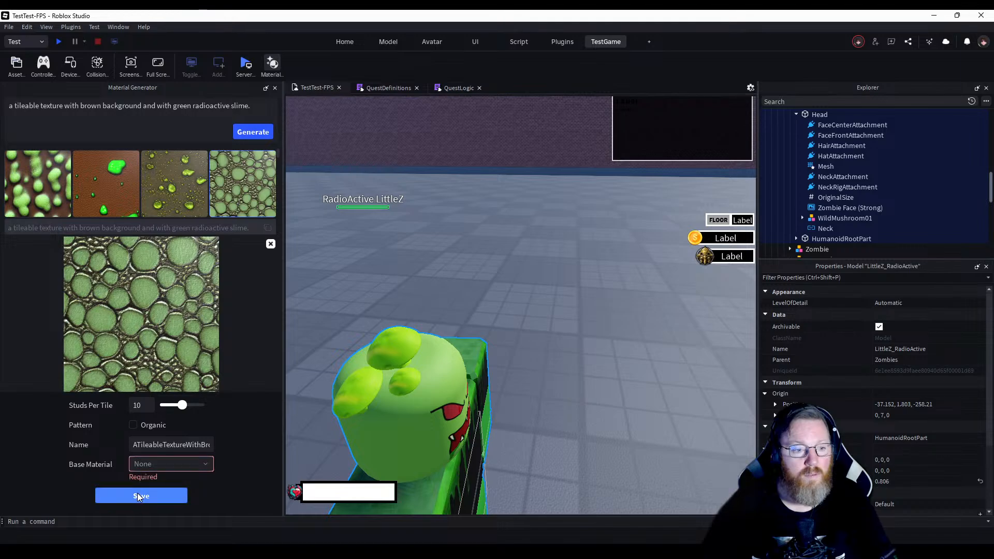
# Set the green pebbled material's base material to Grass and its studs per tile to 9.1, and close it without saving.
pyautogui.click(203, 466)
pyautogui.scroll(-3, 196, 396)
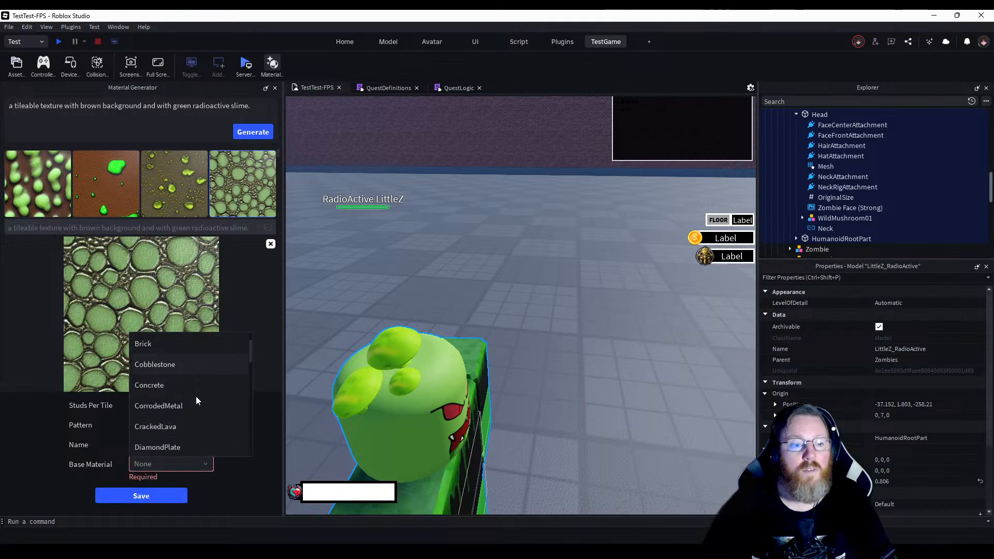
pyautogui.scroll(2, 195, 396)
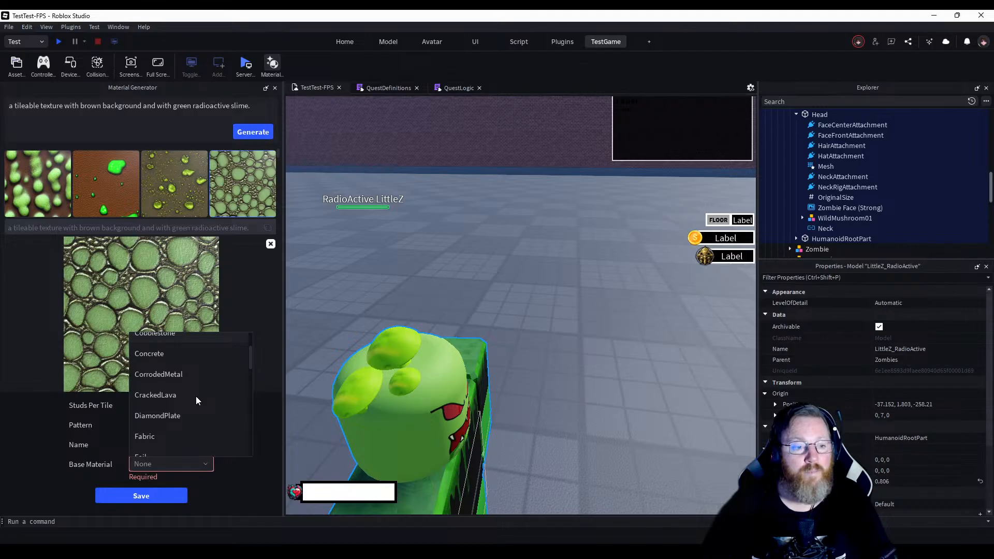
pyautogui.scroll(-3, 195, 396)
pyautogui.scroll(-1, 196, 400)
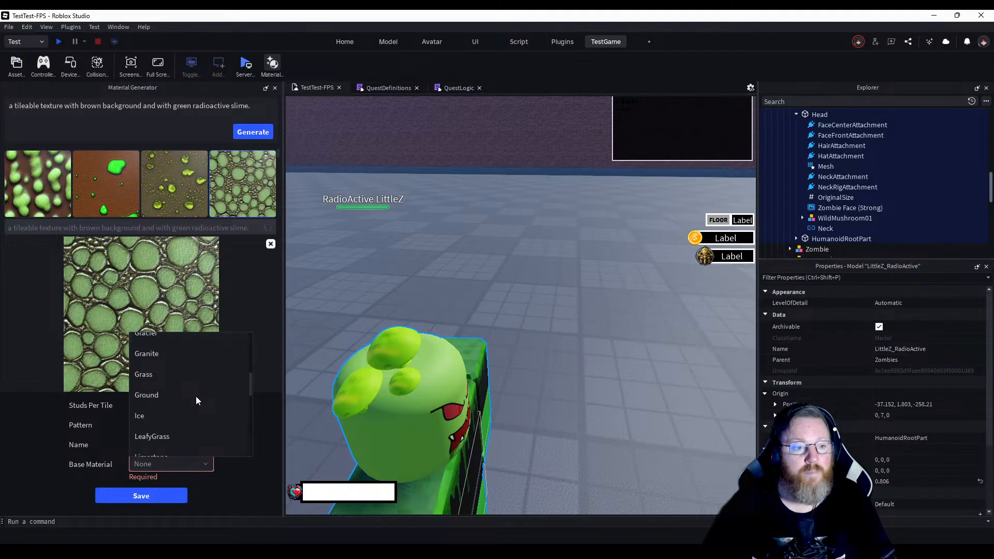
pyautogui.click(167, 376)
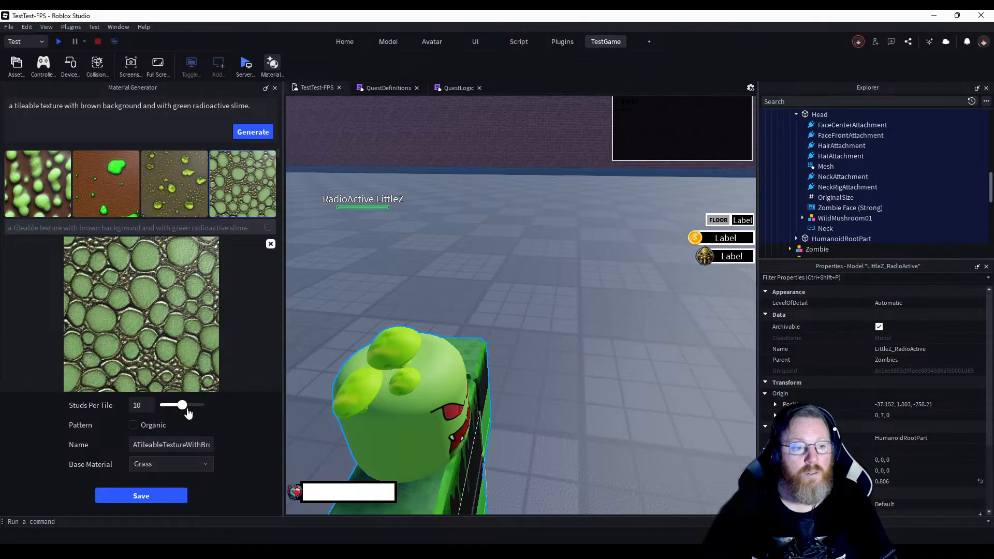
pyautogui.moveTo(186, 408)
pyautogui.mouseDown()
pyautogui.moveTo(169, 408)
pyautogui.moveTo(180, 405)
pyautogui.mouseUp()
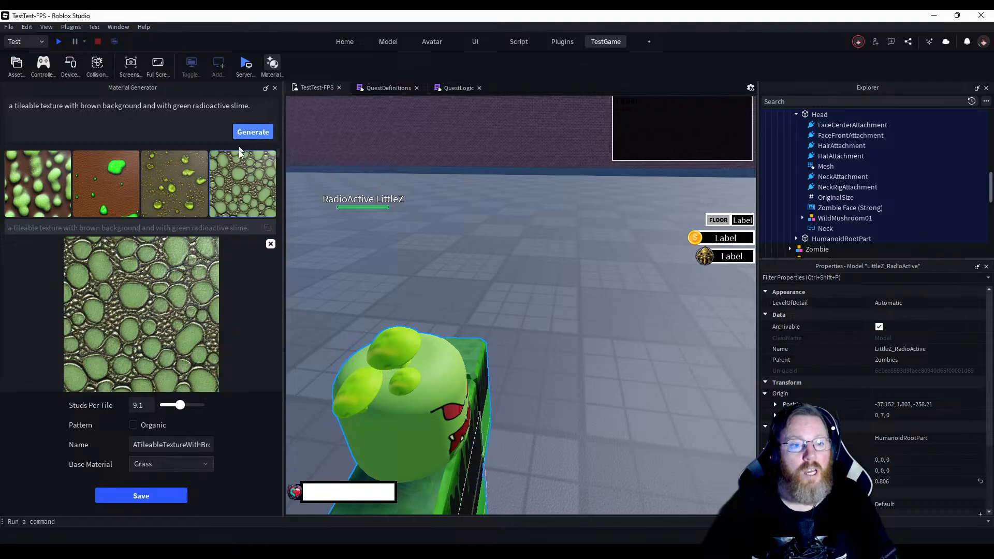
pyautogui.click(270, 244)
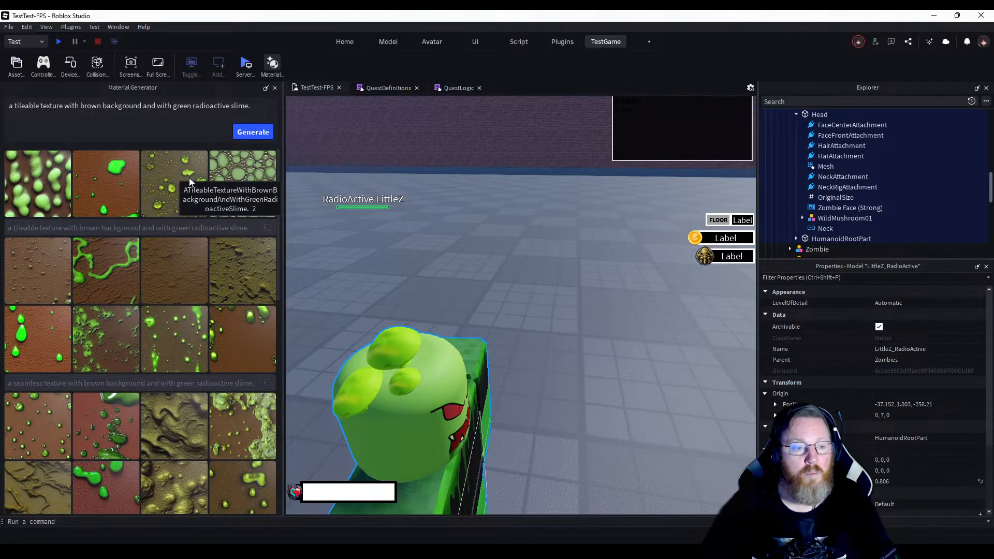
# Preview the third tileable material, generate another batch from the same prompt, and close the preview.
pyautogui.click(178, 204)
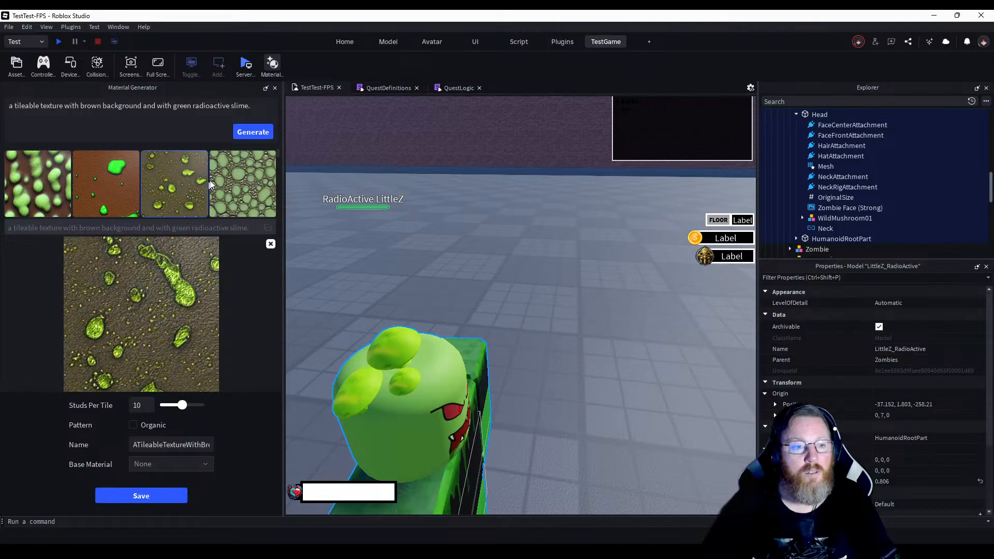
pyautogui.click(251, 133)
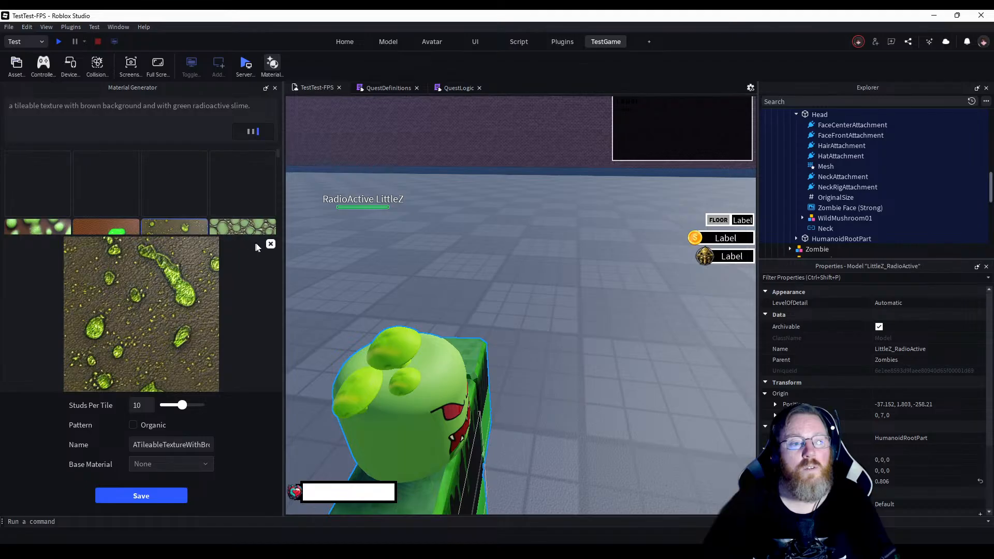
pyautogui.click(270, 244)
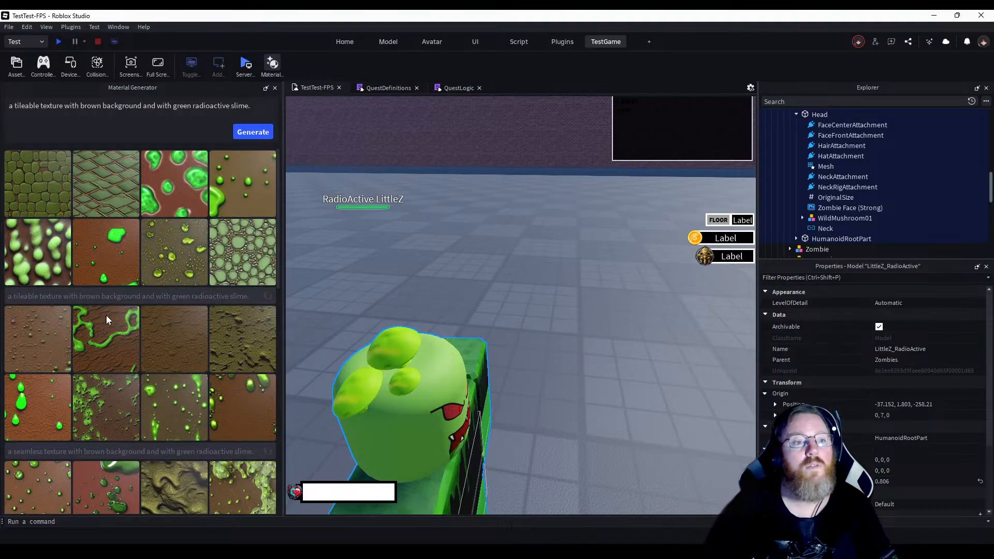
# Generate three more batches of materials from the unchanged tileable slime prompt.
pyautogui.click(250, 135)
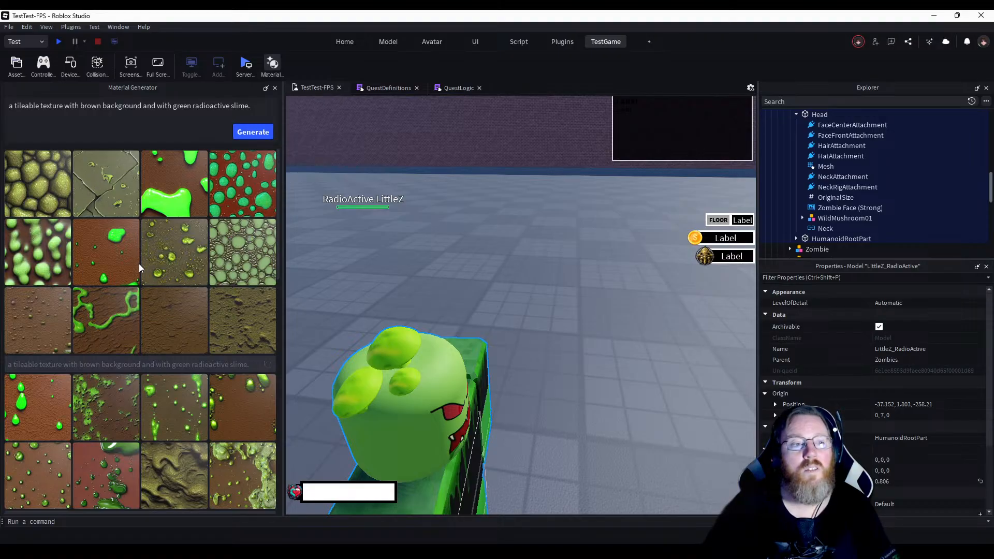
pyautogui.click(252, 132)
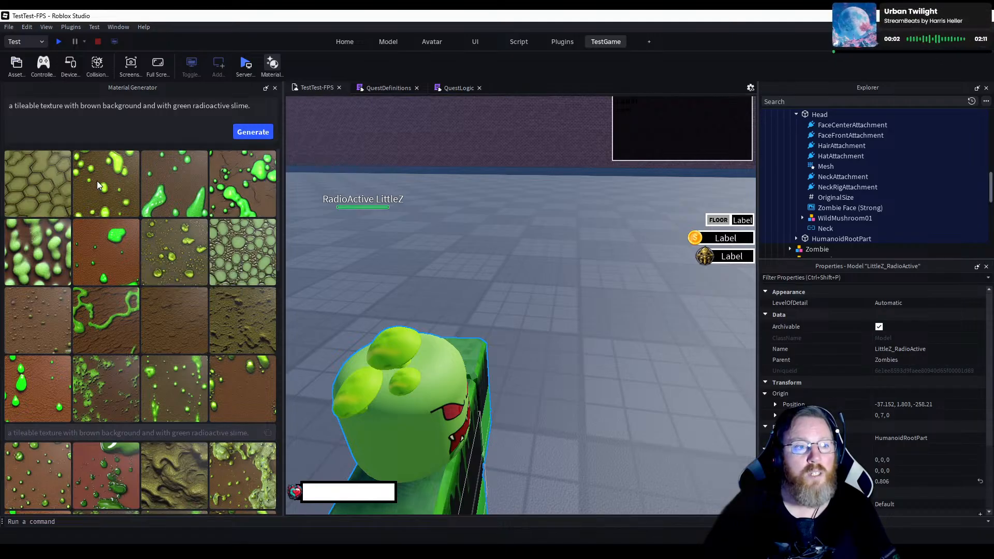
pyautogui.click(246, 133)
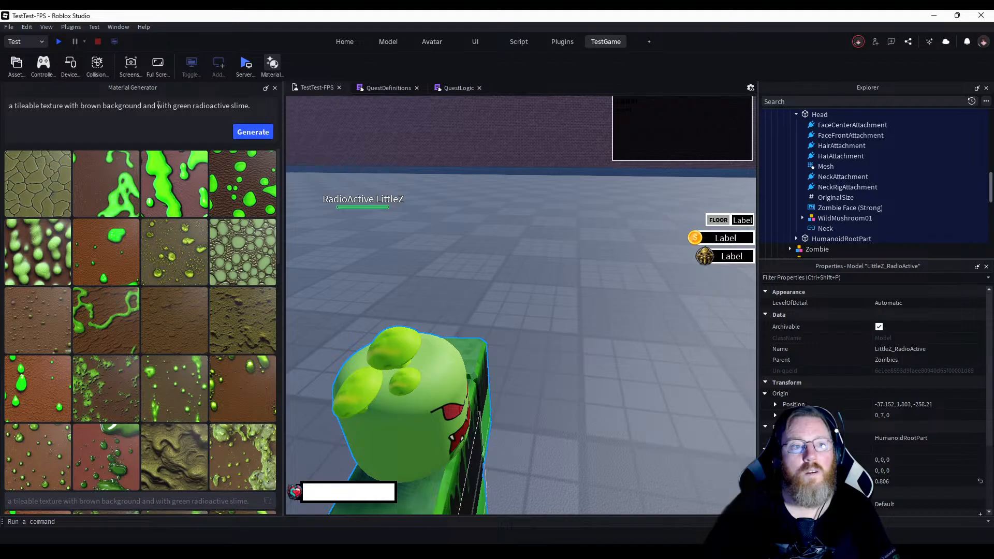
# Shorten the prompt to "a tileable texture with brown background with green radioactive slime." and generate a new batch.
pyautogui.moveTo(157, 106); pyautogui.dragTo(143, 106)
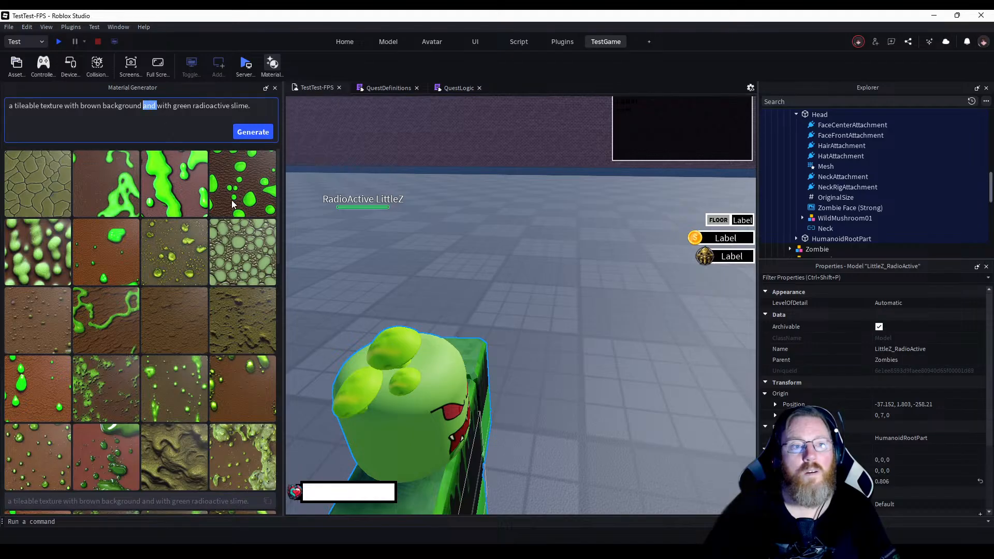
pyautogui.press('BackSpace')
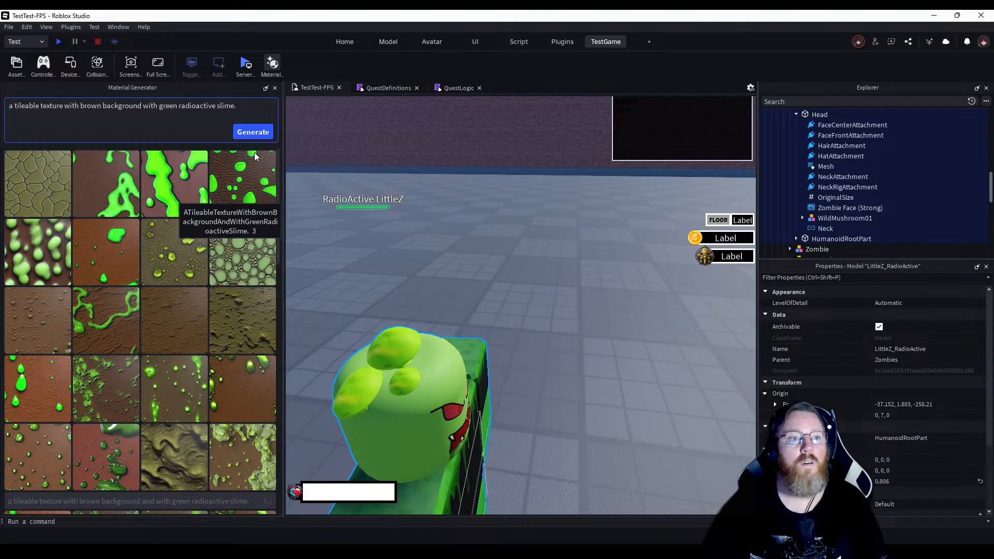
pyautogui.click(259, 136)
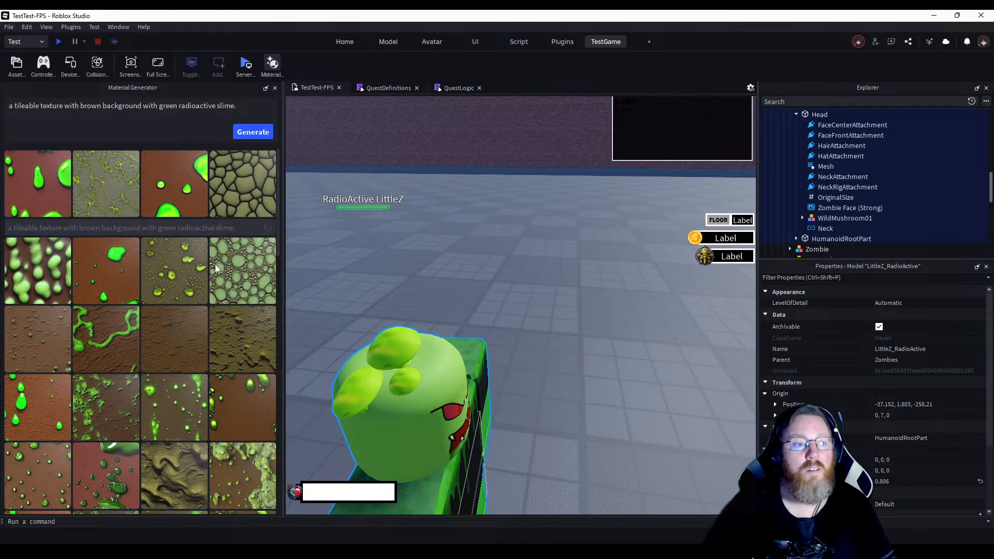
# Save the second material of the new batch with the Organic pattern and Grass as base material, and close the Material Generator.
pyautogui.click(123, 197)
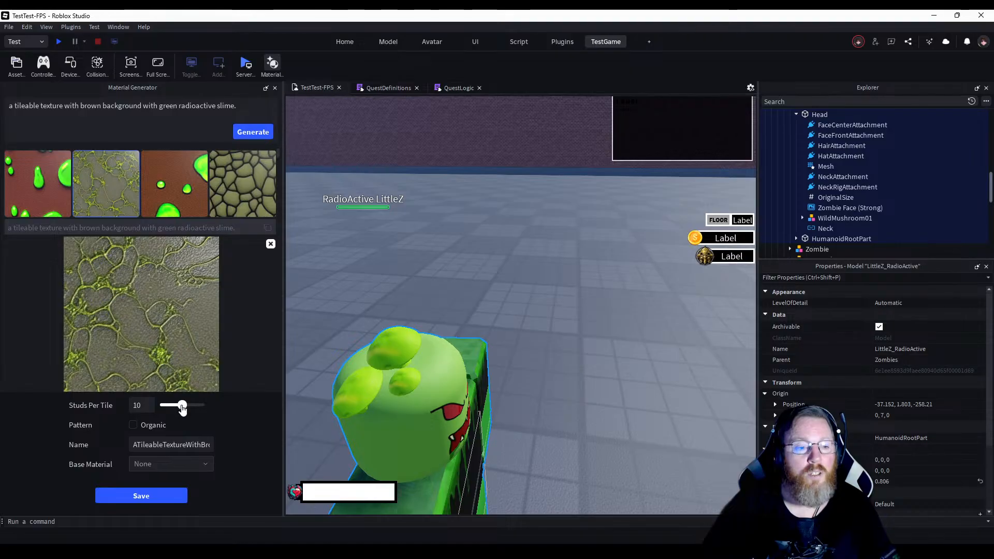
pyautogui.click(133, 425)
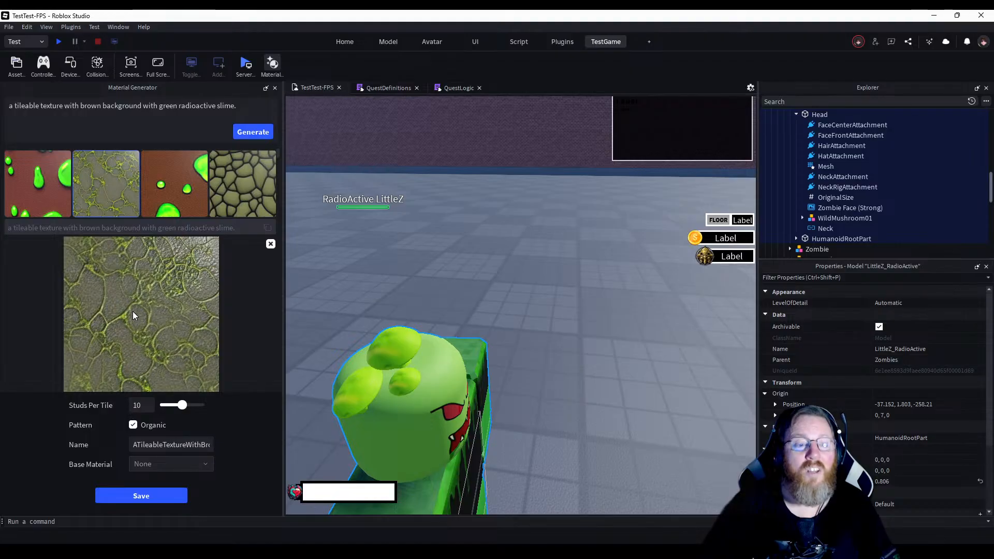
pyautogui.click(187, 463)
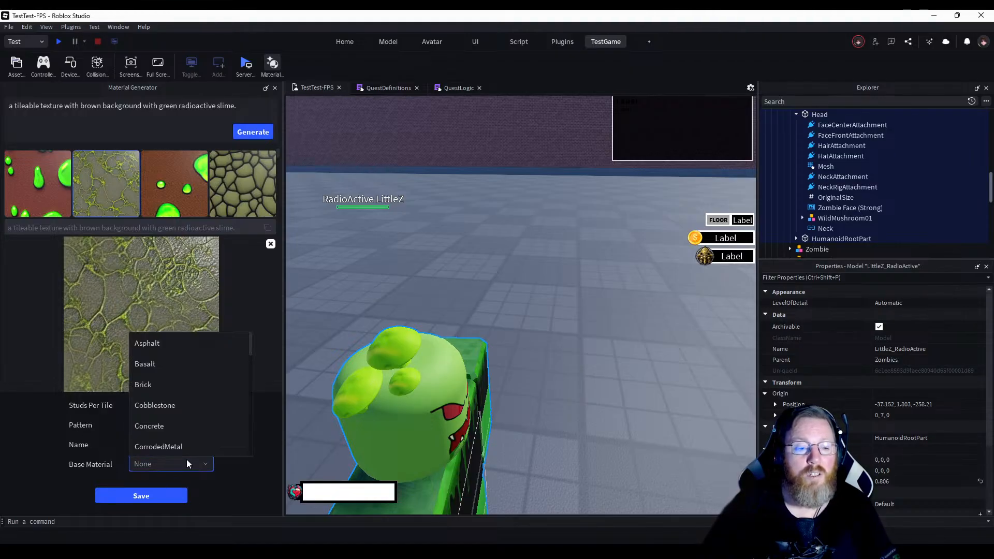
pyautogui.scroll(-4, 179, 392)
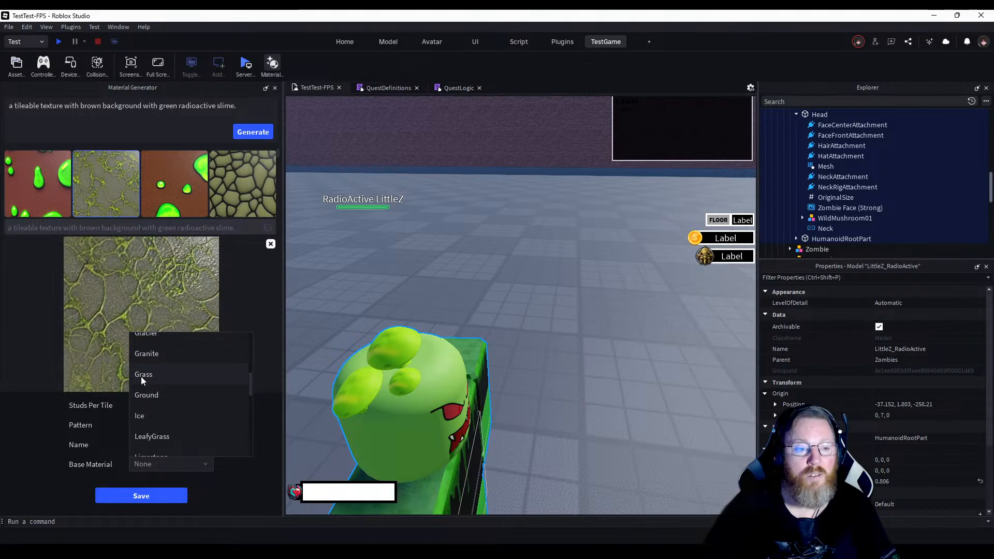
pyautogui.click(142, 375)
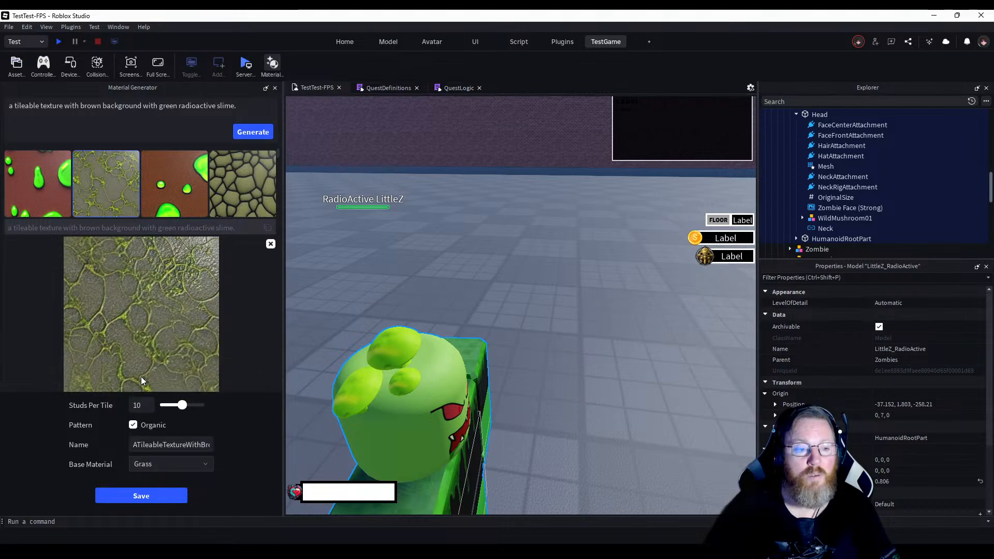
pyautogui.click(137, 496)
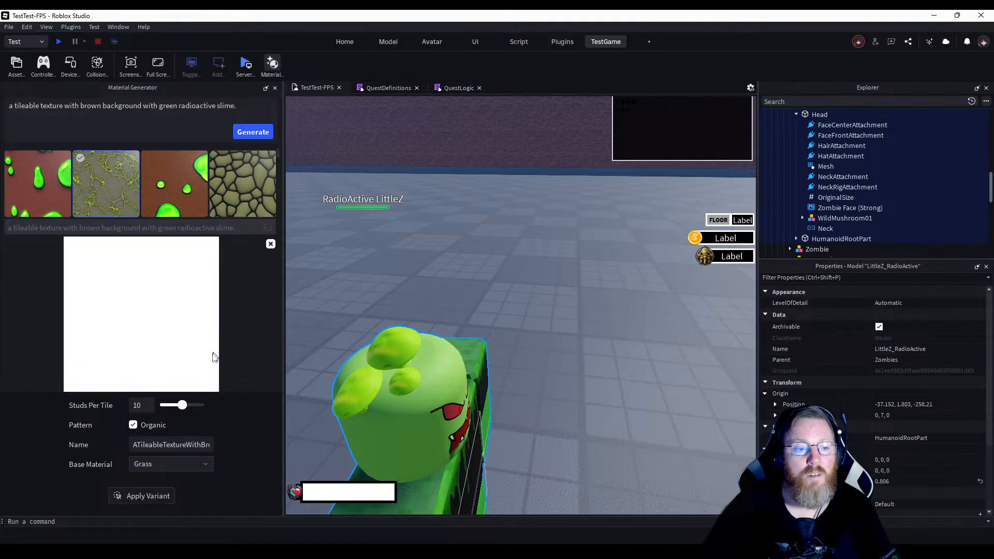
pyautogui.click(270, 244)
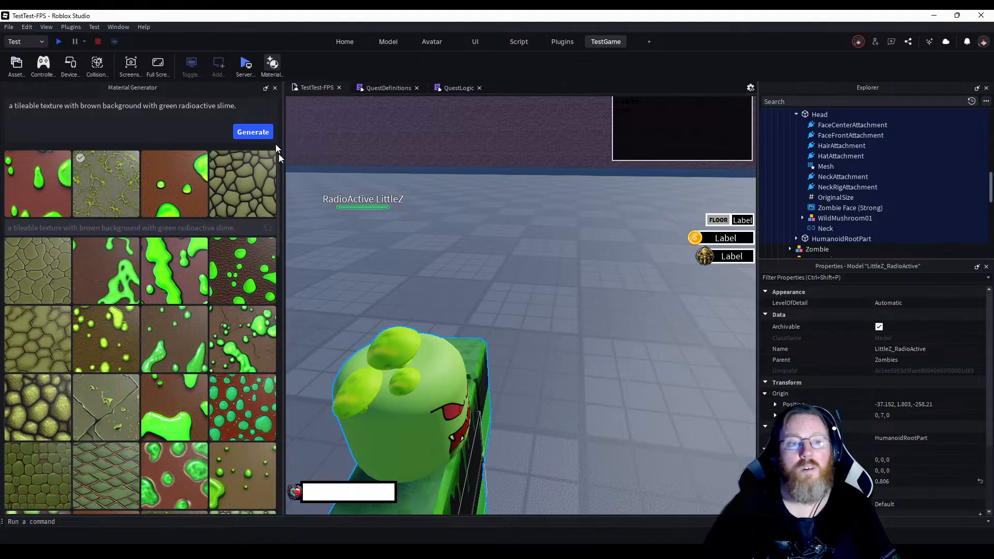
pyautogui.click(275, 88)
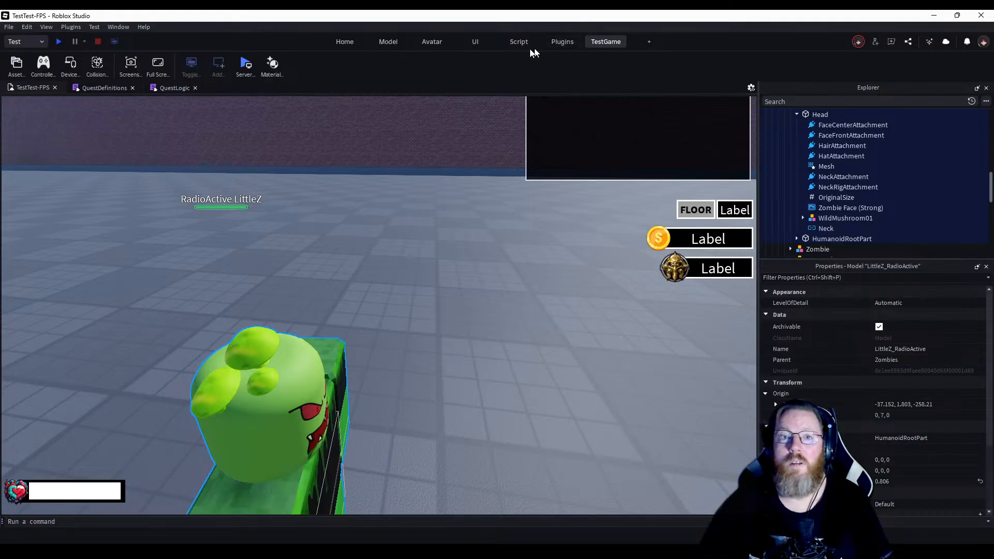
# Open the Material Manager from the material picker.
pyautogui.click(343, 41)
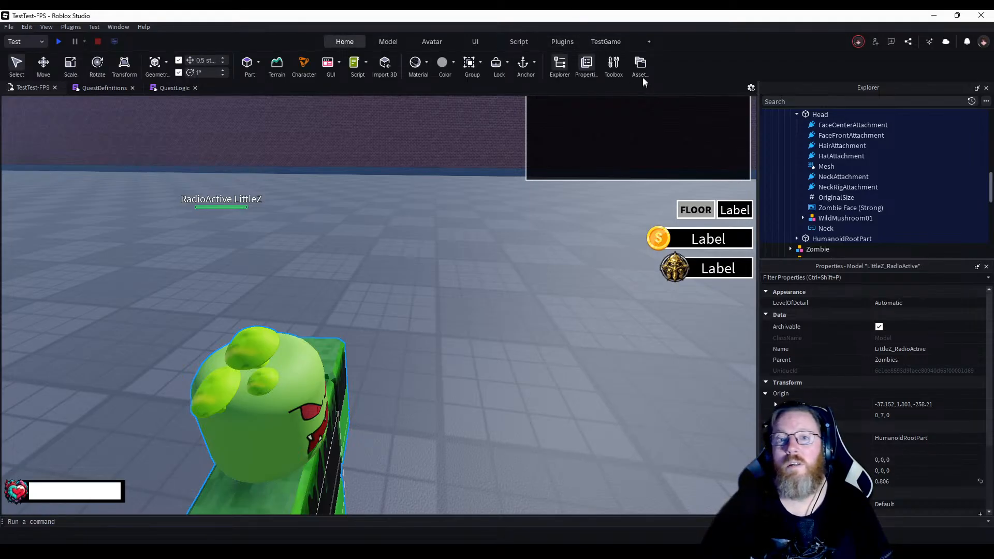
pyautogui.click(416, 70)
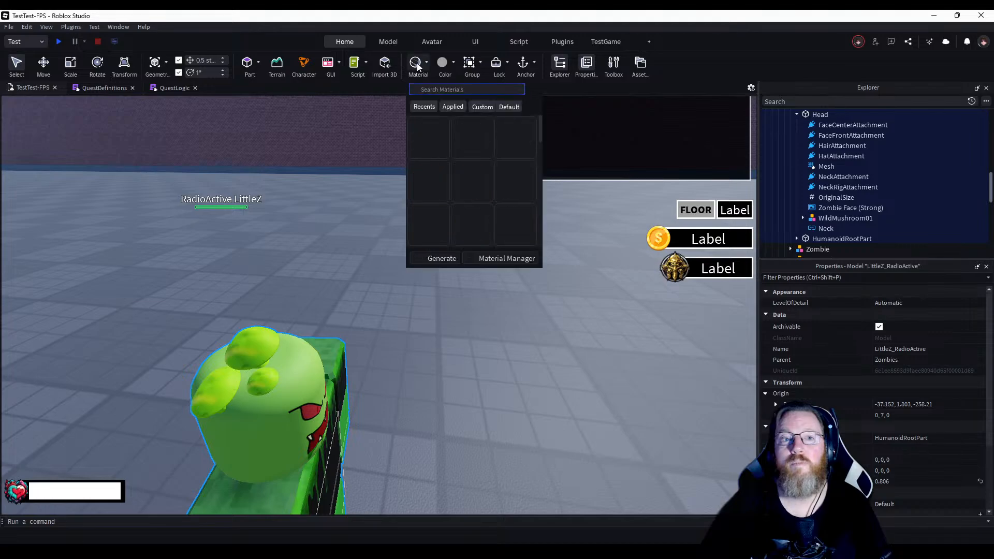
pyautogui.click(543, 134)
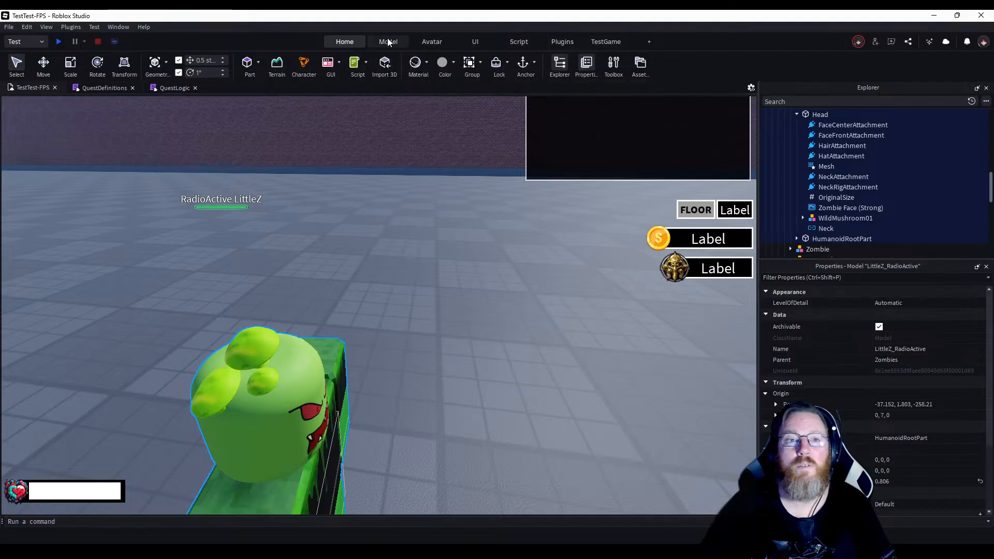
pyautogui.click(425, 61)
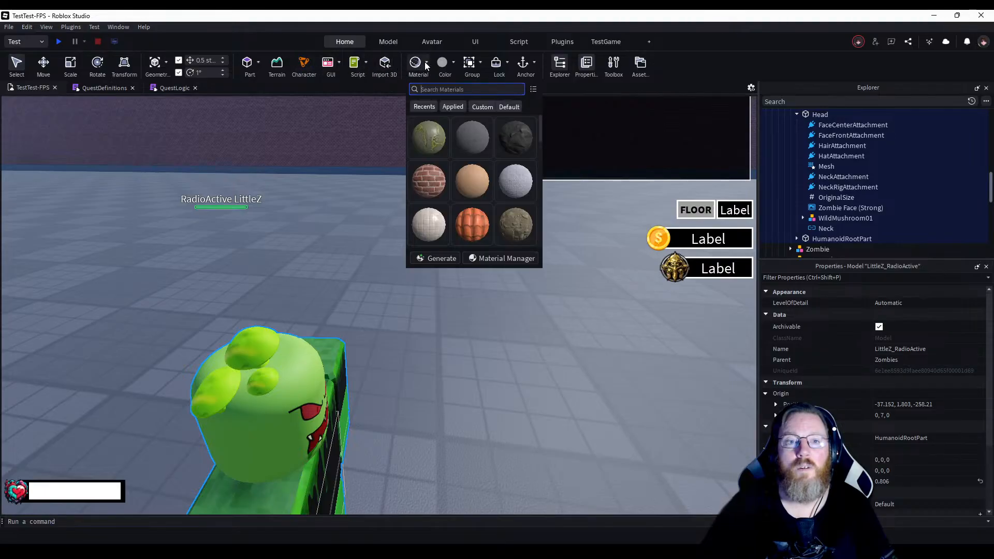
pyautogui.click(495, 259)
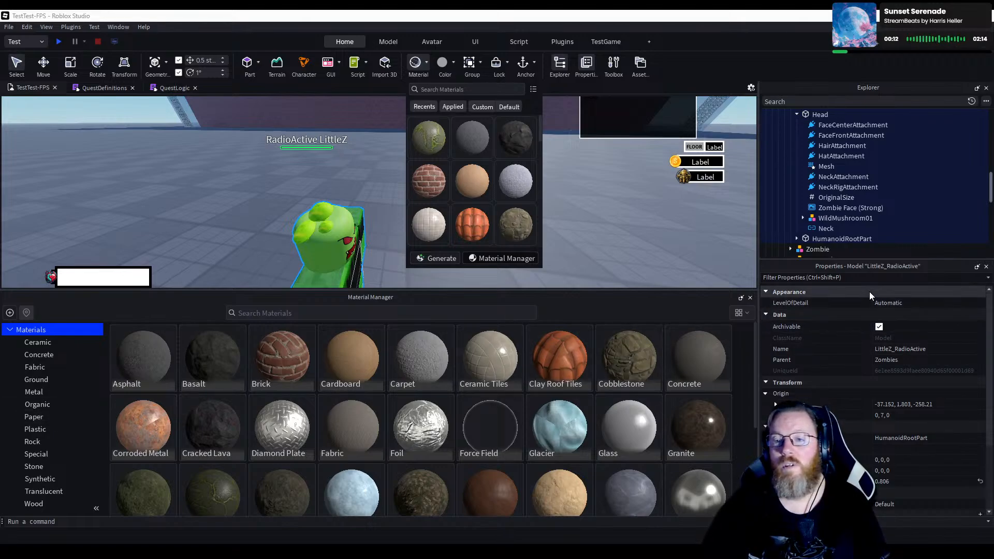
# Look through the Workspace Terrain's properties and its expanded MaterialColors list for the saved material.
pyautogui.scroll(10, 894, 173)
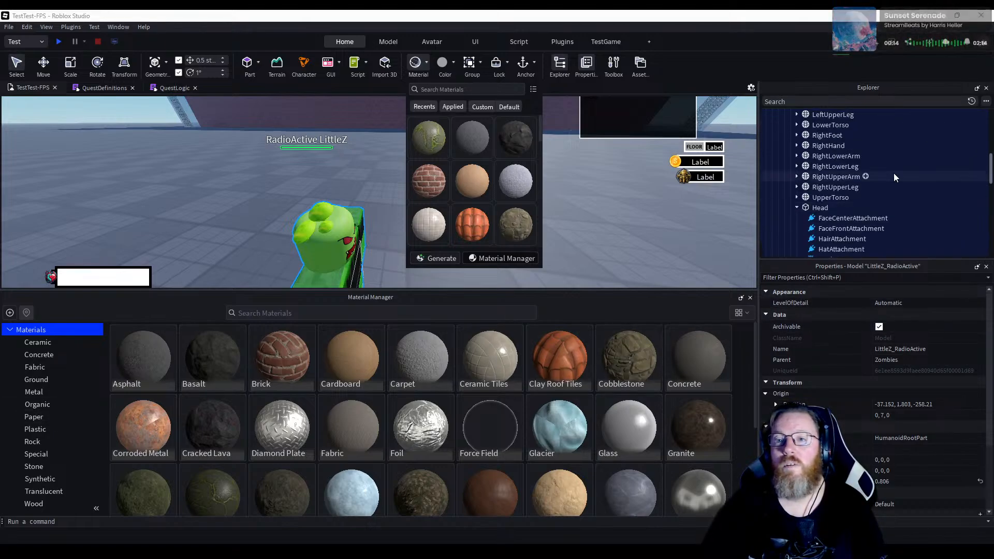
pyautogui.scroll(3, 894, 173)
pyautogui.click(789, 116)
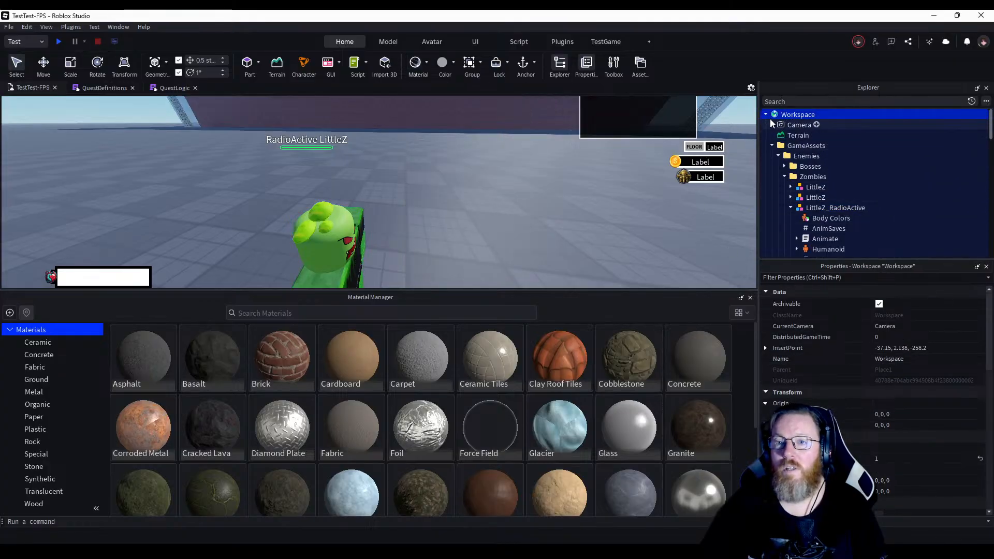
pyautogui.click(797, 136)
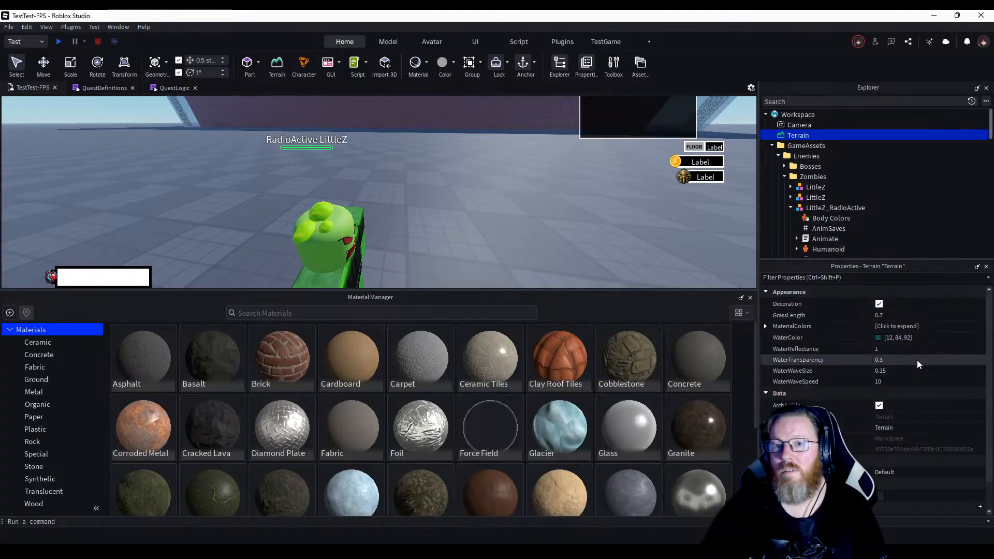
pyautogui.scroll(-1, 917, 361)
pyautogui.scroll(1, 917, 360)
pyautogui.scroll(-1, 917, 360)
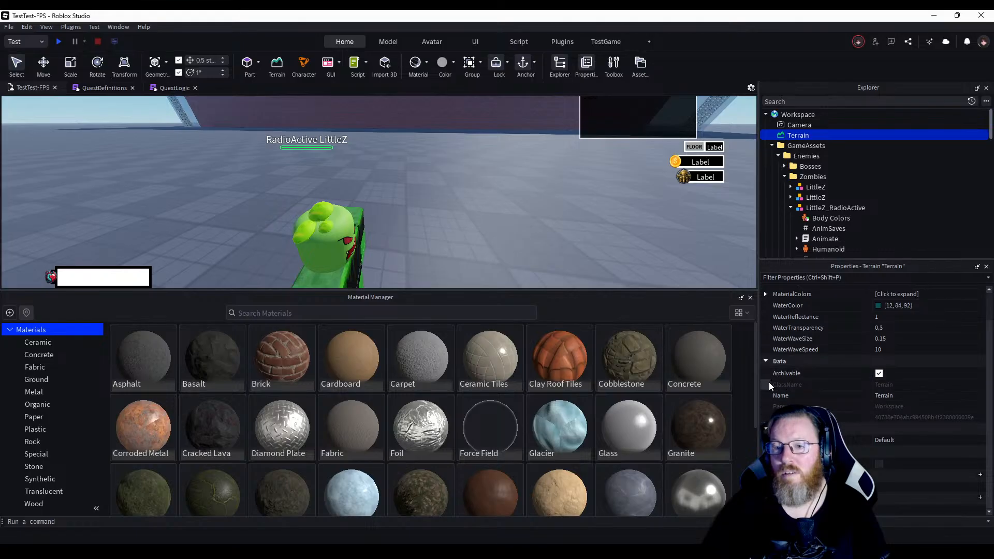
pyautogui.click(915, 295)
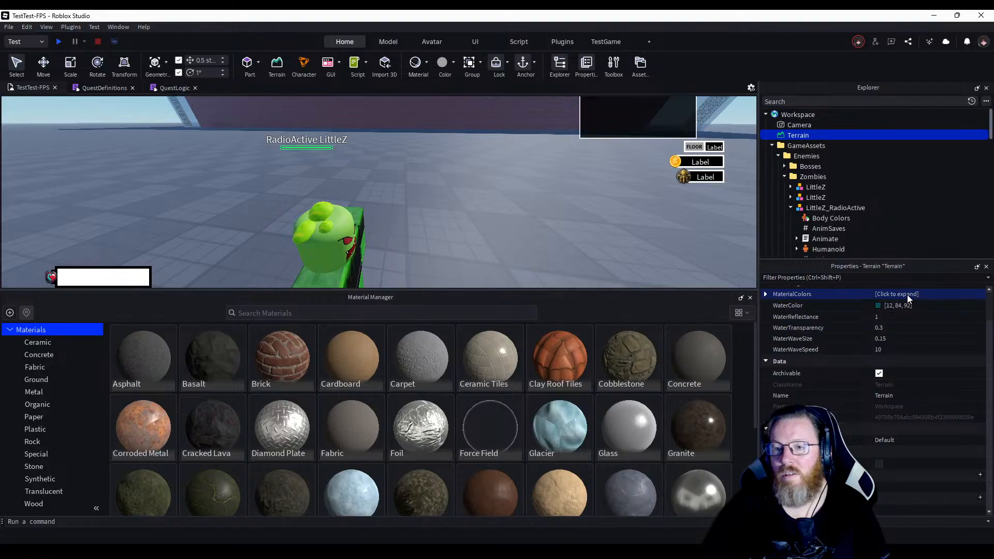
pyautogui.click(909, 294)
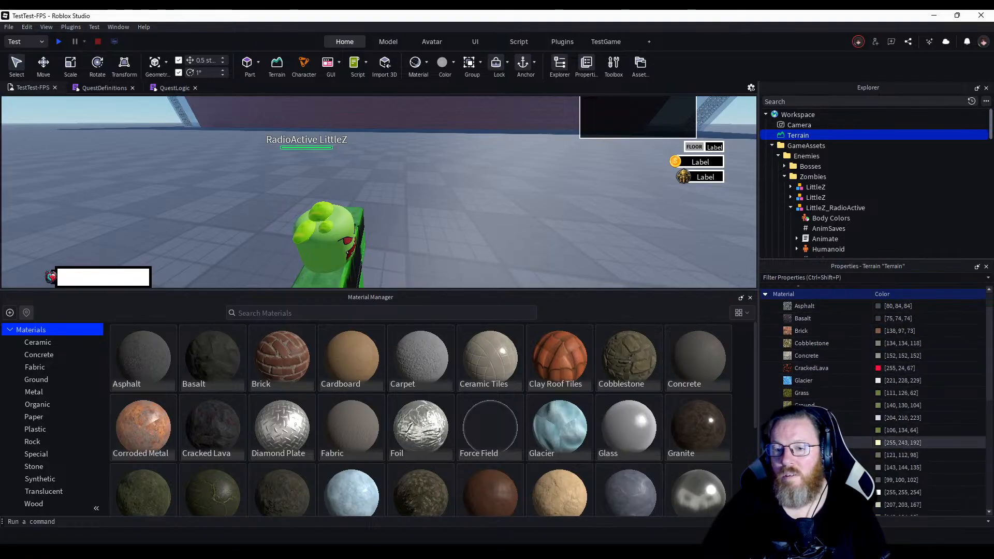
pyautogui.scroll(-3, 828, 445)
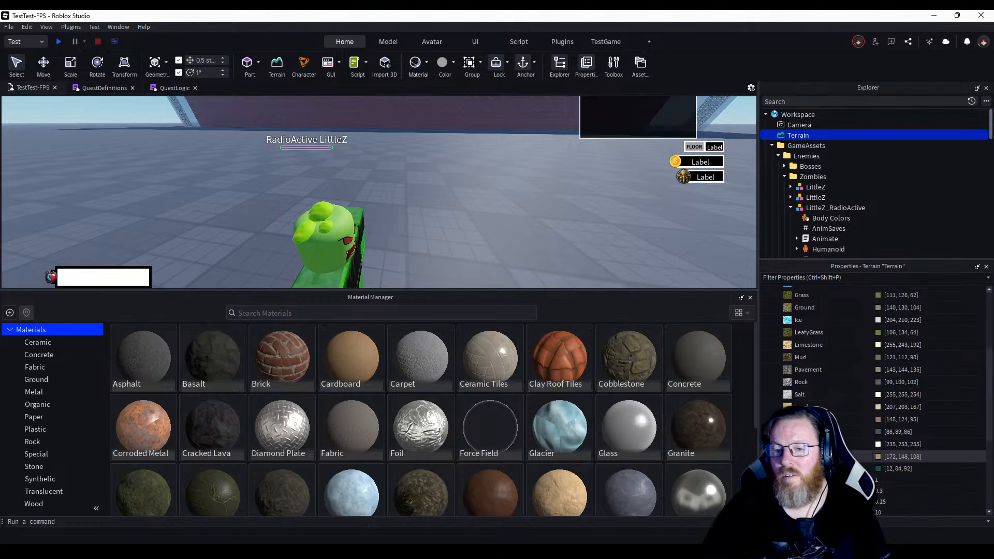
pyautogui.scroll(3, 829, 425)
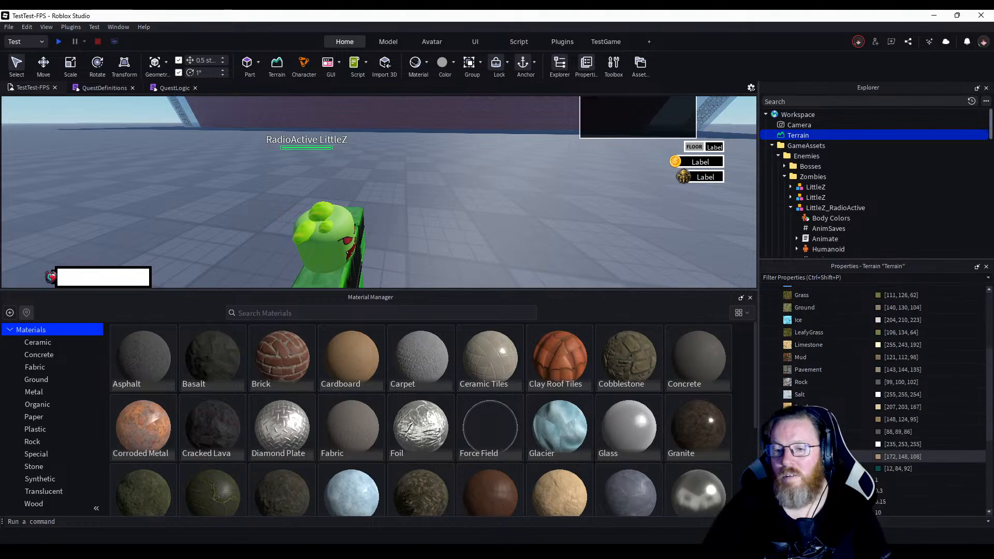
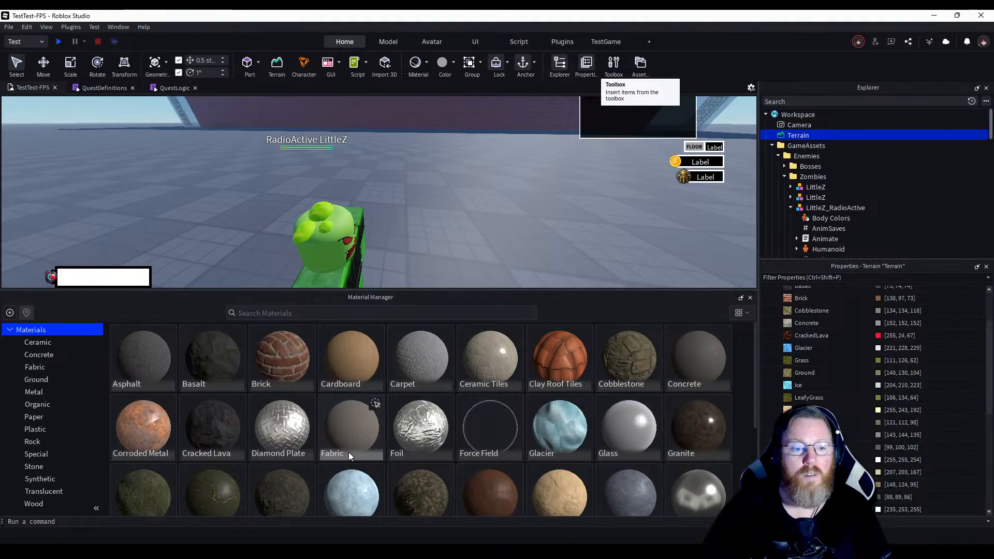
# Find the saved tileable slime material next to Grass in the Material Manager and show its details.
pyautogui.scroll(-2, 349, 452)
pyautogui.scroll(1, 349, 452)
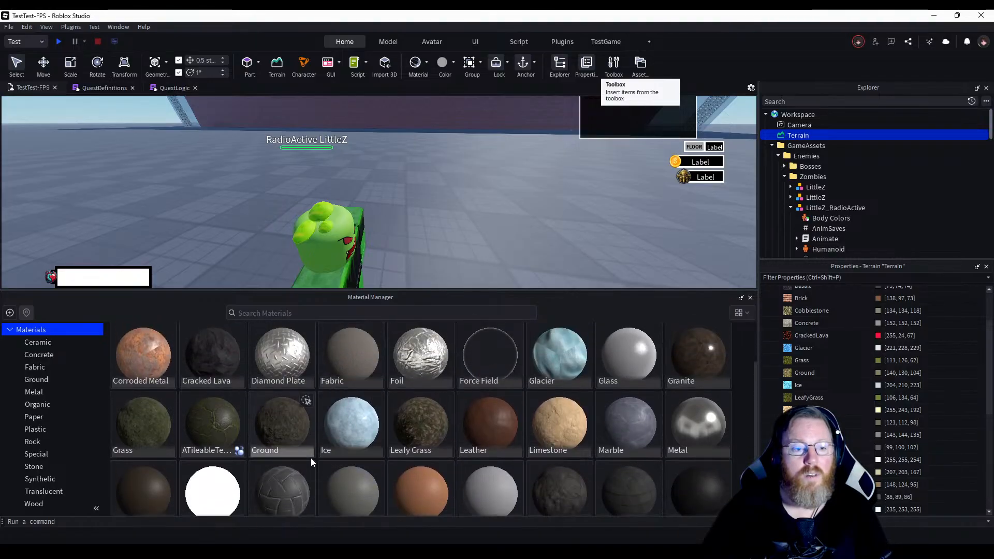
pyautogui.click(210, 435)
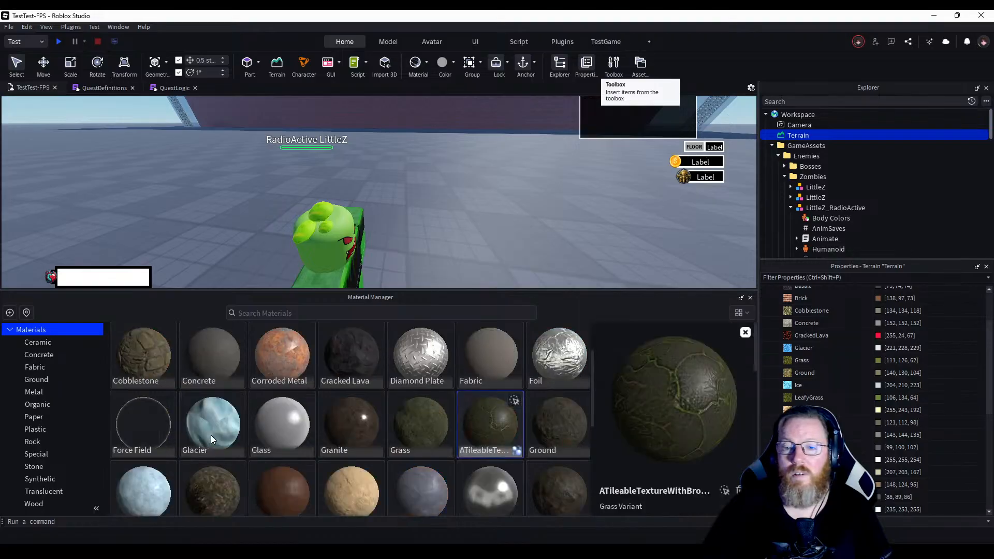
# Copy the Color texture map's asset ID from the selected slime Grass Variant in the Material Manager.
pyautogui.scroll(-2, 697, 461)
pyautogui.scroll(1, 696, 462)
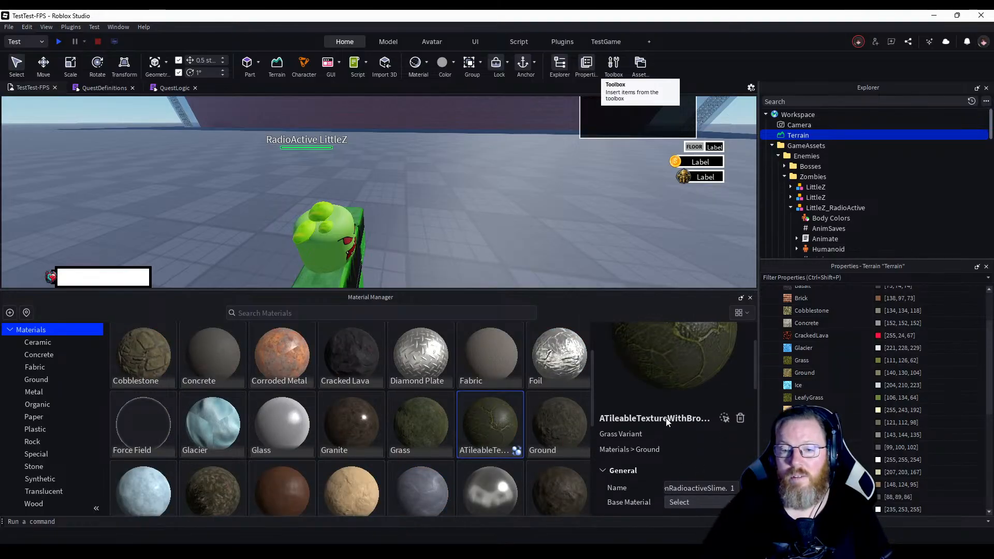
pyautogui.scroll(1, 673, 415)
pyautogui.scroll(-5, 673, 415)
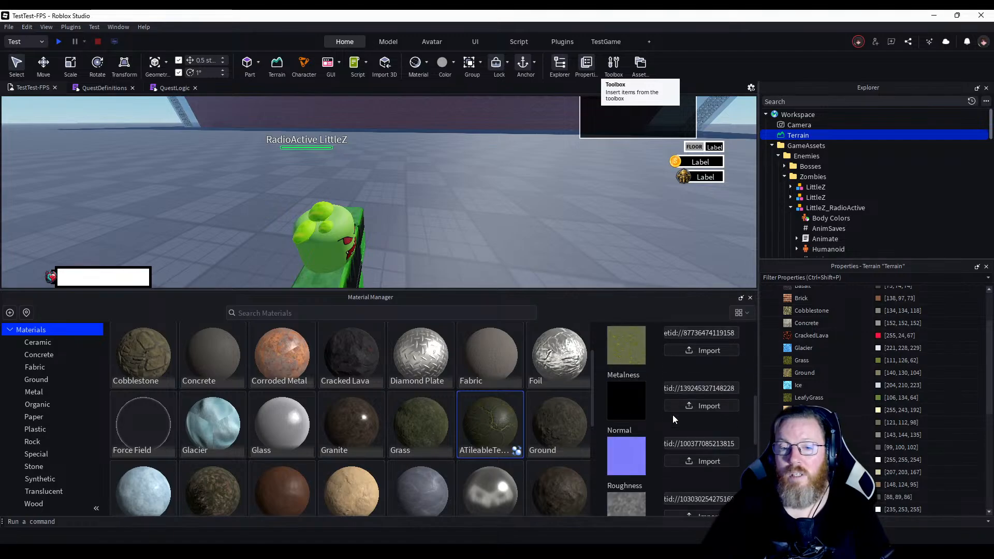
pyautogui.scroll(-4, 673, 415)
pyautogui.scroll(4, 672, 414)
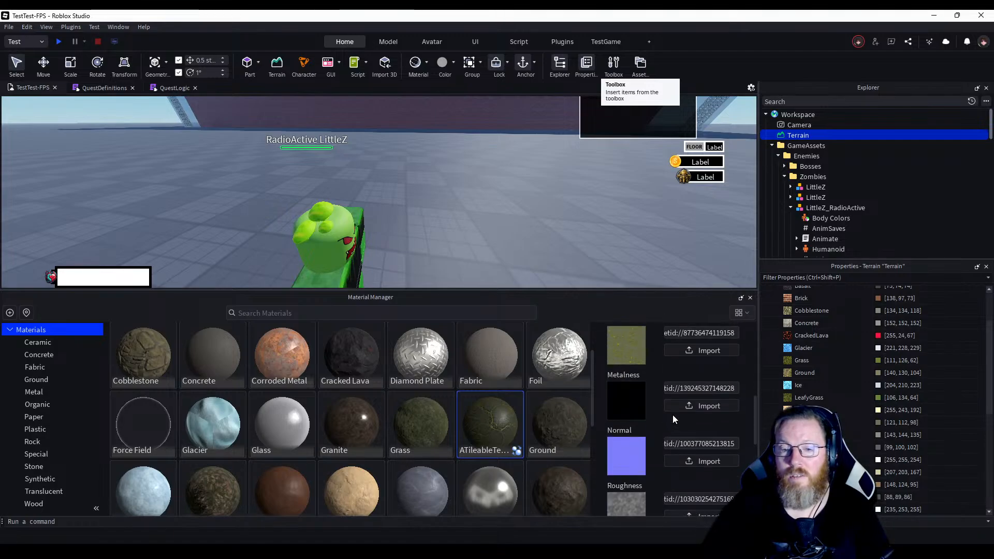
pyautogui.scroll(1, 672, 415)
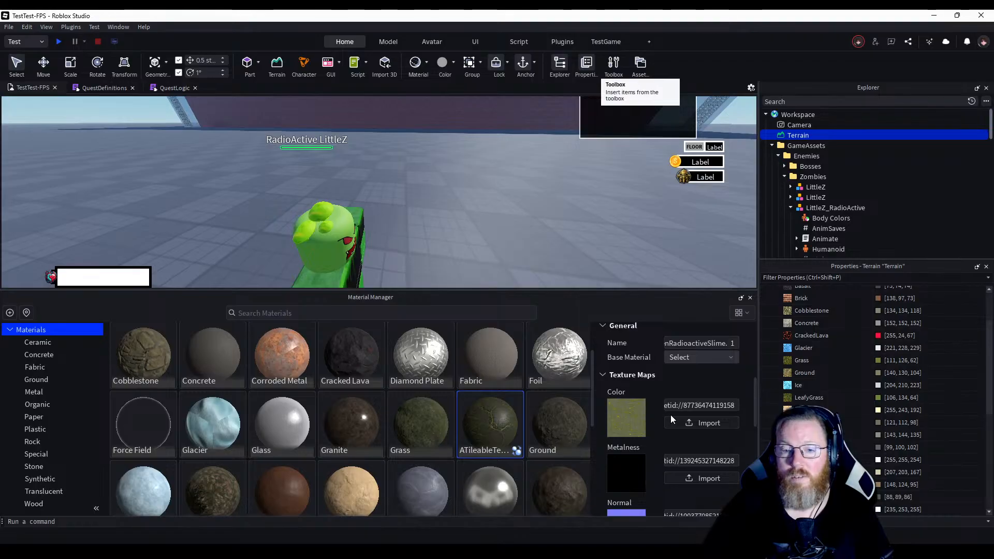
pyautogui.scroll(-3, 670, 415)
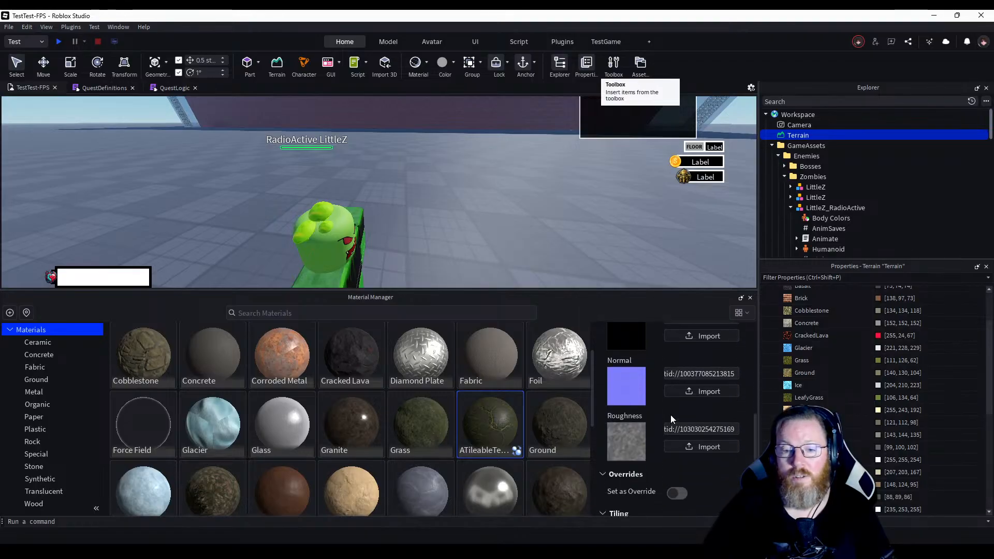
pyautogui.scroll(1, 670, 414)
pyautogui.scroll(2, 670, 414)
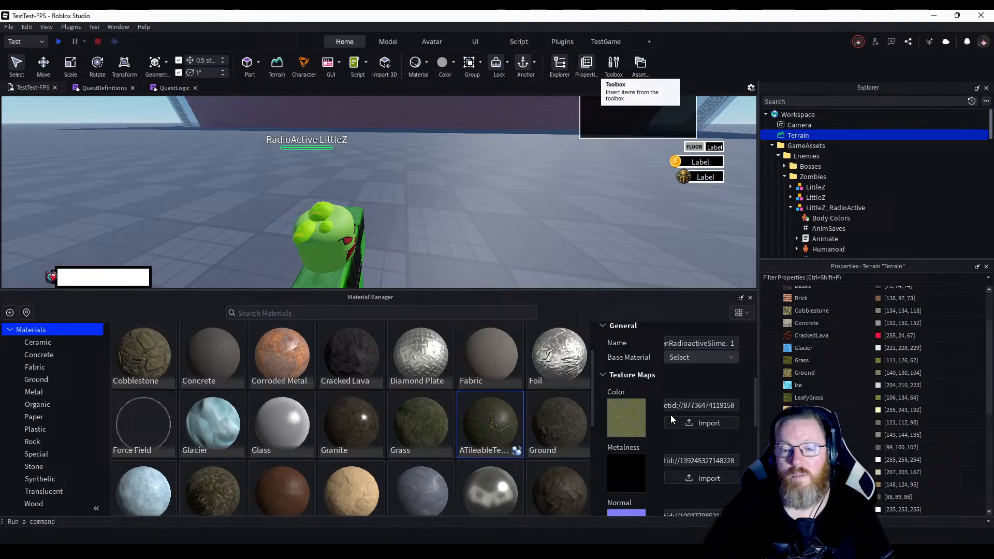
pyautogui.click(726, 406)
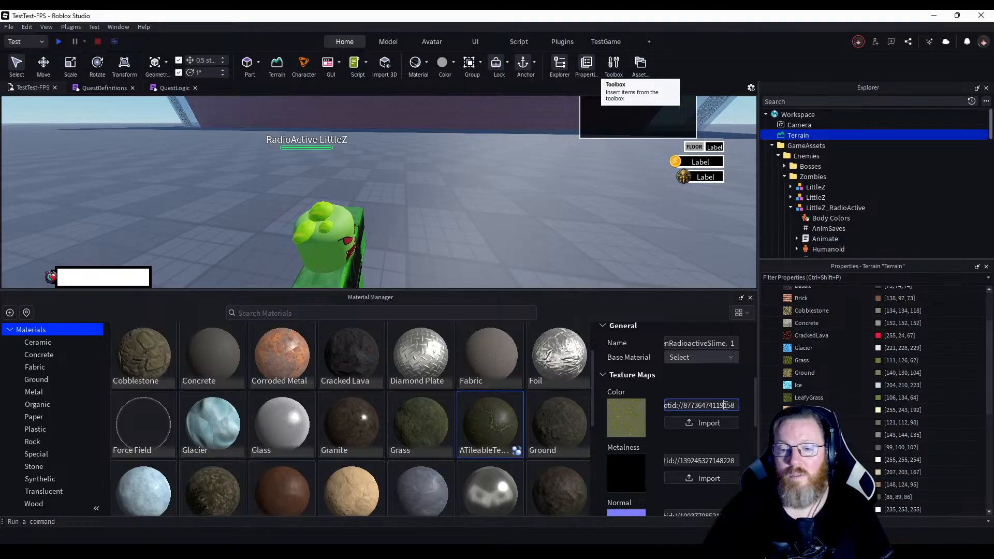
pyautogui.hotkey('ctrl', 'a')
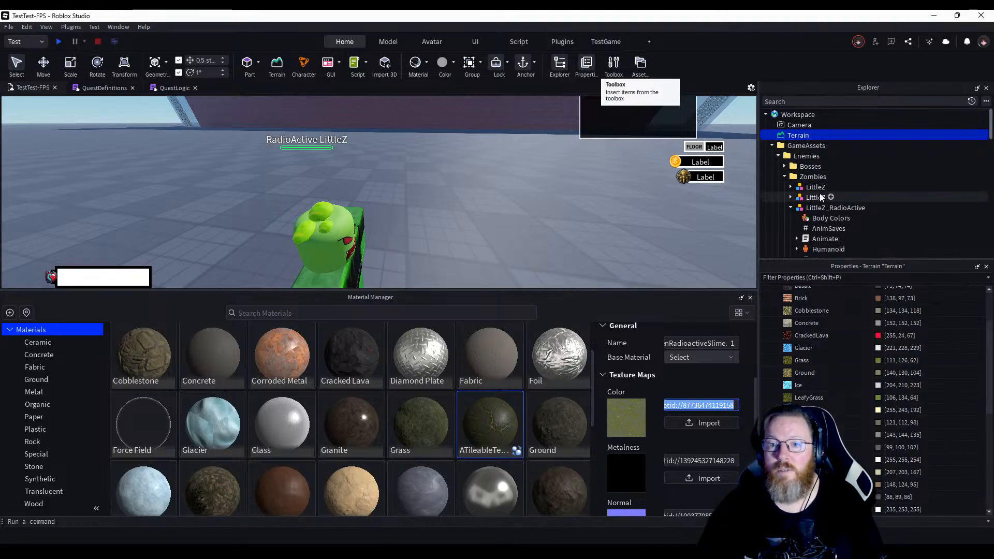
pyautogui.scroll(-3, 820, 196)
pyautogui.scroll(-1, 820, 197)
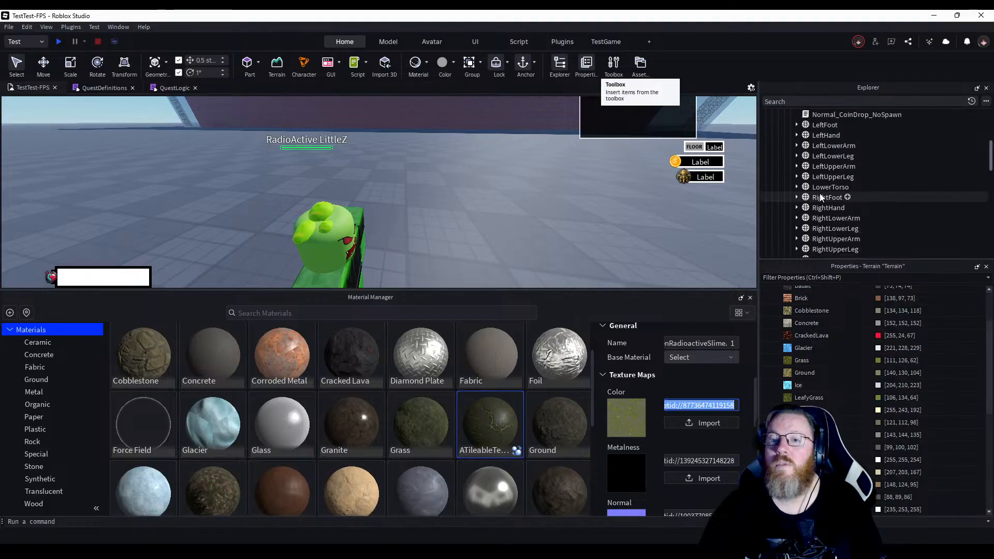
pyautogui.scroll(1, 820, 196)
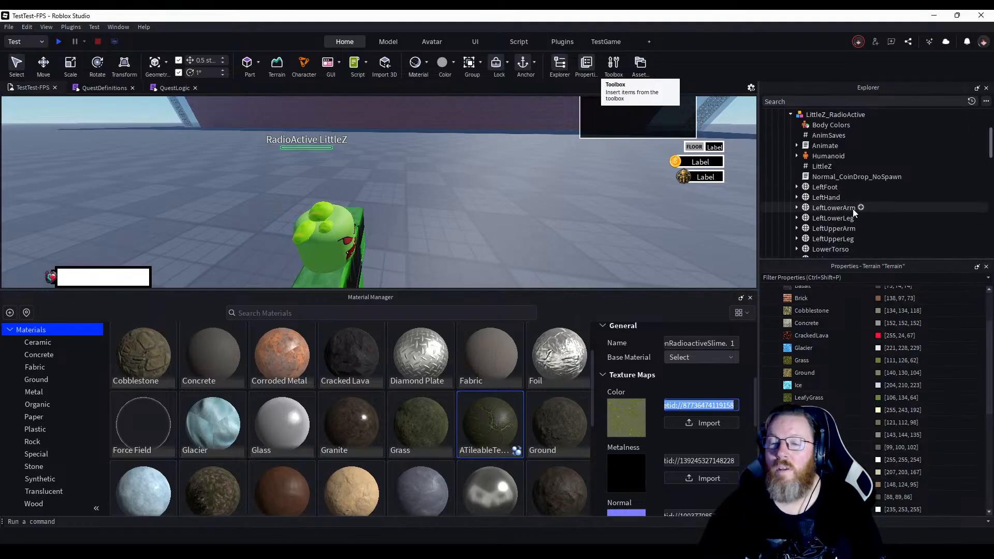
pyautogui.scroll(1, 857, 207)
pyautogui.scroll(-7, 857, 207)
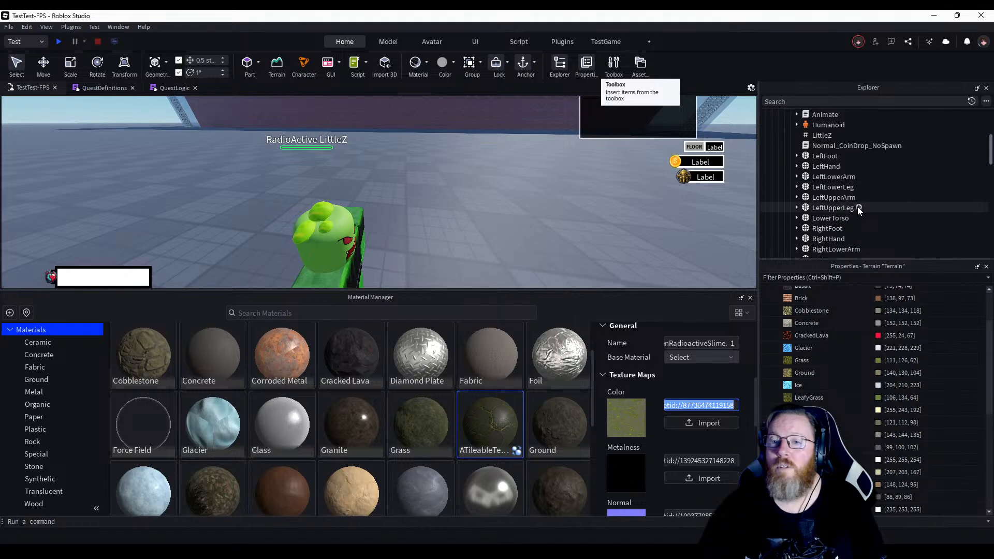
pyautogui.scroll(-2, 857, 206)
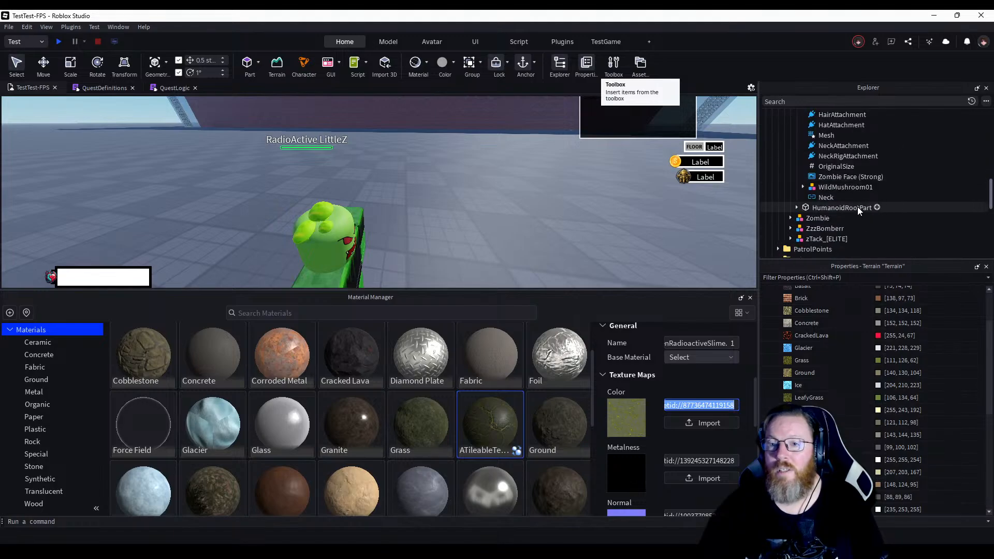
pyautogui.scroll(2, 858, 208)
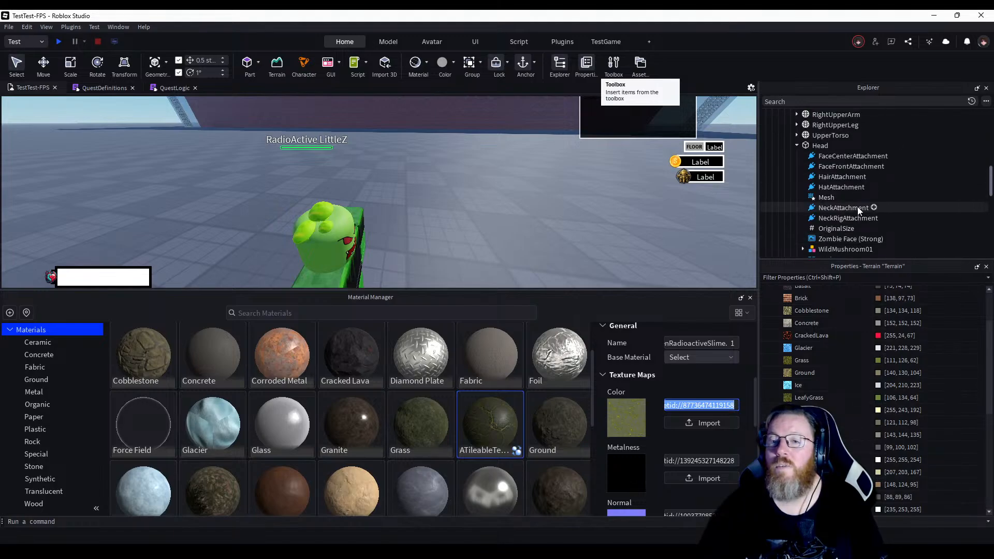
pyautogui.scroll(-2, 857, 207)
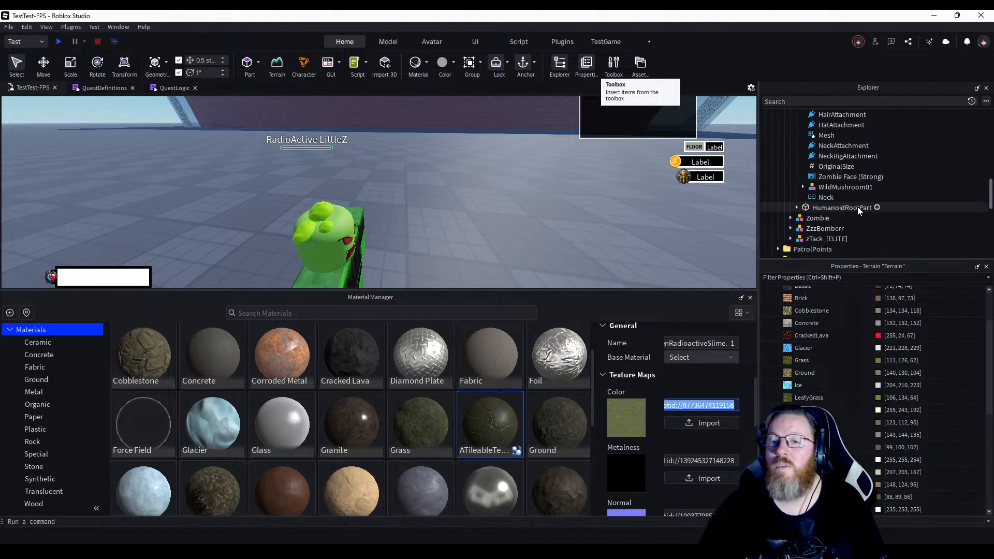
pyautogui.click(803, 187)
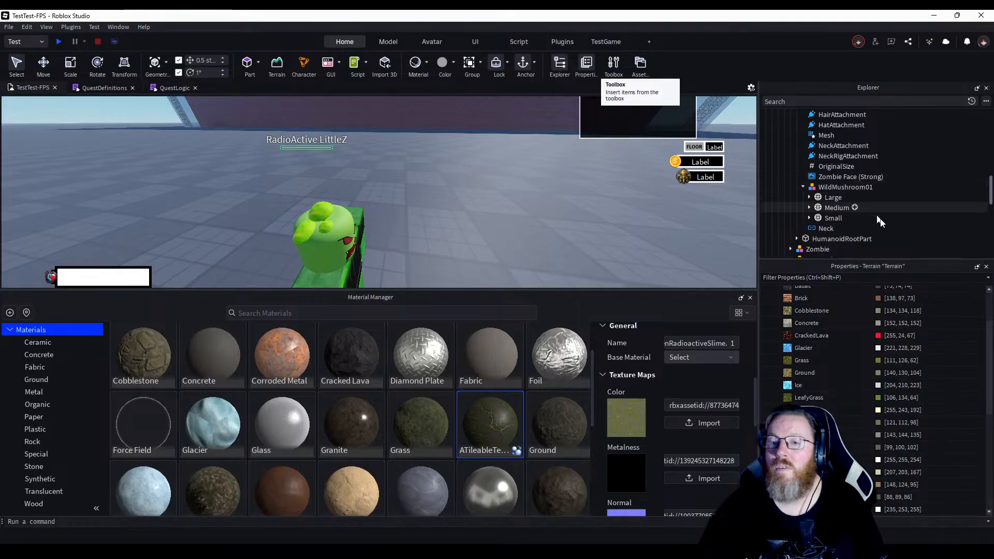
pyautogui.click(835, 200)
pyautogui.keyDown('ctrl'); pyautogui.click(835, 207); pyautogui.keyUp('ctrl')
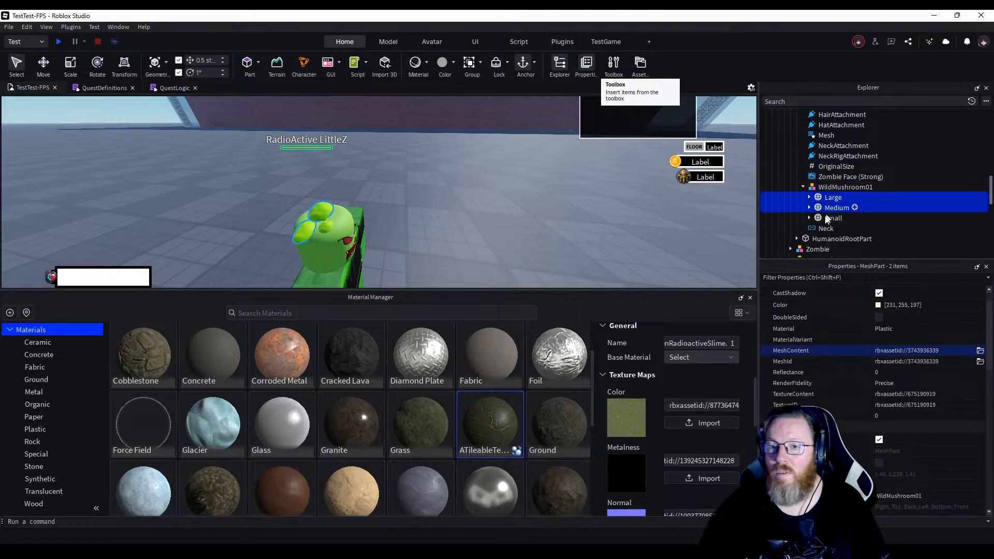
pyautogui.keyDown('ctrl'); pyautogui.click(825, 218); pyautogui.keyUp('ctrl')
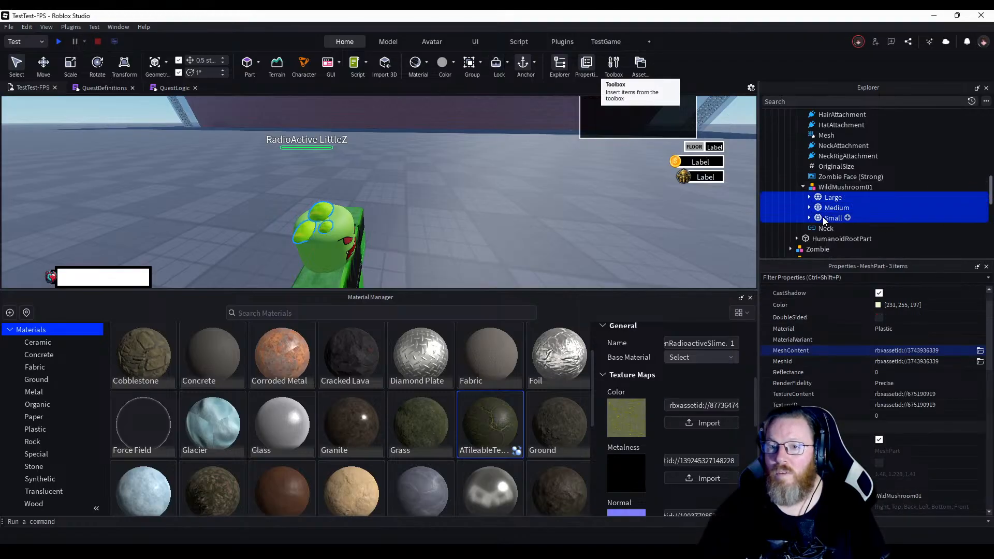
pyautogui.click(949, 409)
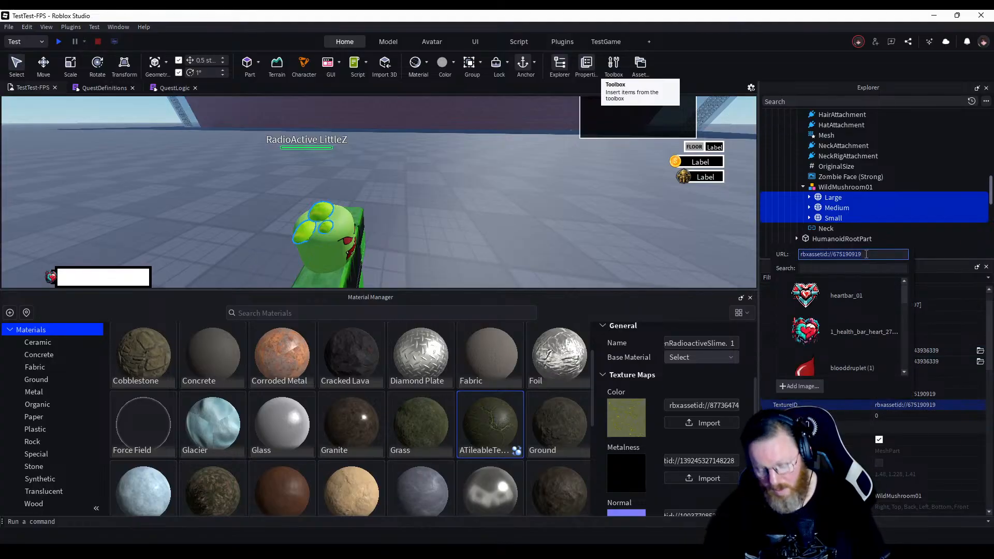
pyautogui.hotkey('ctrl', 'v')
pyautogui.press('Return')
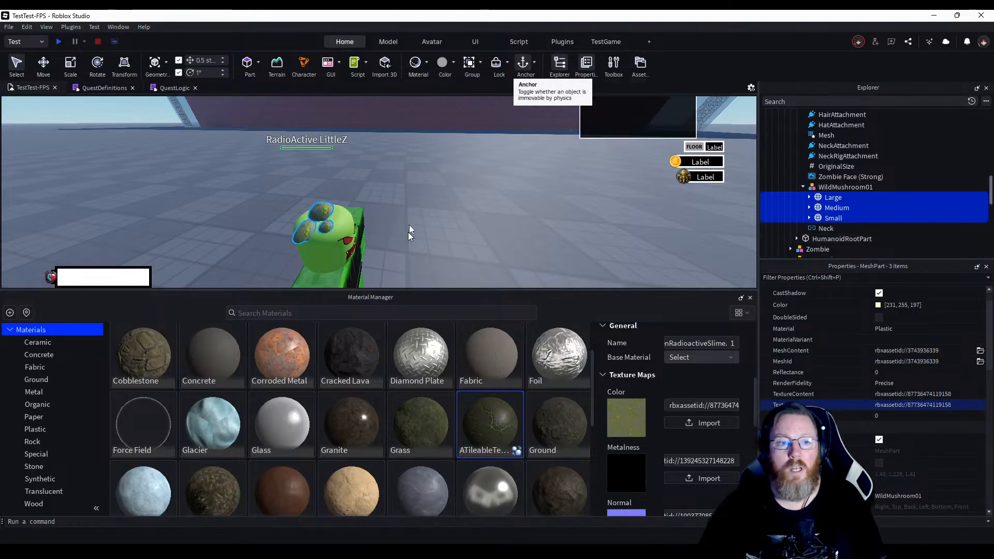
# Close the Material Manager and examine the retextured mushrooms on the zombie's head from several angles and distances.
pyautogui.click(751, 298)
pyautogui.click(455, 371)
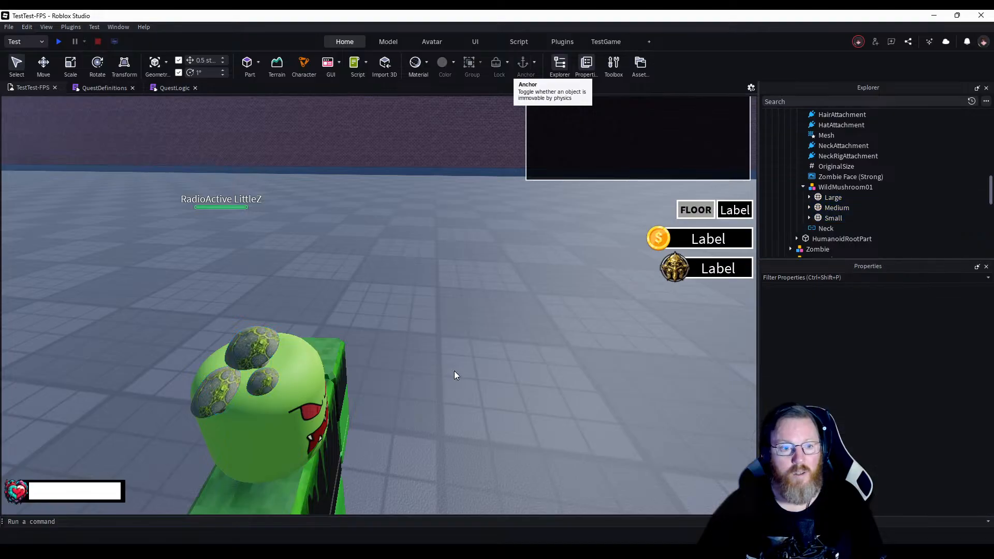
pyautogui.moveTo(438, 369); pyautogui.dragTo(438, 369, button='right')
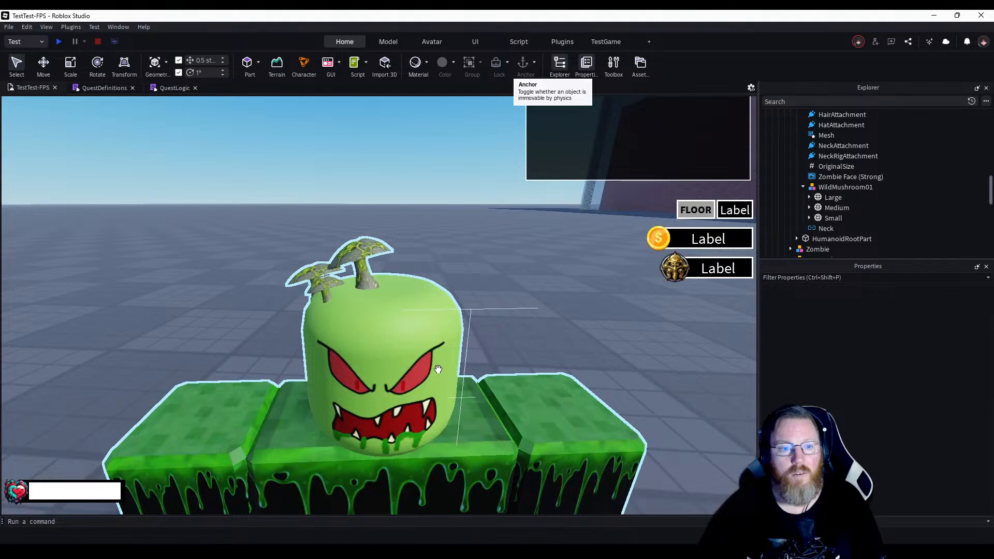
pyautogui.scroll(-5, 437, 369)
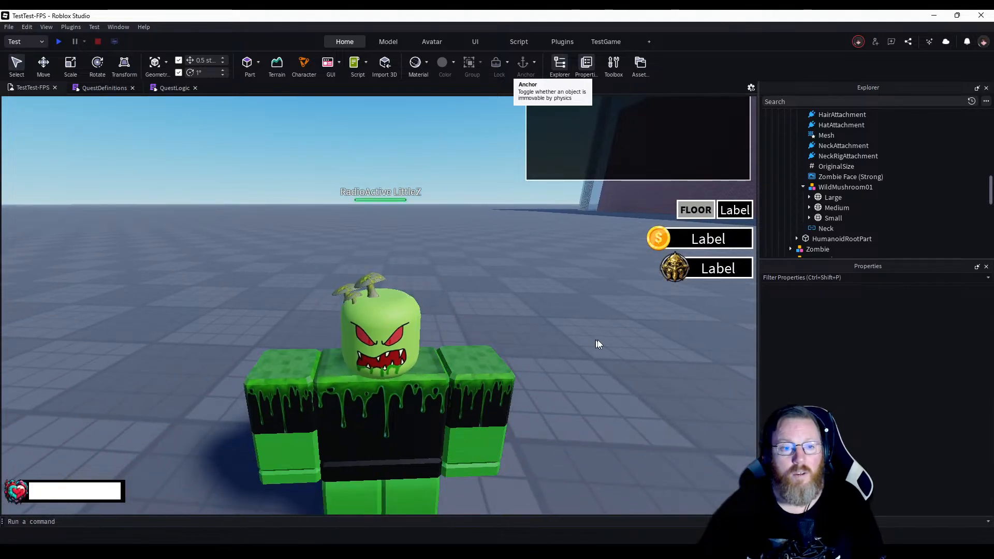
pyautogui.moveTo(575, 377); pyautogui.dragTo(574, 378, button='right')
pyautogui.scroll(-3, 575, 378)
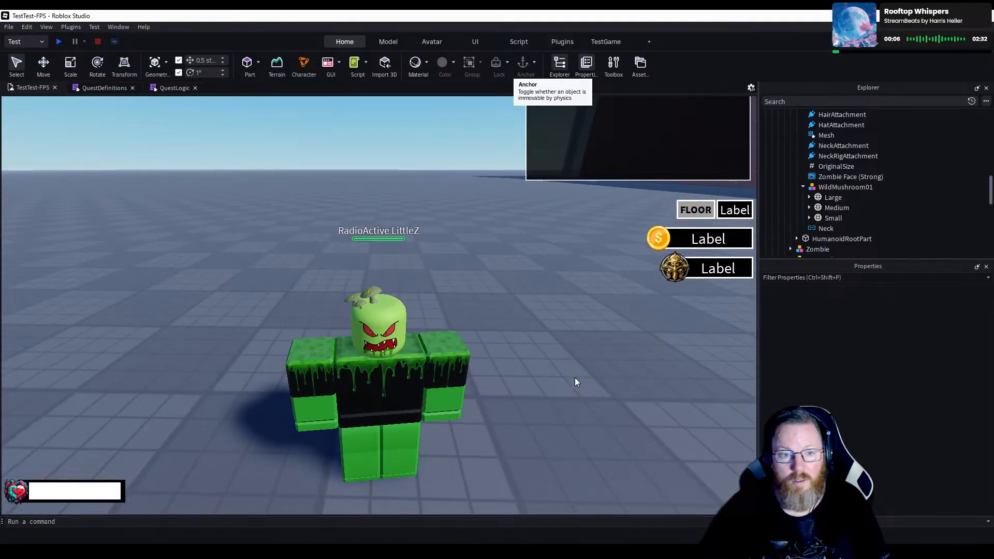
pyautogui.scroll(5, 575, 378)
pyautogui.scroll(-3, 574, 378)
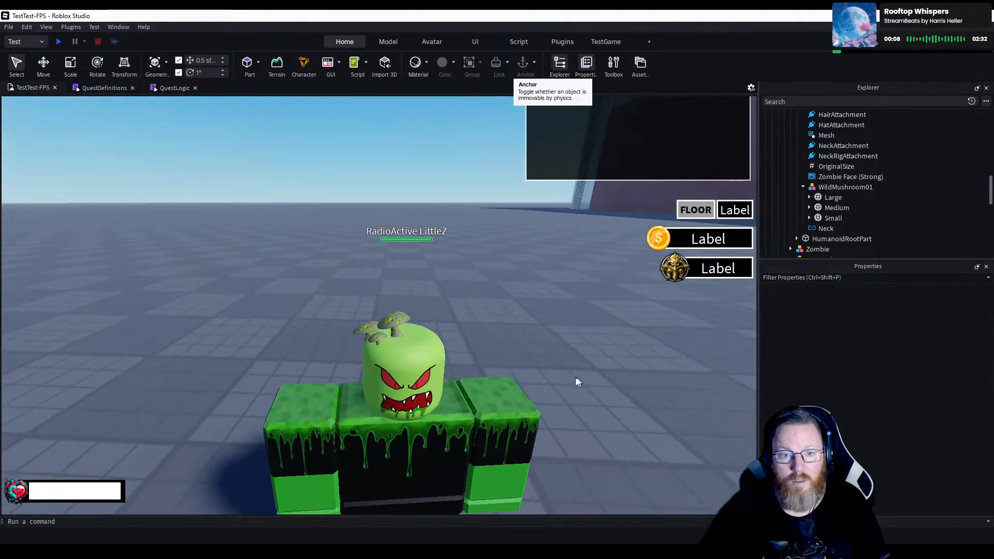
pyautogui.scroll(5, 575, 378)
pyautogui.scroll(-5, 575, 378)
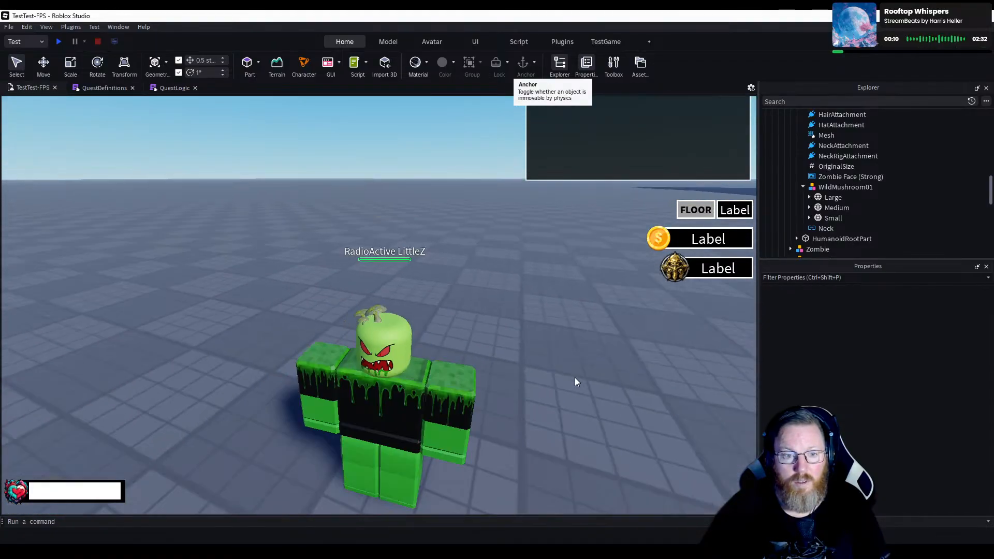
pyautogui.moveTo(575, 378); pyautogui.dragTo(575, 377, button='right')
pyautogui.scroll(4, 575, 378)
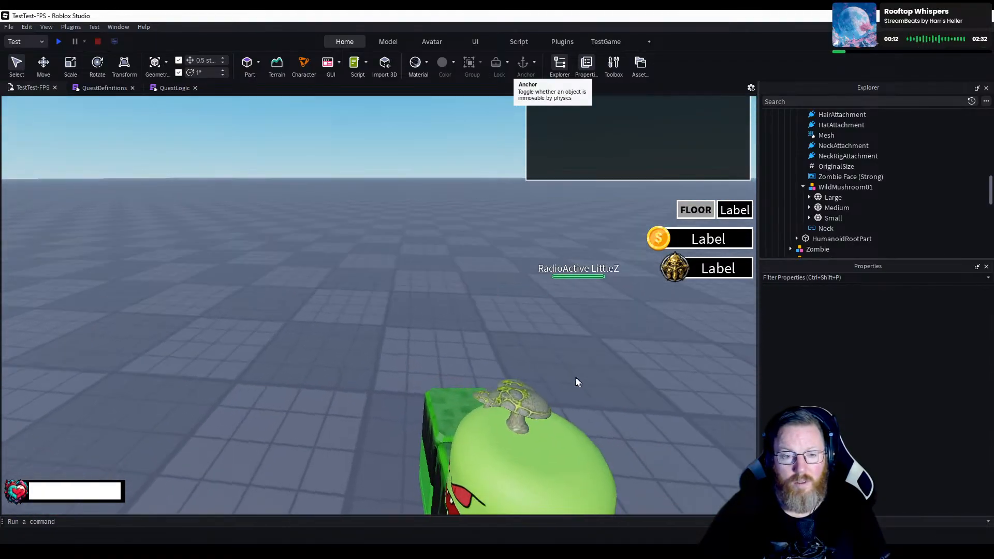
pyautogui.scroll(-3, 575, 378)
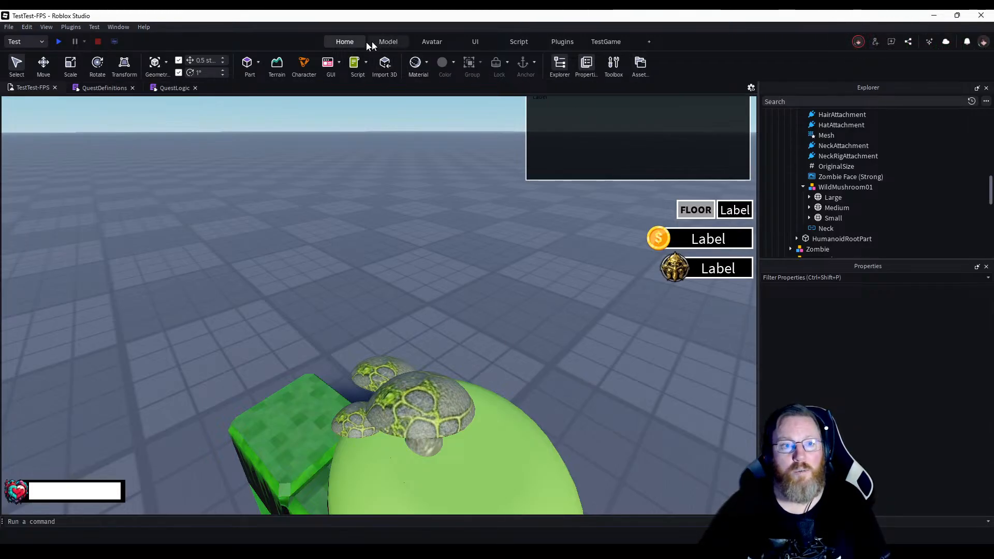
# Generate two batches of materials from the prompt "a tileable texture with brown background with green glowing radioactive slime." in the Material Generator.
pyautogui.click(609, 41)
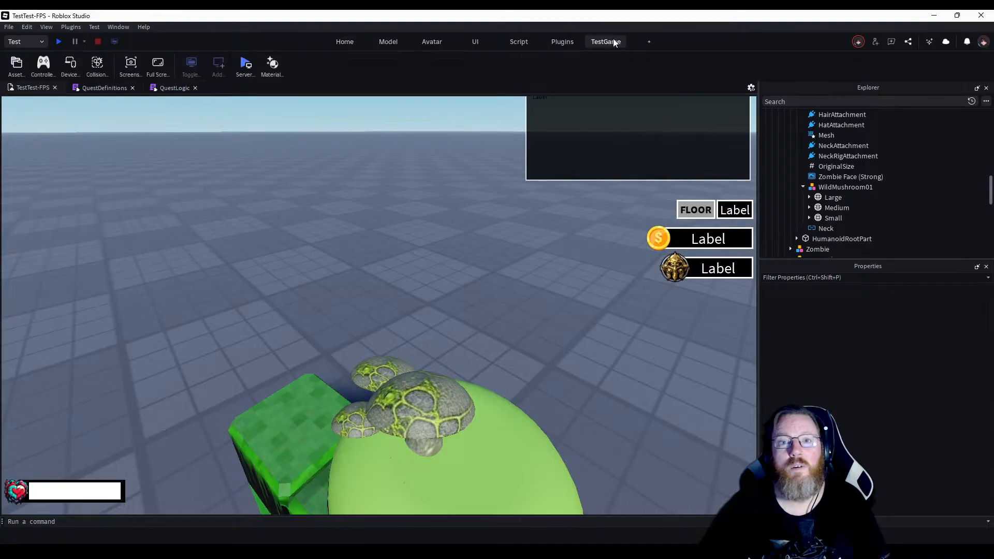
pyautogui.click(272, 64)
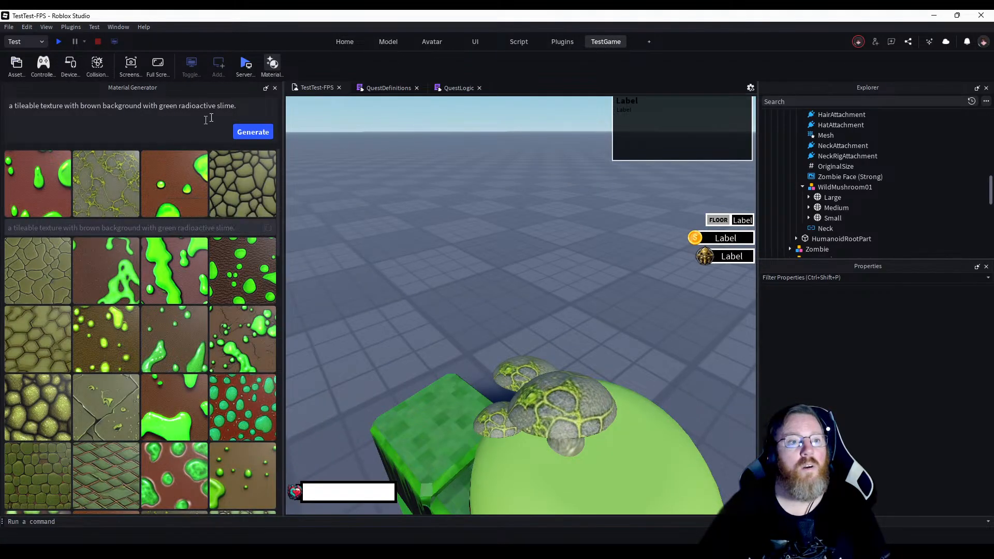
pyautogui.click(179, 106)
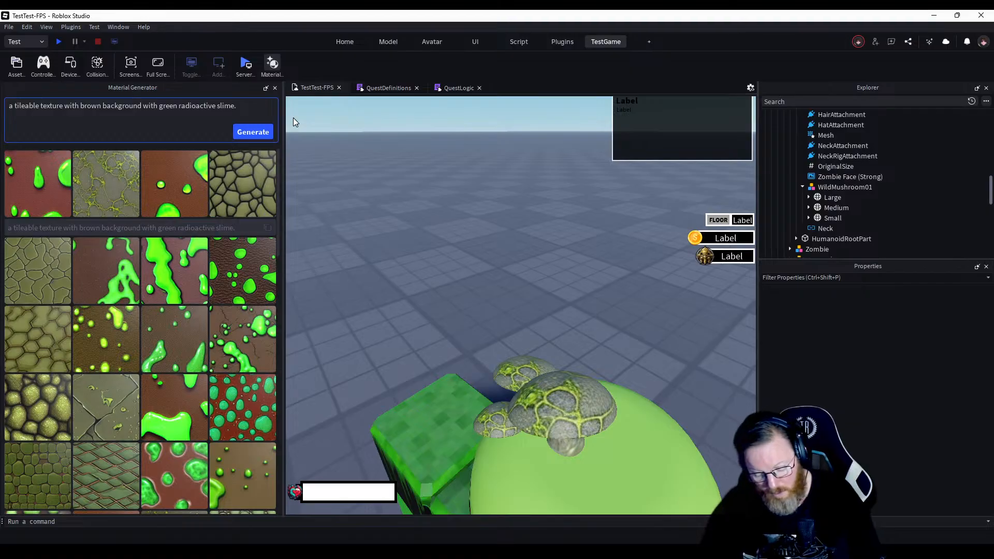
pyautogui.write('glowing')
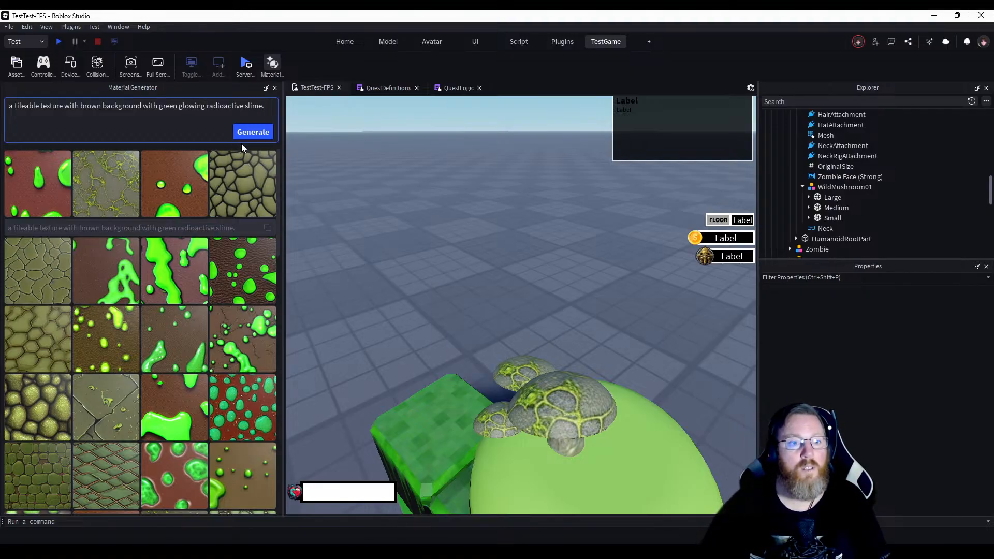
pyautogui.click(251, 133)
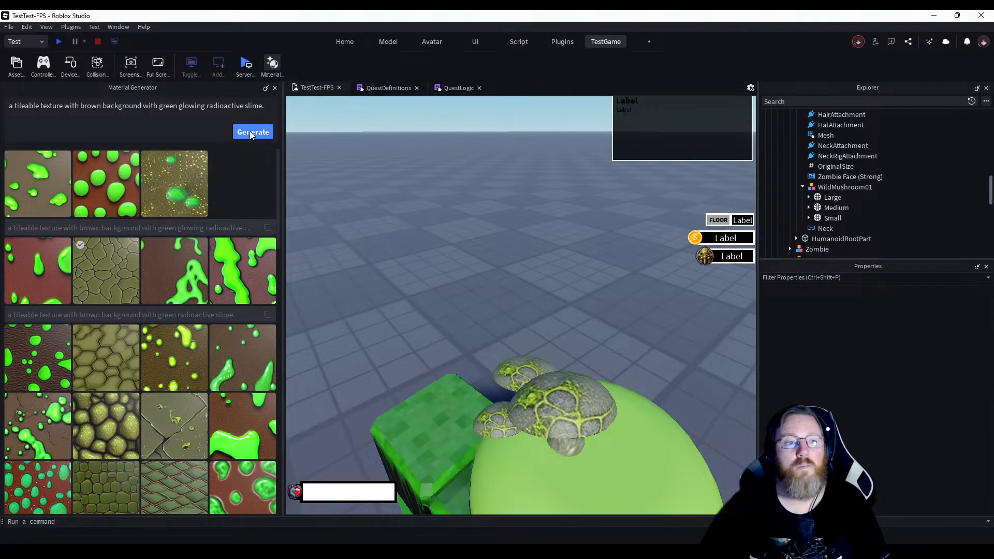
pyautogui.click(249, 131)
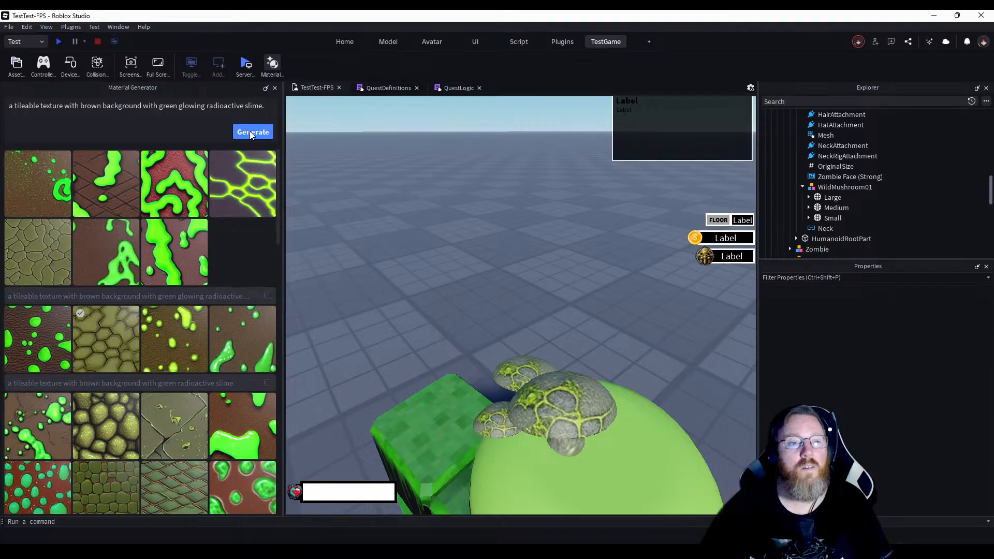
# Preview the generated dark material with a glowing green vein network, test its Organic pattern, and set Studs Per Tile to 5.9.
pyautogui.click(257, 197)
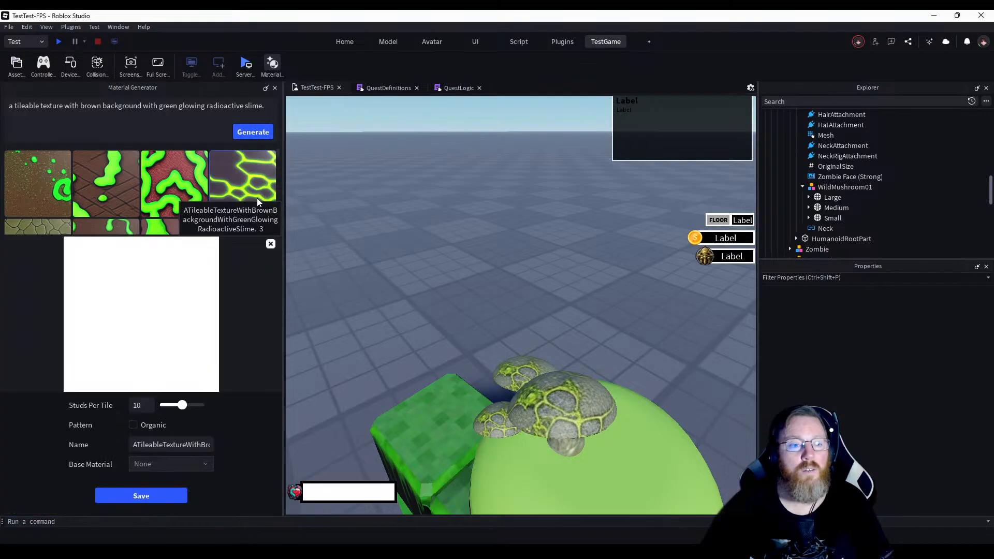
pyautogui.click(133, 425)
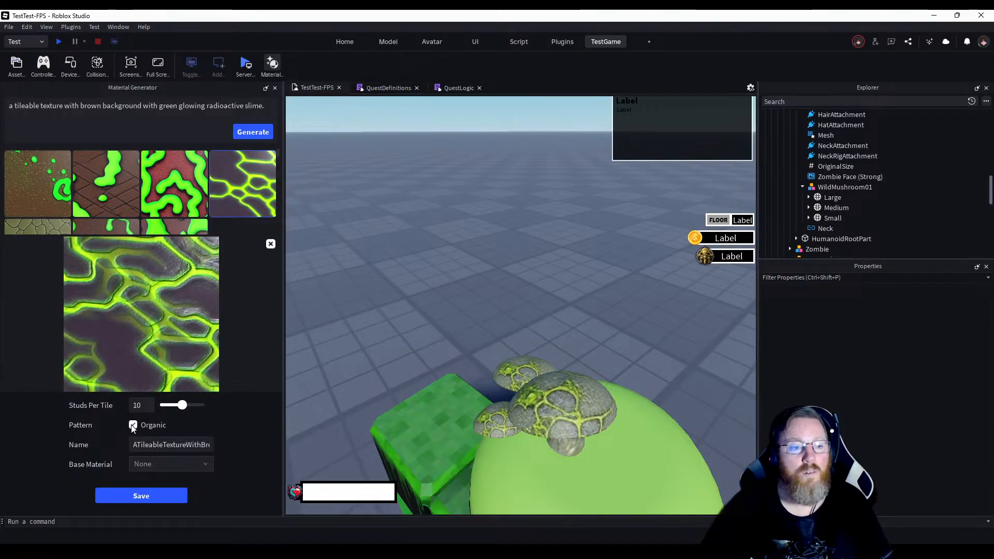
pyautogui.click(133, 425)
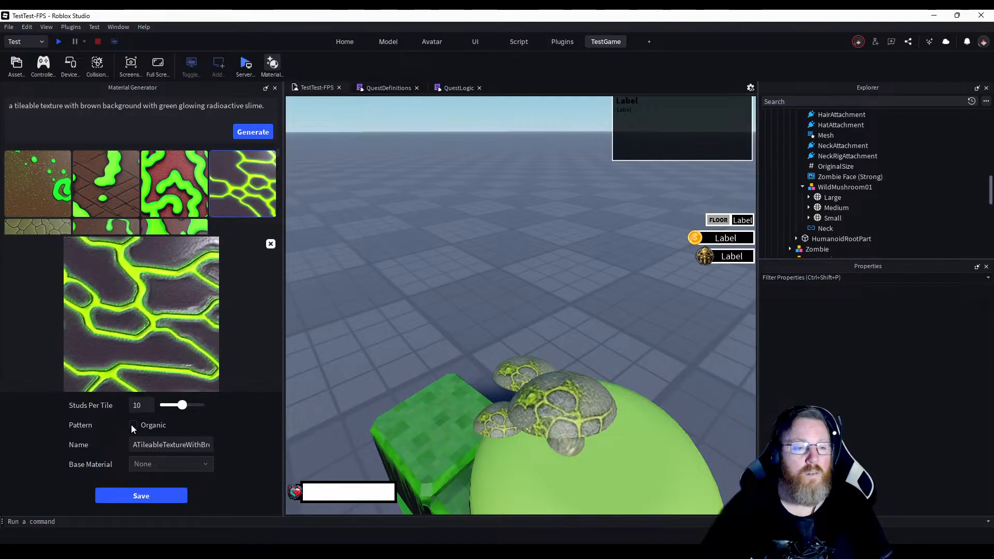
pyautogui.click(179, 407)
pyautogui.moveTo(179, 410); pyautogui.dragTo(174, 410)
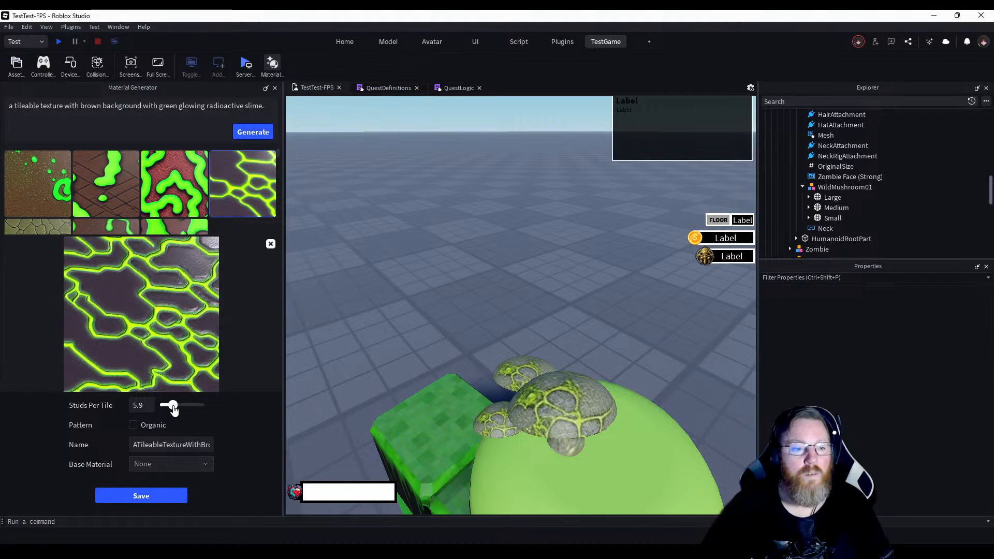
pyautogui.click(135, 444)
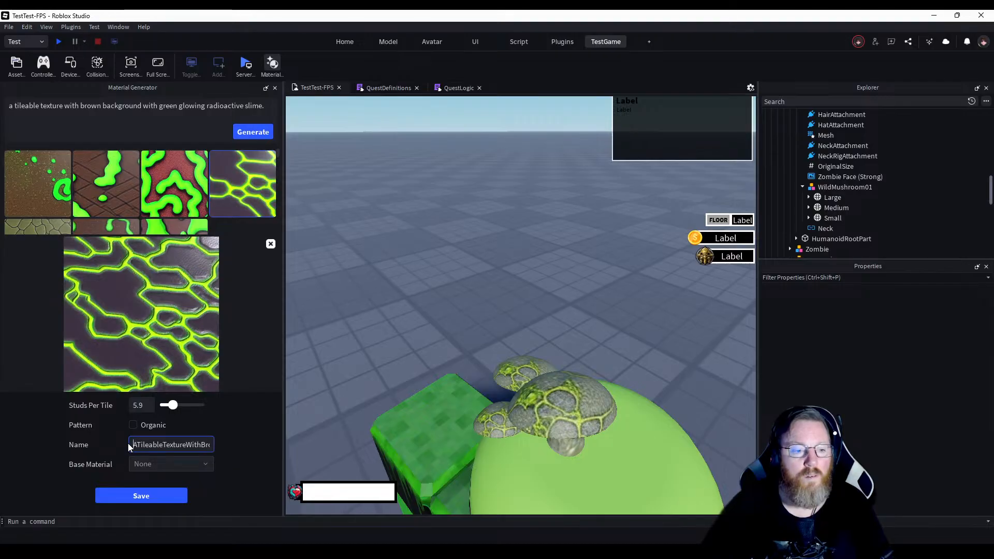
pyautogui.moveTo(134, 448); pyautogui.dragTo(229, 443)
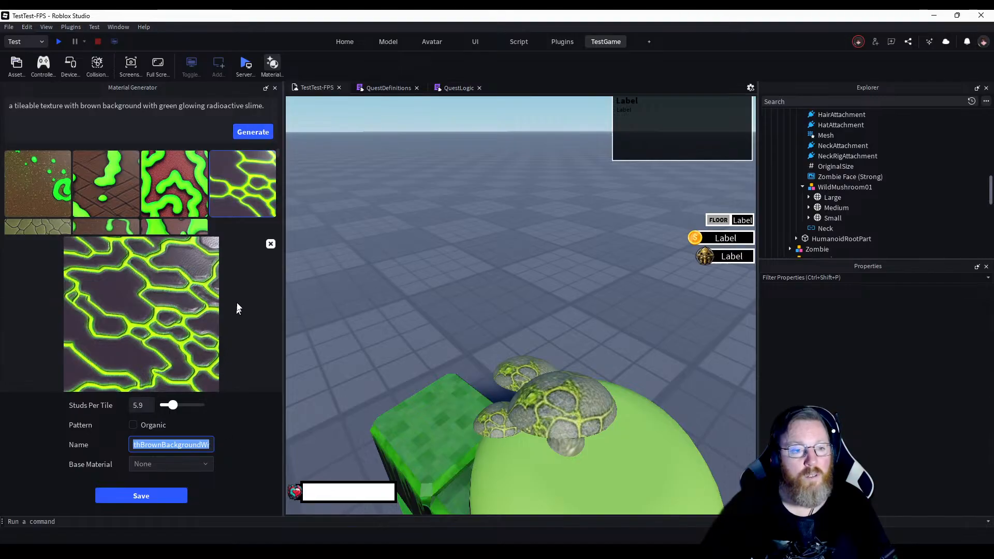
# Try Studs Per Tile values between 4.5 and 10.5 on the green vein material with the Organic pattern off, ending at 5.4.
pyautogui.moveTo(172, 406); pyautogui.dragTo(177, 407)
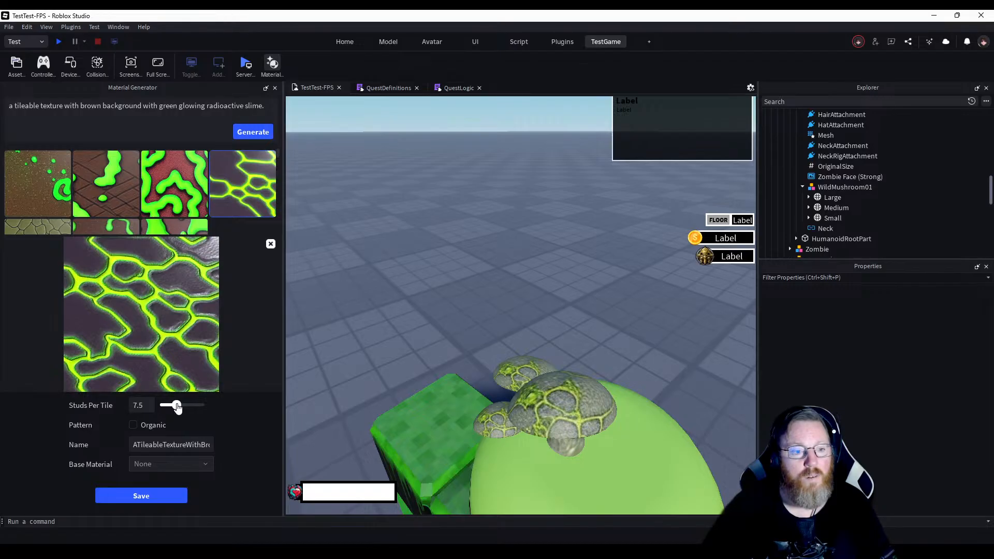
pyautogui.moveTo(177, 407); pyautogui.dragTo(185, 406)
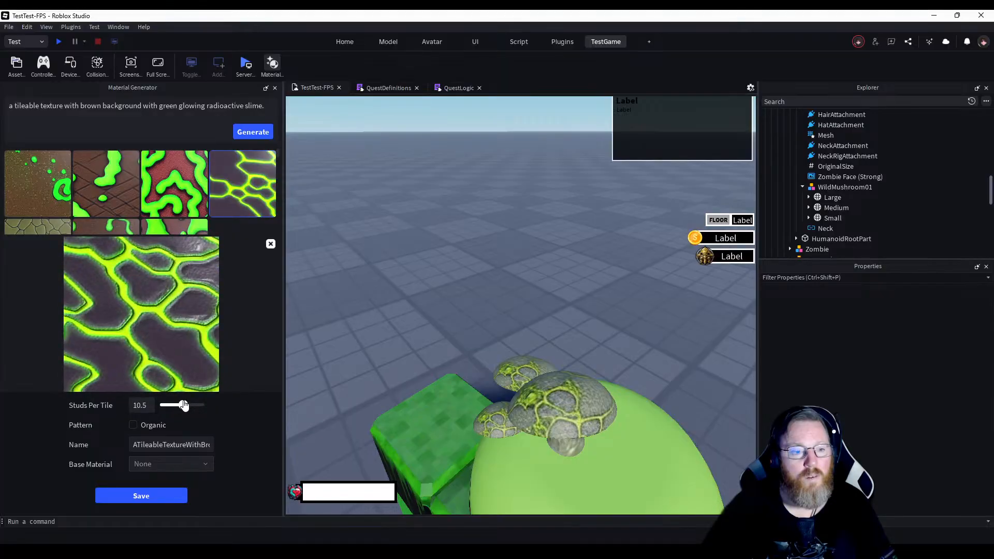
pyautogui.moveTo(185, 405); pyautogui.dragTo(183, 405)
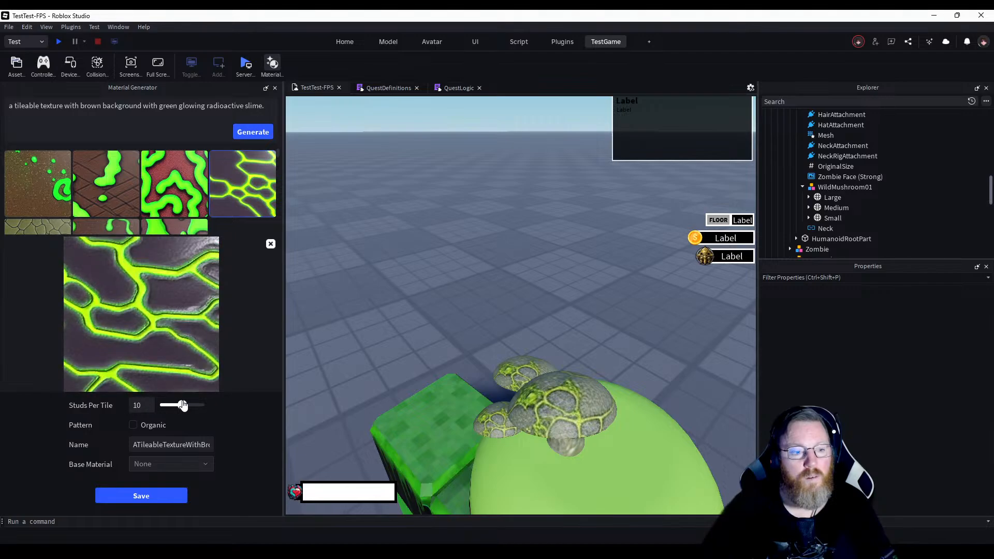
pyautogui.moveTo(184, 405); pyautogui.dragTo(178, 404)
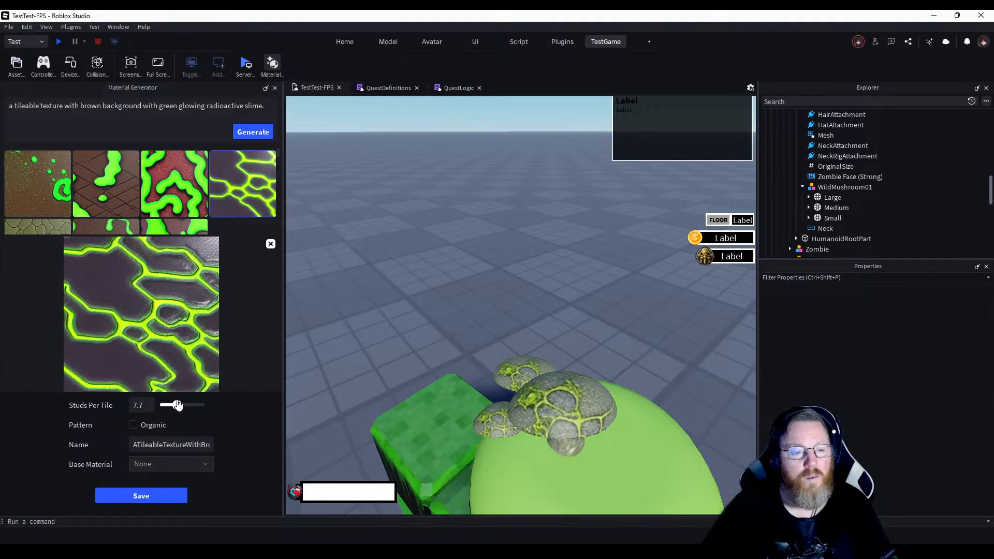
pyautogui.moveTo(177, 405); pyautogui.dragTo(174, 404)
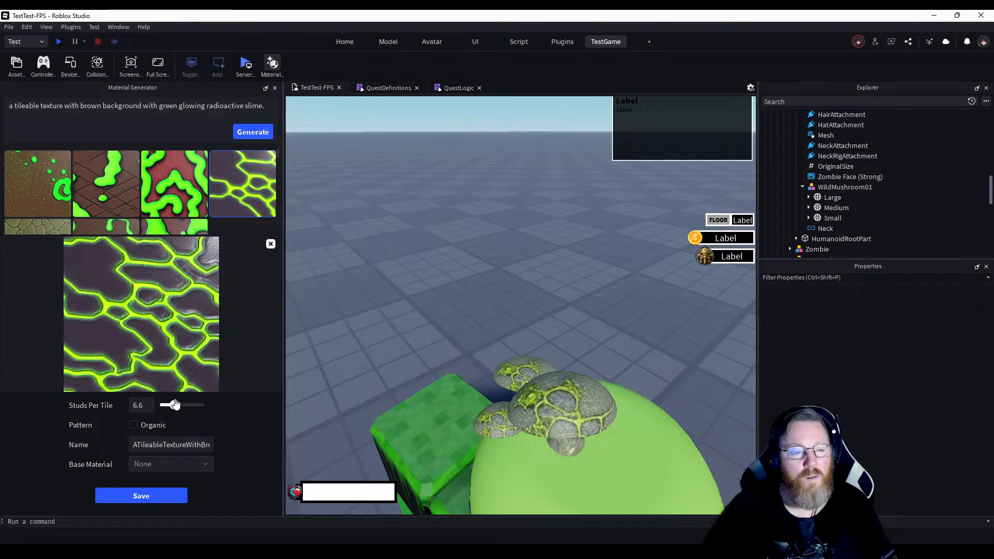
pyautogui.moveTo(175, 404); pyautogui.dragTo(170, 404)
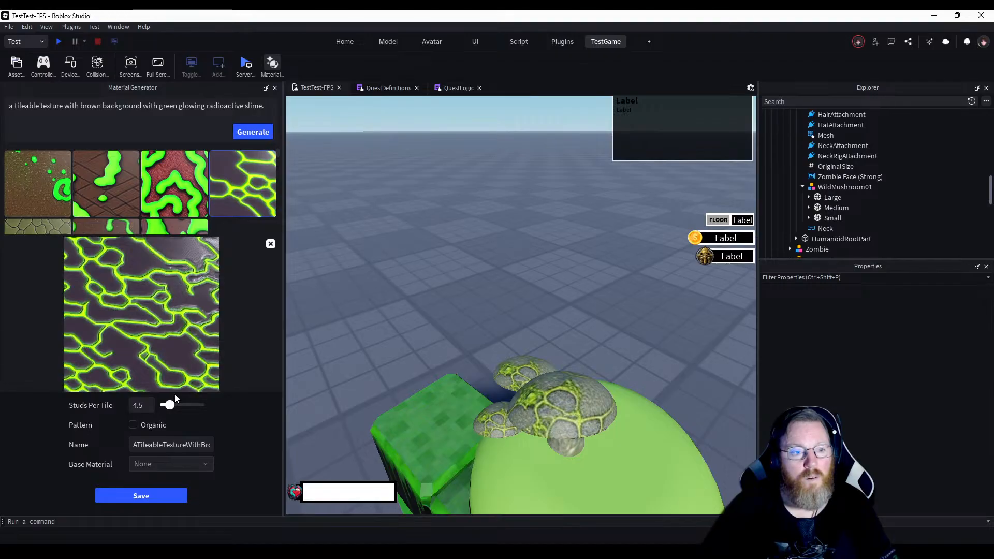
pyautogui.moveTo(168, 405); pyautogui.dragTo(177, 405)
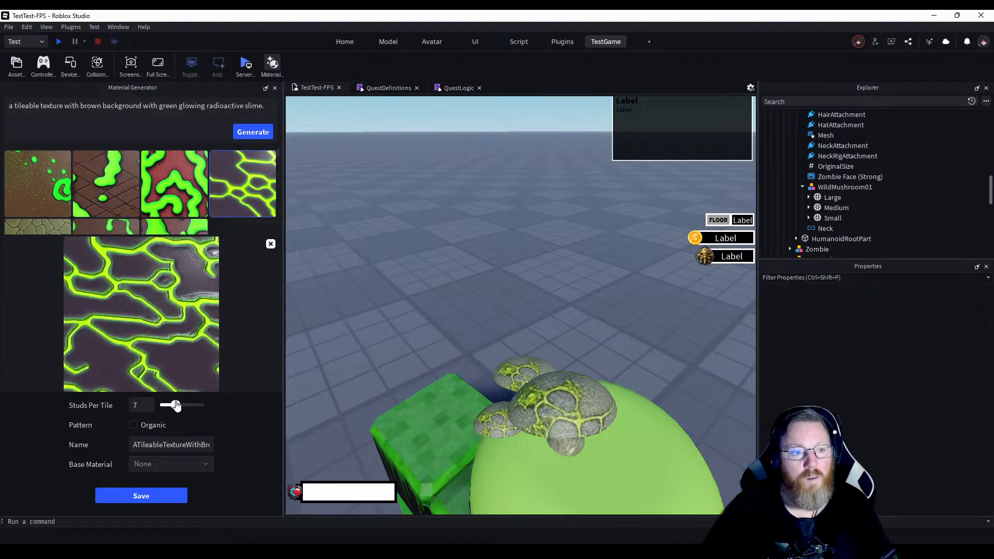
pyautogui.moveTo(176, 406)
pyautogui.mouseDown()
pyautogui.moveTo(187, 405)
pyautogui.moveTo(177, 407)
pyautogui.mouseUp()
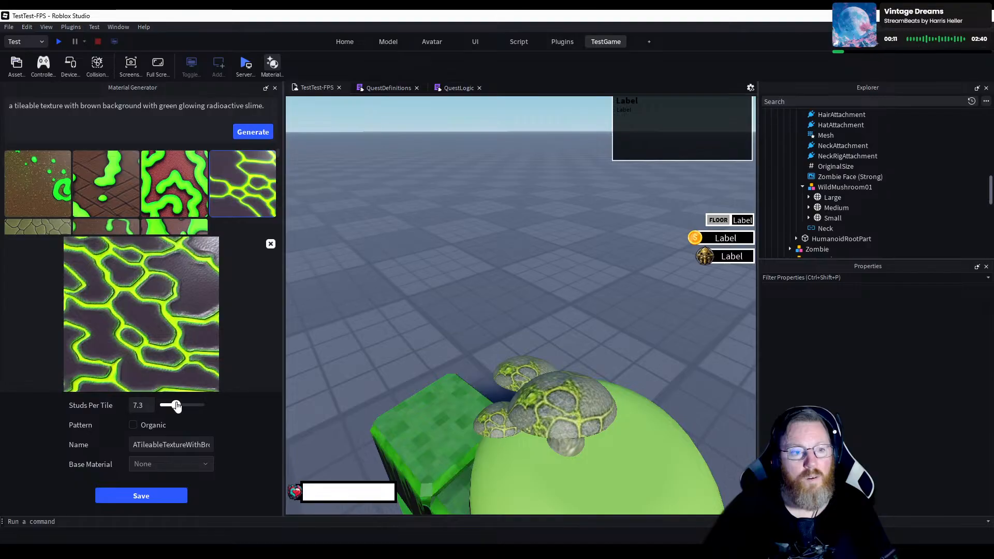
pyautogui.moveTo(176, 407); pyautogui.dragTo(178, 406)
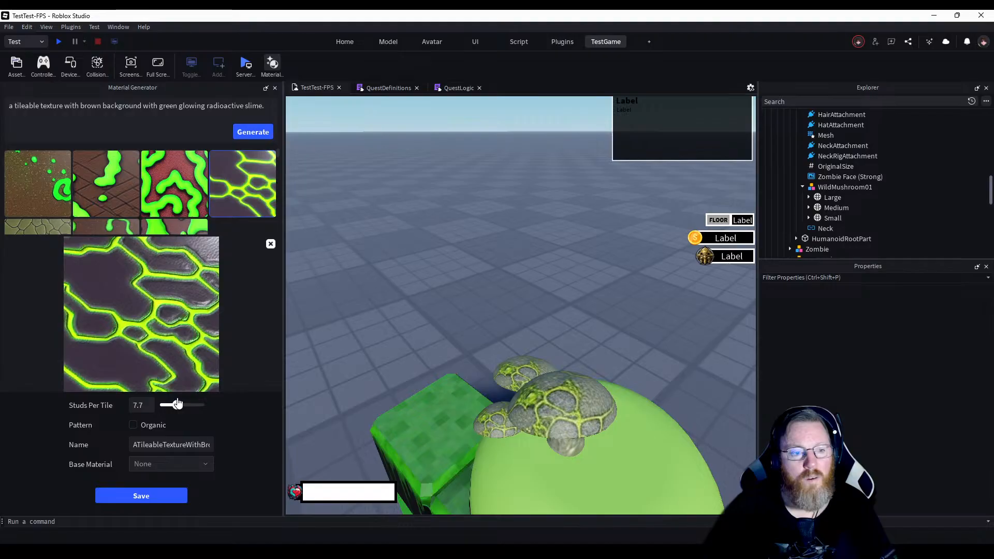
pyautogui.moveTo(178, 404); pyautogui.dragTo(173, 403)
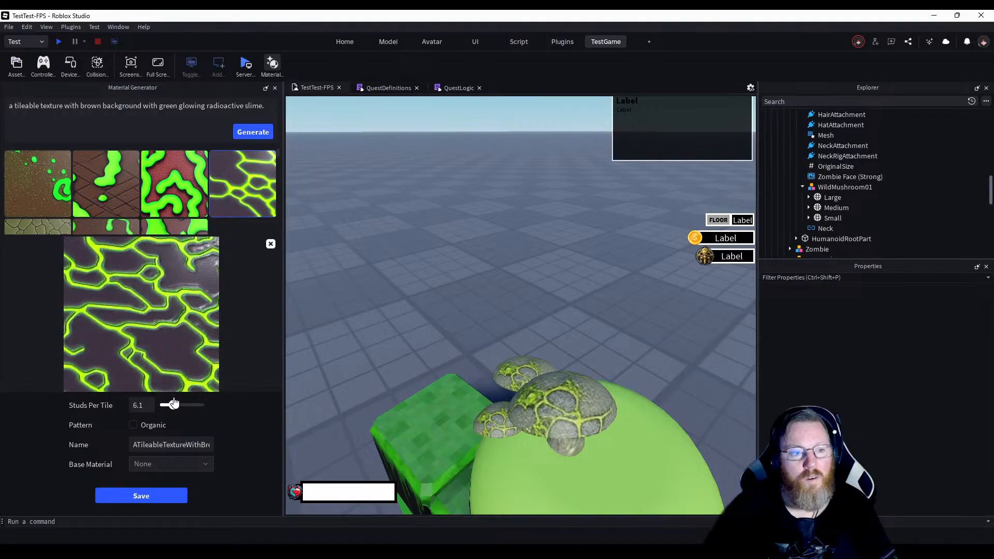
pyautogui.moveTo(173, 403); pyautogui.dragTo(172, 403)
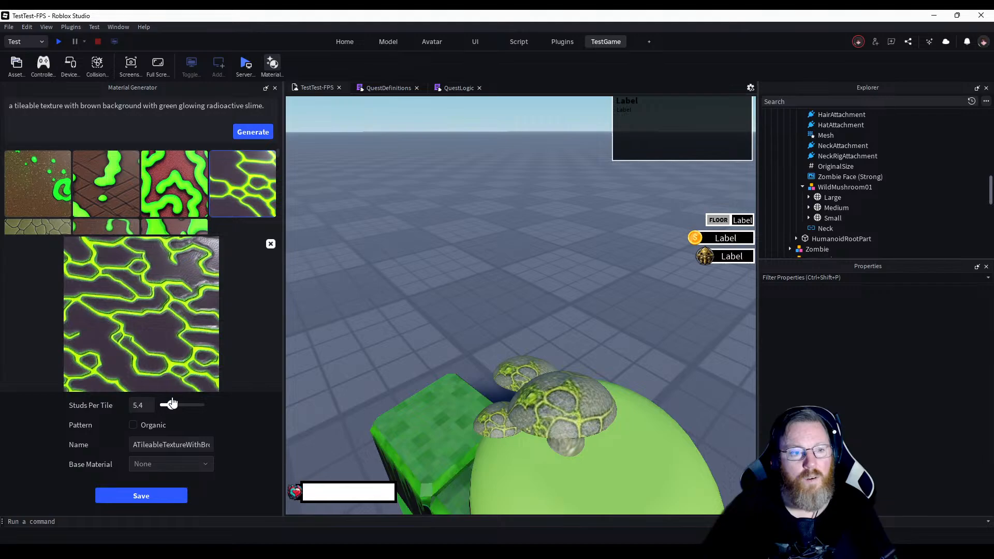
# Enable the Organic pattern on the green vein material and compare Studs Per Tile values of 8.9, 7 and 5.4.
pyautogui.click(130, 426)
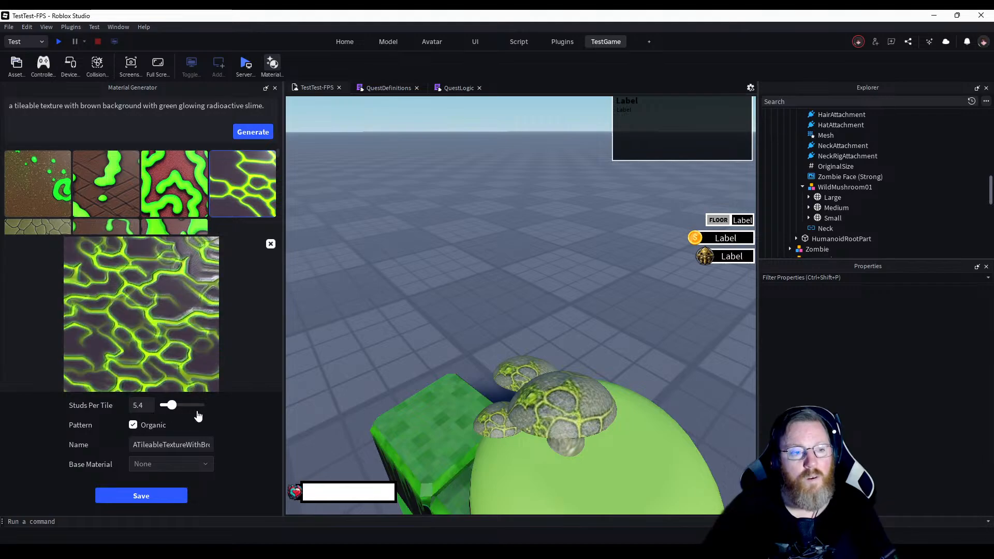
pyautogui.moveTo(171, 406); pyautogui.dragTo(180, 408)
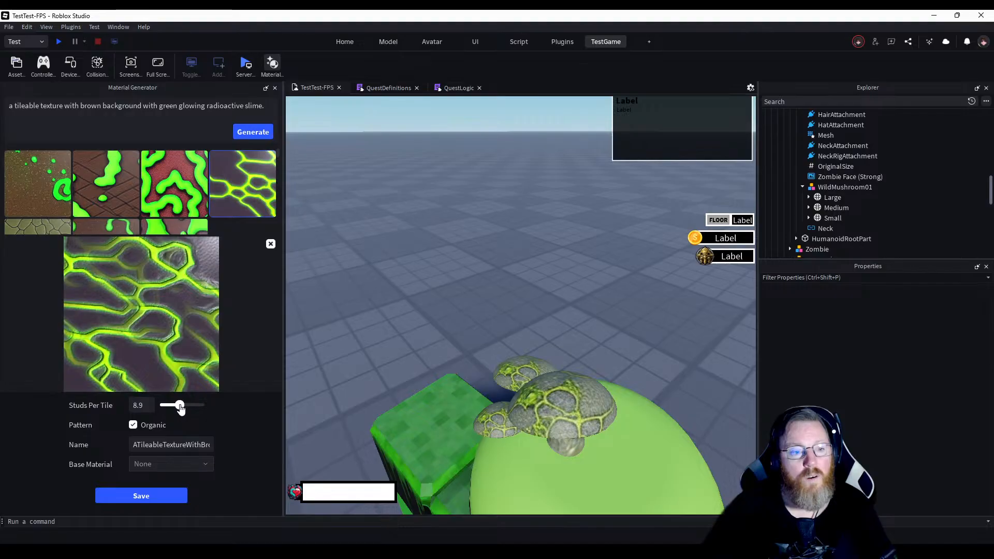
pyautogui.moveTo(181, 408); pyautogui.dragTo(177, 406)
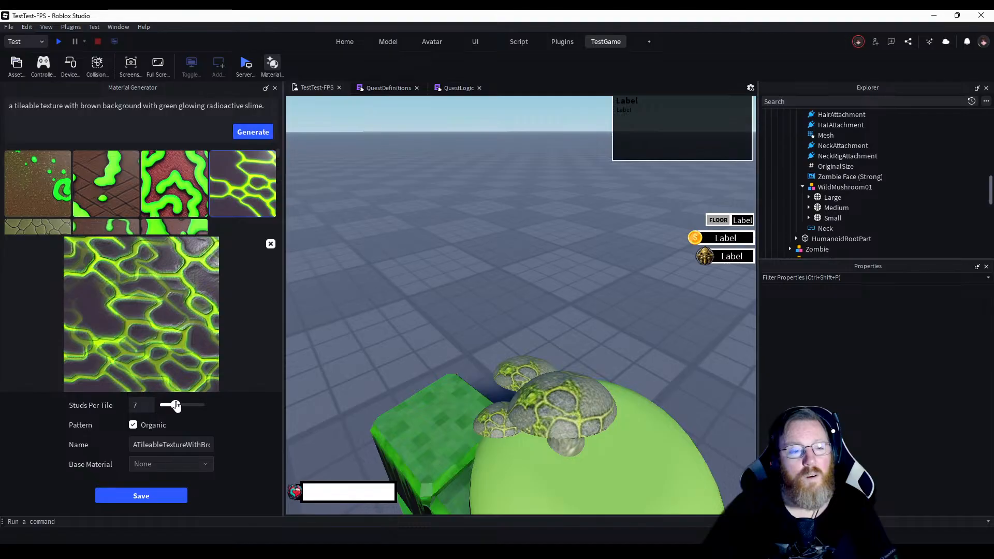
pyautogui.moveTo(176, 406); pyautogui.dragTo(172, 406)
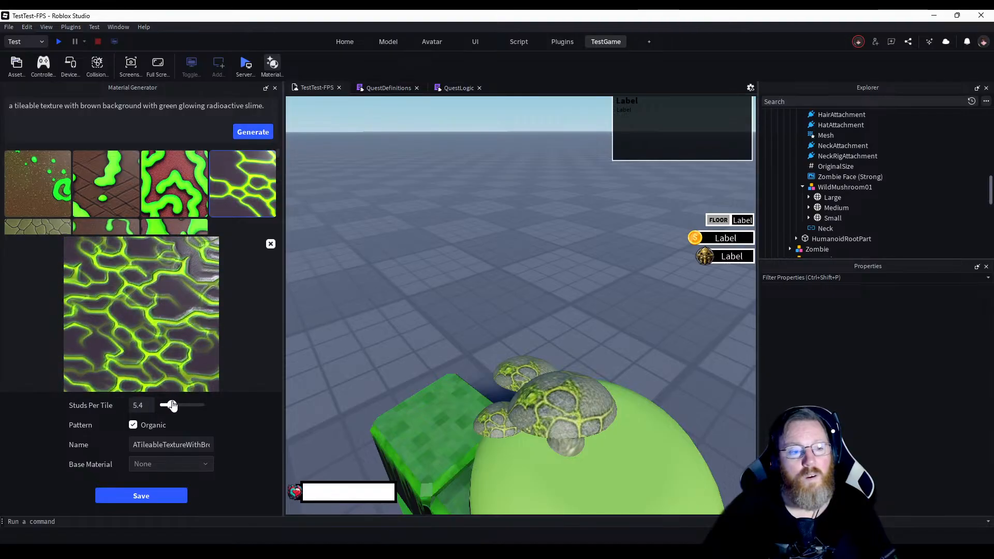
# Generate another batch from the same prompt and preview its olive material with glowing green veins.
pyautogui.click(252, 131)
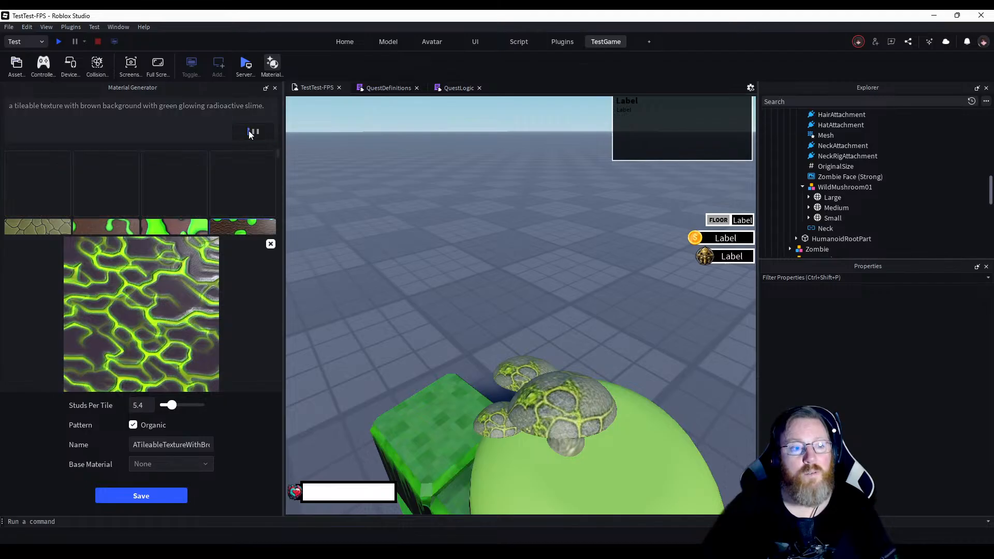
pyautogui.click(271, 245)
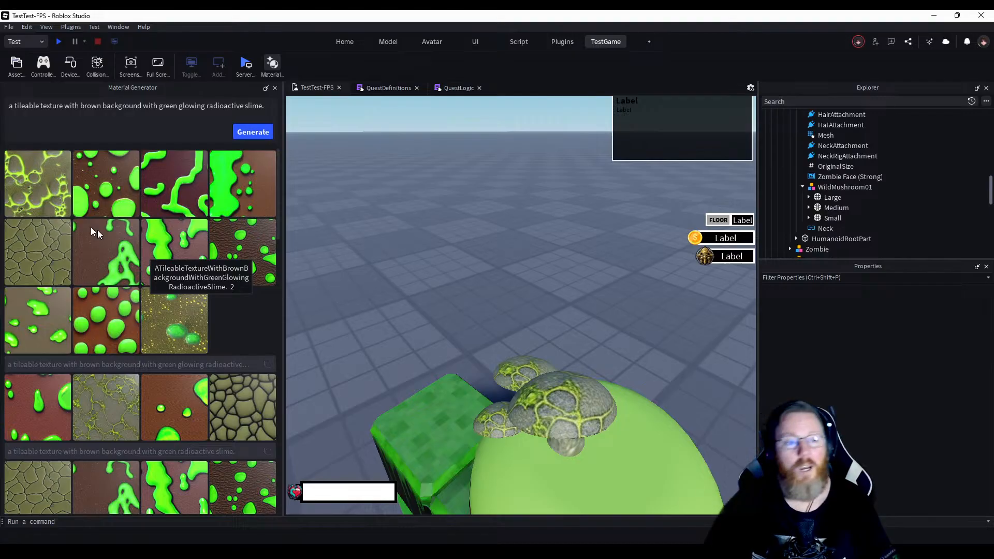
pyautogui.click(37, 188)
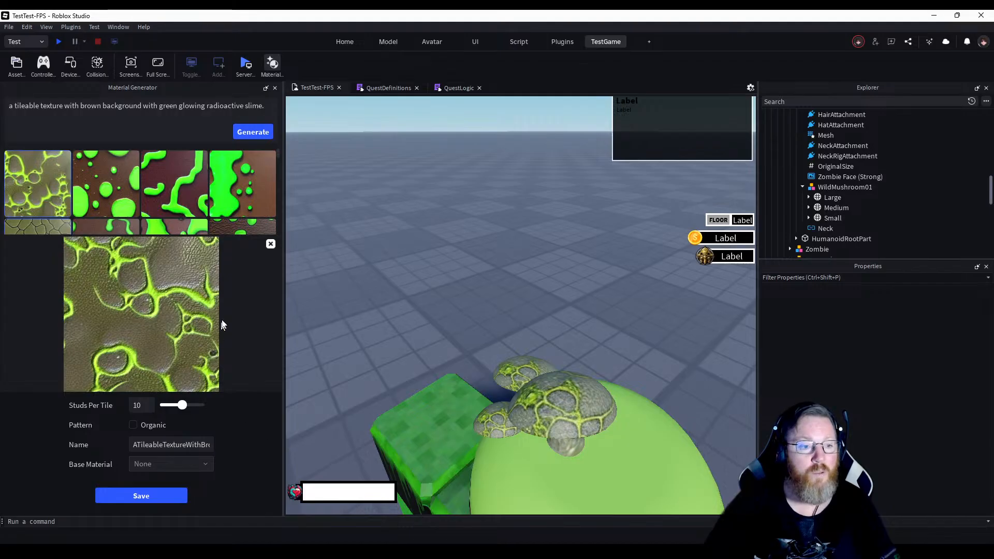
pyautogui.click(270, 244)
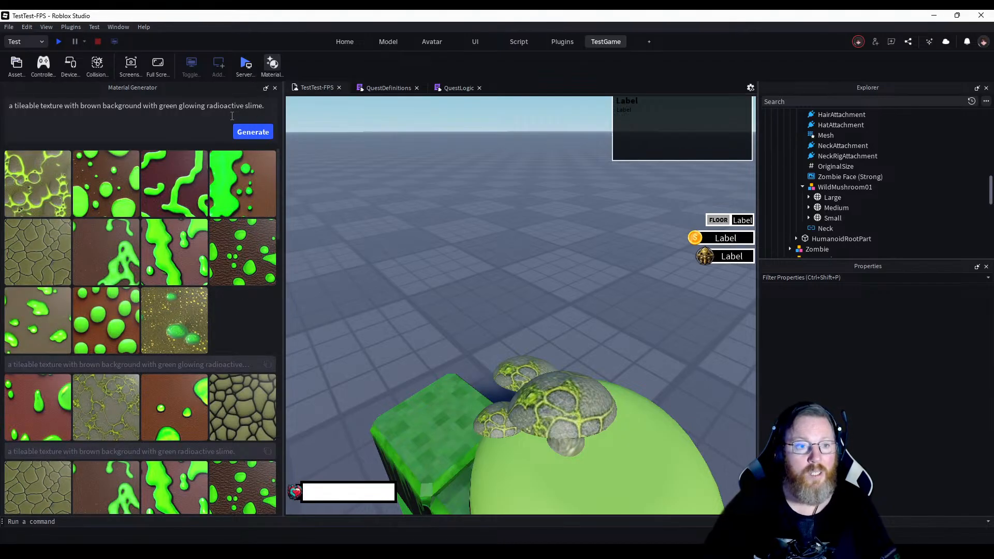
# Change the prompt's background to "dark brown" and generate two batches of materials from it.
pyautogui.click(81, 105)
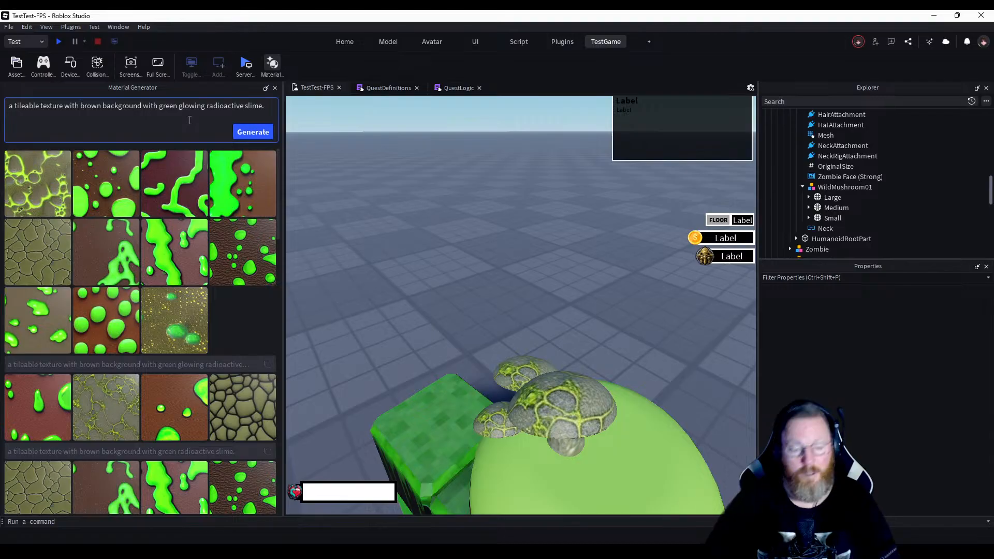
pyautogui.write('dark')
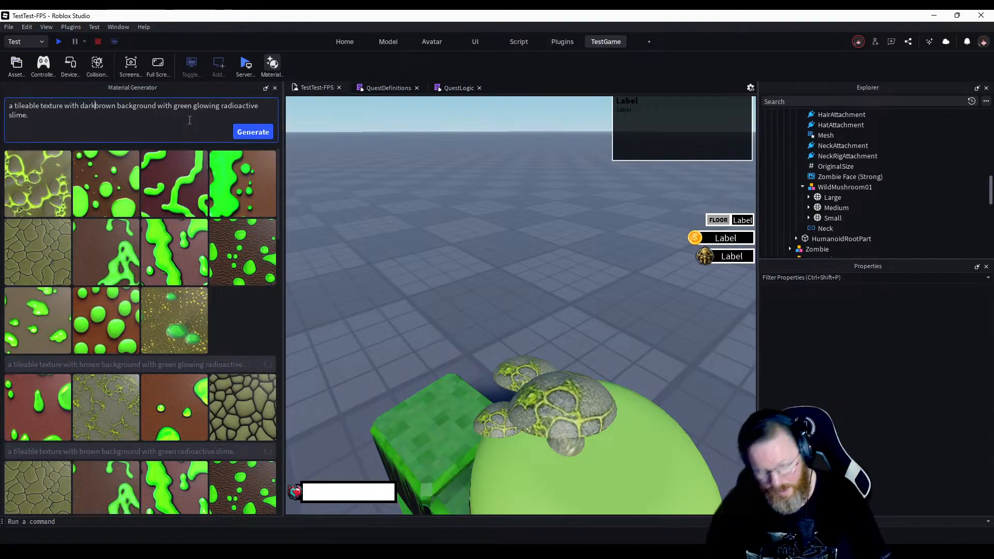
pyautogui.click(252, 131)
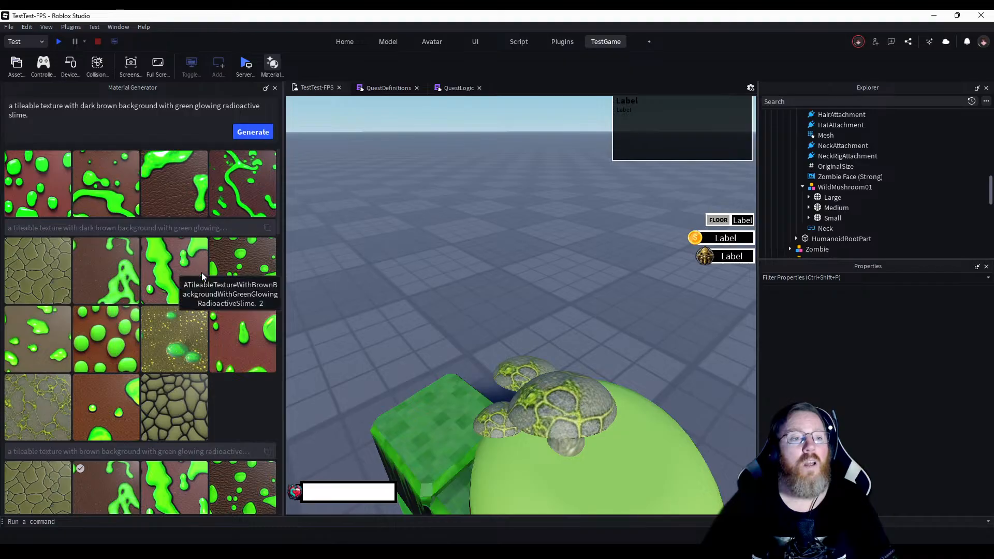
pyautogui.click(250, 132)
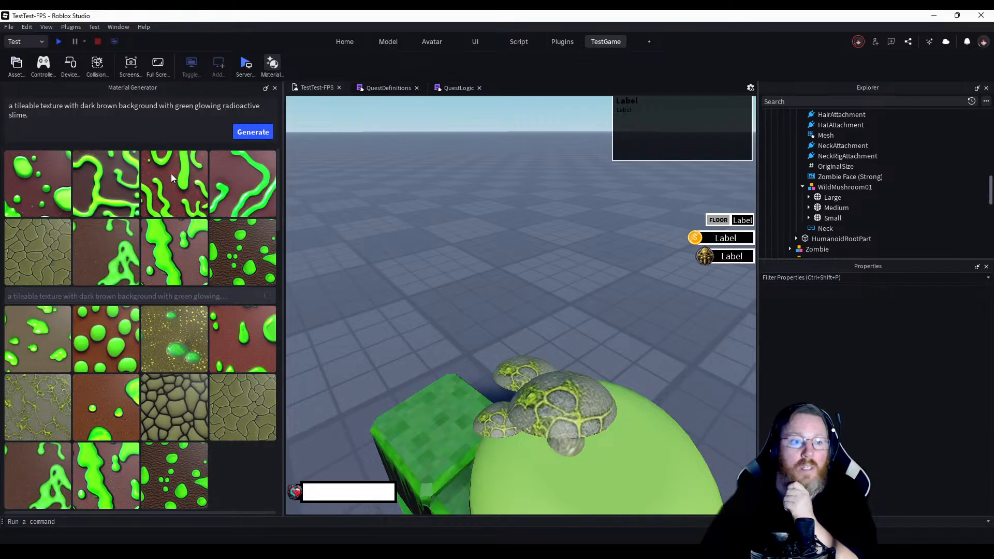
# Preview the dark brown material with branching green slime, enable its Organic pattern and set Studs Per Tile to 2.
pyautogui.click(105, 197)
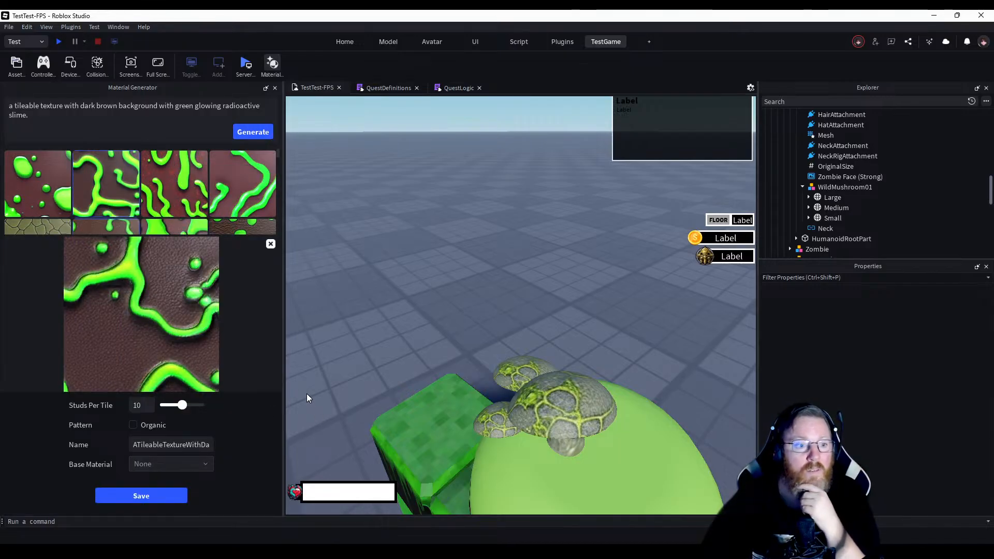
pyautogui.click(132, 425)
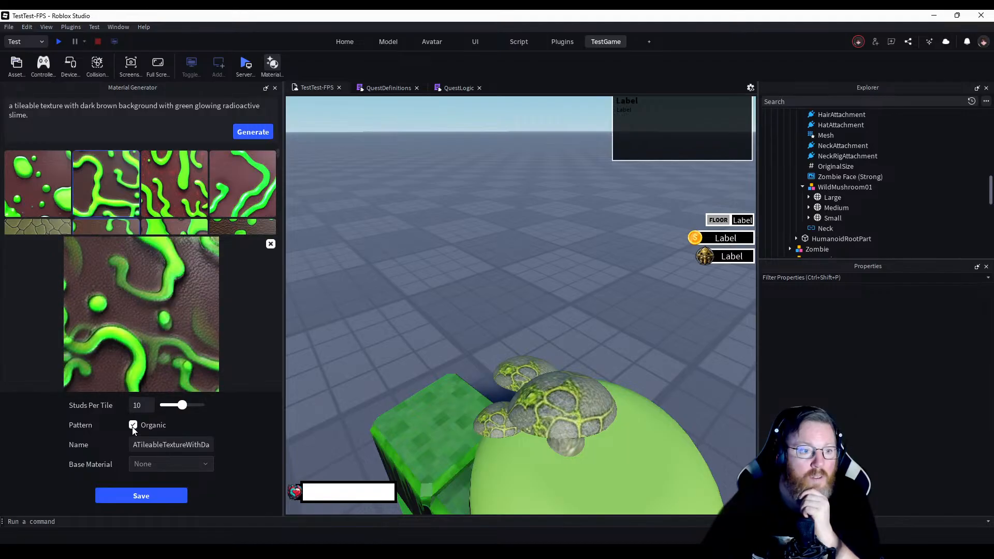
pyautogui.click(133, 426)
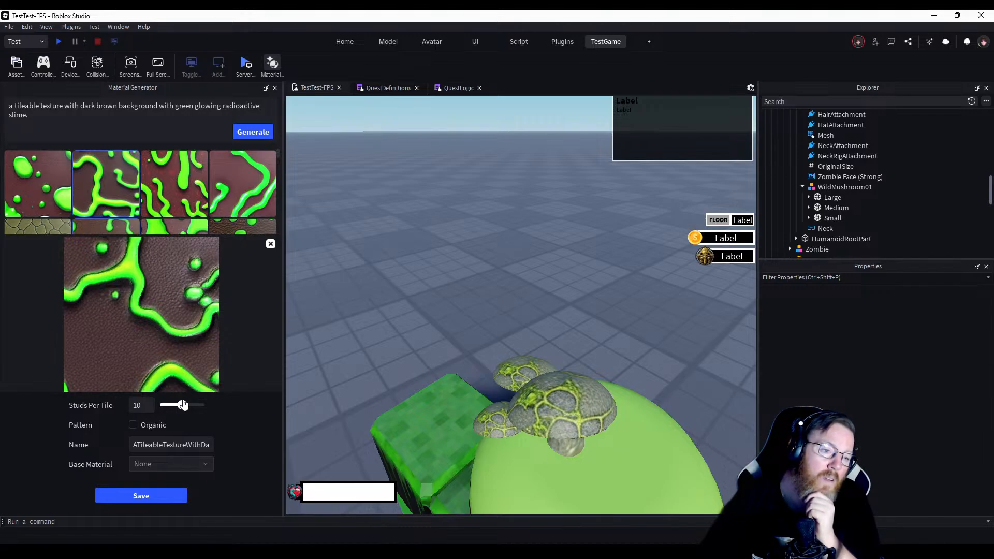
pyautogui.moveTo(183, 404); pyautogui.dragTo(172, 405)
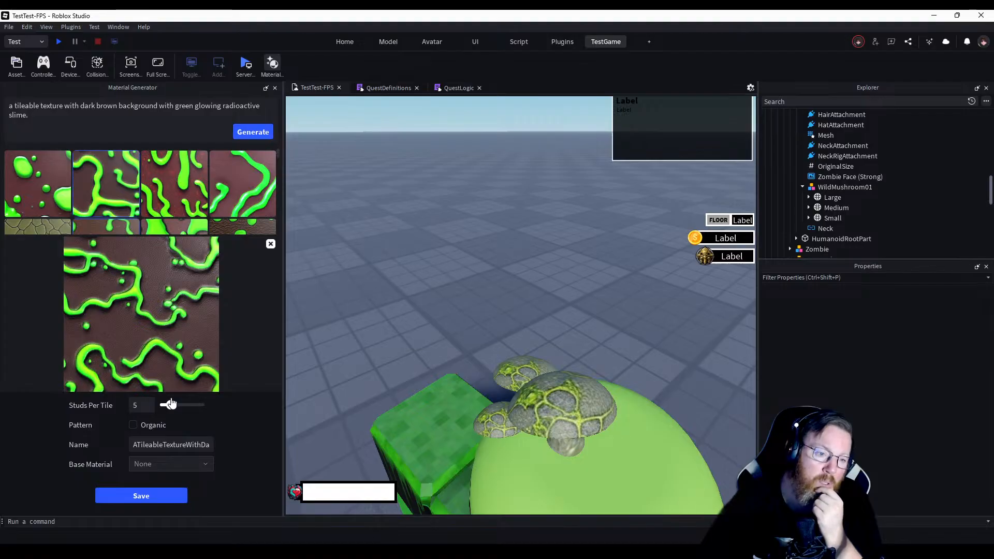
pyautogui.click(133, 424)
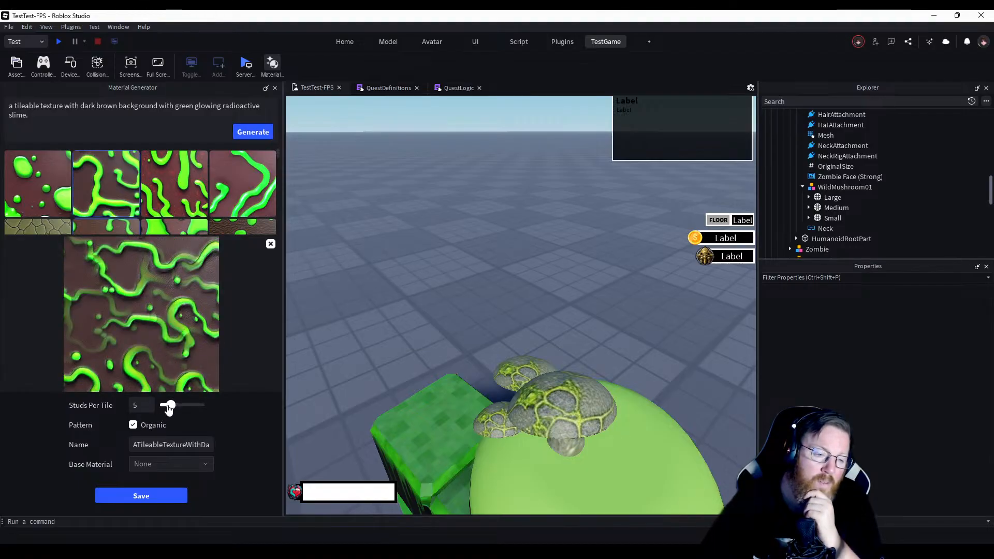
pyautogui.moveTo(170, 406)
pyautogui.mouseDown()
pyautogui.moveTo(192, 406)
pyautogui.moveTo(164, 404)
pyautogui.mouseUp()
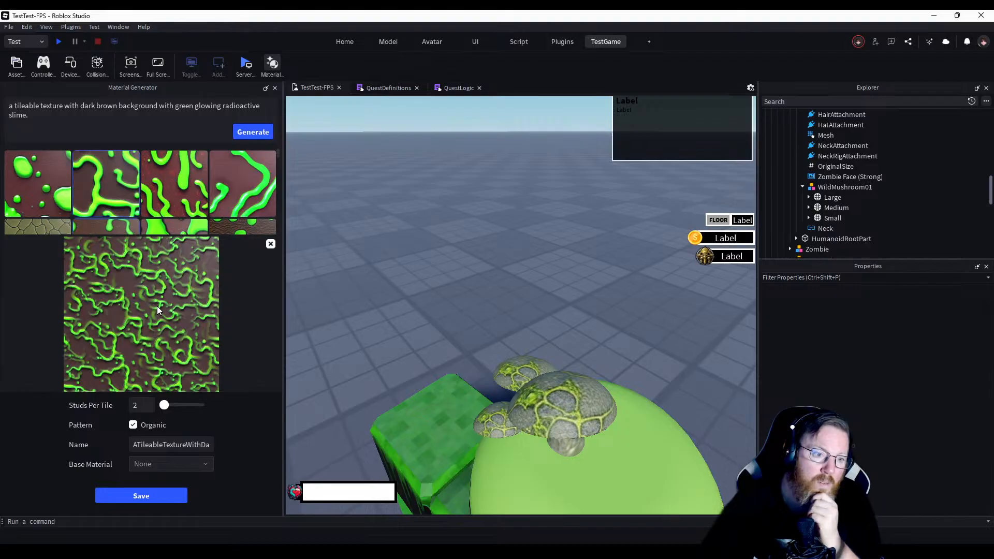
# Set the branching slime material's Studs Per Tile to 3.3, close its preview and generate another batch from the same prompt.
pyautogui.moveTo(164, 405); pyautogui.dragTo(167, 406)
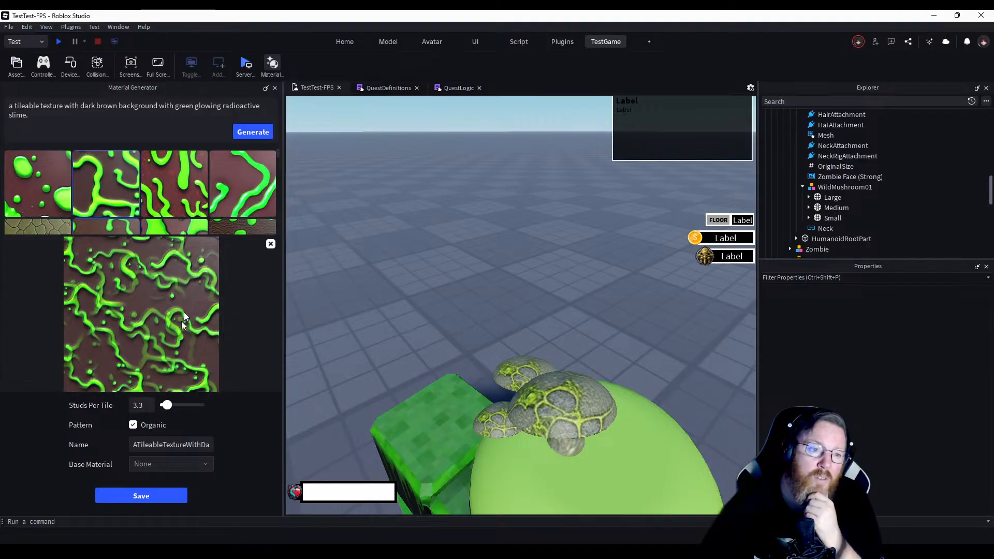
pyautogui.click(270, 245)
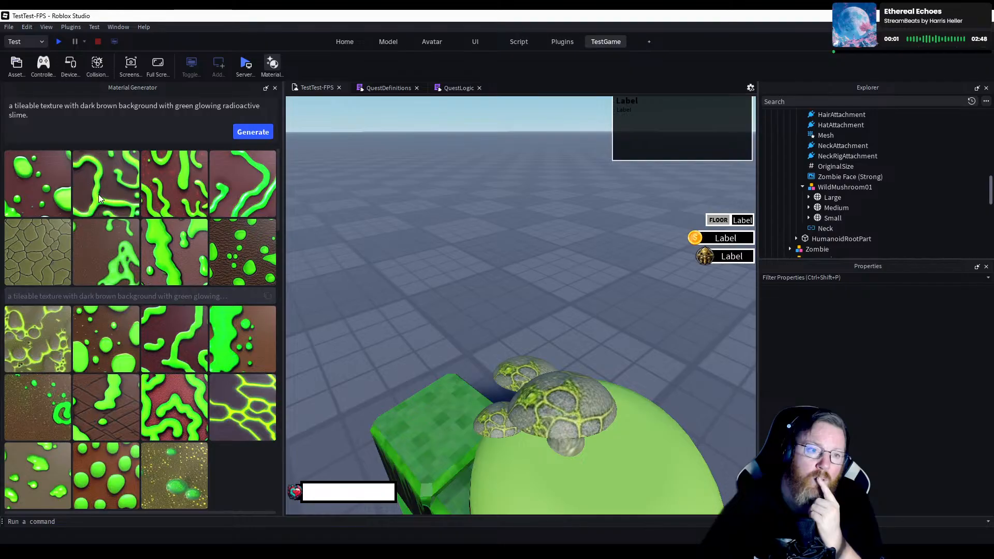
pyautogui.click(259, 132)
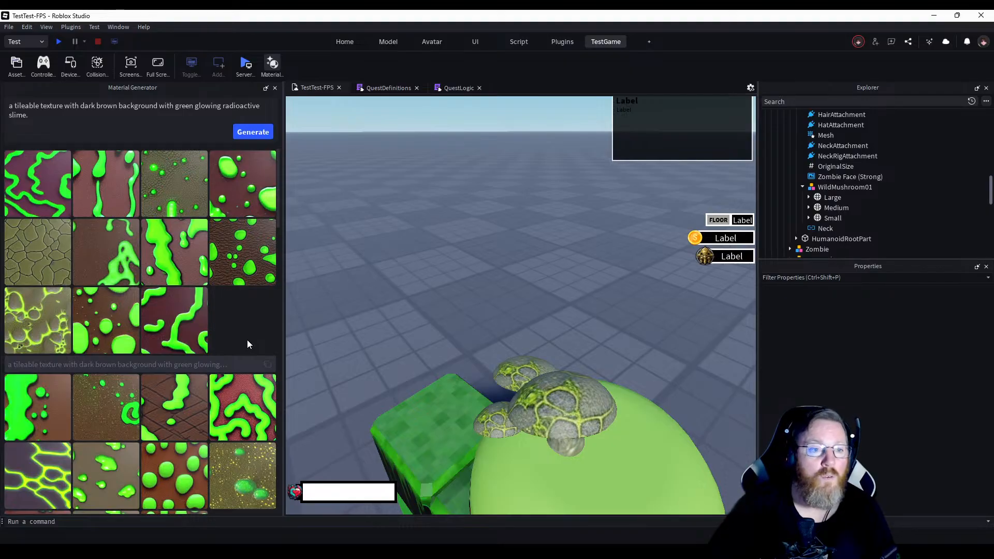
# Preview the reddish-brown material with green droplets at 4.5 Studs Per Tile, with the Organic pattern on and off.
pyautogui.click(249, 254)
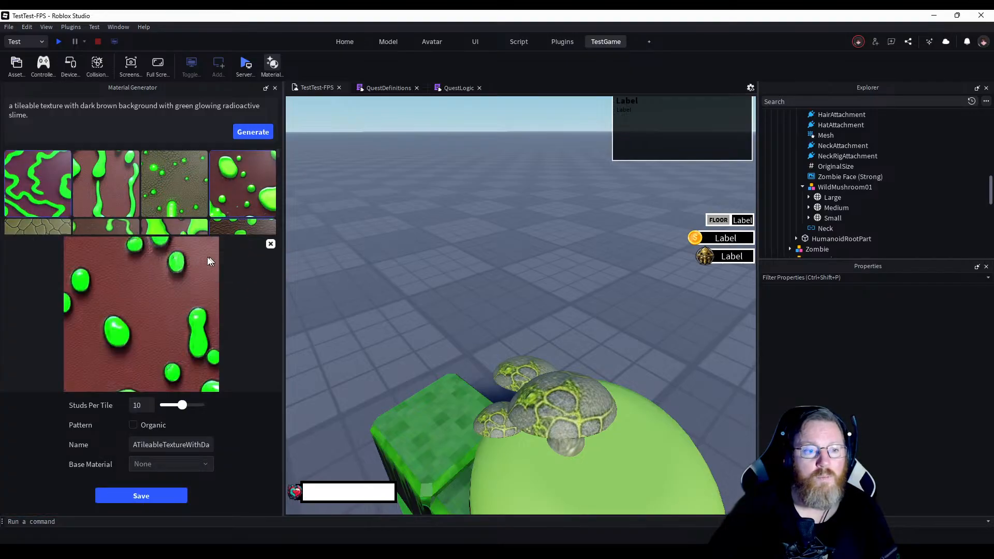
pyautogui.click(130, 426)
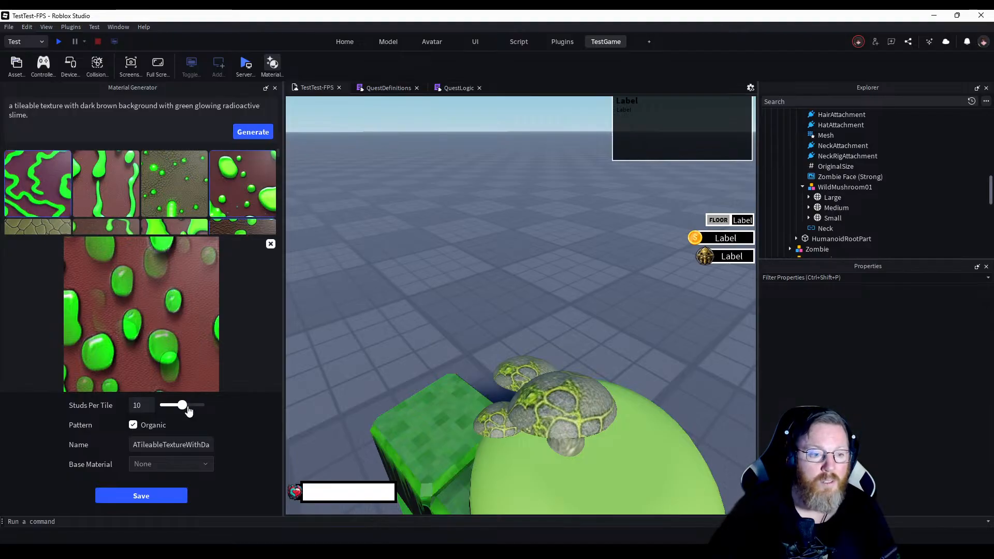
pyautogui.moveTo(187, 407); pyautogui.dragTo(170, 408)
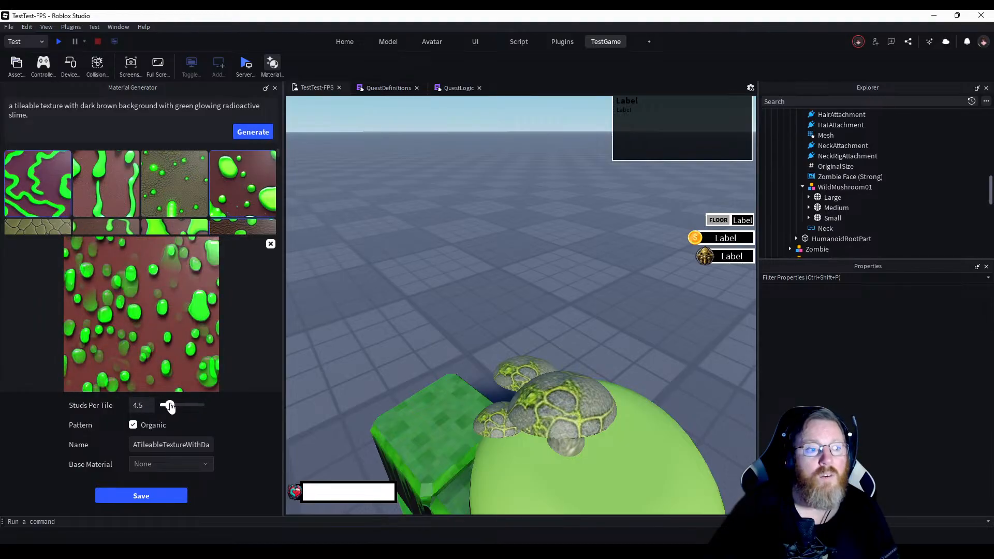
pyautogui.click(133, 426)
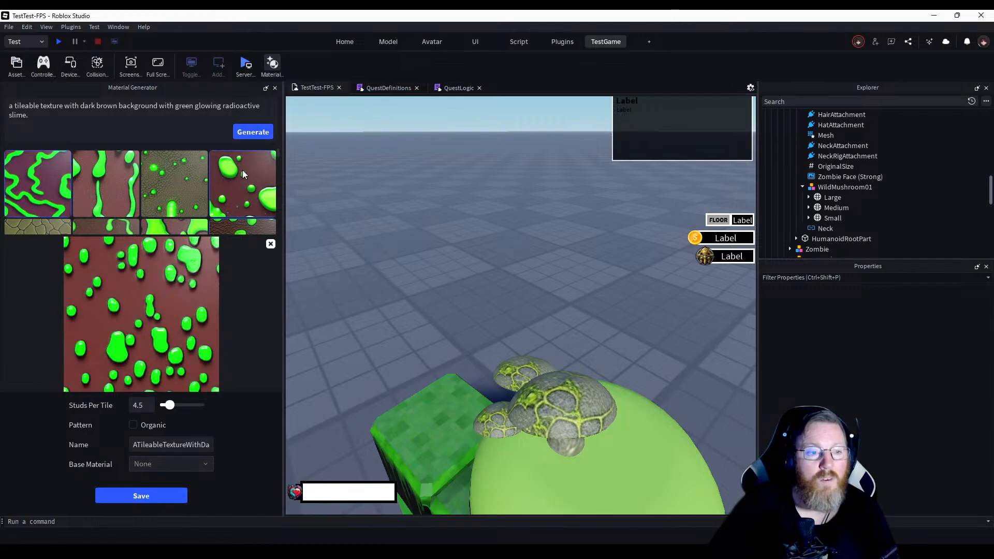
pyautogui.click(270, 244)
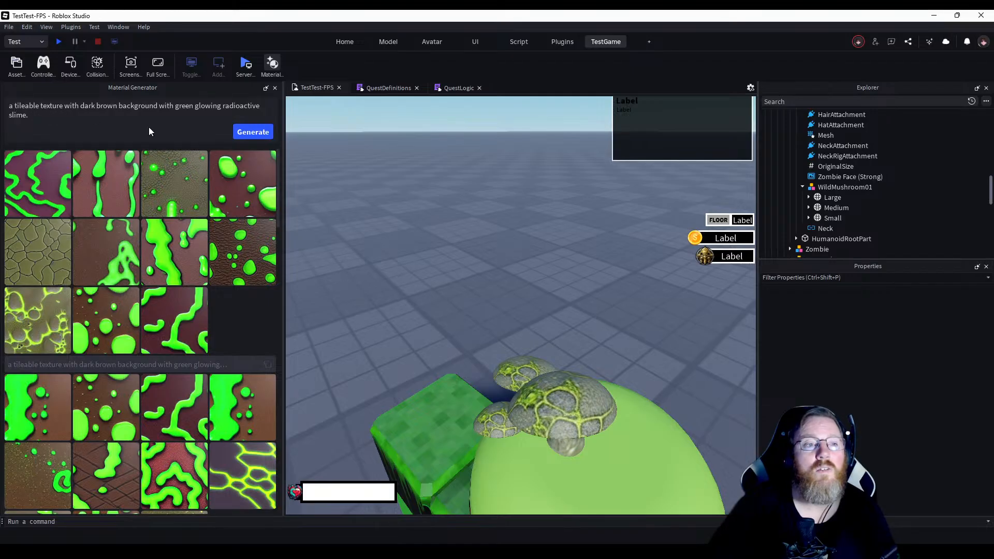
# Generate two more batches from the same prompt and preview the dark brown leather material with green slime trails and droplets.
pyautogui.click(236, 133)
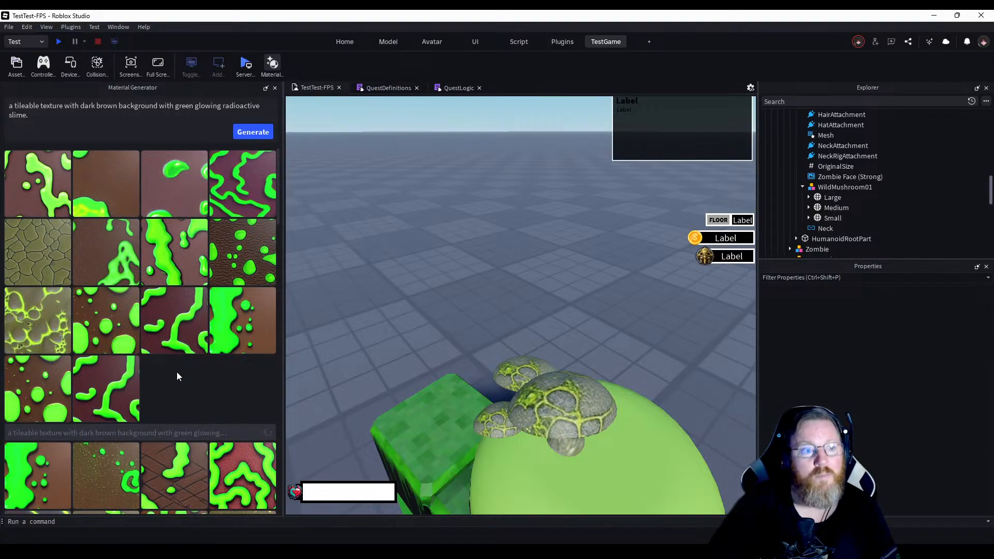
pyautogui.click(264, 132)
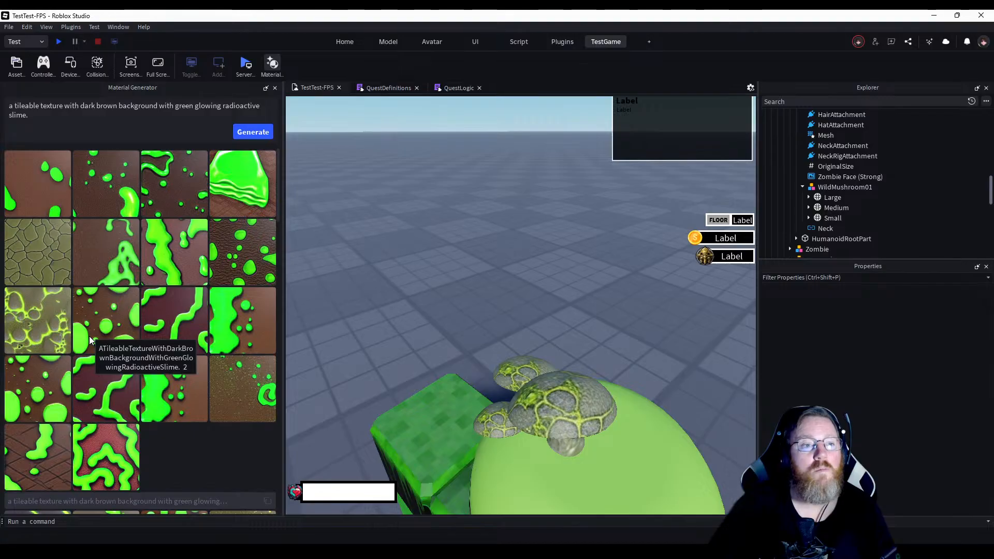
pyautogui.click(191, 179)
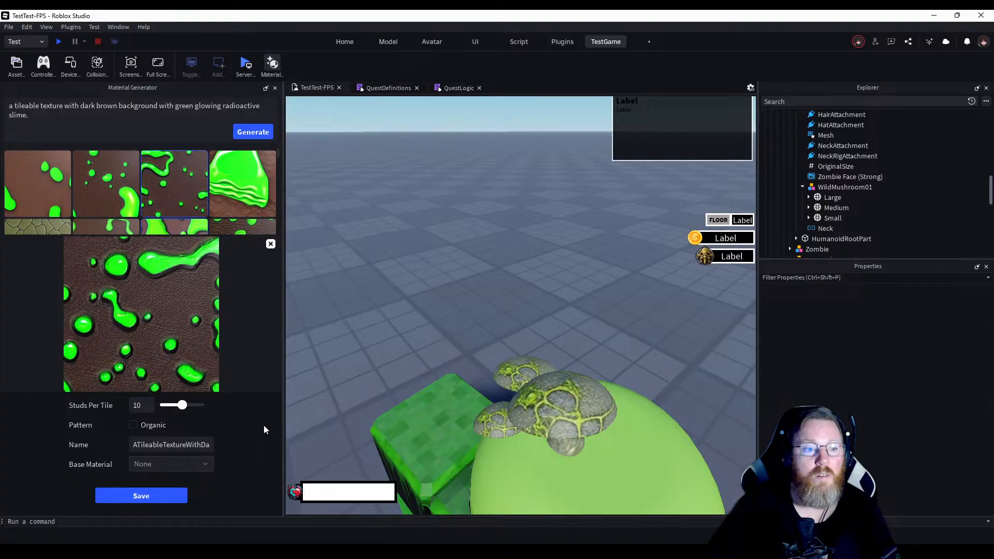
# Compare the leather slime material with and without the Organic pattern and check it at 4.3 Studs Per Tile before closing the preview.
pyautogui.click(133, 425)
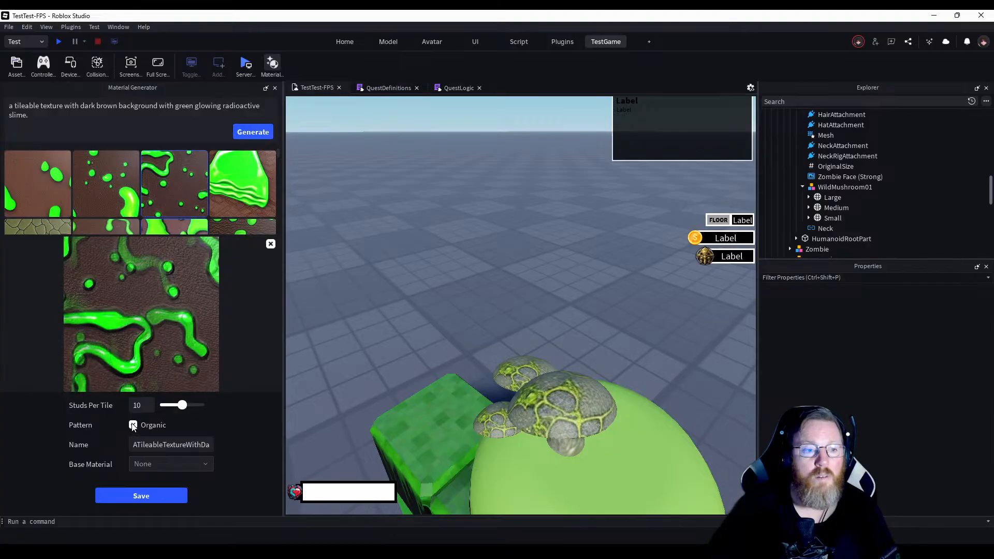
pyautogui.click(133, 425)
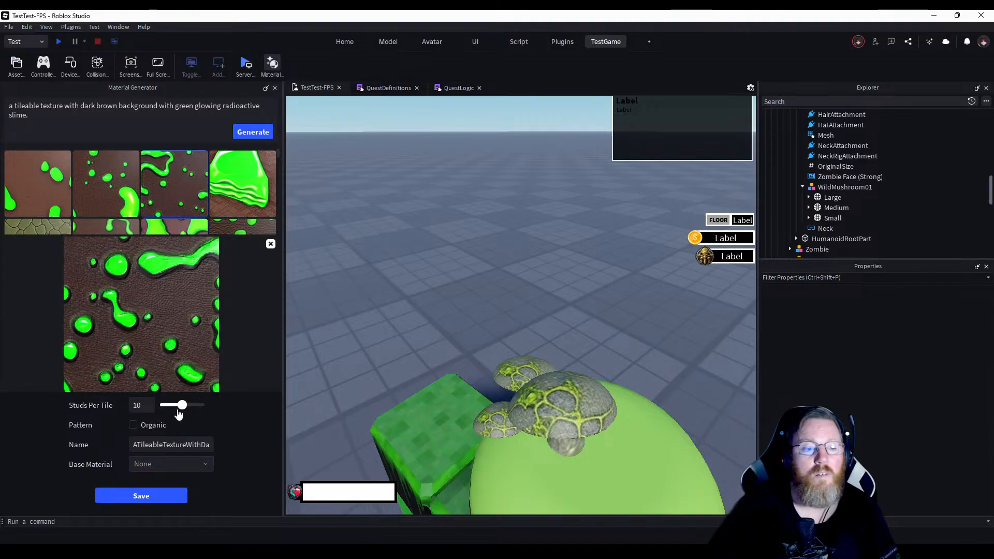
pyautogui.moveTo(182, 406); pyautogui.dragTo(170, 410)
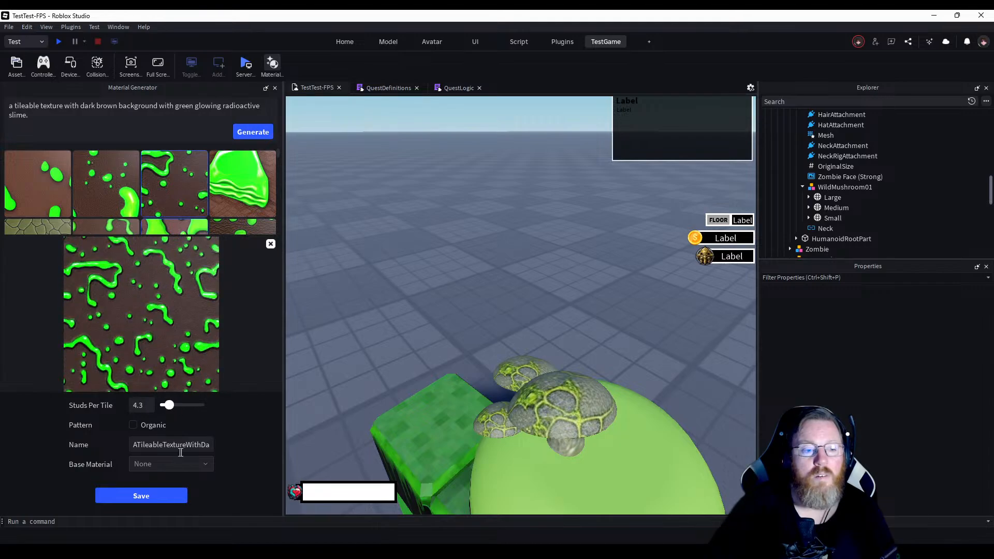
pyautogui.click(271, 244)
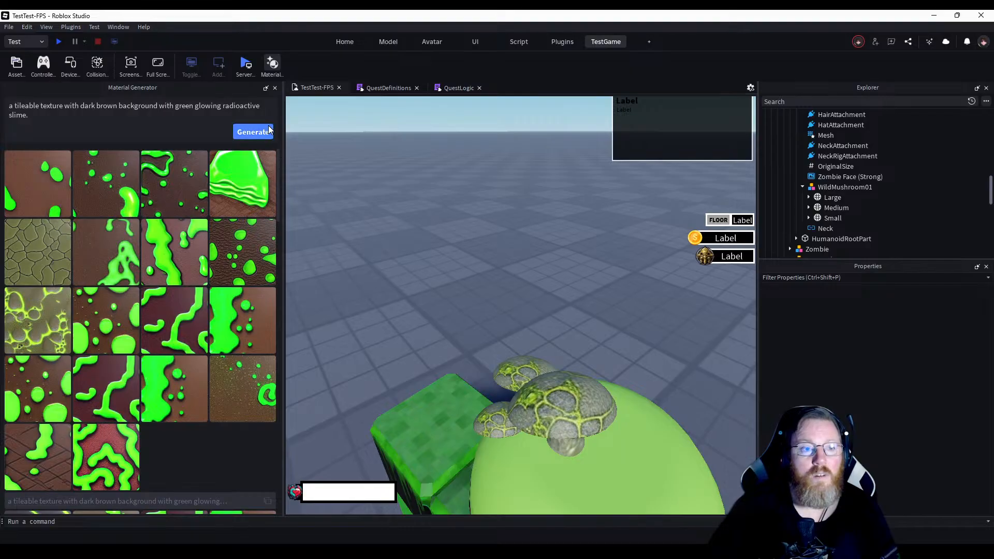
# Generate one more batch, add "splatter" after "green" in the prompt and generate materials from the revised text.
pyautogui.click(253, 131)
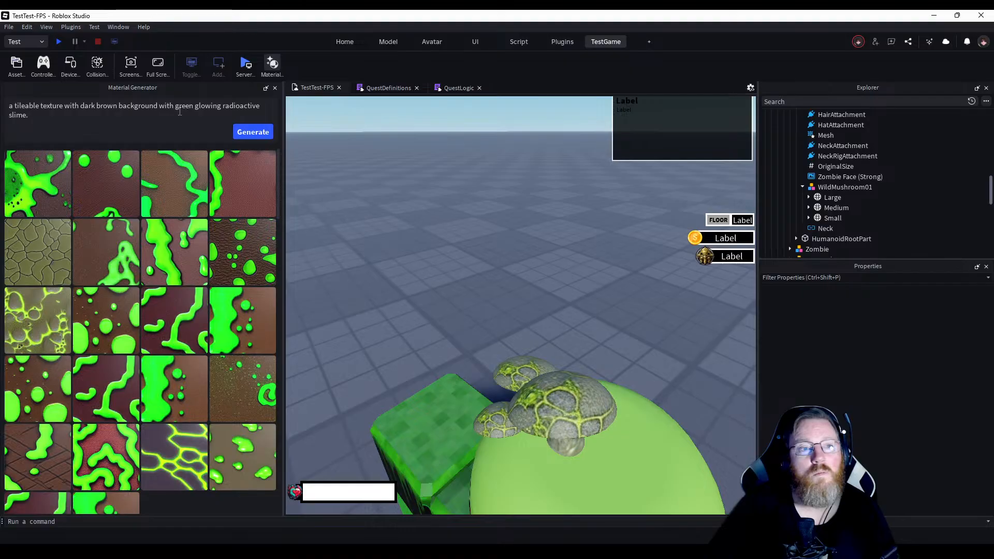
pyautogui.click(196, 105)
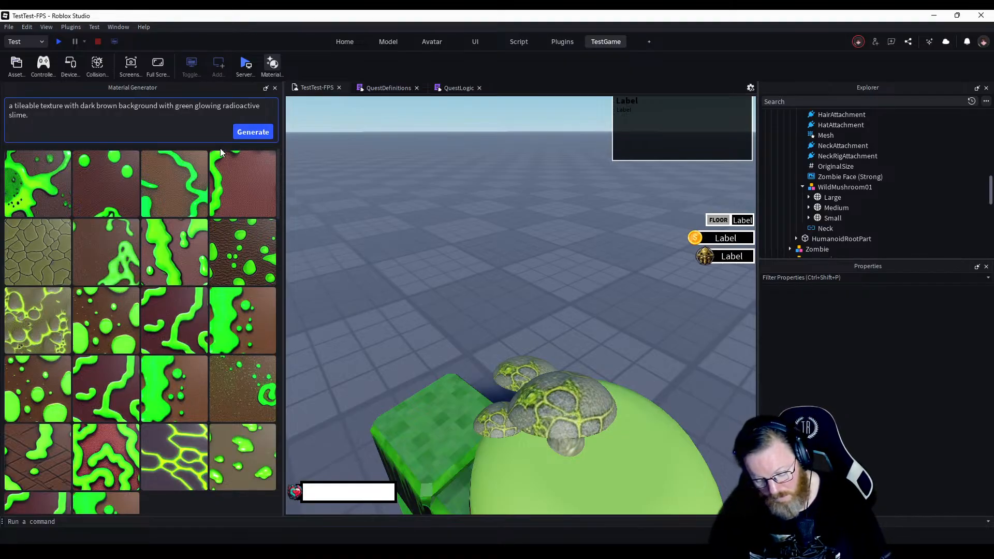
pyautogui.write('splatter')
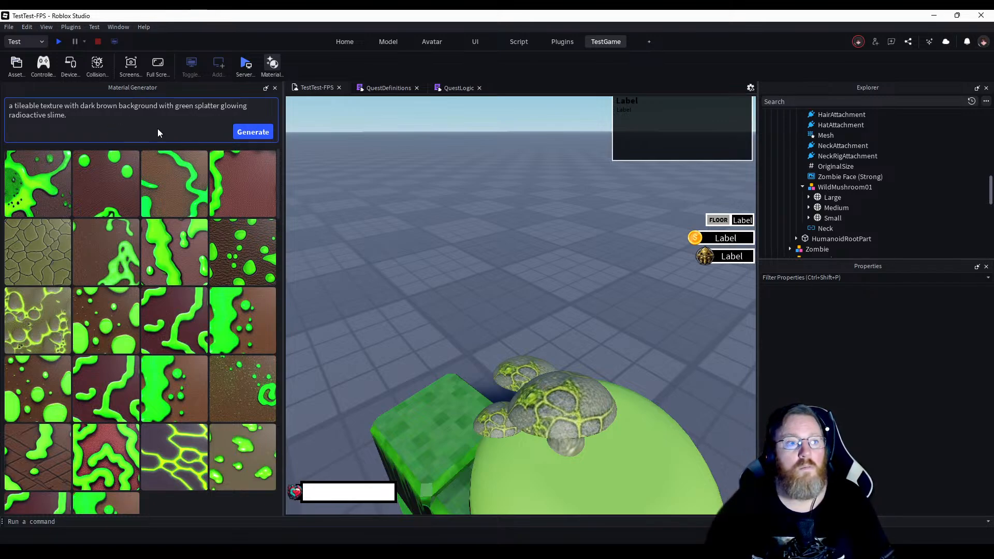
pyautogui.click(253, 133)
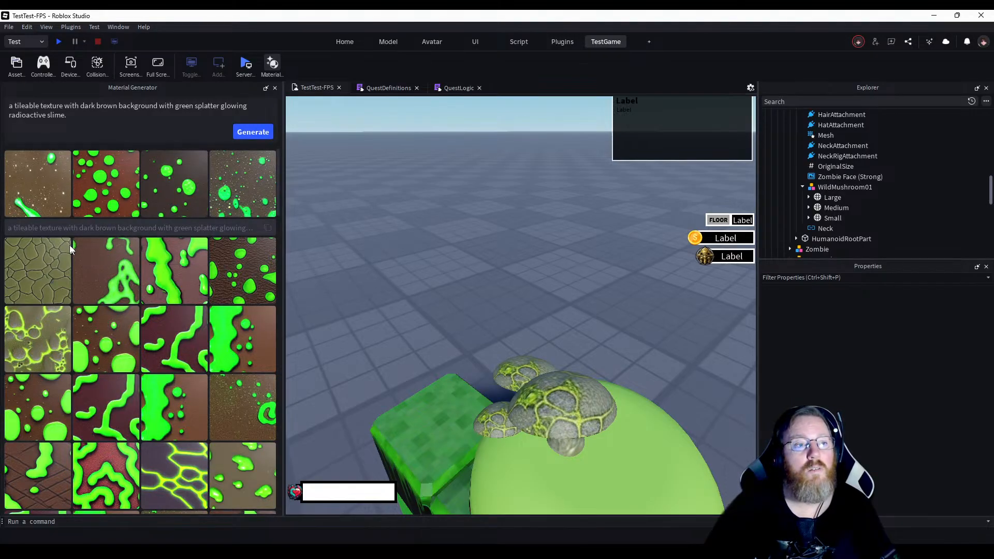
# Preview the grey-brown material with green splatter, enable its Organic pattern and set Studs Per Tile to 3.6.
pyautogui.click(254, 193)
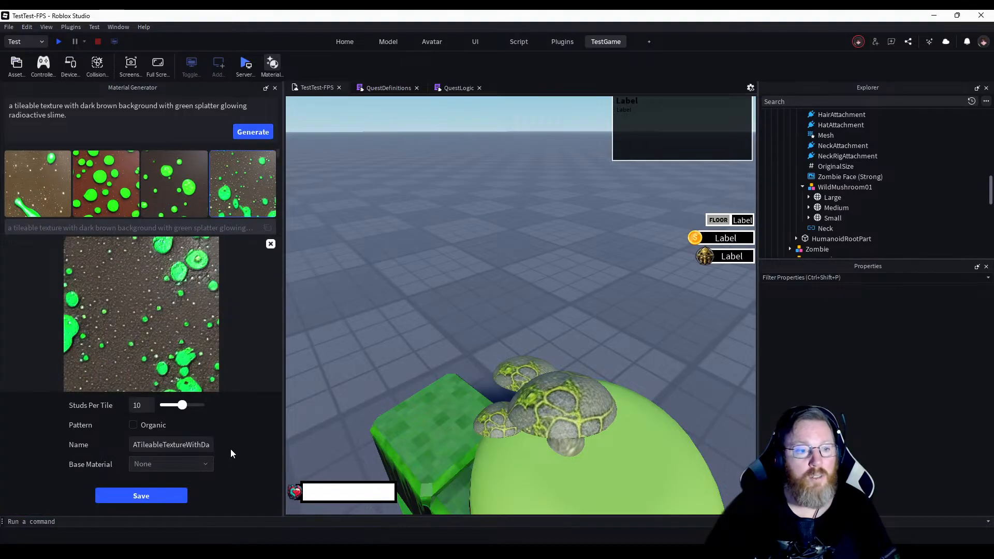
pyautogui.click(133, 426)
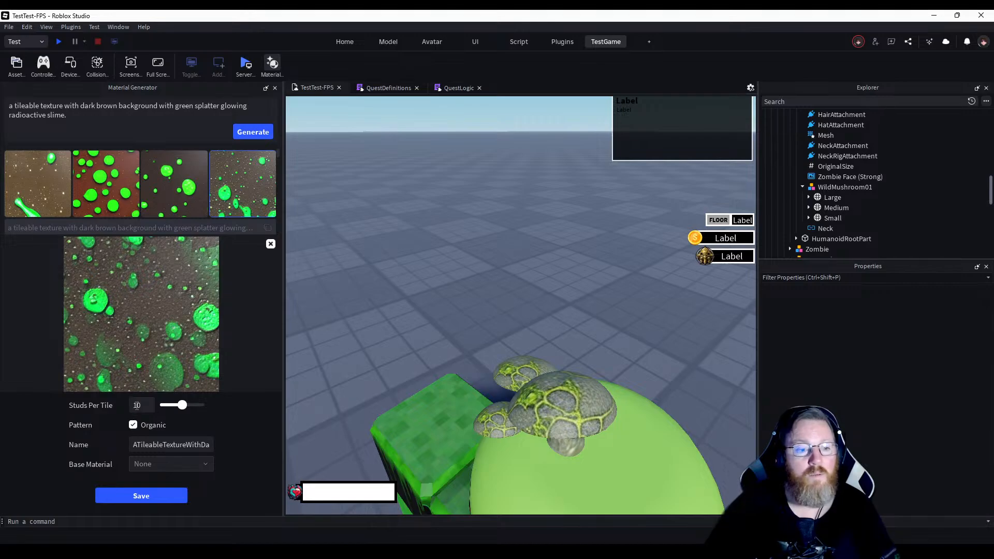
pyautogui.moveTo(182, 405)
pyautogui.mouseDown()
pyautogui.moveTo(191, 408)
pyautogui.moveTo(169, 411)
pyautogui.mouseUp()
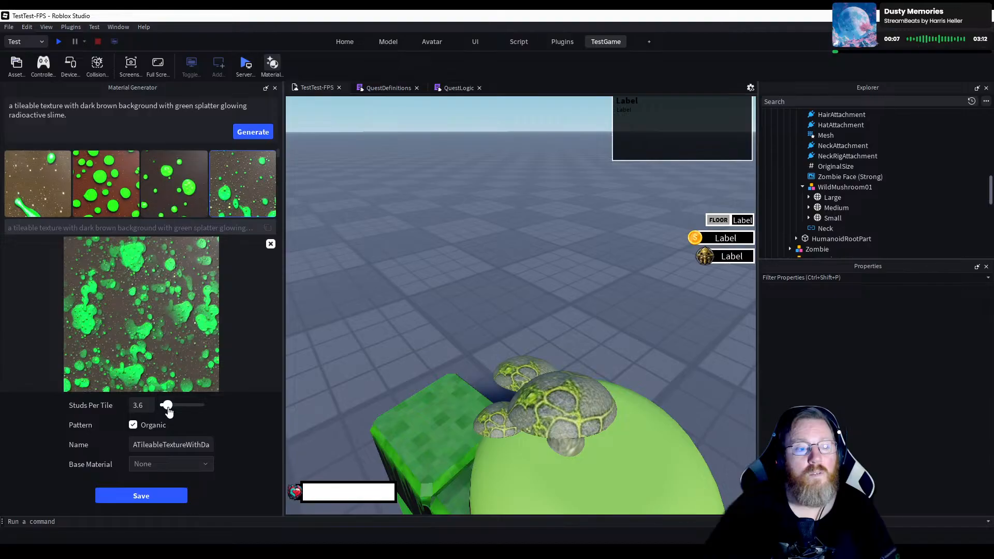
# Compare Studs Per Tile values of 2.9, 3.3, 4, 6.8 and 5.2 on the splatter material and disable its Organic pattern.
pyautogui.moveTo(169, 412); pyautogui.dragTo(167, 412)
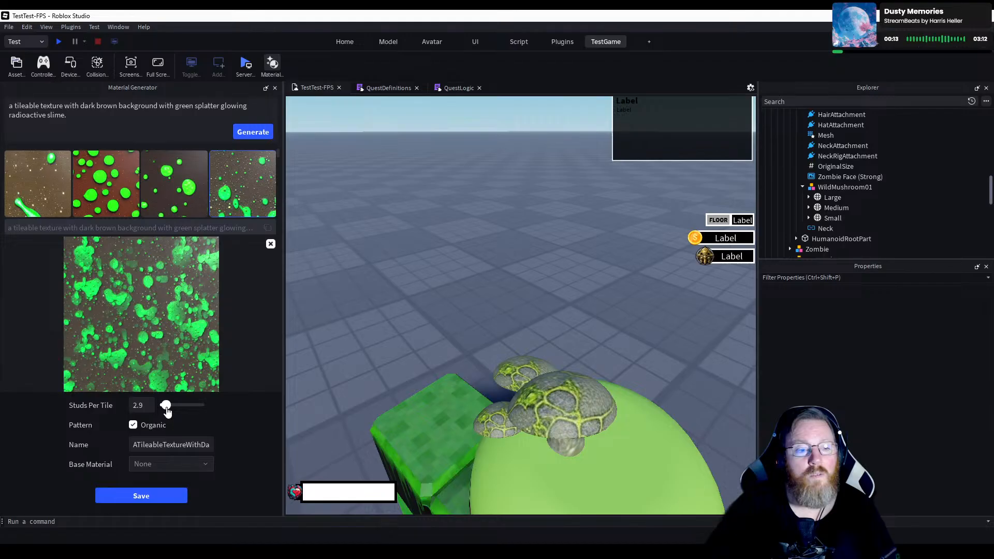
pyautogui.moveTo(167, 411); pyautogui.dragTo(169, 411)
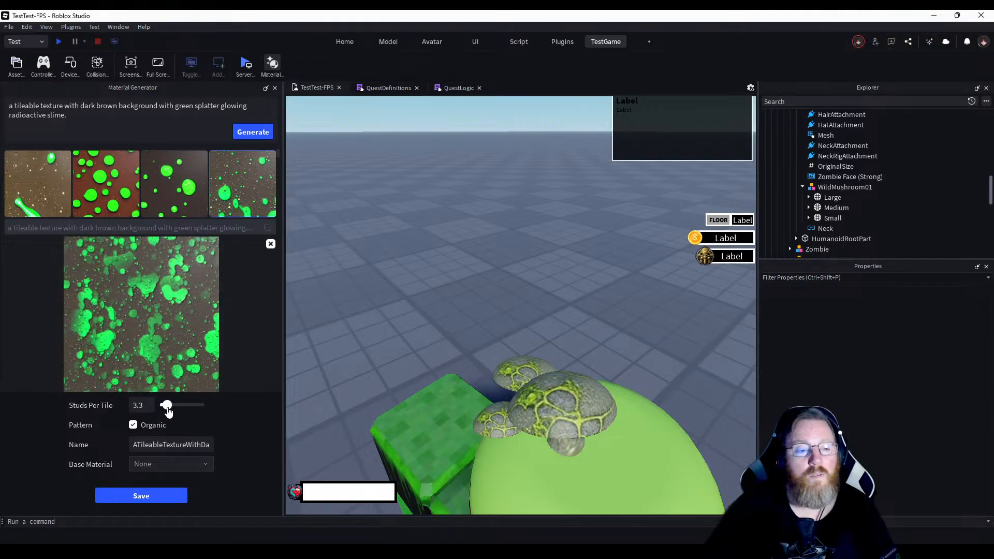
pyautogui.moveTo(168, 412); pyautogui.dragTo(173, 411)
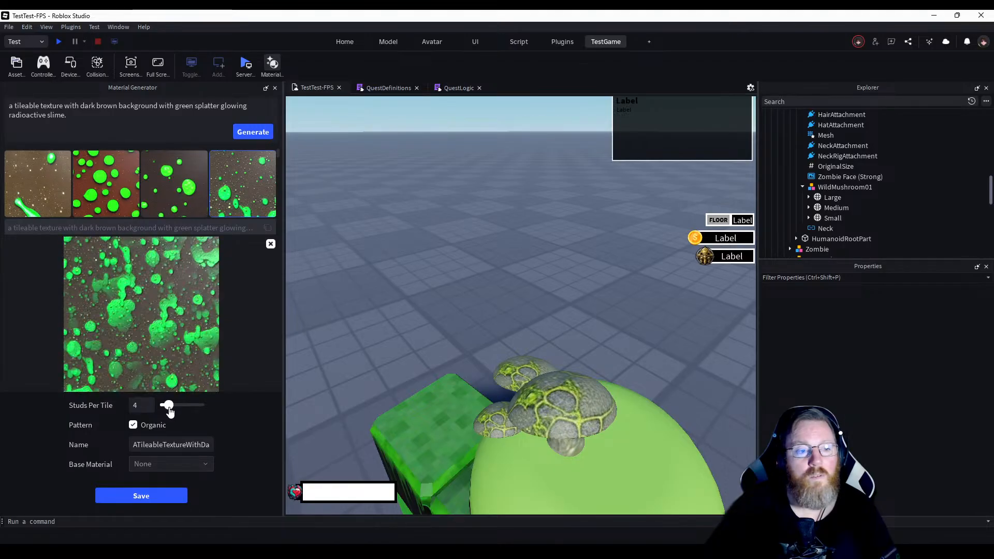
pyautogui.moveTo(173, 412); pyautogui.dragTo(177, 411)
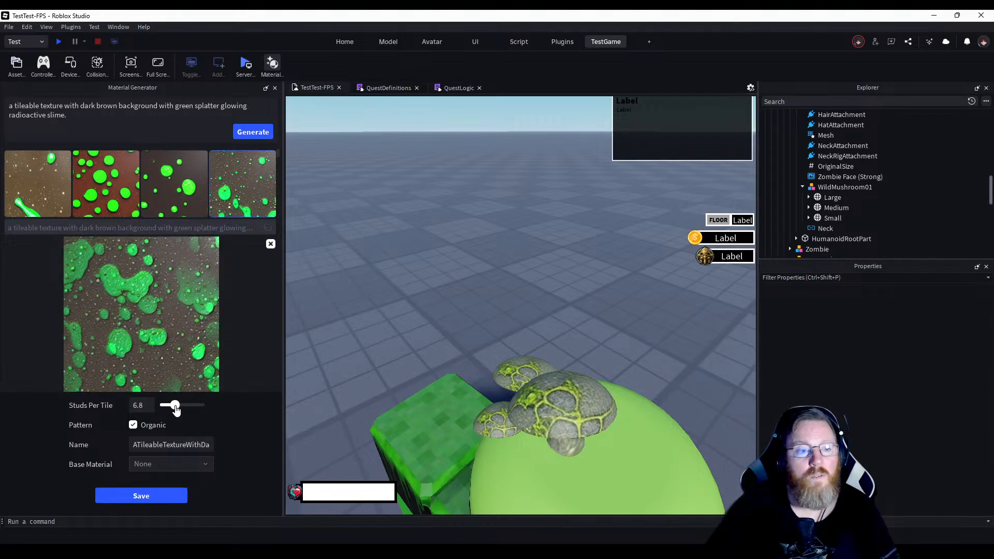
pyautogui.moveTo(176, 409); pyautogui.dragTo(172, 409)
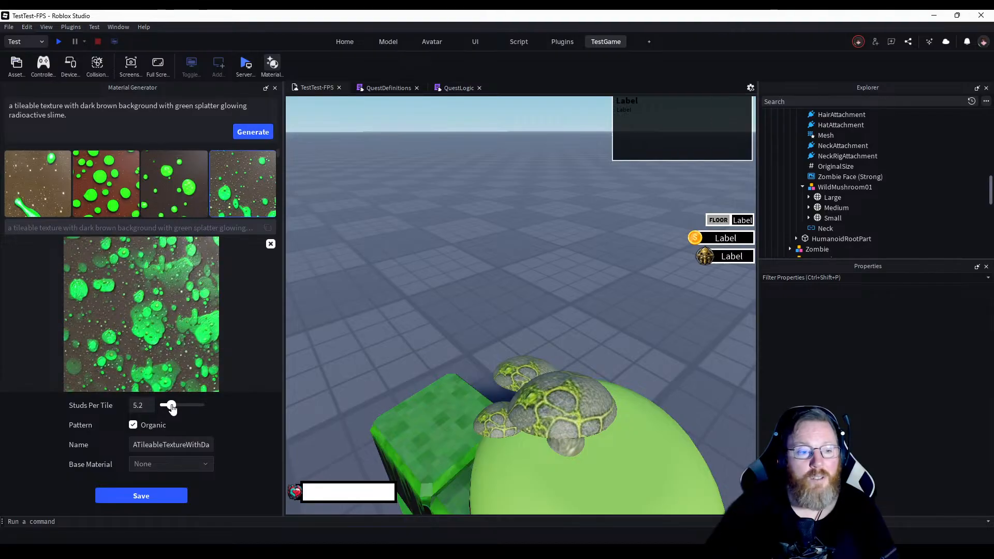
pyautogui.click(133, 427)
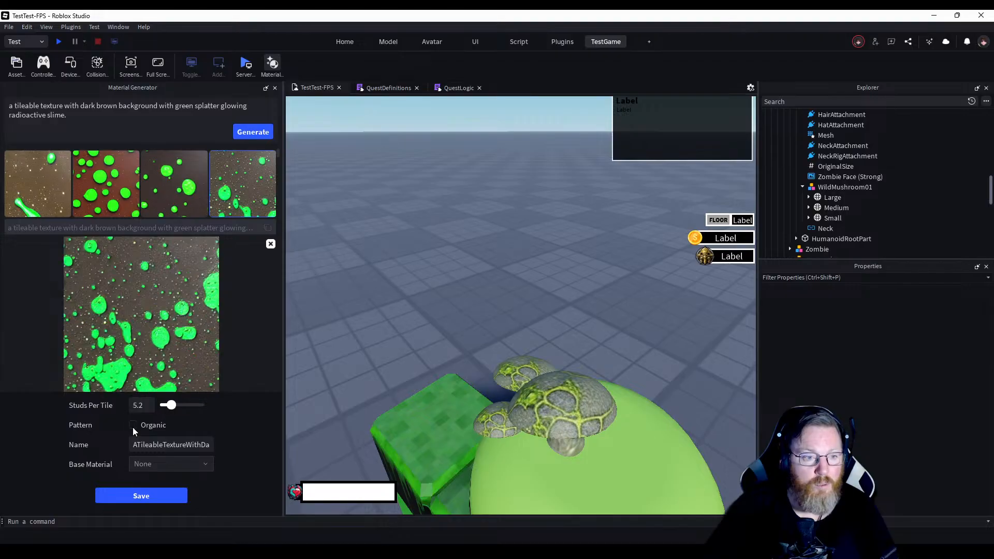
# Generate another batch from the splatter prompt and close the current material preview.
pyautogui.click(240, 134)
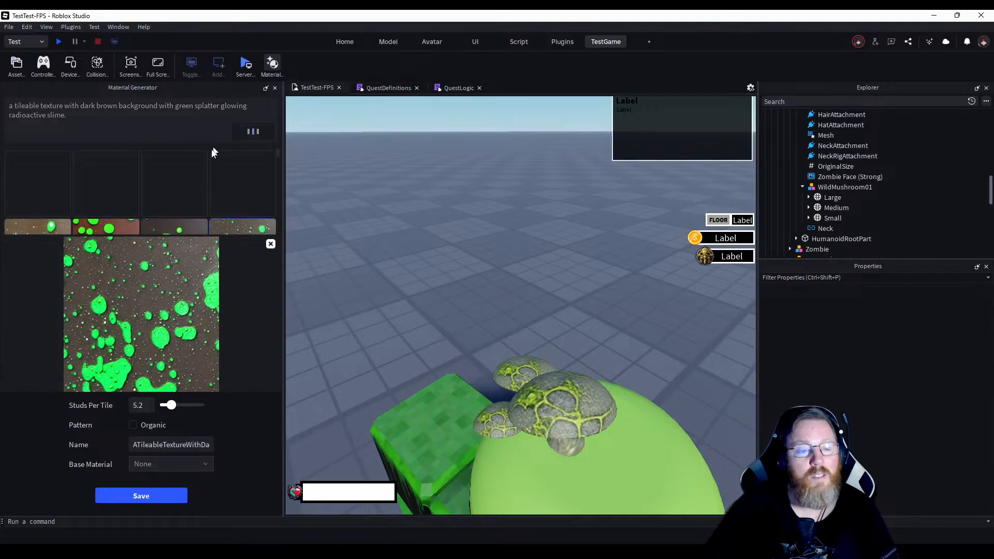
pyautogui.click(270, 244)
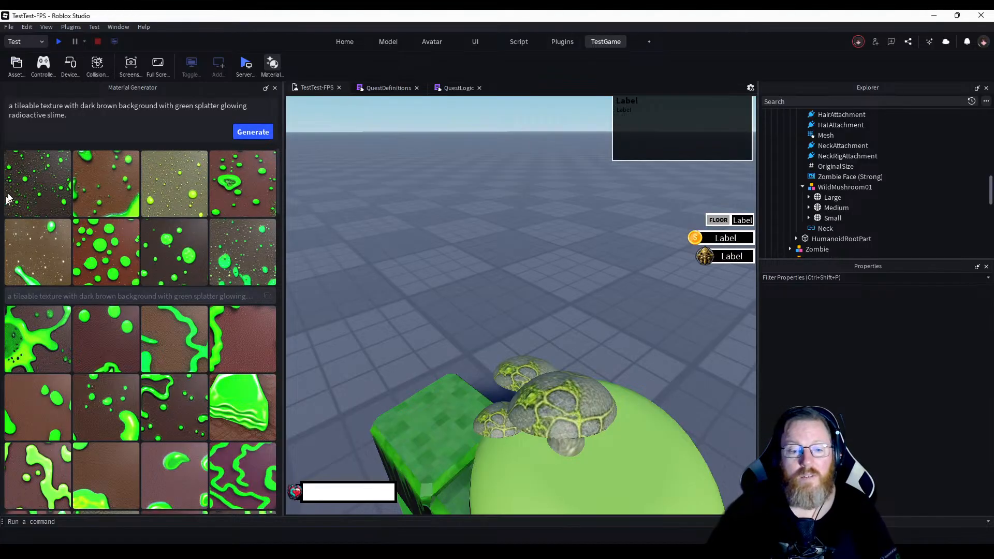
pyautogui.moveTo(398, 551)
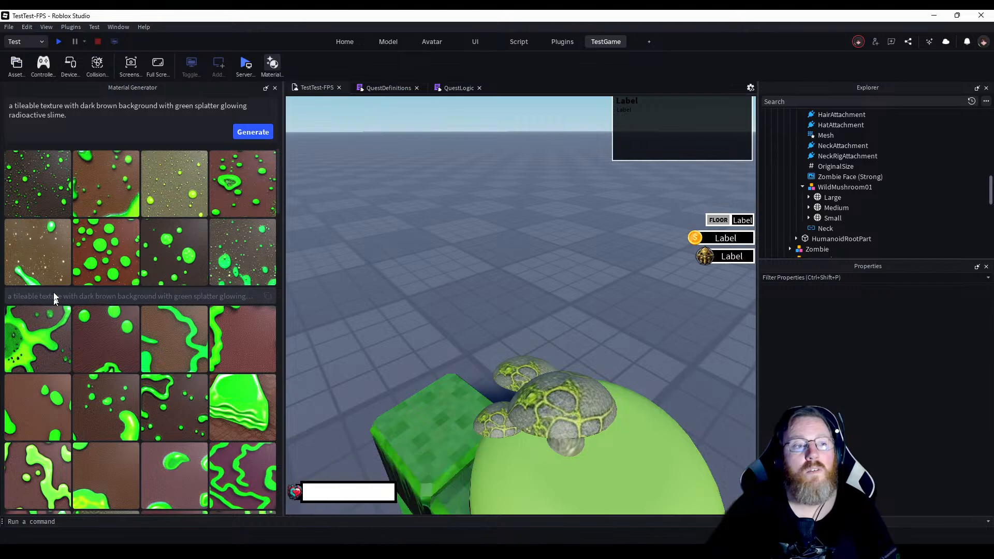
# Preview the dark brown material with small green droplets, enable its Organic pattern and set Studs Per Tile to 11.9.
pyautogui.click(51, 209)
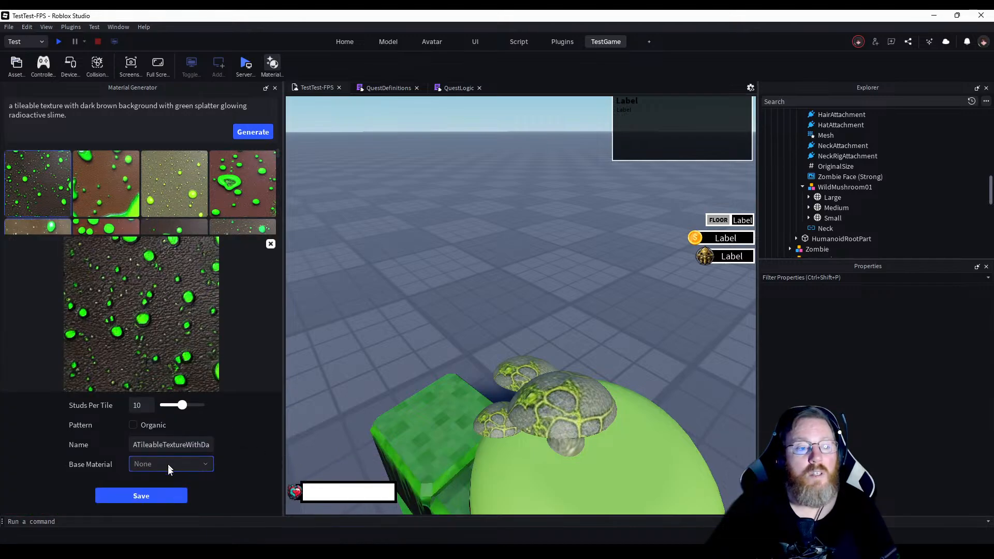
pyautogui.click(133, 425)
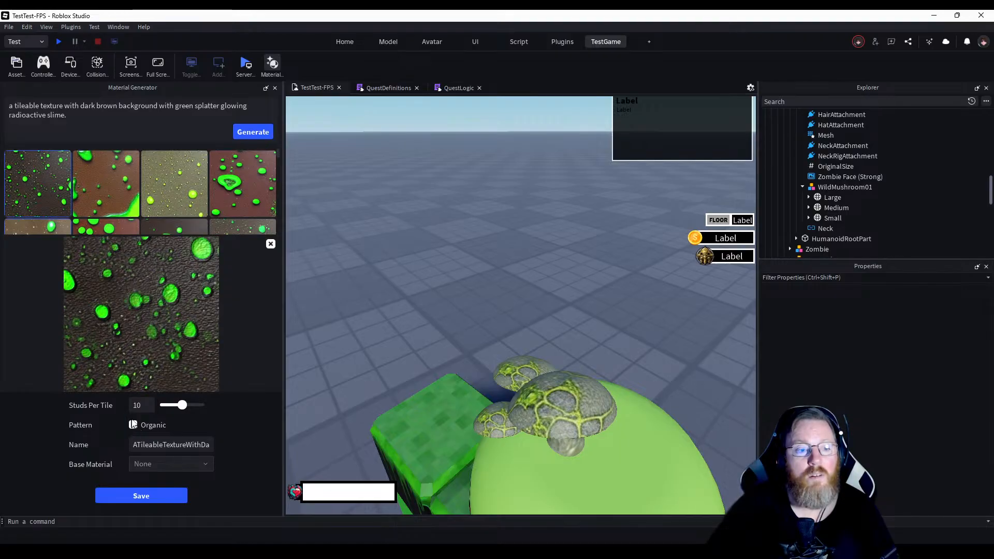
pyautogui.moveTo(180, 406); pyautogui.dragTo(187, 408)
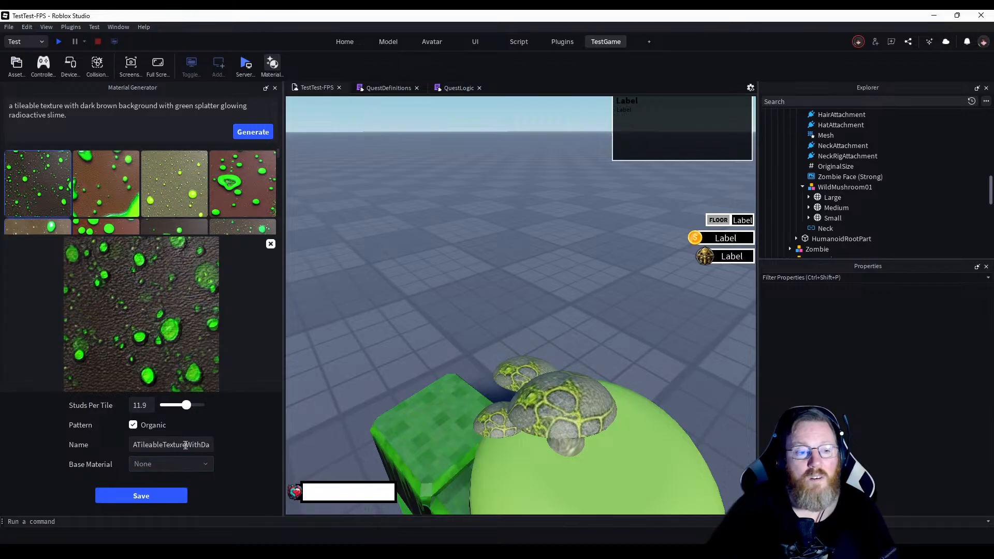
# Replace the generated material's name with GreenGoo_001.
pyautogui.click(135, 446)
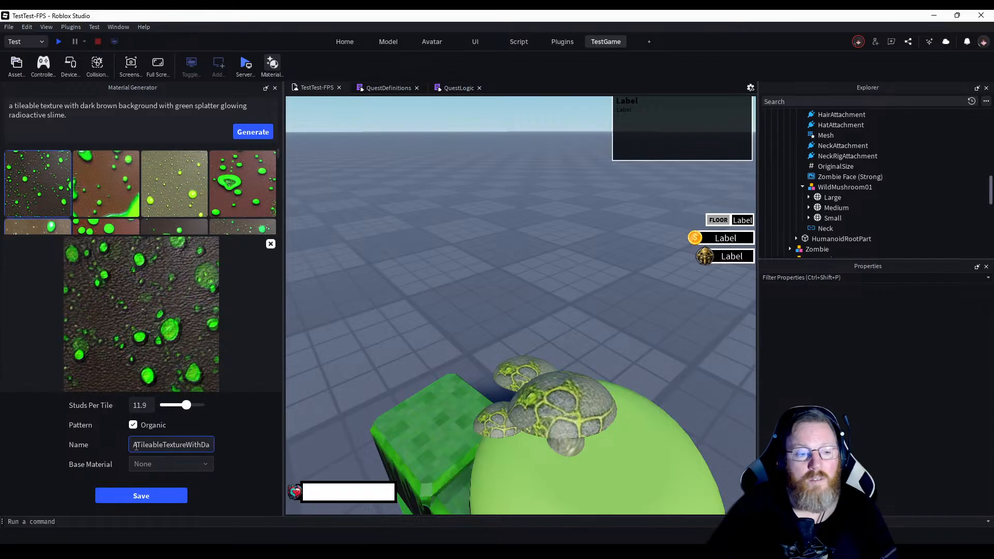
pyautogui.moveTo(136, 446); pyautogui.dragTo(249, 434)
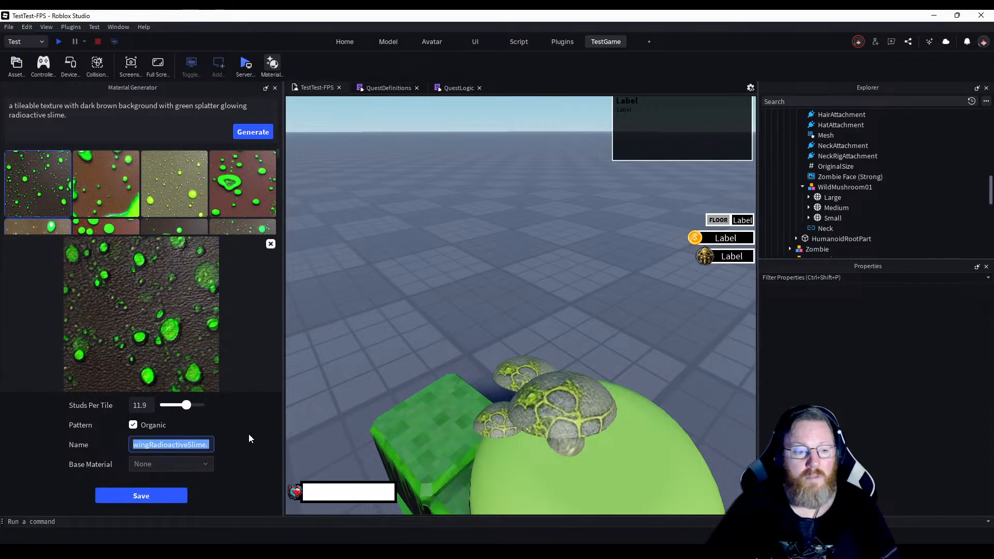
pyautogui.press('BackSpace')
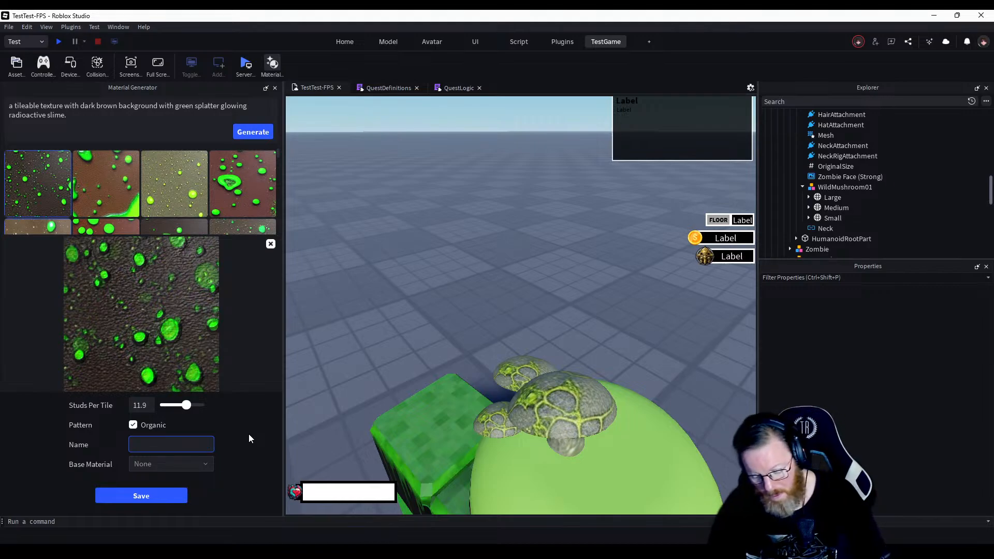
pyautogui.write('GreenGoo_001')
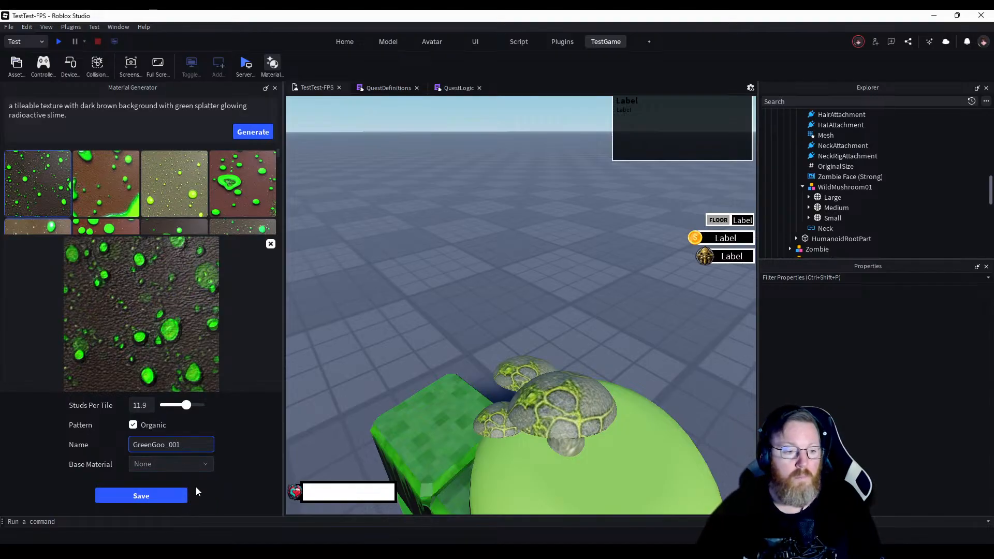
# Set the base material of GreenGoo_001 to Mud and save the material variant.
pyautogui.click(209, 464)
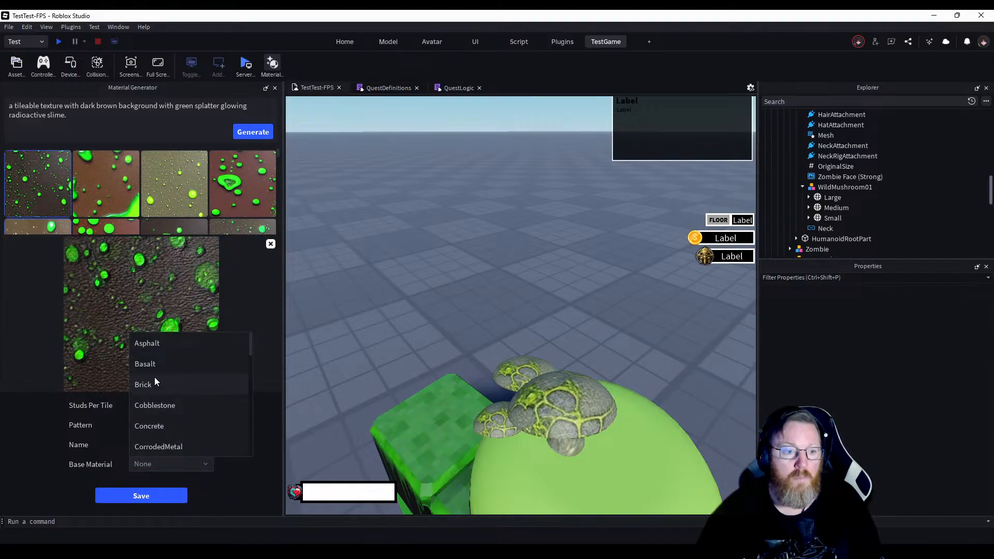
pyautogui.scroll(-3, 154, 383)
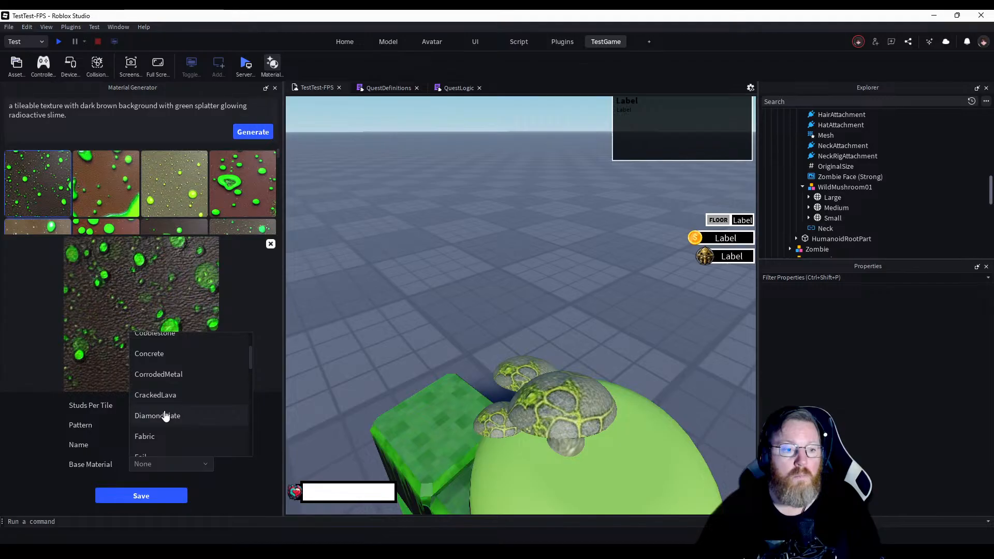
pyautogui.scroll(-3, 165, 417)
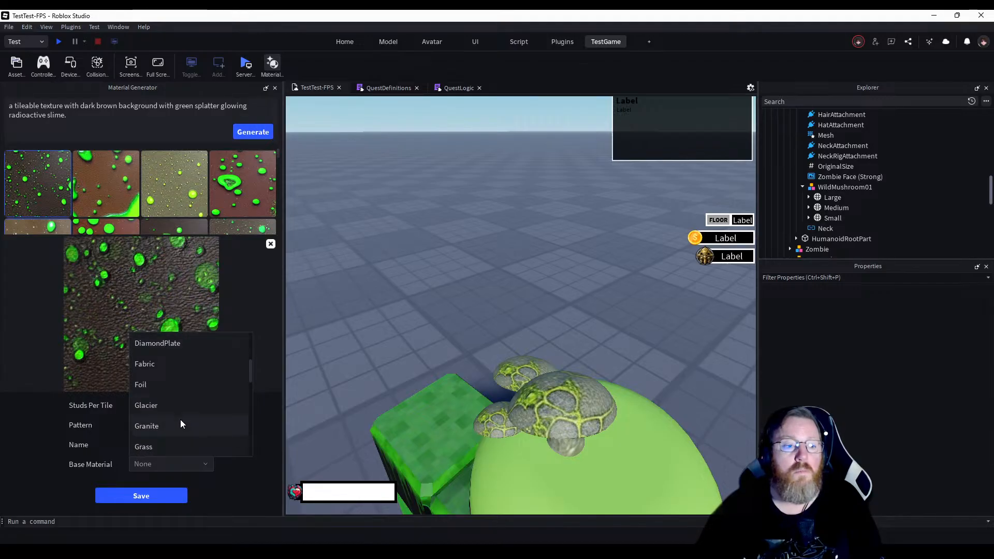
pyautogui.scroll(2, 180, 421)
pyautogui.scroll(-6, 181, 424)
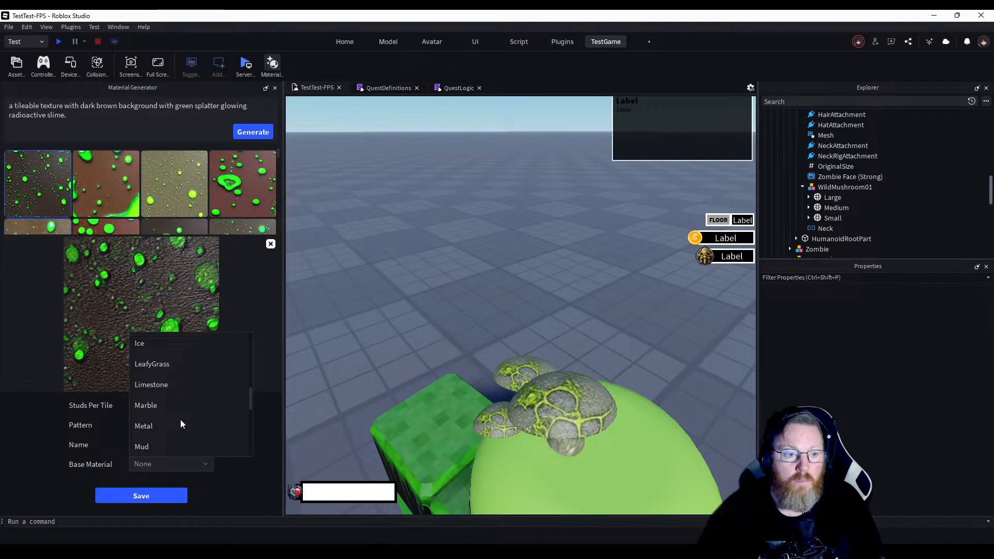
pyautogui.scroll(-2, 181, 424)
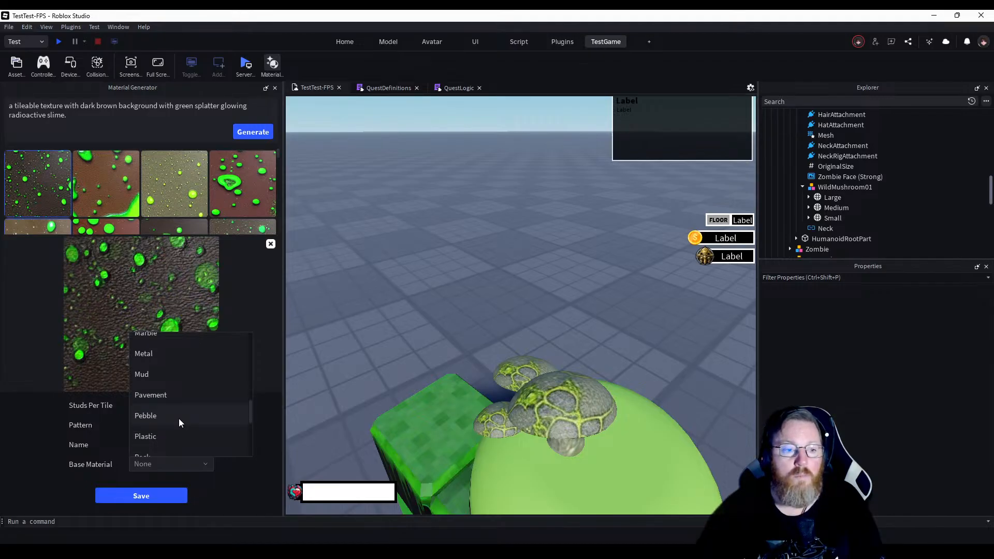
pyautogui.click(160, 377)
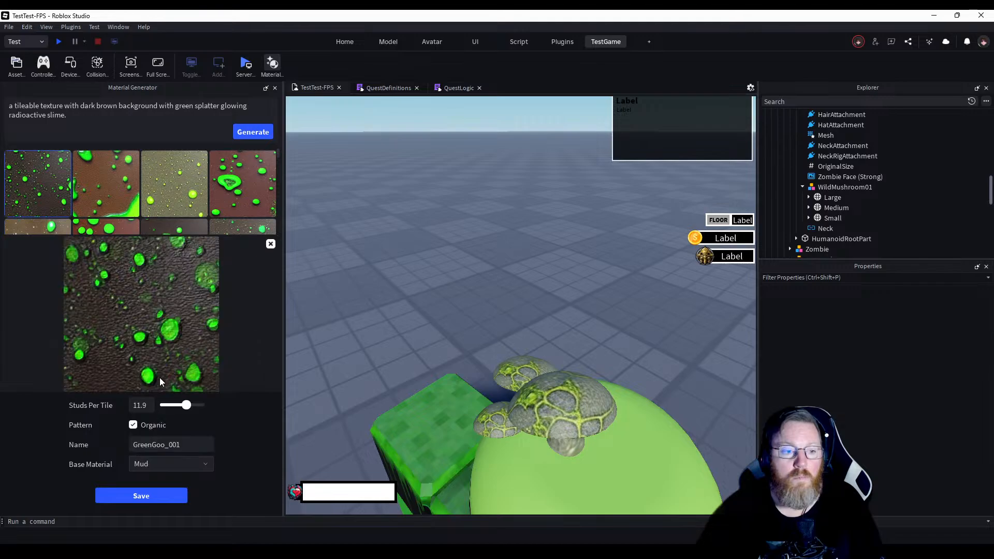
pyautogui.click(130, 498)
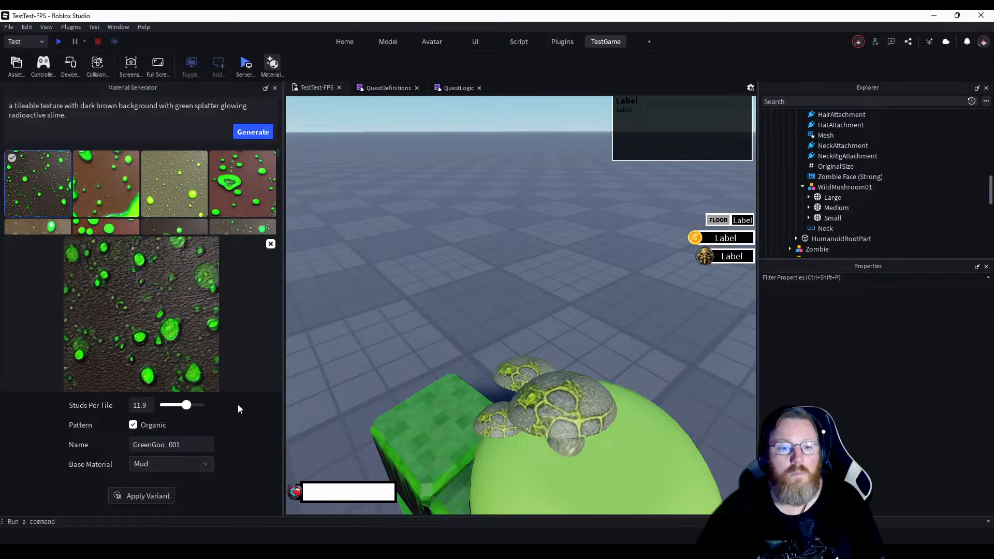
# Close the Material Generator, open the Material Manager and select the GreenGoo_001 material.
pyautogui.click(277, 90)
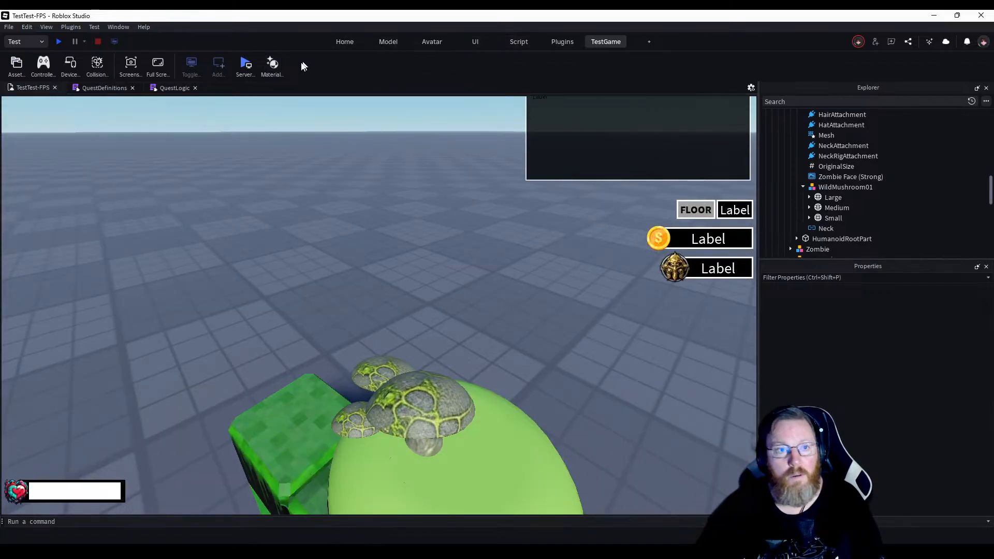
pyautogui.click(340, 44)
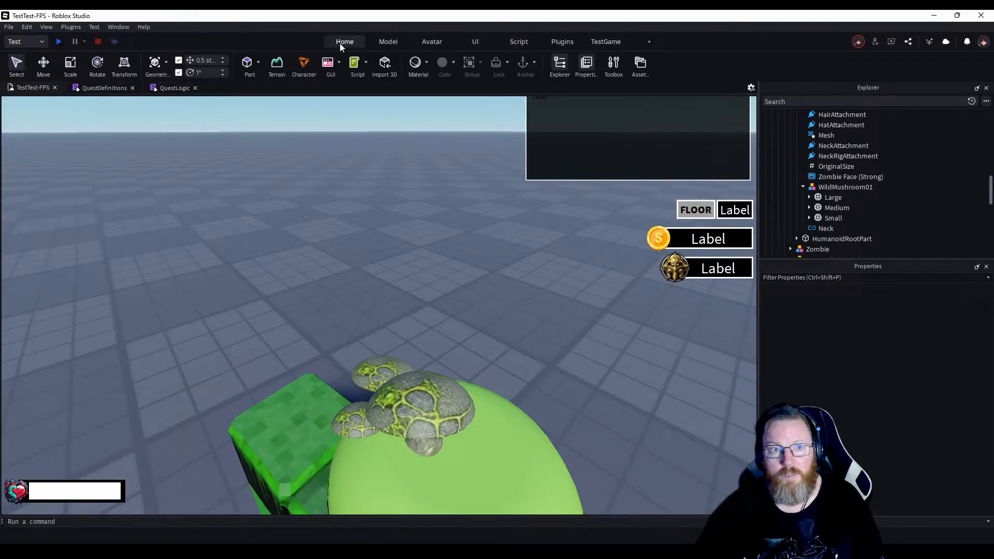
pyautogui.click(411, 71)
pyautogui.click(487, 257)
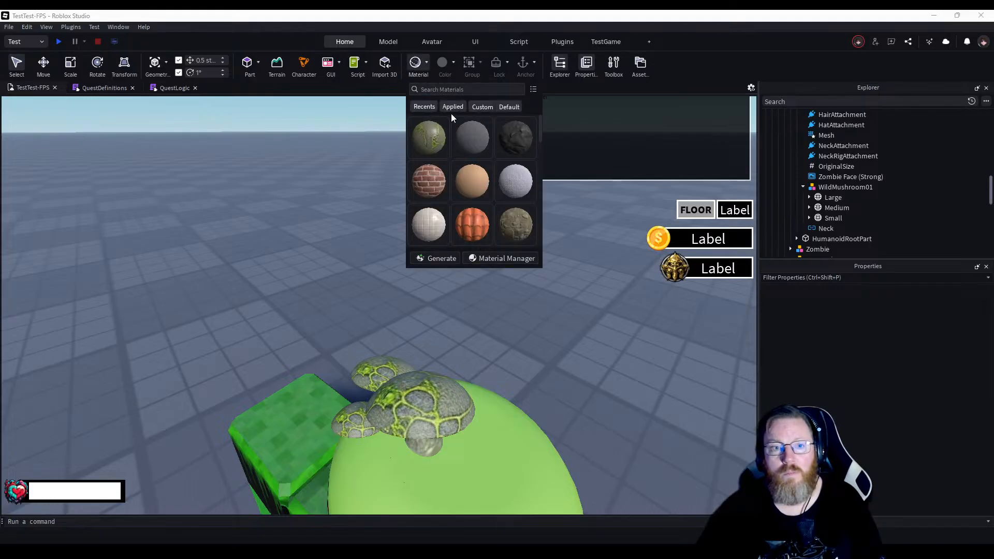
pyautogui.click(486, 258)
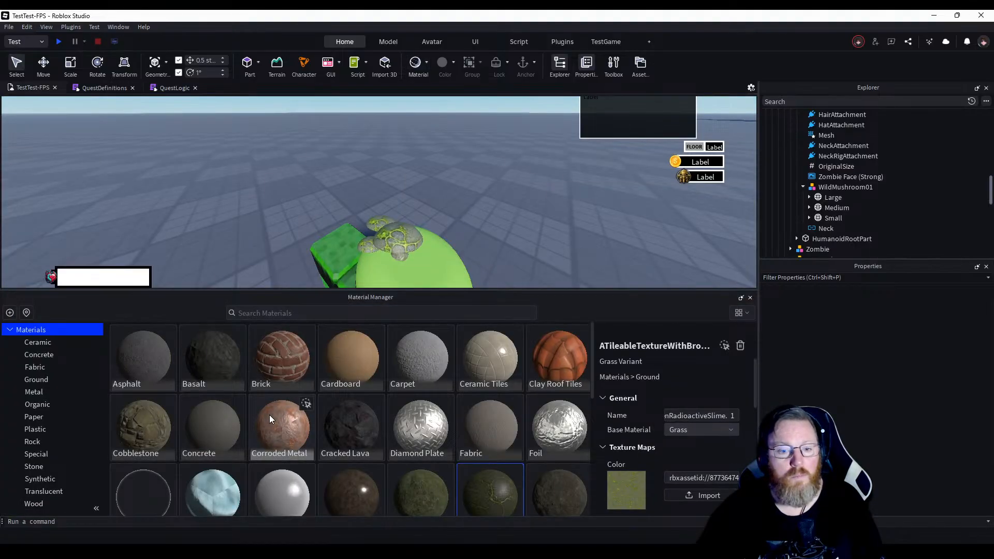
pyautogui.scroll(-2, 269, 415)
pyautogui.scroll(-5, 269, 415)
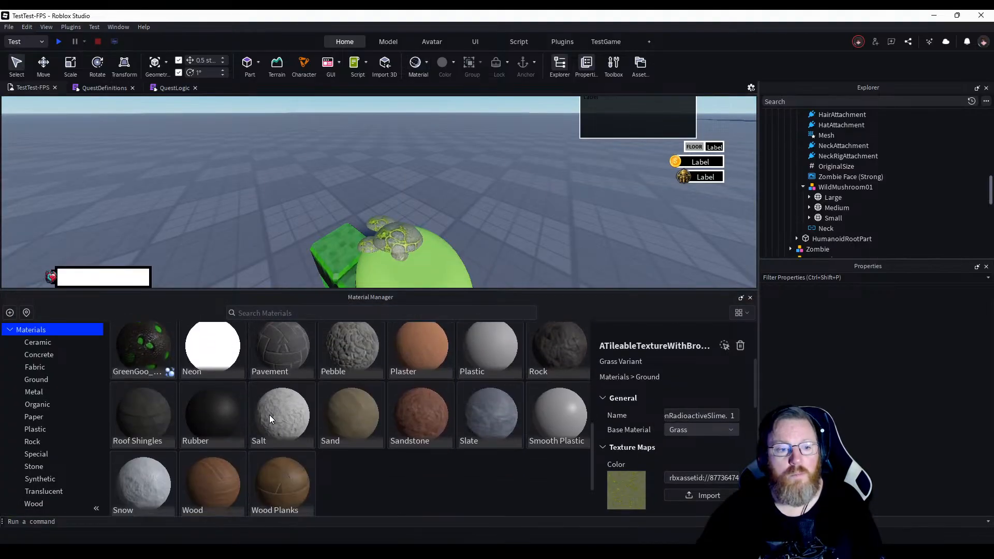
pyautogui.scroll(-2, 269, 415)
pyautogui.scroll(3, 269, 414)
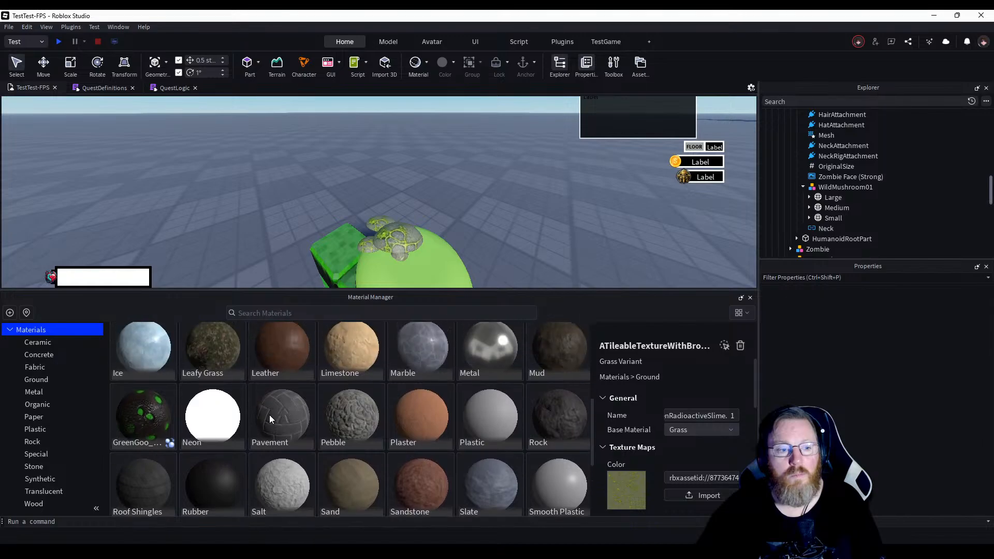
pyautogui.click(142, 414)
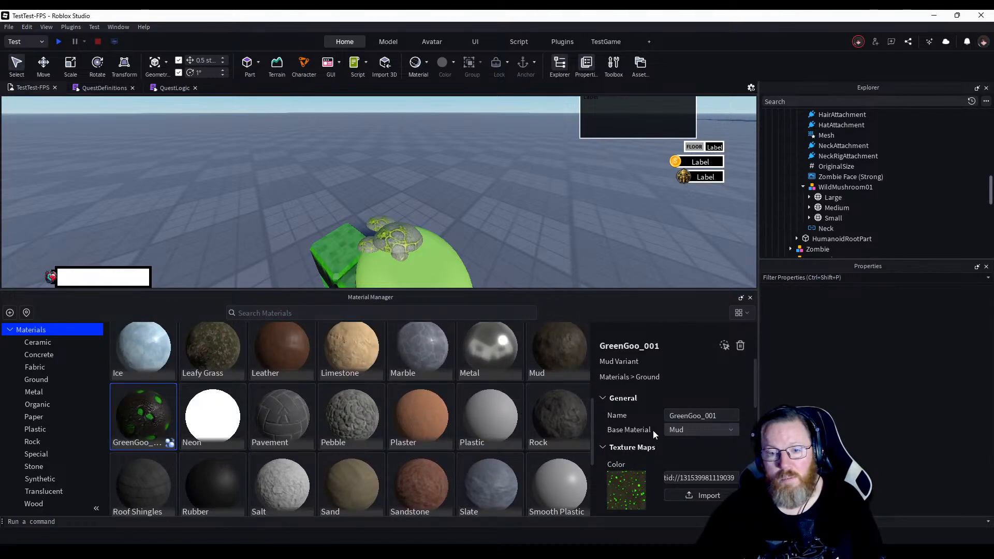
# Copy the asset ID of the Color texture map of GreenGoo_001.
pyautogui.scroll(-3, 653, 430)
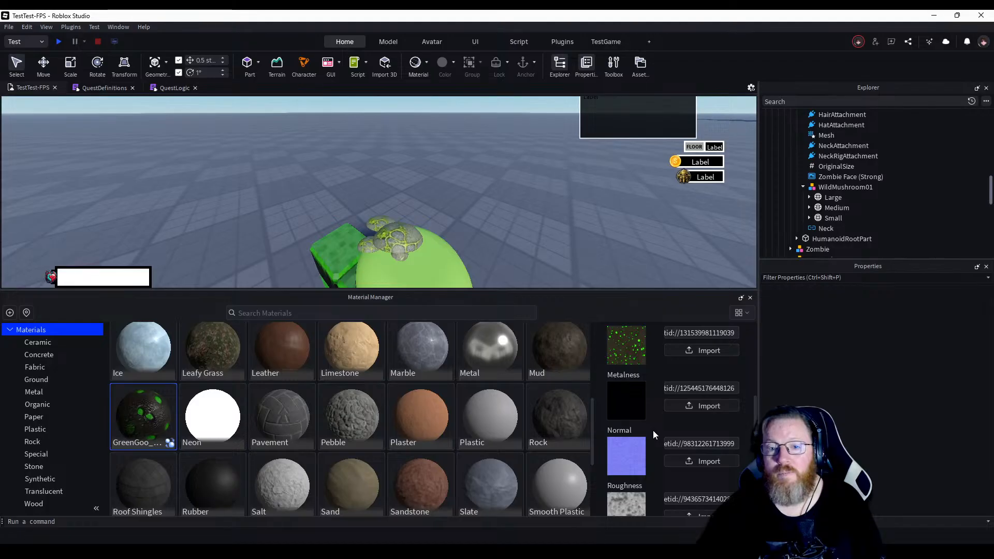
pyautogui.scroll(3, 653, 430)
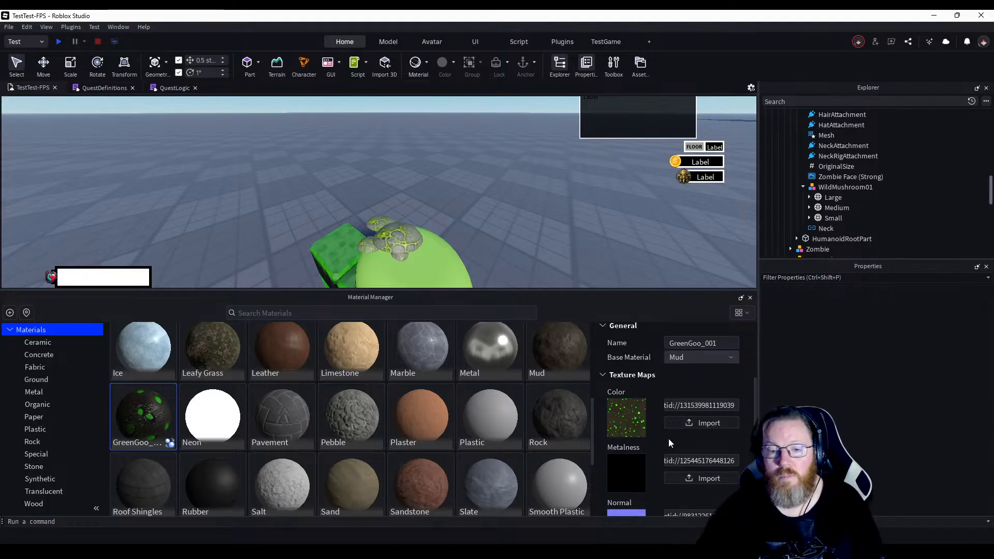
pyautogui.click(732, 405)
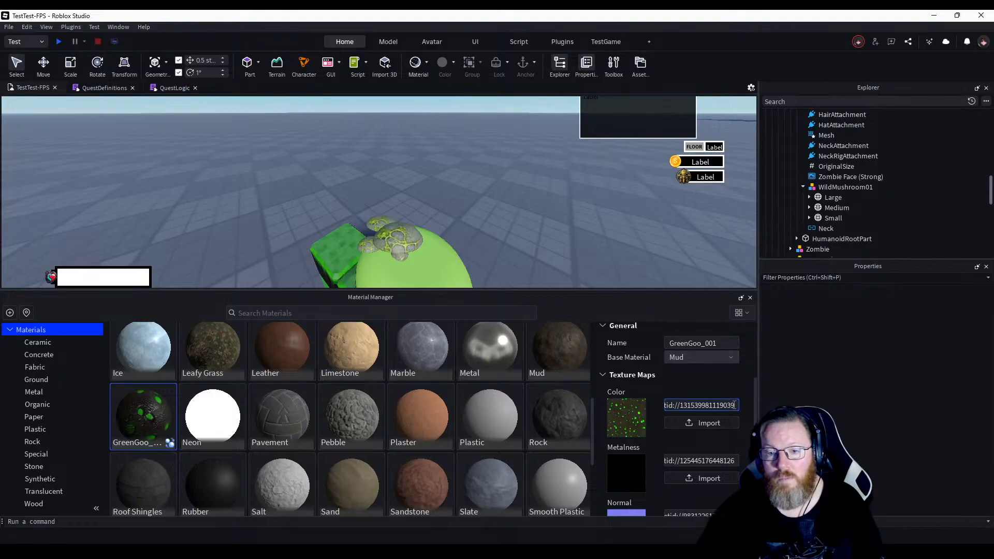
pyautogui.hotkey('ctrl', 'a')
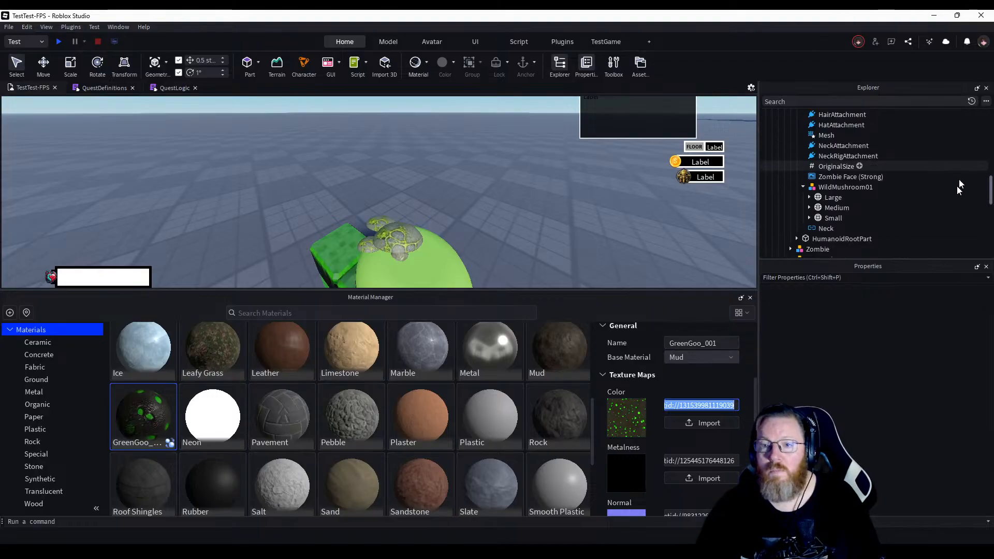
pyautogui.click(833, 199)
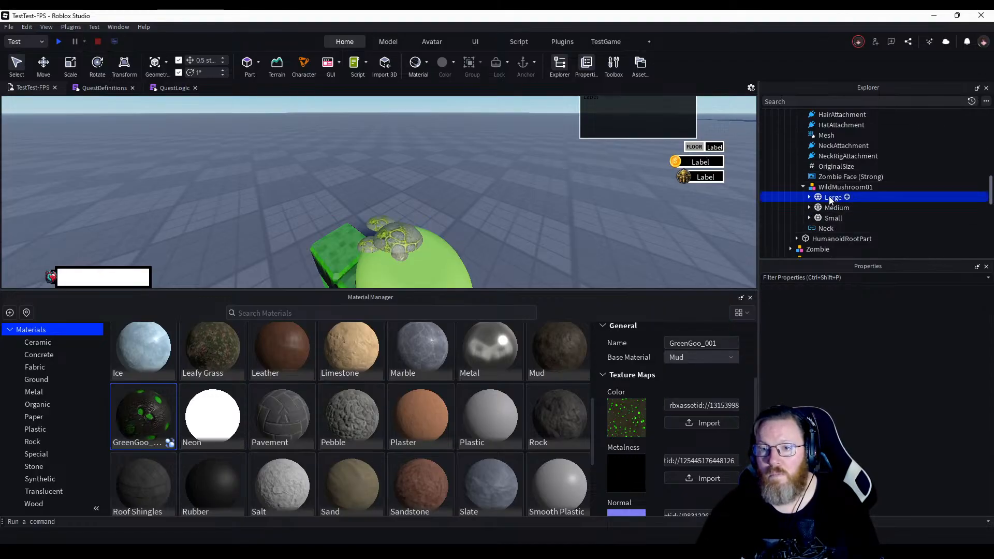
pyautogui.keyDown('ctrl'); pyautogui.click(834, 208); pyautogui.keyUp('ctrl')
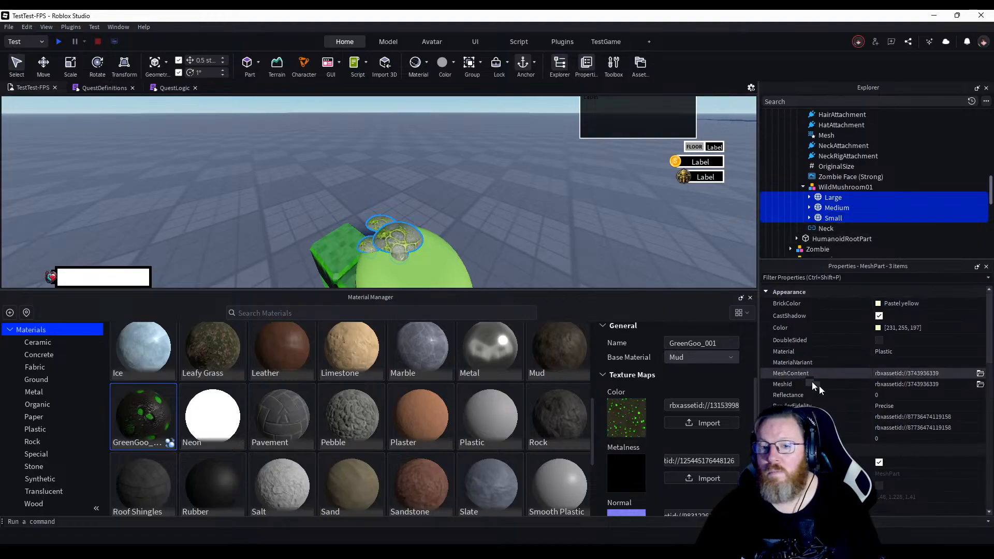
pyautogui.click(949, 428)
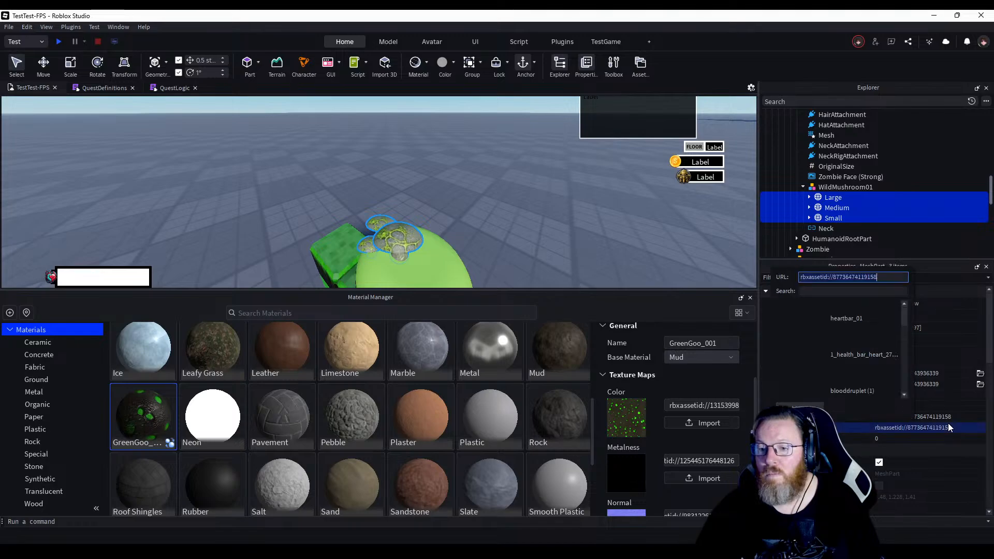
pyautogui.hotkey('ctrl', 'a')
pyautogui.hotkey('ctrl', 'v')
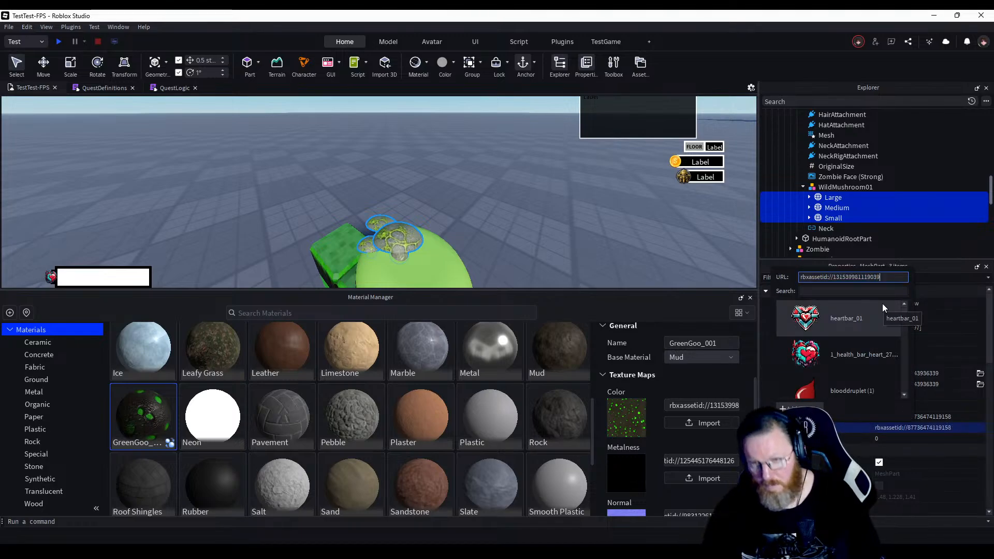
pyautogui.press('Return')
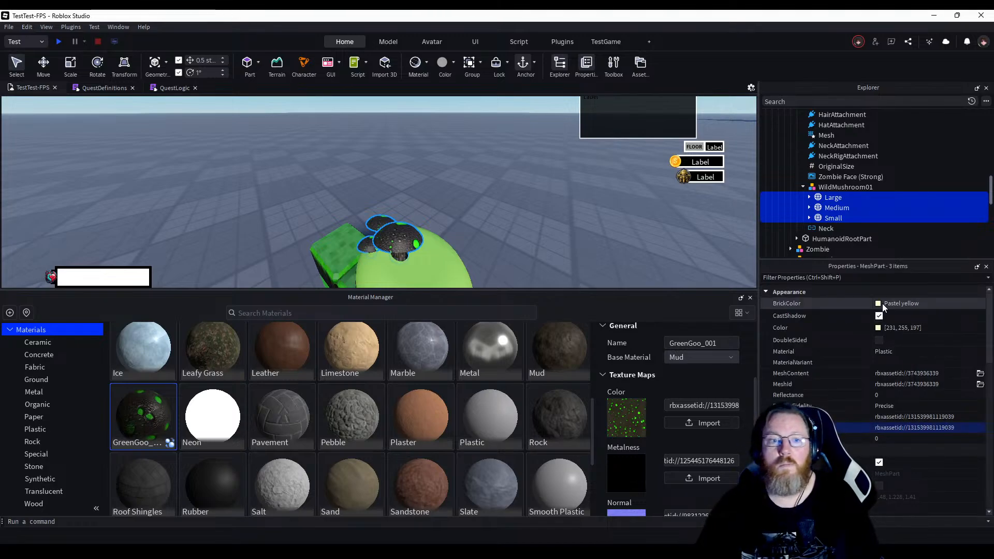
# Deselect the mushrooms, close the Material Manager and examine the retextured mushrooms from the zombie's face side.
pyautogui.click(145, 212)
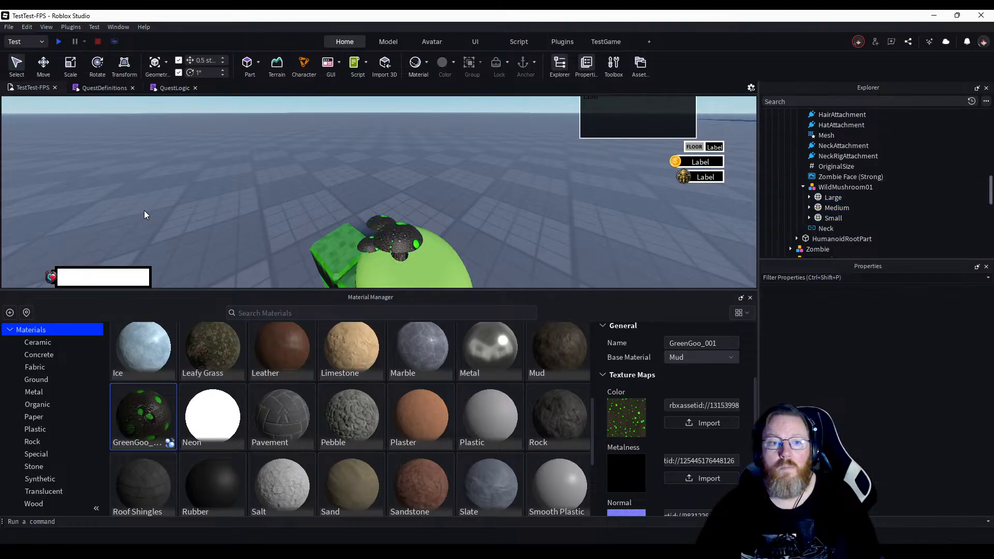
pyautogui.click(751, 298)
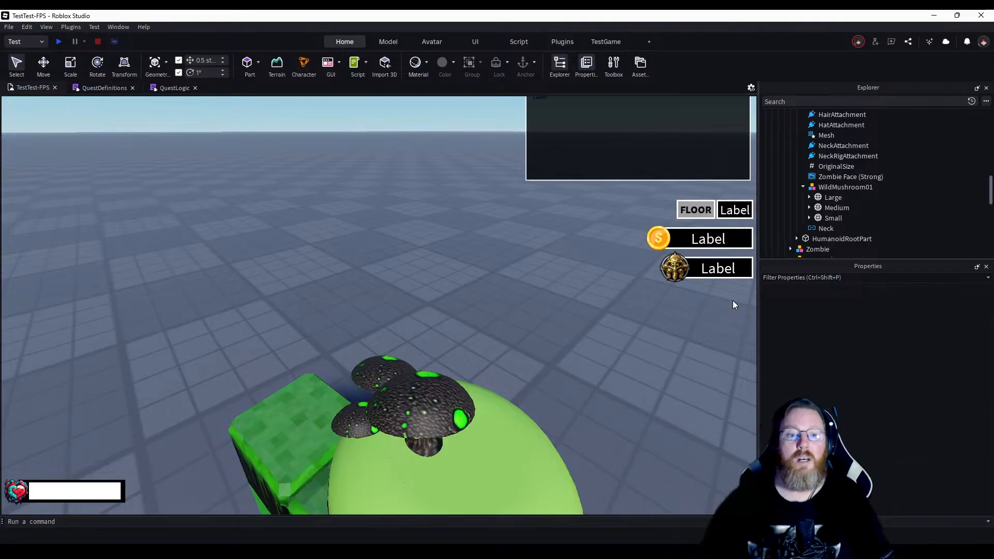
pyautogui.moveTo(451, 311); pyautogui.dragTo(453, 318, button='right')
pyautogui.scroll(-3, 453, 317)
pyautogui.press('s')
pyautogui.press('d')
pyautogui.press('w')
pyautogui.press('s')
pyautogui.press('w')
pyautogui.press('w')
pyautogui.press('s')
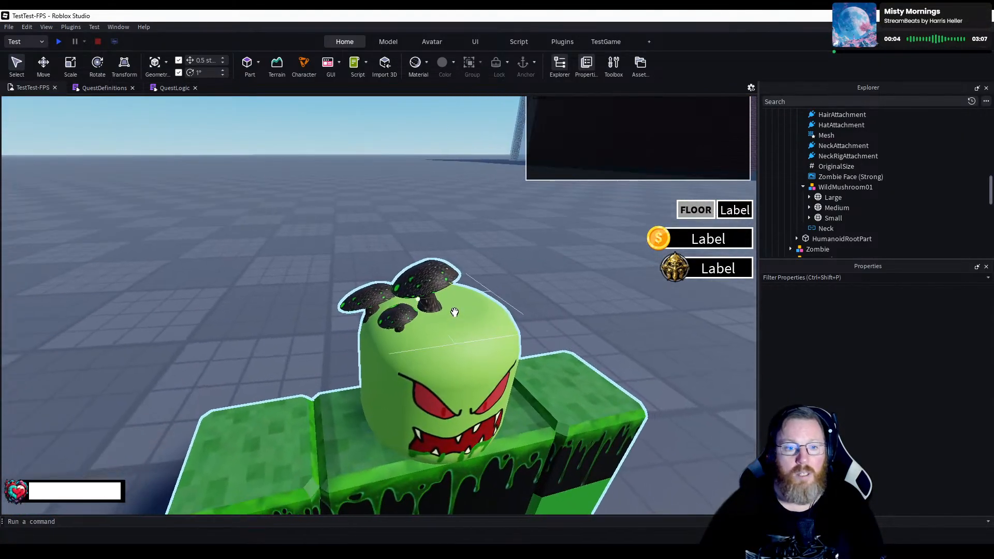
# Move the Large mushroom about 0.237 studs sideways across the zombie's head, away from the other two mushrooms.
pyautogui.click(420, 280)
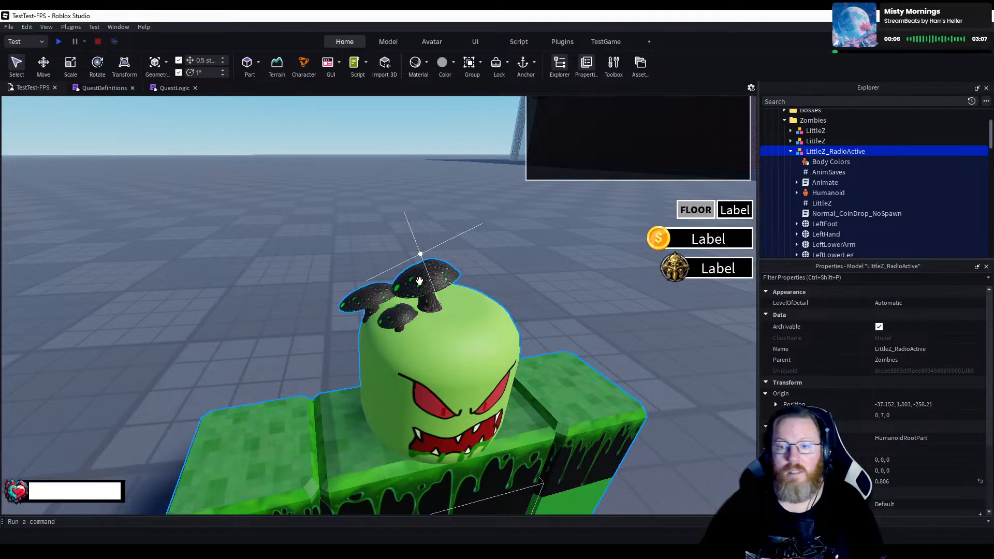
pyautogui.click(419, 280)
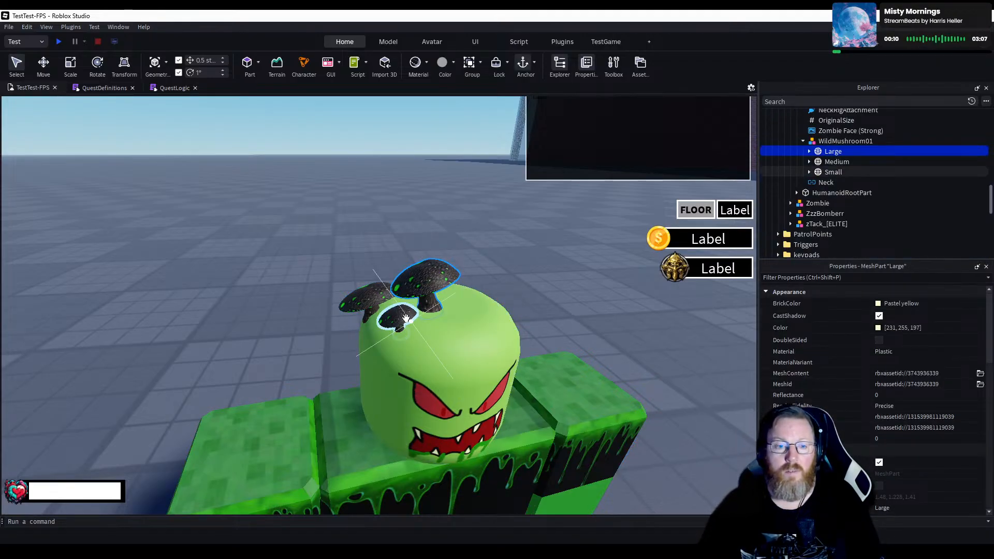
pyautogui.click(52, 64)
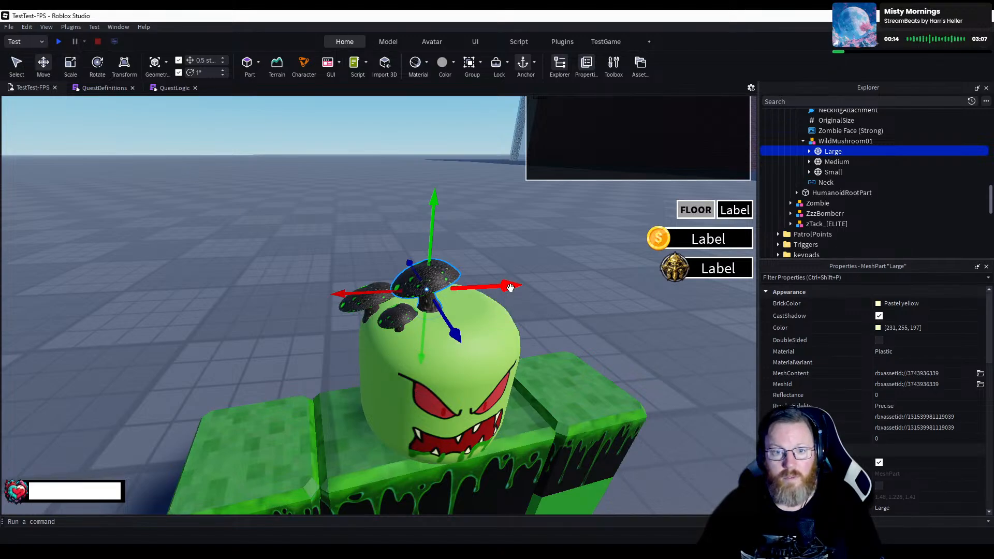
pyautogui.moveTo(510, 288); pyautogui.dragTo(548, 293)
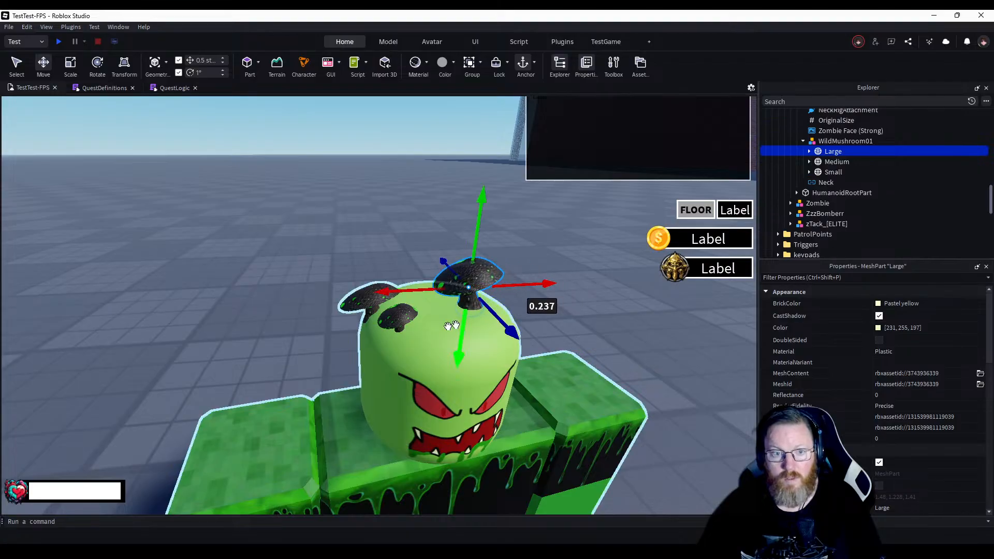
# Reposition the Small mushroom near the middle of the head above the face, adjusting its sideways position, depth and height.
pyautogui.click(404, 320)
pyautogui.moveTo(420, 378)
pyautogui.mouseDown()
pyautogui.moveTo(411, 378)
pyautogui.moveTo(424, 387)
pyautogui.mouseUp()
pyautogui.moveTo(484, 324); pyautogui.dragTo(526, 323)
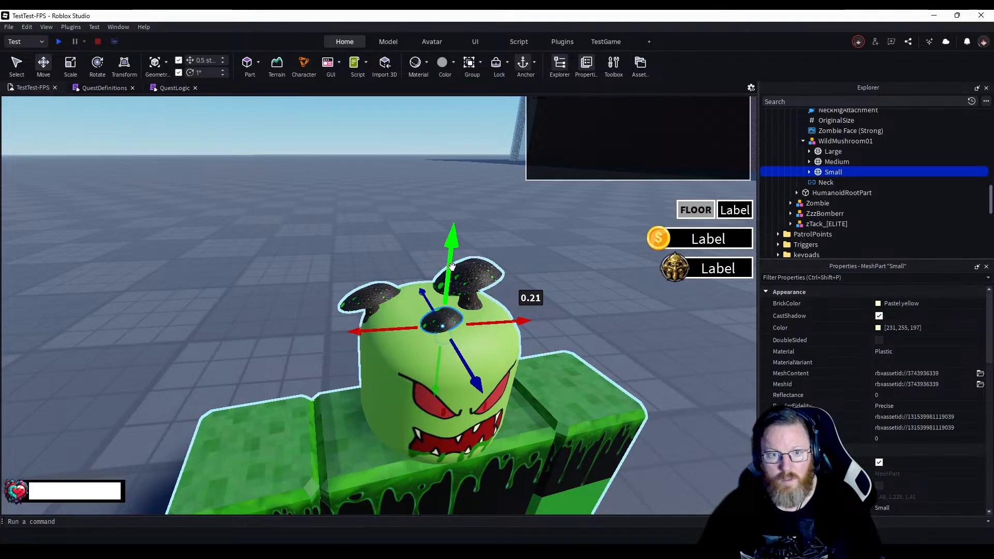
pyautogui.moveTo(451, 263); pyautogui.dragTo(451, 259)
pyautogui.moveTo(406, 325); pyautogui.dragTo(391, 325)
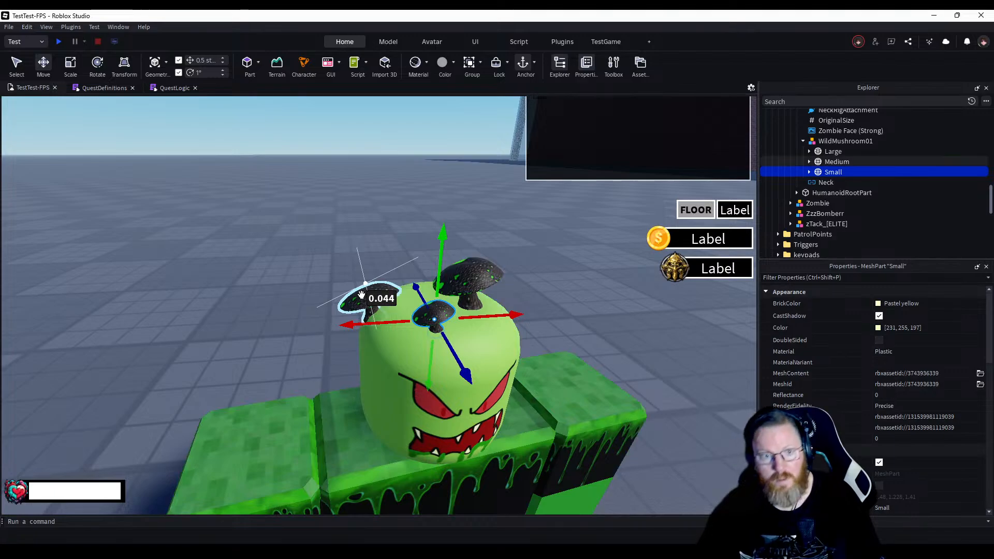
# Move the Medium mushroom inward from the head's edge onto its top behind the Small one, and raise it about 0.072 studs.
pyautogui.click(361, 294)
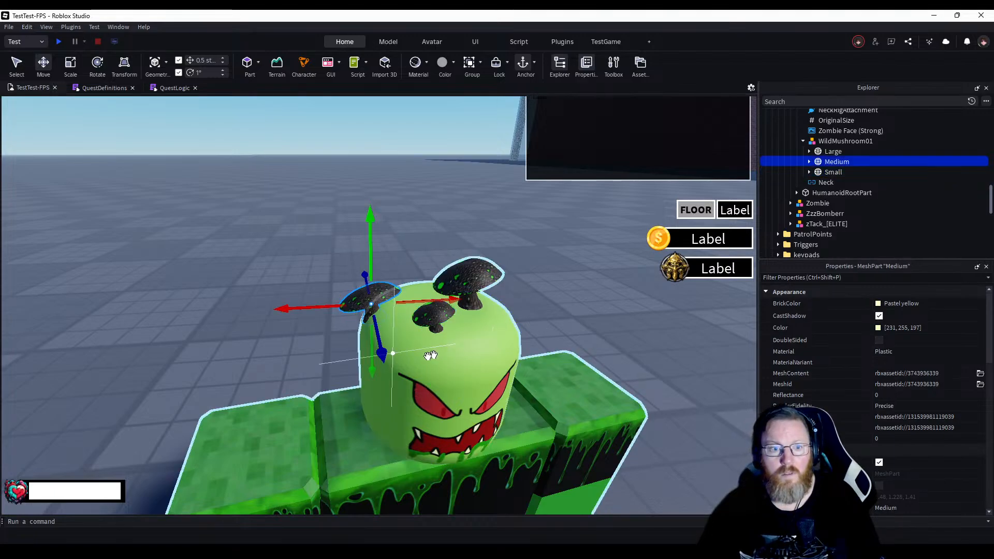
pyautogui.moveTo(368, 361); pyautogui.dragTo(368, 362, button='right')
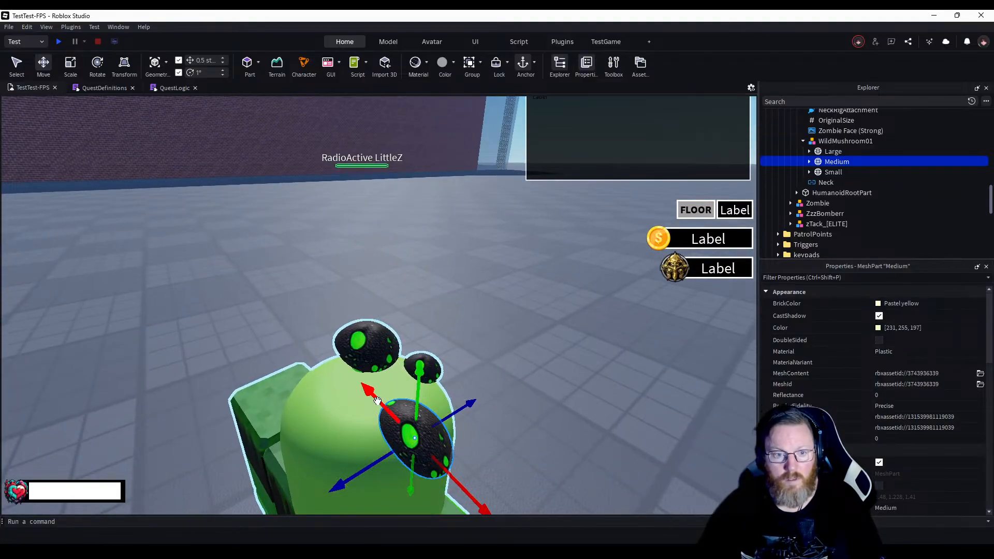
pyautogui.moveTo(377, 400); pyautogui.dragTo(340, 378)
pyautogui.moveTo(341, 418)
pyautogui.mouseDown()
pyautogui.moveTo(322, 428)
pyautogui.moveTo(333, 423)
pyautogui.mouseUp()
pyautogui.moveTo(356, 365); pyautogui.dragTo(356, 355)
# Fine-tune the Medium mushroom's placement, shifting it about 0.04 studs away from the Large one and adjusting its height by about 0.01 studs.
pyautogui.moveTo(456, 421); pyautogui.dragTo(456, 423, button='right')
pyautogui.press('w')
pyautogui.moveTo(456, 423); pyautogui.dragTo(455, 423, button='right')
pyautogui.press('s')
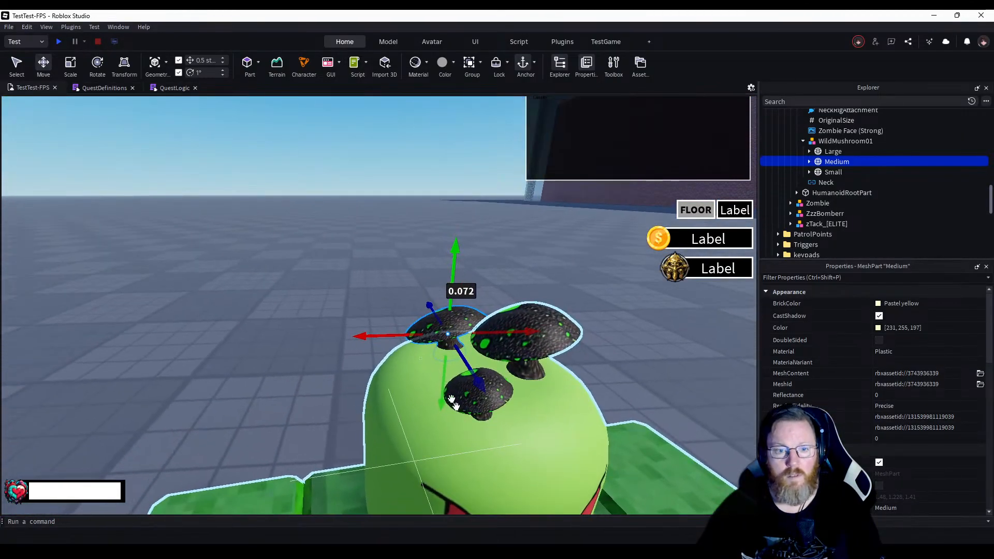
pyautogui.moveTo(370, 339); pyautogui.dragTo(361, 337)
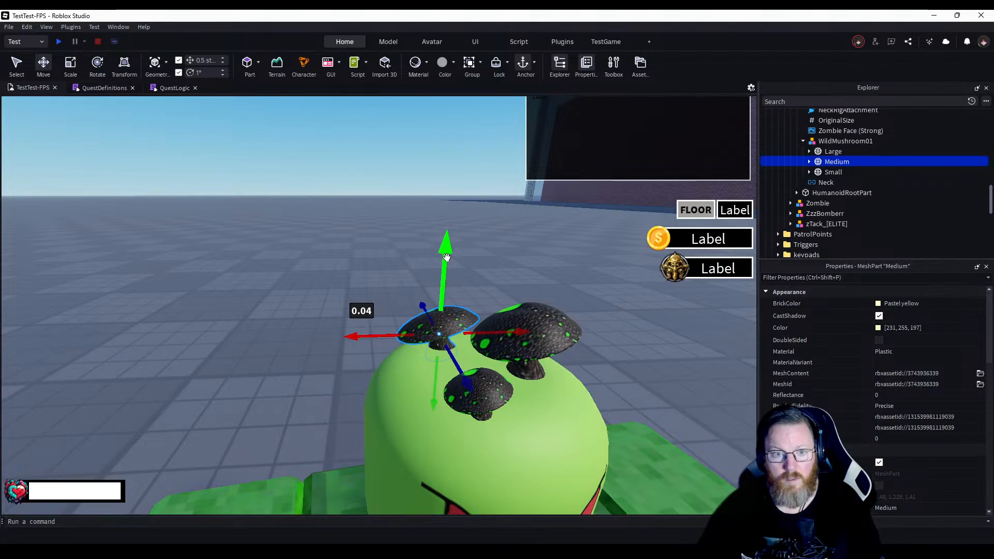
pyautogui.moveTo(446, 257); pyautogui.dragTo(446, 257)
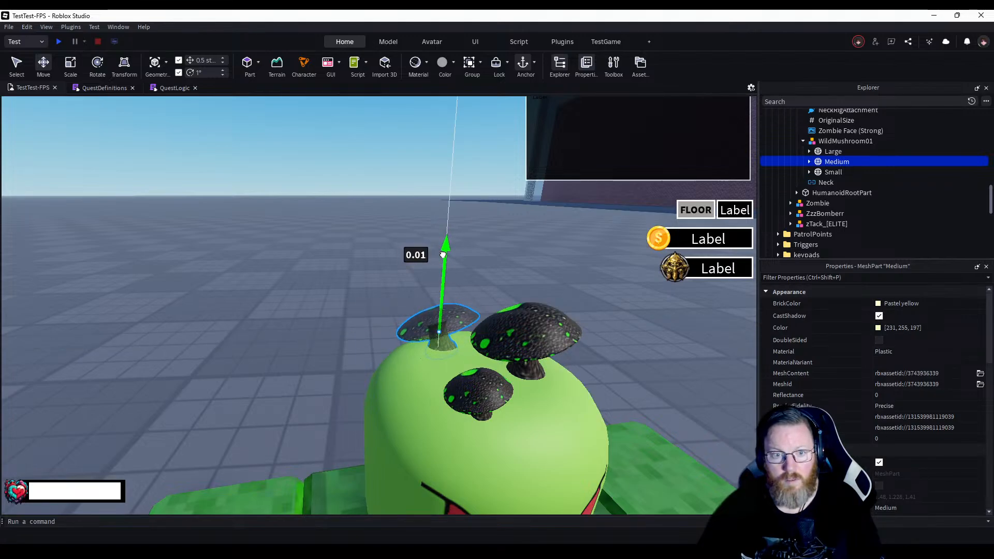
pyautogui.moveTo(443, 254); pyautogui.dragTo(443, 254)
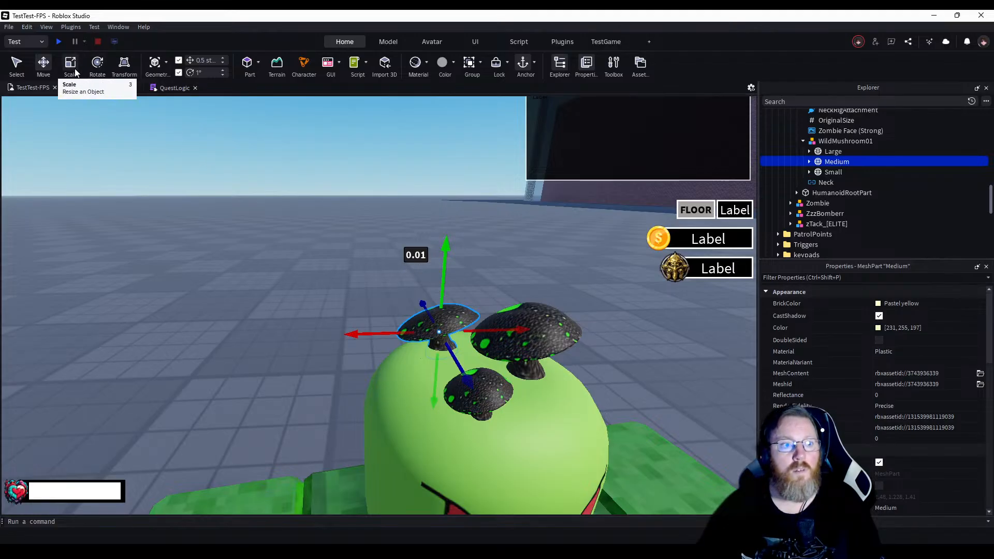
# Rotate the Medium mushroom about 13 degrees around its red axis so it tilts on the head.
pyautogui.click(96, 66)
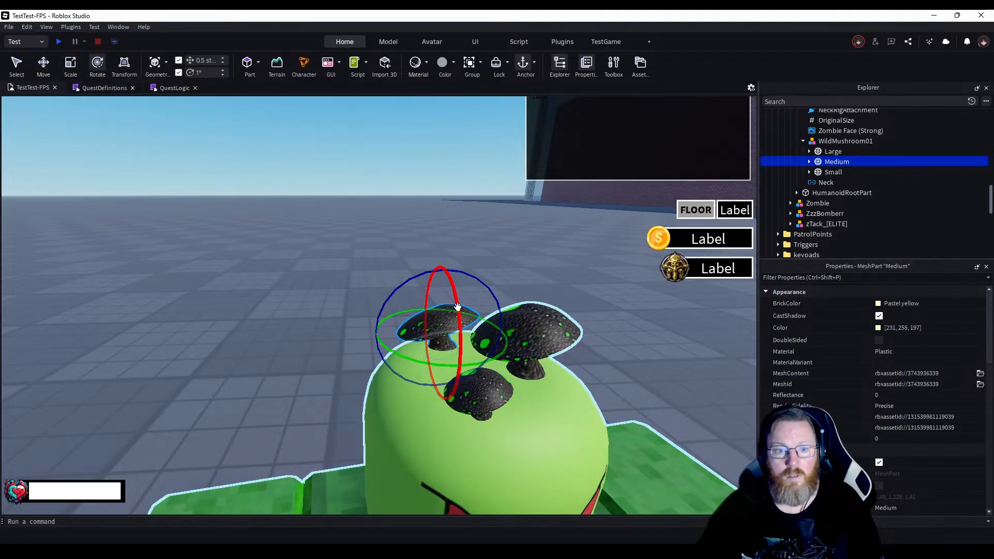
pyautogui.moveTo(456, 306); pyautogui.dragTo(455, 306)
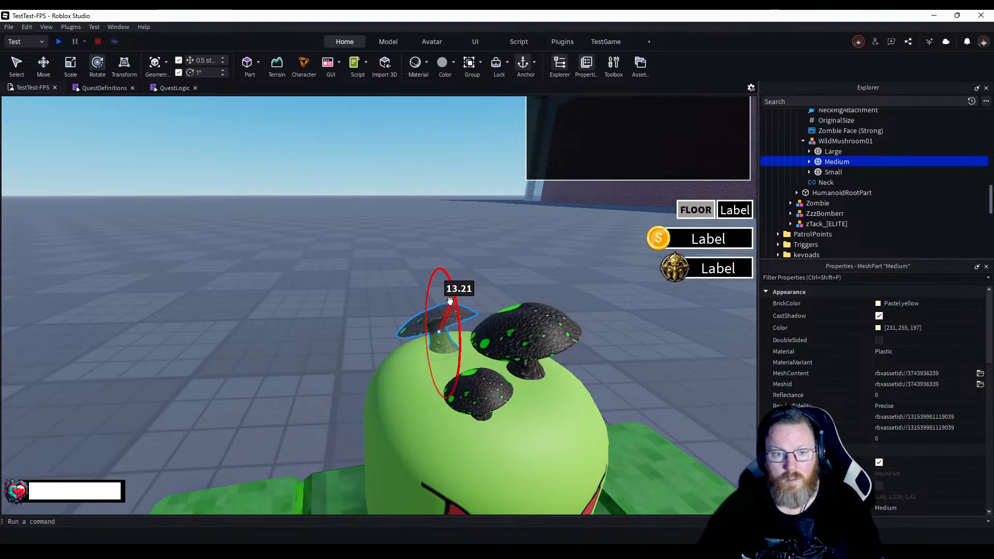
pyautogui.moveTo(449, 303); pyautogui.dragTo(450, 303)
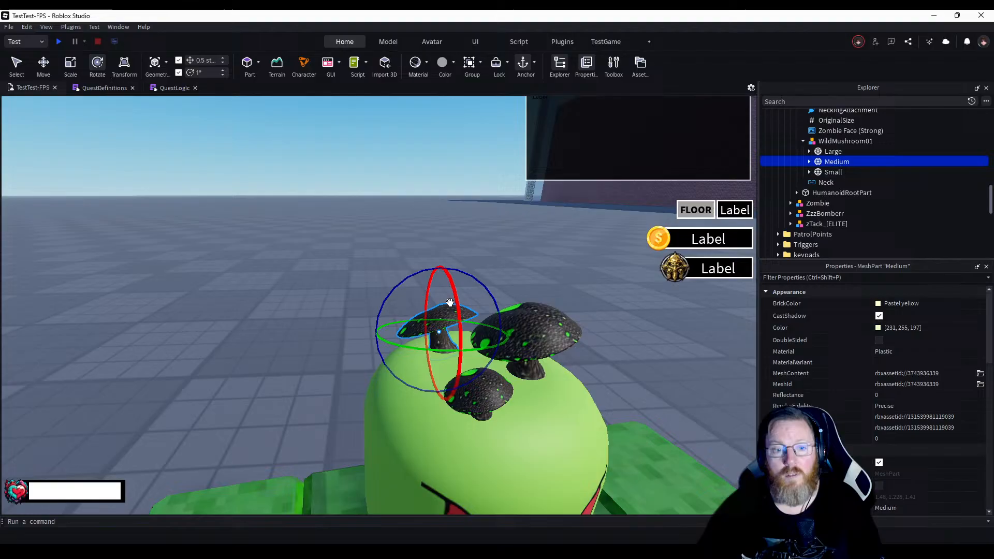
# Deselect the mushroom and examine the new mushroom arrangement on the zombie's head from several angles, close up and from afar.
pyautogui.click(298, 271)
pyautogui.scroll(-10, 299, 271)
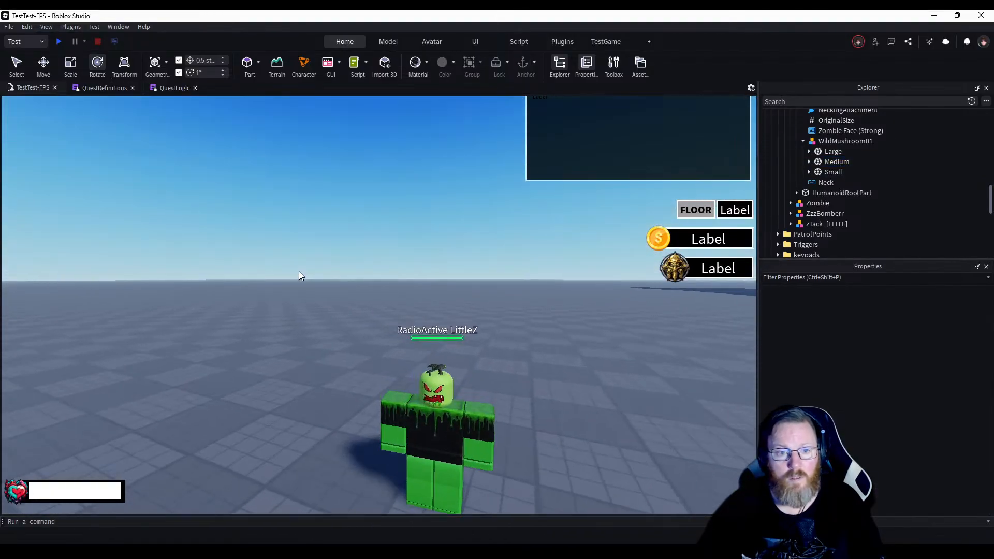
pyautogui.scroll(5, 299, 271)
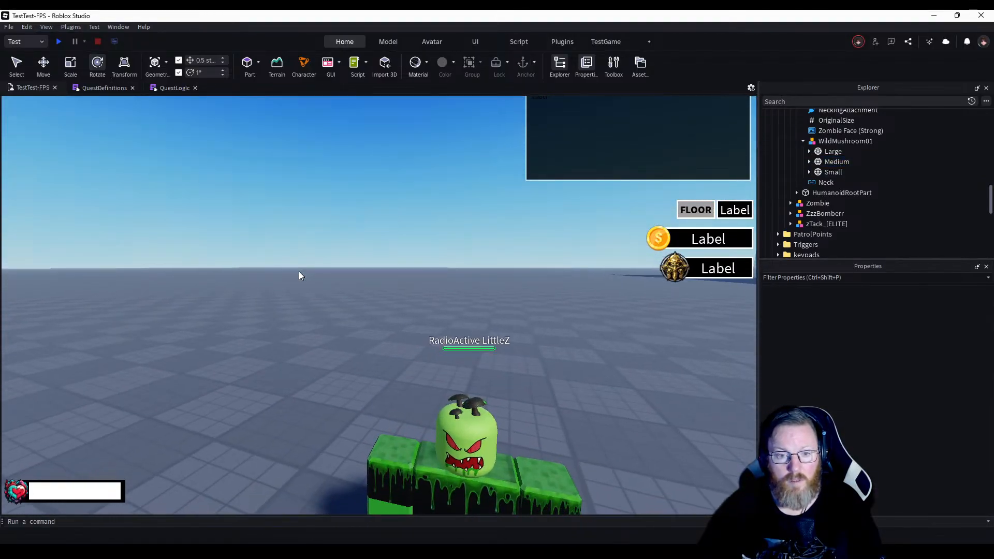
pyautogui.moveTo(299, 271); pyautogui.dragTo(299, 271, button='right')
pyautogui.scroll(5, 299, 272)
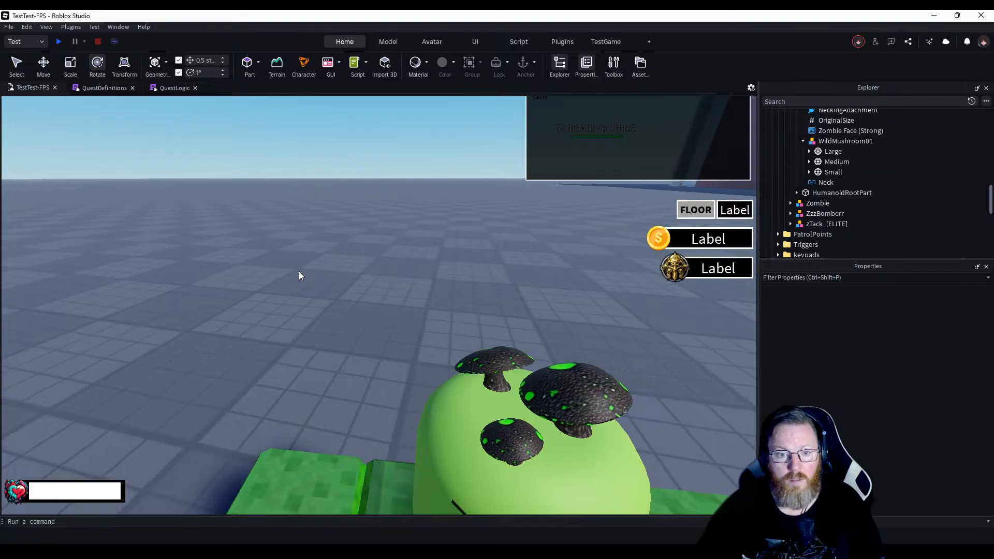
pyautogui.scroll(-5, 300, 272)
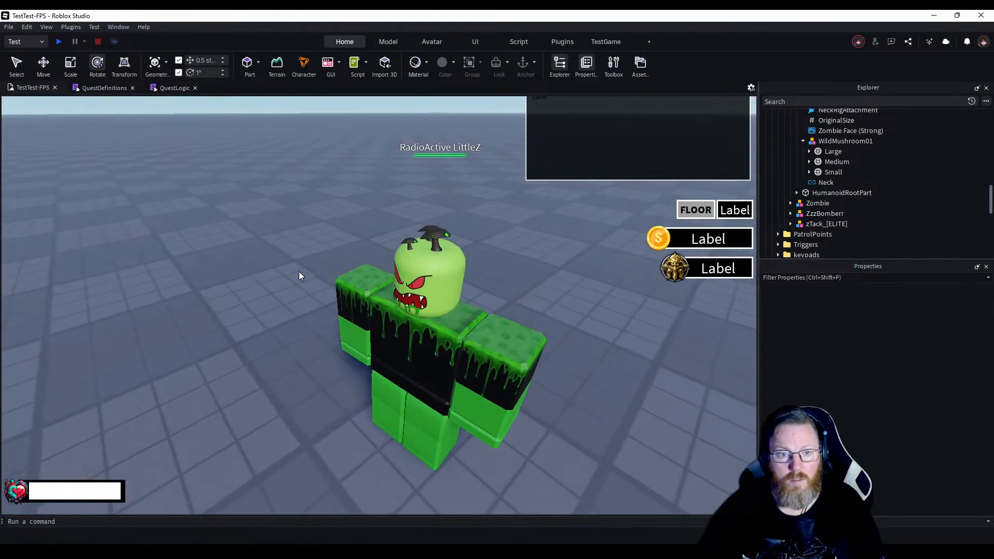
pyautogui.moveTo(299, 271); pyautogui.dragTo(299, 271, button='right')
pyautogui.scroll(5, 300, 271)
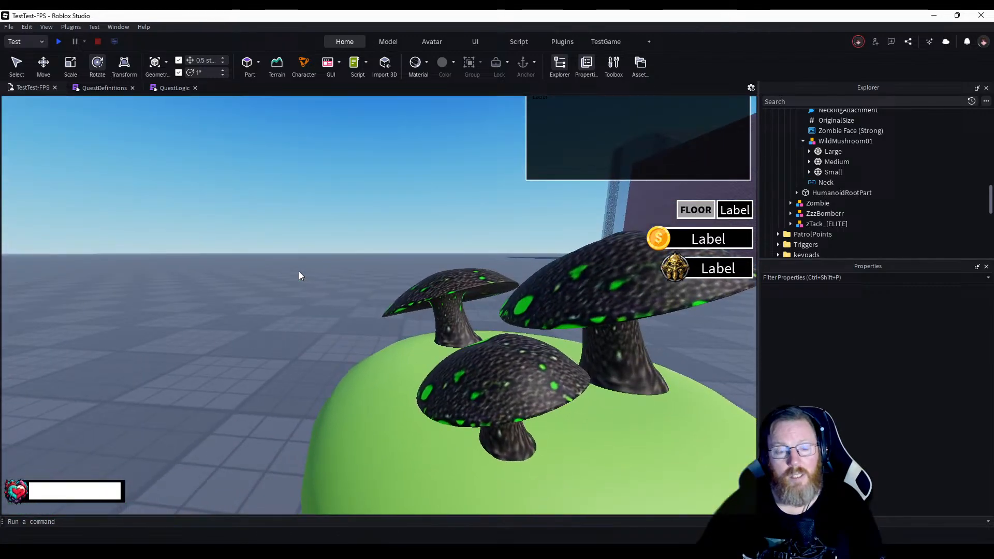
pyautogui.scroll(-5, 299, 271)
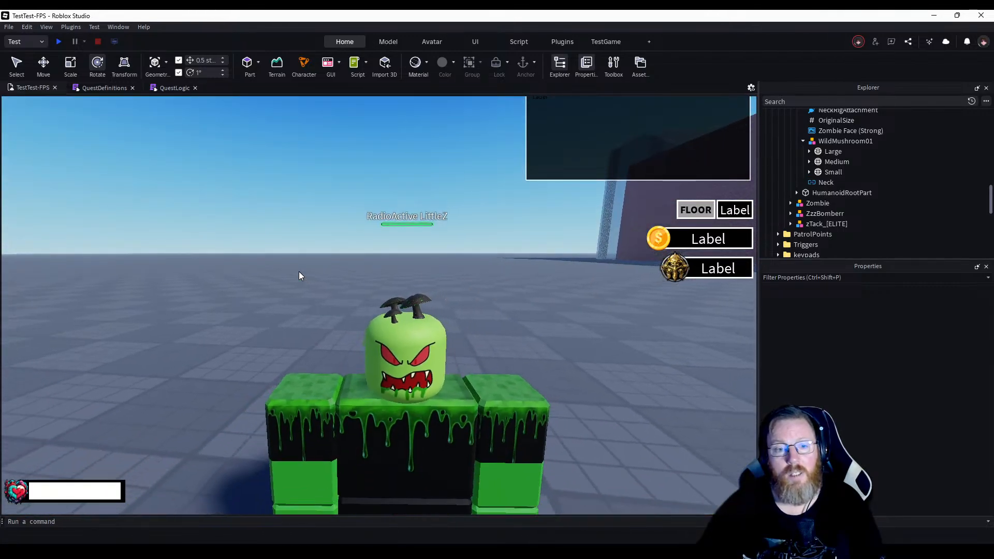
pyautogui.scroll(-5, 153, 135)
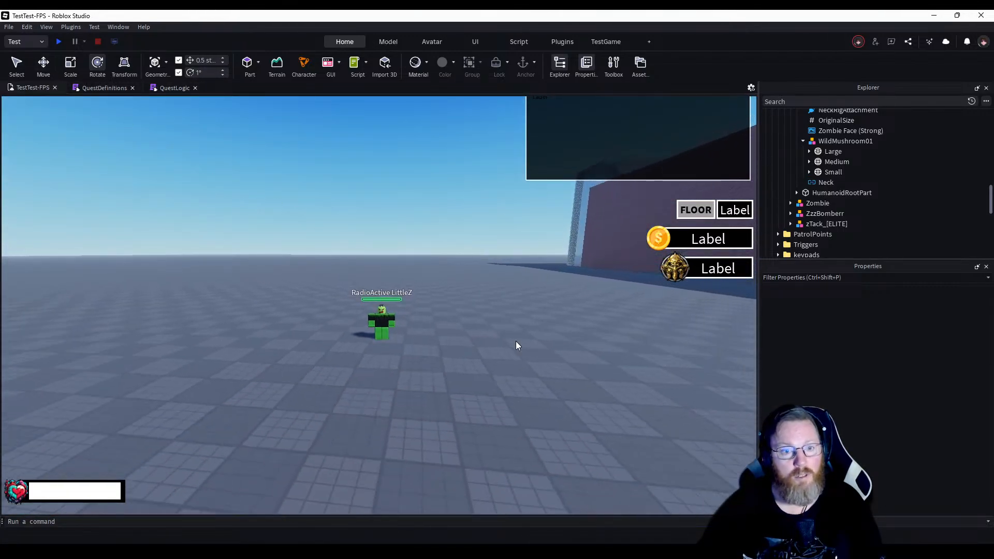
# Start a playtest and move the character in first-person view to the RadioActive LittleZ zombie to inspect its mushrooms in game.
pyautogui.click(59, 43)
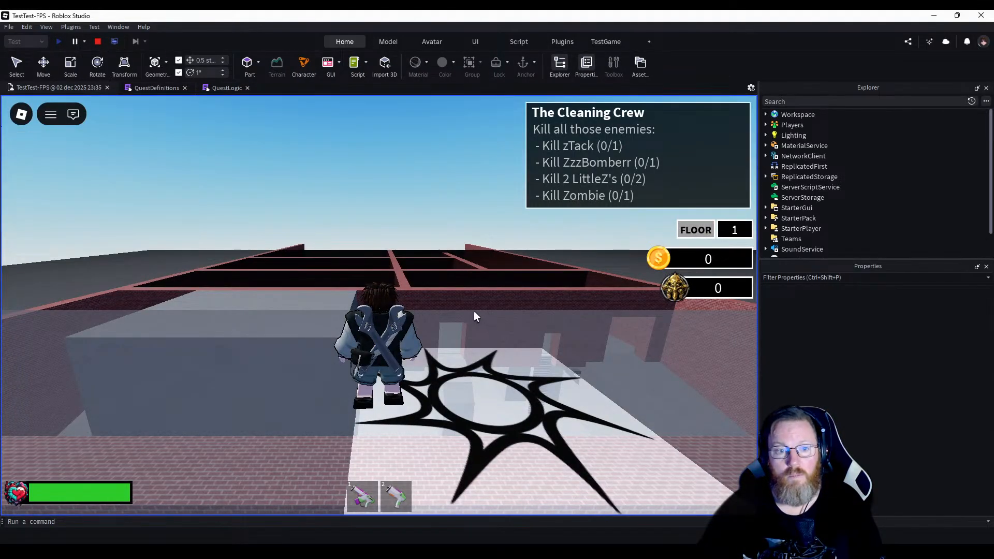
pyautogui.press('w')
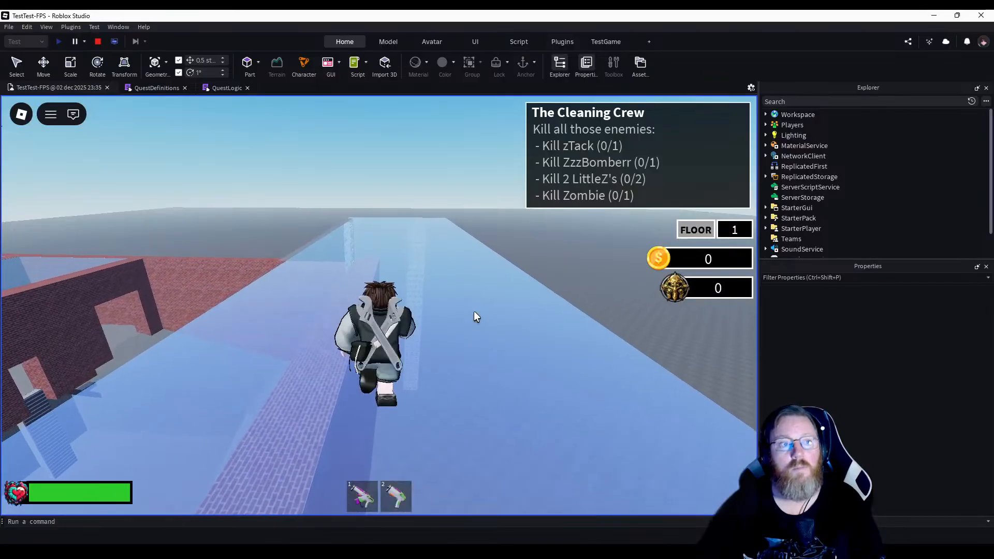
pyautogui.press('w')
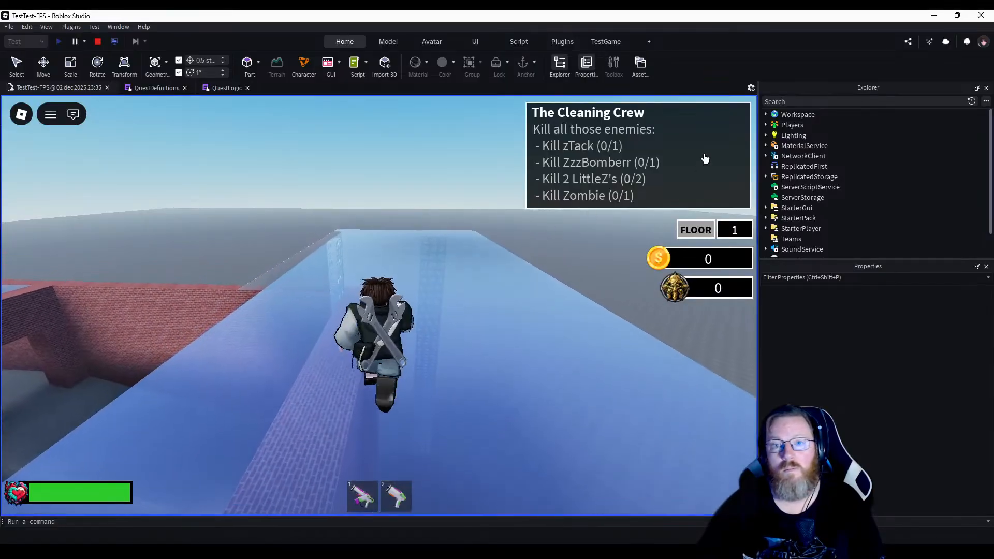
pyautogui.press('w')
pyautogui.scroll(5, 437, 323)
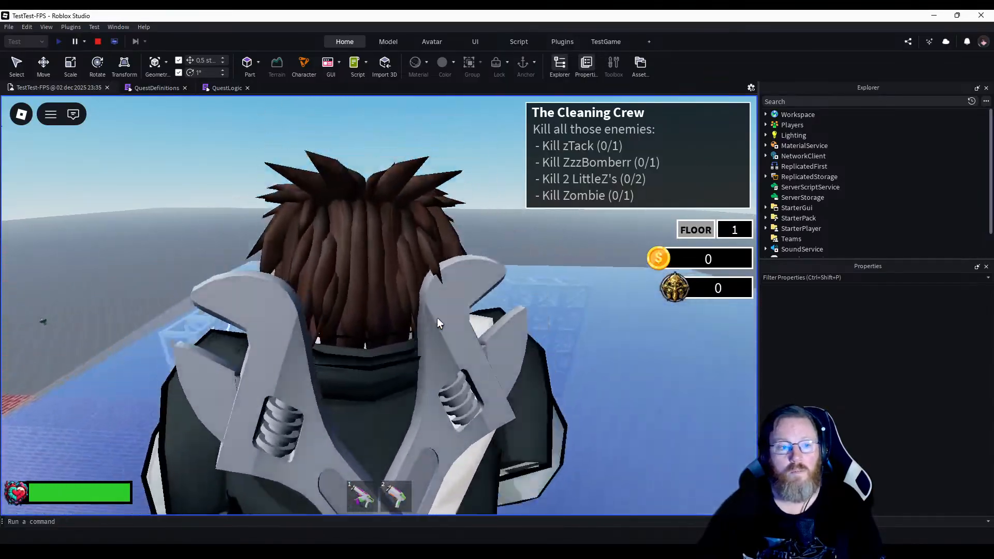
pyautogui.scroll(3, 437, 318)
pyautogui.press('w')
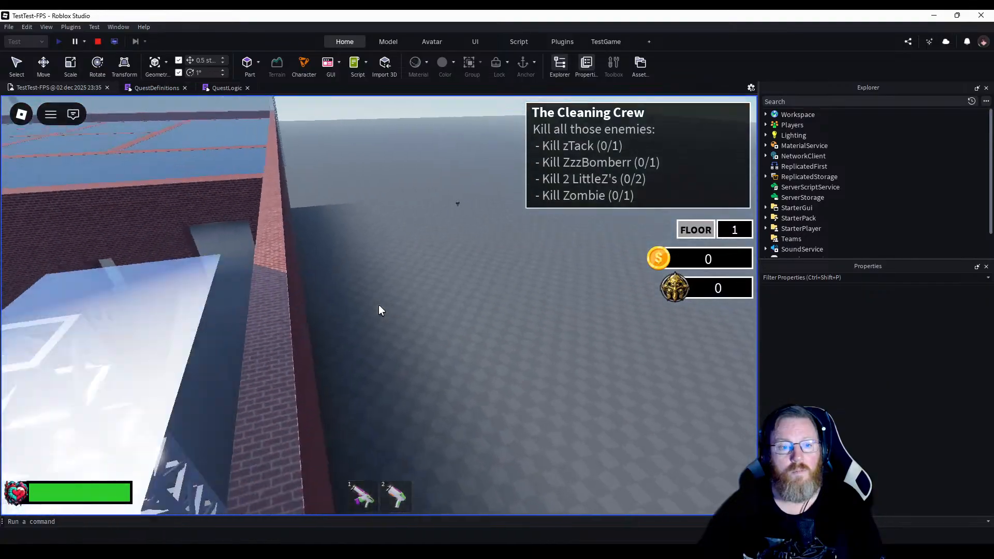
pyautogui.press('w')
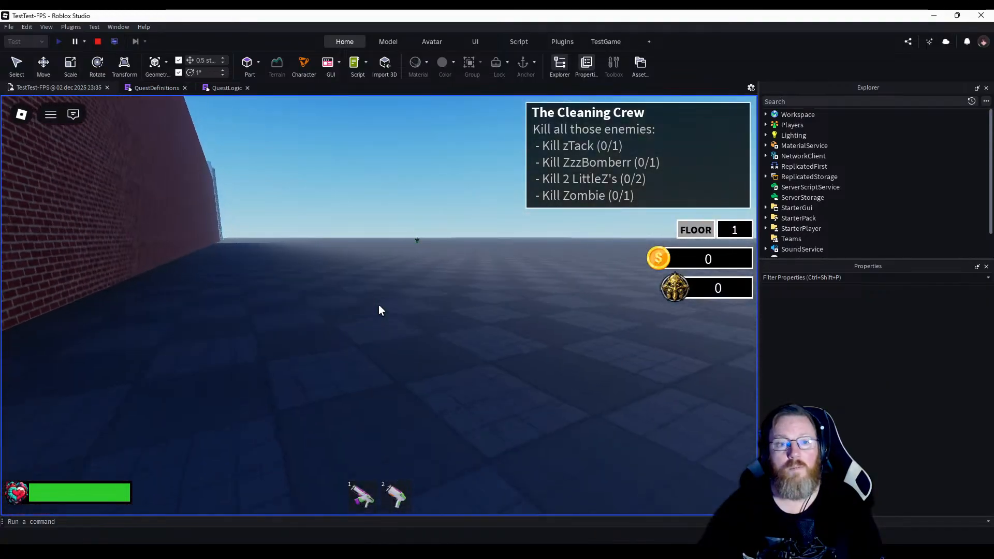
pyautogui.press('w')
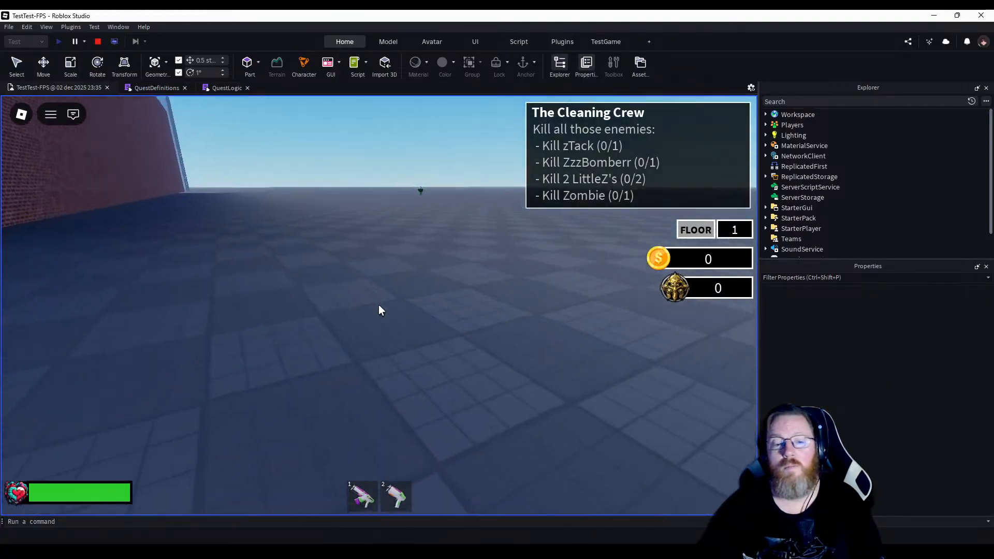
pyautogui.press('w')
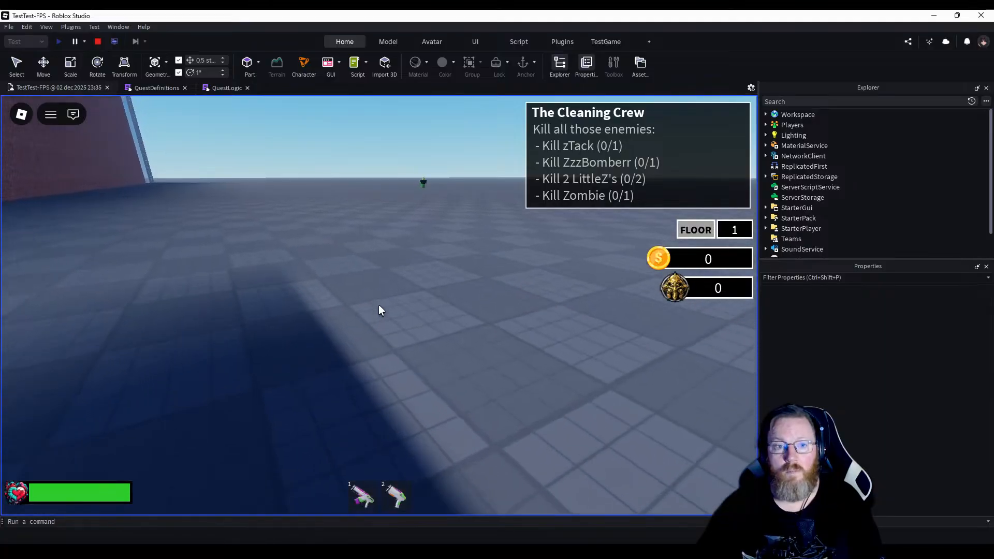
pyautogui.press('w')
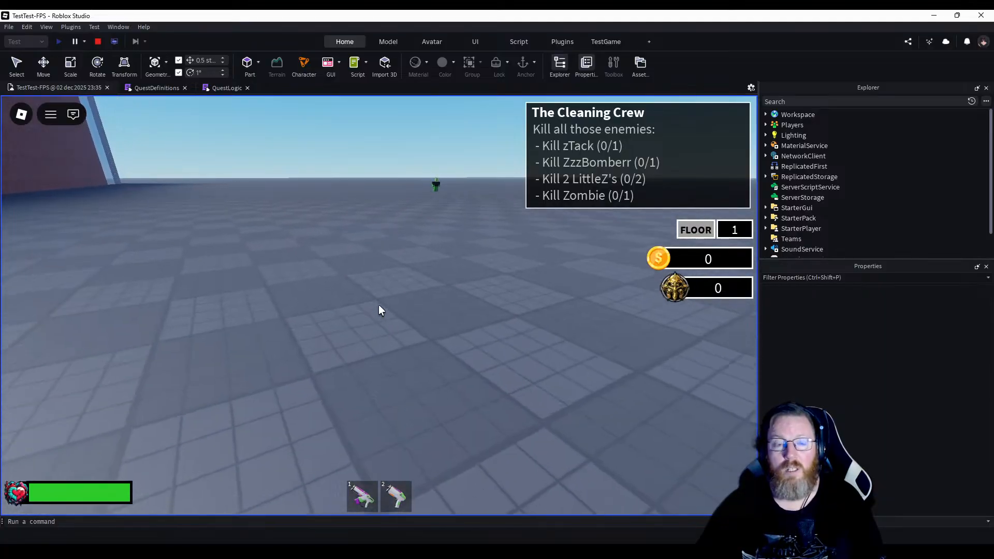
pyautogui.press('w')
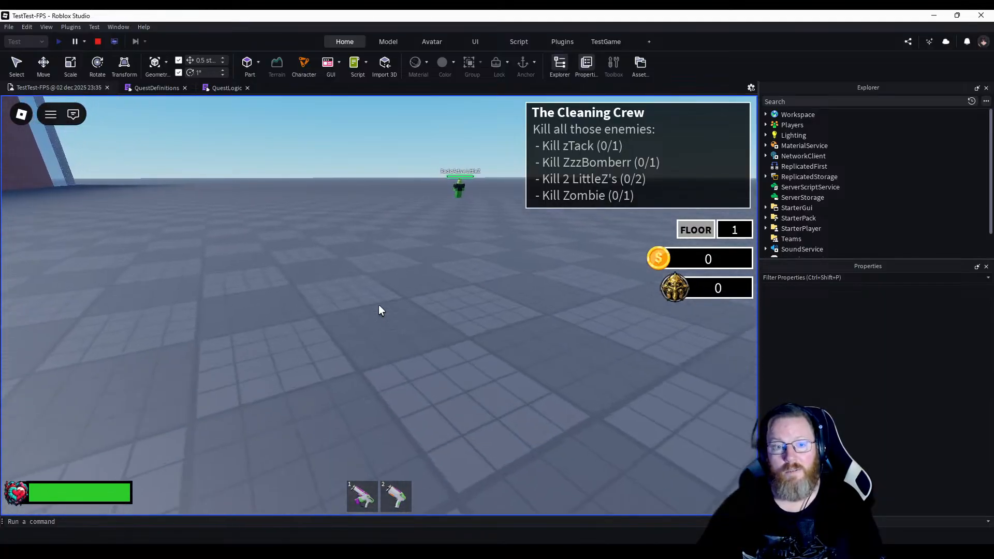
pyautogui.press('w')
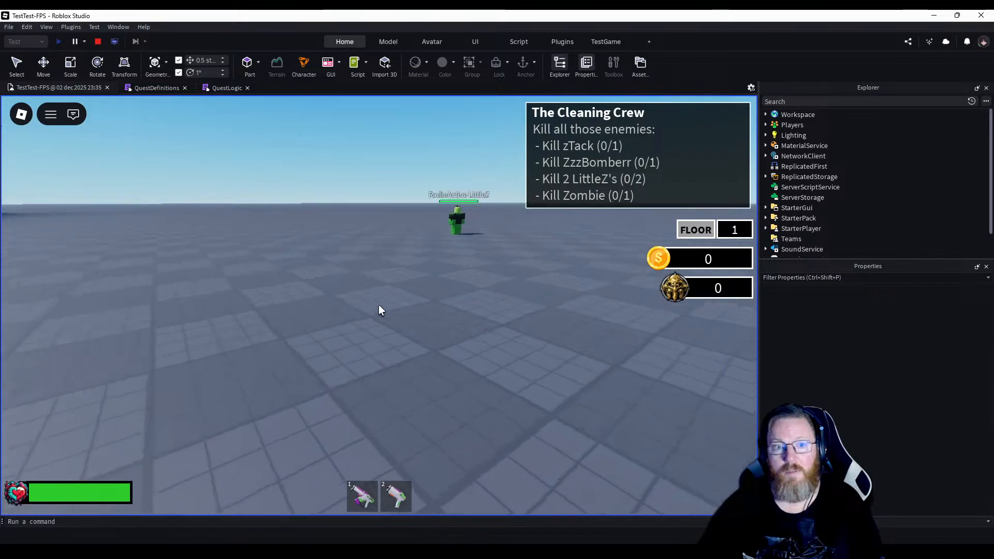
pyautogui.press('w')
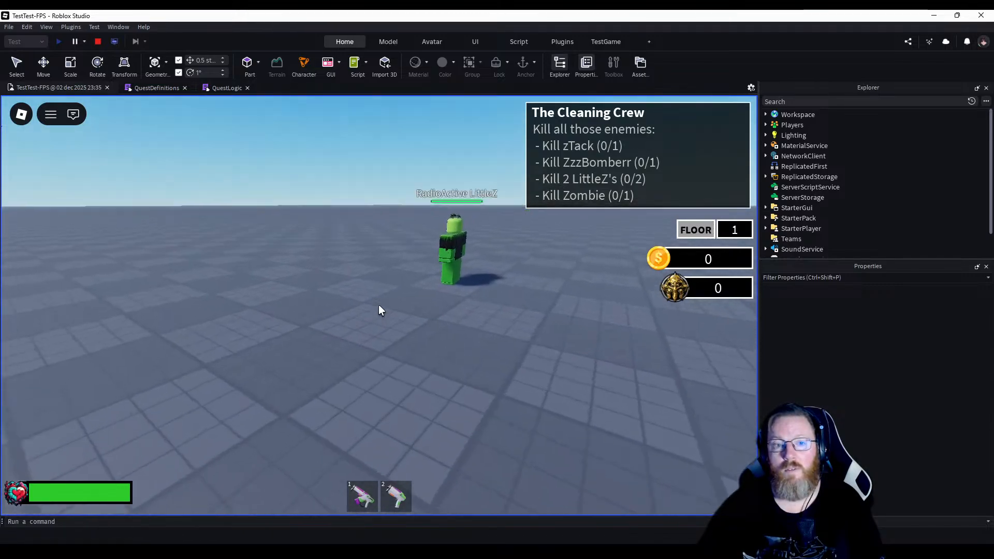
pyautogui.press('w')
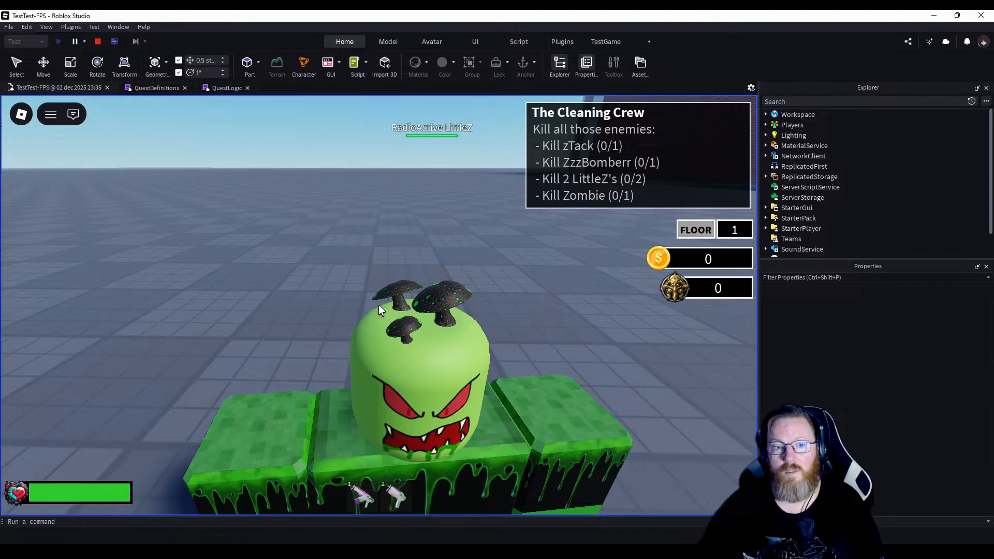
# Back the character away from the RadioActive LittleZ, approach it again, equip the first weapon and fire a shot while inspecting the mushrooms.
pyautogui.press('s')
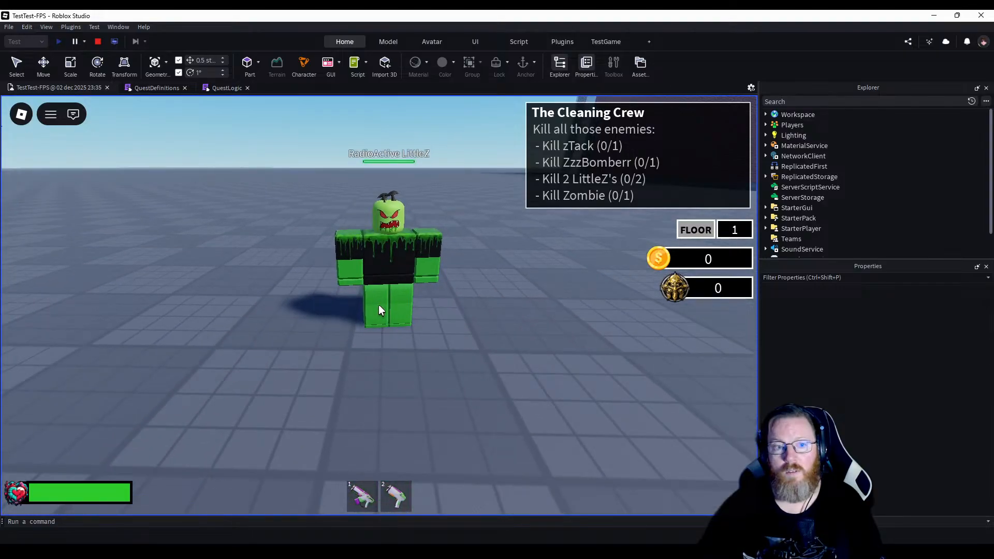
pyautogui.press('s')
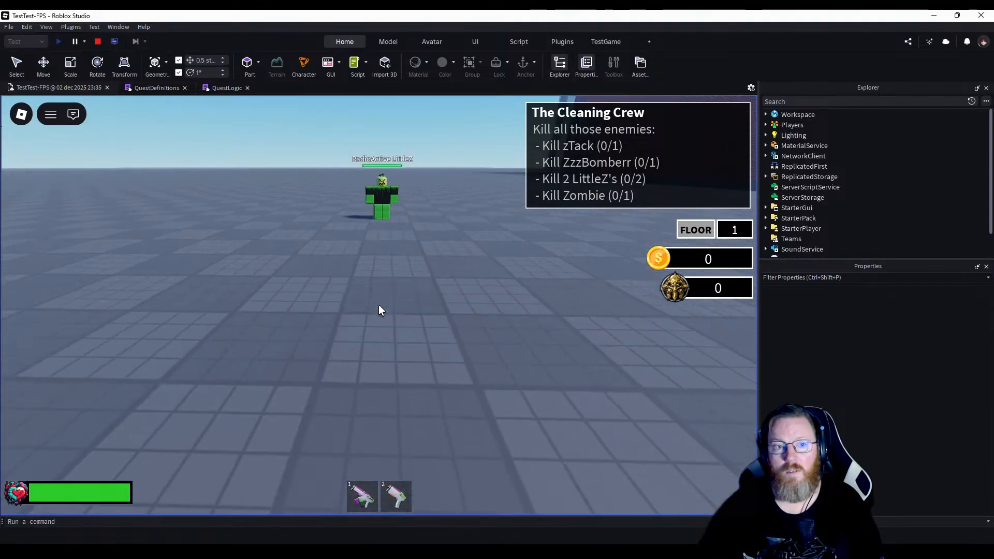
pyautogui.press('w')
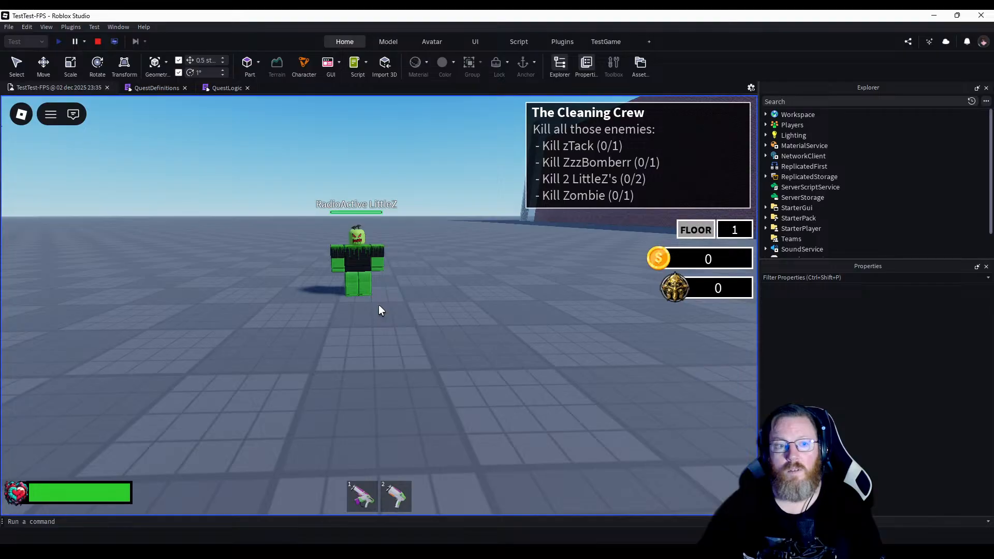
pyautogui.press('1')
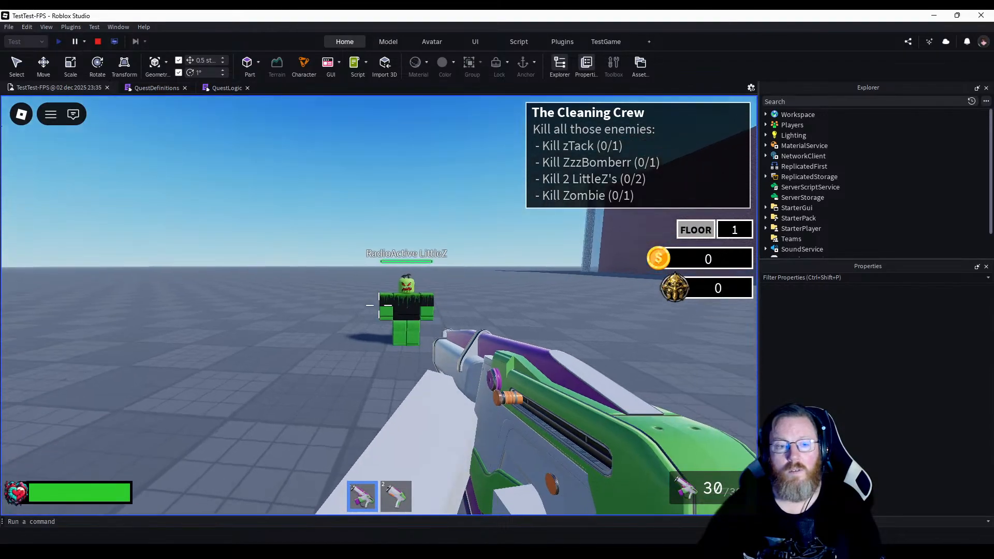
pyautogui.click(379, 305)
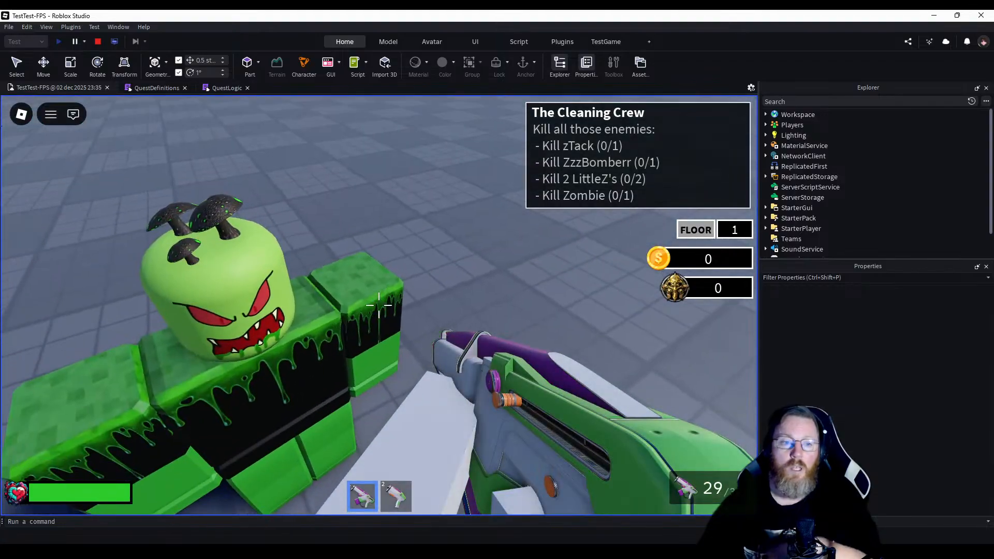
# Leave the playtest and confirm leaving the experience to return to editing.
pyautogui.press('Escape')
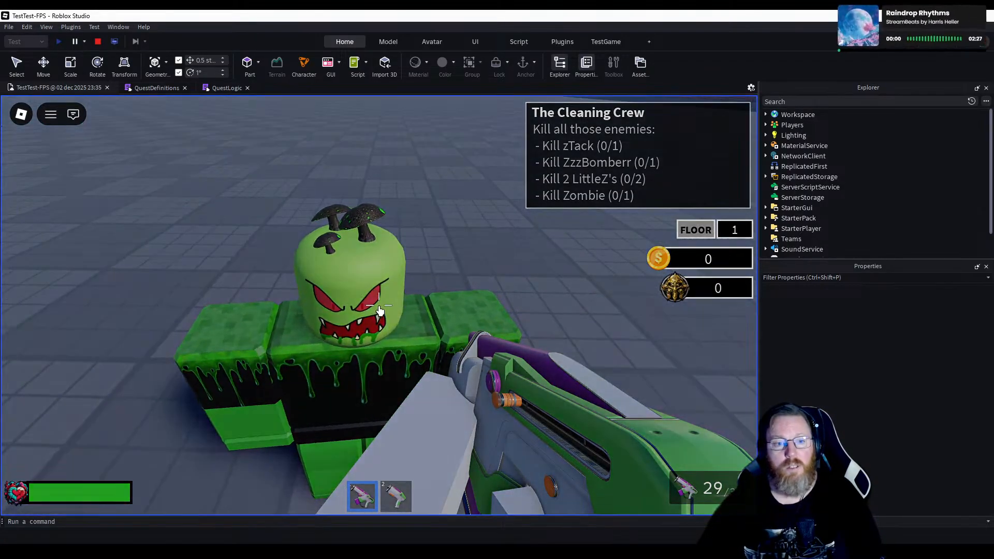
pyautogui.click(246, 455)
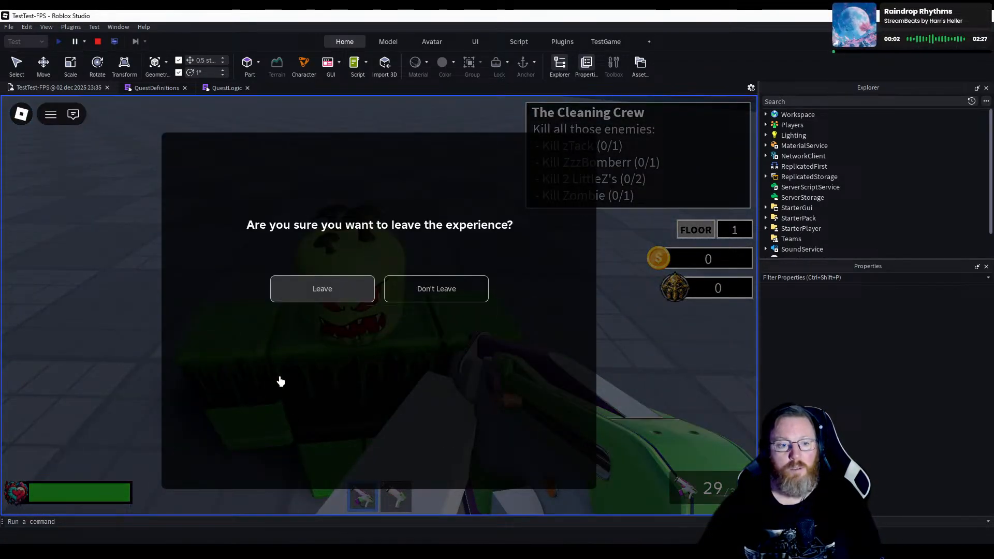
pyautogui.click(303, 294)
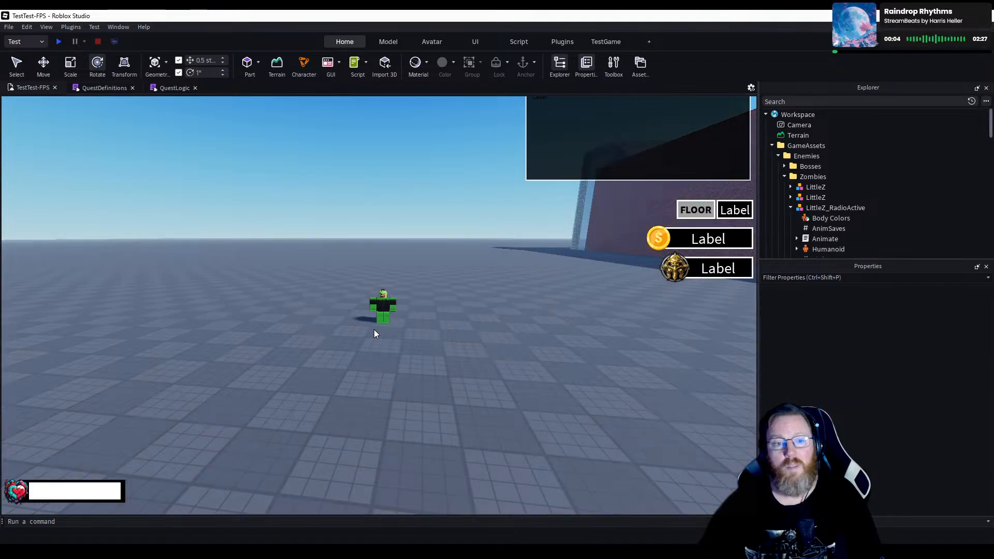
# Examine the three mushrooms on the radioactive zombie's head up close and from different distances to judge their placement.
pyautogui.moveTo(375, 328); pyautogui.dragTo(376, 329, button='right')
pyautogui.press('w')
pyautogui.press('w')
pyautogui.press('s')
pyautogui.press('w')
pyautogui.press('w')
pyautogui.press('a')
pyautogui.press('w')
pyautogui.press('d')
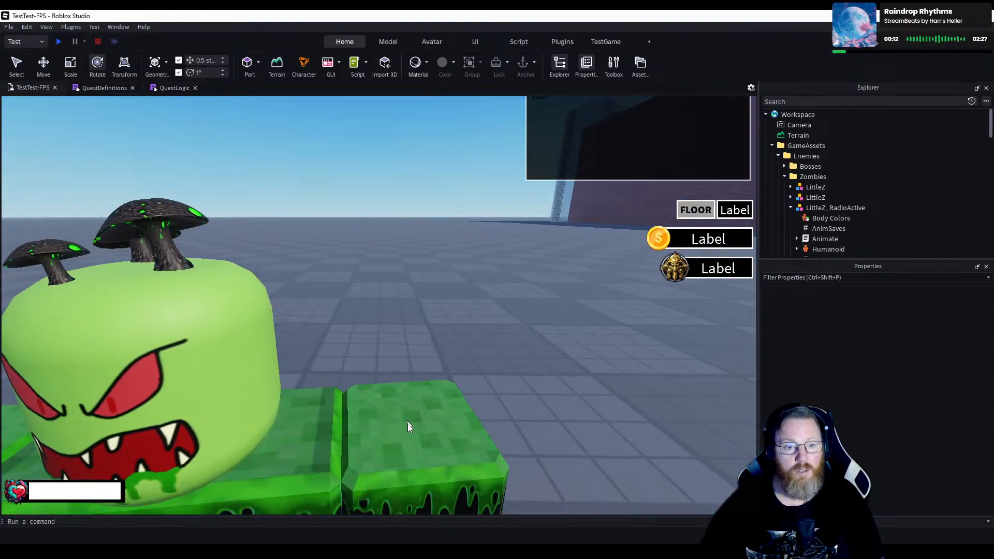
pyautogui.press('s')
pyautogui.moveTo(442, 329); pyautogui.dragTo(442, 330, button='right')
pyautogui.press('w')
pyautogui.press('s')
pyautogui.press('w')
pyautogui.press('s')
pyautogui.press('d')
pyautogui.press('d')
pyautogui.press('w')
pyautogui.press('d')
pyautogui.press('d')
pyautogui.press('s')
pyautogui.press('w')
pyautogui.press('a')
pyautogui.press('s')
pyautogui.press('s')
pyautogui.press('a')
pyautogui.press('w')
pyautogui.press('d')
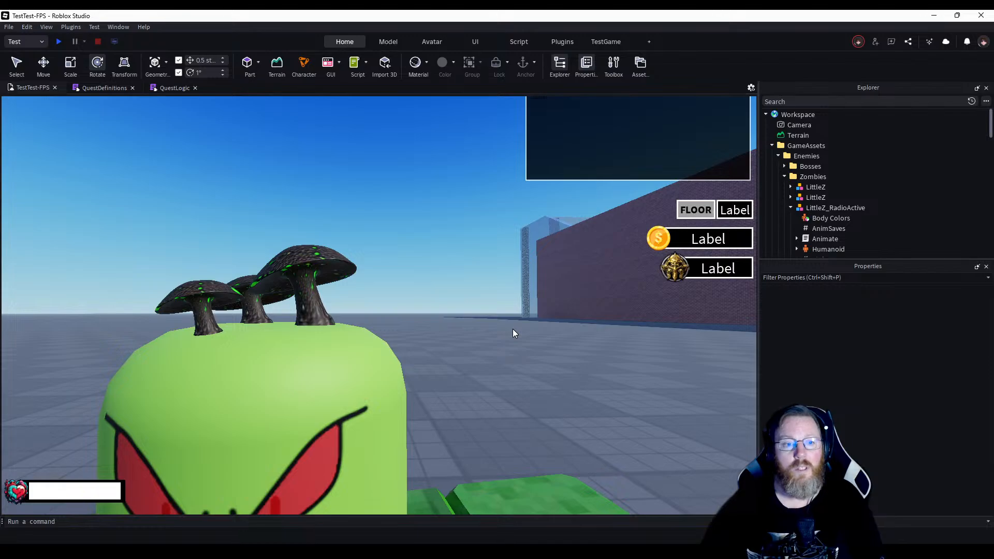
pyautogui.press('w')
pyautogui.moveTo(513, 328); pyautogui.dragTo(543, 319, button='right')
pyautogui.press('s')
pyautogui.press('w')
pyautogui.press('s')
pyautogui.press('w')
pyautogui.press('s')
pyautogui.press('w')
pyautogui.press('w')
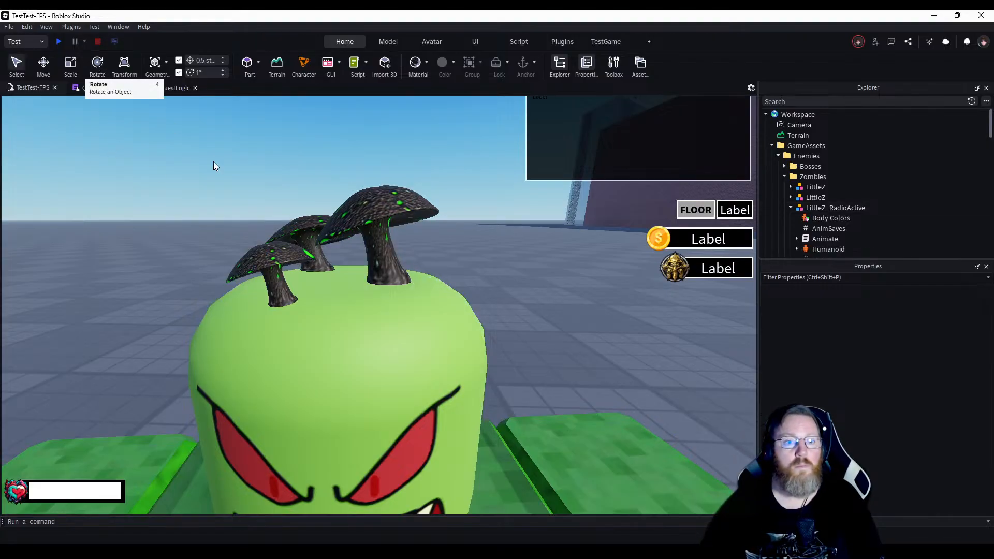
# Tilt the Large mushroom around its blue axis away from the other two, shift it outward, and adjust its height by about 0.003 studs.
pyautogui.click(391, 259)
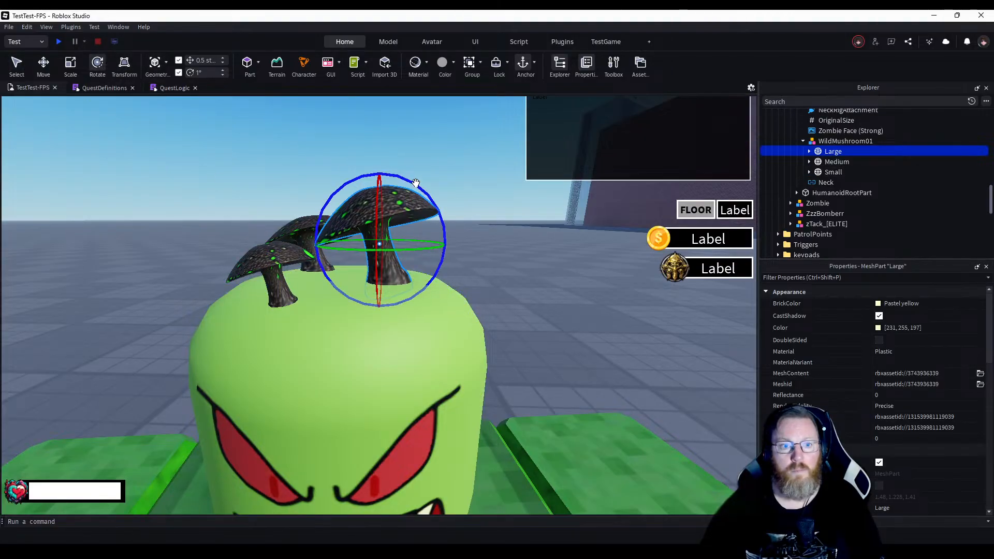
pyautogui.moveTo(416, 183); pyautogui.dragTo(423, 217)
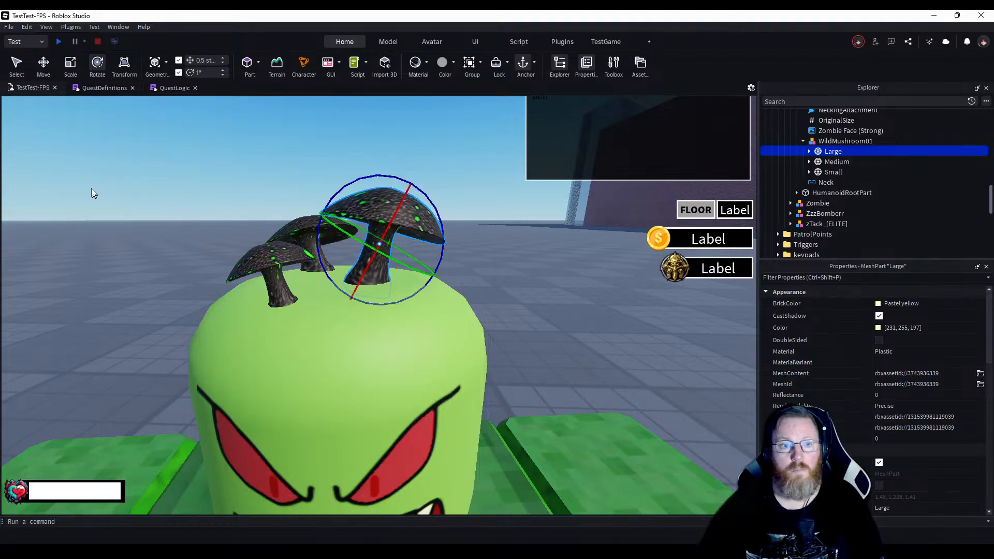
pyautogui.click(46, 62)
pyautogui.moveTo(469, 246); pyautogui.dragTo(493, 245)
pyautogui.moveTo(403, 313); pyautogui.dragTo(403, 313)
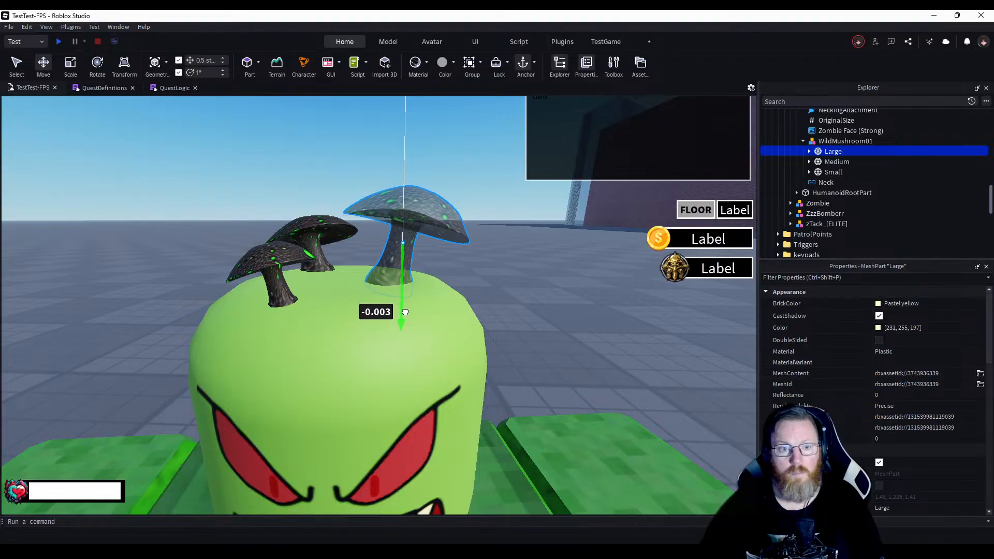
pyautogui.moveTo(404, 312); pyautogui.dragTo(405, 312)
# Deselect the Large mushroom and examine the arrangement from behind, above and the side of the zombie's head.
pyautogui.click(549, 315)
pyautogui.moveTo(550, 316); pyautogui.dragTo(550, 316, button='right')
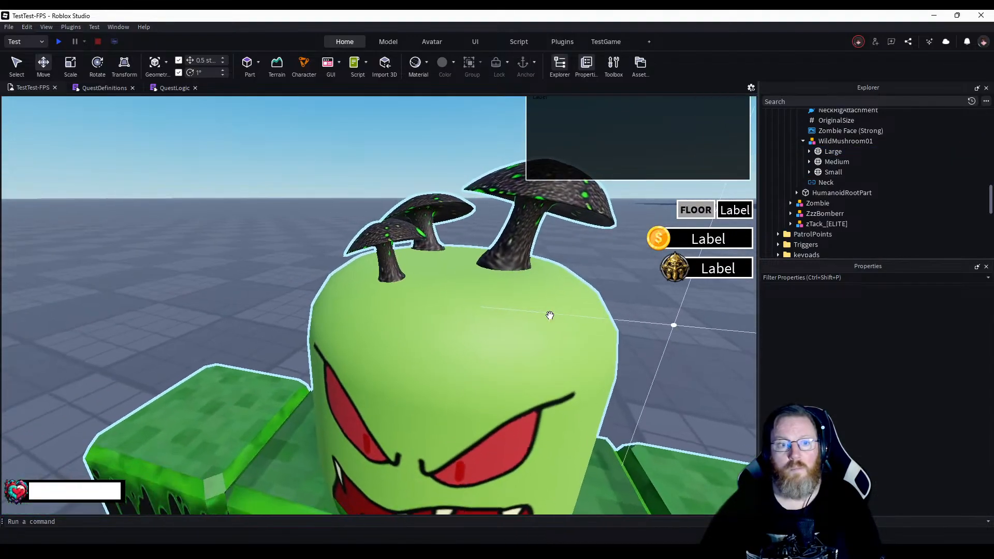
pyautogui.scroll(-10, 549, 315)
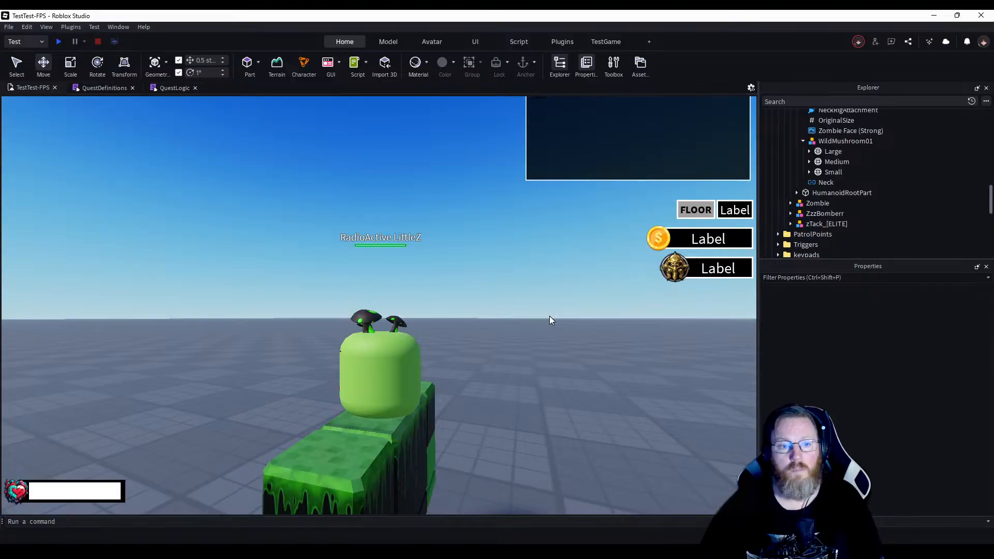
pyautogui.scroll(6, 550, 316)
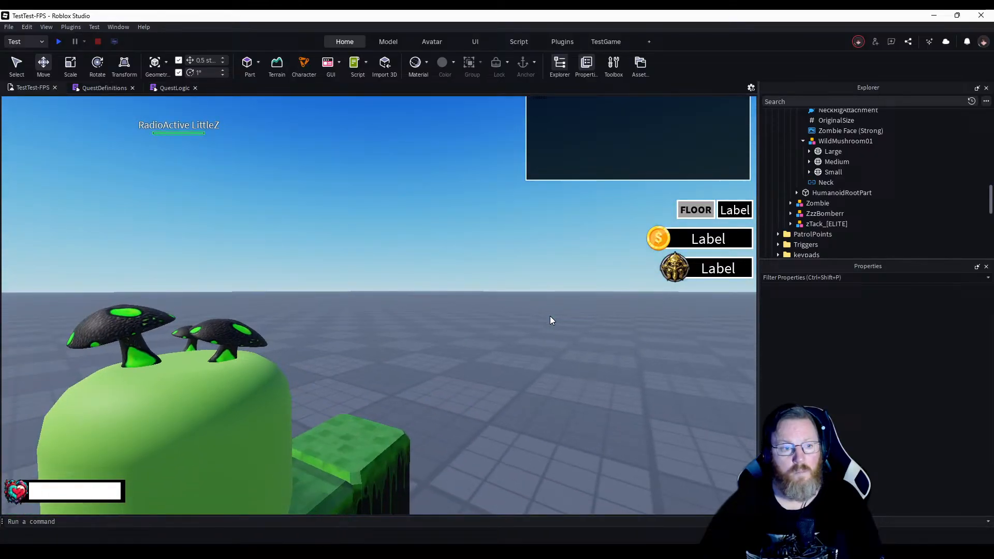
pyautogui.scroll(-2, 550, 316)
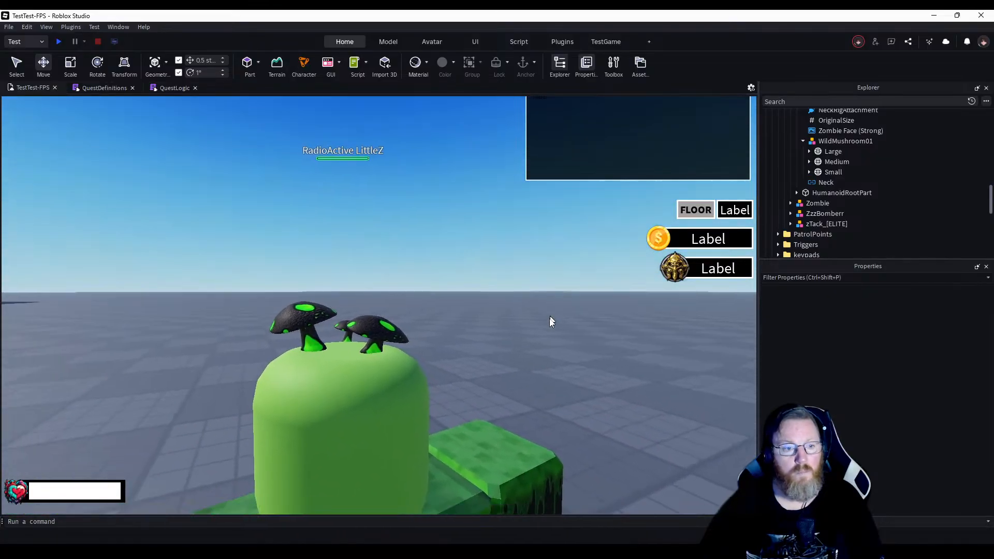
pyautogui.scroll(3, 550, 317)
pyautogui.moveTo(550, 316); pyautogui.dragTo(550, 317, button='right')
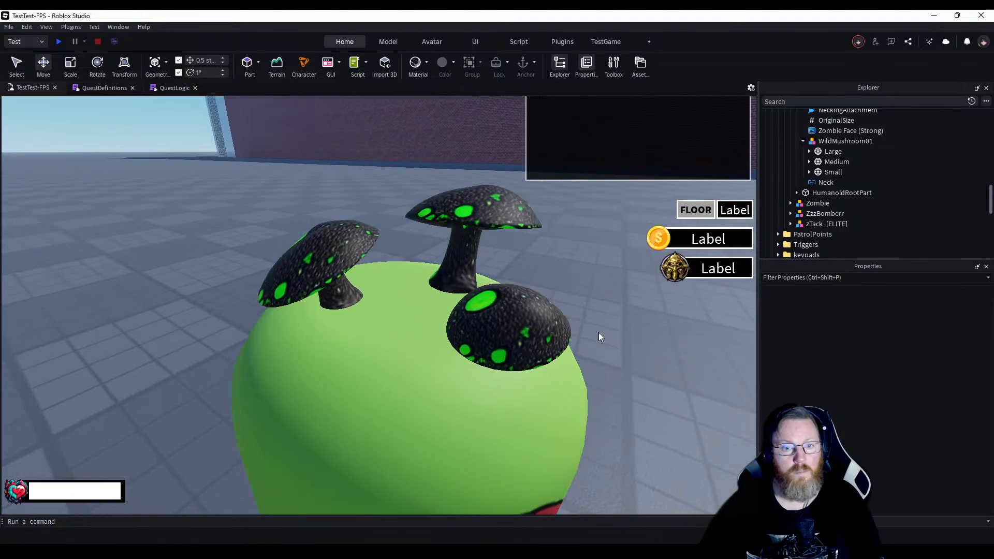
pyautogui.moveTo(598, 337); pyautogui.dragTo(611, 333, button='right')
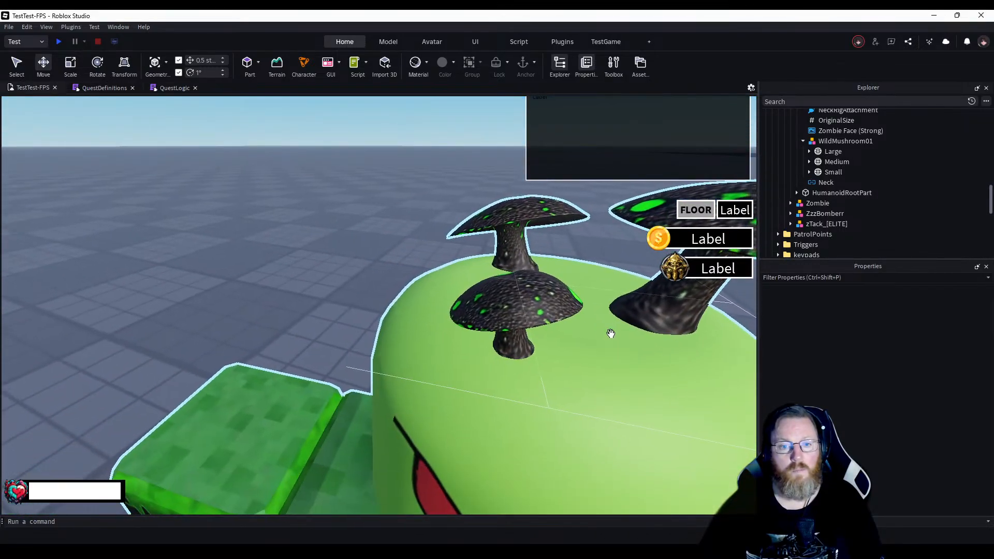
# Rotate the Small mushroom around its red axis so that its cap leans outward over the front of the head.
pyautogui.click(526, 300)
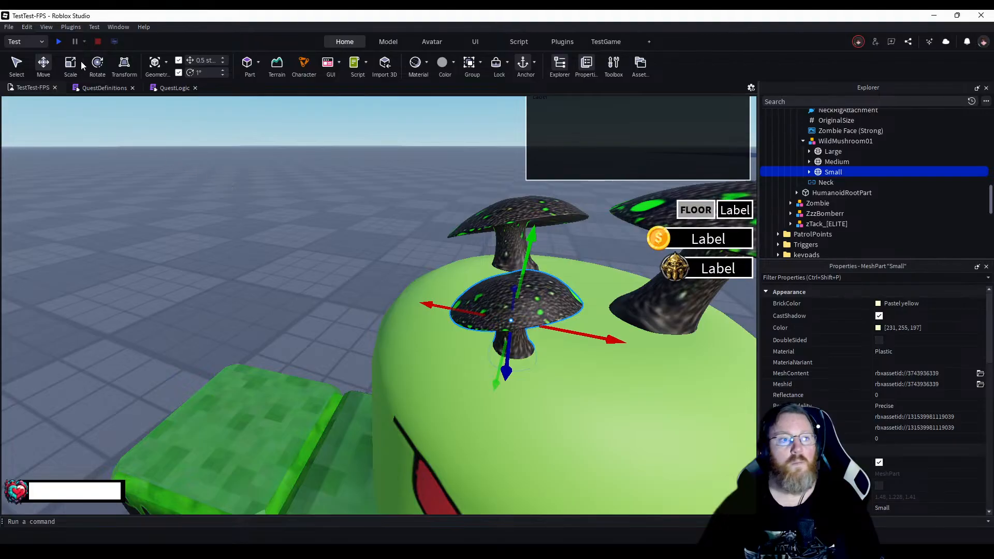
pyautogui.click(99, 63)
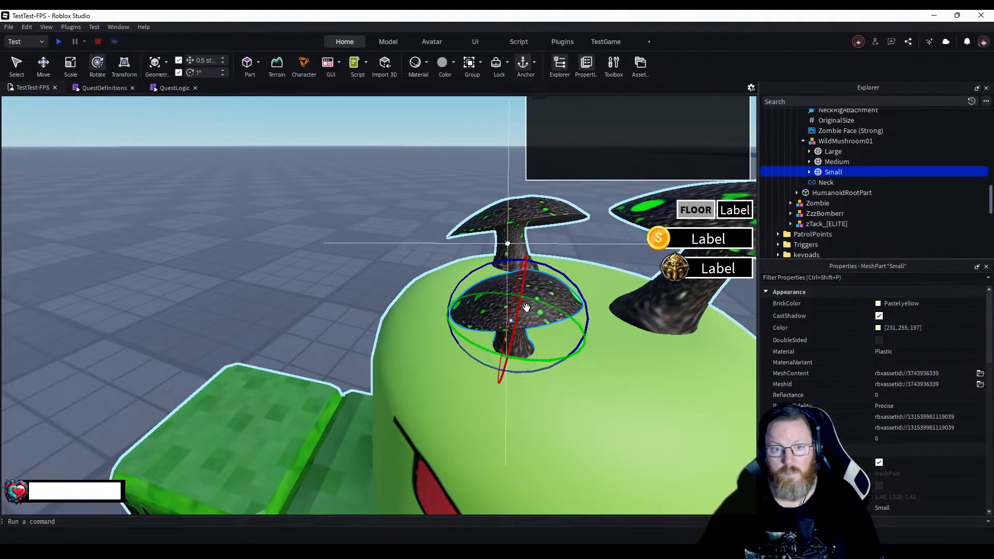
pyautogui.moveTo(521, 304); pyautogui.dragTo(513, 273)
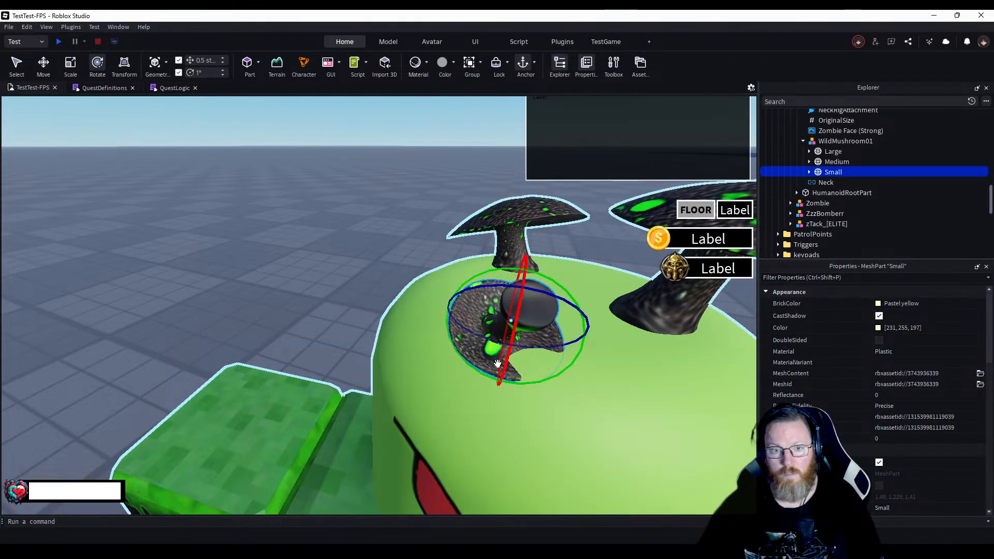
pyautogui.moveTo(501, 364); pyautogui.dragTo(497, 331)
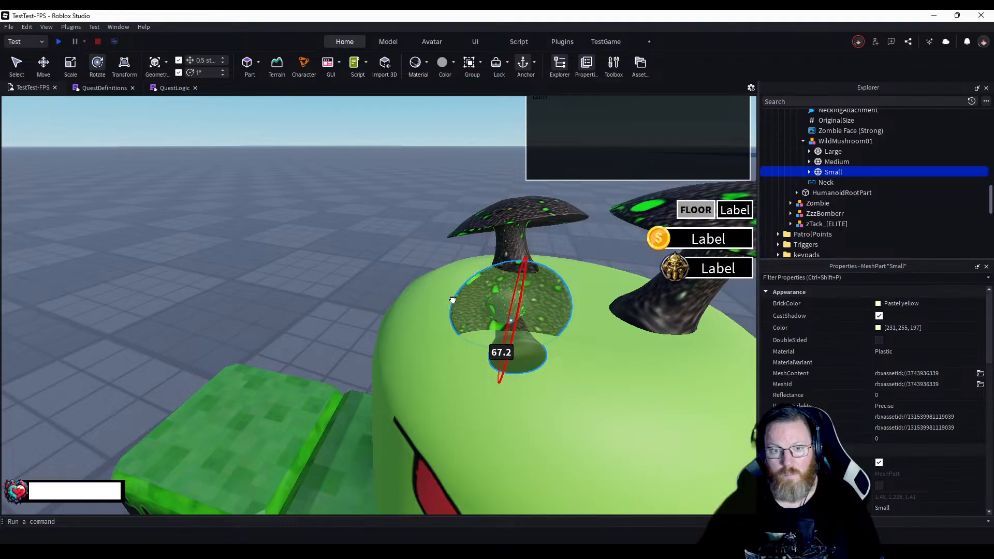
pyautogui.moveTo(463, 387); pyautogui.dragTo(569, 403)
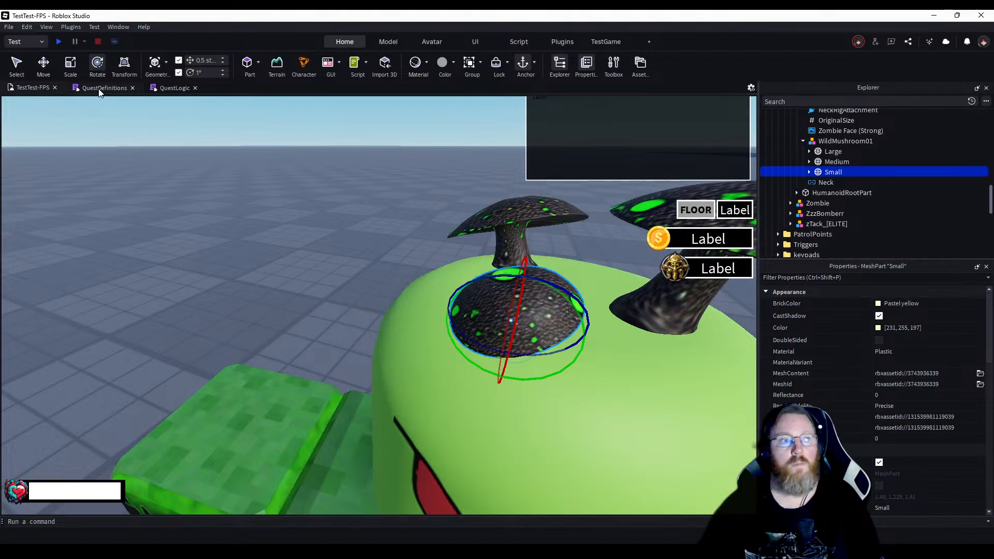
# Move the Small mushroom toward the Large one along its red axis, by about 0.05 studs and another 0.07 studs.
pyautogui.click(43, 62)
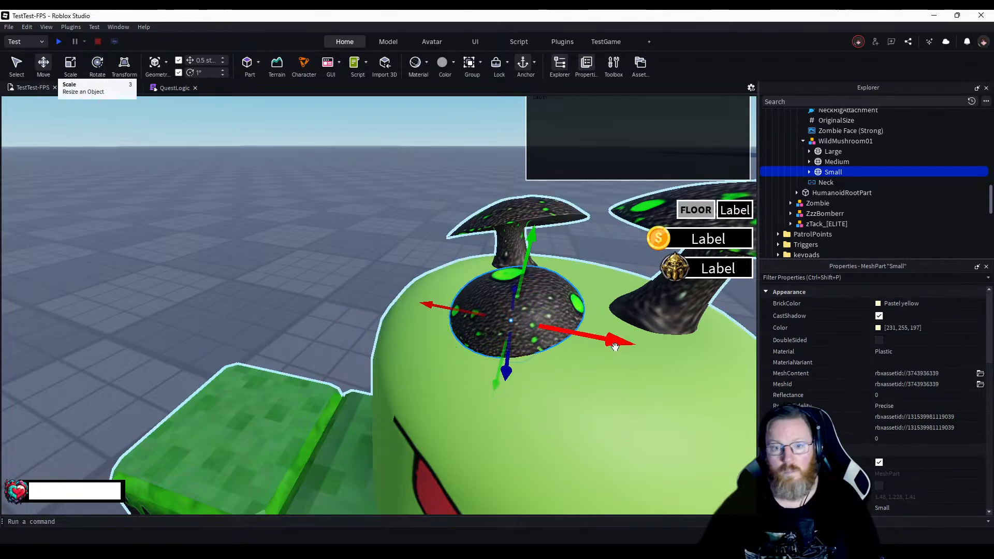
pyautogui.moveTo(608, 342); pyautogui.dragTo(622, 382)
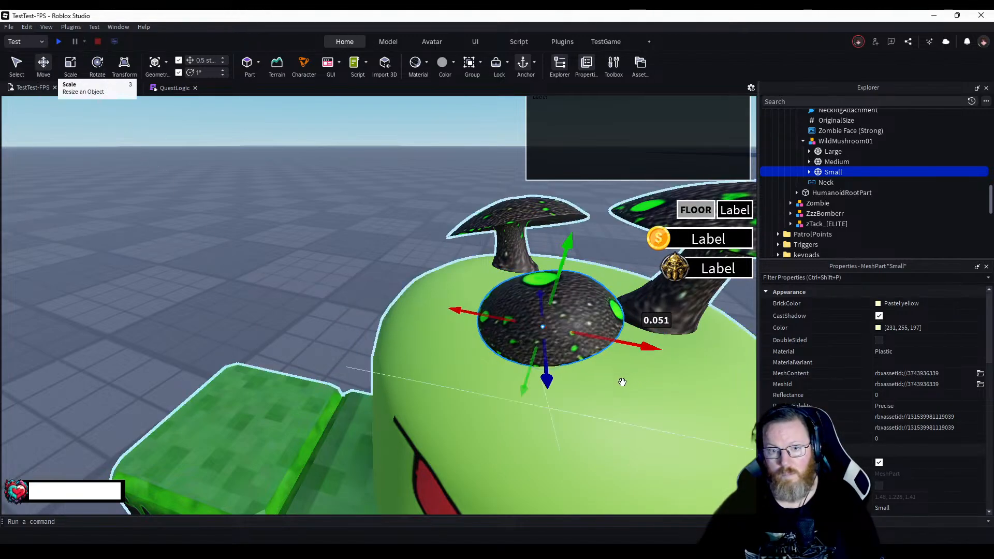
pyautogui.press('d')
pyautogui.moveTo(637, 424); pyautogui.dragTo(637, 424, button='right')
pyautogui.press('w')
pyautogui.press('w')
pyautogui.press('a')
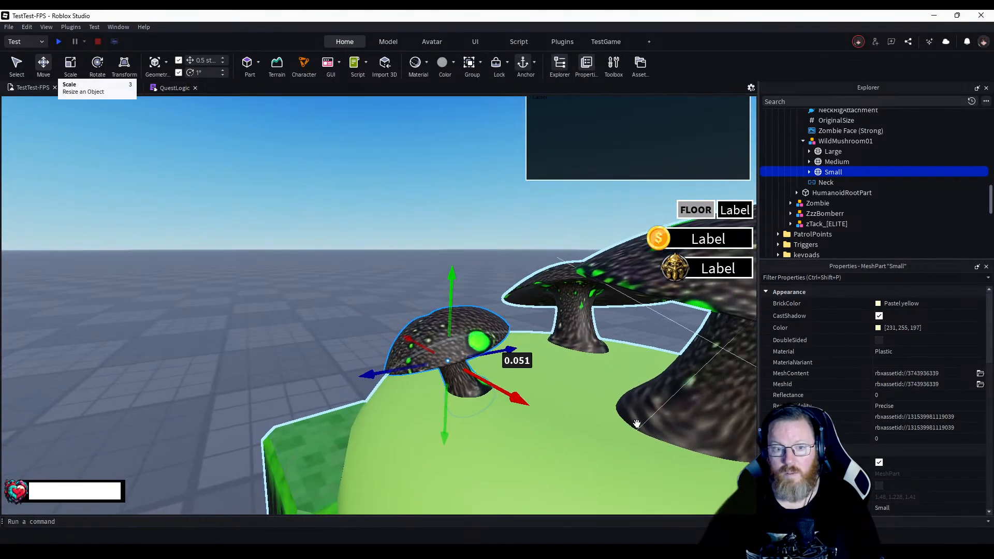
pyautogui.moveTo(529, 415); pyautogui.dragTo(560, 440)
# Deselect the Small mushroom and examine the whole zombie from afar, checking the mushroom spacing close up from above.
pyautogui.scroll(-10, 316, 357)
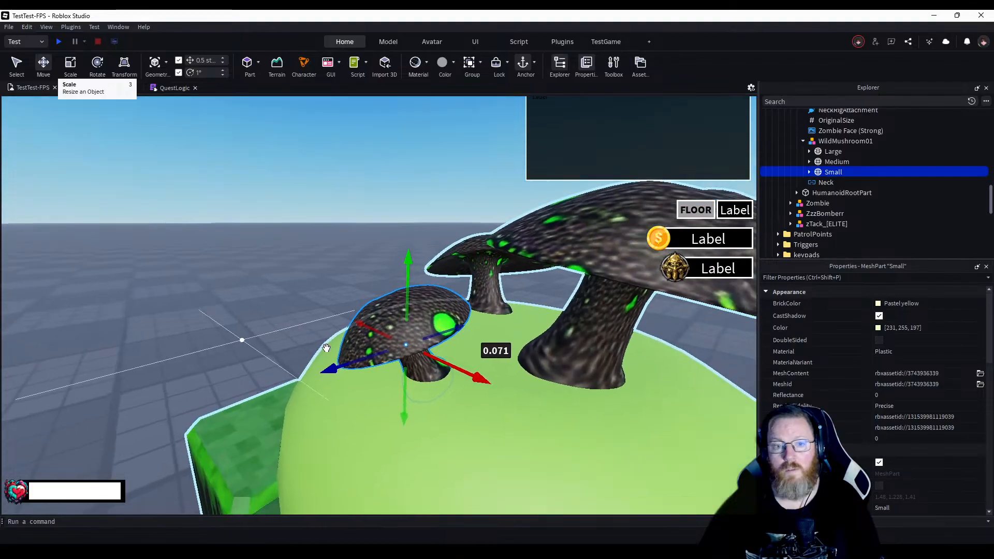
pyautogui.moveTo(326, 348); pyautogui.dragTo(326, 348, button='right')
pyautogui.click(346, 341)
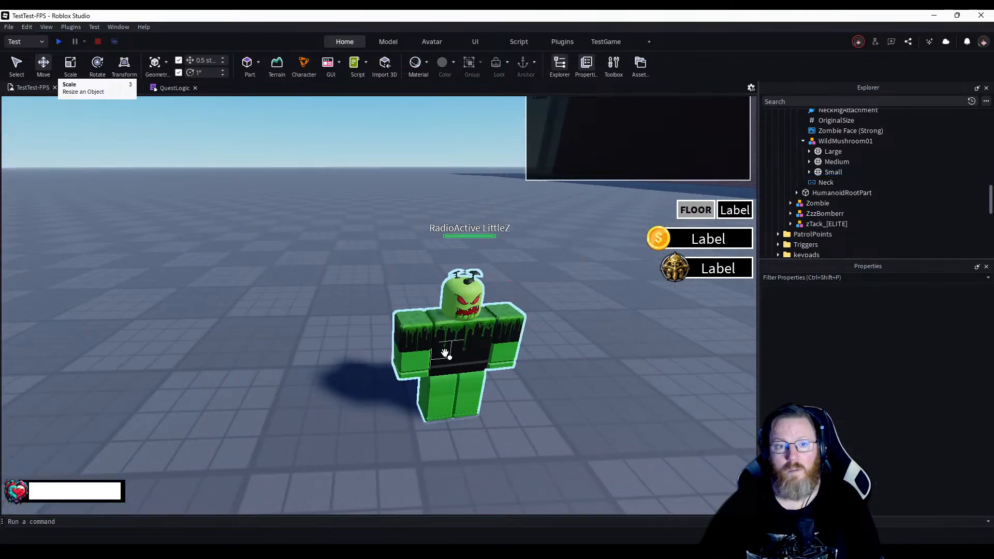
pyautogui.moveTo(529, 372); pyautogui.dragTo(516, 377, button='right')
pyautogui.scroll(2, 529, 371)
pyautogui.press('d')
pyautogui.press('w')
pyautogui.press('a')
pyautogui.press('s')
pyautogui.press('d')
pyautogui.press('w')
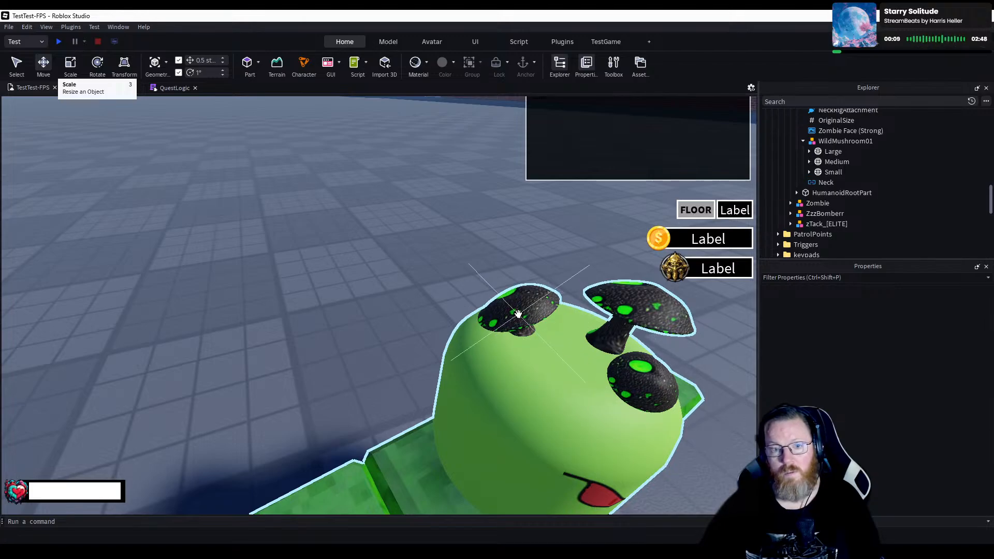
# Move the Medium mushroom about 0.07 studs along its blue axis toward the front of the head and deselect it.
pyautogui.click(518, 314)
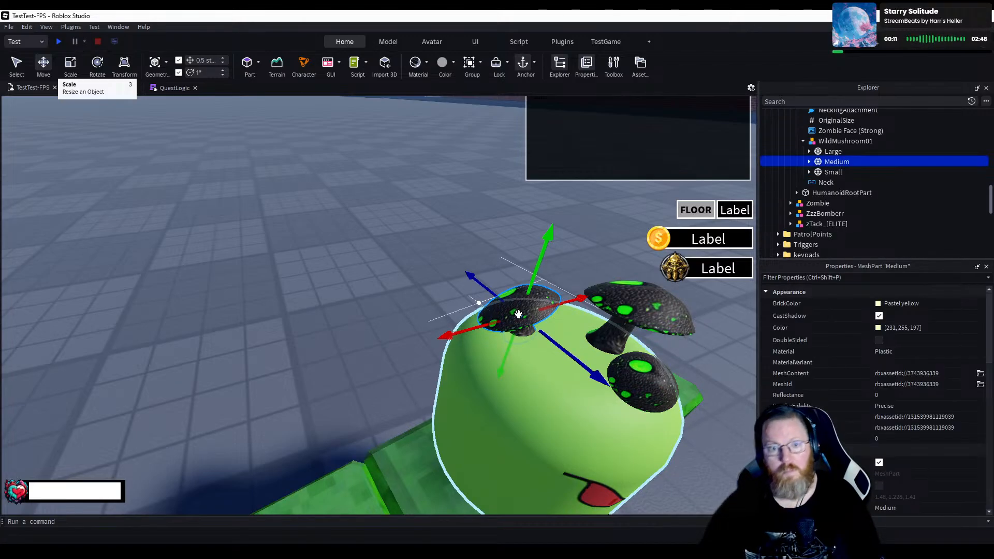
pyautogui.moveTo(601, 381); pyautogui.dragTo(614, 395)
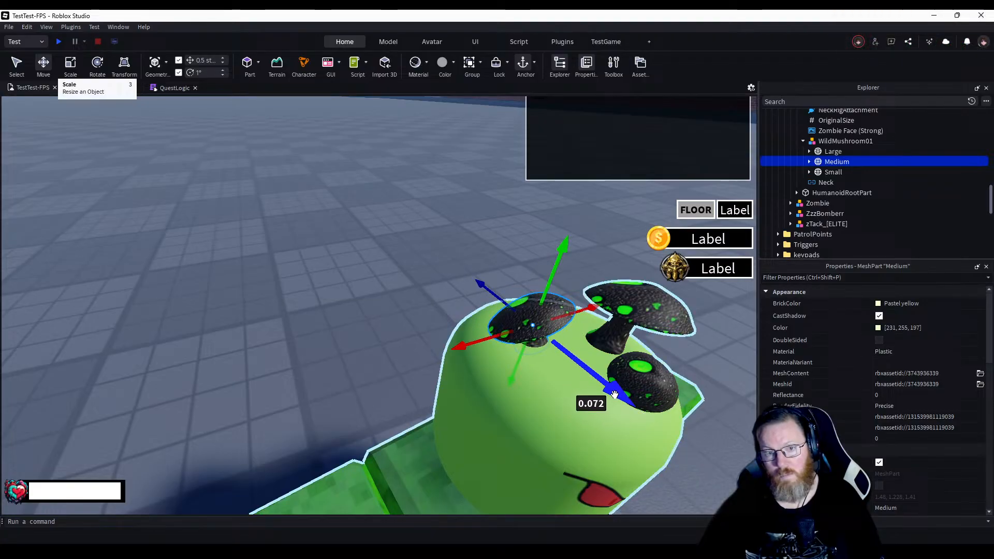
pyautogui.click(363, 311)
# Examine the adjusted mushroom cluster close up and from the zombie's front at a distance.
pyautogui.press('d')
pyautogui.moveTo(500, 350); pyautogui.dragTo(500, 350, button='right')
pyautogui.press('a')
pyautogui.press('s')
pyautogui.press('w')
pyautogui.press('w')
pyautogui.press('w')
pyautogui.press('s')
pyautogui.press('w')
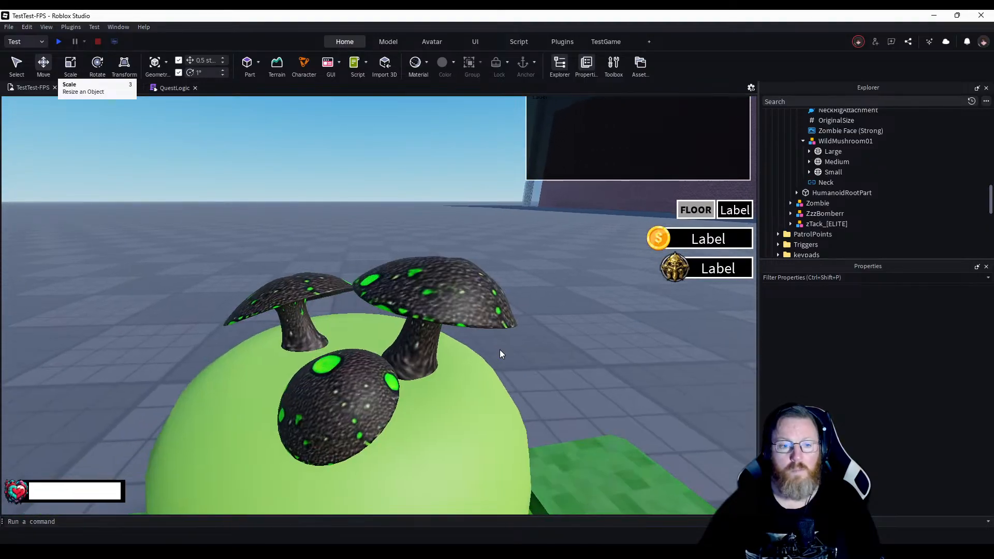
pyautogui.press('s')
pyautogui.press('d')
pyautogui.moveTo(500, 350); pyautogui.dragTo(500, 351, button='right')
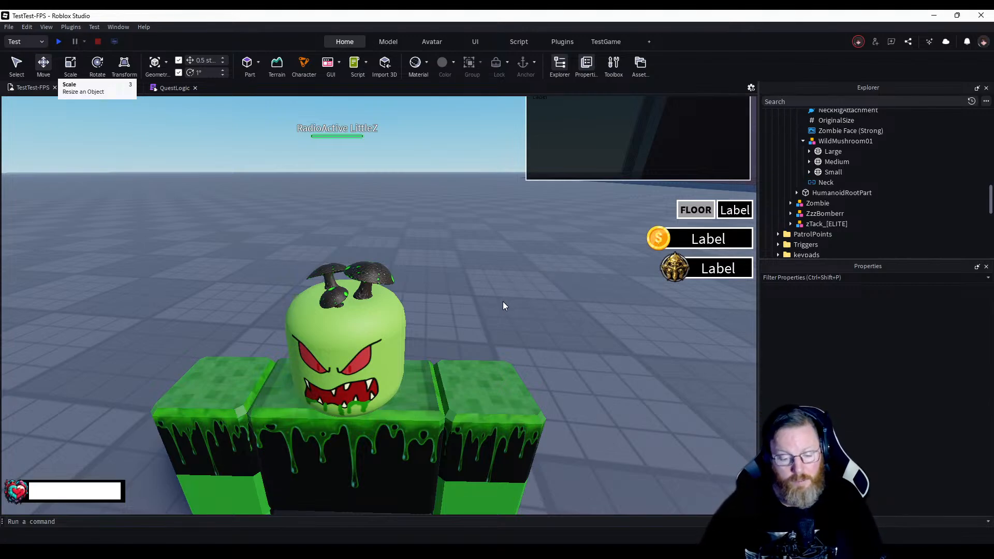
# Examine the RadioActive LittleZ zombie and its head mushrooms from several distances and angles, including from the front and slightly above.
pyautogui.moveTo(480, 284); pyautogui.dragTo(480, 284, button='right')
pyautogui.press('d')
pyautogui.press('w')
pyautogui.press('a')
pyautogui.press('d')
pyautogui.press('w')
pyautogui.scroll(-3, 480, 284)
pyautogui.scroll(1, 481, 284)
pyautogui.press('w')
pyautogui.press('w')
pyautogui.press('s')
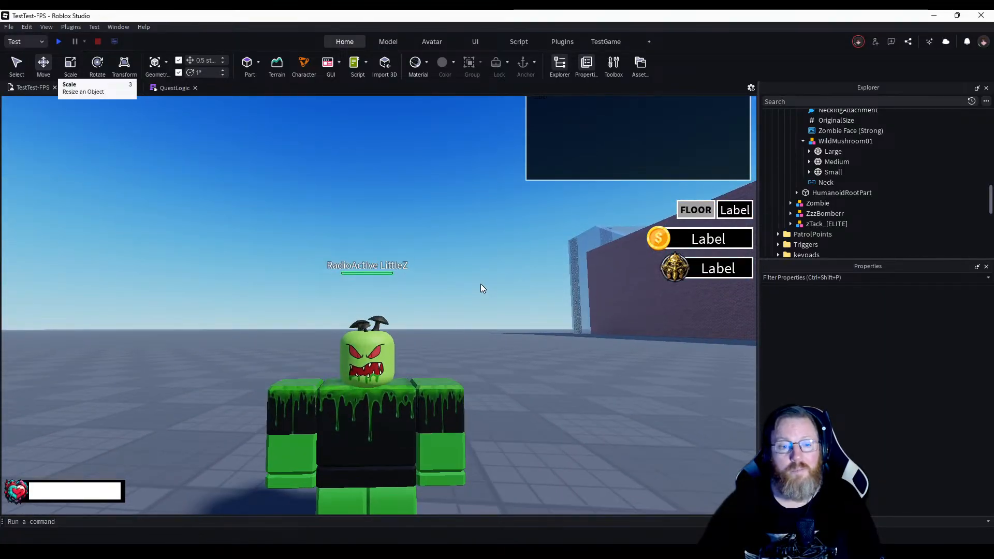
pyautogui.press('w')
pyautogui.press('d')
pyautogui.moveTo(481, 284); pyautogui.dragTo(481, 283, button='right')
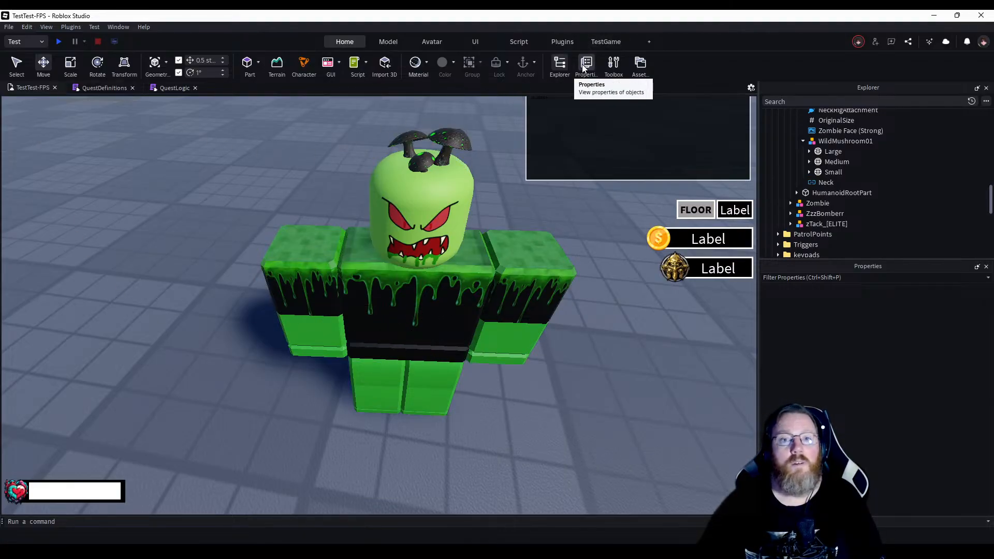
# Open the Toolbox and search the Creator Store models for "freen goo".
pyautogui.click(613, 64)
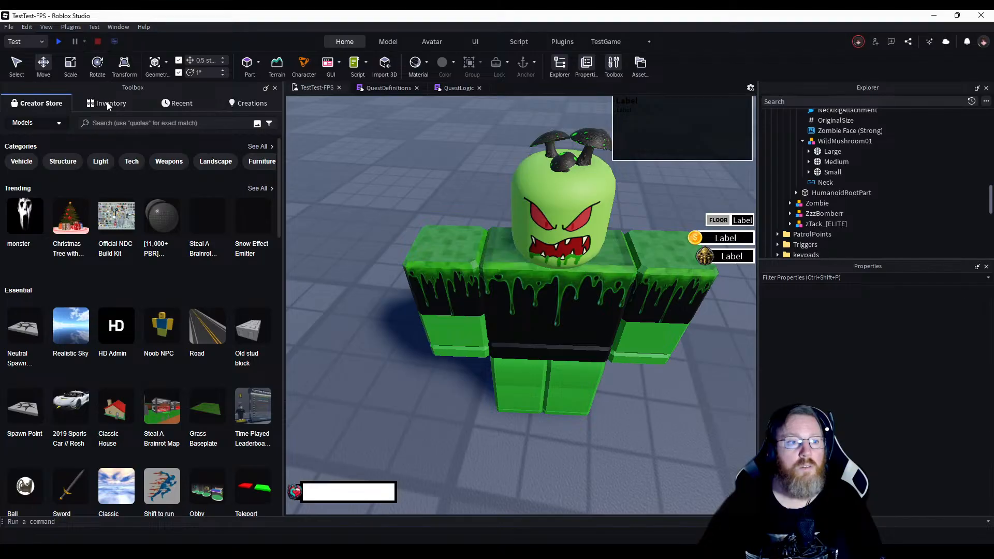
pyautogui.click(58, 124)
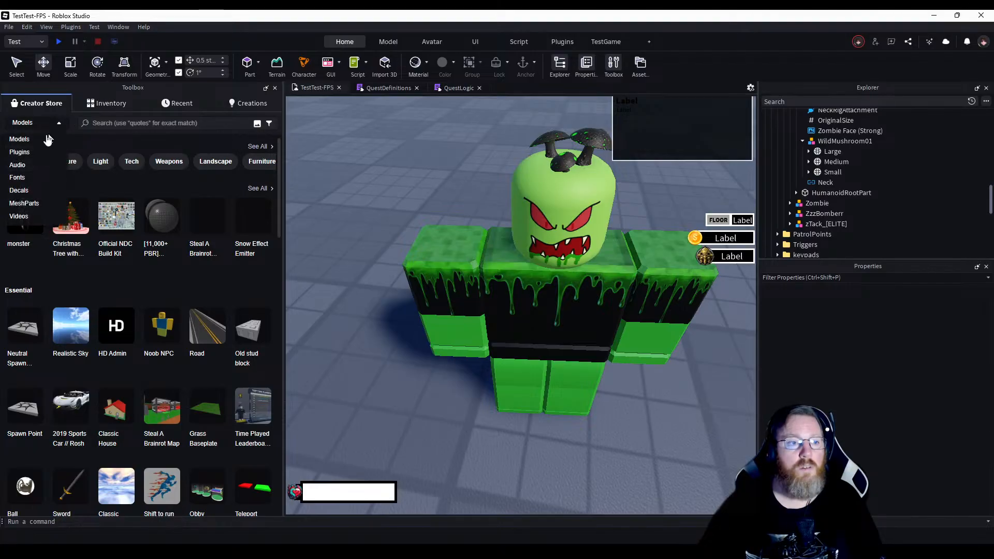
pyautogui.click(24, 141)
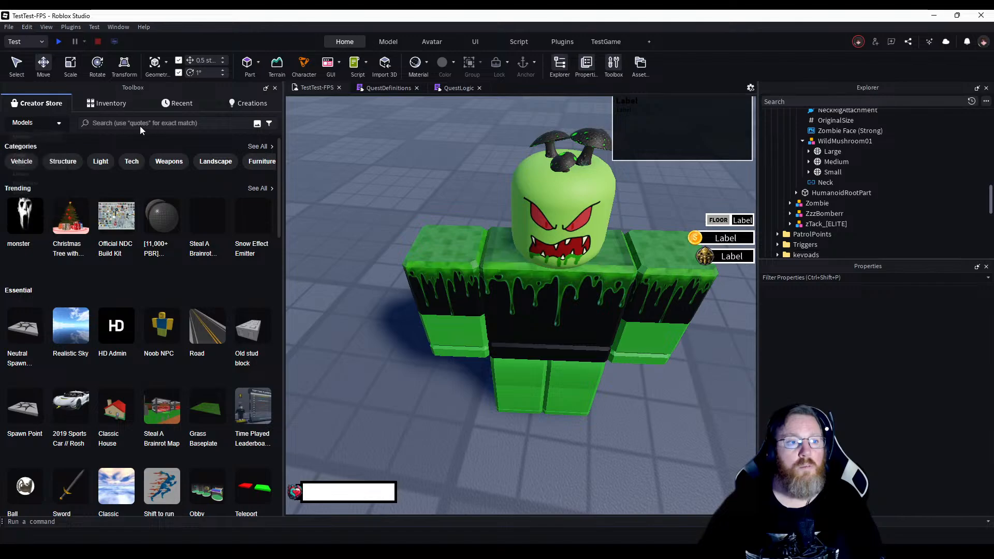
pyautogui.click(141, 125)
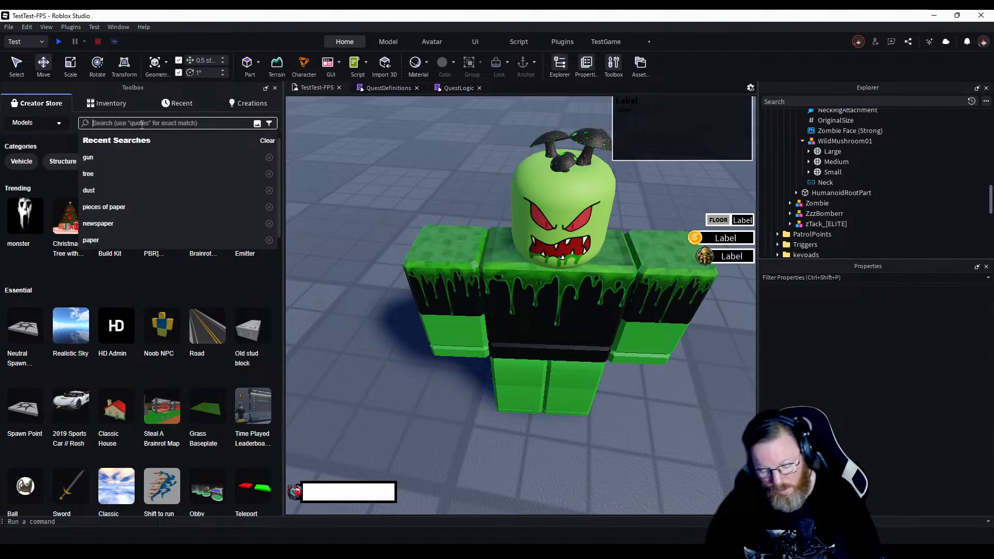
pyautogui.write('freen goo')
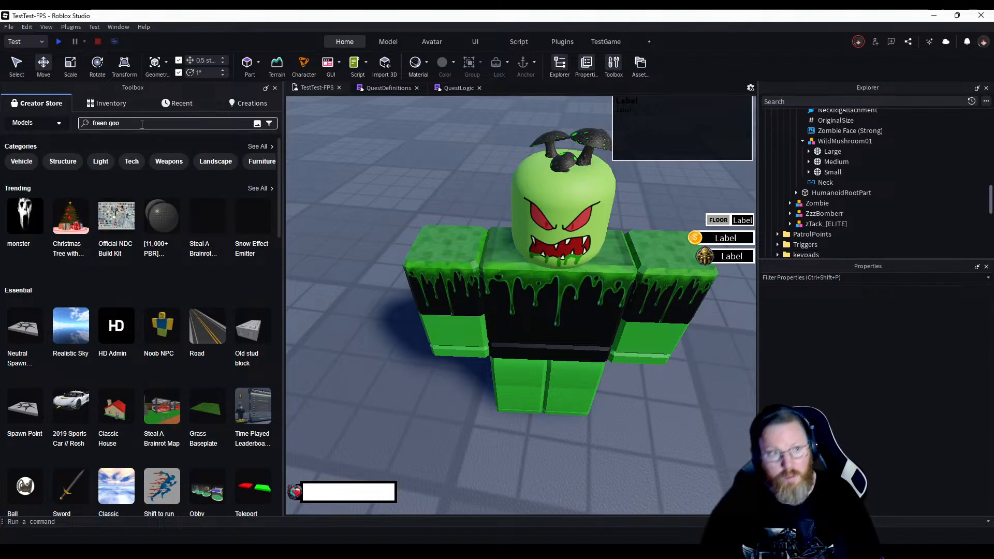
pyautogui.press('Return')
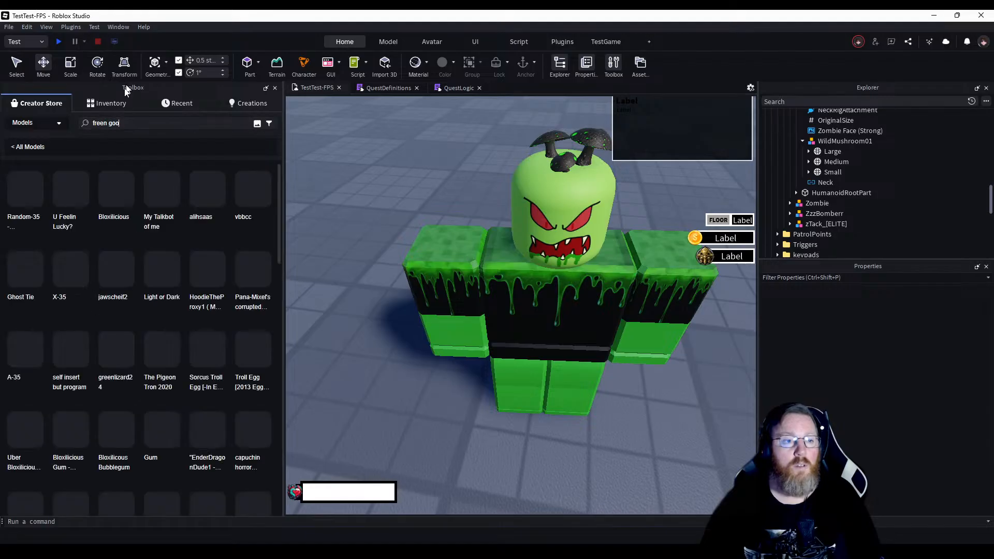
# Change the model search to "freen slime" and look through the first page of results, continuing to page 2.
pyautogui.click(102, 123)
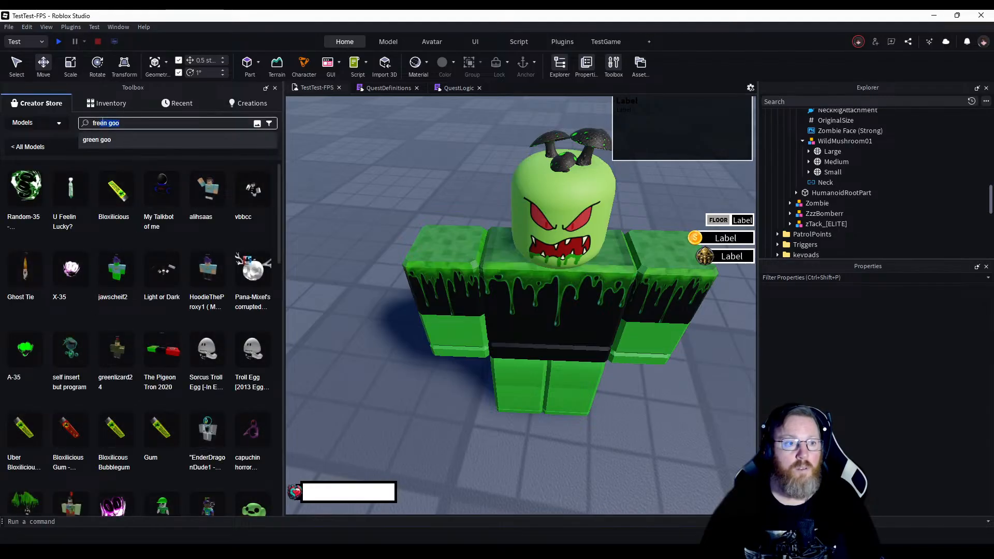
pyautogui.press('BackSpace')
pyautogui.press('BackSpace')
pyautogui.press('BackSpace')
pyautogui.press('BackSpace')
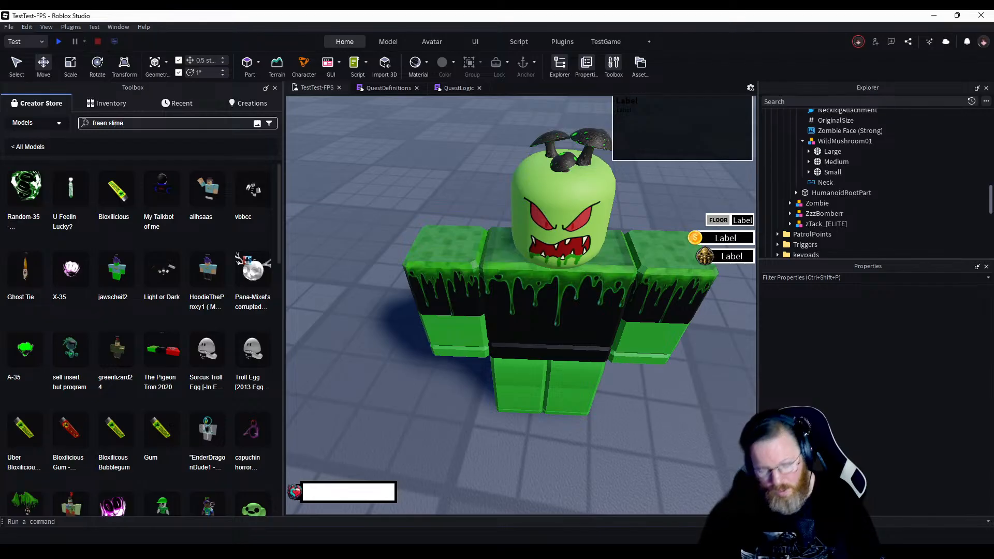
pyautogui.press('Return')
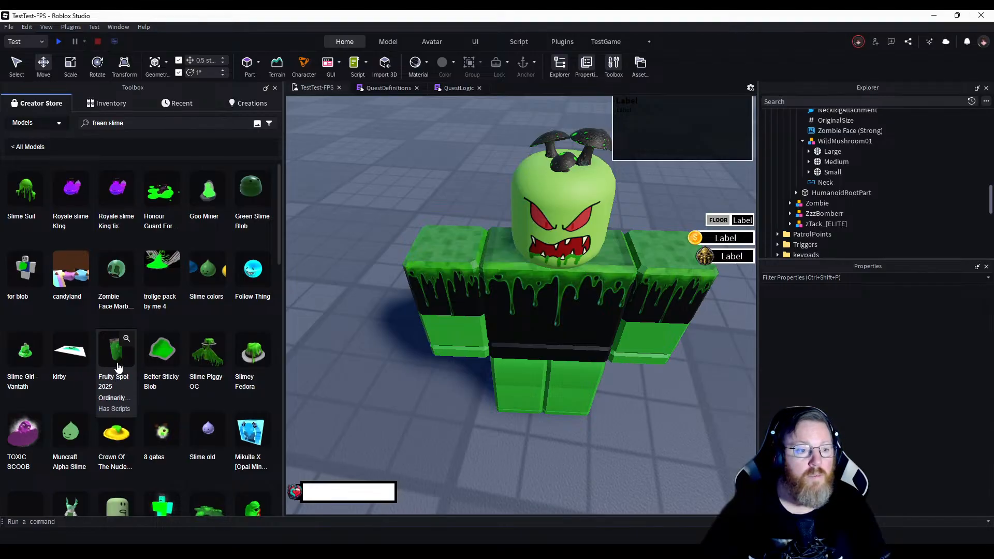
pyautogui.scroll(-5, 118, 373)
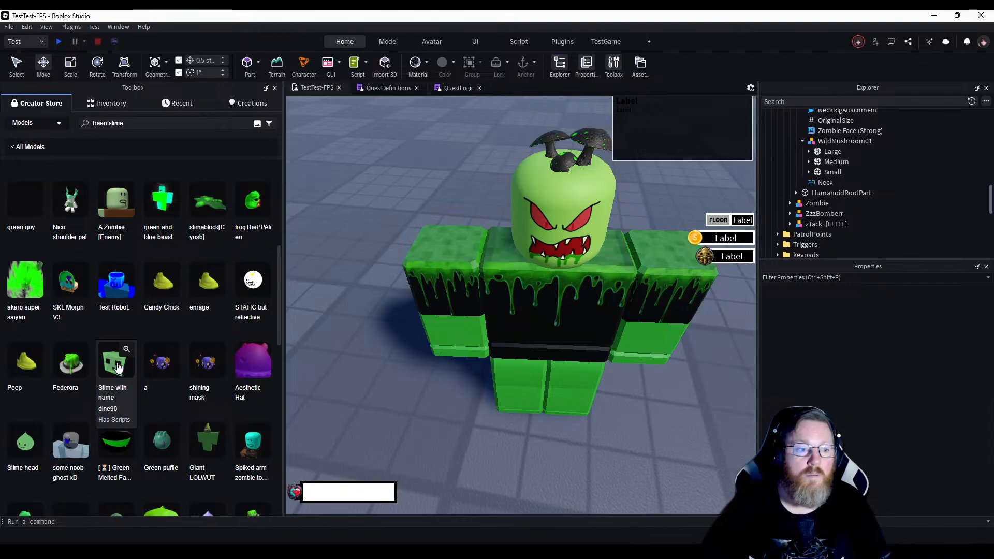
pyautogui.scroll(-4, 118, 368)
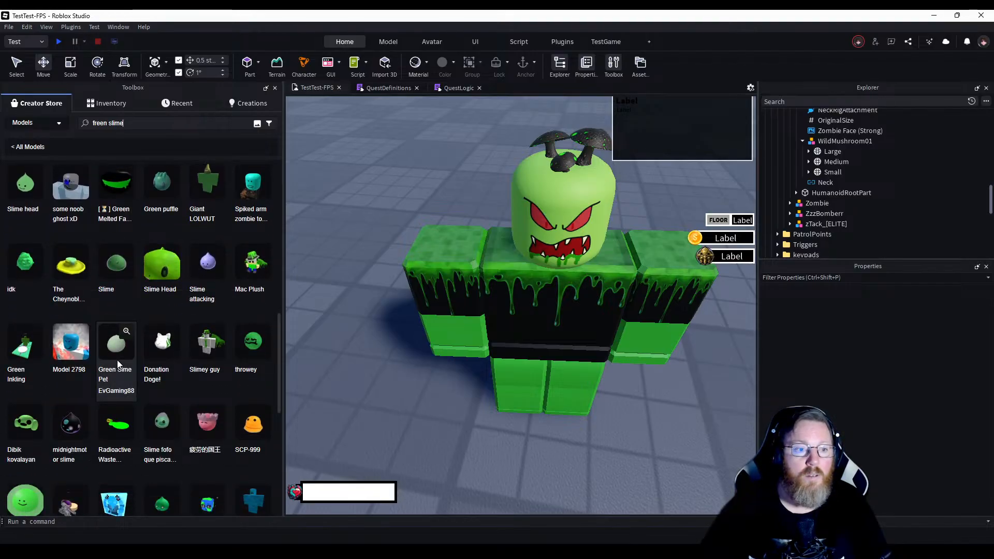
pyautogui.scroll(-2, 118, 368)
pyautogui.scroll(-10, 118, 365)
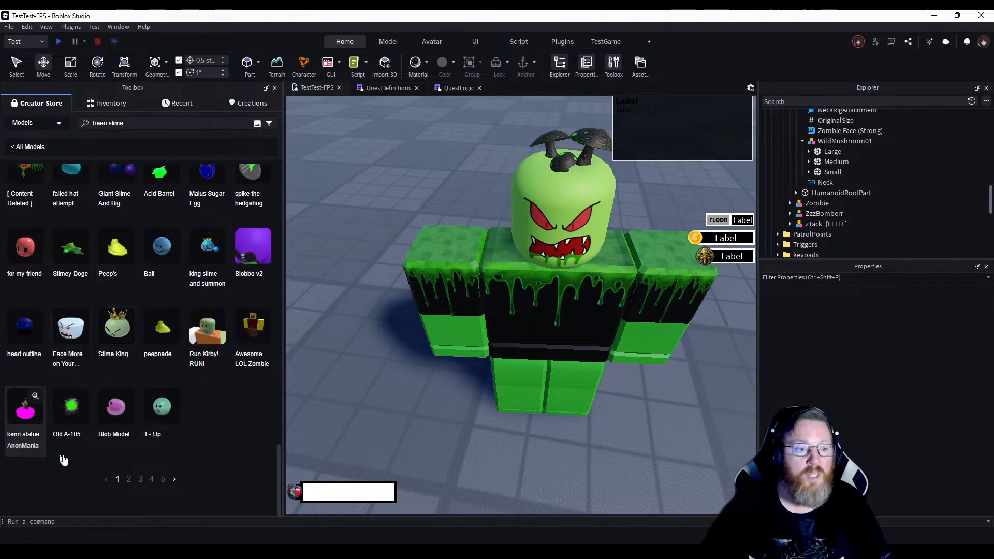
pyautogui.click(128, 480)
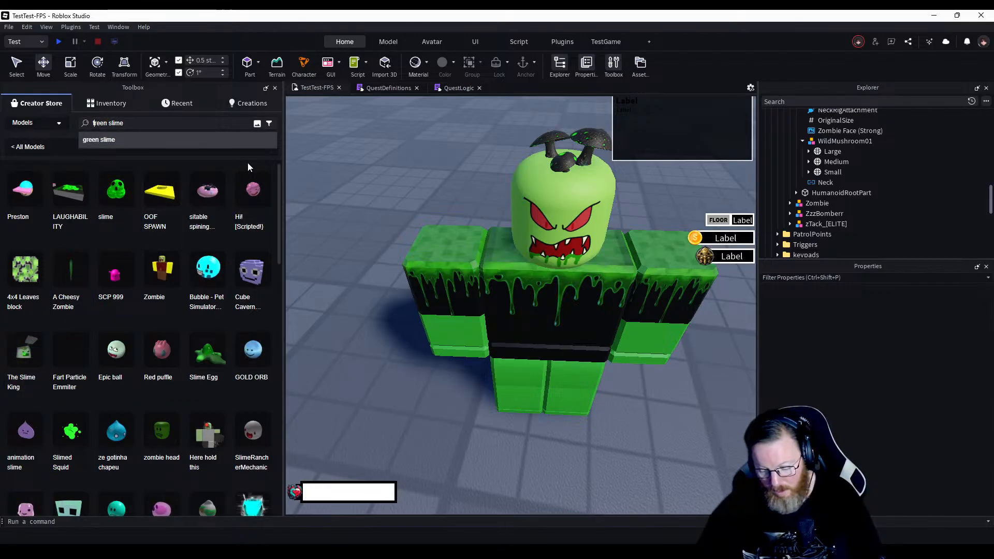
# Correct the model search to "green slime" and look through the whole first page of results.
pyautogui.press('Home')
pyautogui.press('Delete')
pyautogui.write('g')
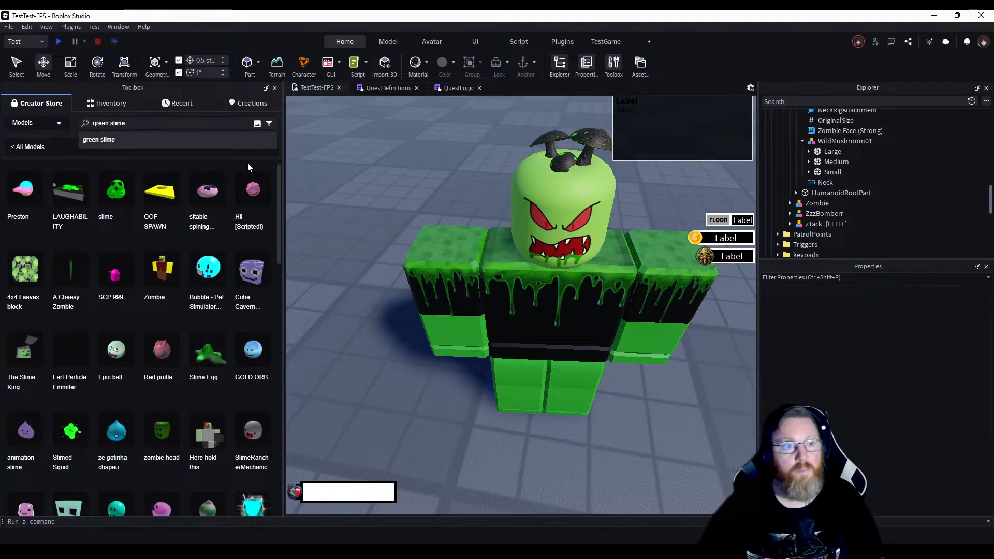
pyautogui.press('Return')
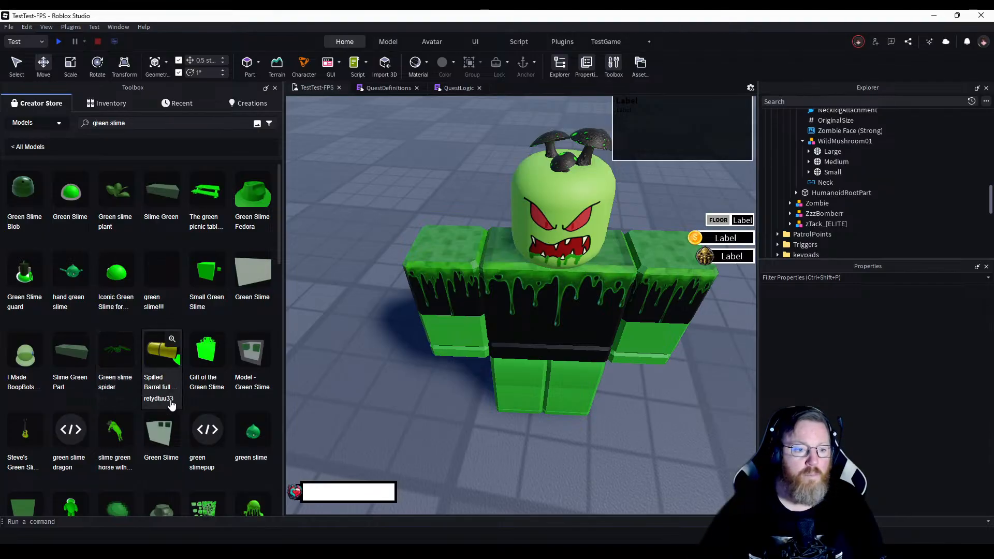
pyautogui.scroll(-5, 170, 402)
pyautogui.scroll(-6, 172, 404)
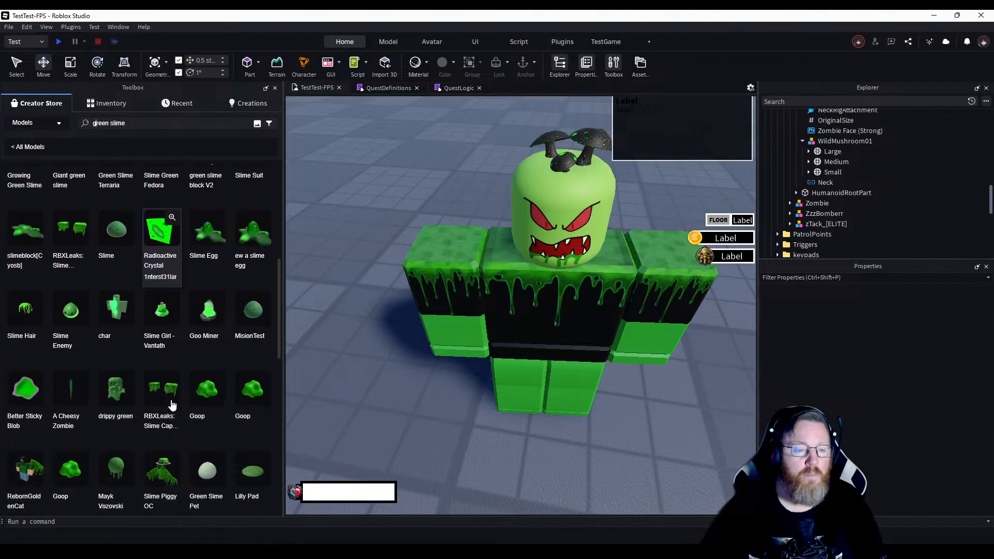
pyautogui.scroll(-6, 172, 405)
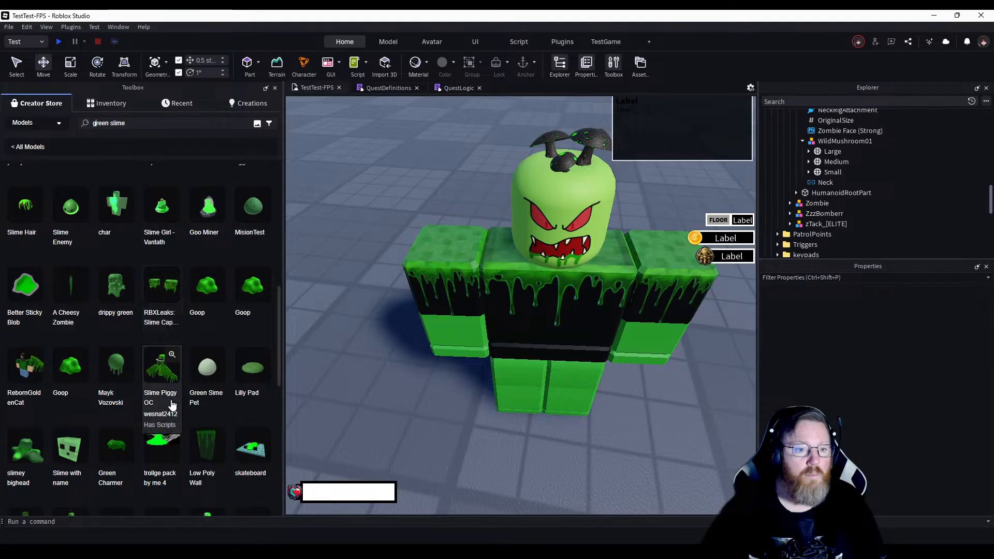
pyautogui.scroll(-10, 172, 404)
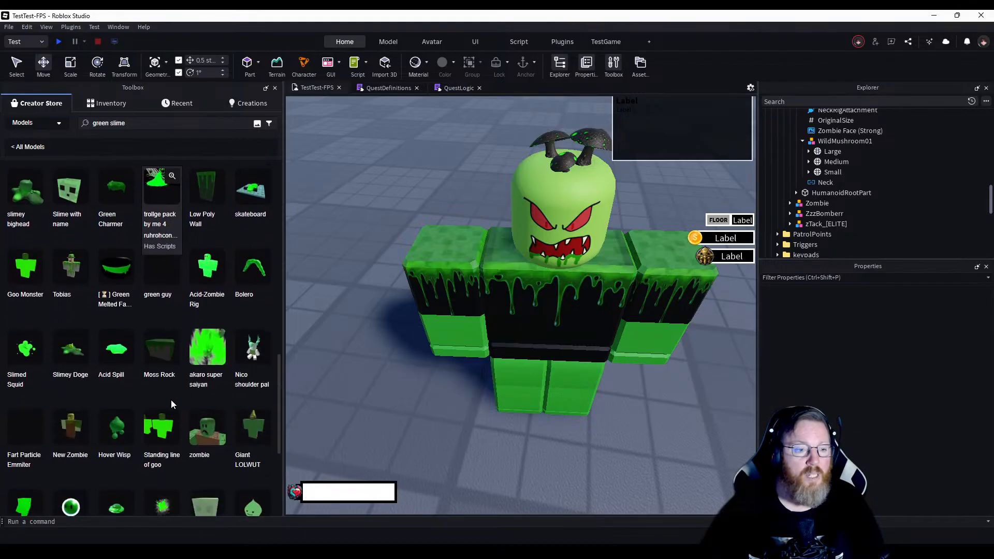
pyautogui.scroll(-6, 172, 404)
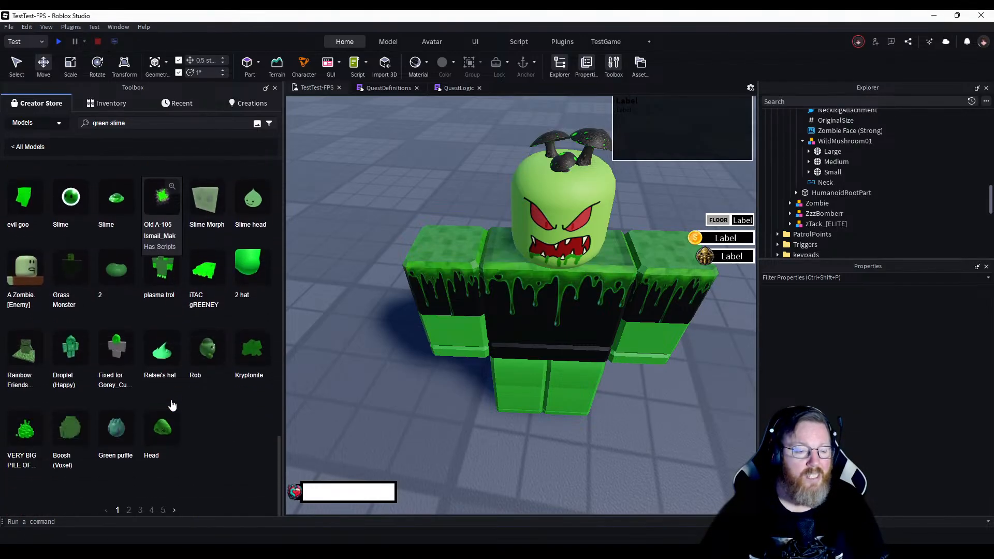
pyautogui.scroll(-2, 171, 404)
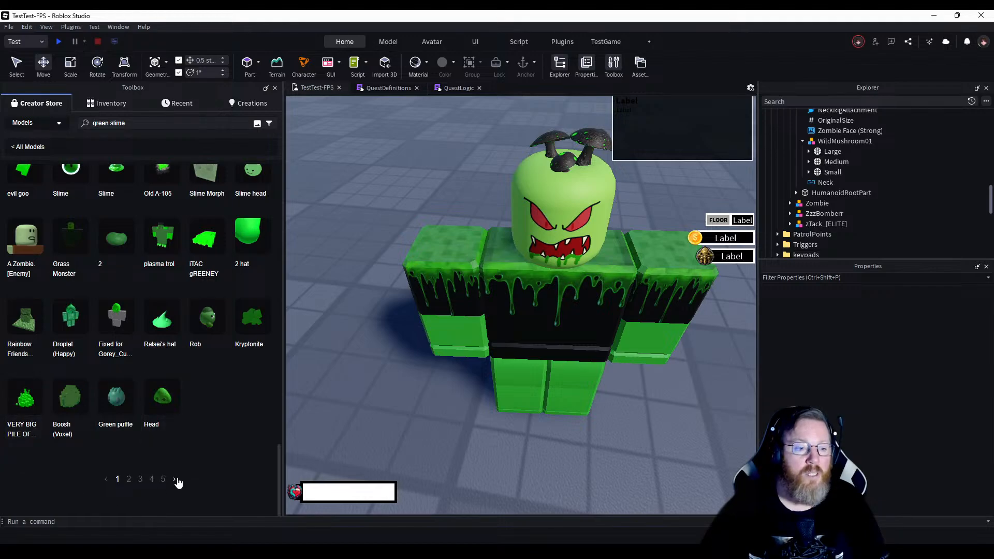
# Look through page 2 of the green slime model results down to its end.
pyautogui.click(129, 479)
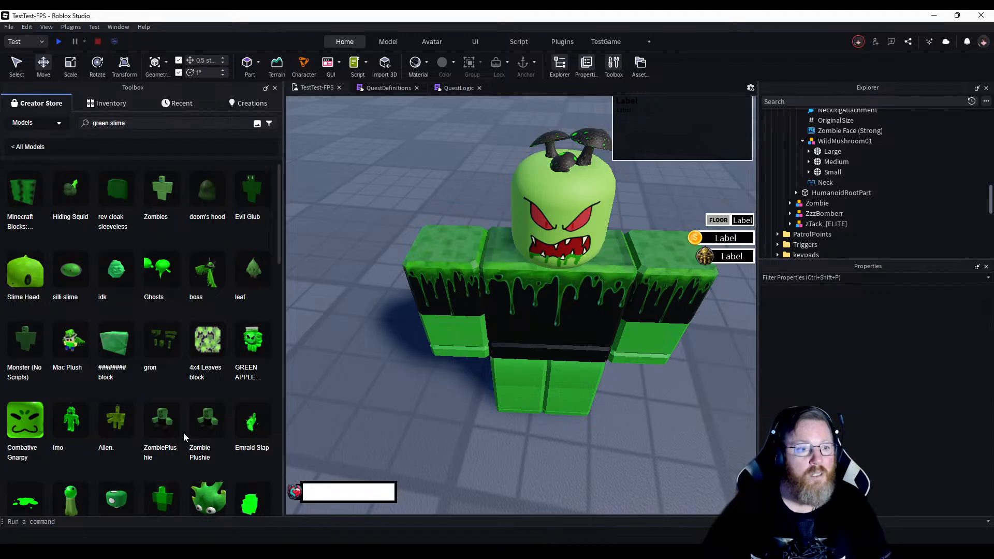
pyautogui.scroll(-3, 114, 463)
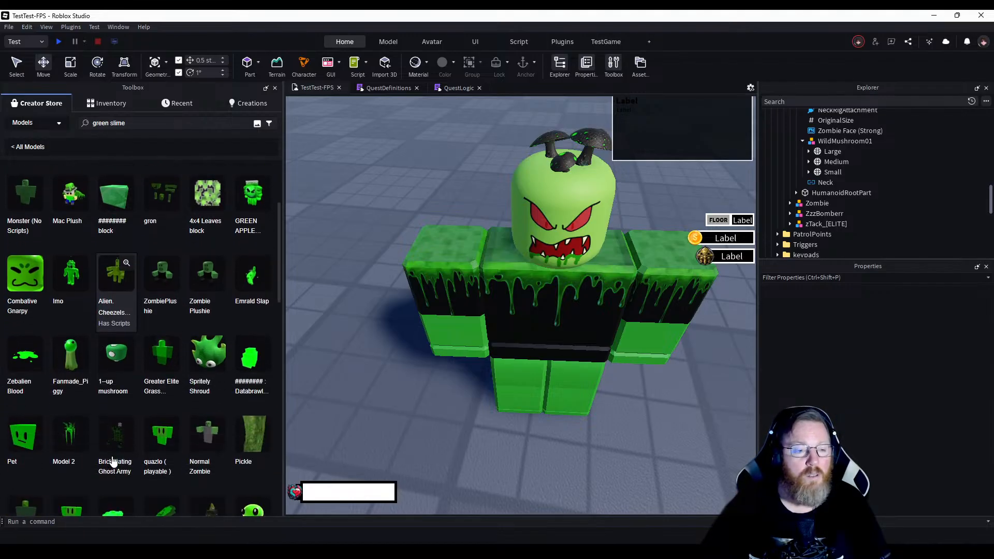
pyautogui.scroll(-3, 113, 461)
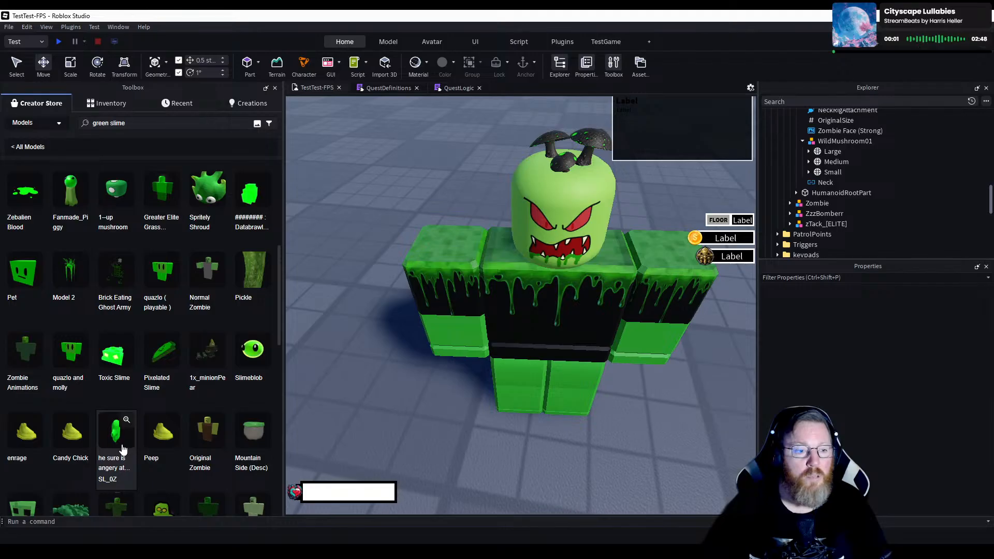
pyautogui.scroll(-7, 122, 449)
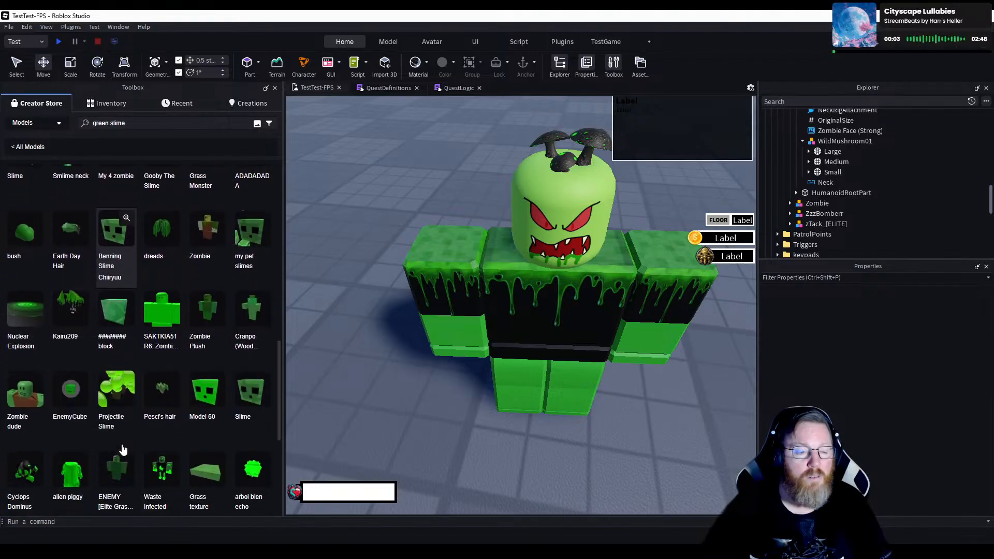
pyautogui.scroll(-4, 123, 450)
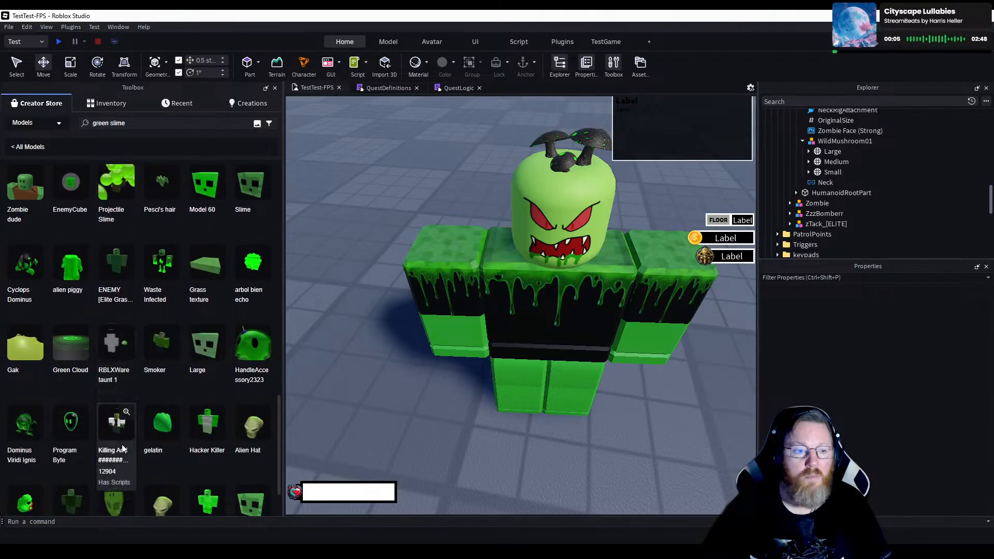
pyautogui.scroll(-3, 122, 449)
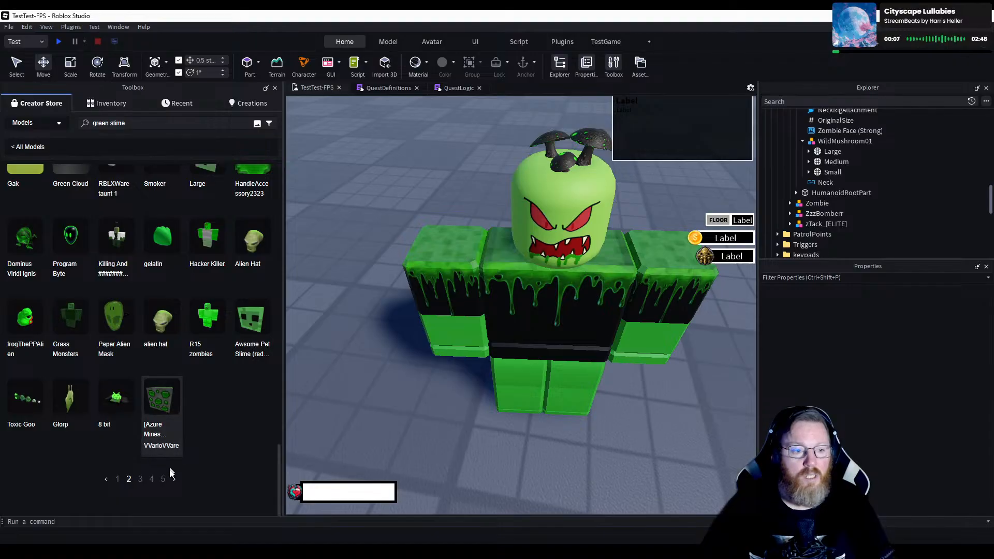
# Look through page 3 of the green slime model results down to its end.
pyautogui.click(175, 480)
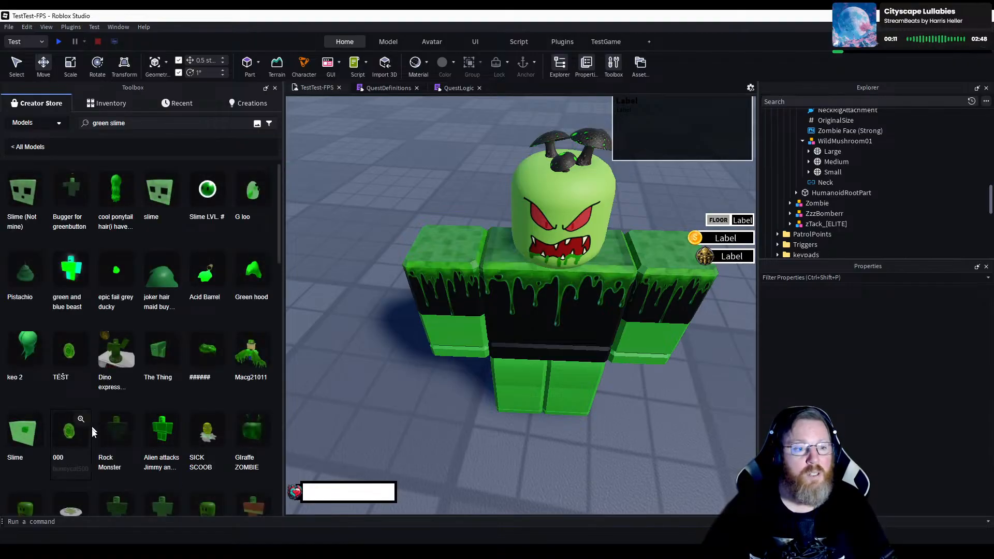
pyautogui.scroll(-3, 92, 436)
pyautogui.scroll(-6, 92, 436)
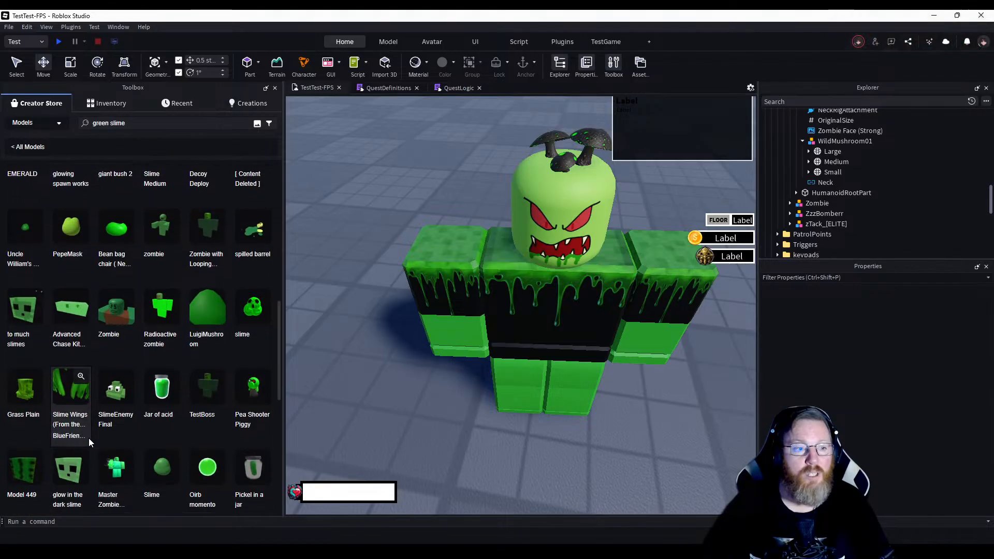
pyautogui.scroll(-3, 89, 438)
pyautogui.scroll(-3, 90, 443)
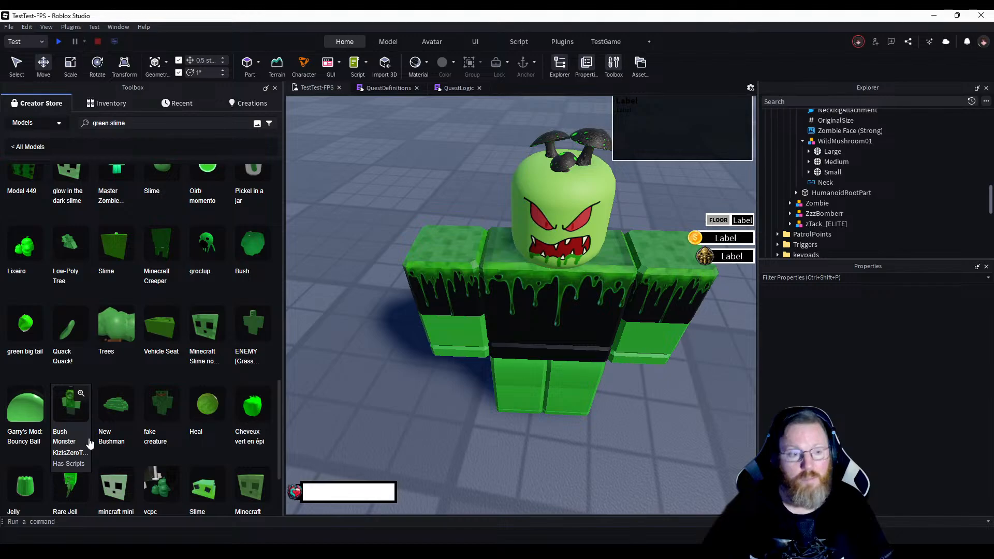
pyautogui.scroll(-5, 90, 444)
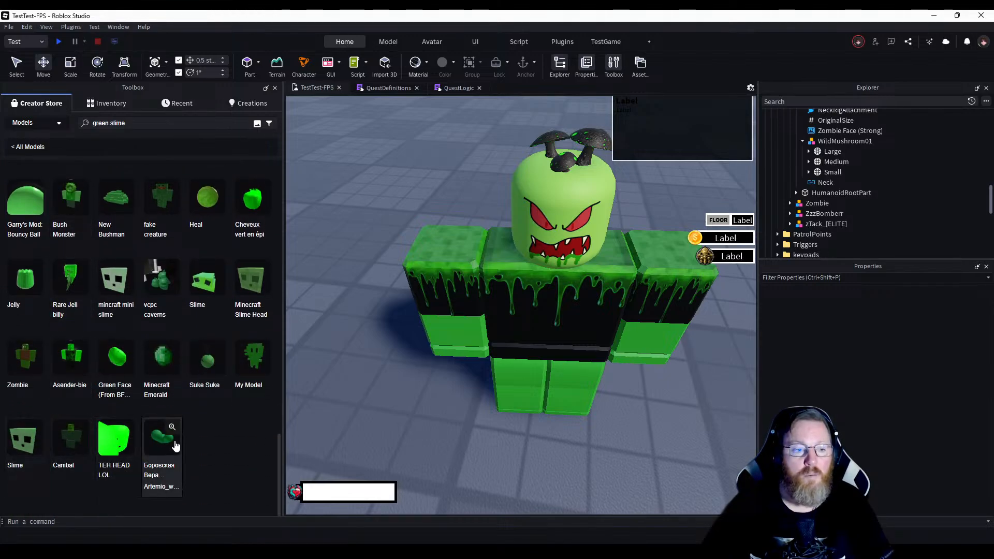
pyautogui.scroll(-2, 143, 479)
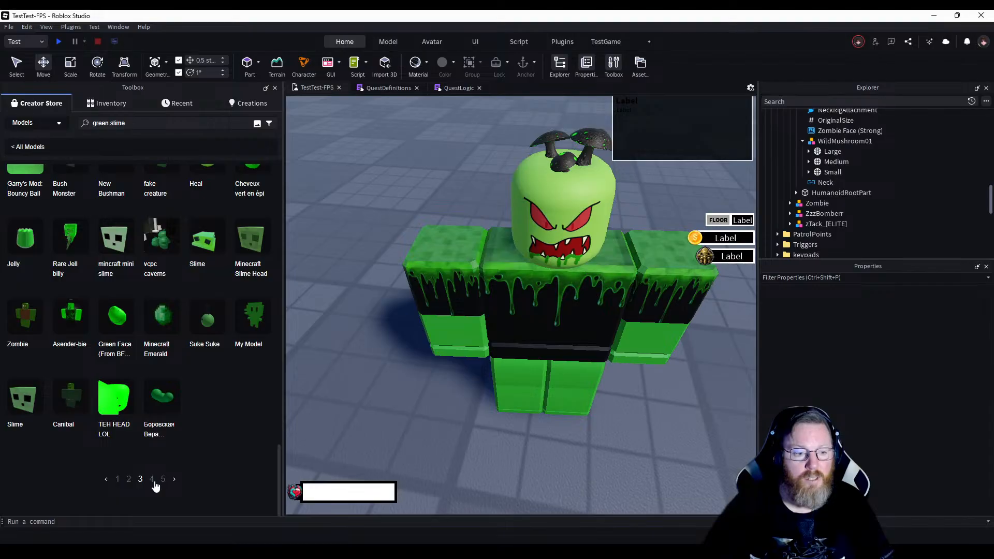
# Look through page 4 of the green slime model results down to its end.
pyautogui.click(152, 479)
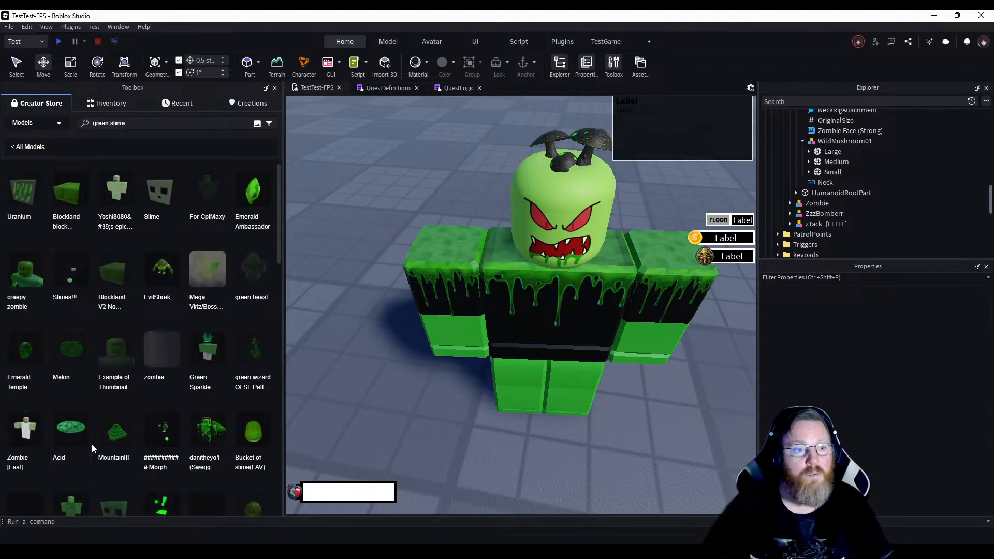
pyautogui.scroll(-10, 92, 444)
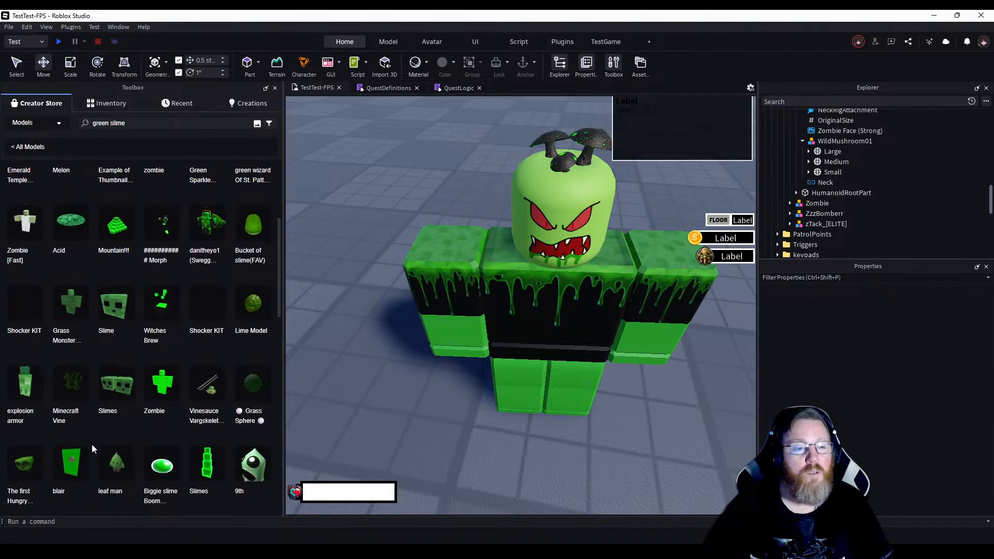
pyautogui.scroll(-10, 91, 445)
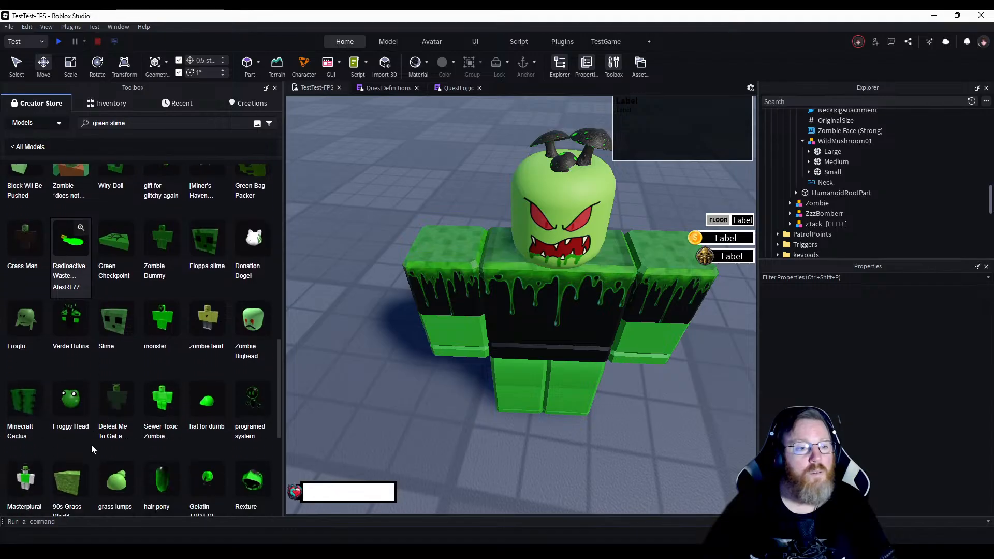
pyautogui.scroll(-10, 87, 452)
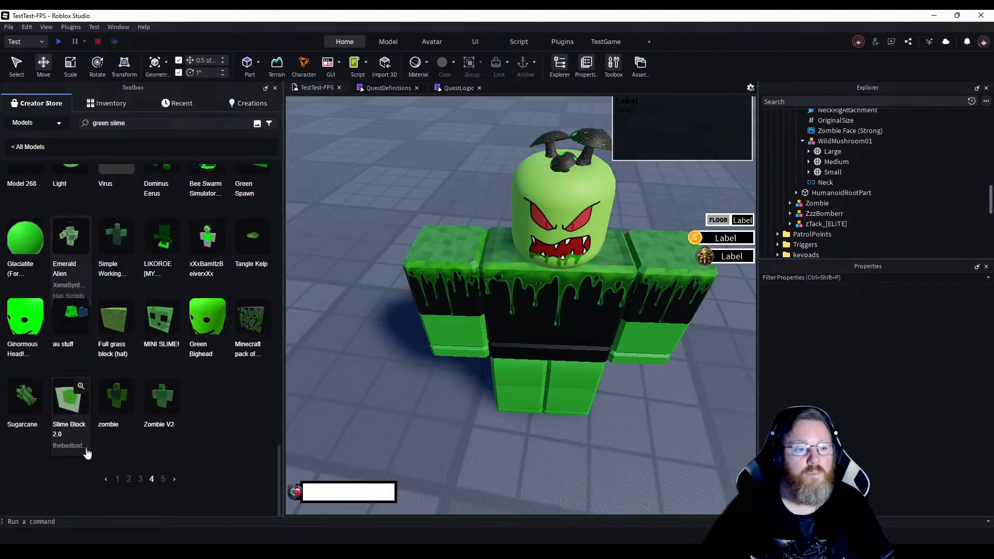
pyautogui.scroll(10, 88, 453)
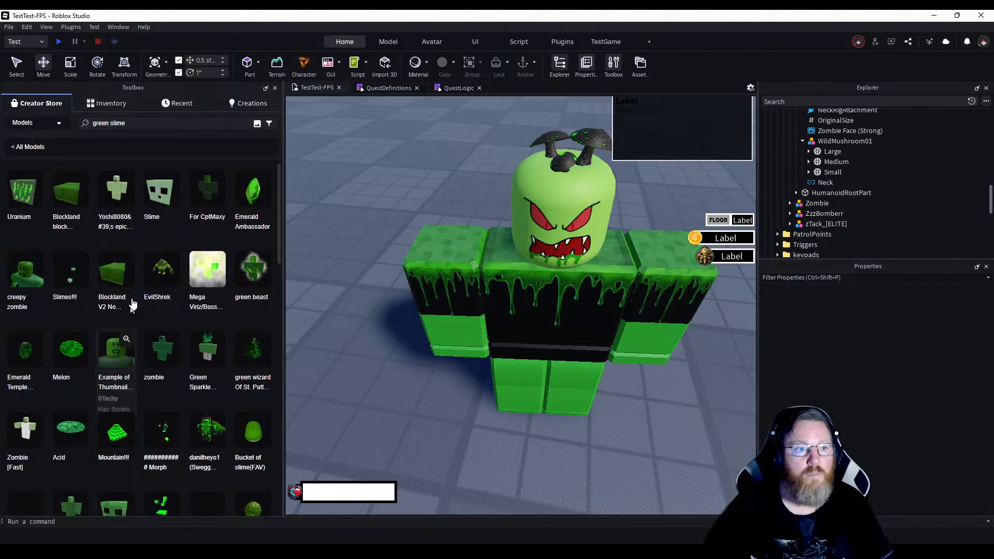
# Change the Creator Store model search to "radio active mushroom".
pyautogui.click(140, 124)
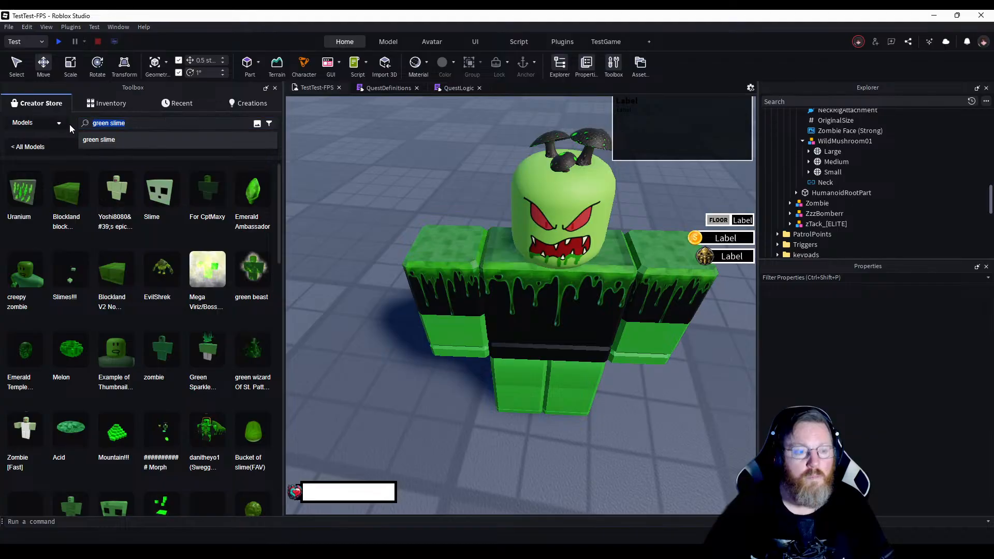
pyautogui.write('radio')
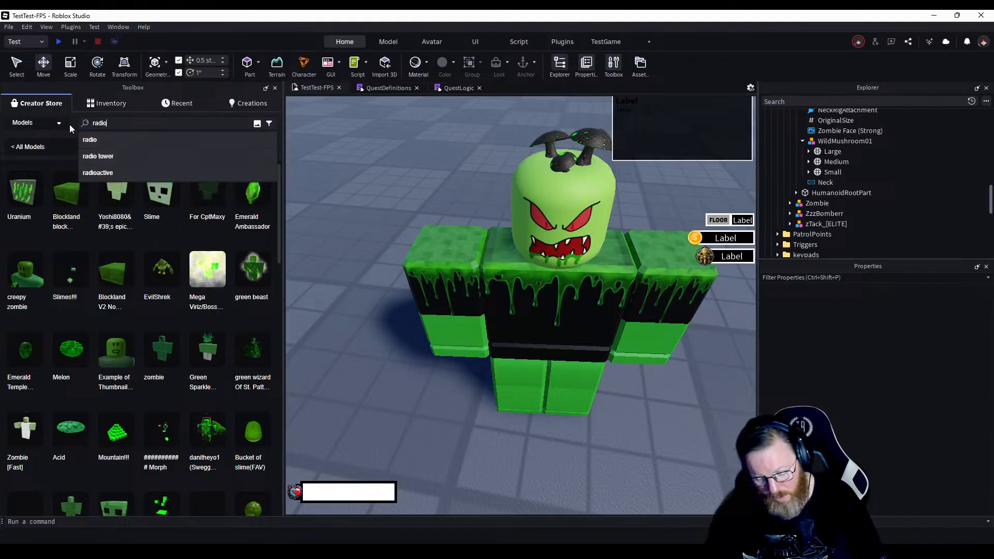
pyautogui.write(' active ')
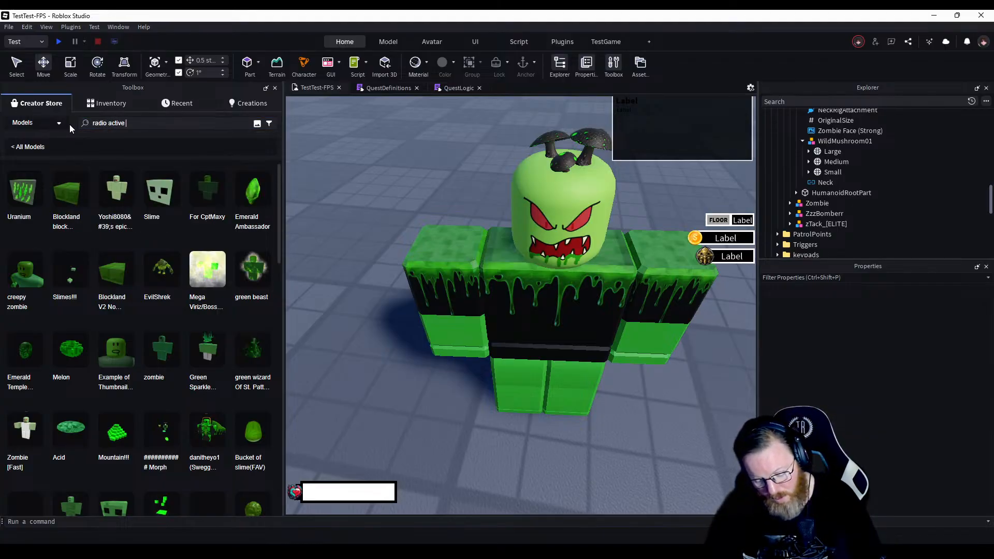
pyautogui.write('mushroom')
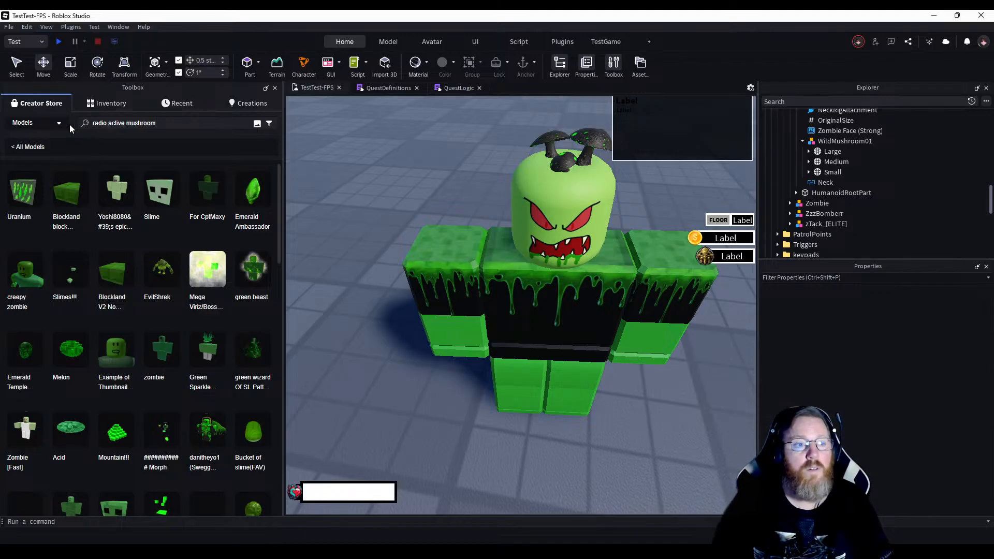
pyautogui.press('Return')
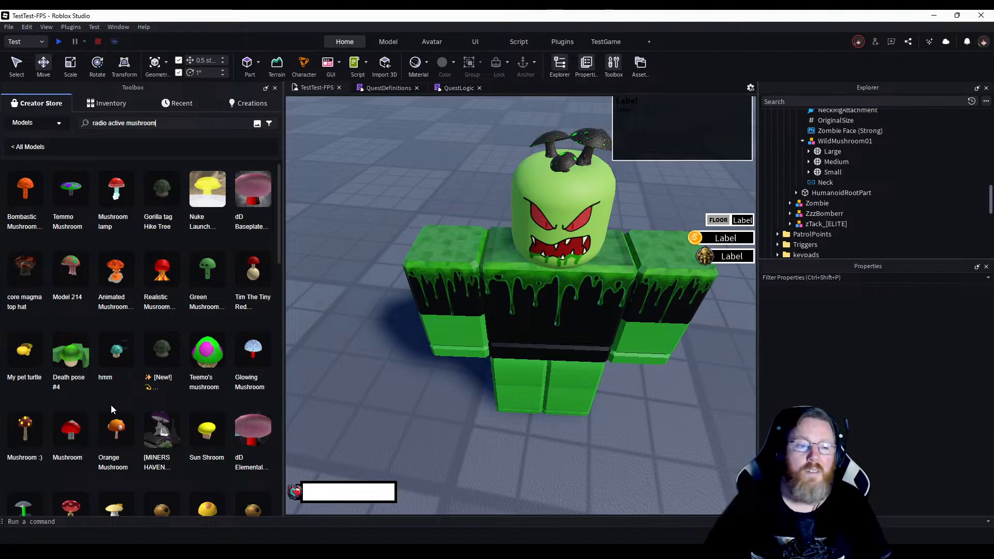
# Look through the first page of radio active mushroom models and close the asset browser.
pyautogui.scroll(-5, 113, 364)
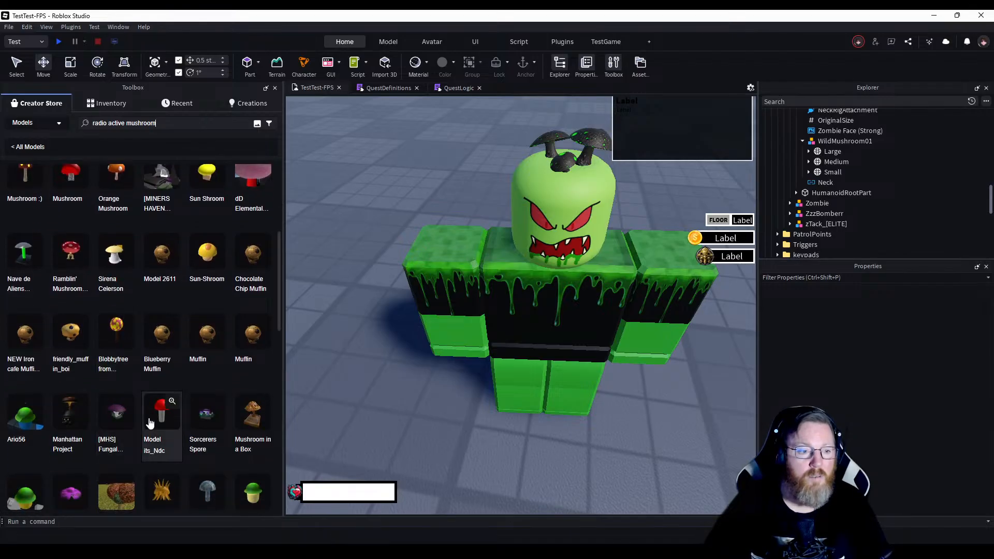
pyautogui.scroll(-6, 149, 423)
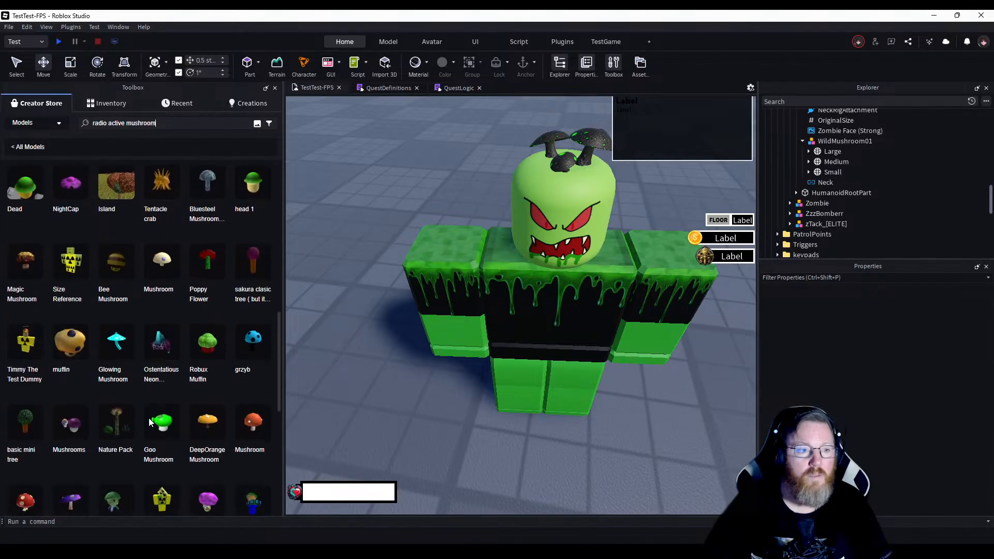
pyautogui.scroll(-2, 148, 418)
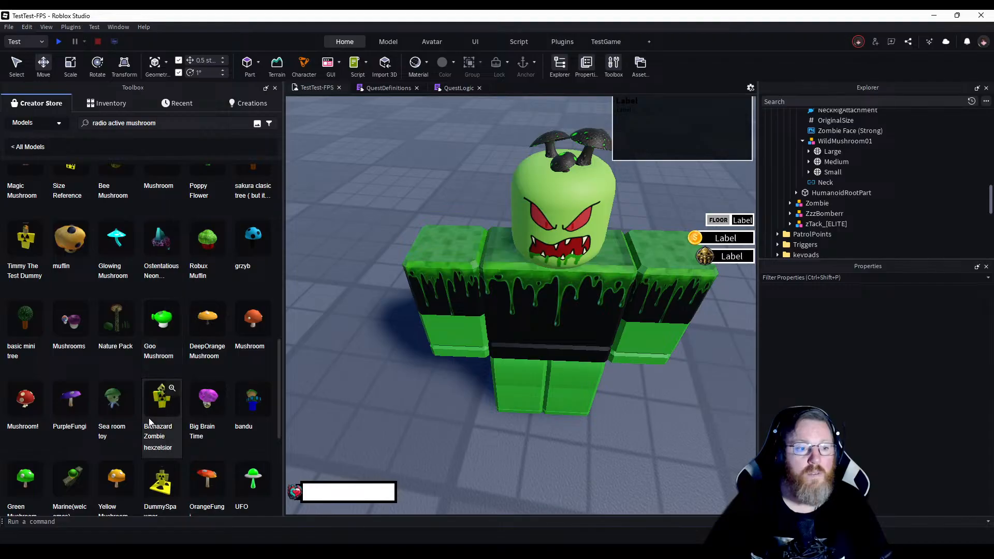
pyautogui.scroll(-4, 148, 418)
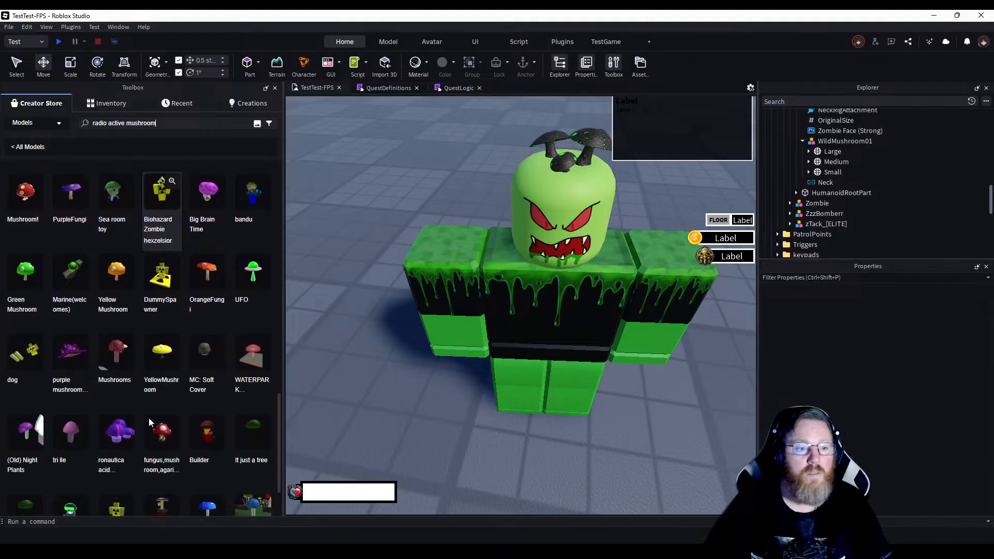
pyautogui.click(275, 88)
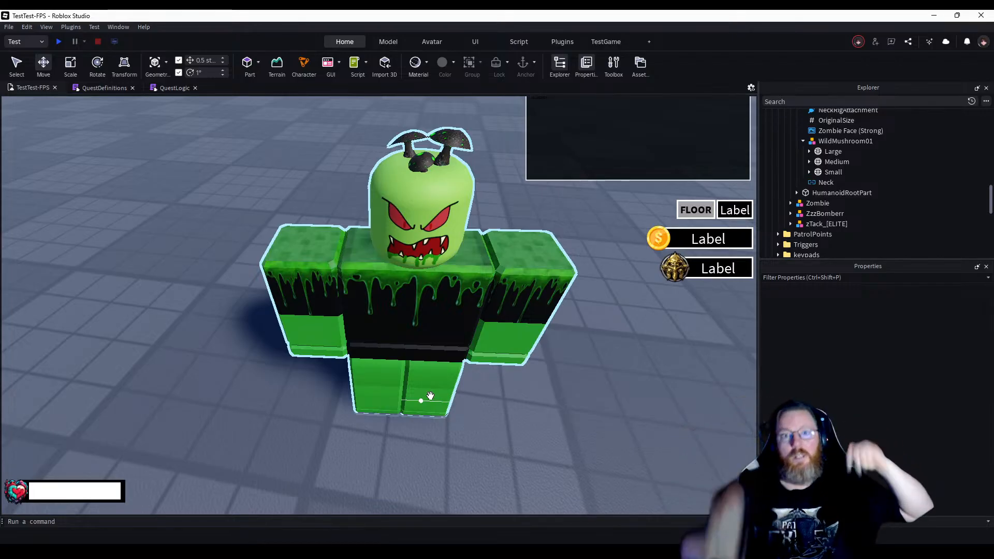
# Save the TestTest-FPS place to Roblox and publish it.
pyautogui.click(9, 27)
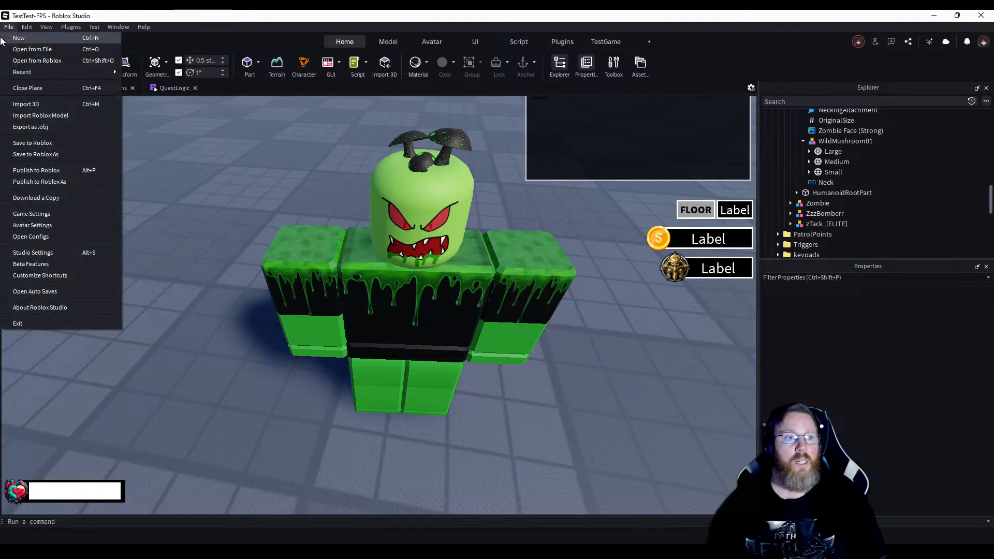
pyautogui.click(32, 143)
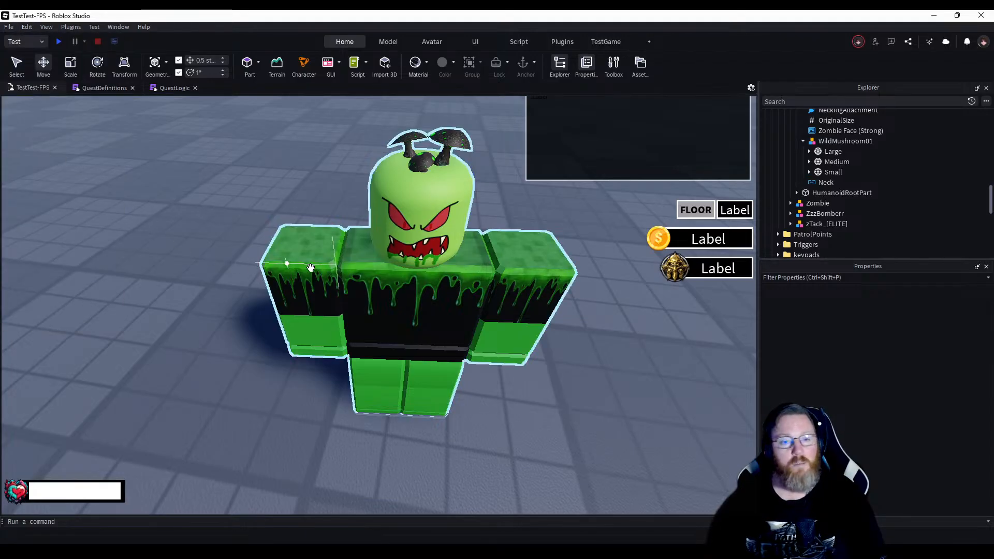
pyautogui.click(6, 27)
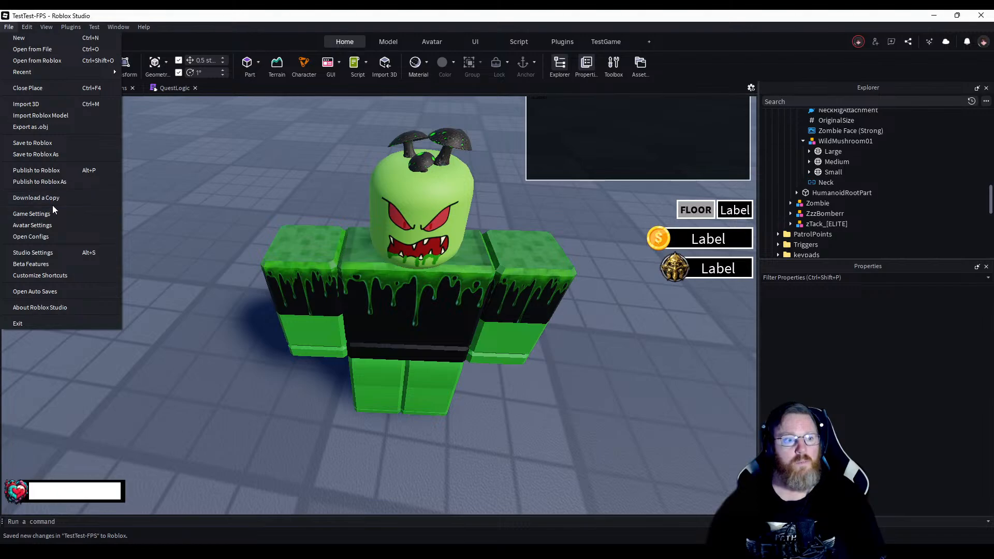
pyautogui.click(44, 172)
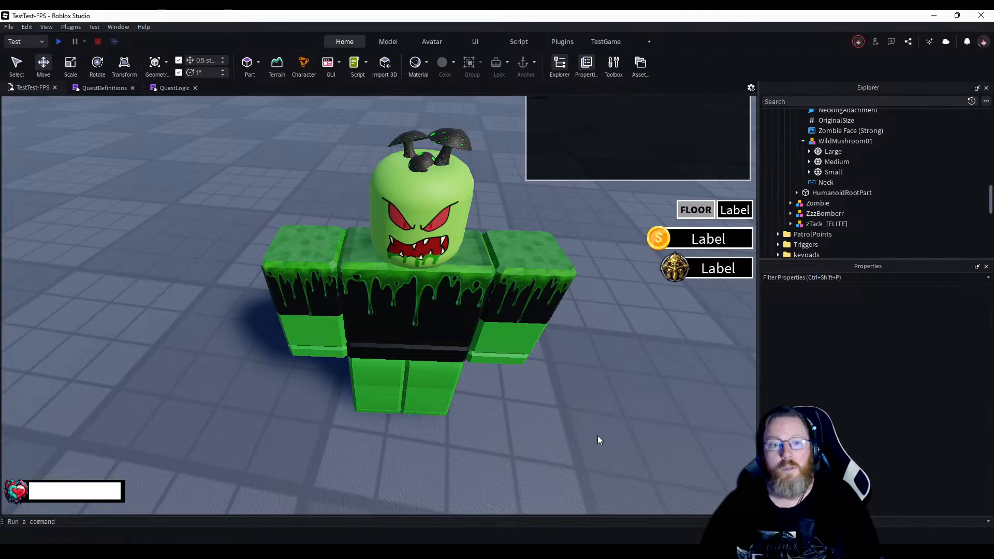
# Examine the RadioActive LittleZ zombie's head, mushrooms and slime-covered body up close from the front.
pyautogui.press('w')
pyautogui.moveTo(597, 435); pyautogui.dragTo(552, 417, button='right')
pyautogui.press('w')
pyautogui.press('s')
pyautogui.press('w')
pyautogui.press('d')
pyautogui.press('w')
pyautogui.press('d')
pyautogui.press('w')
pyautogui.press('d')
pyautogui.press('s')
pyautogui.press('w')
pyautogui.press('w')
pyautogui.press('s')
pyautogui.press('a')
pyautogui.press('w')
pyautogui.press('w')
pyautogui.press('s')
pyautogui.press('w')
pyautogui.press('d')
pyautogui.press('w')
pyautogui.press('d')
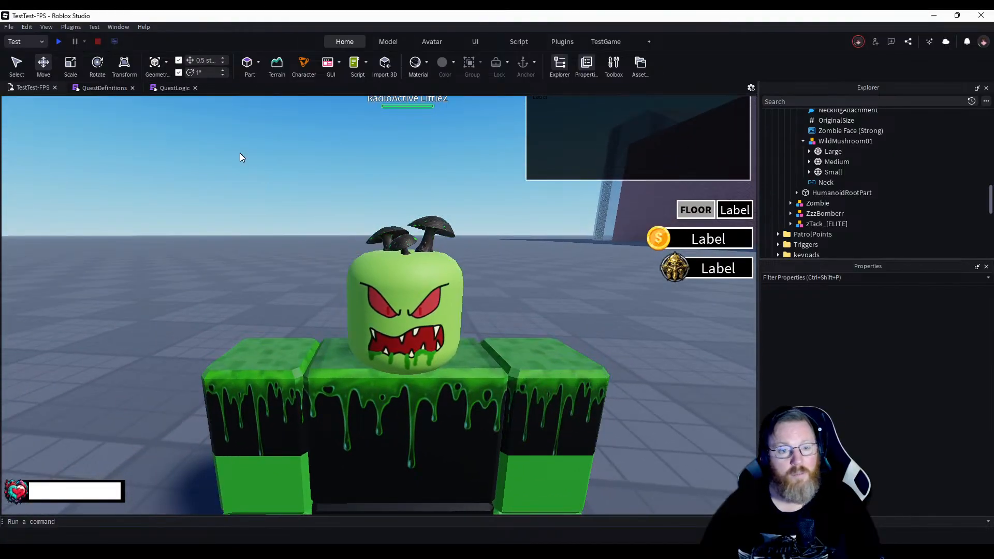
# Search the Creator Store decals for "radio avtive hair" and accept the suggested spelling "radio active hair".
pyautogui.click(617, 66)
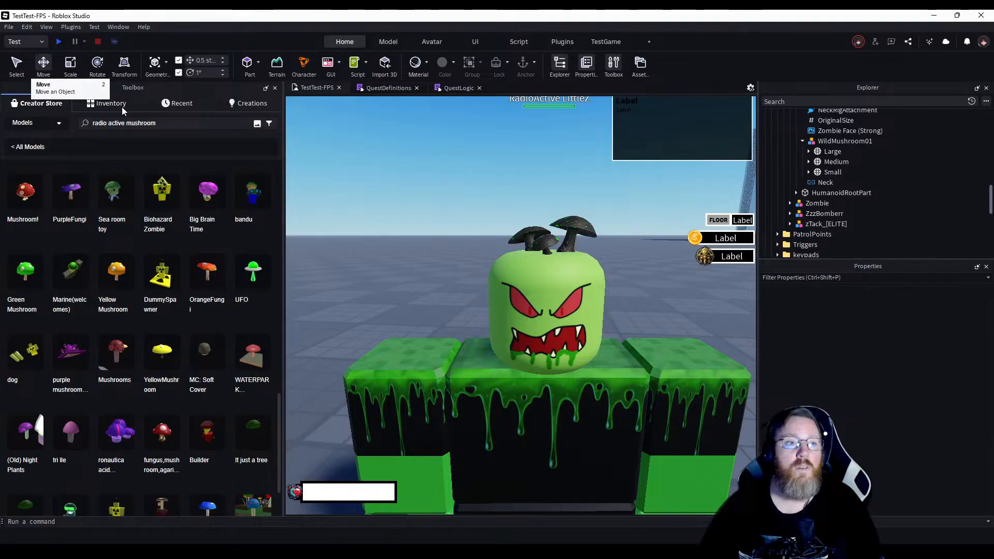
pyautogui.click(58, 123)
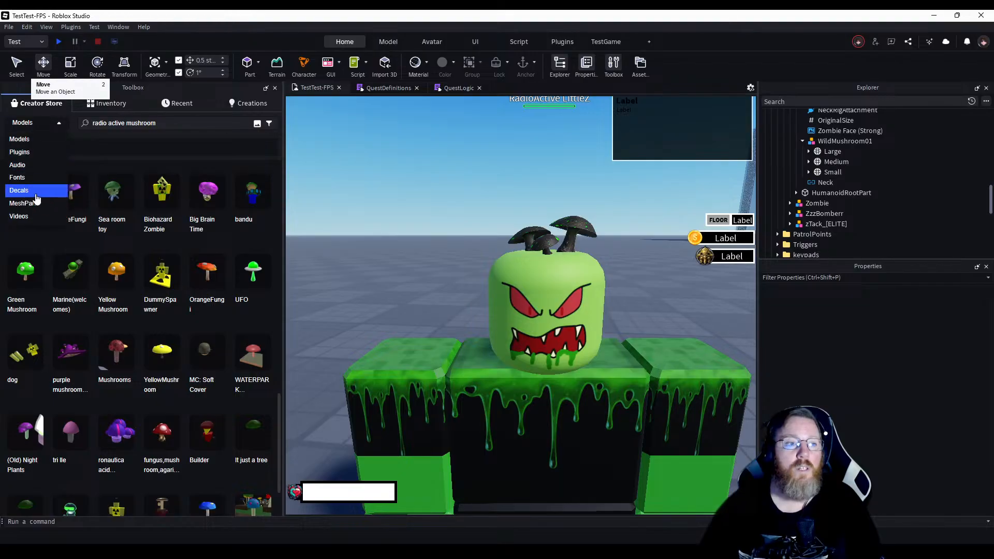
pyautogui.click(35, 195)
pyautogui.doubleClick(171, 123)
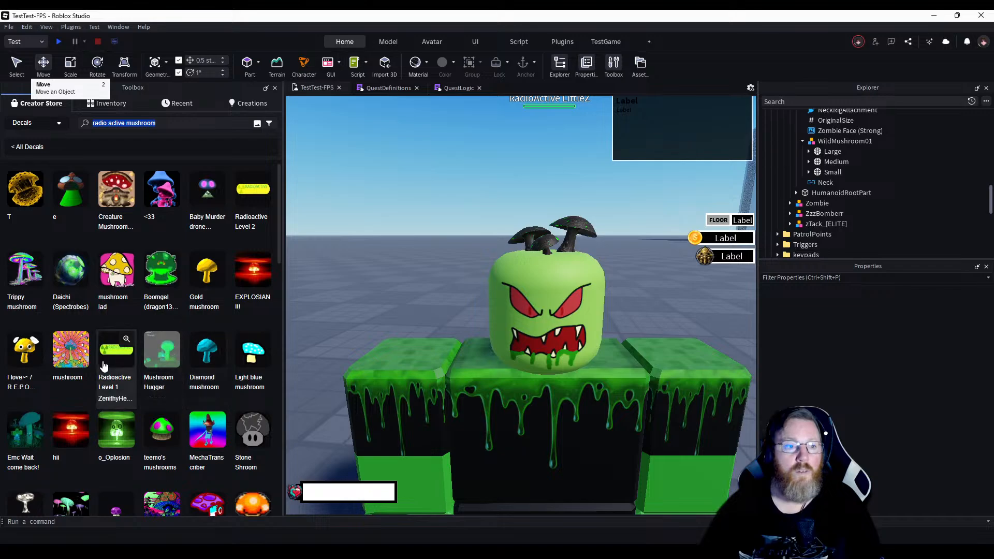
pyautogui.write('r')
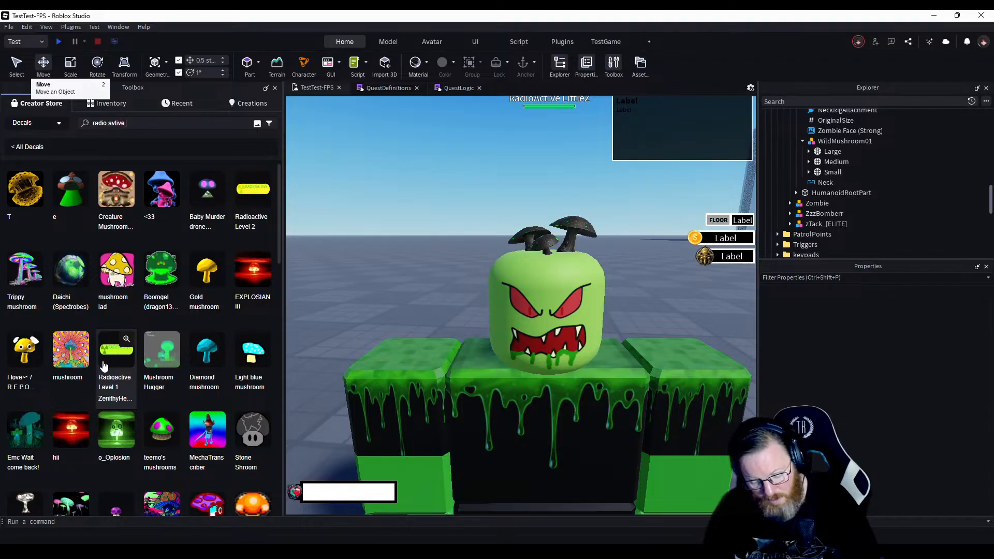
pyautogui.write('r')
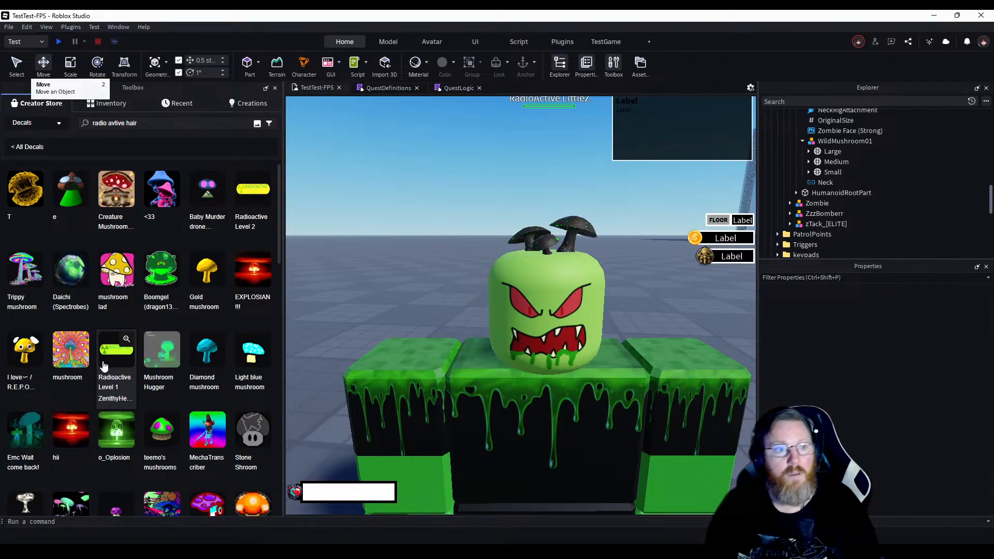
pyautogui.press('Return')
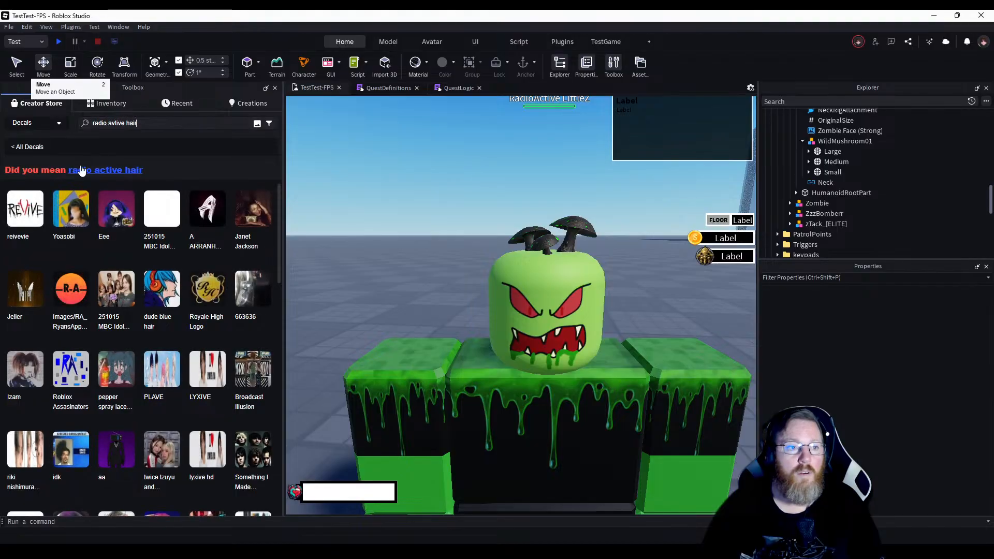
pyautogui.click(81, 171)
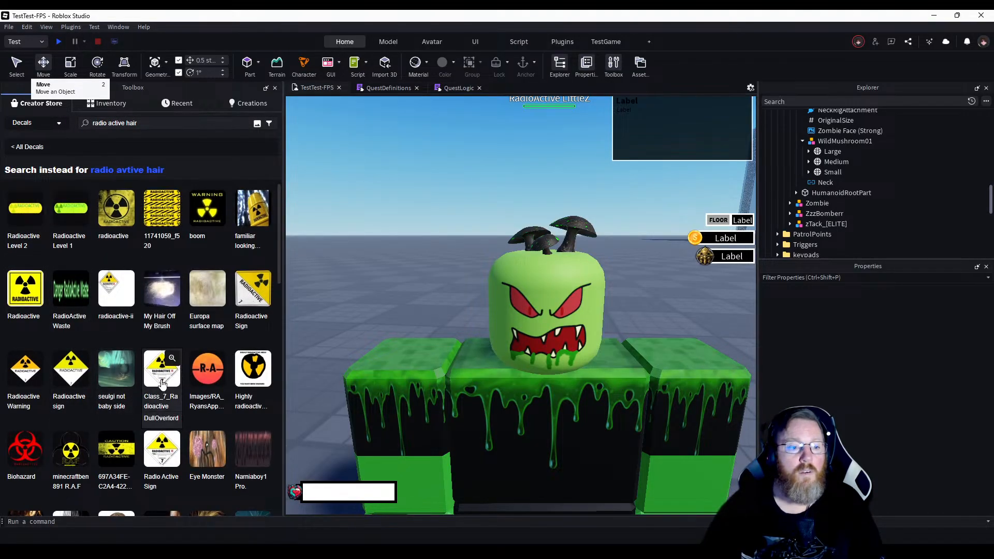
# Look through page 1 and part of page 2 of the radio active hair decals, and close the asset browser.
pyautogui.scroll(-10, 164, 392)
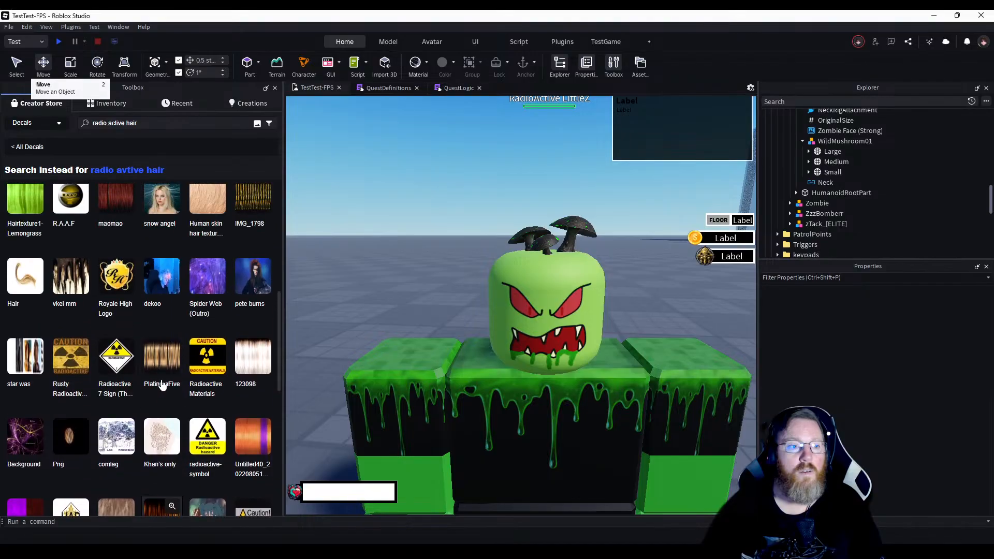
pyautogui.scroll(3, 161, 383)
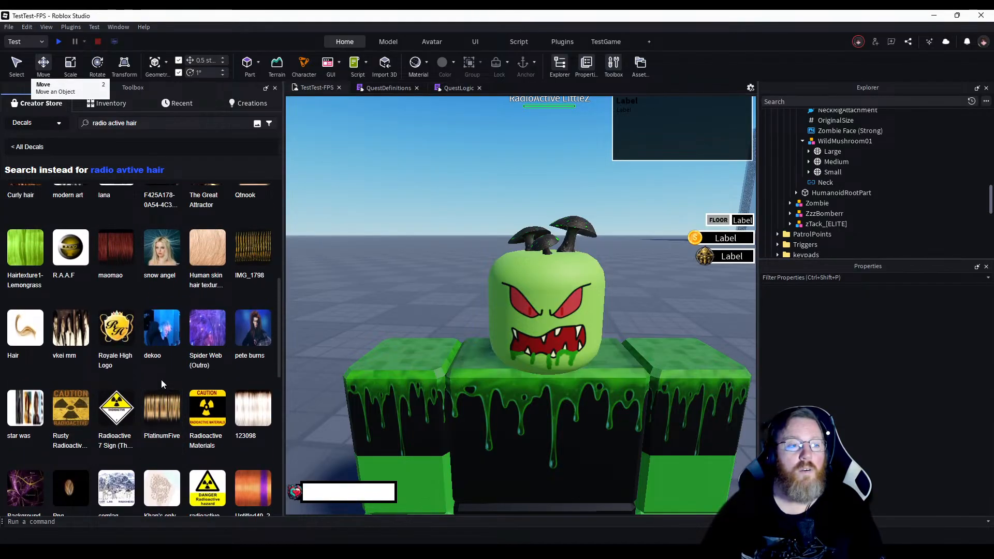
pyautogui.scroll(-8, 161, 380)
pyautogui.scroll(-4, 160, 384)
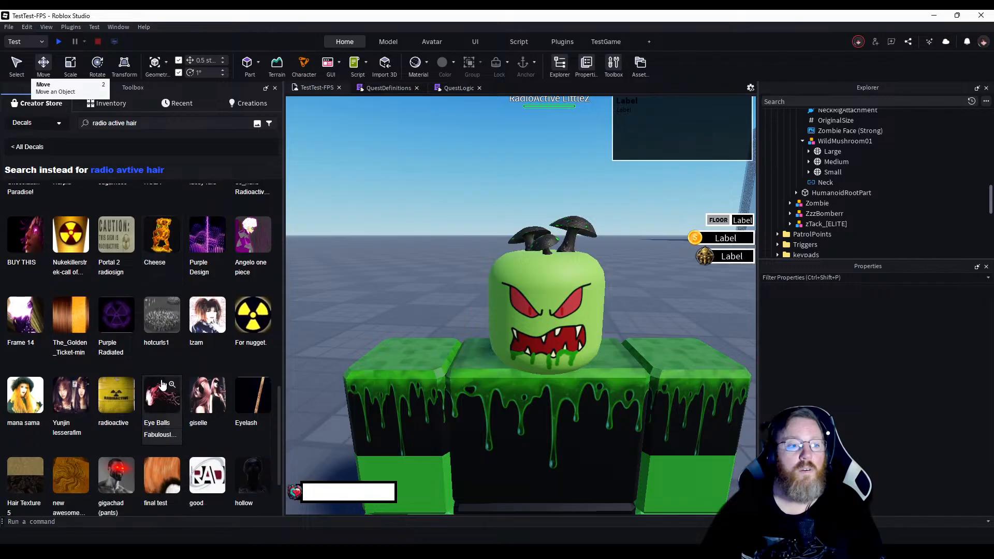
pyautogui.scroll(-2, 152, 392)
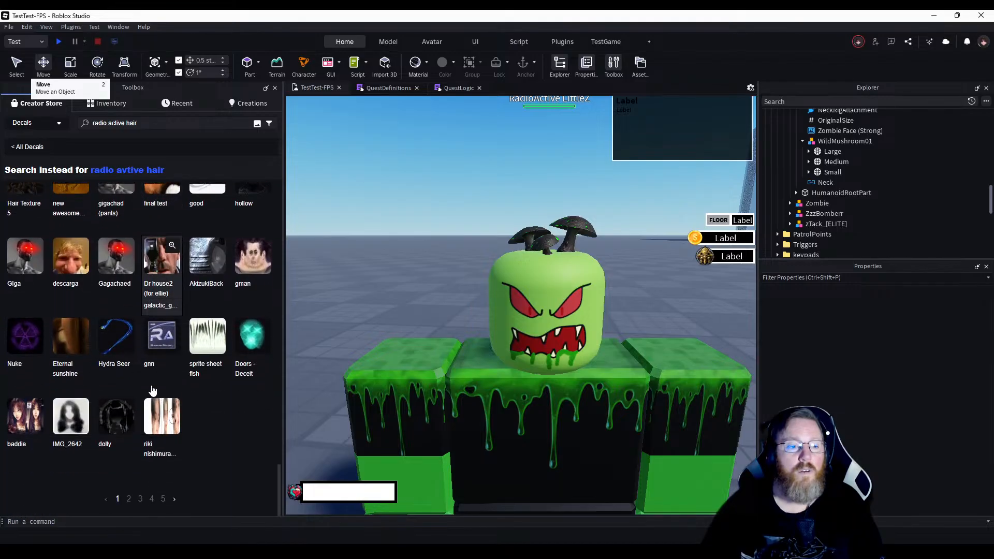
pyautogui.click(129, 498)
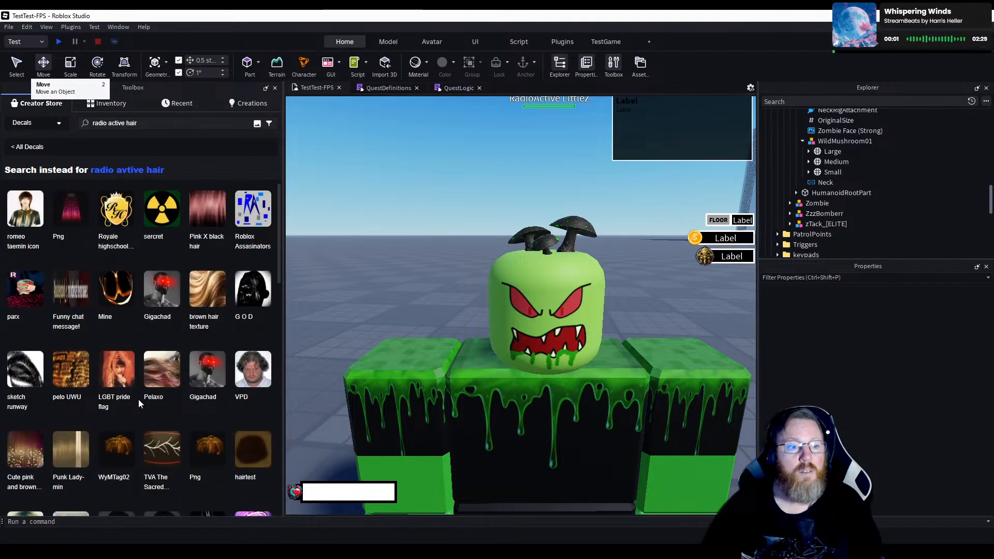
pyautogui.scroll(-4, 138, 399)
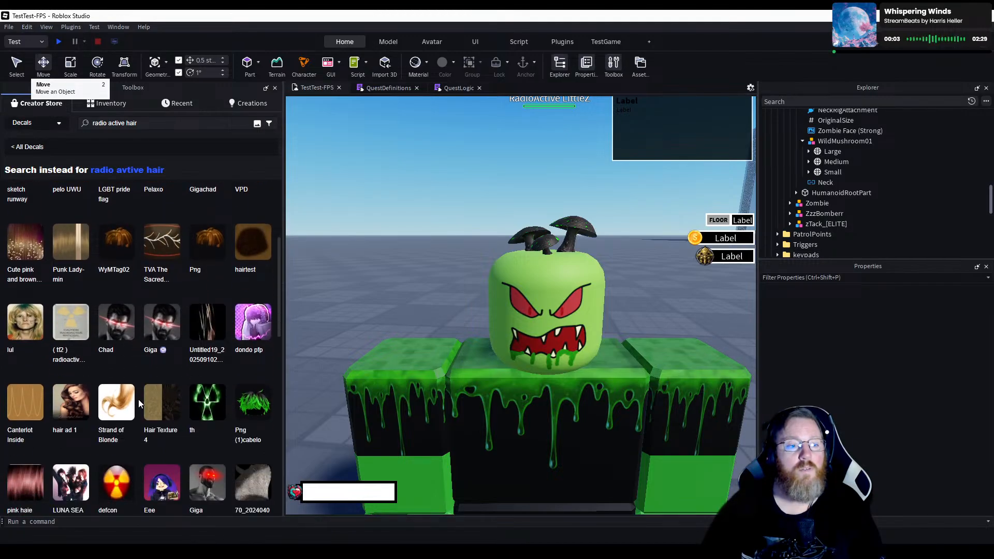
pyautogui.scroll(-5, 138, 399)
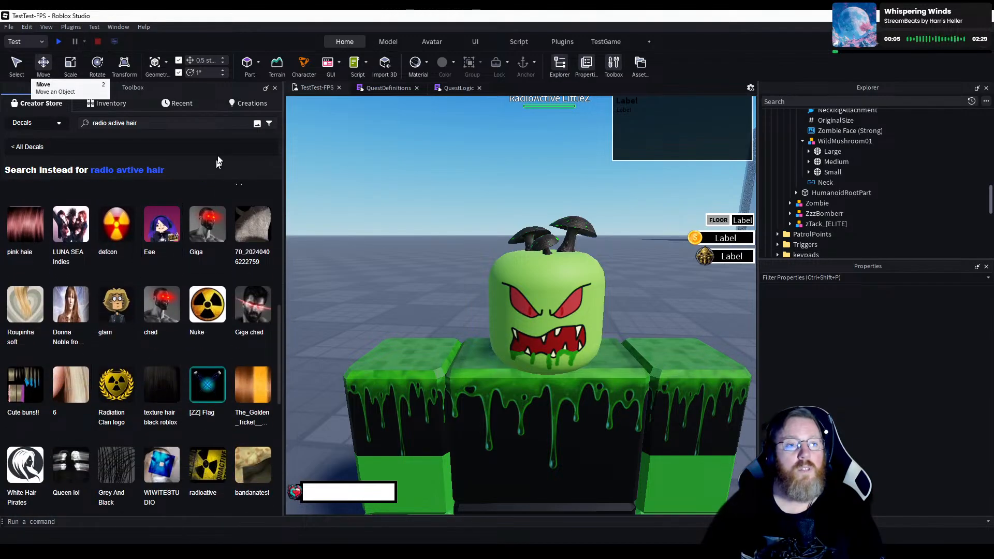
pyautogui.click(274, 88)
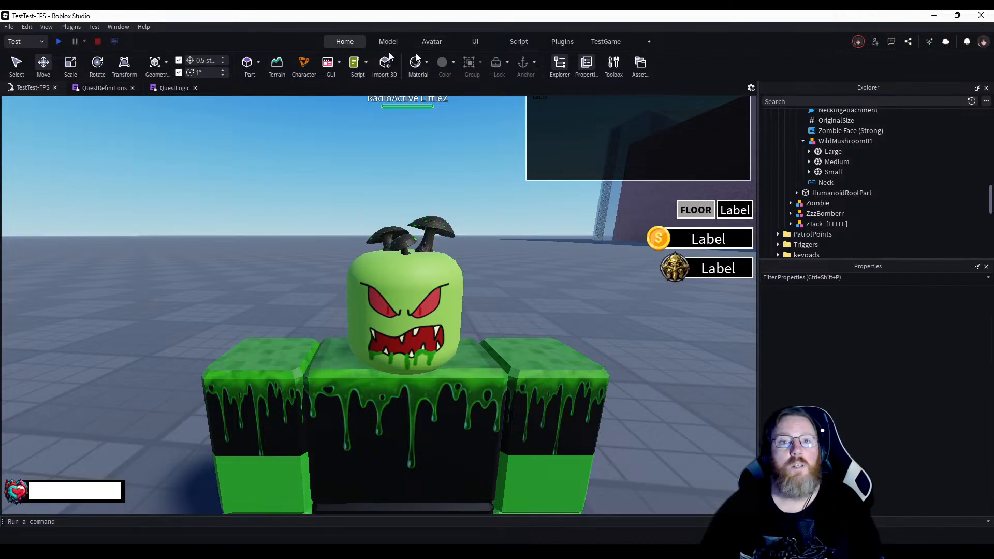
# Open the Material Generator and replace its prompt with "Green radio active hair".
pyautogui.click(592, 41)
pyautogui.click(268, 59)
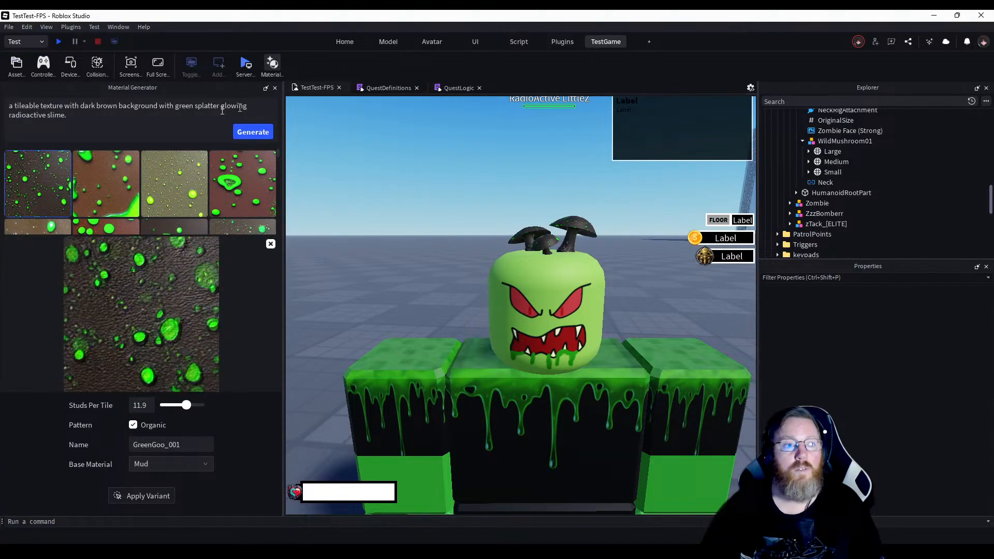
pyautogui.tripleClick(74, 119)
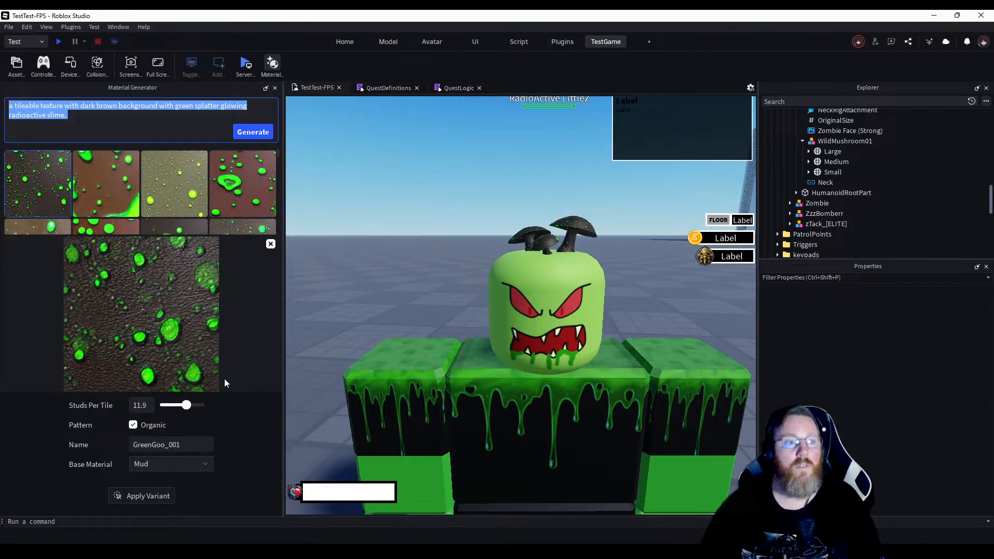
pyautogui.write('G')
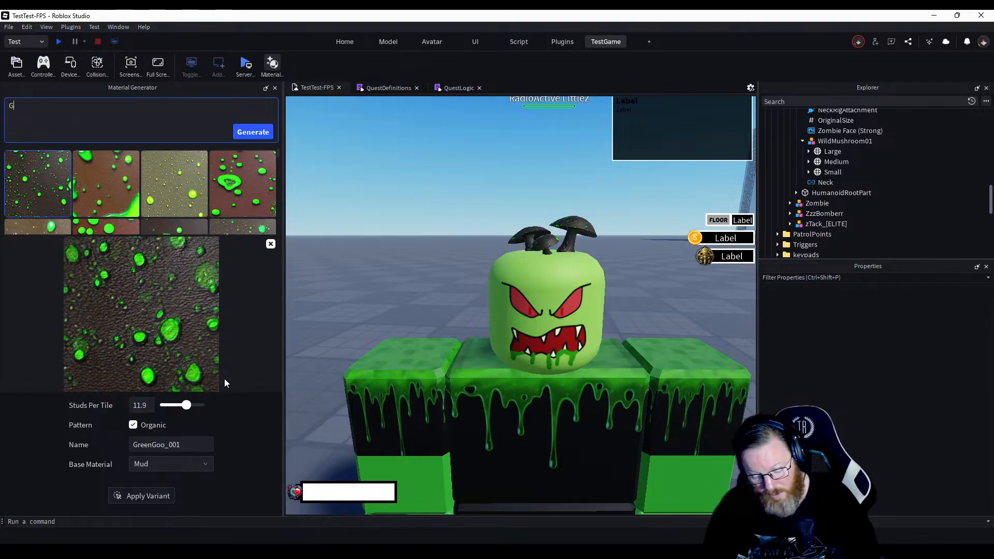
pyautogui.write('reen ra')
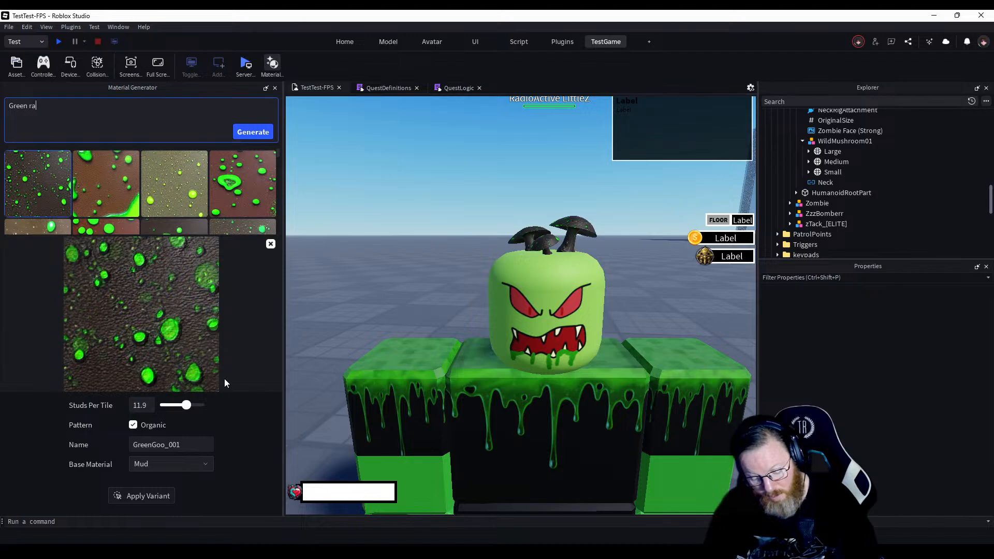
pyautogui.write('dio act9iv')
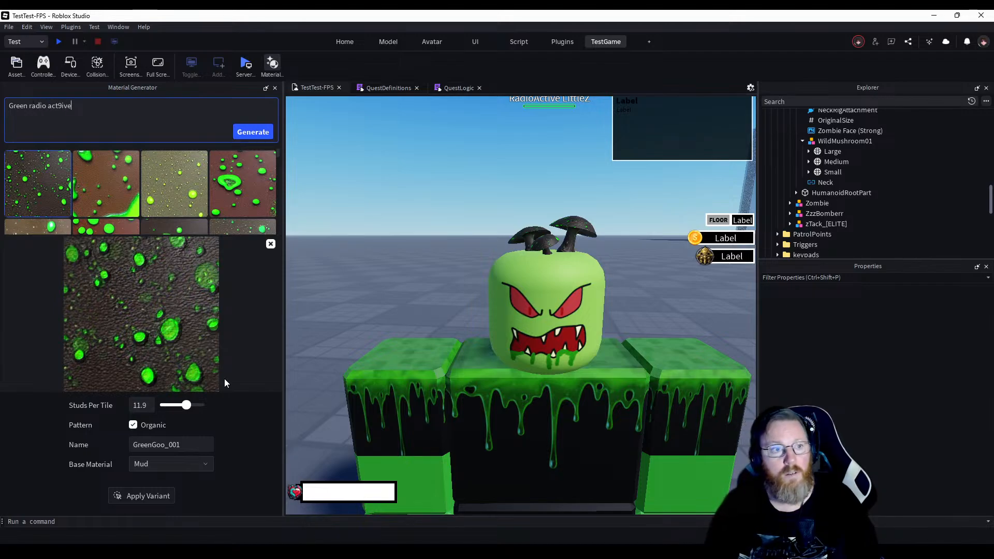
pyautogui.write('e')
pyautogui.press('BackSpace')
pyautogui.press('BackSpace')
pyautogui.press('BackSpace')
pyautogui.press('BackSpace')
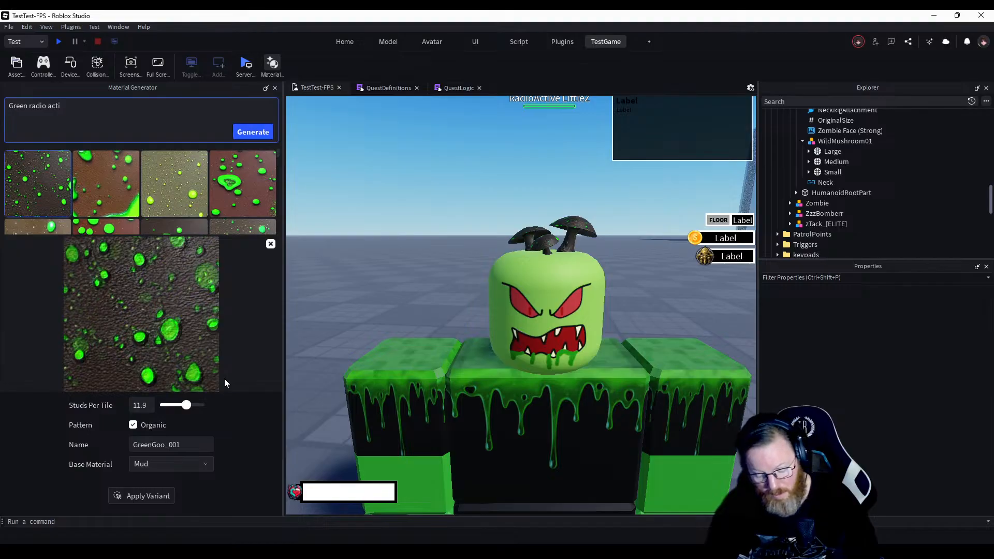
pyautogui.write('ive hair')
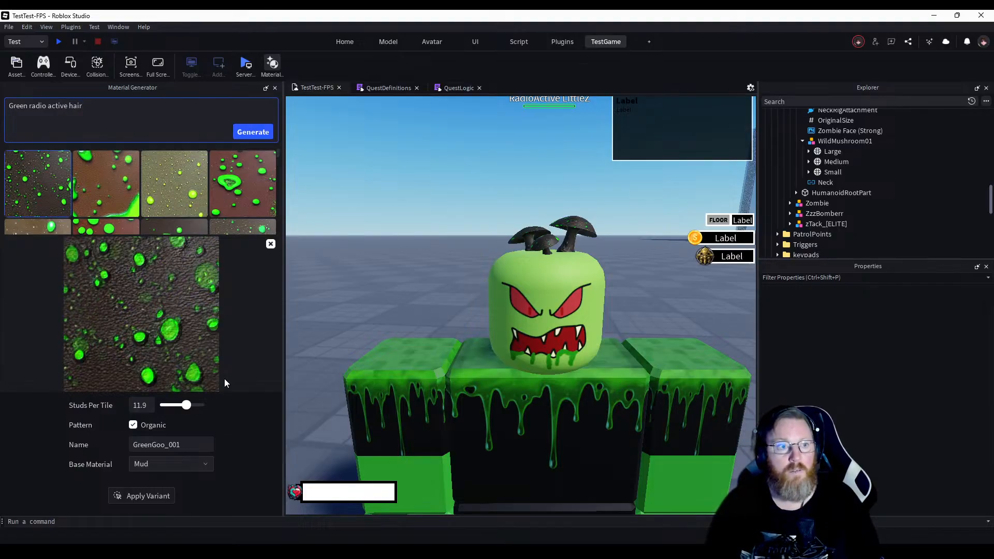
# Generate two batches of materials from the green hair prompt and close the GreenGoo_001 preview.
pyautogui.click(242, 133)
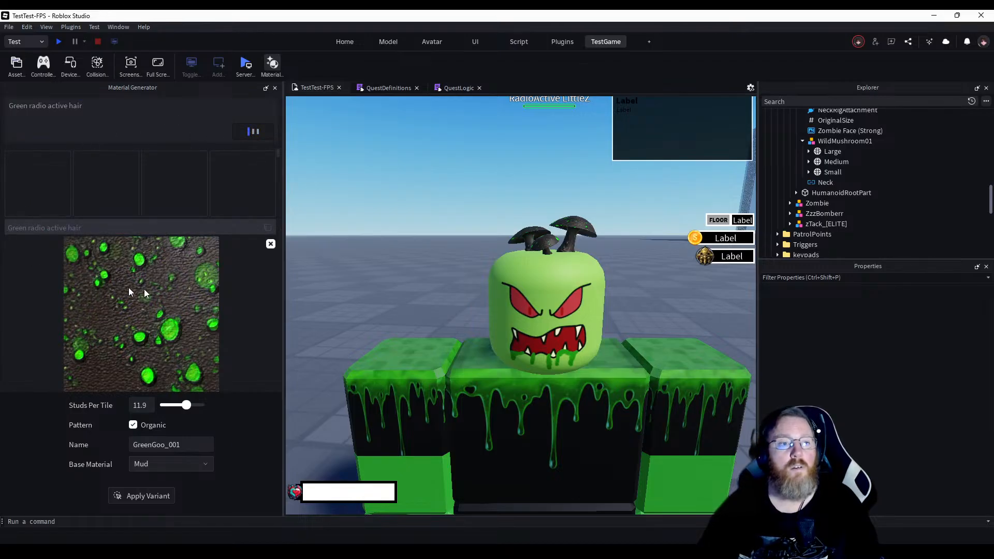
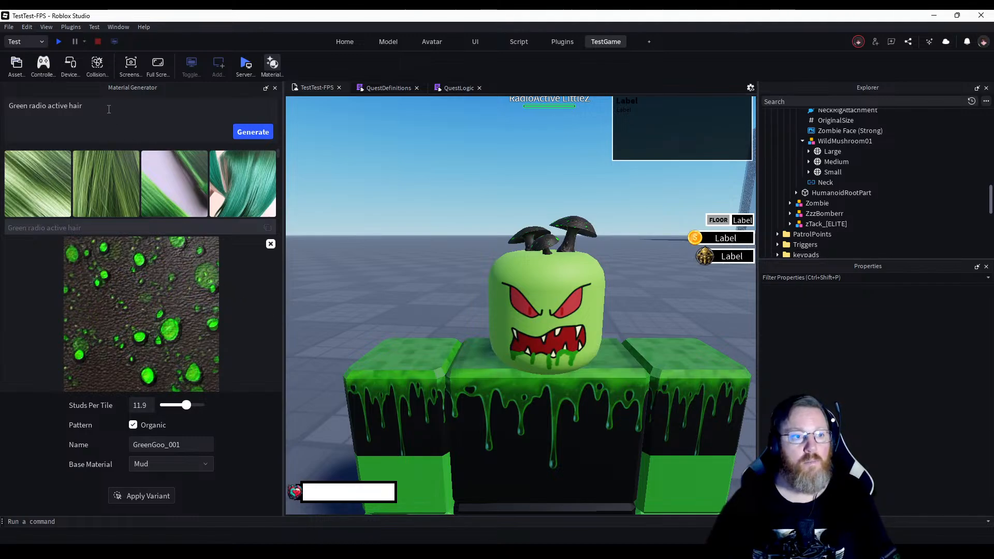
pyautogui.click(269, 130)
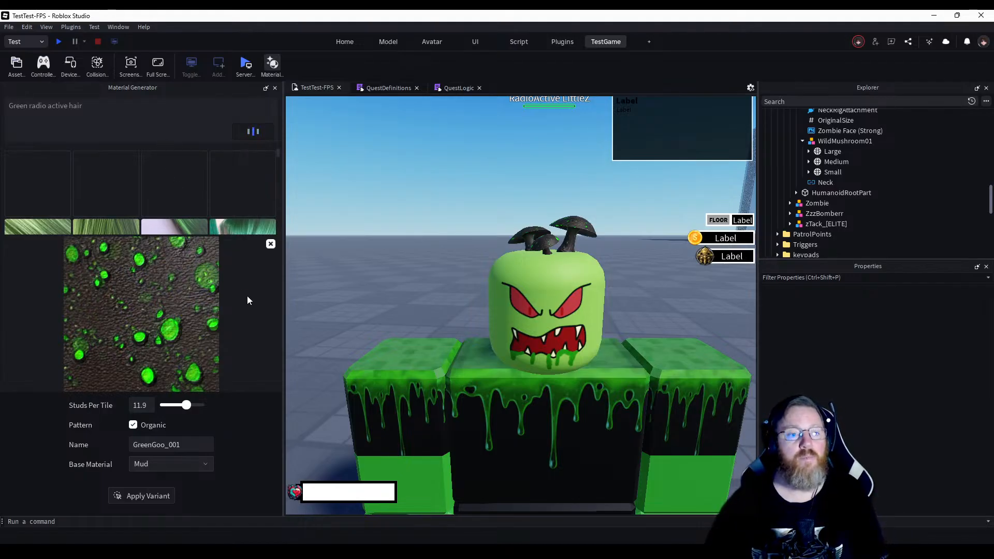
pyautogui.click(271, 245)
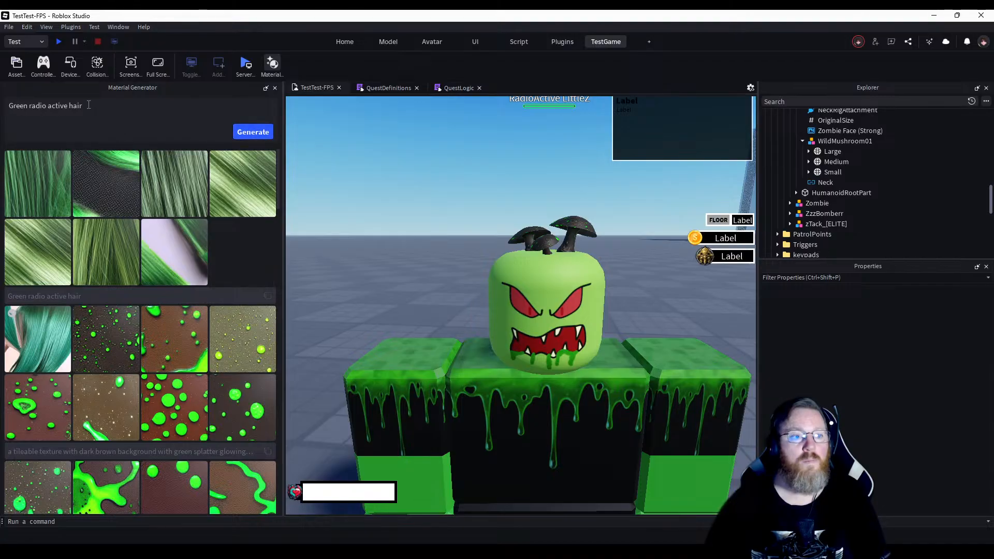
# Extend the material prompt to "Green radio active hair for a game" and generate materials from it.
pyautogui.click(146, 110)
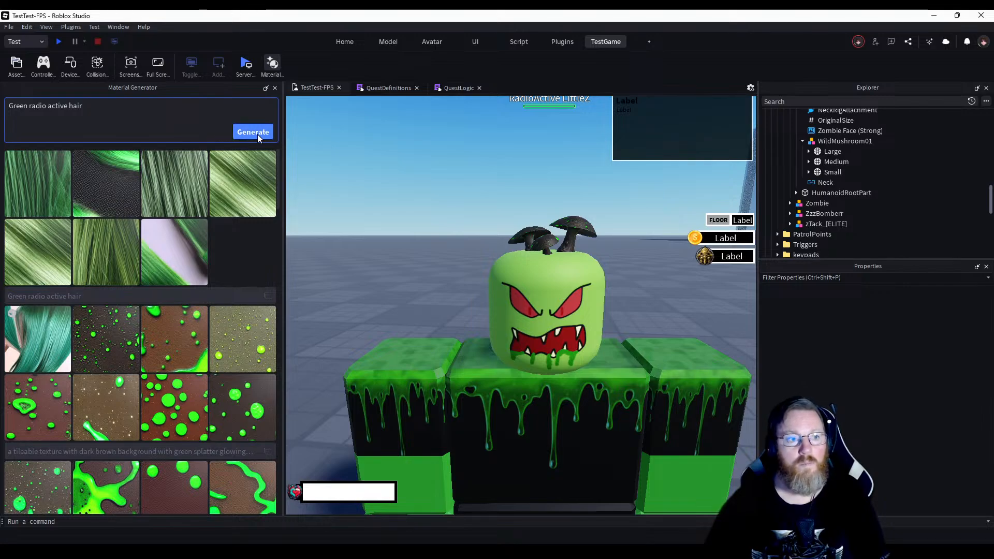
pyautogui.write('for ')
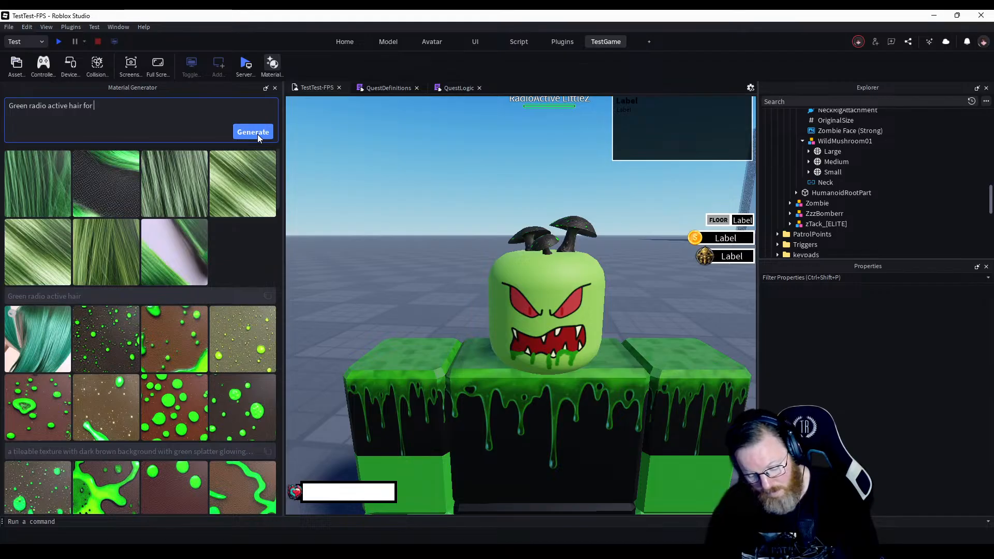
pyautogui.write('a game')
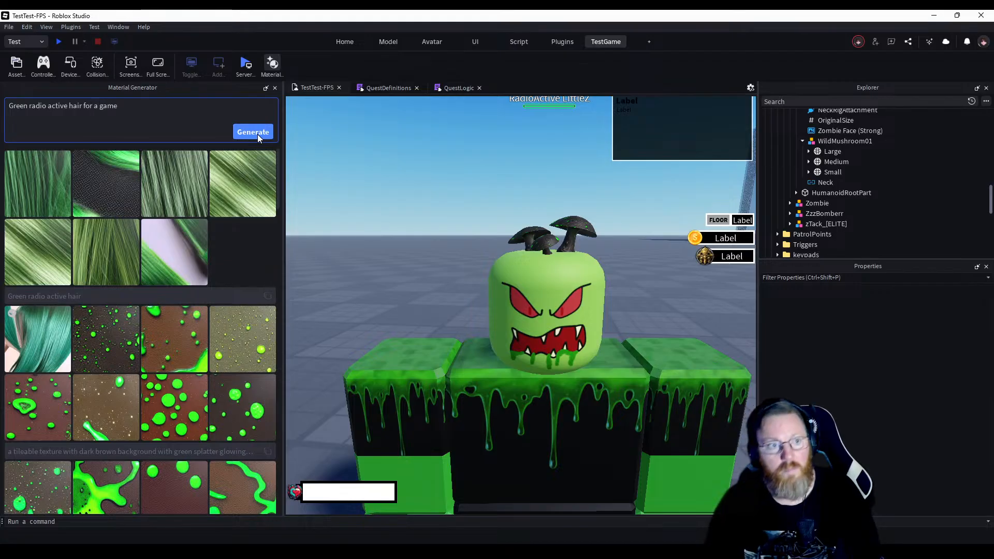
pyautogui.click(257, 134)
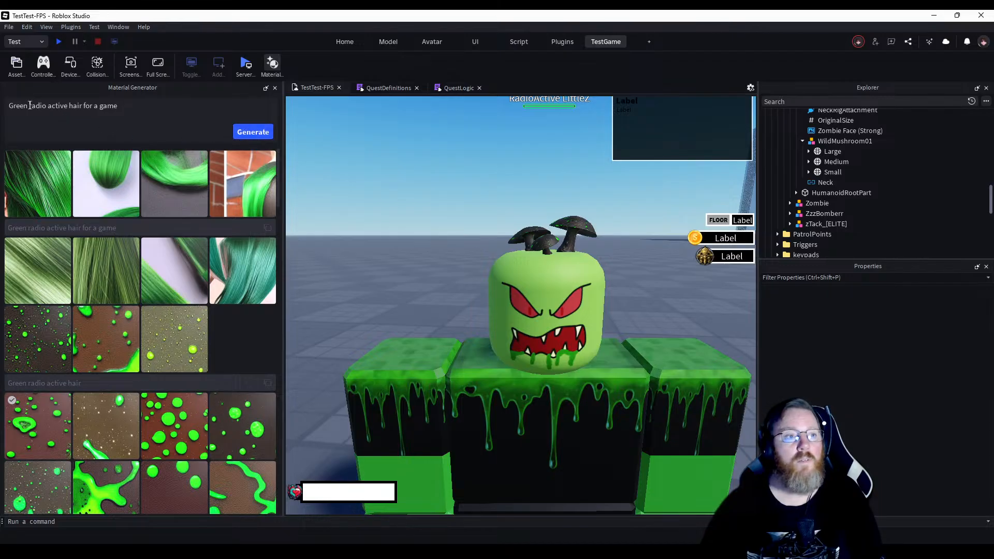
# Change the material prompt to "tileable Green radio active hair" and generate materials from it.
pyautogui.click(10, 107)
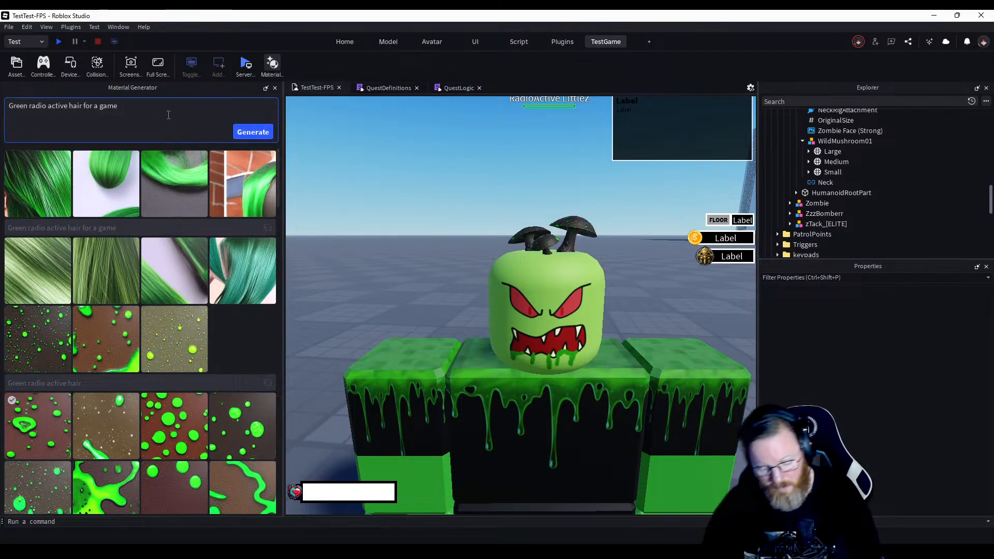
pyautogui.write('til')
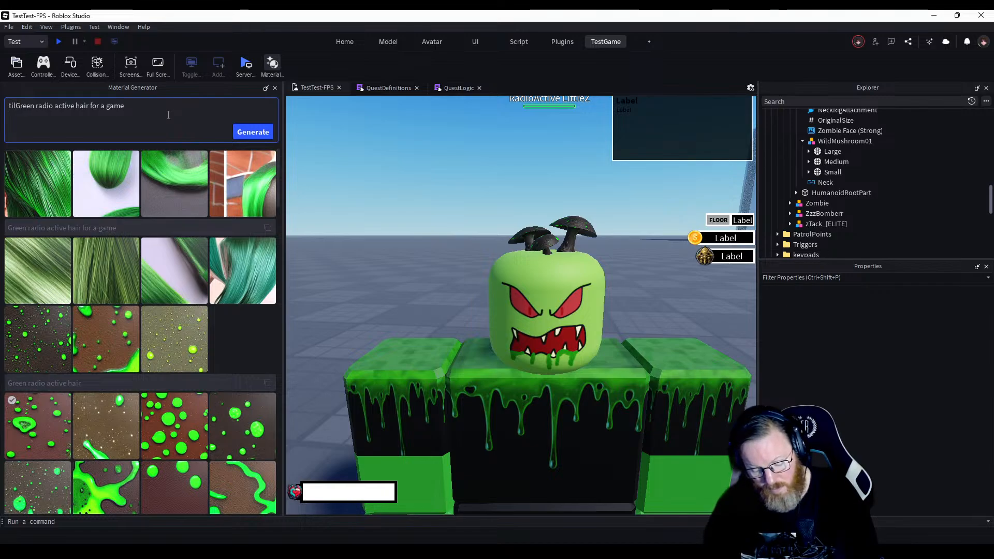
pyautogui.write('eable')
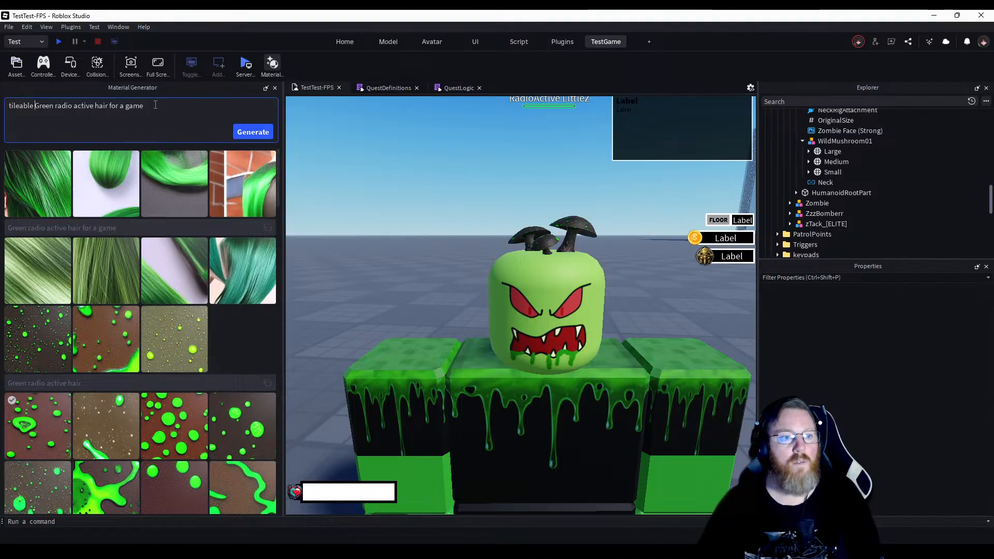
pyautogui.moveTo(150, 105); pyautogui.dragTo(109, 104)
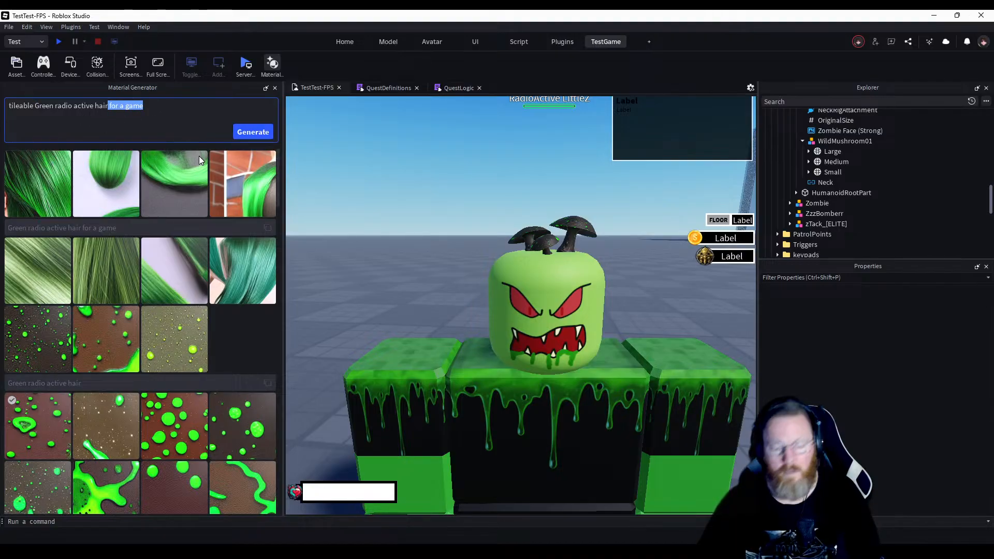
pyautogui.press('BackSpace')
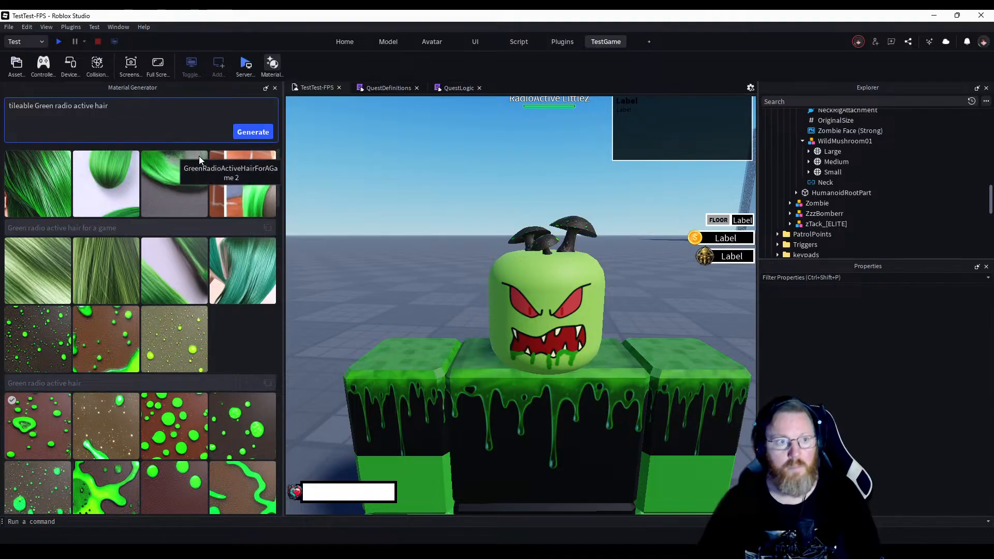
pyautogui.click(253, 132)
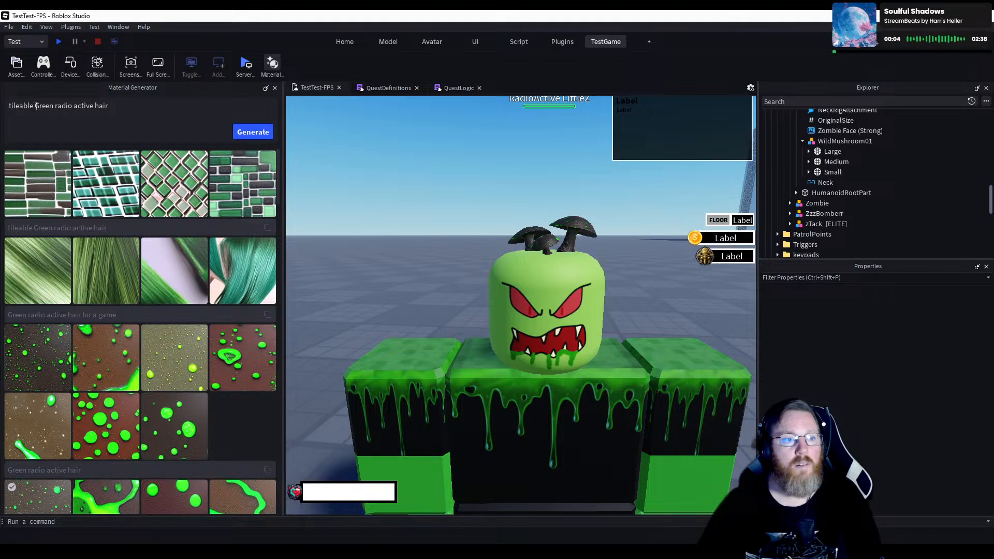
# Reword the material prompt to "tileable texture Green radio active hair" and generate two batches of materials.
pyautogui.moveTo(34, 106); pyautogui.dragTo(8, 107)
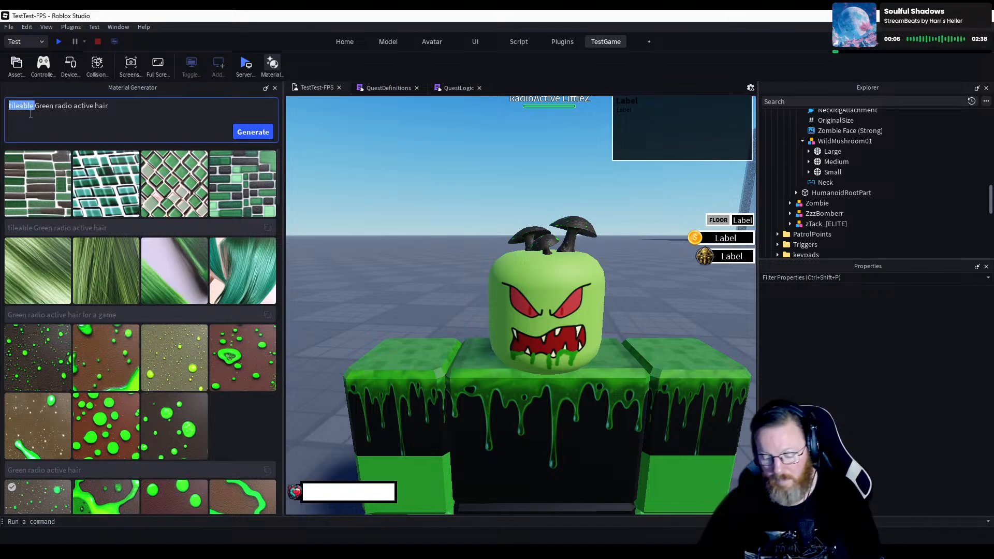
pyautogui.press('BackSpace')
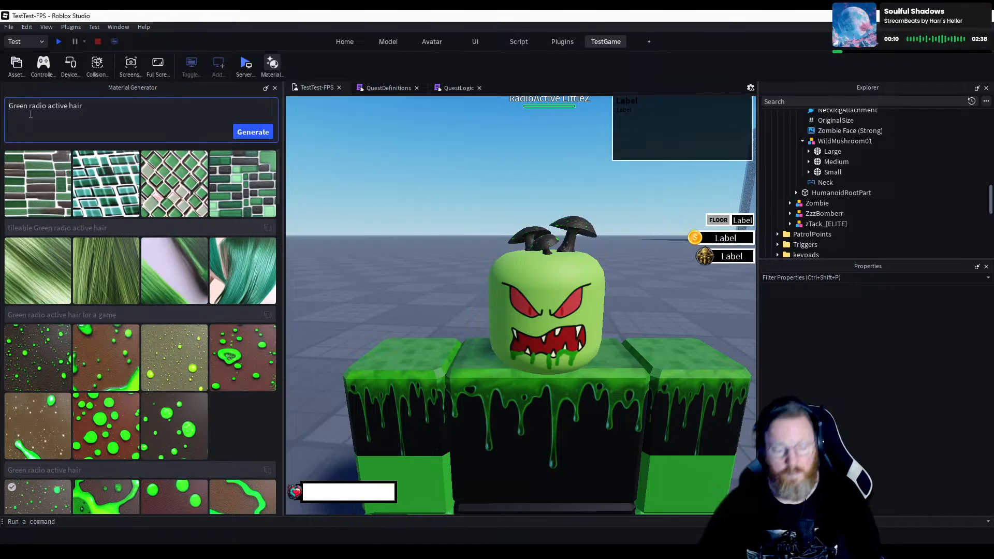
pyautogui.write('tileable te')
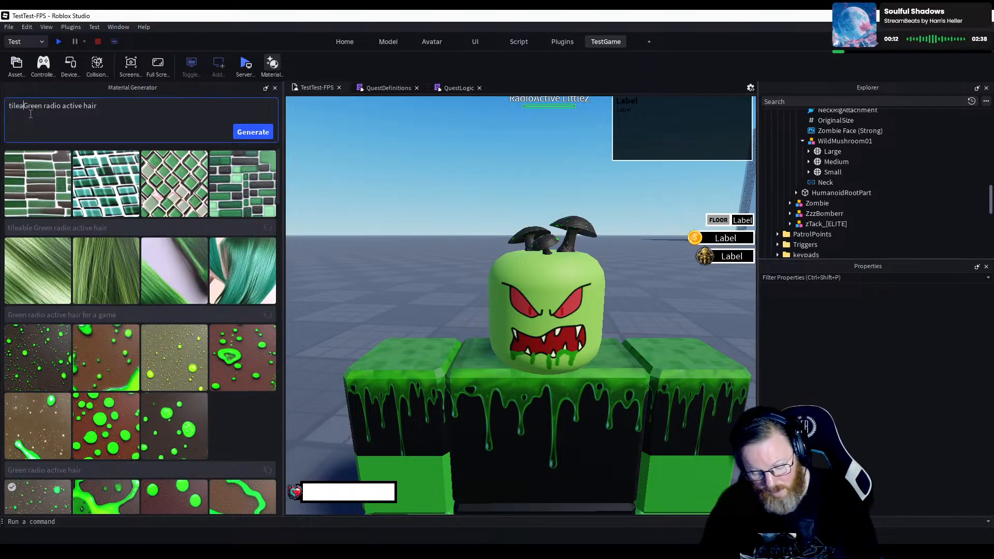
pyautogui.write('xture')
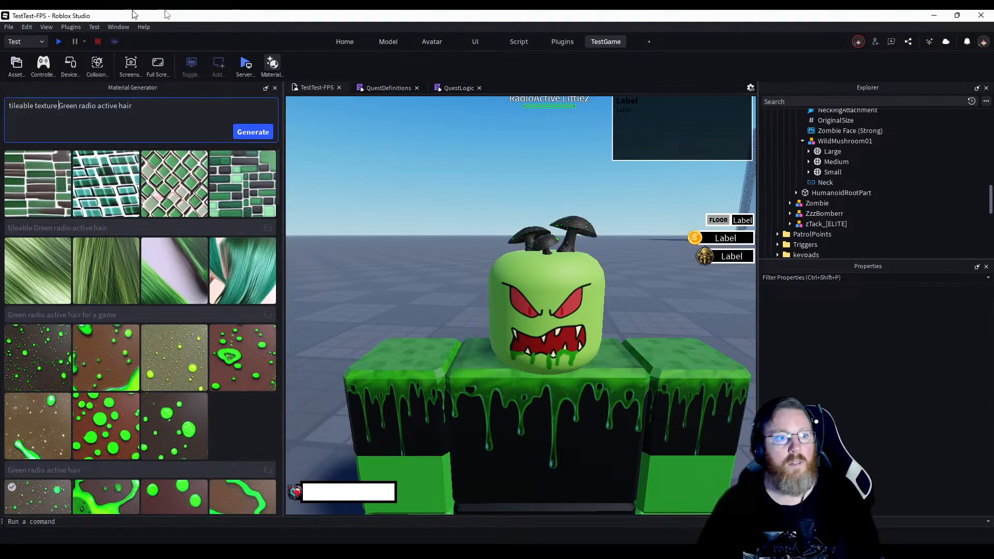
pyautogui.click(241, 134)
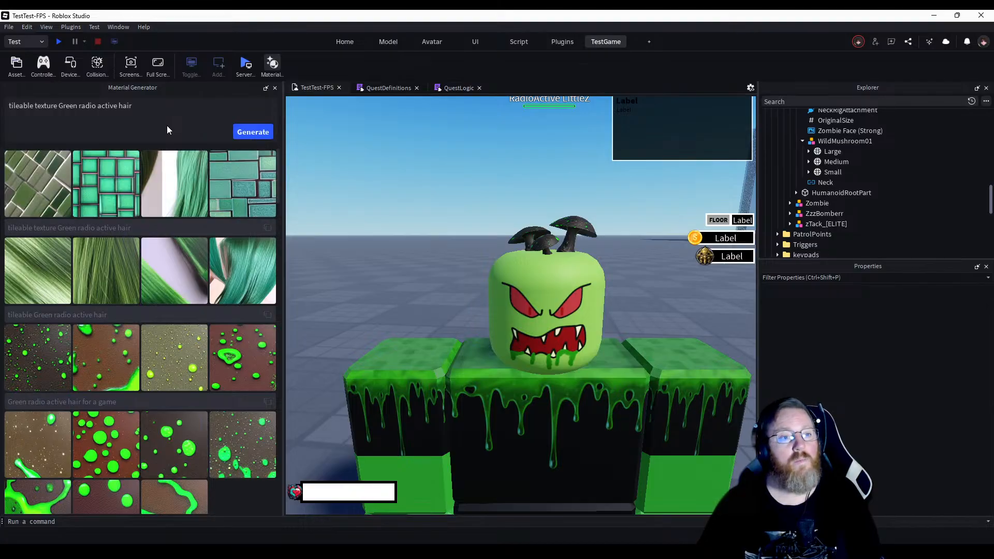
pyautogui.click(251, 132)
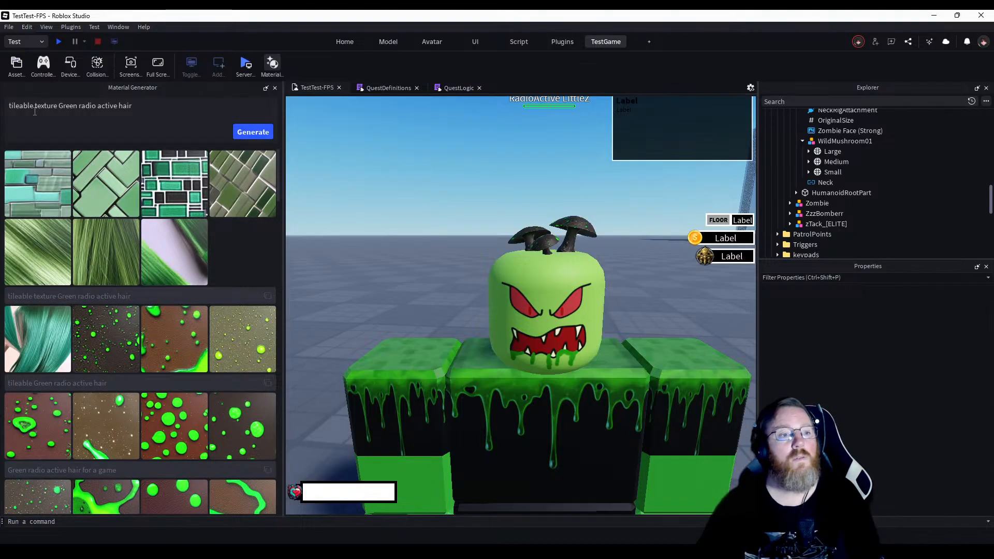
# Shorten the material prompt to "texture Green radio active hair" and generate materials from it.
pyautogui.moveTo(35, 111); pyautogui.dragTo(8, 111)
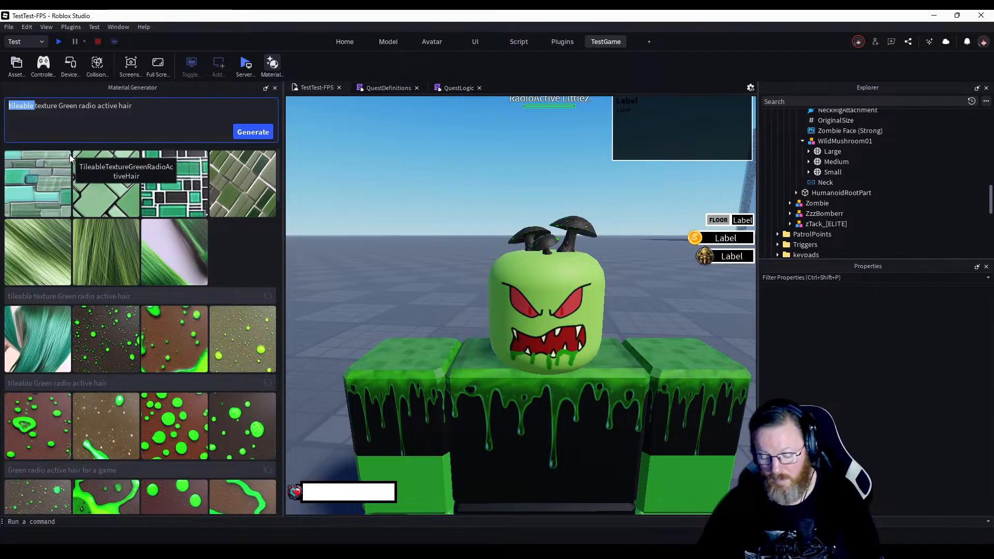
pyautogui.press('BackSpace')
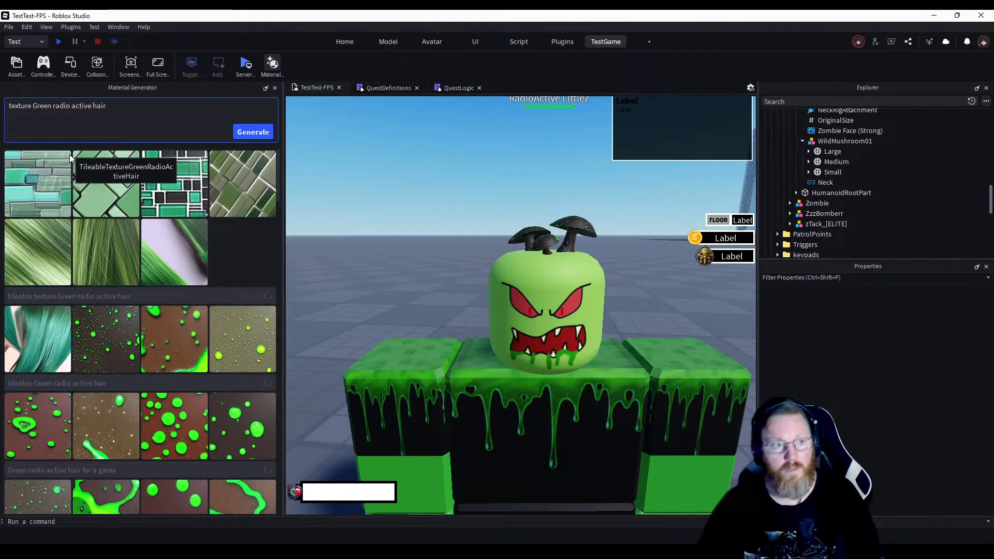
pyautogui.click(255, 133)
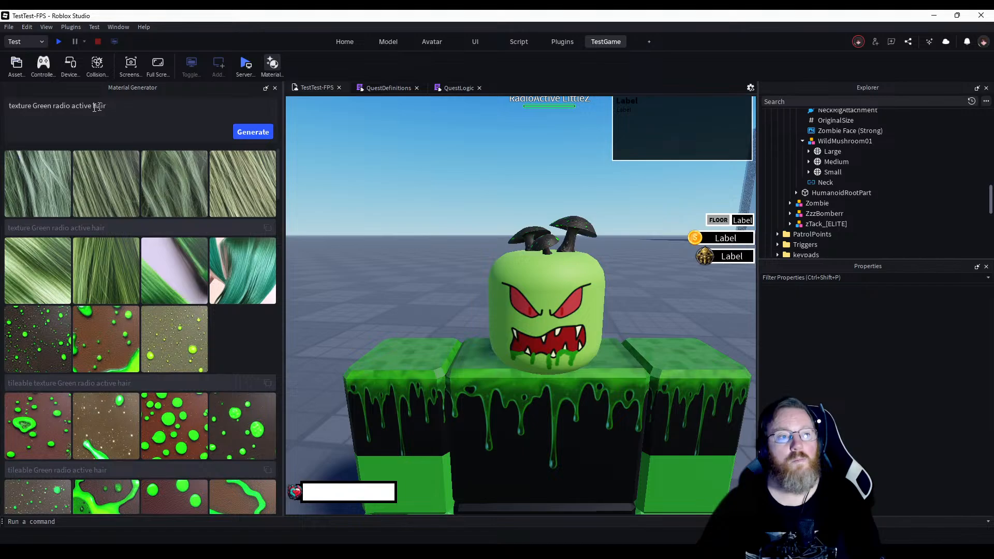
# Reword the start of the material prompt so it reads "a seamless texture with Green radio active hair".
pyautogui.click(10, 107)
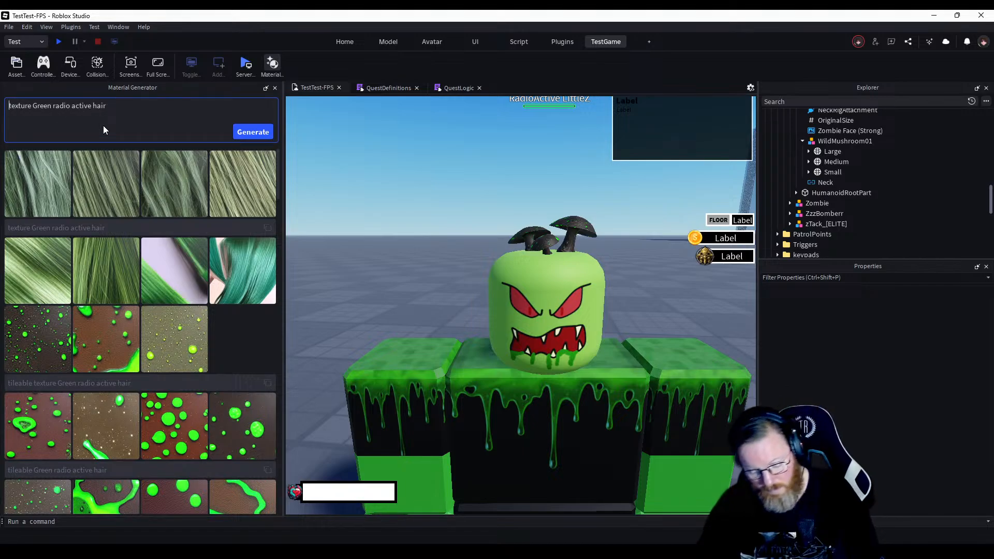
pyautogui.write('a seamless texture')
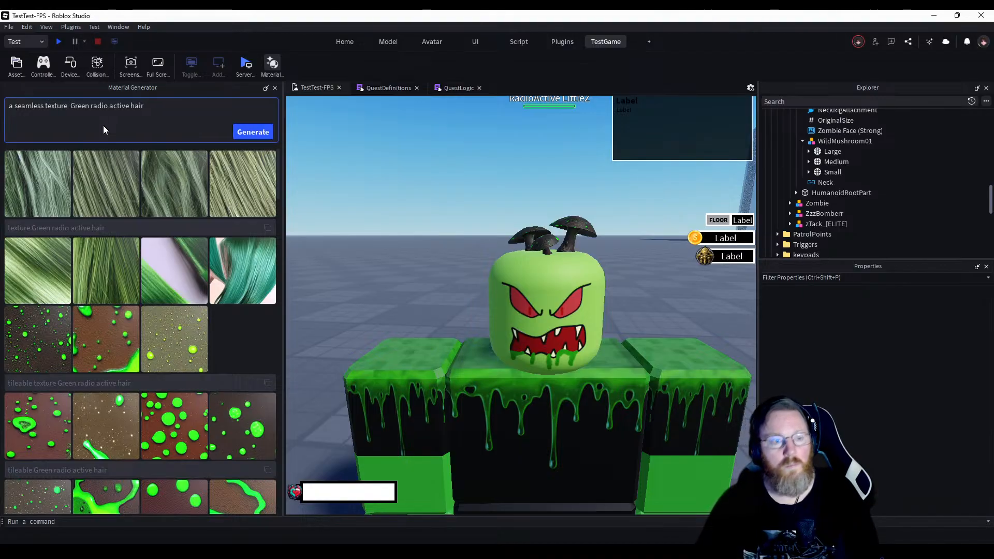
pyautogui.write(' with')
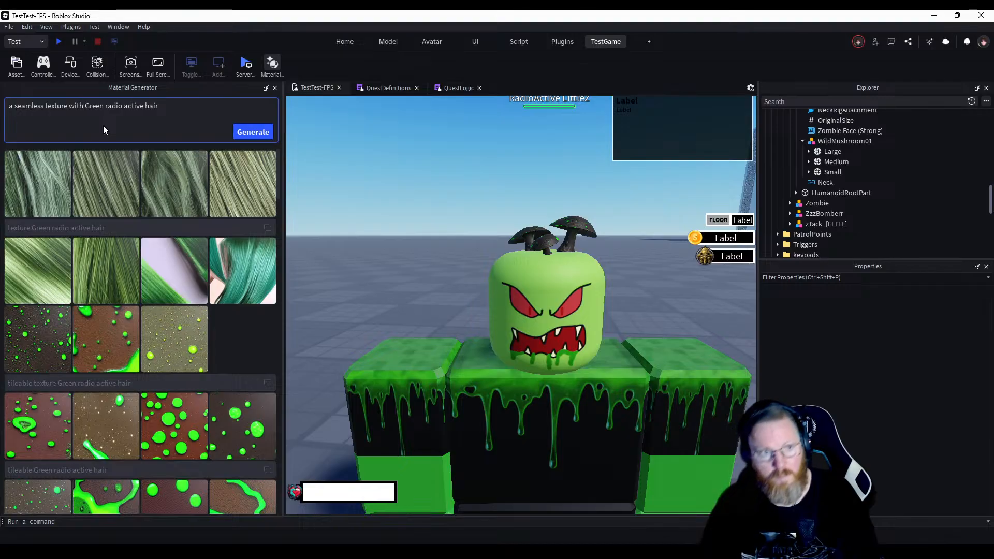
pyautogui.press('Right')
pyautogui.press('Right')
pyautogui.press('Right')
pyautogui.press('Right')
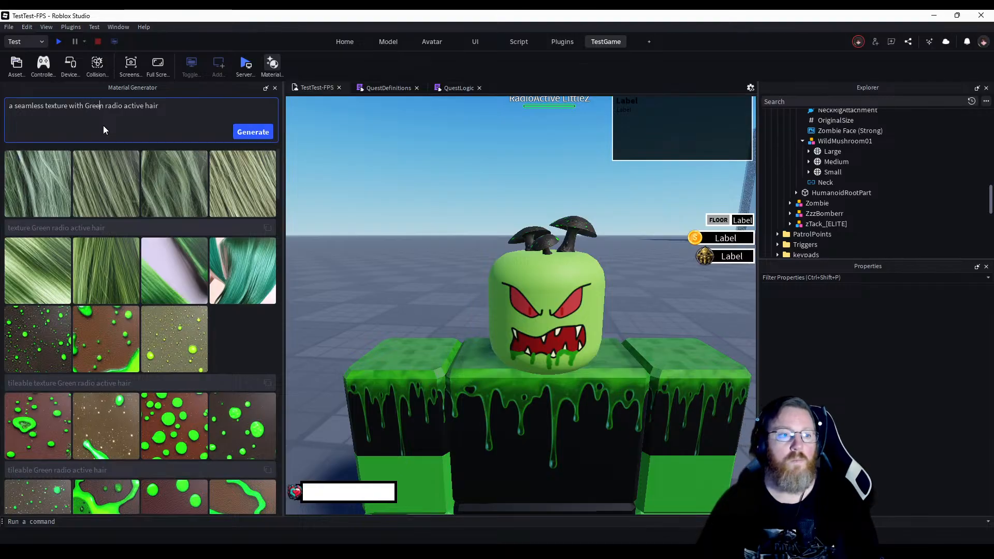
pyautogui.press('Left')
pyautogui.press('Left')
pyautogui.press('Left')
pyautogui.press('Left')
pyautogui.press('Left')
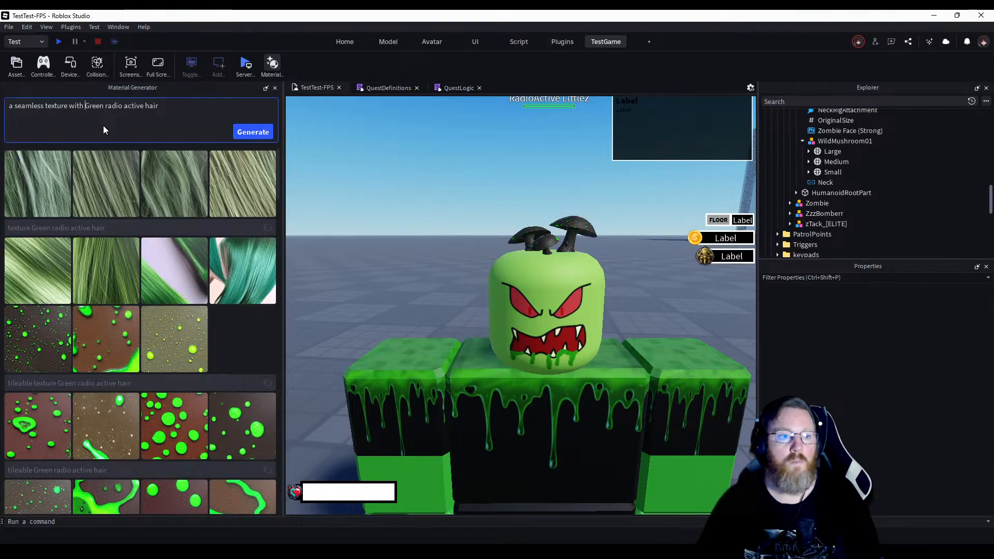
pyautogui.write('pi')
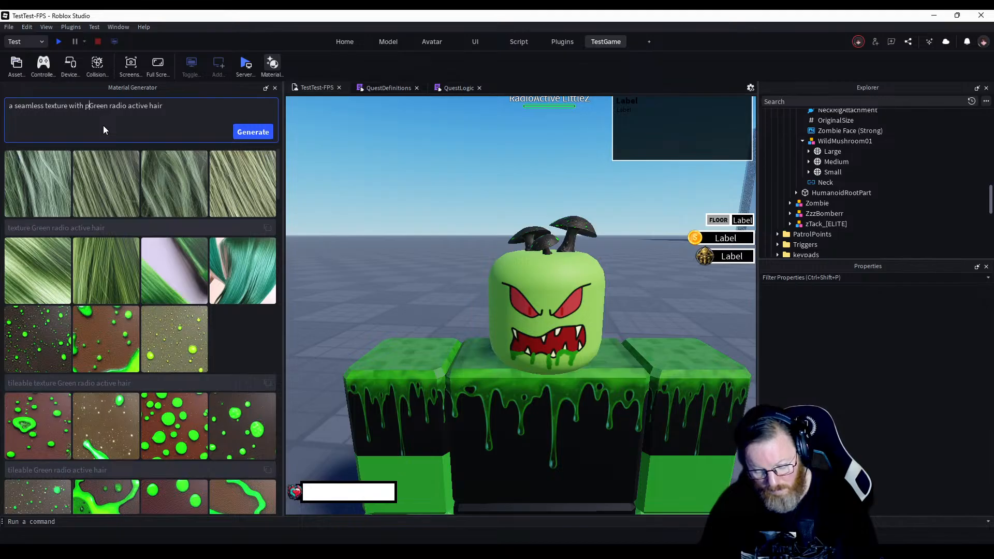
pyautogui.write('xel')
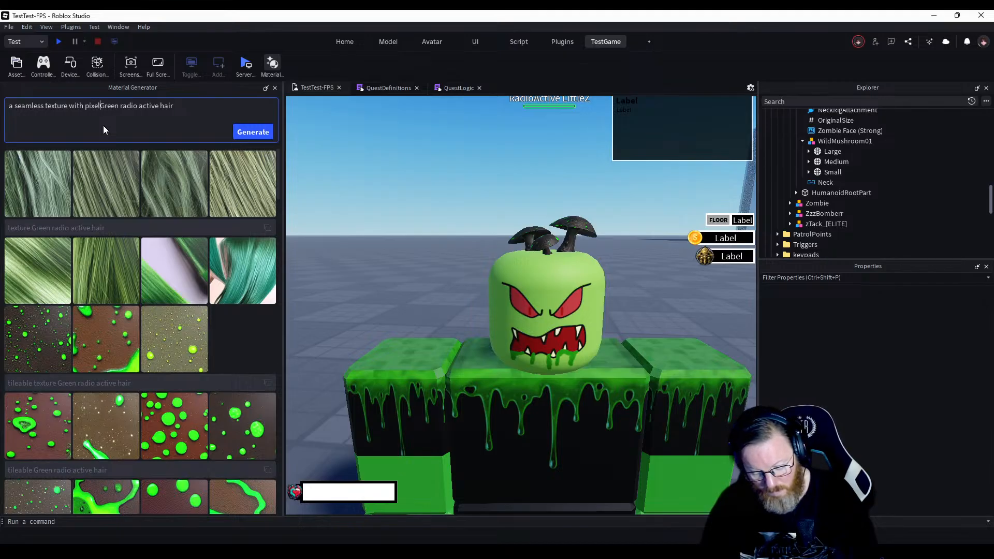
pyautogui.press('BackSpace')
pyautogui.press('BackSpace')
pyautogui.press('BackSpace')
pyautogui.press('BackSpace')
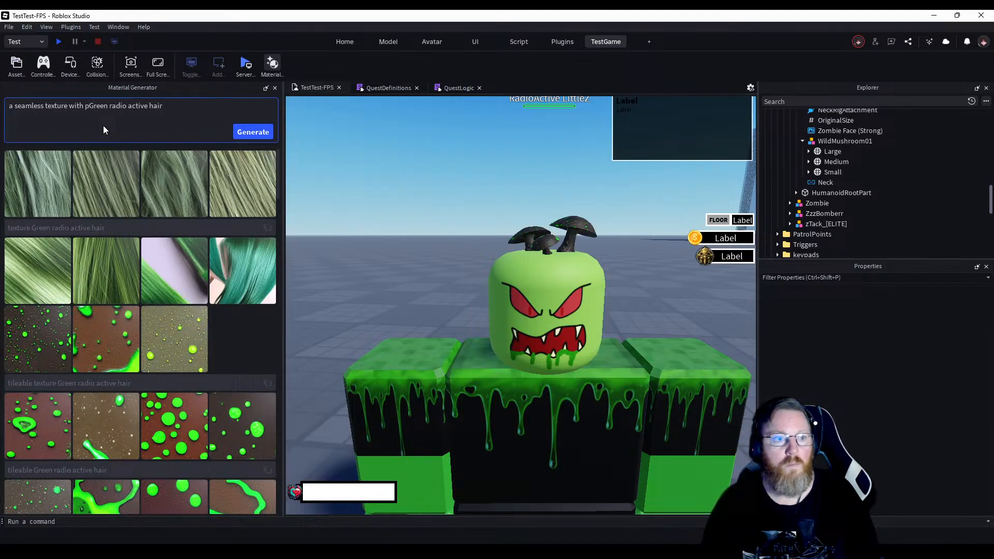
# Append "in low ress" to the end of the material prompt and generate materials from it.
pyautogui.click(166, 105)
pyautogui.write('in')
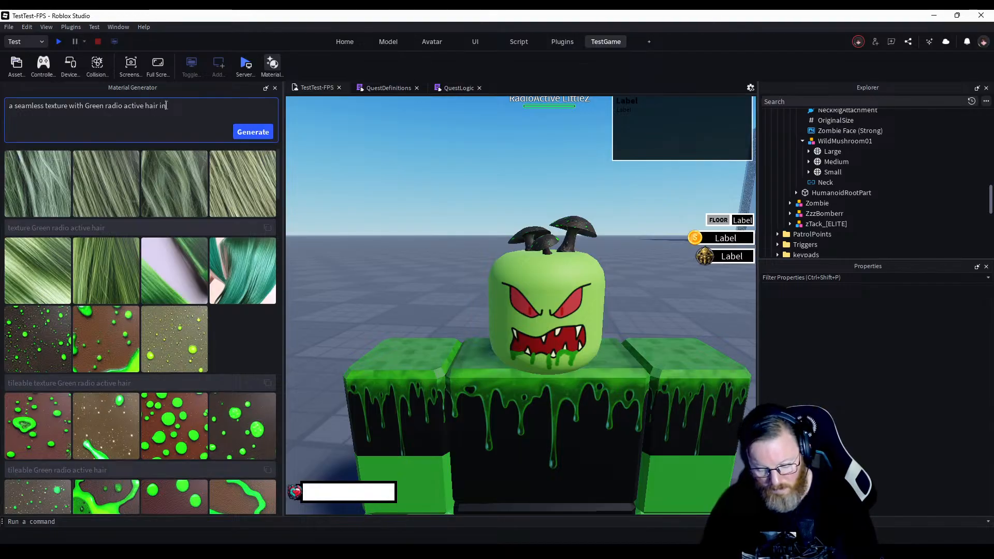
pyautogui.write(' low ress')
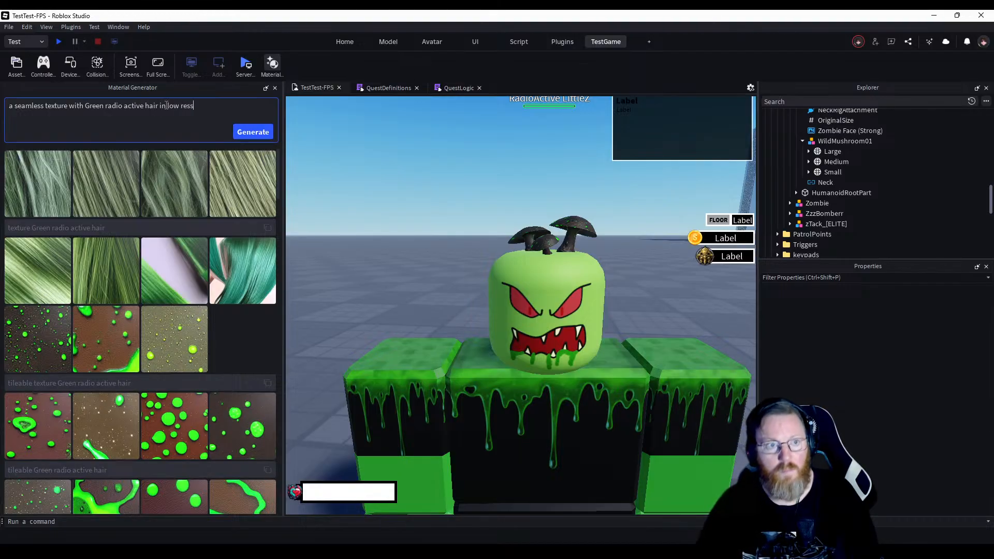
pyautogui.click(238, 137)
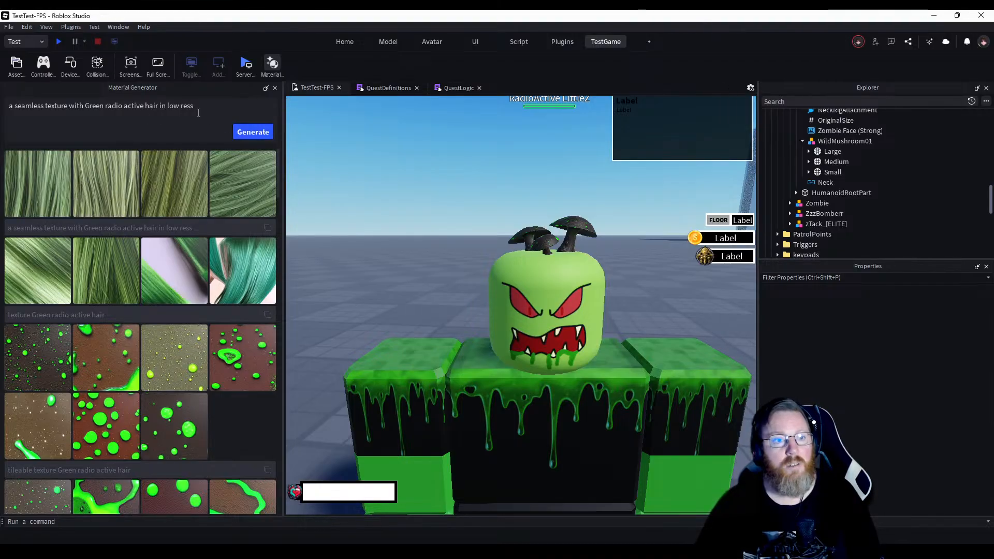
# Replace the material prompt with "hair for a head" and generate materials from it.
pyautogui.moveTo(199, 108); pyautogui.dragTo(11, 115)
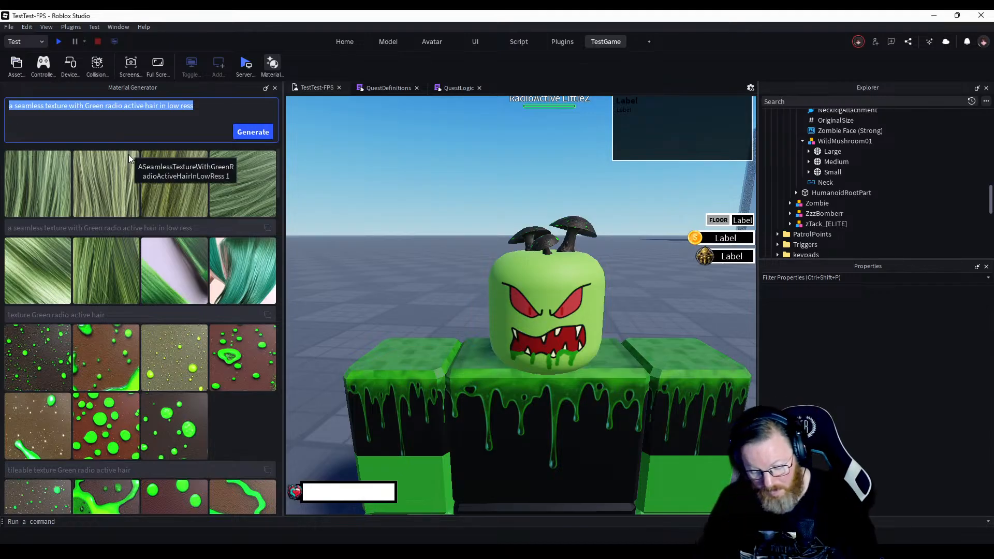
pyautogui.write('top of')
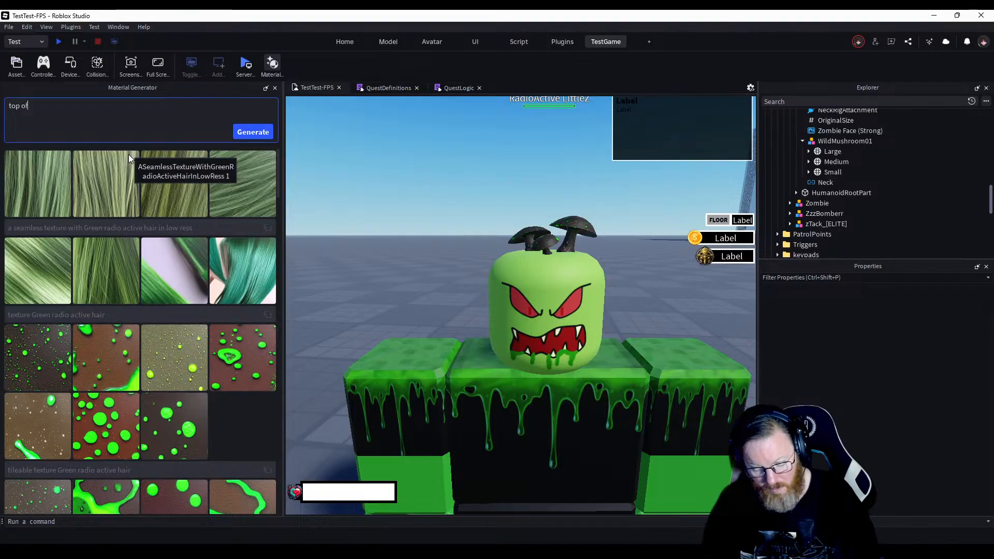
pyautogui.hotkey('ctrl', 'a')
pyautogui.press('BackSpace')
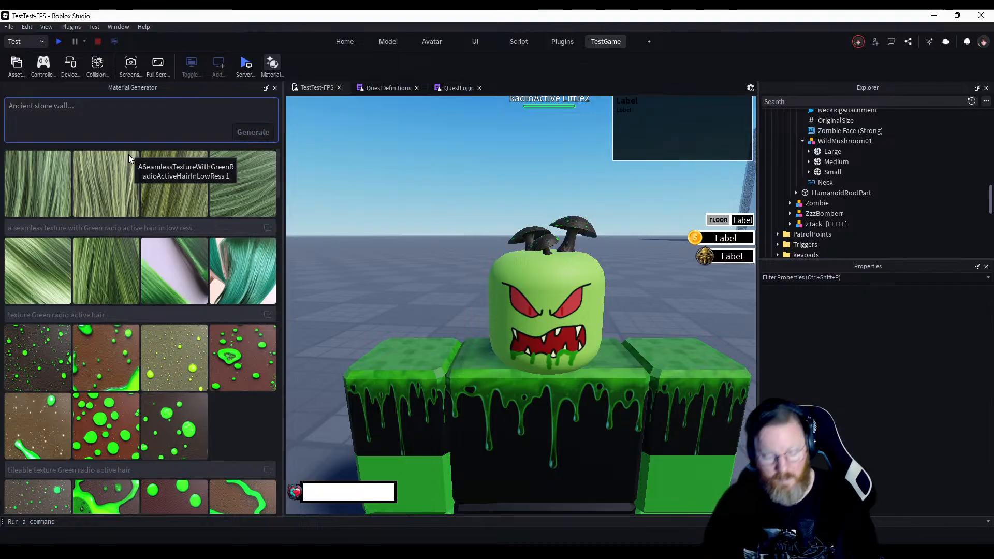
pyautogui.write('hai')
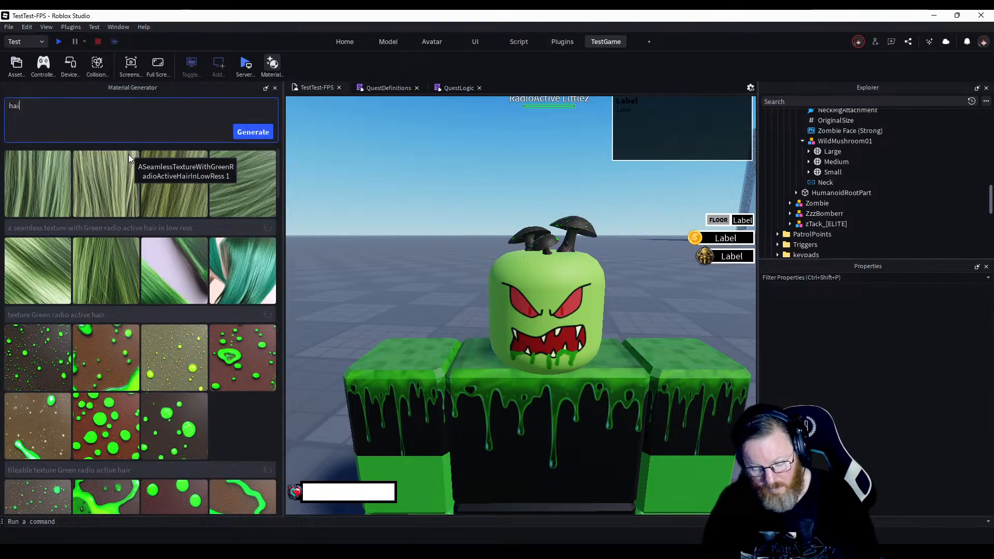
pyautogui.write('r for a heas')
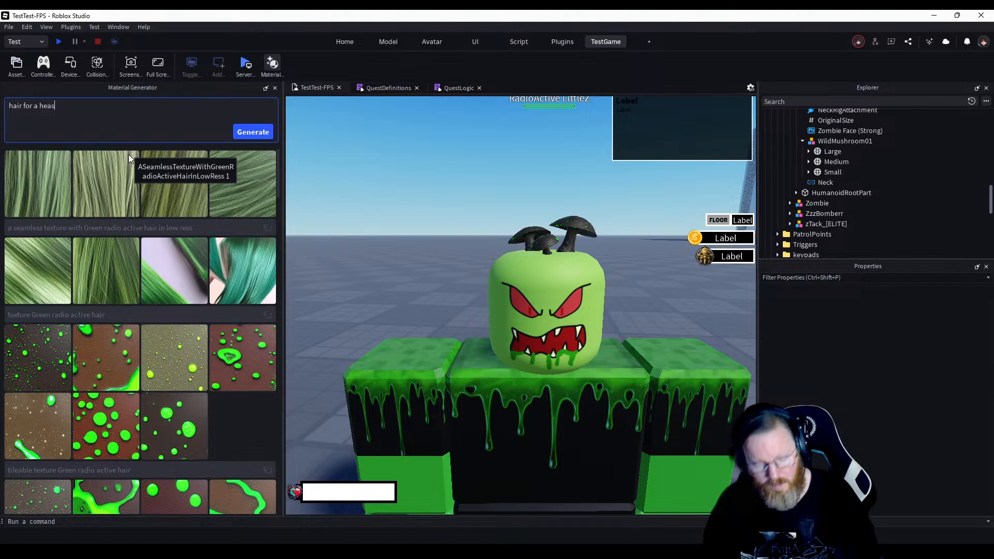
pyautogui.write('d')
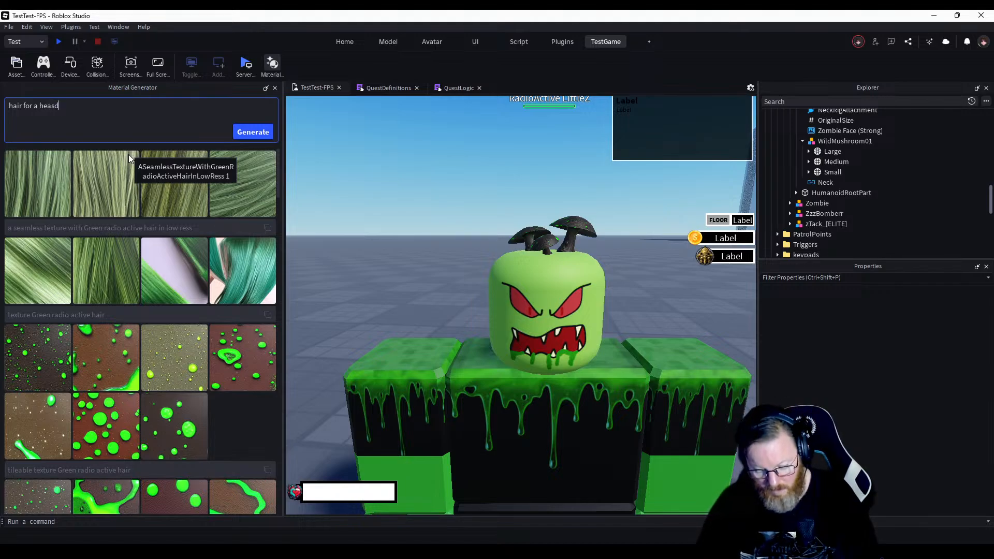
pyautogui.press('BackSpace')
pyautogui.press('BackSpace')
pyautogui.write('d')
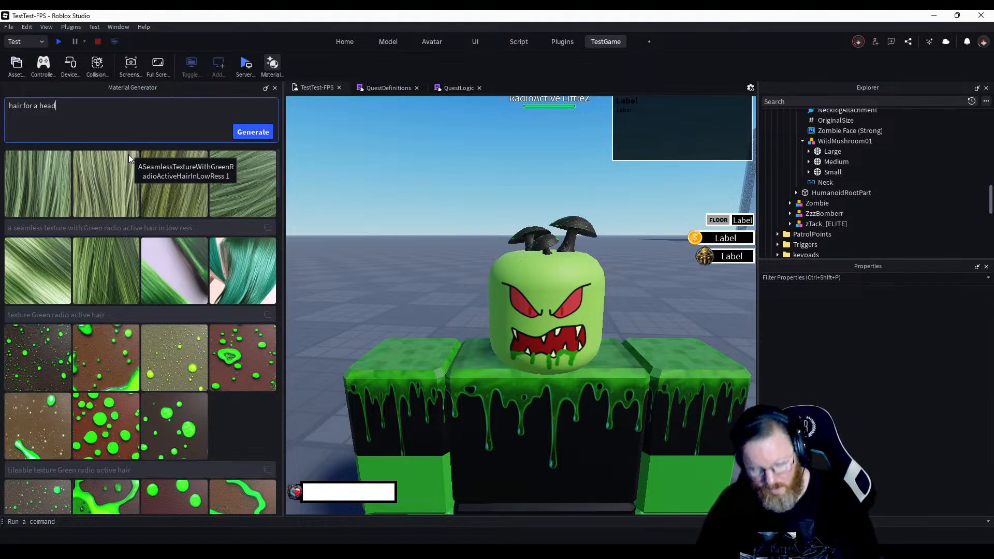
pyautogui.click(245, 135)
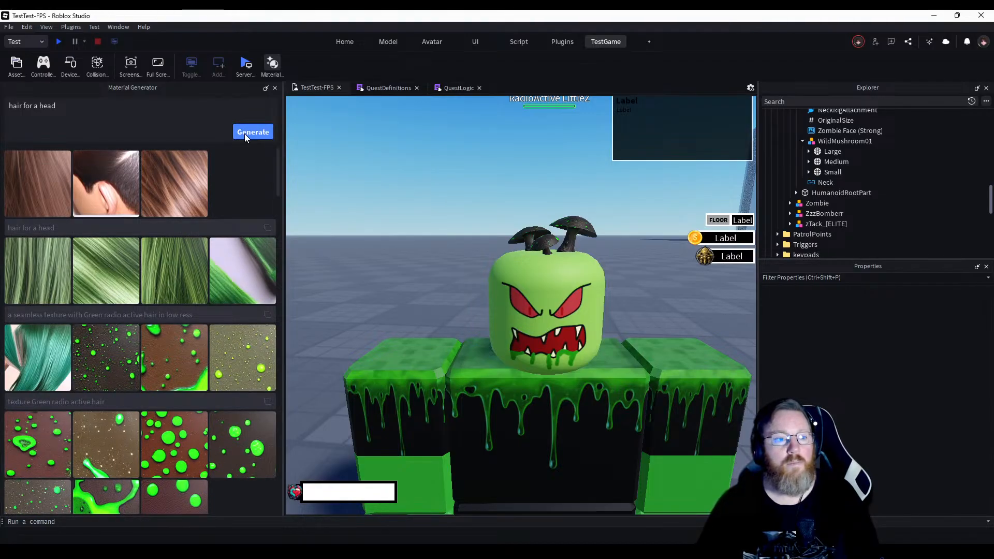
# Close the Material Generator and examine the mushrooms on the RadioActive LittleZ zombie's head up close.
pyautogui.click(277, 88)
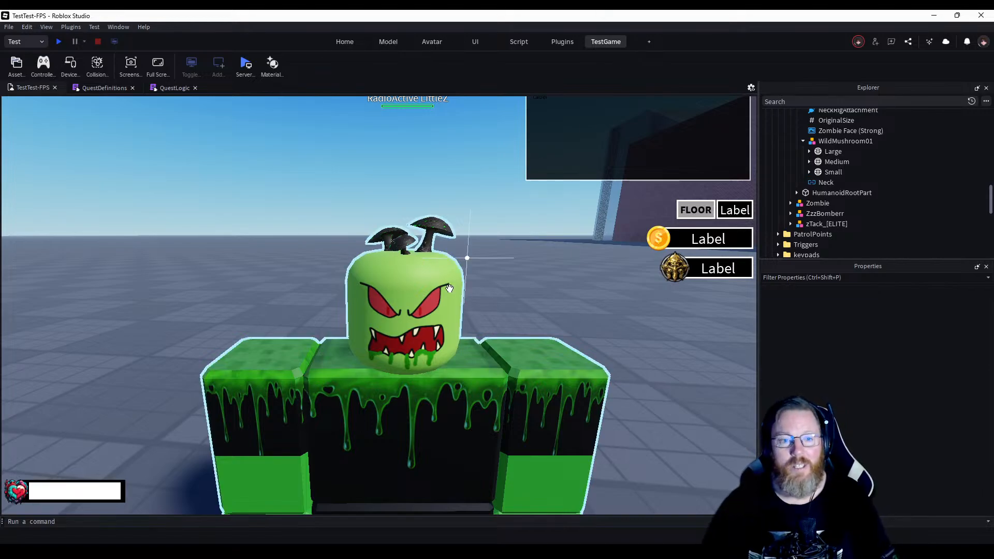
pyautogui.moveTo(588, 318); pyautogui.dragTo(586, 316, button='right')
pyautogui.press('w')
pyautogui.press('w')
pyautogui.press('s')
pyautogui.press('w')
pyautogui.press('s')
pyautogui.press('w')
pyautogui.press('s')
pyautogui.press('a')
pyautogui.press('w')
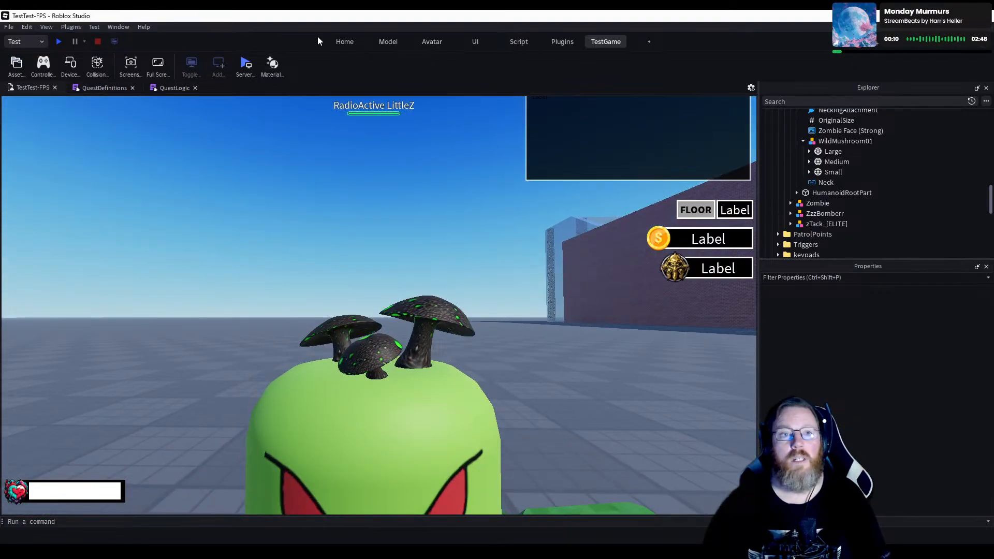
# Open the Toolbox and search the Creator Store decals for "hair".
pyautogui.click(335, 41)
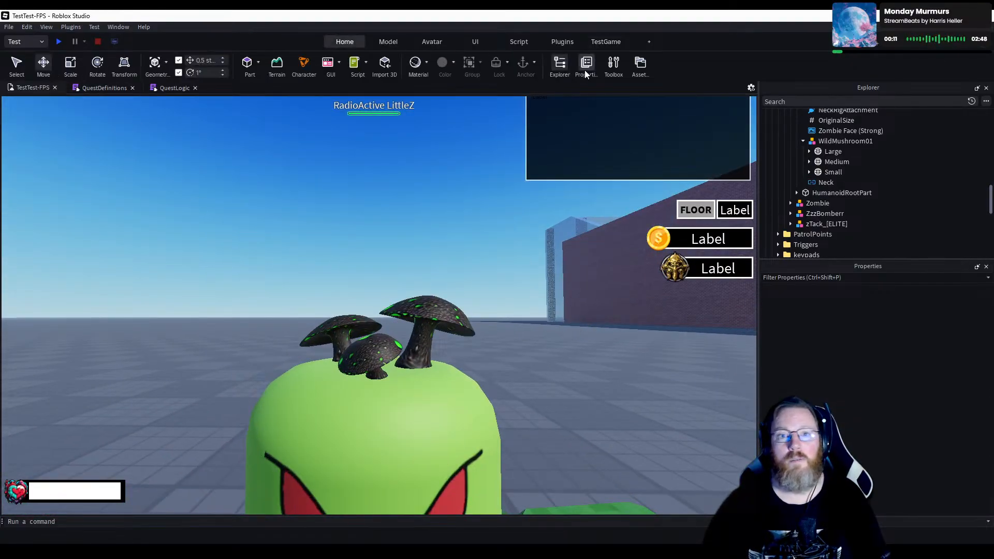
pyautogui.click(611, 68)
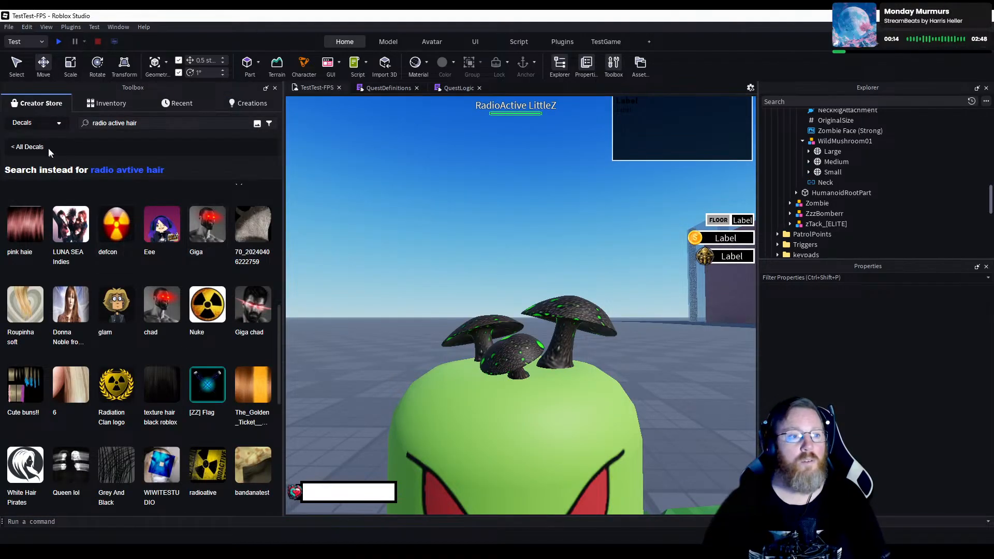
pyautogui.click(28, 122)
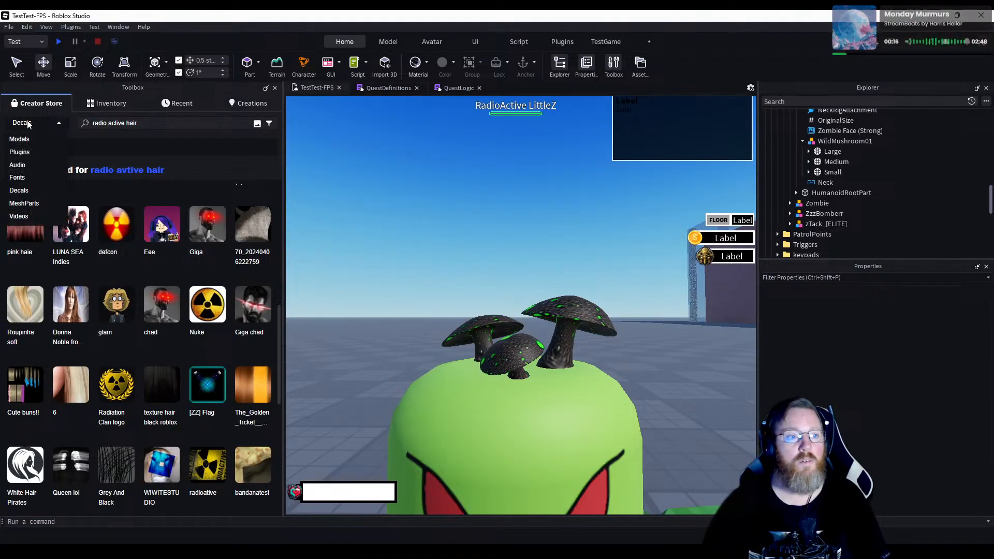
pyautogui.click(27, 191)
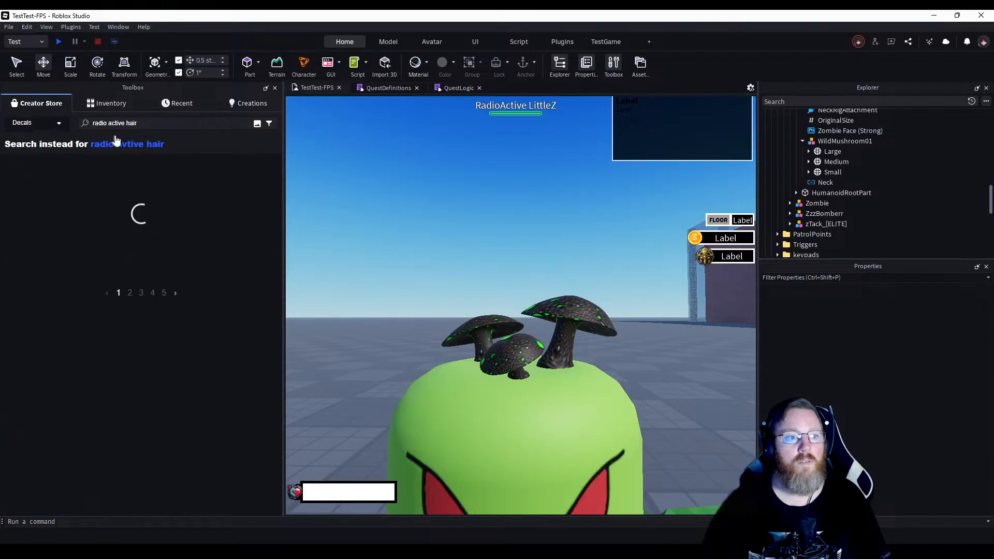
pyautogui.click(145, 123)
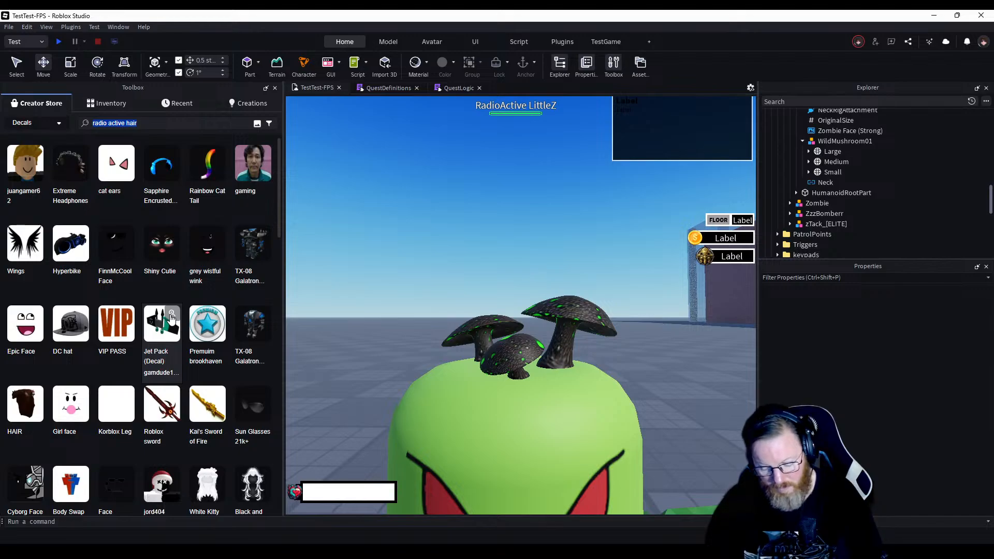
pyautogui.write('hair')
pyautogui.press('Return')
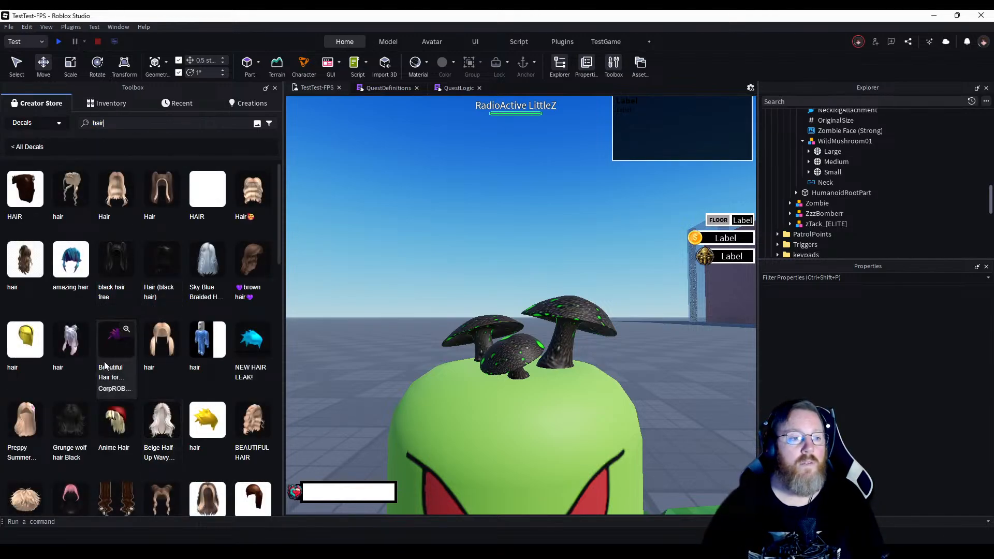
# Browse the first two pages of hair decals for a texture suitable for the zombie's hair.
pyautogui.scroll(-5, 117, 337)
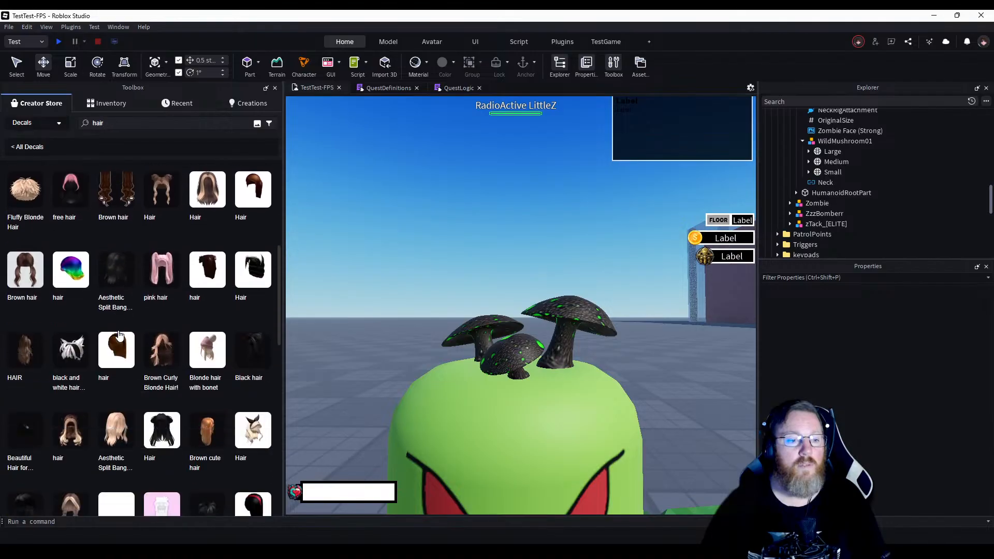
pyautogui.scroll(-10, 117, 336)
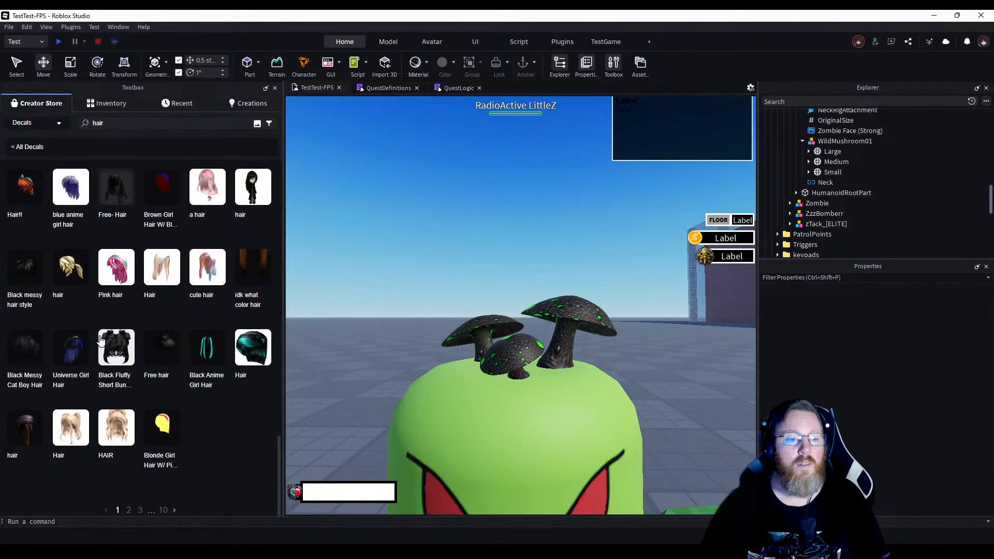
pyautogui.scroll(-2, 100, 339)
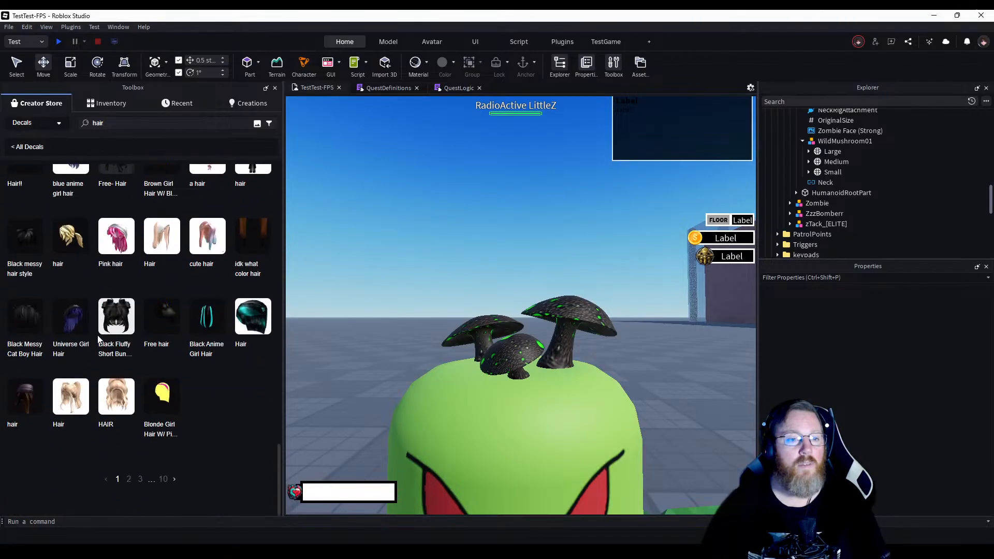
pyautogui.click(129, 479)
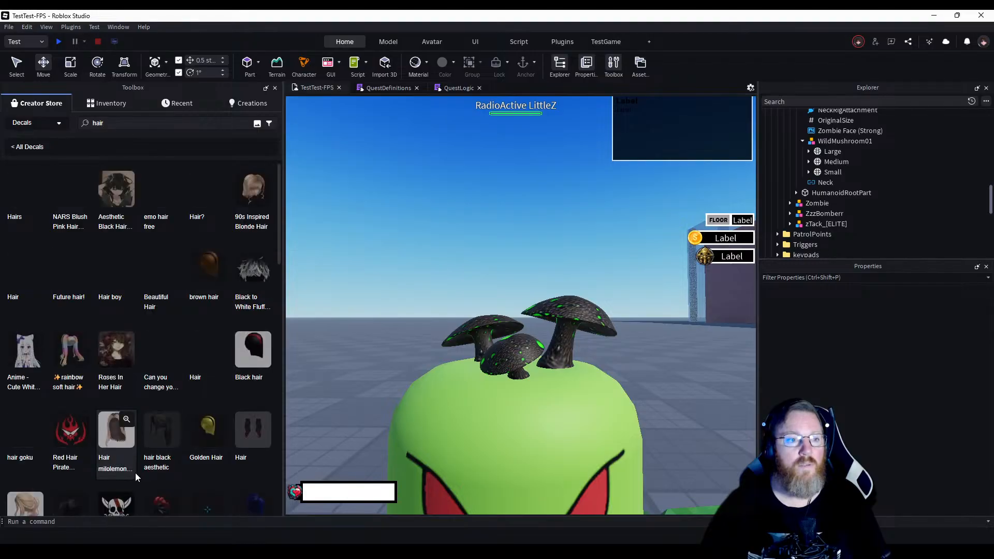
pyautogui.scroll(-10, 62, 399)
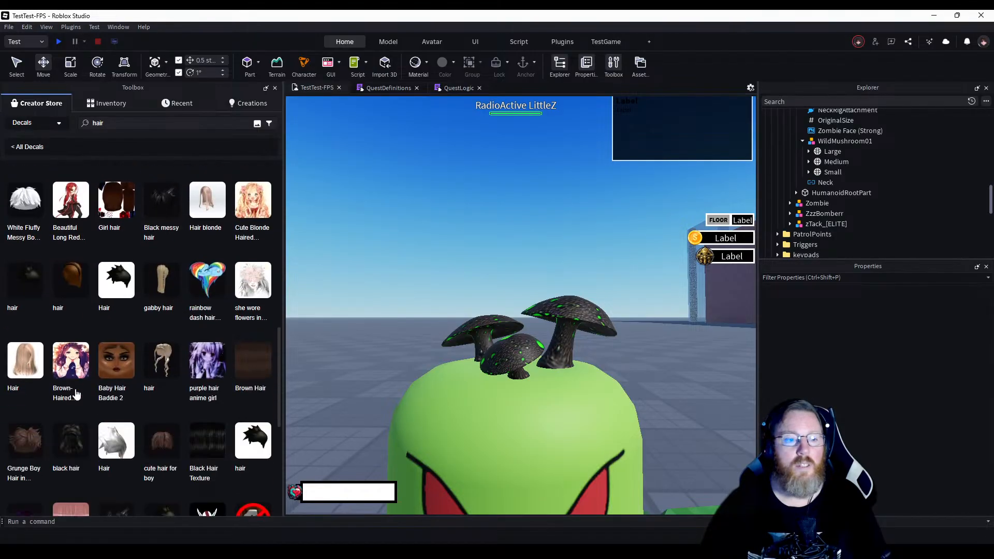
pyautogui.scroll(1, 76, 393)
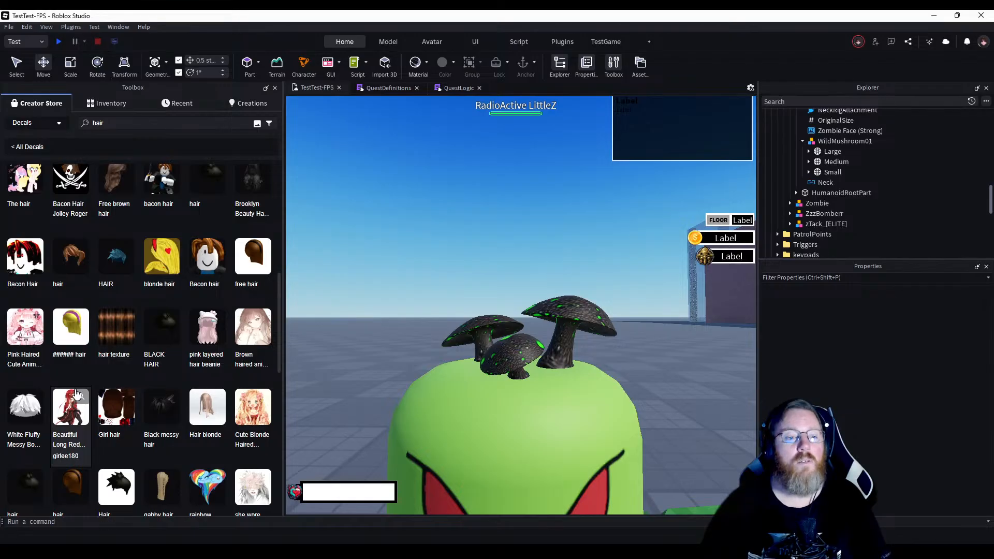
pyautogui.scroll(-4, 76, 394)
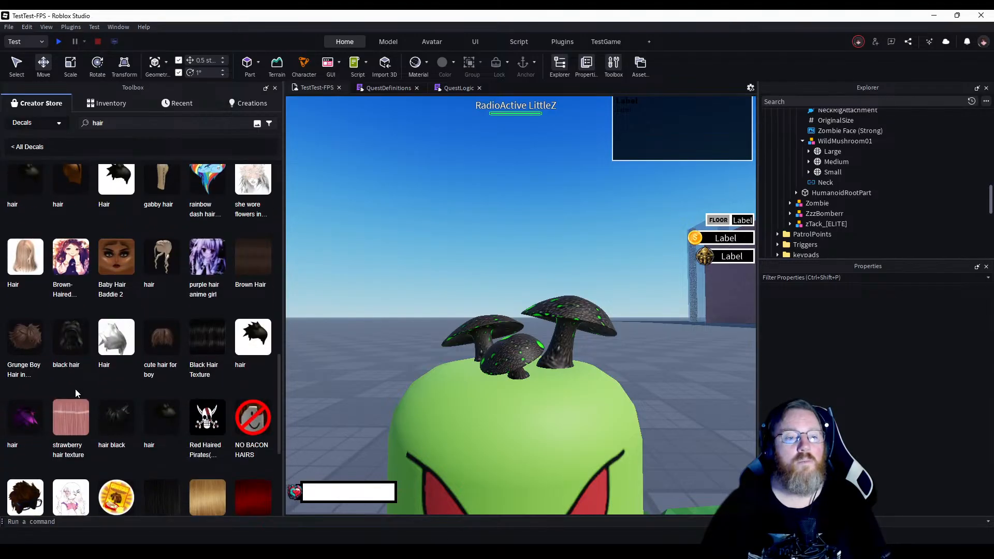
pyautogui.scroll(-5, 75, 389)
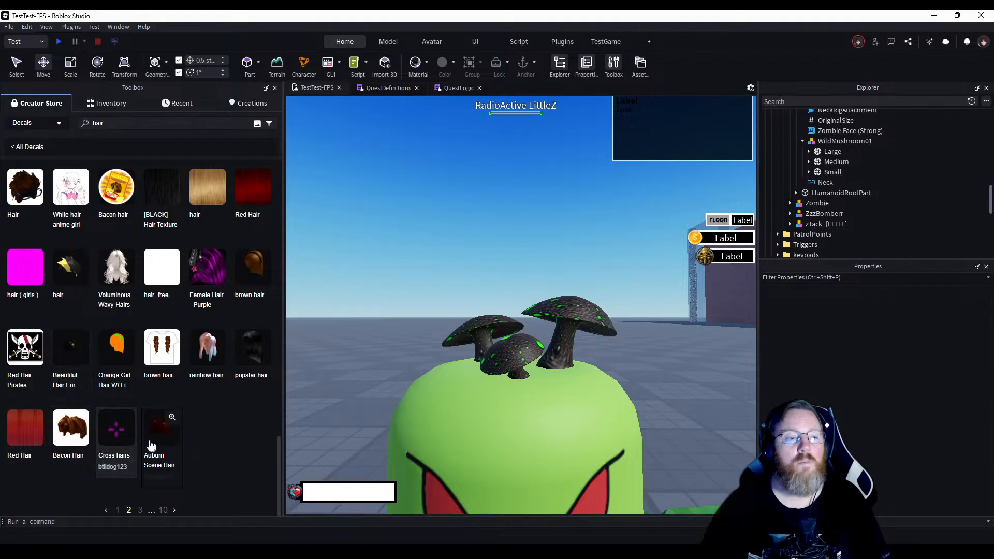
# Open the third page of hair decals, search for "green hair" instead, and browse the first page of results.
pyautogui.scroll(-1, 160, 435)
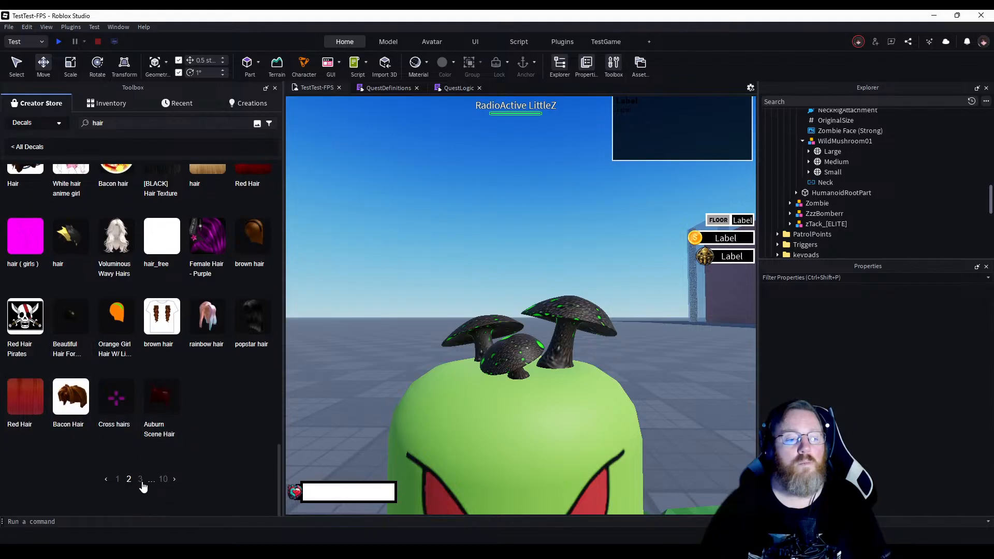
pyautogui.click(141, 480)
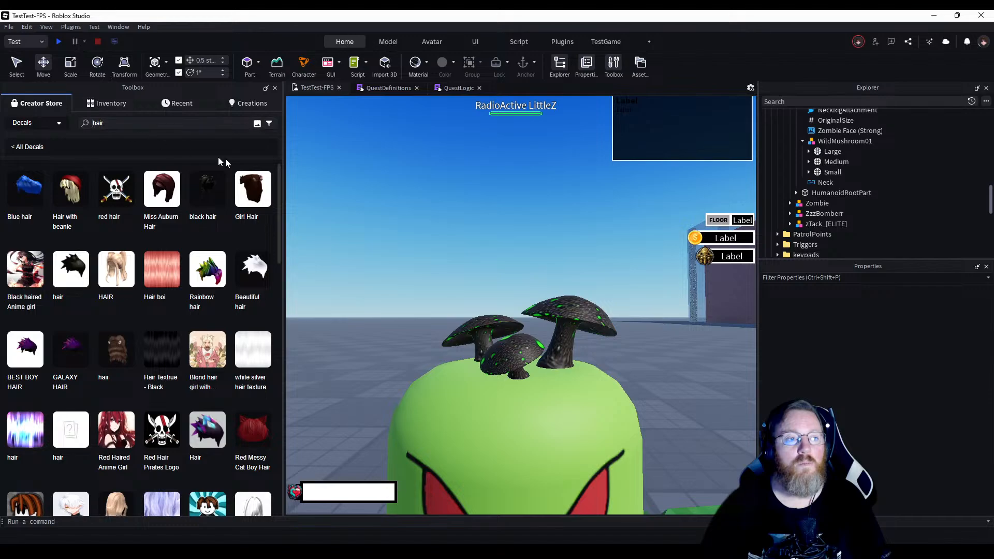
pyautogui.write('green')
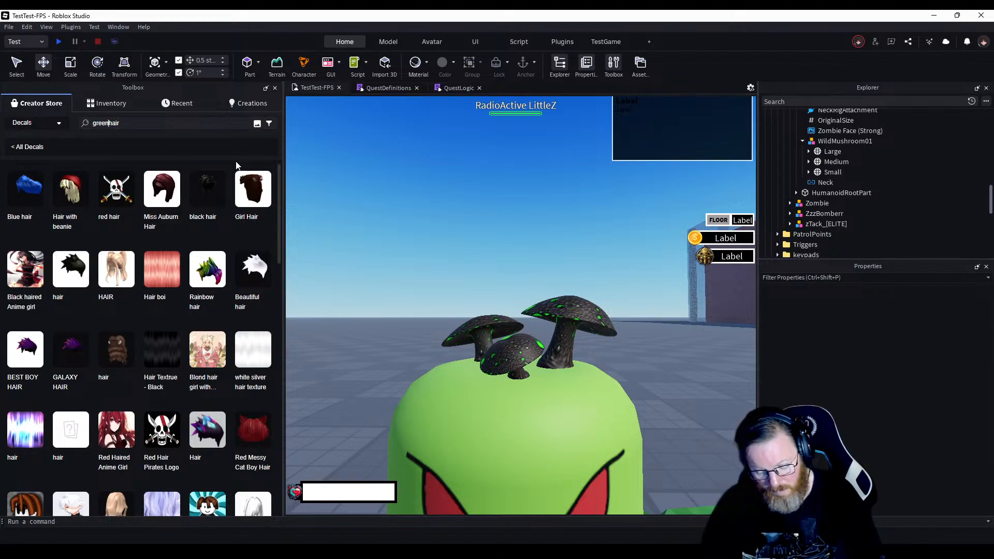
pyautogui.press('Return')
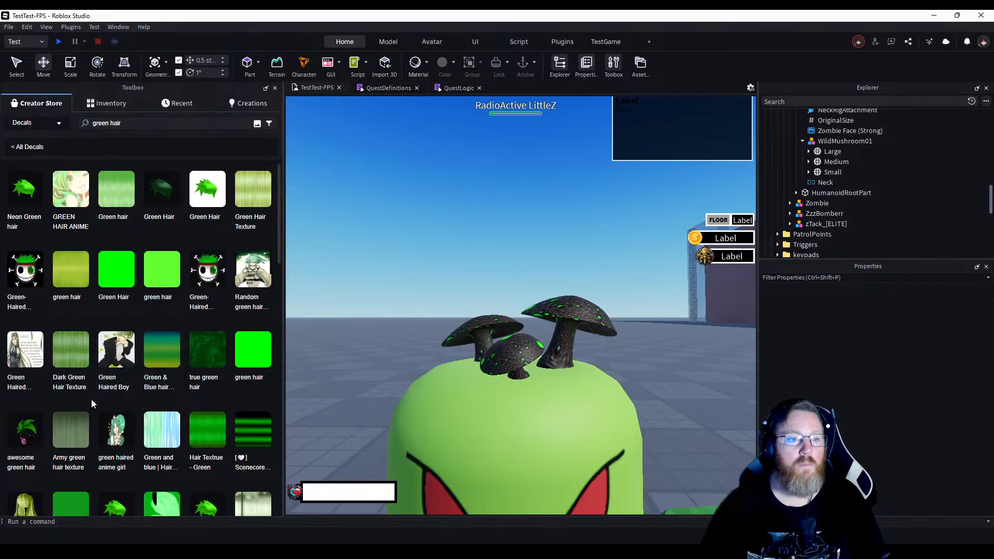
pyautogui.scroll(-4, 90, 401)
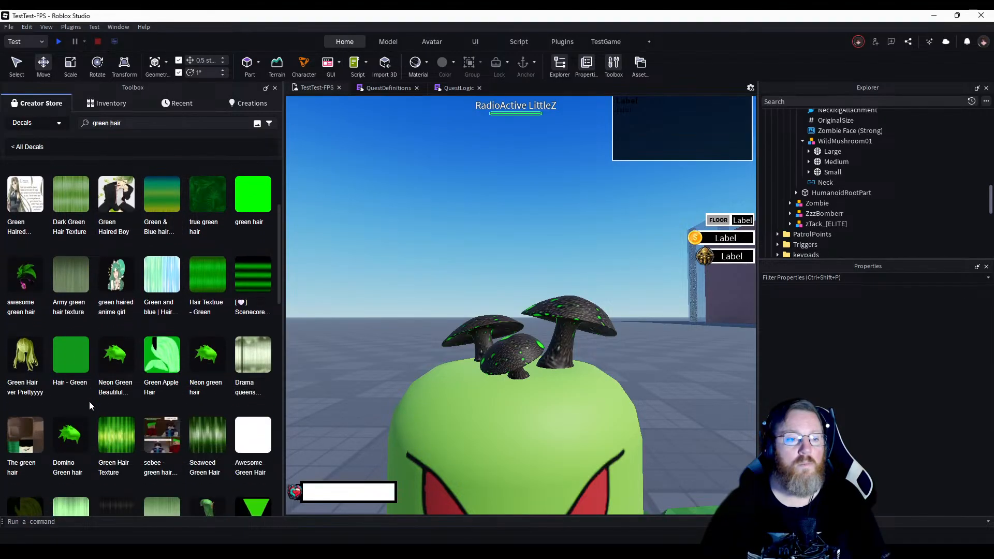
pyautogui.scroll(-5, 89, 401)
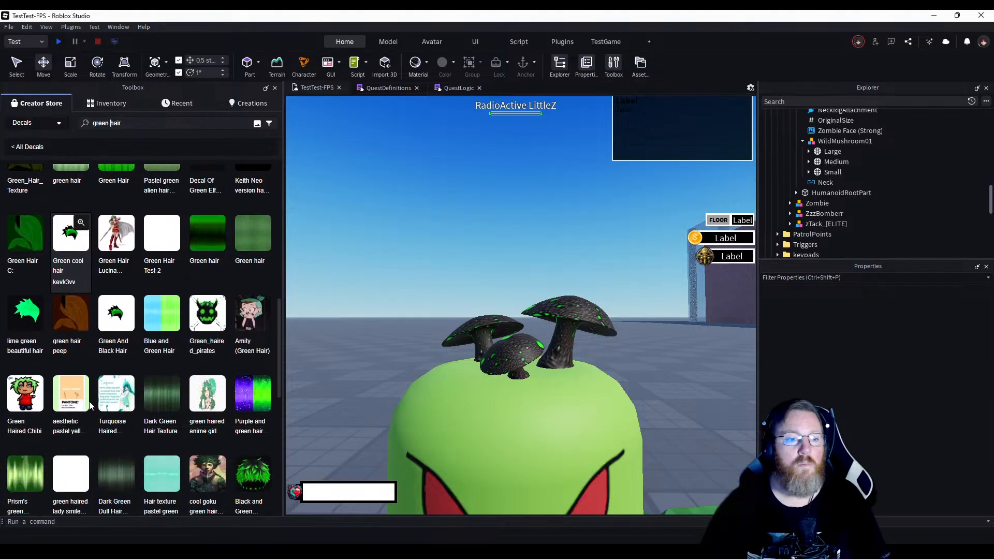
pyautogui.scroll(-4, 90, 404)
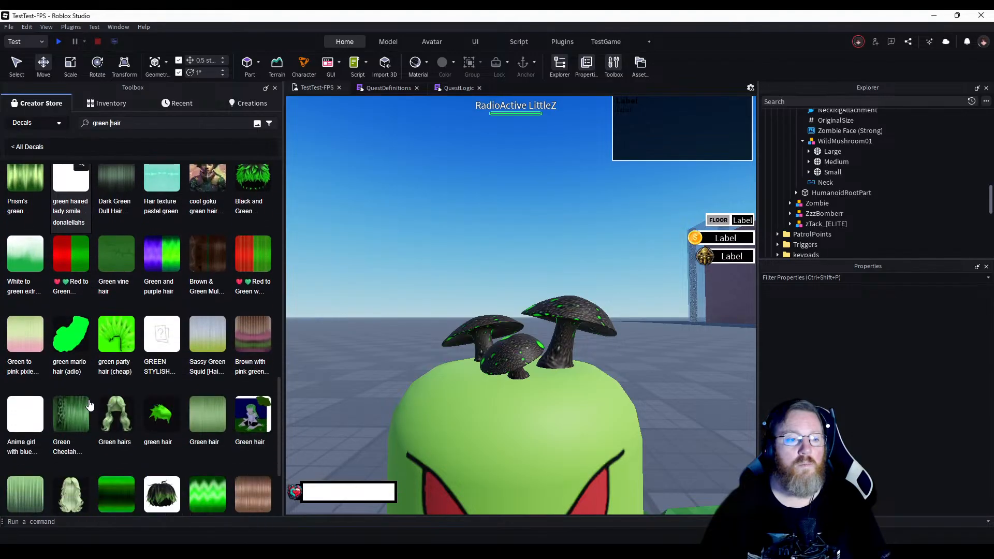
pyautogui.scroll(-4, 90, 405)
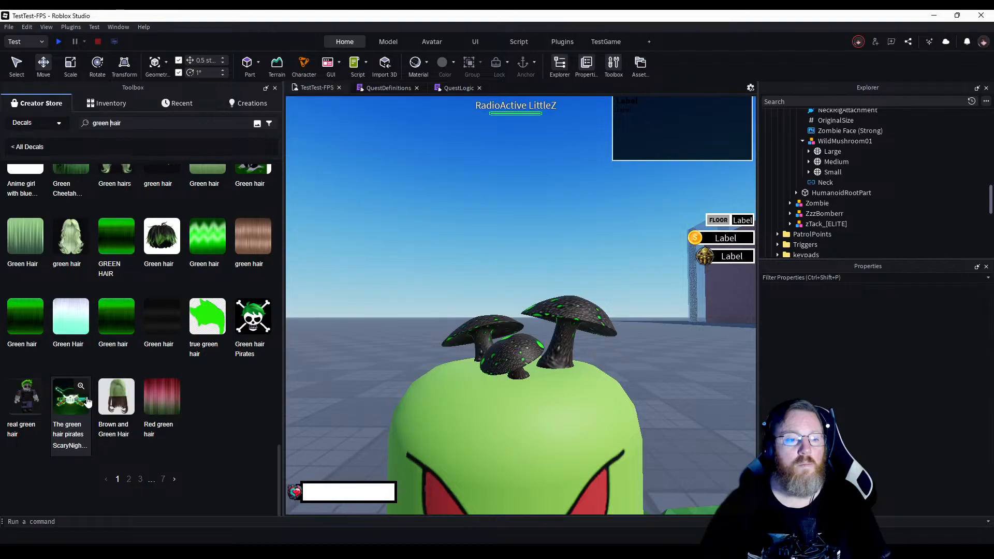
# Browse the second page of green hair decals for a texture suited to the zombie.
pyautogui.click(175, 481)
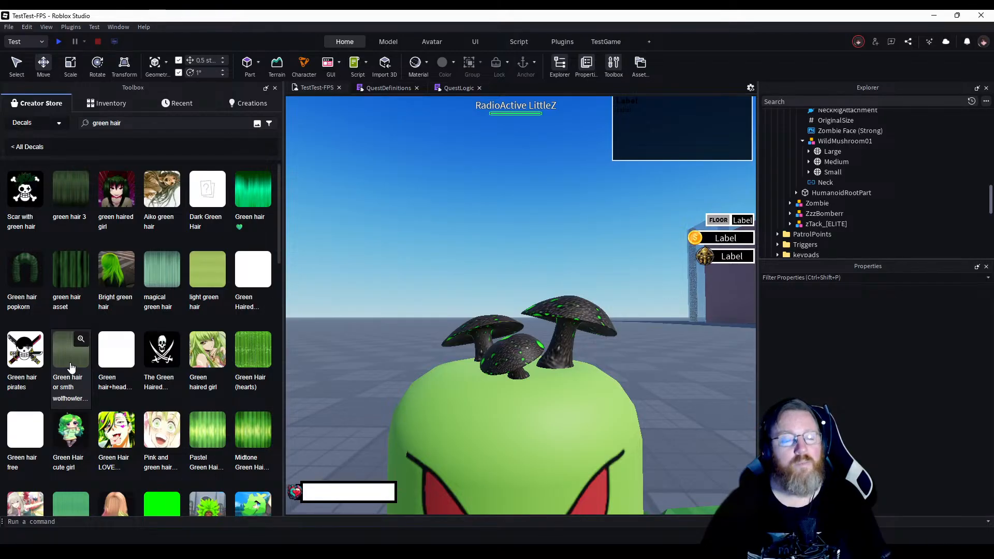
pyautogui.scroll(-10, 72, 366)
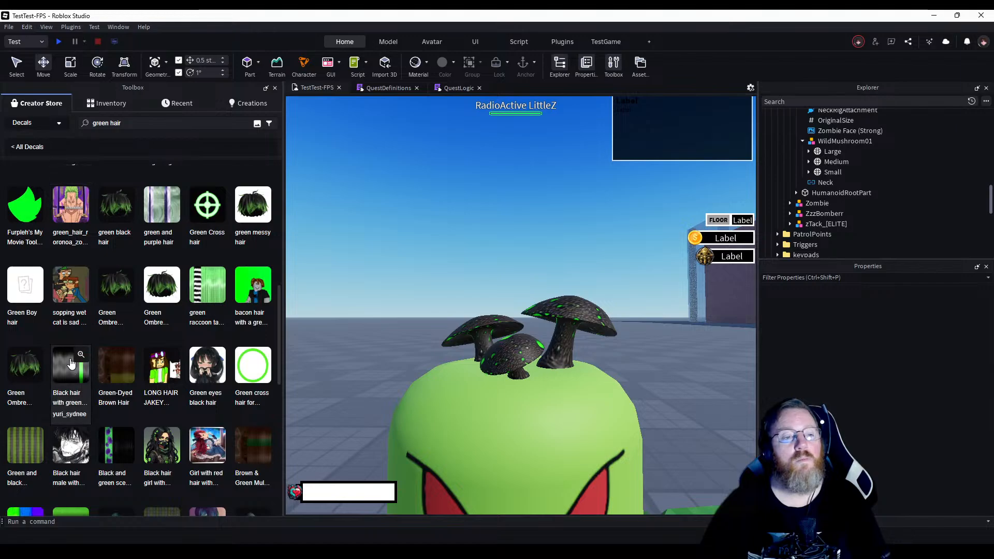
pyautogui.scroll(-9, 71, 362)
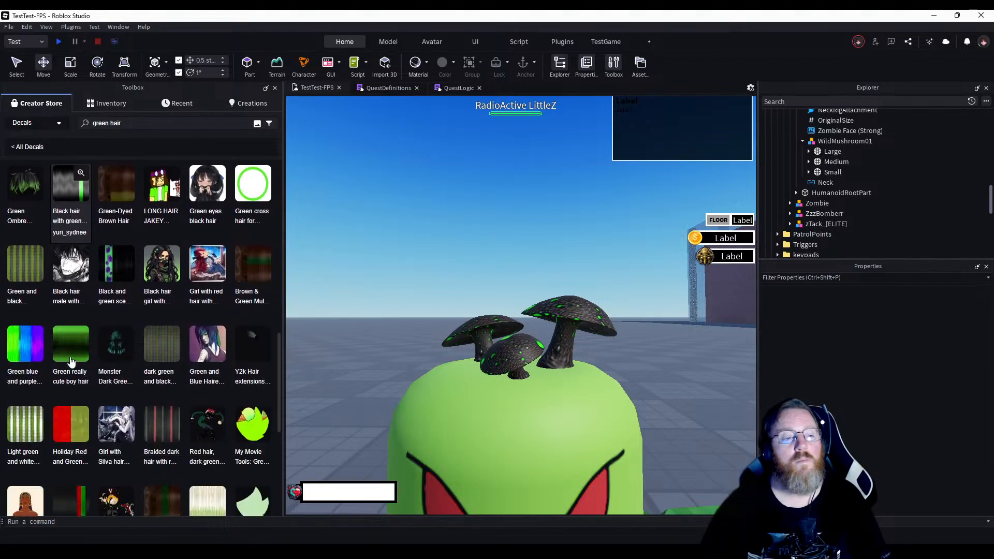
pyautogui.scroll(3, 72, 362)
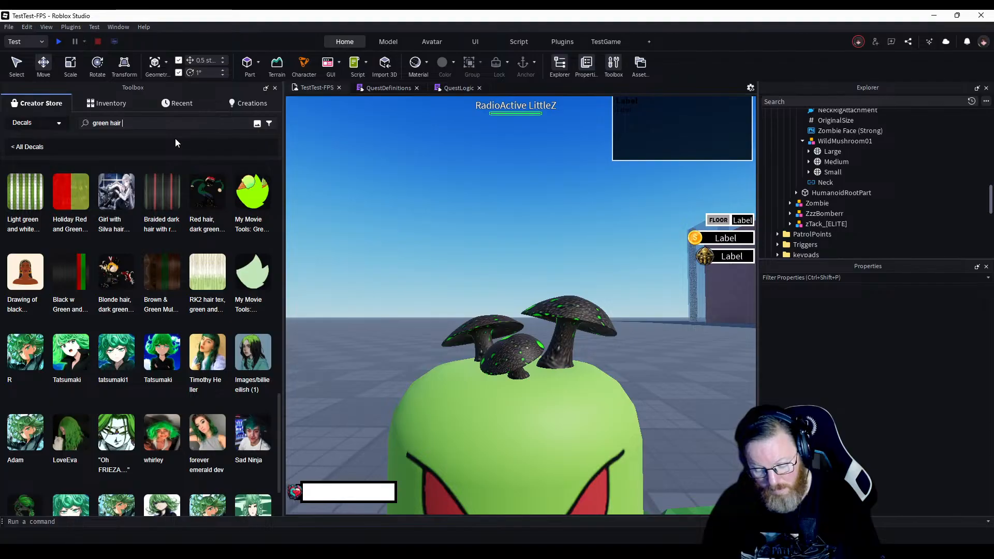
# Narrow the decal search to "green hair top" and look through the first page of results.
pyautogui.write('top')
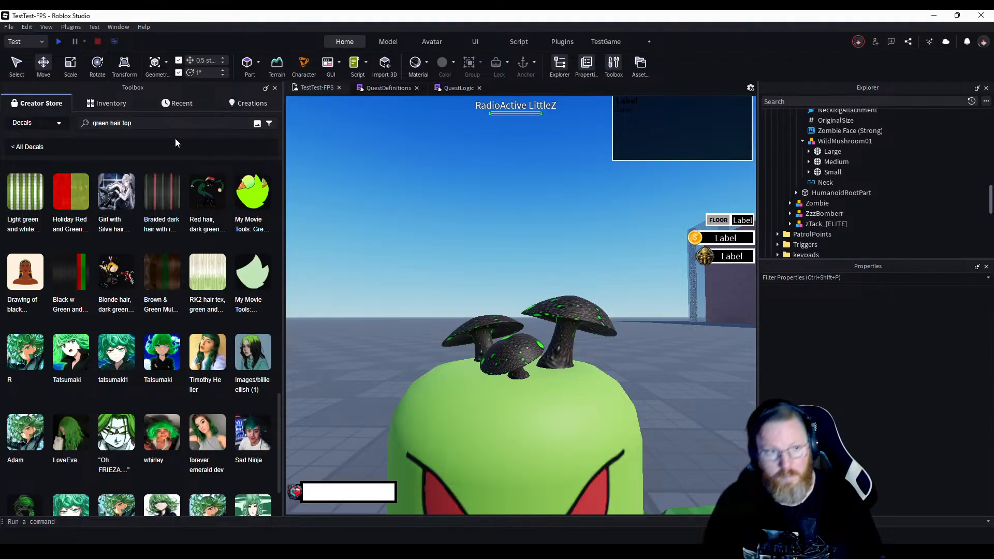
pyautogui.press('Return')
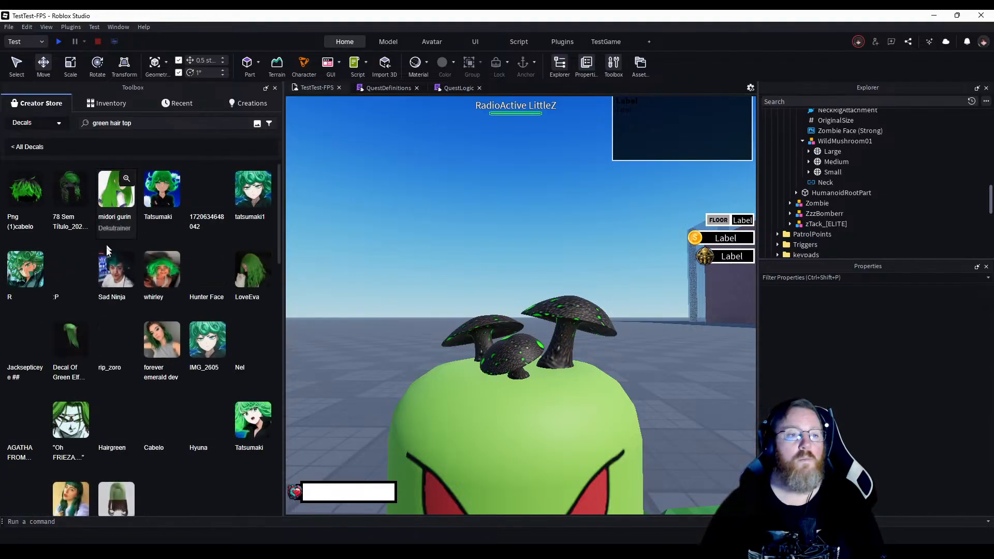
pyautogui.scroll(-6, 153, 367)
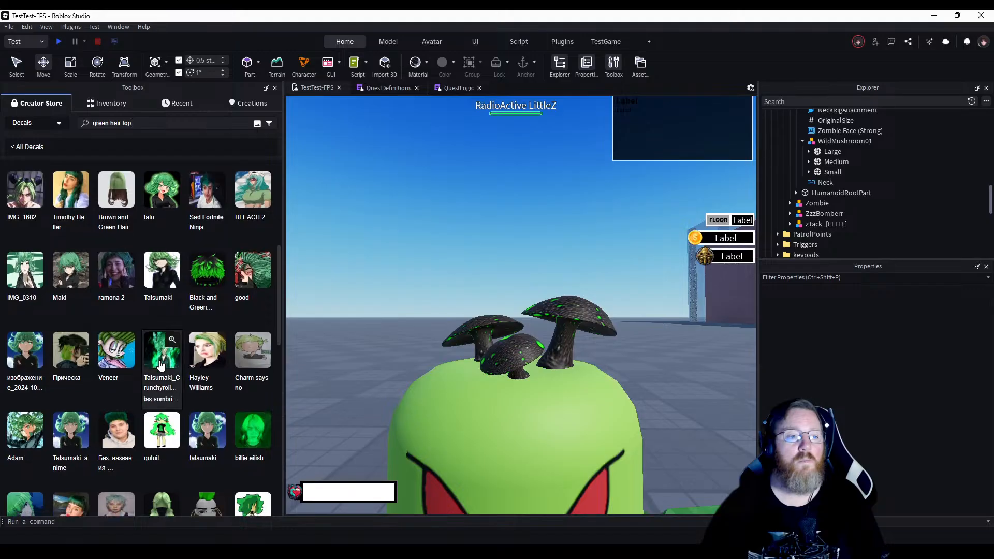
pyautogui.scroll(-10, 159, 366)
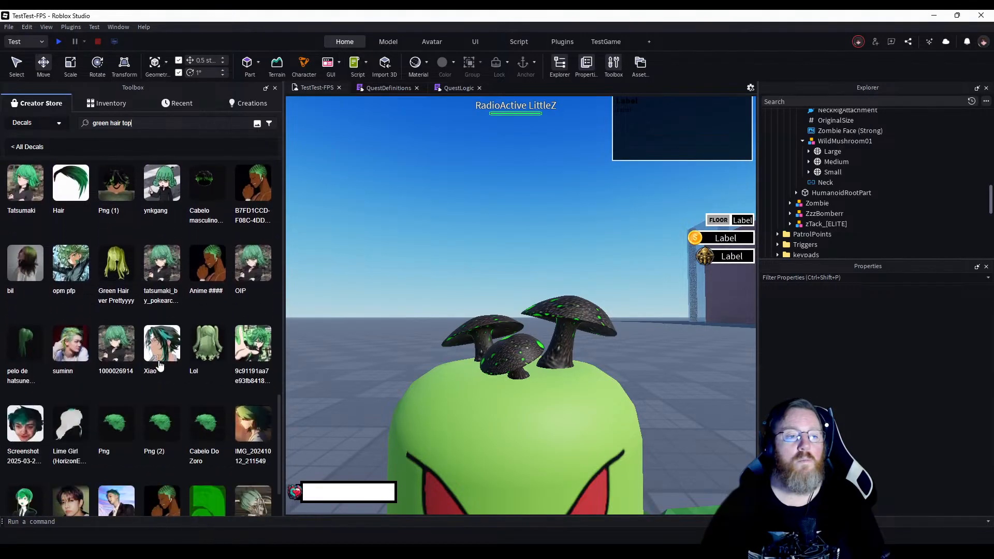
pyautogui.scroll(-3, 159, 365)
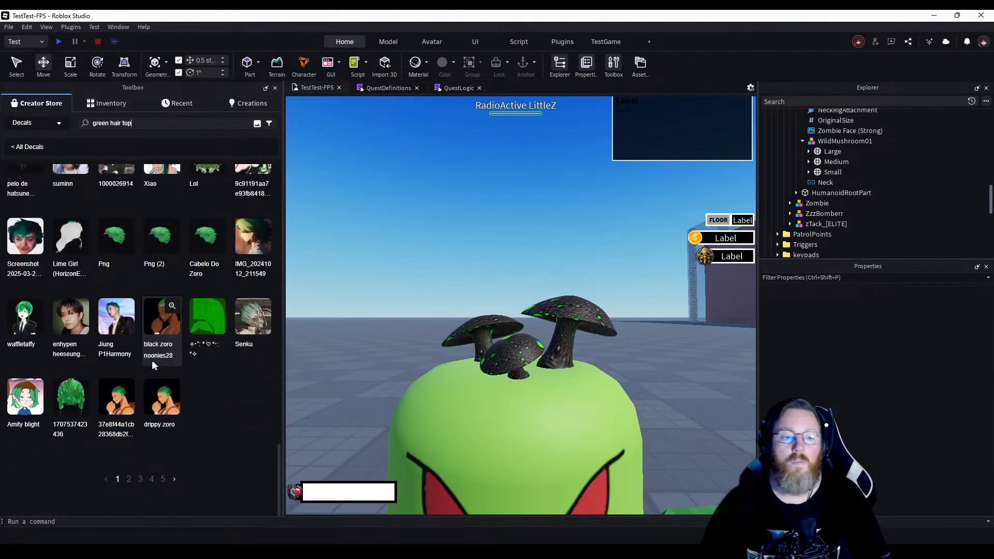
# Close the Toolbox and publish the current place to Roblox.
pyautogui.click(275, 88)
pyautogui.moveTo(558, 332); pyautogui.dragTo(552, 330, button='right')
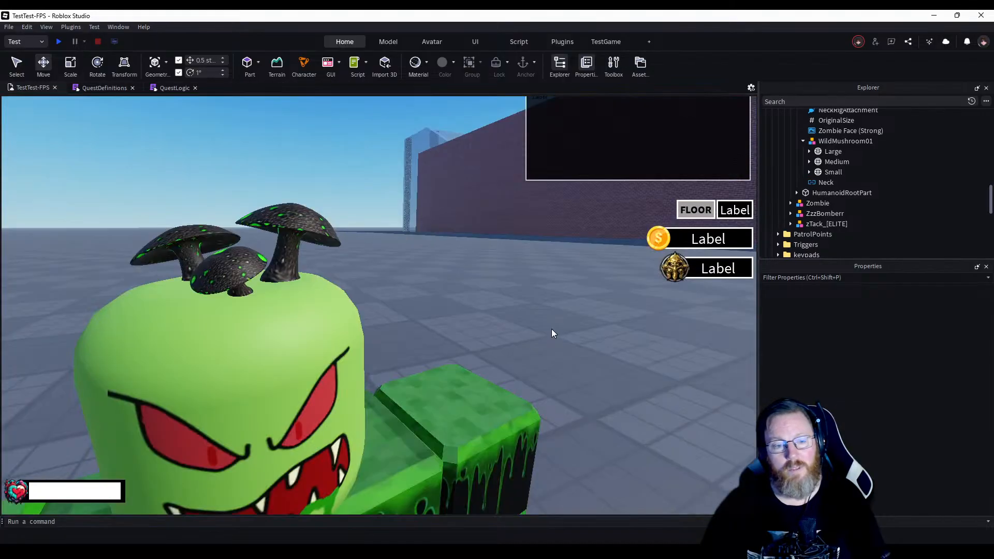
pyautogui.scroll(-8, 325, 280)
pyautogui.moveTo(325, 280); pyautogui.dragTo(325, 280, button='right')
pyautogui.scroll(10, 325, 280)
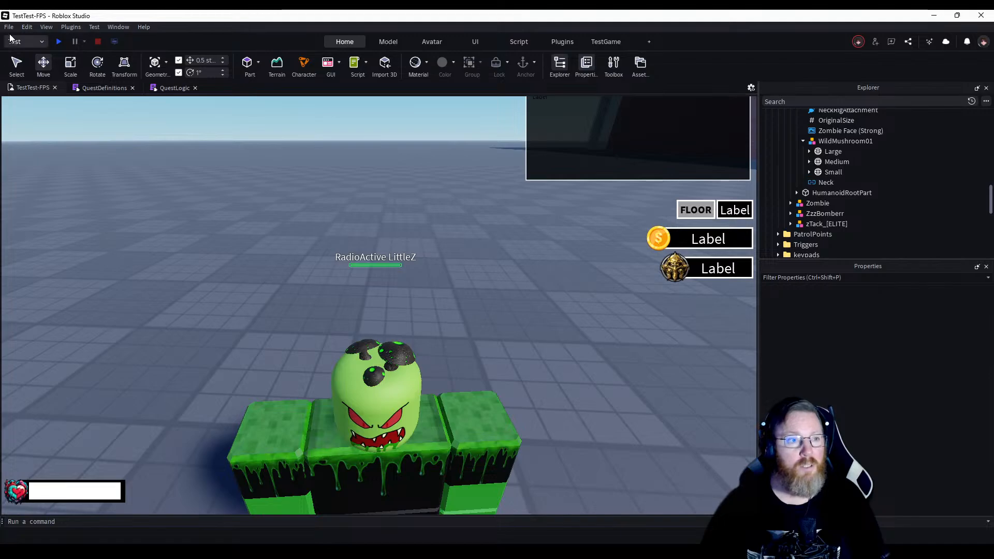
pyautogui.click(9, 27)
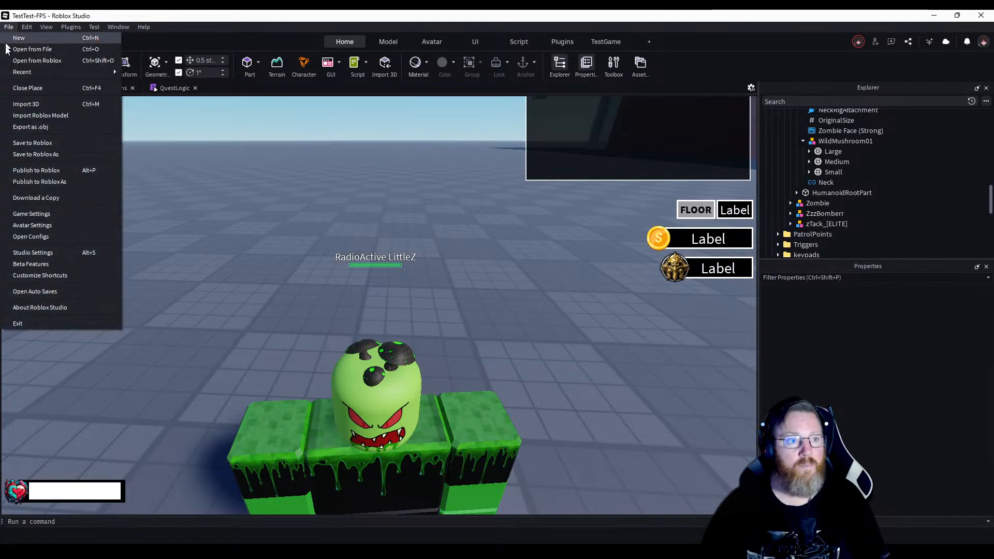
pyautogui.click(35, 175)
# Examine the RadioActive LittleZ zombie's face, slime-covered body and head mushrooms from several angles and distances.
pyautogui.scroll(-2, 234, 230)
pyautogui.scroll(-5, 234, 229)
pyautogui.moveTo(234, 229); pyautogui.dragTo(289, 184, button='right')
pyautogui.scroll(4, 233, 229)
pyautogui.scroll(-4, 356, 266)
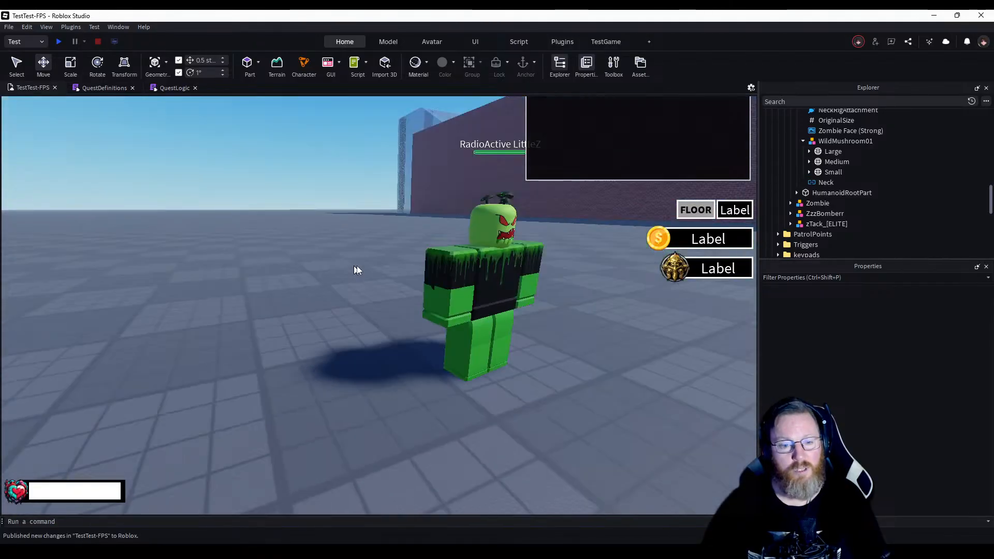
pyautogui.moveTo(357, 267); pyautogui.dragTo(354, 266, button='right')
pyautogui.scroll(4, 354, 266)
pyautogui.scroll(-4, 353, 266)
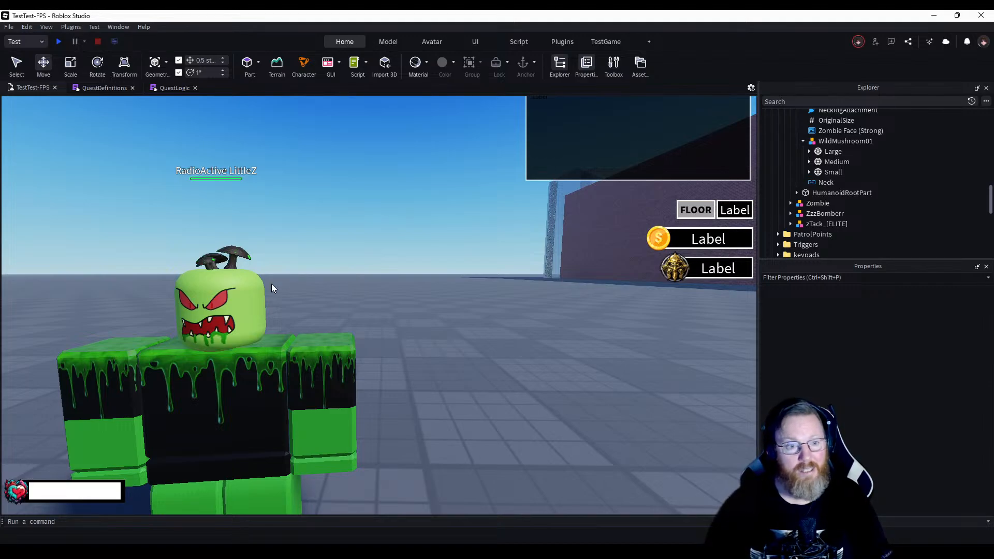
pyautogui.moveTo(337, 266); pyautogui.dragTo(337, 266, button='right')
pyautogui.scroll(-5, 337, 266)
pyautogui.scroll(3, 338, 266)
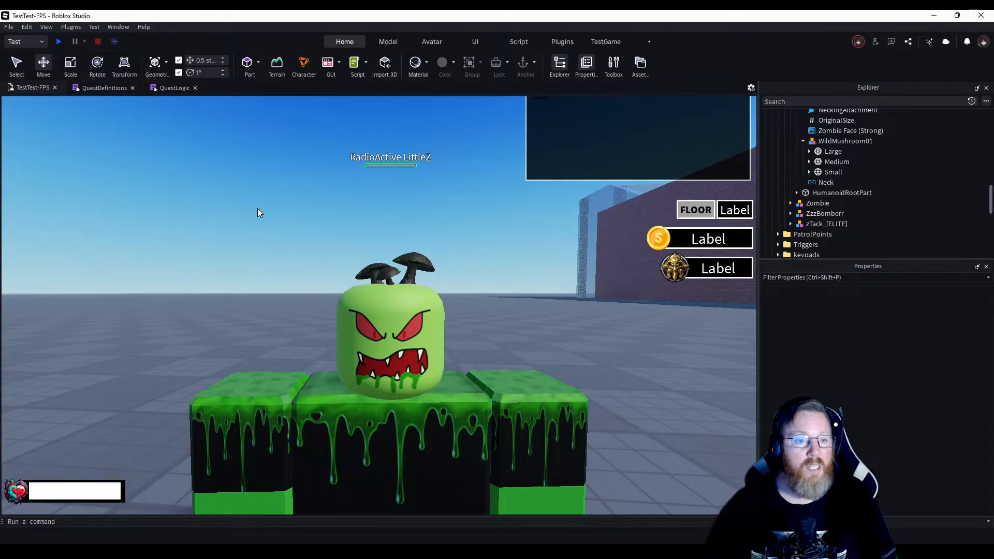
pyautogui.moveTo(258, 208); pyautogui.dragTo(264, 190, button='right')
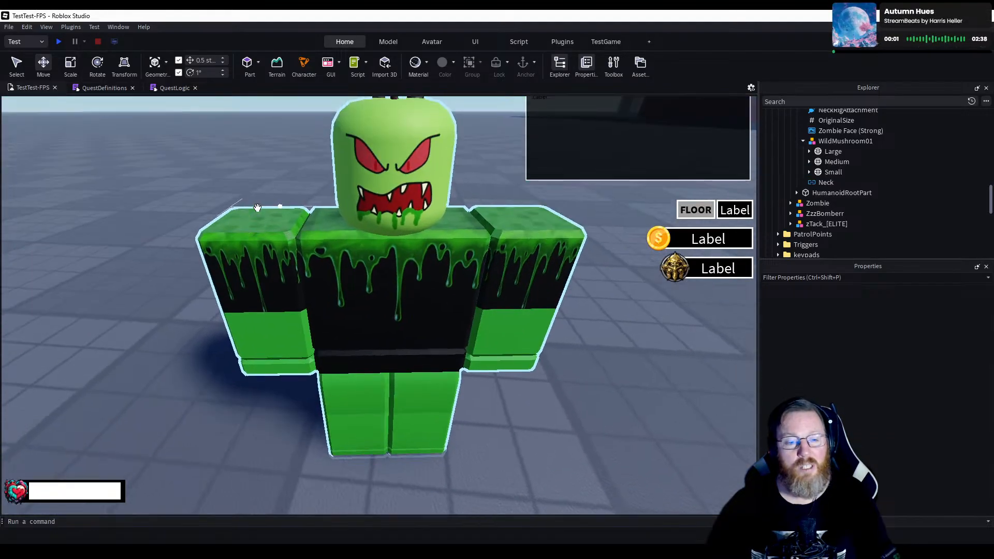
pyautogui.press('d')
pyautogui.moveTo(326, 265); pyautogui.dragTo(326, 265, button='right')
pyautogui.press('w')
pyautogui.press('w')
pyautogui.press('s')
pyautogui.press('s')
pyautogui.press('w')
pyautogui.press('d')
pyautogui.press('s')
pyautogui.press('w')
pyautogui.press('s')
pyautogui.press('d')
pyautogui.press('w')
pyautogui.press('d')
pyautogui.press('s')
pyautogui.press('w')
pyautogui.press('w')
pyautogui.press('s')
pyautogui.press('w')
pyautogui.press('s')
pyautogui.press('w')
pyautogui.press('w')
pyautogui.press('s')
pyautogui.press('d')
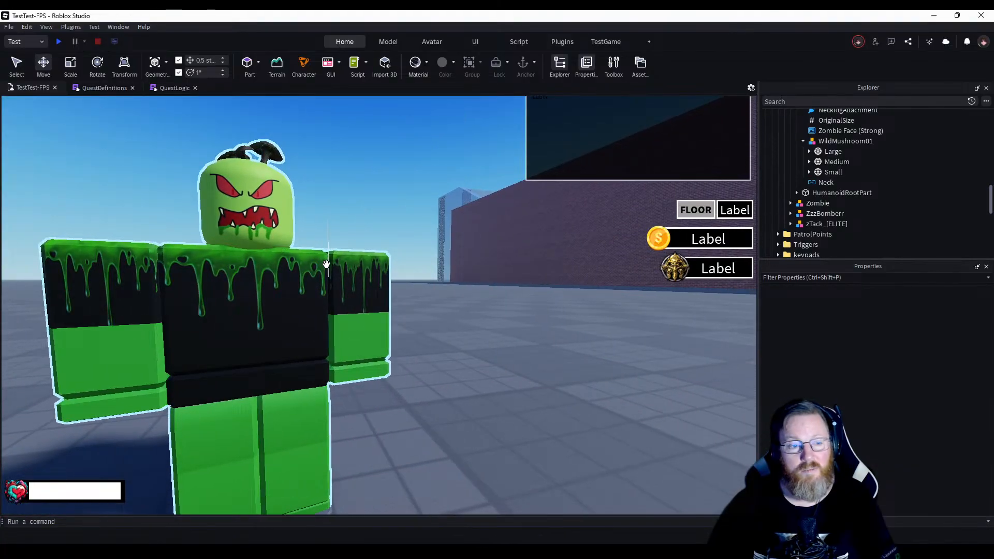
pyautogui.moveTo(326, 264); pyautogui.dragTo(325, 267, button='right')
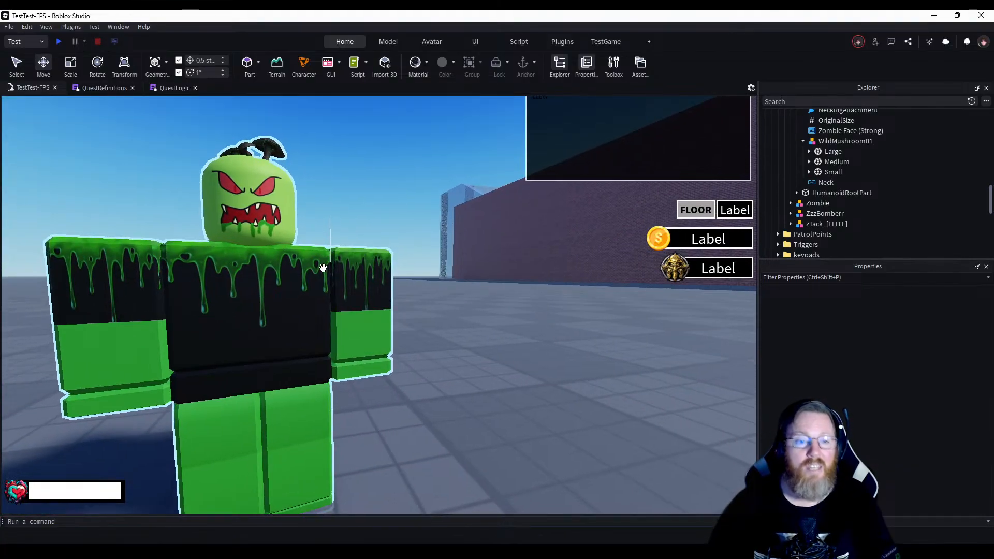